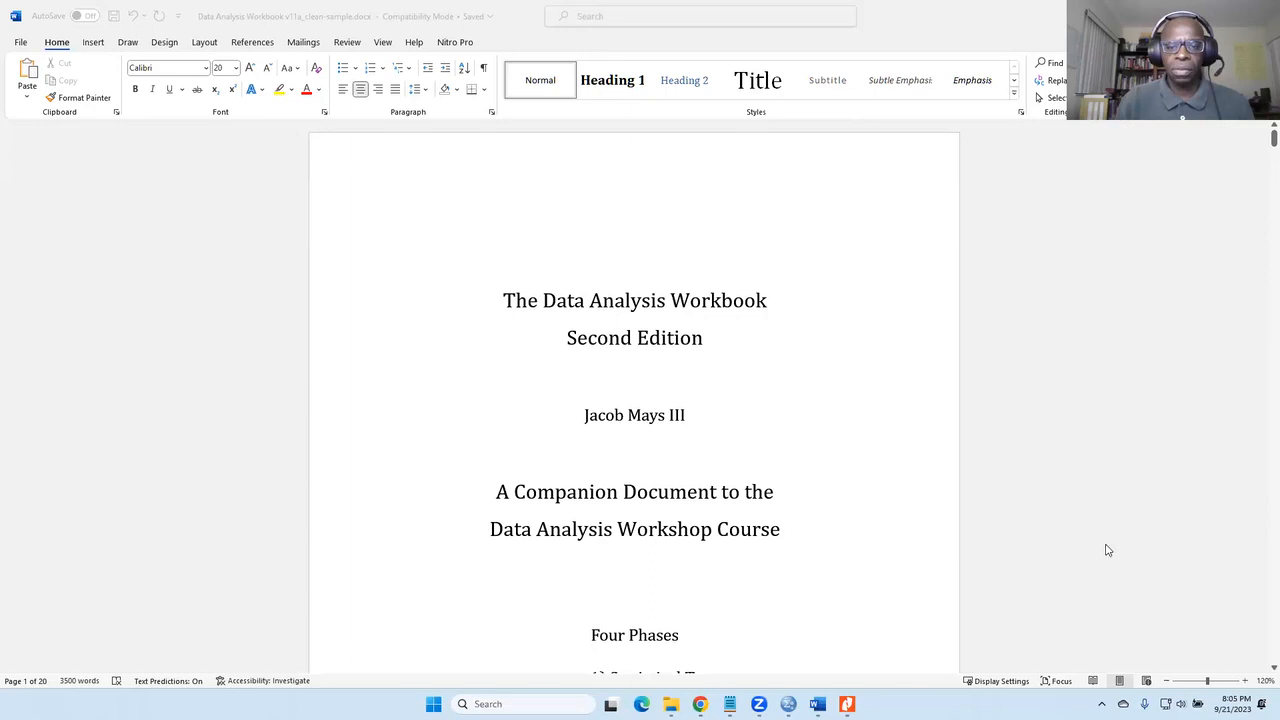
# Review the workbook's cover page and the eight-step Quantitative Data Analysis Checklist.
pyautogui.scroll(-10, 1088, 482)
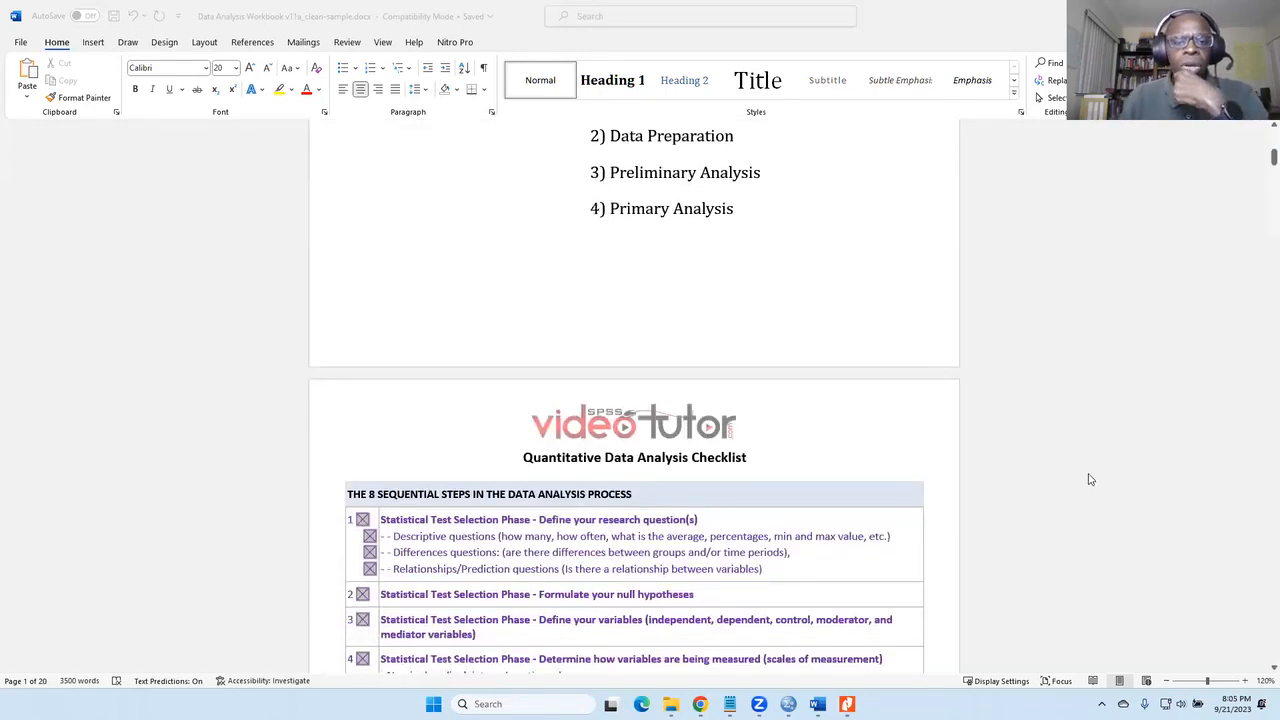
pyautogui.scroll(-10, 1090, 480)
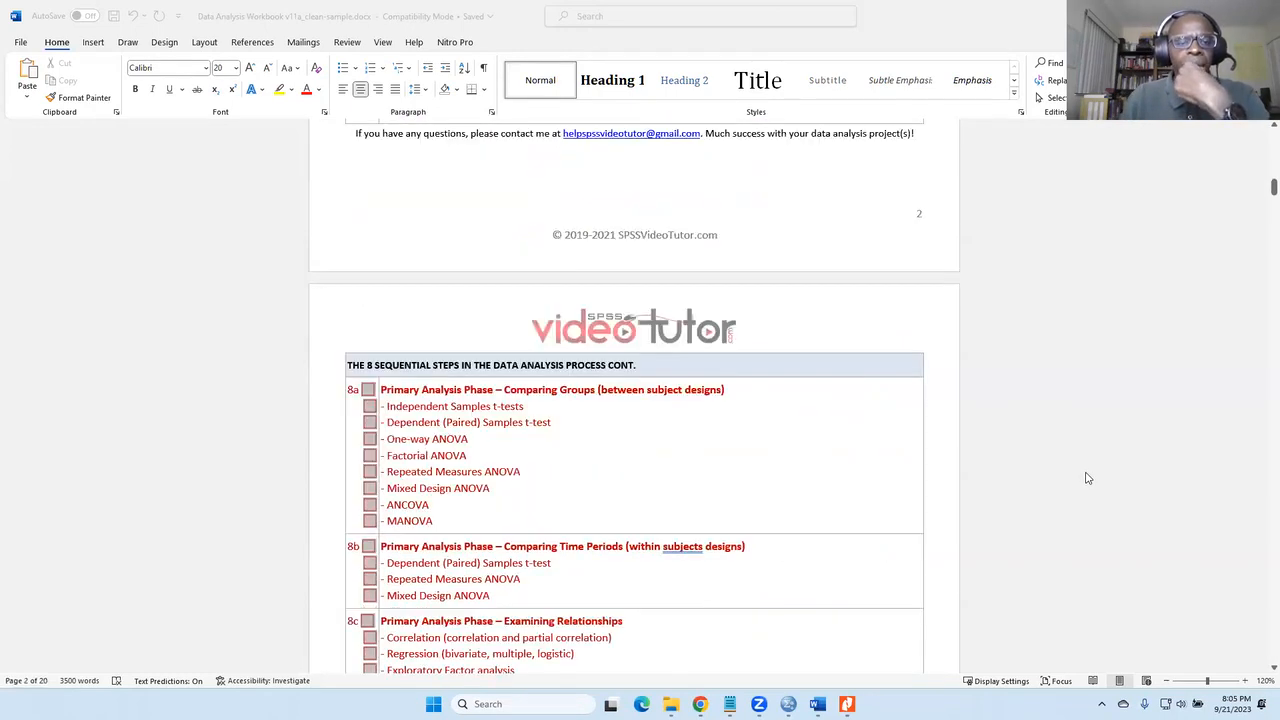
pyautogui.scroll(11, 1087, 479)
pyautogui.scroll(-4, 1085, 478)
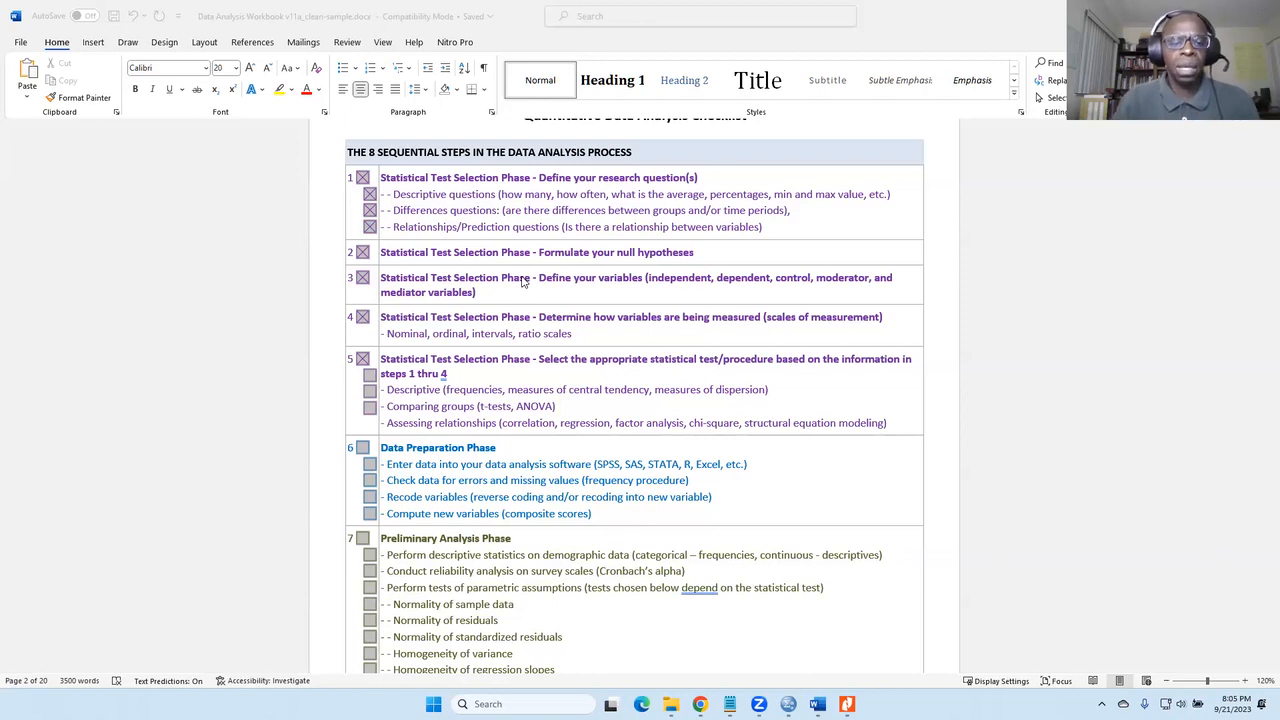
pyautogui.scroll(-10, 597, 322)
pyautogui.scroll(-20, 597, 322)
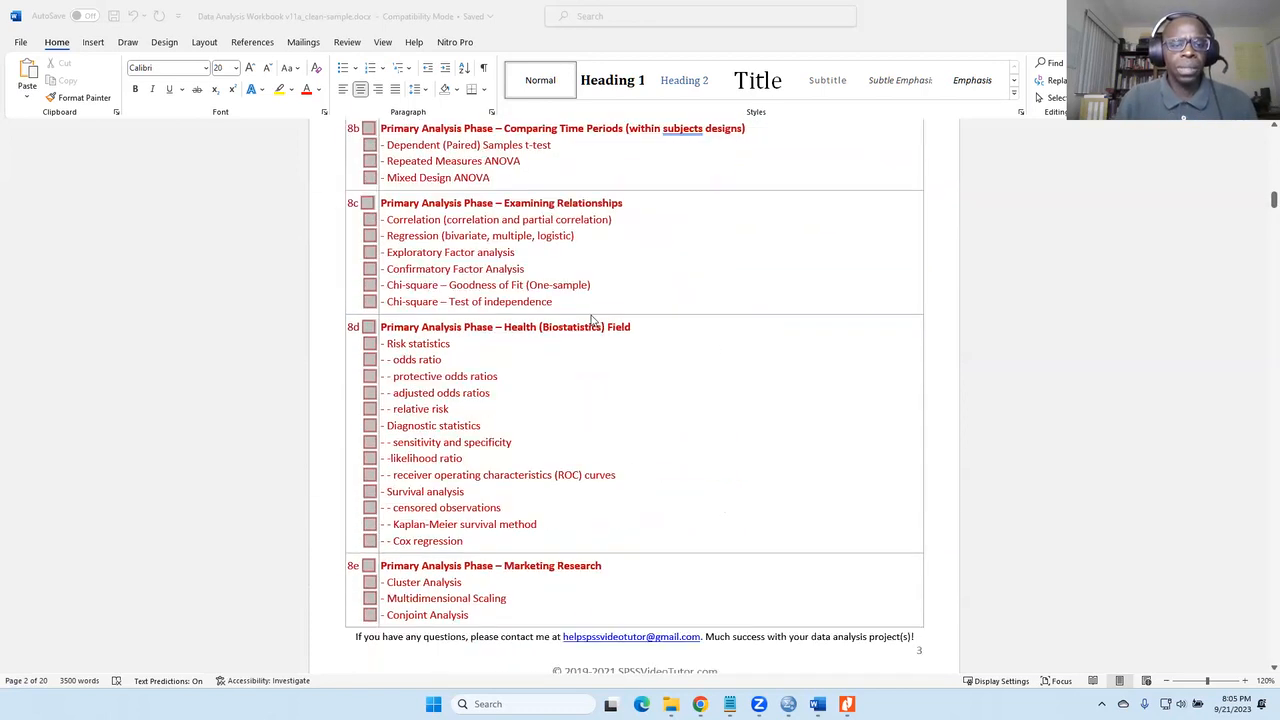
pyautogui.scroll(4, 594, 316)
pyautogui.scroll(1, 591, 318)
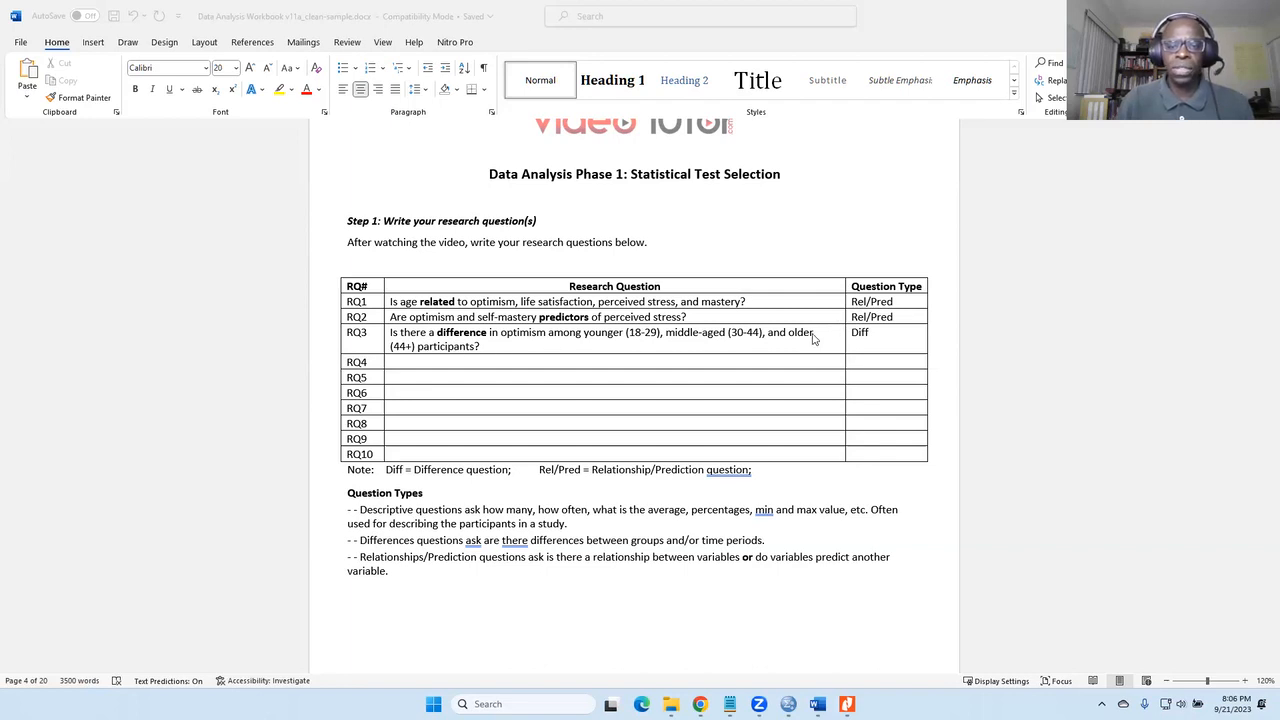
# Review the Phase 1 pages for Step 1 research questions and Step 2 null hypotheses, up to the Step 3 heading.
pyautogui.scroll(-10, 813, 331)
pyautogui.scroll(-1, 813, 331)
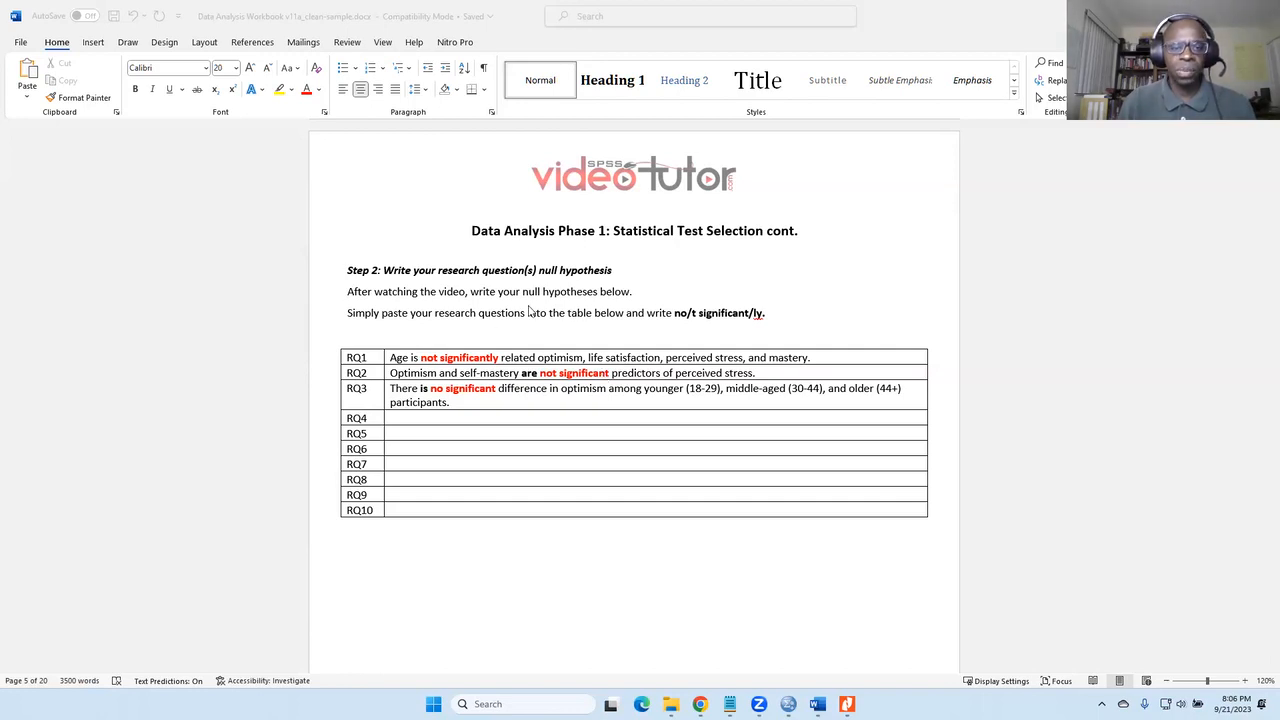
pyautogui.scroll(-5, 586, 306)
pyautogui.scroll(-2, 586, 306)
pyautogui.scroll(4, 586, 306)
pyautogui.scroll(-6, 586, 306)
pyautogui.scroll(-4, 586, 306)
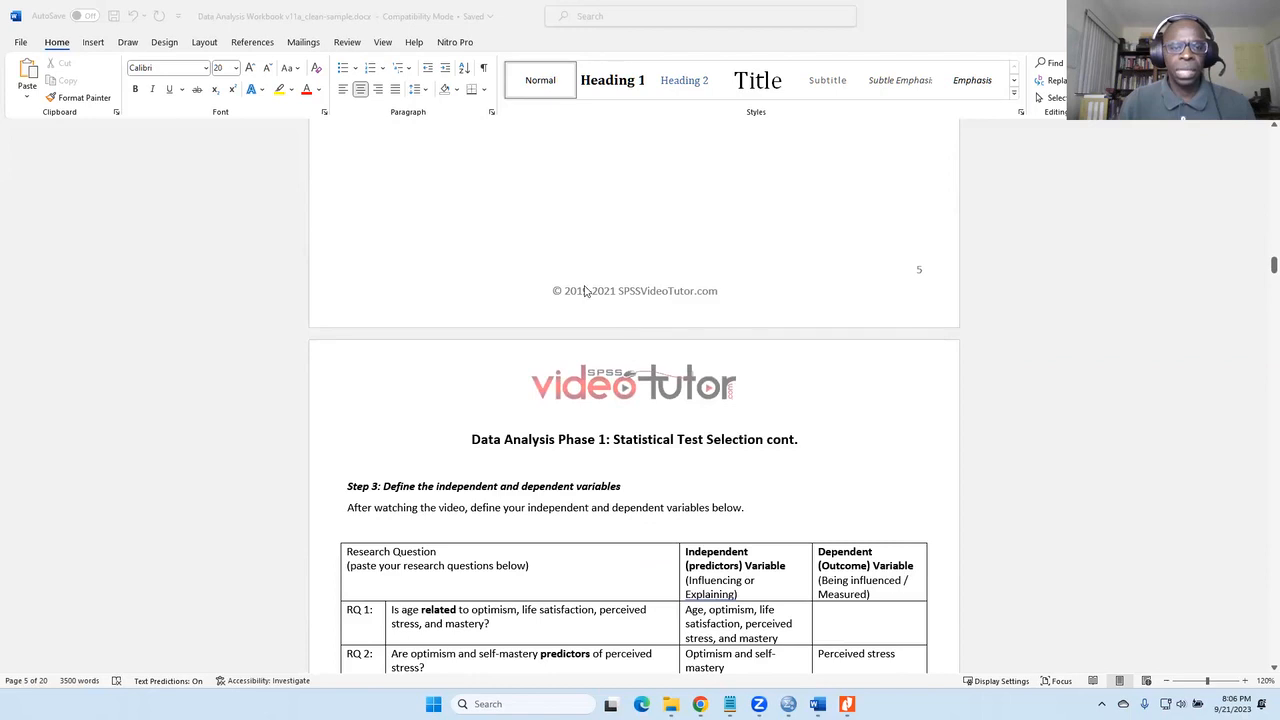
# Revisit the four phases listed on the cover page, and return to the Step 2 null hypothesis table.
pyautogui.scroll(20, 585, 295)
pyautogui.scroll(20, 583, 287)
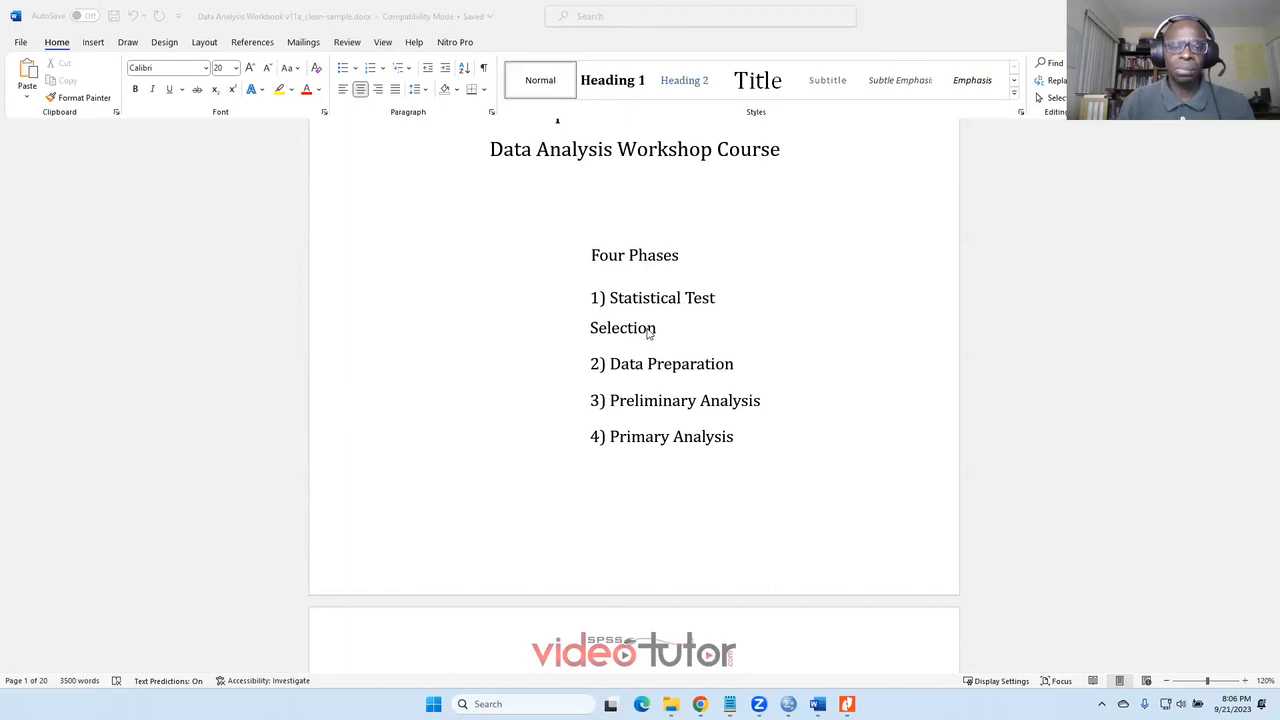
pyautogui.scroll(-20, 650, 332)
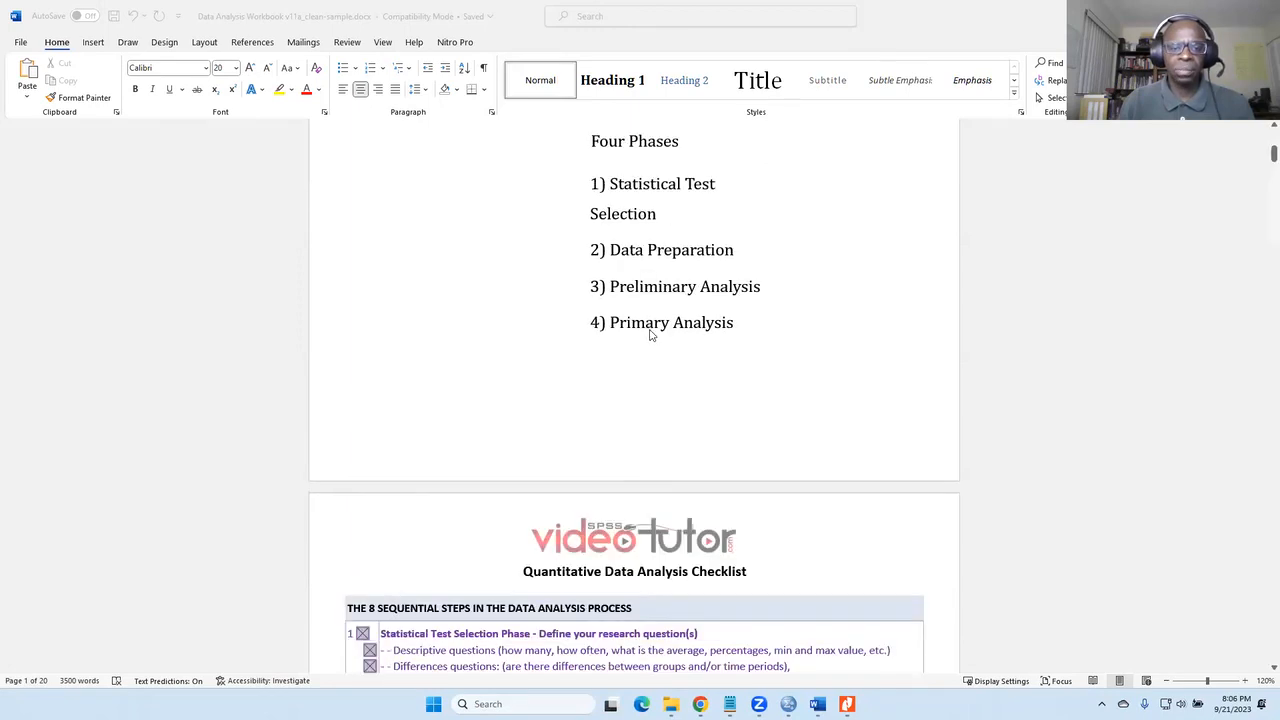
pyautogui.scroll(-20, 655, 334)
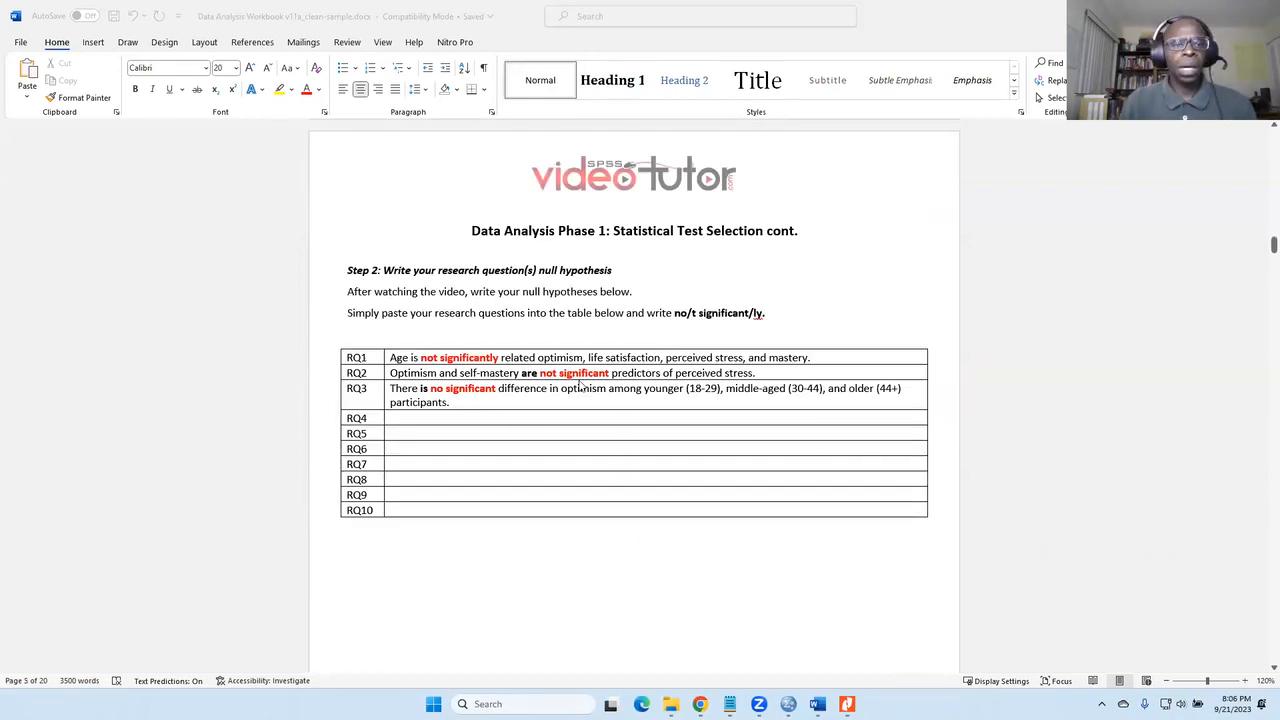
# Examine the Step 3 independent and dependent variables table and the Step 4 levels of measurement table.
pyautogui.scroll(-10, 578, 384)
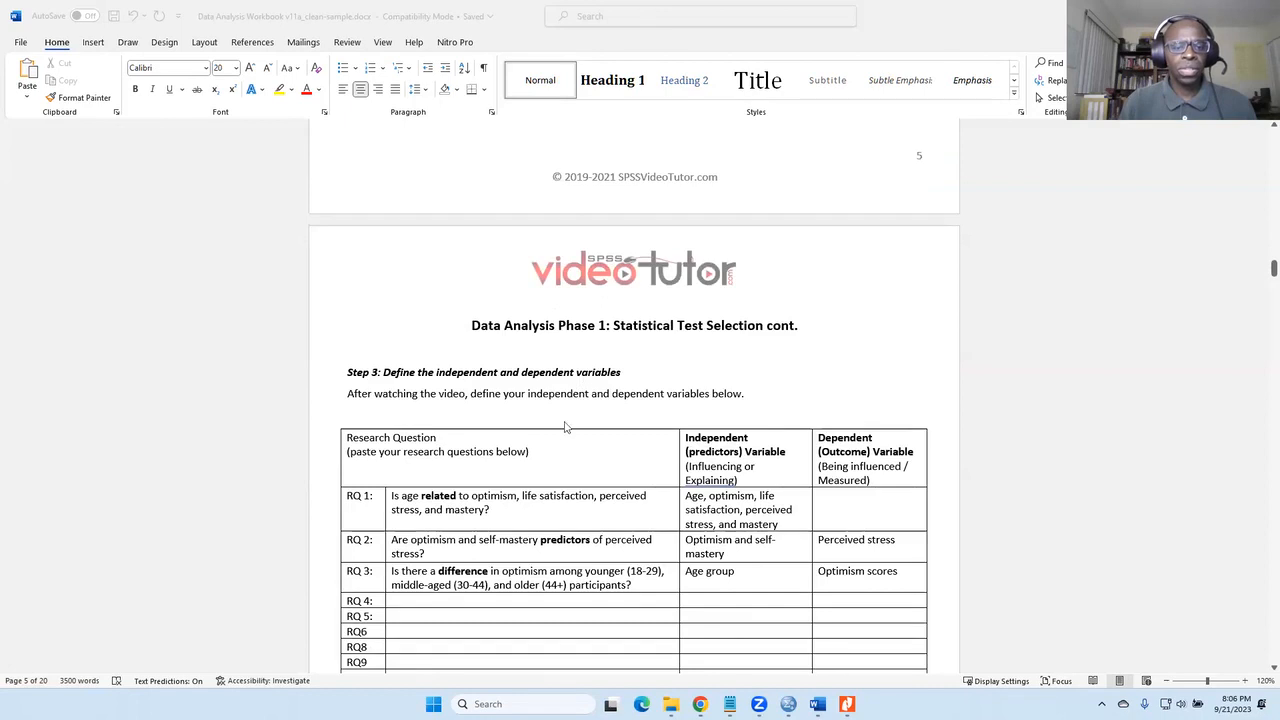
pyautogui.scroll(-3, 565, 427)
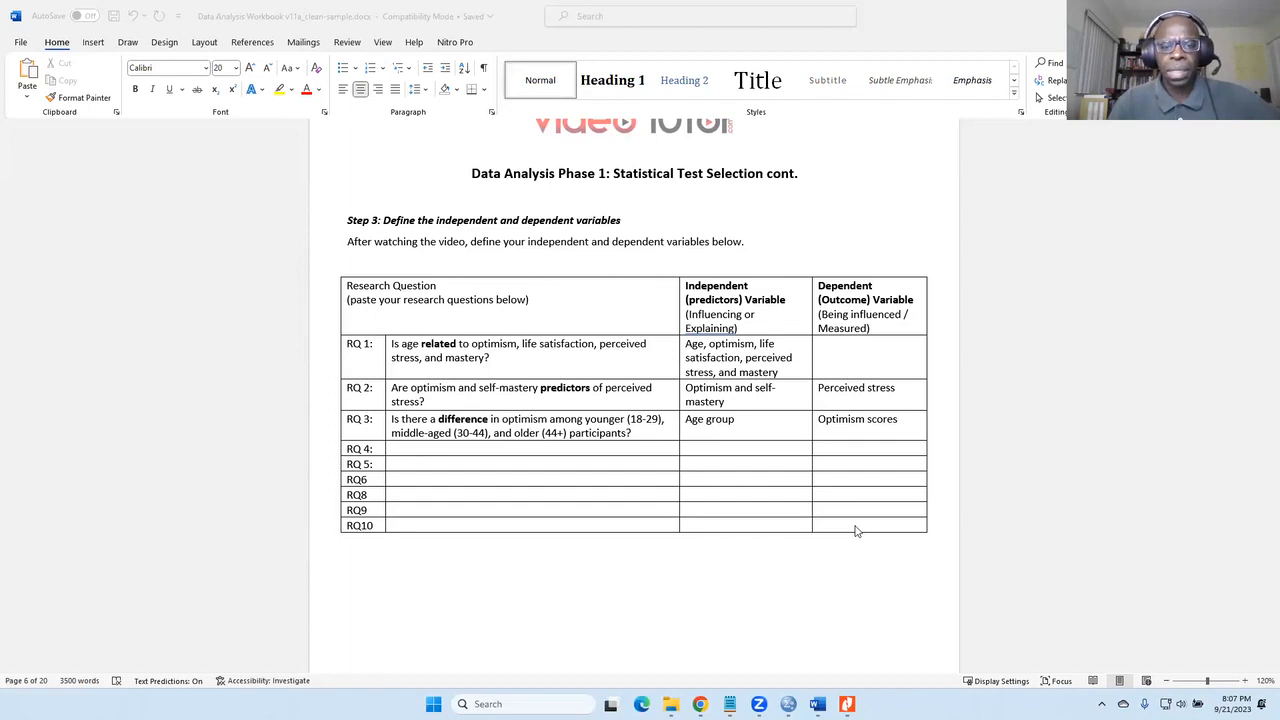
pyautogui.scroll(-15, 855, 530)
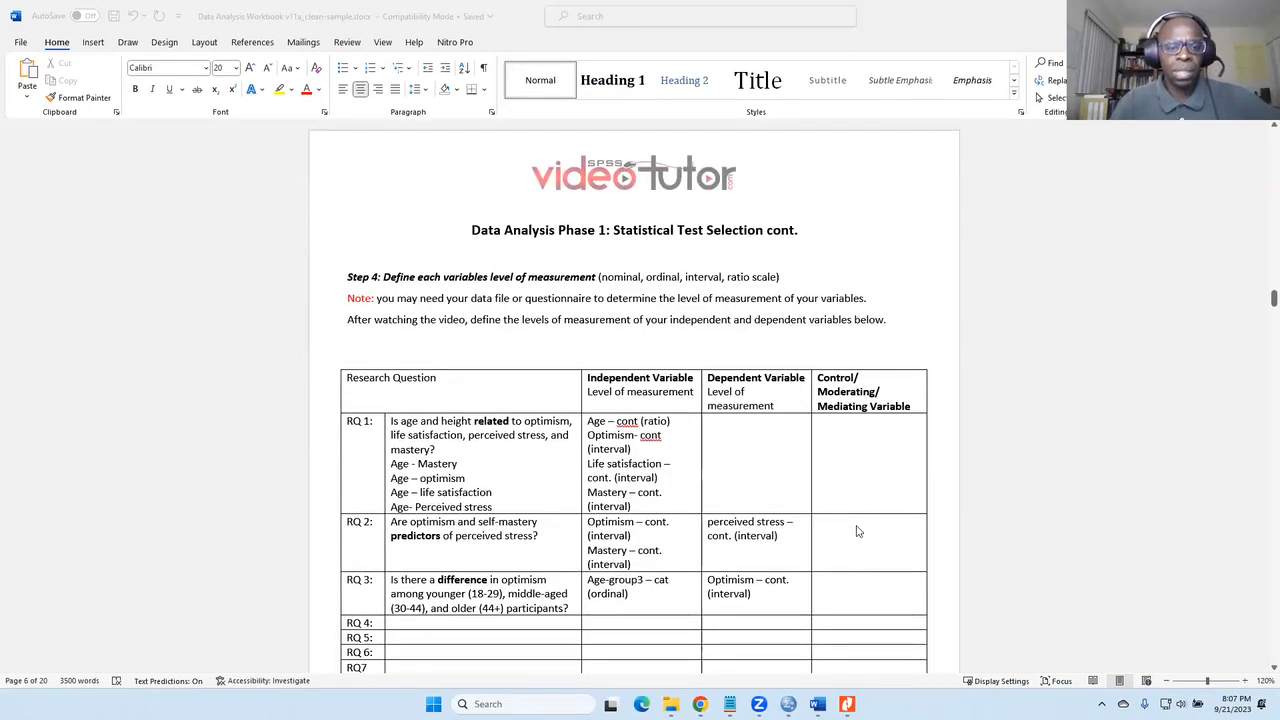
pyautogui.scroll(-3, 857, 531)
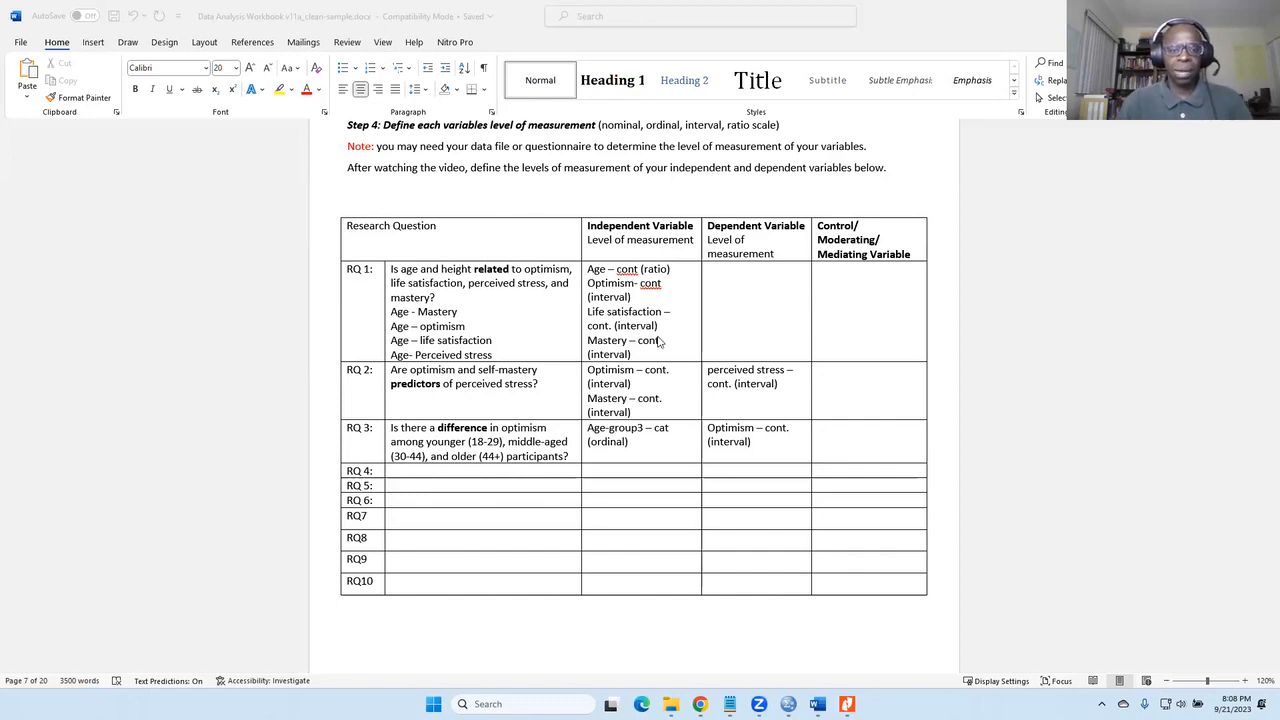
pyautogui.scroll(-10, 662, 335)
pyautogui.scroll(-2, 662, 340)
pyautogui.scroll(8, 663, 338)
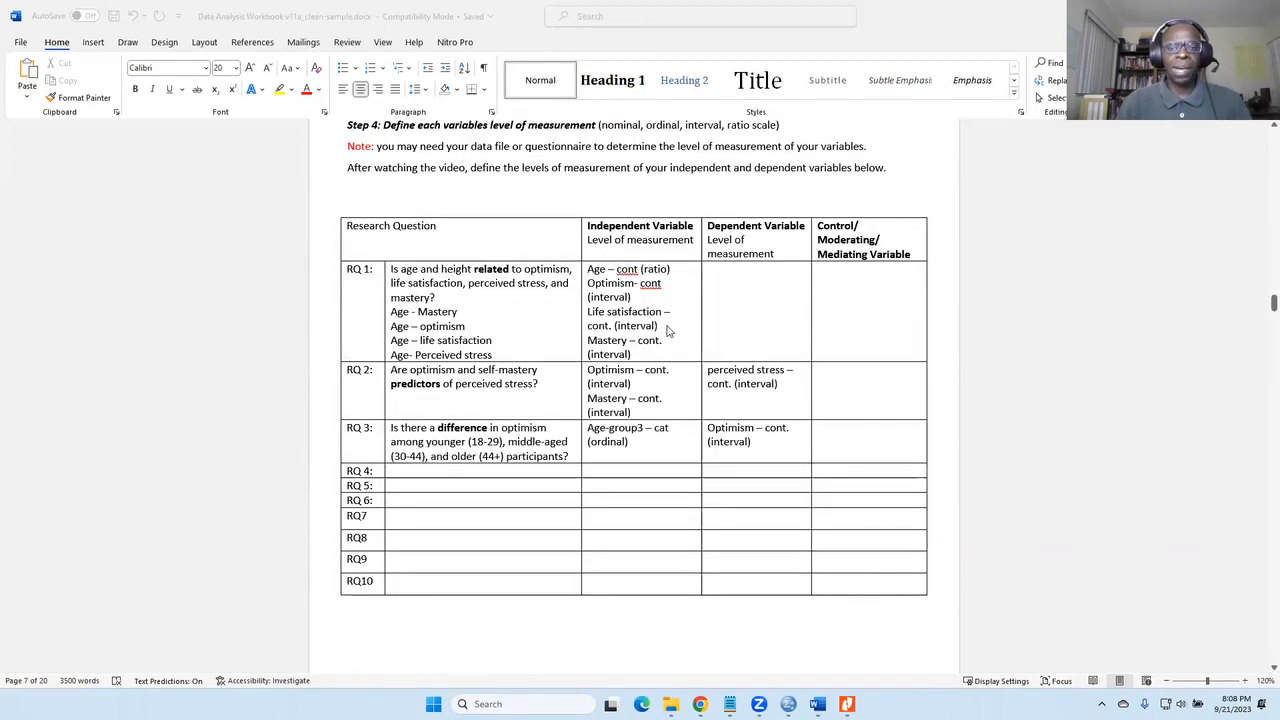
# Examine the Step 5 table of statistical tests for comparing groups, including their purposes and required variable types.
pyautogui.scroll(-15, 667, 332)
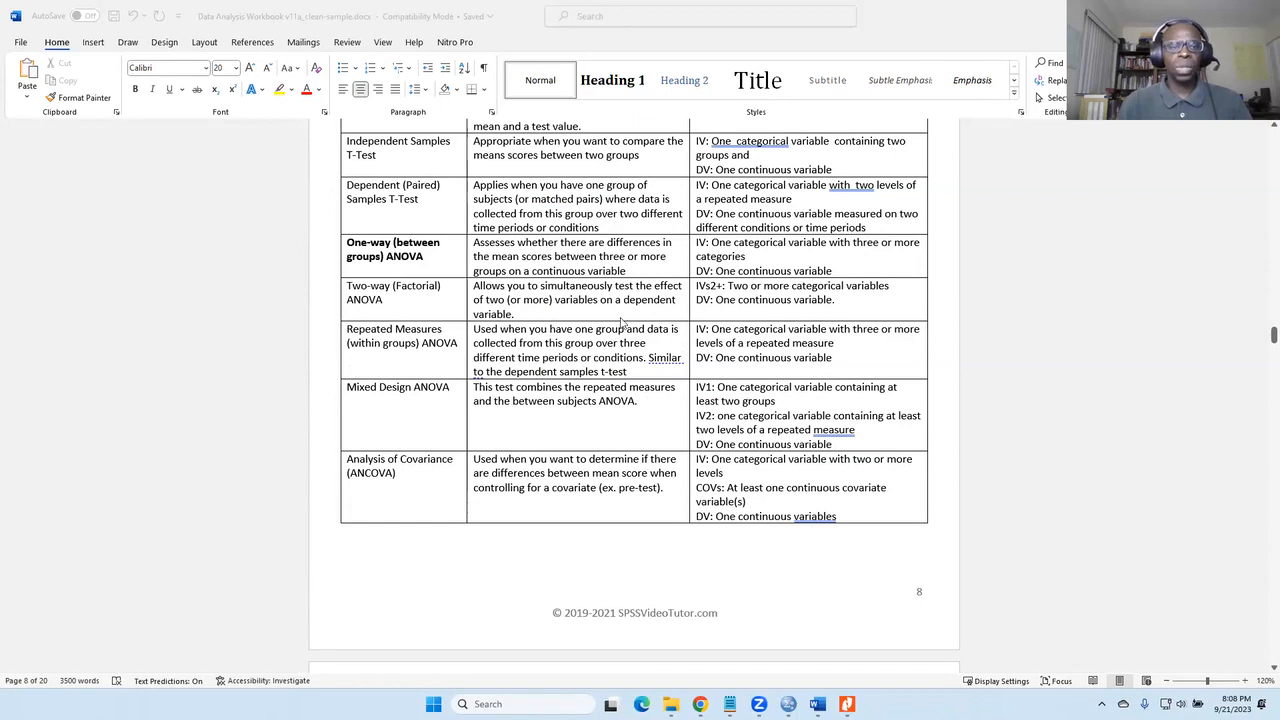
pyautogui.scroll(3, 621, 322)
pyautogui.scroll(-12, 624, 322)
pyautogui.scroll(-3, 625, 321)
pyautogui.scroll(15, 625, 321)
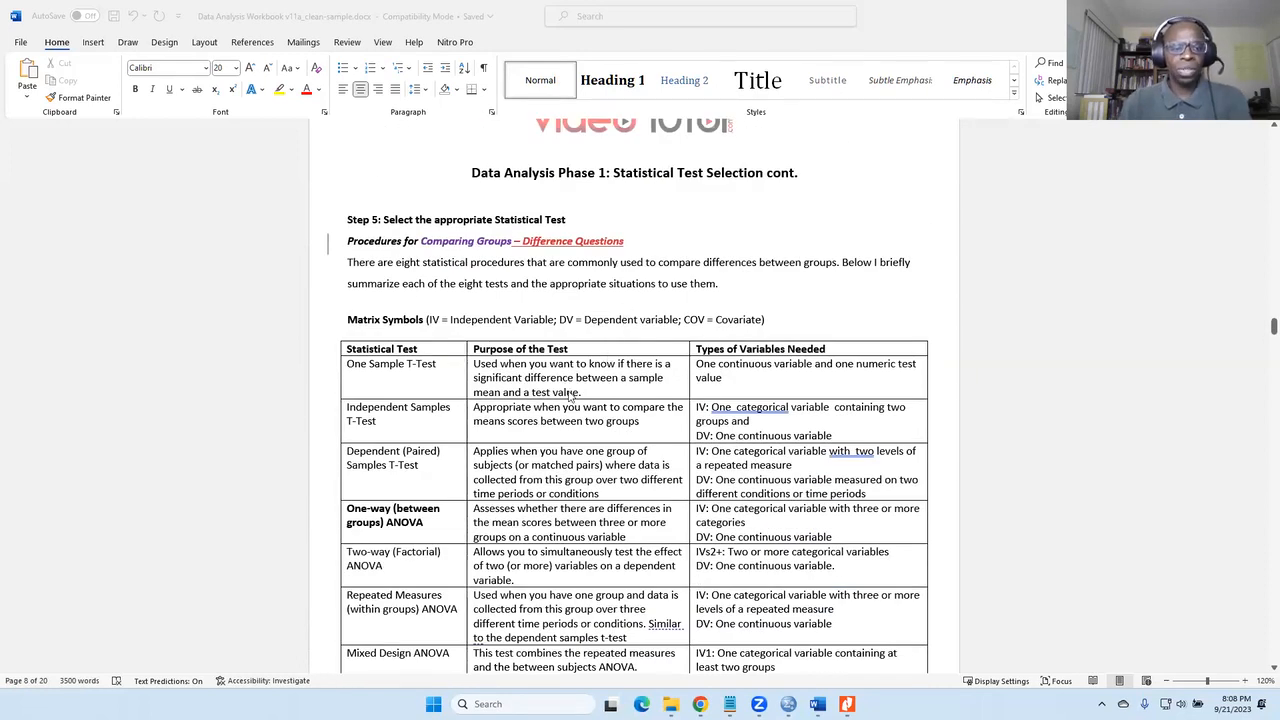
pyautogui.scroll(-3, 513, 444)
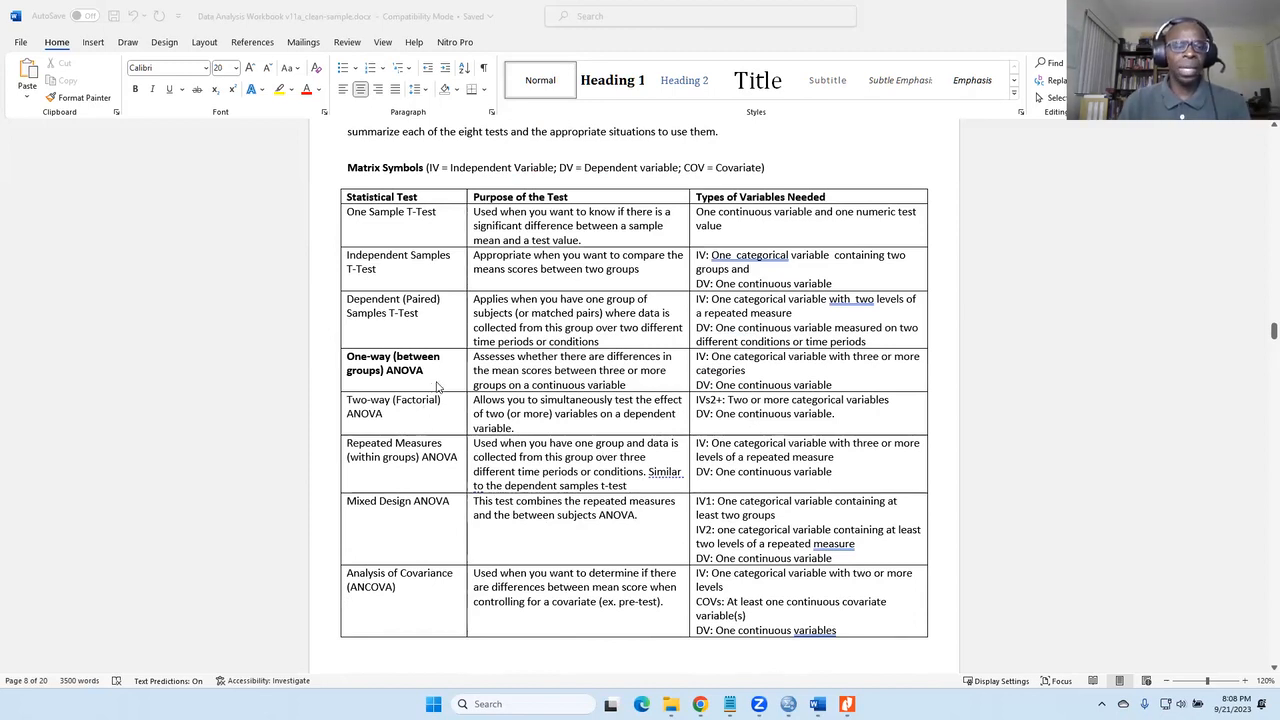
# Examine the Step 5 procedures for exploring relationships and the statistical test selected for each research question.
pyautogui.scroll(-10, 438, 386)
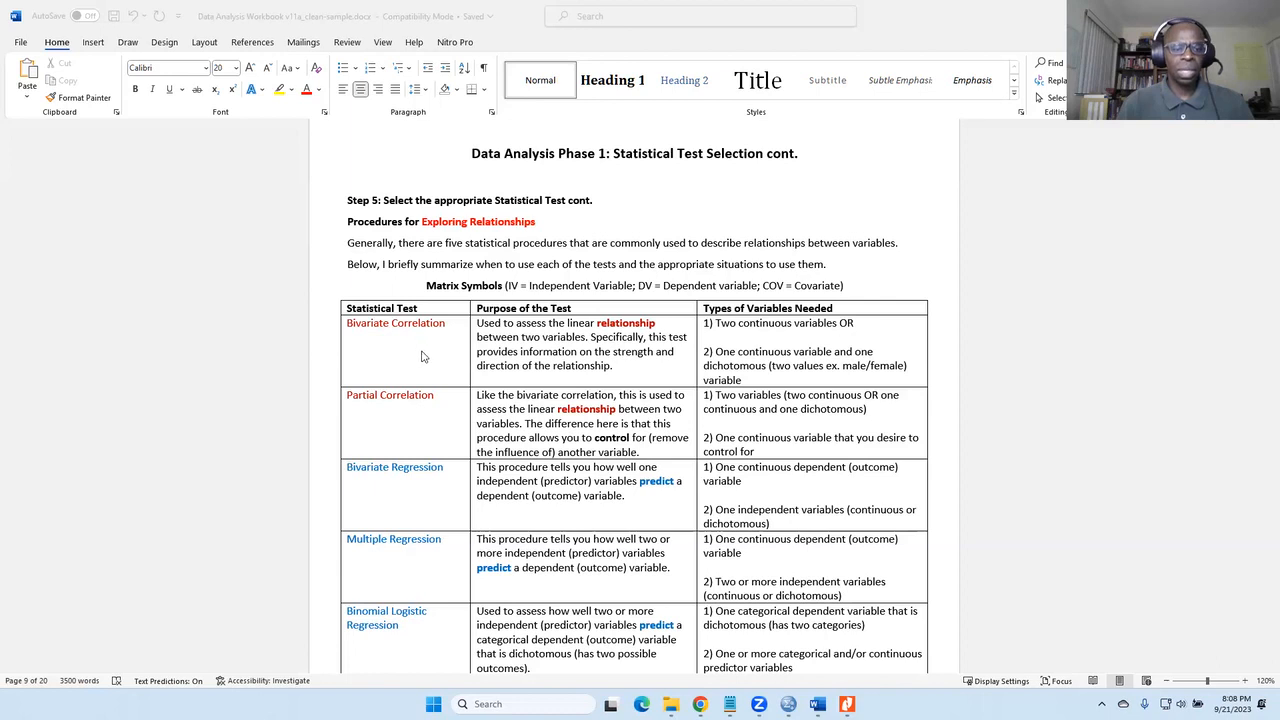
pyautogui.scroll(-1, 421, 356)
pyautogui.scroll(-5, 510, 435)
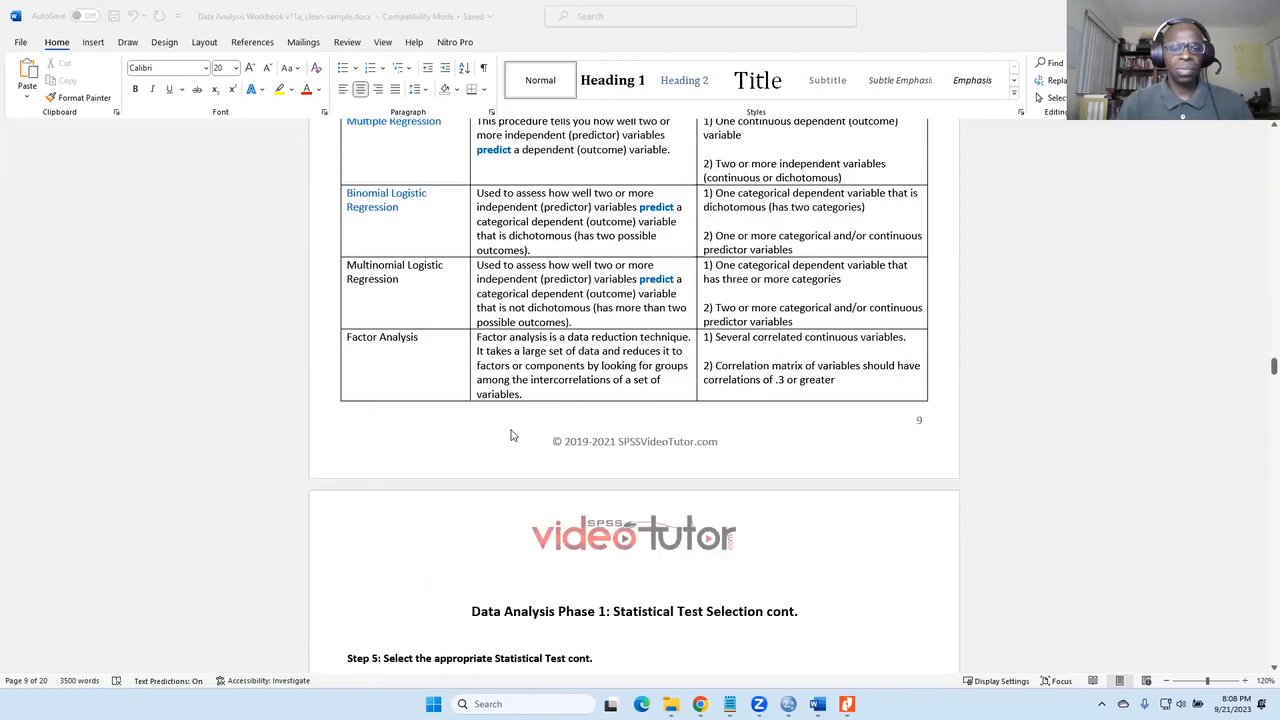
pyautogui.scroll(-5, 510, 435)
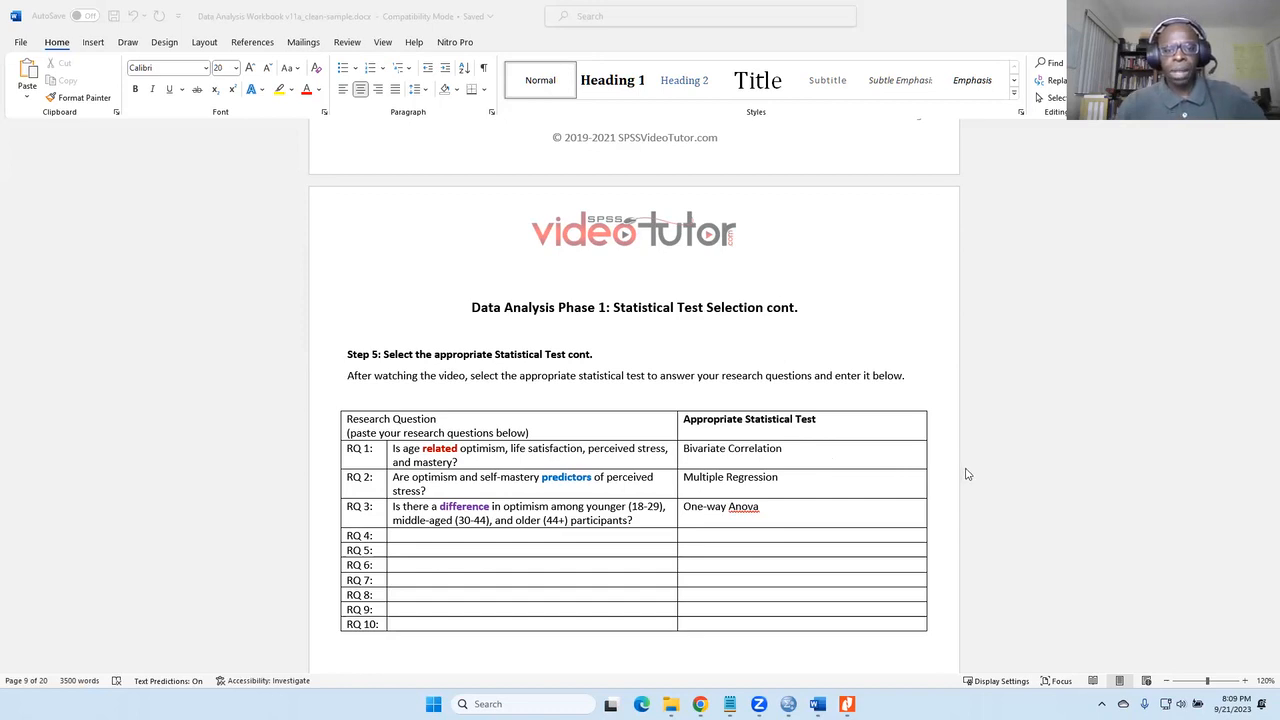
# Review the Phase 2 data preparation instructions, the missing values and data errors table, and the solutions for missing values.
pyautogui.scroll(-10, 967, 474)
pyautogui.scroll(-5, 968, 474)
pyautogui.scroll(2, 970, 478)
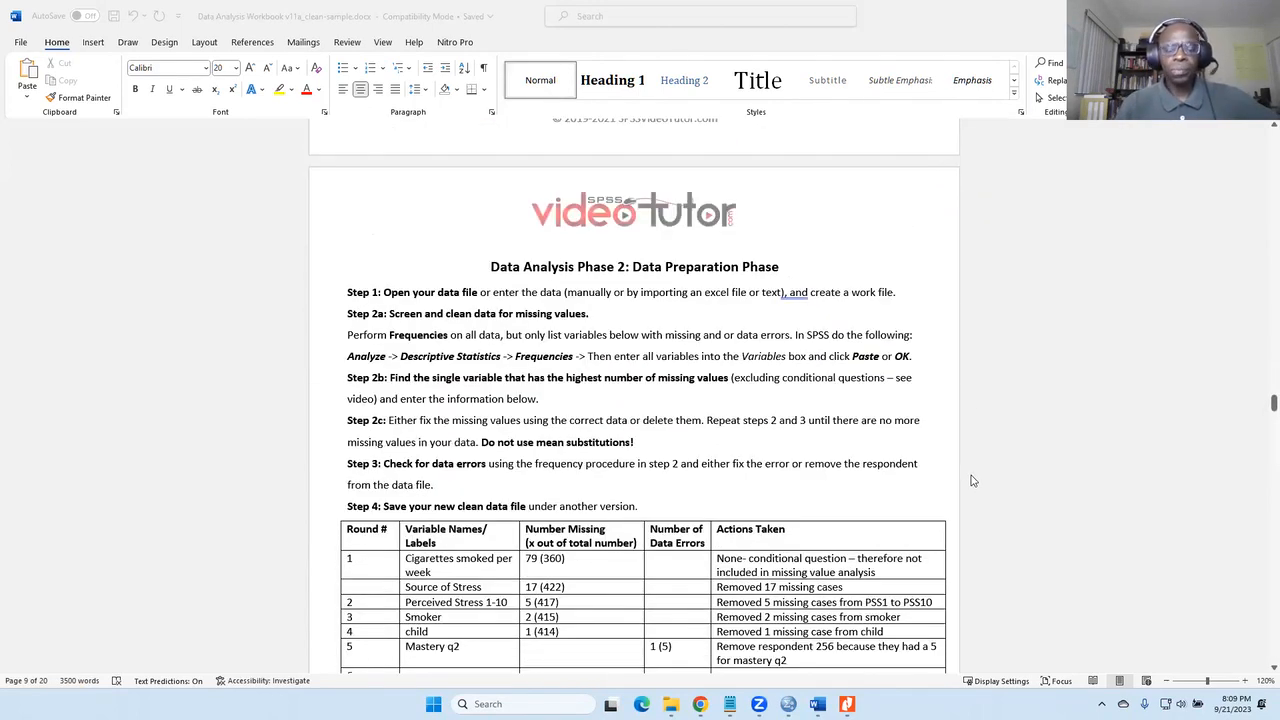
pyautogui.scroll(-1, 828, 428)
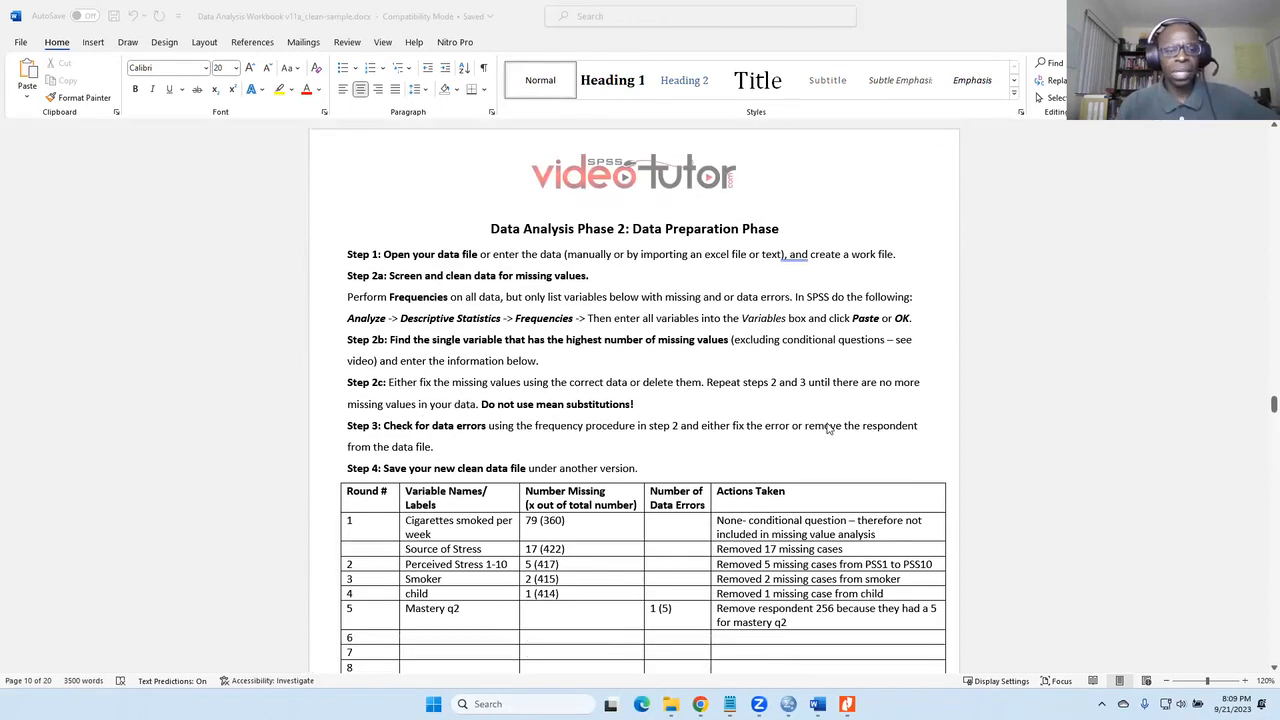
pyautogui.scroll(-2, 828, 428)
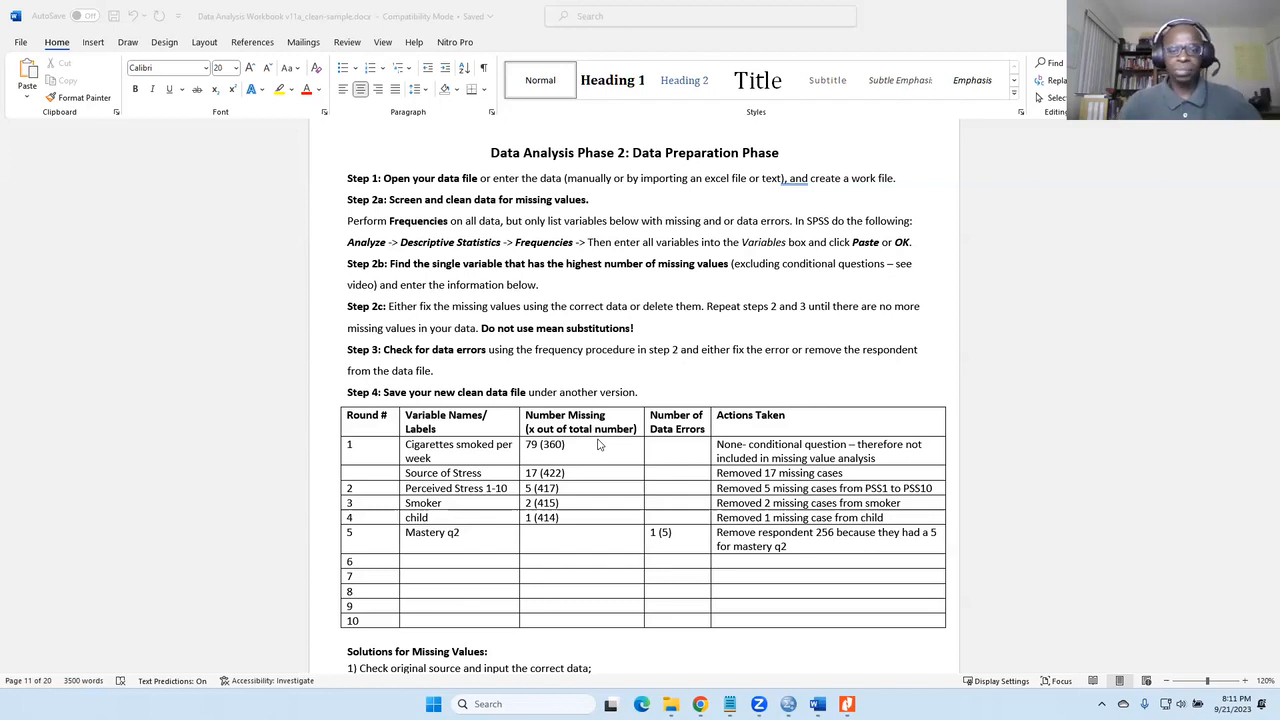
pyautogui.scroll(-1, 722, 455)
pyautogui.scroll(-6, 725, 455)
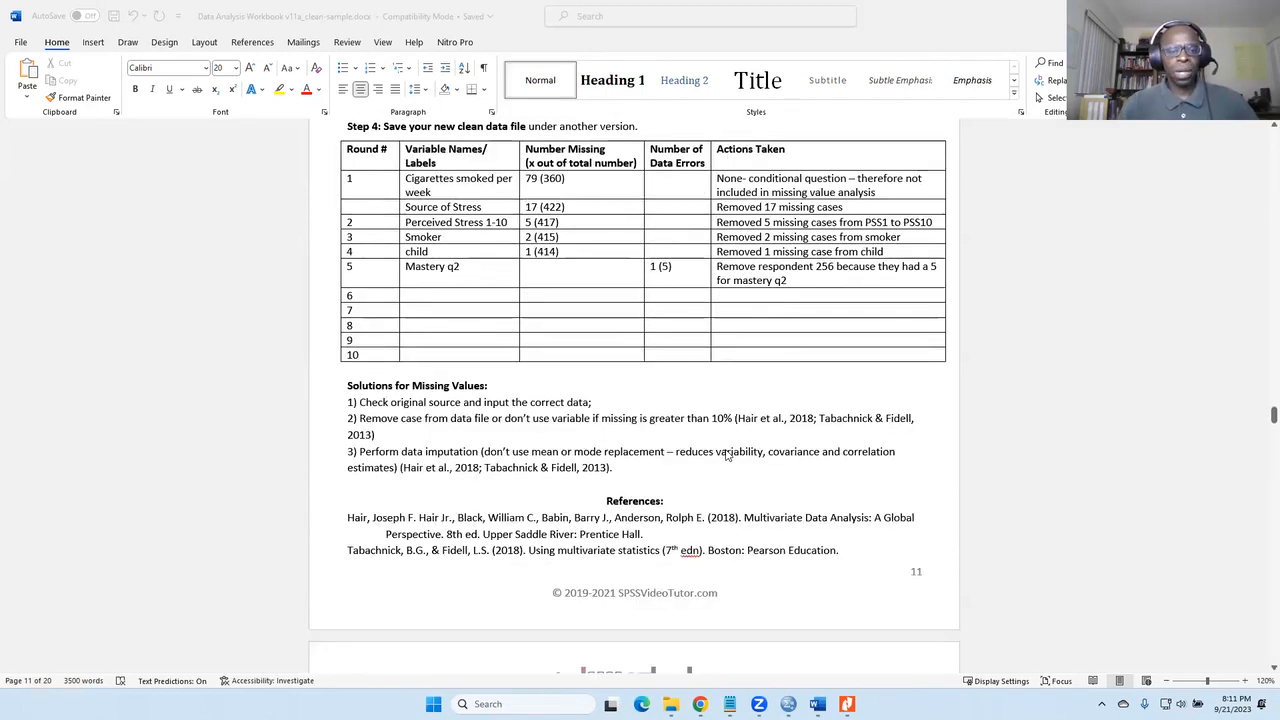
# Remove the blank page 12 that follows the references for missing value solutions.
pyautogui.scroll(-20, 727, 455)
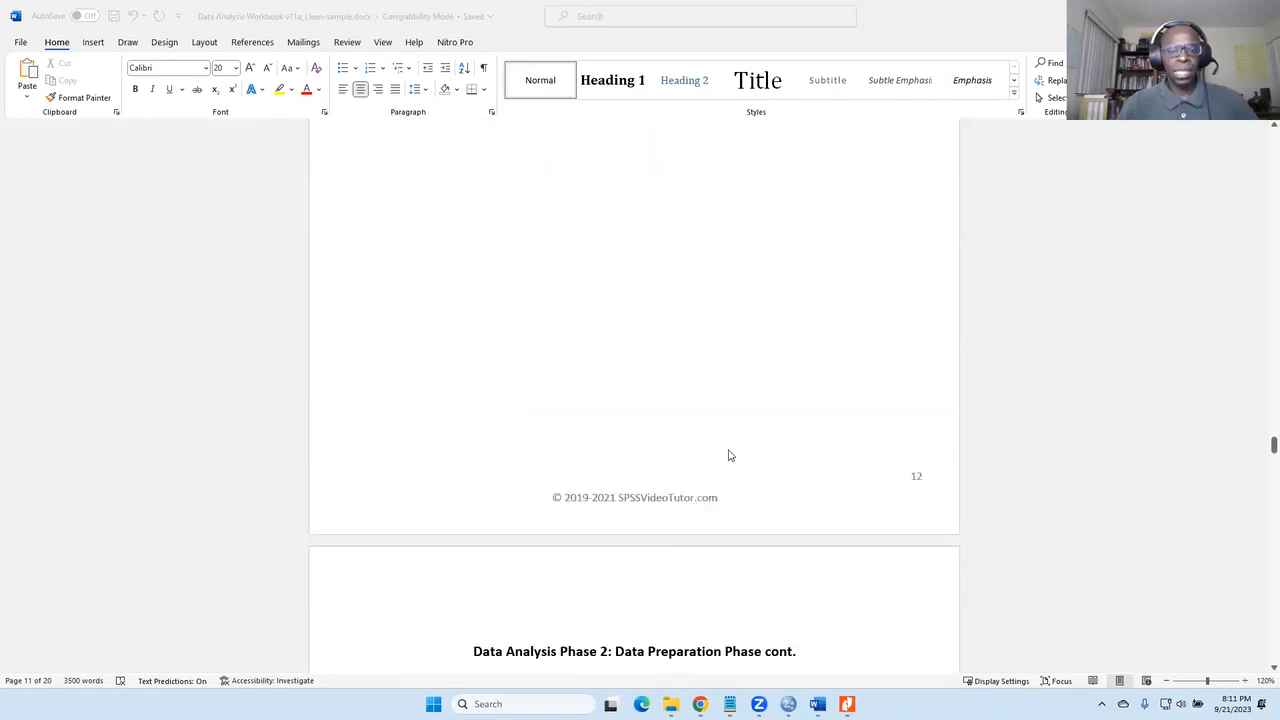
pyautogui.scroll(20, 728, 453)
pyautogui.click(865, 399)
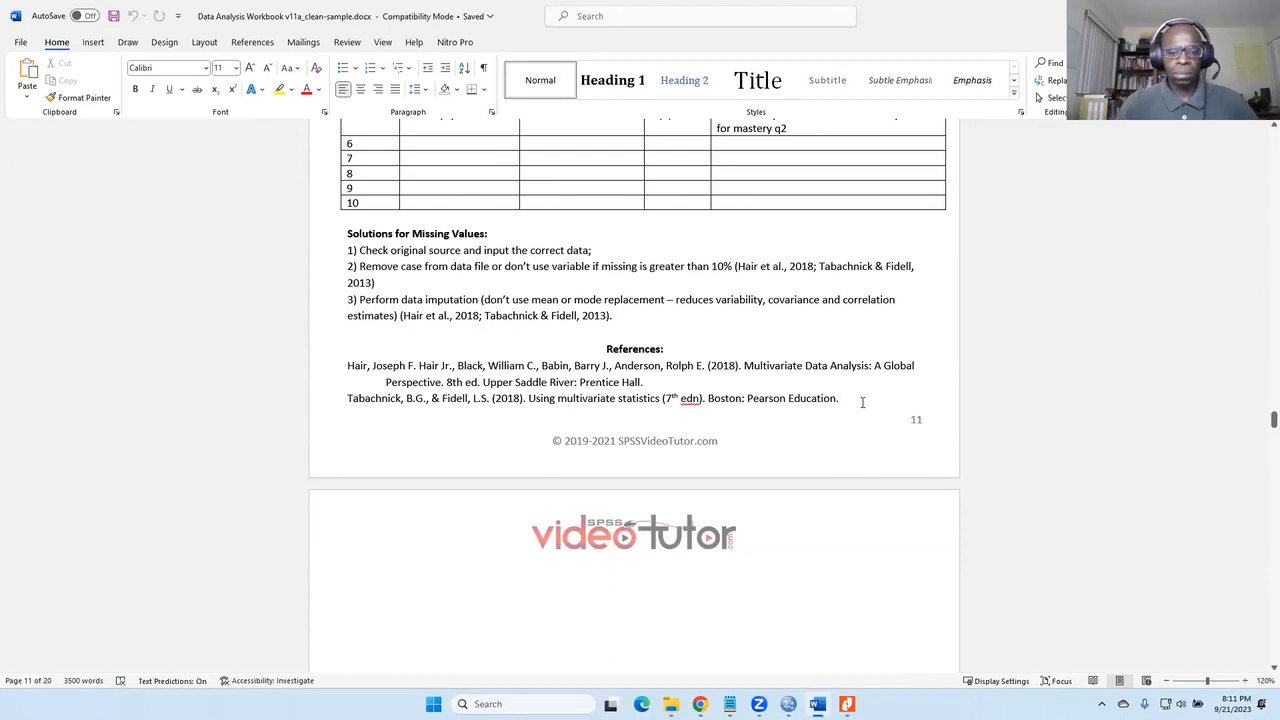
pyautogui.scroll(-3, 870, 405)
pyautogui.scroll(-1, 872, 409)
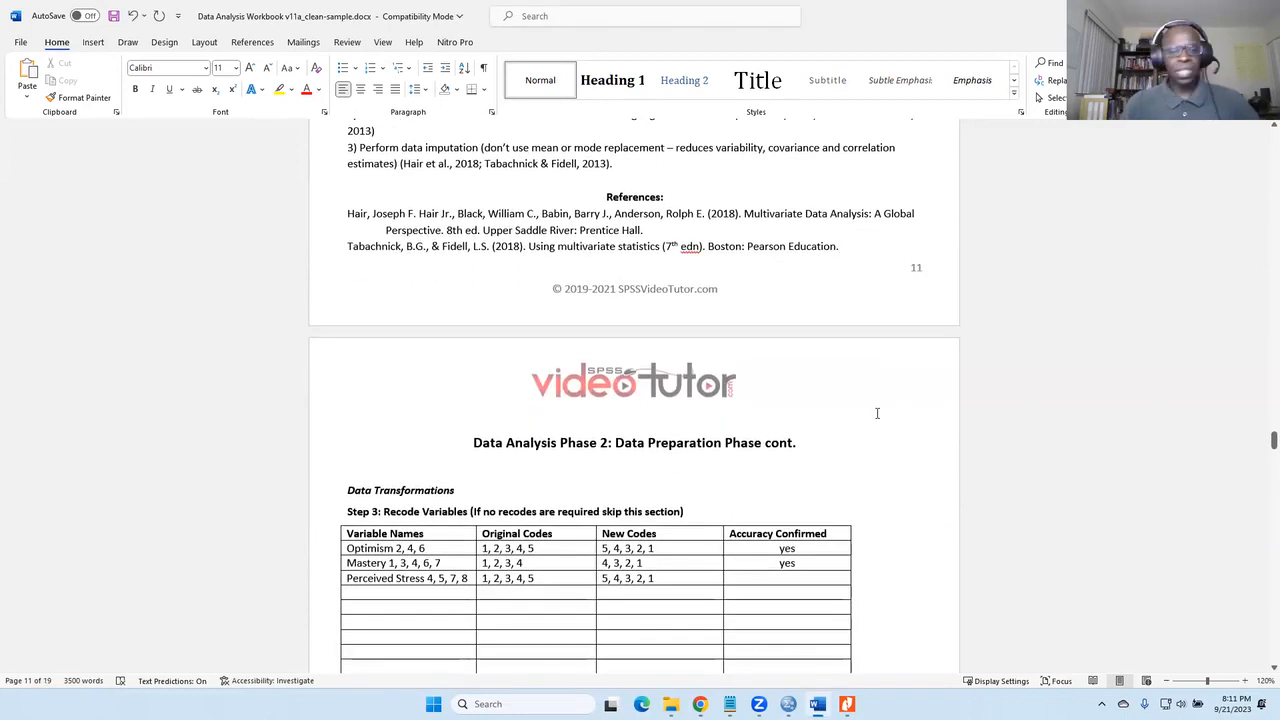
pyautogui.scroll(-1, 876, 414)
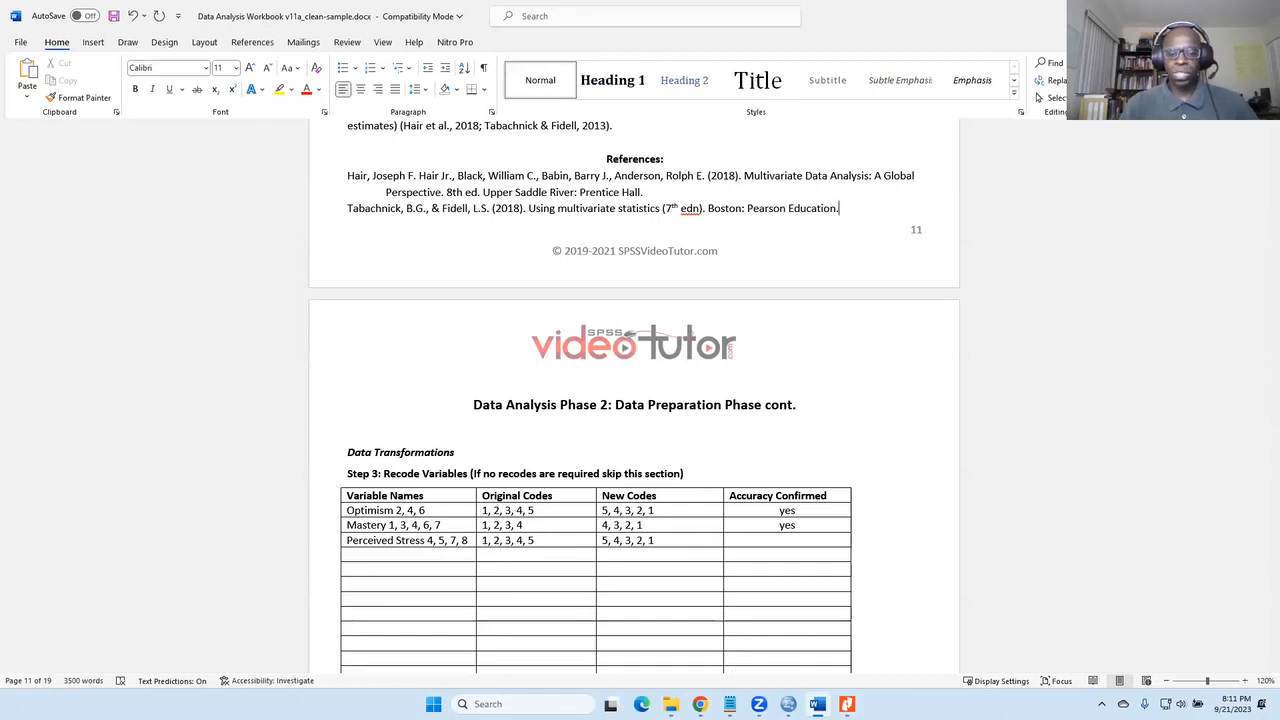
# Switch to the sample questionnaire and codebook PDF in Nitro Pro and examine the recode and composite score instructions.
pyautogui.click(847, 704)
pyautogui.scroll(-5, 957, 520)
pyautogui.scroll(-10, 957, 520)
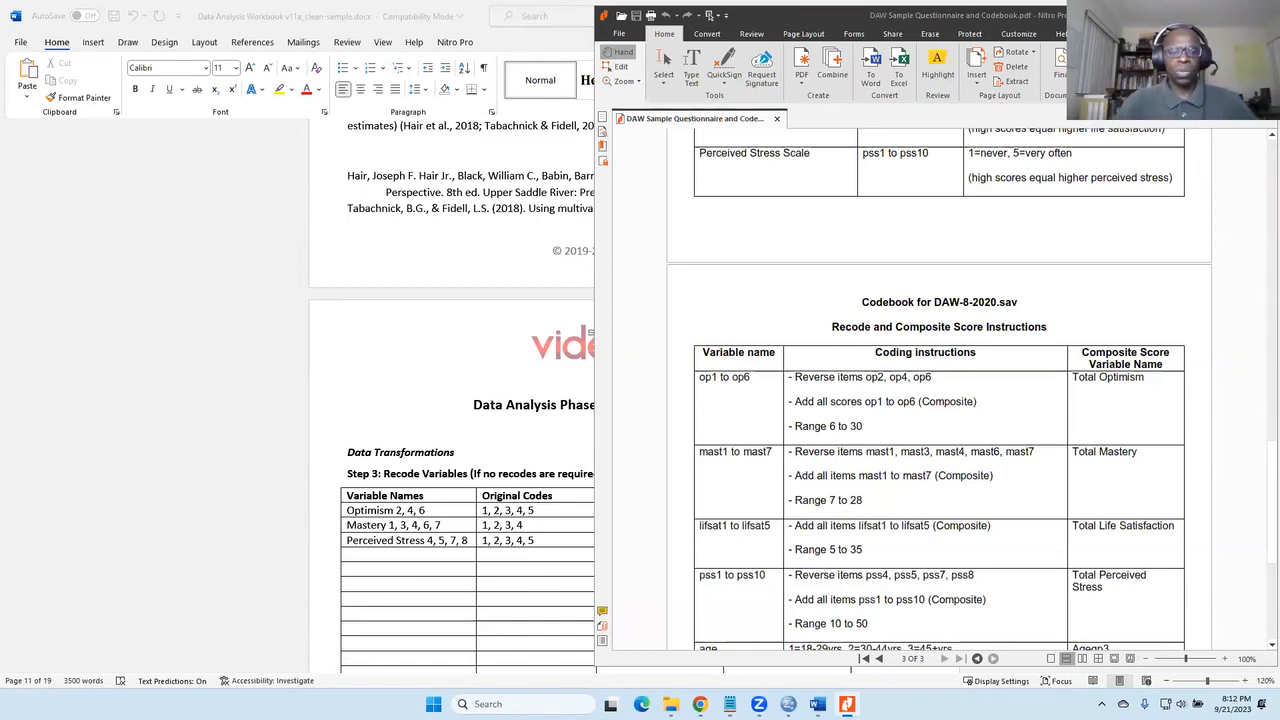
# Return to the Word workbook and enter "yes" under Accuracy Confirmed for Perceived Stress 4, 5, 7, 8.
pyautogui.click(534, 611)
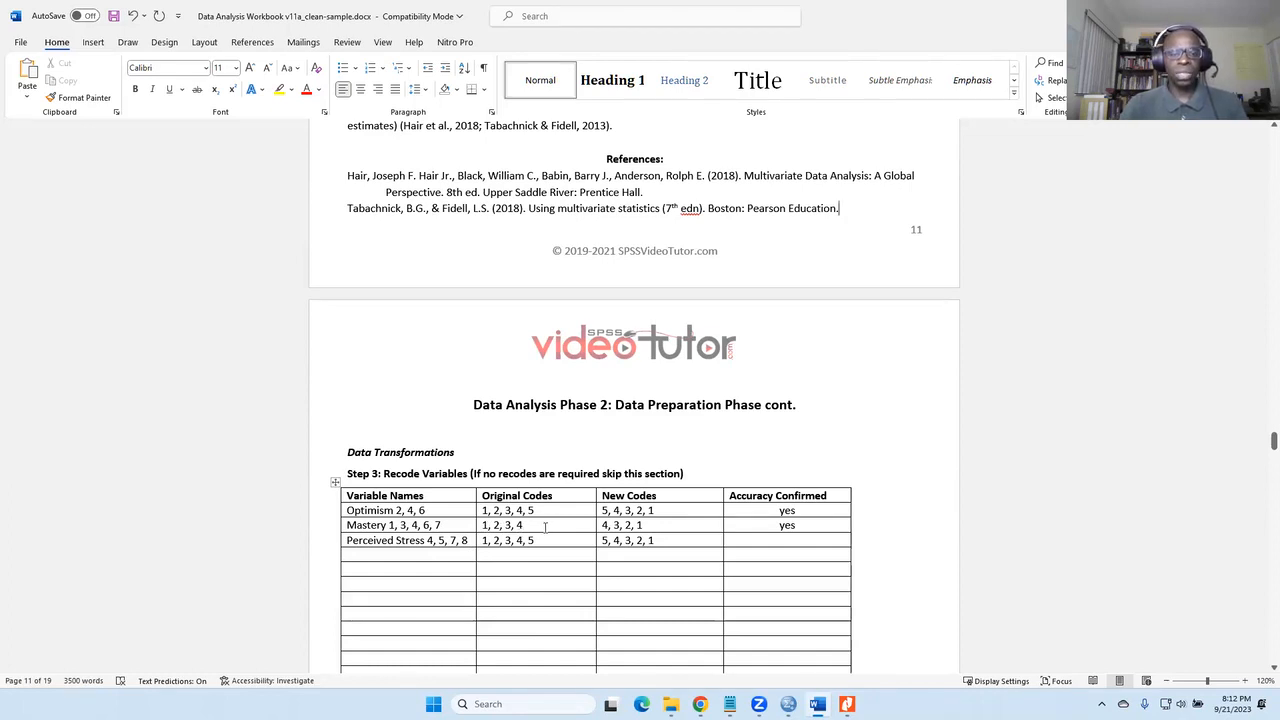
pyautogui.click(796, 543)
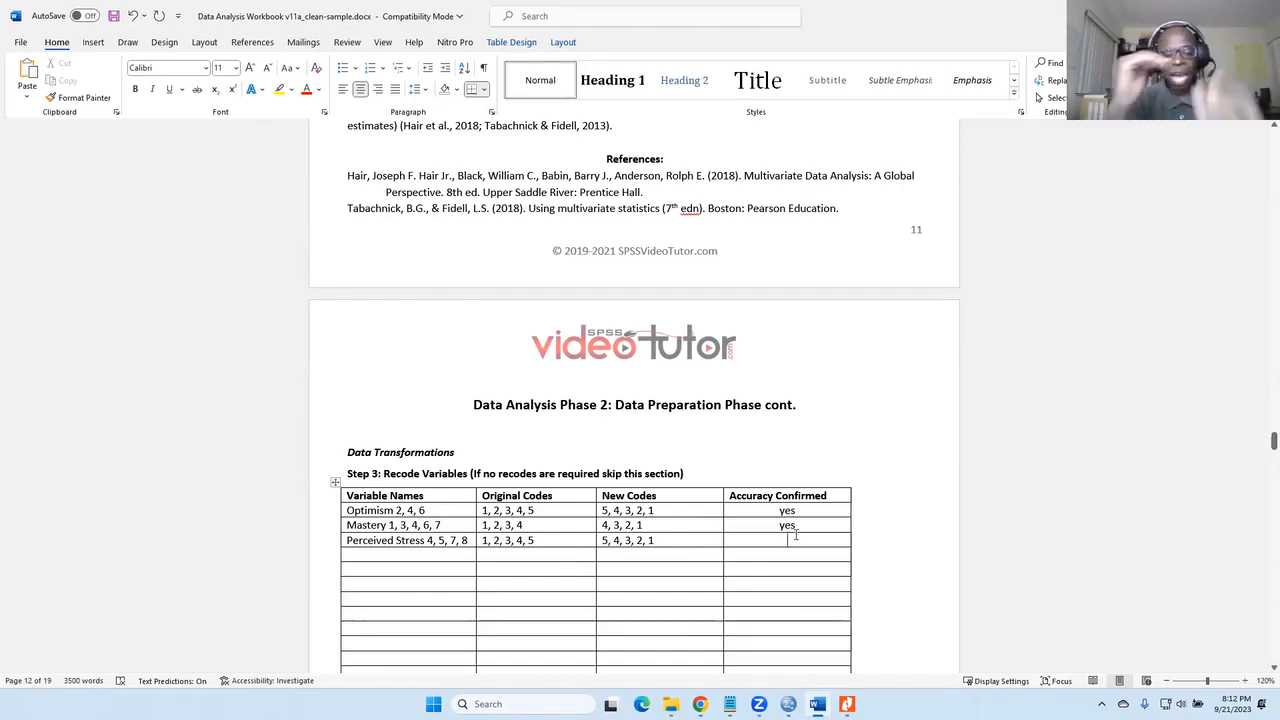
pyautogui.write('yes')
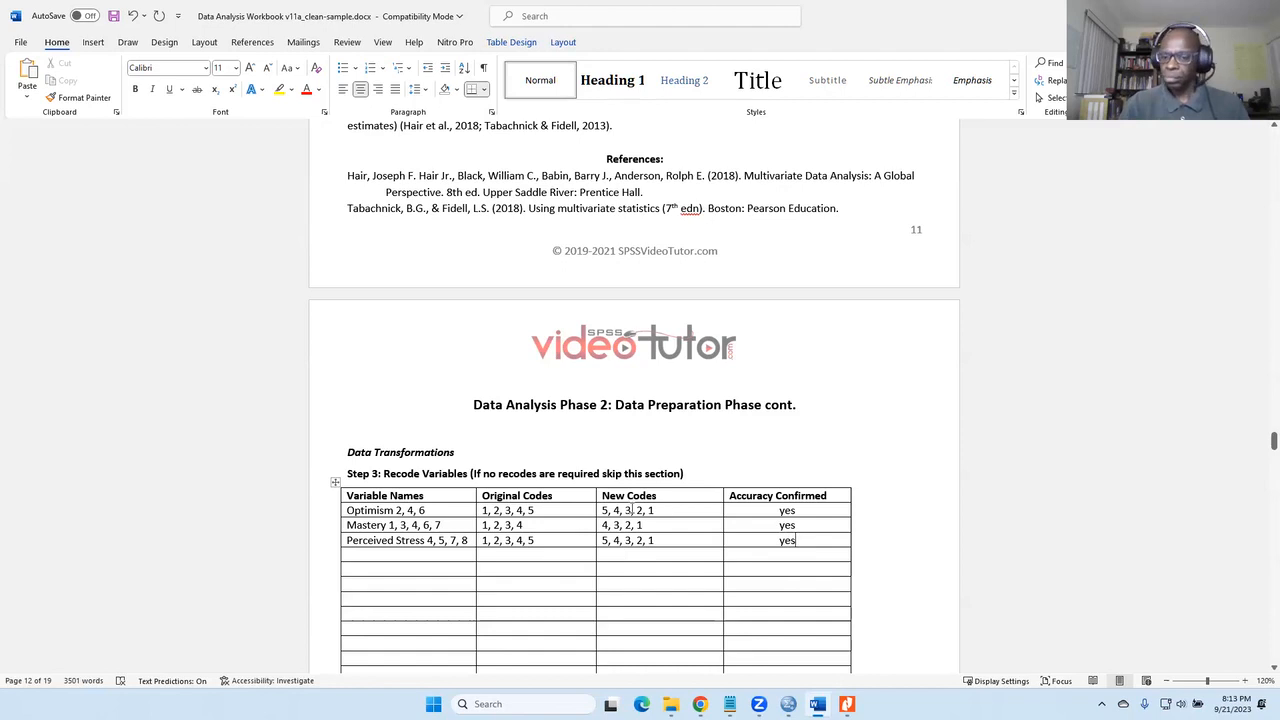
# Clear the New Variable Name and Coding Instructions entries for all three scales in the Step 4 composite scores table.
pyautogui.scroll(-3, 838, 481)
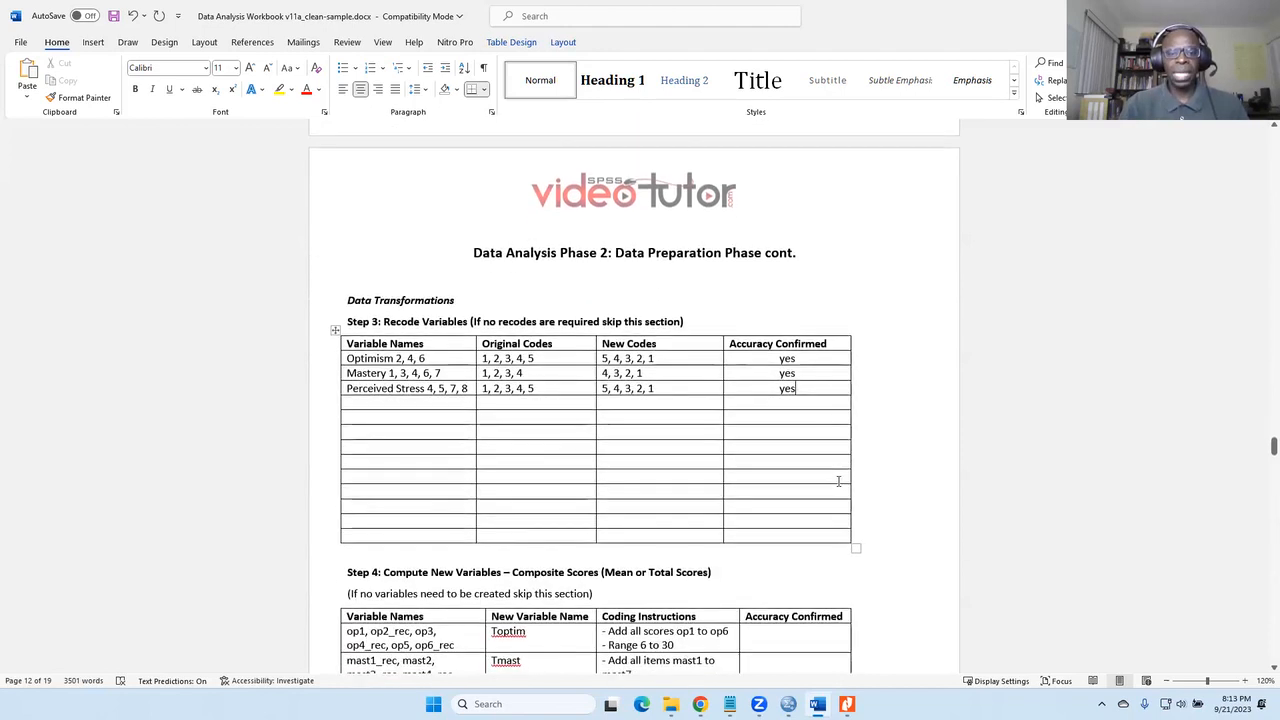
pyautogui.scroll(-2, 838, 481)
pyautogui.scroll(-1, 840, 480)
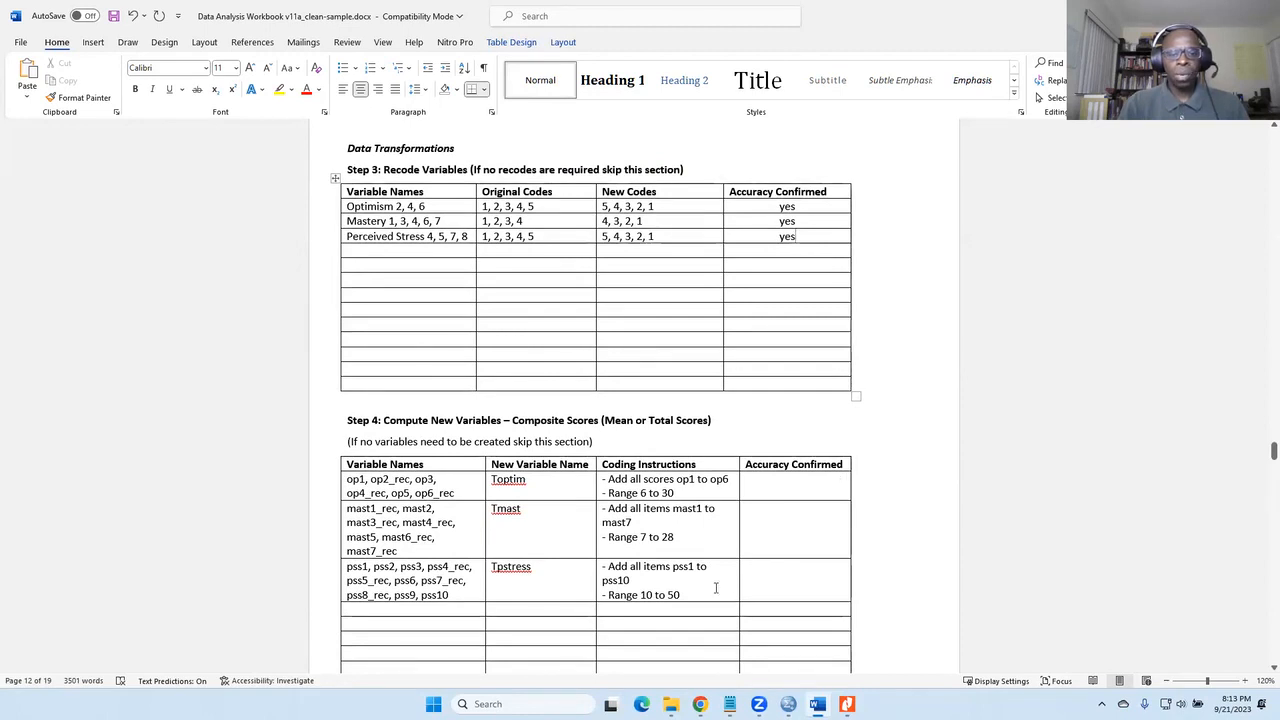
pyautogui.moveTo(712, 595); pyautogui.dragTo(556, 493)
pyautogui.press('Delete')
pyautogui.scroll(-1, 618, 455)
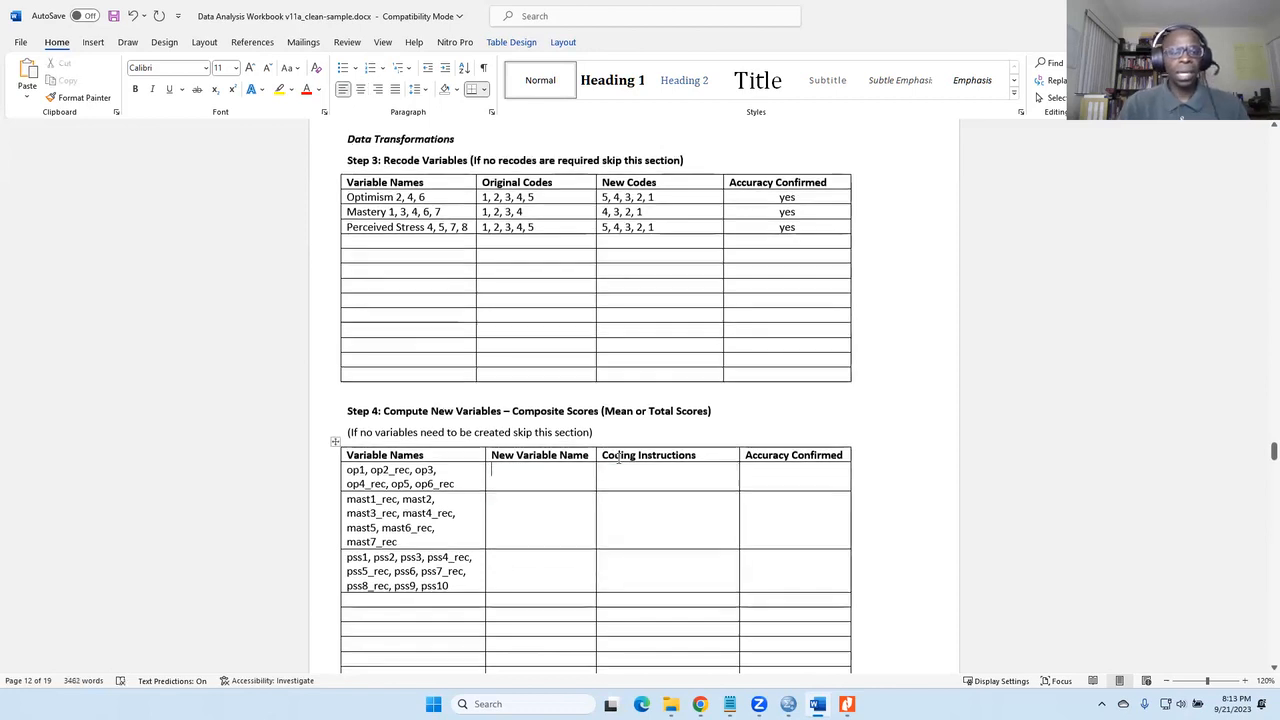
pyautogui.scroll(-3, 618, 456)
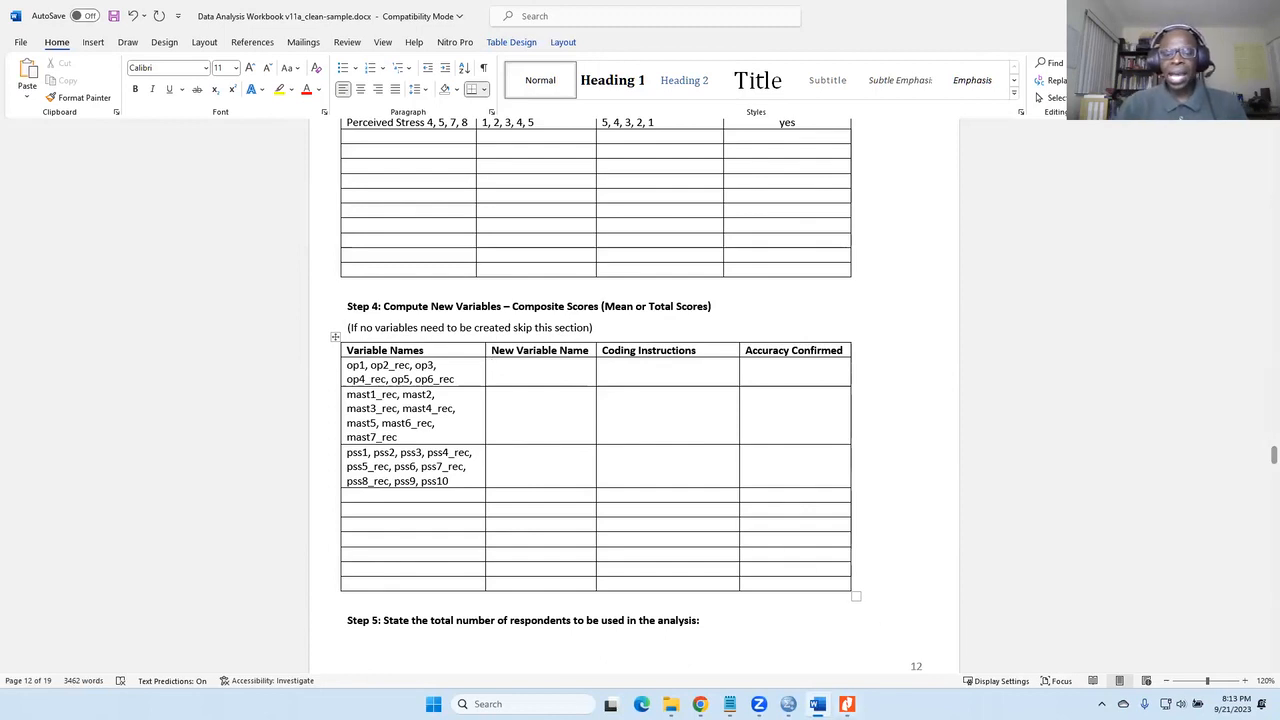
# Switch to the codebook PDF in Nitro Pro and examine the scales' response codes, composite score instructions, ranges and composite variable names.
pyautogui.click(847, 704)
pyautogui.scroll(-4, 868, 505)
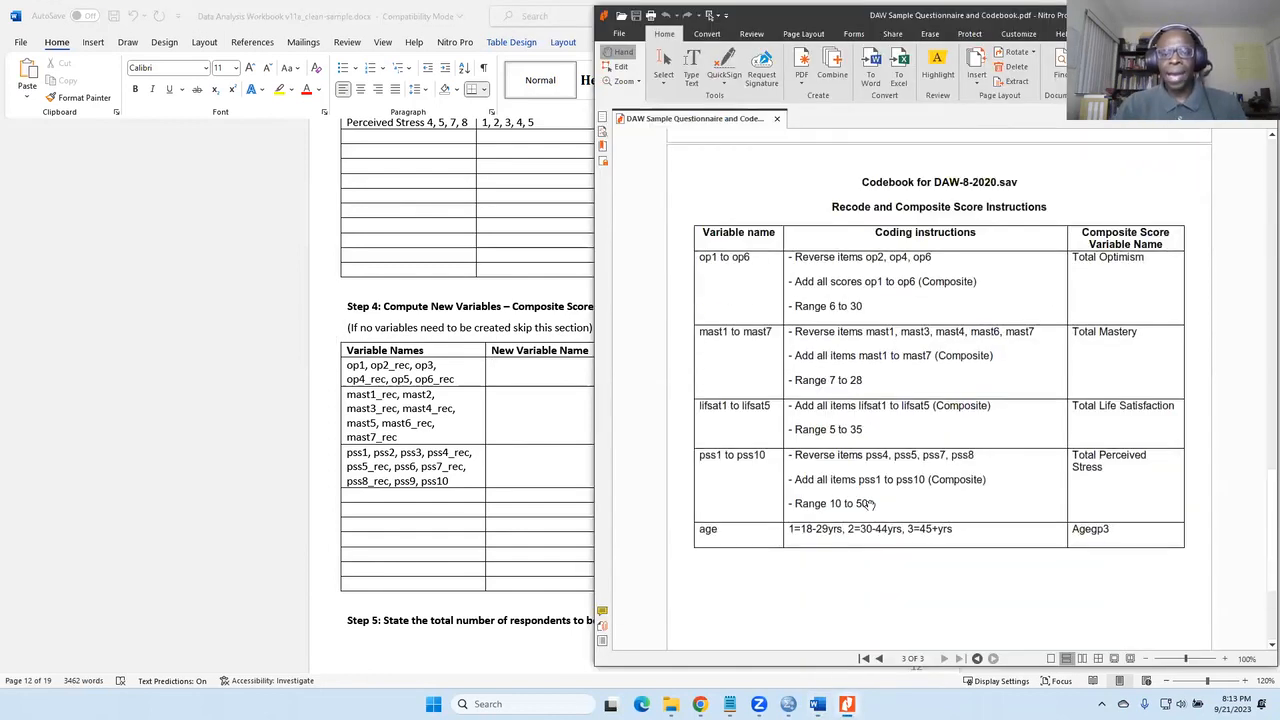
pyautogui.scroll(-3, 868, 503)
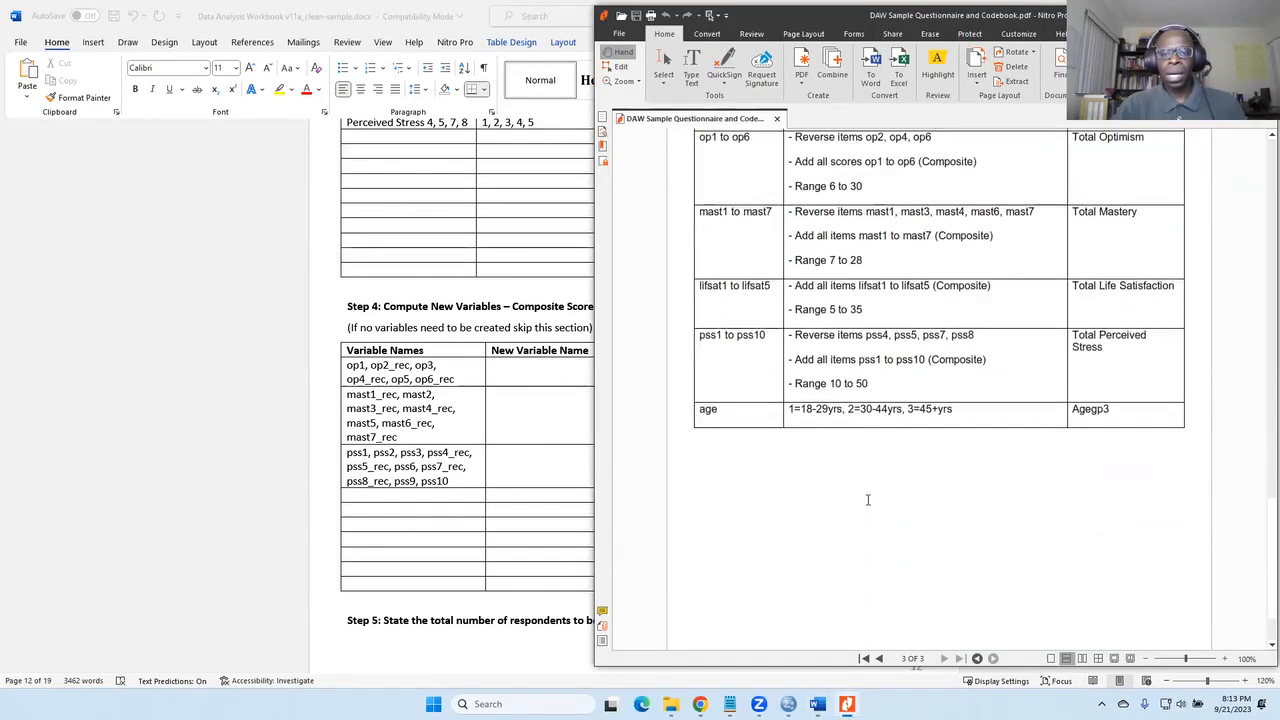
pyautogui.scroll(5, 870, 500)
pyautogui.scroll(5, 877, 497)
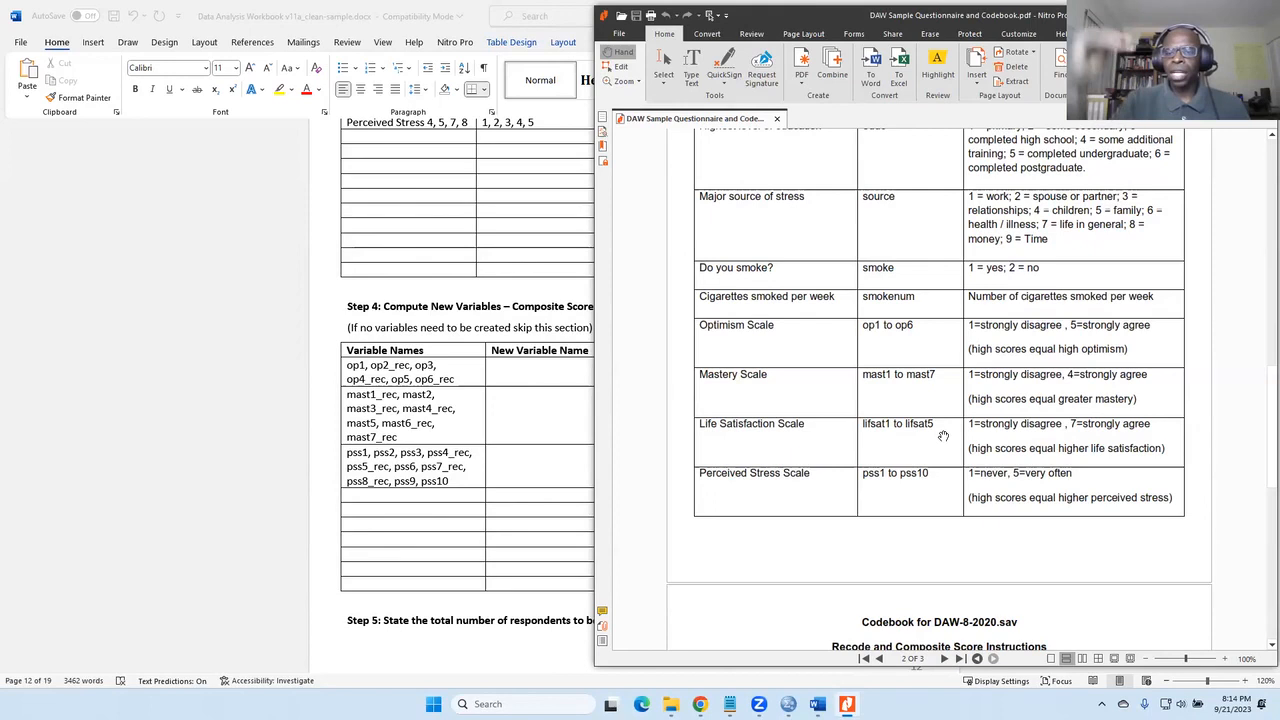
pyautogui.scroll(-5, 1098, 378)
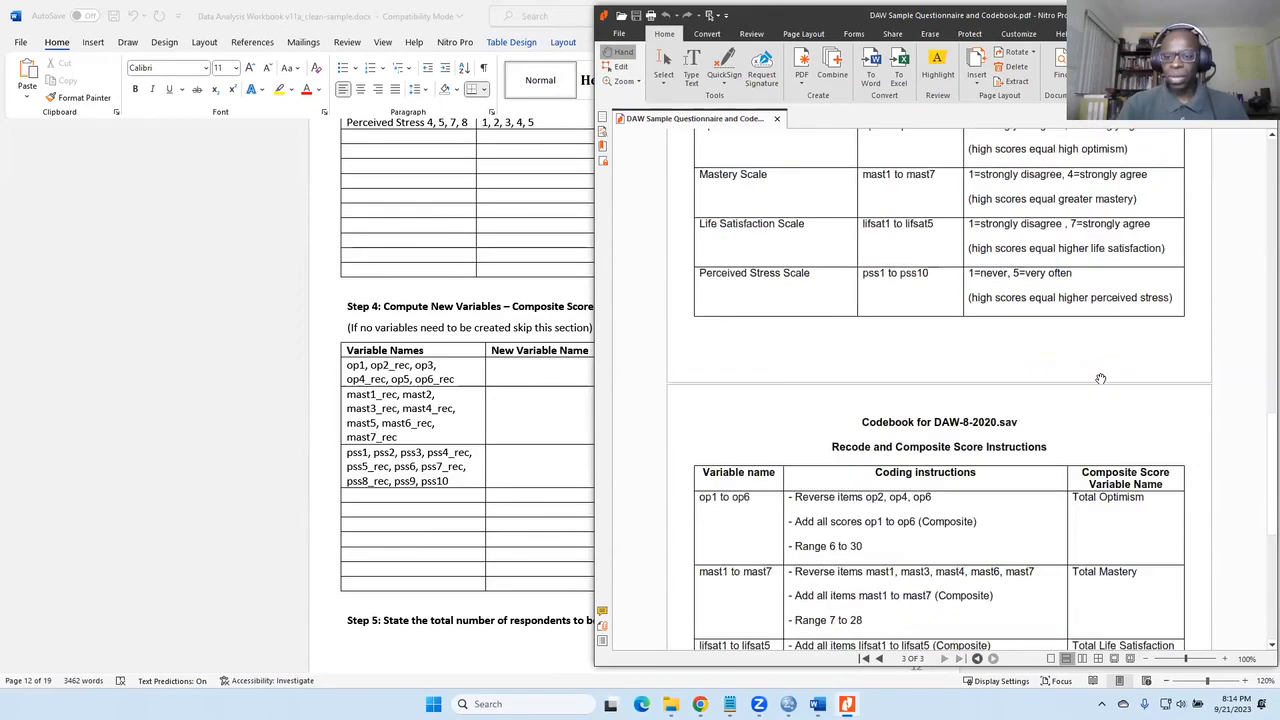
pyautogui.scroll(-1, 1098, 378)
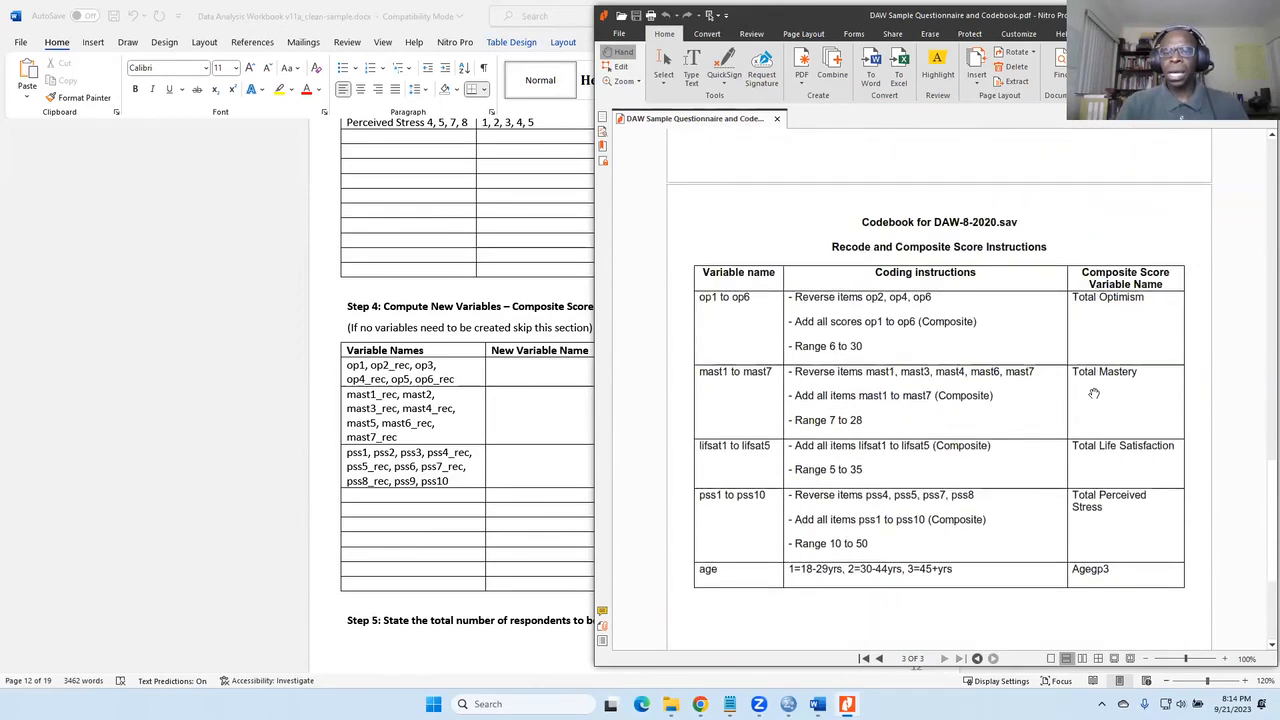
pyautogui.scroll(3, 1097, 392)
pyautogui.scroll(-2, 1095, 393)
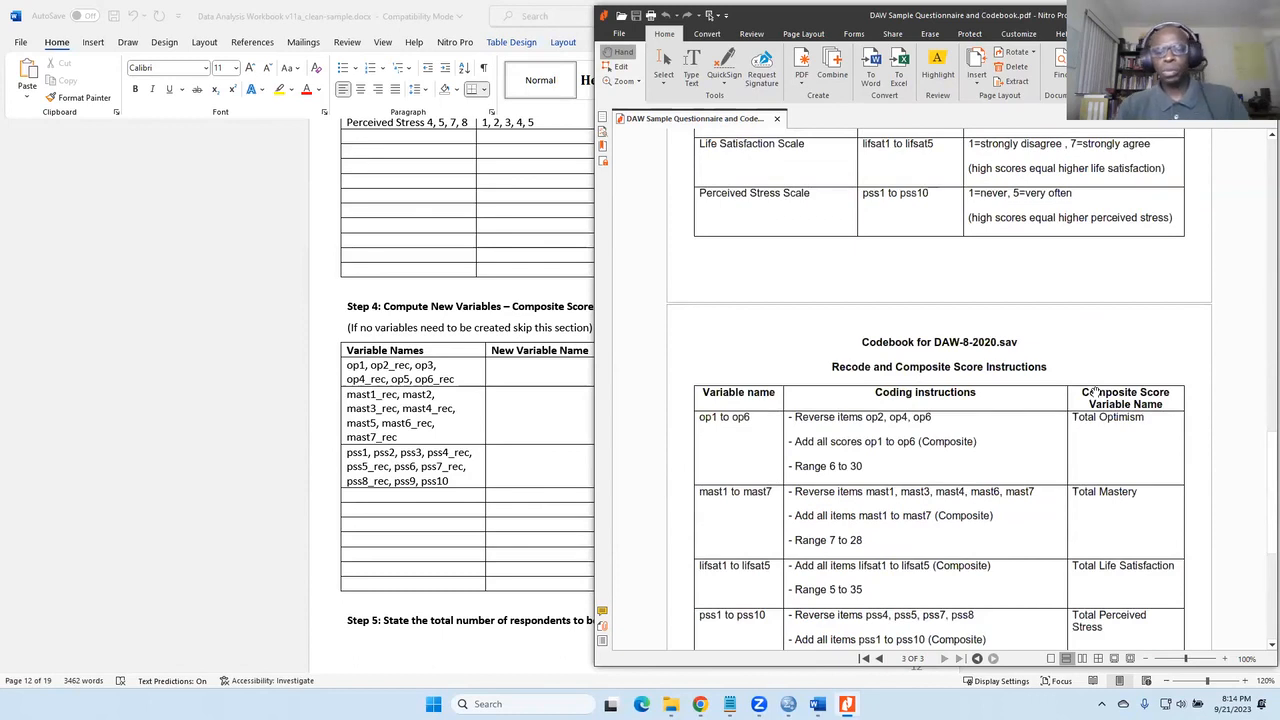
pyautogui.scroll(-2, 1097, 393)
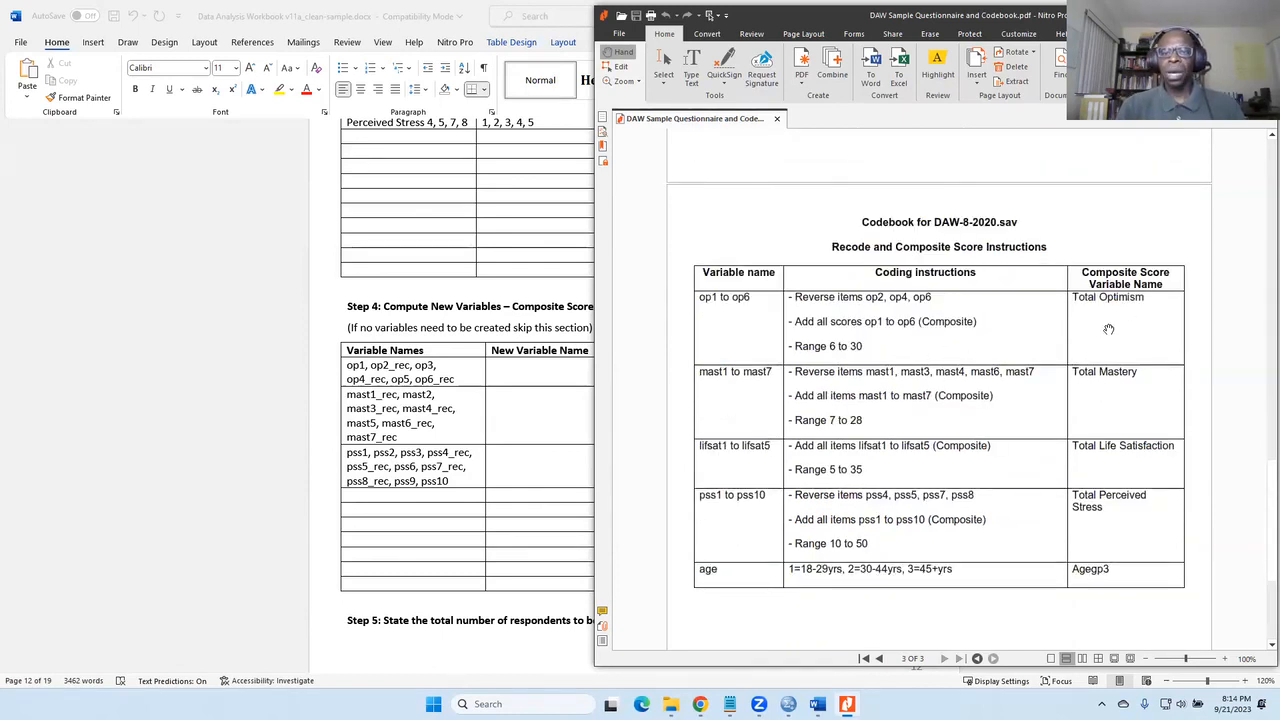
pyautogui.scroll(-1, 1135, 316)
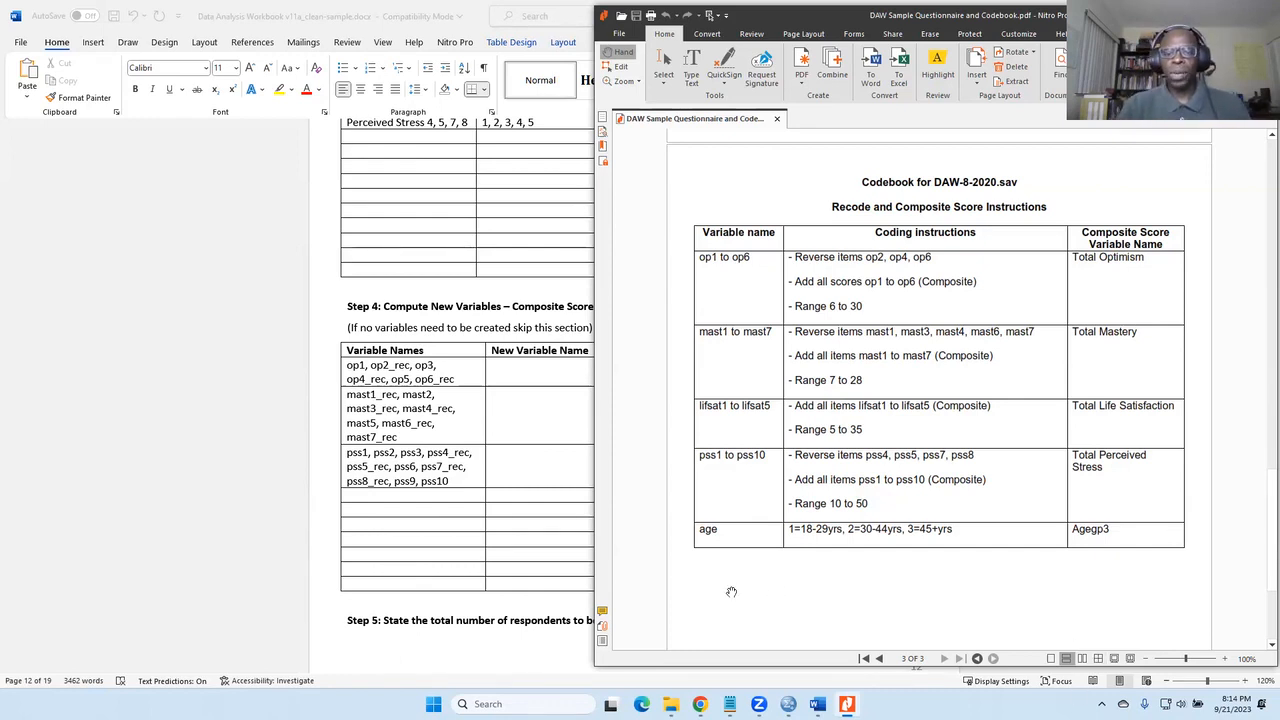
# Shrink the Word workbook and Nitro Pro codebook windows so the codebook sits beside the SPSS data.
pyautogui.click(549, 566)
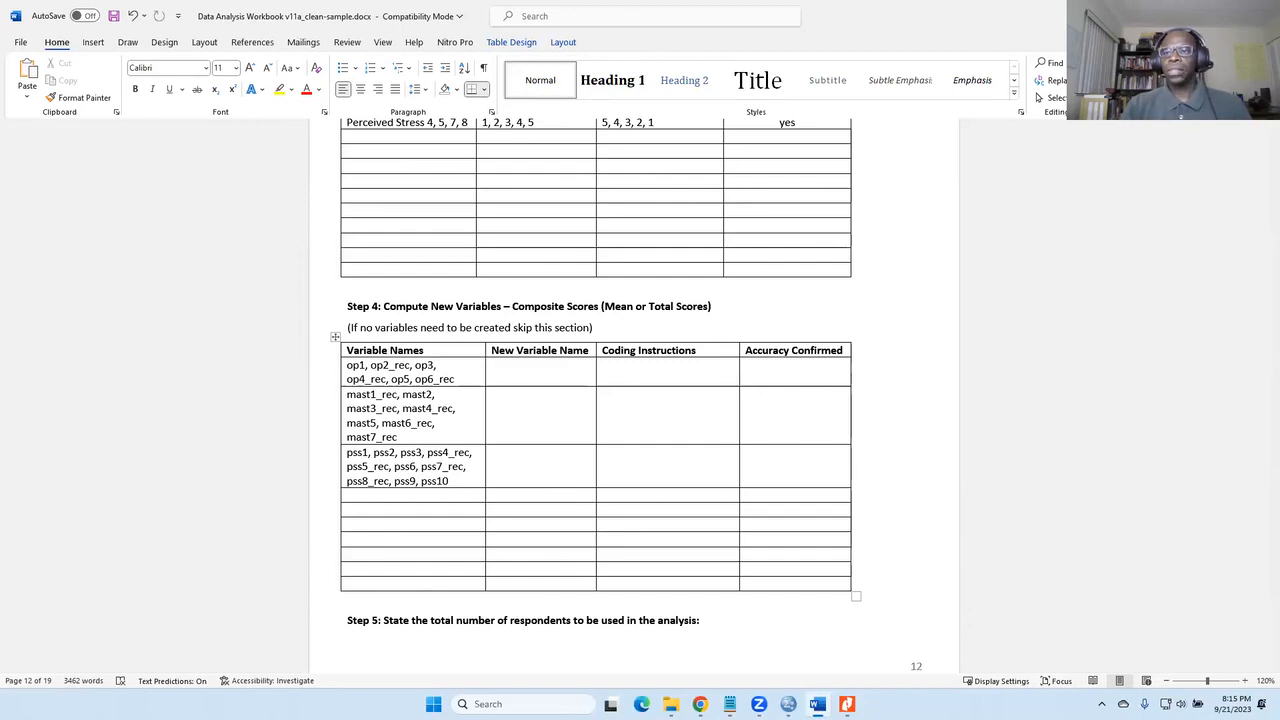
pyautogui.click(1234, 16)
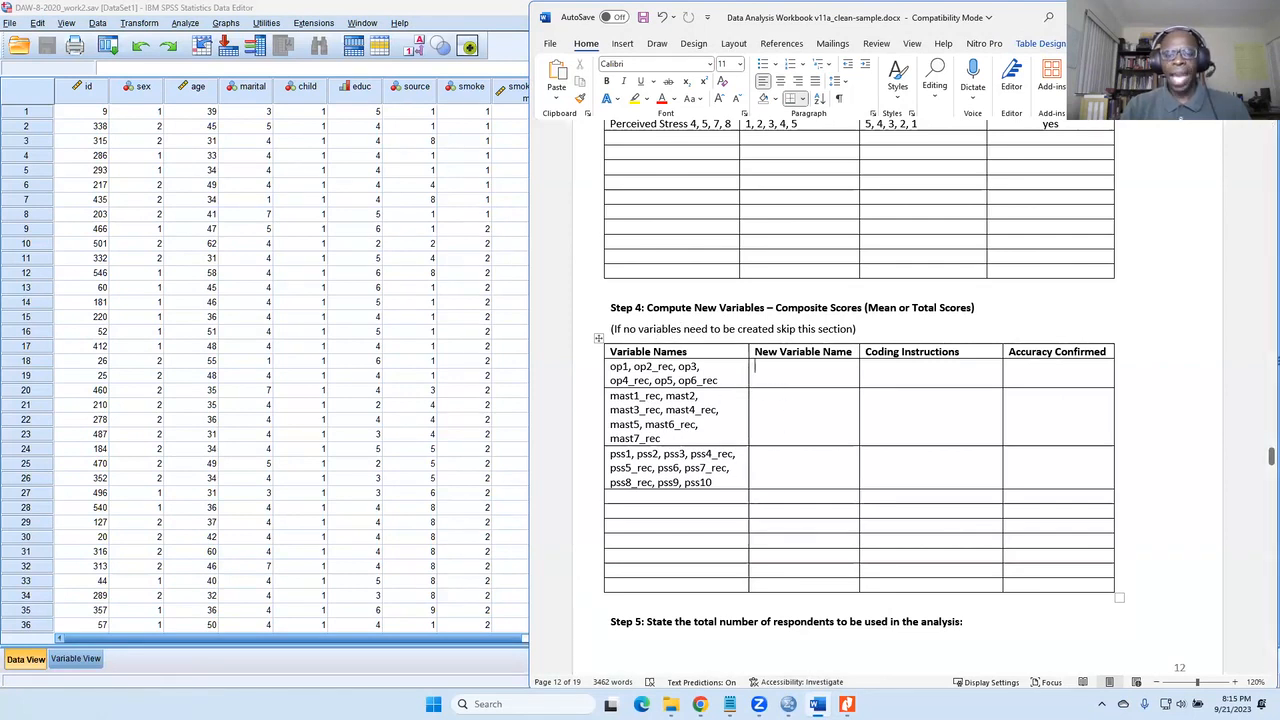
pyautogui.click(847, 704)
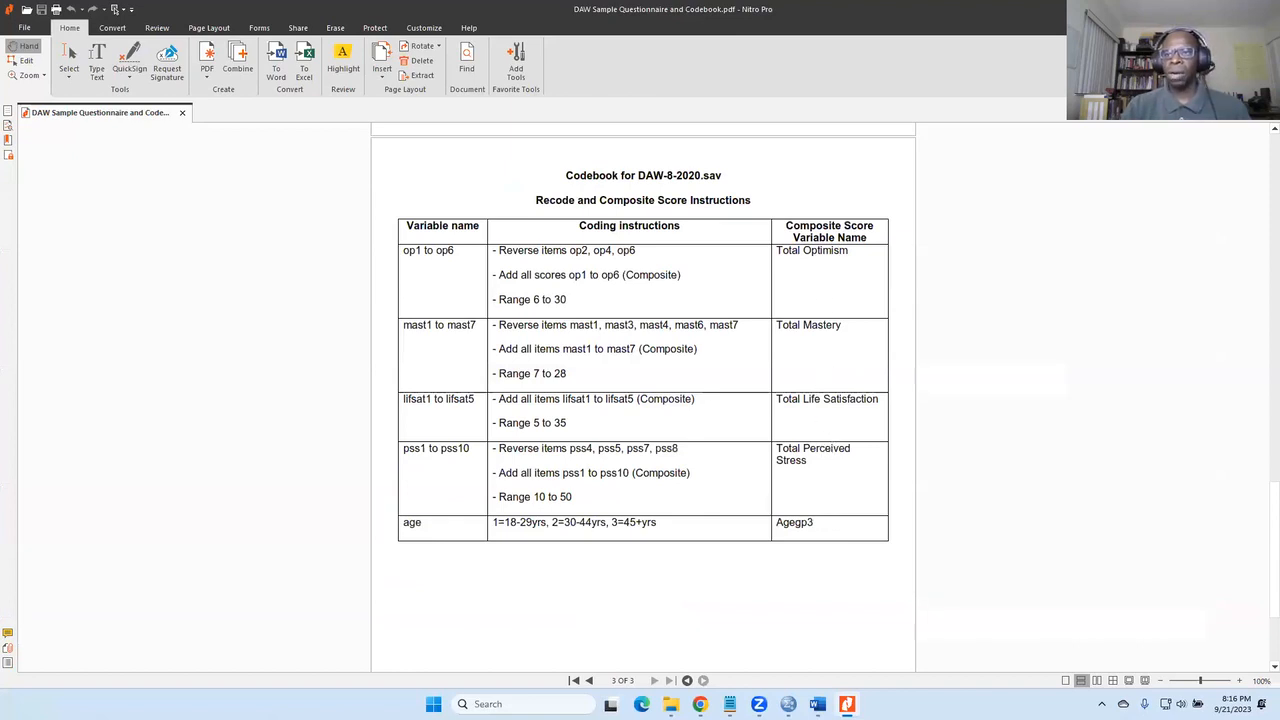
pyautogui.click(1234, 9)
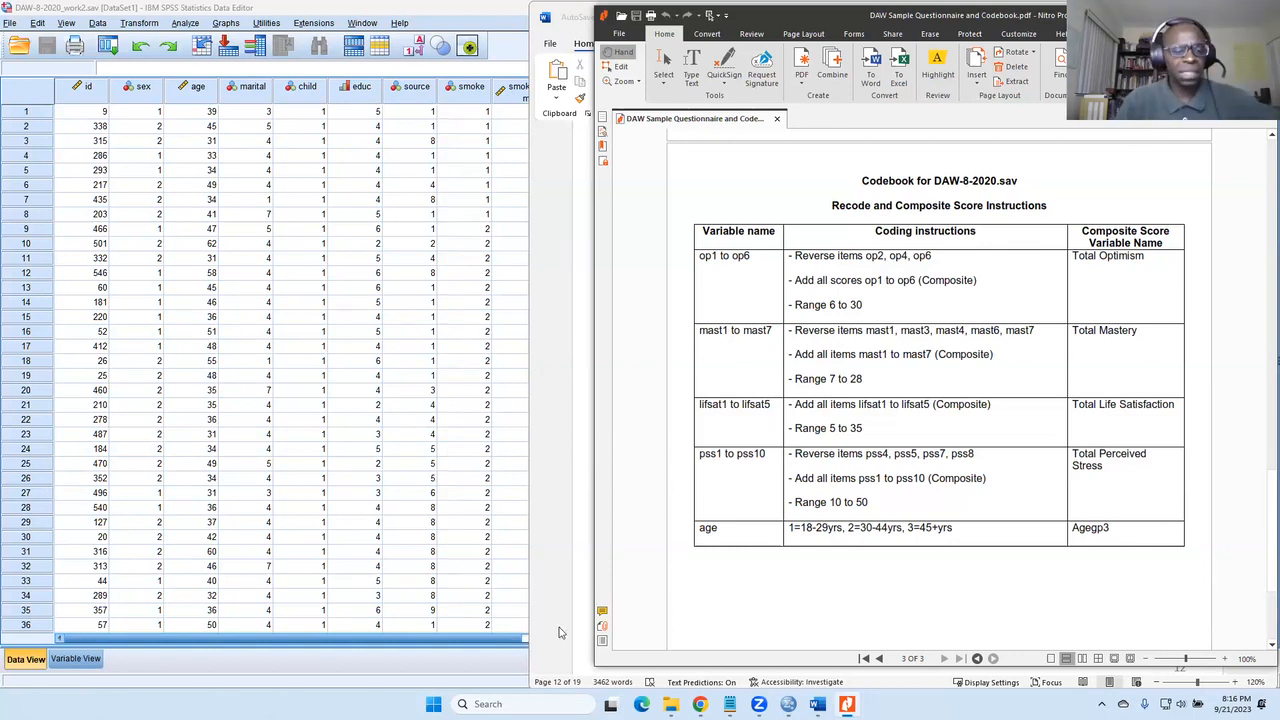
# Launch Epic Pen and handwrite "1 5" beside the op1 to op6 range in the codebook, then return to the cursor.
pyautogui.click(433, 704)
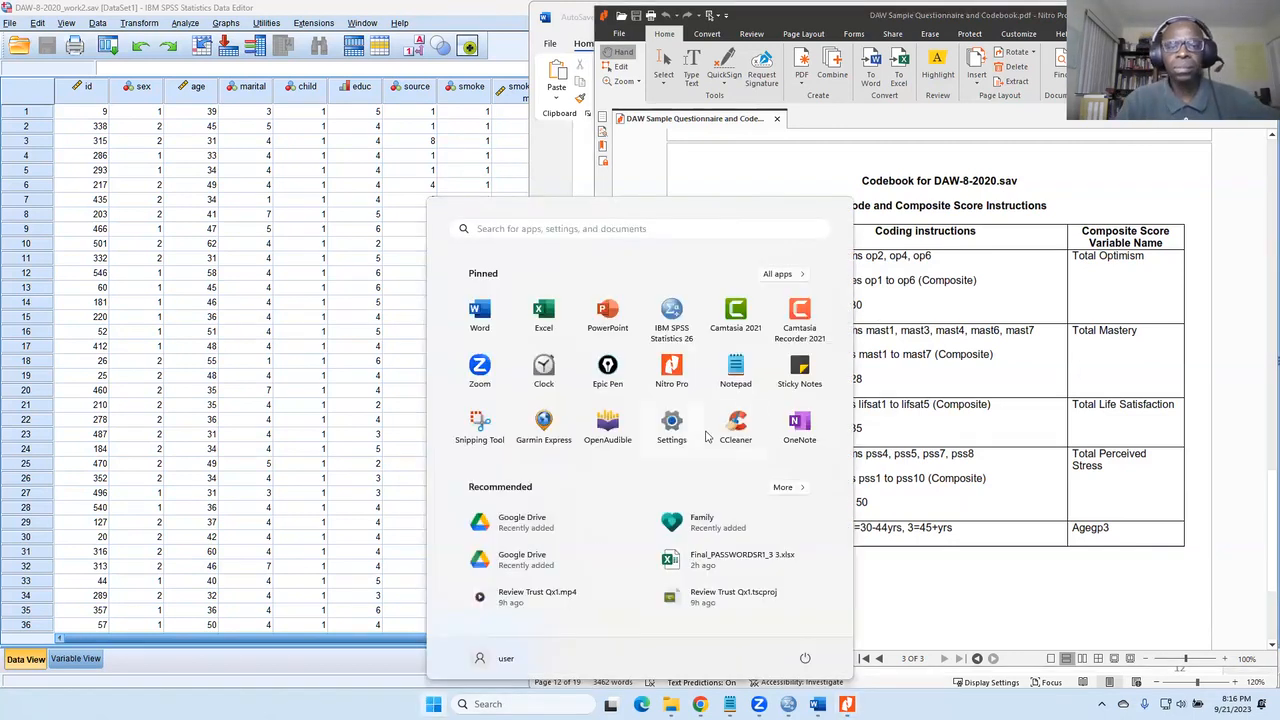
pyautogui.click(610, 368)
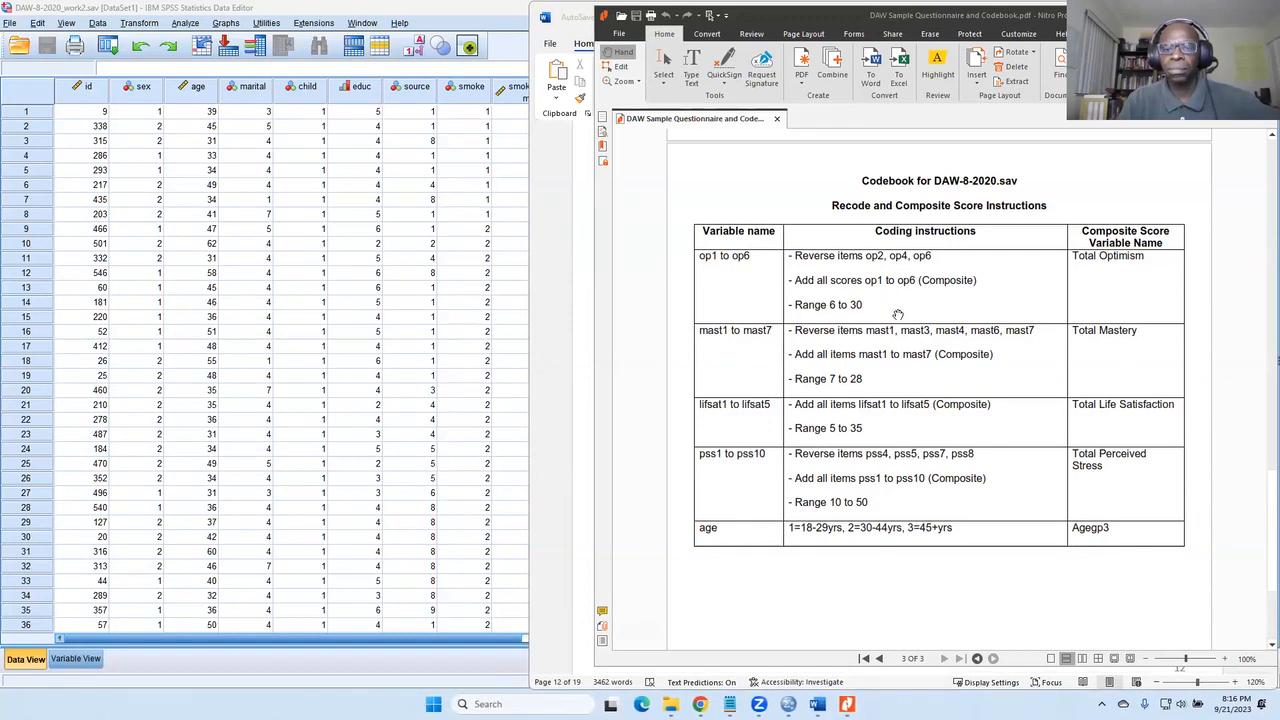
pyautogui.click(496, 170)
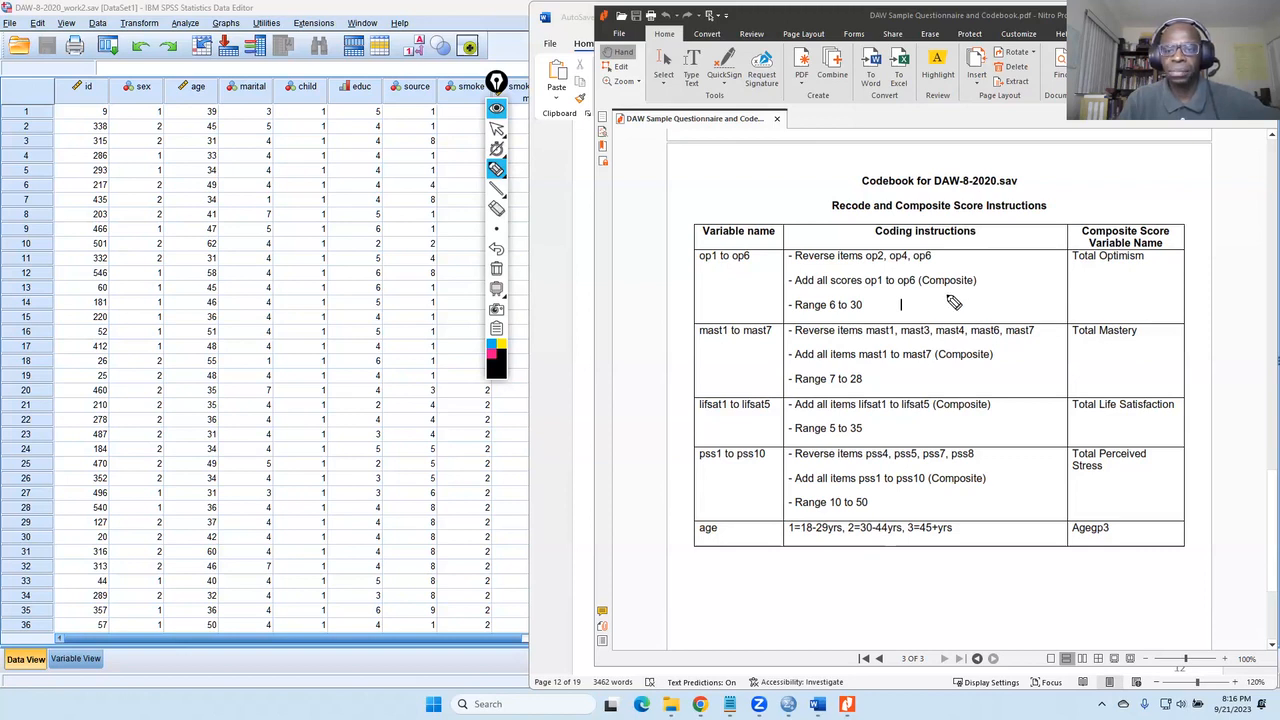
pyautogui.moveTo(951, 299); pyautogui.dragTo(932, 312)
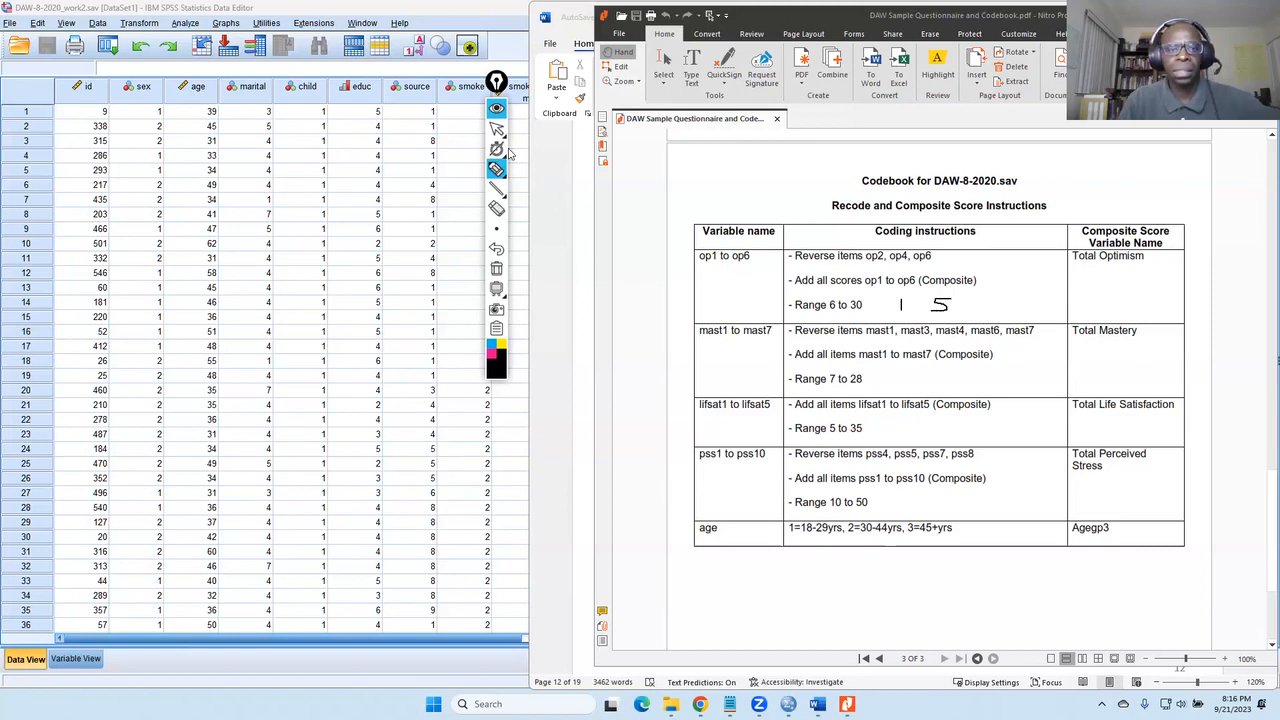
pyautogui.click(496, 128)
# Check the Optimism Scale's response codes in the codebook against the composite score instructions for op1 to op6.
pyautogui.scroll(4, 976, 361)
pyautogui.scroll(4, 976, 361)
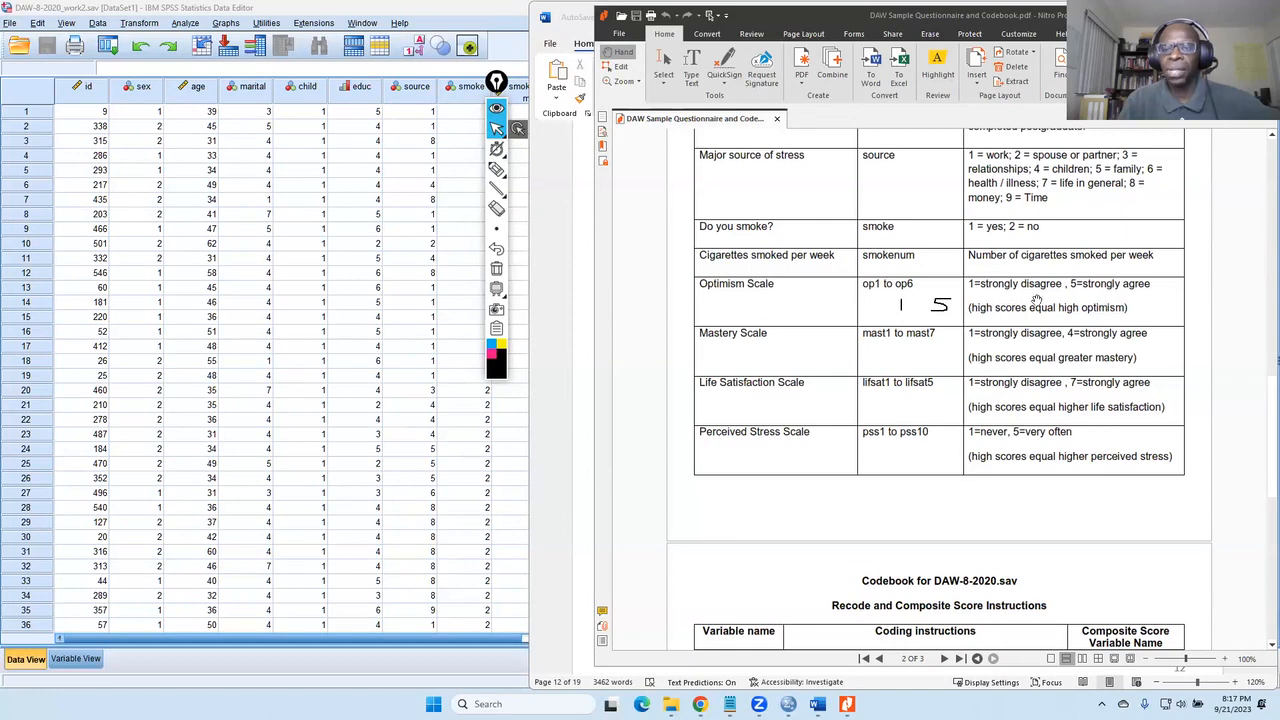
pyautogui.scroll(-2, 1016, 313)
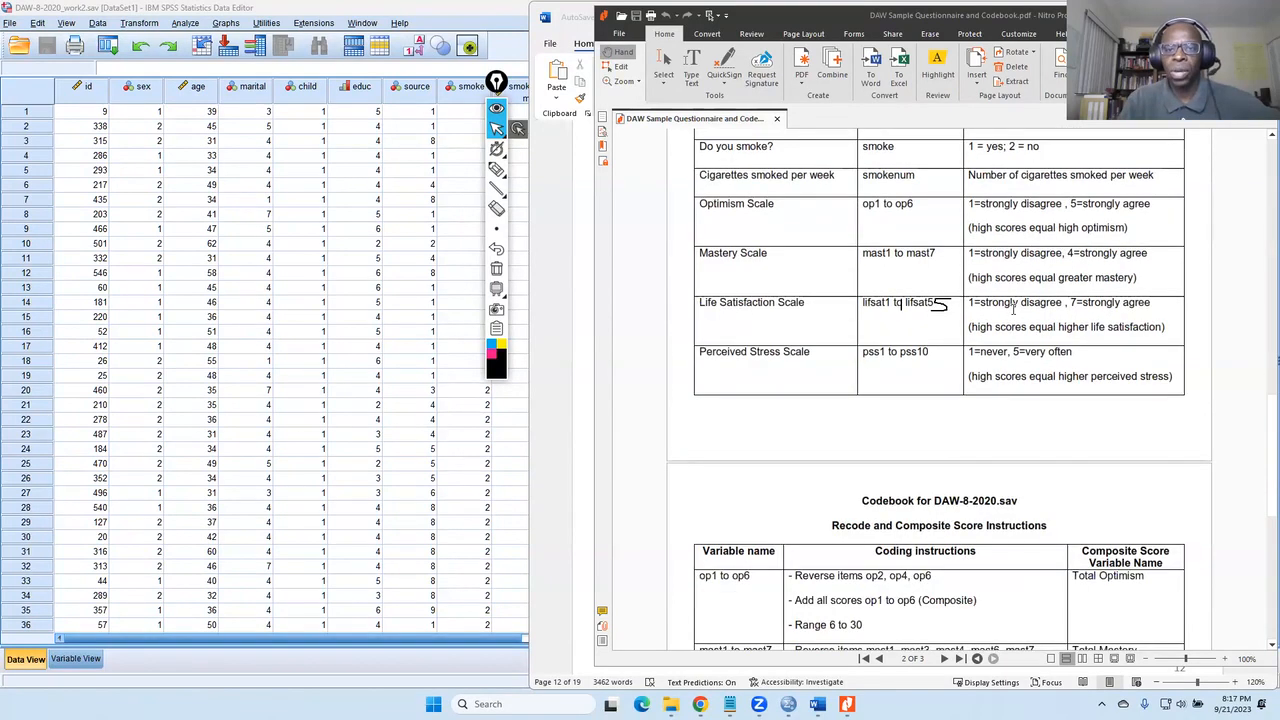
pyautogui.scroll(-4, 1014, 310)
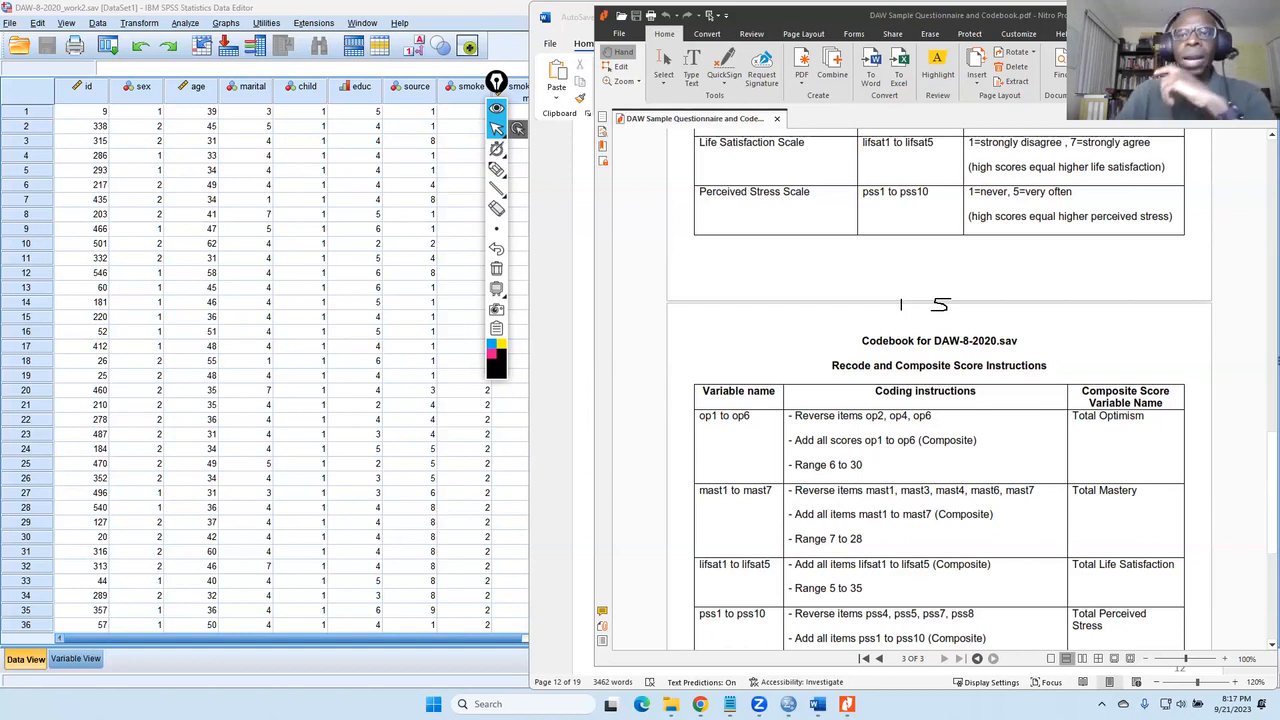
# Switch to the SPSS Data Editor and clear the Epic Pen annotations and toolbar from the screen.
pyautogui.click(555, 150)
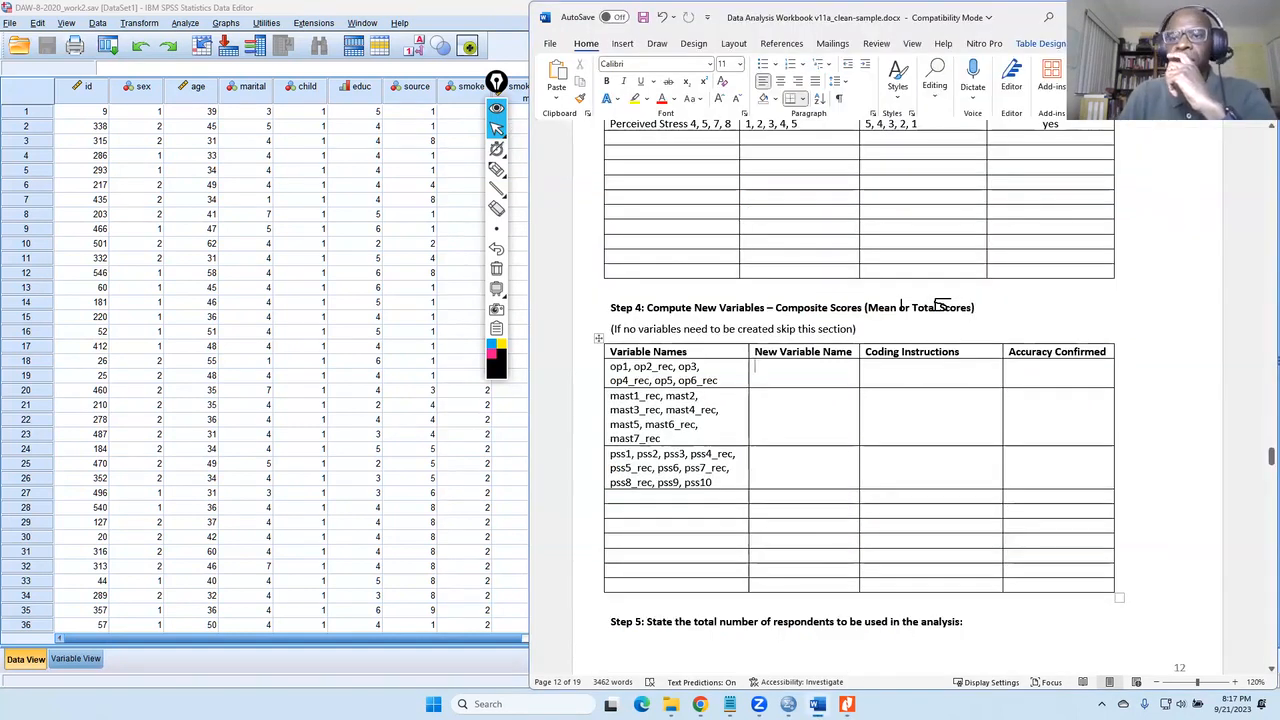
pyautogui.click(508, 46)
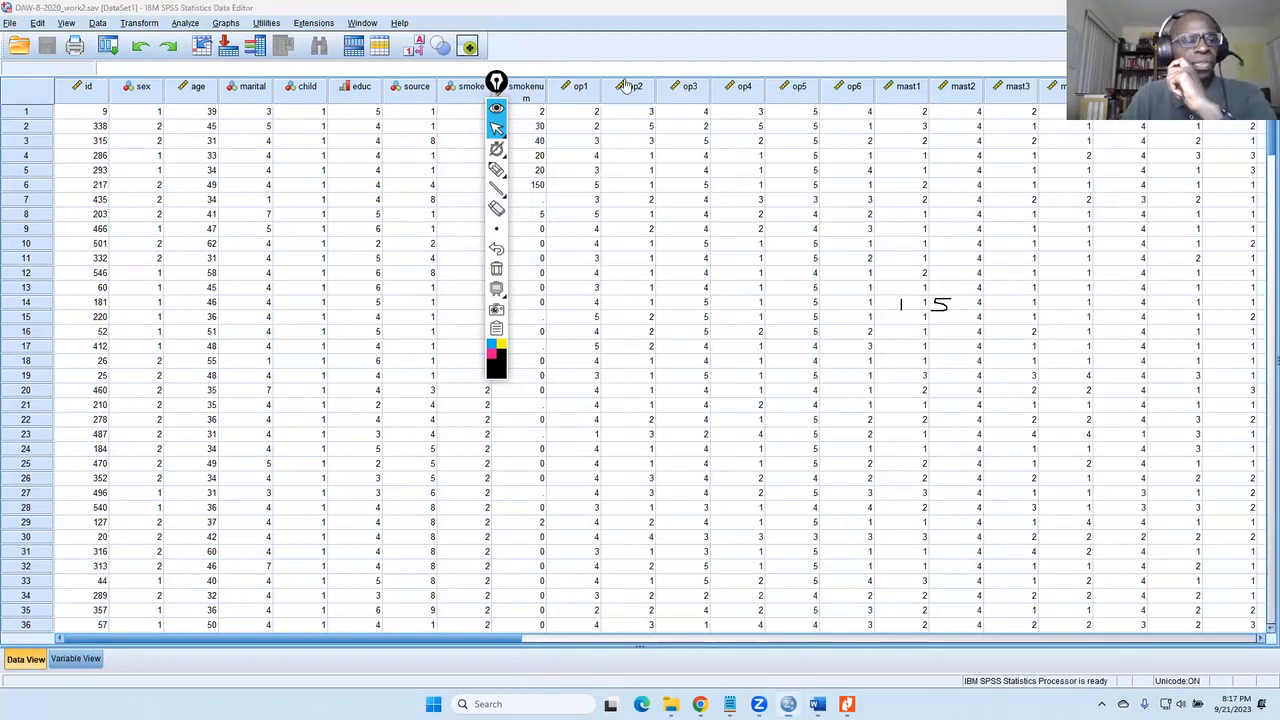
pyautogui.click(625, 87)
pyautogui.press('Escape')
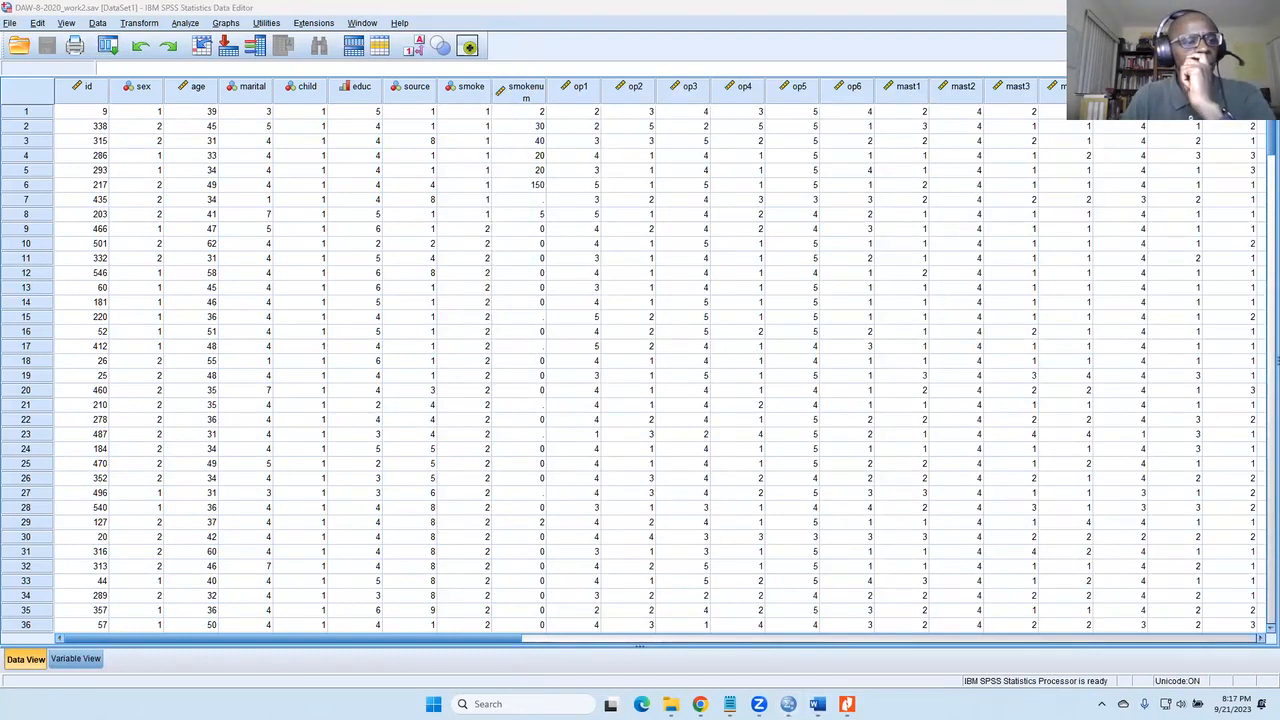
# Open Compute Variable, consult the codebook's composite score names, and enter TotOptimism as the target variable.
pyautogui.click(140, 24)
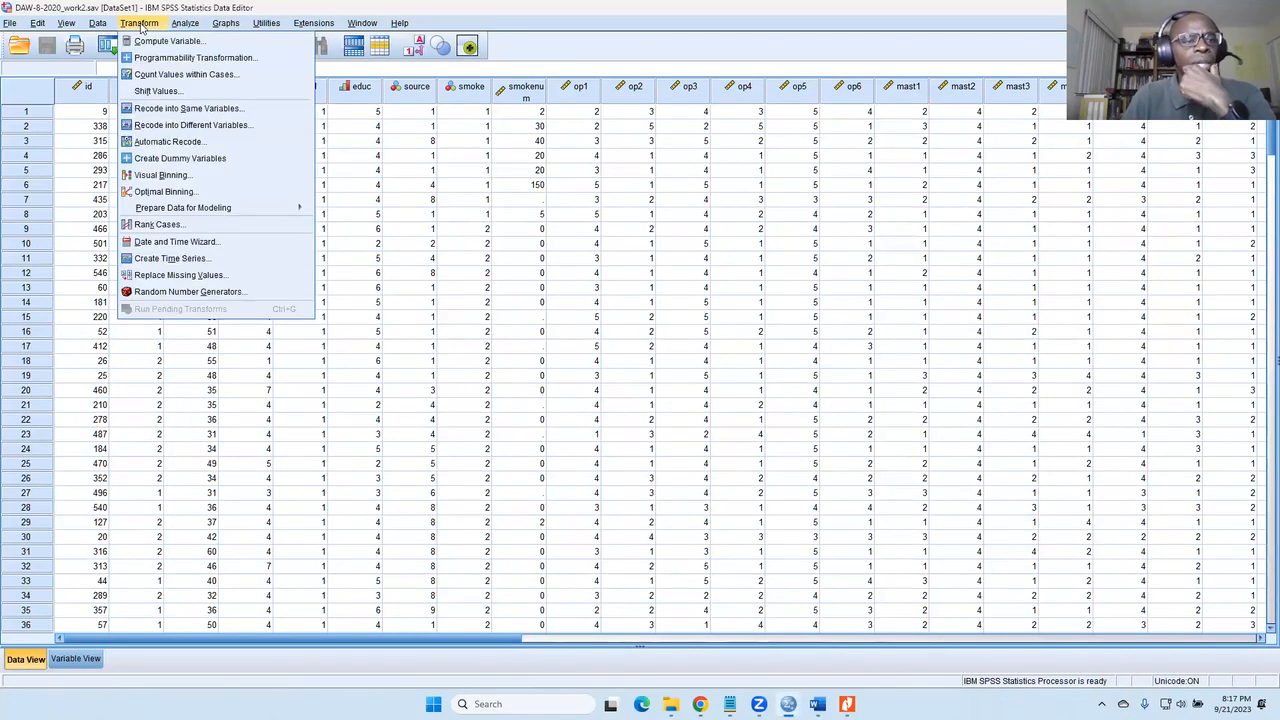
pyautogui.moveTo(117, 24)
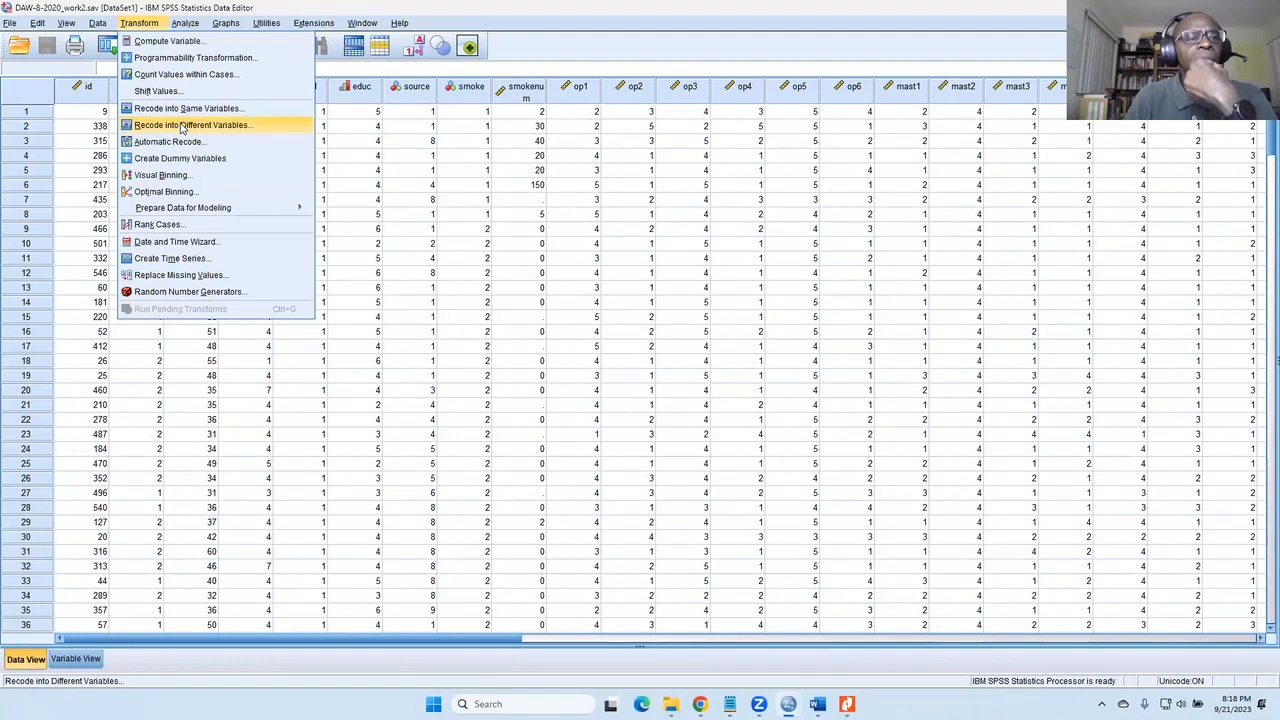
pyautogui.click(180, 41)
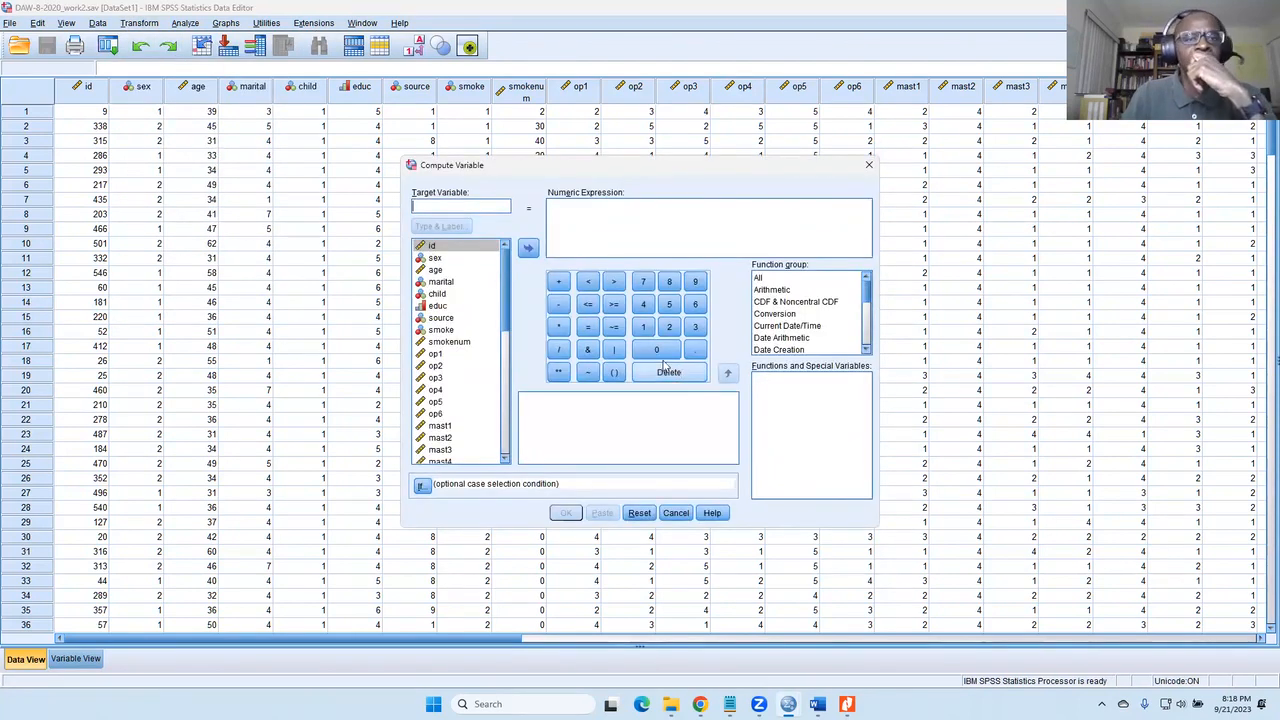
pyautogui.click(847, 704)
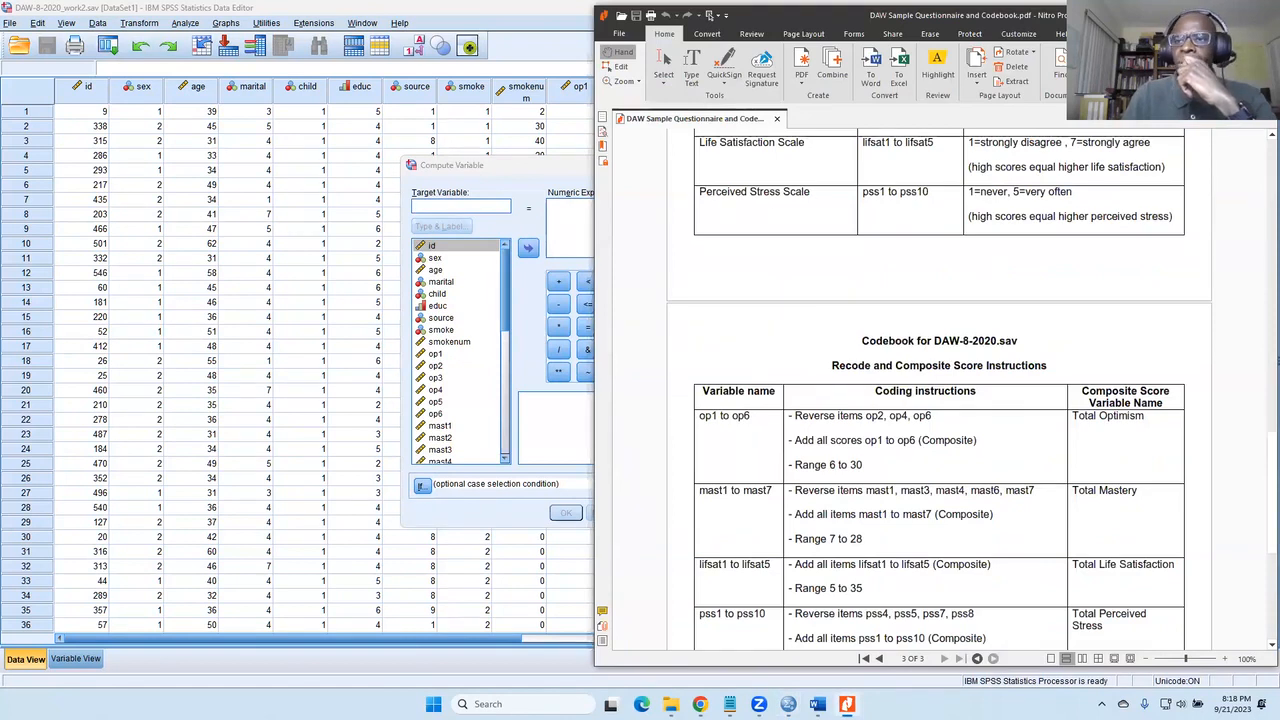
pyautogui.click(476, 206)
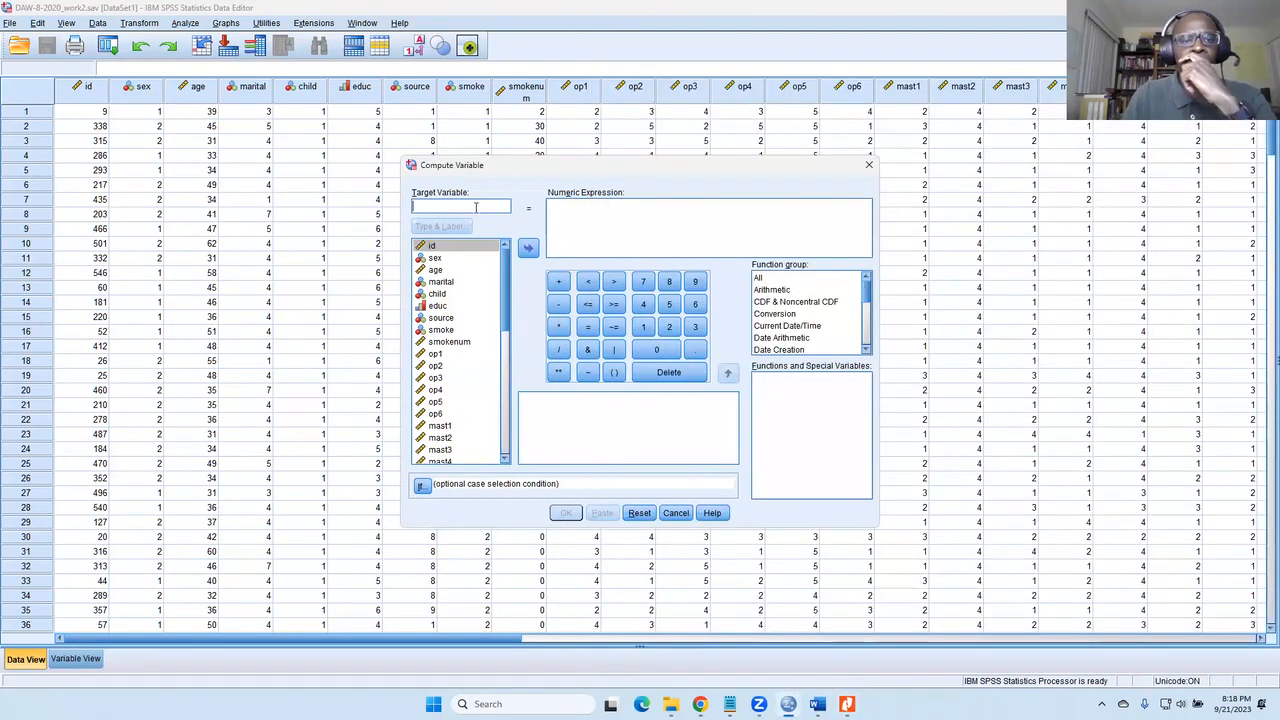
pyautogui.write('Tot')
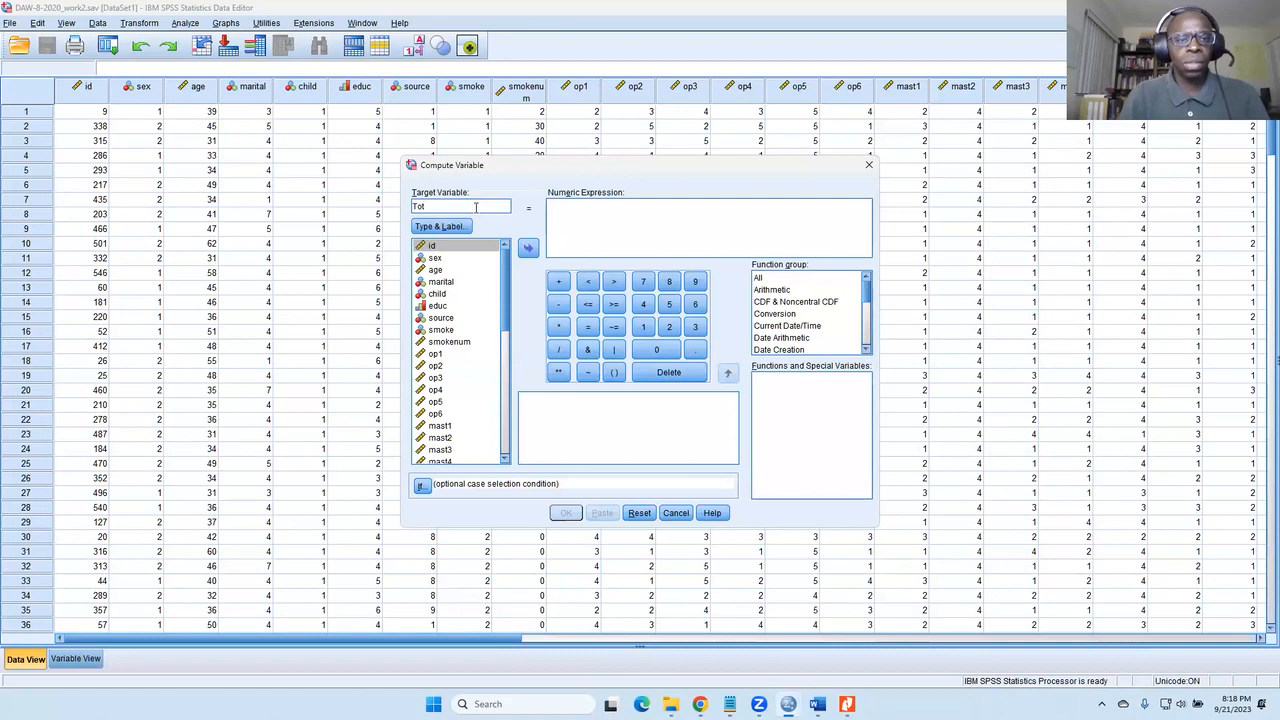
pyautogui.write('Optimism')
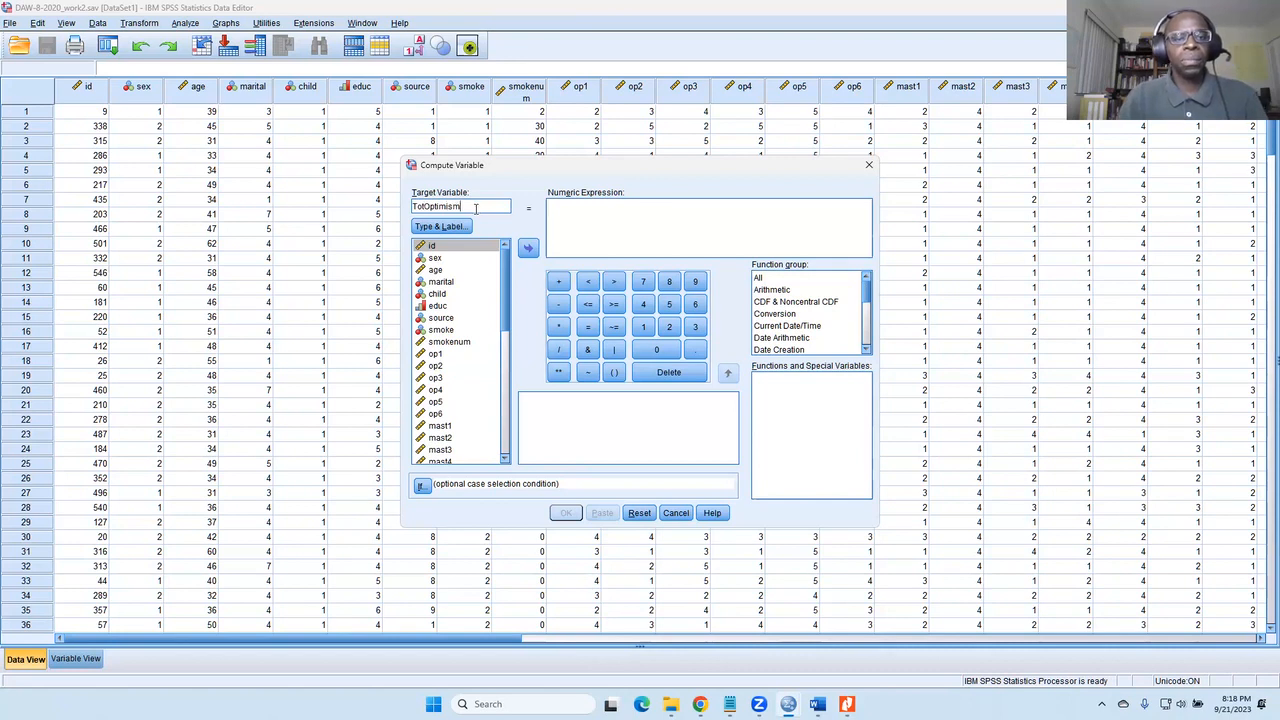
# Replace the target variable name in Compute Variable with Tot_Optimism.
pyautogui.moveTo(476, 208); pyautogui.dragTo(395, 208)
pyautogui.write('To')
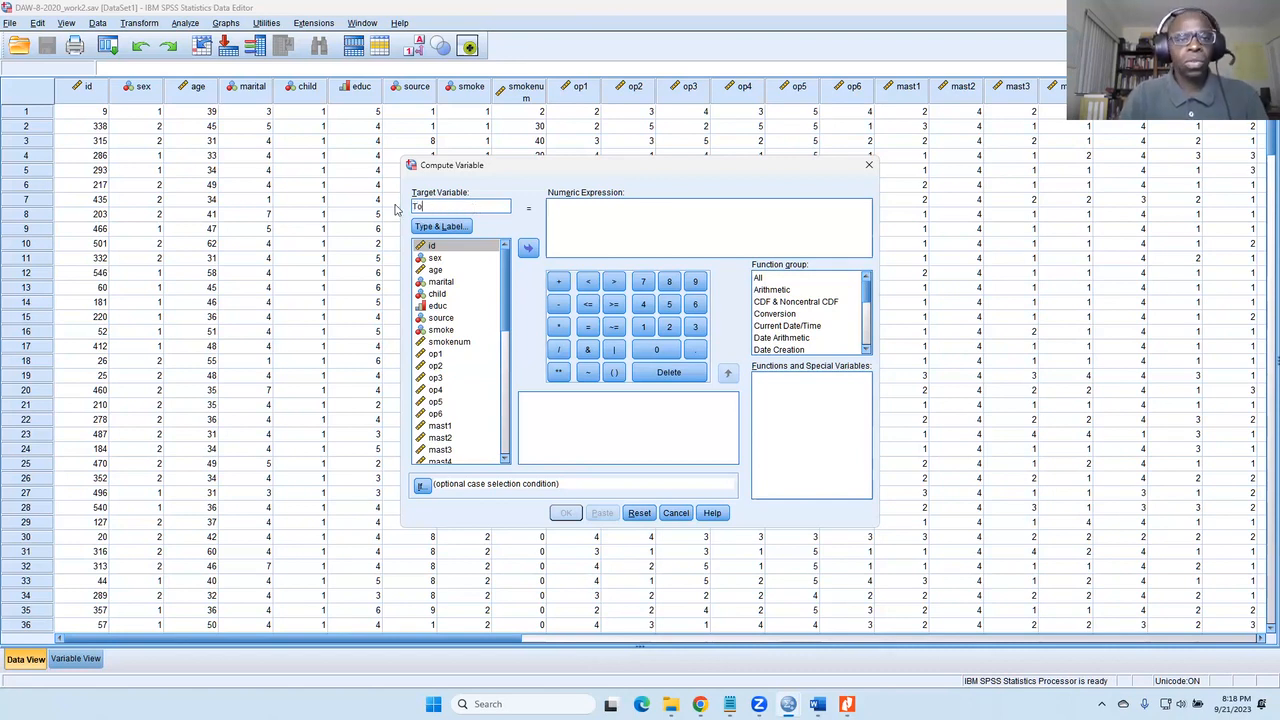
pyautogui.write('t')
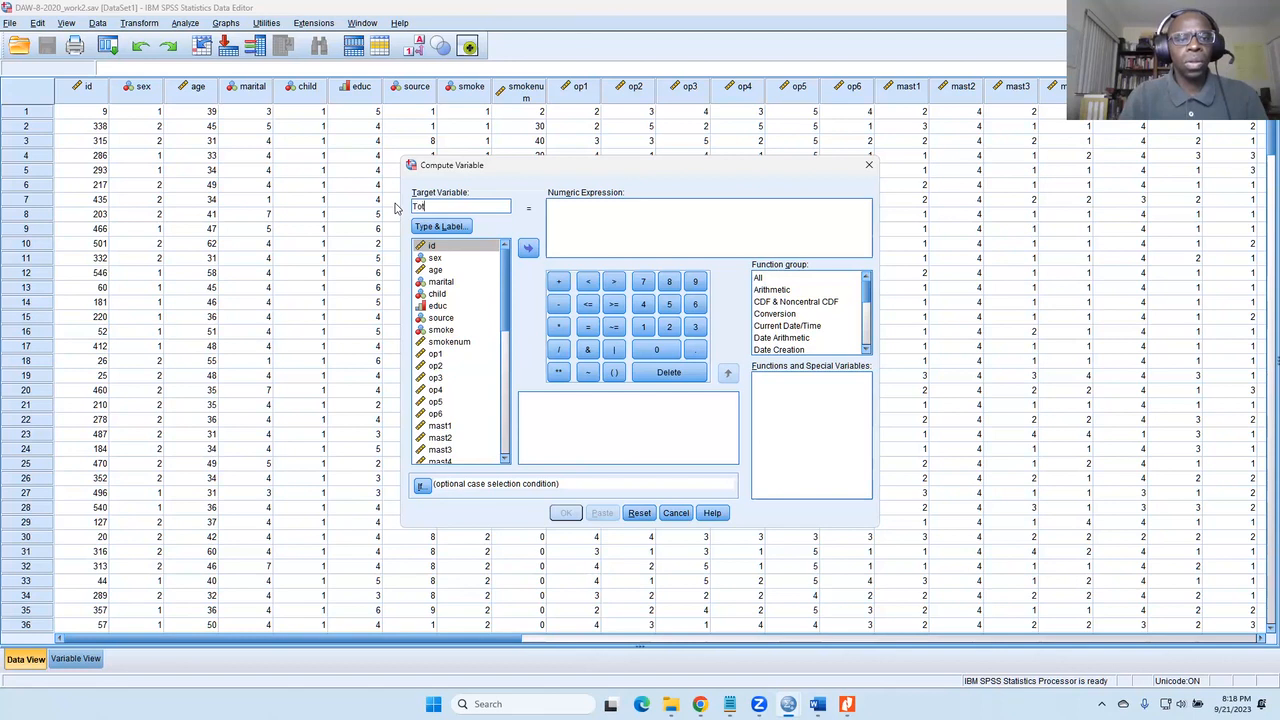
pyautogui.write('_Opt')
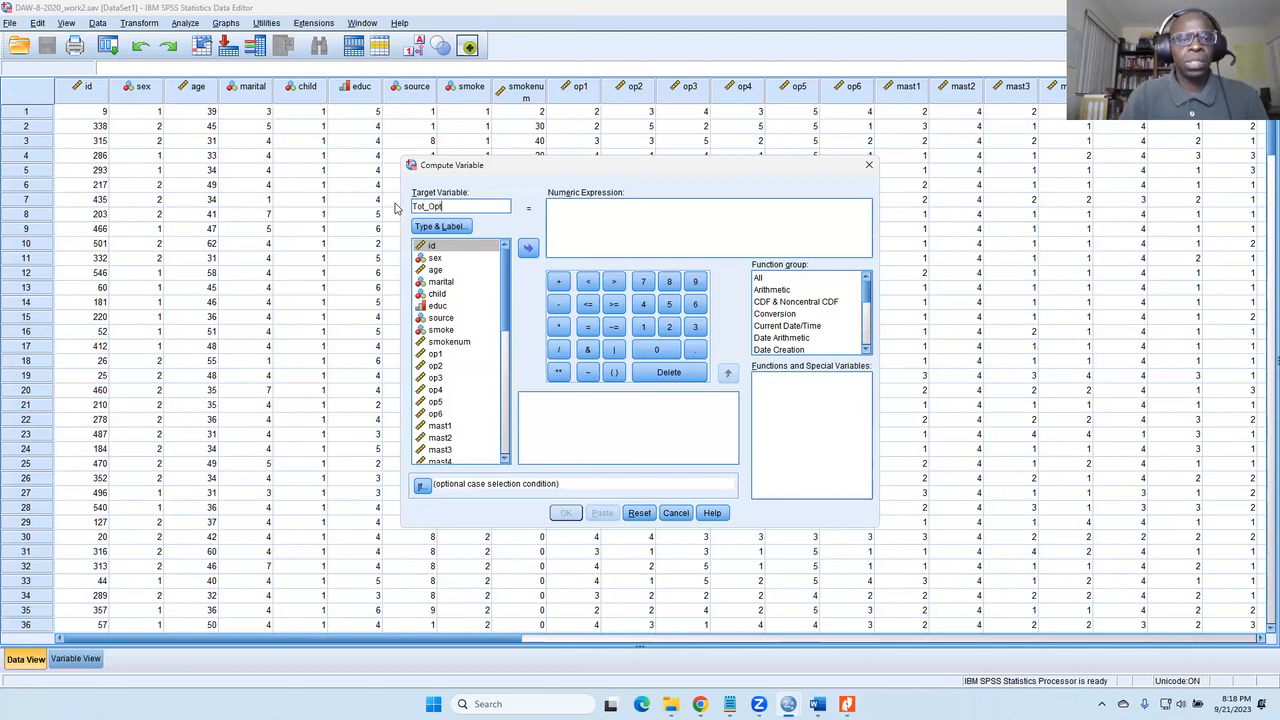
pyautogui.write('imism')
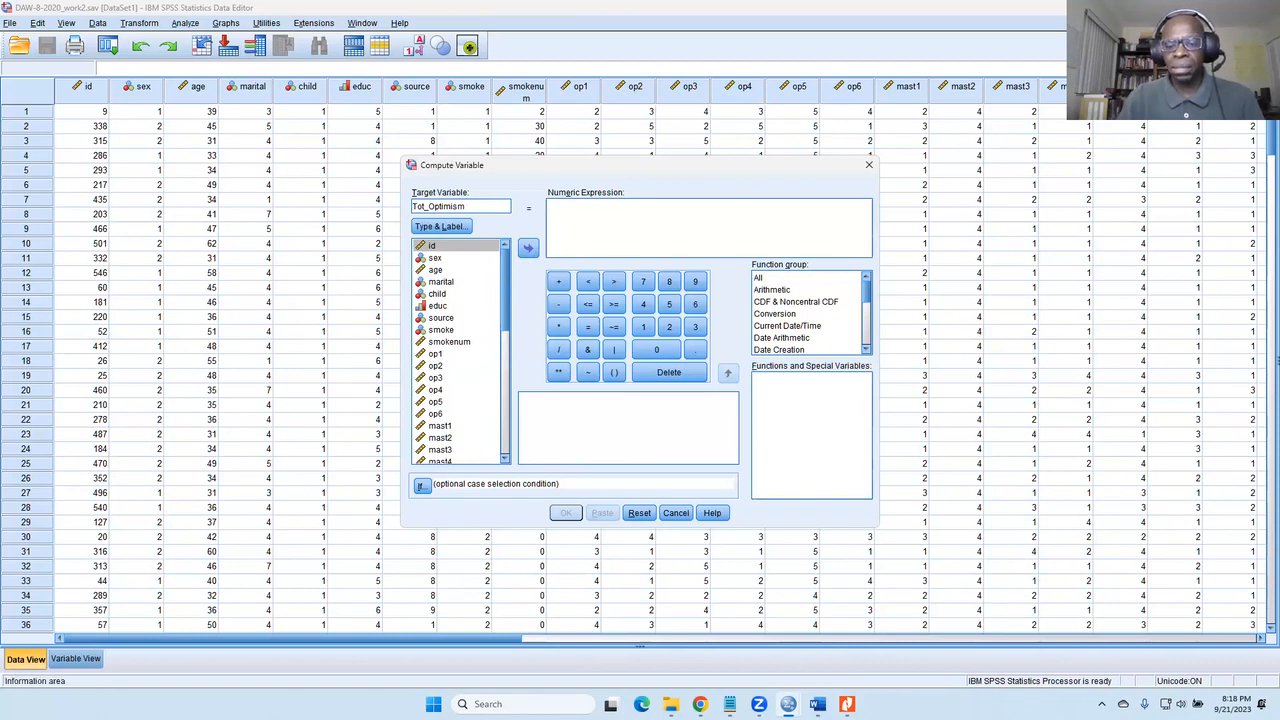
# Check the codebook's composite instructions for op1 to op6, then start the numeric expression as sum(op1 in Compute Variable.
pyautogui.click(847, 704)
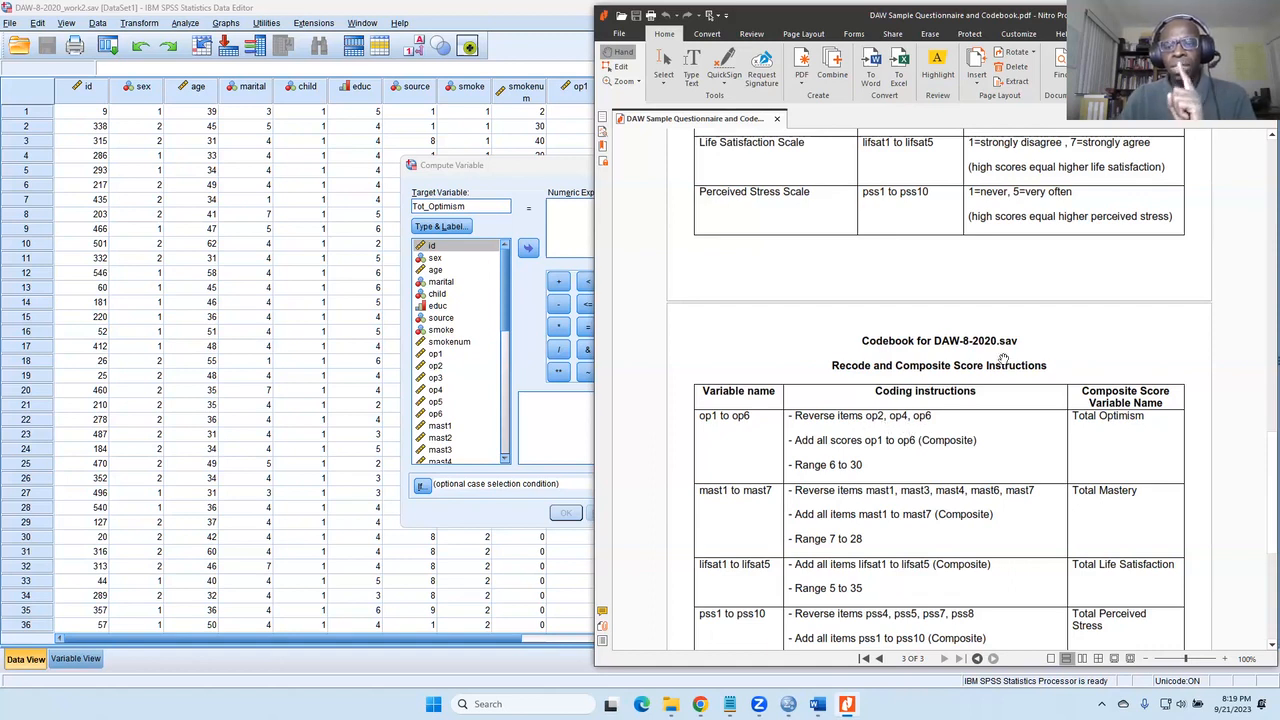
pyautogui.click(1203, 15)
pyautogui.click(624, 217)
pyautogui.write('sum')
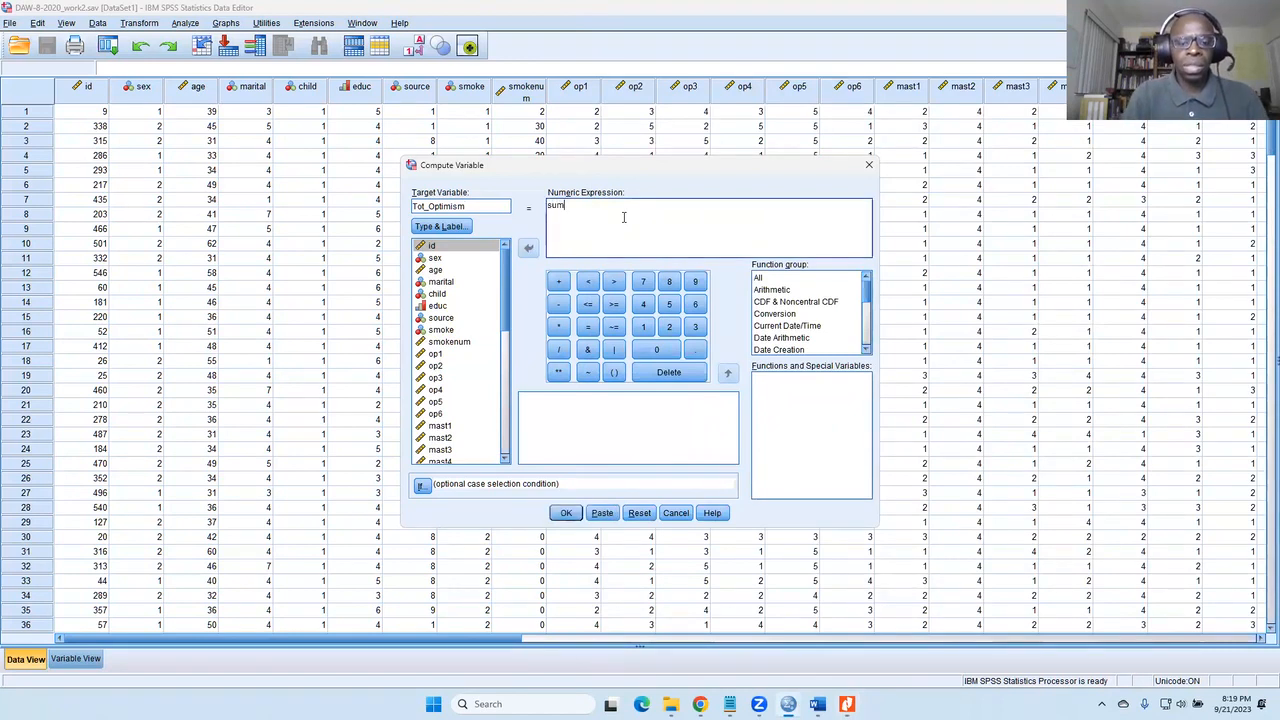
pyautogui.write('(')
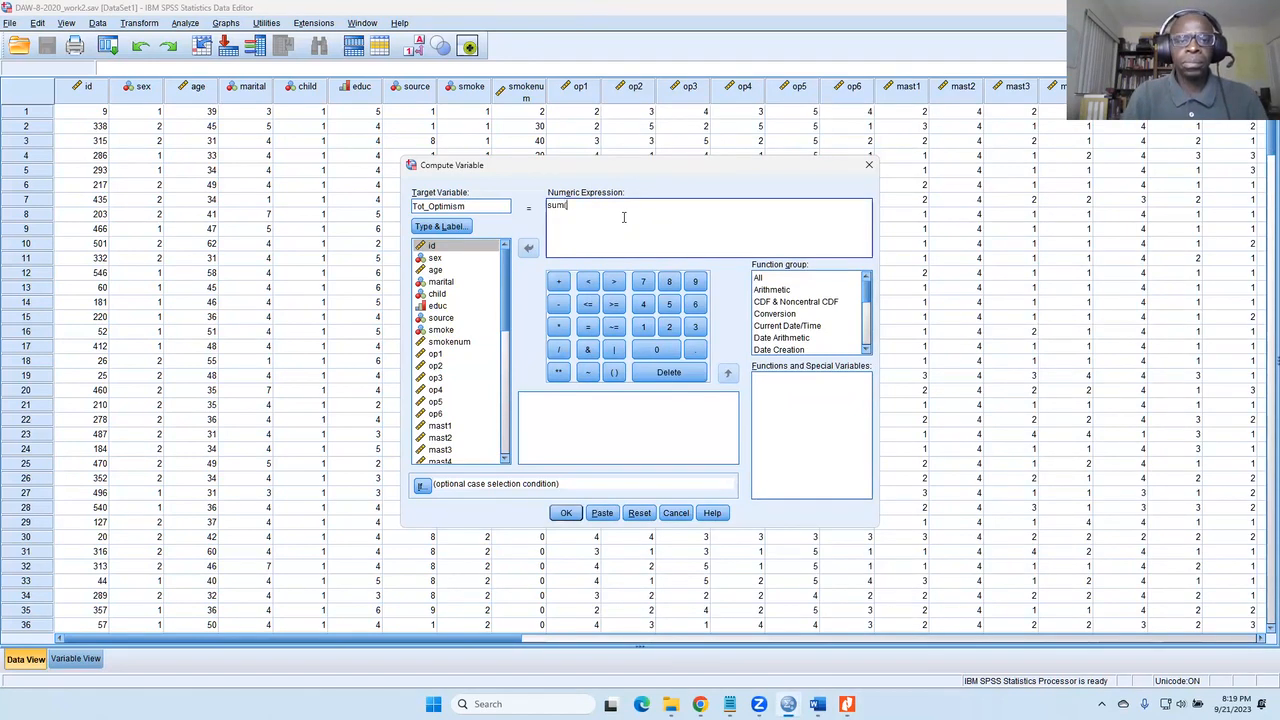
pyautogui.click(435, 360)
pyautogui.click(435, 356)
pyautogui.click(528, 248)
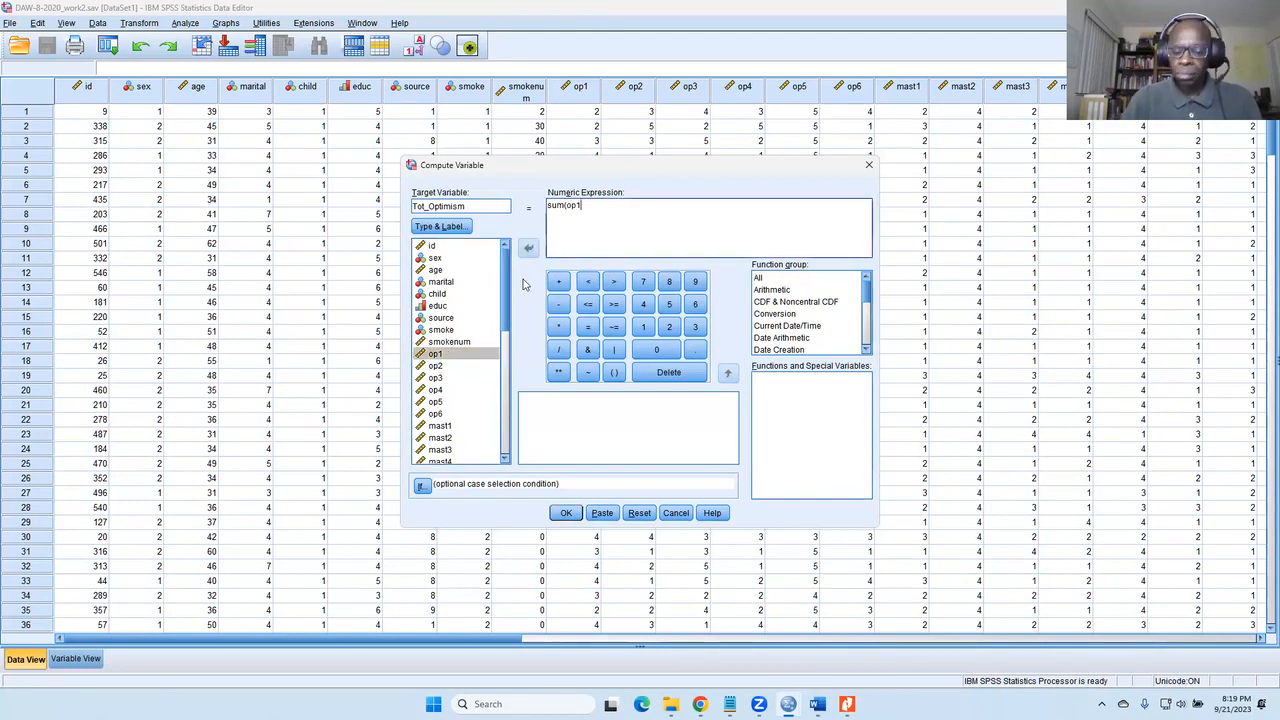
# Add the reverse-coded item op2_rev to the sum expression after op1, separated by commas.
pyautogui.click(435, 367)
pyautogui.moveTo(506, 312); pyautogui.dragTo(498, 475)
pyautogui.click(452, 376)
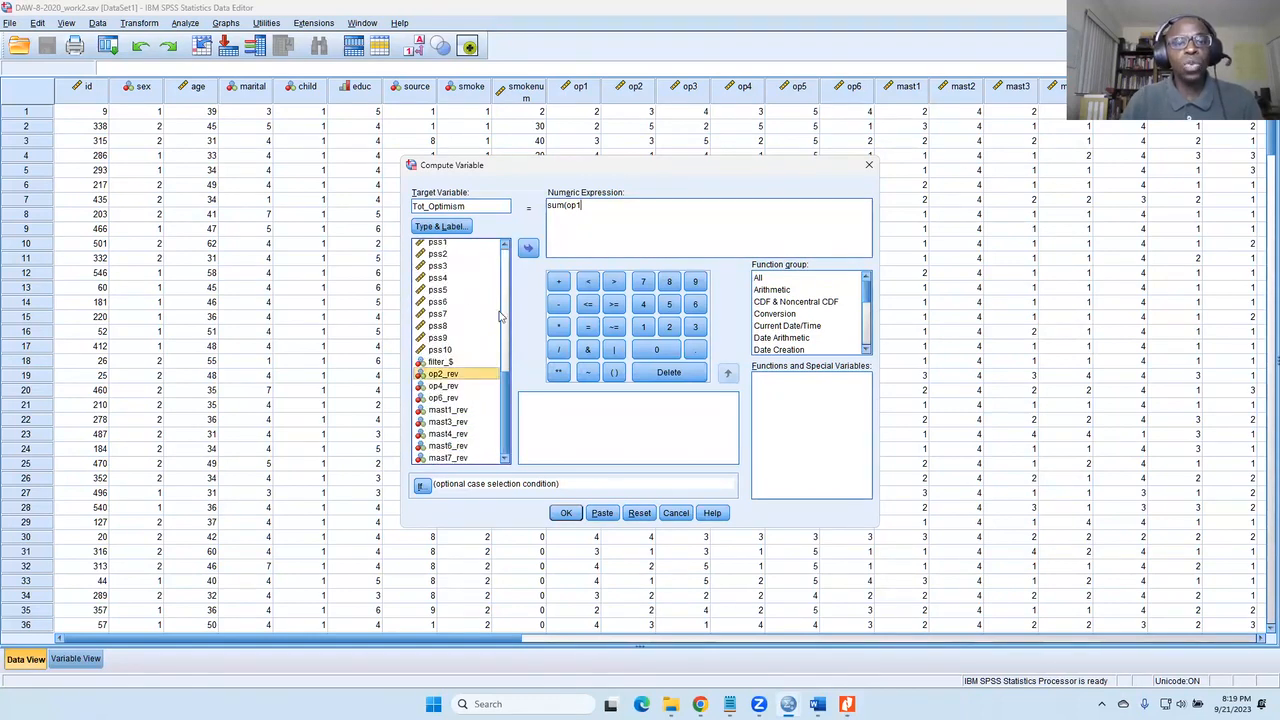
pyautogui.click(528, 247)
pyautogui.click(581, 206)
pyautogui.write(',op2_rev')
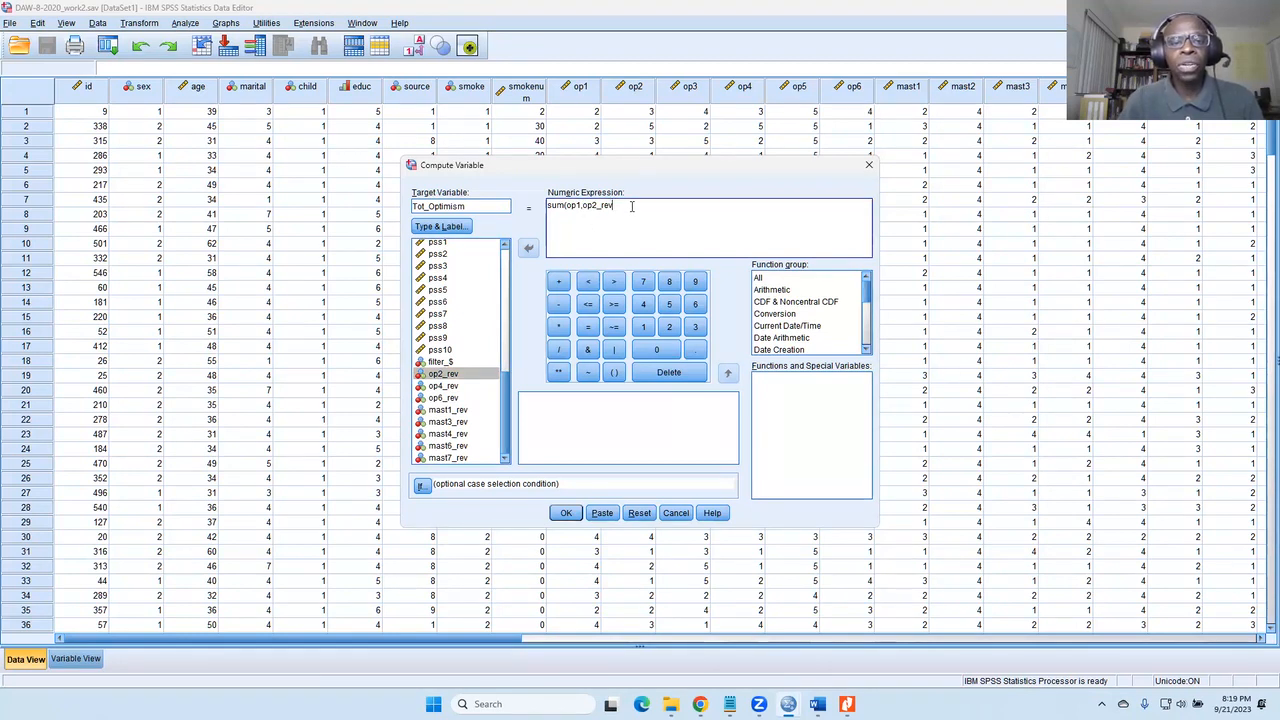
pyautogui.write(',')
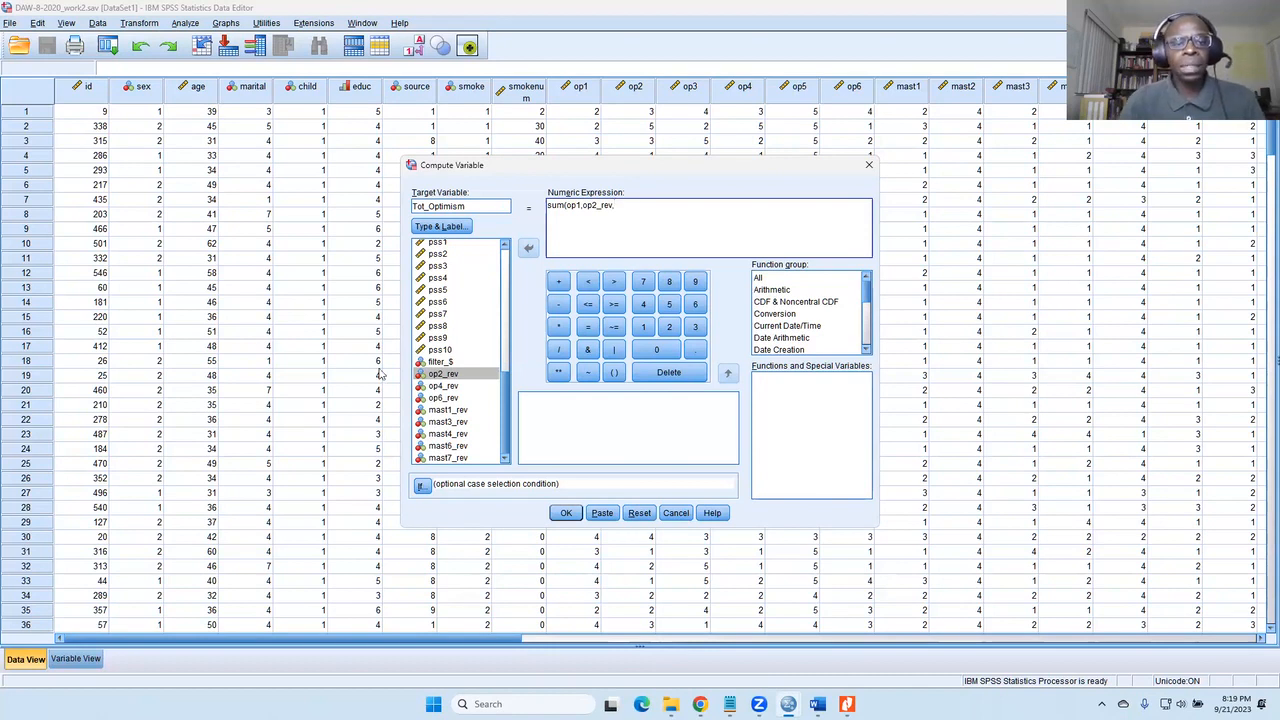
# Extend the sum expression with op3 and the reverse-coded op4_rev, each followed by a comma.
pyautogui.scroll(3, 461, 341)
pyautogui.scroll(6, 461, 341)
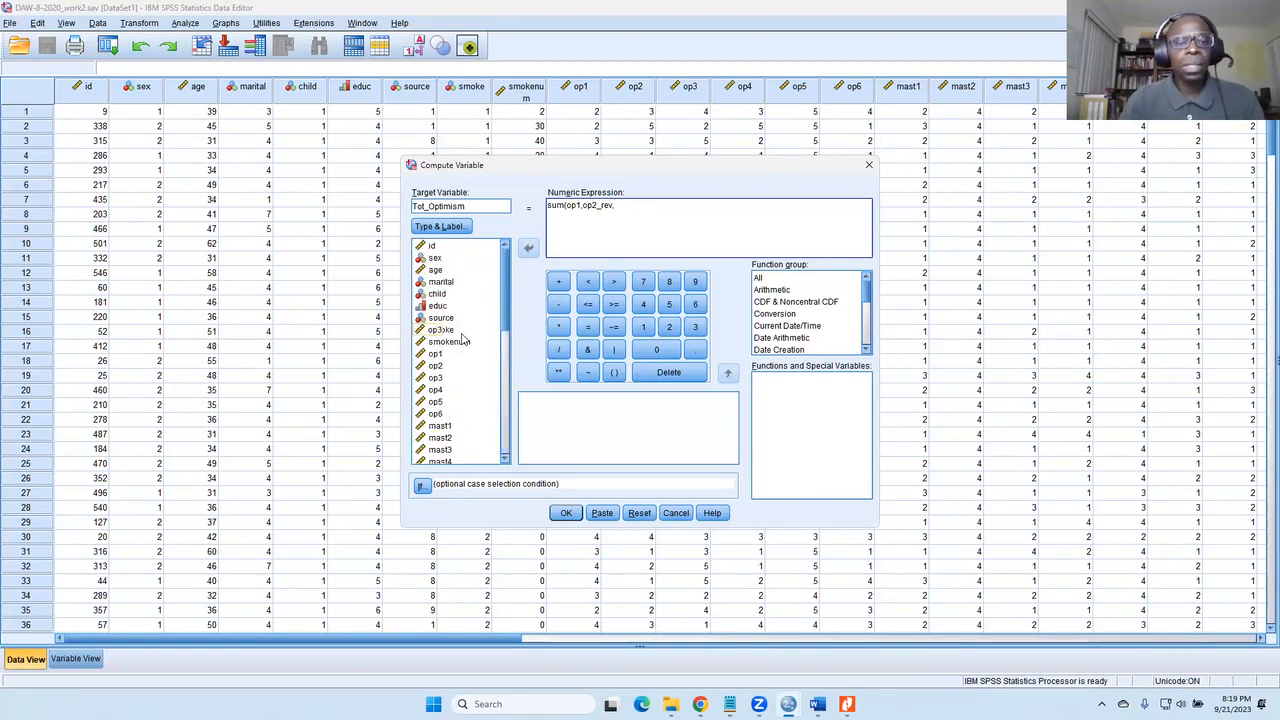
pyautogui.click(437, 378)
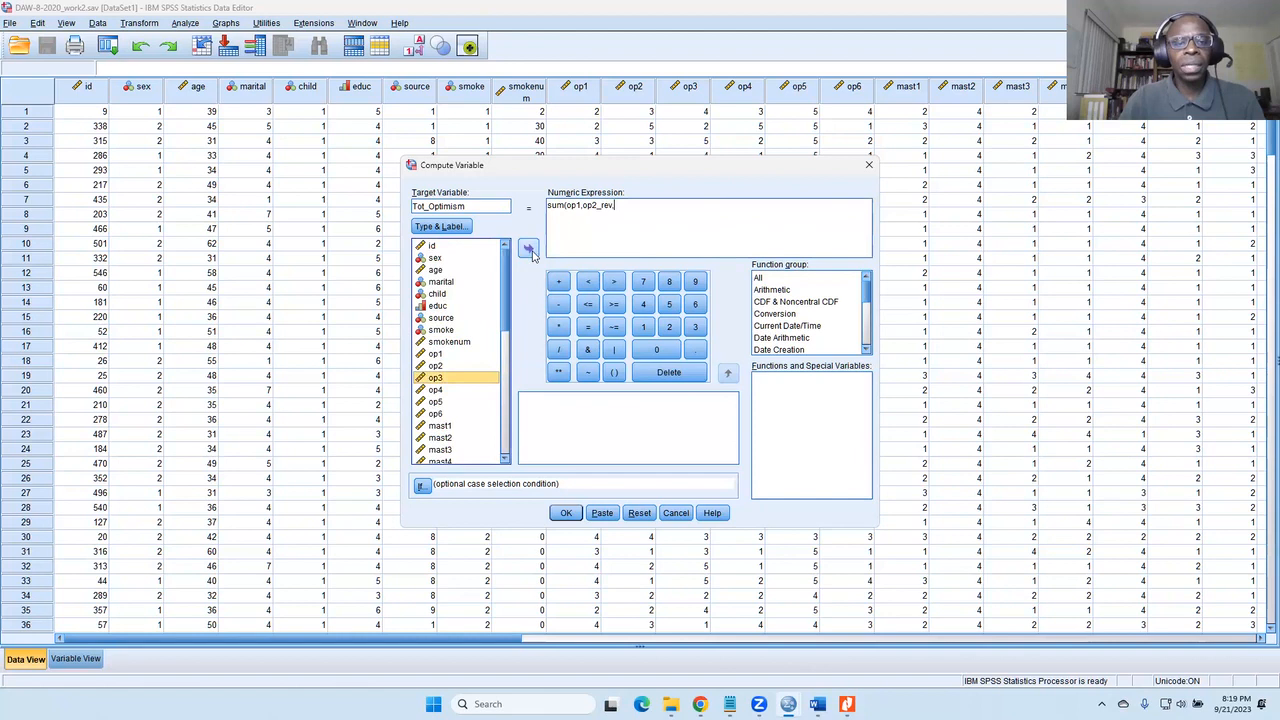
pyautogui.click(530, 252)
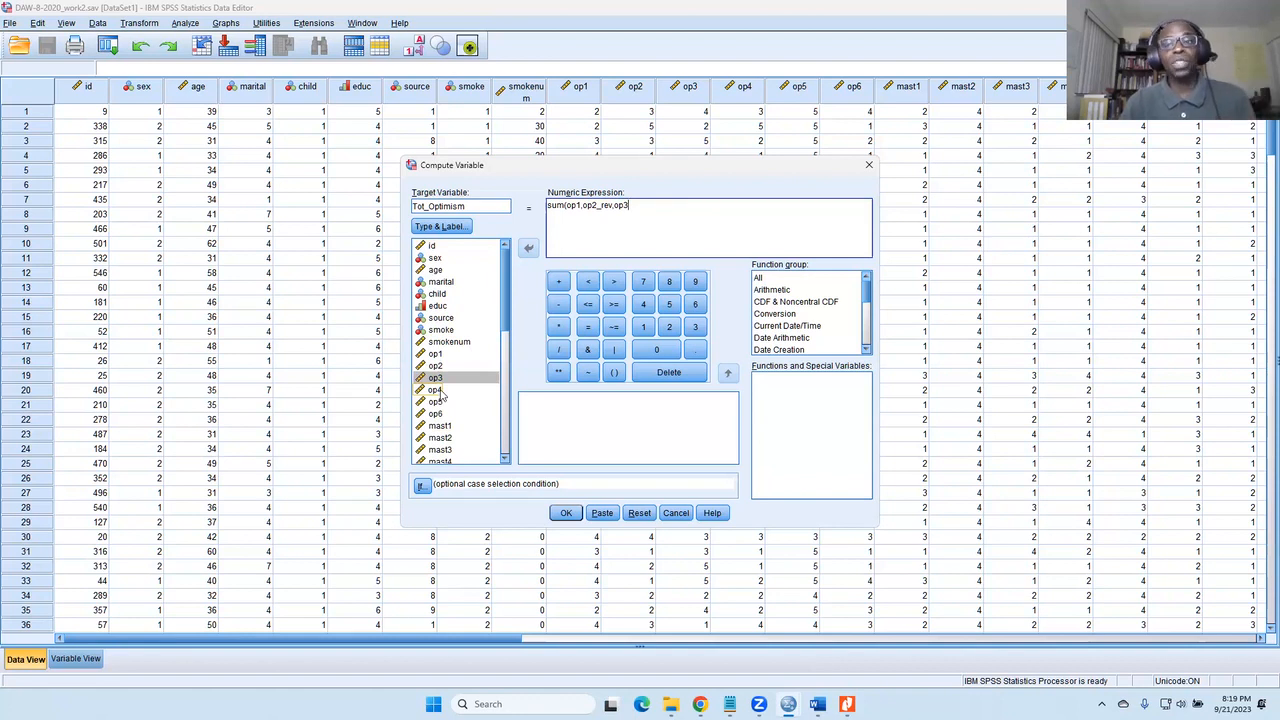
pyautogui.scroll(-10, 440, 397)
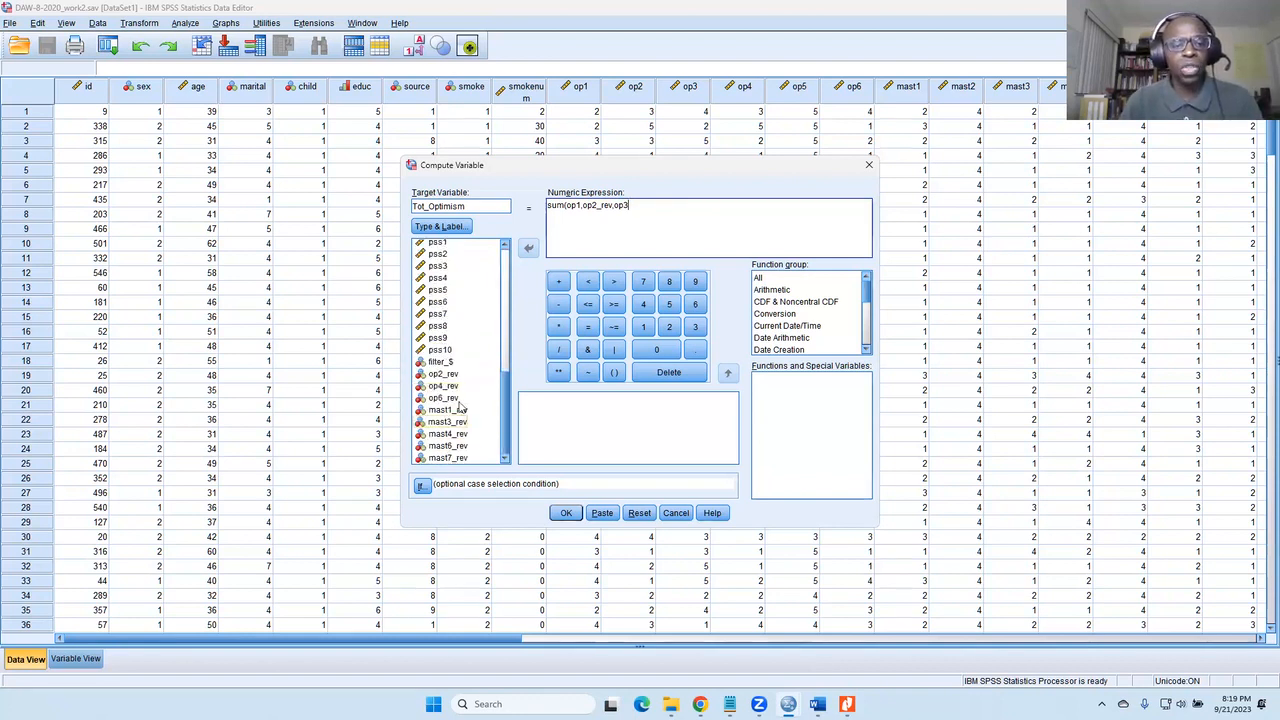
pyautogui.click(453, 388)
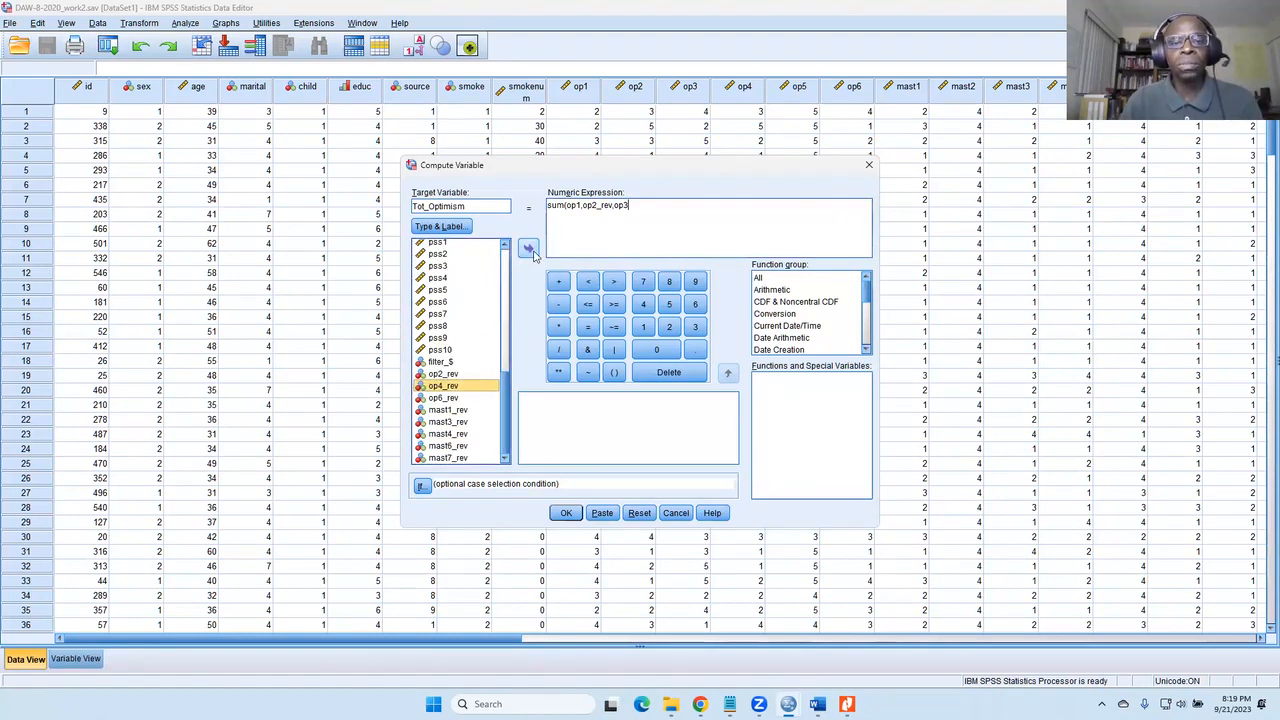
pyautogui.click(660, 205)
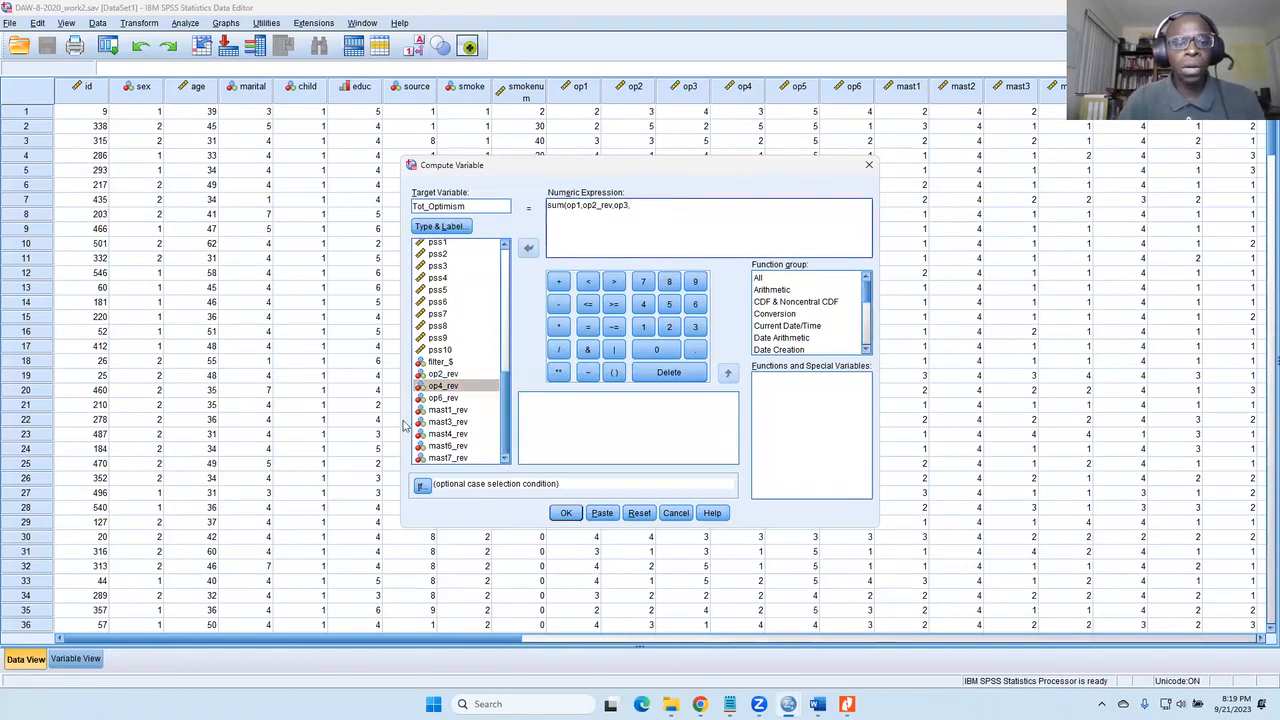
pyautogui.click(443, 388)
pyautogui.click(528, 248)
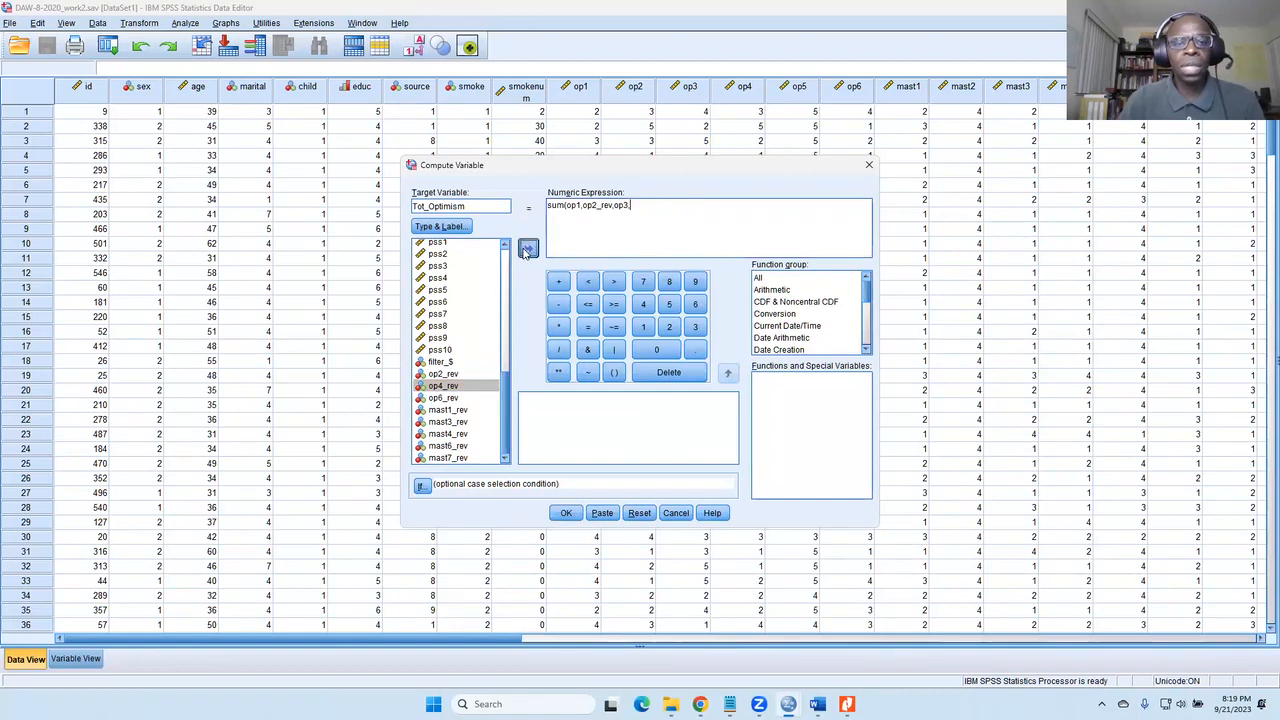
pyautogui.write(',')
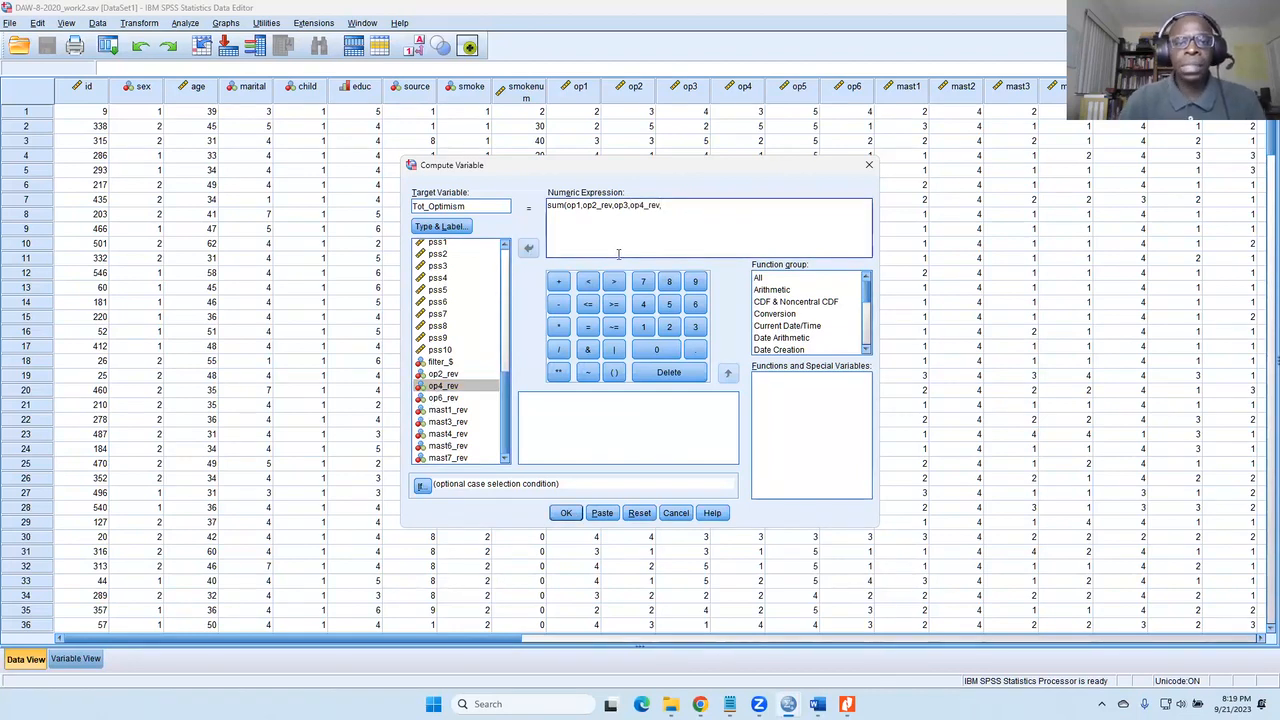
# Complete the sum expression with op5 and the reverse-coded op6_rev, and close the parenthesis.
pyautogui.scroll(5, 475, 345)
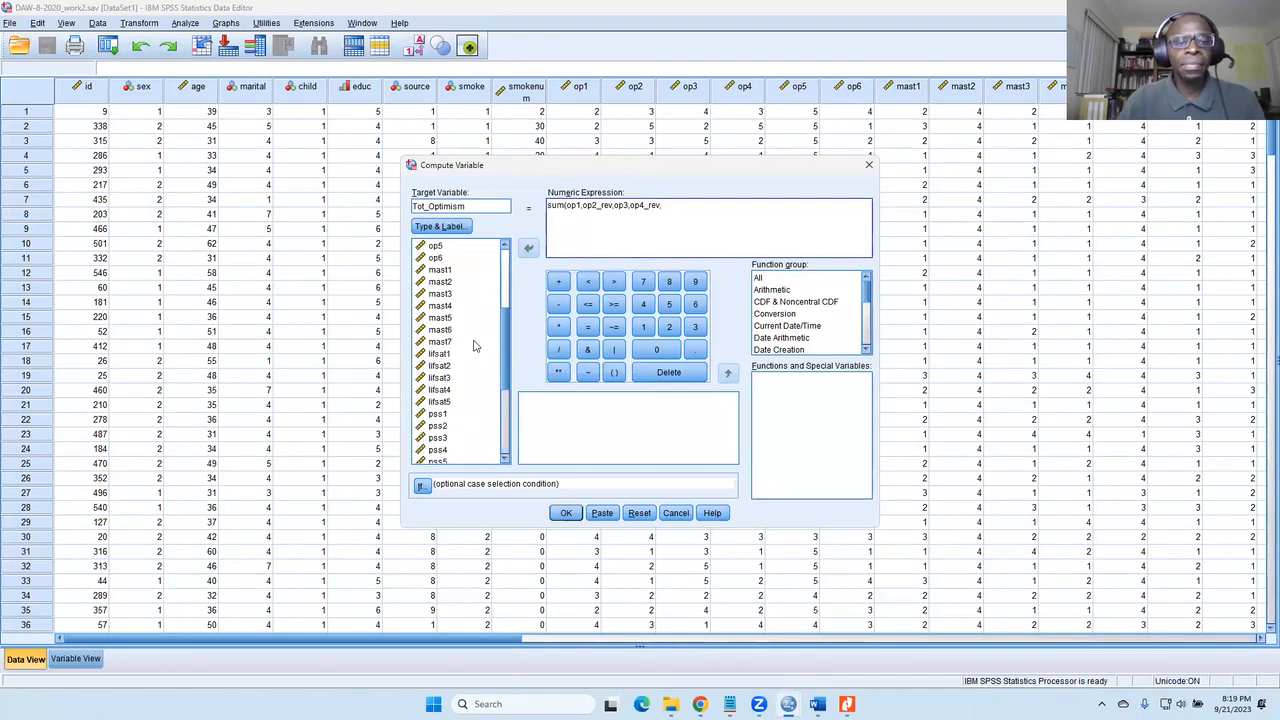
pyautogui.scroll(1, 441, 289)
pyautogui.click(440, 283)
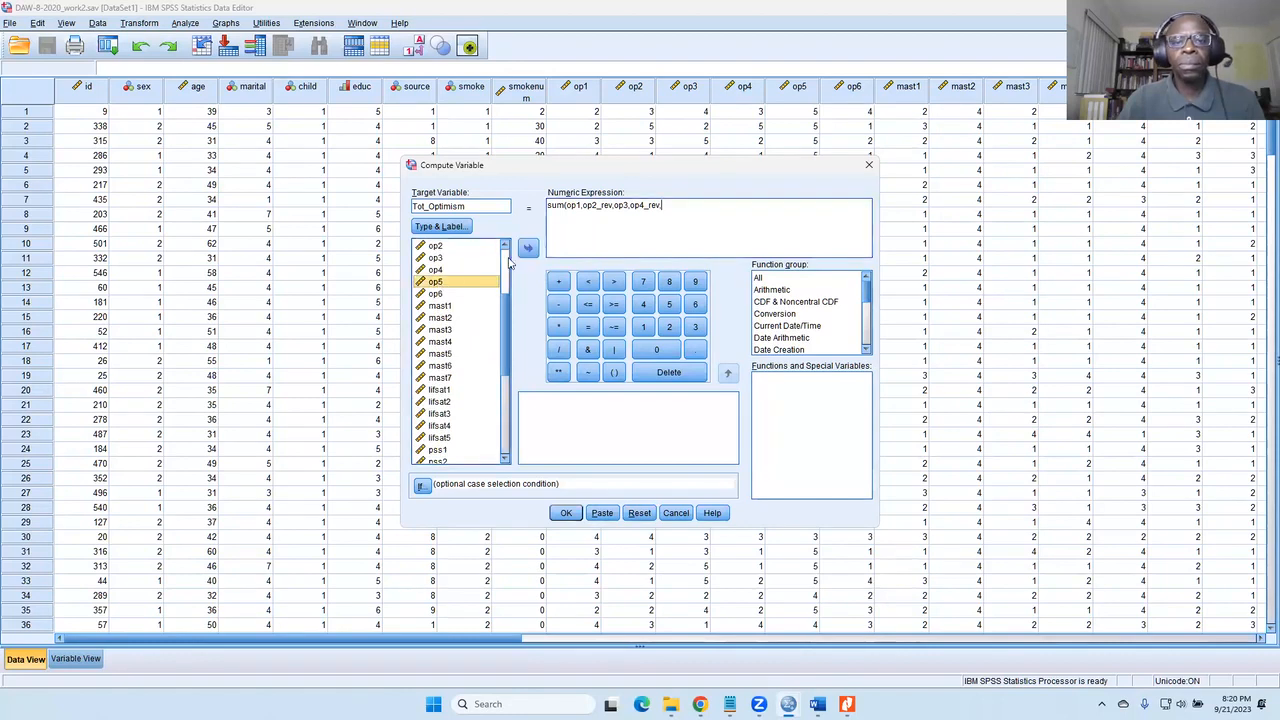
pyautogui.click(528, 249)
pyautogui.write(',')
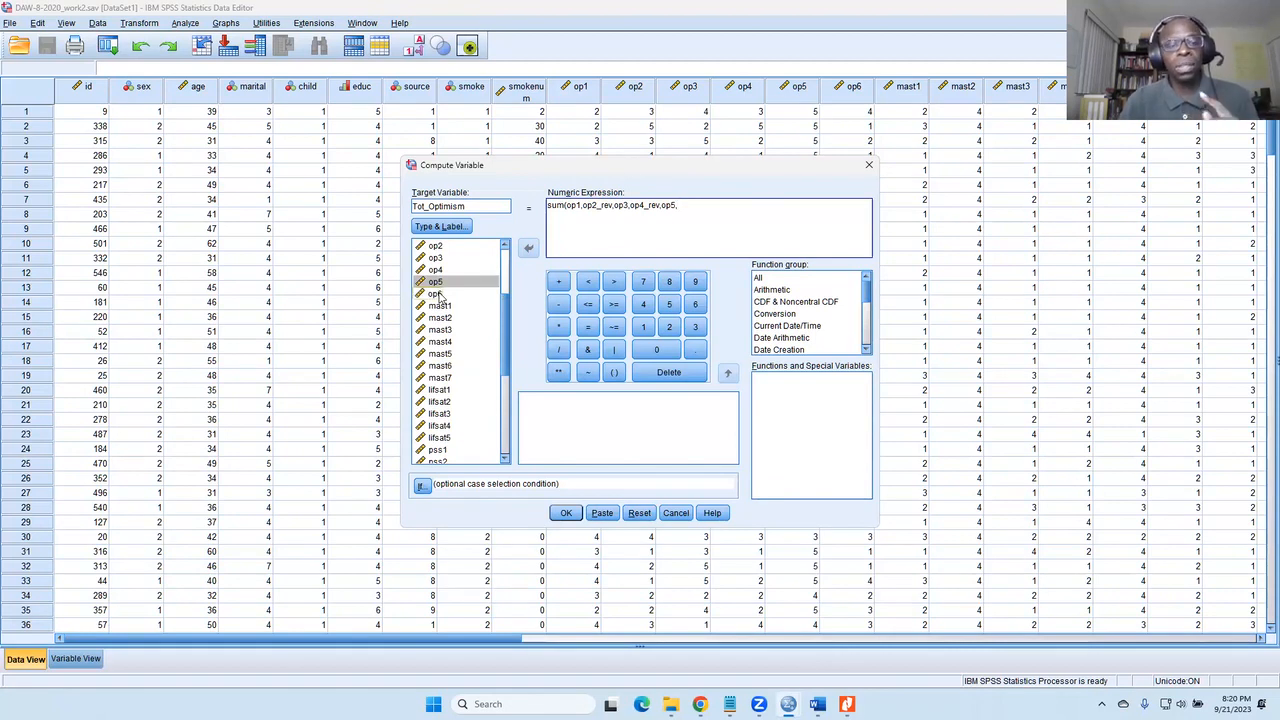
pyautogui.scroll(-6, 440, 330)
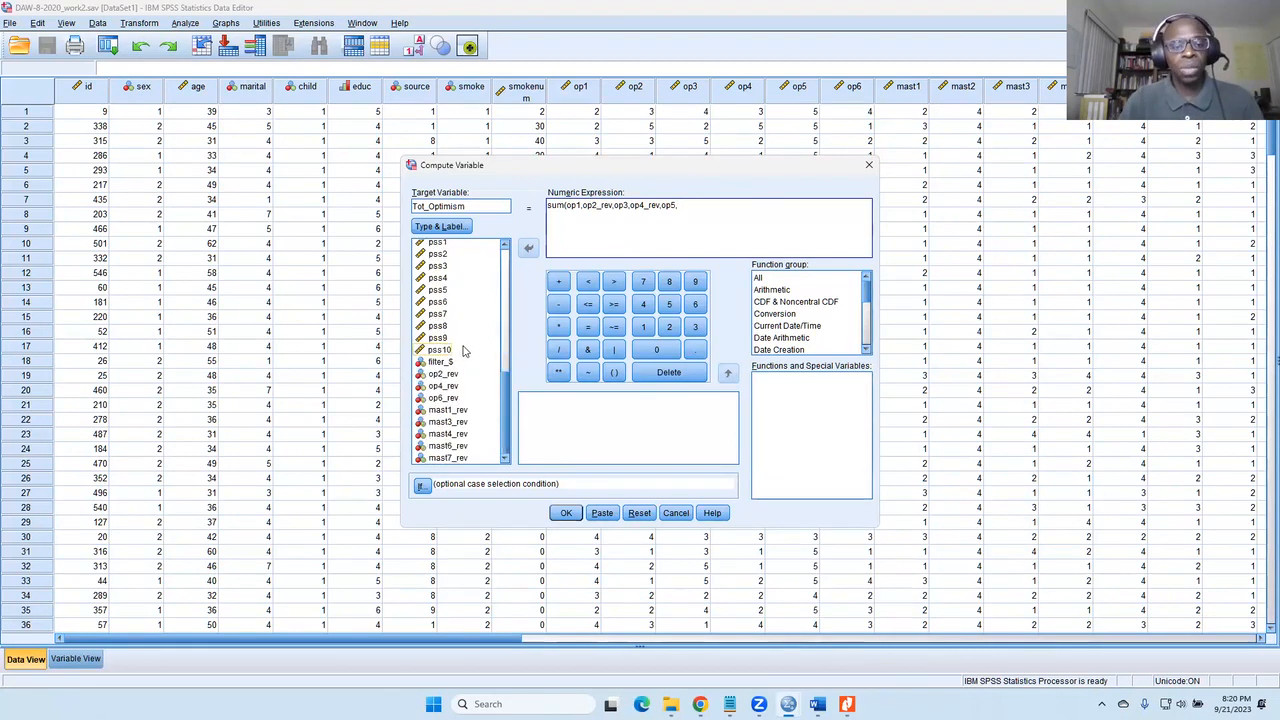
pyautogui.click(445, 397)
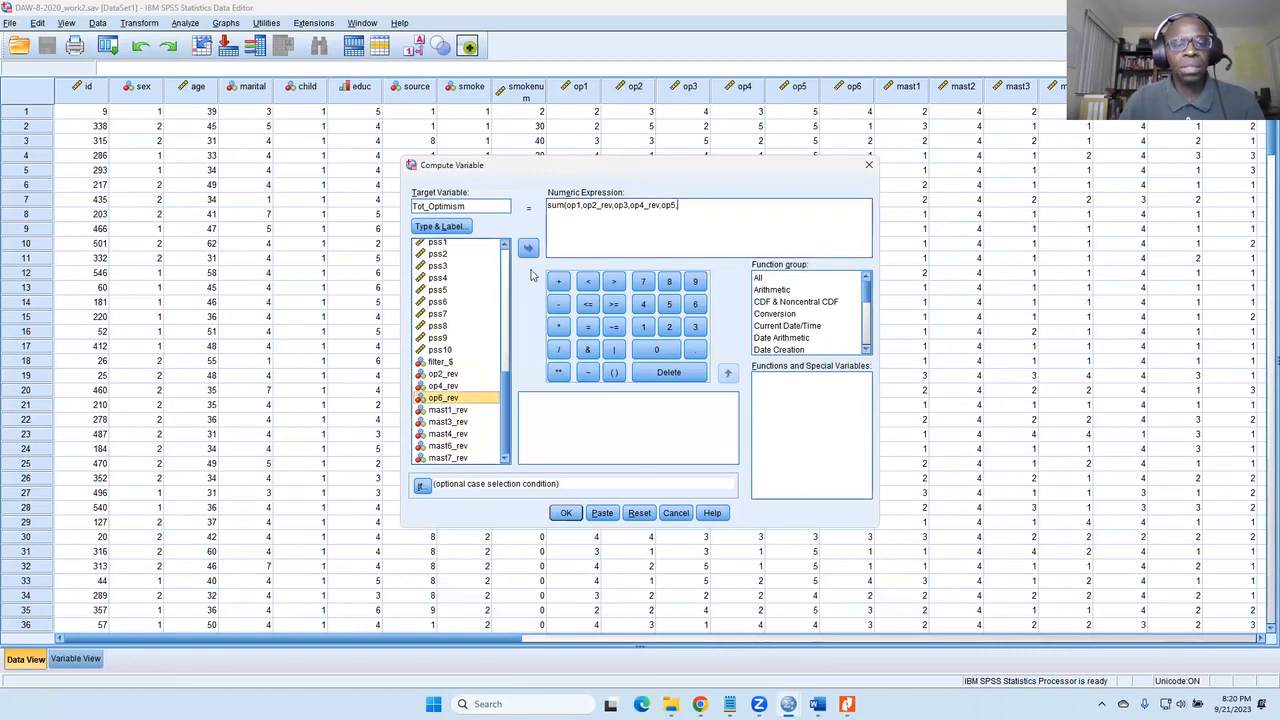
pyautogui.click(528, 248)
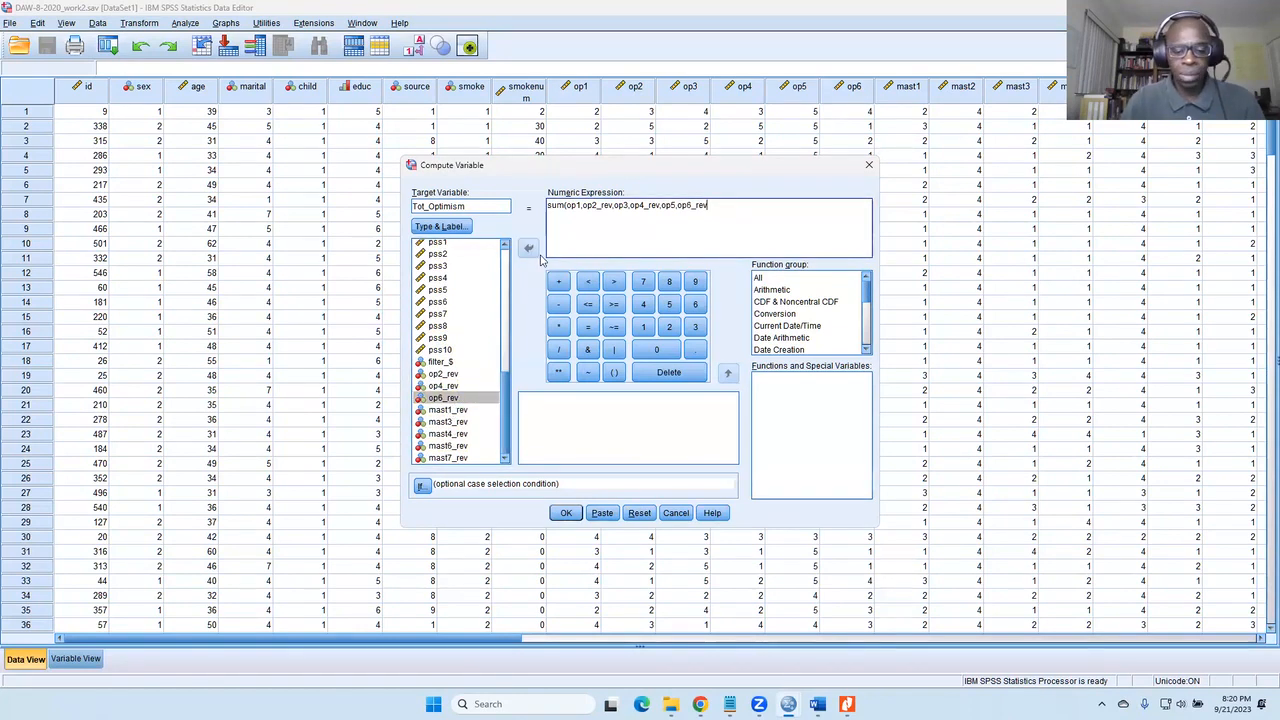
pyautogui.write(')')
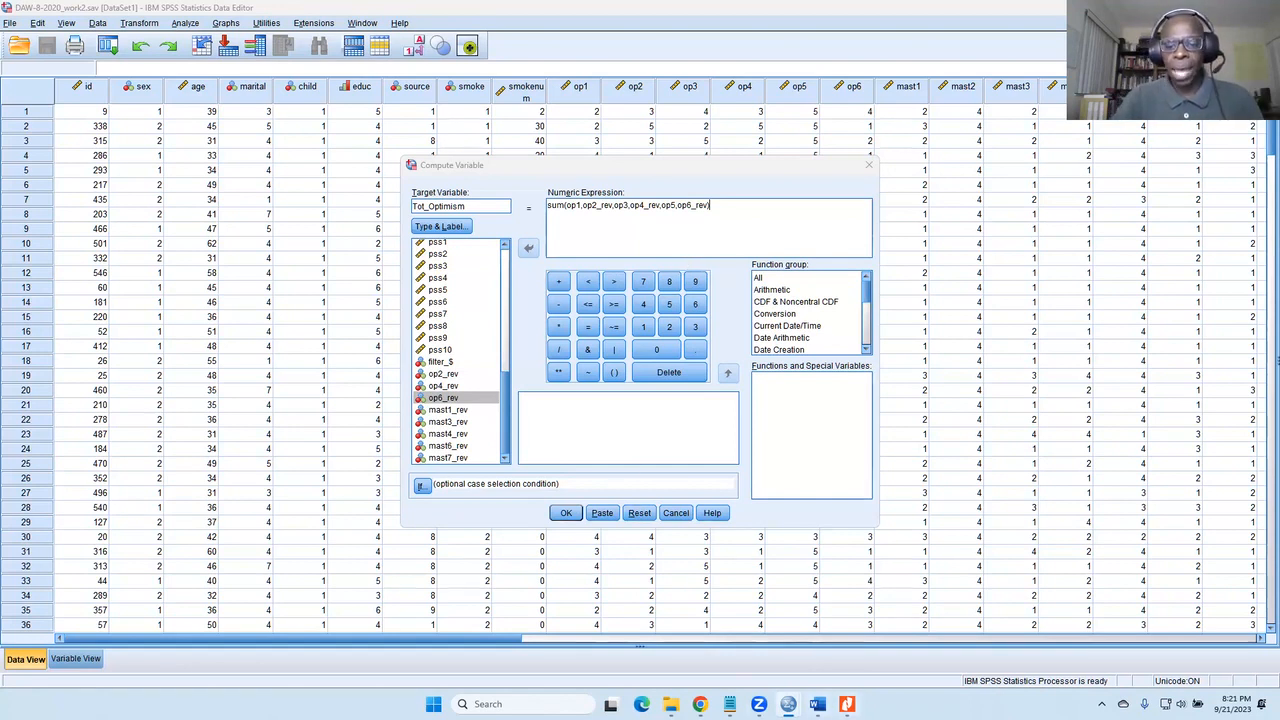
# Switch to the Data Analysis Workbook in Word and bring up the Step 3 Recode Variables table.
pyautogui.click(847, 704)
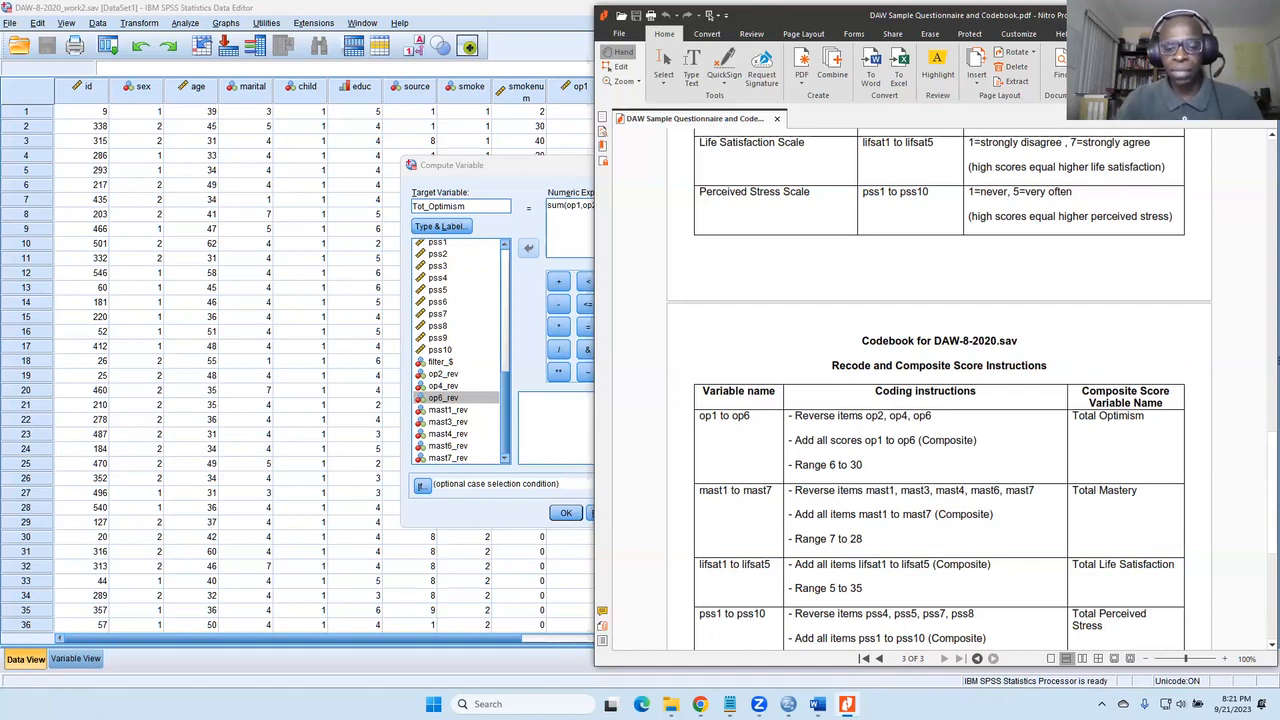
pyautogui.click(836, 539)
pyautogui.scroll(4, 836, 539)
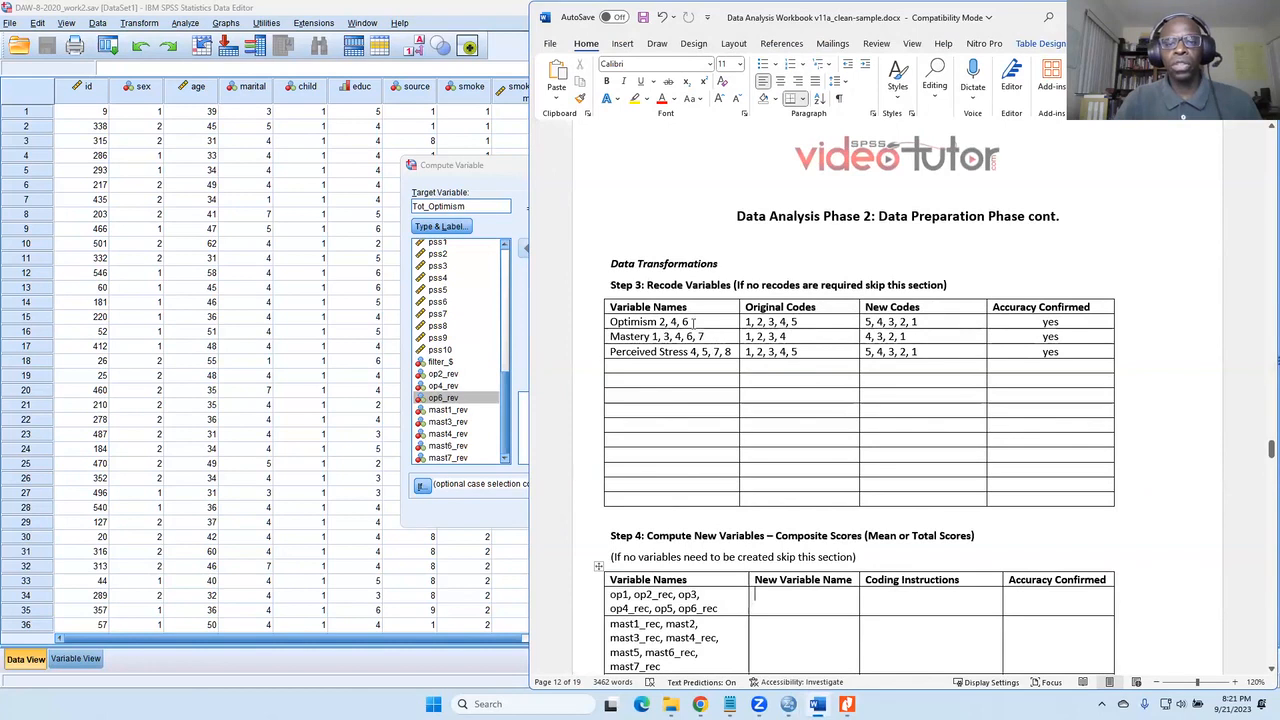
pyautogui.click(866, 321)
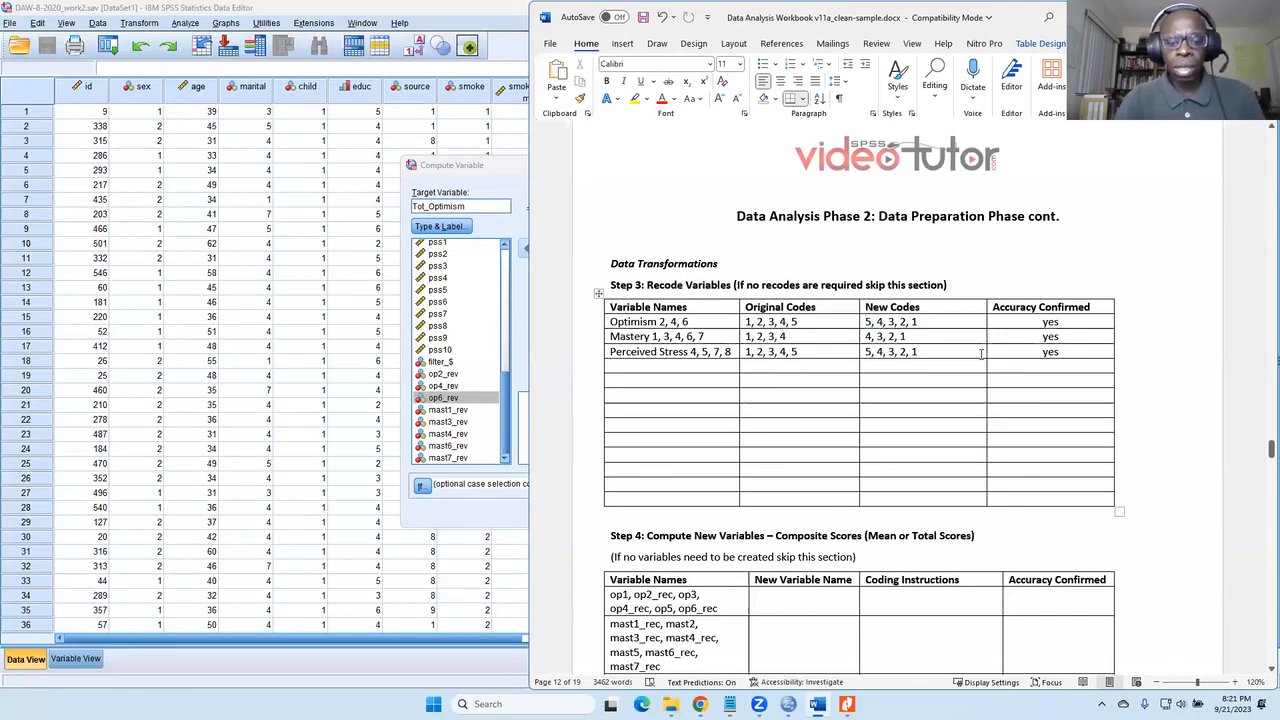
pyautogui.write('Op')
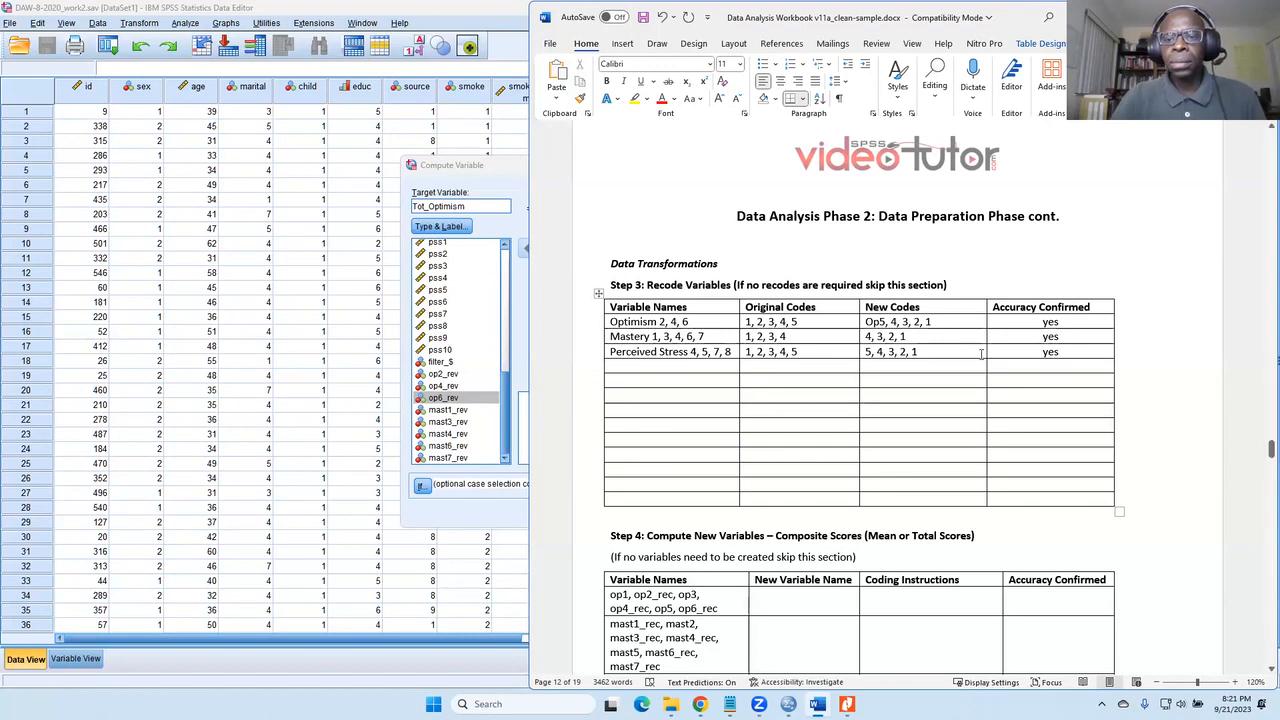
pyautogui.press('BackSpace')
pyautogui.press('BackSpace')
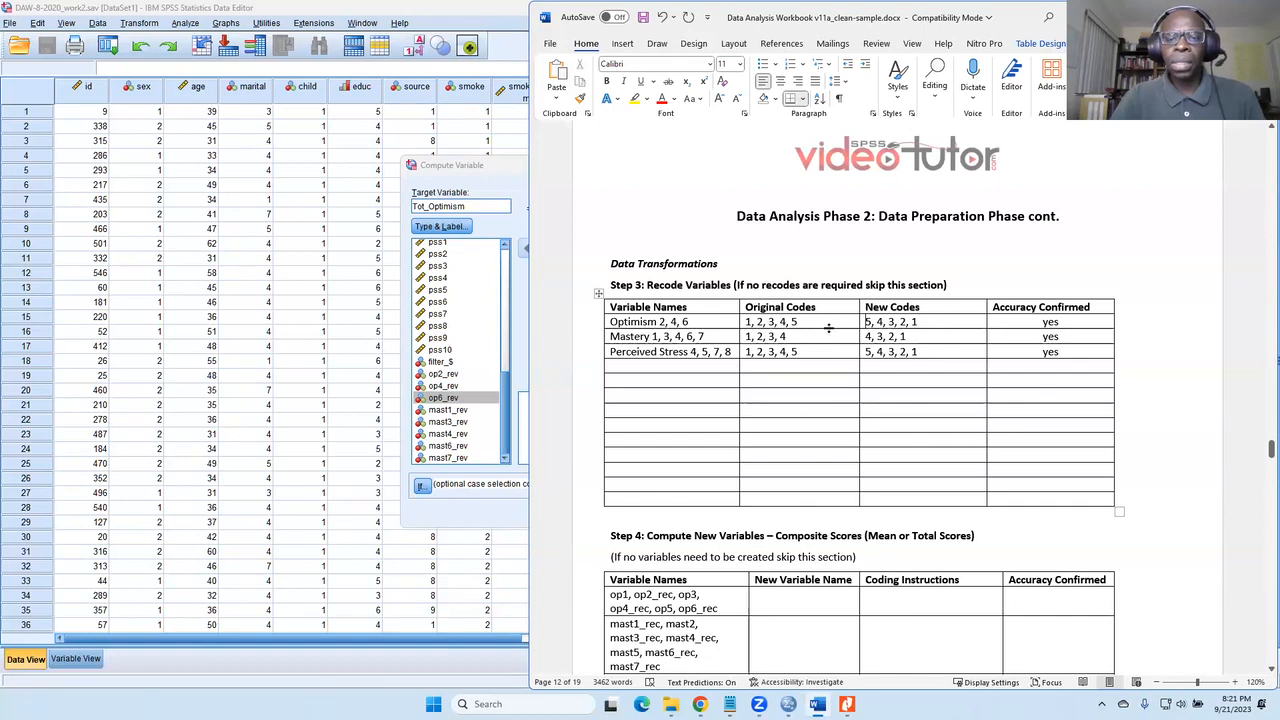
# Append "(Op2_rev, Op4_rev, Op6_rev)" to the New Codes entry of the Optimism row in the Step 3 recode table.
pyautogui.click(937, 322)
pyautogui.write('(Op')
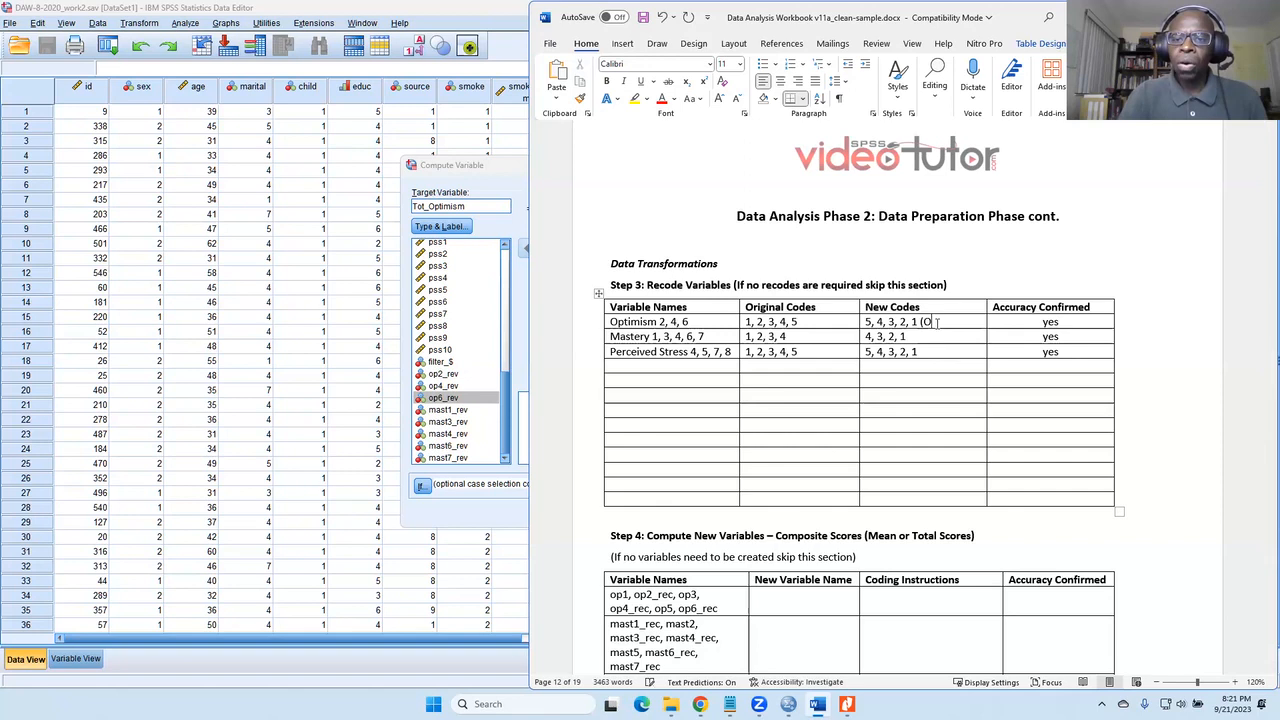
pyautogui.write('2_rev')
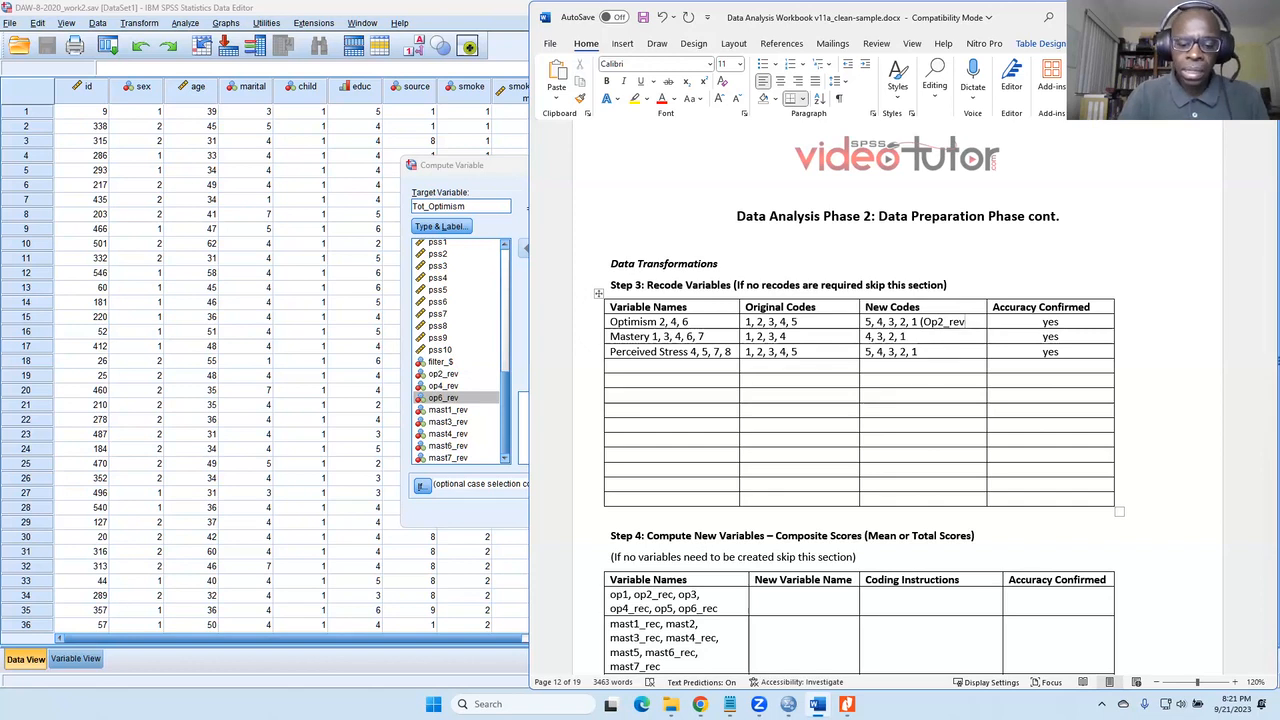
pyautogui.write(', Op')
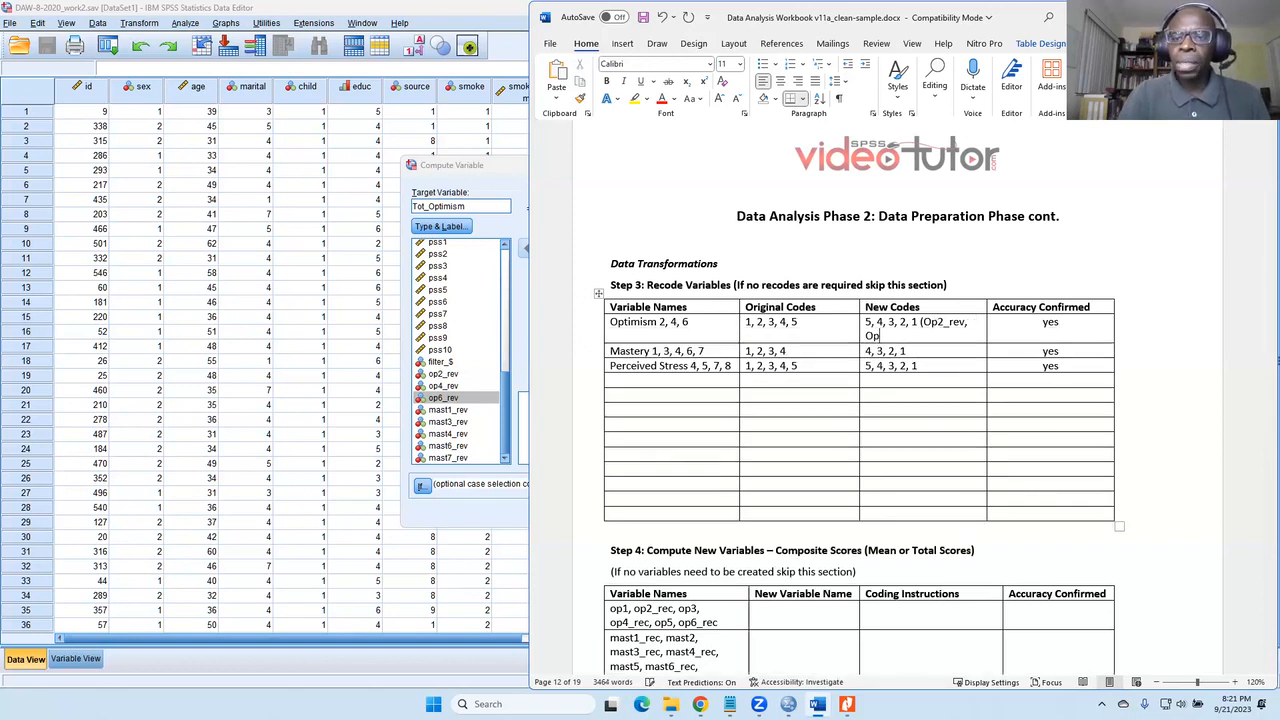
pyautogui.write('4')
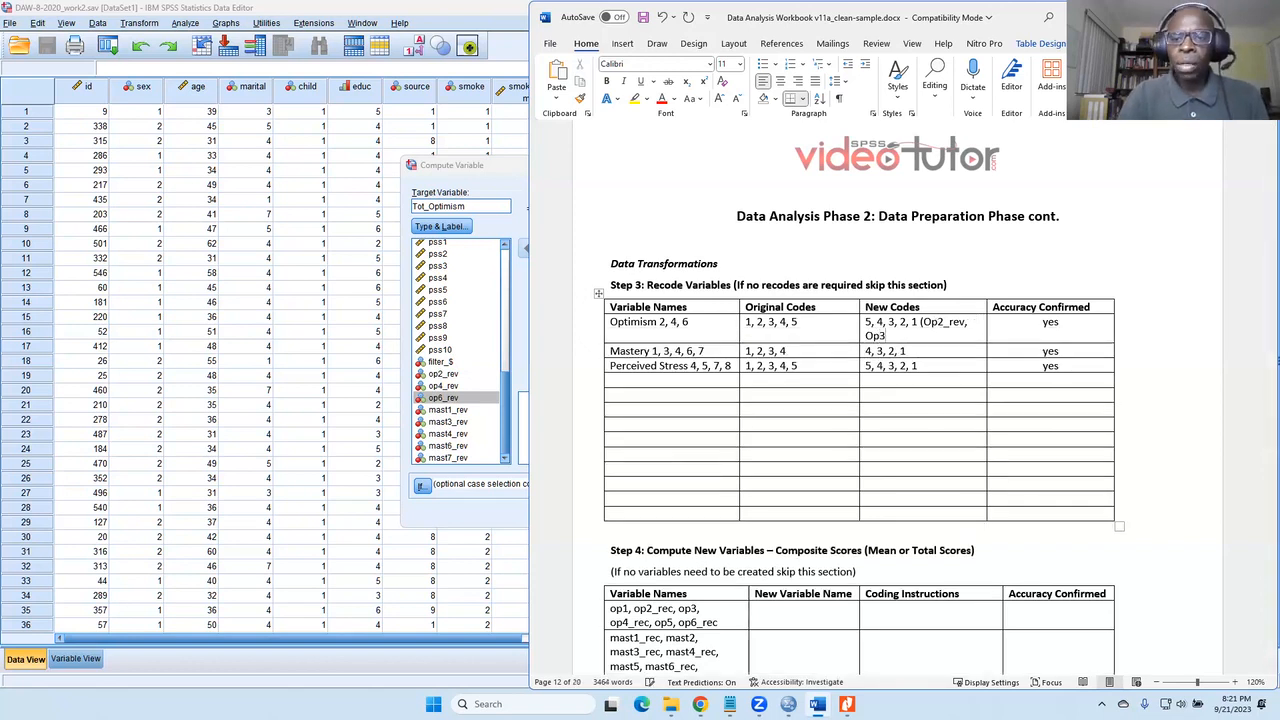
pyautogui.write('_re')
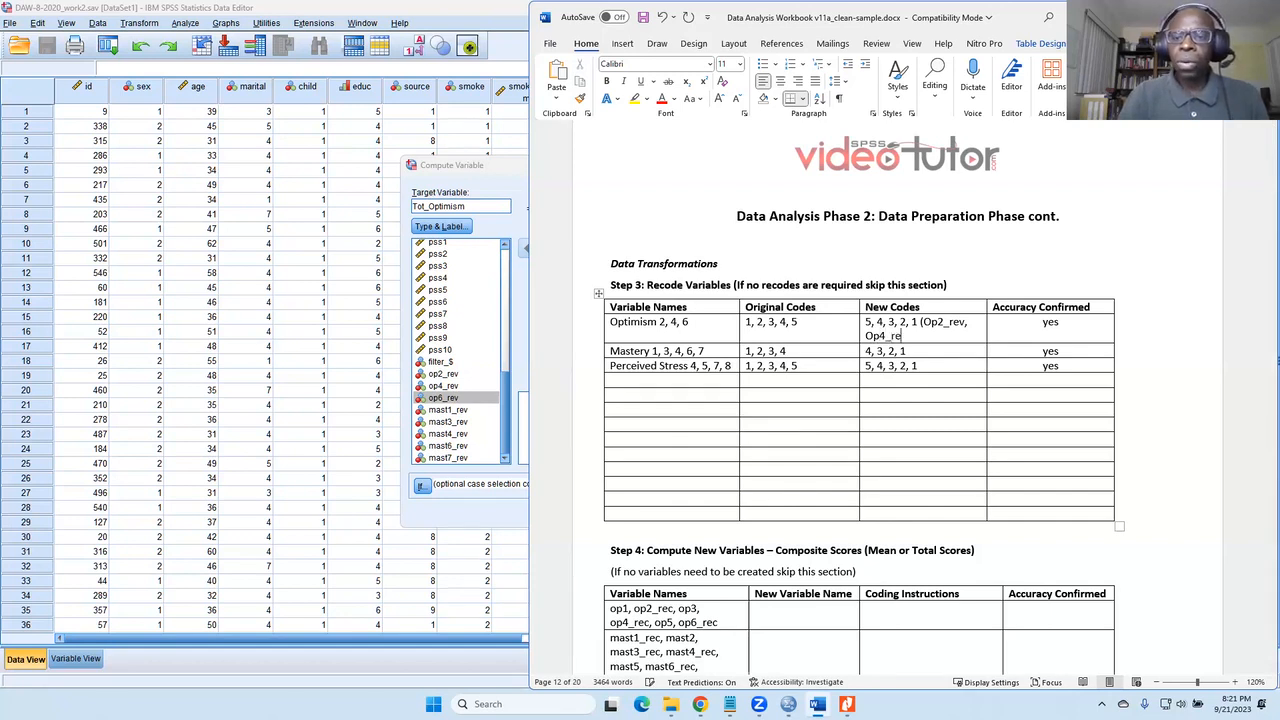
pyautogui.write('v, O')
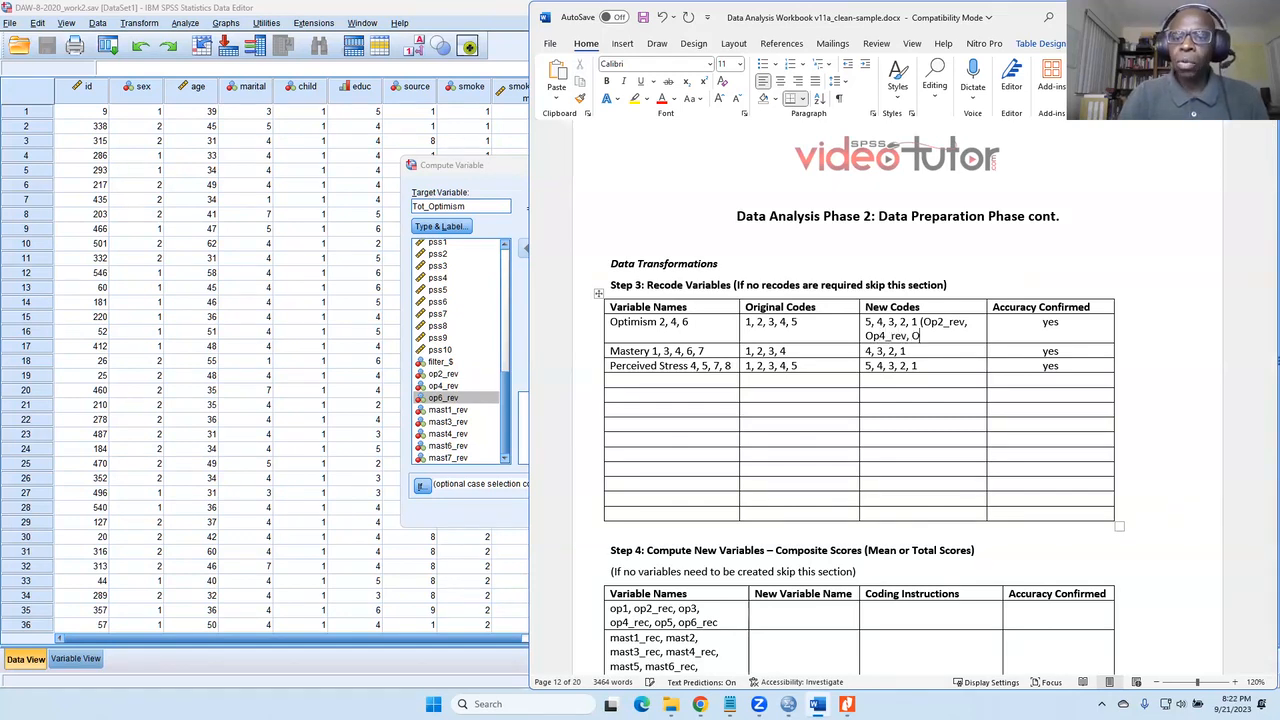
pyautogui.write('p6')
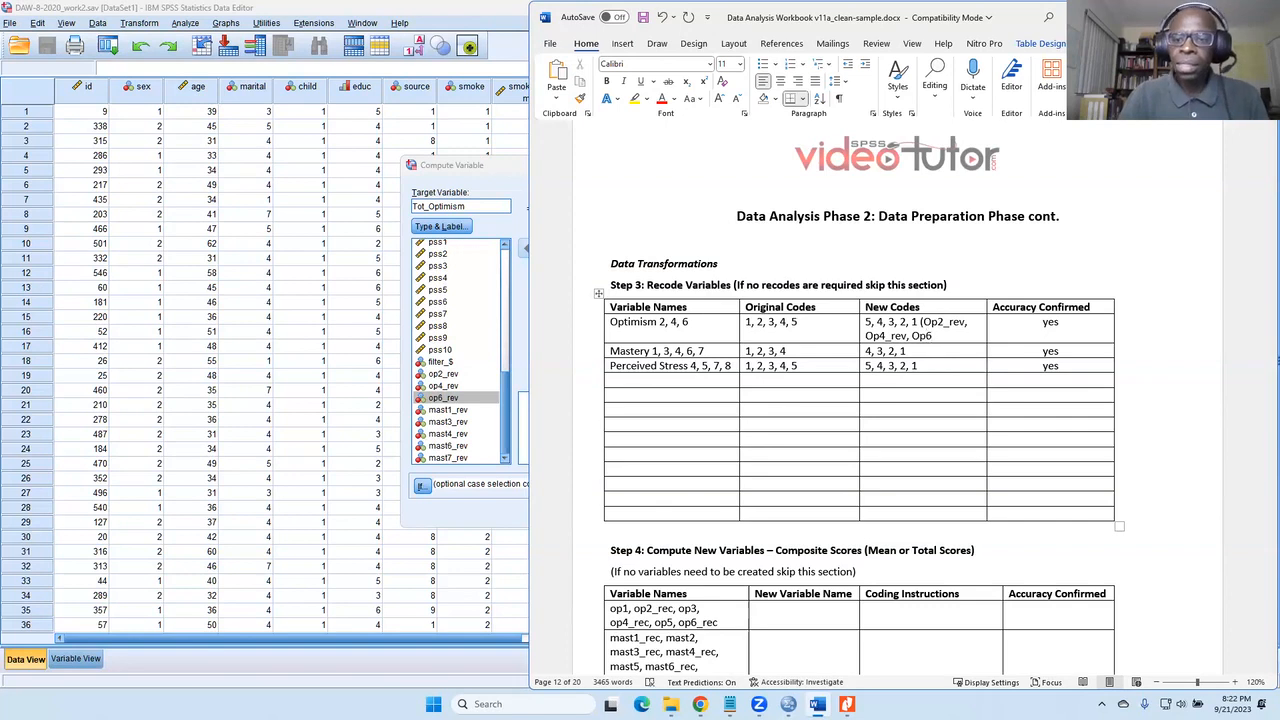
pyautogui.write('_rev)')
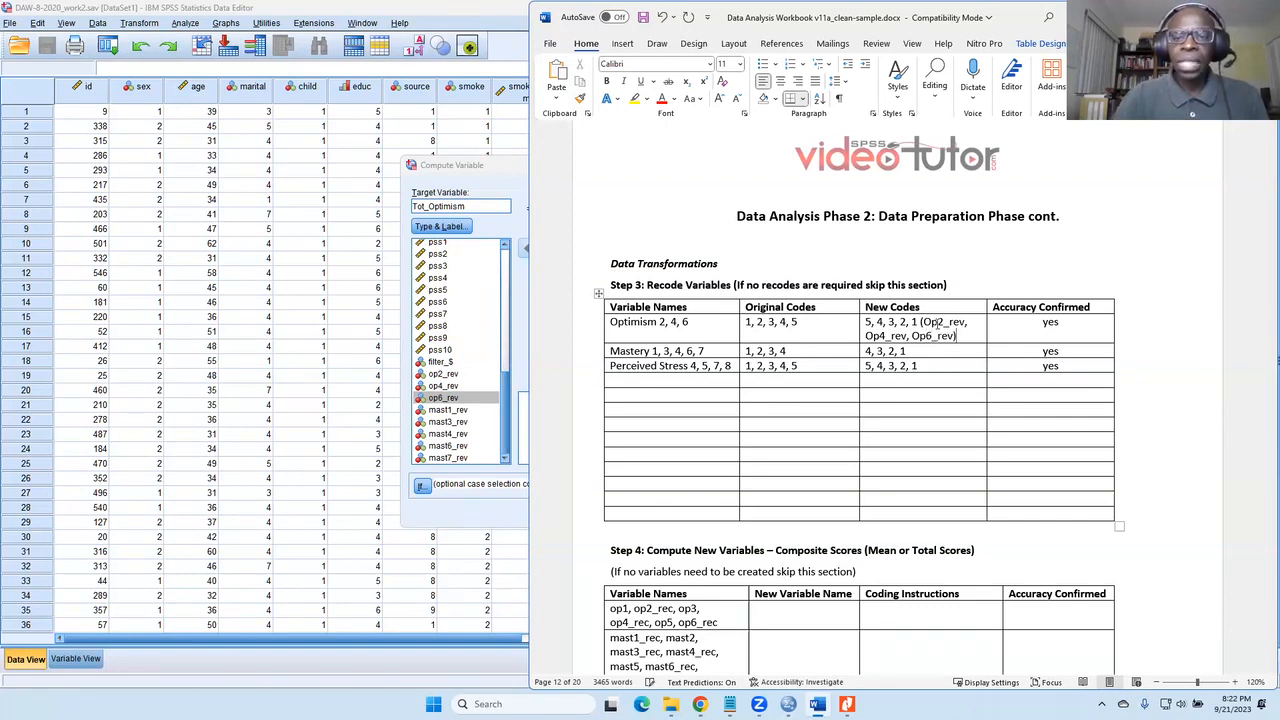
# Append "(op2, op4, op6)" to the Original Codes entry of the Optimism row and save the workbook.
pyautogui.click(832, 328)
pyautogui.write('(op')
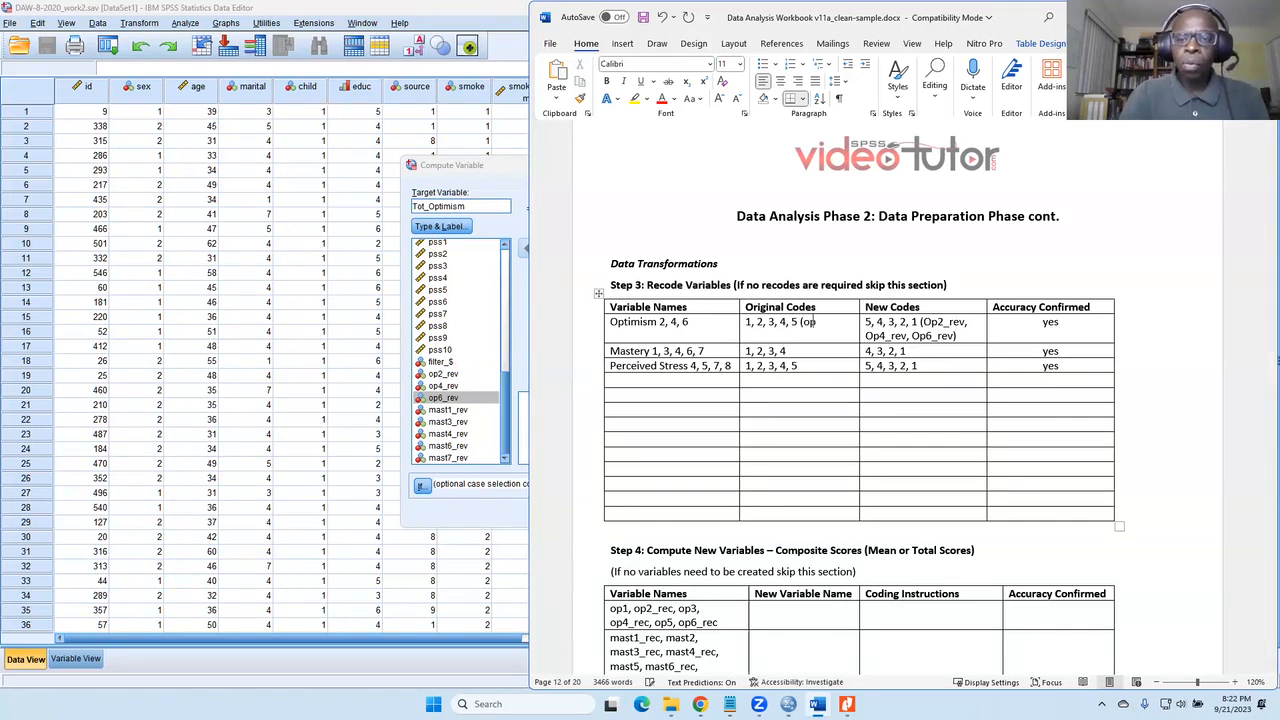
pyautogui.write('2, ')
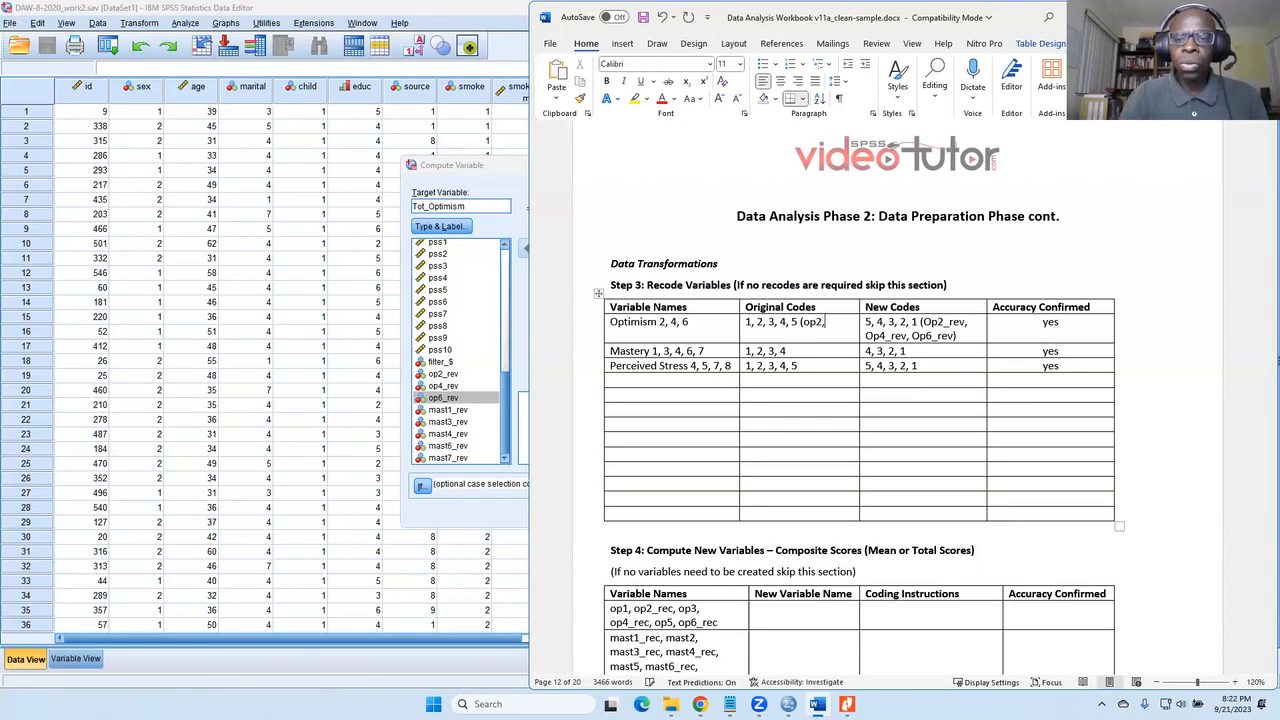
pyautogui.write('o')
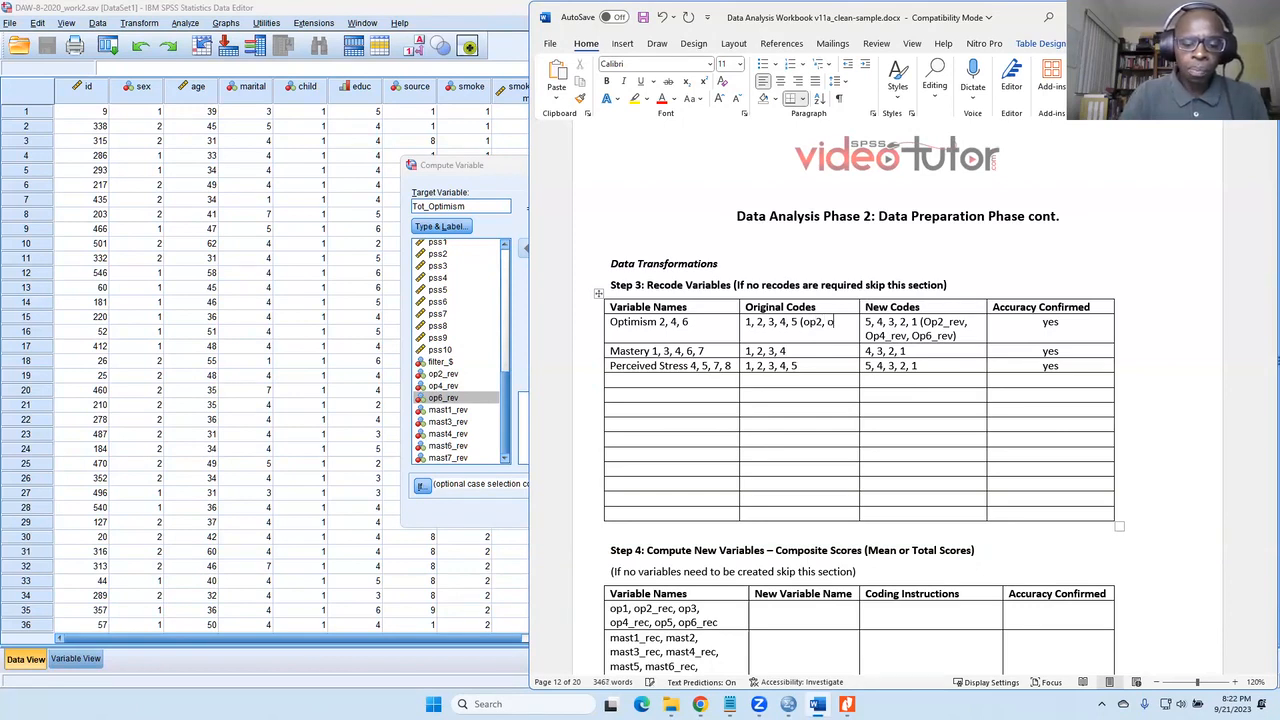
pyautogui.write('p')
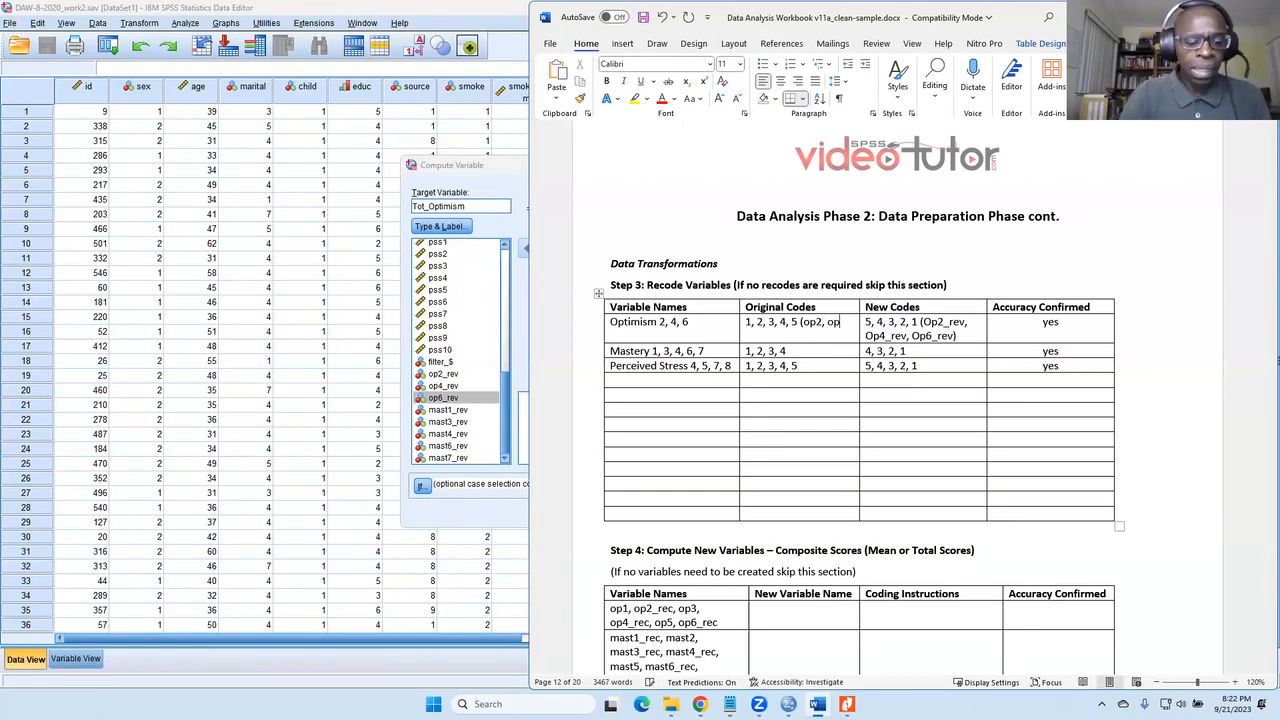
pyautogui.write('3')
pyautogui.press('BackSpace')
pyautogui.write('4, op6)')
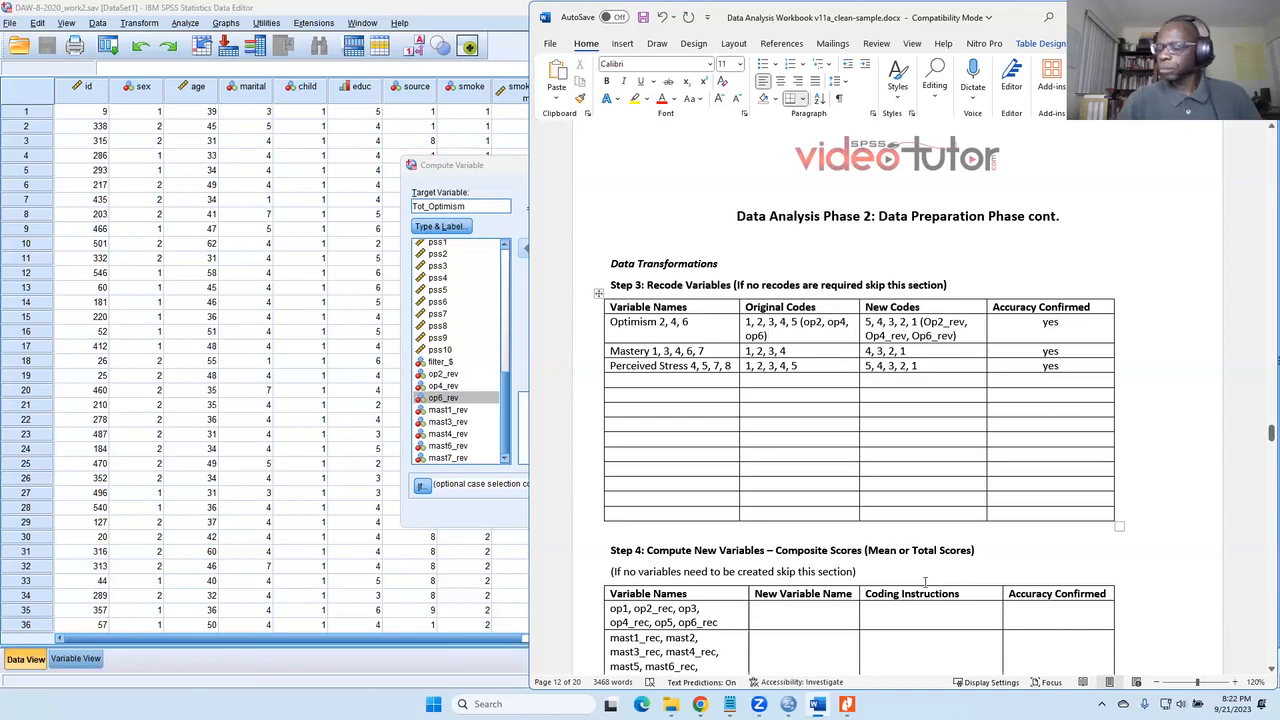
pyautogui.hotkey('ctrl', 's')
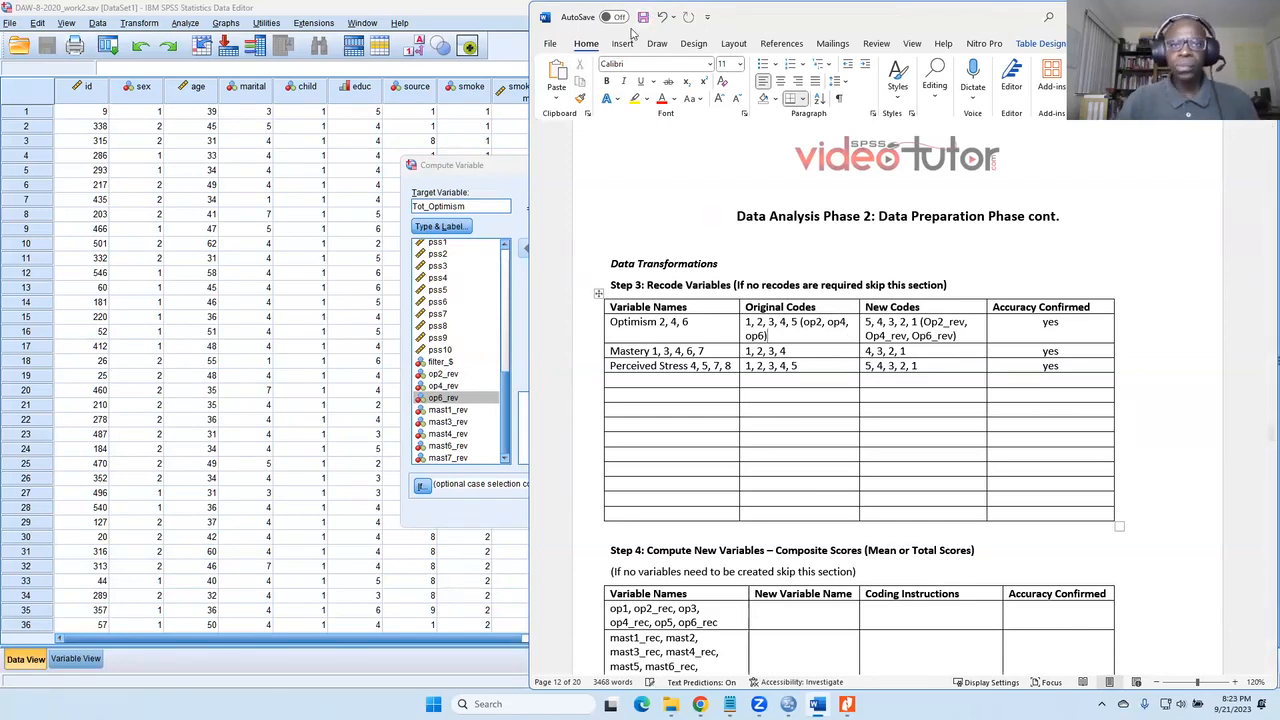
# Switch back to SPSS, paste the Tot_Optimism computation as syntax, and bring up the syntax file in a maximized window.
pyautogui.click(1200, 17)
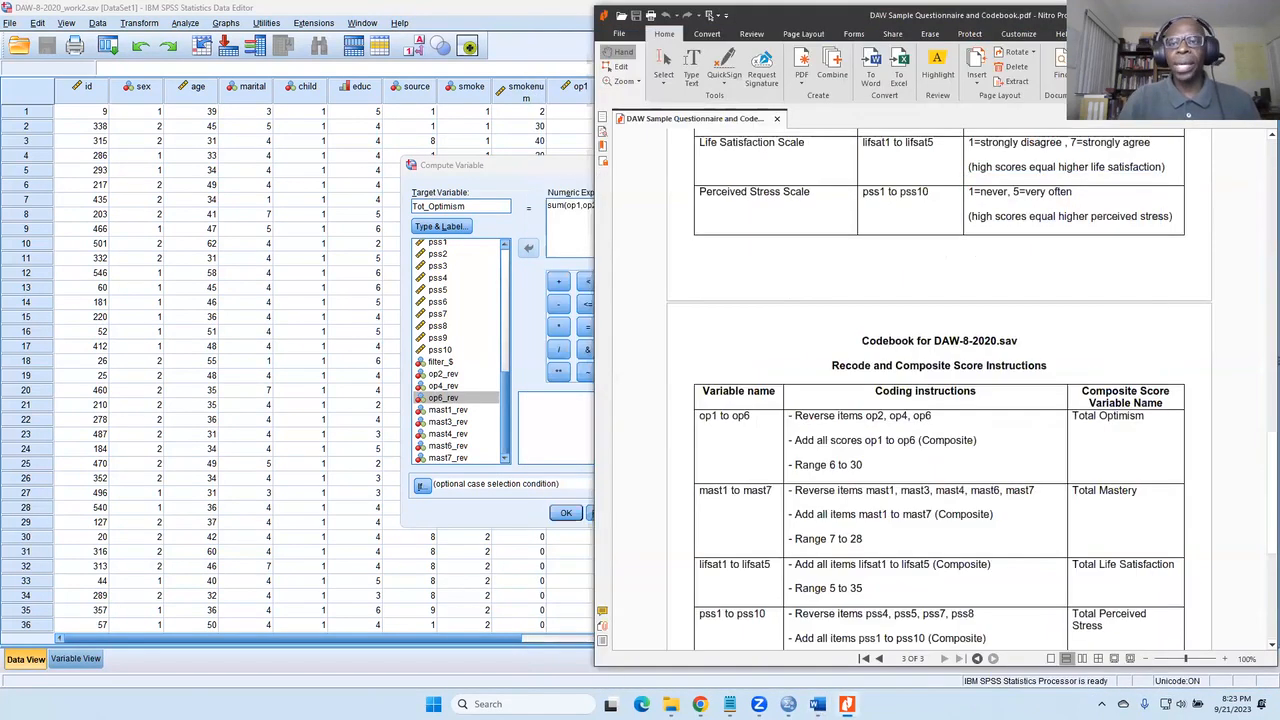
pyautogui.click(1200, 16)
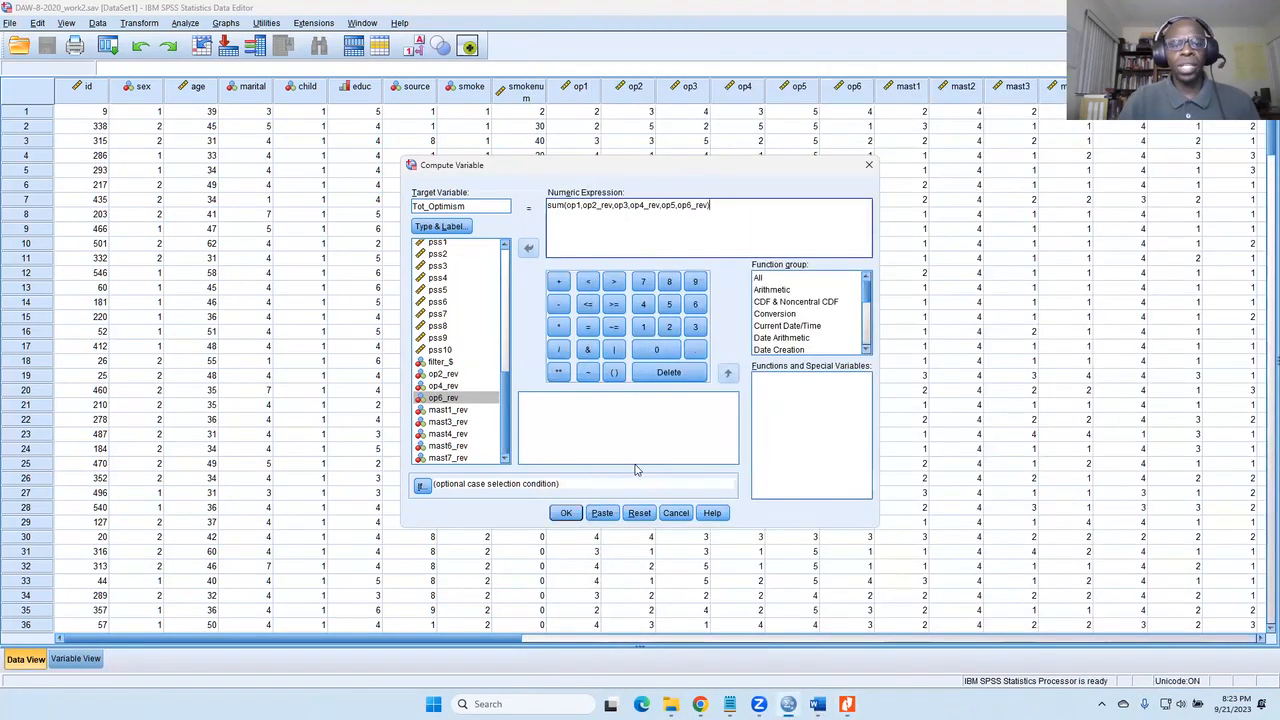
pyautogui.click(603, 514)
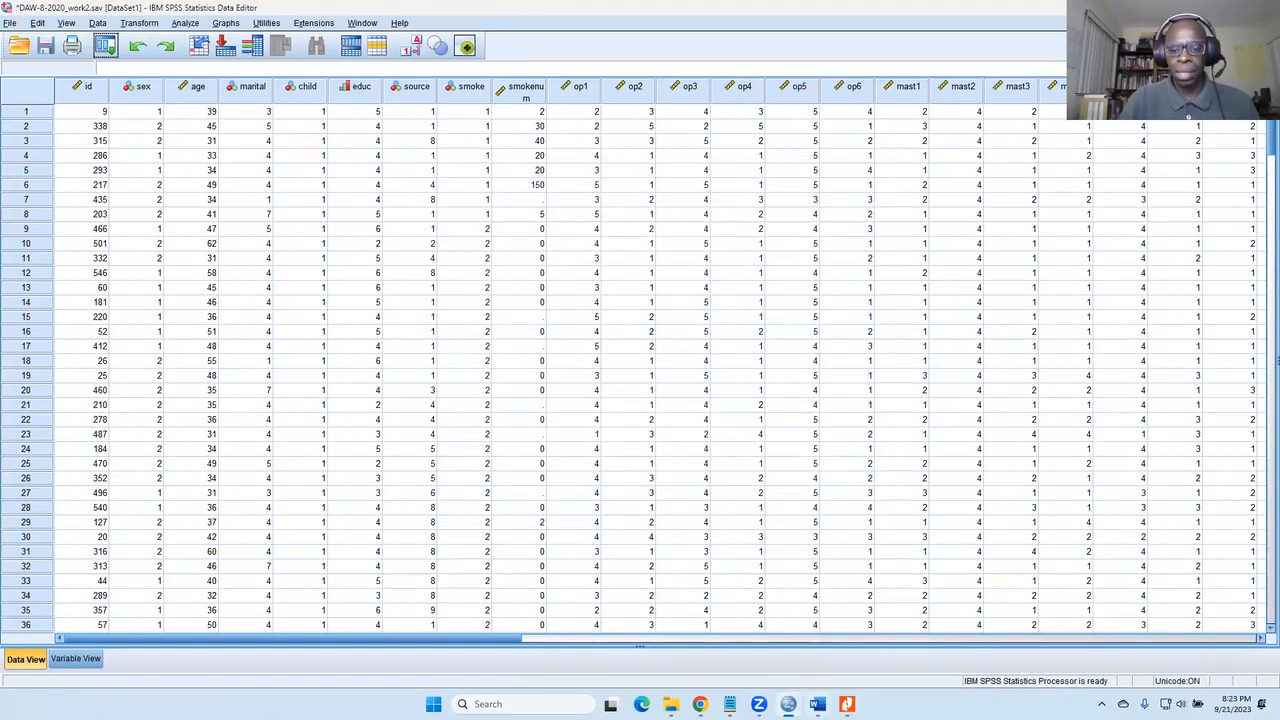
pyautogui.moveTo(788, 704)
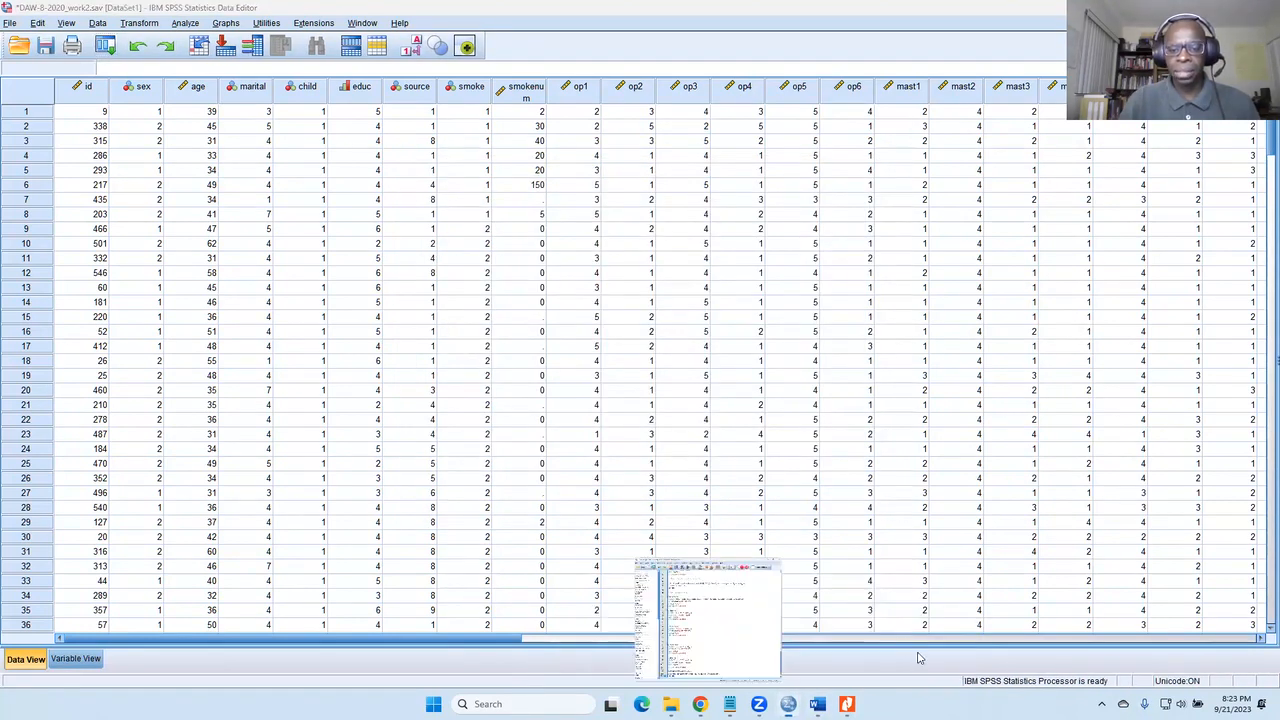
pyautogui.click(914, 655)
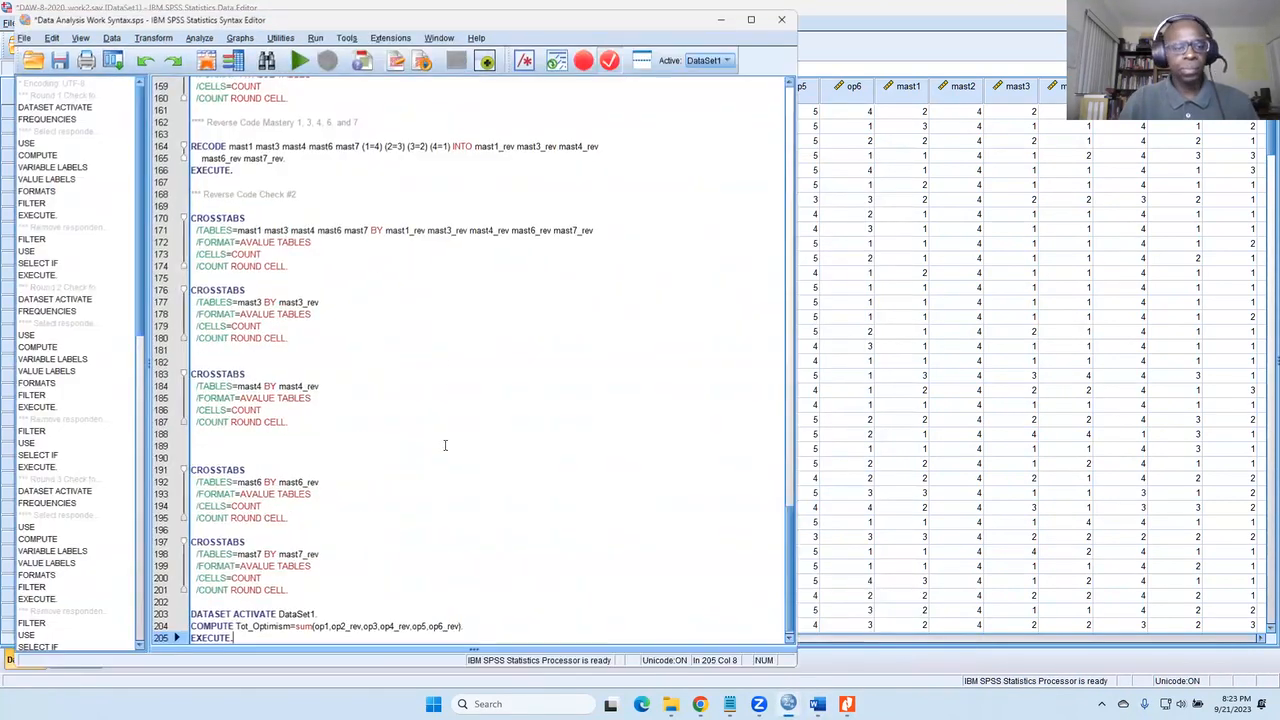
pyautogui.click(755, 19)
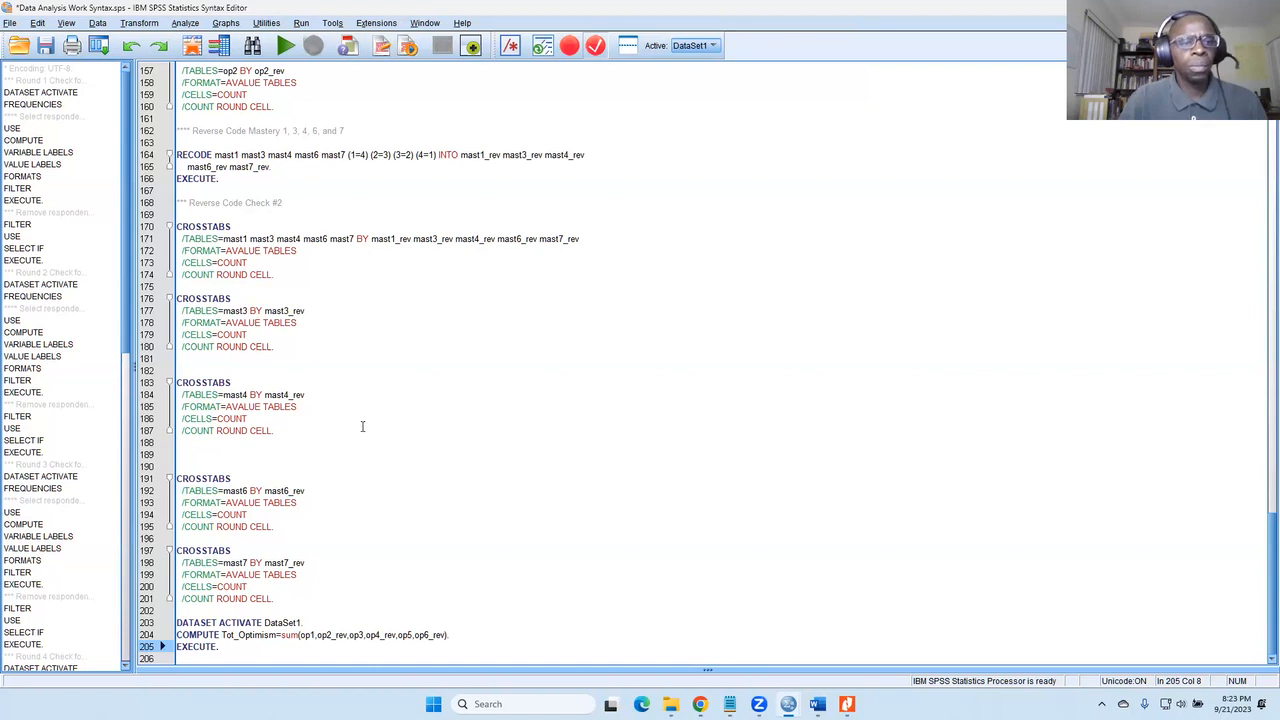
# Insert the comment line "***Compute Total Scores for Optimism" above the pasted DATASET ACTIVATE command, set off by blank lines.
pyautogui.moveTo(298, 203); pyautogui.dragTo(200, 204)
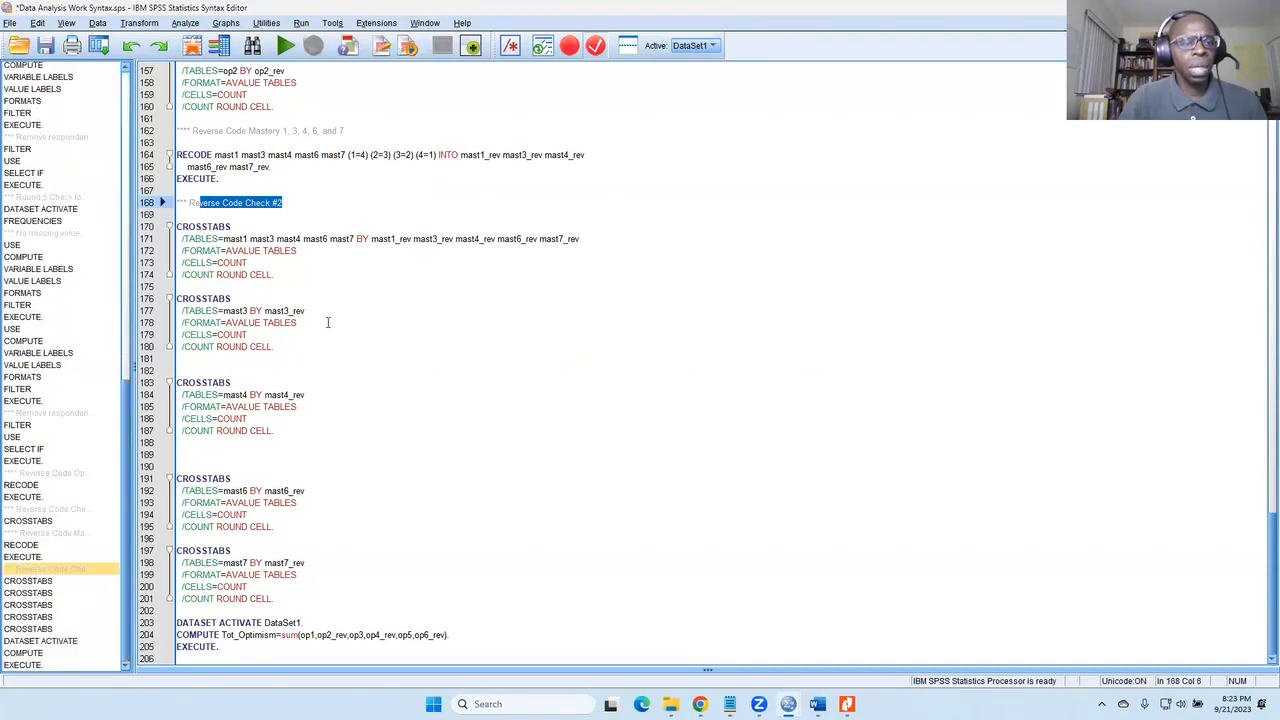
pyautogui.click(315, 607)
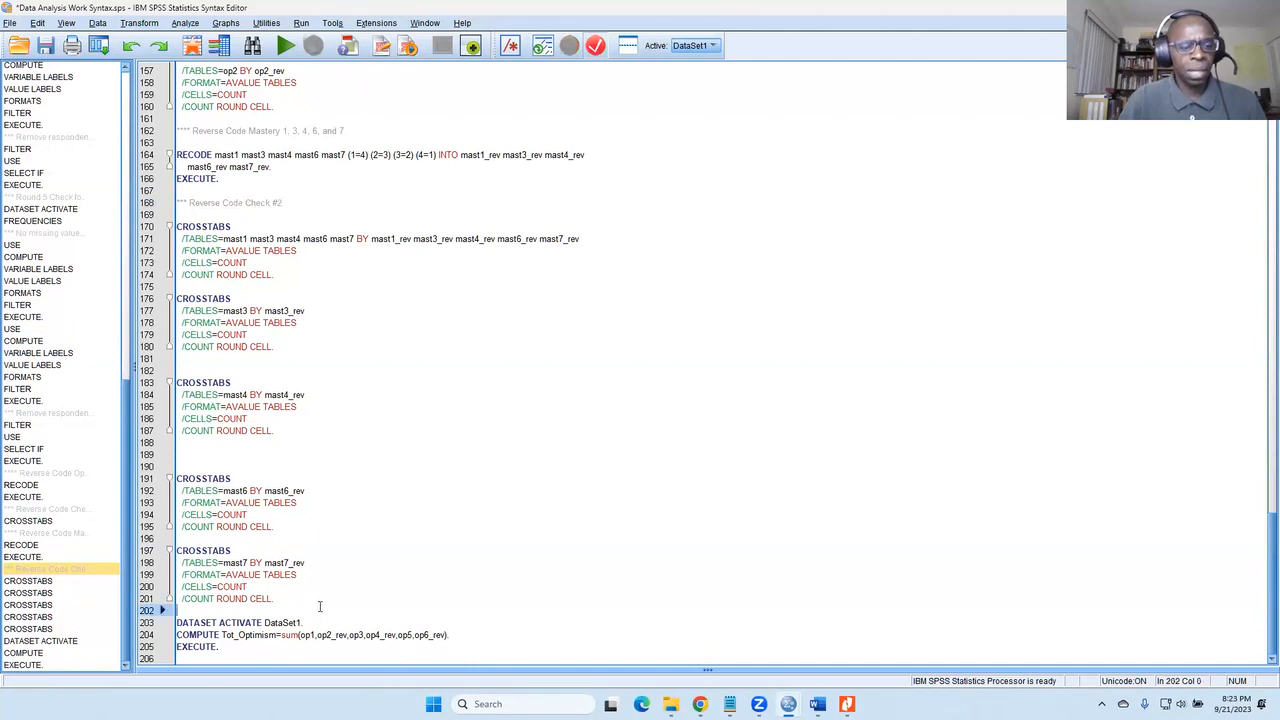
pyautogui.press('Return')
pyautogui.press('Return')
pyautogui.press('Up')
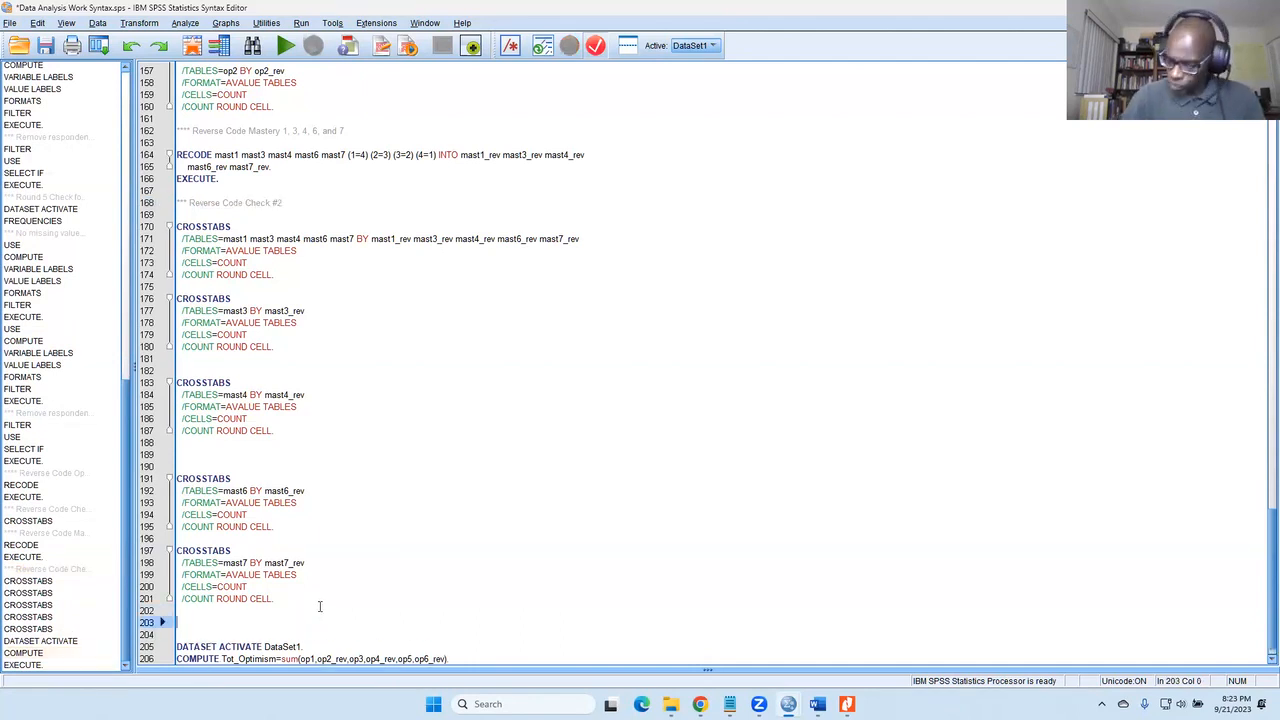
pyautogui.write('***')
pyautogui.scroll(-1, 467, 550)
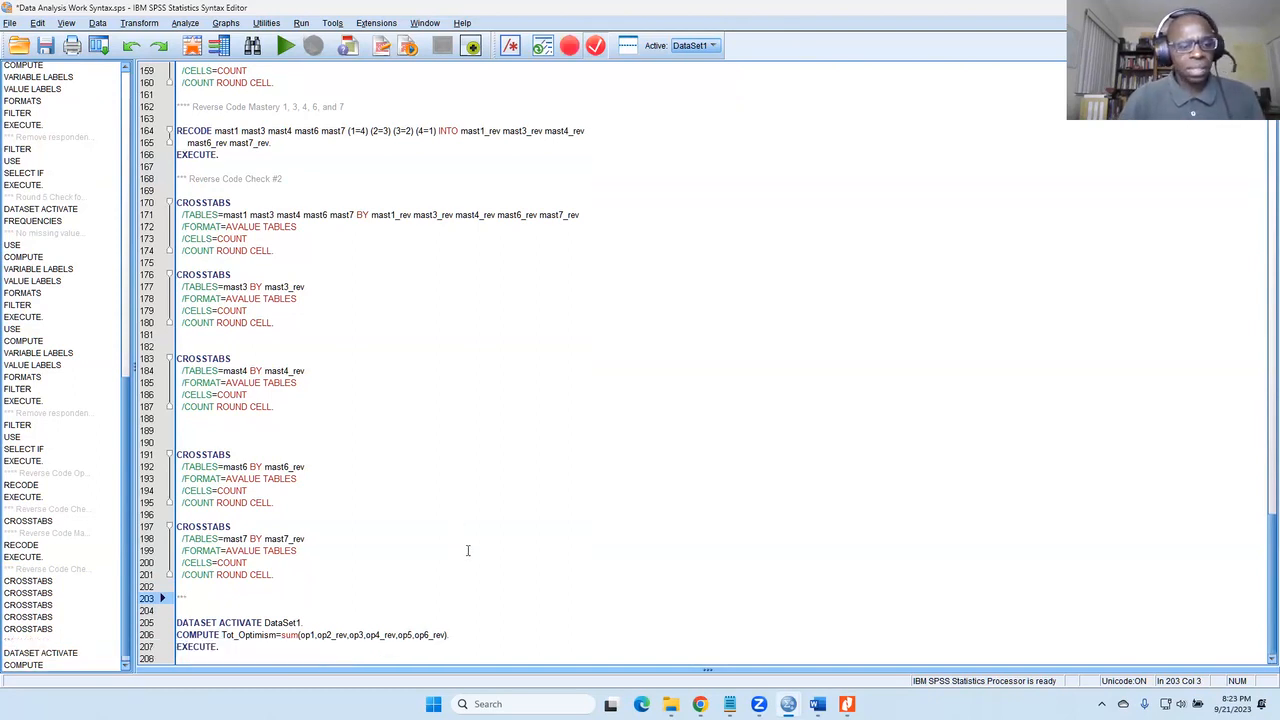
pyautogui.write('Comp')
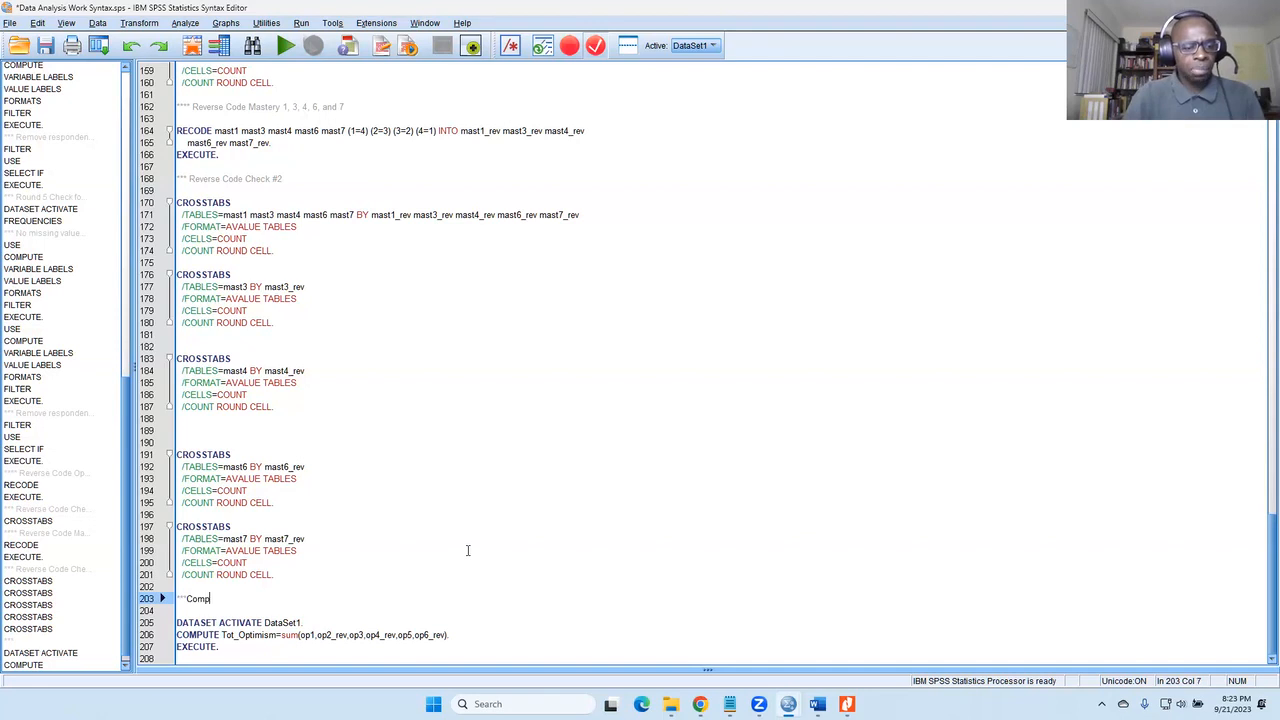
pyautogui.write('ute Total ')
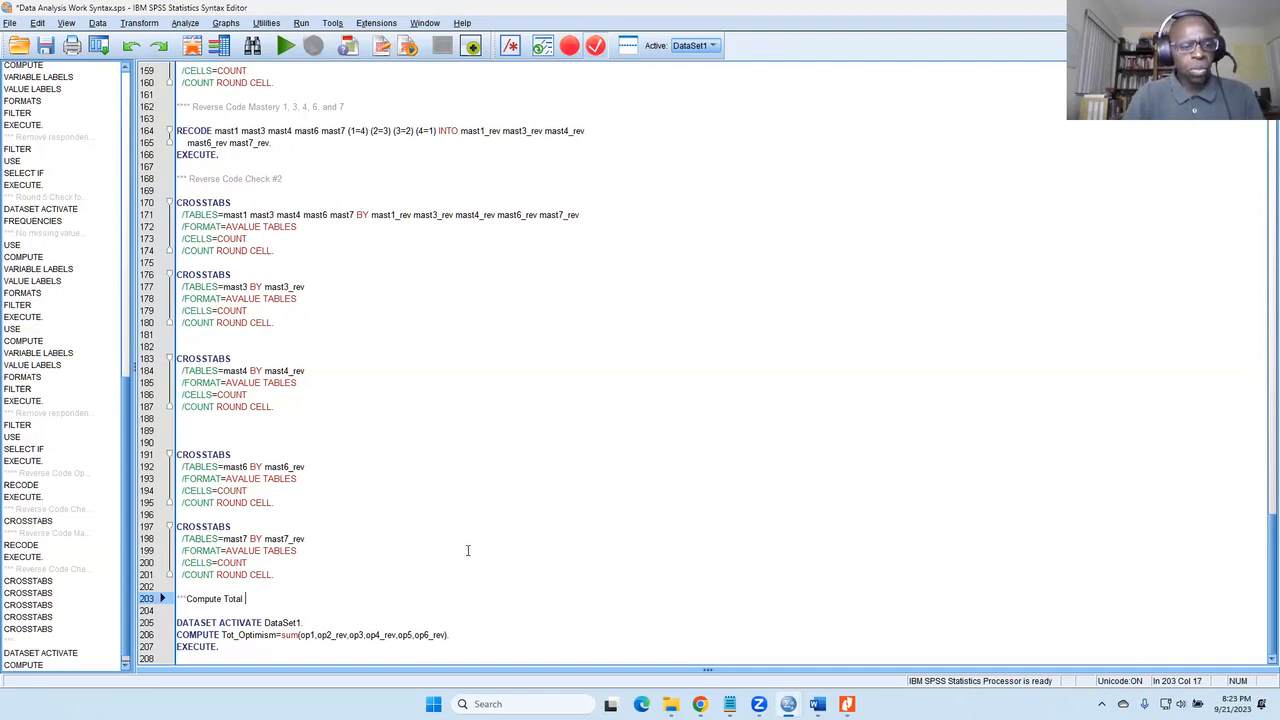
pyautogui.write('Scores for ')
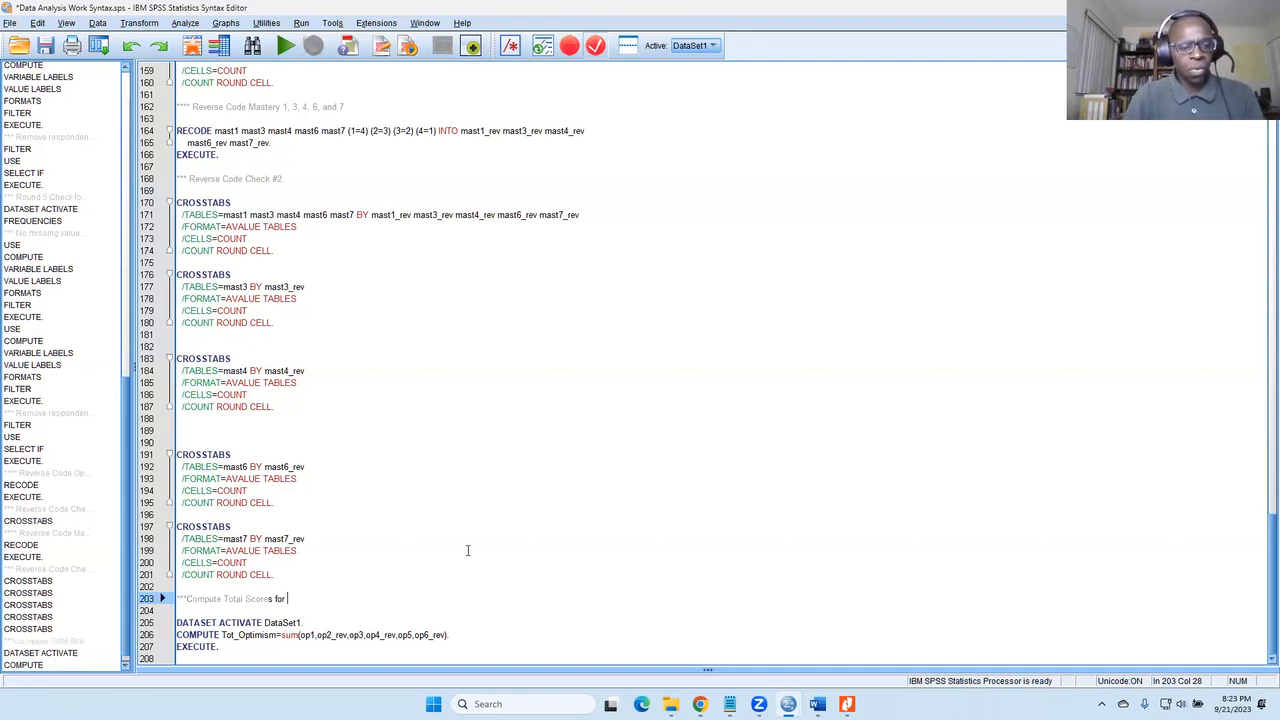
pyautogui.write('Optimism')
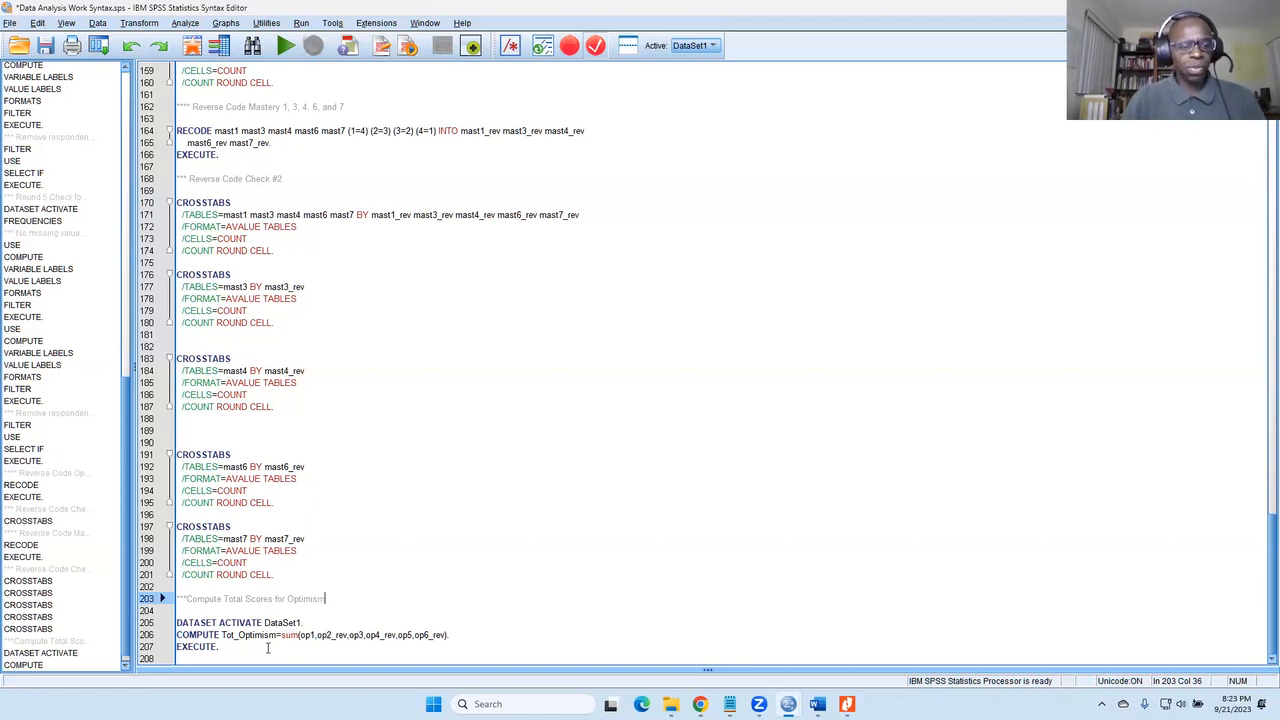
# Run only the DATASET ACTIVATE, COMPUTE Tot_Optimism and EXECUTE lines, and return from the output to the syntax.
pyautogui.moveTo(245, 648); pyautogui.dragTo(174, 622)
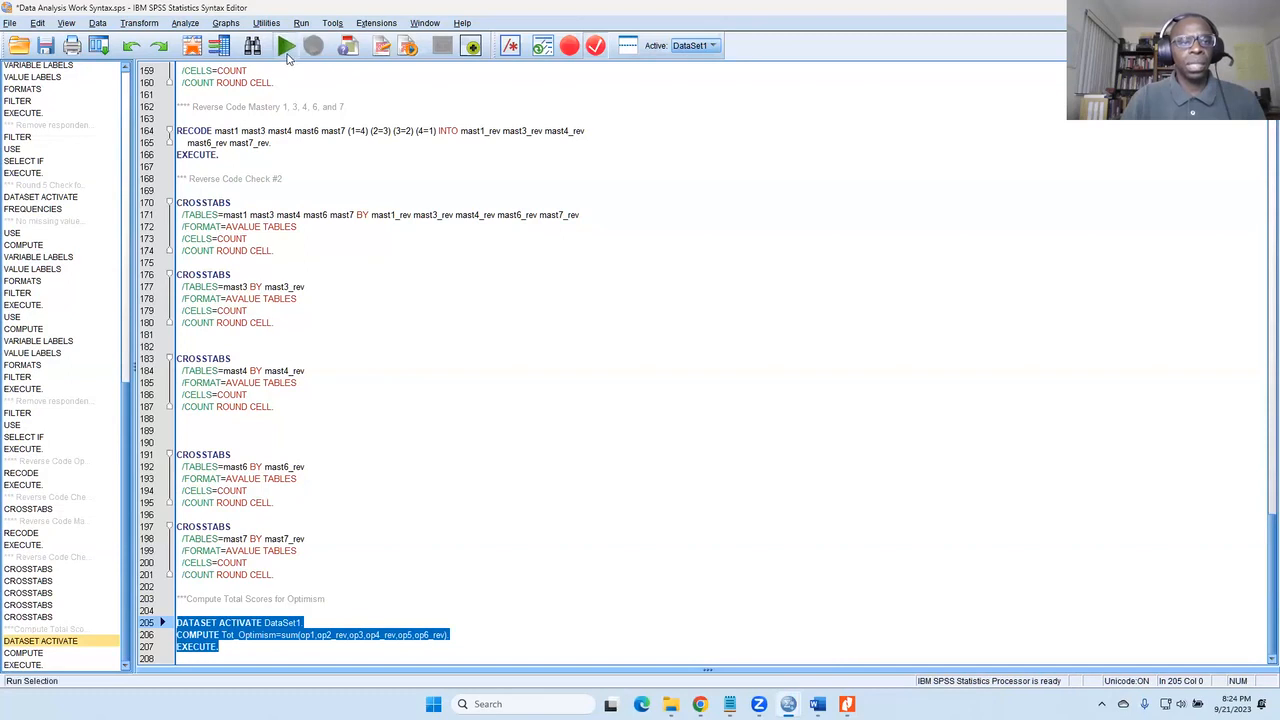
pyautogui.click(286, 52)
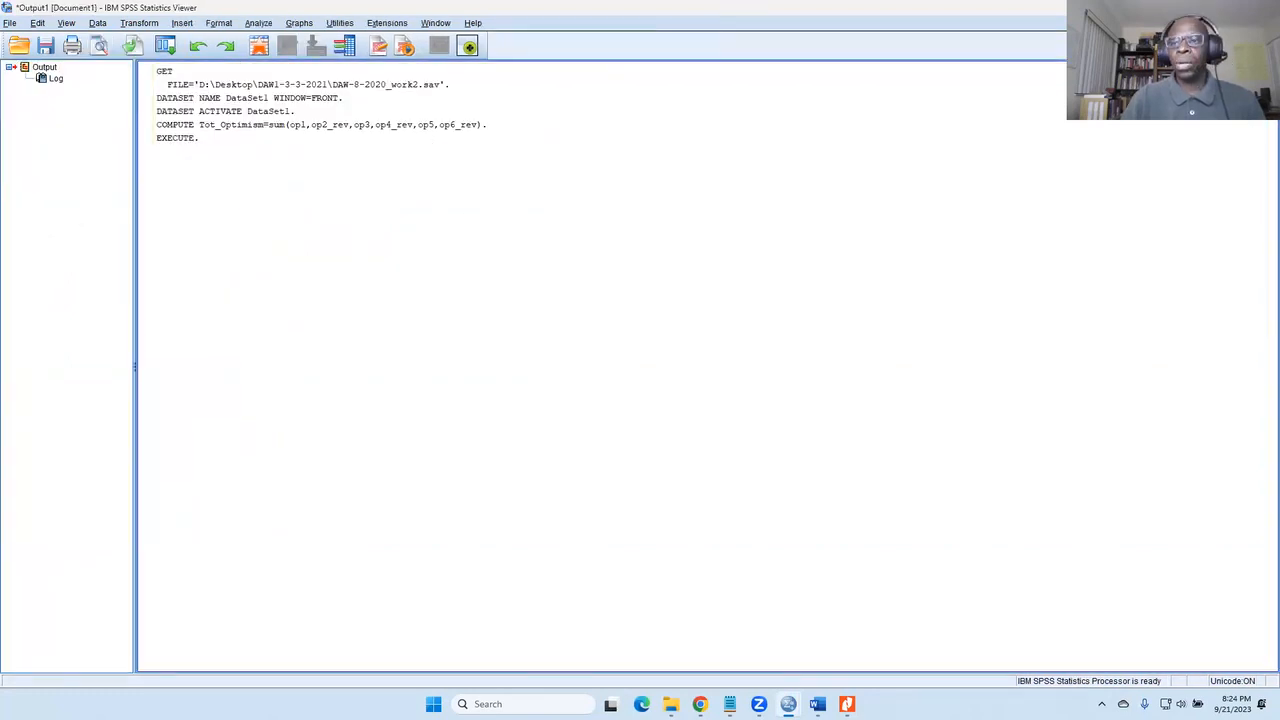
pyautogui.click(1203, 7)
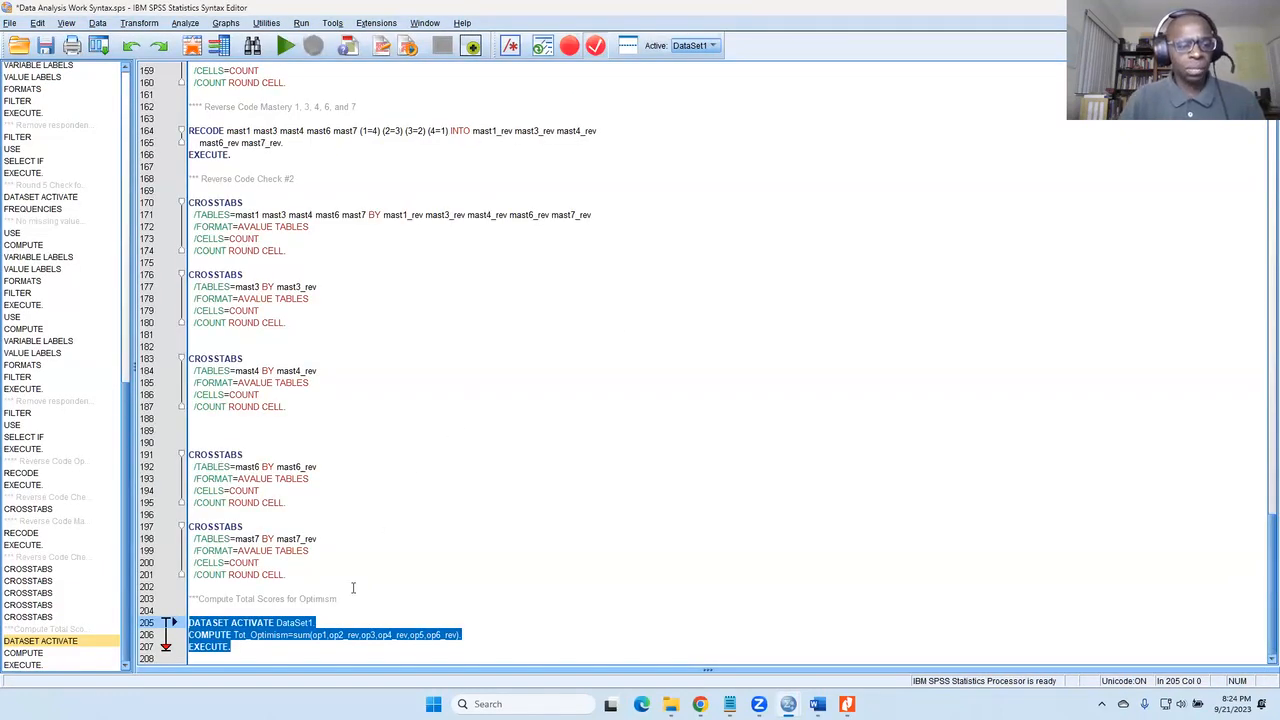
# Copy the "Compute Total Scores for Optimism" comment line and add two blank lines at the end of the syntax.
pyautogui.moveTo(338, 599); pyautogui.dragTo(186, 600)
pyautogui.hotkey('ctrl', 'c')
pyautogui.rightClick(204, 606)
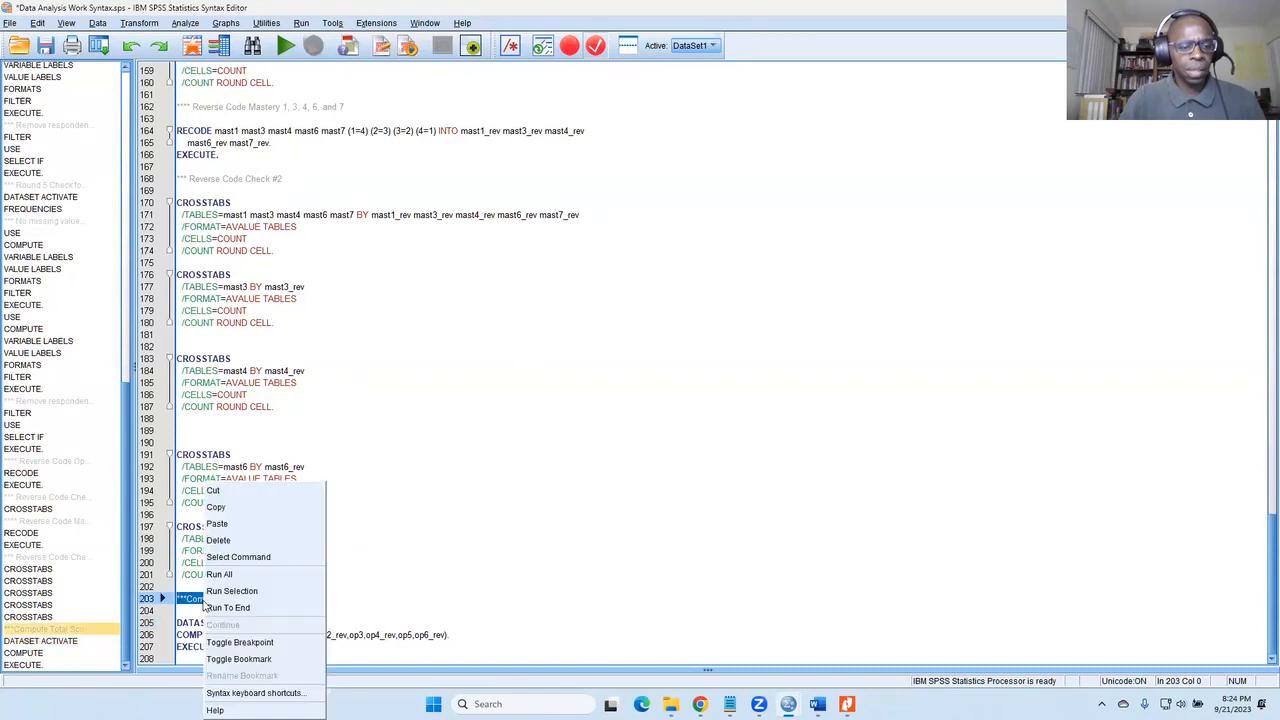
pyautogui.click(248, 507)
pyautogui.click(405, 658)
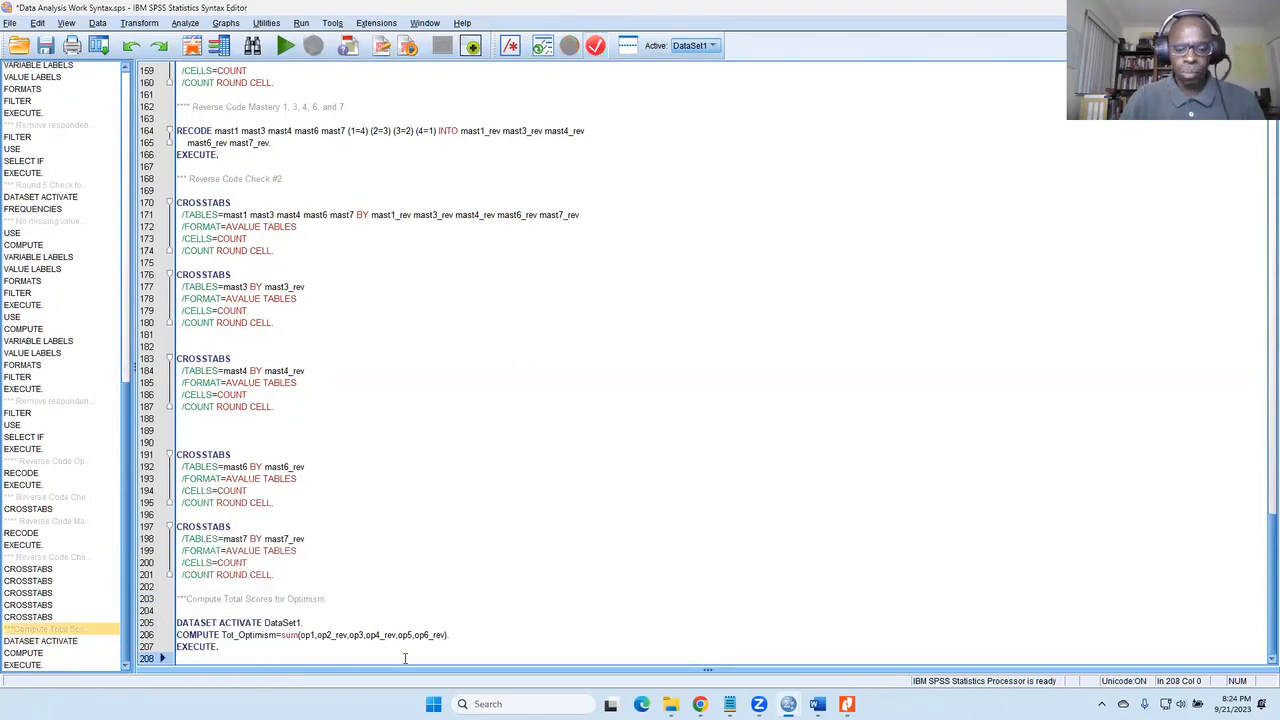
pyautogui.press('Return')
pyautogui.press('Return')
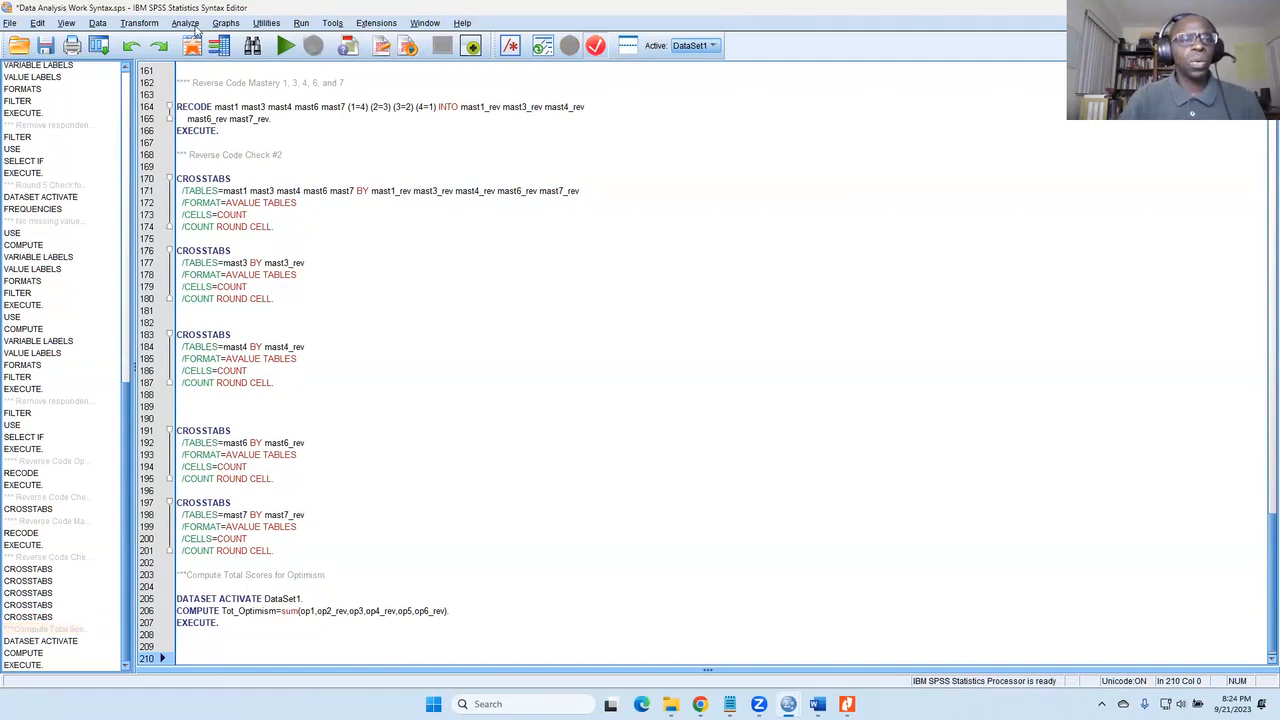
# Set up a Frequencies analysis for Tot_Optimism and paste its command into the syntax file.
pyautogui.click(194, 25)
pyautogui.moveTo(210, 60)
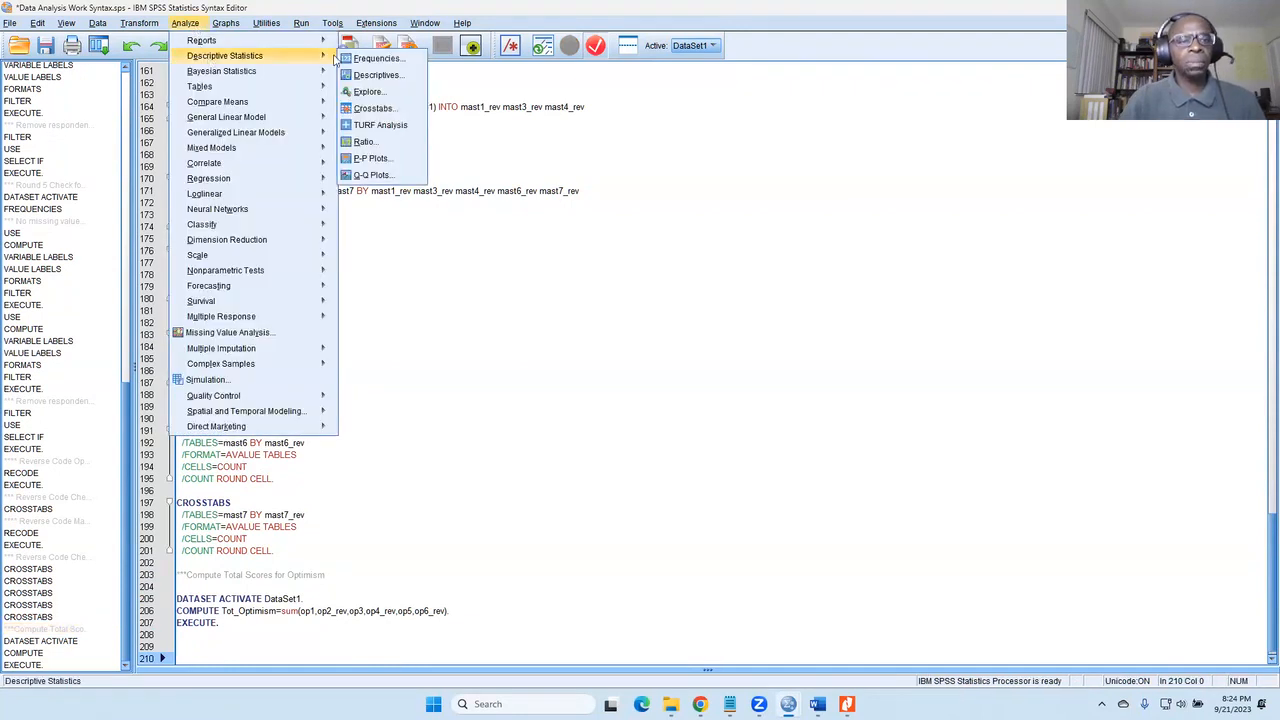
pyautogui.click(367, 63)
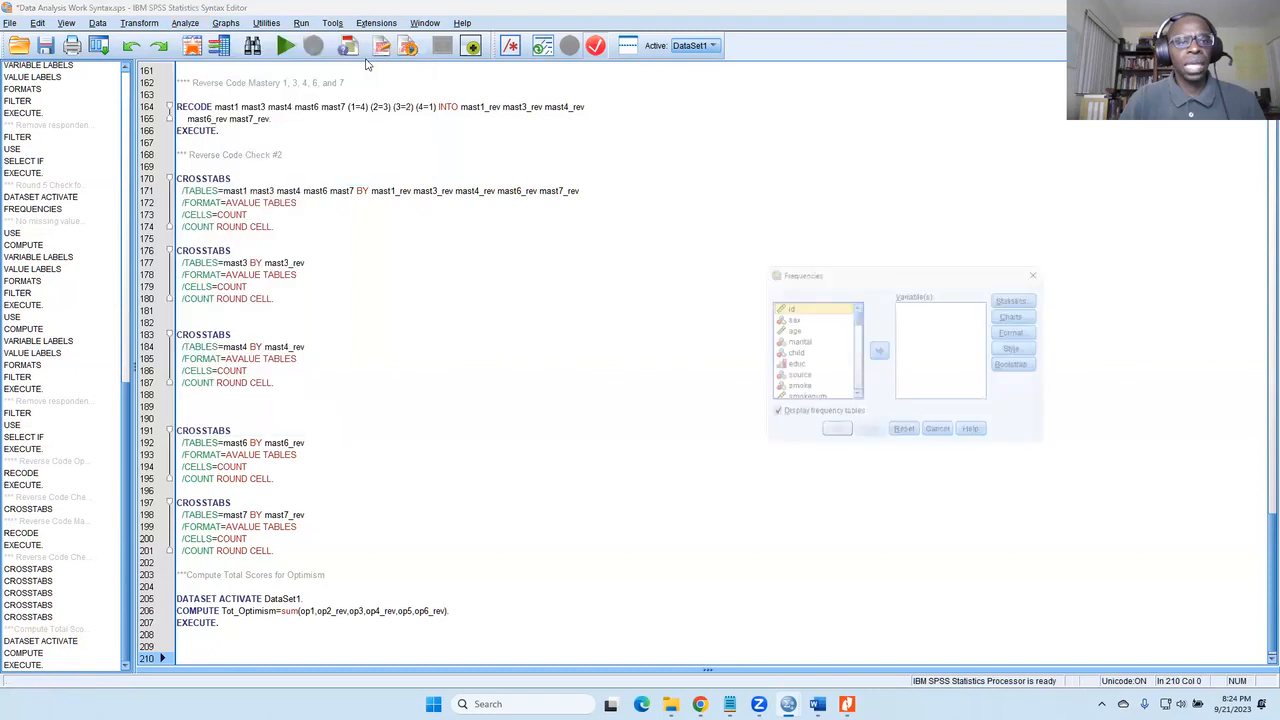
pyautogui.scroll(-5, 840, 320)
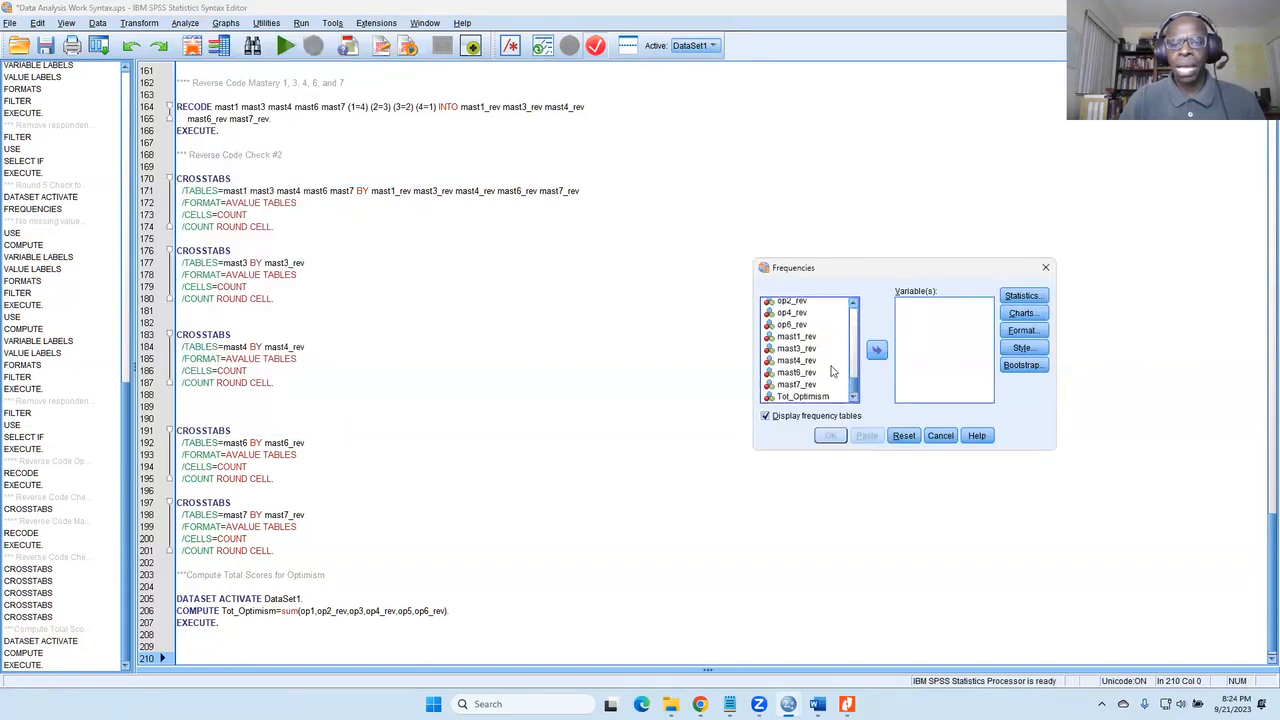
pyautogui.click(824, 397)
pyautogui.click(877, 350)
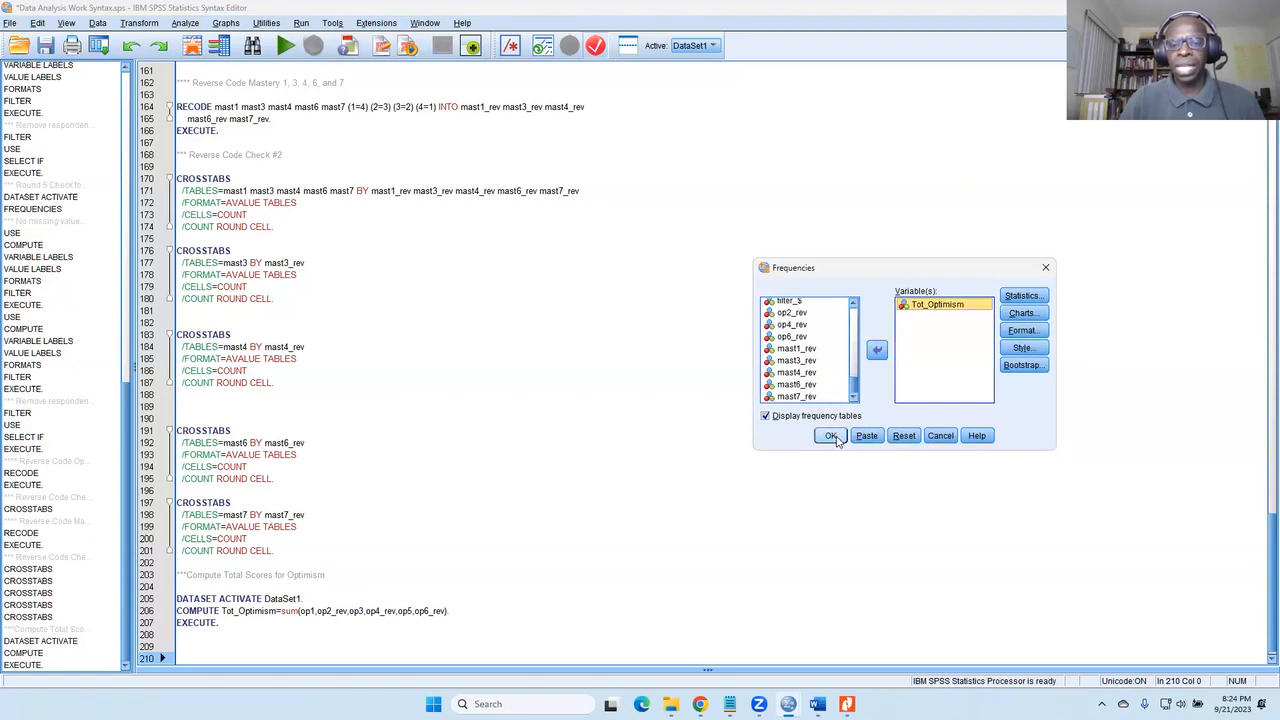
pyautogui.click(866, 436)
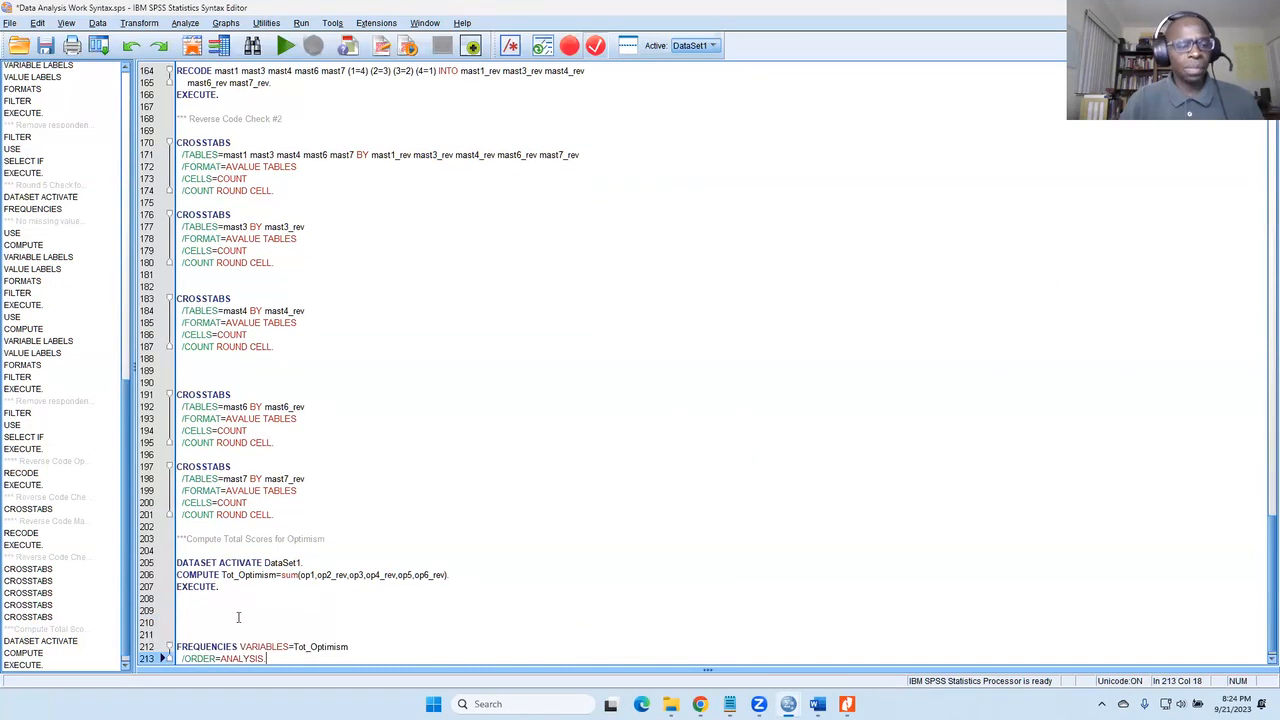
# Add the comment "***Check Compute Total Scores for Optimism" above the FREQUENCIES command and remove the extra blank line between them.
pyautogui.click(214, 612)
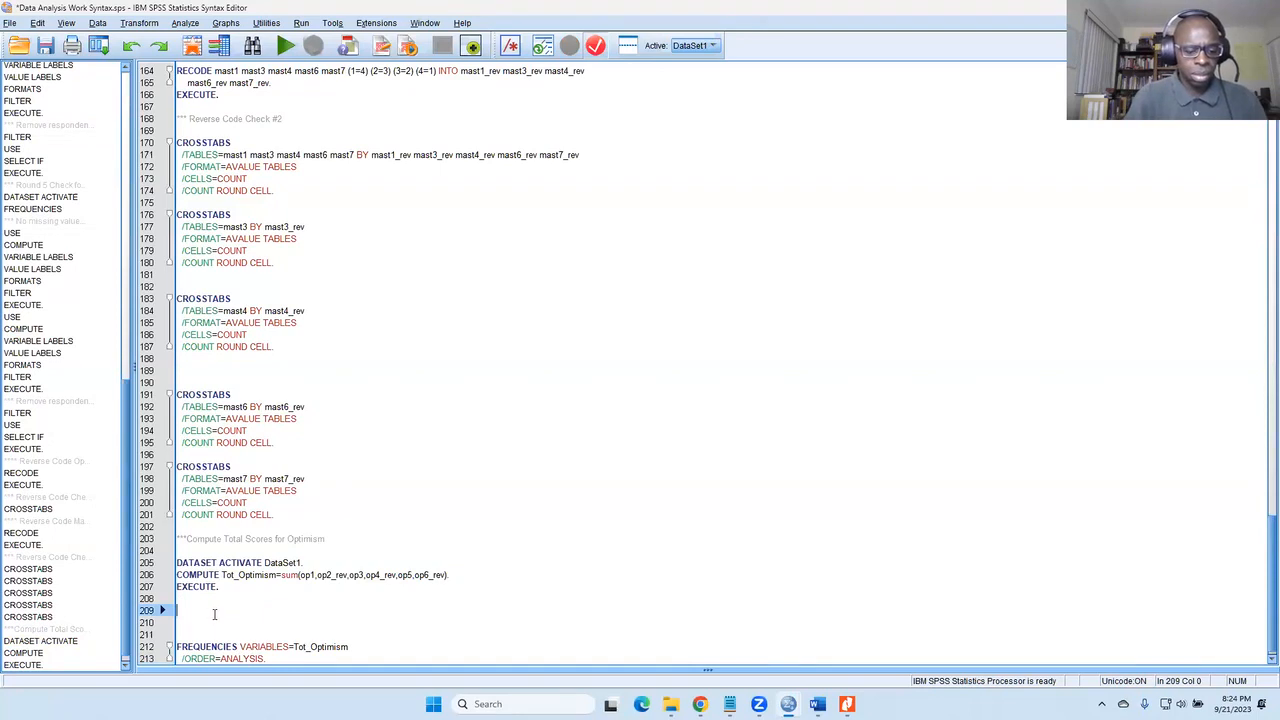
pyautogui.hotkey('ctrl', 'v')
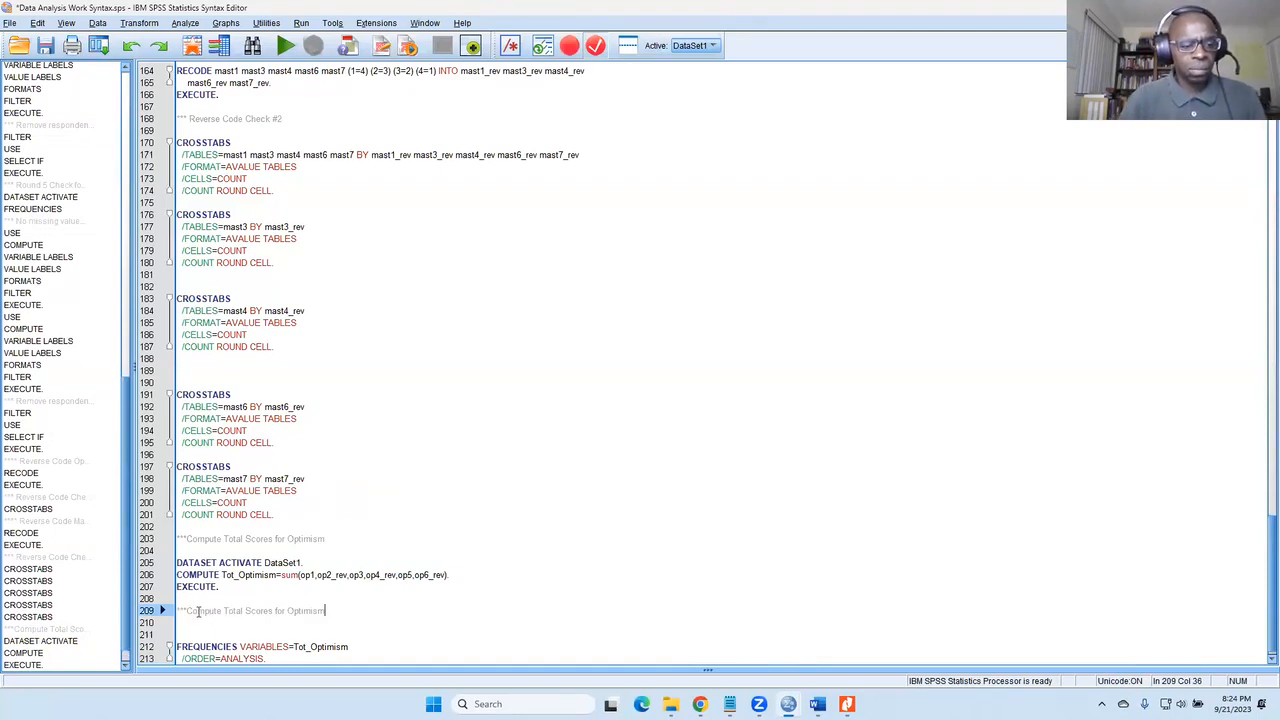
pyautogui.click(189, 611)
pyautogui.write('Check')
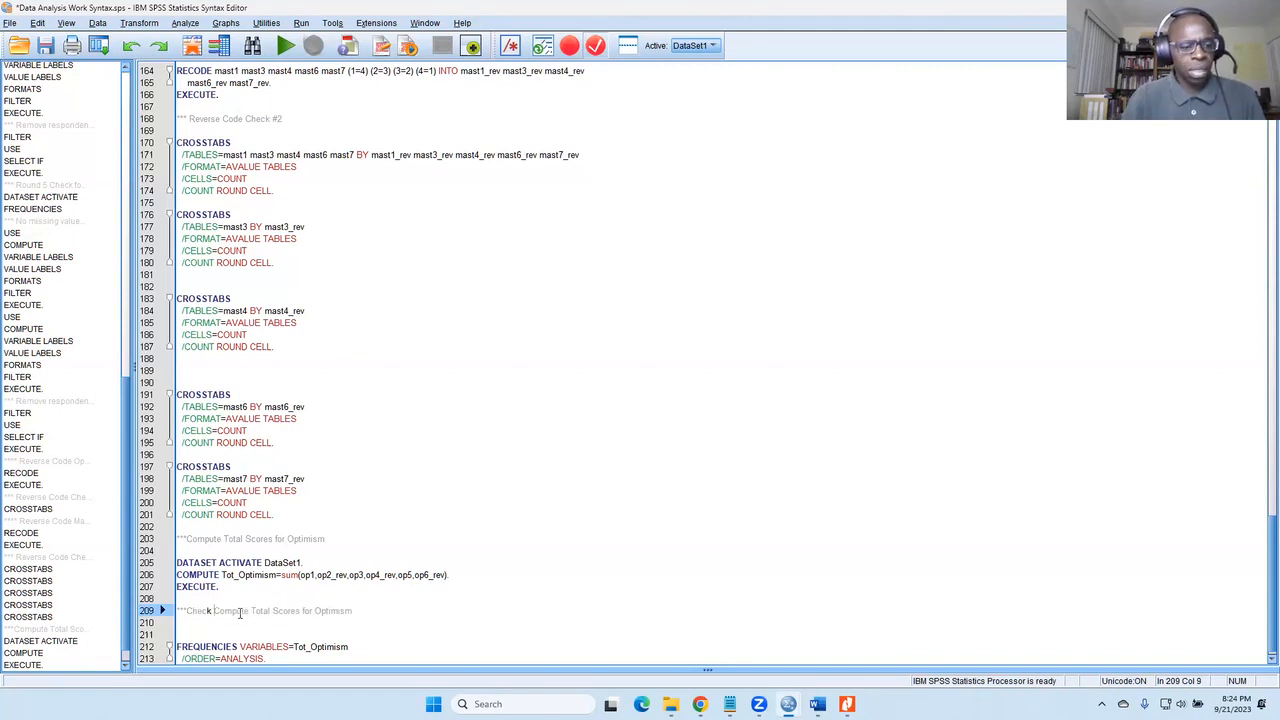
pyautogui.click(325, 628)
pyautogui.press('Delete')
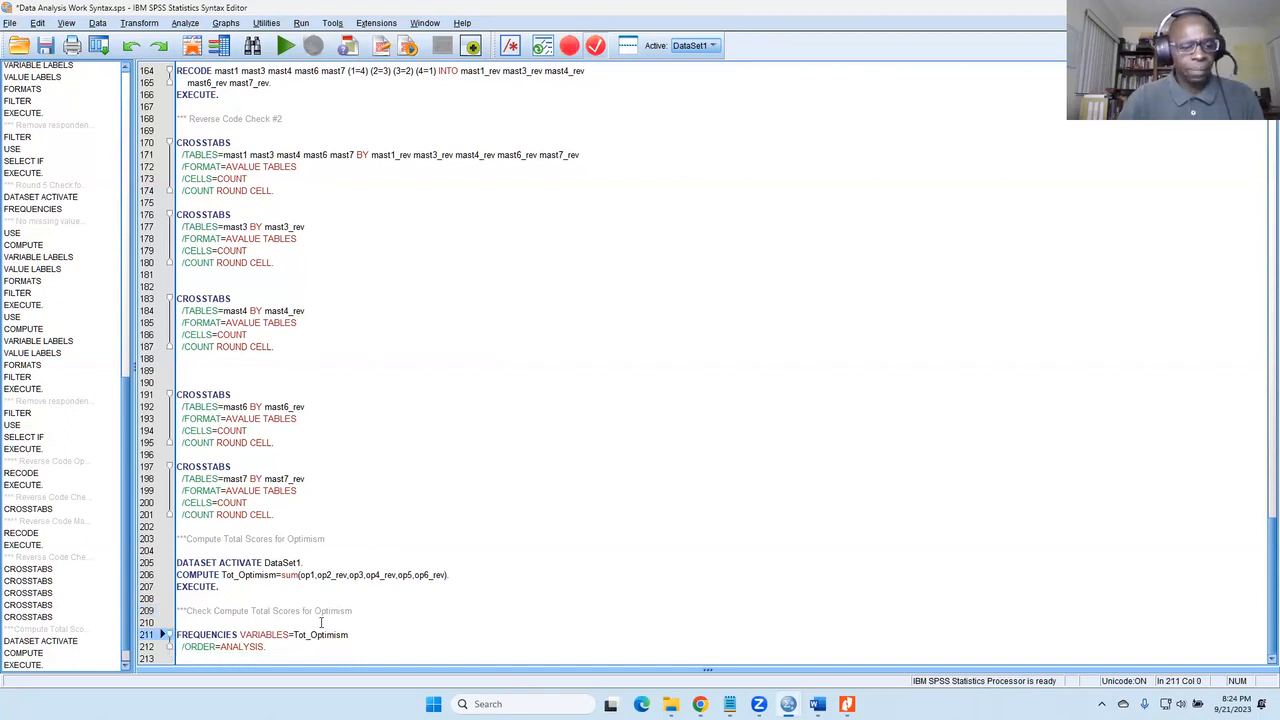
# Run only the FREQUENCIES lines for Tot_Optimism and view the frequency table in a maximized output window.
pyautogui.moveTo(266, 647); pyautogui.dragTo(174, 634)
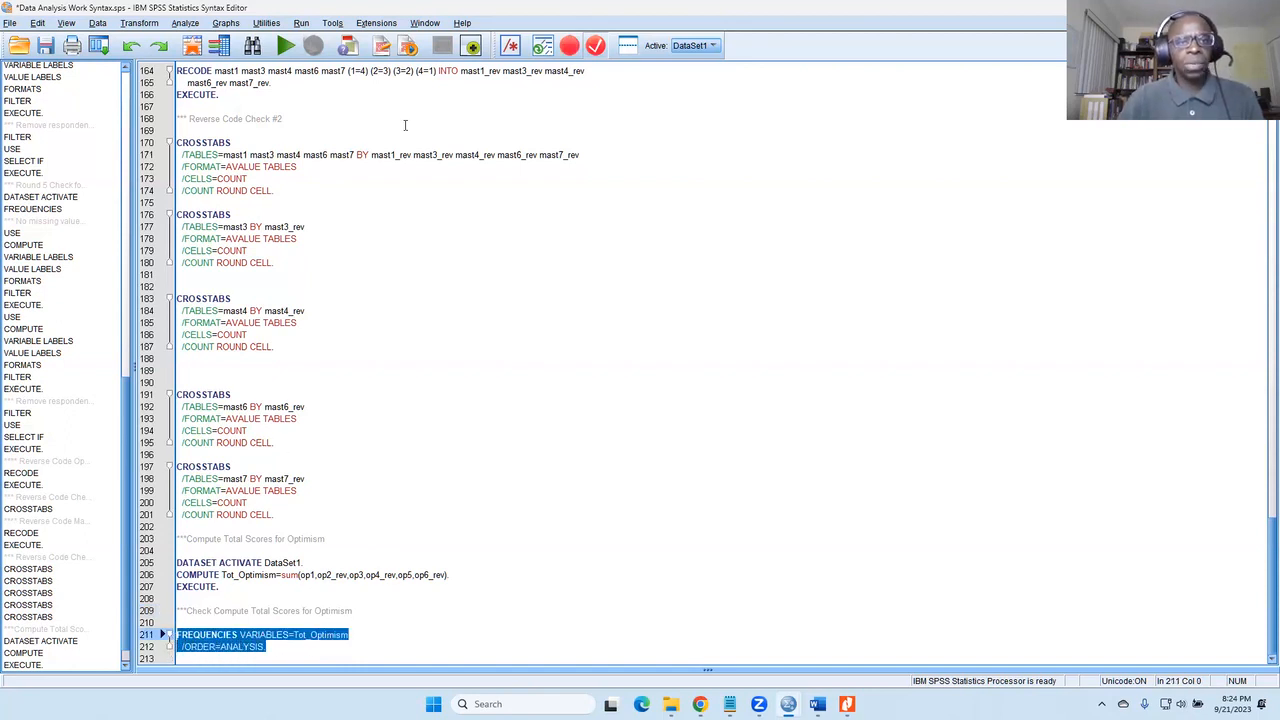
pyautogui.click(285, 45)
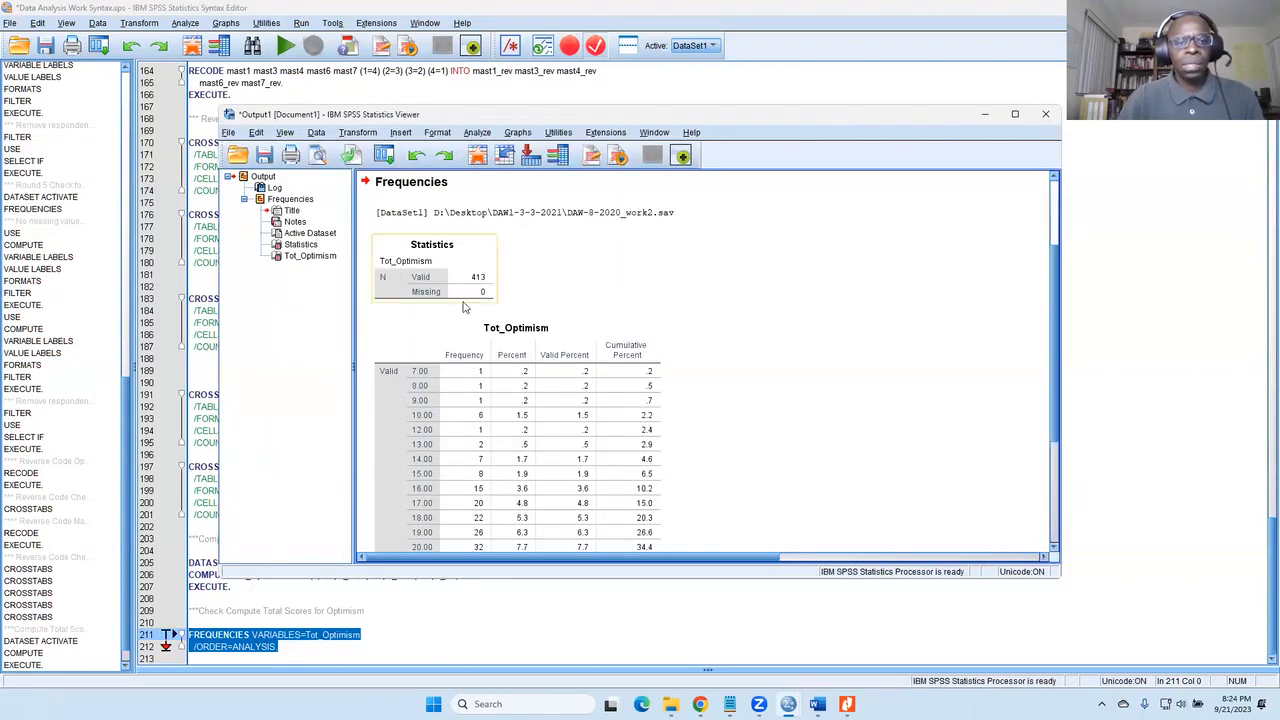
pyautogui.scroll(-3, 766, 381)
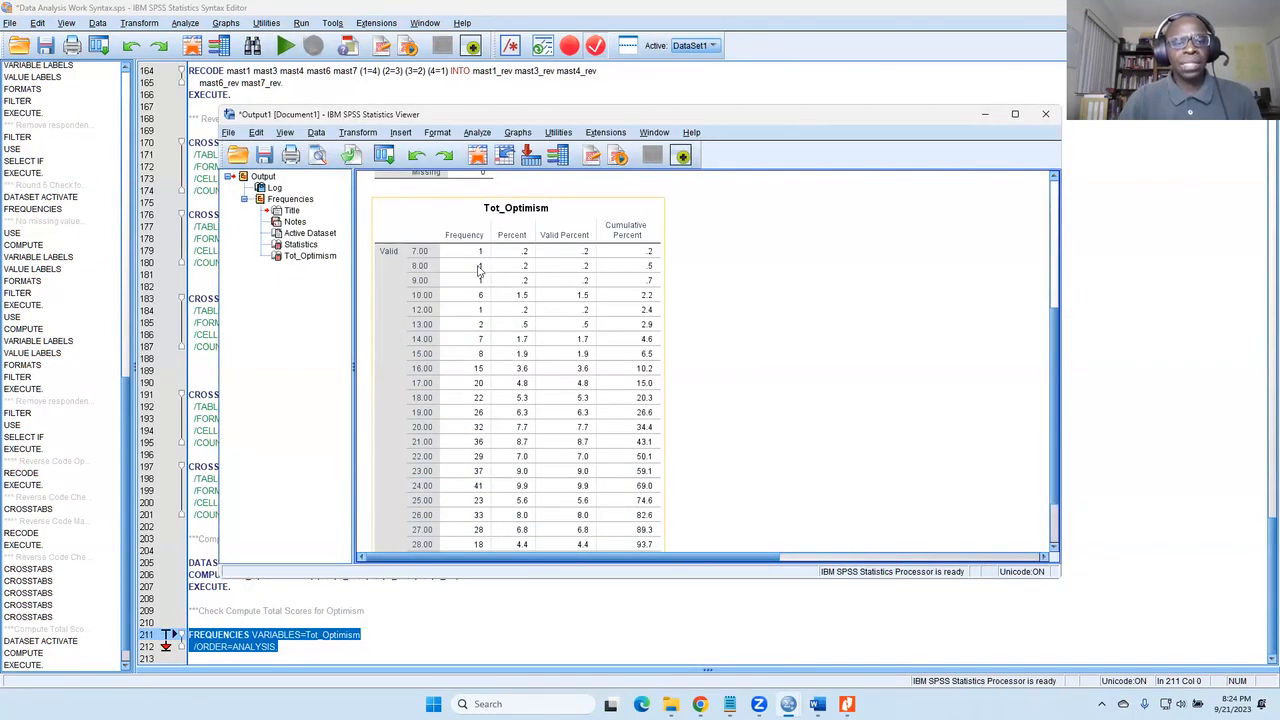
pyautogui.click(1014, 115)
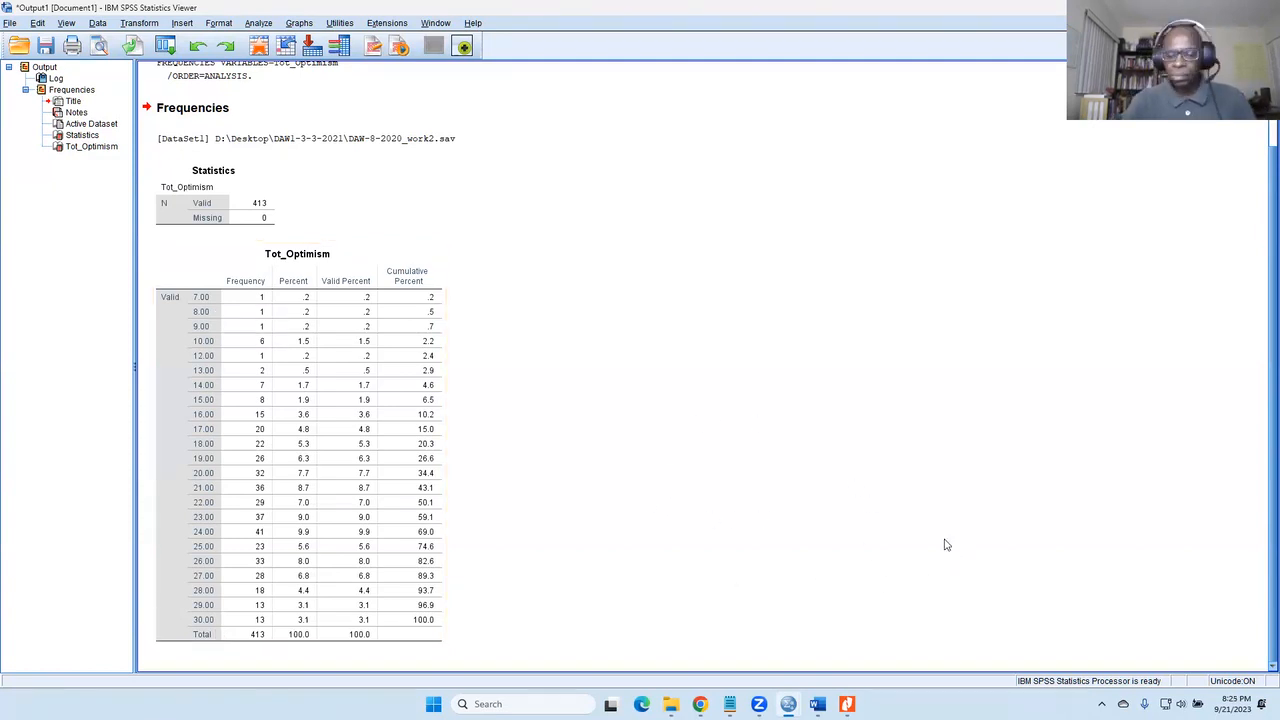
# Bring up the codebook PDF's composite score instructions to check the Optimism range, and place the Word workbook beside the codebook.
pyautogui.moveTo(848, 696)
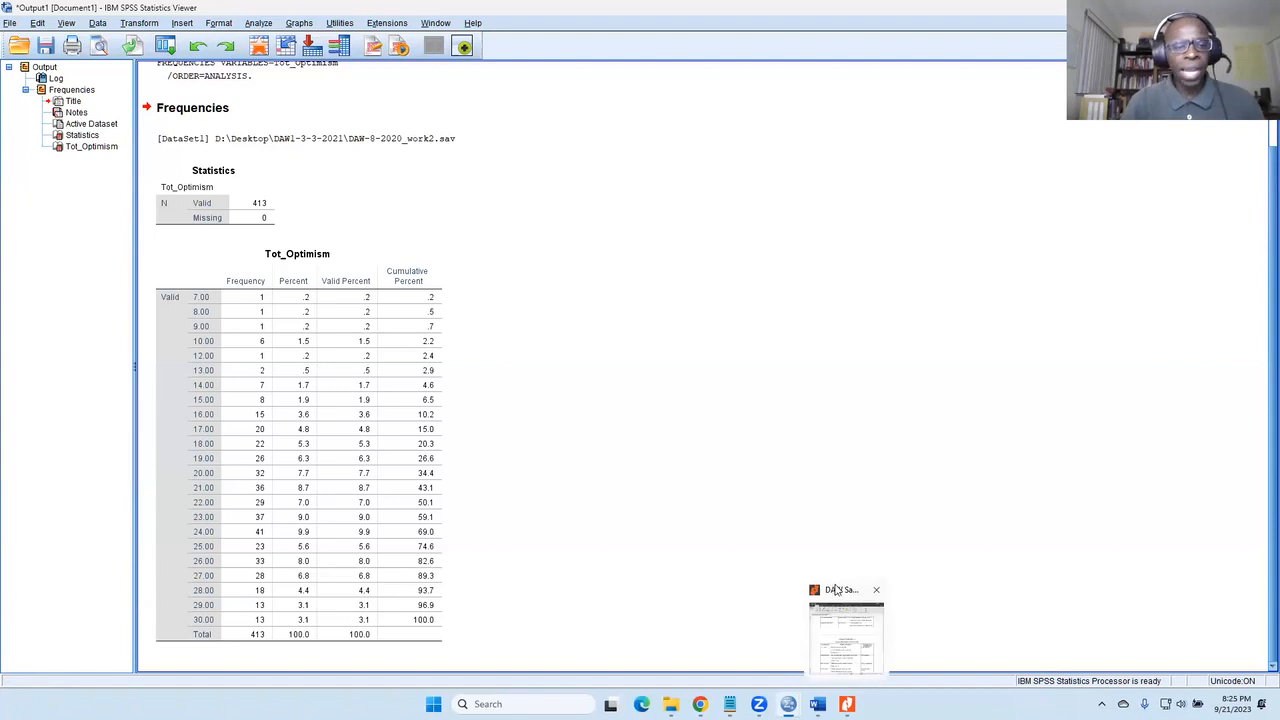
pyautogui.click(868, 655)
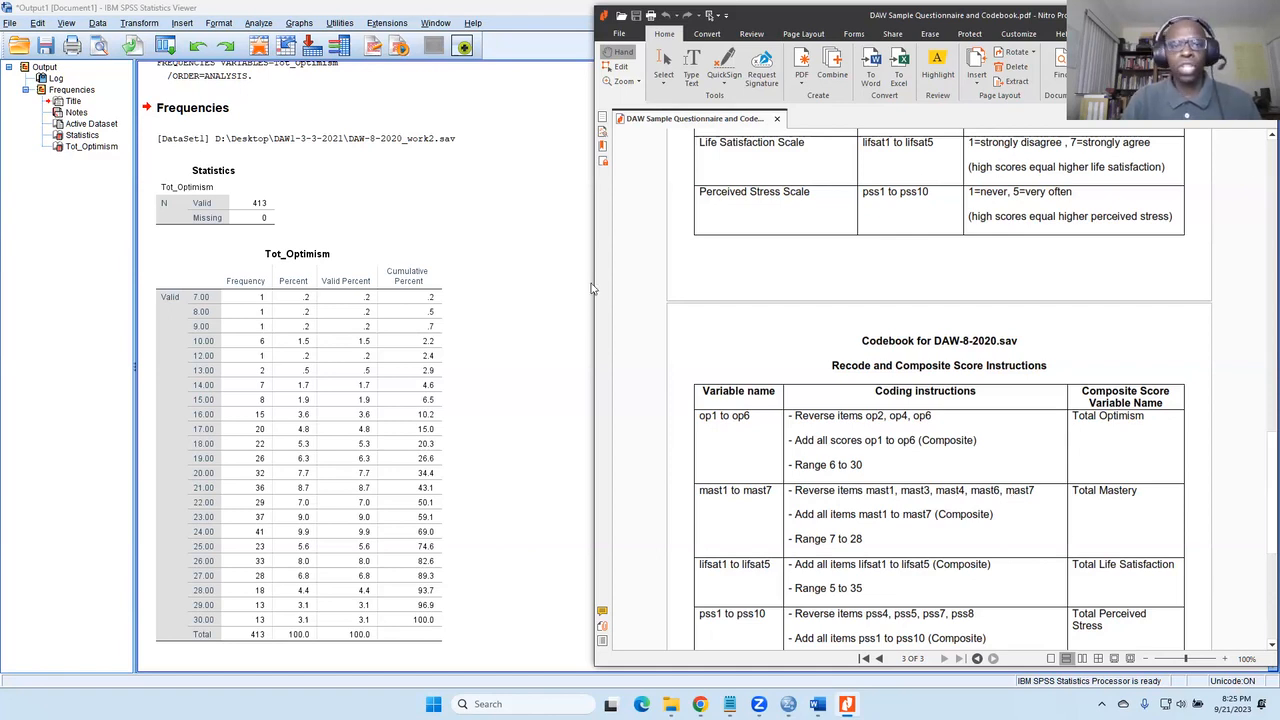
pyautogui.moveTo(818, 704)
pyautogui.click(818, 630)
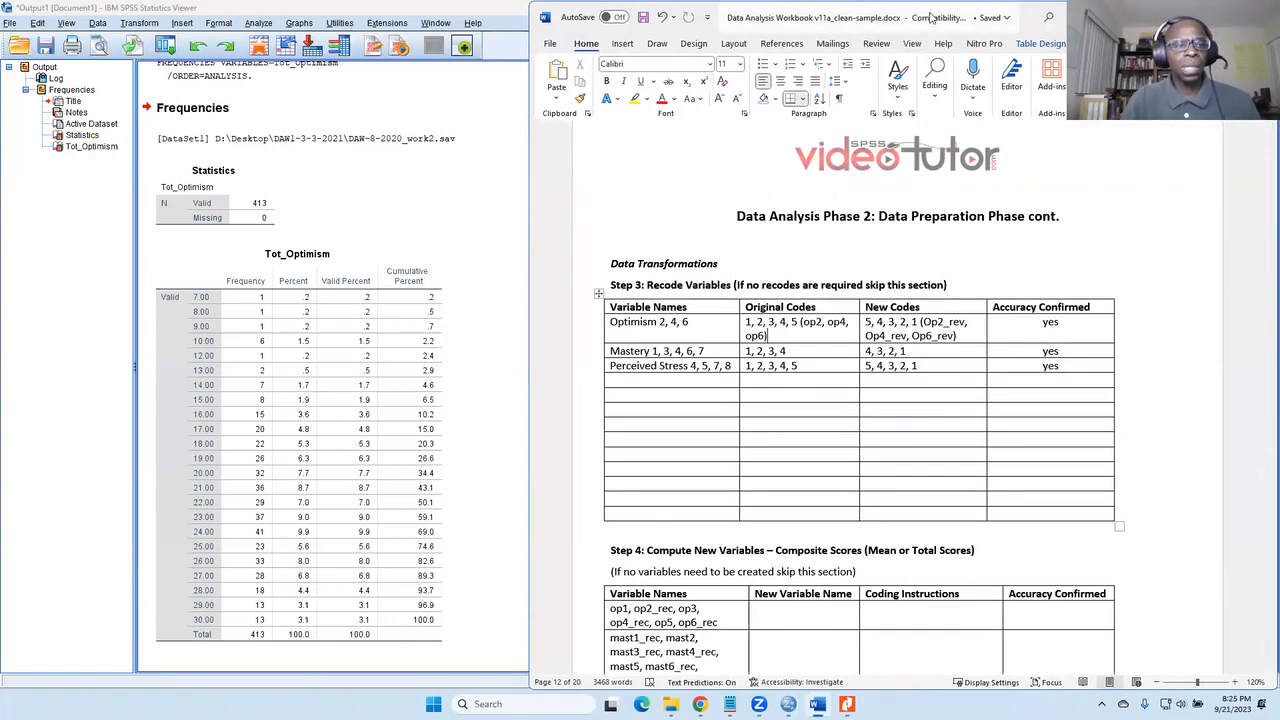
pyautogui.moveTo(931, 17); pyautogui.dragTo(407, 16)
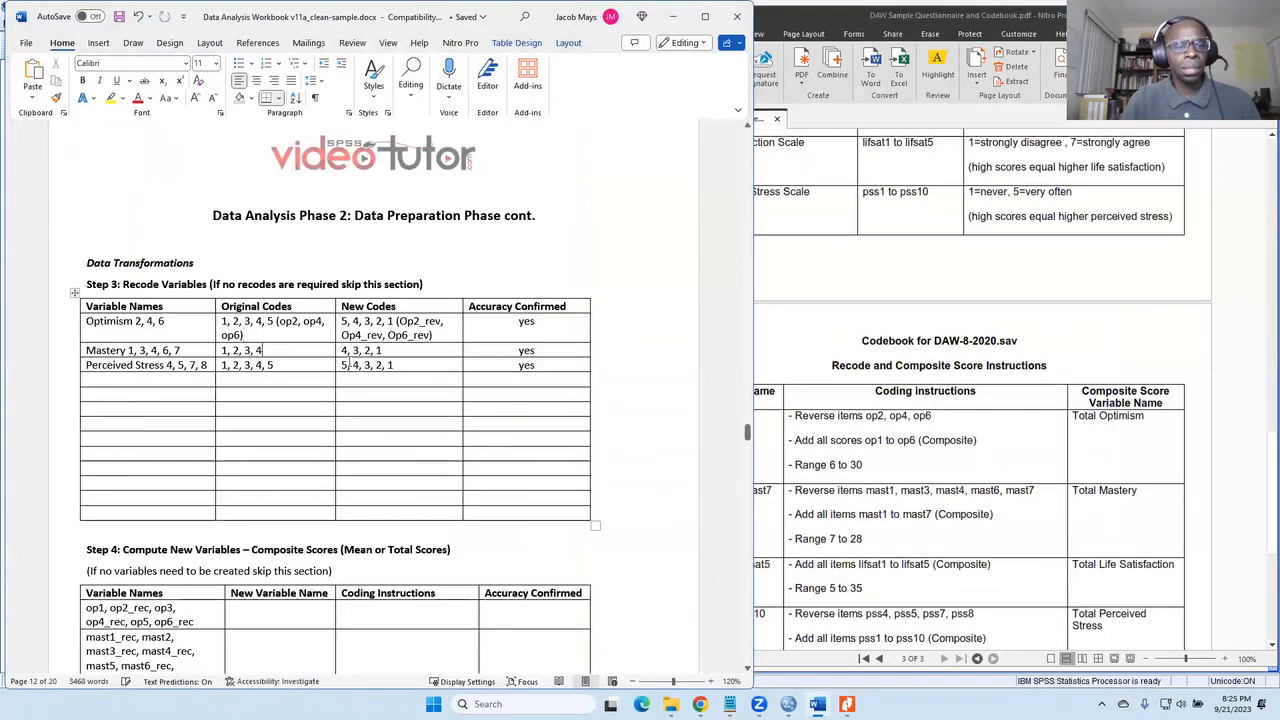
# Append the item names "(mast1, mastt3, mast4, mast6, mast7)" to the Mastery row's Original Codes in the Step 3 recode table.
pyautogui.write('(')
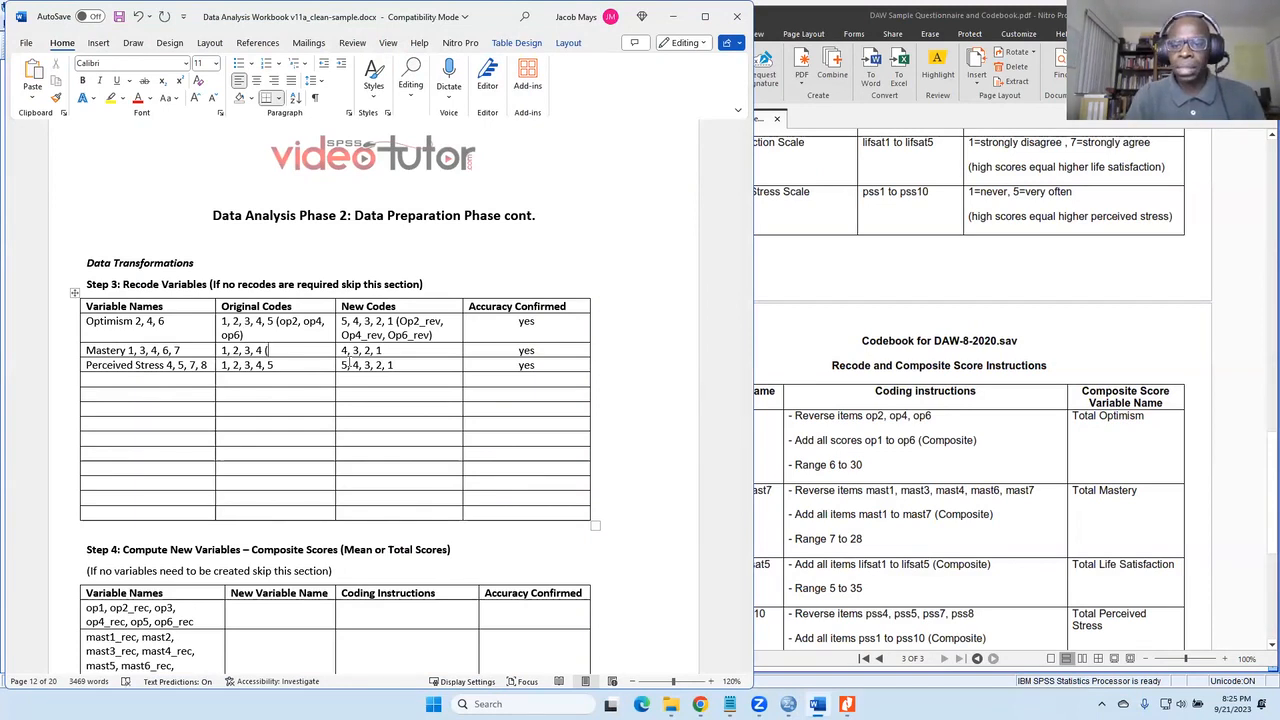
pyautogui.write('mast1, mast')
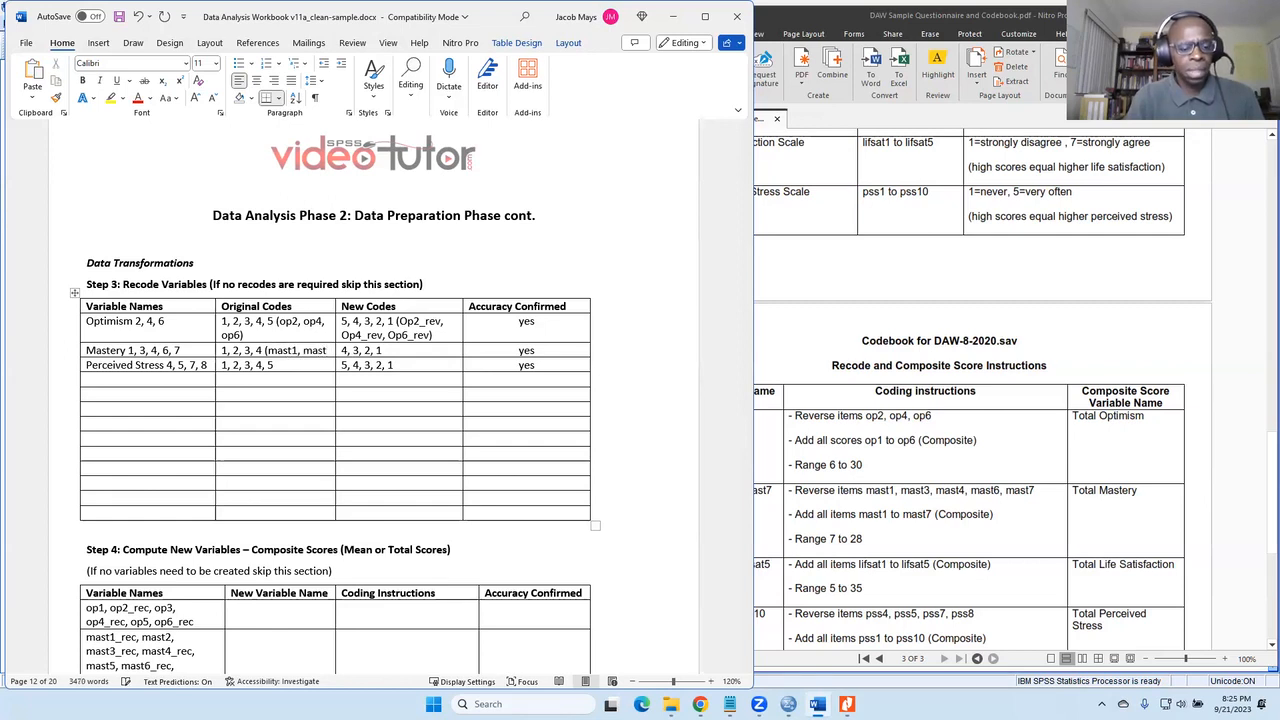
pyautogui.write('t')
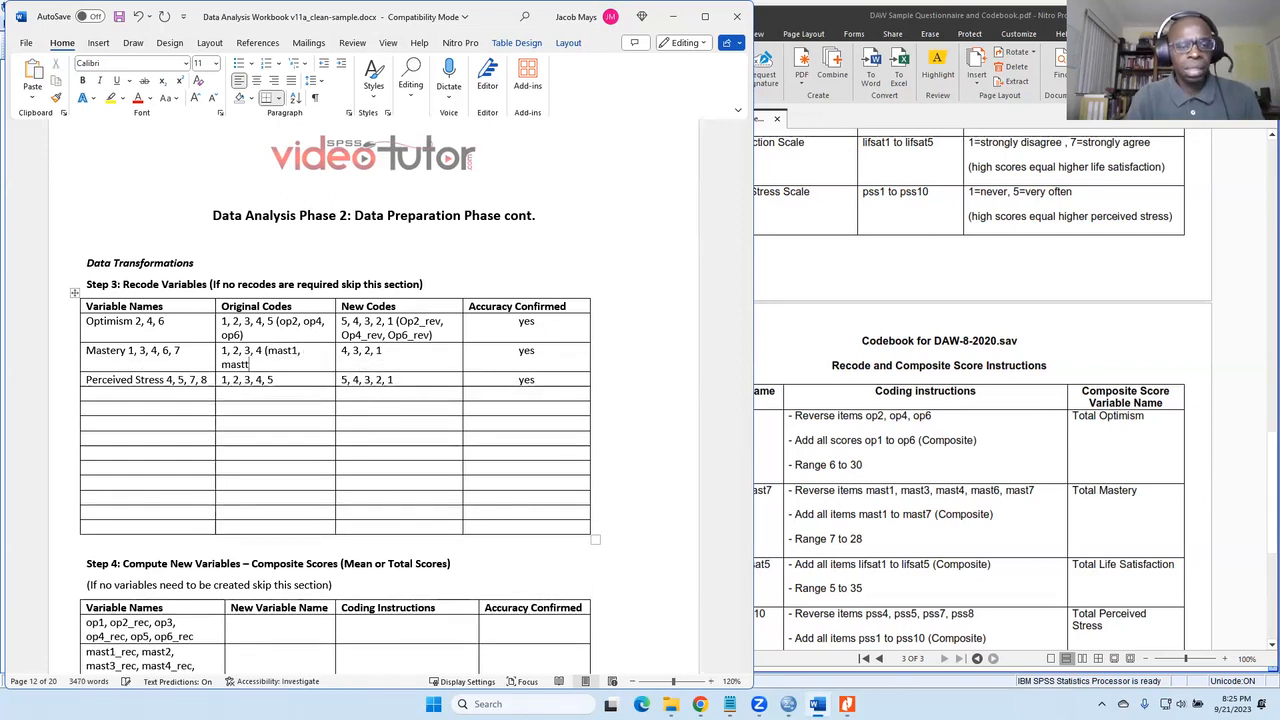
pyautogui.write('2, mast')
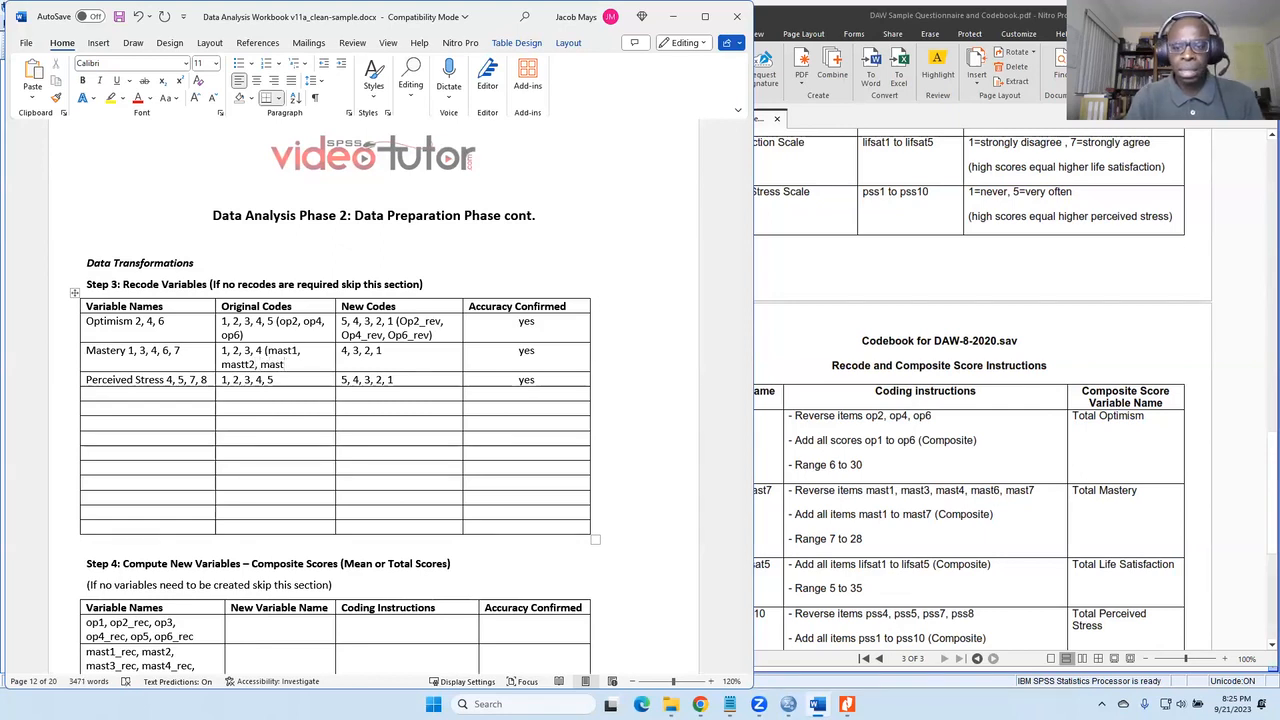
pyautogui.click(255, 364)
pyautogui.press('BackSpace')
pyautogui.write('3')
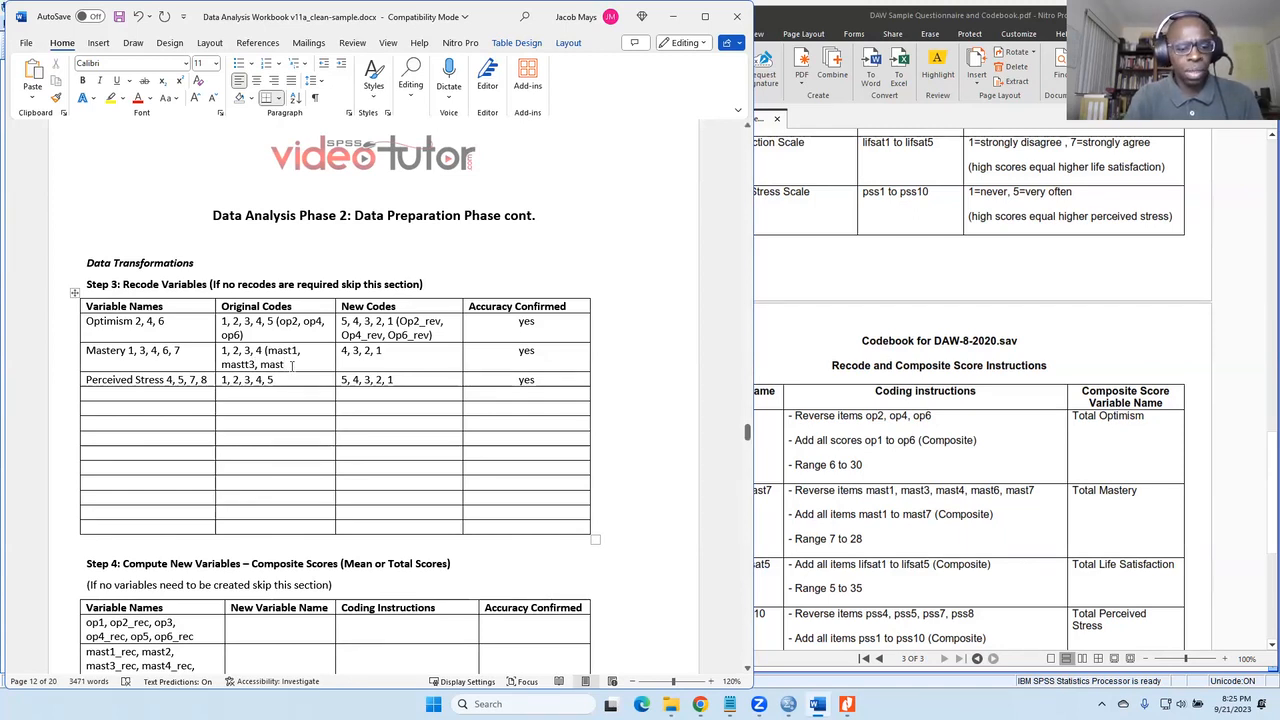
pyautogui.write('4, mast')
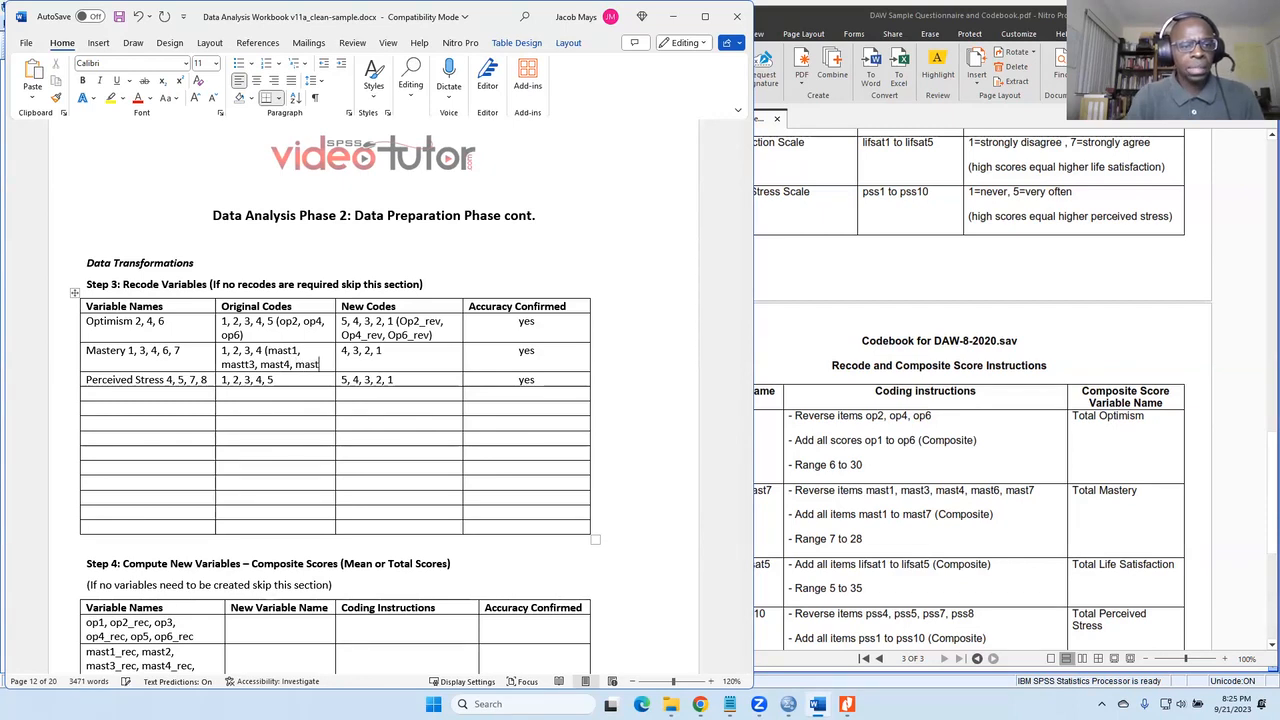
pyautogui.write(' 6')
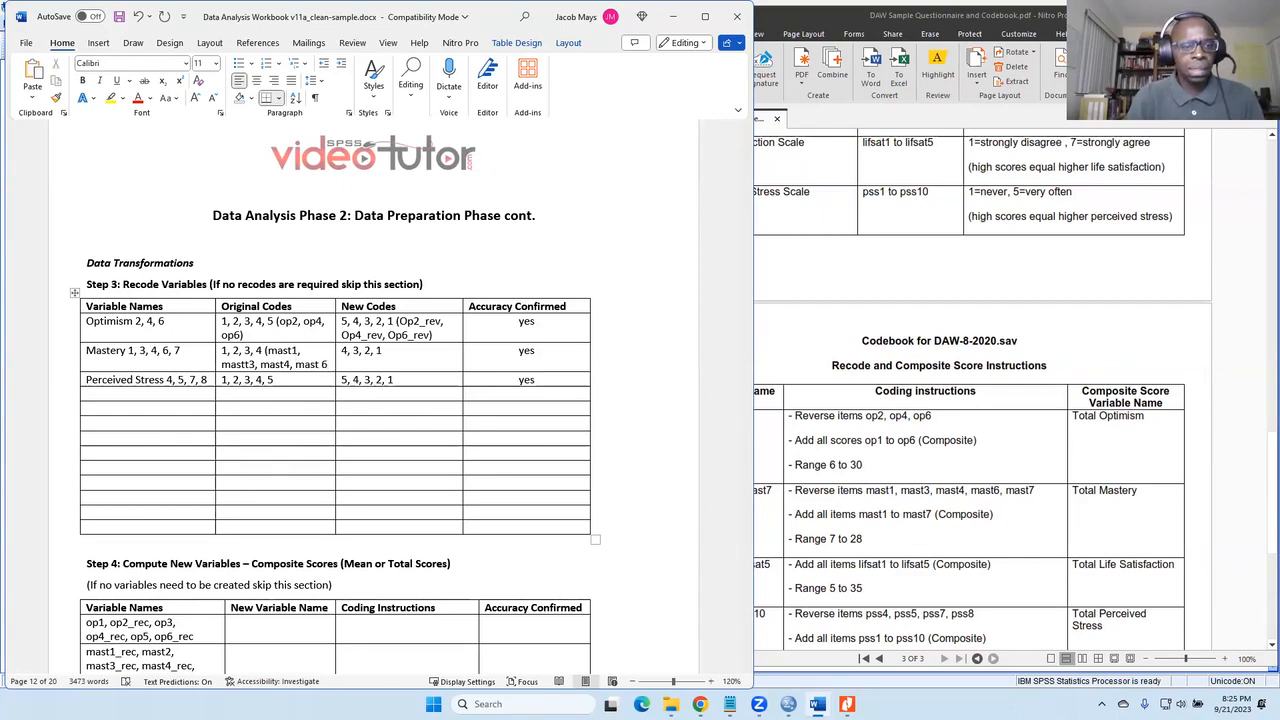
pyautogui.press('BackSpace')
pyautogui.press('BackSpace')
pyautogui.write('6, m')
pyautogui.write('ast')
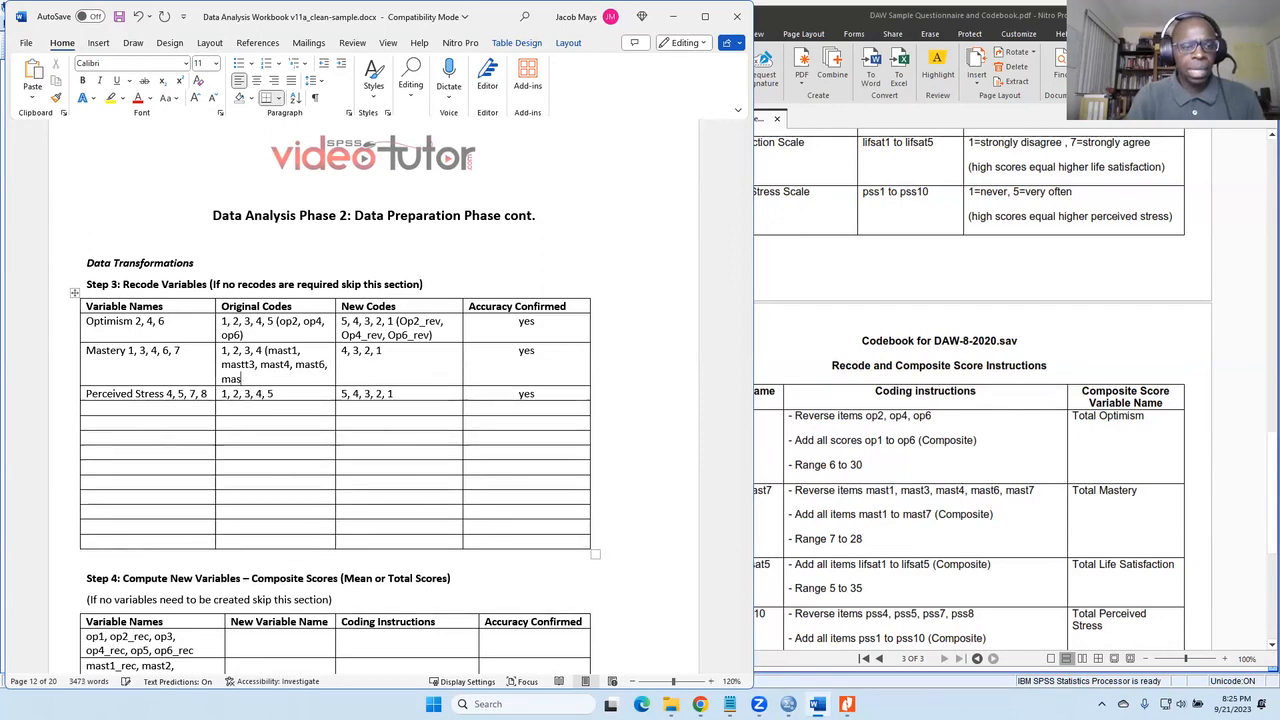
pyautogui.write('7')
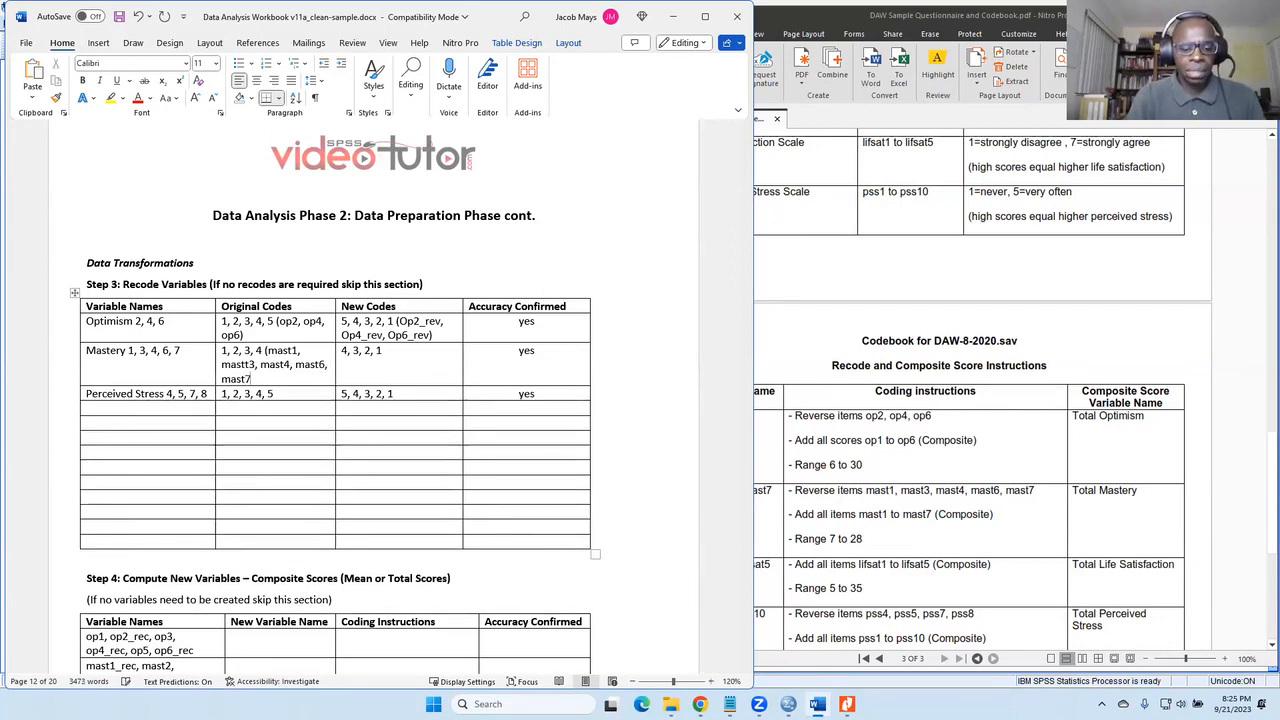
pyautogui.write(')')
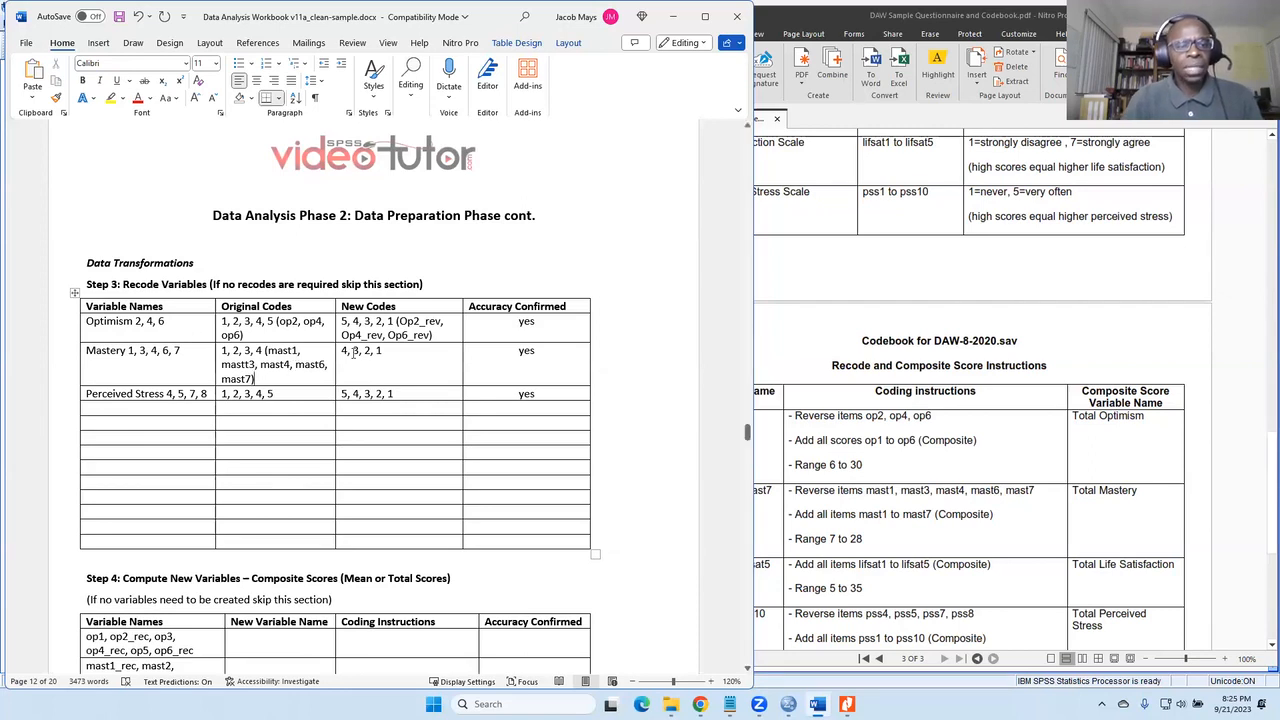
# Append the item names "(mast1_rev, mast3_rev, mast4_rev, mast6_rev, mast7_rev)" to the Mastery row's New Codes in the Step 3 recode table.
pyautogui.click(401, 350)
pyautogui.write('(')
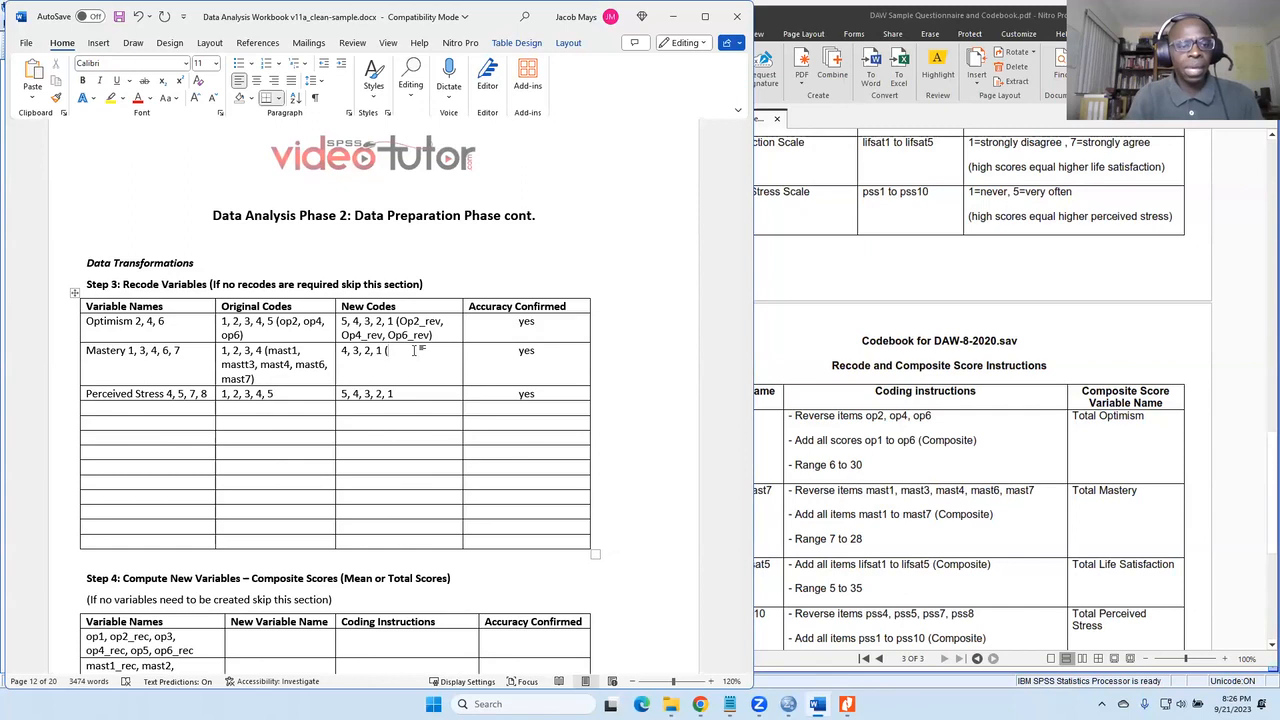
pyautogui.write('mast')
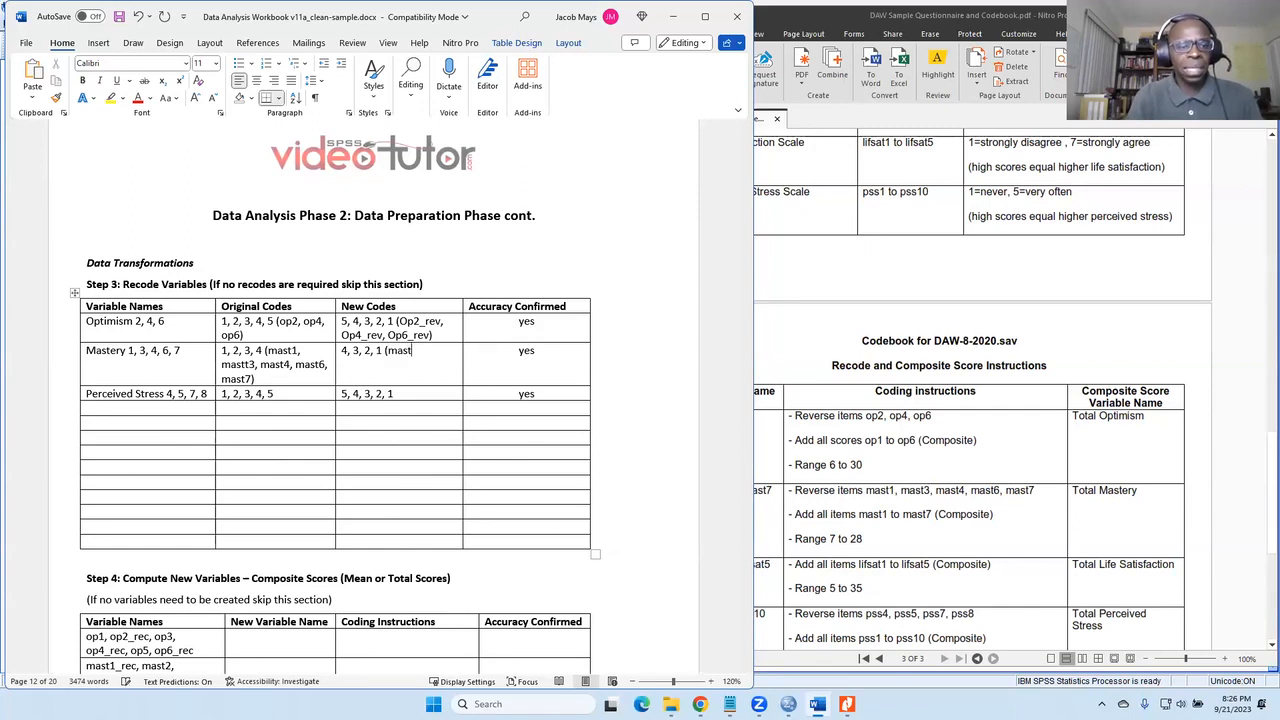
pyautogui.write('1_')
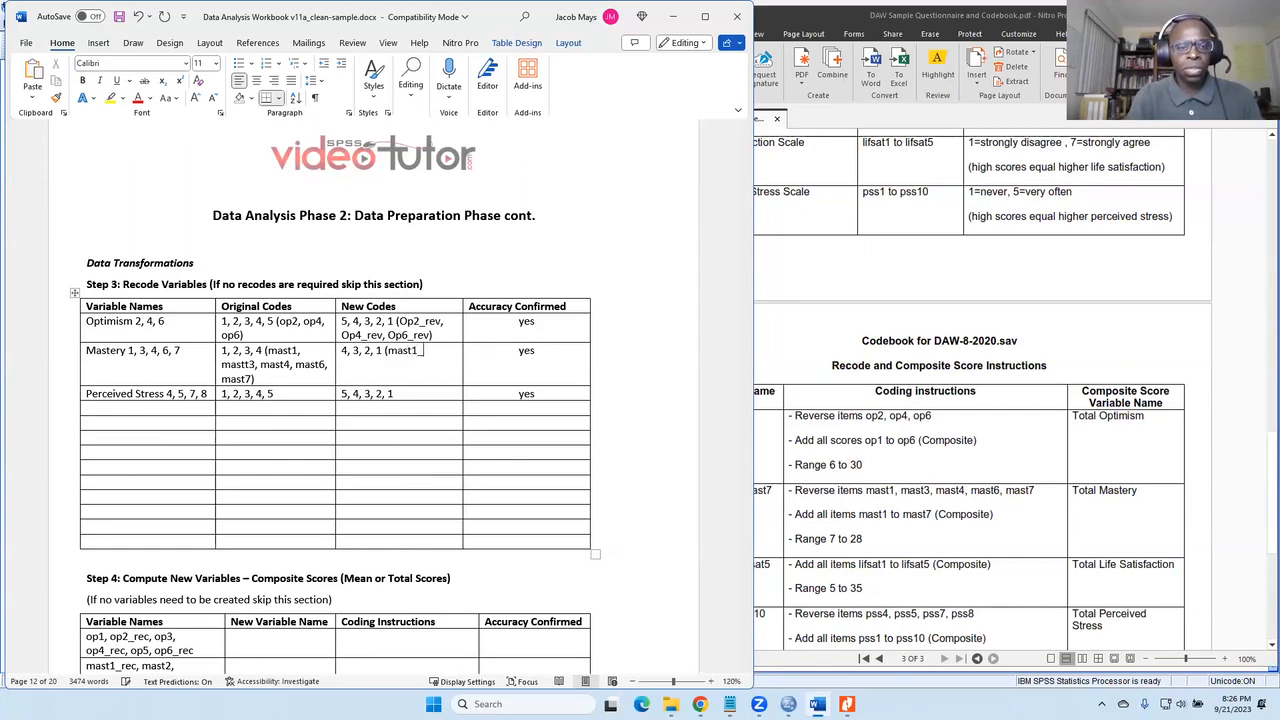
pyautogui.write('rev, mast')
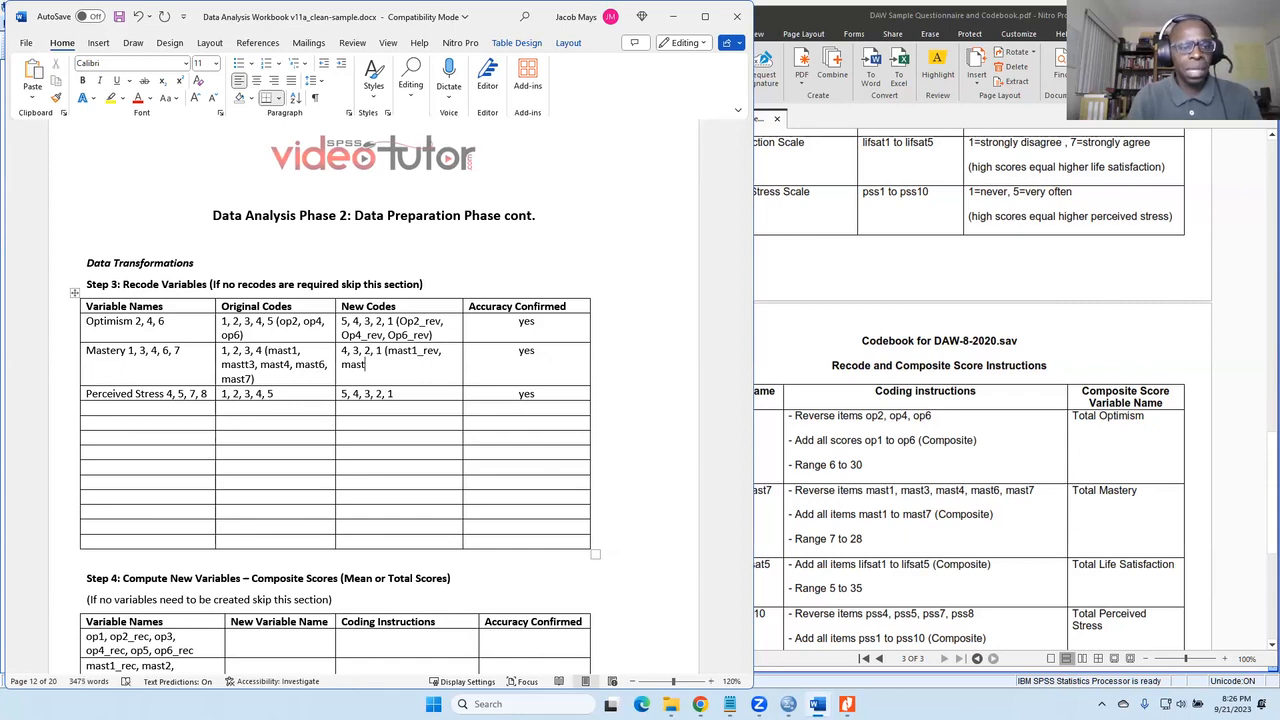
pyautogui.write('3_rev')
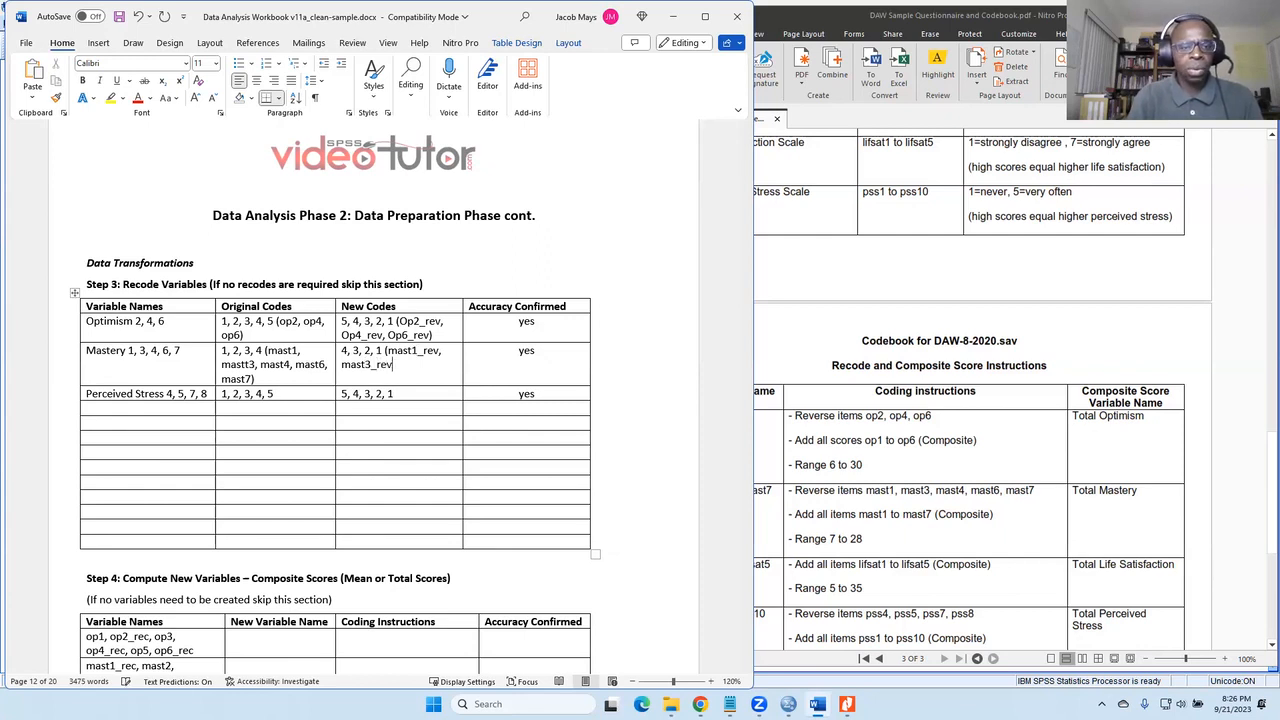
pyautogui.write(', mast')
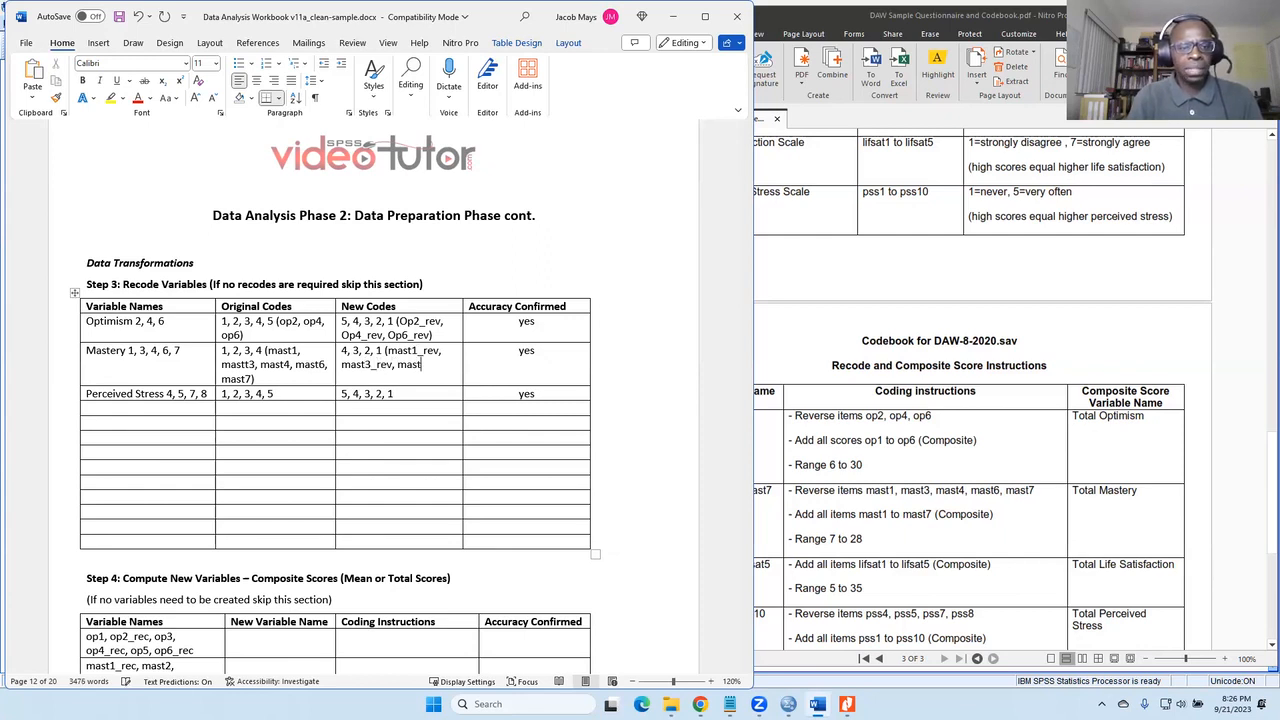
pyautogui.write('_')
pyautogui.write('4')
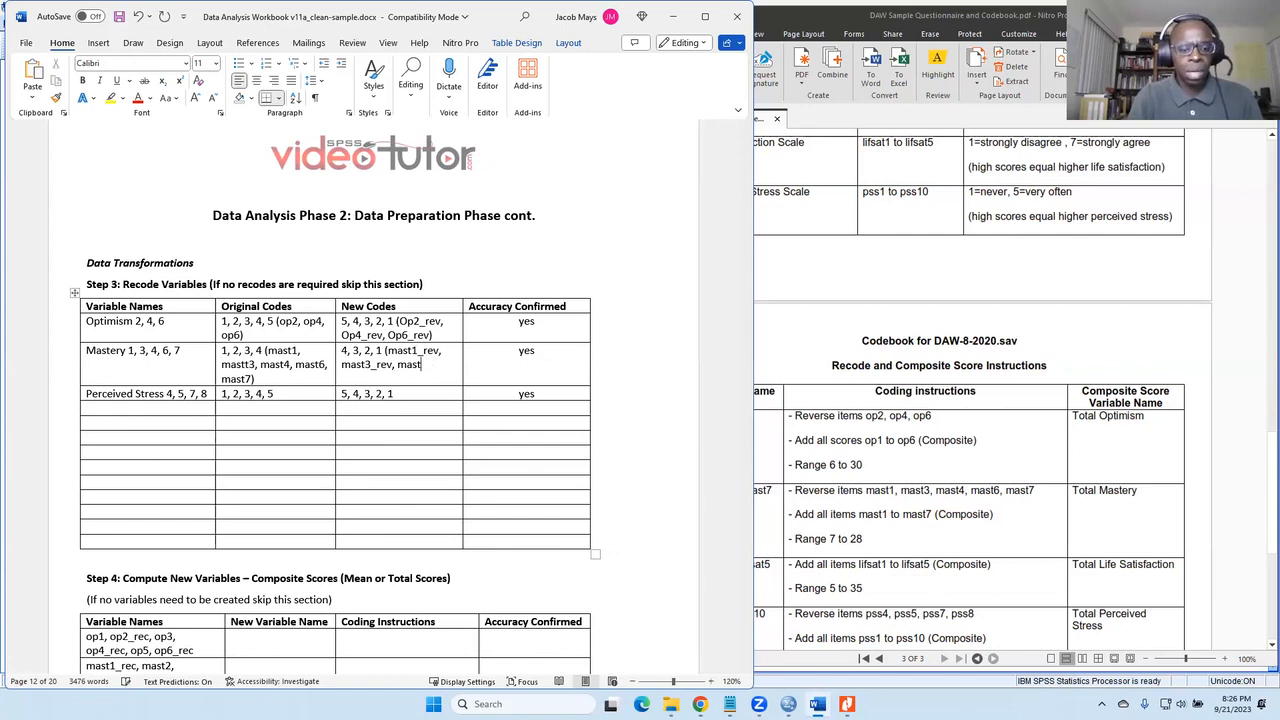
pyautogui.write('_rev, mas')
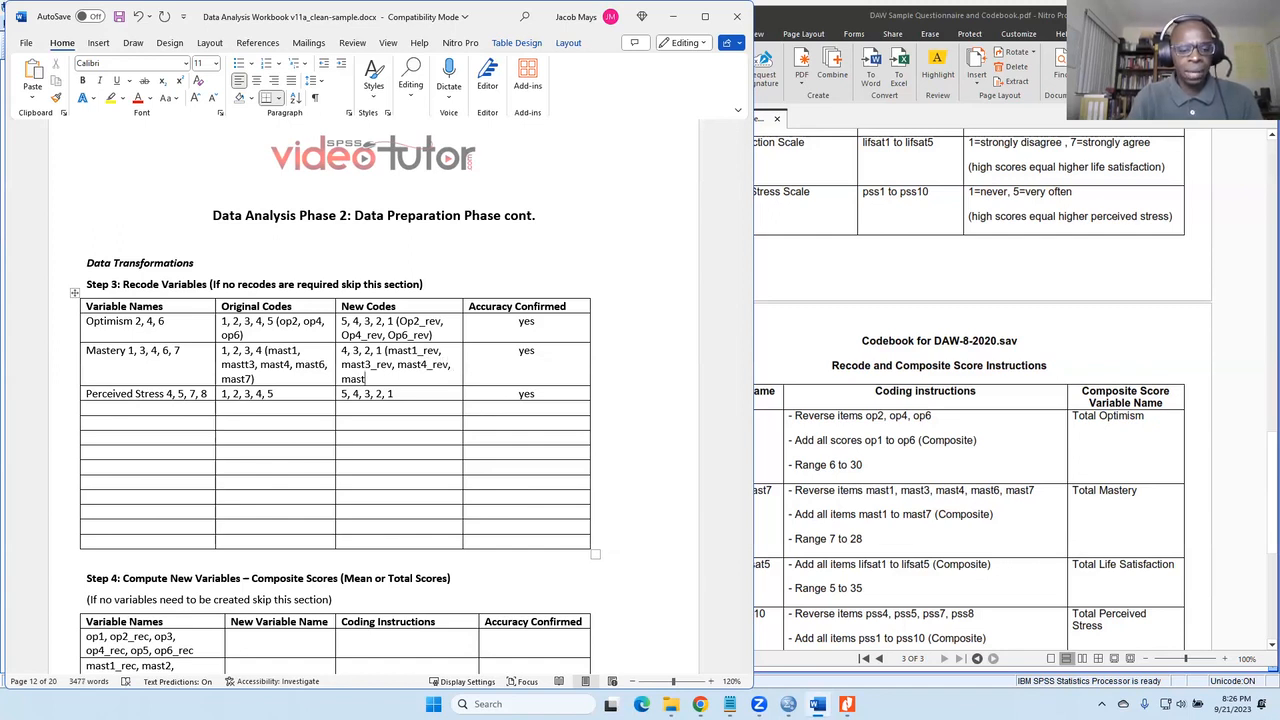
pyautogui.write('t6_rev, ma')
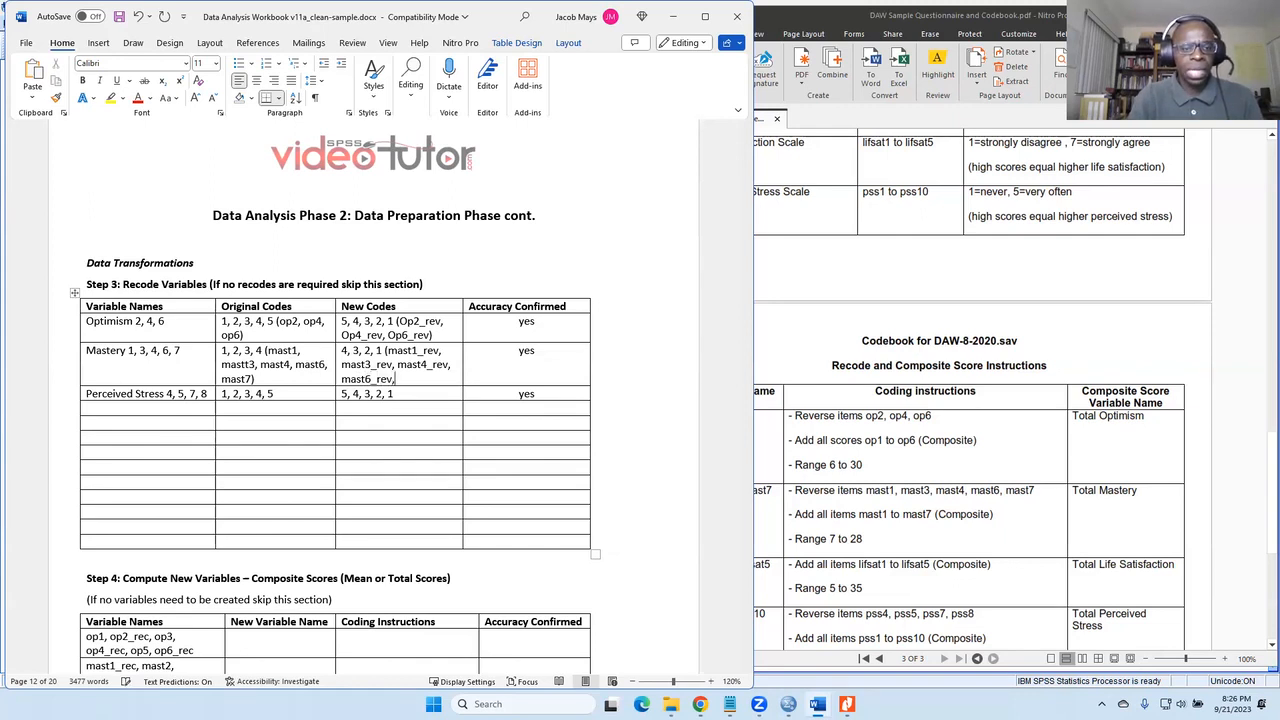
pyautogui.write('st7_rev')
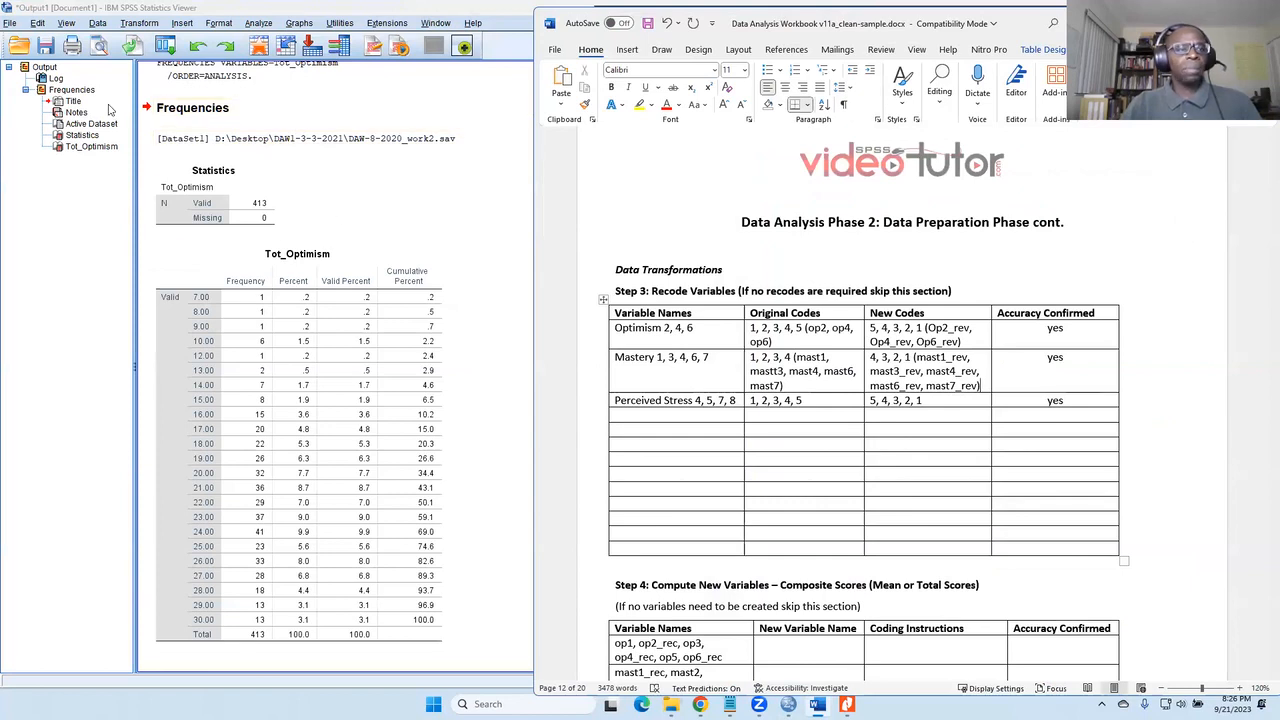
# Delete all output from the SPSS Statistics Viewer and switch to the data editor for DAW-8-2020_work2.sav.
pyautogui.click(30, 70)
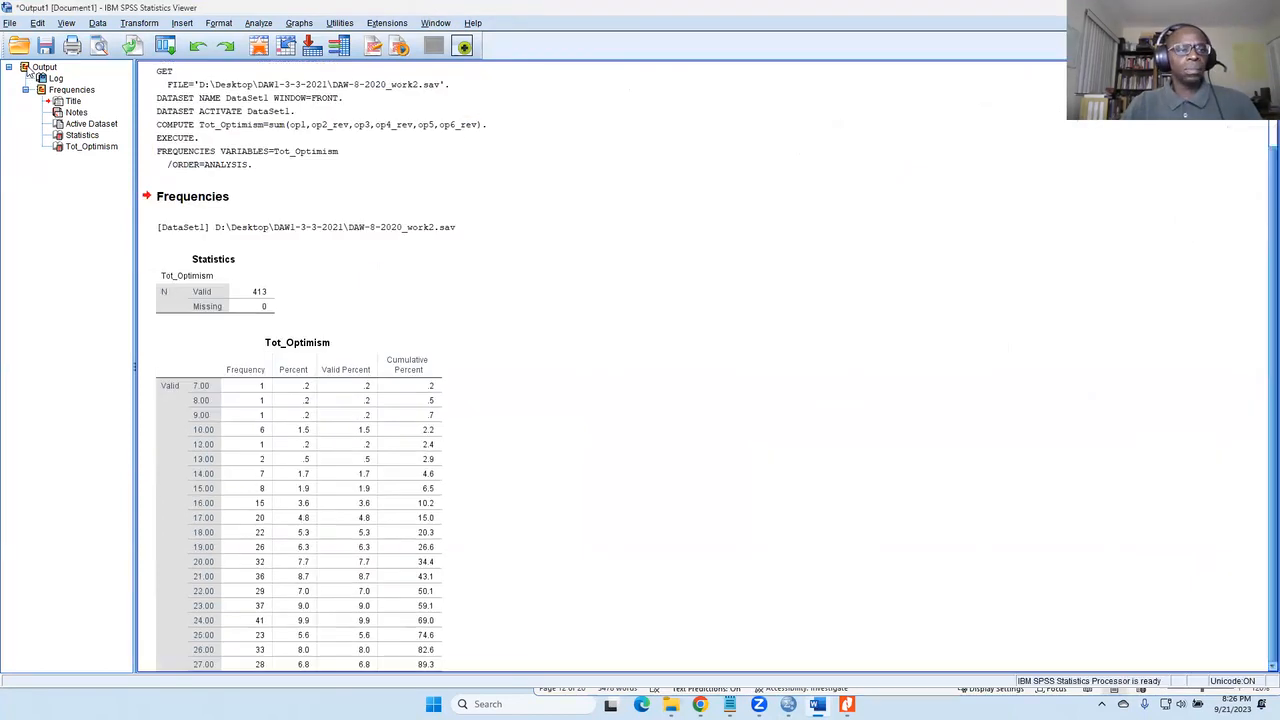
pyautogui.press('Delete')
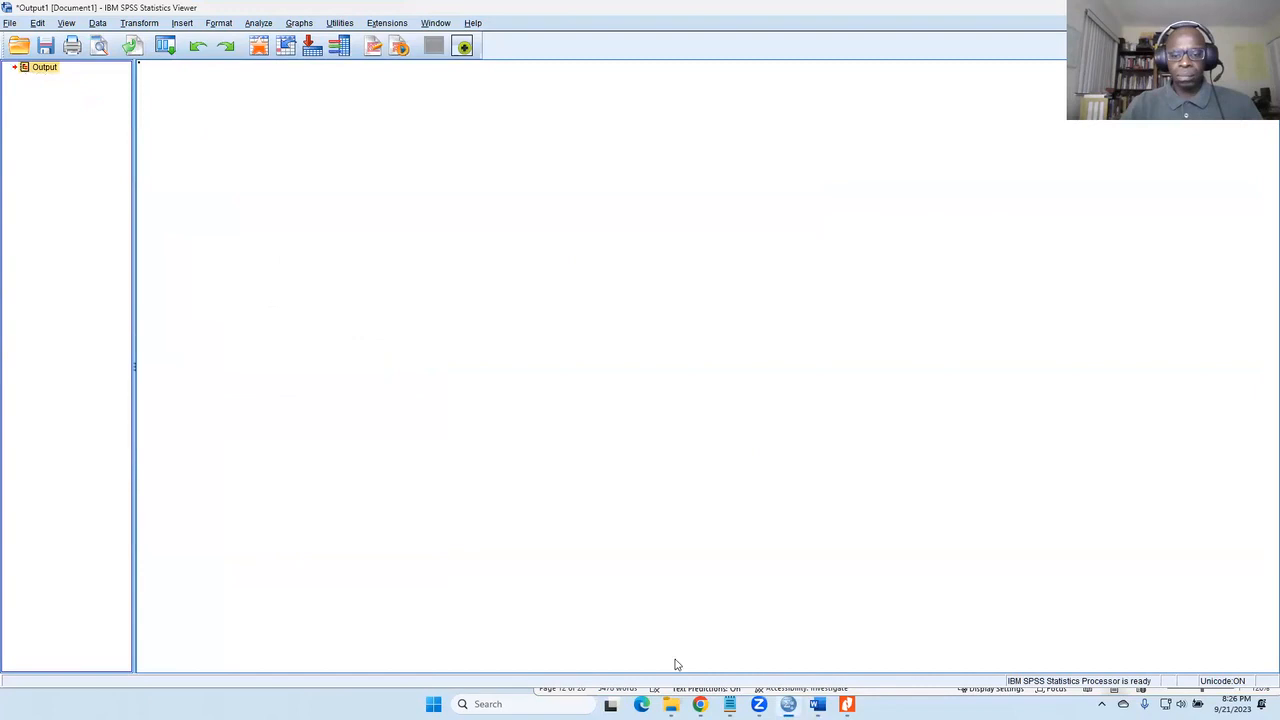
pyautogui.moveTo(788, 704)
pyautogui.click(800, 641)
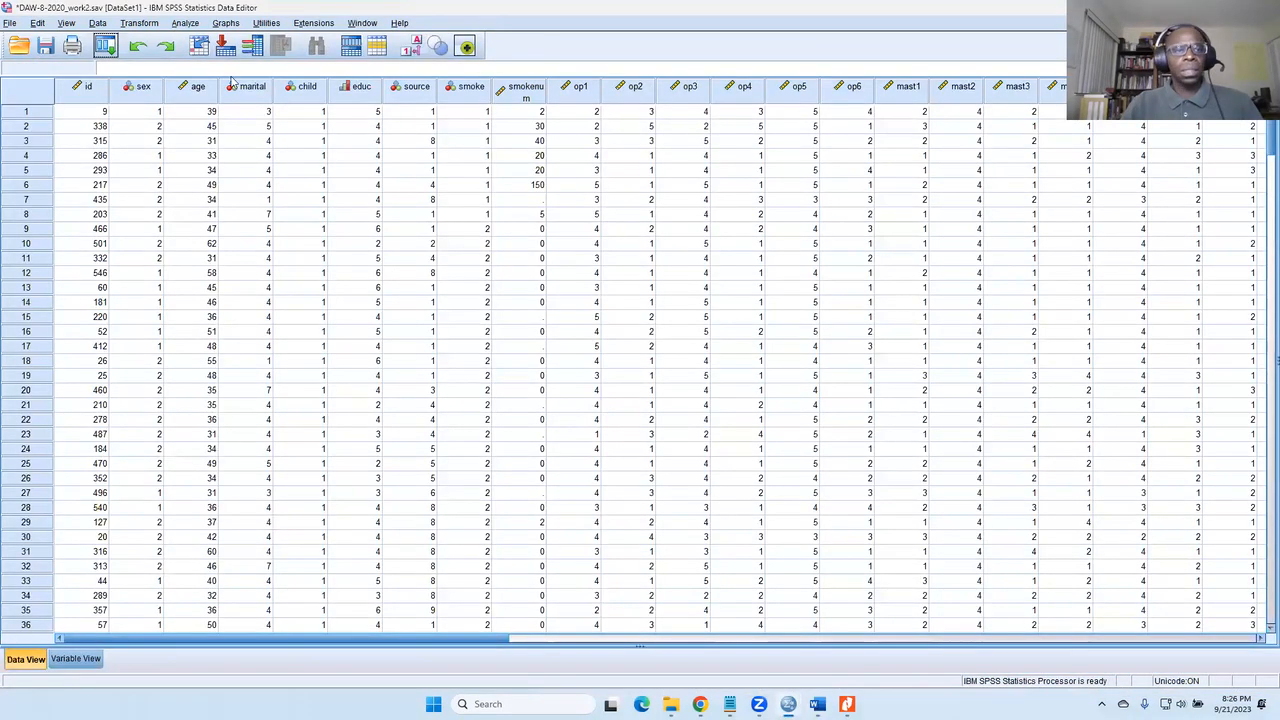
# Set up a Compute Variable with target variable Tot_Matery and replace the previous numeric expression with the opening "sum(".
pyautogui.click(139, 23)
pyautogui.click(145, 40)
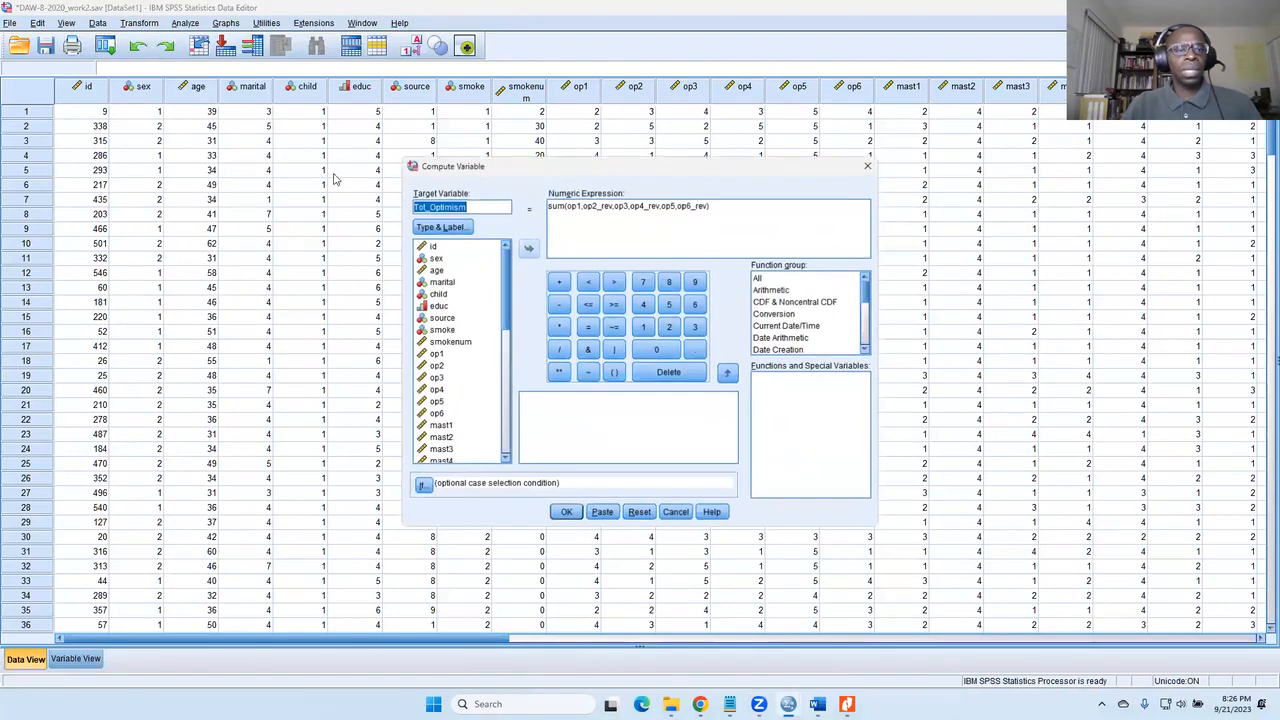
pyautogui.moveTo(472, 206); pyautogui.dragTo(399, 193)
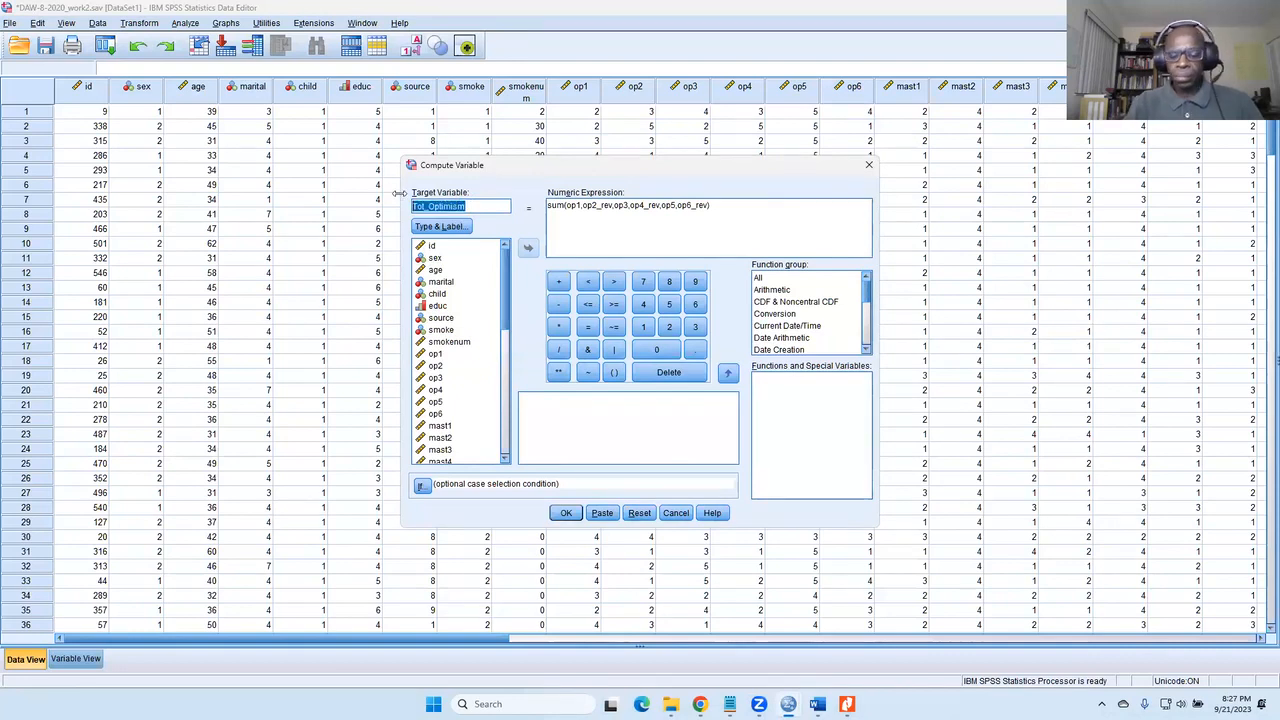
pyautogui.write('Tot')
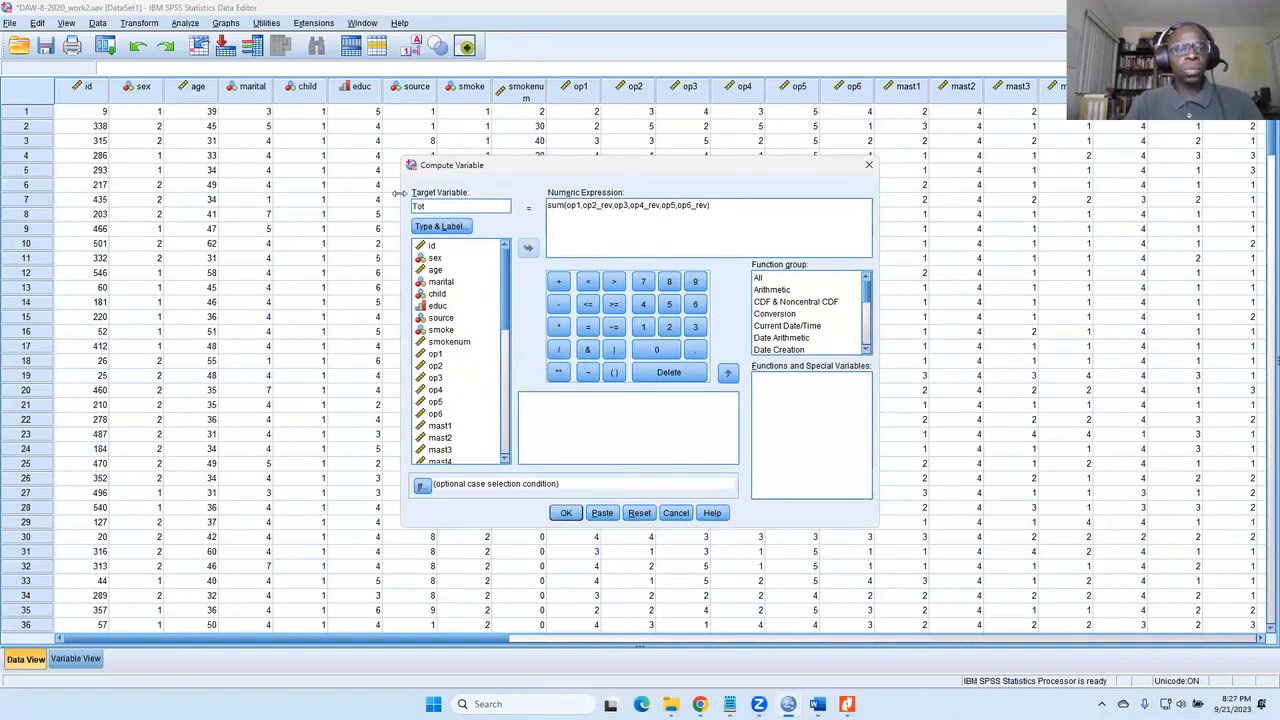
pyautogui.write('_Matery')
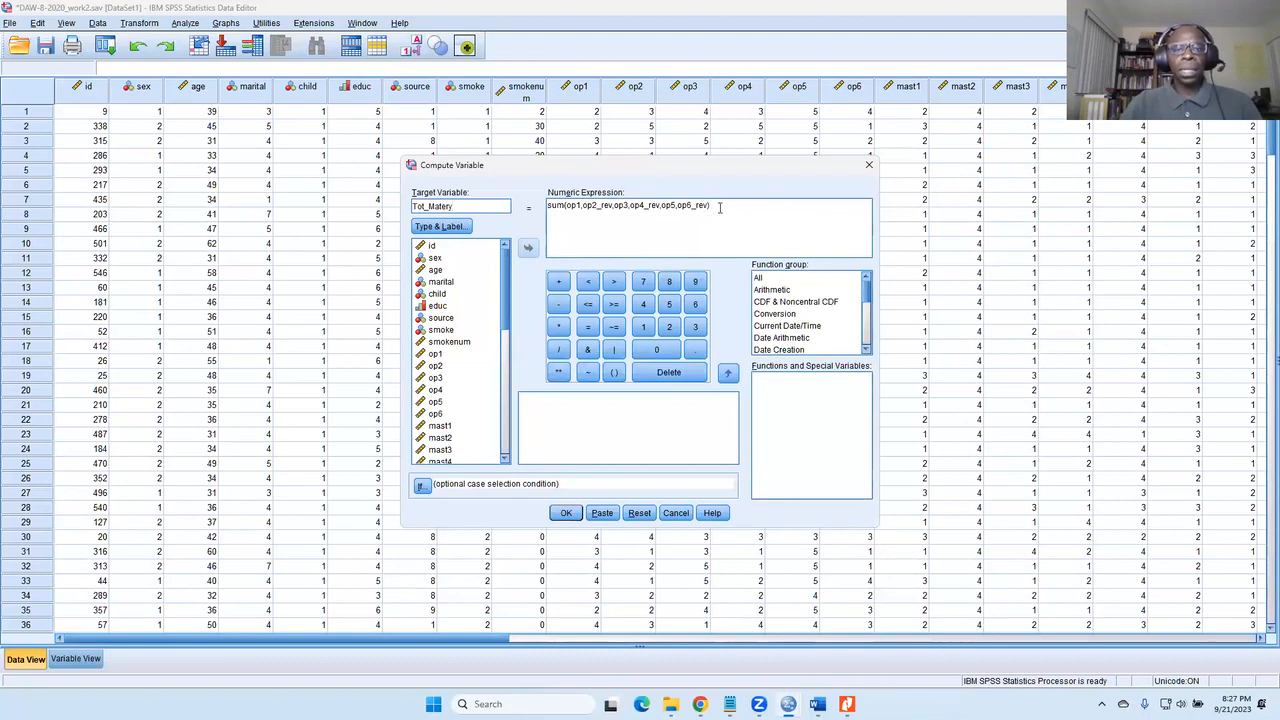
pyautogui.moveTo(716, 206); pyautogui.dragTo(548, 206)
pyautogui.write('sum')
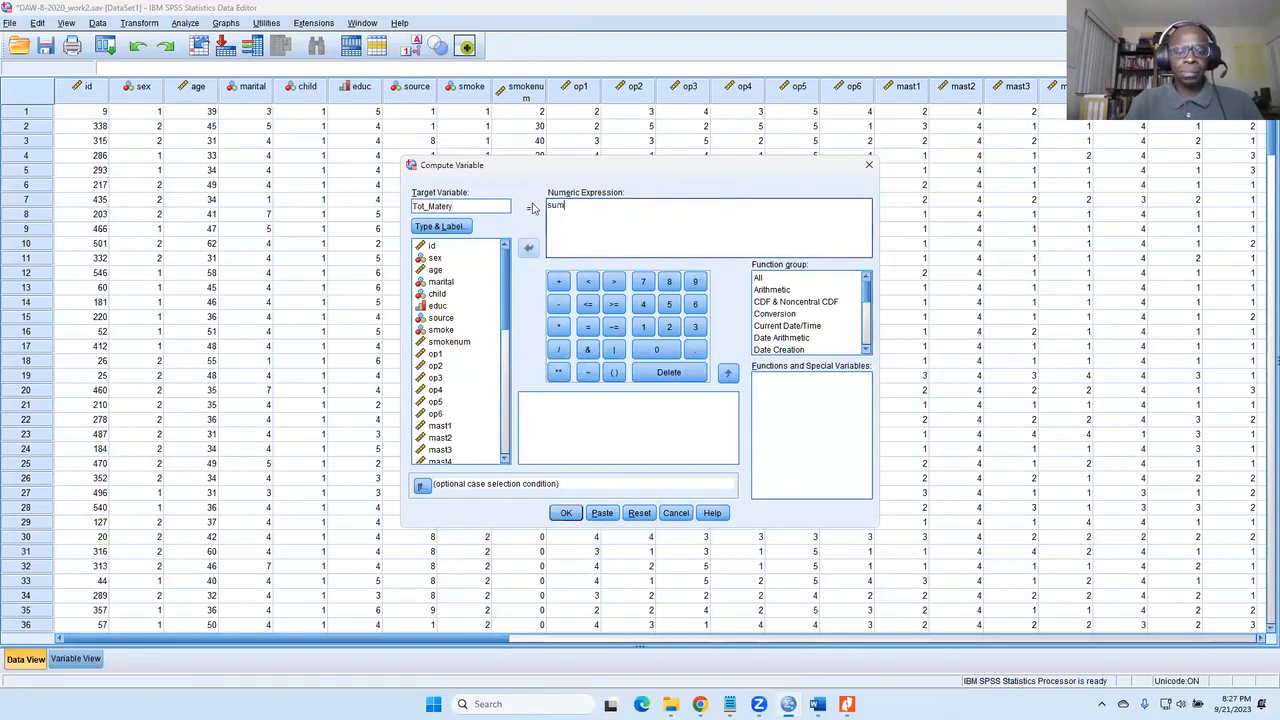
pyautogui.scroll(-3, 450, 350)
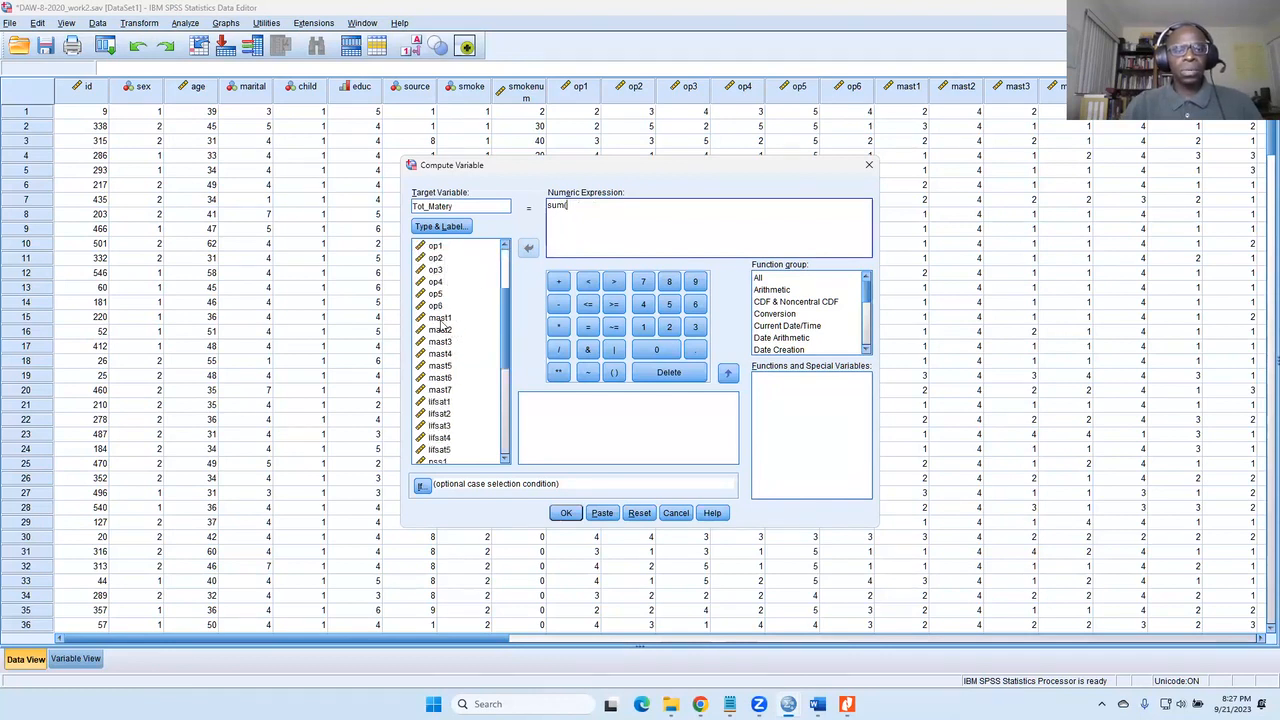
pyautogui.click(441, 318)
pyautogui.click(528, 248)
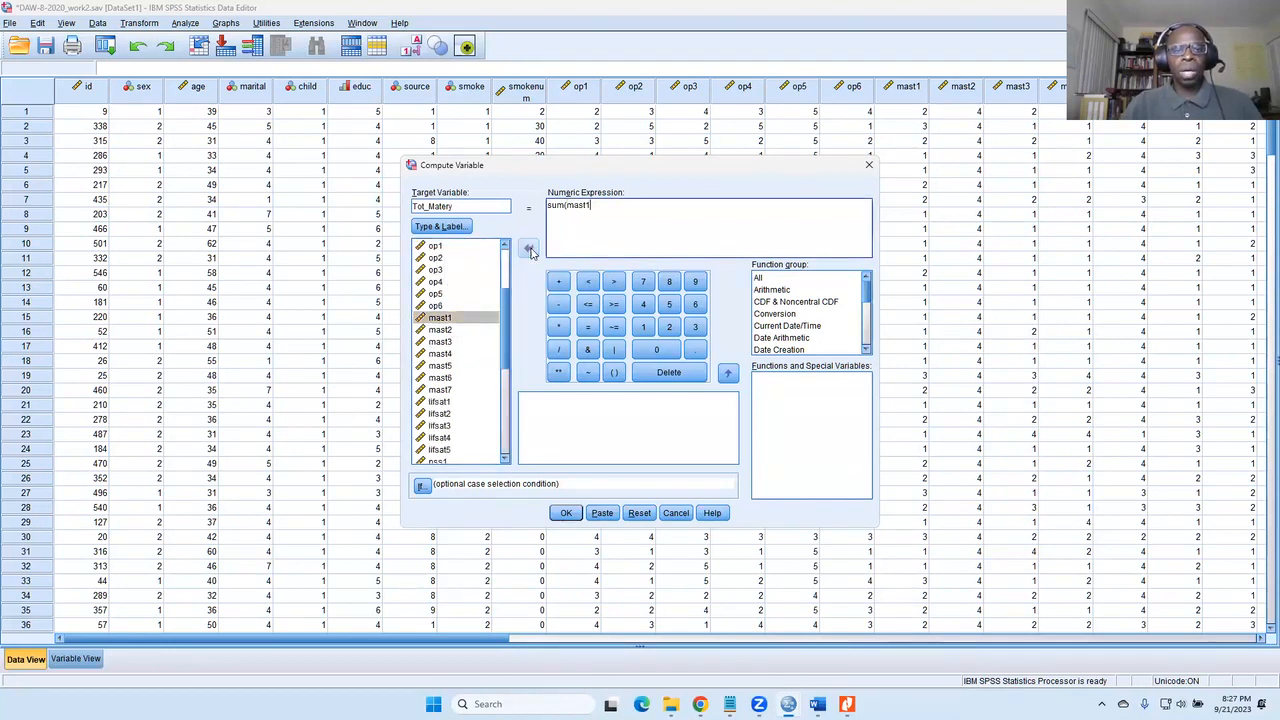
pyautogui.moveTo(783, 700)
pyautogui.click(847, 704)
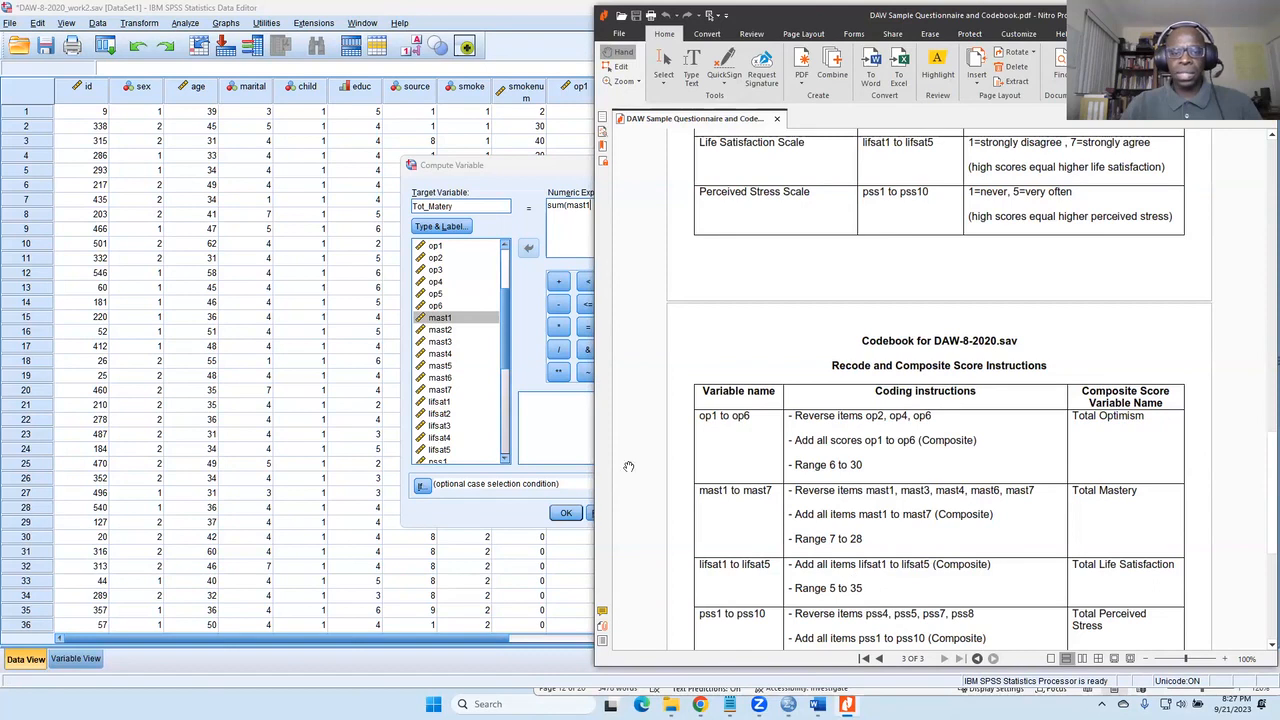
pyautogui.click(571, 413)
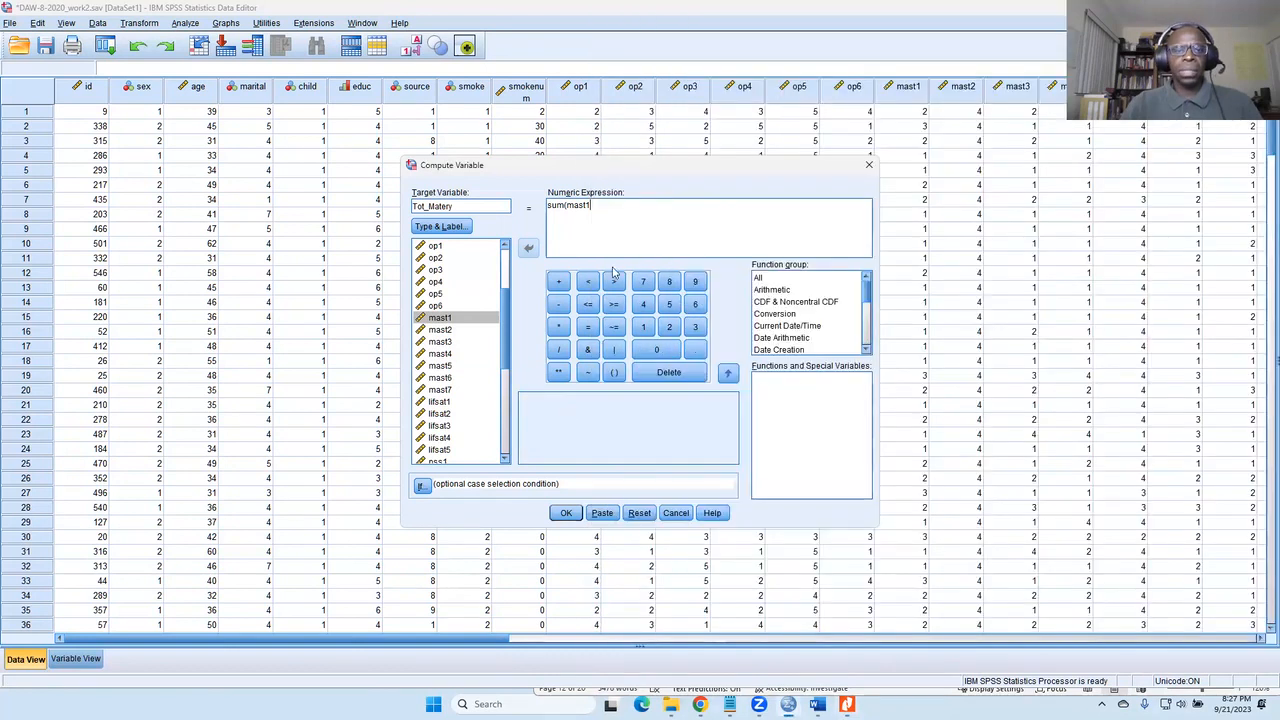
pyautogui.click(635, 212)
pyautogui.press('BackSpace')
pyautogui.press('BackSpace')
pyautogui.press('BackSpace')
pyautogui.press('BackSpace')
pyautogui.press('BackSpace')
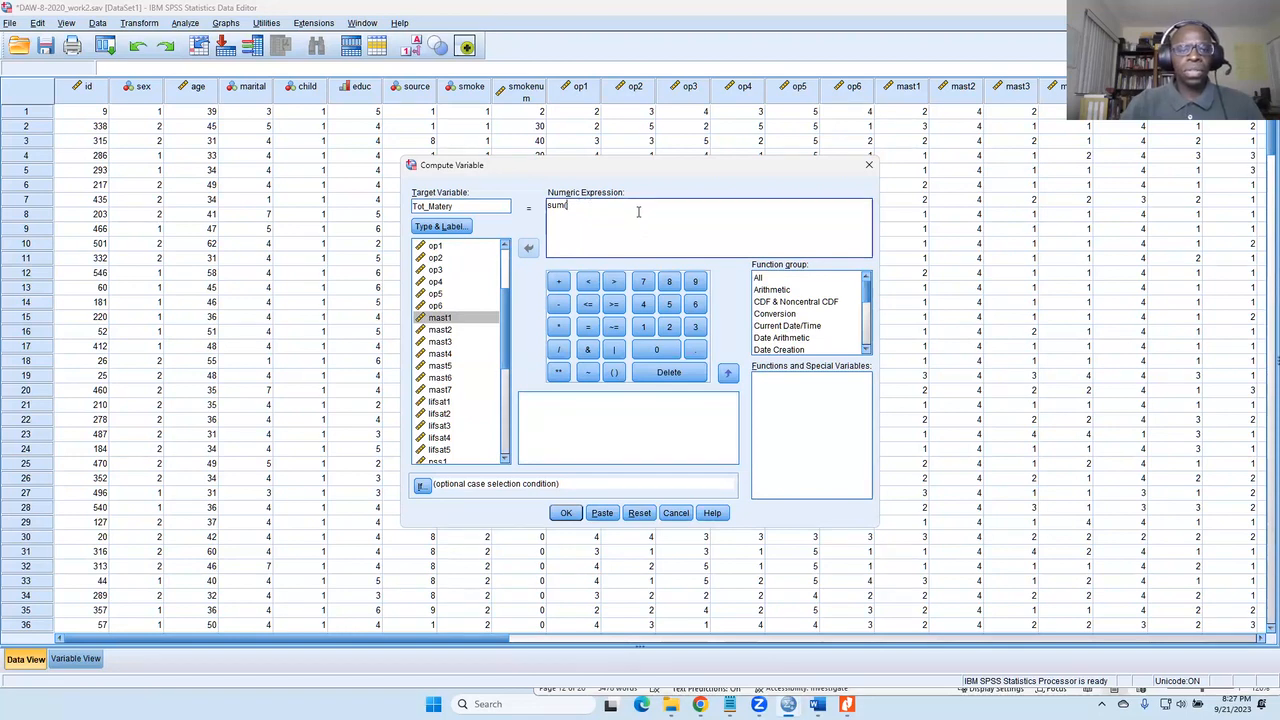
# Insert mast1_rev and mast2, separated by a comma, as the first items of the Tot_Matery sum expression.
pyautogui.scroll(-6, 460, 425)
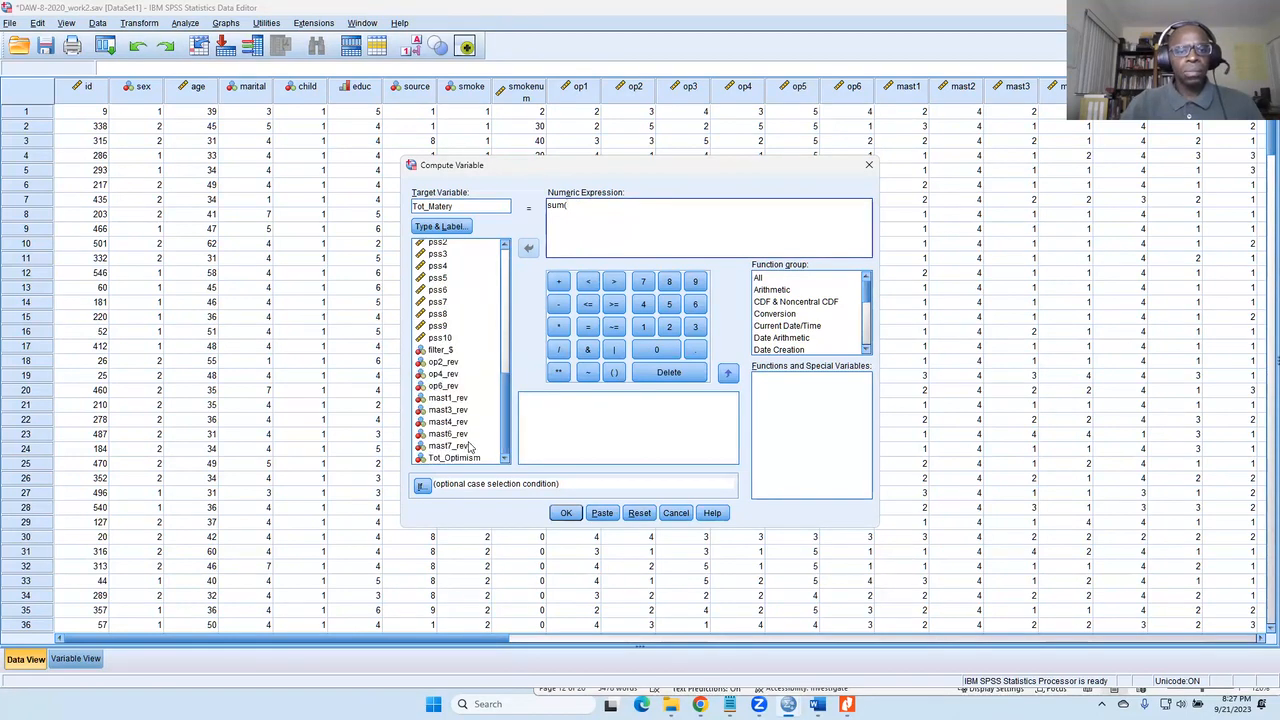
pyautogui.click(452, 397)
pyautogui.click(530, 249)
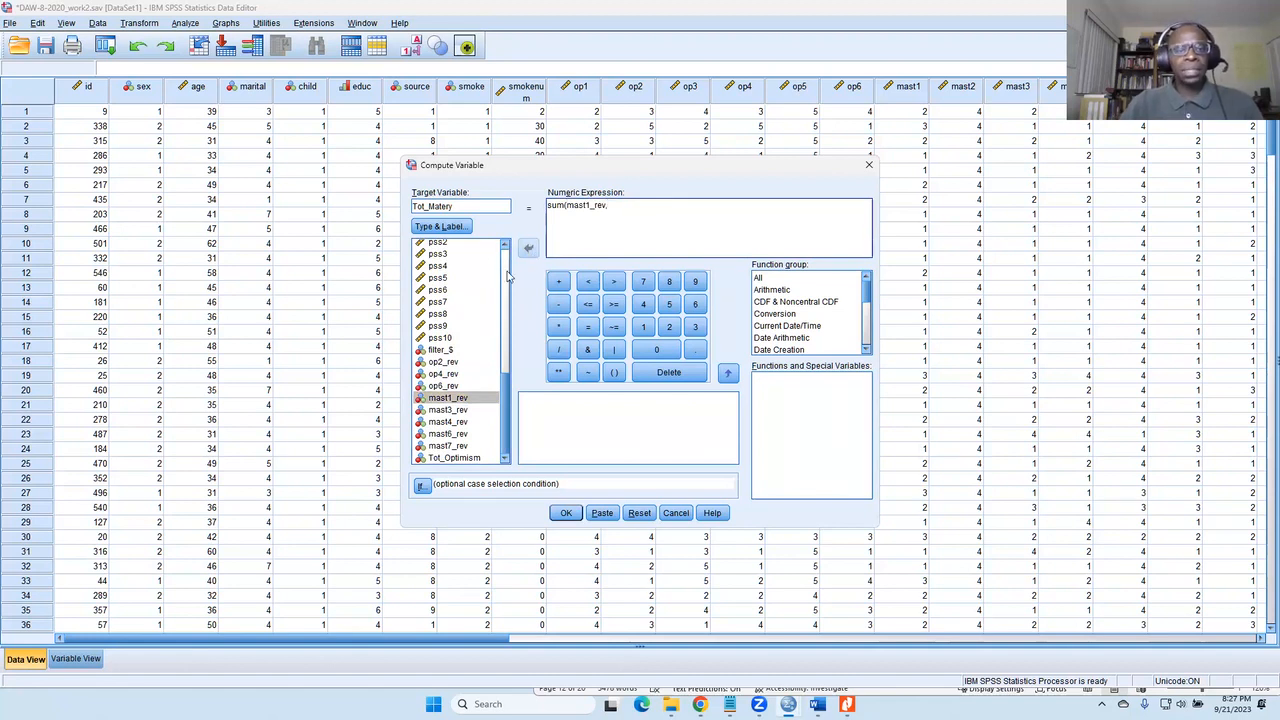
pyautogui.scroll(5, 487, 279)
pyautogui.scroll(3, 480, 283)
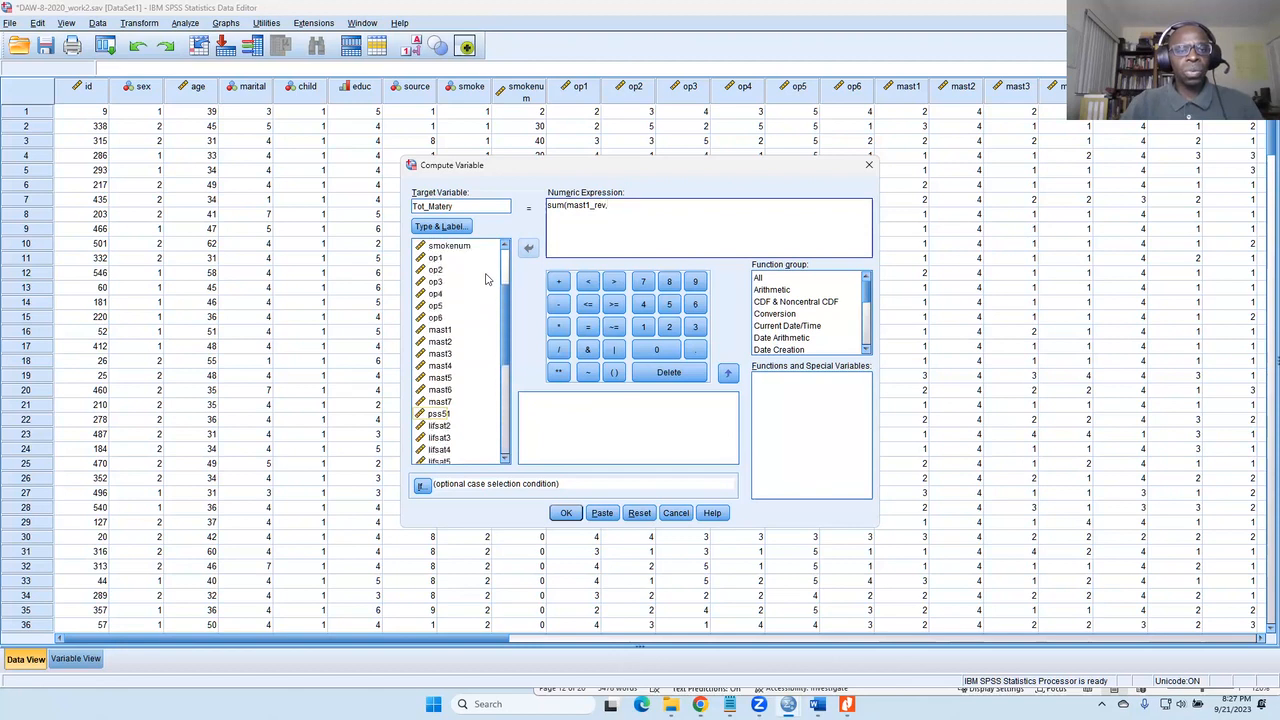
pyautogui.click(448, 307)
pyautogui.click(528, 250)
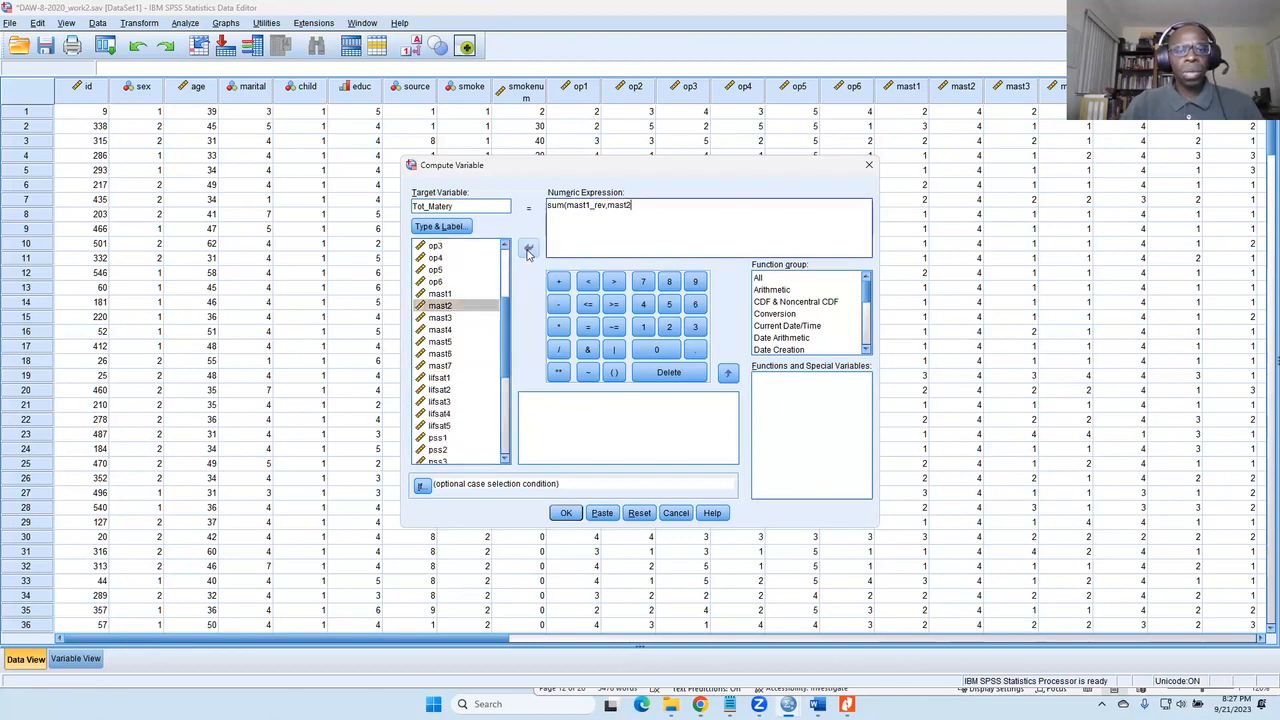
# Add mast3_rev and mast4_rev, separated by commas, to the Tot_Matery sum expression after mast2.
pyautogui.scroll(-6, 480, 350)
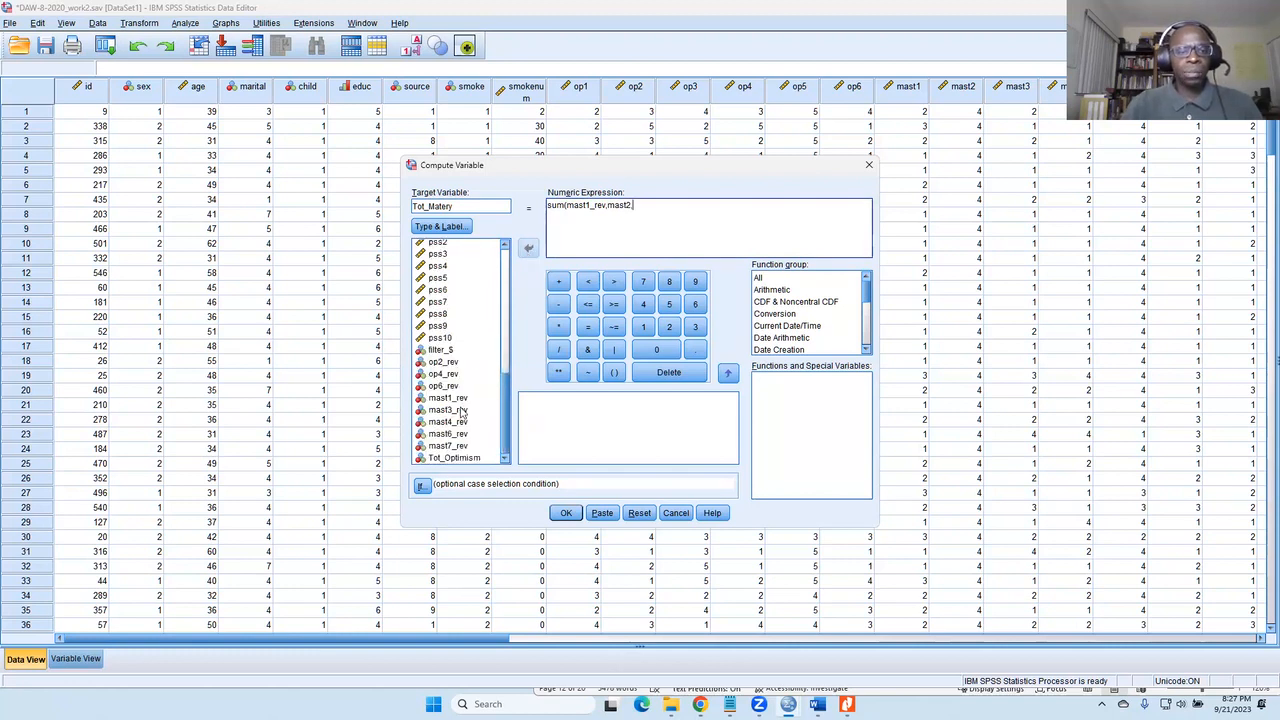
pyautogui.click(460, 411)
pyautogui.click(529, 250)
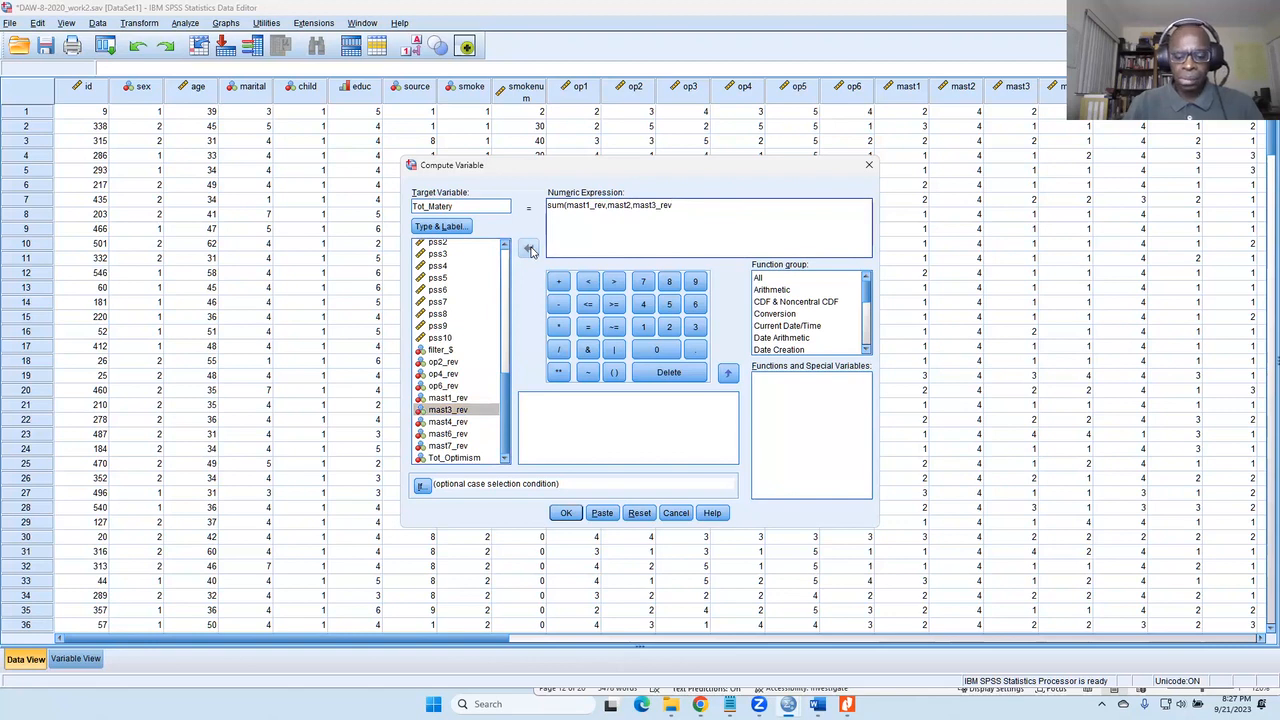
pyautogui.click(452, 422)
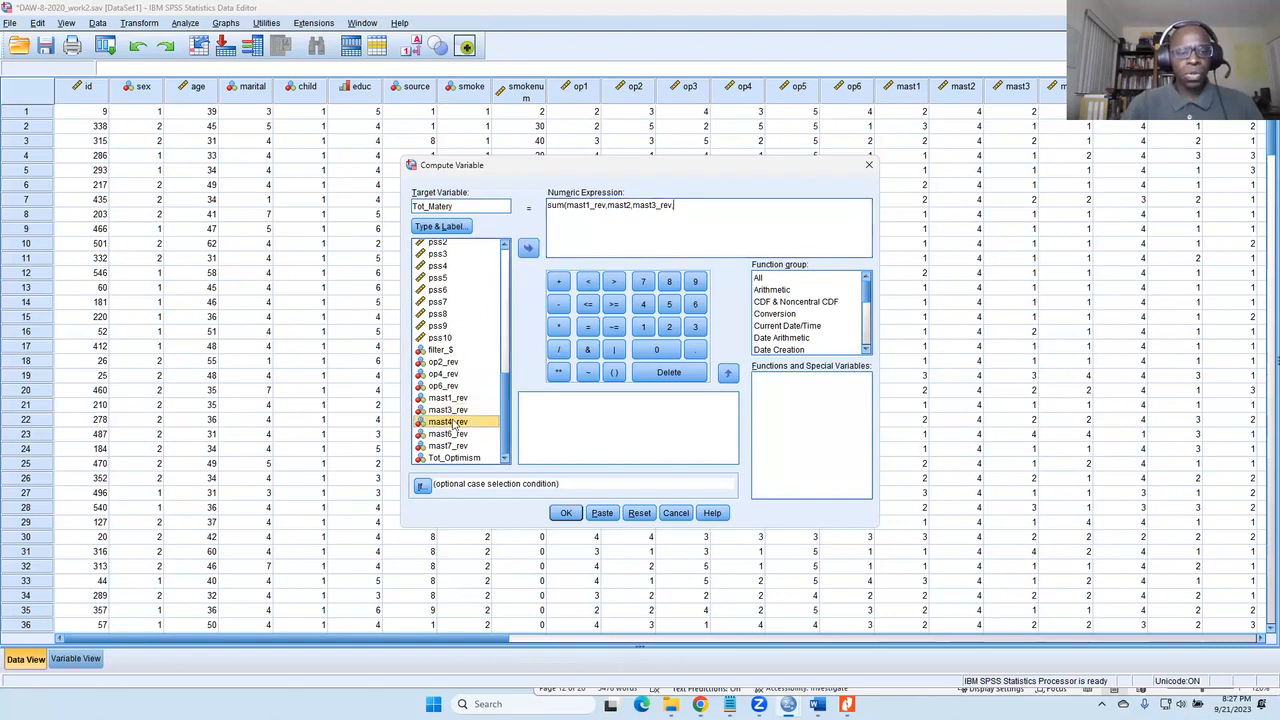
pyautogui.click(528, 251)
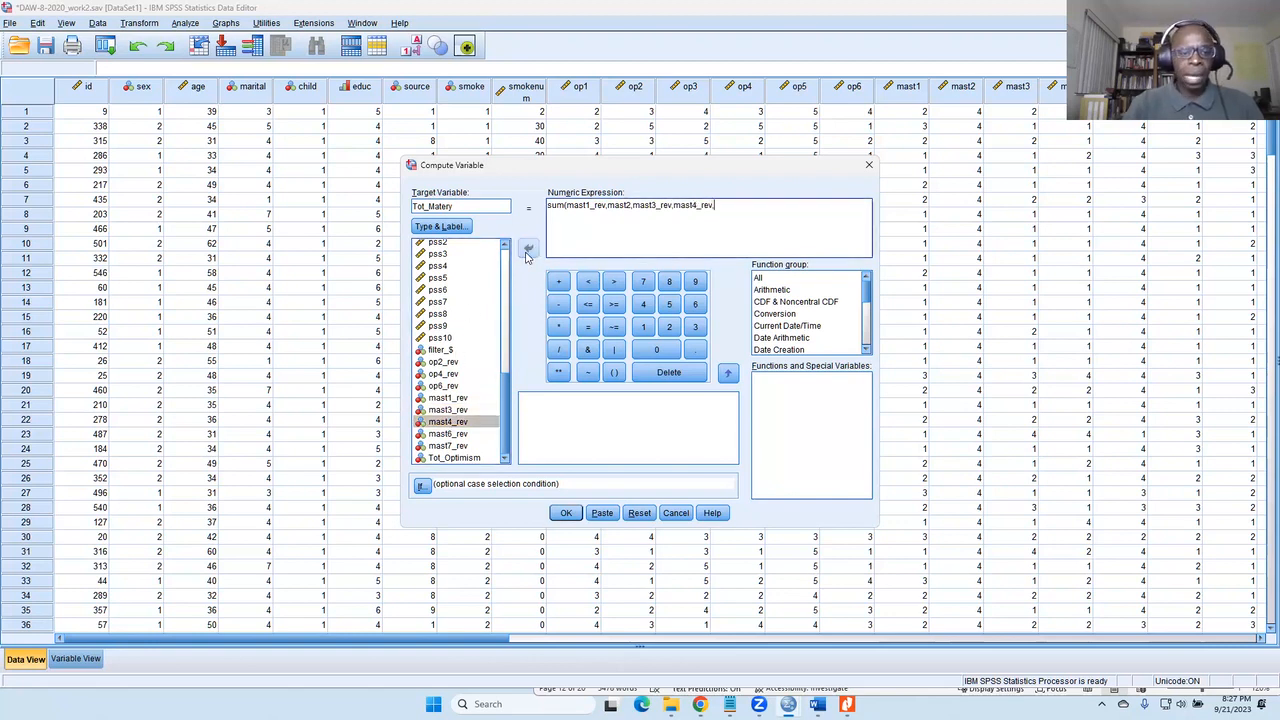
# Add mast5 as the next item of the Tot_Matery sum expression.
pyautogui.moveTo(510, 405); pyautogui.dragTo(508, 284)
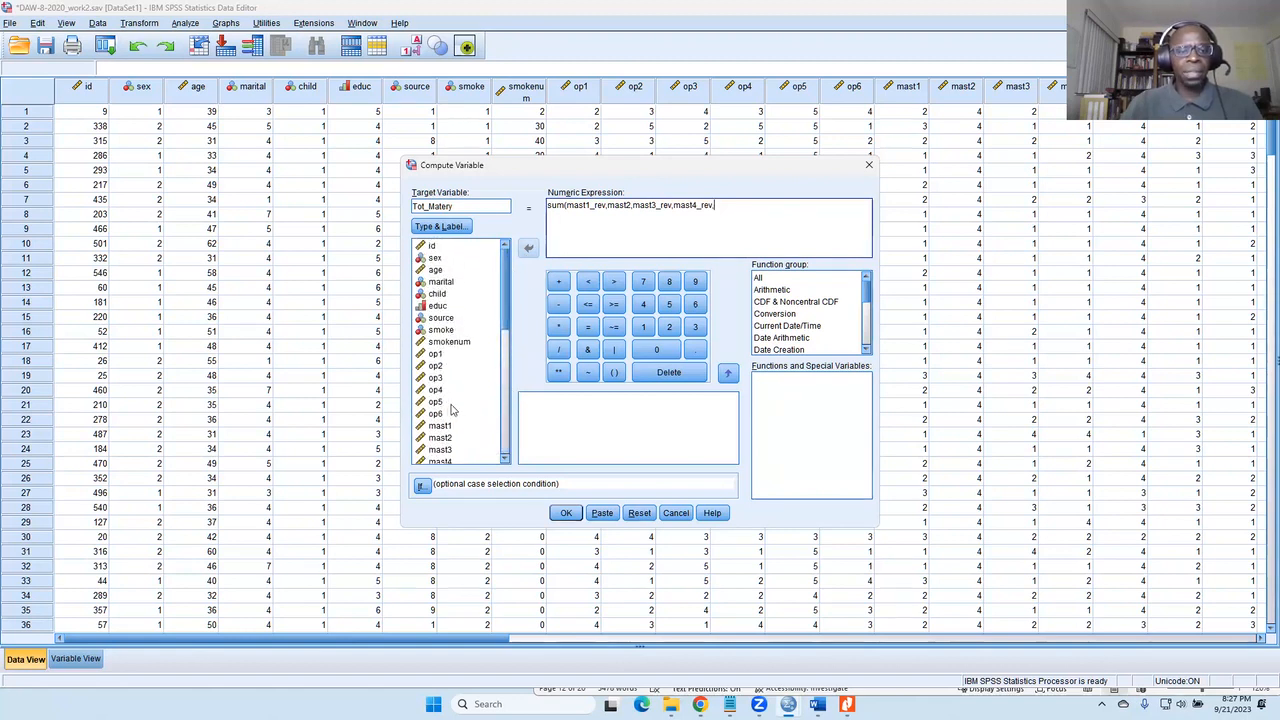
pyautogui.click(446, 438)
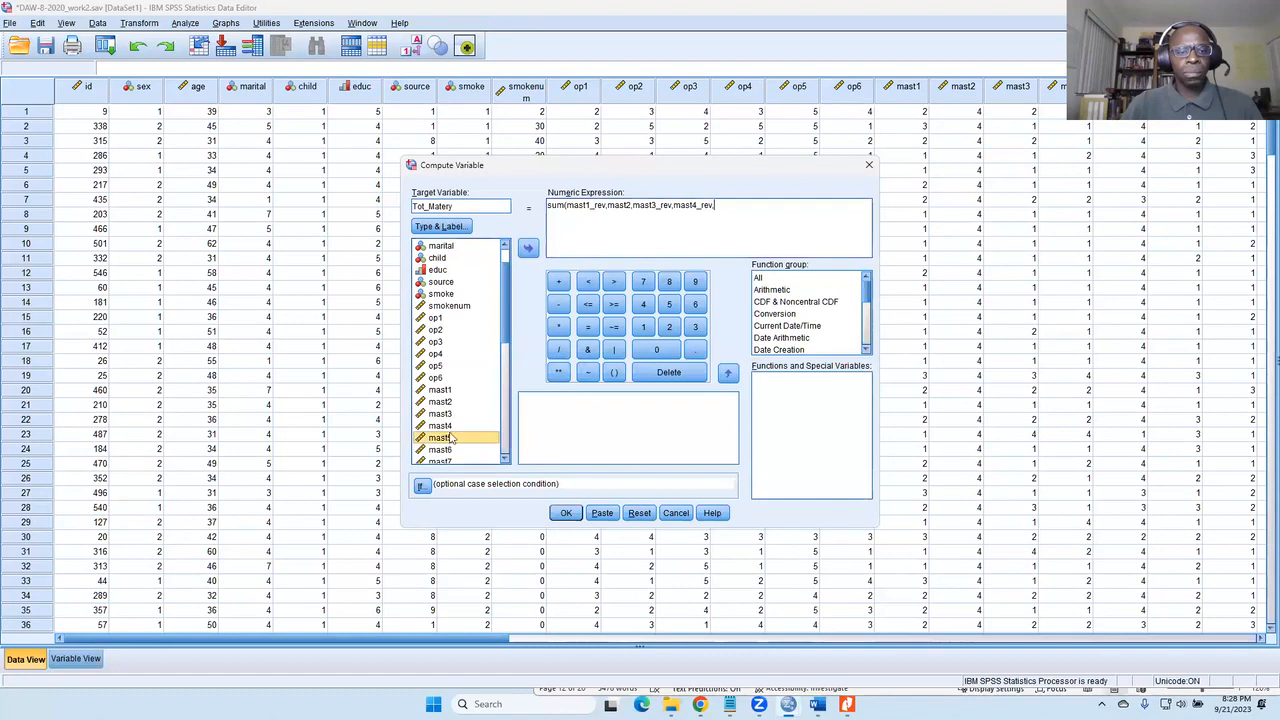
pyautogui.click(529, 250)
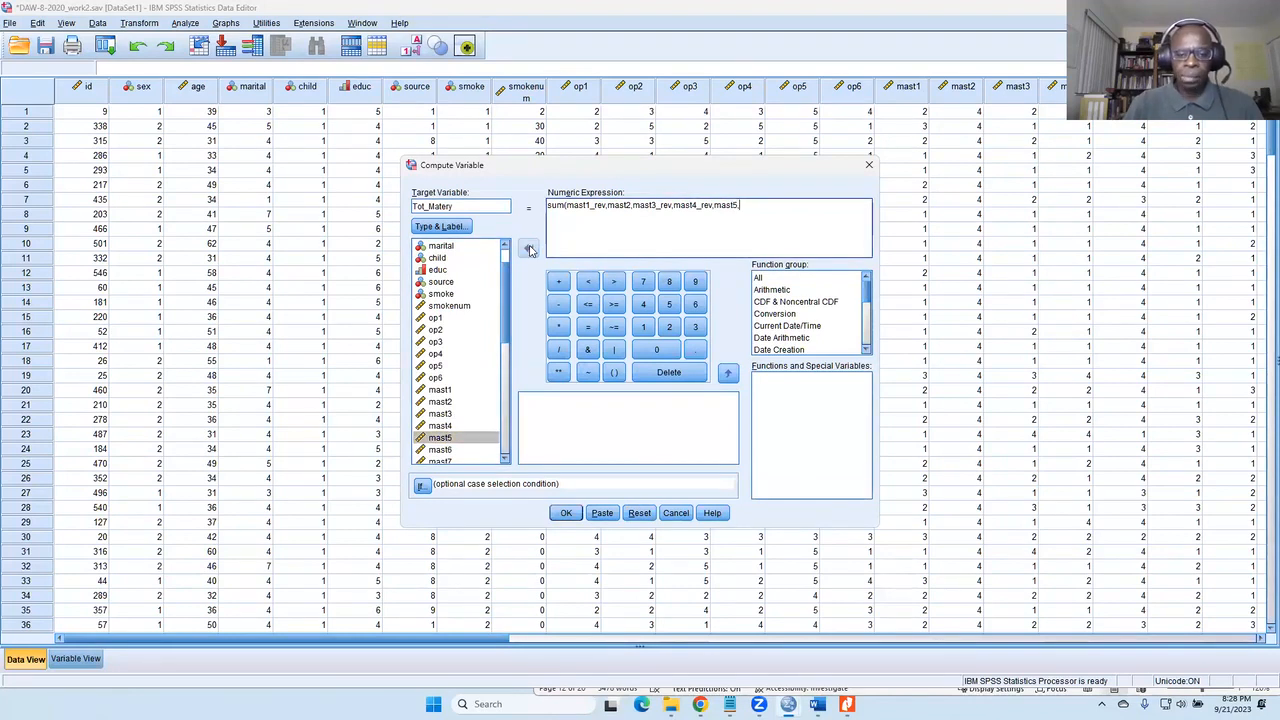
# Add mast6_rev and mast7_rev, separated by commas, as the last items of the Tot_Matery sum expression.
pyautogui.moveTo(508, 285); pyautogui.dragTo(505, 400)
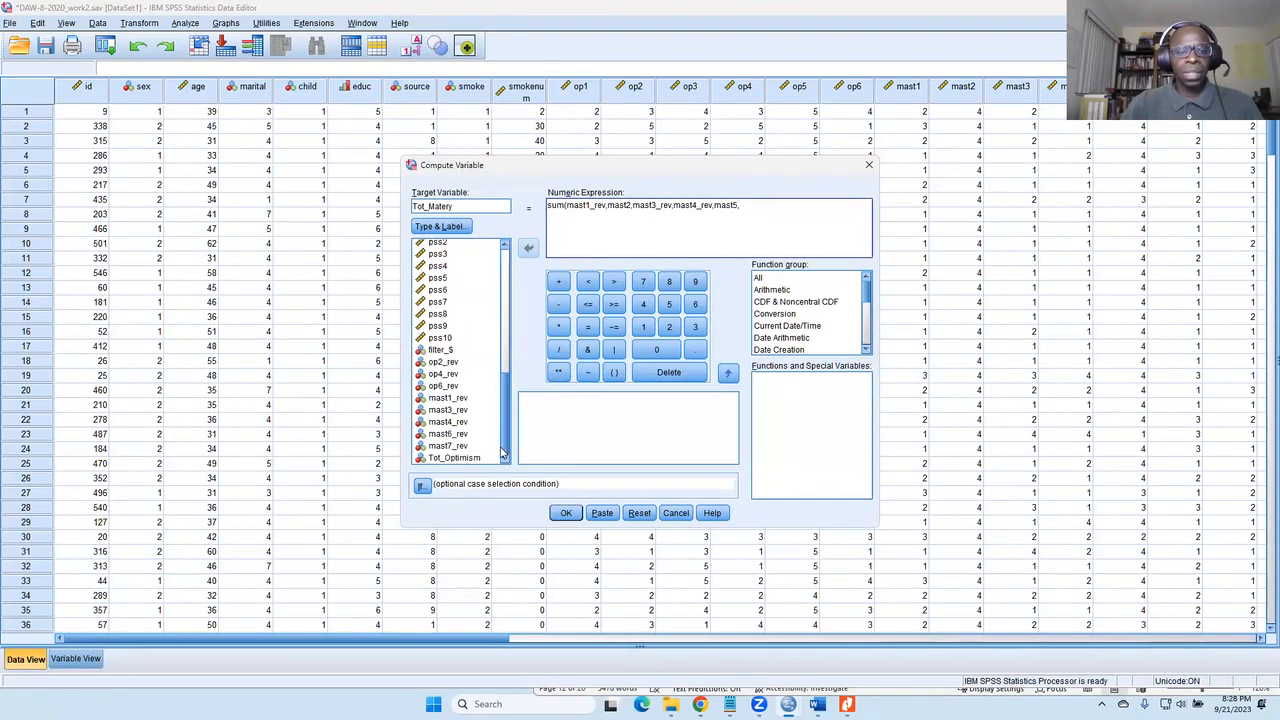
pyautogui.write(',')
pyautogui.click(447, 434)
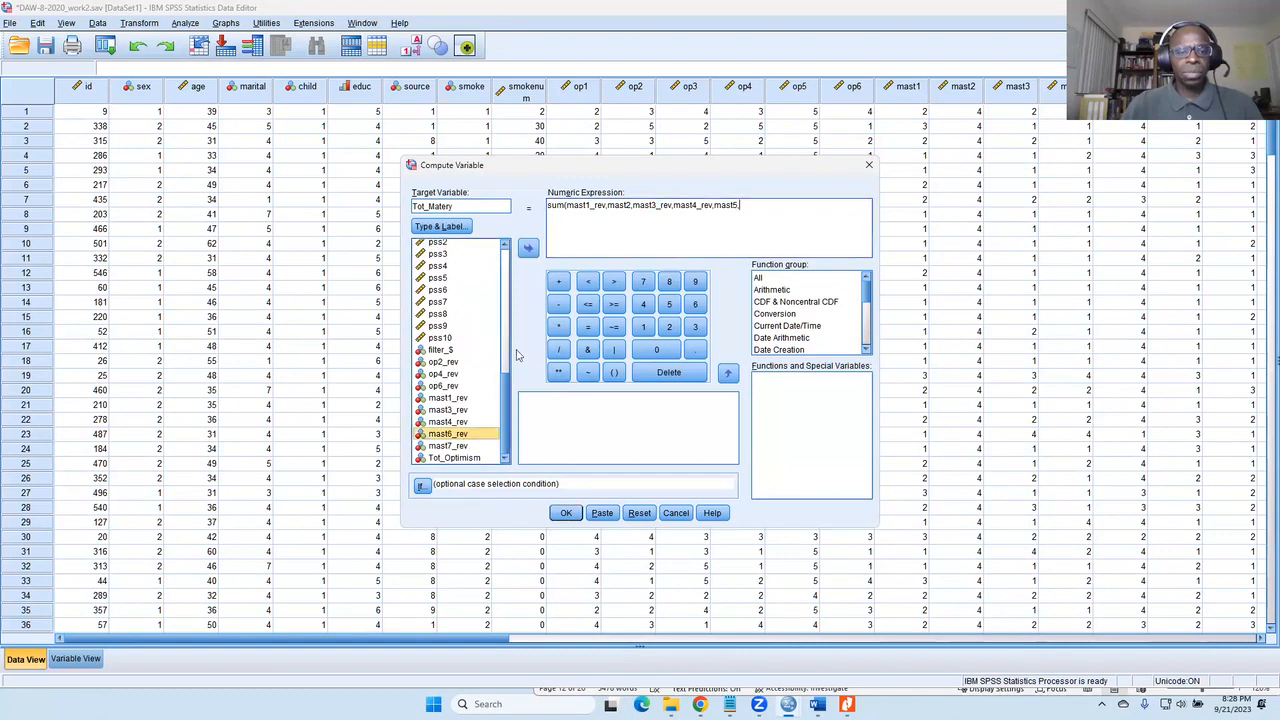
pyautogui.click(529, 250)
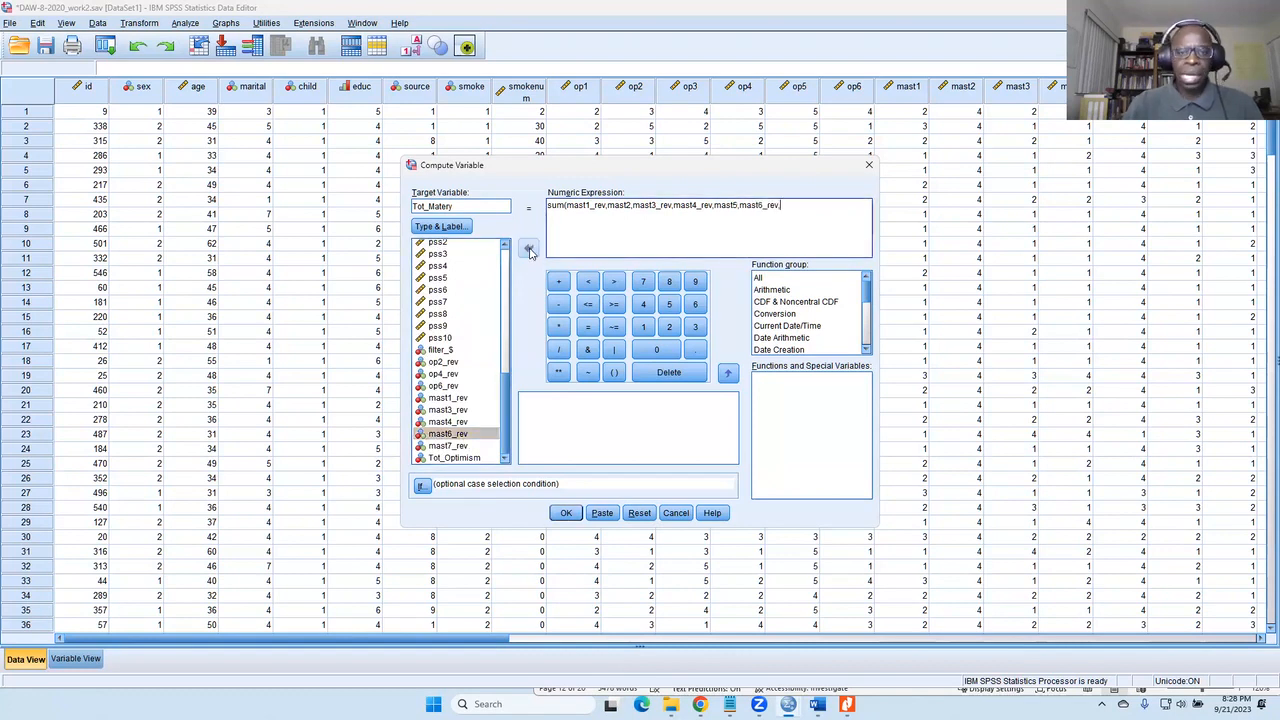
pyautogui.click(466, 446)
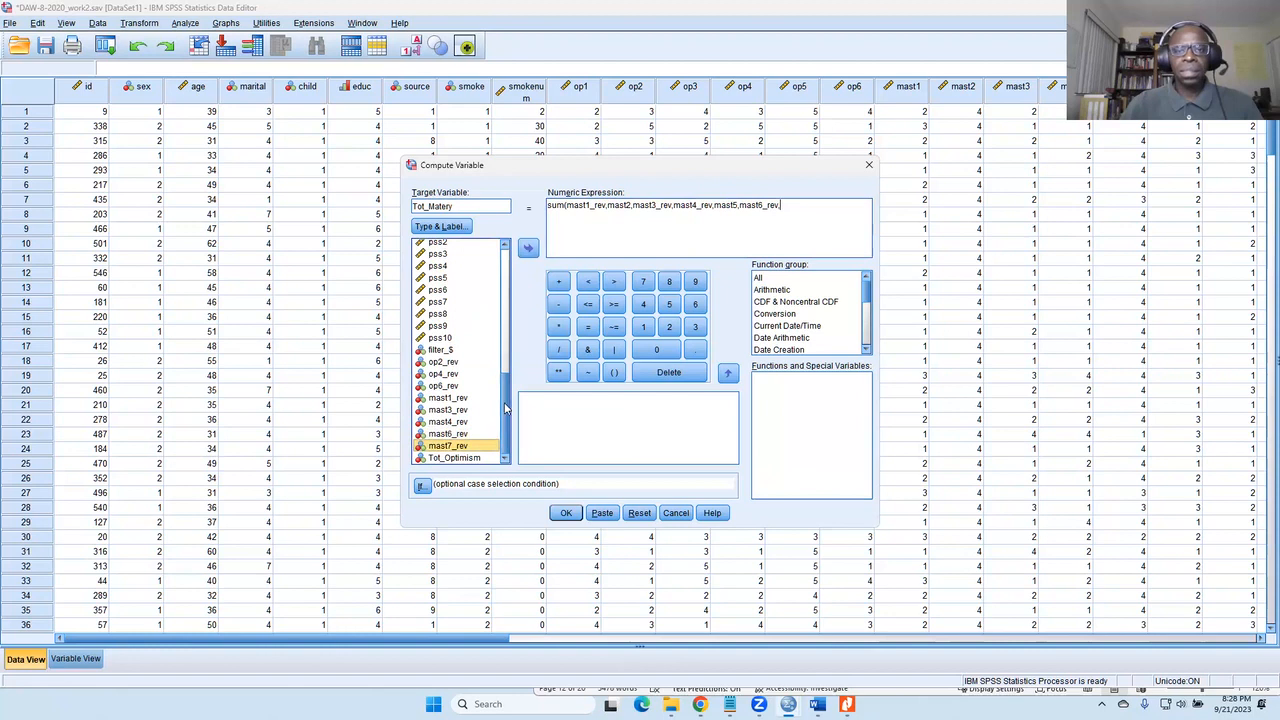
pyautogui.click(529, 250)
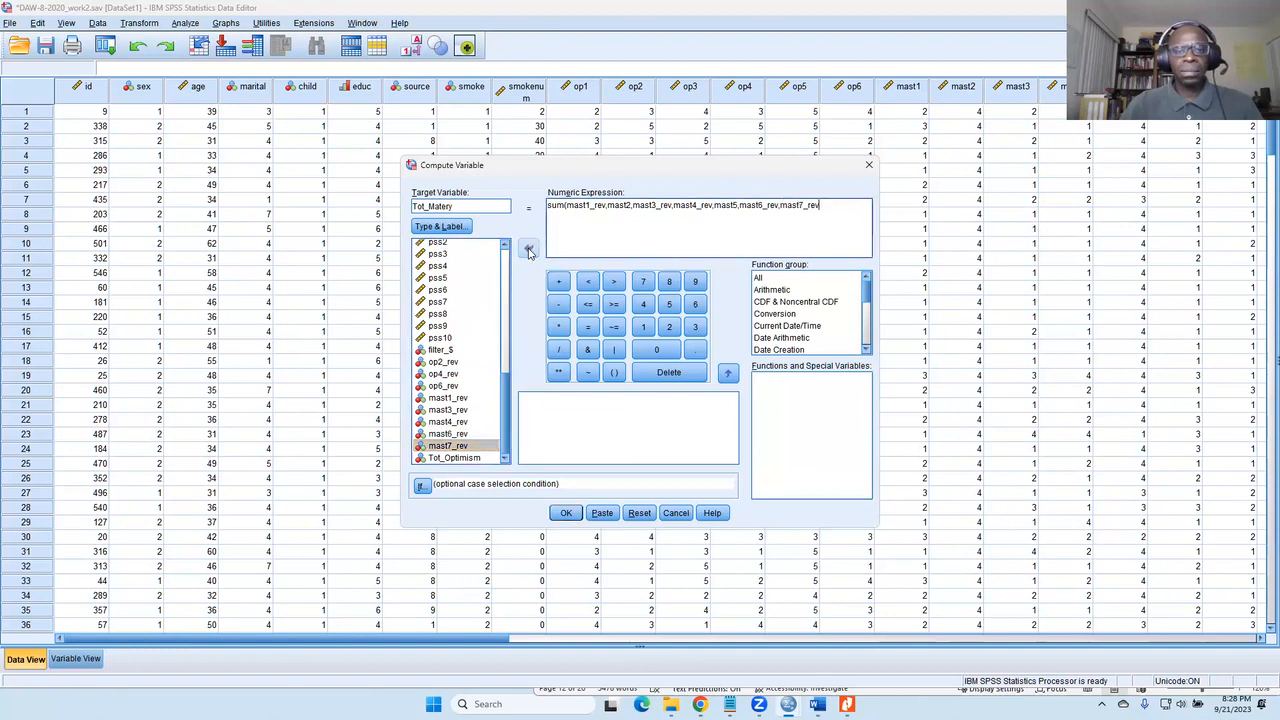
# Close the sum expression with ")", paste the Compute command as syntax, and switch to the Data Analysis Work Syntax.sps window.
pyautogui.click(602, 513)
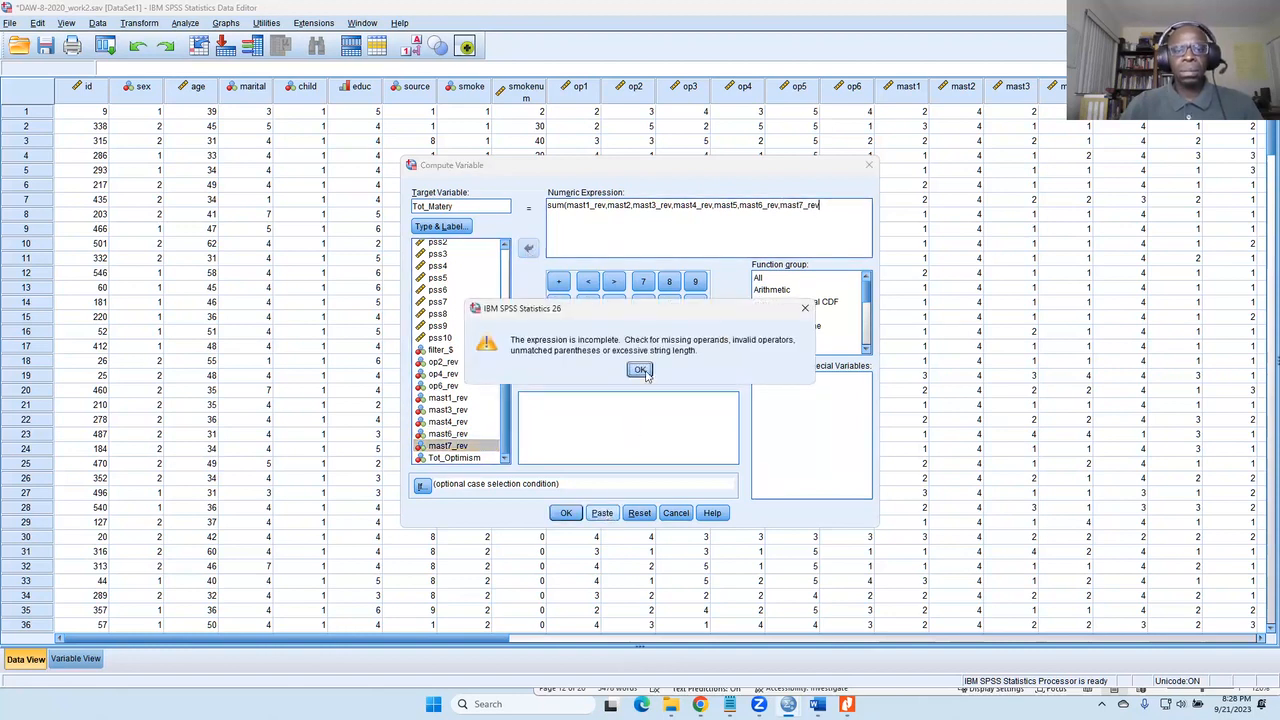
pyautogui.click(641, 372)
pyautogui.click(853, 210)
pyautogui.write(')')
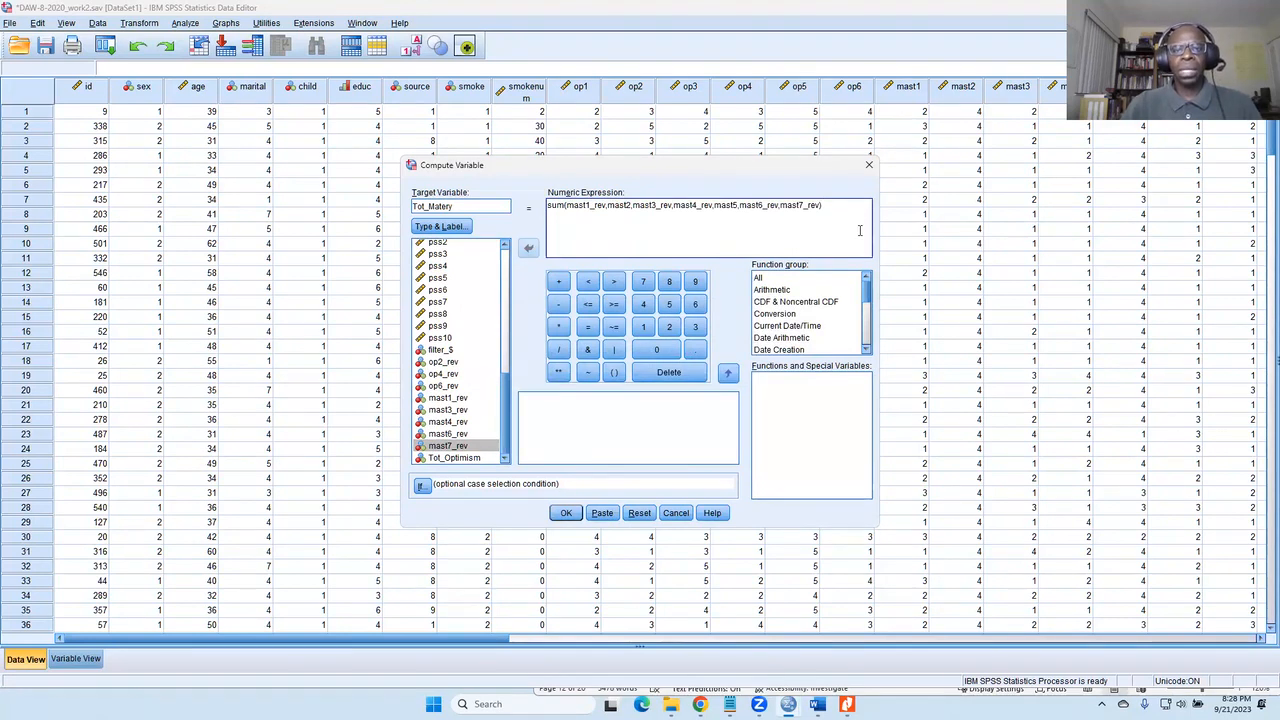
pyautogui.click(604, 513)
pyautogui.moveTo(788, 704)
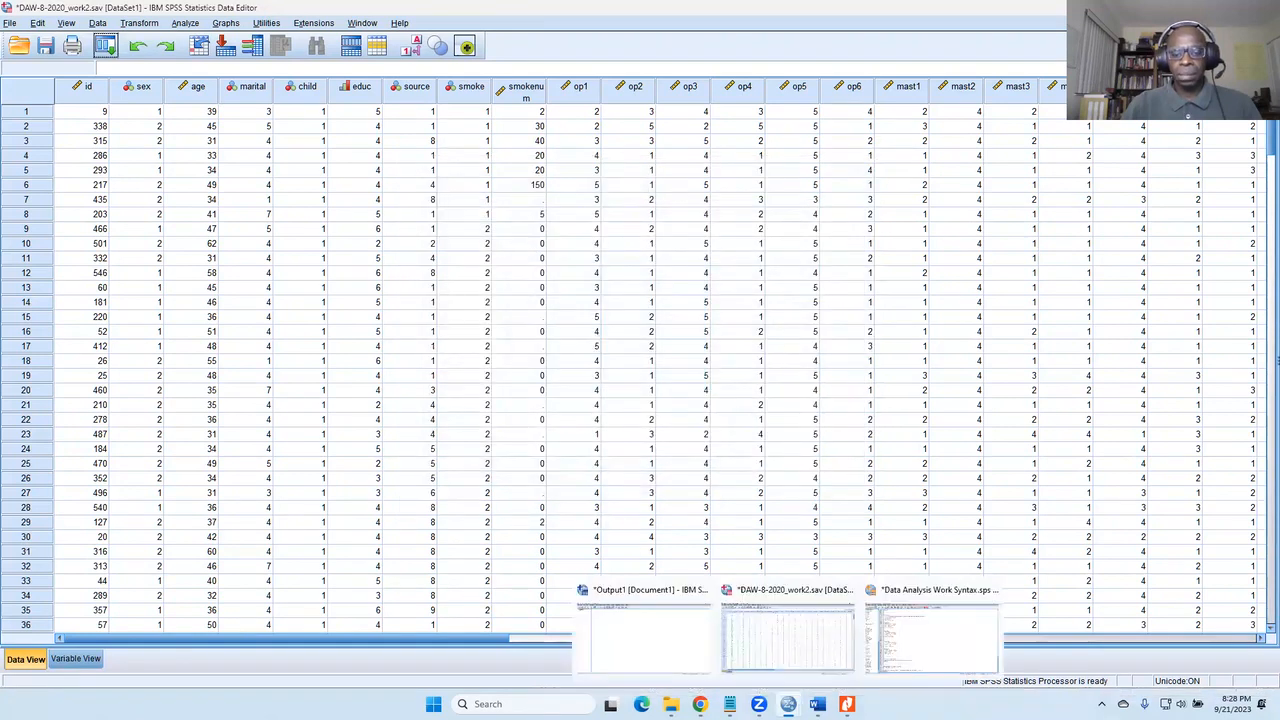
pyautogui.click(917, 659)
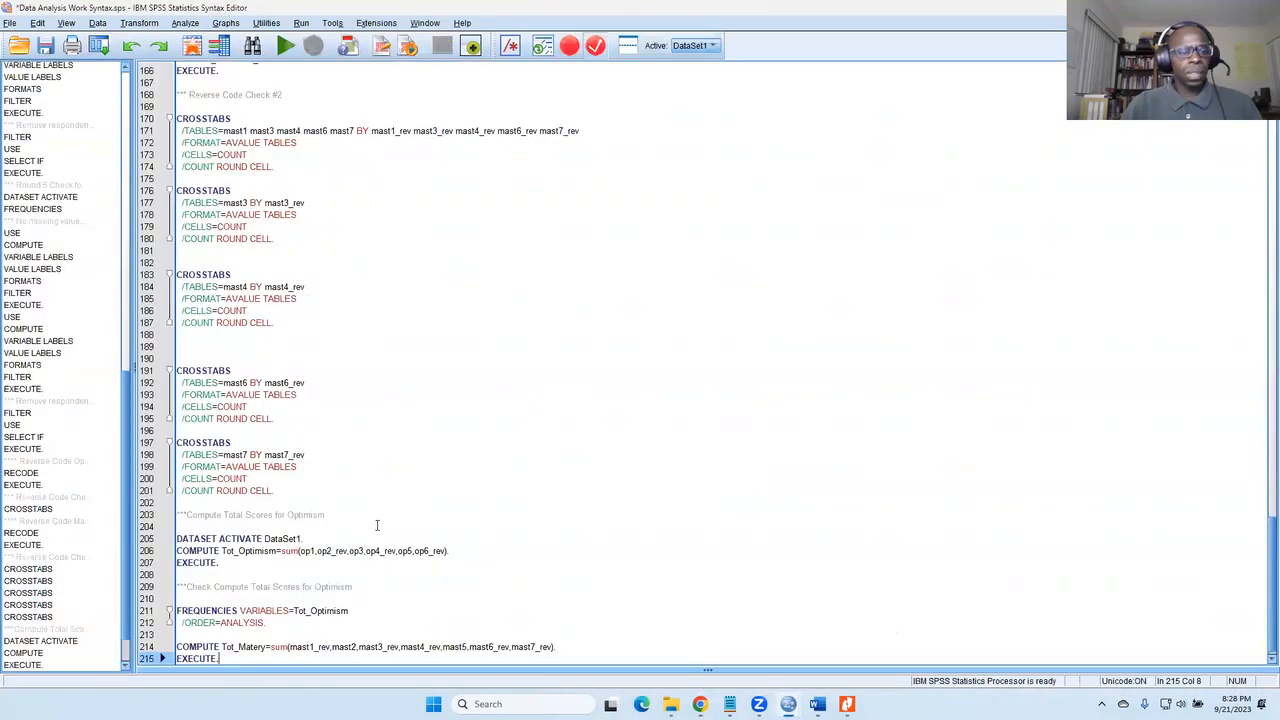
# Copy the comment "***Compute Total Scores for Optimism" above the Tot_Matery COMPUTE command, set off by a blank line.
pyautogui.moveTo(342, 515); pyautogui.dragTo(180, 516)
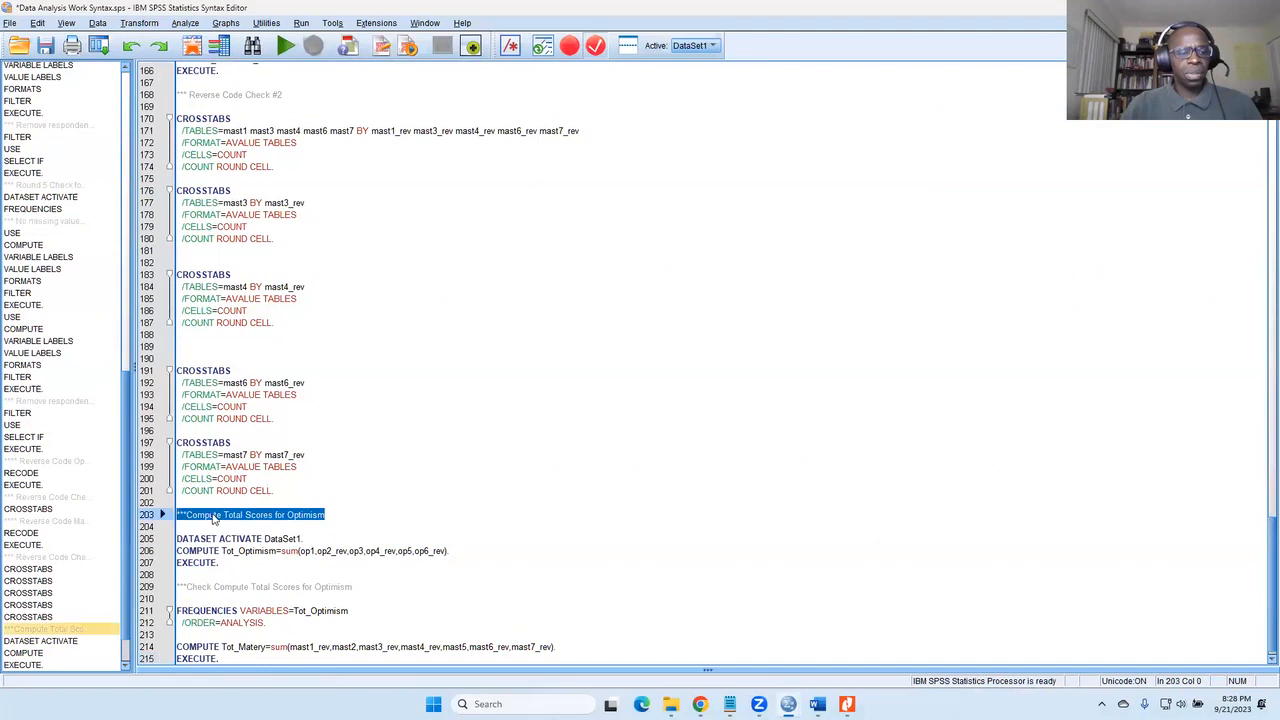
pyautogui.rightClick(214, 516)
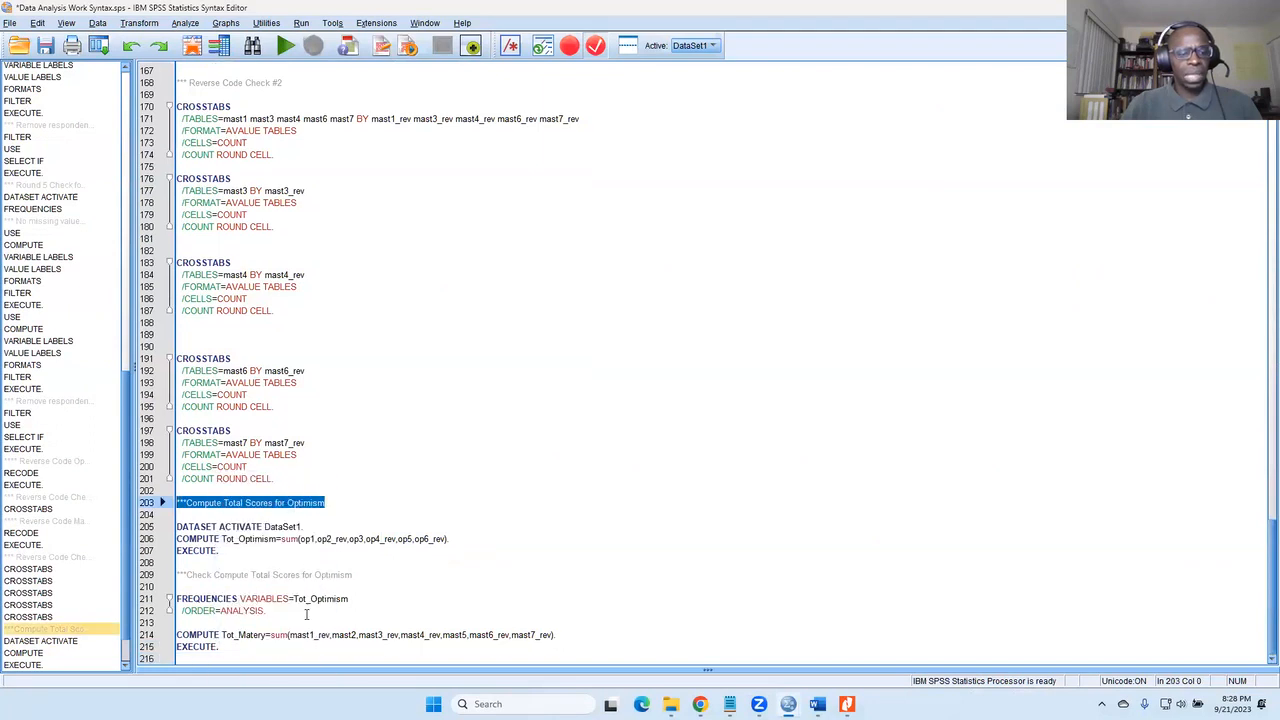
pyautogui.click(306, 617)
pyautogui.press('Return')
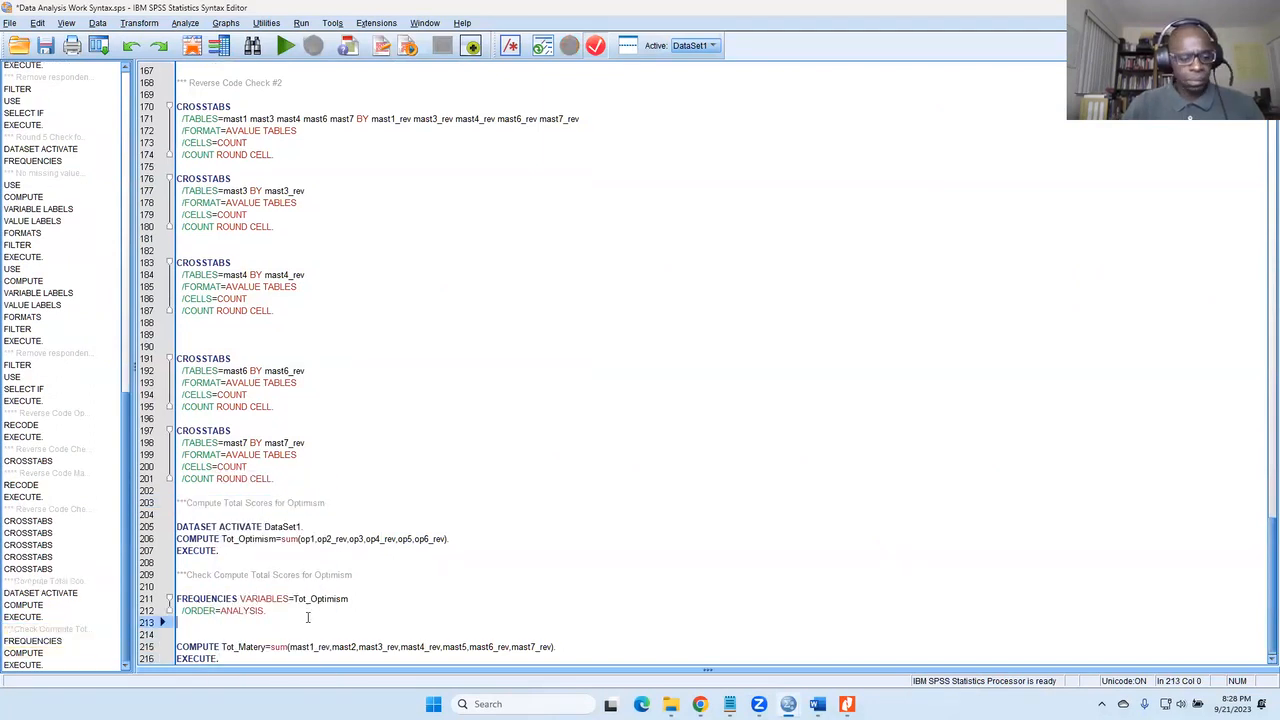
pyautogui.hotkey('ctrl', 'v')
pyautogui.click(293, 610)
pyautogui.press('Return')
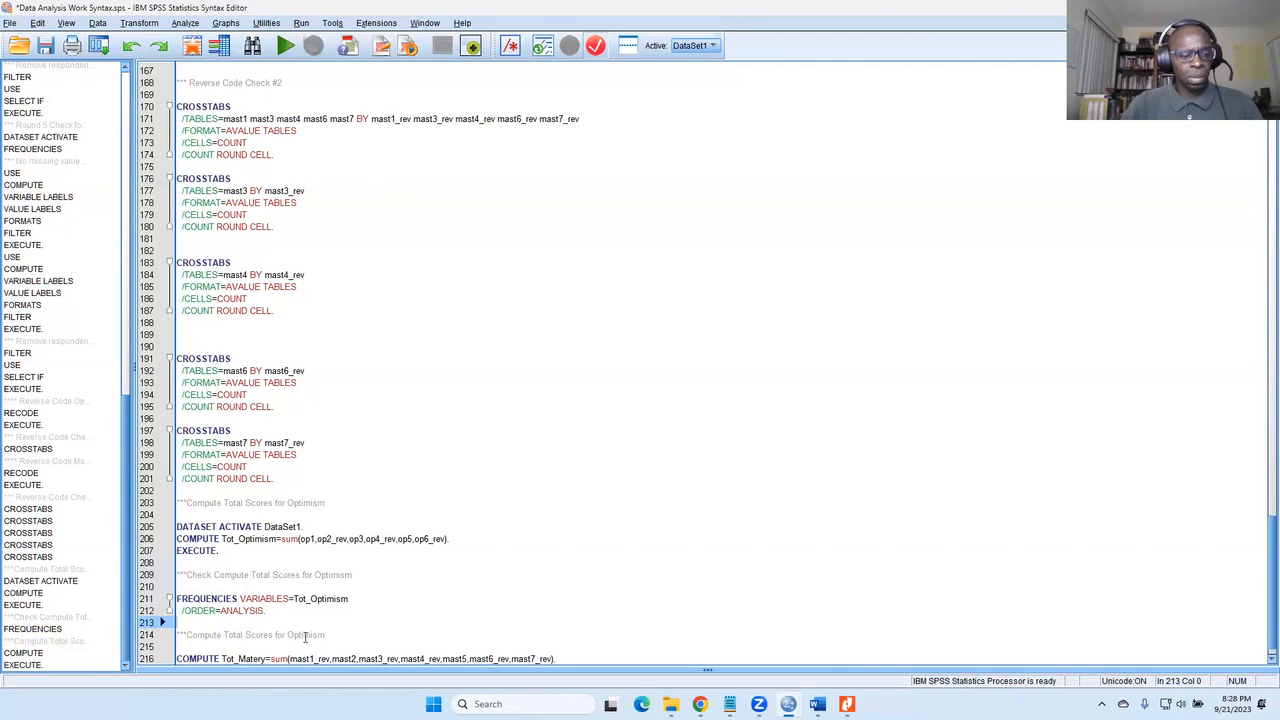
# Replace "Optimism" with "Self-Master" in the comment above the Tot_Matery COMPUTE command.
pyautogui.doubleClick(316, 635)
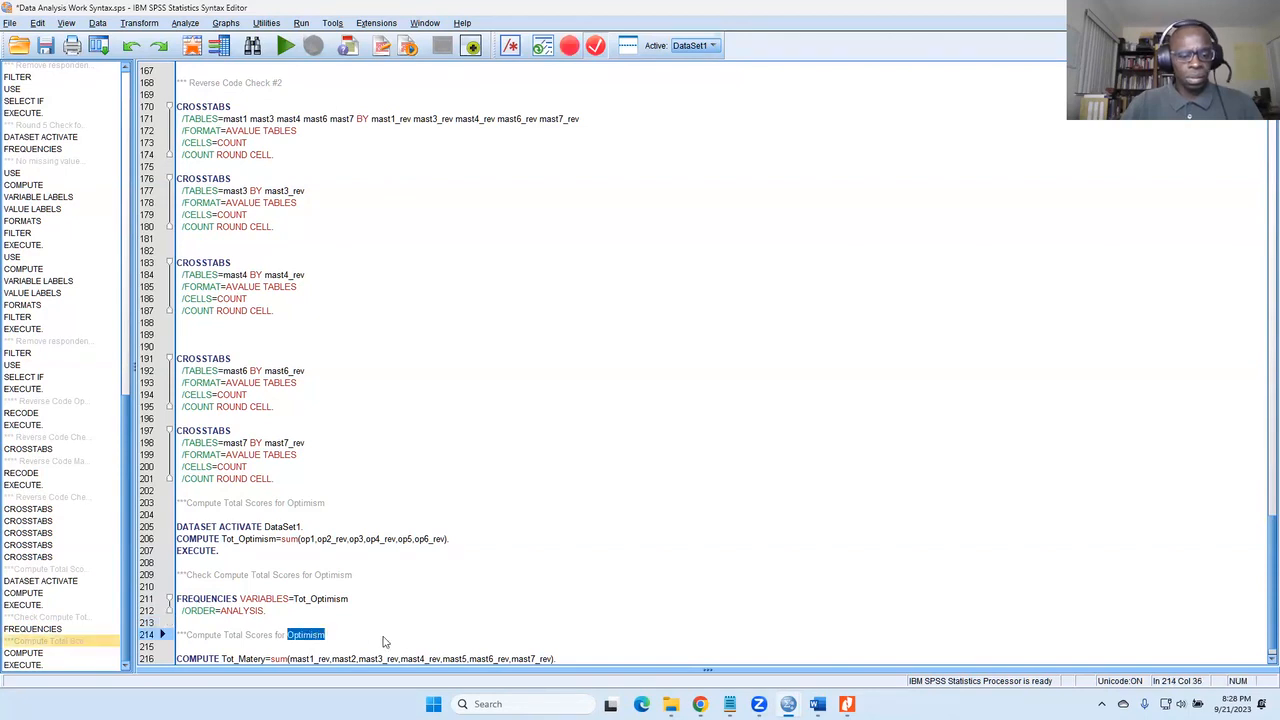
pyautogui.write('Self')
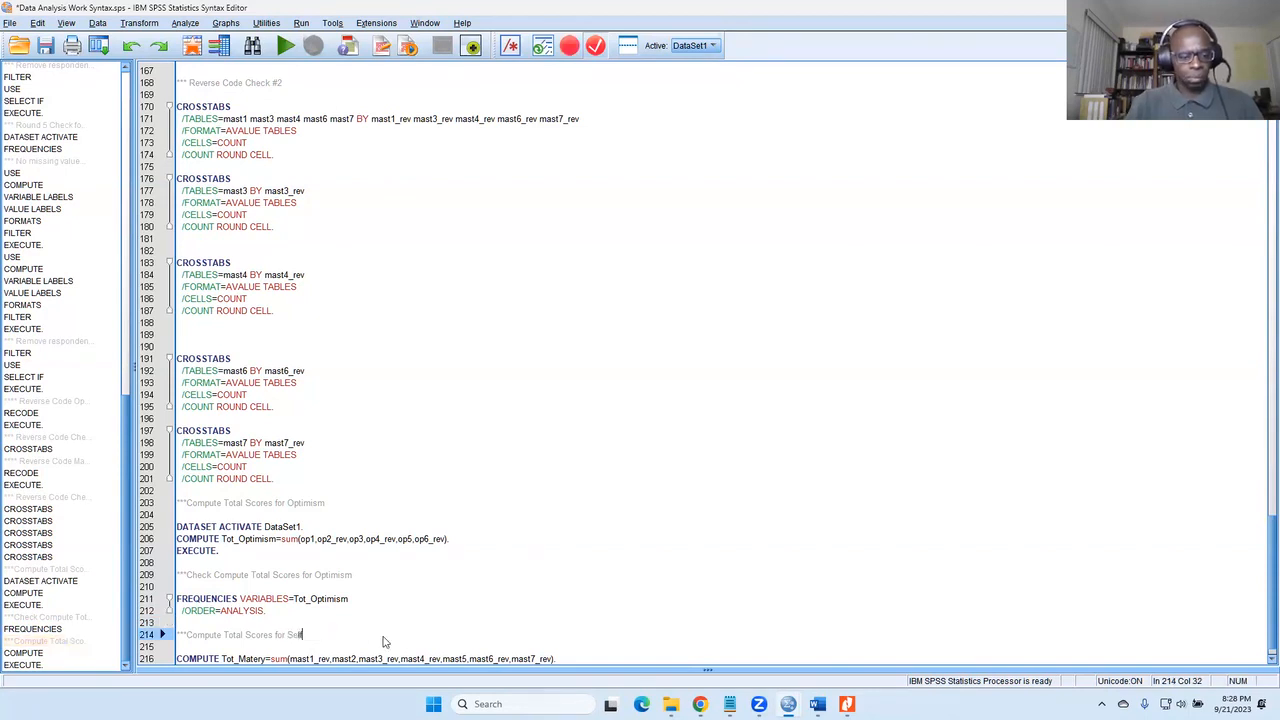
pyautogui.write('-Master')
# Run only the Tot_Matery COMPUTE command and its EXECUTE line.
pyautogui.scroll(-1, 385, 640)
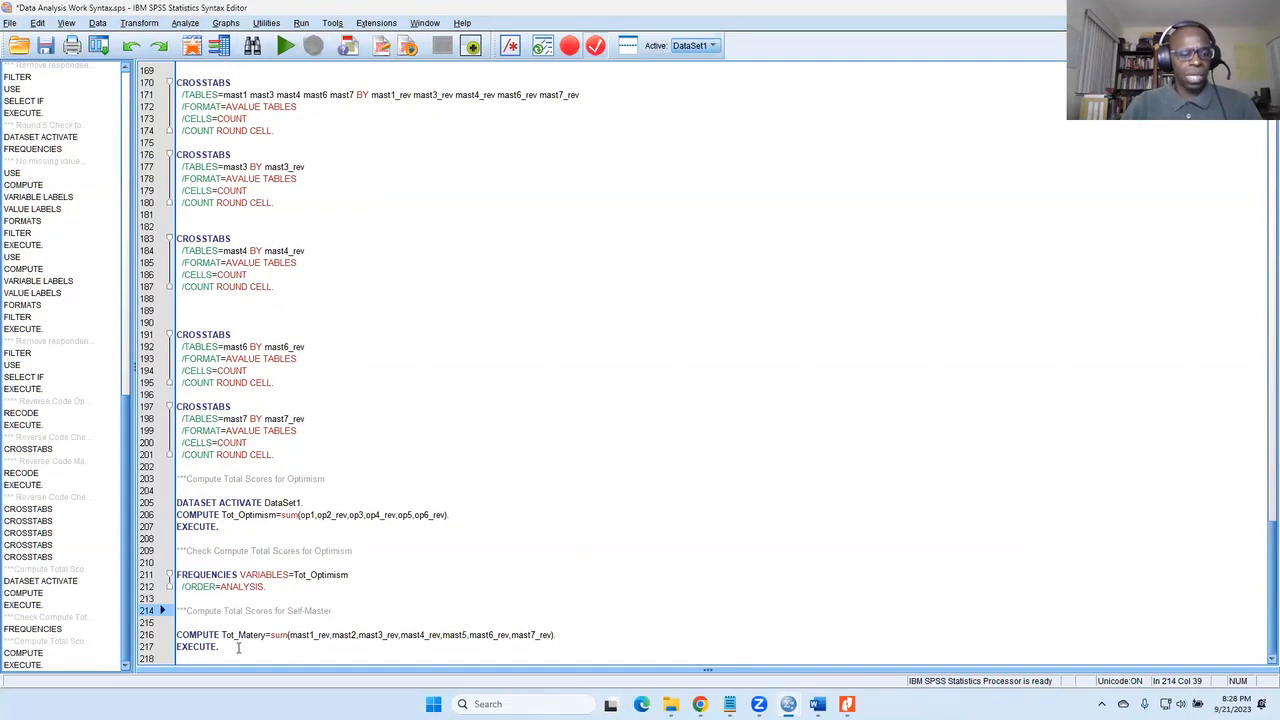
pyautogui.moveTo(238, 648); pyautogui.dragTo(176, 634)
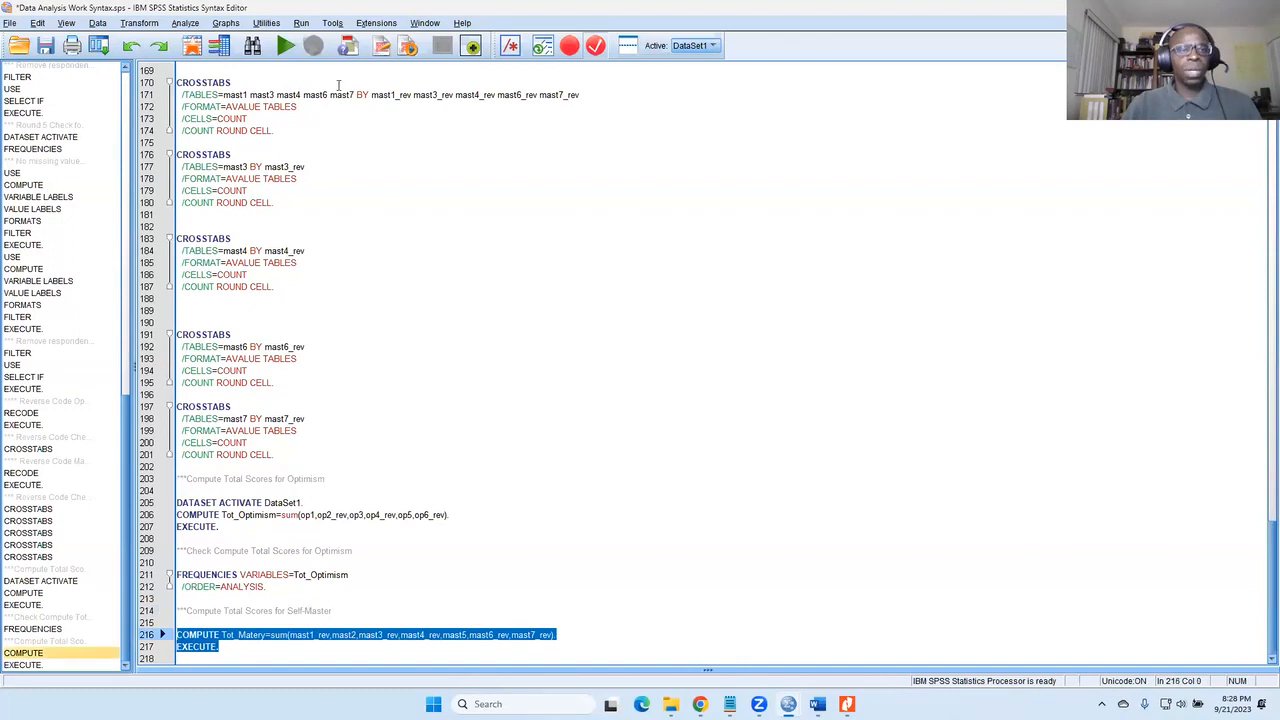
pyautogui.click(285, 45)
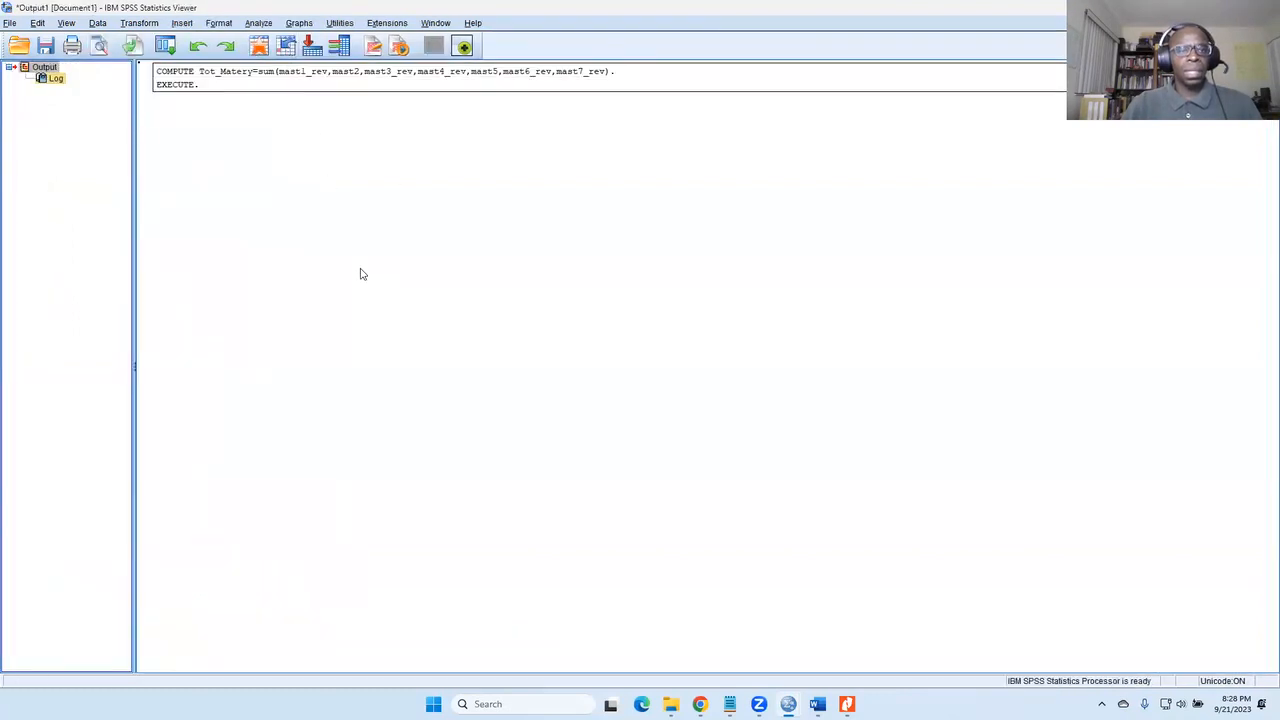
# Set up a Frequencies analysis with Tot_Matery in place of Tot_Optimism and paste it as syntax.
pyautogui.click(258, 22)
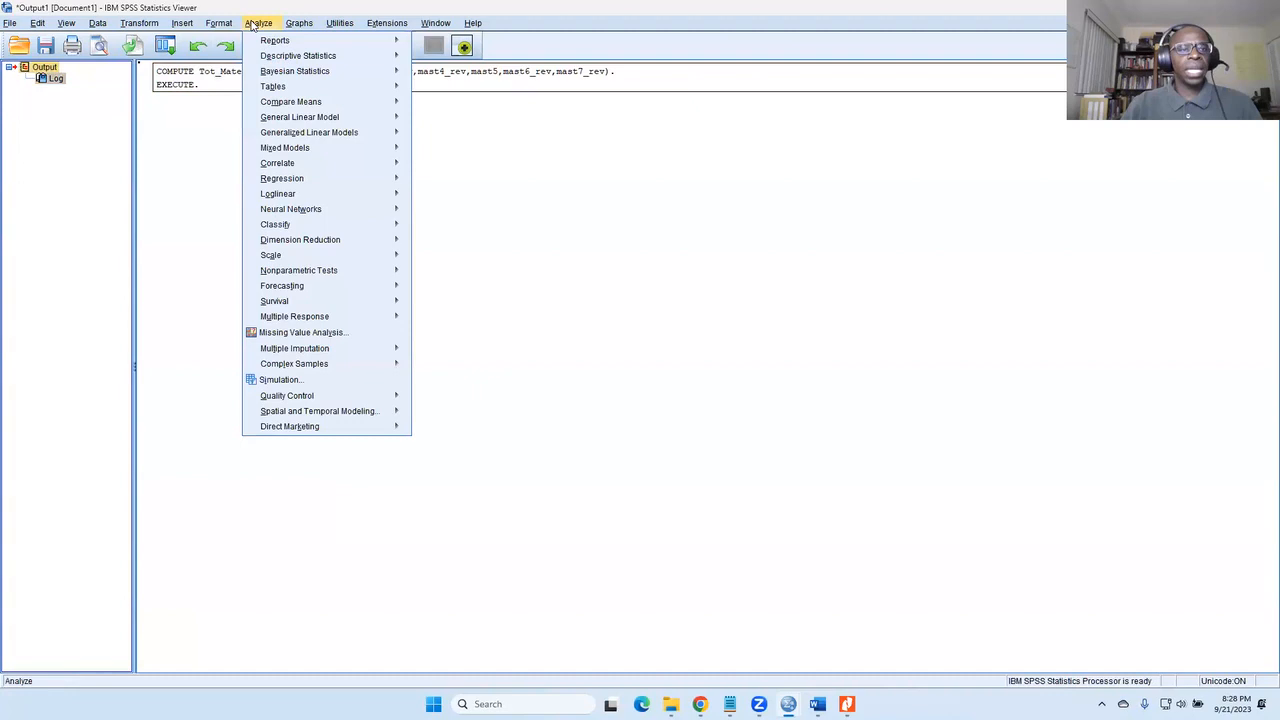
pyautogui.moveTo(300, 55)
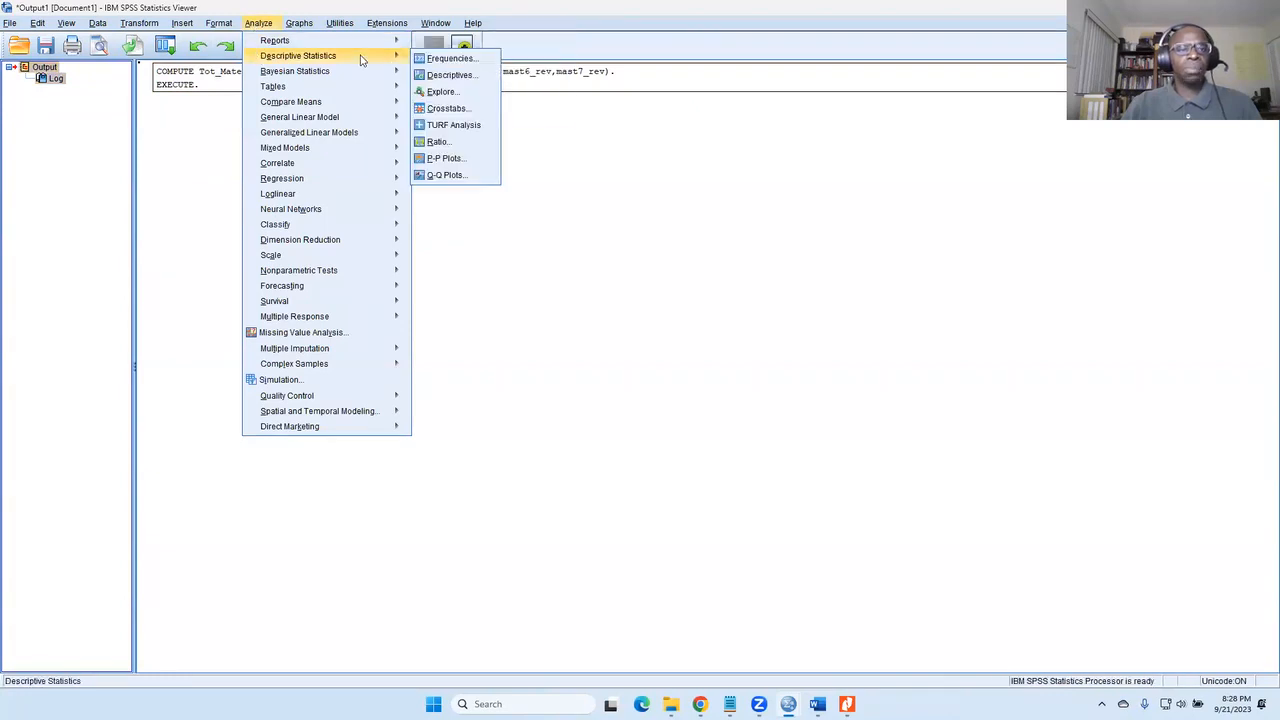
pyautogui.click(440, 60)
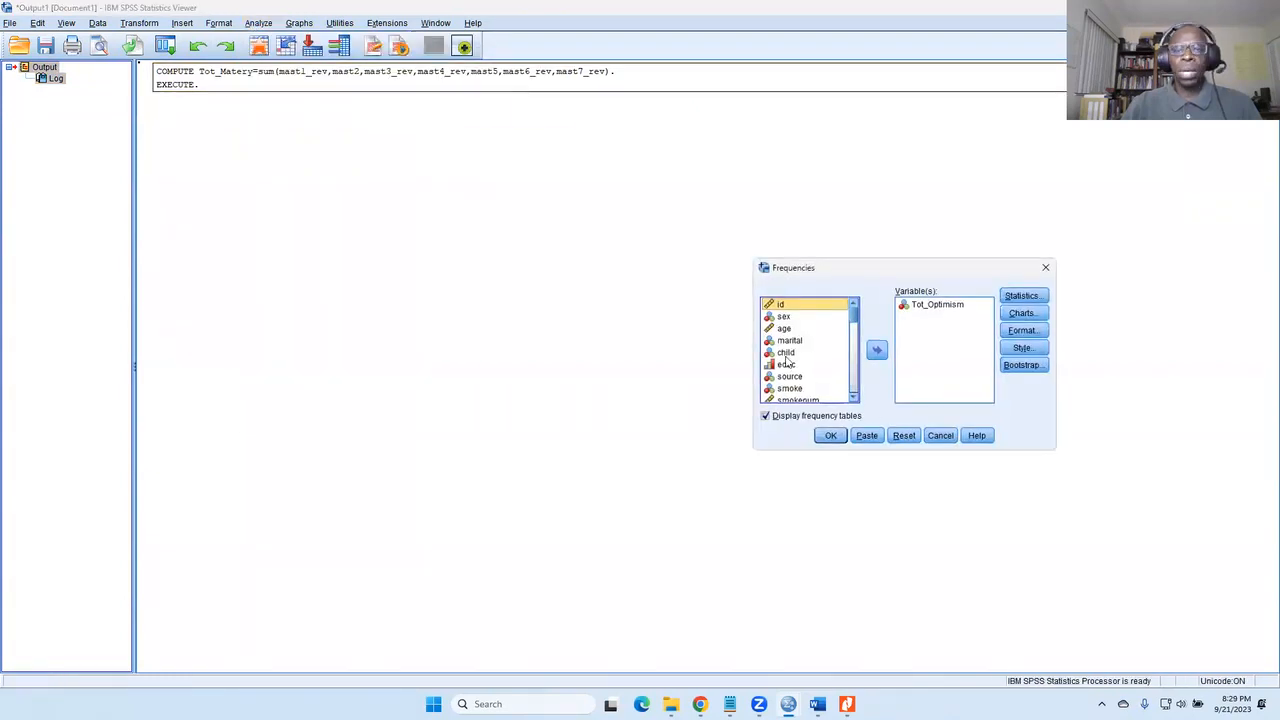
pyautogui.click(940, 305)
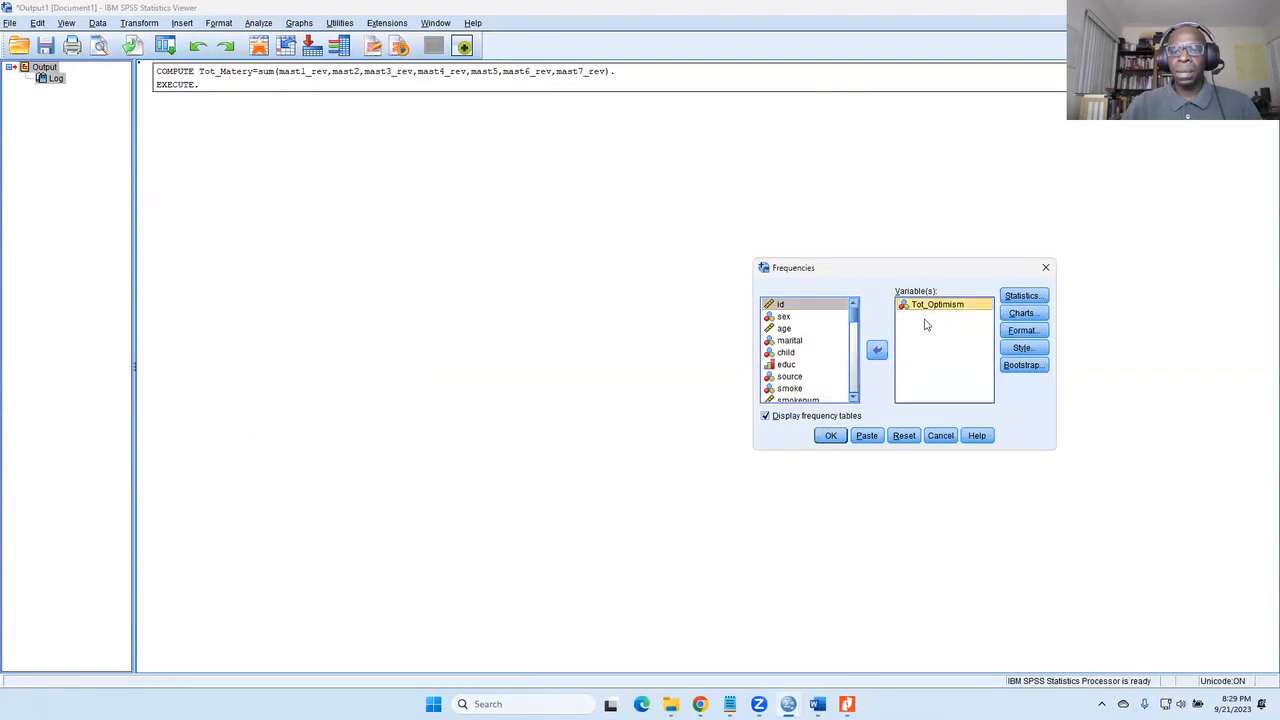
pyautogui.click(876, 349)
pyautogui.click(800, 396)
pyautogui.click(876, 349)
pyautogui.click(866, 436)
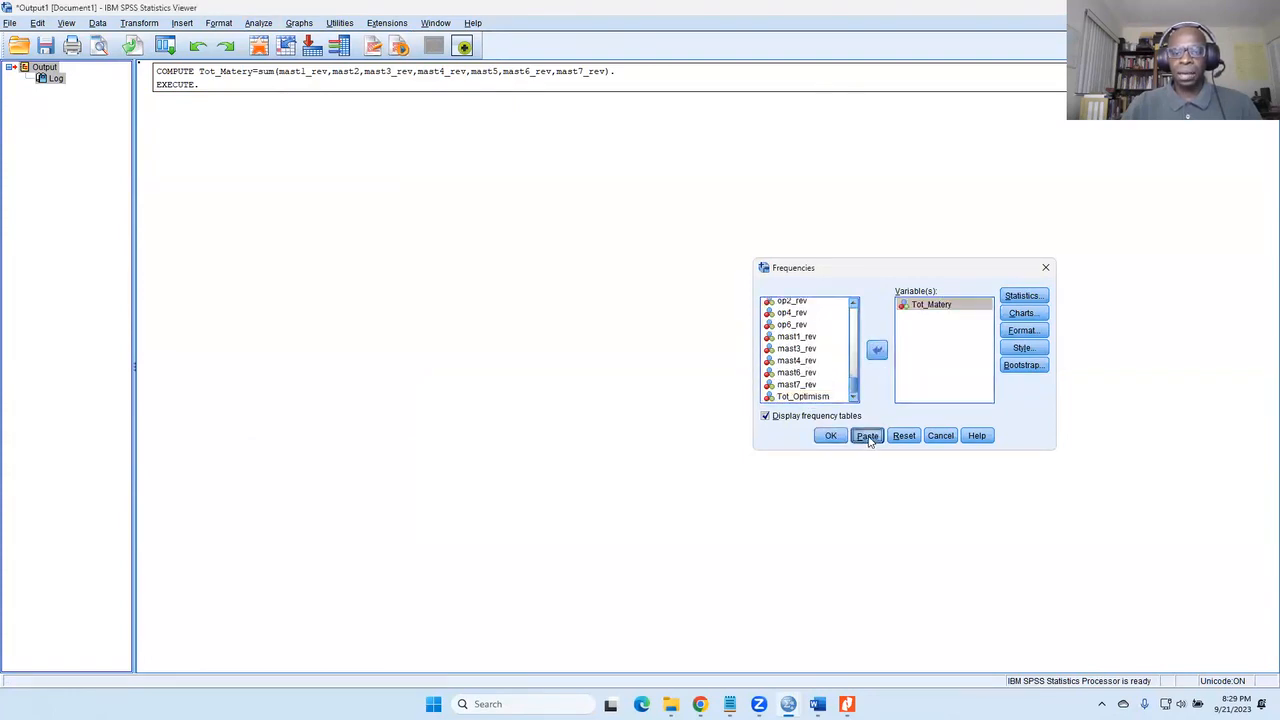
# In the syntax file, copy the comment "***Check Compute Total Scores for Optimism" above the Tot_Matery FREQUENCIES command, with blank lines around it.
pyautogui.moveTo(817, 704)
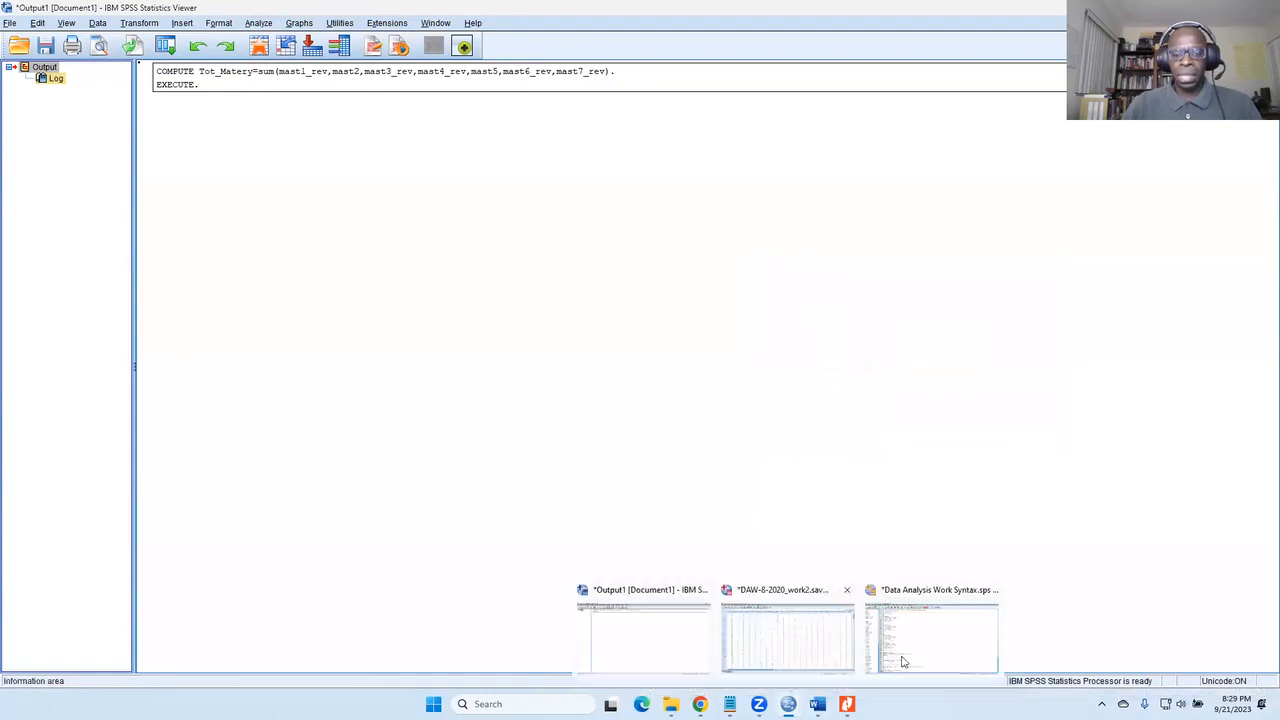
pyautogui.click(937, 630)
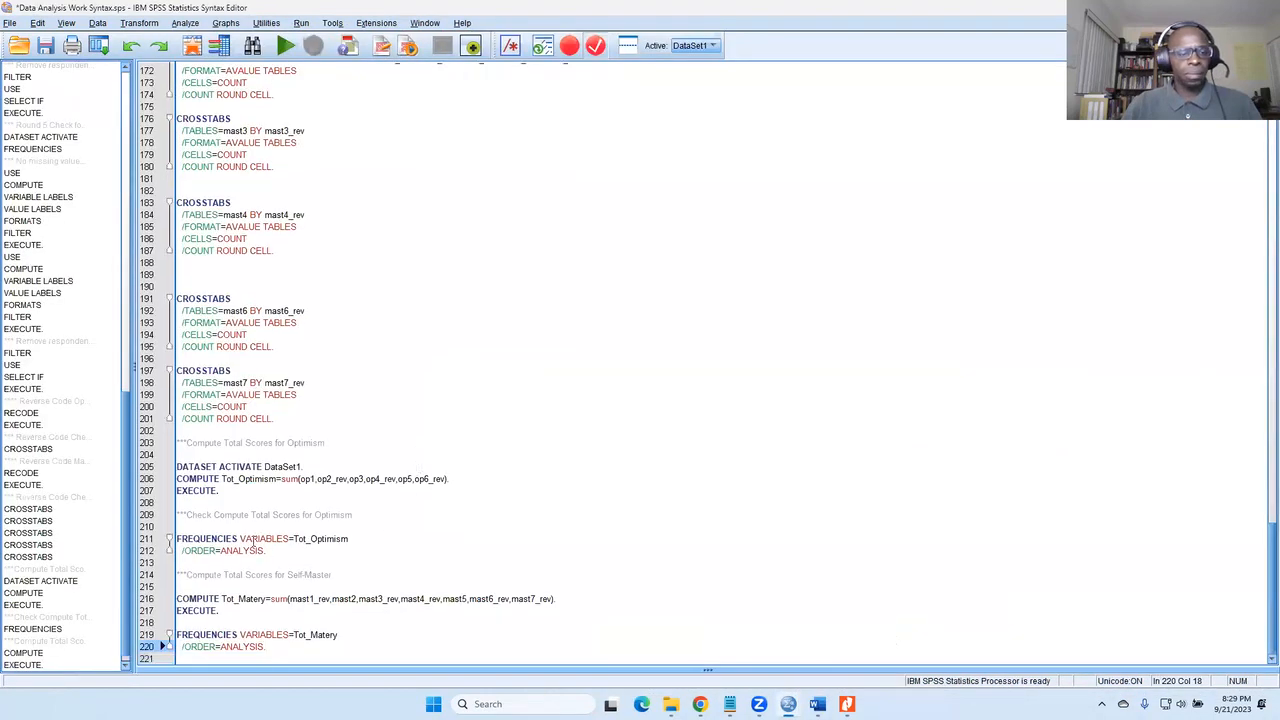
pyautogui.moveTo(352, 514); pyautogui.dragTo(177, 513)
pyautogui.rightClick(180, 512)
pyautogui.click(216, 516)
pyautogui.click(218, 620)
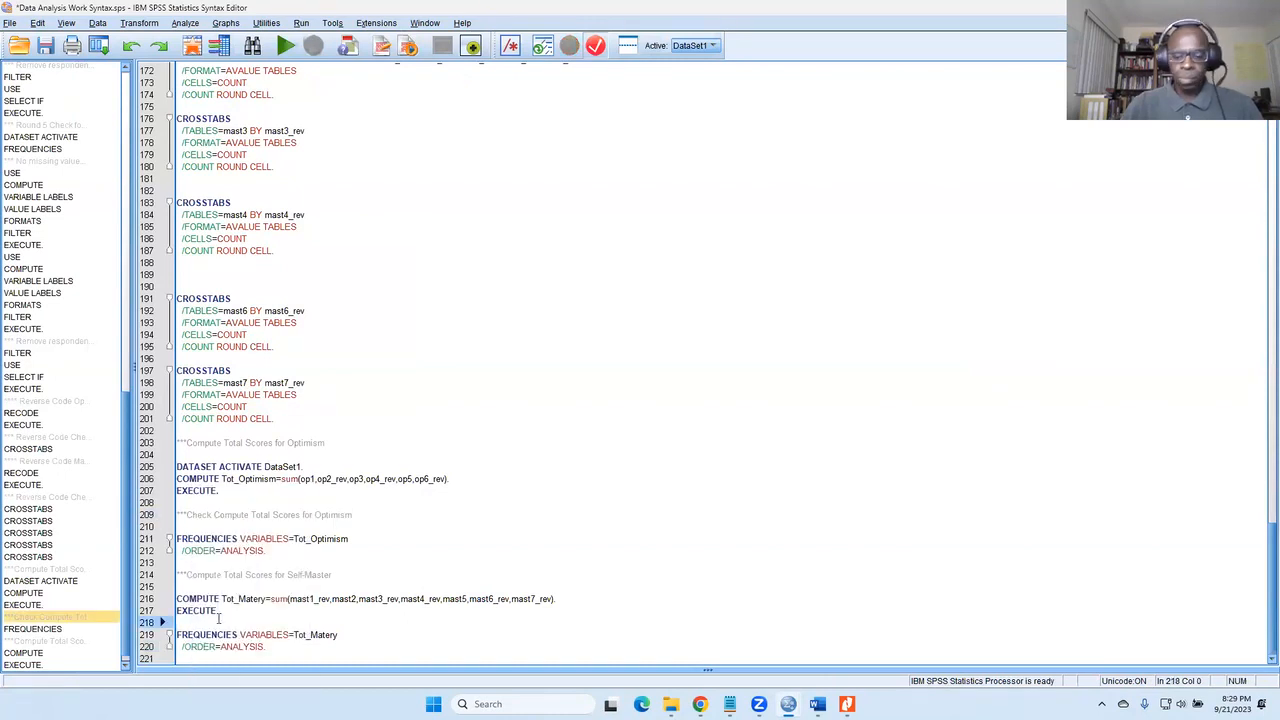
pyautogui.press('Return')
pyautogui.press('Return')
pyautogui.press('Up')
pyautogui.hotkey('ctrl', 'v')
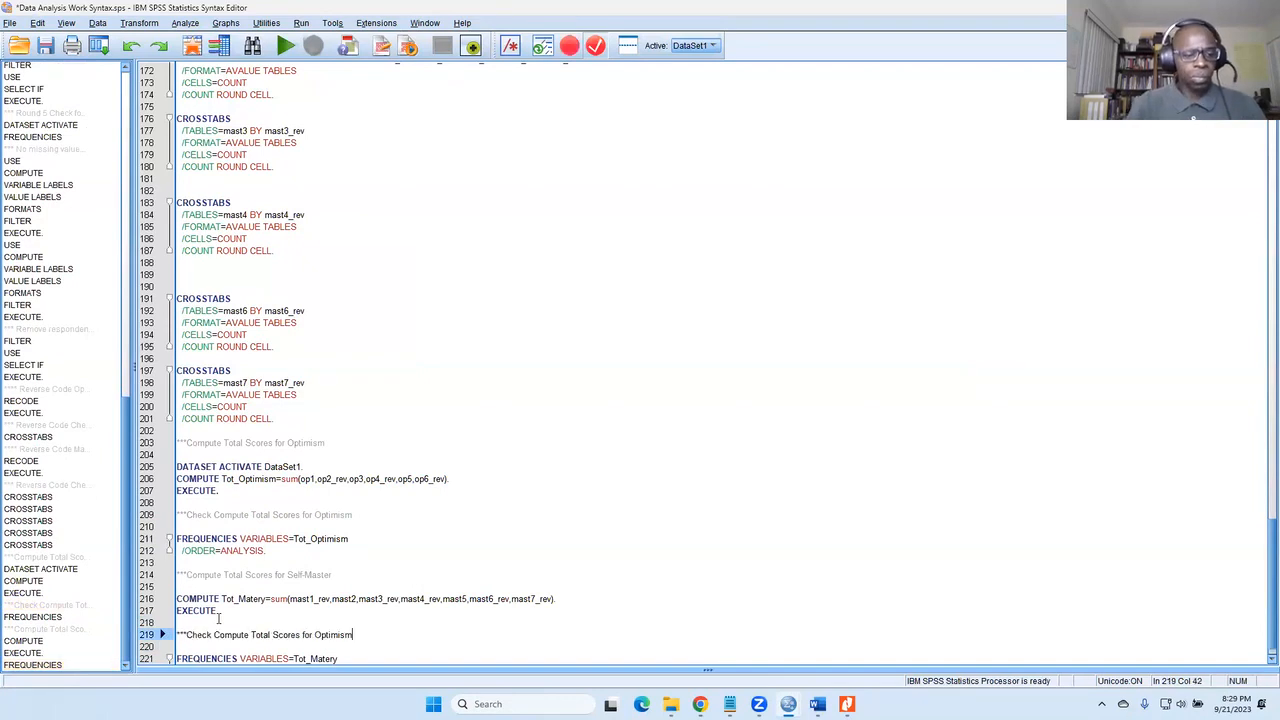
# Replace "Optimism" with "Self-Mastery" in the check comment above the Tot_Matery FREQUENCIES command and save the syntax file.
pyautogui.doubleClick(342, 635)
pyautogui.write('Se')
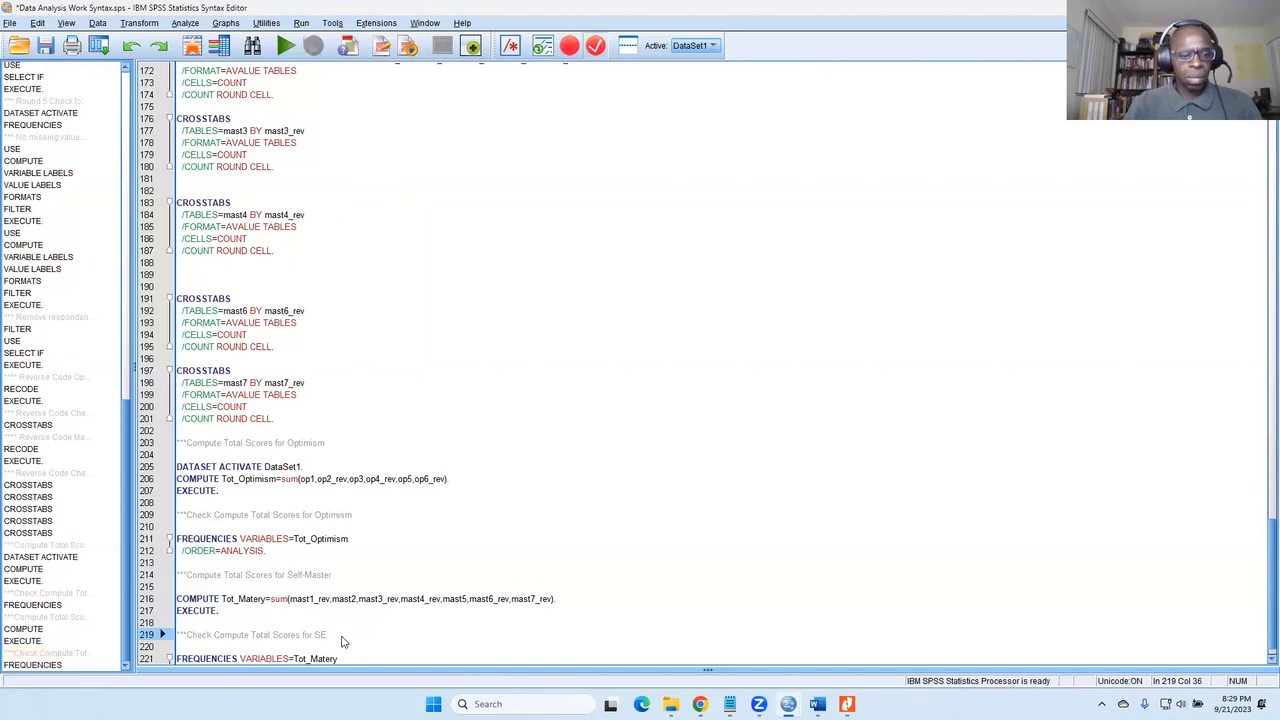
pyautogui.write('lf-')
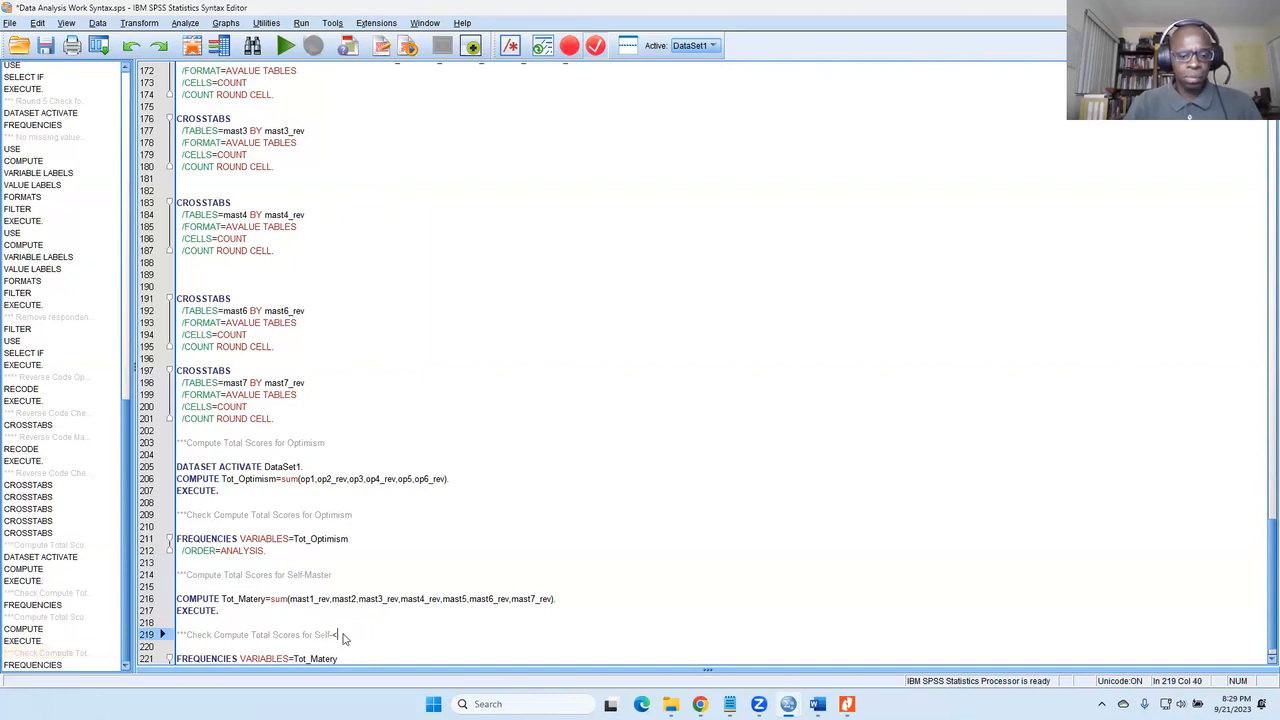
pyautogui.write('Master')
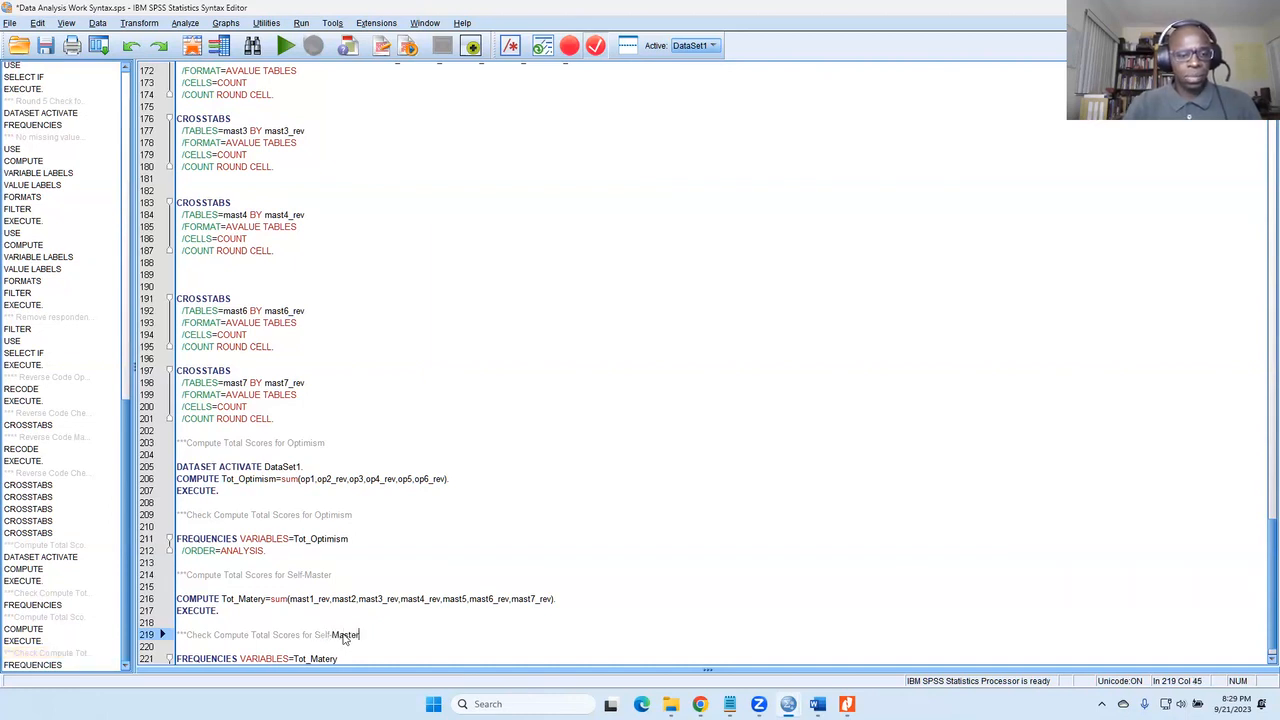
pyautogui.hotkey('ctrl', 's')
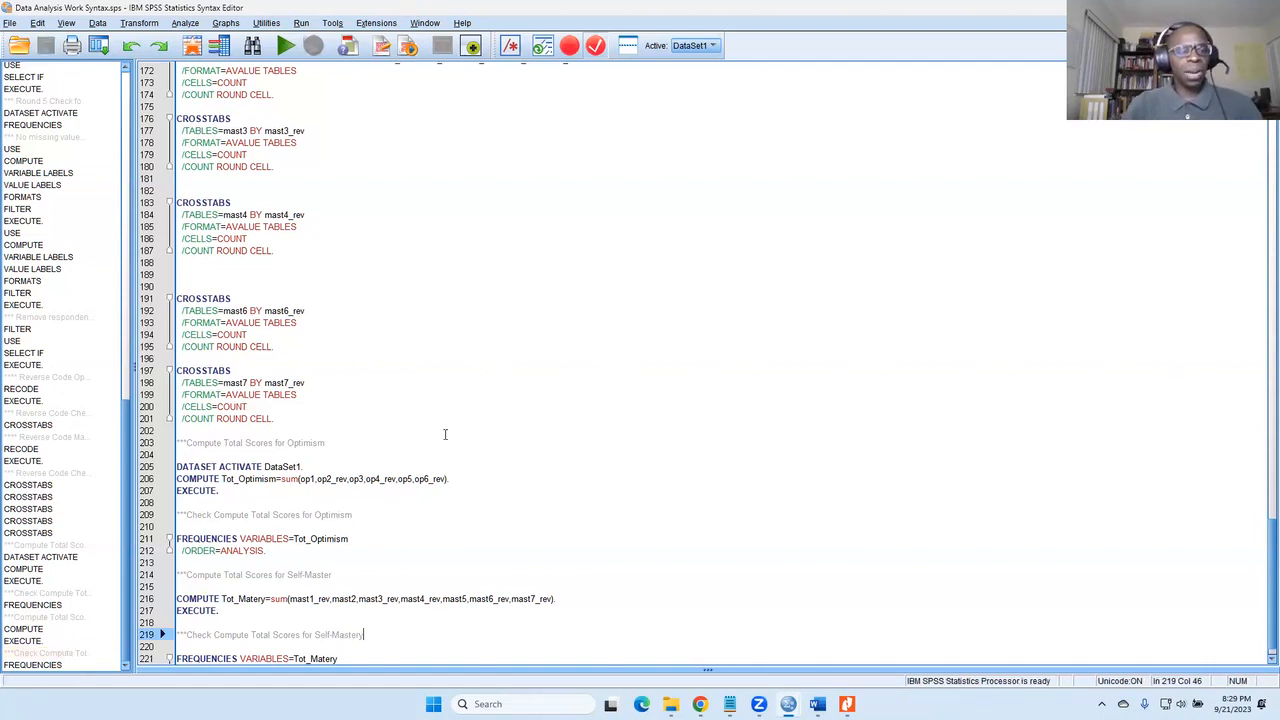
# Insert a comment line with a long row of asterisks and the date 9-21-23 above "***Compute Total Scores for Optimism", preceded by blank lines.
pyautogui.scroll(-1, 445, 434)
pyautogui.moveTo(296, 645); pyautogui.dragTo(177, 634)
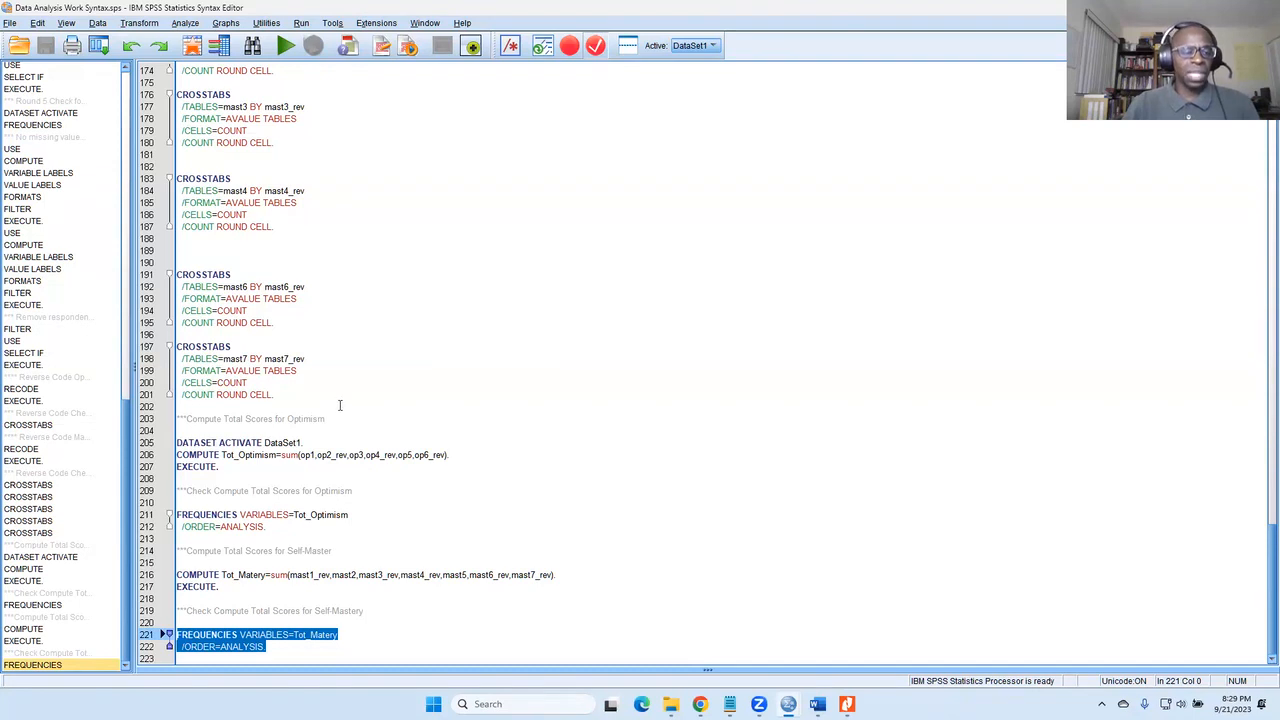
pyautogui.click(258, 407)
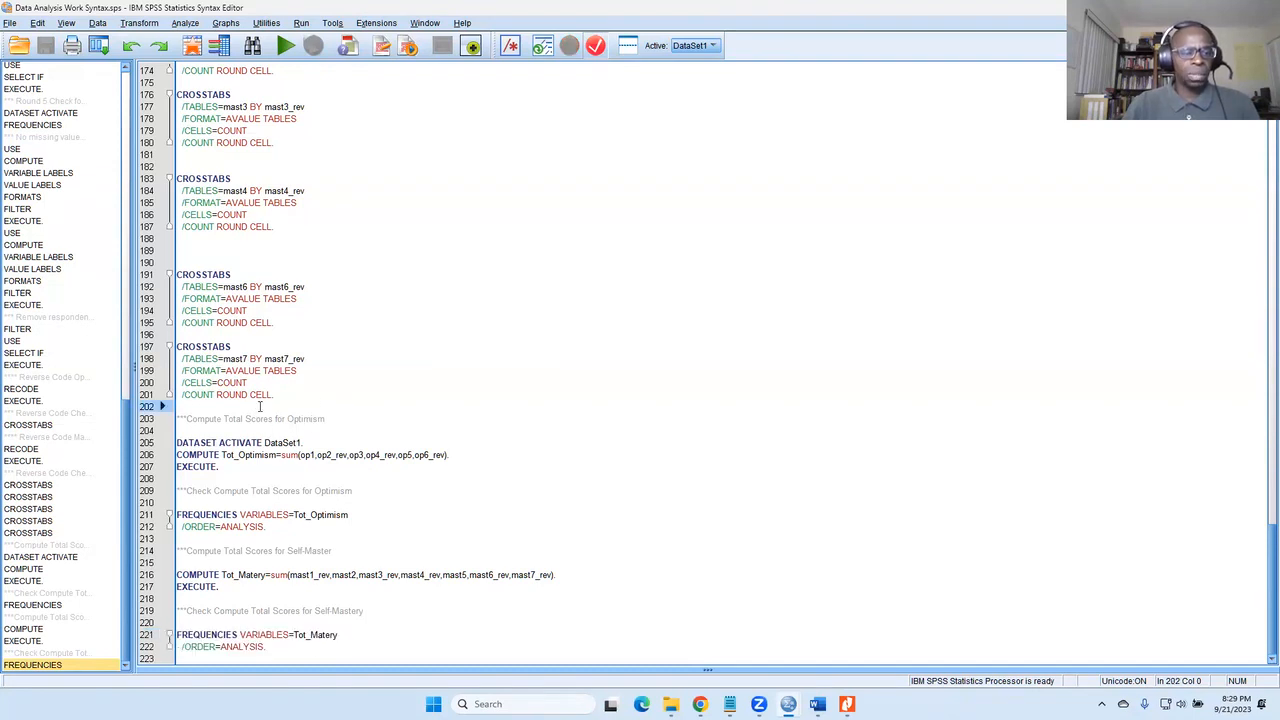
pyautogui.press('Return')
pyautogui.press('Return')
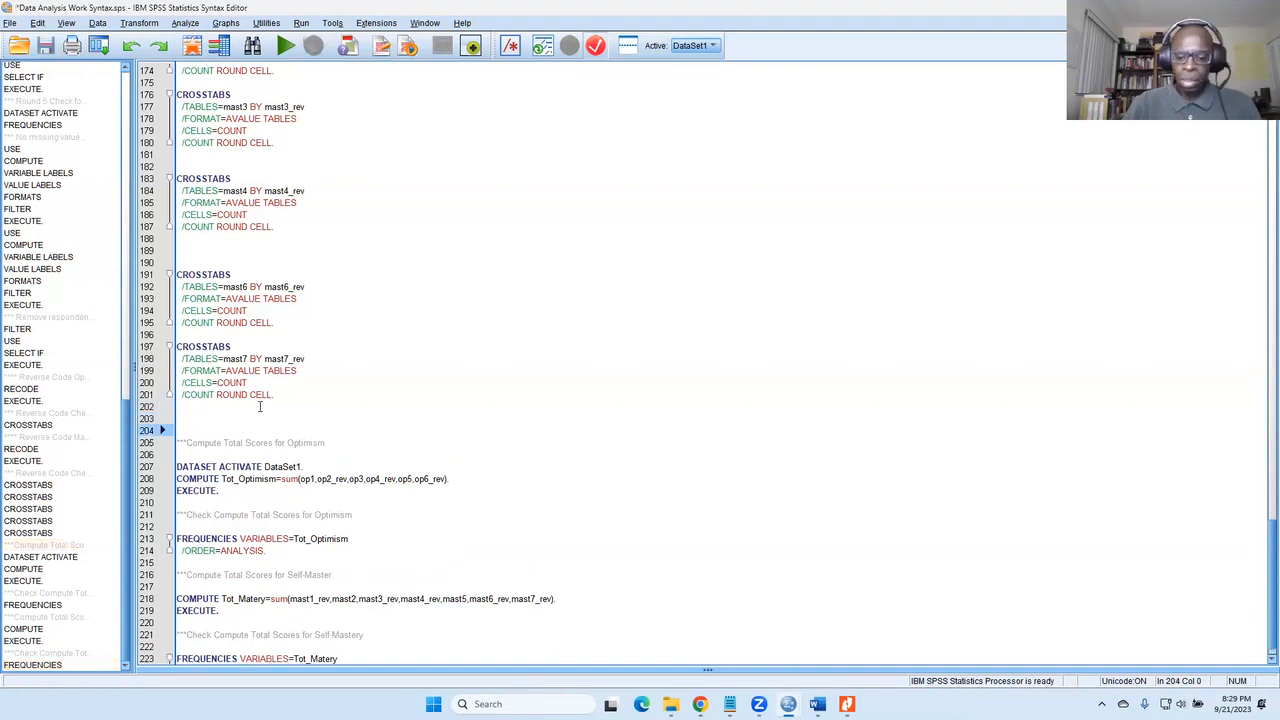
pyautogui.write('***')
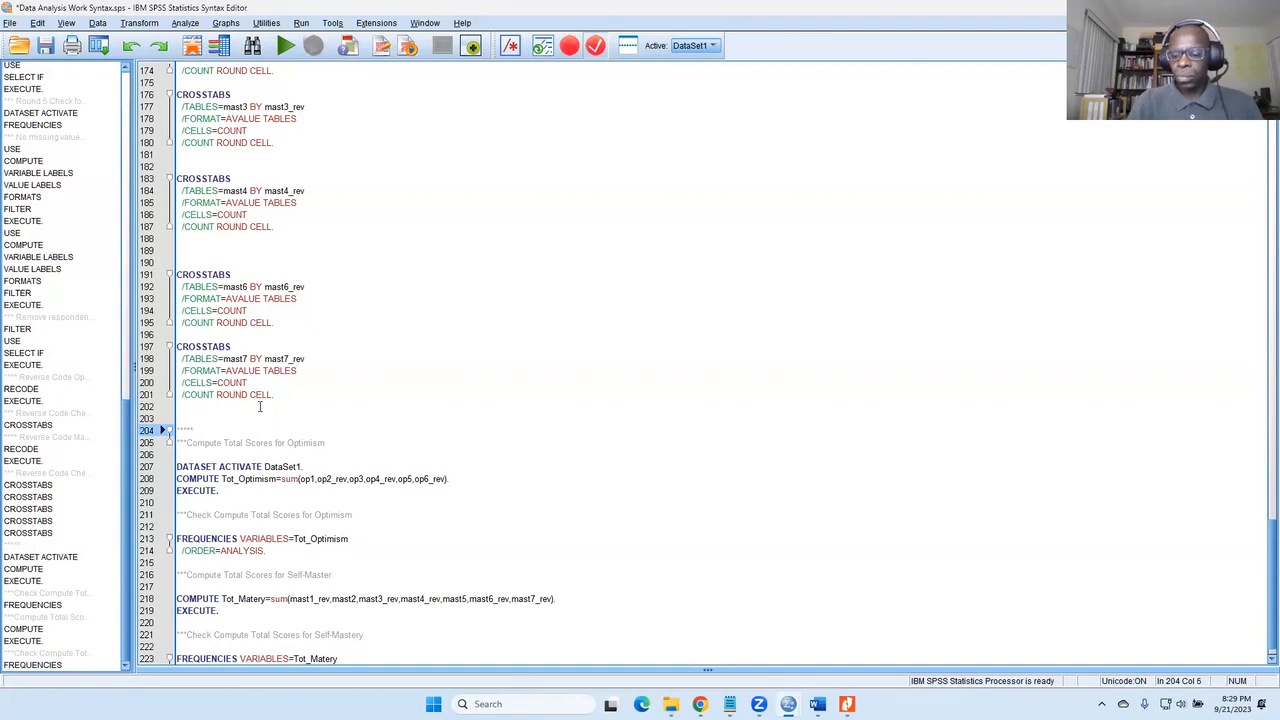
pyautogui.write('** 9.21-23')
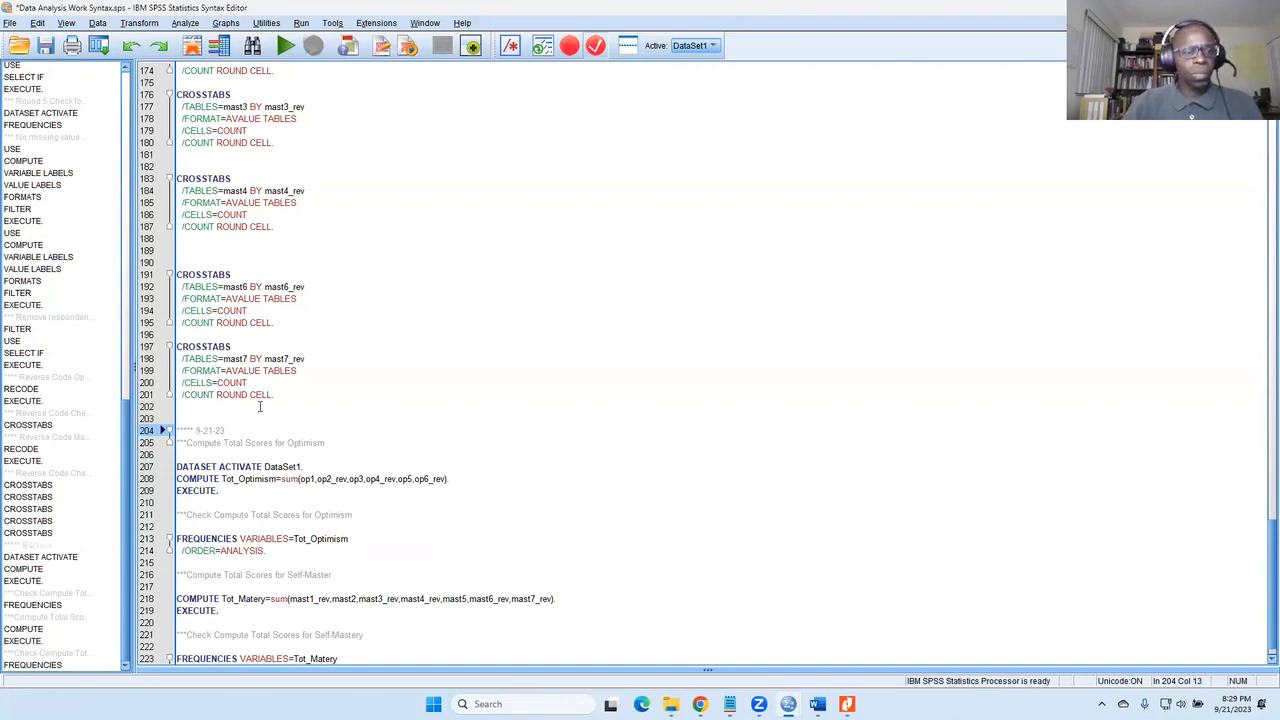
pyautogui.click(183, 428)
pyautogui.write('**************************************')
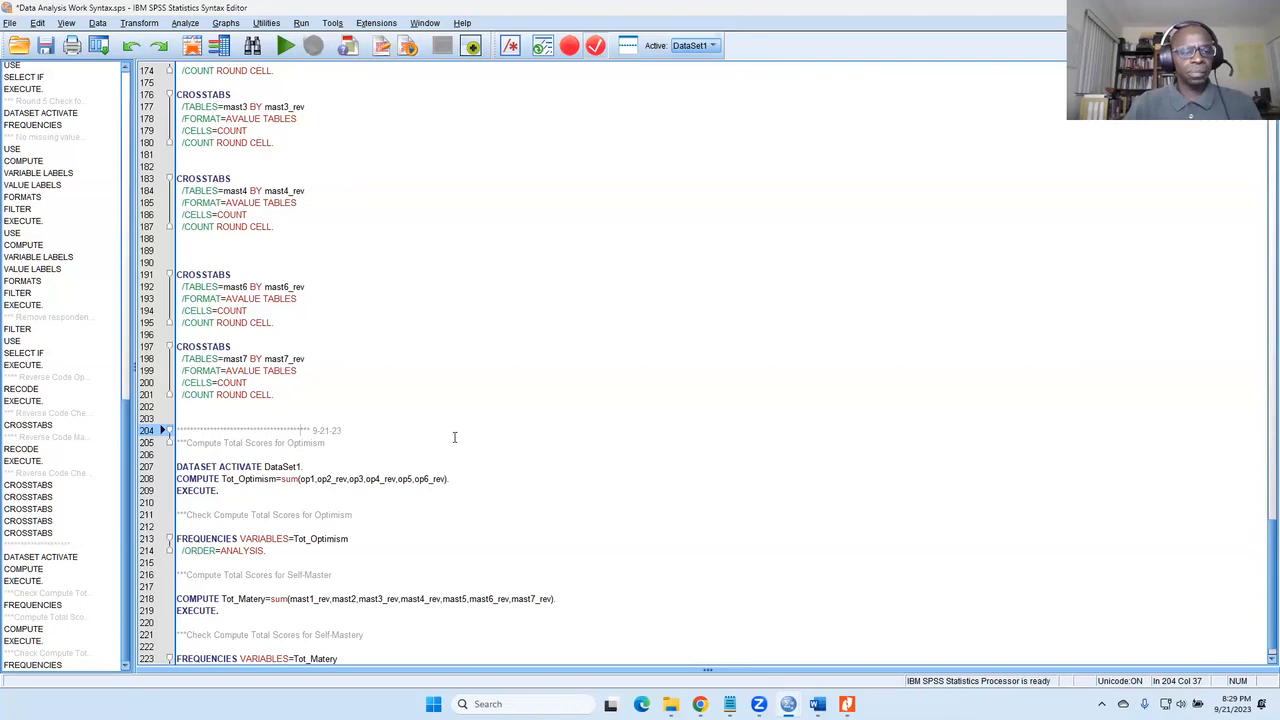
# Run only the Tot_Matery FREQUENCIES command from the syntax file.
pyautogui.scroll(-1, 455, 437)
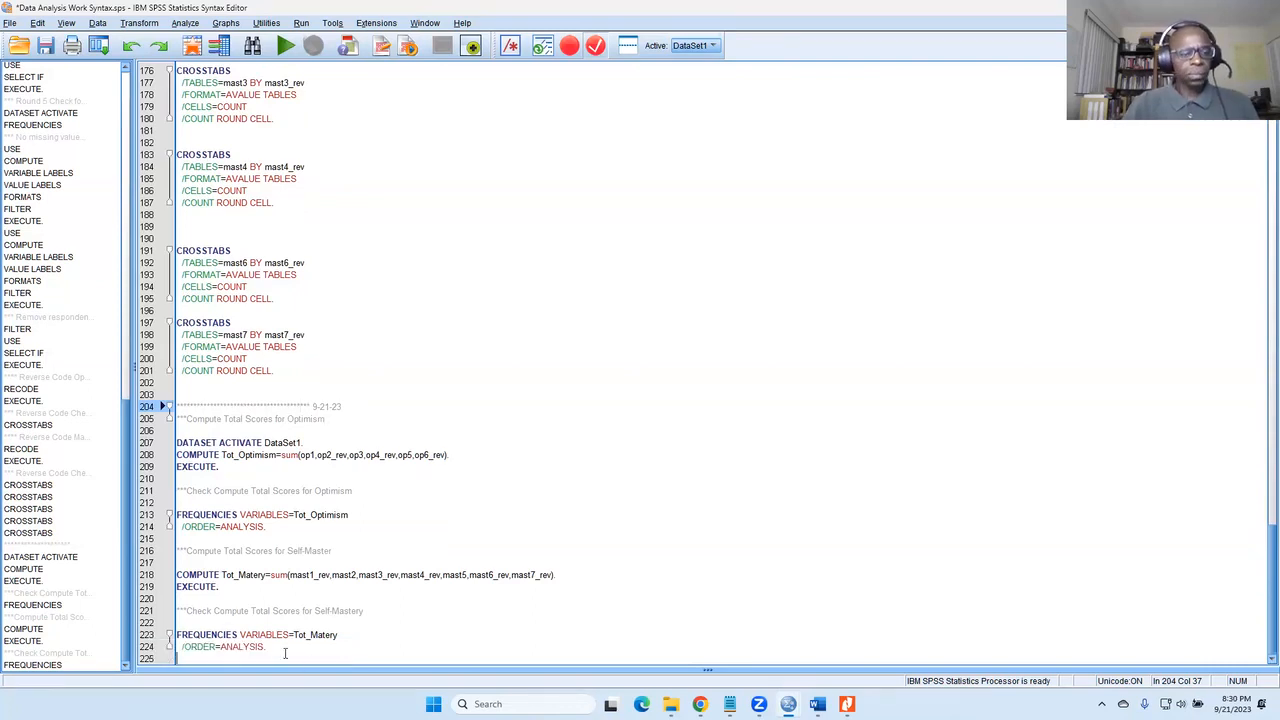
pyautogui.moveTo(285, 653); pyautogui.dragTo(176, 633)
pyautogui.click(285, 46)
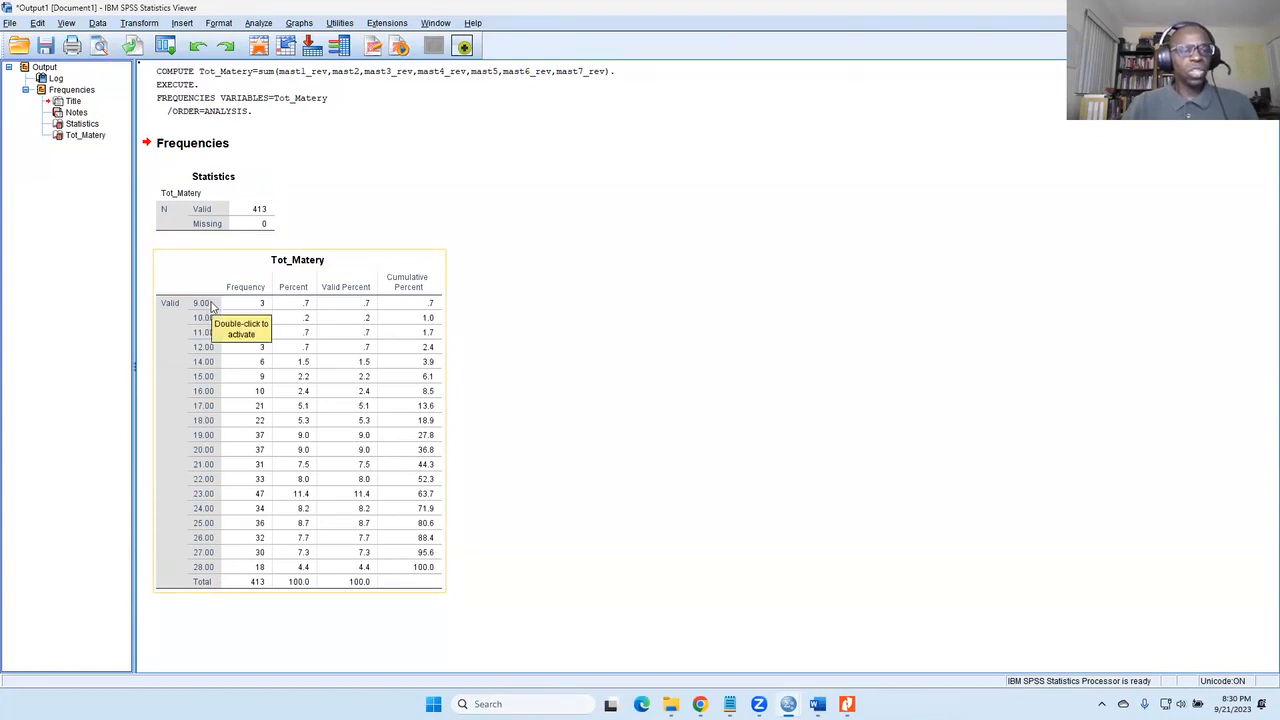
# Compare the values in the Tot_Matery frequency table with the Total Mastery range in the codebook PDF.
pyautogui.click(847, 704)
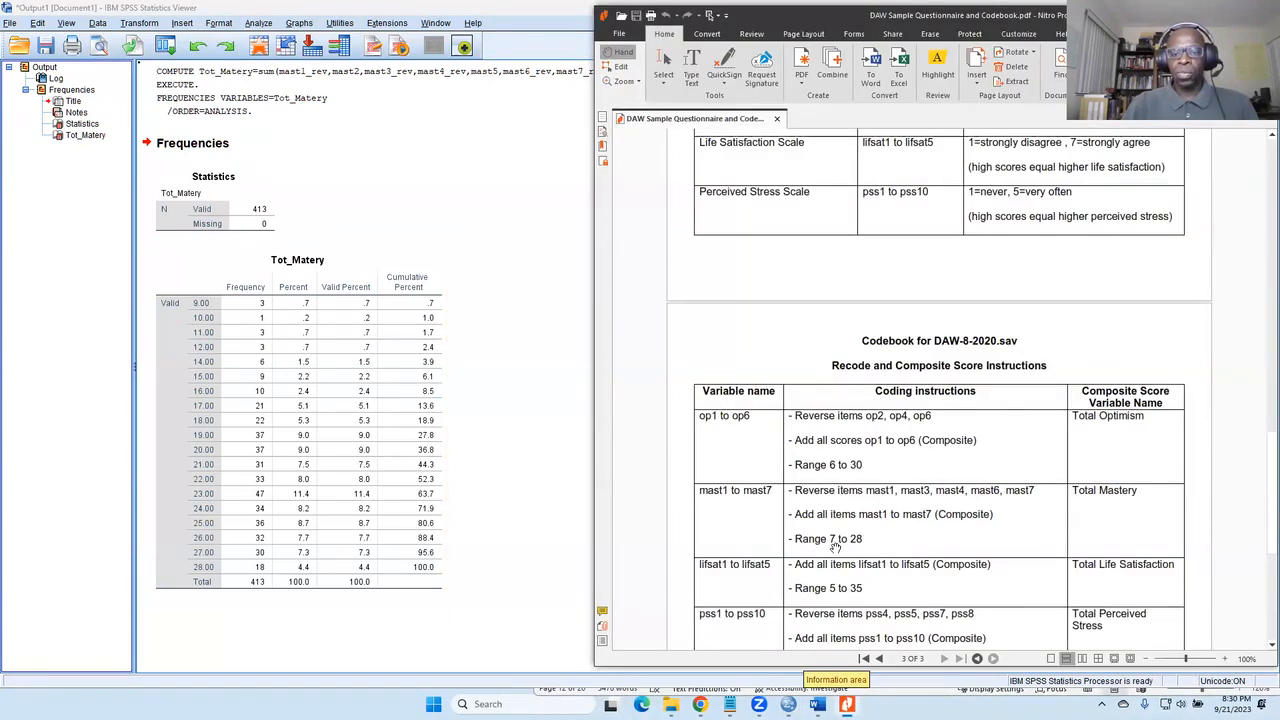
pyautogui.click(255, 547)
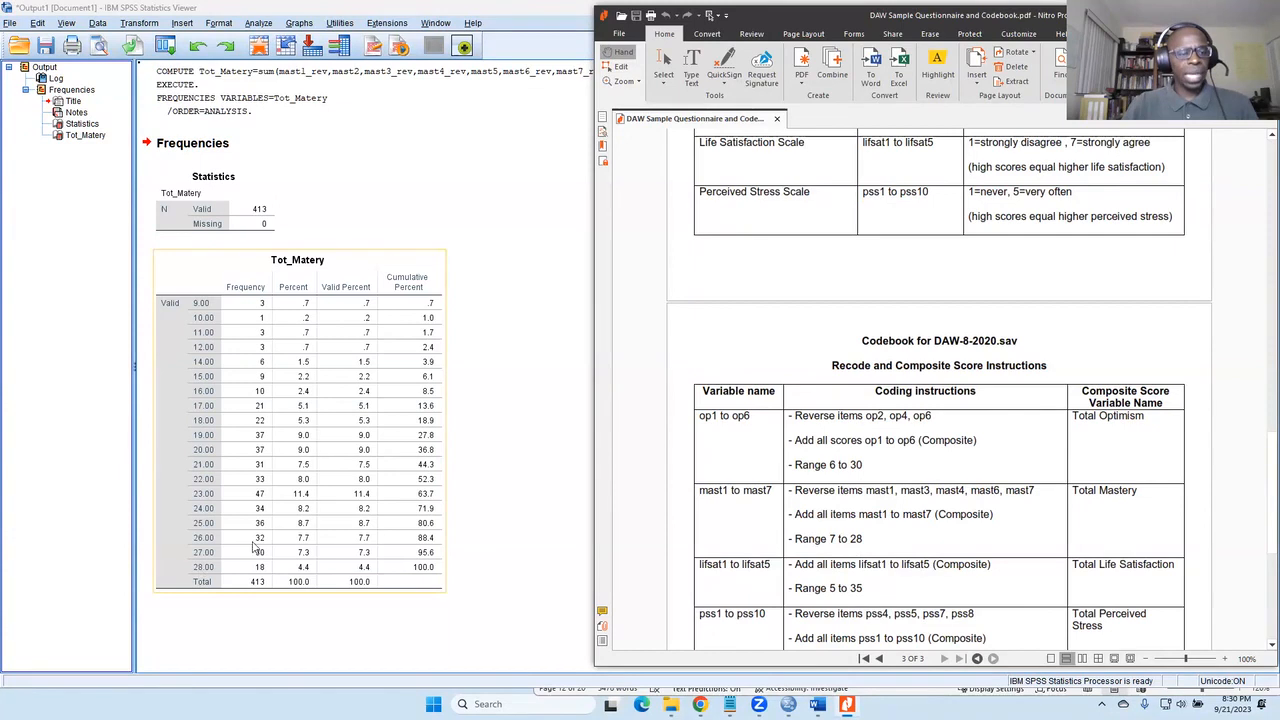
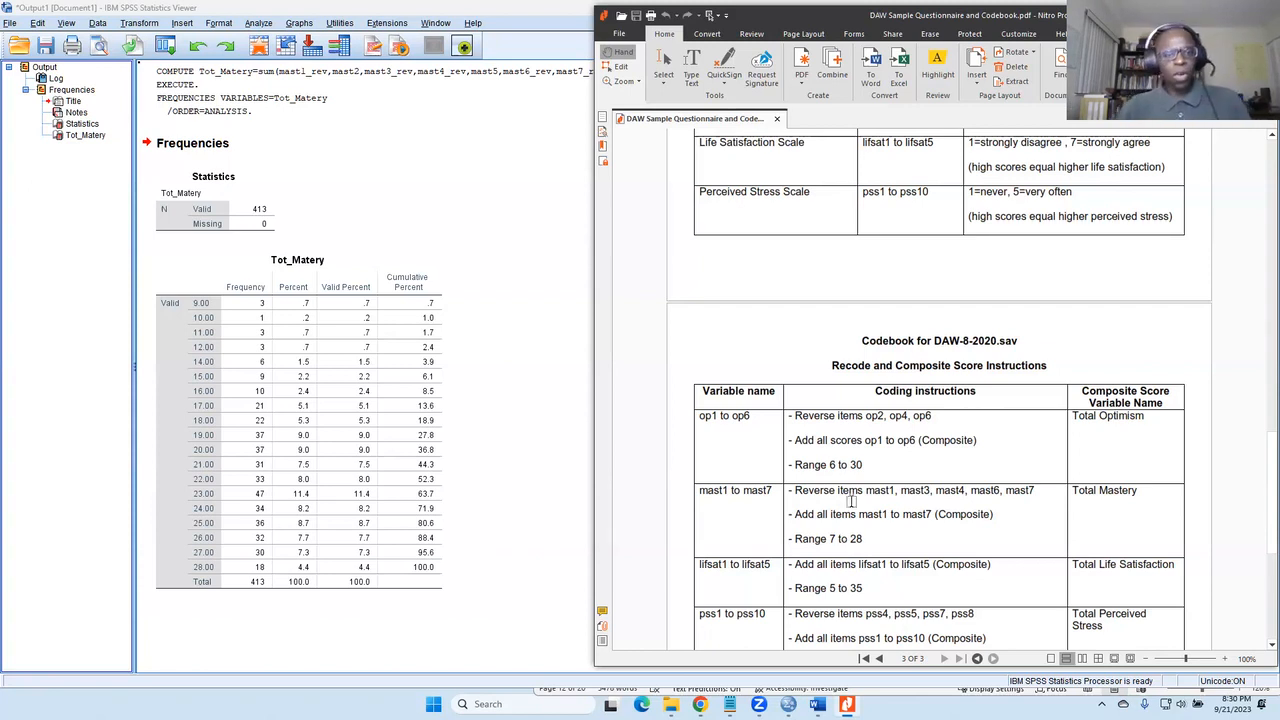
pyautogui.click(533, 375)
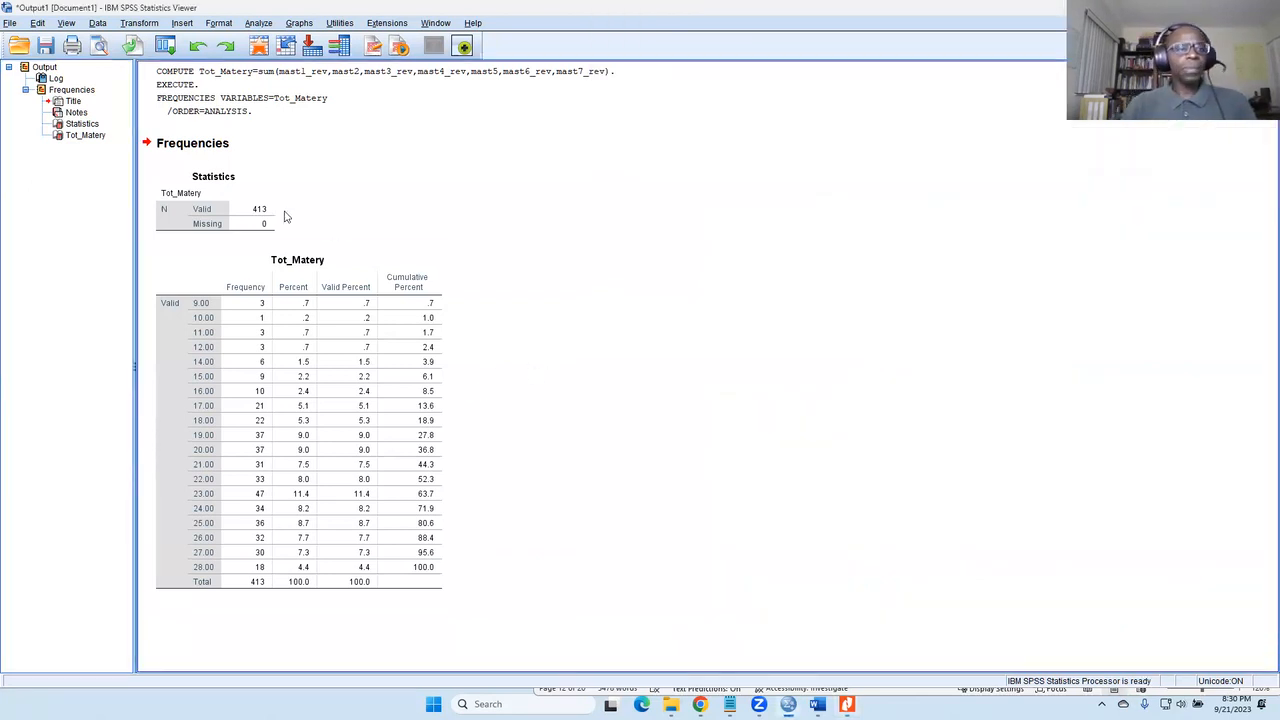
# Delete all the output in the viewer and consult the codebook PDF's composite score instructions for Total Life Satisfaction.
pyautogui.click(43, 70)
pyautogui.press('Delete')
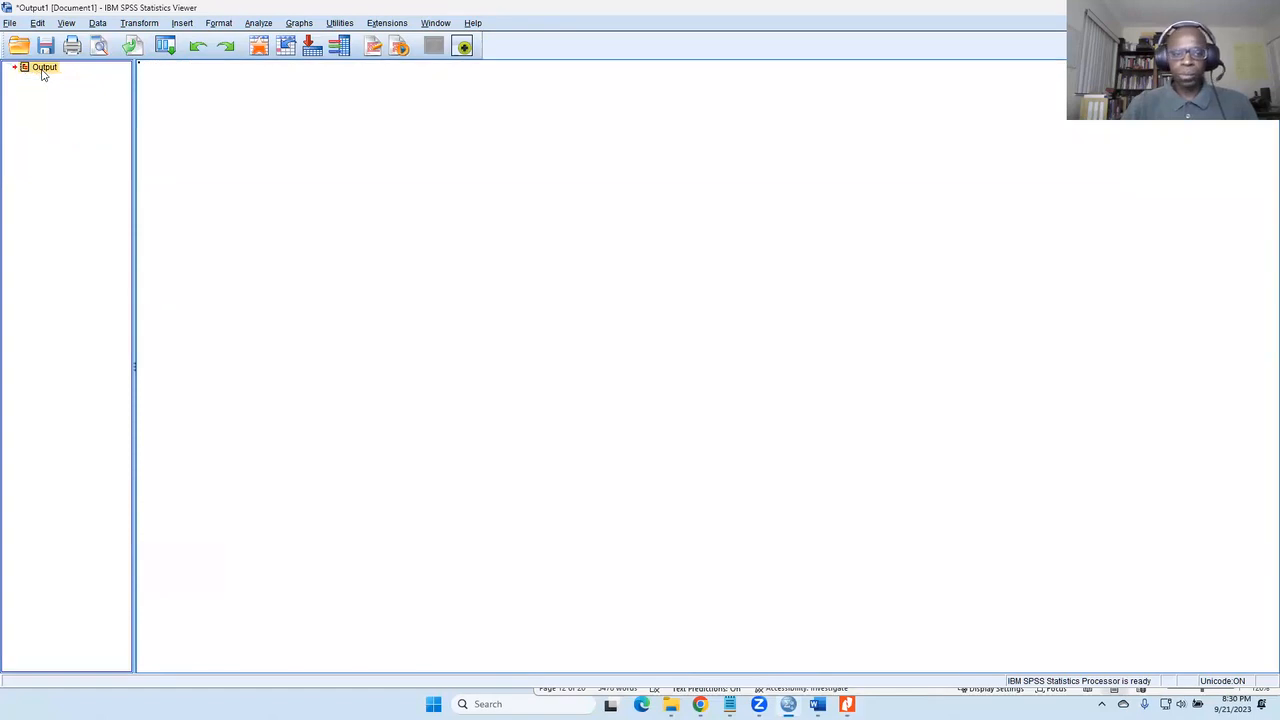
pyautogui.click(847, 704)
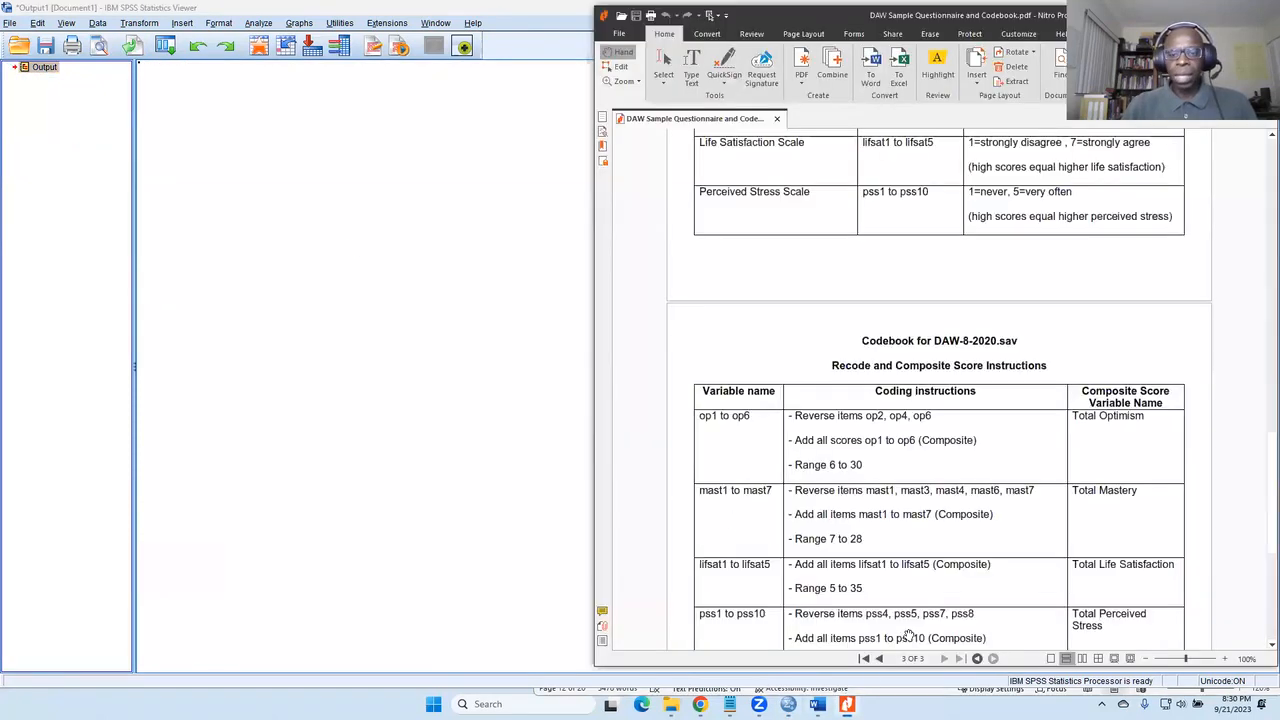
pyautogui.scroll(-2, 934, 563)
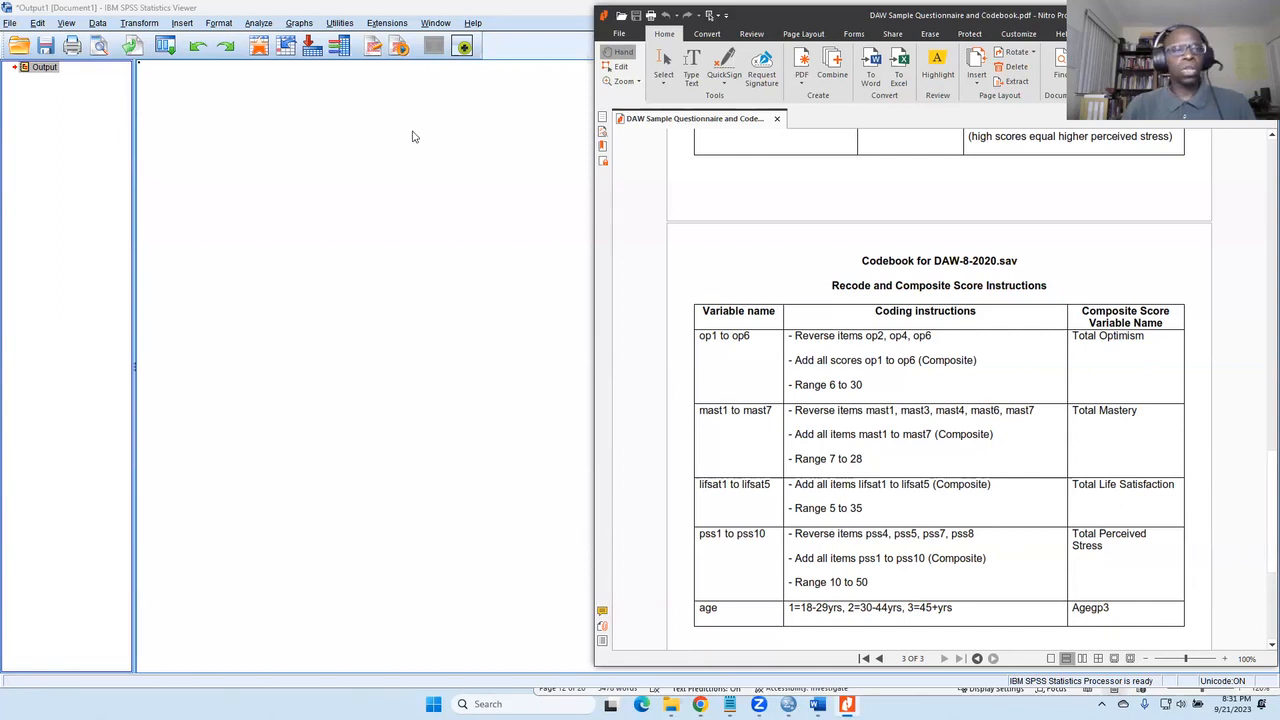
# Return to SPSS, reset the Compute Variable settings and name the target variable Tot_LifeSat.
pyautogui.click(253, 155)
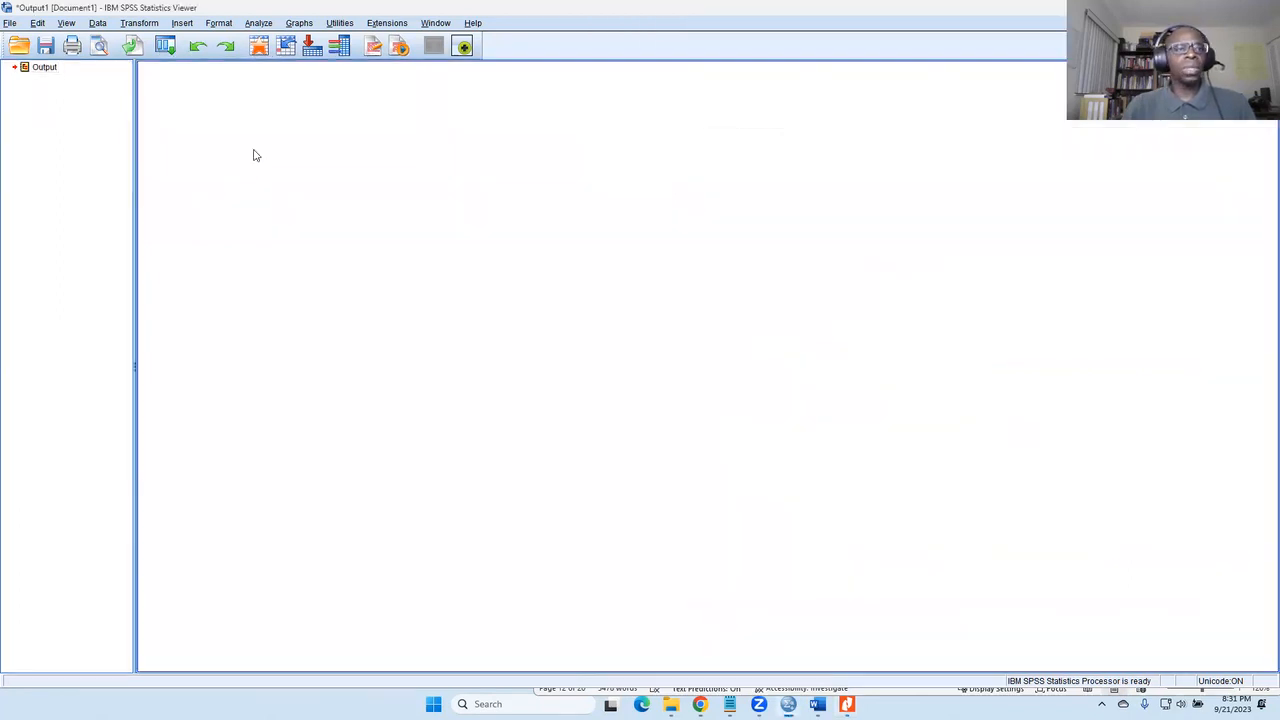
pyautogui.click(148, 23)
pyautogui.click(160, 41)
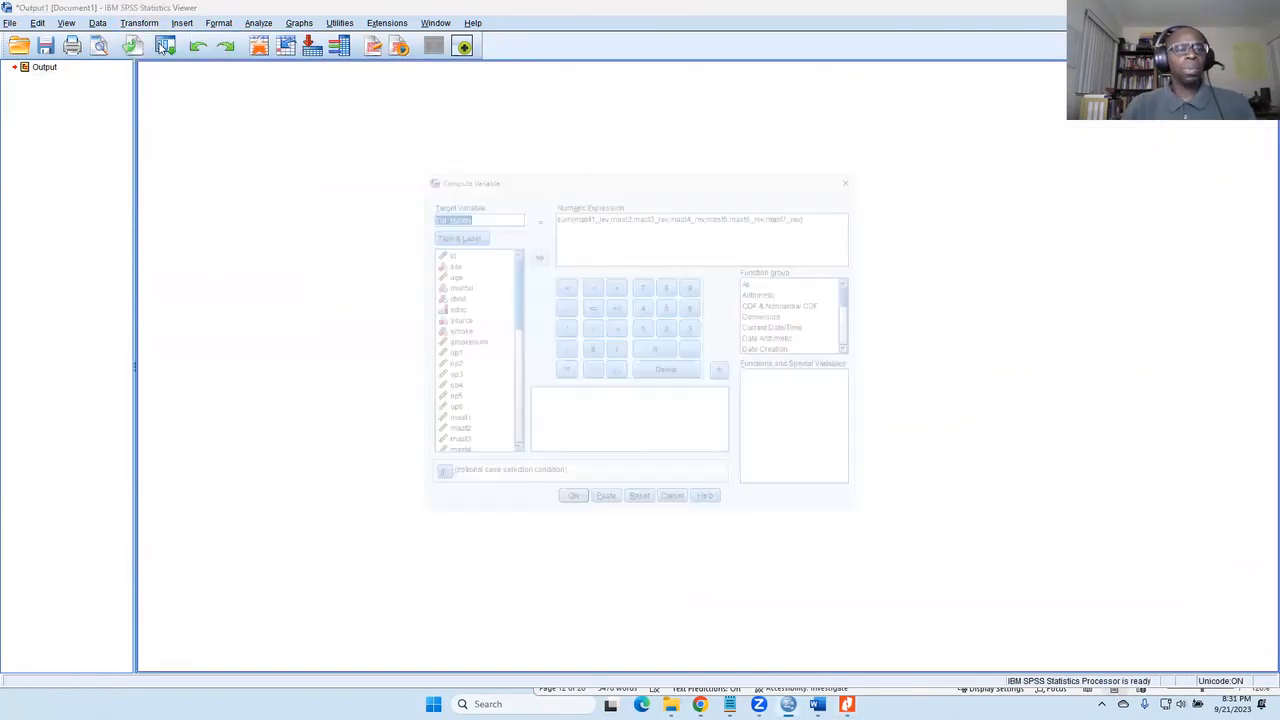
pyautogui.click(639, 513)
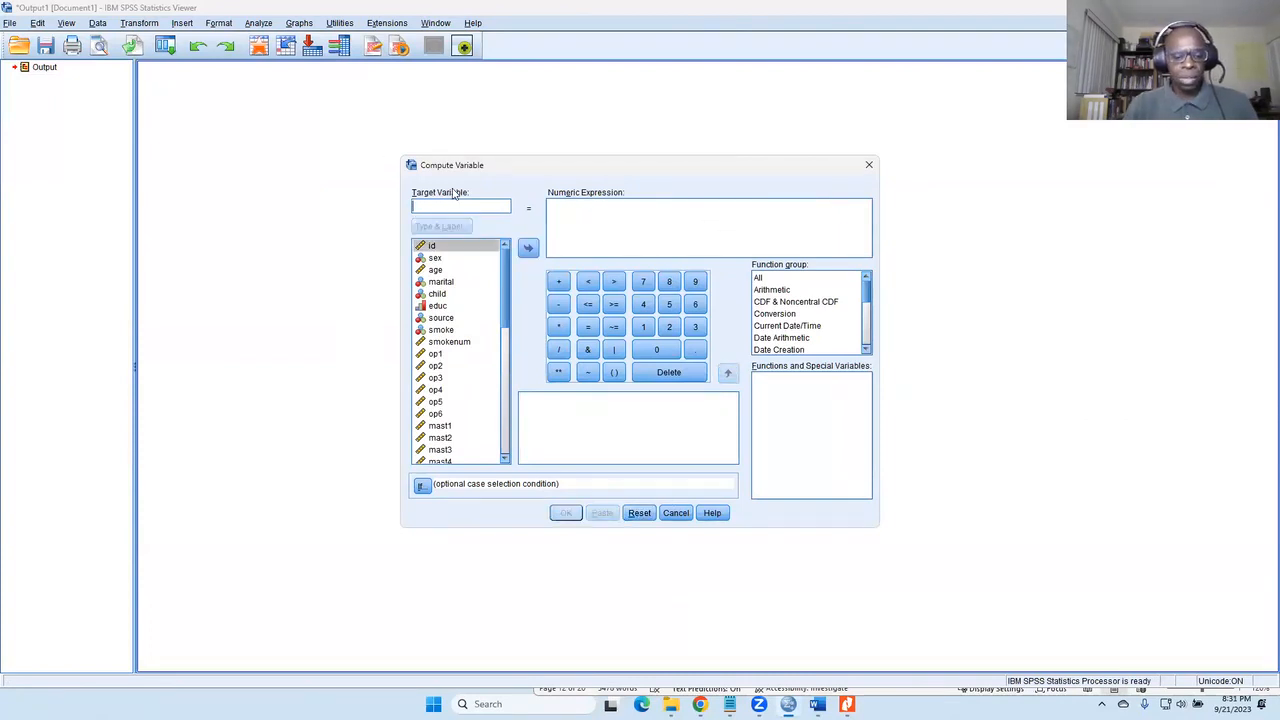
pyautogui.write('Tot_LifeSat')
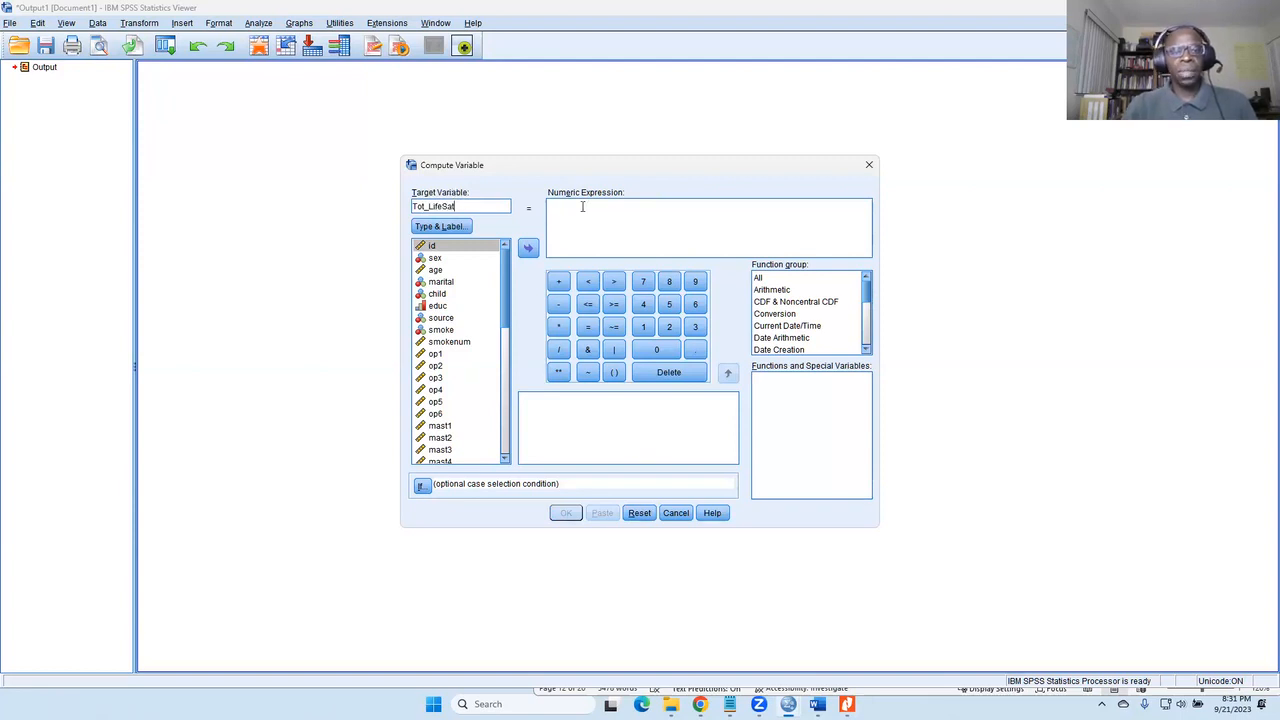
# Insert the Sum function from the All function group into the numeric expression for Tot_LifeSat.
pyautogui.click(582, 206)
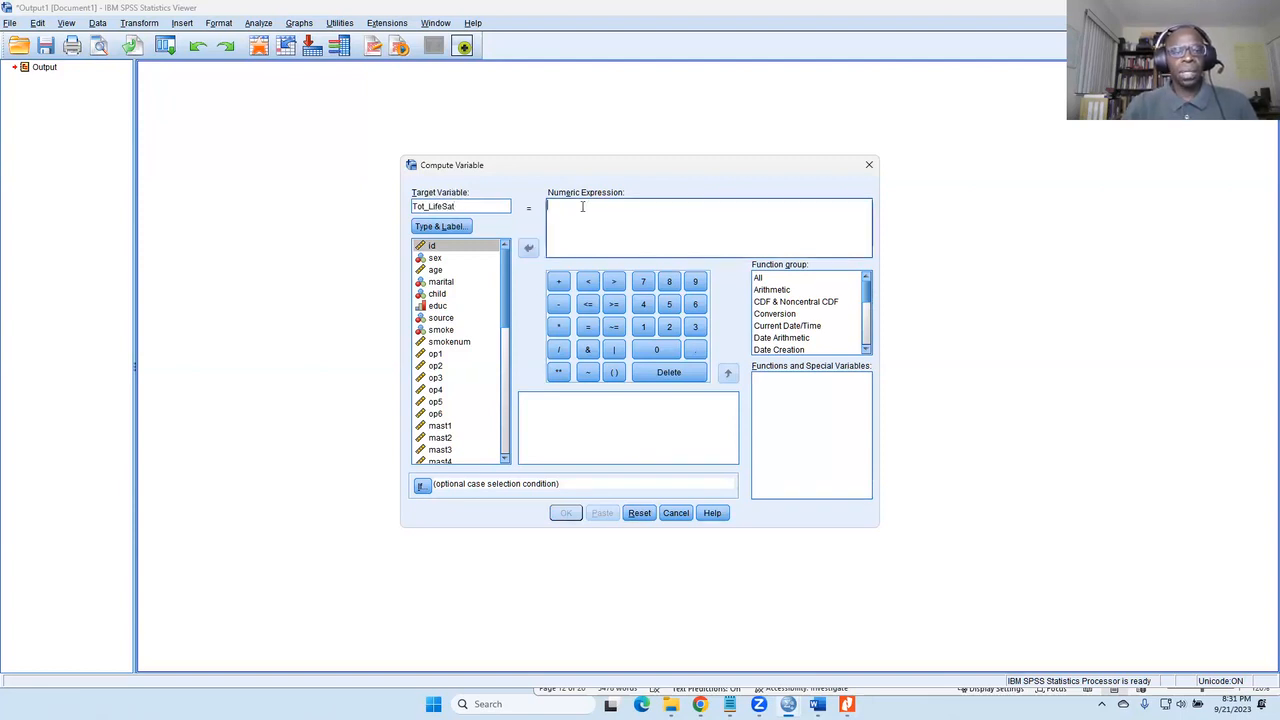
pyautogui.click(758, 278)
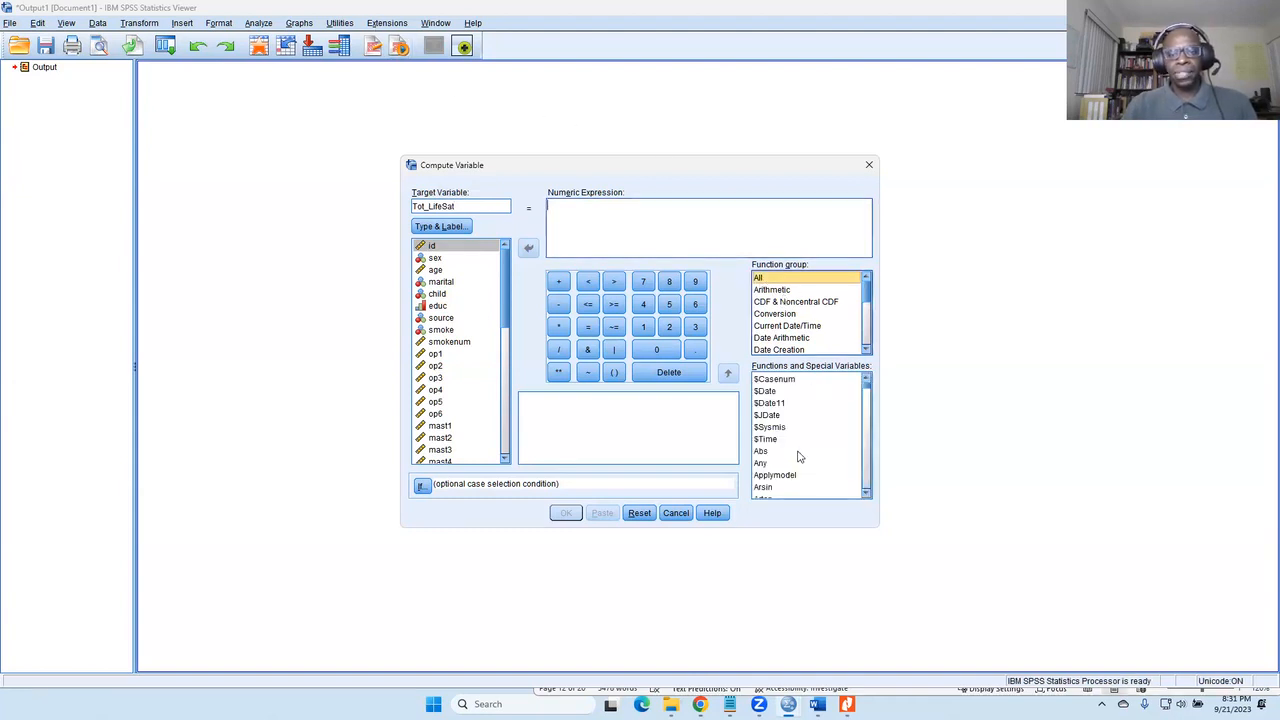
pyautogui.scroll(-20, 796, 450)
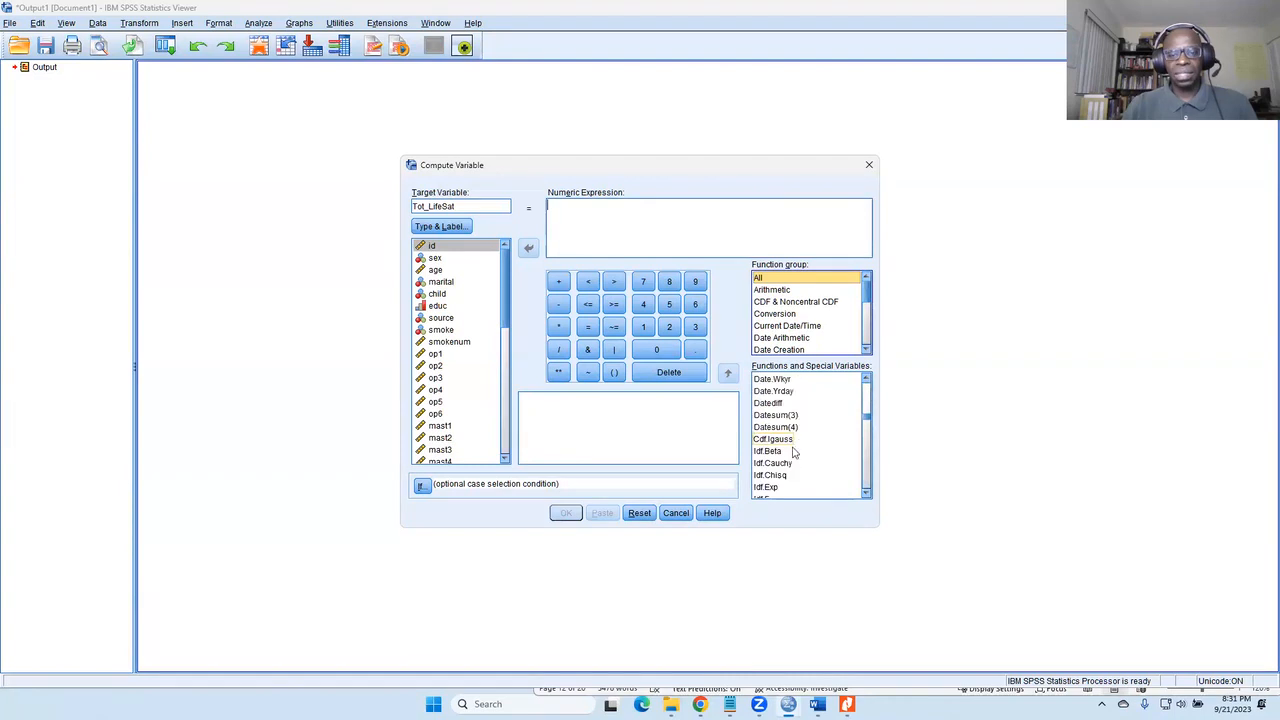
pyautogui.scroll(-20, 794, 460)
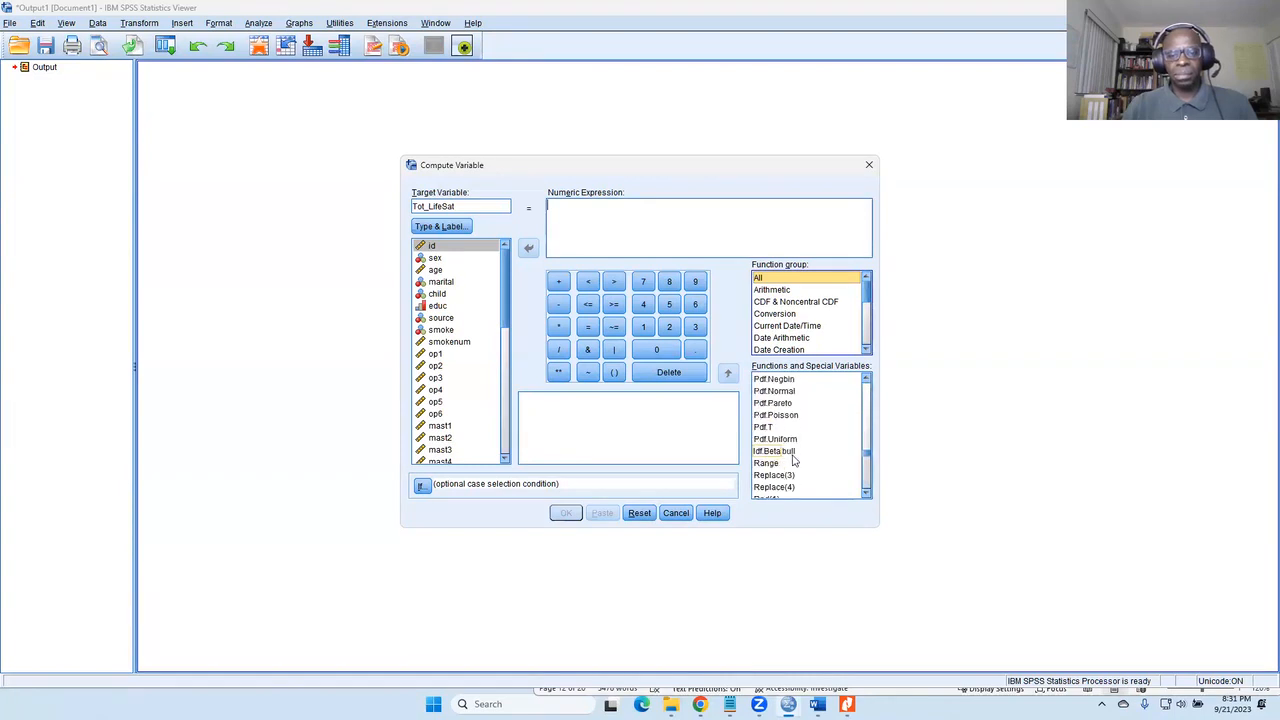
pyautogui.scroll(-15, 794, 460)
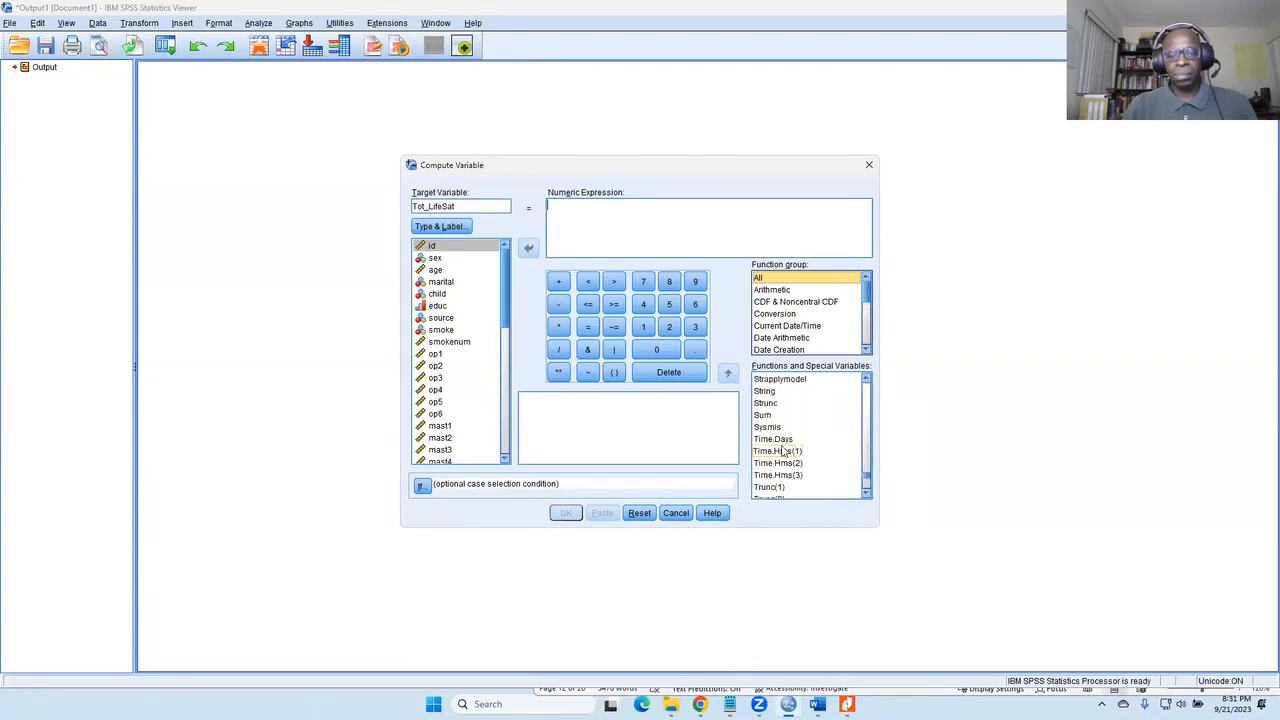
pyautogui.doubleClick(762, 415)
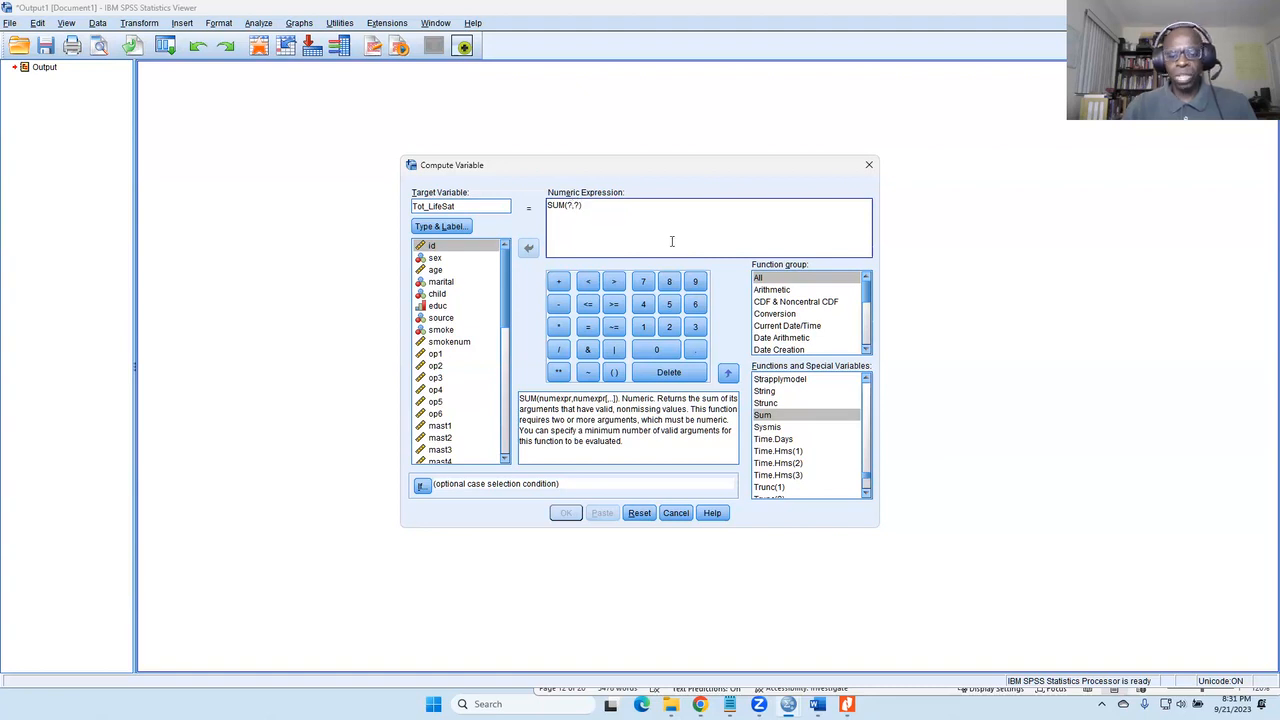
# Locate the lifsat variables in the variable list and clear the placeholder arguments inside the SUM function.
pyautogui.scroll(-1, 465, 373)
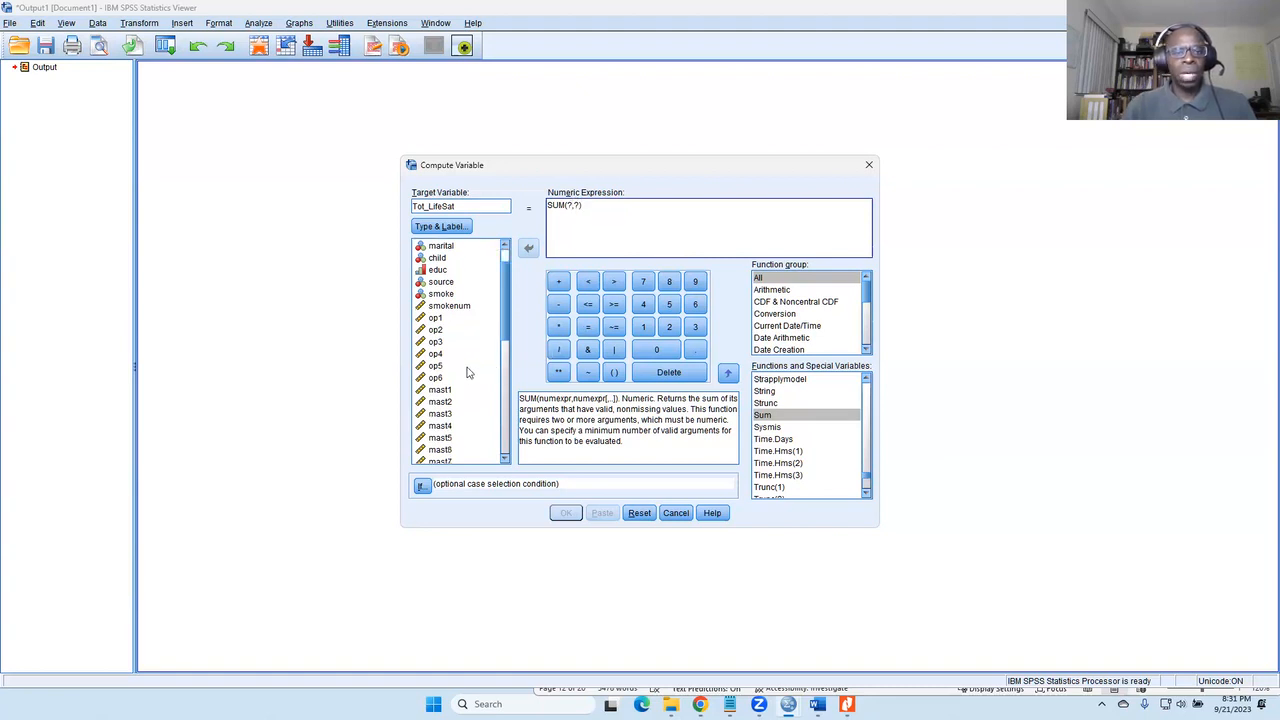
pyautogui.scroll(-5, 466, 372)
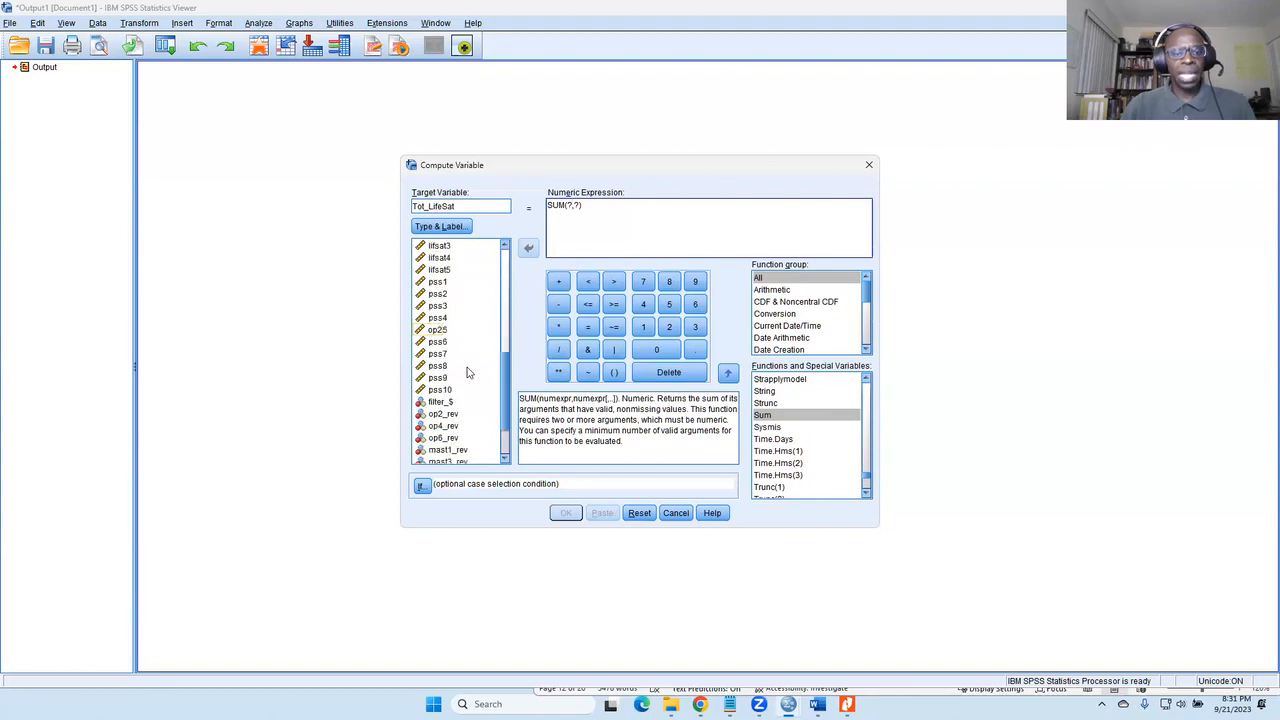
pyautogui.scroll(1, 466, 373)
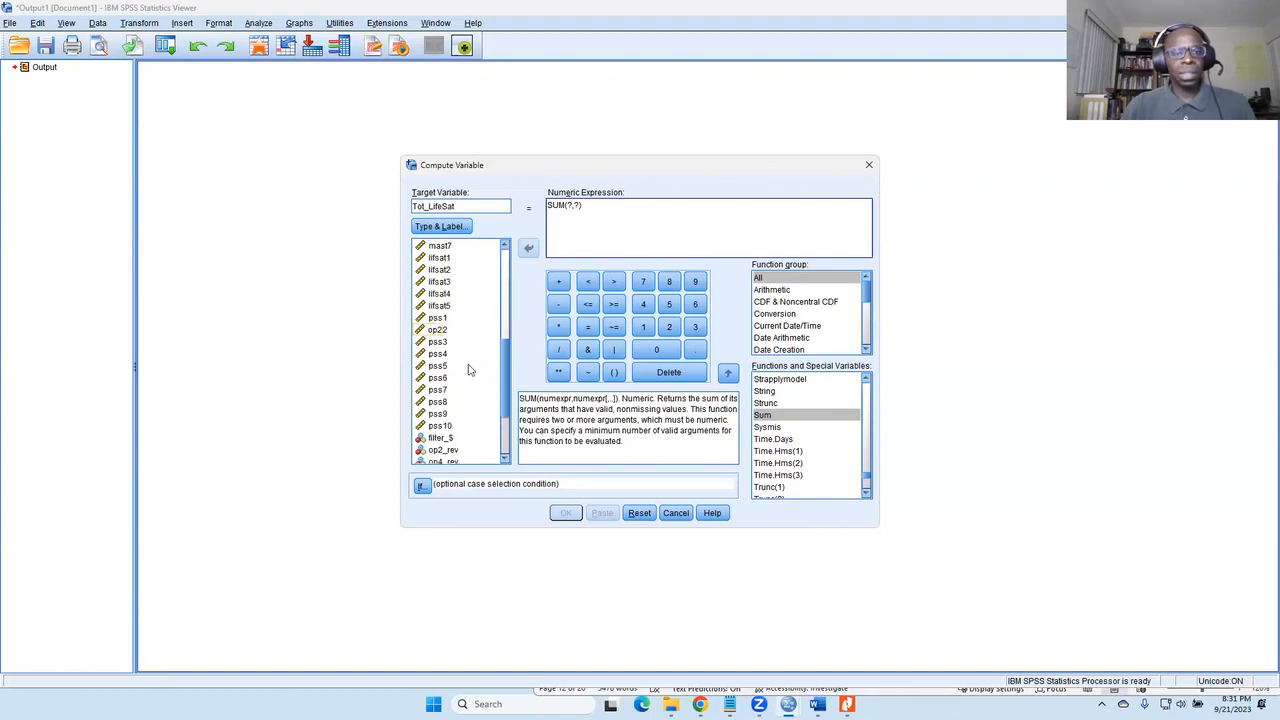
pyautogui.click(446, 259)
pyautogui.click(528, 247)
pyautogui.press('BackSpace')
pyautogui.press('BackSpace')
pyautogui.press('BackSpace')
pyautogui.press('BackSpace')
pyautogui.press('BackSpace')
pyautogui.press('BackSpace')
pyautogui.press('BackSpace')
pyautogui.press('BackSpace')
pyautogui.press('BackSpace')
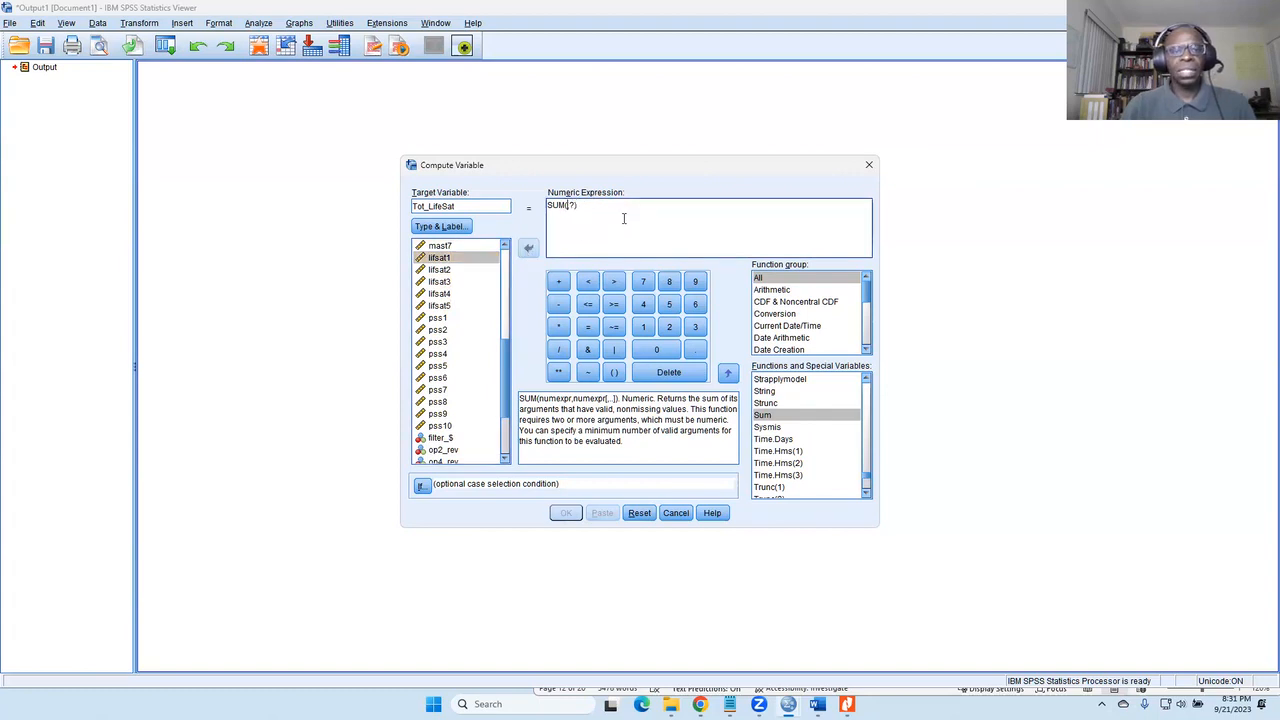
pyautogui.press('BackSpace')
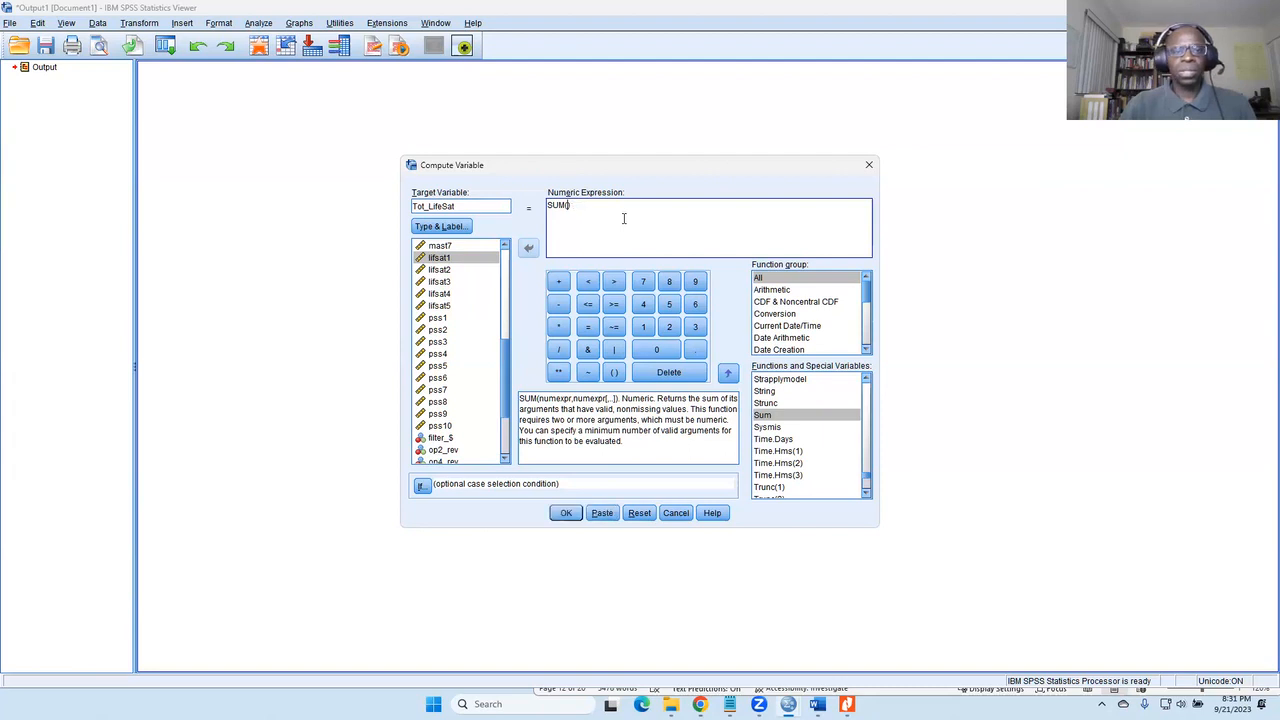
# Fill the SUM function with lifsat1, lifsat2, lifsat3, lifsat4 and lifsat5, separated by commas, and paste the command as syntax.
pyautogui.doubleClick(438, 258)
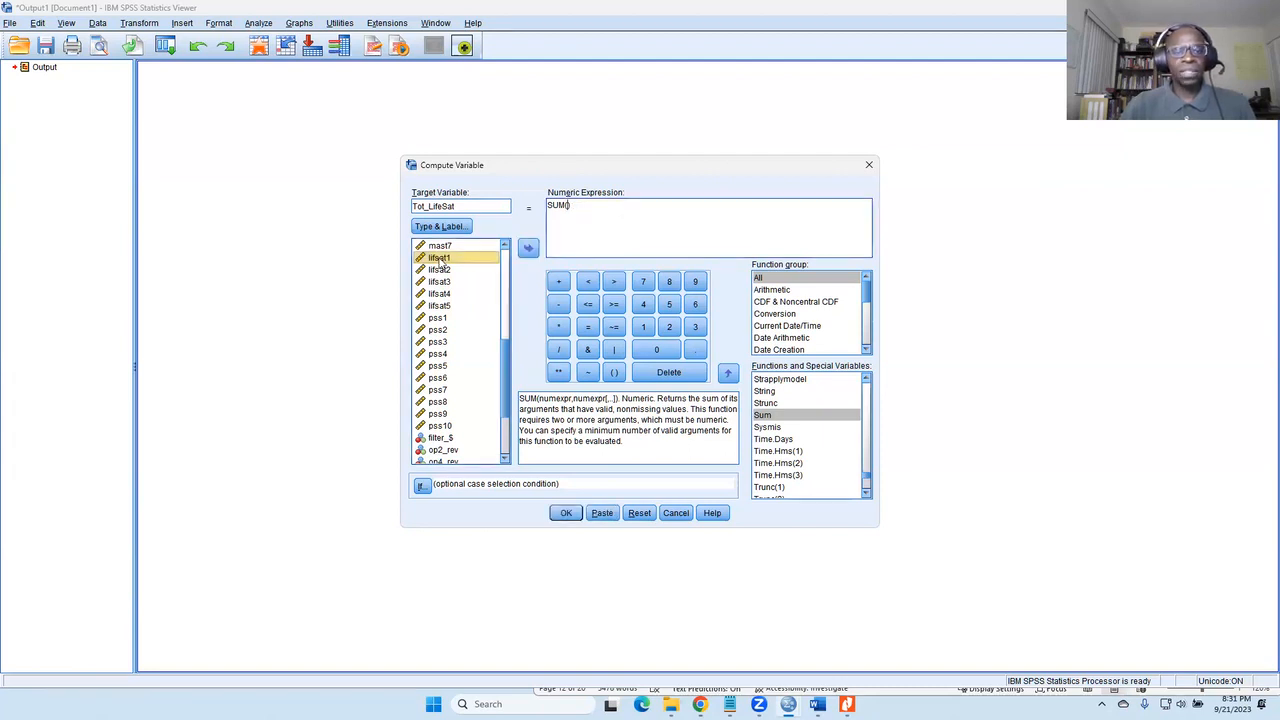
pyautogui.write(',')
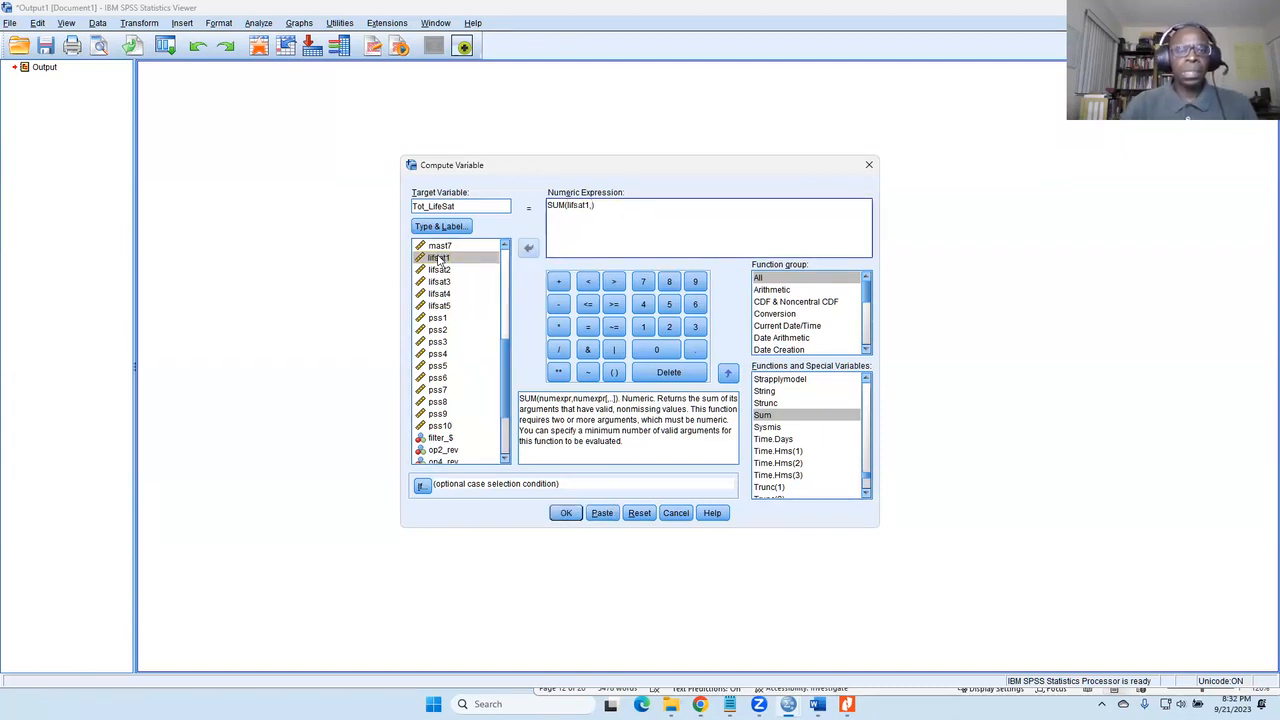
pyautogui.doubleClick(441, 271)
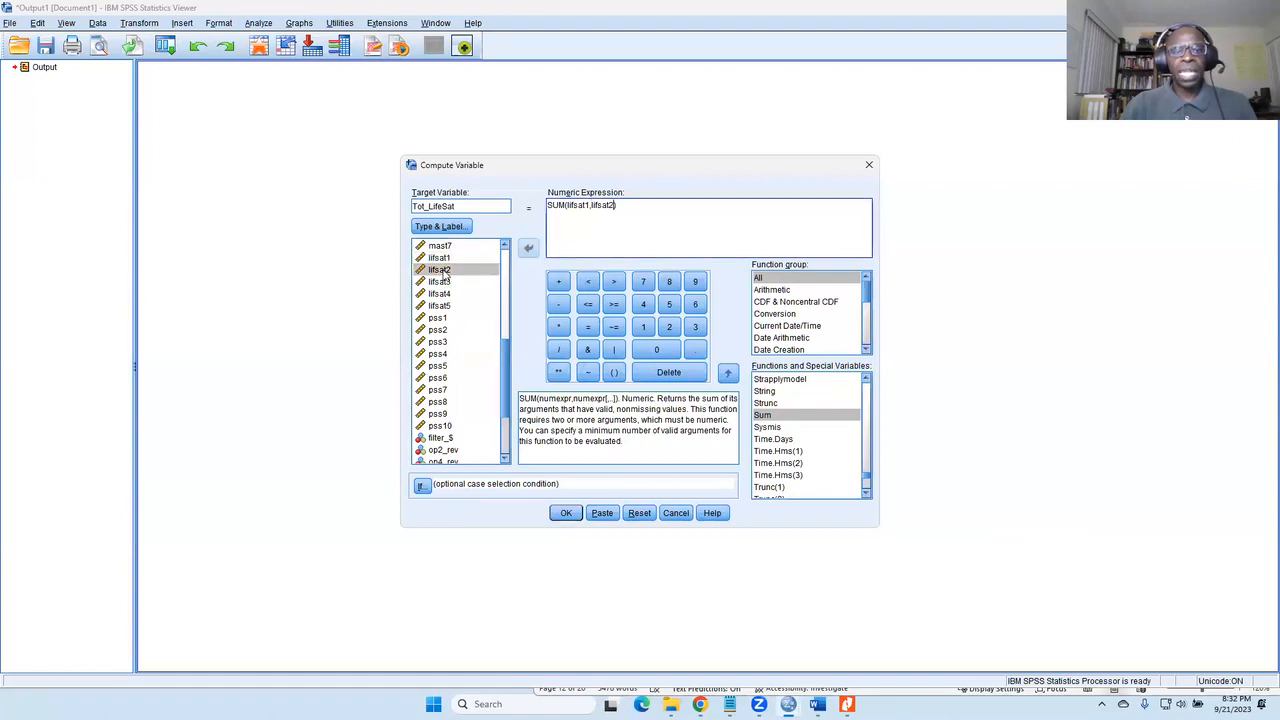
pyautogui.write(',')
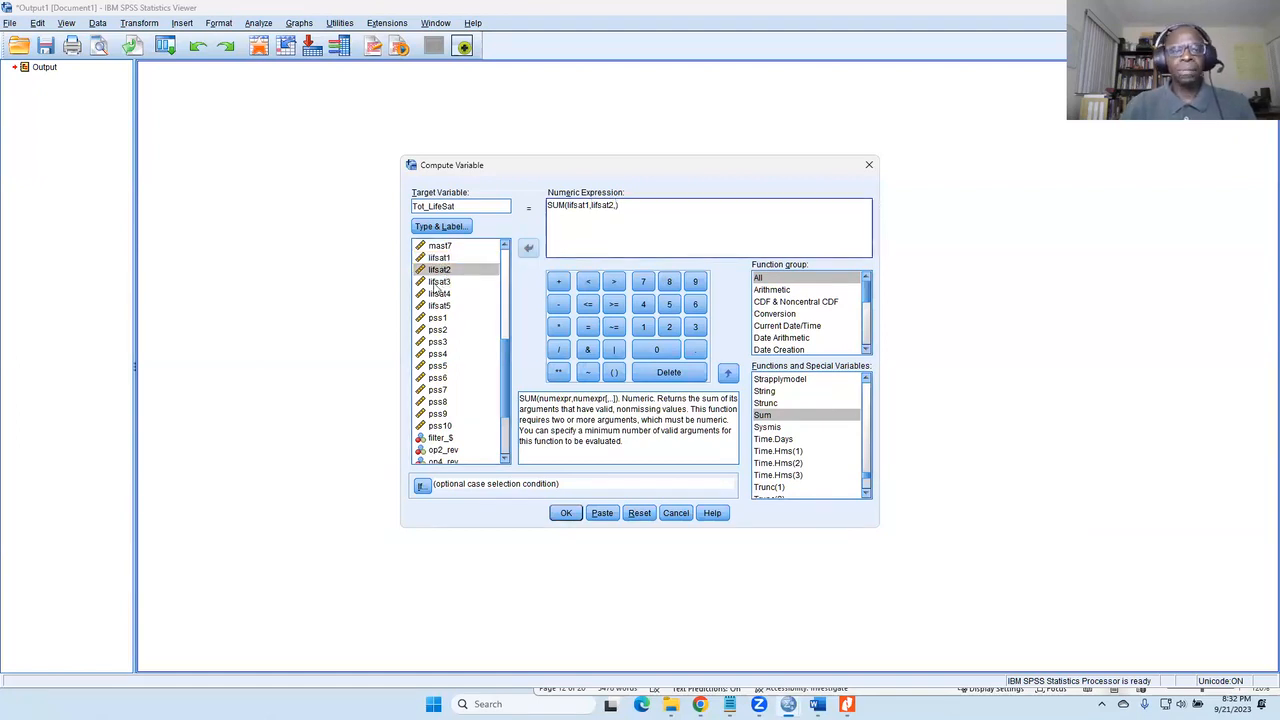
pyautogui.click(442, 283)
pyautogui.doubleClick(441, 283)
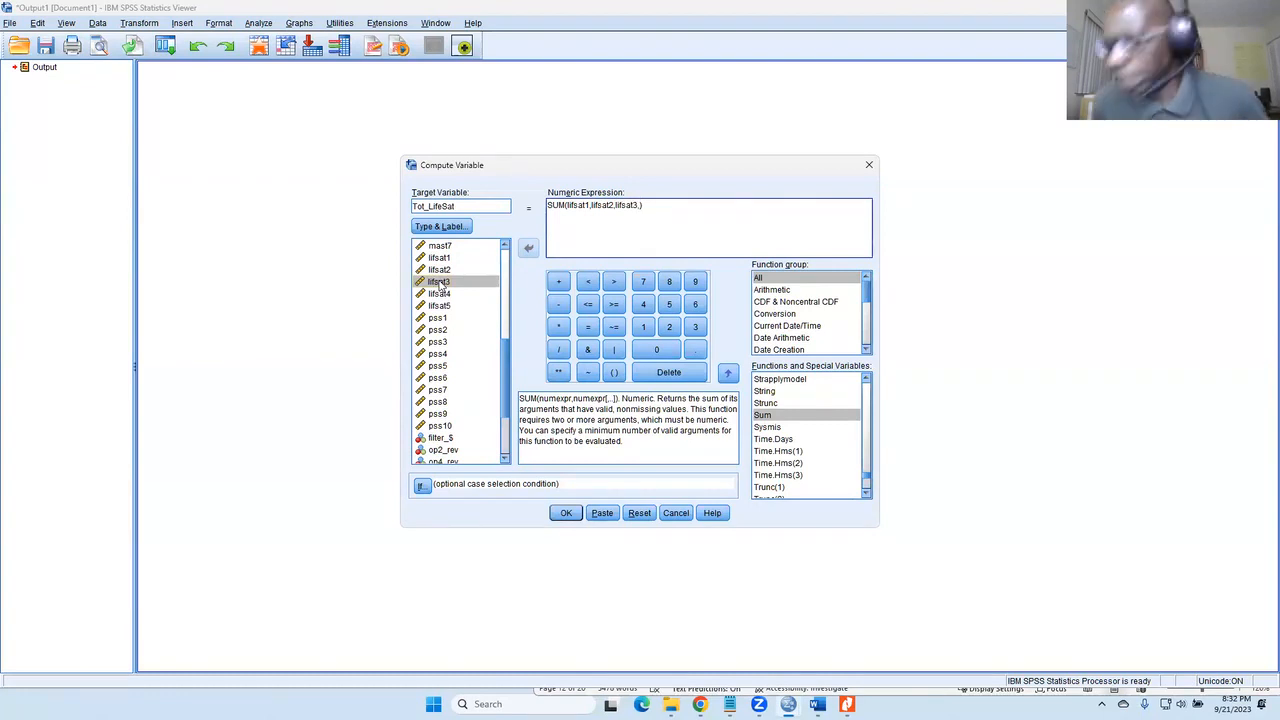
pyautogui.click(440, 295)
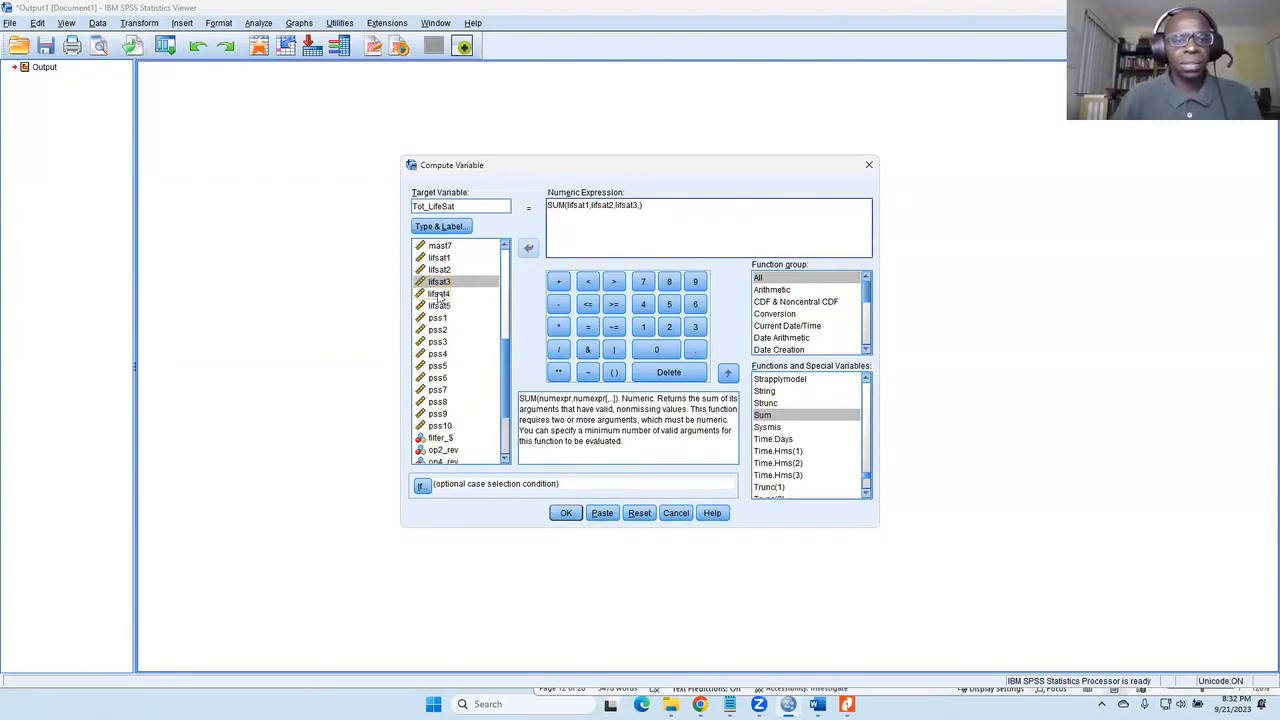
pyautogui.click(526, 250)
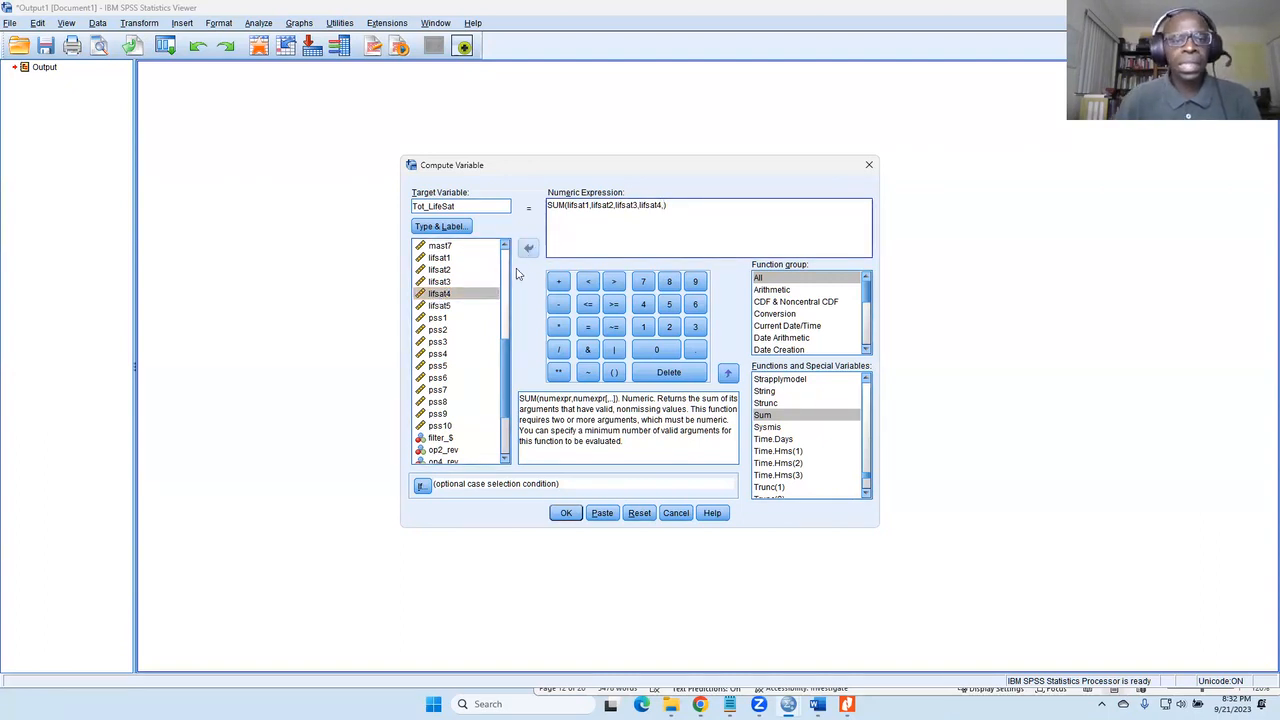
pyautogui.click(445, 306)
pyautogui.click(528, 250)
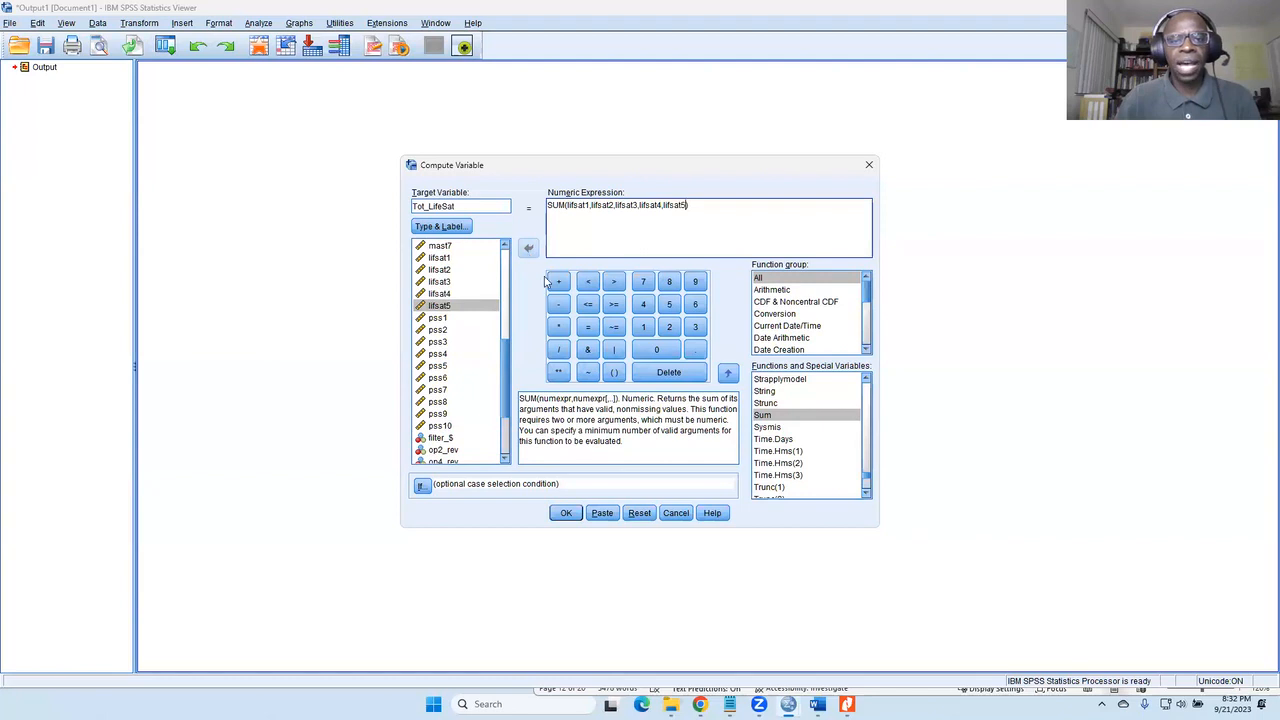
pyautogui.click(603, 514)
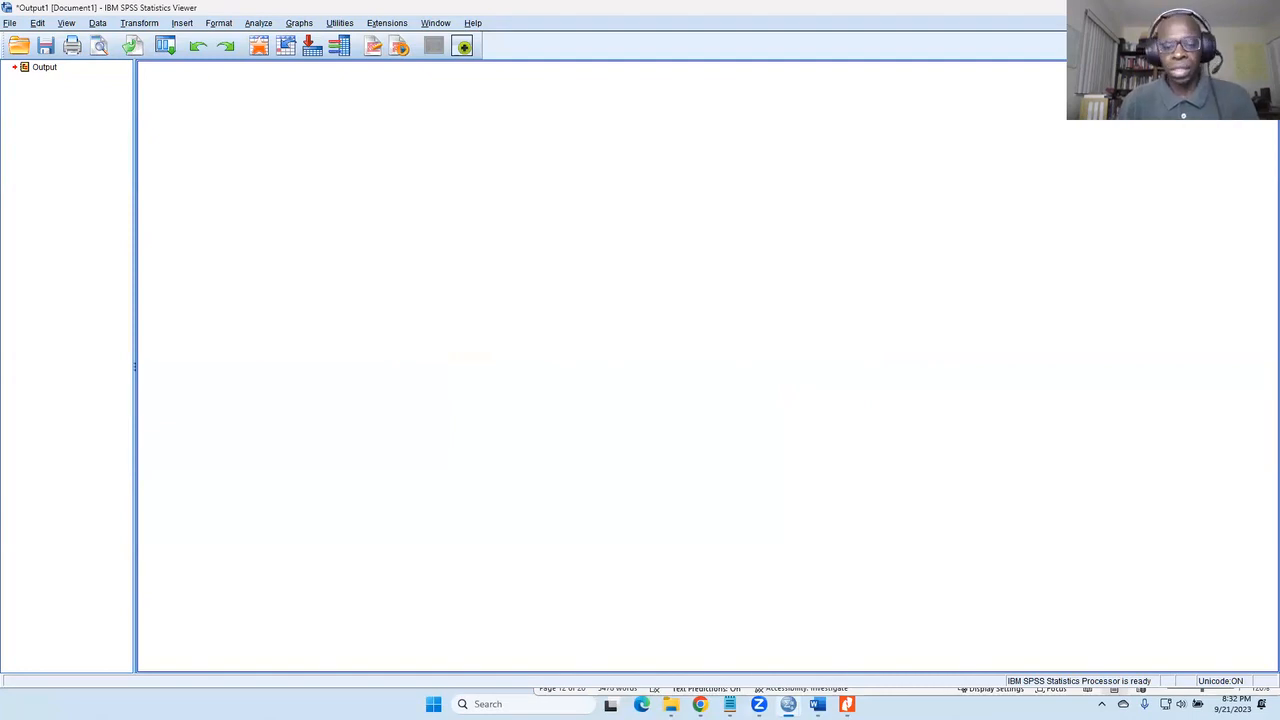
# Reopen Compute Variable and delete the five lifsat arguments from inside the SUM function.
pyautogui.moveTo(788, 704)
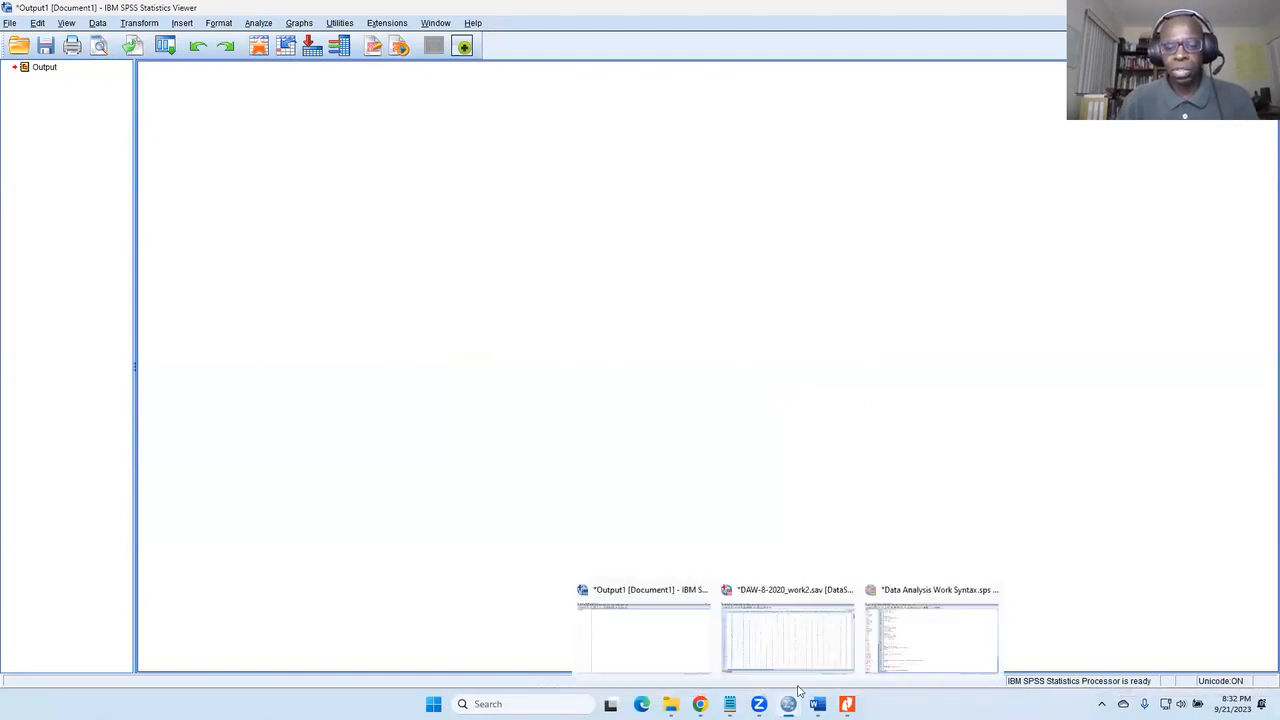
pyautogui.click(659, 604)
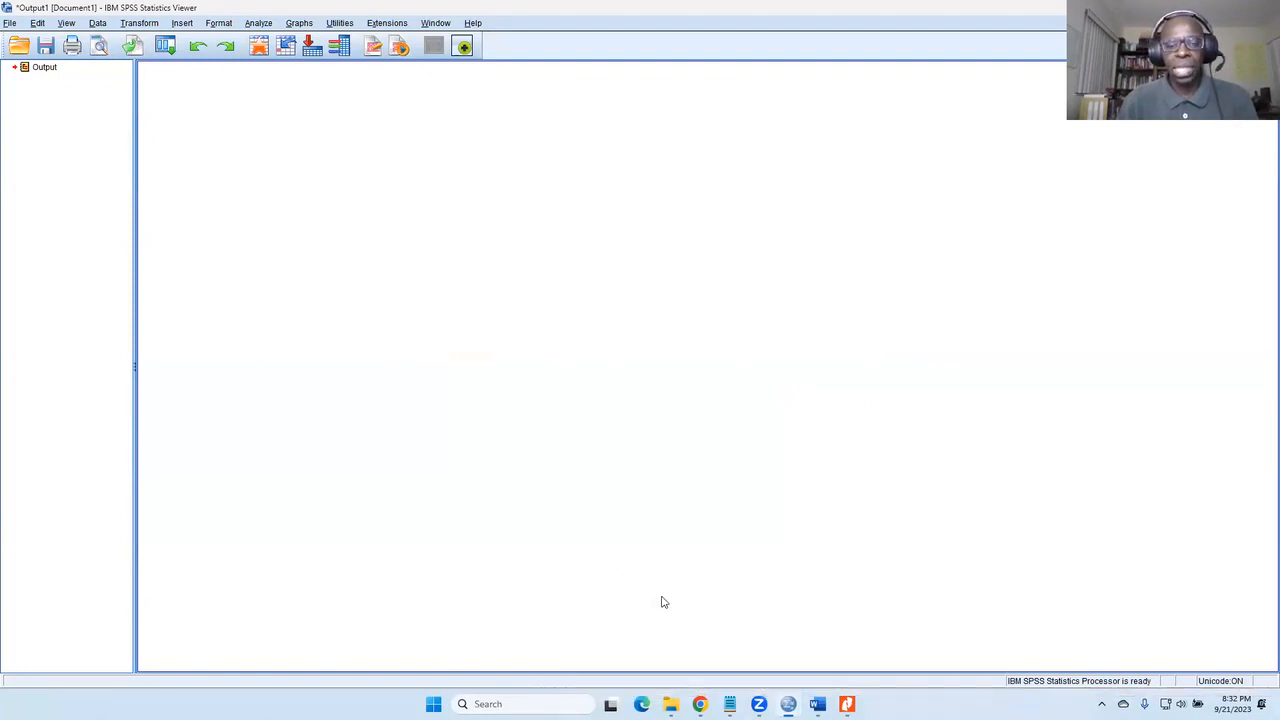
pyautogui.click(139, 22)
pyautogui.click(168, 40)
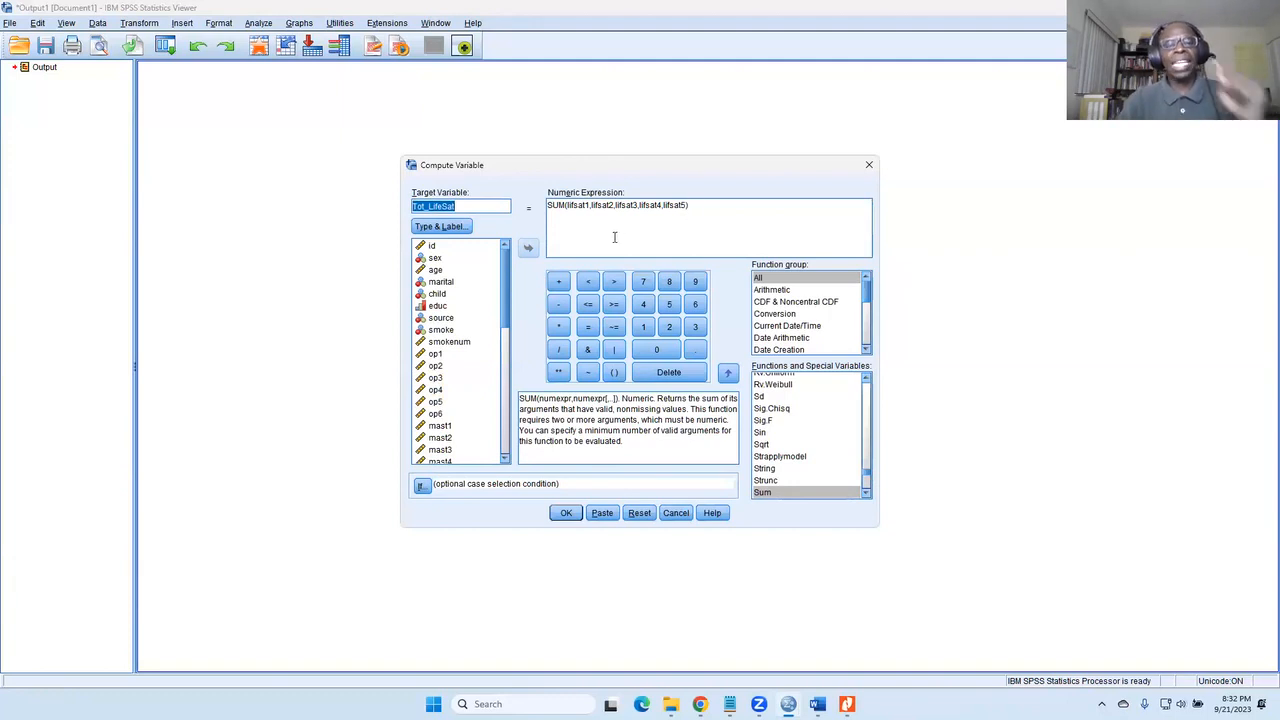
pyautogui.moveTo(687, 205); pyautogui.dragTo(569, 205)
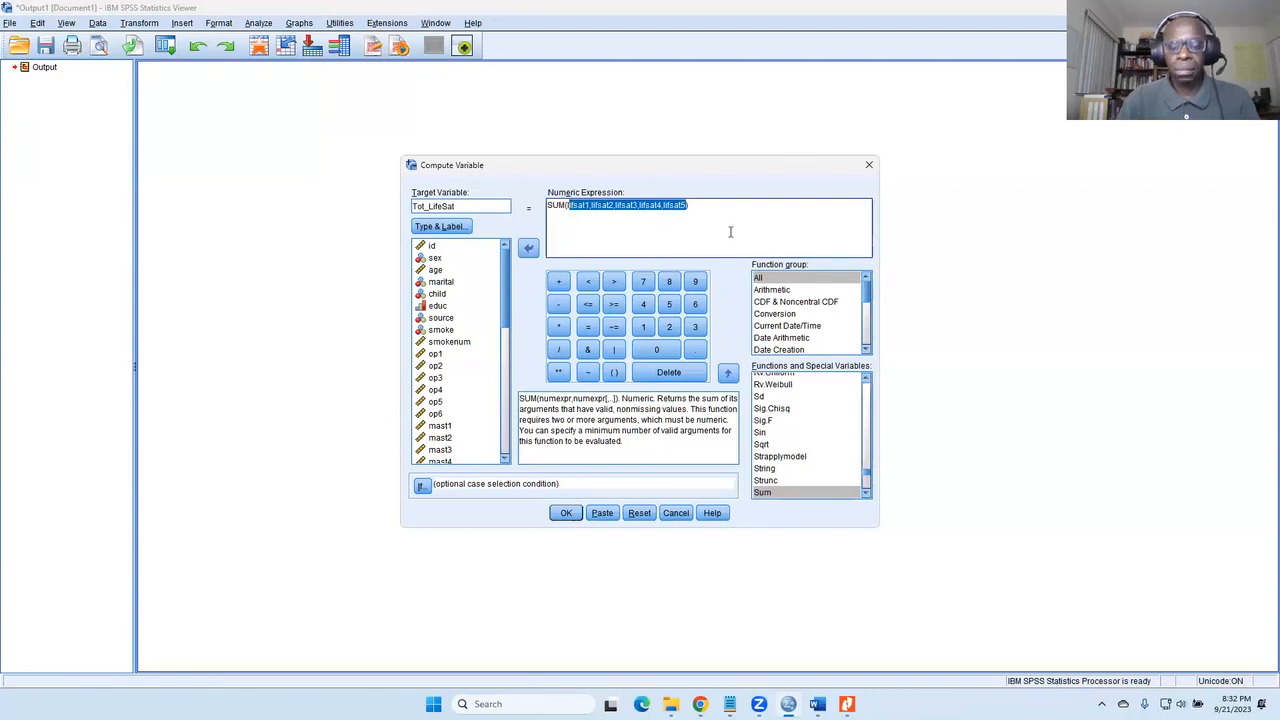
pyautogui.press('Delete')
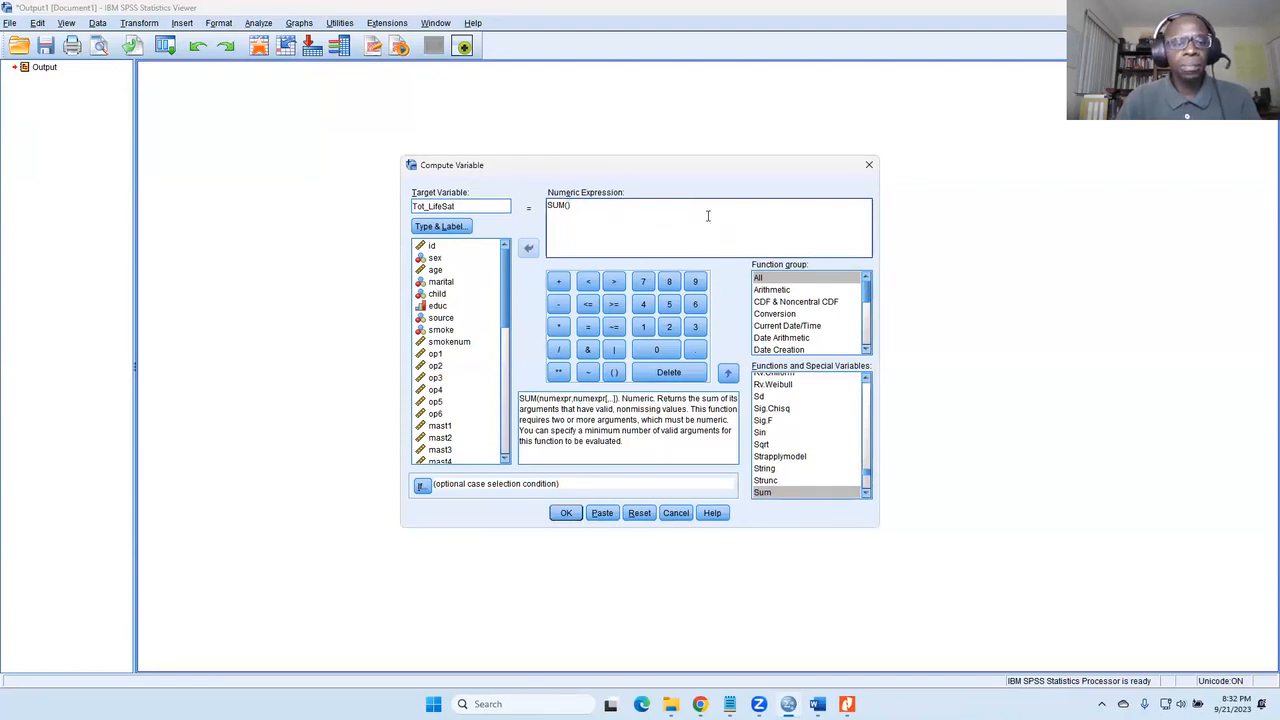
# Enter the range lifsat1 to lifsat5 in the SUM function, paste the command as syntax and display the syntax file.
pyautogui.scroll(-4, 455, 370)
pyautogui.scroll(-1, 455, 370)
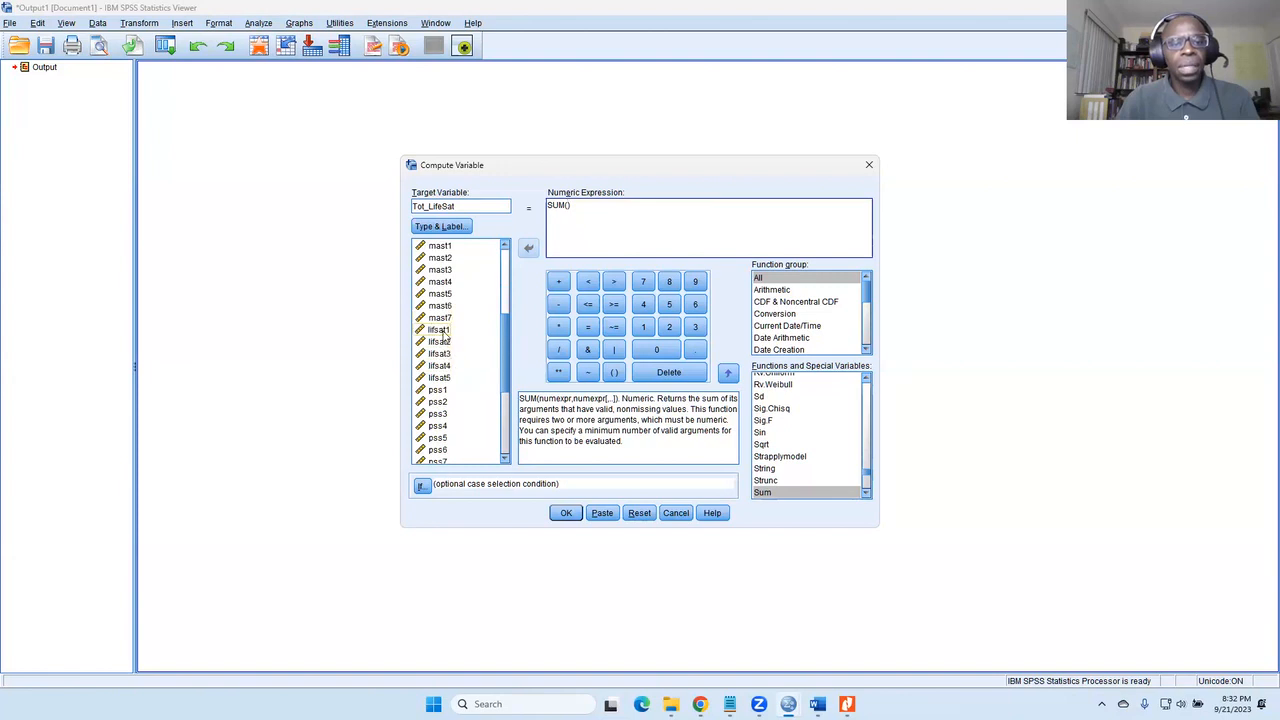
pyautogui.doubleClick(443, 331)
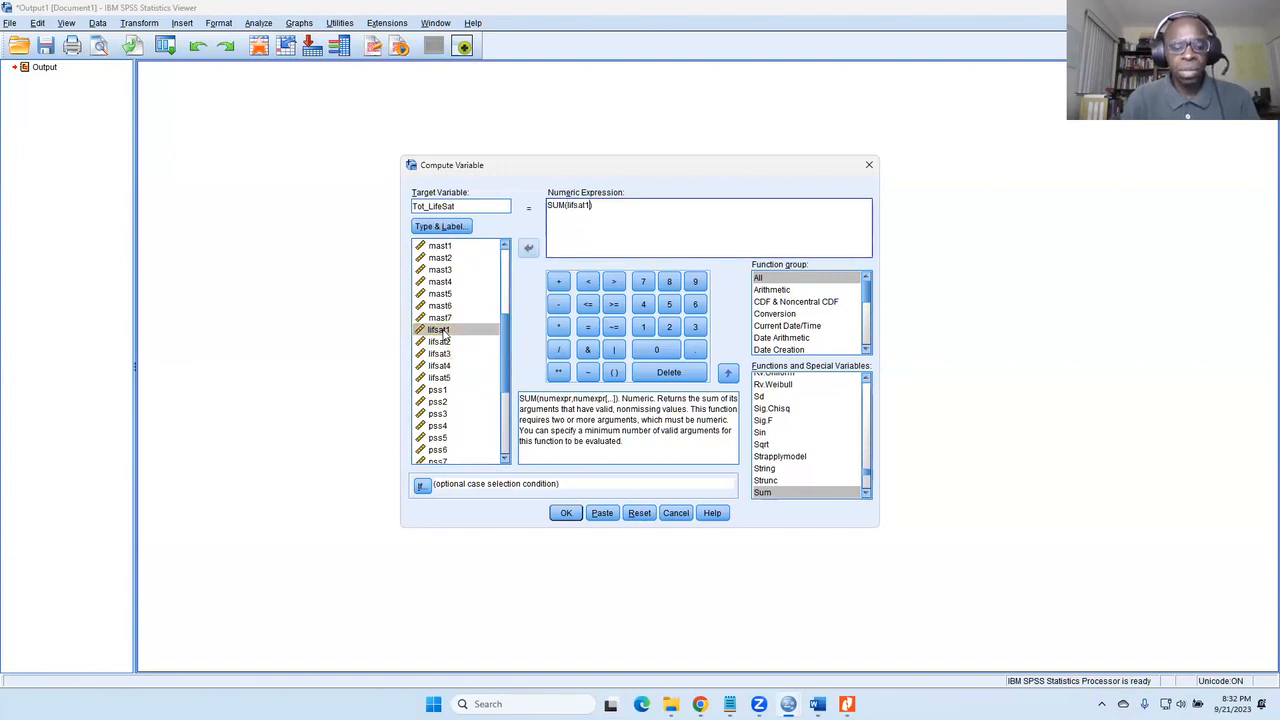
pyautogui.write('to')
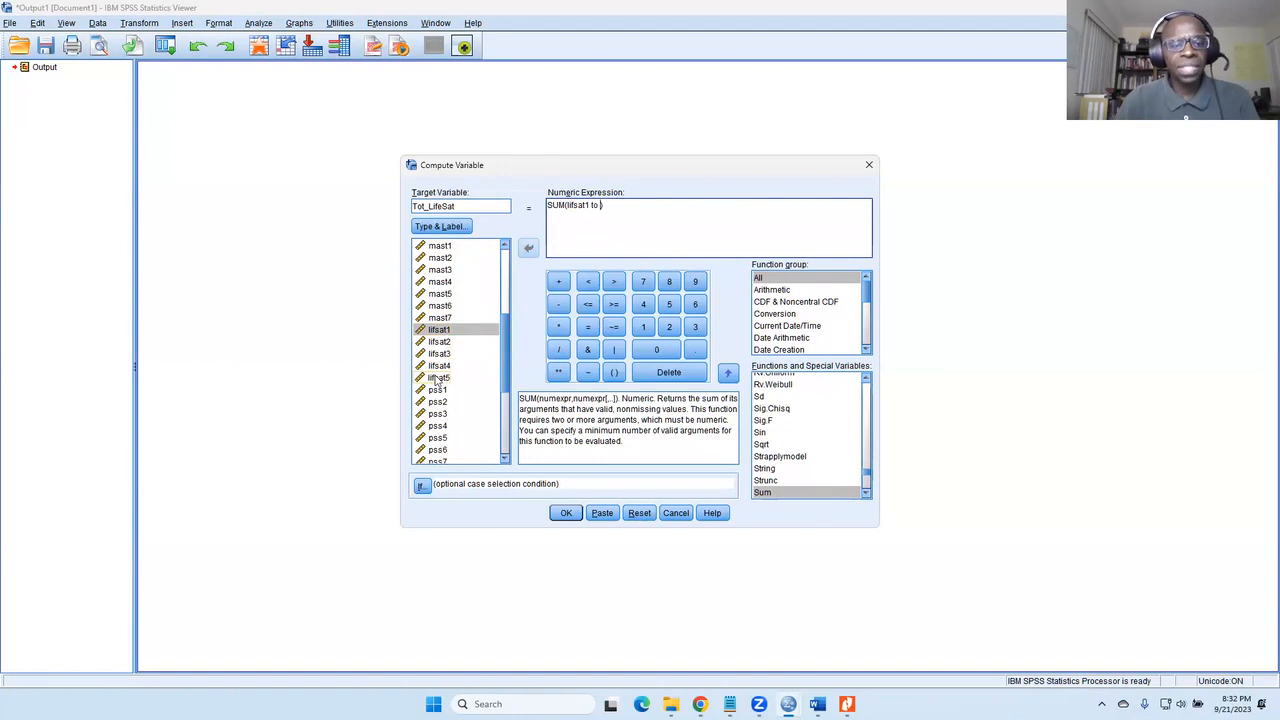
pyautogui.doubleClick(443, 379)
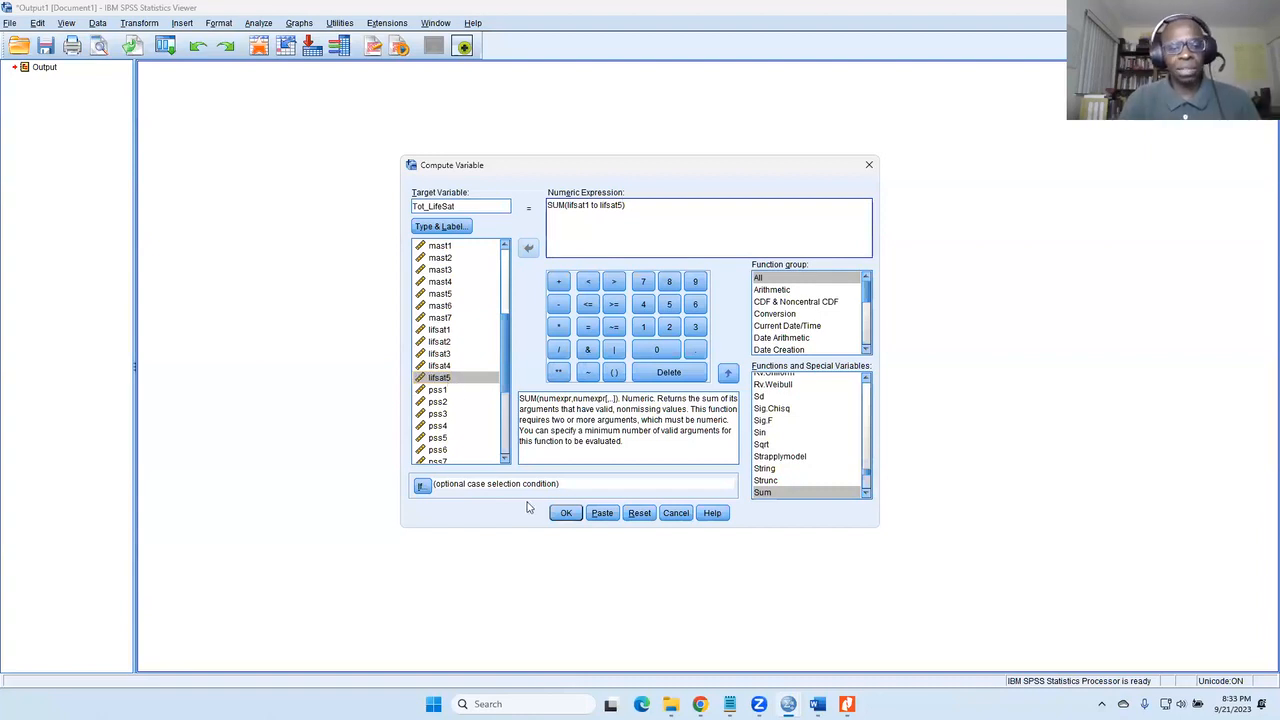
pyautogui.click(602, 513)
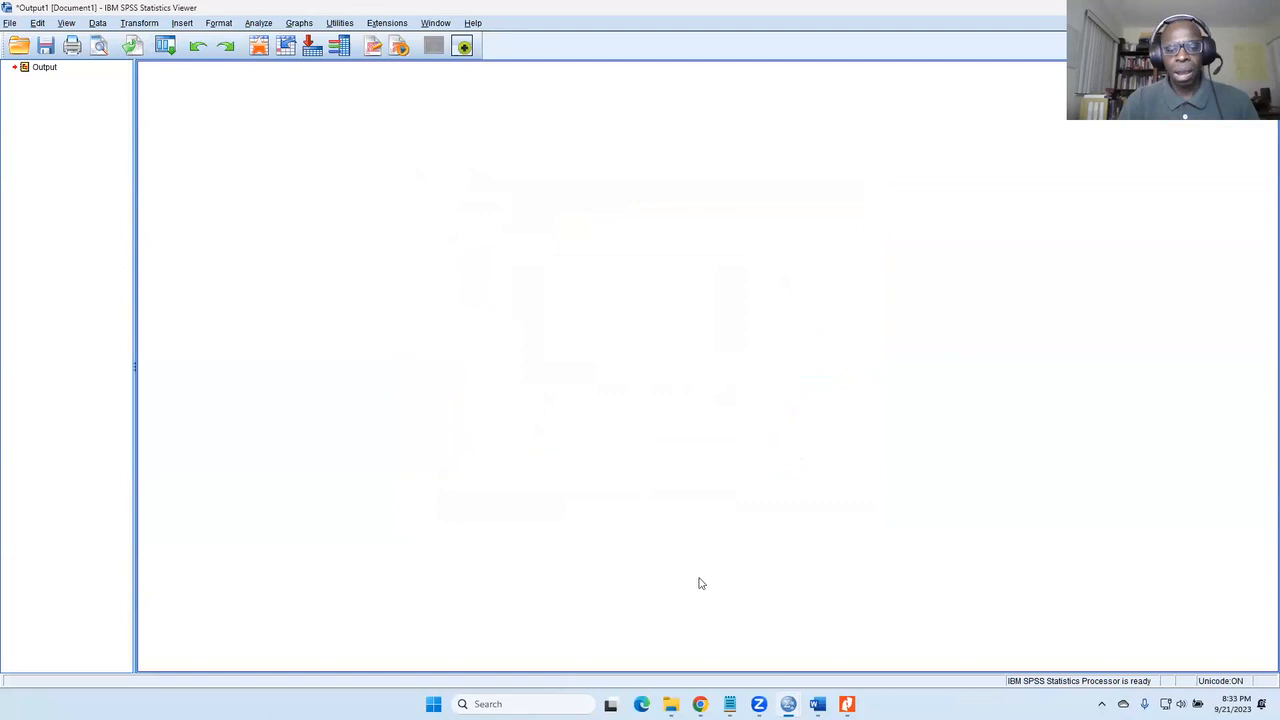
pyautogui.moveTo(788, 704)
pyautogui.click(898, 671)
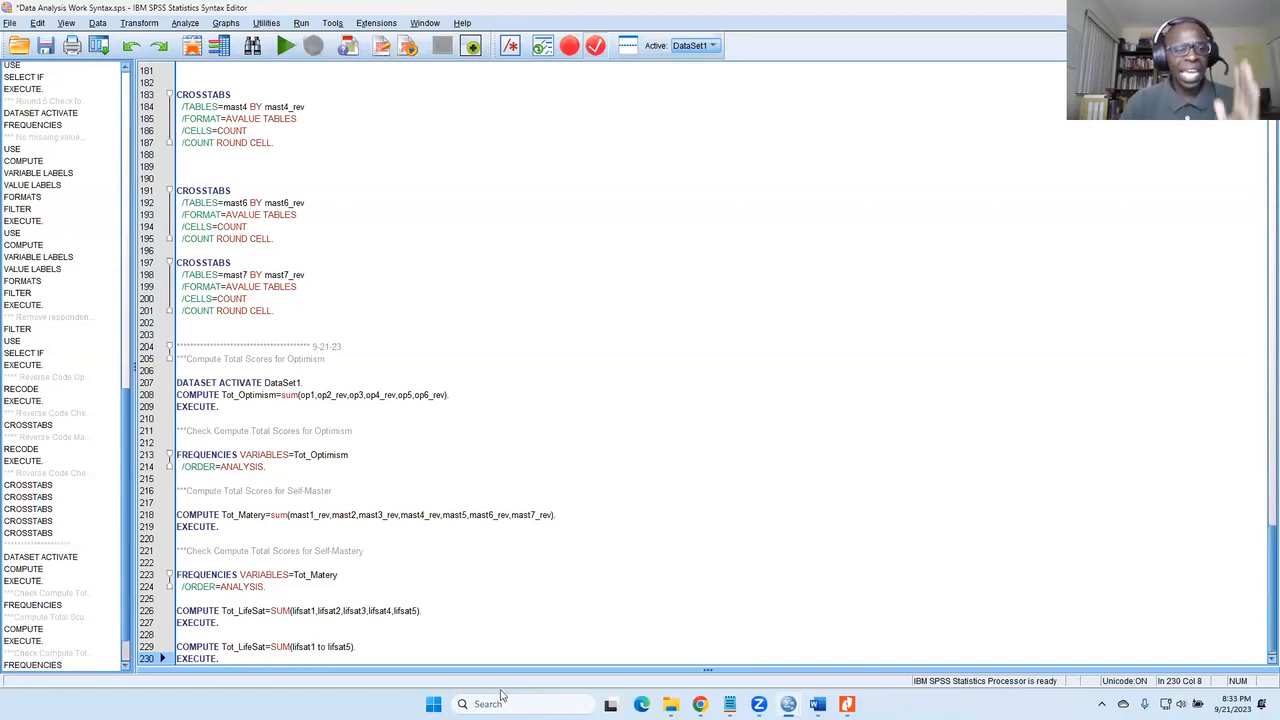
# Examine the order of lifsat1 through lifsat5 in the Compute Variable list and close the dialog without changes.
pyautogui.click(145, 23)
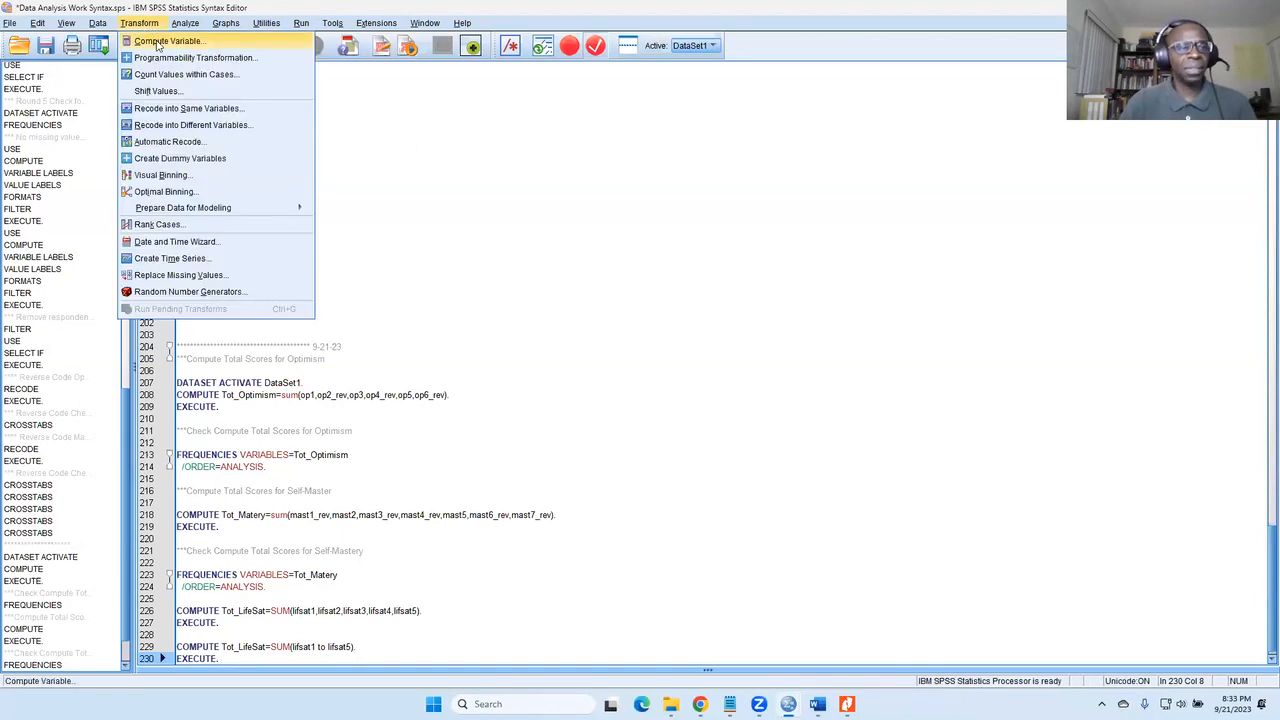
pyautogui.click(160, 41)
pyautogui.scroll(-5, 457, 390)
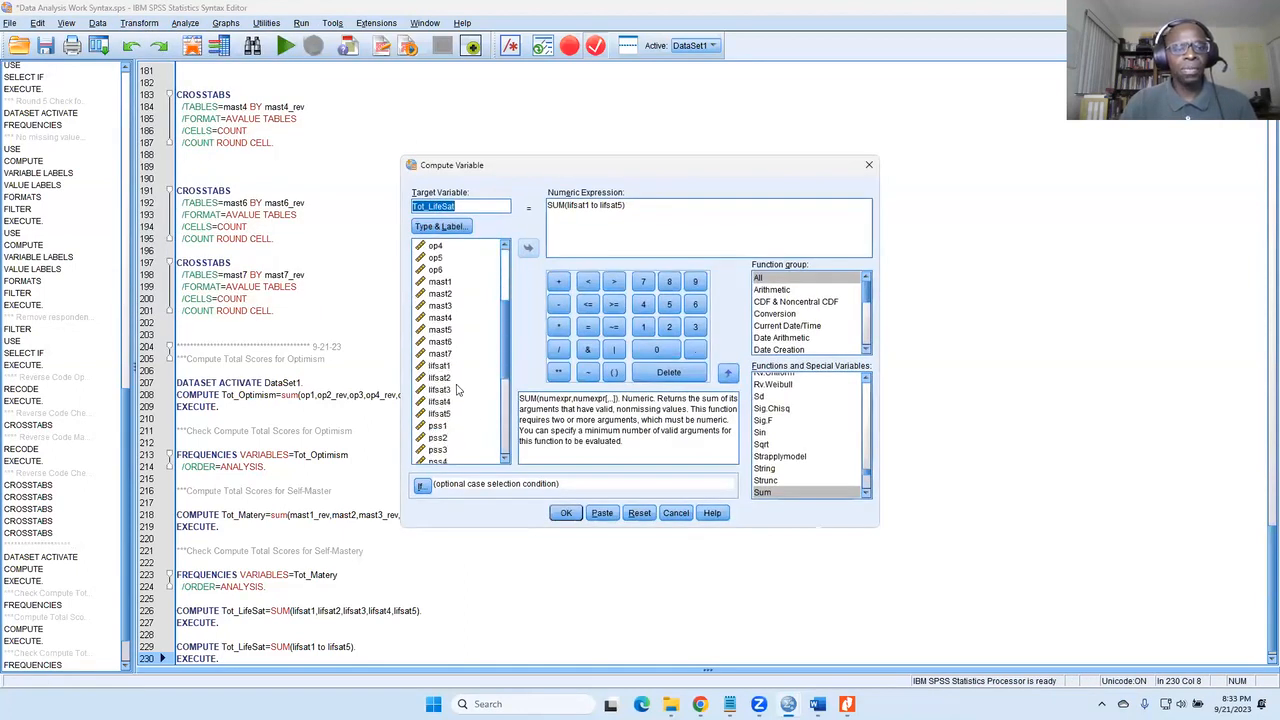
pyautogui.click(442, 366)
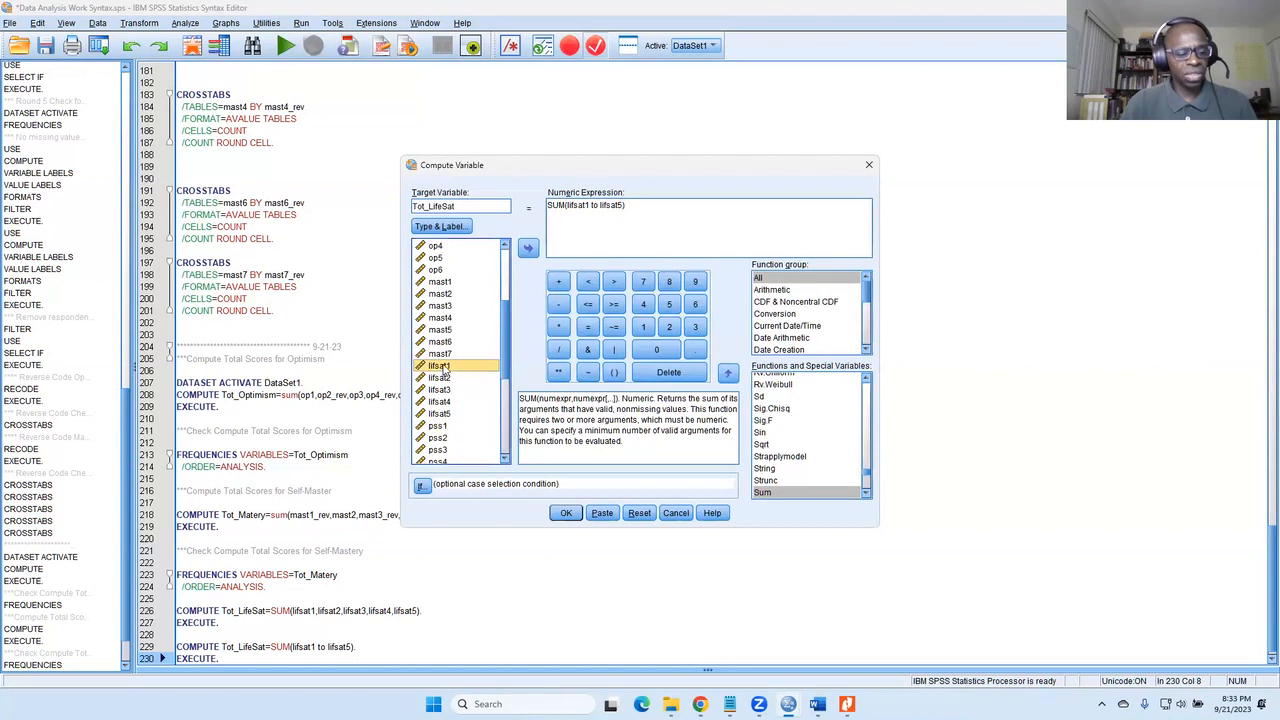
pyautogui.click(448, 414)
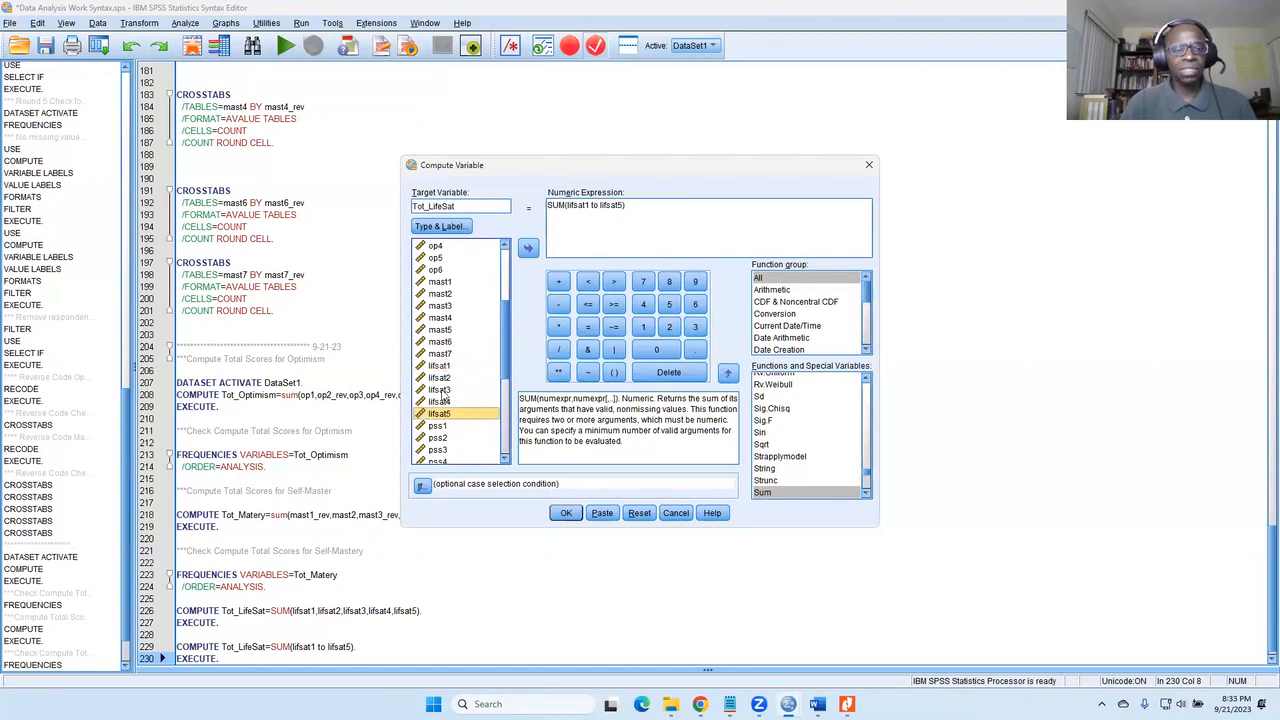
pyautogui.click(445, 370)
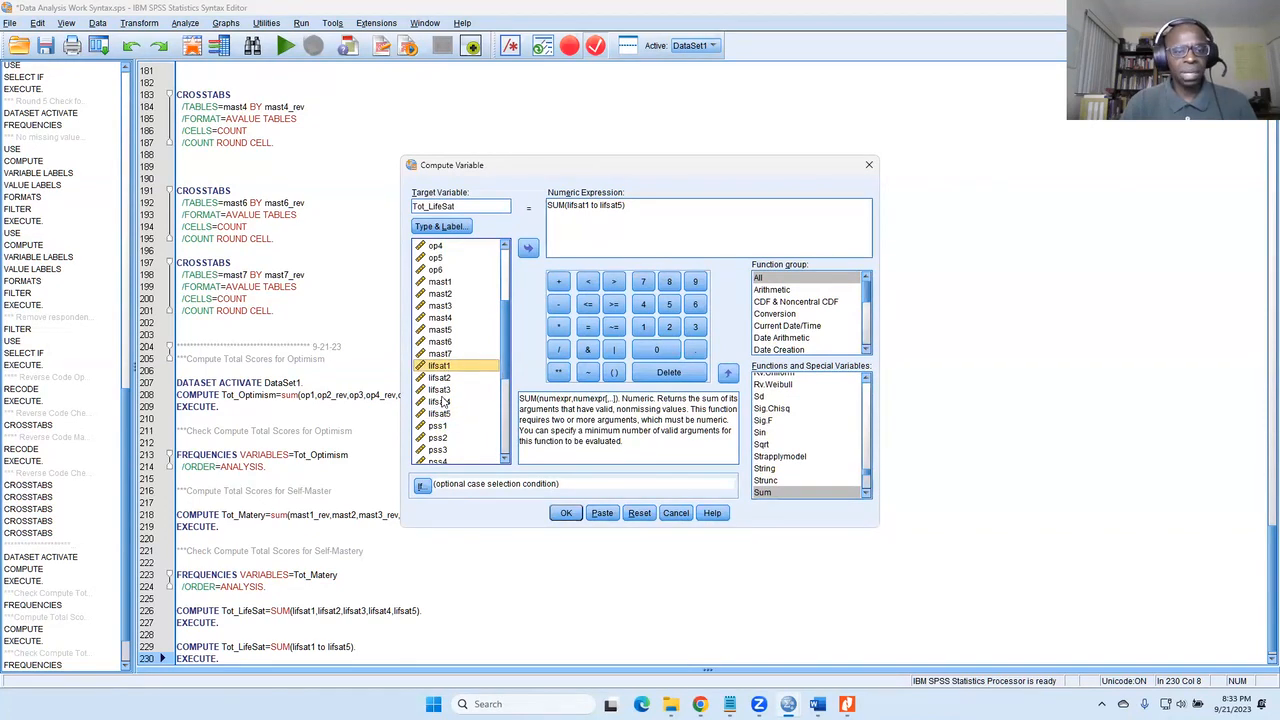
pyautogui.click(442, 414)
pyautogui.click(676, 513)
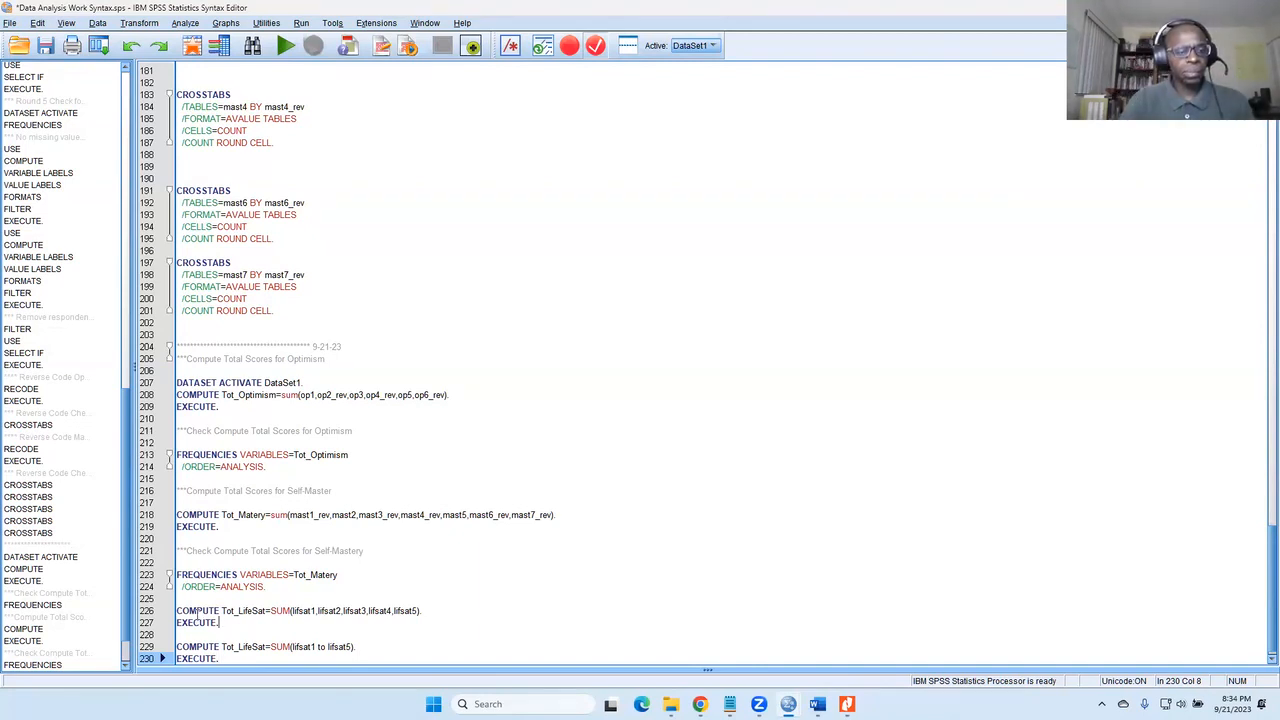
# Run only the Tot_LifeSat COMPUTE command with the five comma-separated lifsat items, including its EXECUTE line, and return to the syntax file.
pyautogui.moveTo(219, 622); pyautogui.dragTo(177, 610)
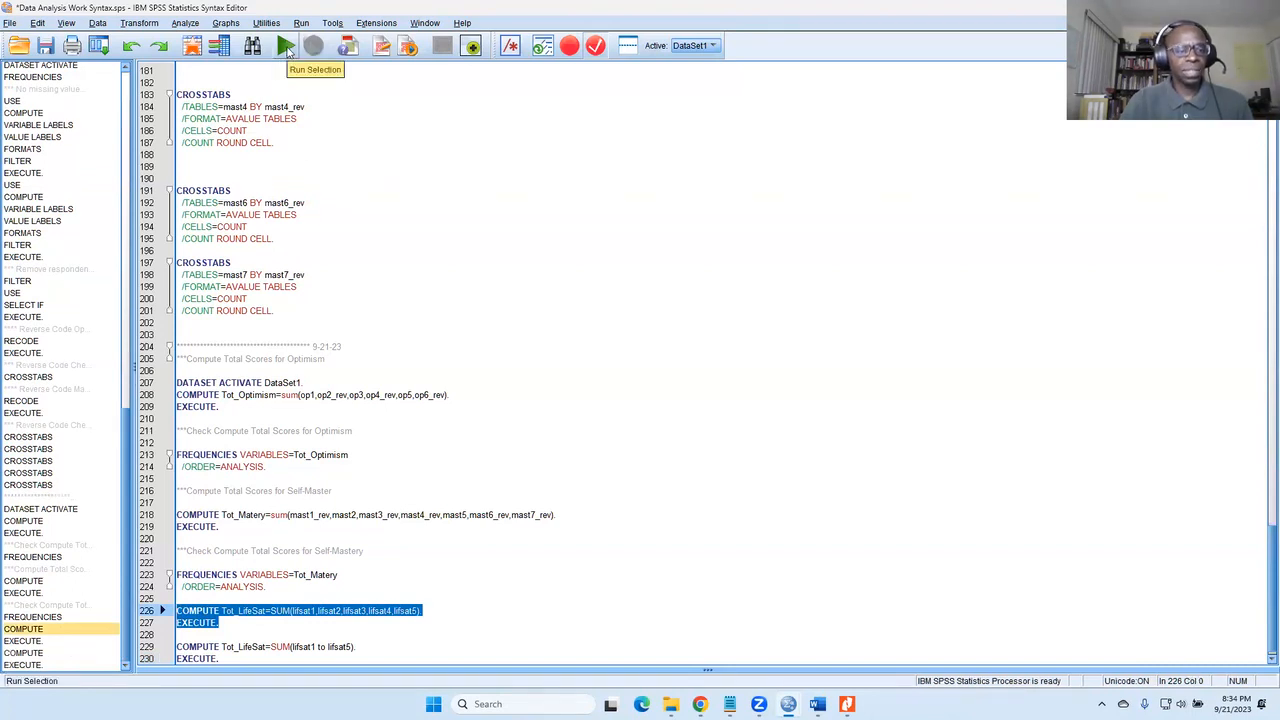
pyautogui.click(286, 47)
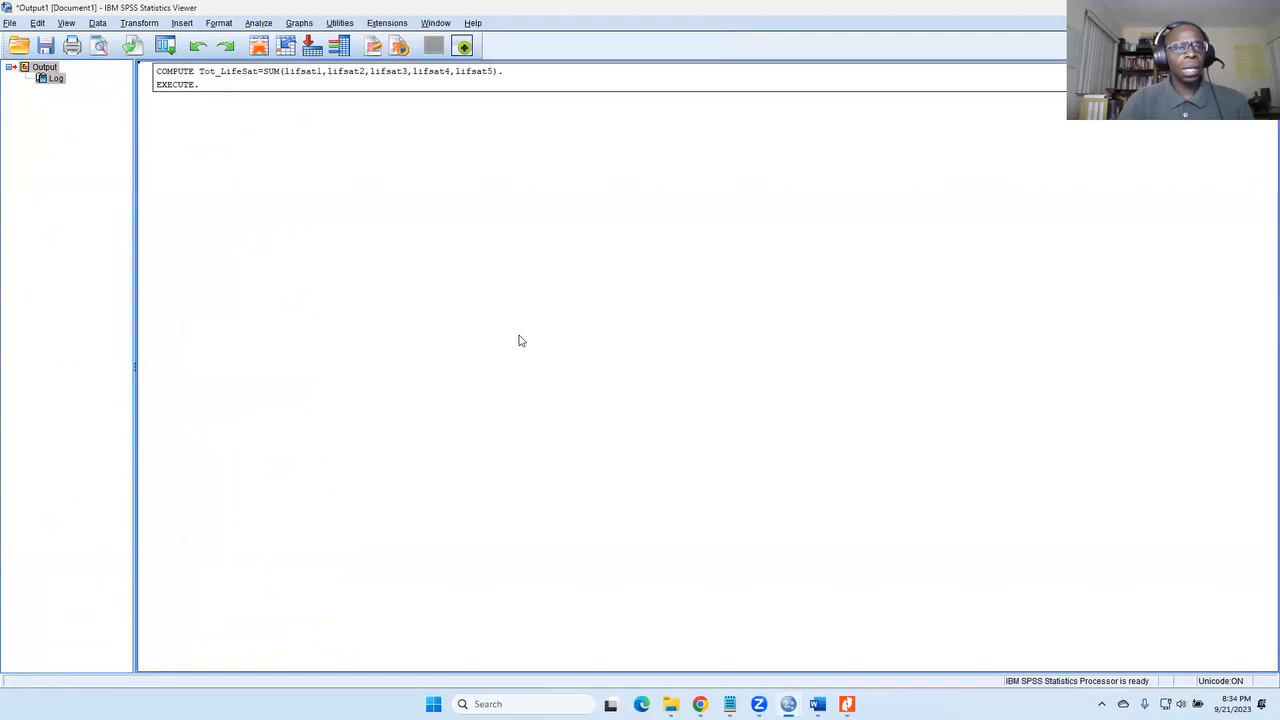
pyautogui.moveTo(788, 704)
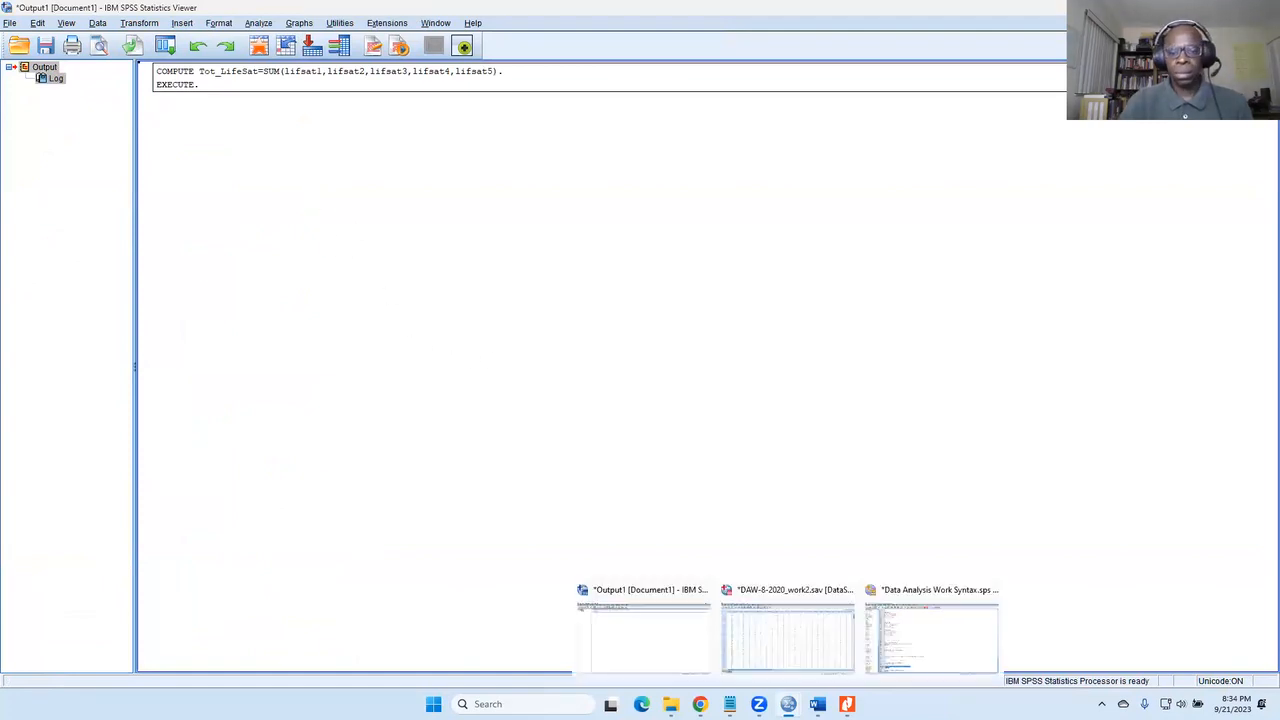
pyautogui.click(932, 638)
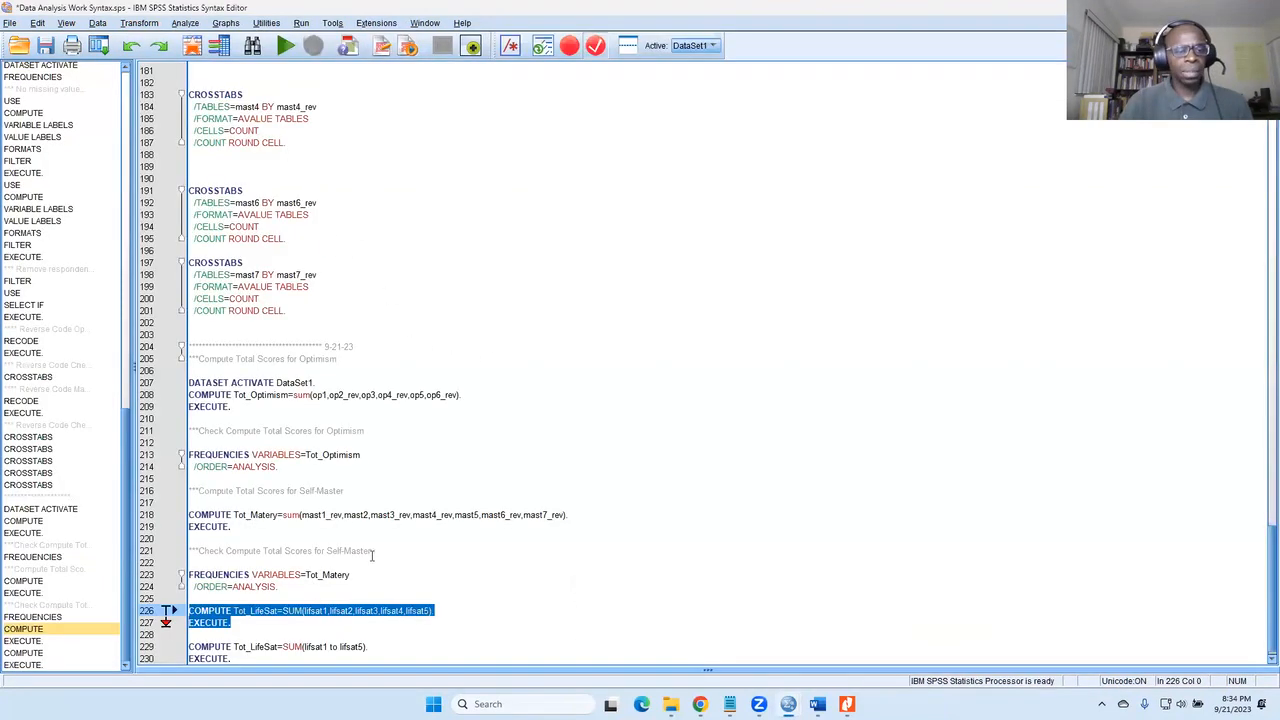
# Copy the "Compute Total Scores for Self-Master" comment and paste it on its own line above the first Tot_LifeSat COMPUTE command.
pyautogui.moveTo(351, 490); pyautogui.dragTo(187, 490)
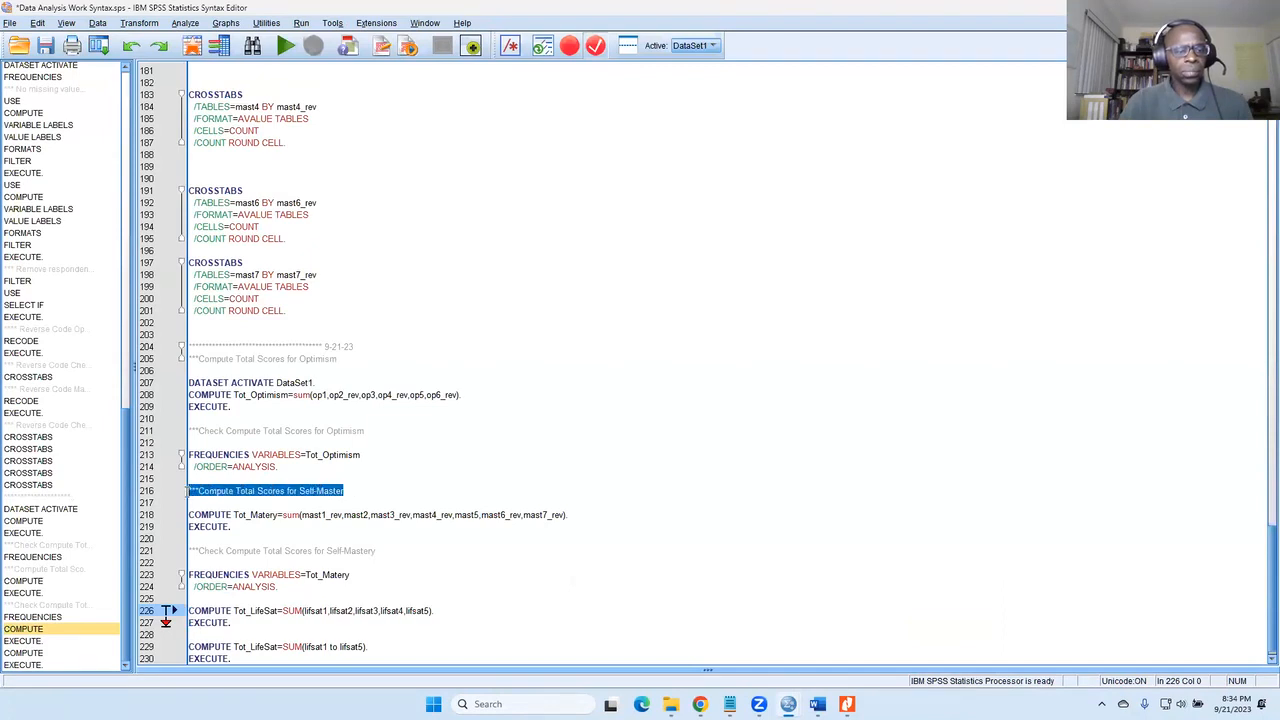
pyautogui.rightClick(201, 485)
pyautogui.click(222, 512)
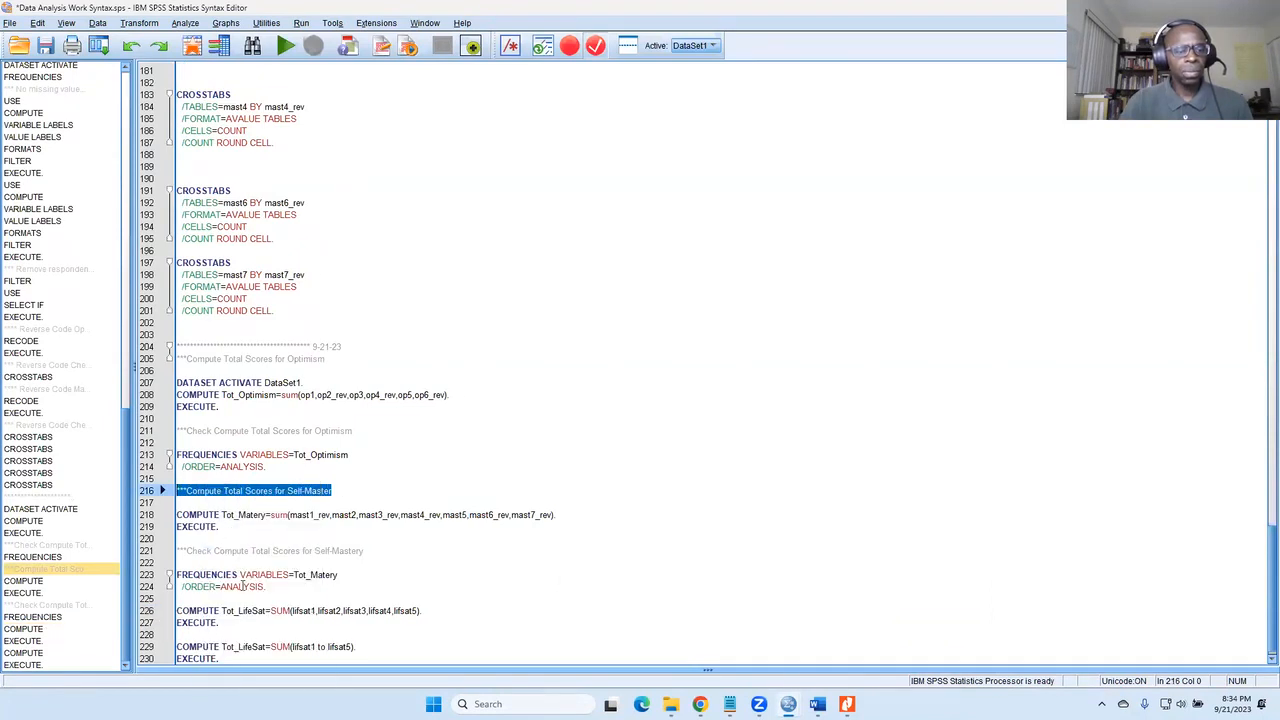
pyautogui.click(244, 596)
pyautogui.press('Return')
pyautogui.press('Return')
pyautogui.press('Return')
pyautogui.press('Up')
pyautogui.hotkey('ctrl', 'v')
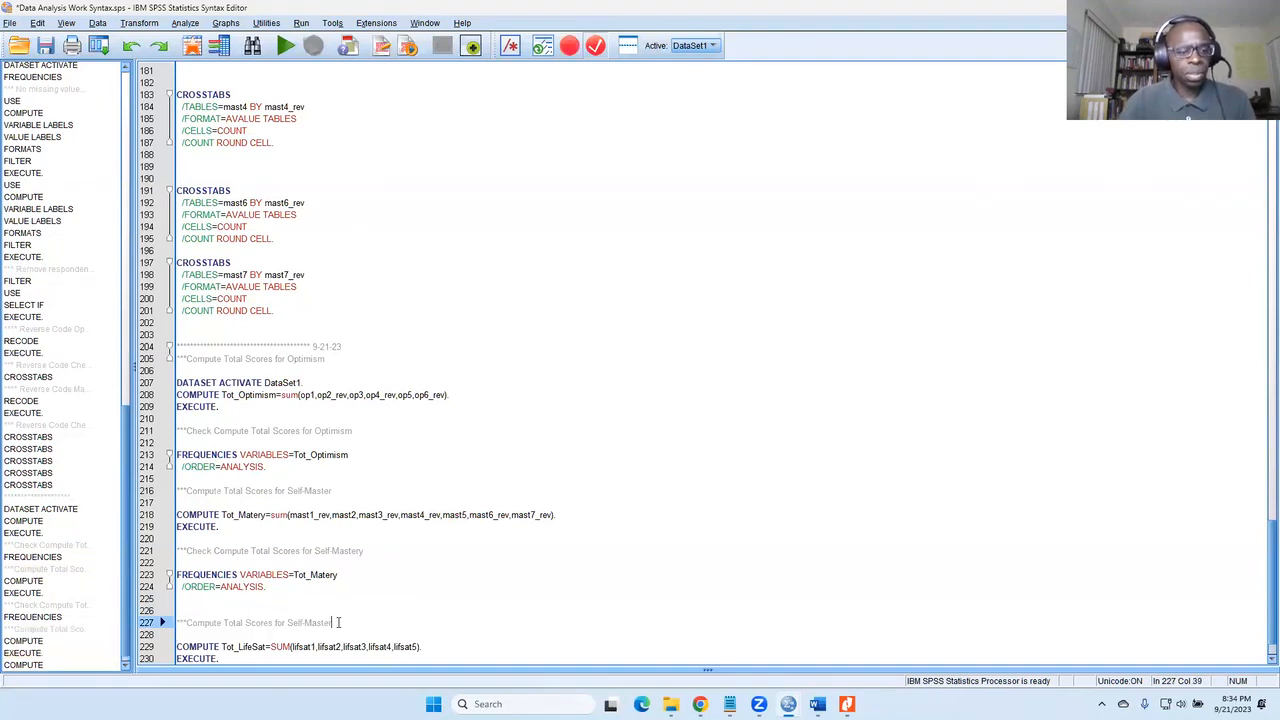
# Change the scale name in the pasted compute comment to "Life Satisfaction" and save the syntax file.
pyautogui.moveTo(332, 624); pyautogui.dragTo(289, 625)
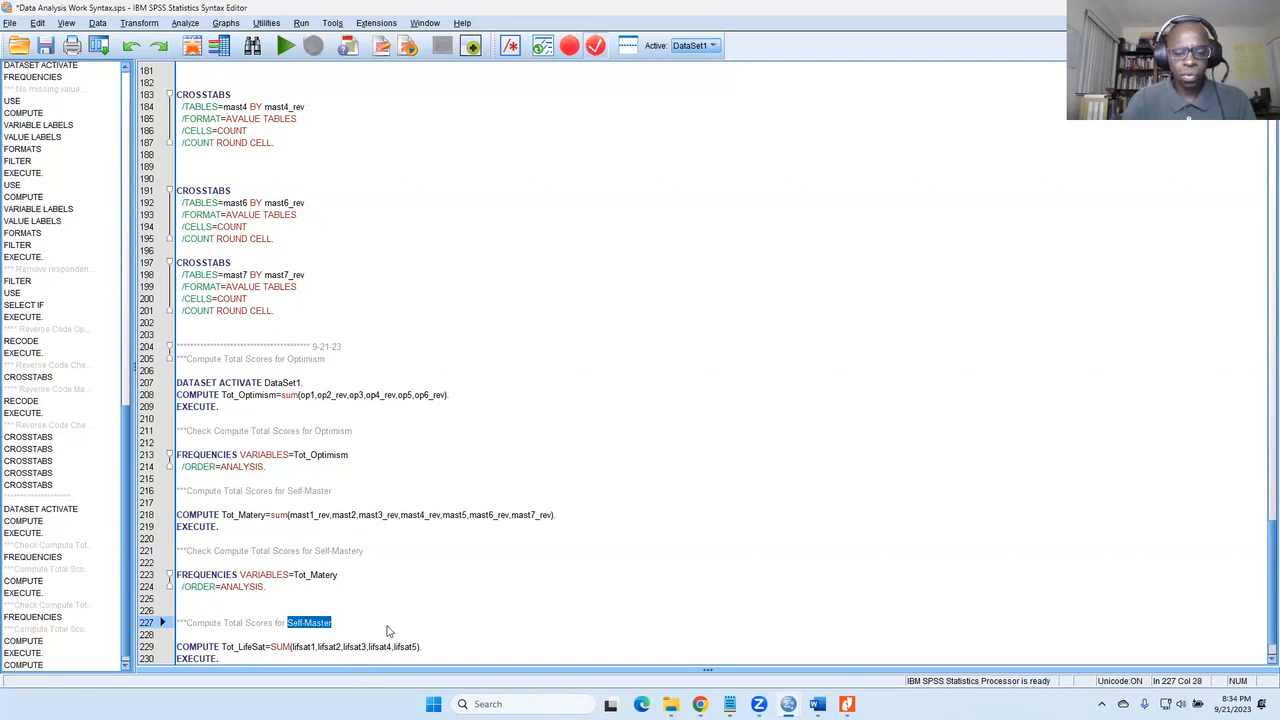
pyautogui.write('Life Satisf')
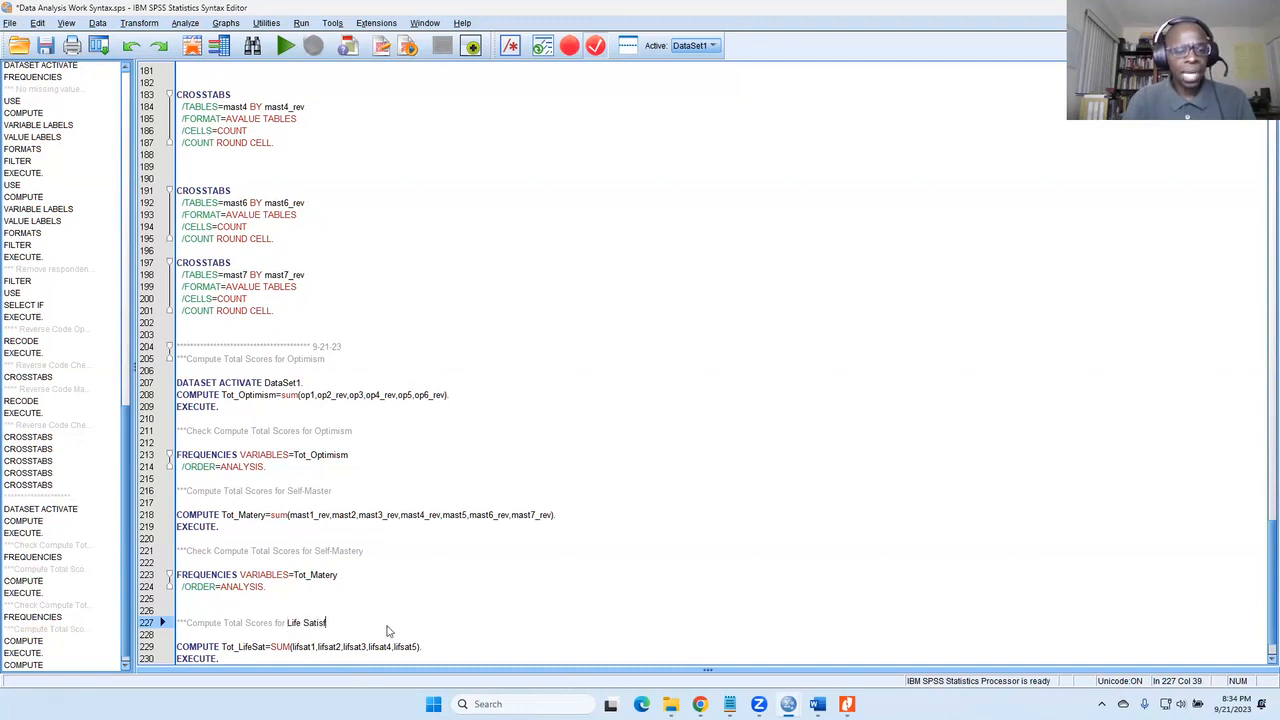
pyautogui.write('action')
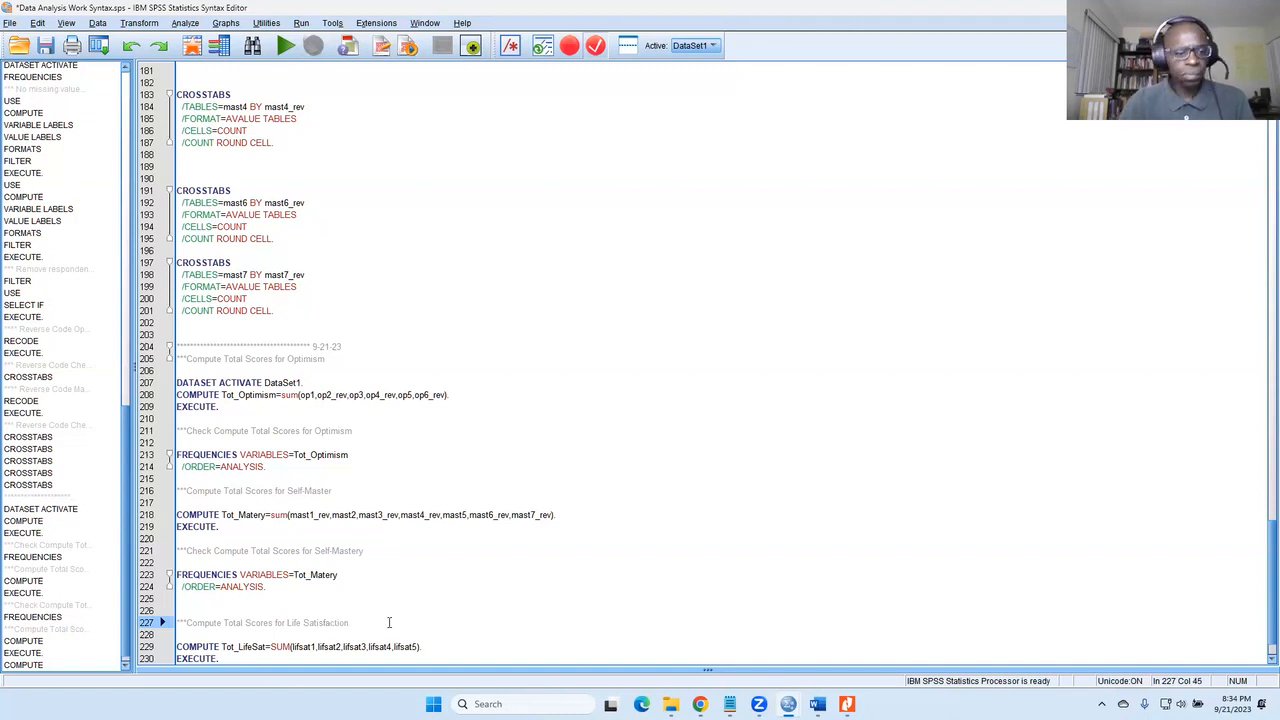
pyautogui.scroll(-2, 389, 622)
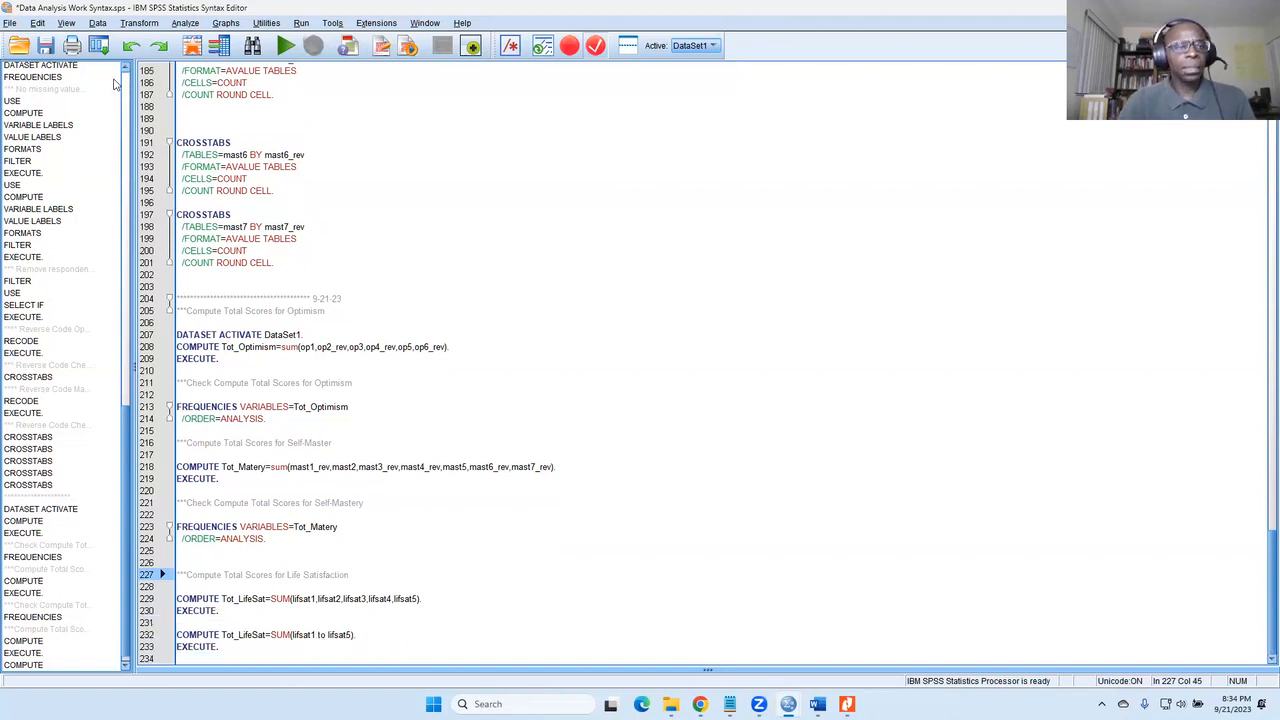
pyautogui.click(45, 45)
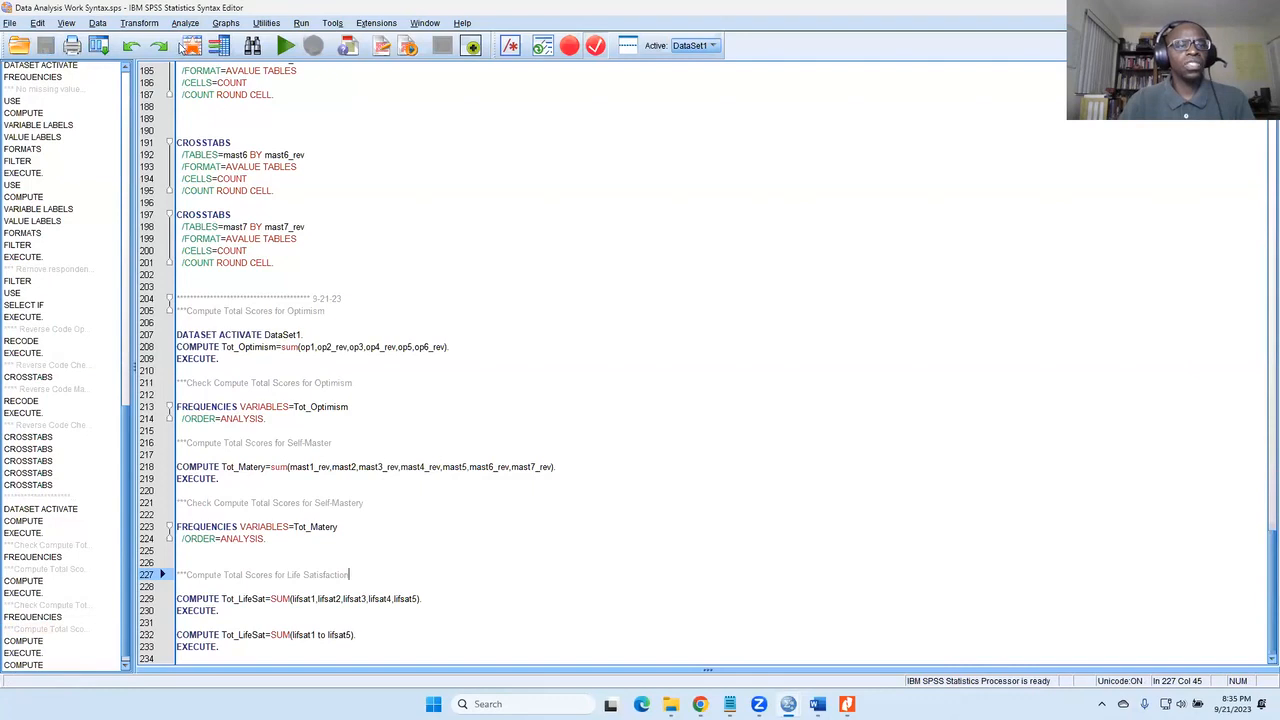
# Reset the Frequencies dialog, choose Tot_LifeSat as the only variable and paste the command into the syntax file.
pyautogui.click(189, 24)
pyautogui.moveTo(200, 57)
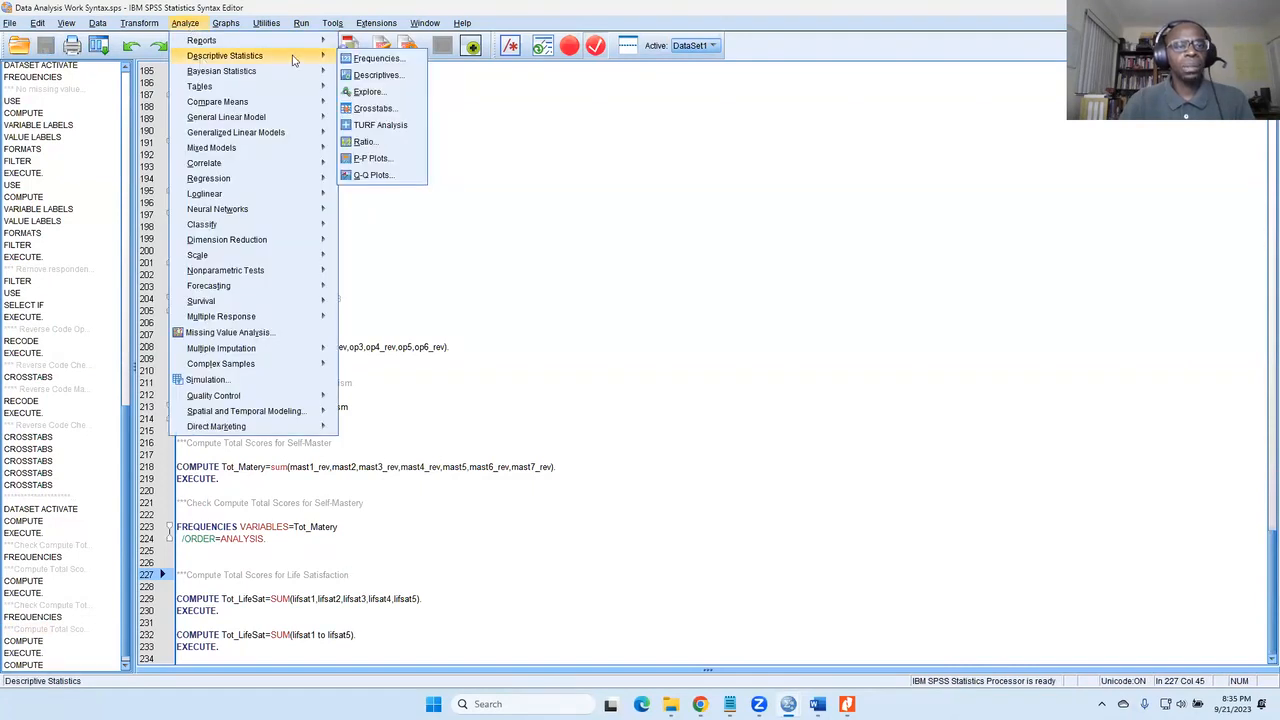
pyautogui.click(362, 61)
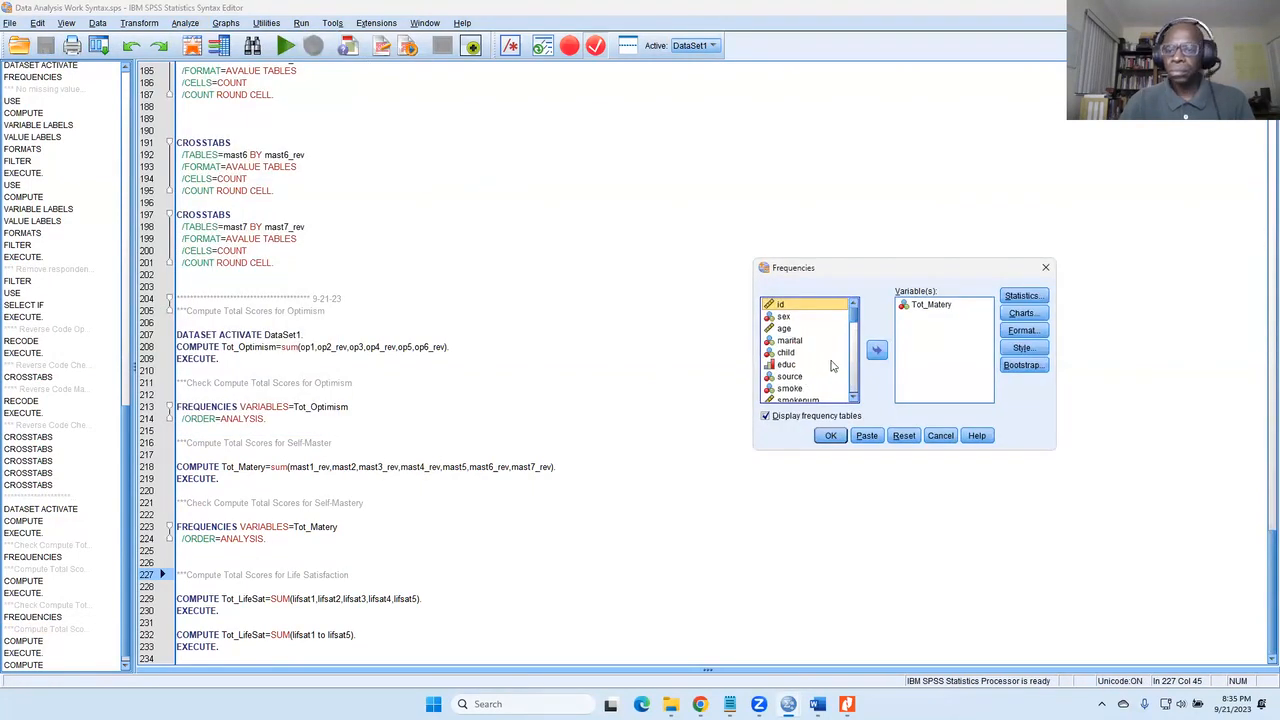
pyautogui.click(905, 436)
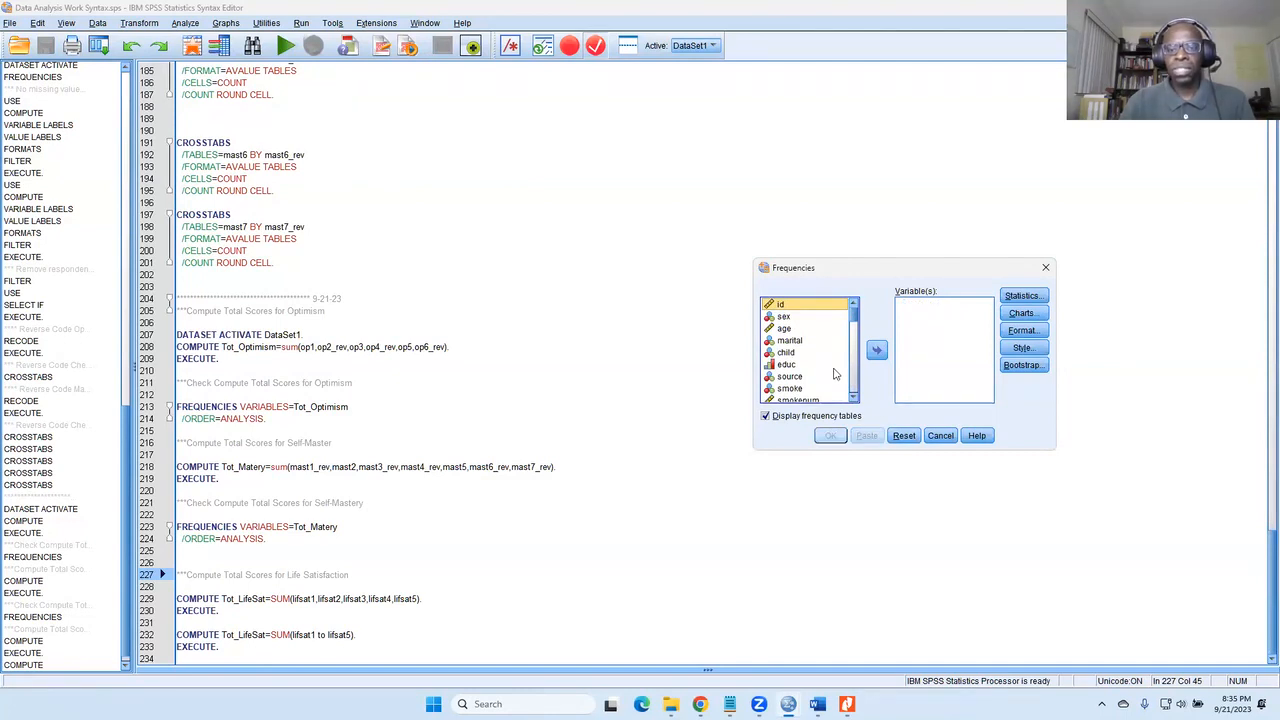
pyautogui.scroll(-10, 832, 372)
pyautogui.click(813, 397)
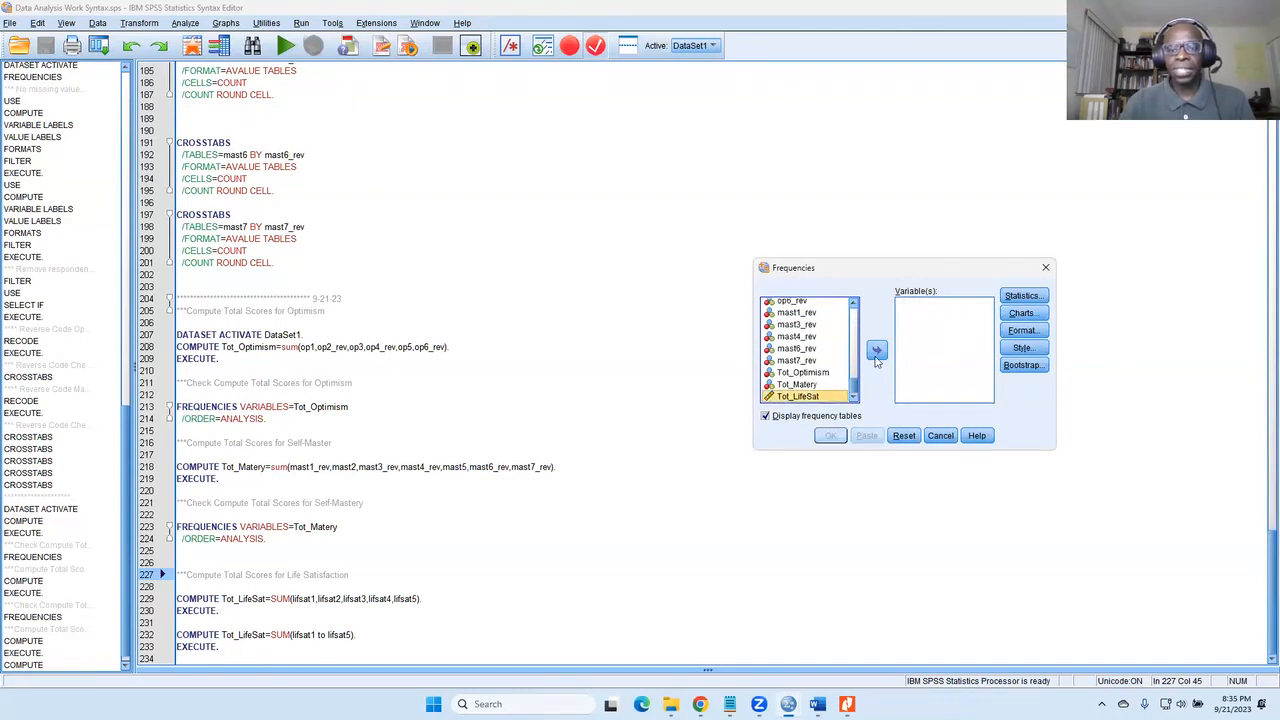
pyautogui.click(877, 350)
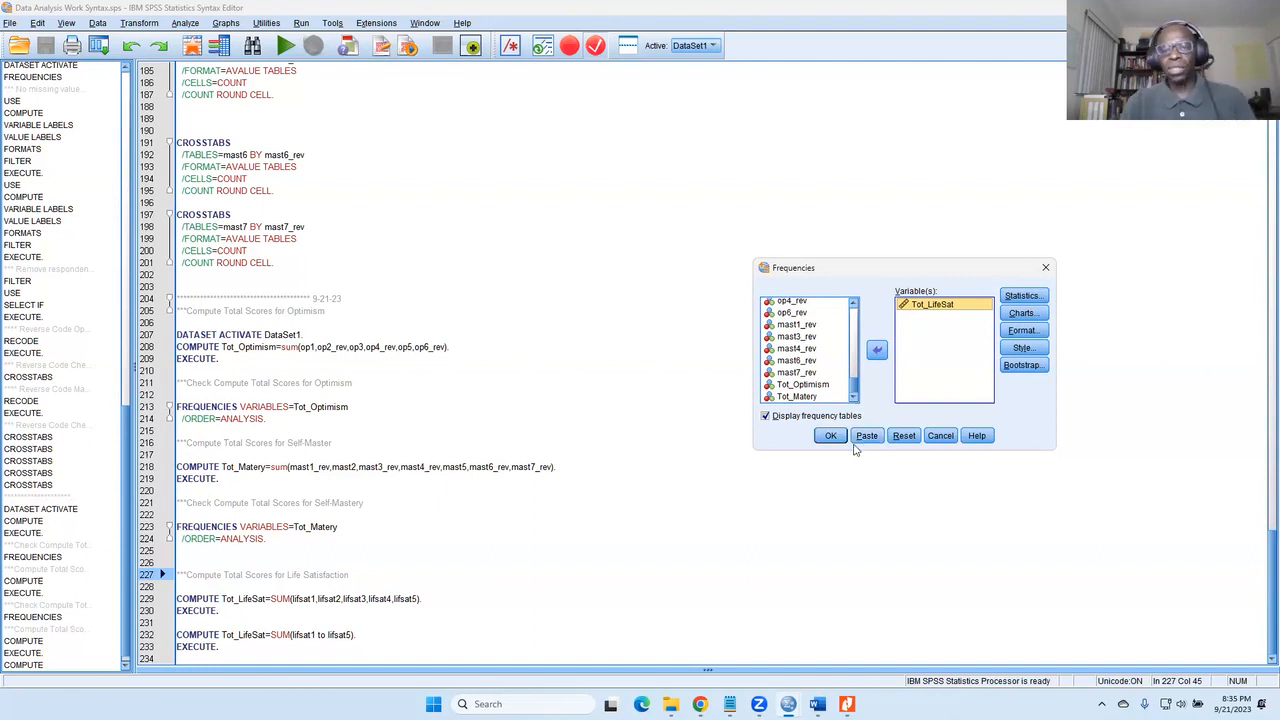
pyautogui.click(866, 437)
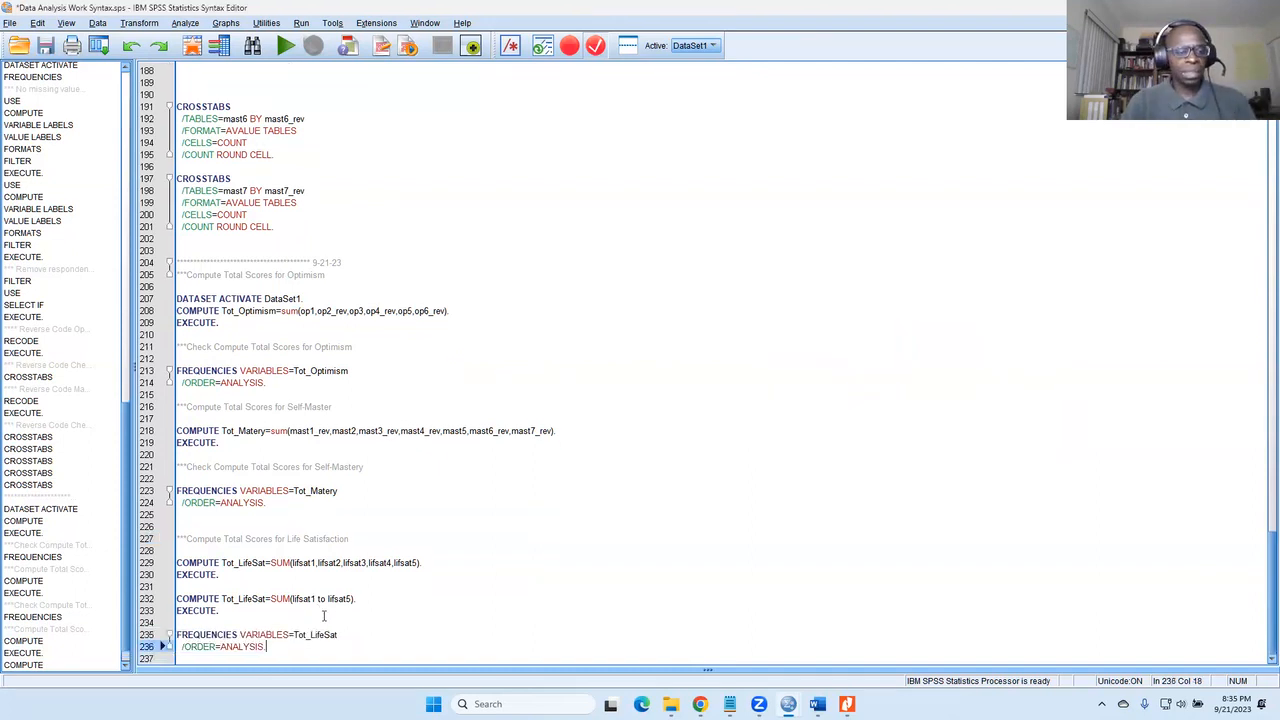
# Copy the "Check Compute Total Scores for Self-Mastery" comment and paste it above the Tot_LifeSat FREQUENCIES command.
pyautogui.moveTo(378, 471); pyautogui.dragTo(176, 467)
pyautogui.rightClick(180, 466)
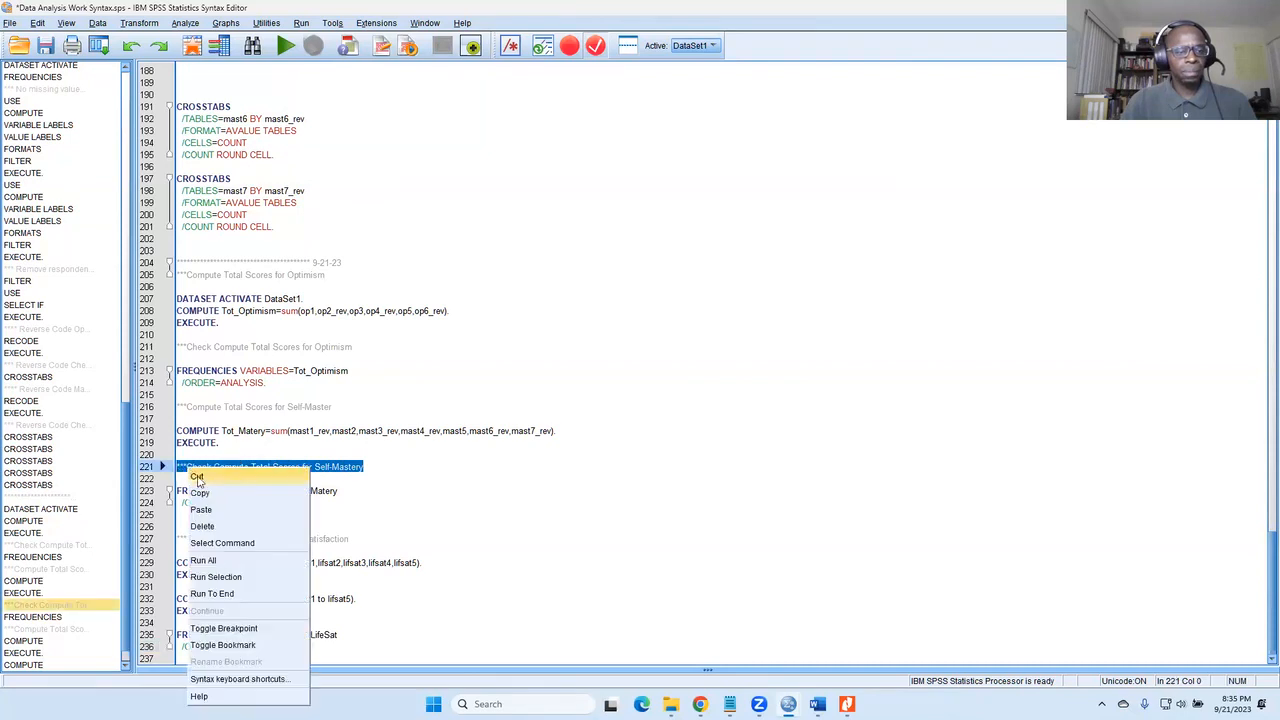
pyautogui.click(209, 491)
pyautogui.click(224, 618)
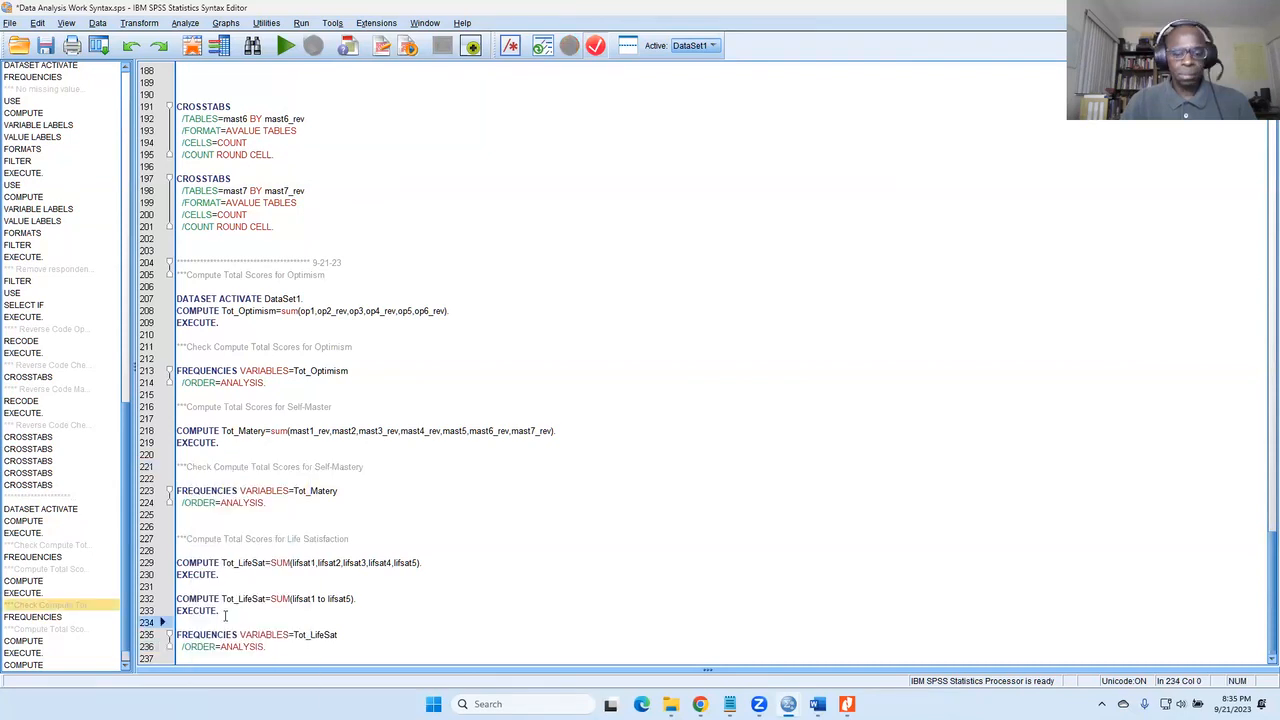
pyautogui.press('Return')
pyautogui.press('Return')
pyautogui.hotkey('ctrl', 'v')
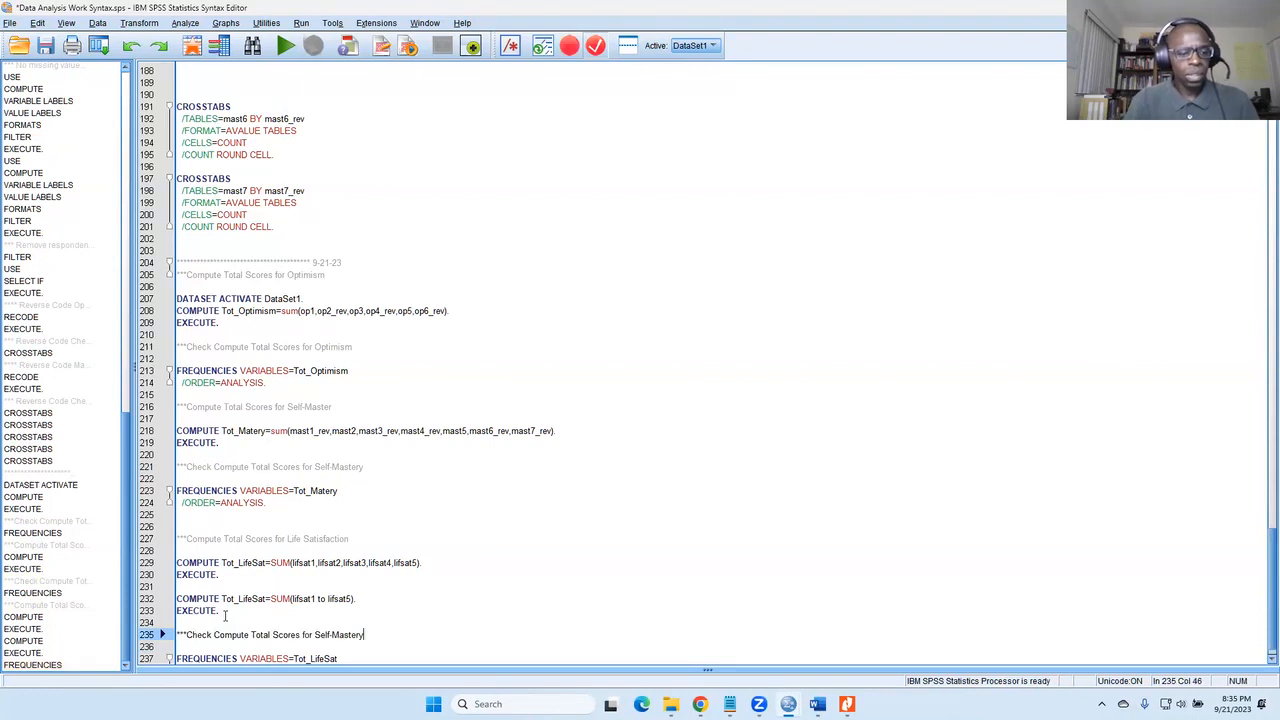
# Replace "Self-Mastery" in the pasted check comment with "Life Satisfaction".
pyautogui.moveTo(366, 634); pyautogui.dragTo(313, 634)
pyautogui.press('BackSpace')
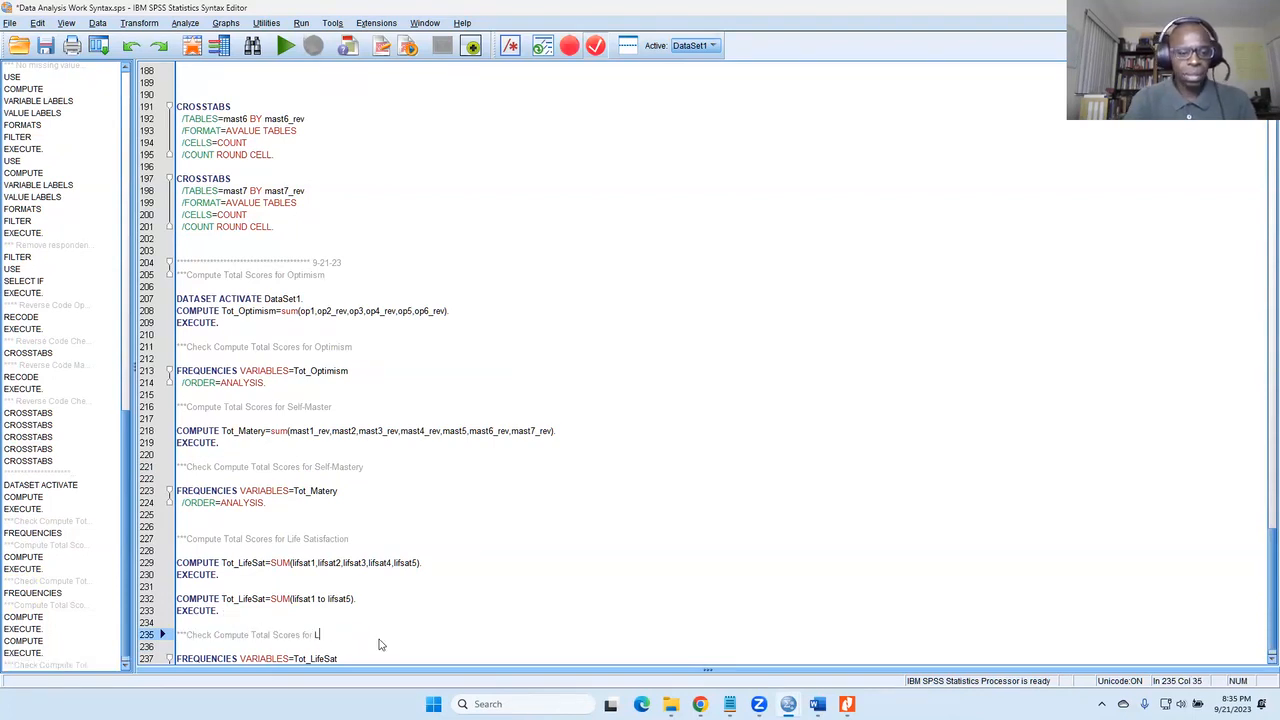
pyautogui.write('Life Satisfaction')
# Run only the Tot_LifeSat FREQUENCIES command and compare the resulting score range with the codebook's Total Life Satisfaction instructions.
pyautogui.scroll(-1, 348, 613)
pyautogui.moveTo(325, 646); pyautogui.dragTo(172, 634)
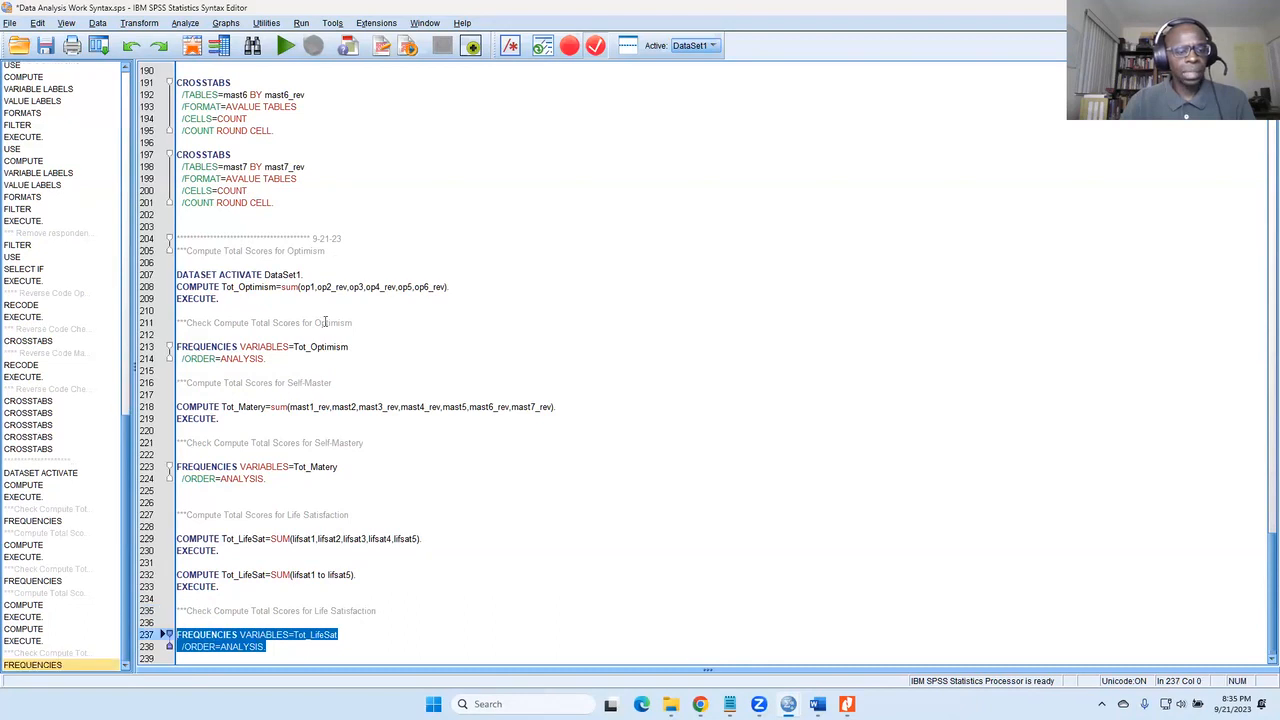
pyautogui.click(285, 45)
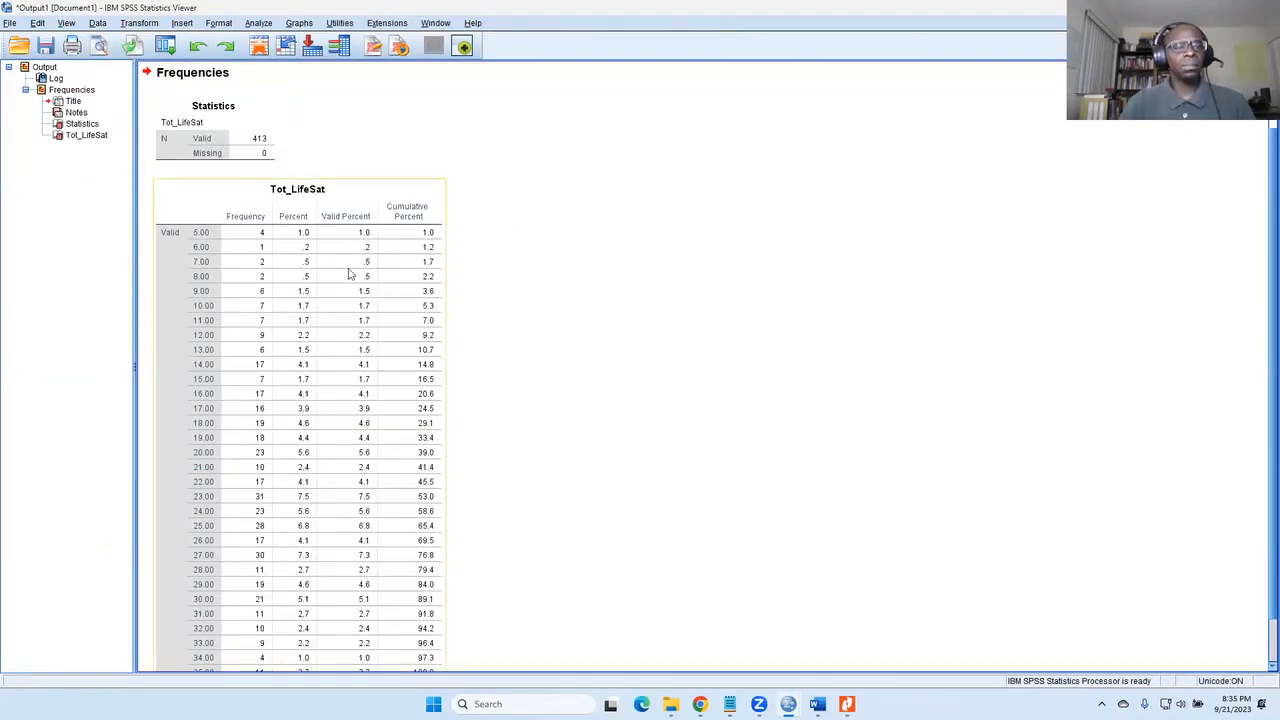
pyautogui.click(847, 704)
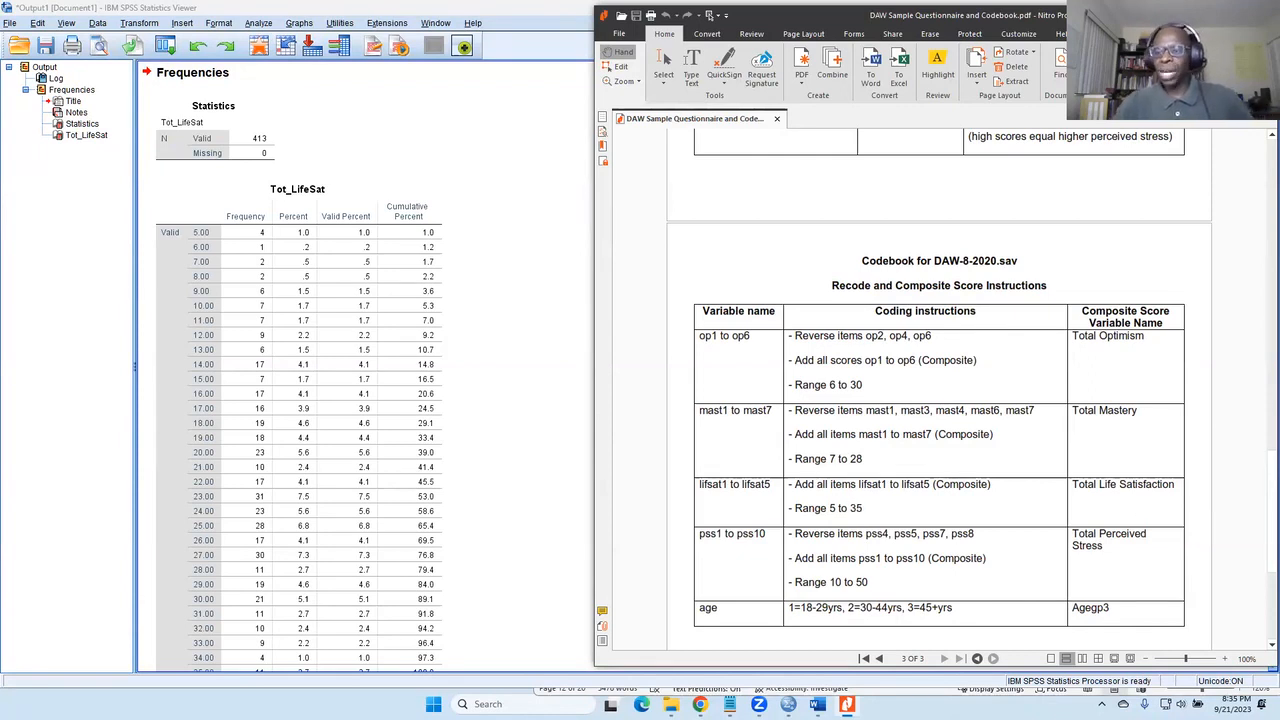
pyautogui.click(291, 427)
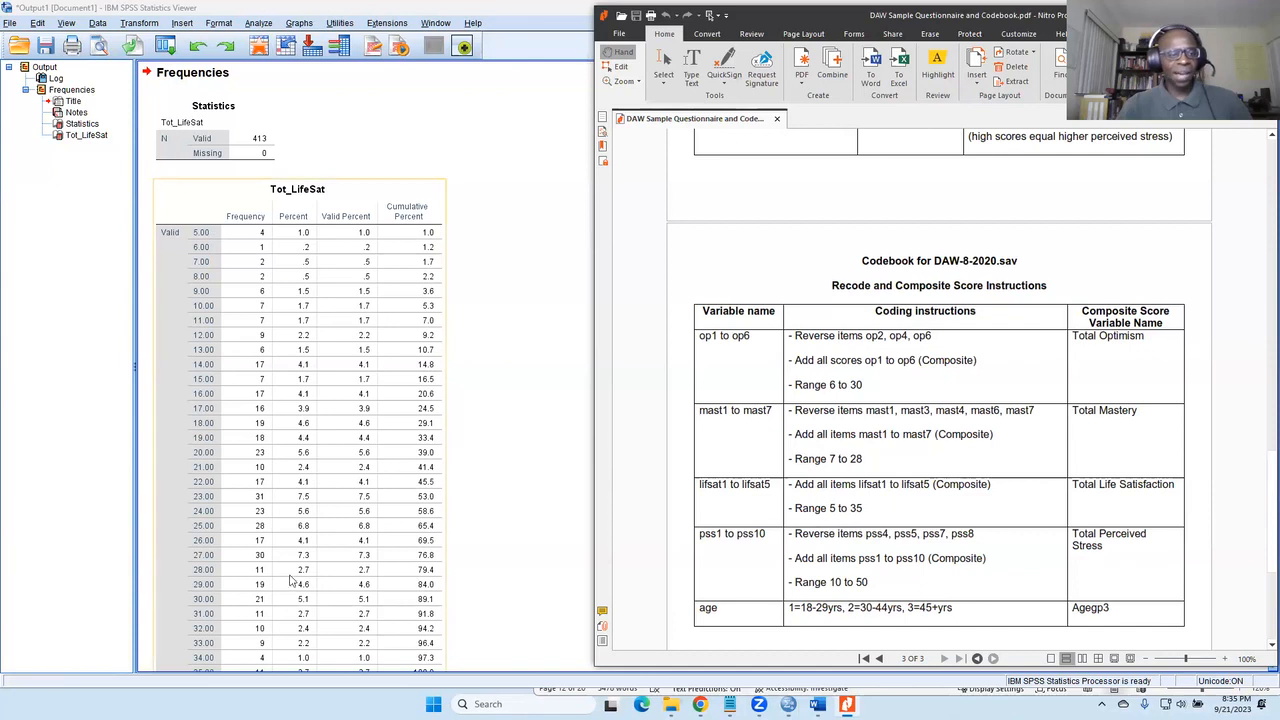
pyautogui.scroll(-2, 249, 567)
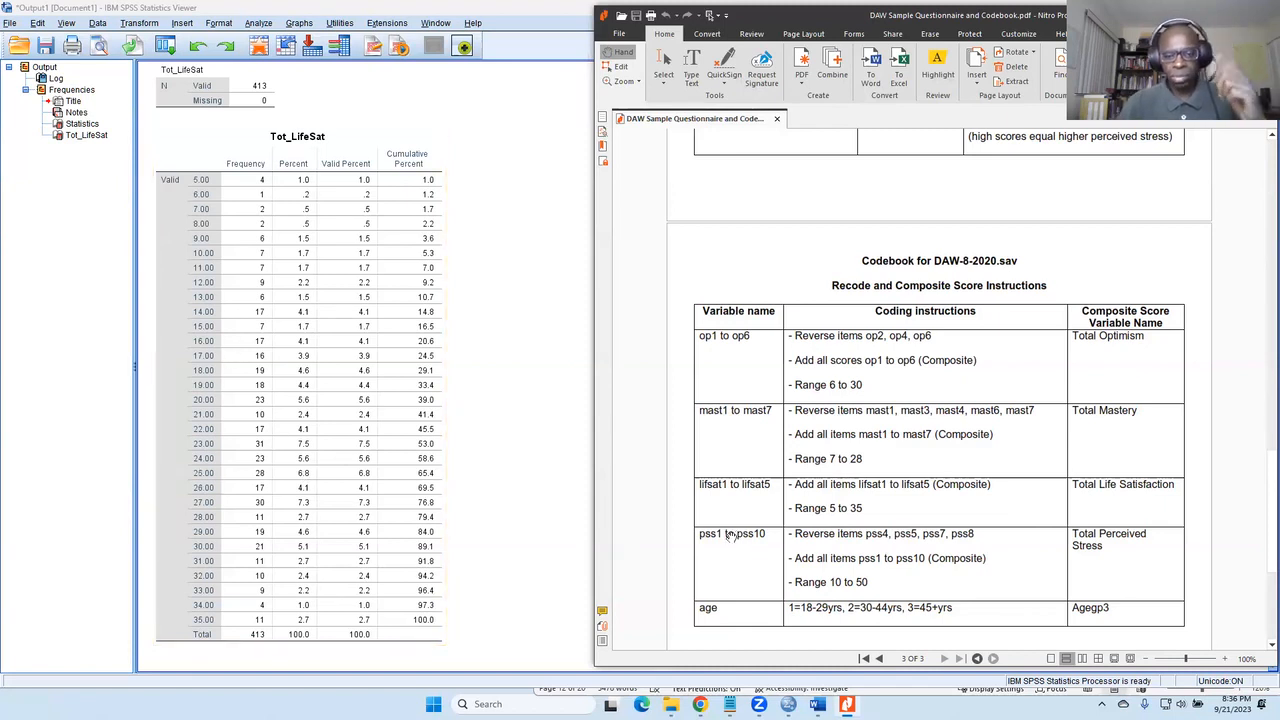
pyautogui.scroll(5, 905, 618)
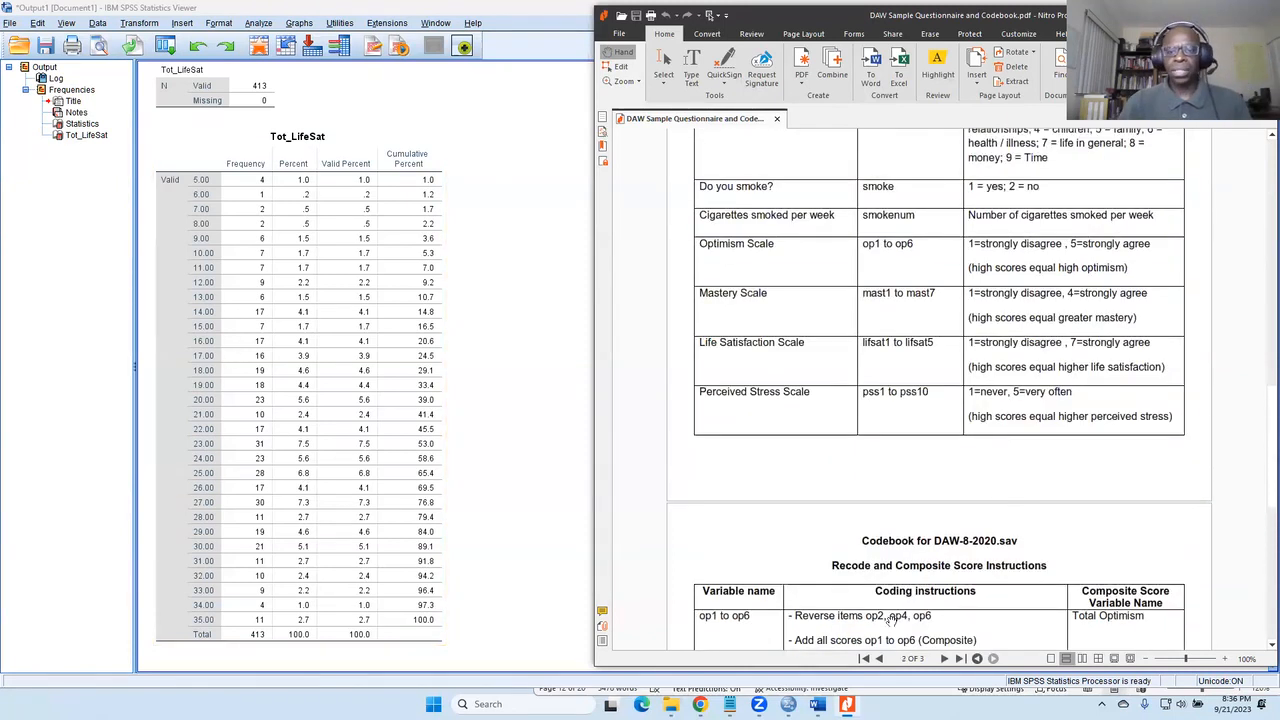
# Copy the name Tot_Optimism from the syntax into the New Variable Name cell for the optimism items in the Word workbook's Step 4 table.
pyautogui.click(819, 704)
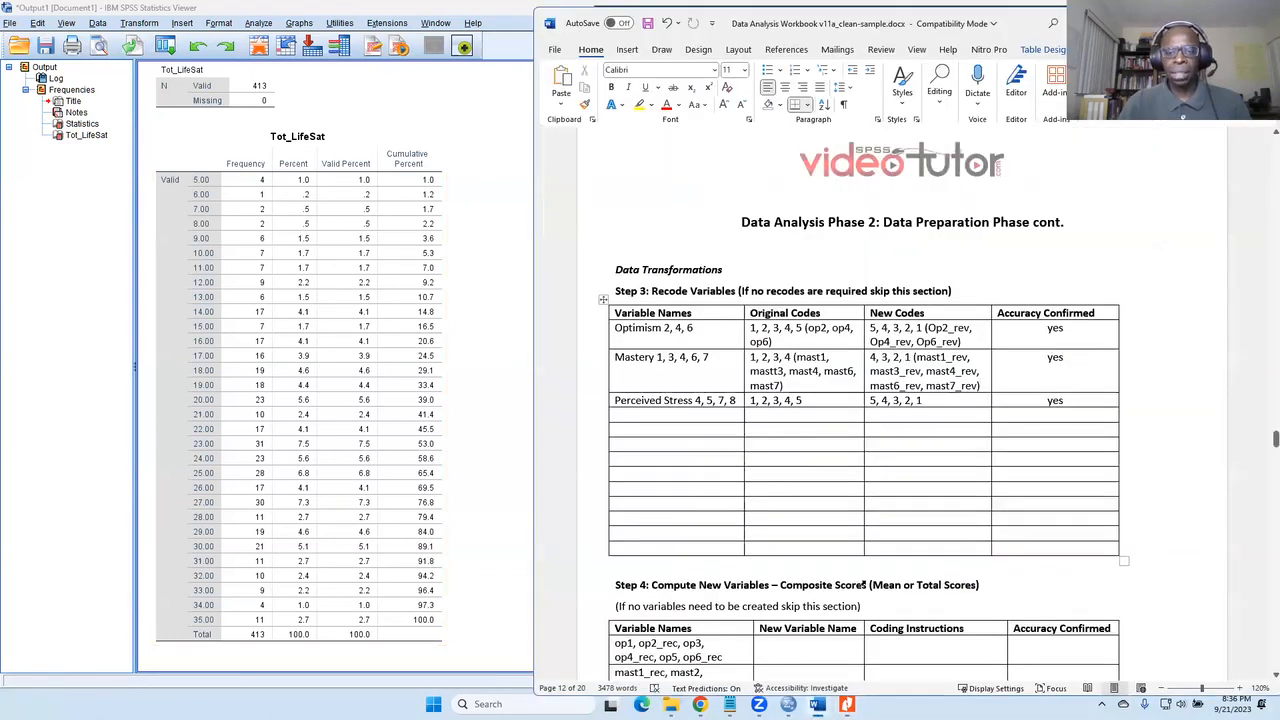
pyautogui.scroll(-4, 862, 585)
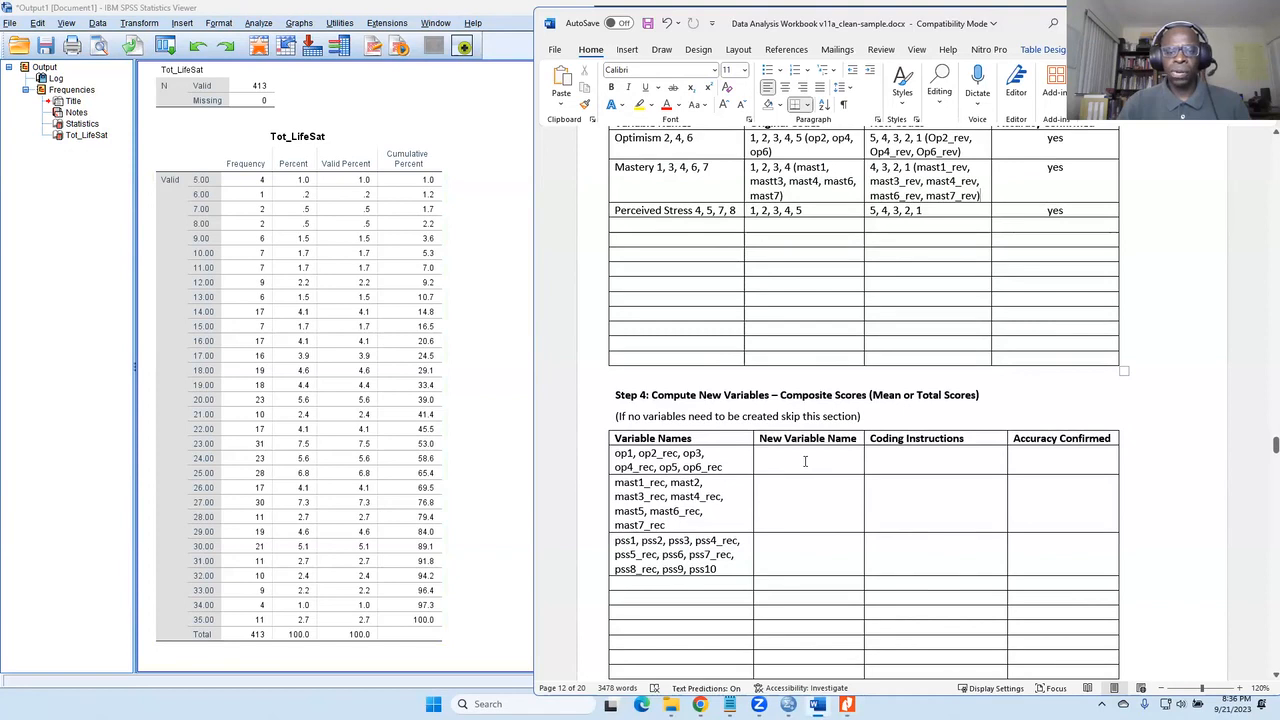
pyautogui.click(805, 461)
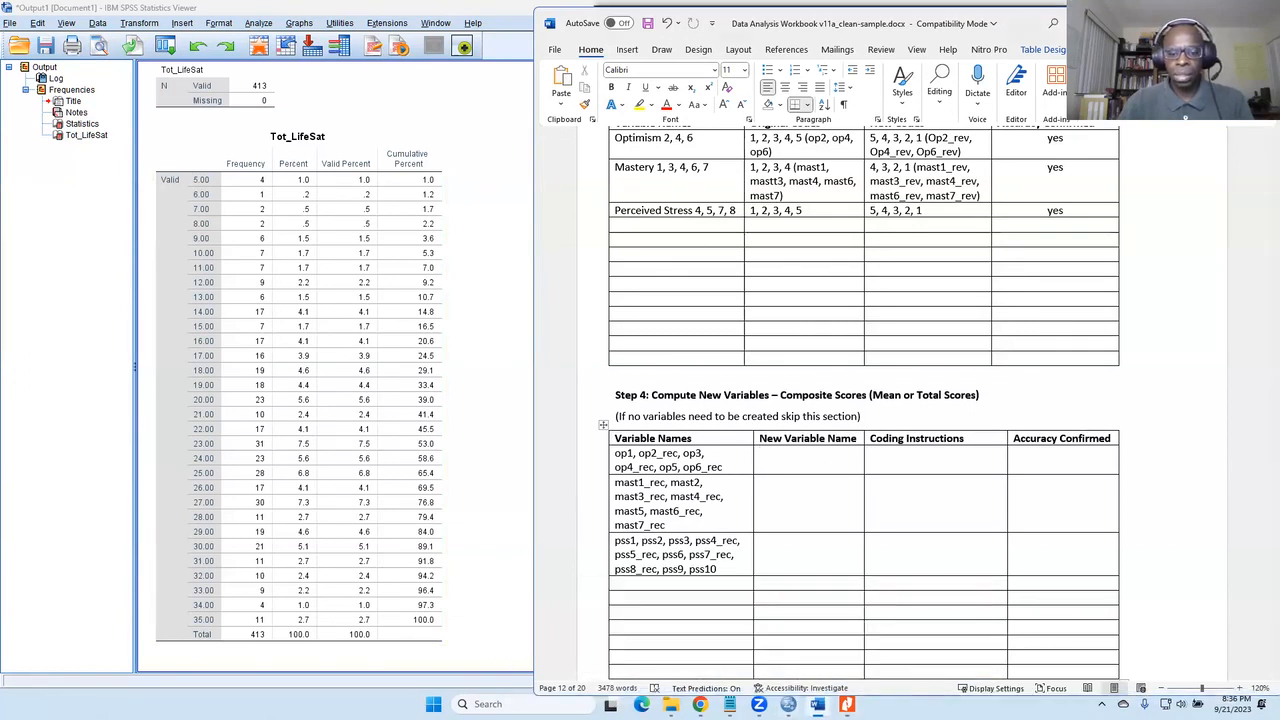
pyautogui.click(847, 704)
pyautogui.click(788, 704)
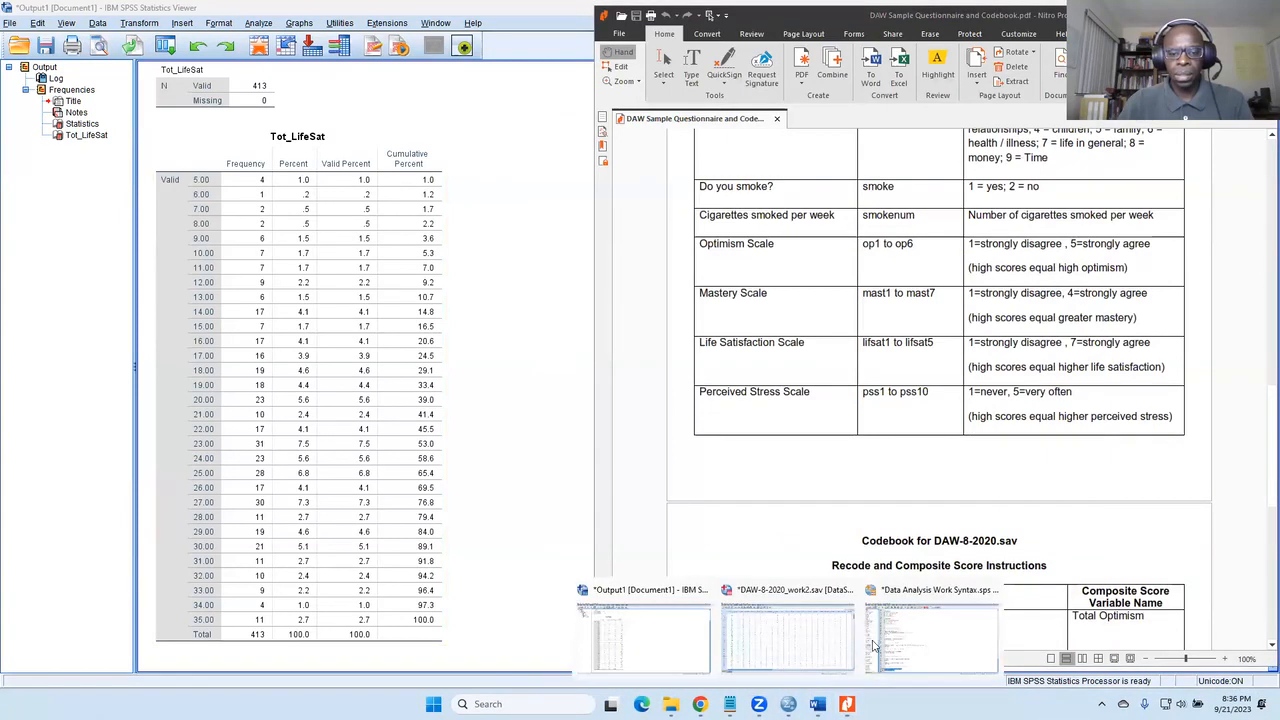
pyautogui.click(929, 640)
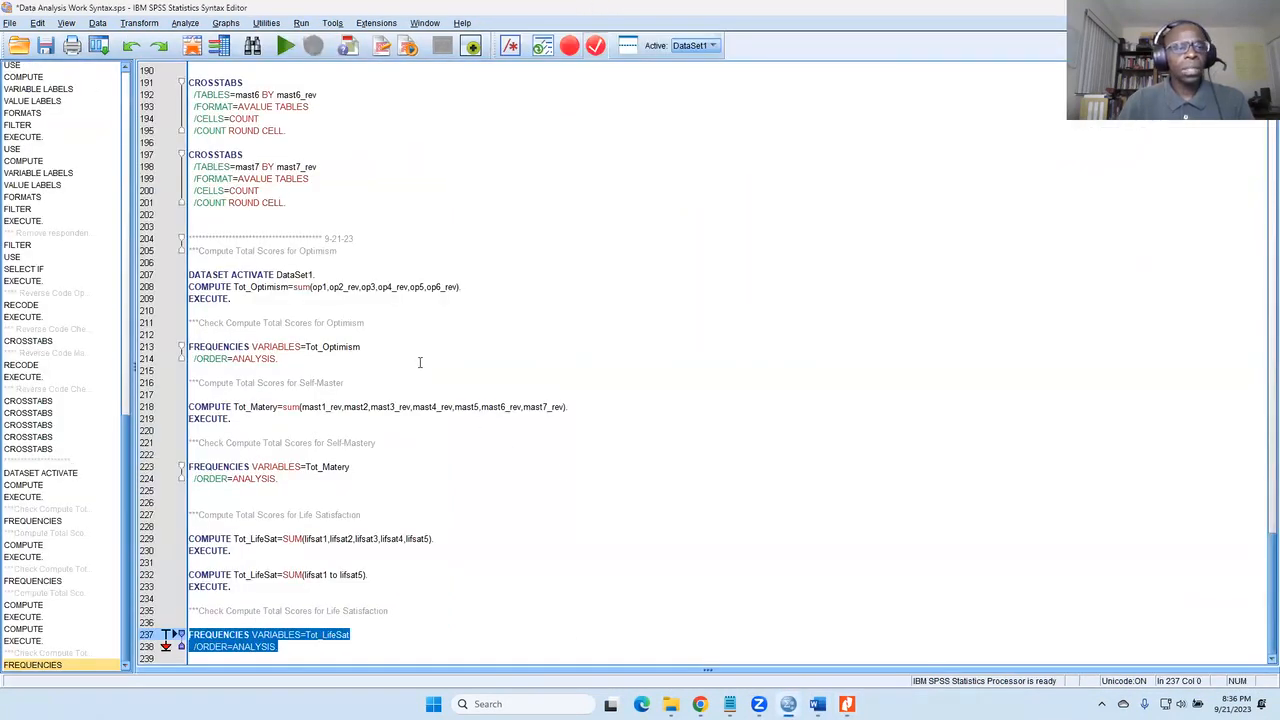
pyautogui.moveTo(362, 347); pyautogui.dragTo(303, 347)
pyautogui.rightClick(316, 347)
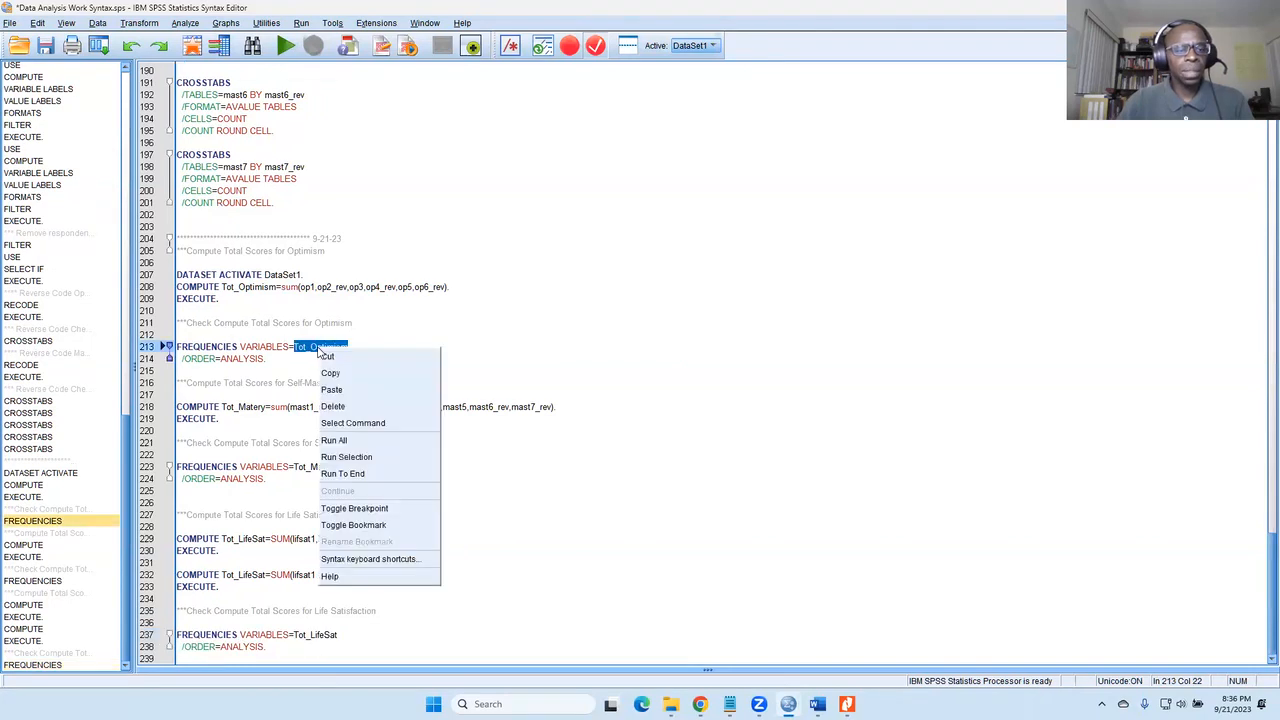
pyautogui.click(348, 374)
pyautogui.moveTo(816, 704)
pyautogui.click(816, 630)
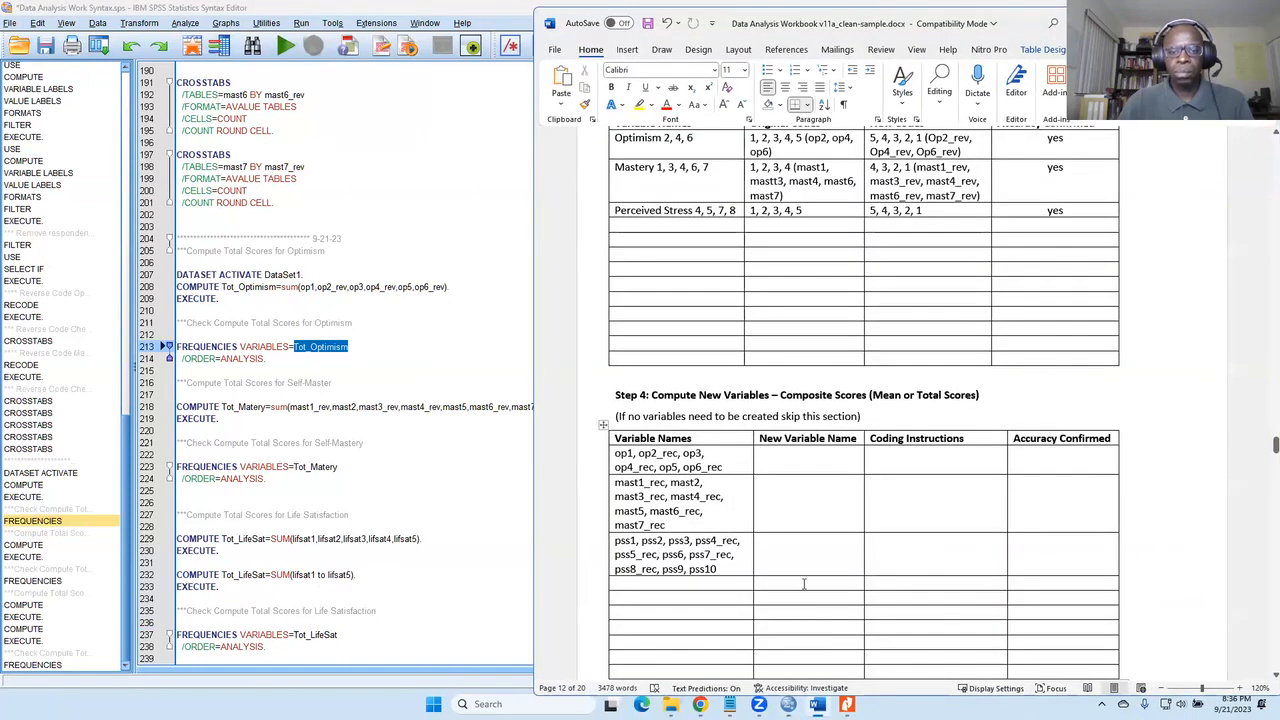
pyautogui.rightClick(786, 461)
pyautogui.click(818, 212)
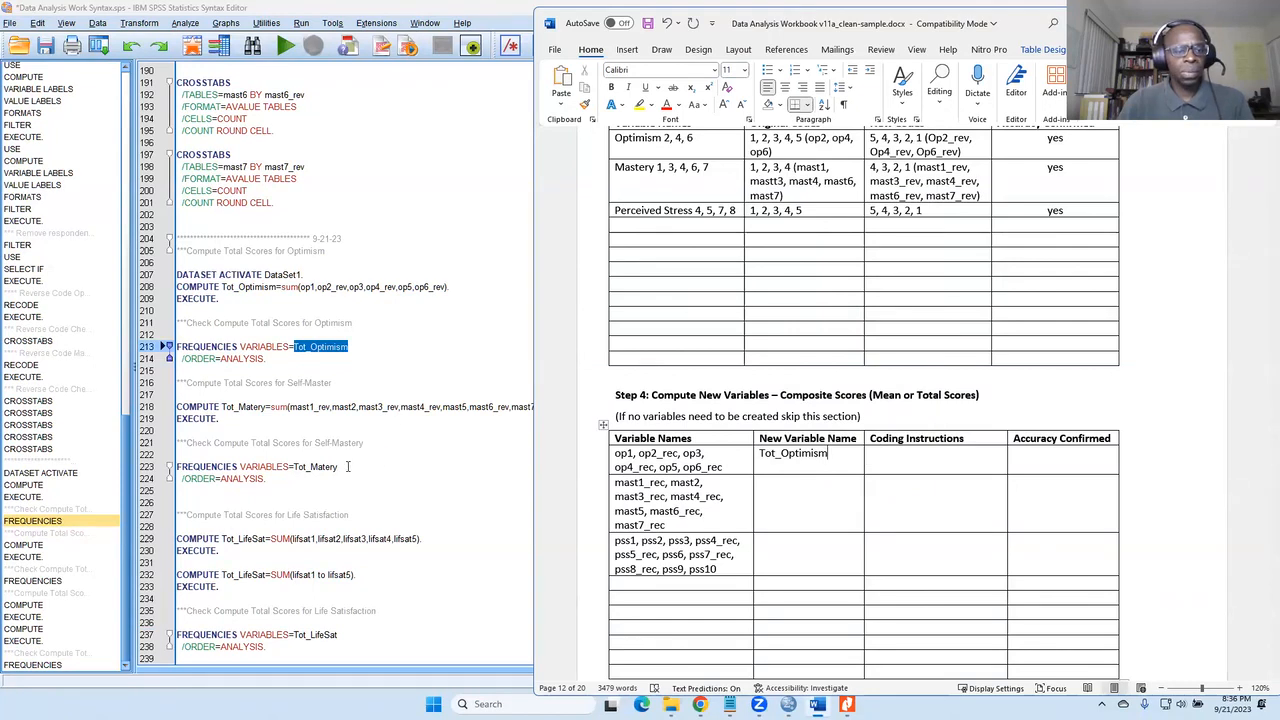
# Copy the name Tot_Matery from the syntax into the New Variable Name cell for the mastery items in the Word workbook's Step 4 table.
pyautogui.moveTo(342, 467); pyautogui.dragTo(295, 467)
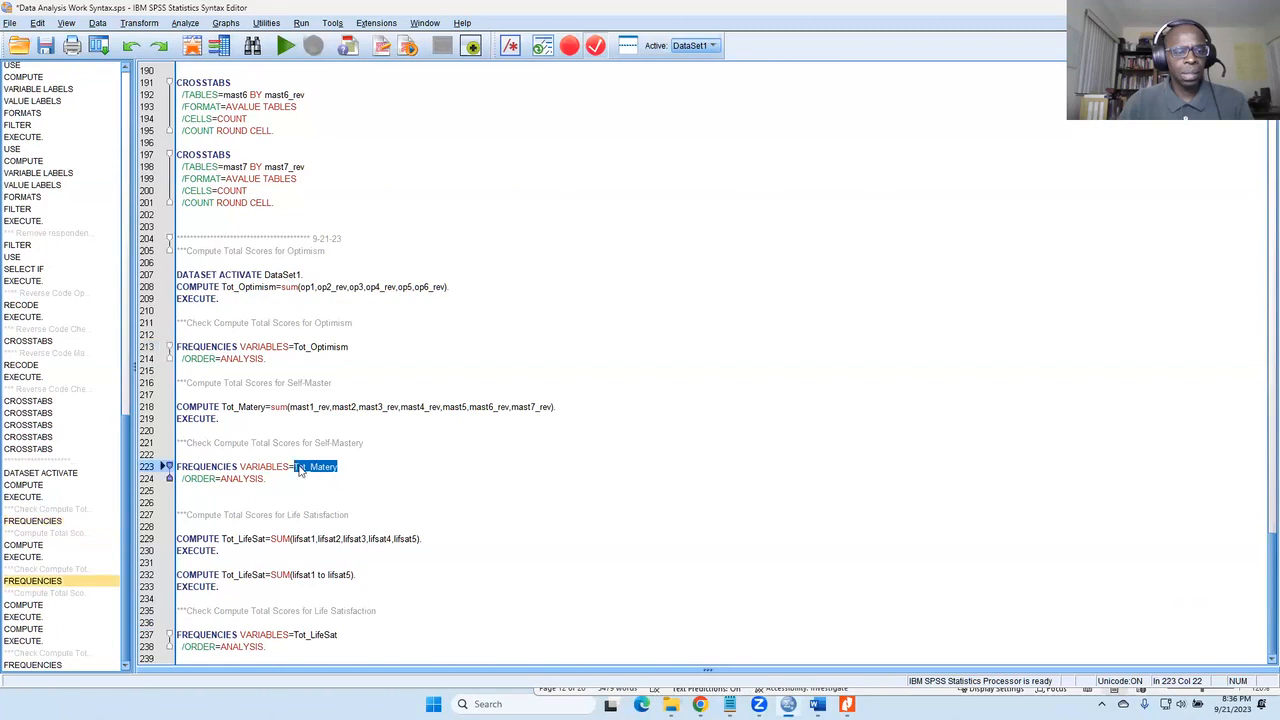
pyautogui.rightClick(296, 467)
pyautogui.click(320, 492)
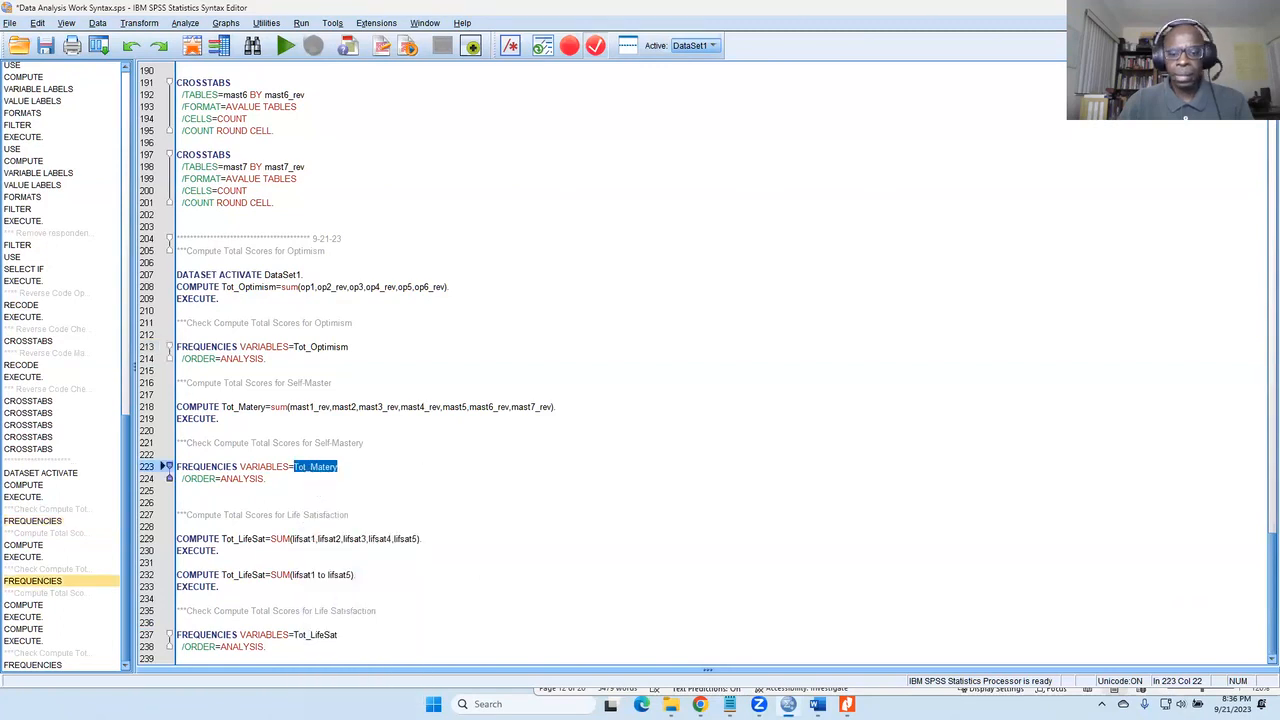
pyautogui.hotkey('alt', 'Tab')
pyautogui.click(803, 488)
pyautogui.rightClick(803, 488)
pyautogui.click(832, 250)
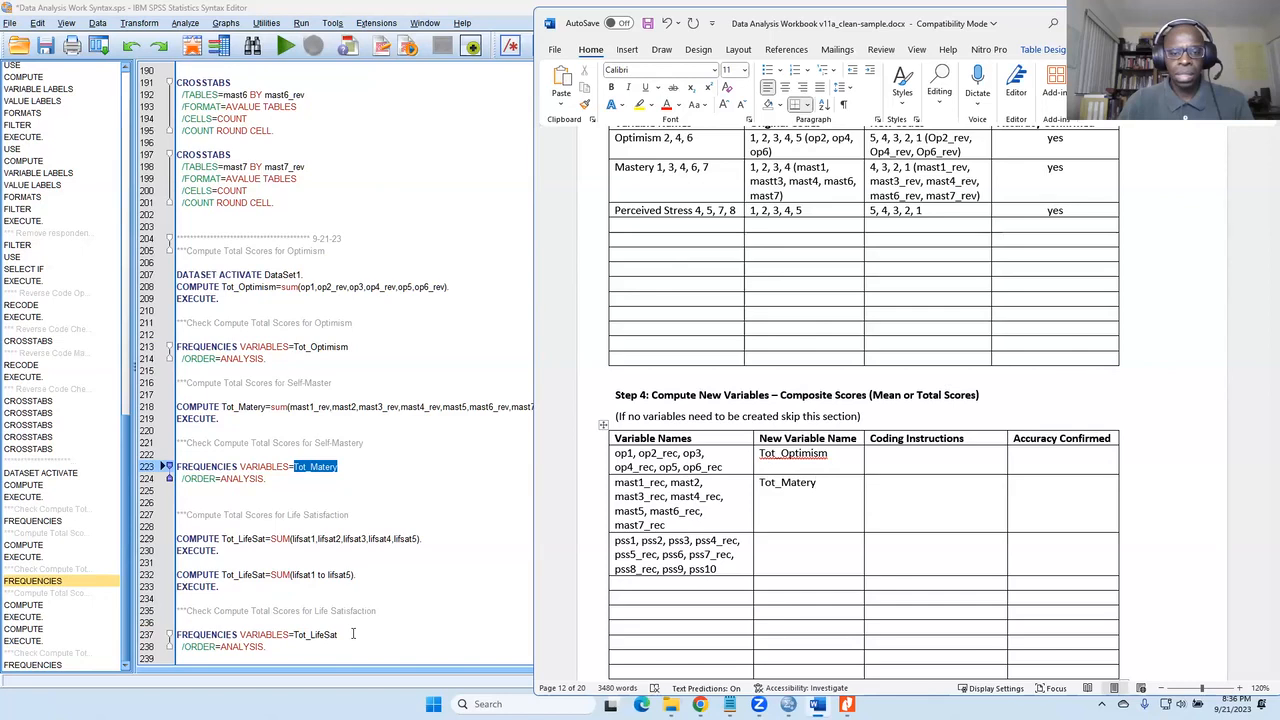
# Move the perceived stress items (pss1 to pss10) down one row in the Step 4 table, leaving an empty row below the mastery items.
pyautogui.scroll(-2, 765, 540)
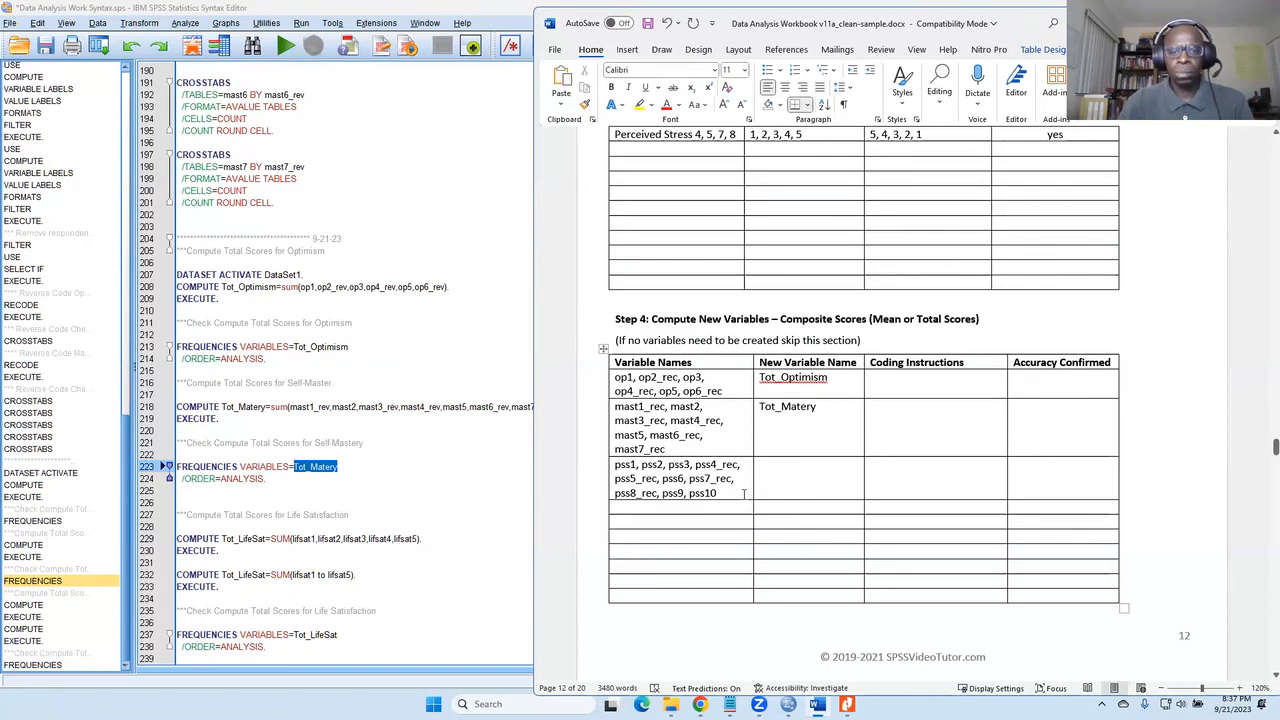
pyautogui.moveTo(738, 493); pyautogui.dragTo(627, 513)
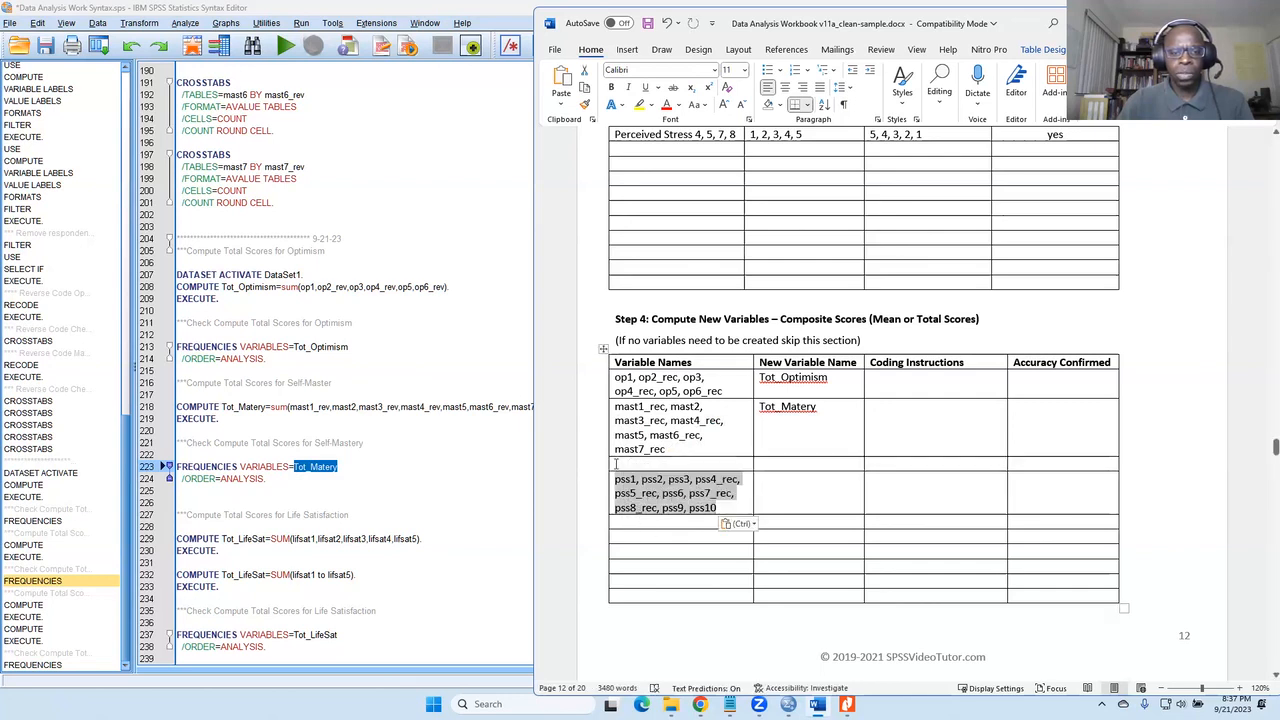
pyautogui.click(703, 467)
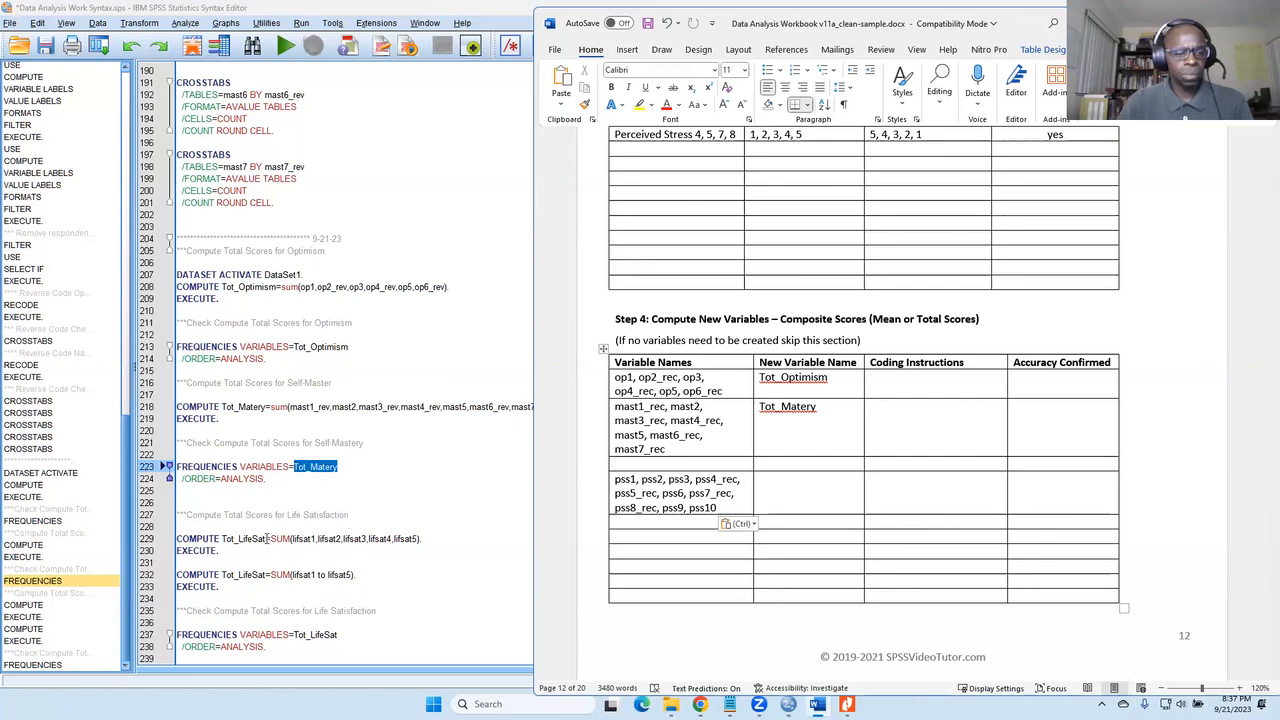
# Copy the name Tot_LifeSat from the SPSS syntax into the New Variable Name cell of the empty row in the Word workbook's Step 4 table.
pyautogui.moveTo(341, 636); pyautogui.dragTo(299, 635)
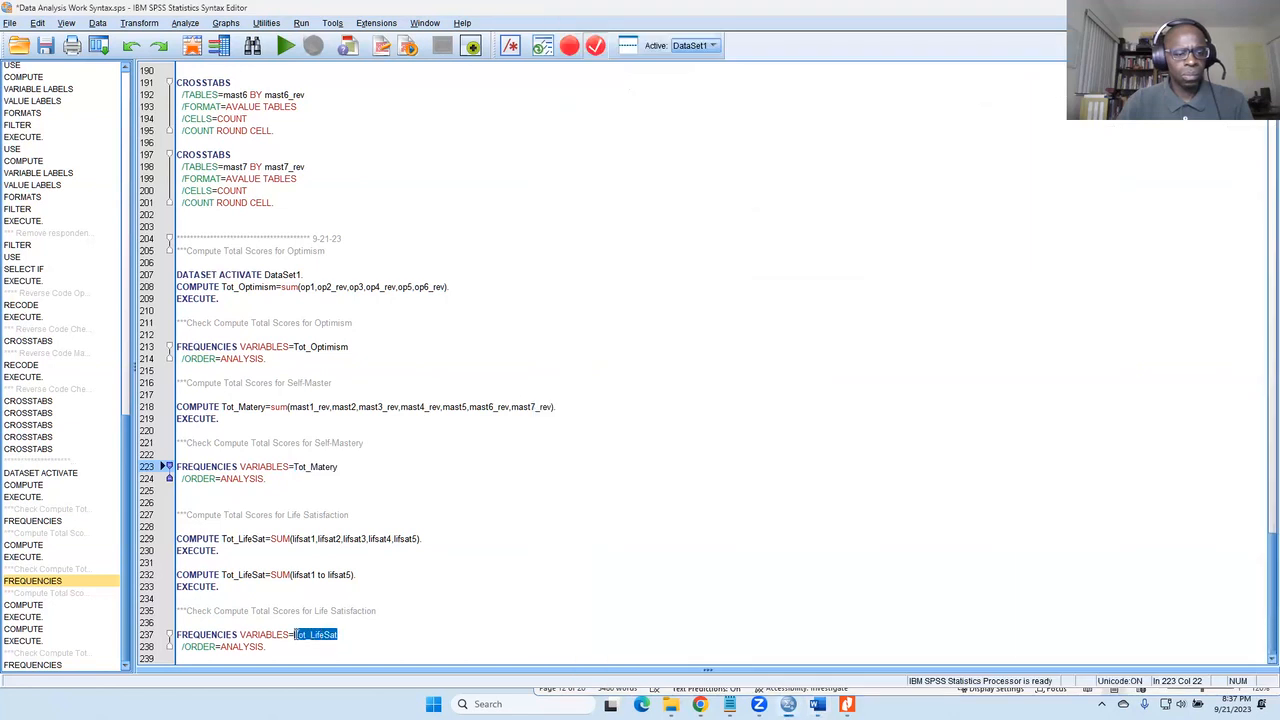
pyautogui.rightClick(297, 635)
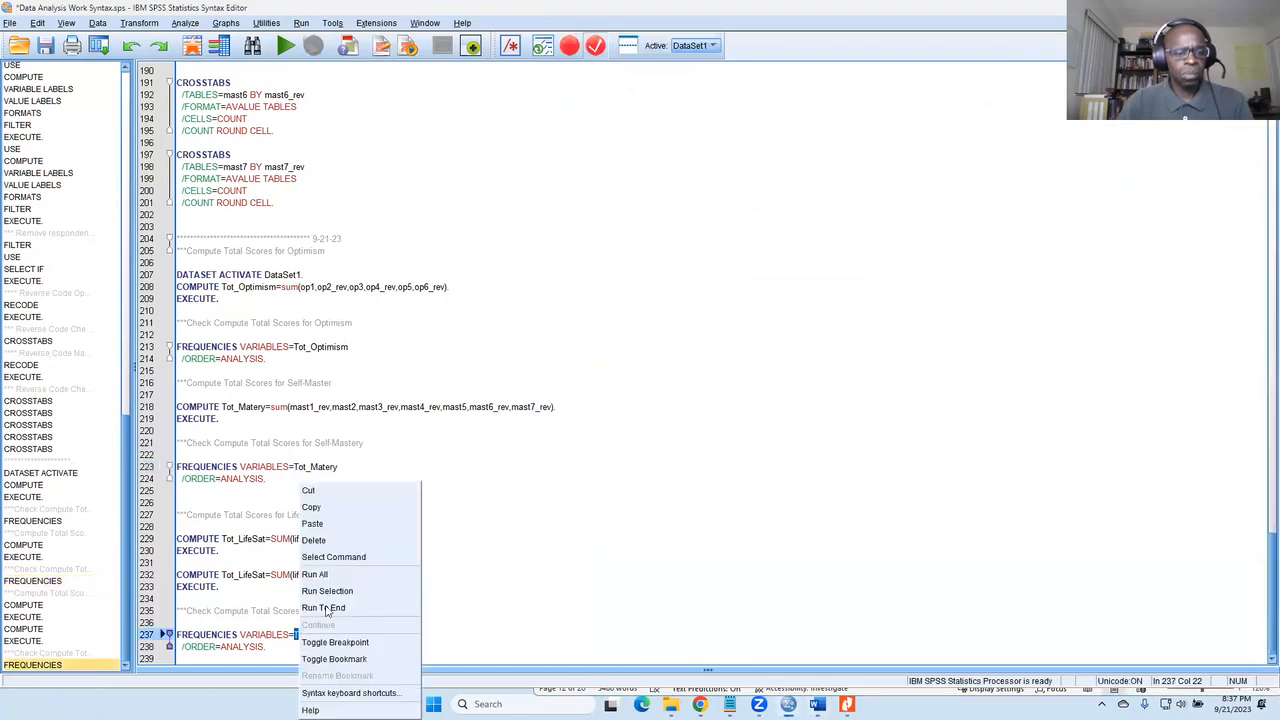
pyautogui.click(341, 508)
pyautogui.hotkey('alt', 'Tab')
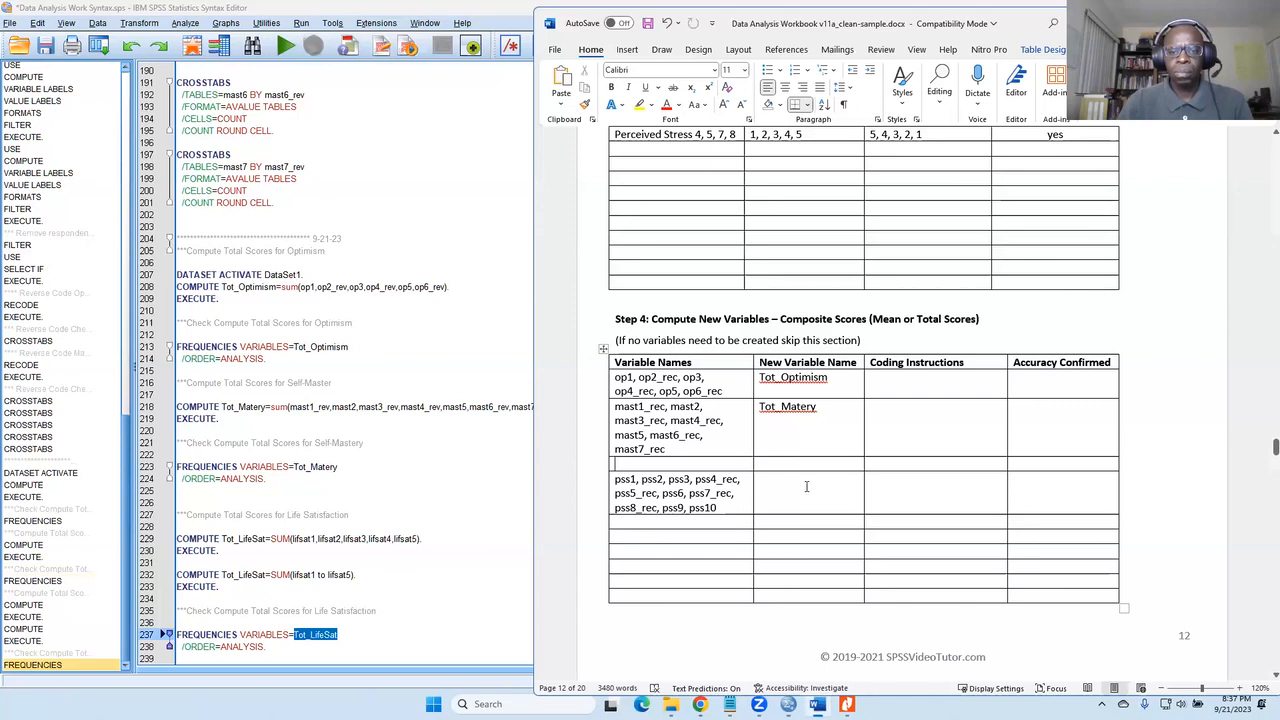
pyautogui.rightClick(781, 464)
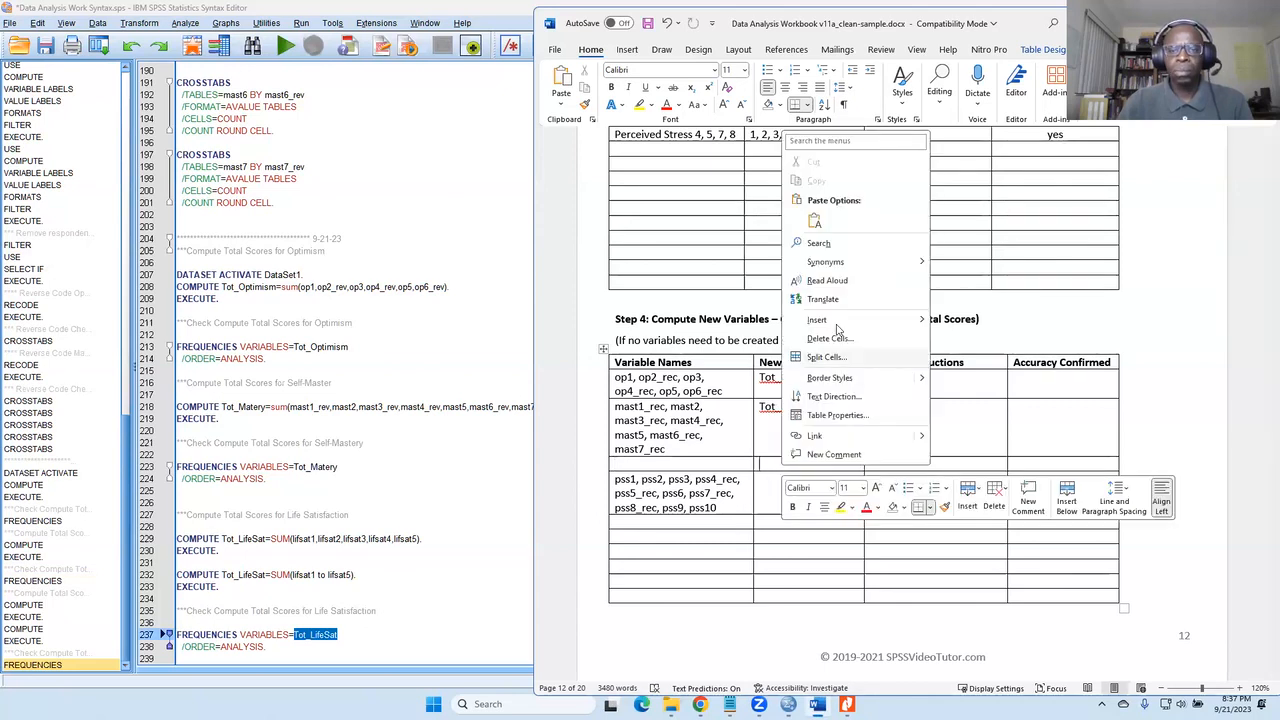
pyautogui.click(815, 223)
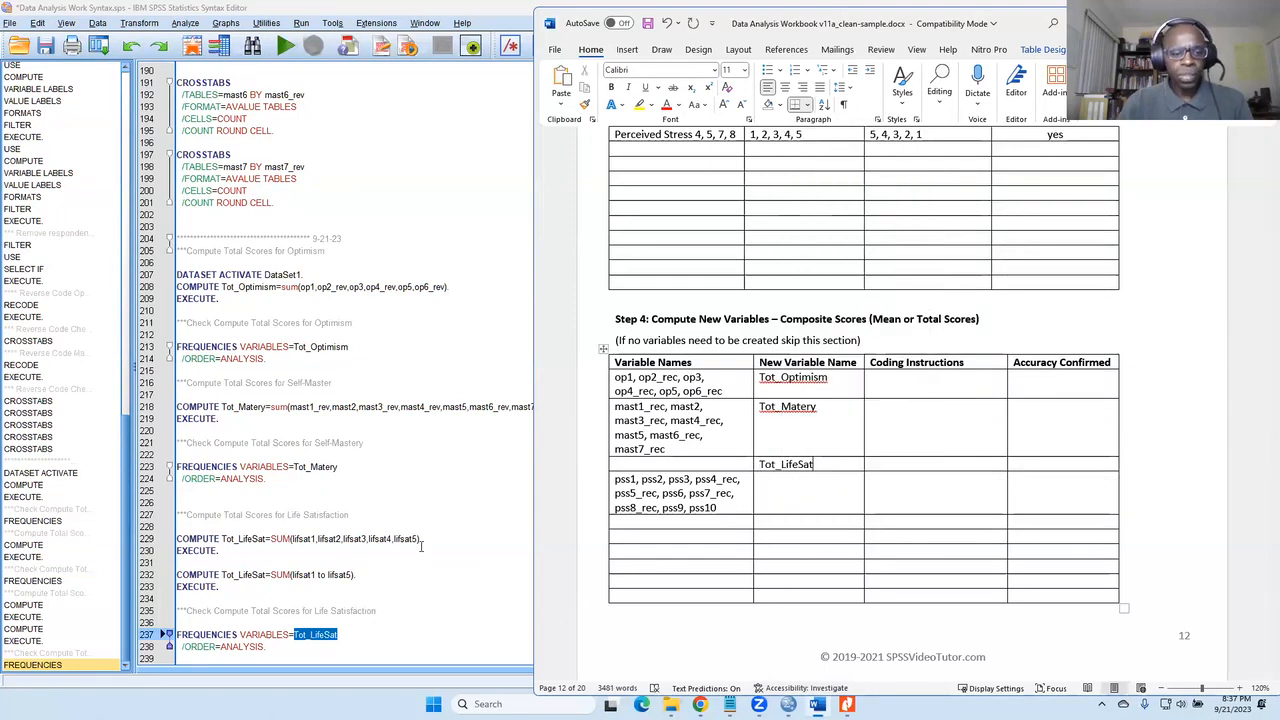
# Copy the item list lifsat1,lifsat2,lifsat3,lifsat4,lifsat5 from the SPSS COMPUTE command into the Variable Names cell beside Tot_LifeSat in Word.
pyautogui.click(419, 538)
pyautogui.moveTo(419, 538); pyautogui.dragTo(296, 538)
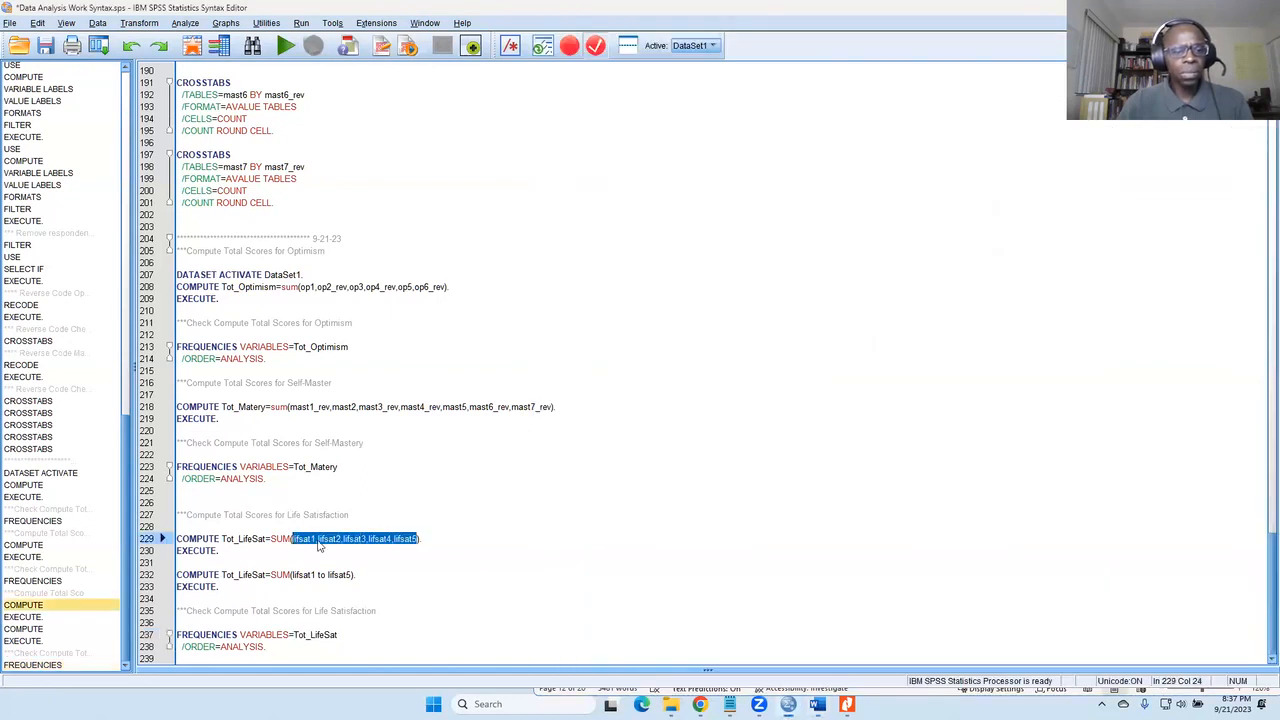
pyautogui.rightClick(322, 541)
pyautogui.click(372, 506)
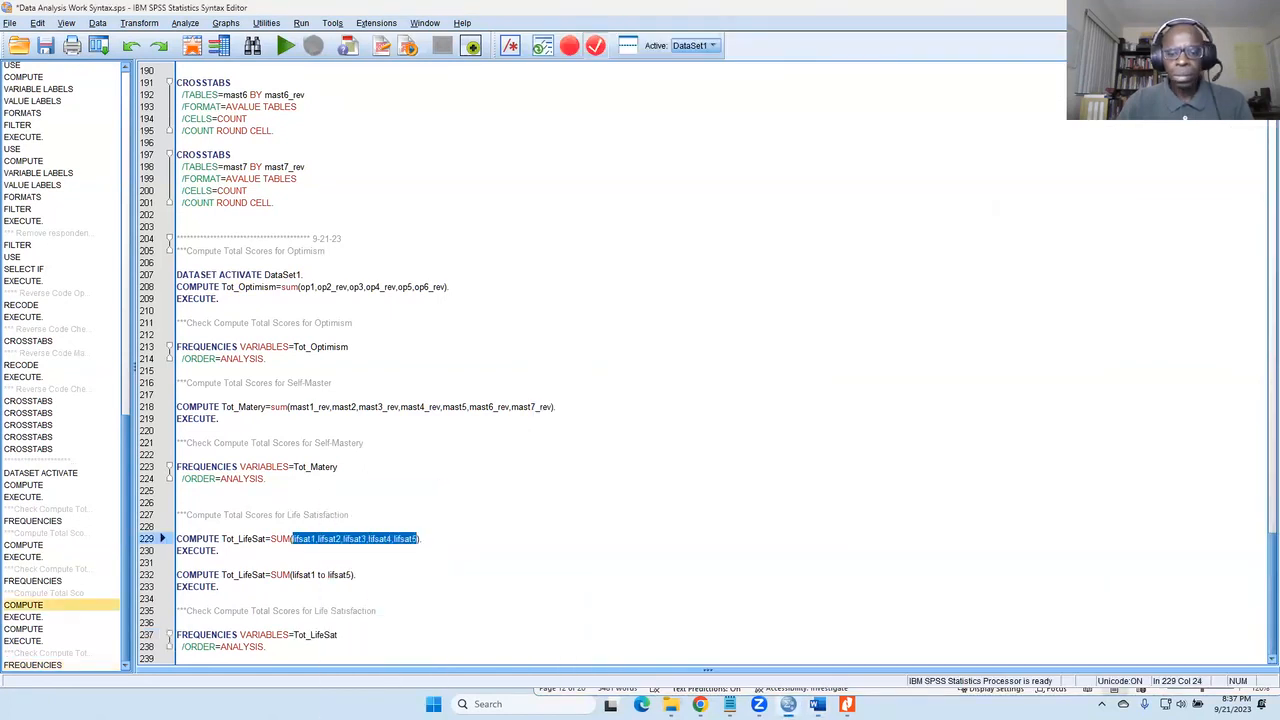
pyautogui.hotkey('alt', 'Tab')
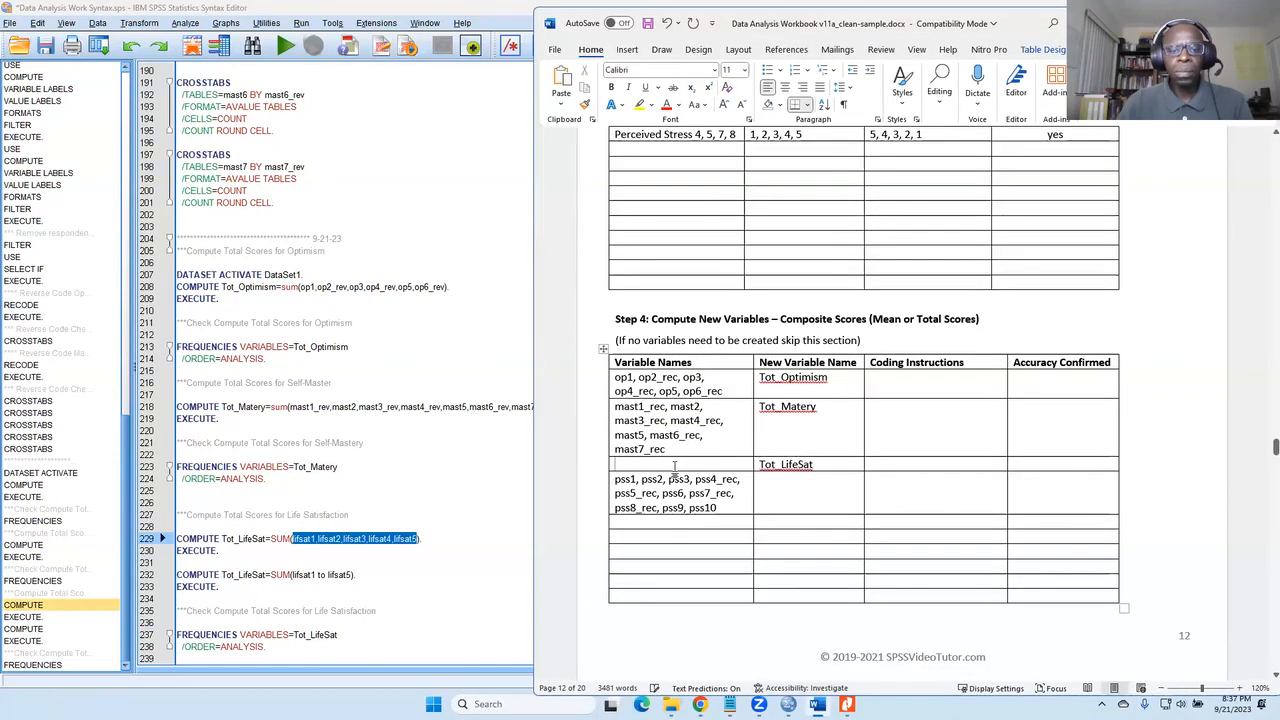
pyautogui.rightClick(677, 465)
pyautogui.click(708, 224)
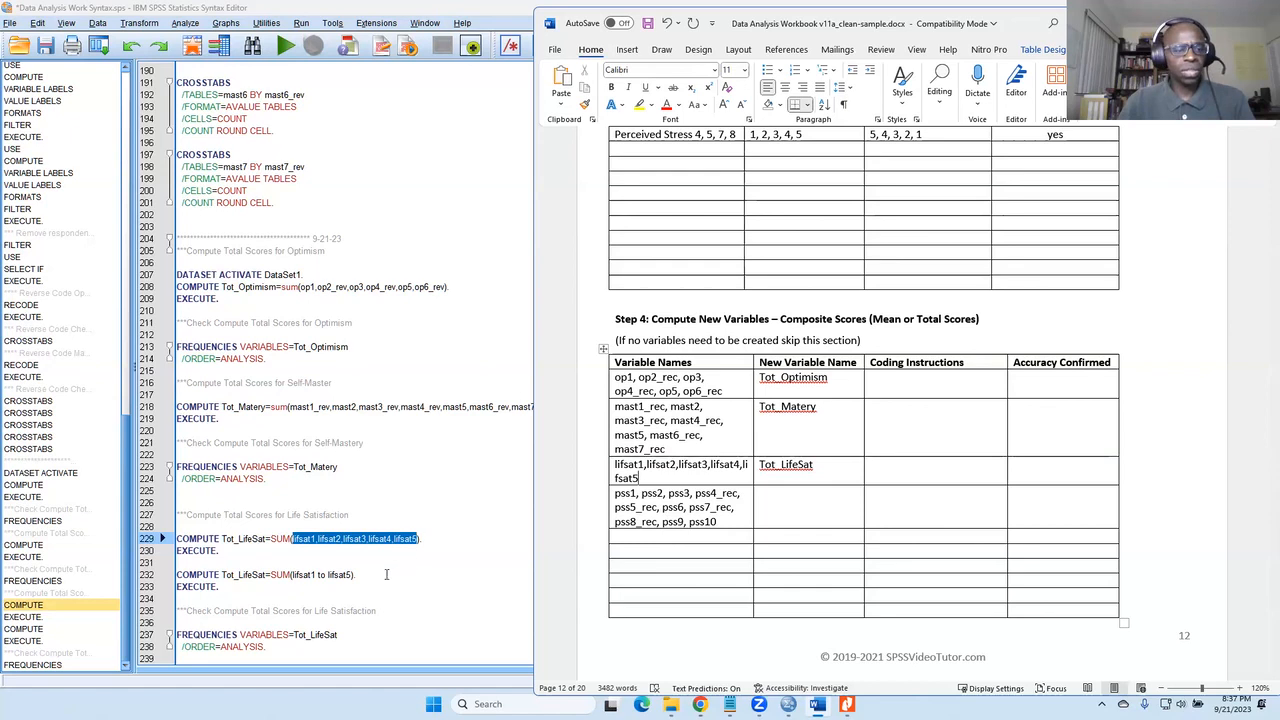
# Enter "Summed all six variable to obtain to" as the coding instructions for Tot_Optimism.
pyautogui.click(897, 388)
pyautogui.write('S')
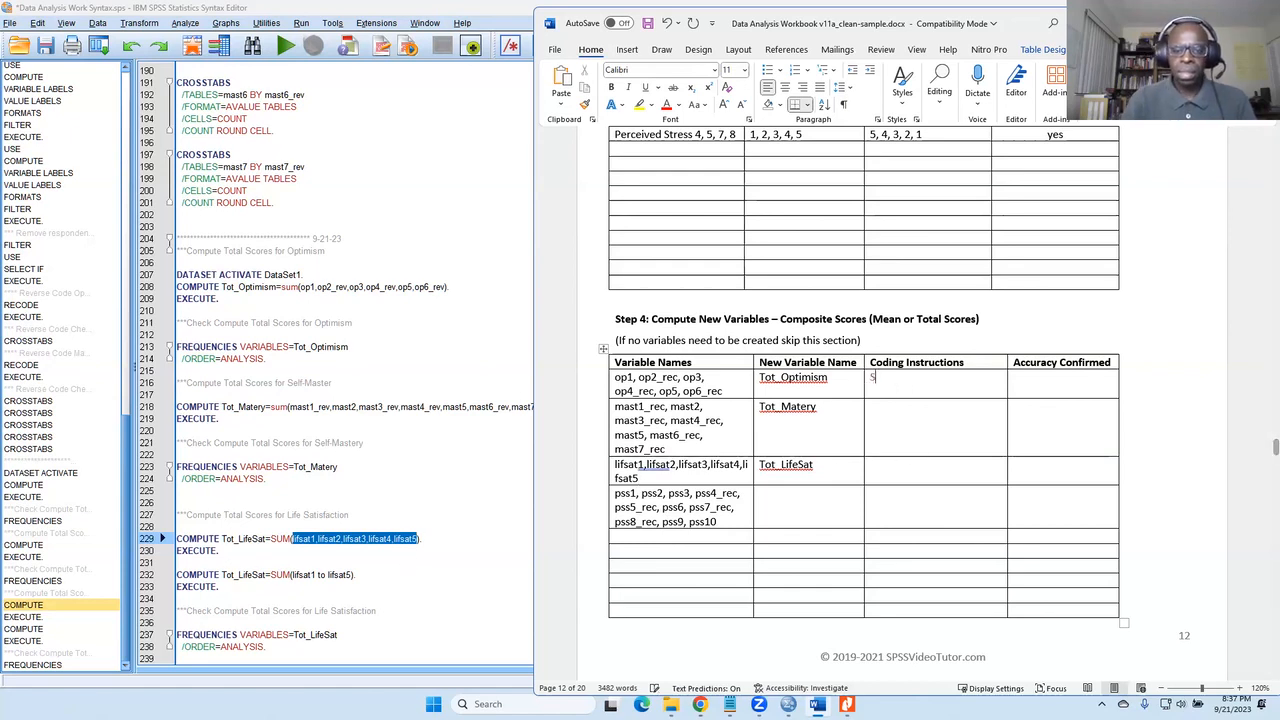
pyautogui.write('umemed valid')
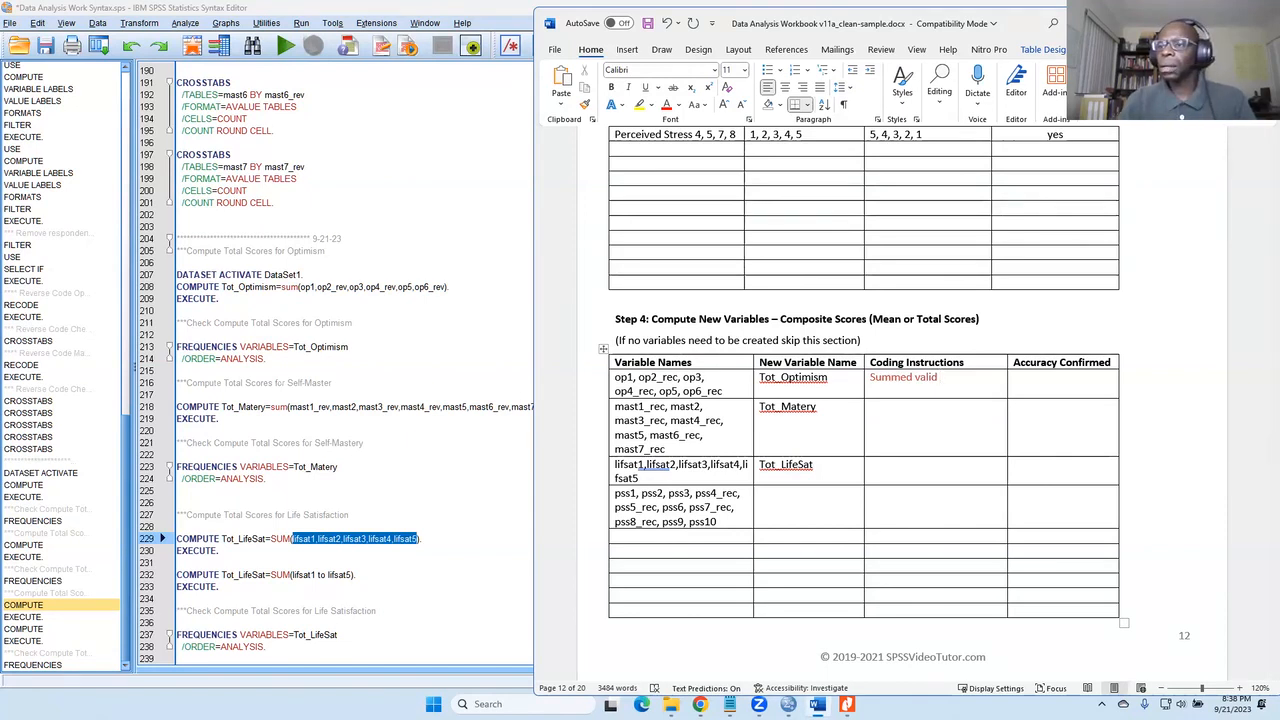
pyautogui.click(949, 379)
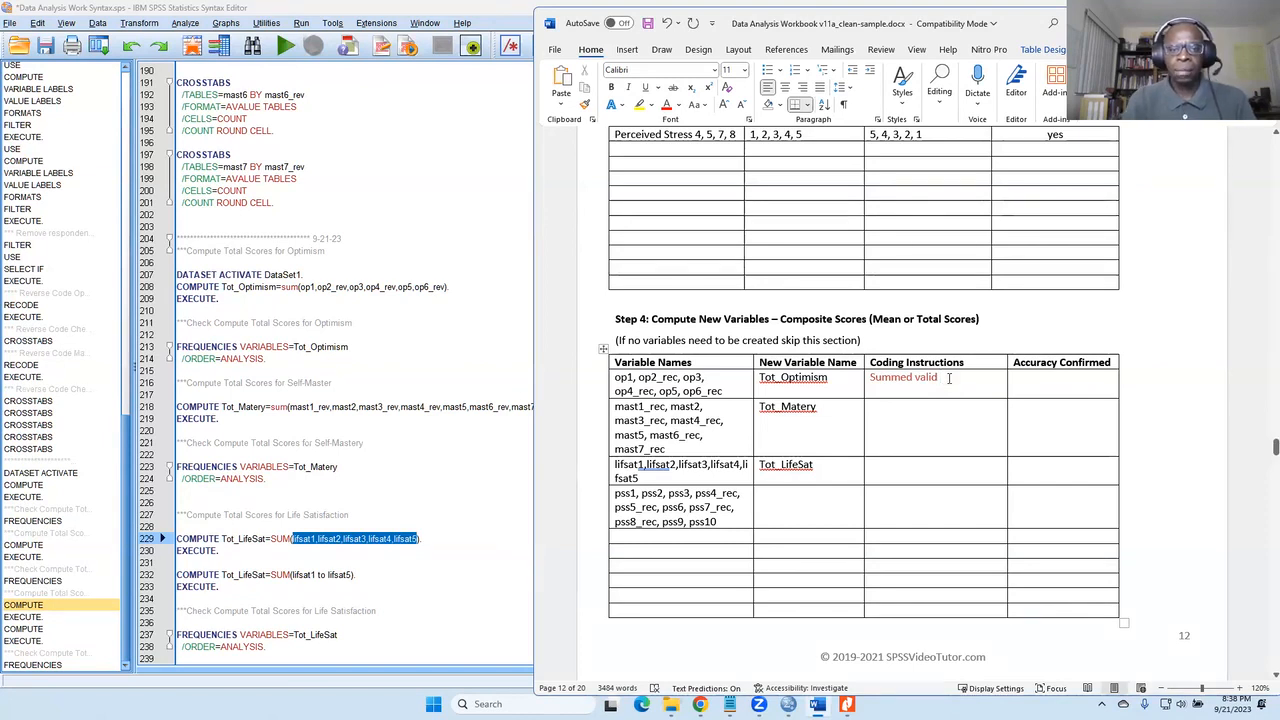
pyautogui.press('BackSpace')
pyautogui.press('BackSpace')
pyautogui.press('BackSpace')
pyautogui.press('BackSpace')
pyautogui.press('BackSpace')
pyautogui.write('all ')
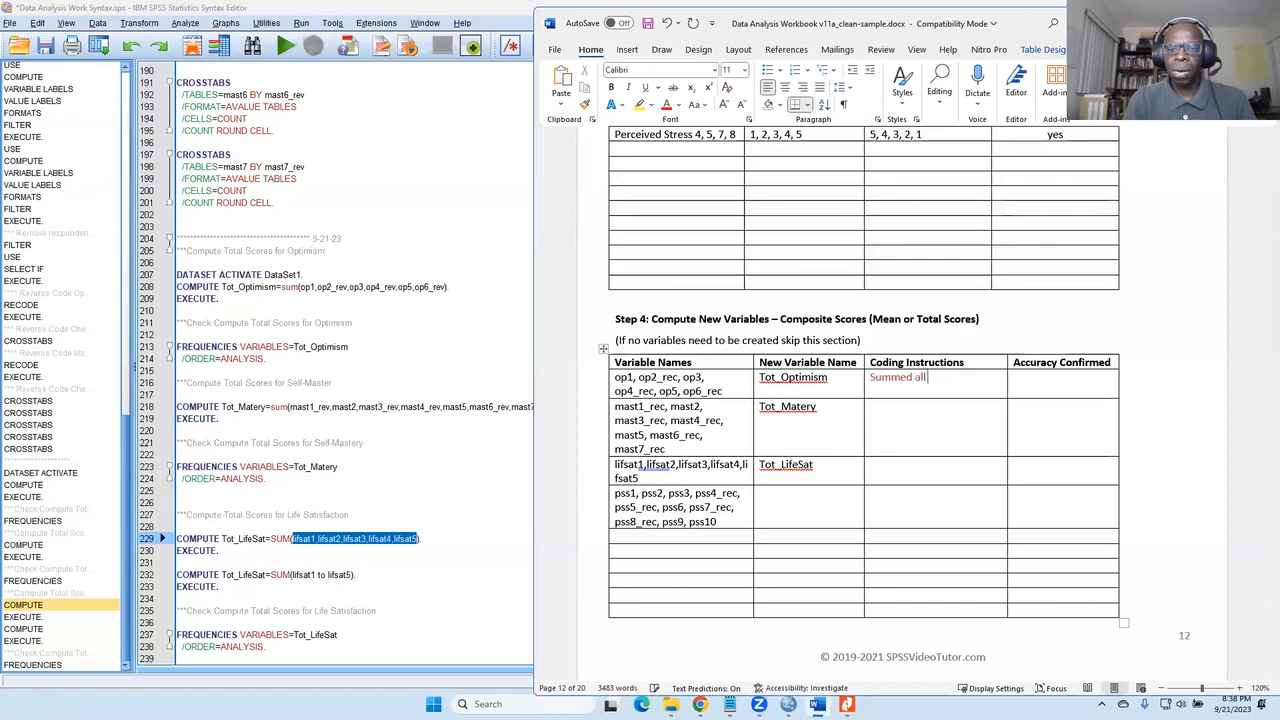
pyautogui.write('six variable to bo')
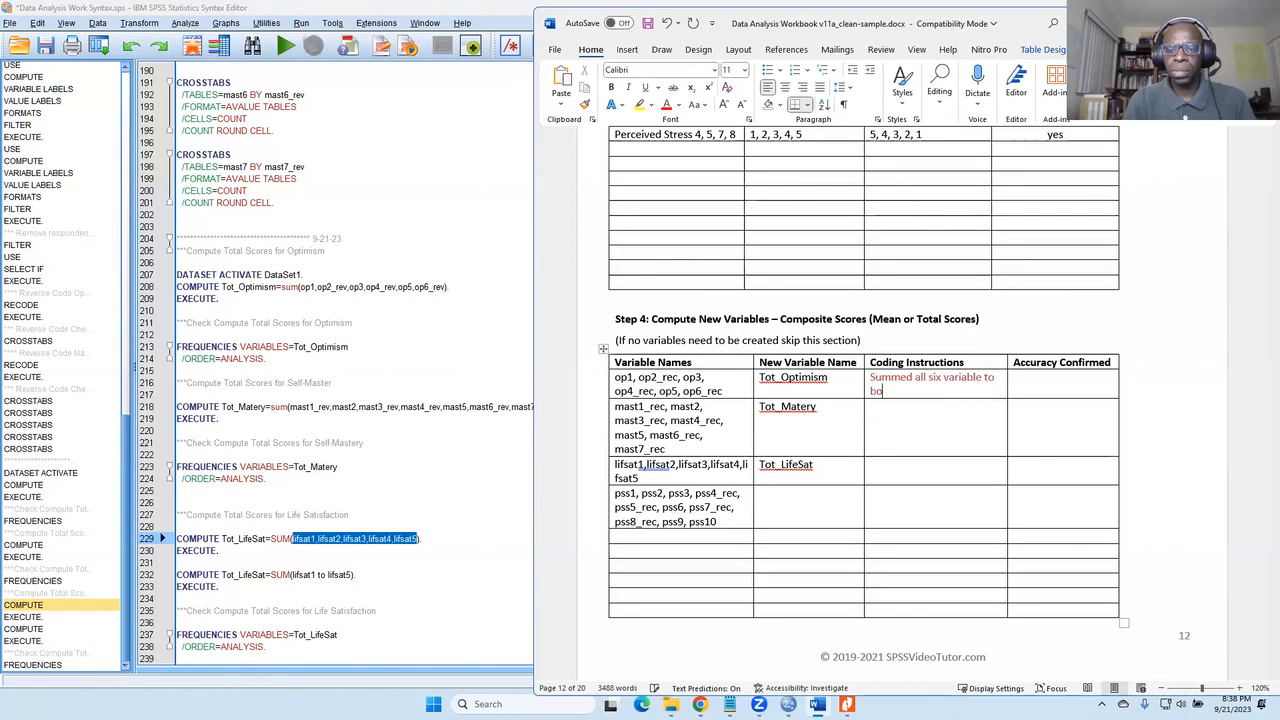
pyautogui.press('BackSpace')
pyautogui.write('obtain to')
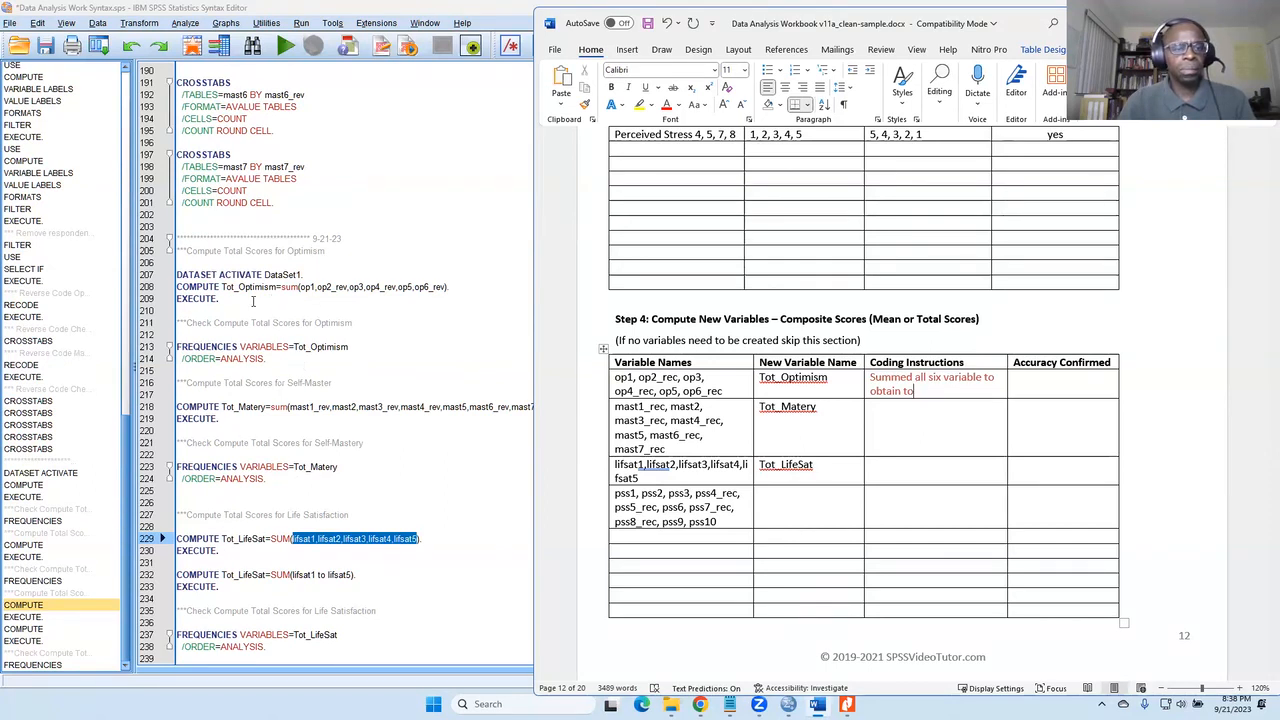
# Try replacing the Tot_Optimism coding instructions in Word with the COMPUTE Tot_Optimism and EXECUTE commands copied from the SPSS syntax.
pyautogui.moveTo(228, 298); pyautogui.dragTo(178, 288)
pyautogui.rightClick(191, 299)
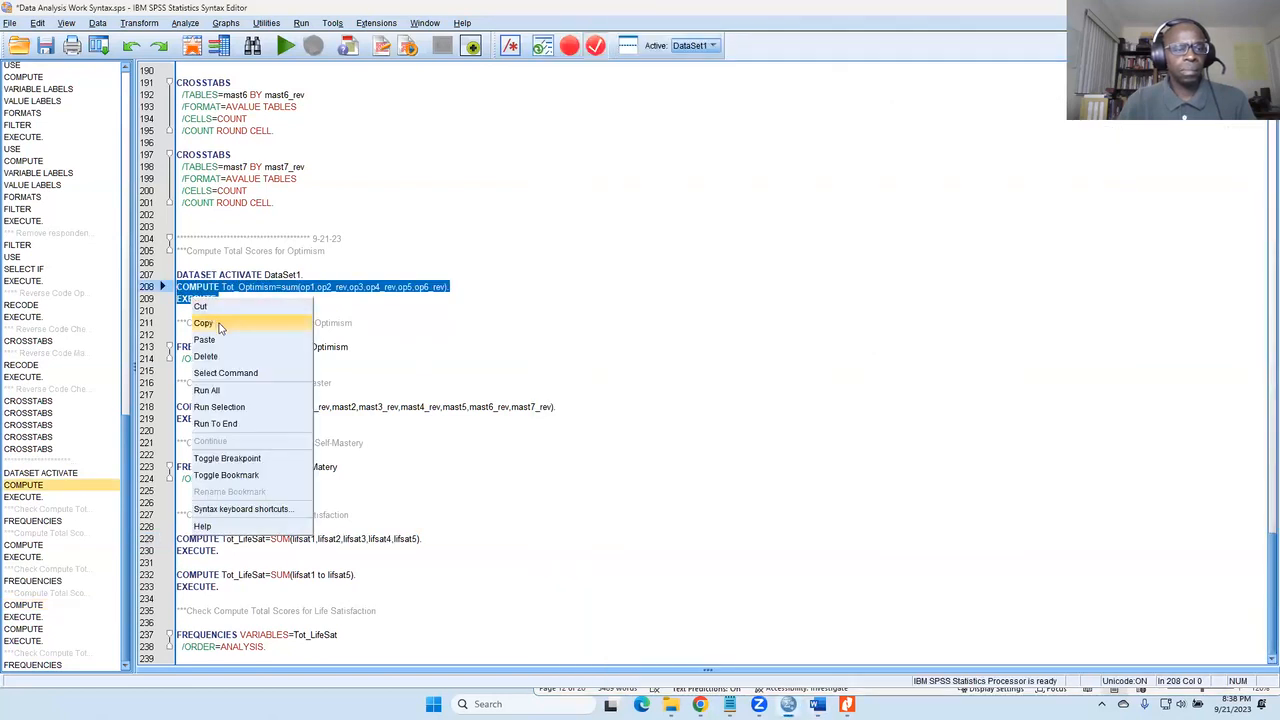
pyautogui.click(219, 324)
pyautogui.click(817, 704)
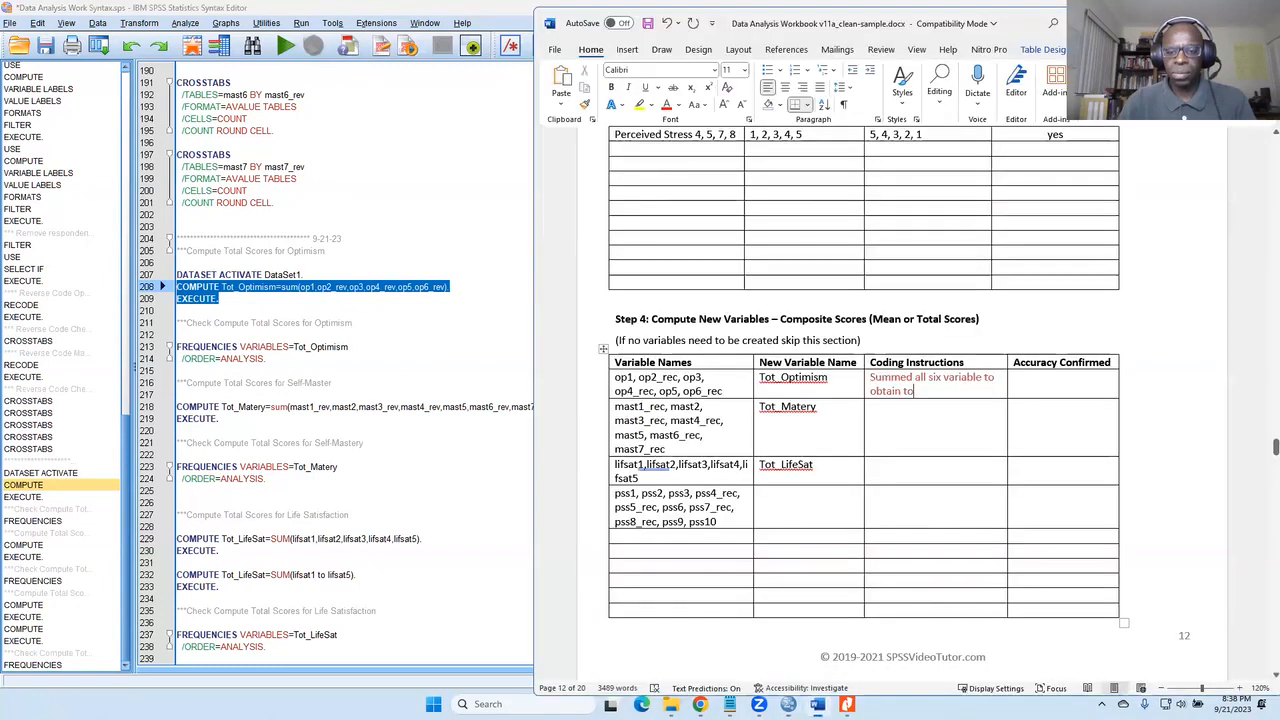
pyautogui.moveTo(880, 383); pyautogui.dragTo(871, 378)
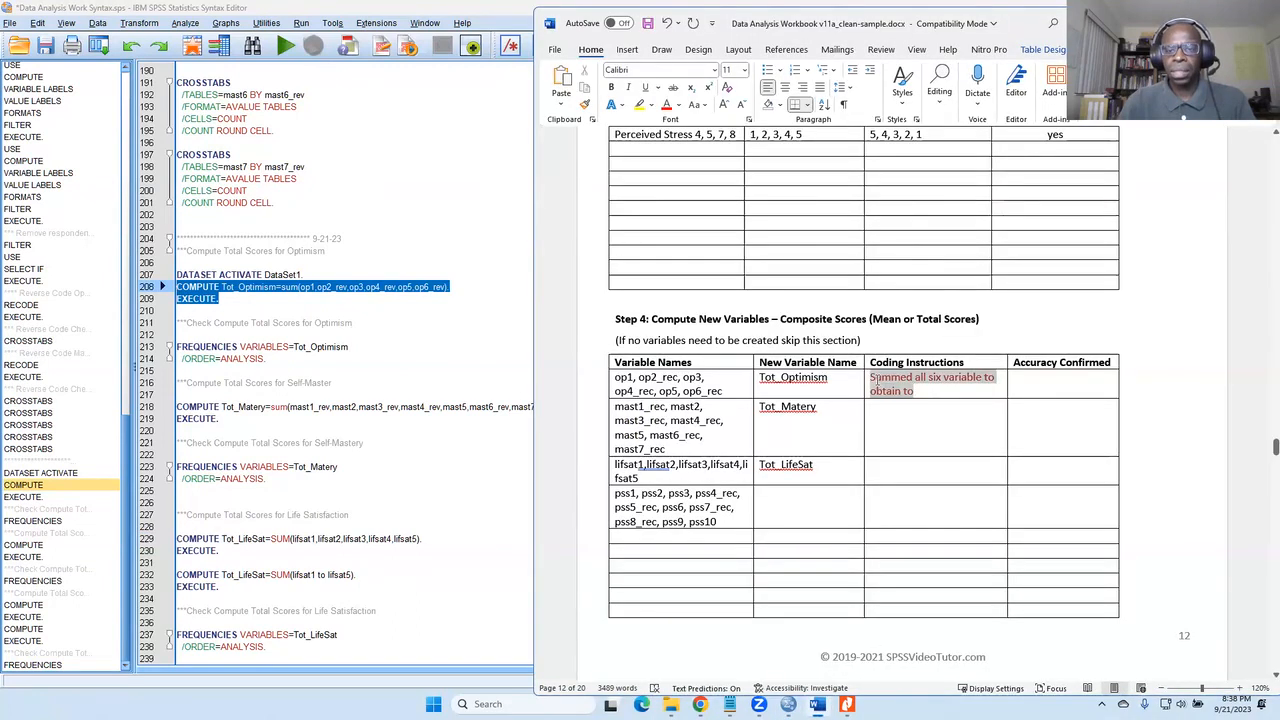
pyautogui.rightClick(882, 386)
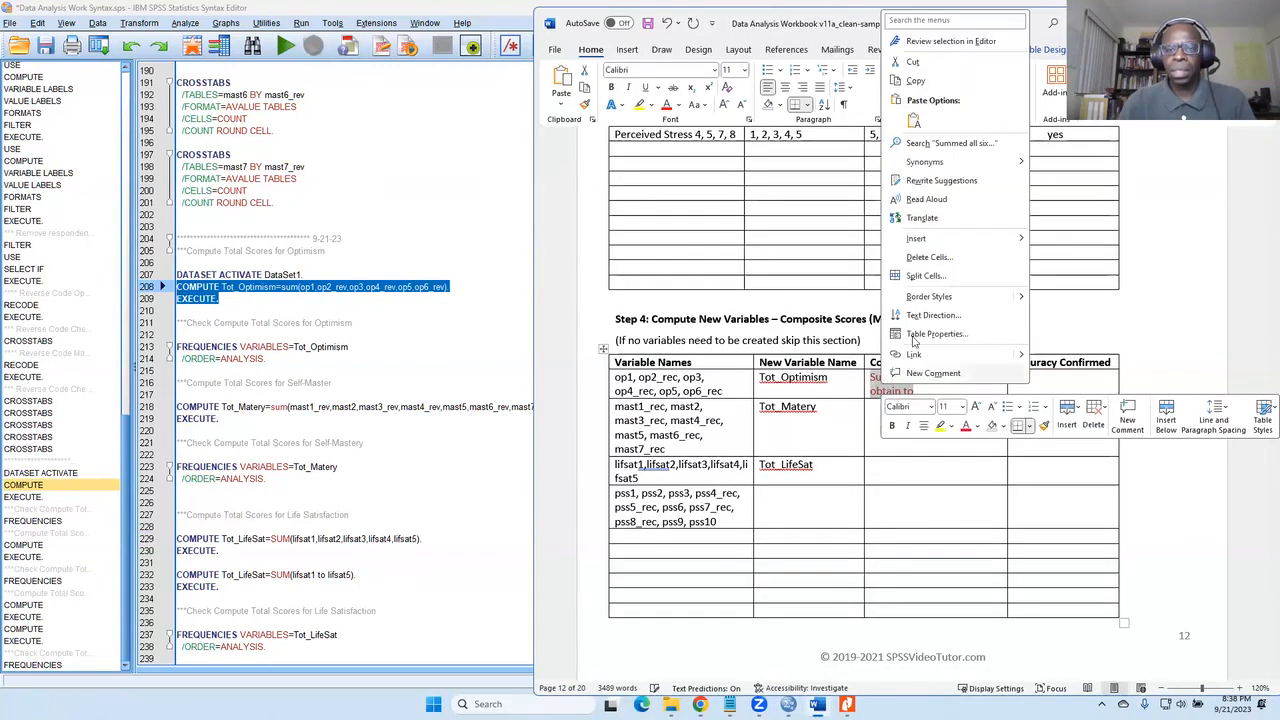
pyautogui.click(913, 122)
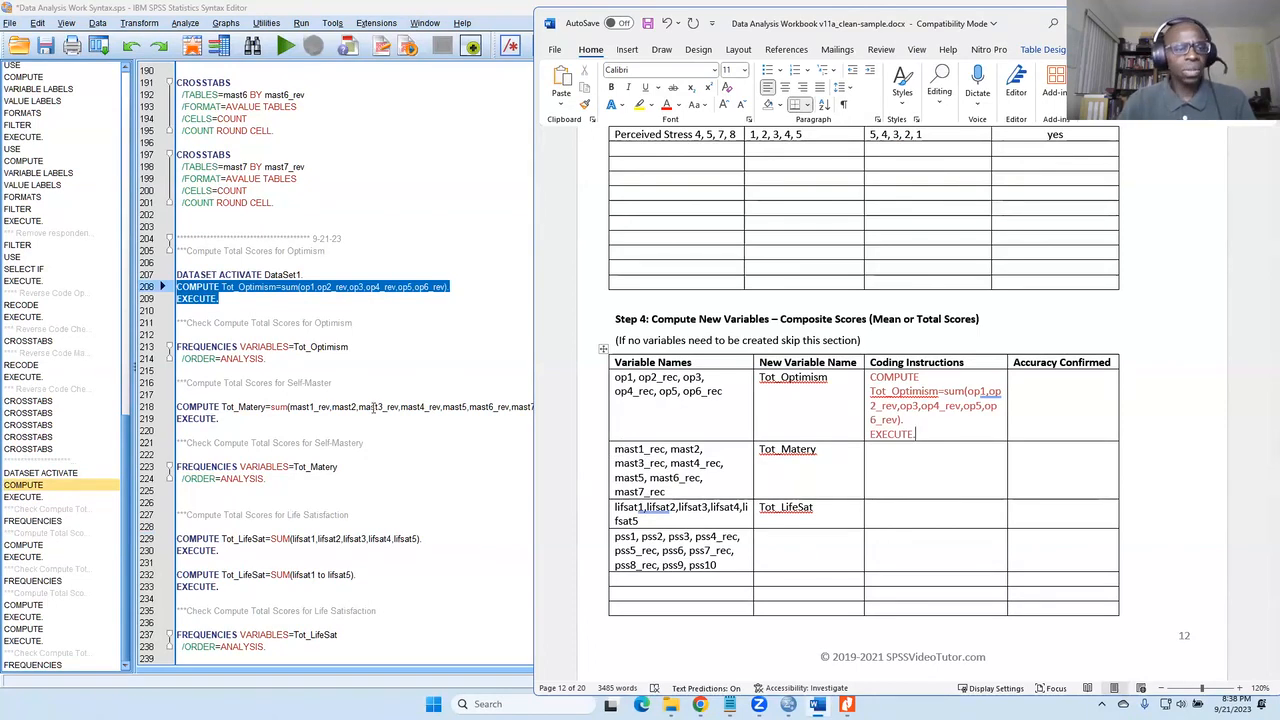
# Copy the COMPUTE Tot_Matery and EXECUTE commands in SPSS, and undo the syntax paste in the Tot_Optimism coding instructions in Word.
pyautogui.moveTo(219, 420); pyautogui.dragTo(176, 408)
pyautogui.rightClick(180, 410)
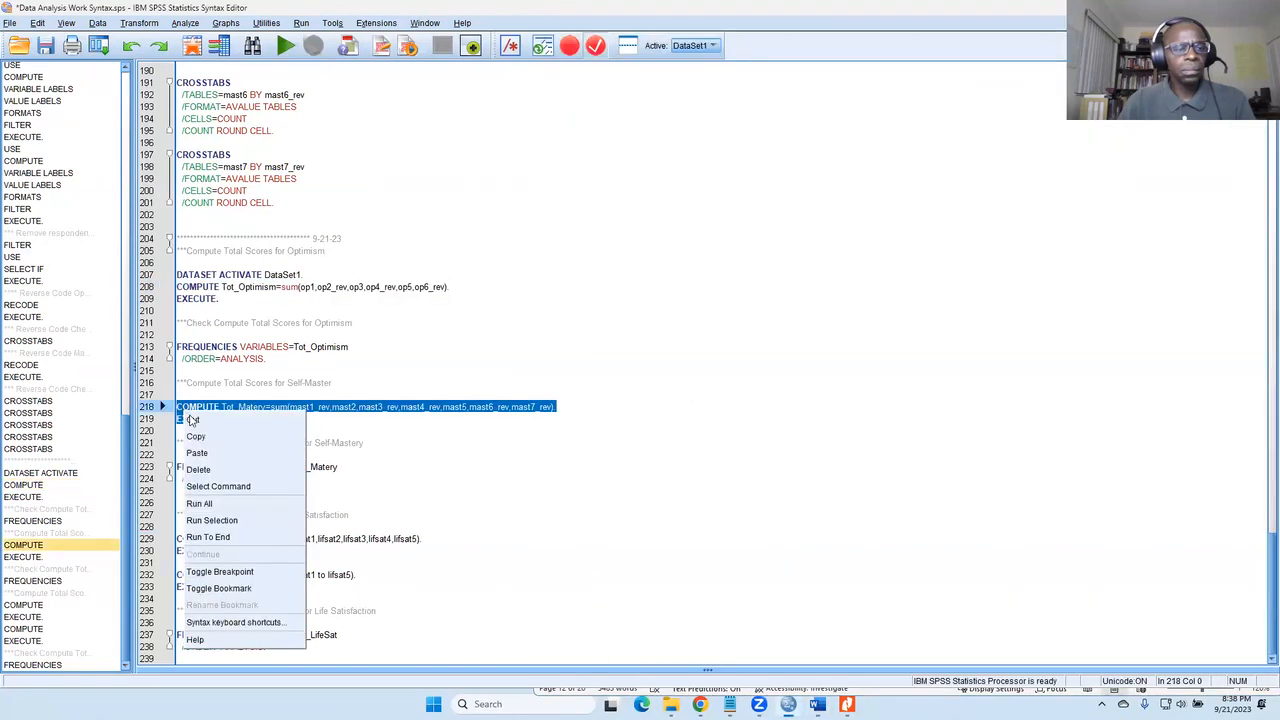
pyautogui.click(216, 436)
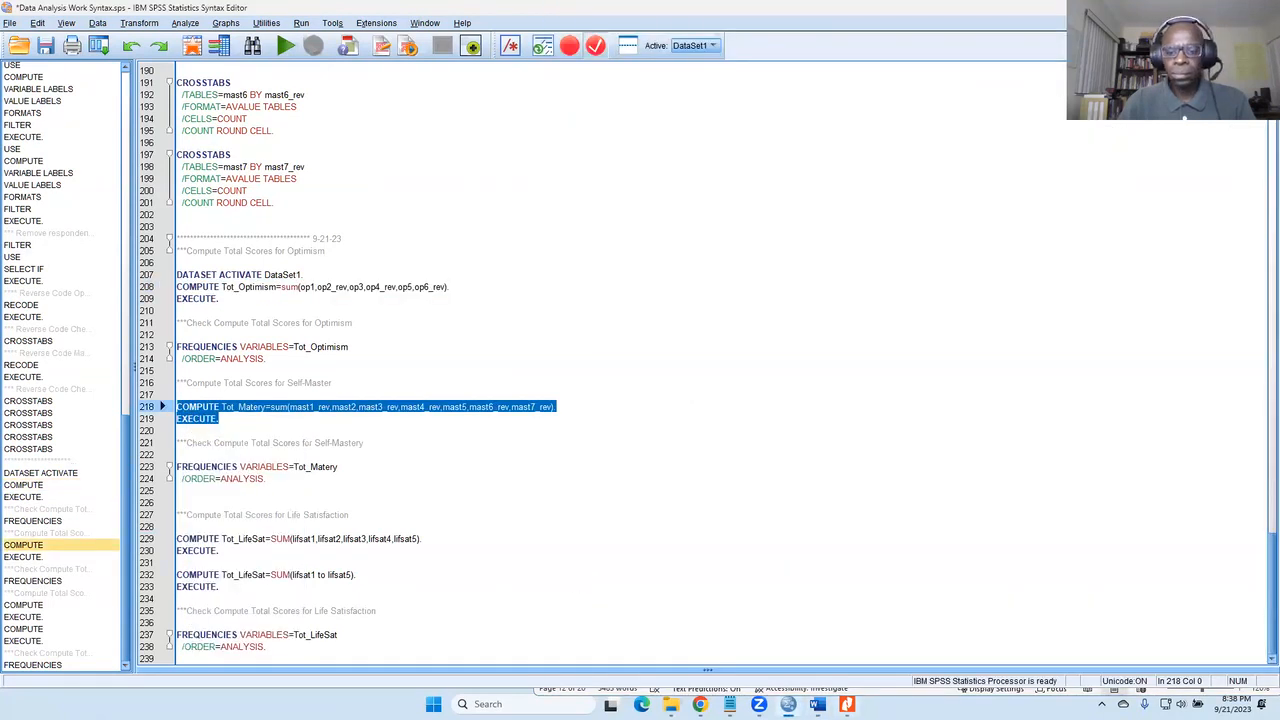
pyautogui.click(817, 704)
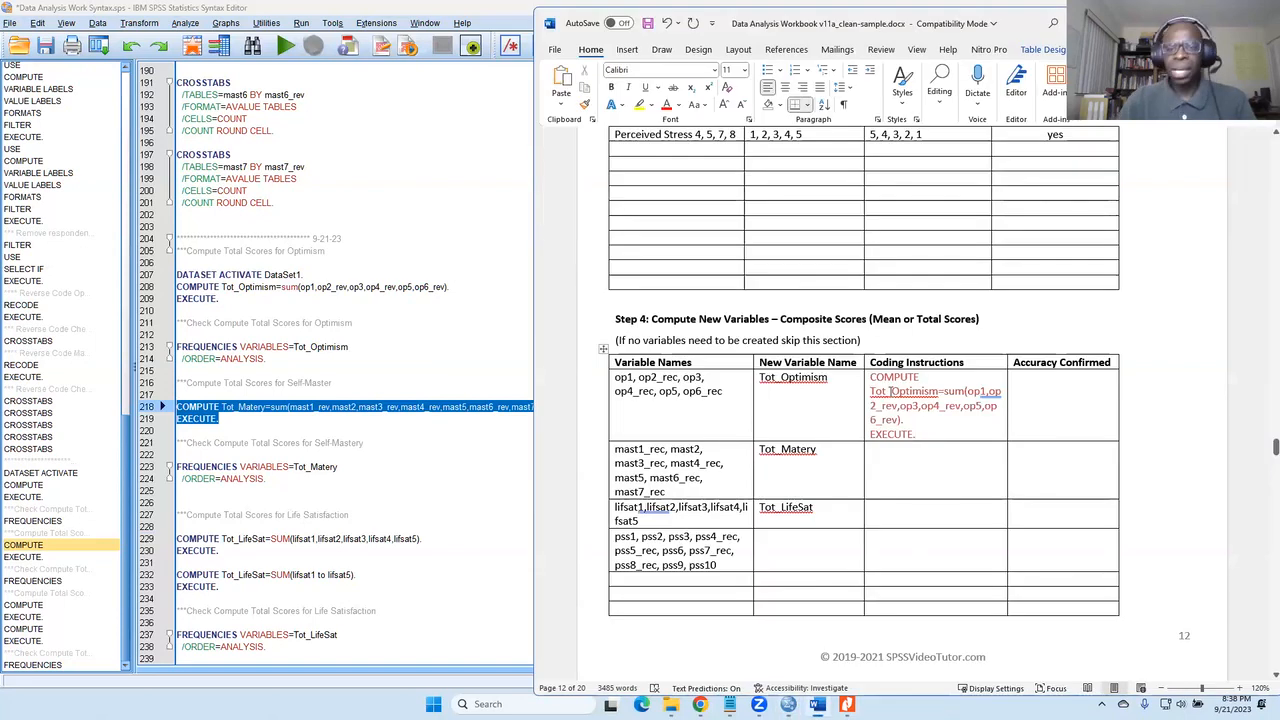
pyautogui.click(667, 23)
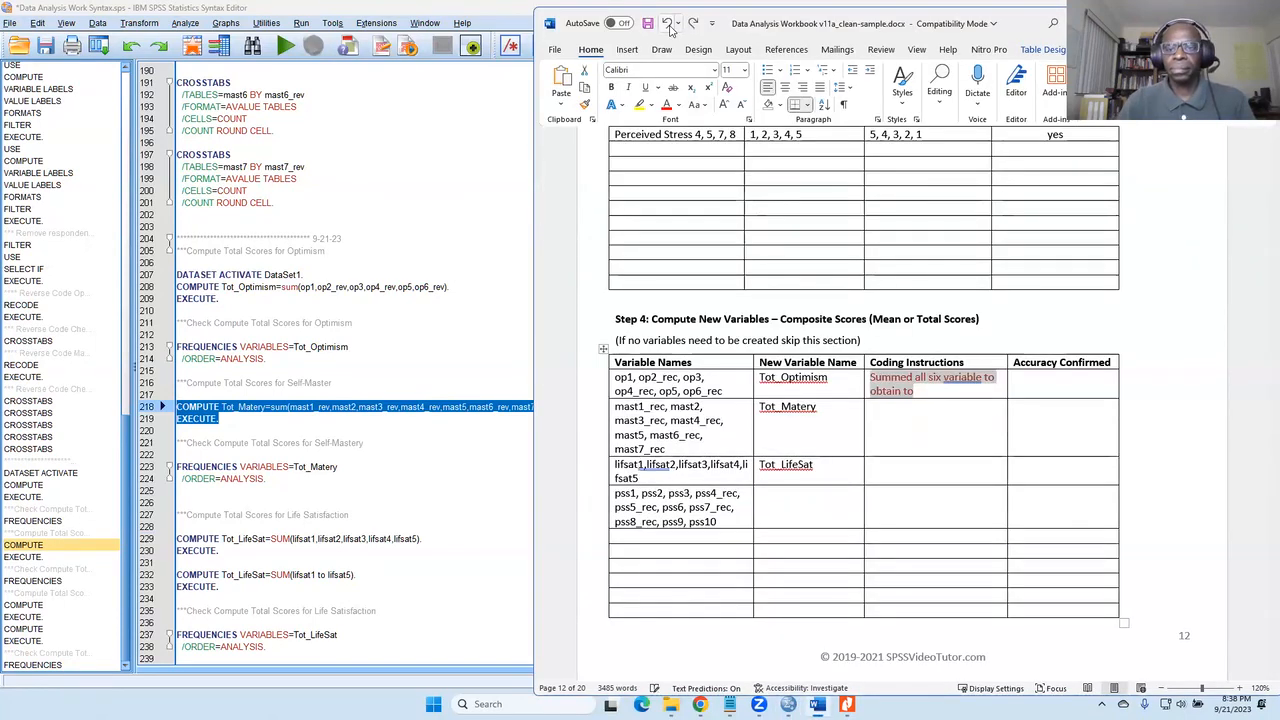
# Correct "variable" to "variables" in the Tot_Optimism coding instructions and end the text with "Total".
pyautogui.click(955, 388)
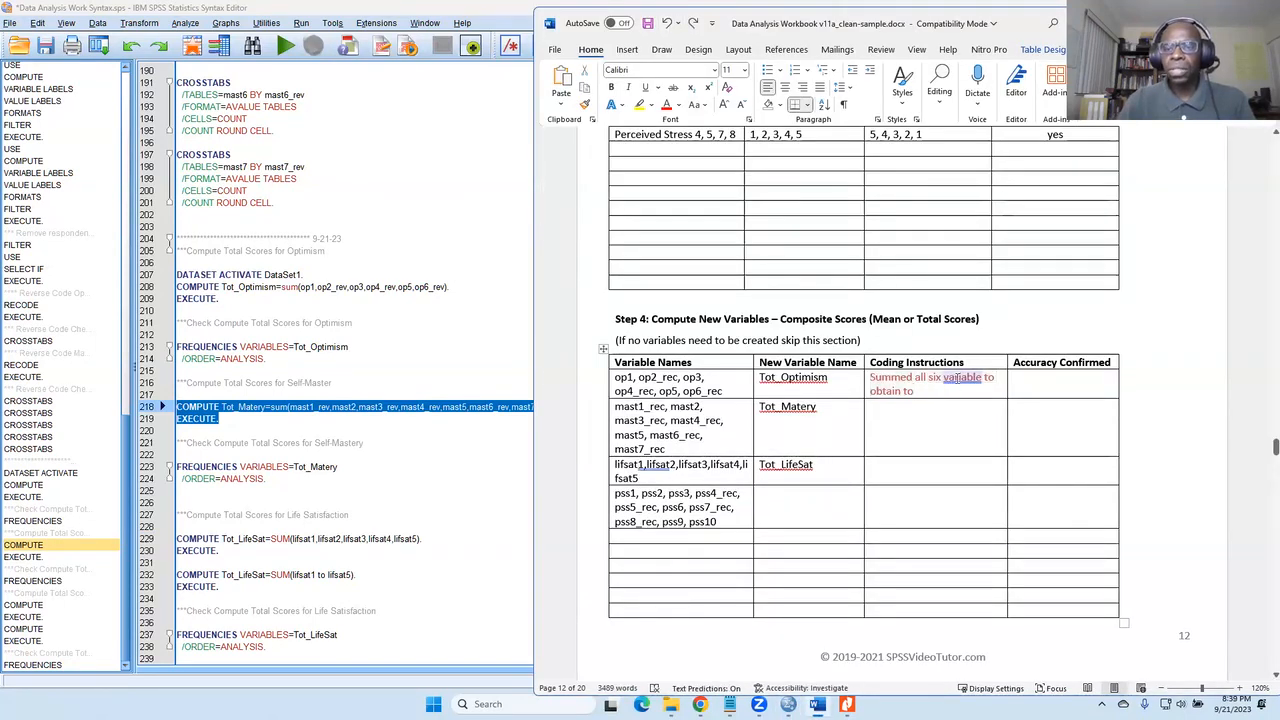
pyautogui.rightClick(957, 385)
pyautogui.press('Escape')
pyautogui.click(1008, 418)
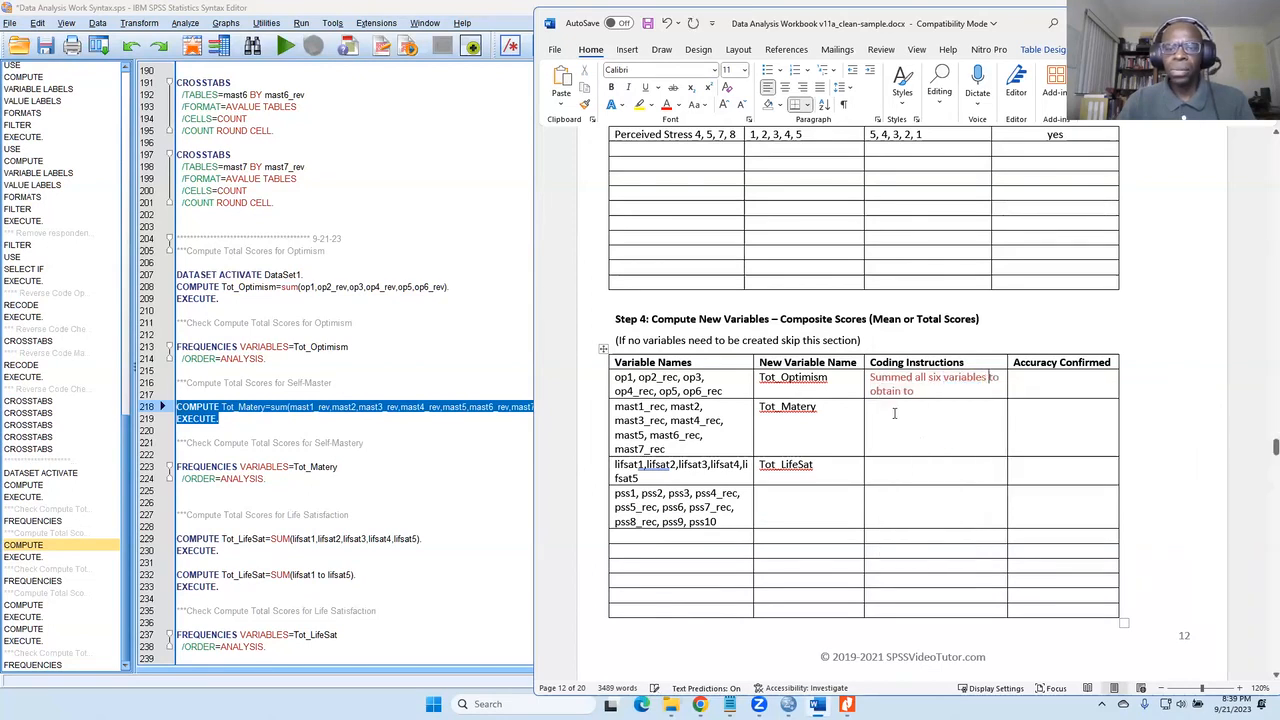
pyautogui.write('Total')
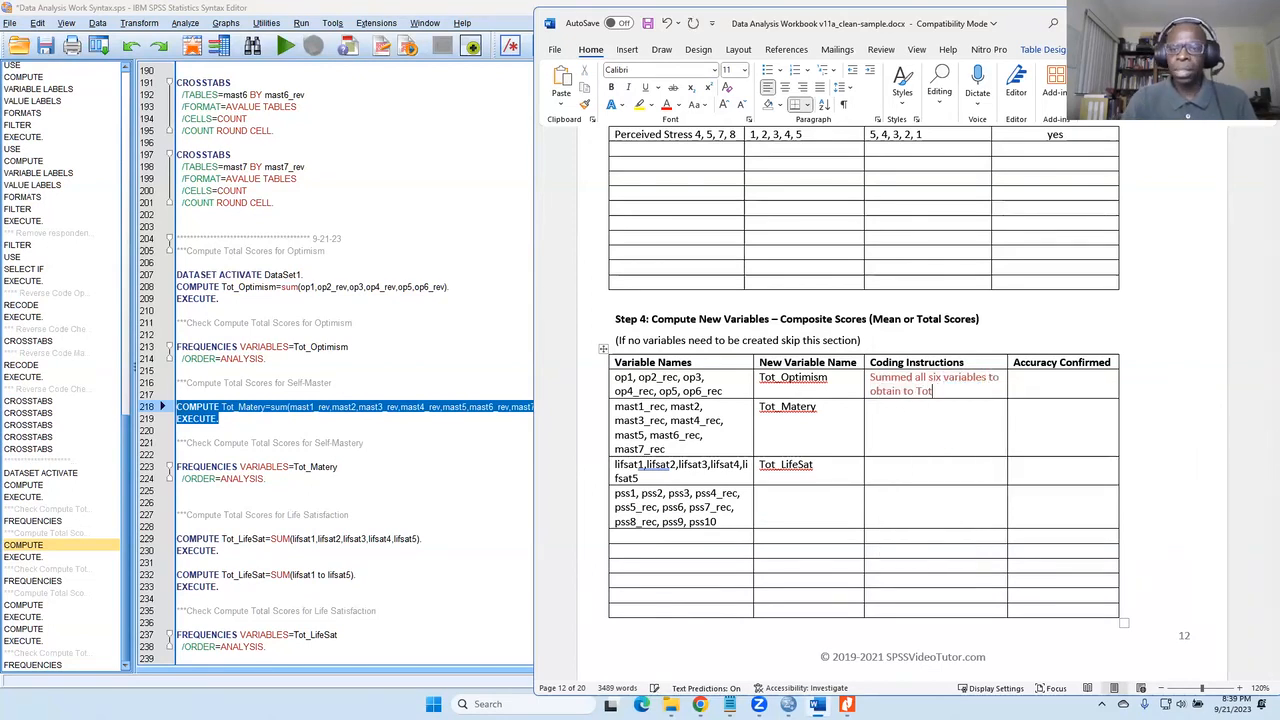
# Enter "Summed all 7 variable to obtain total" as the coding instructions for Tot_Matery.
pyautogui.click(900, 429)
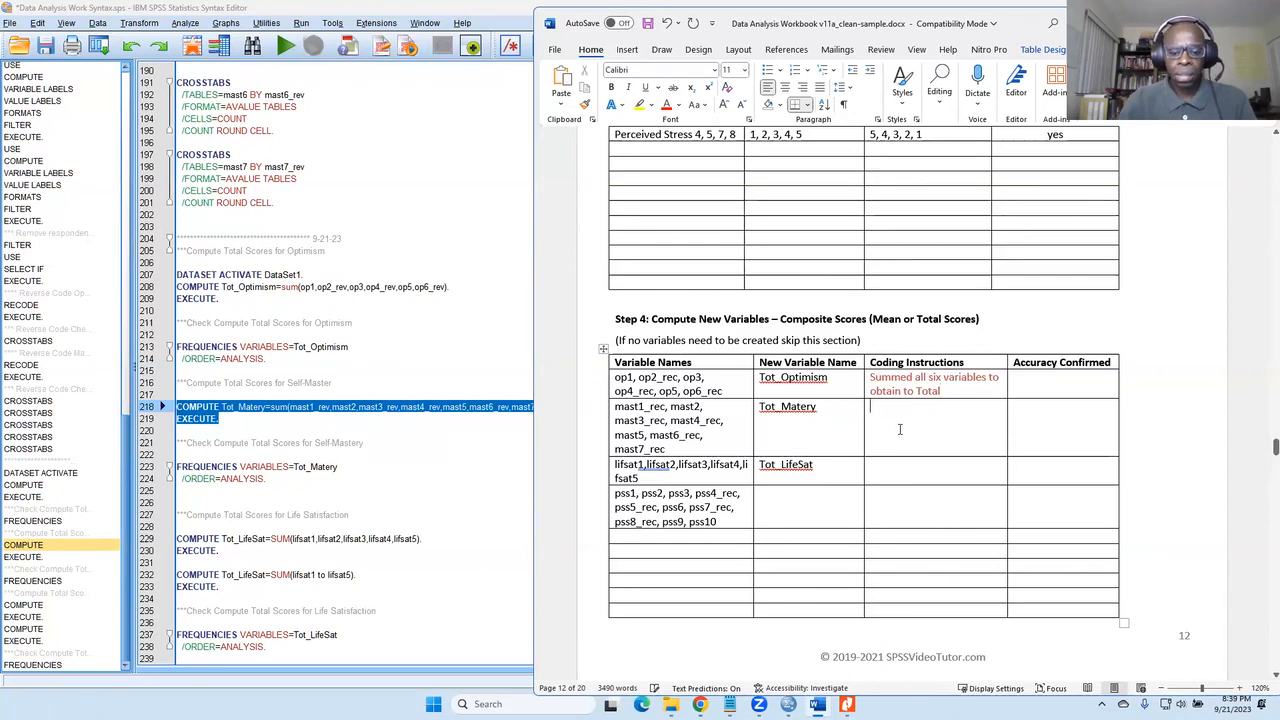
pyautogui.write('Sume')
pyautogui.write('ed ')
pyautogui.write('al')
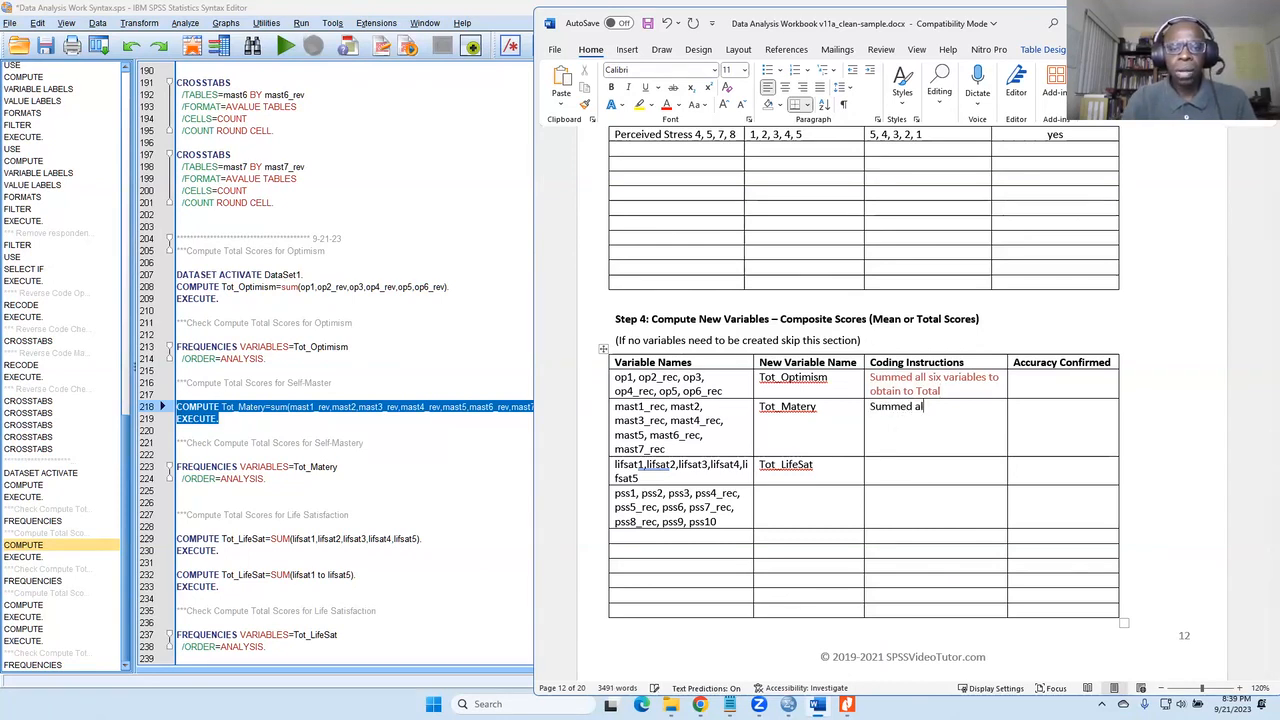
pyautogui.write('l 7 variab')
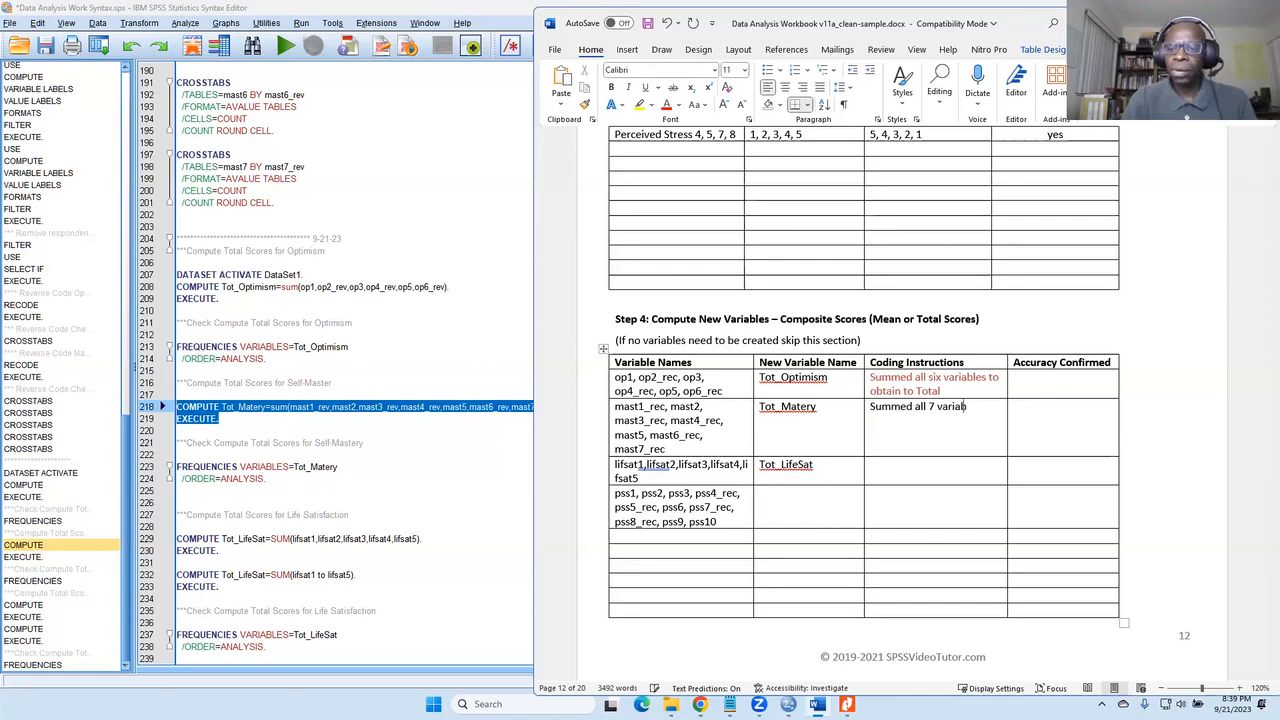
pyautogui.write('le to obtain total')
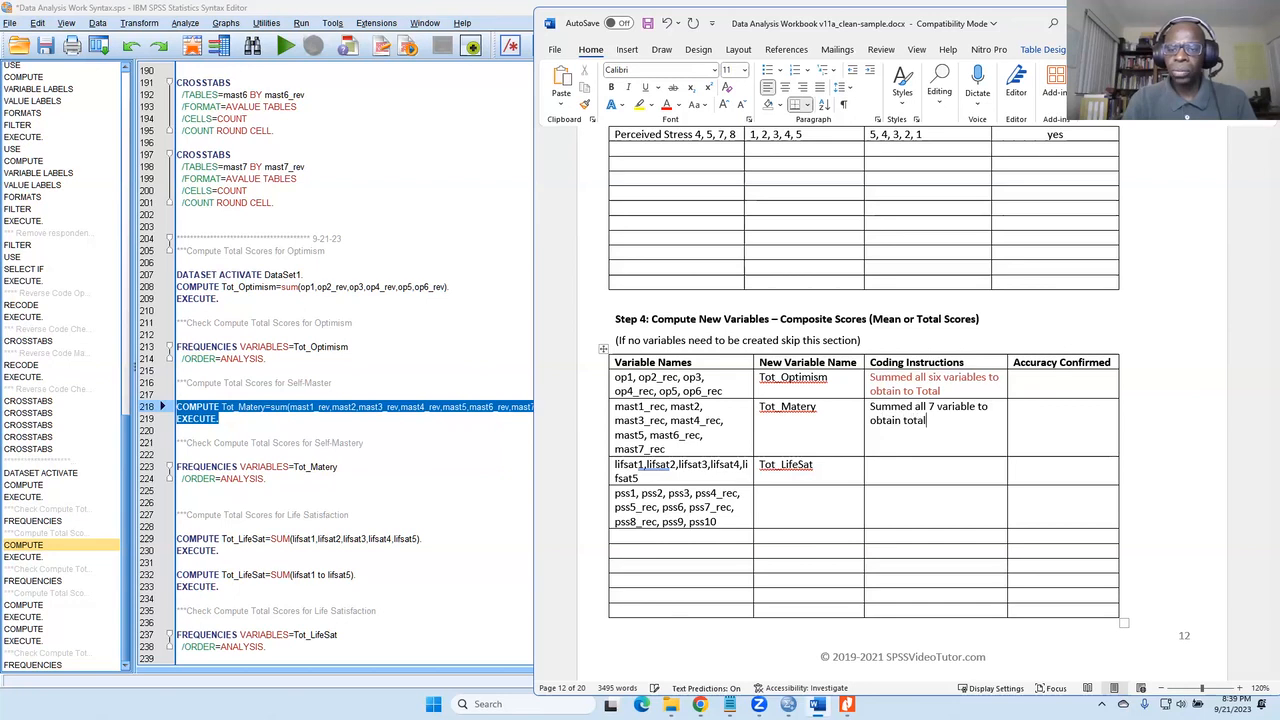
# Enter "Yes" in the Accuracy Confirmed cell for Tot_Optimism.
pyautogui.click(1058, 387)
pyautogui.write('eys')
pyautogui.press('BackSpace')
pyautogui.press('BackSpace')
pyautogui.press('BackSpace')
pyautogui.write('Yes')
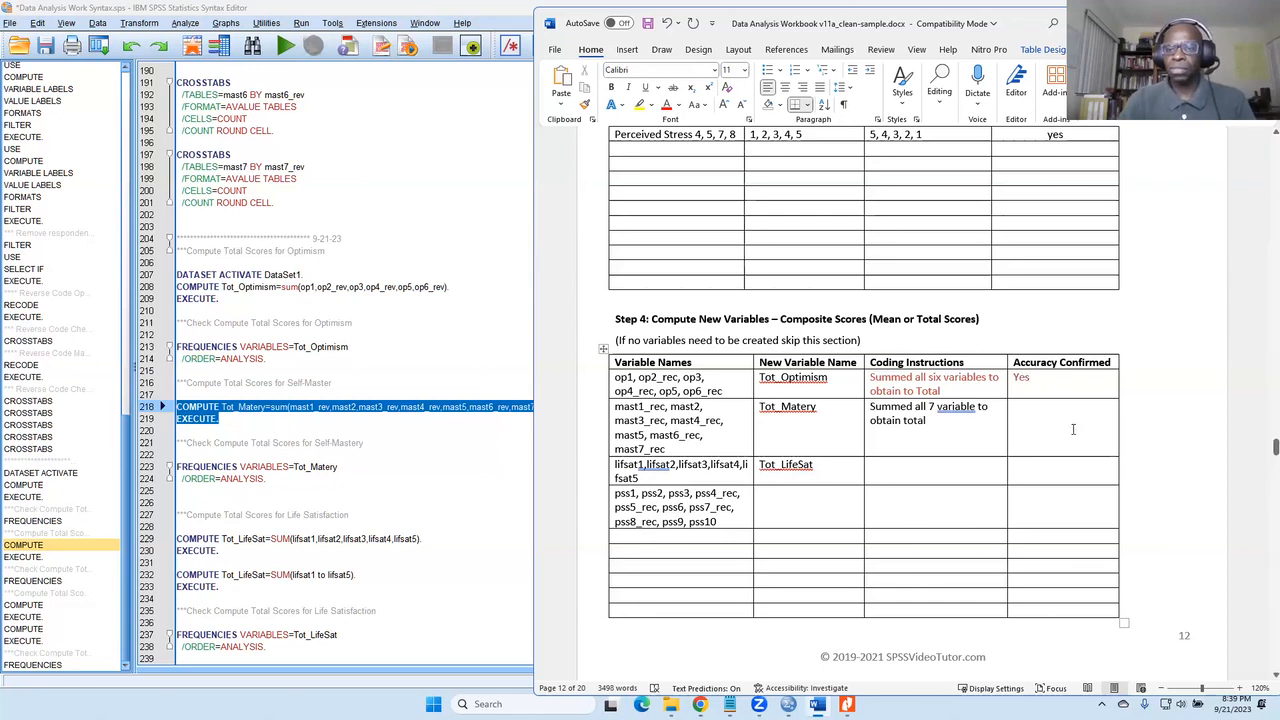
# Correct "variable" to "variables" in the Tot_Matery coding instructions and enter "Yes" as its Accuracy Confirmed value.
pyautogui.doubleClick(962, 410)
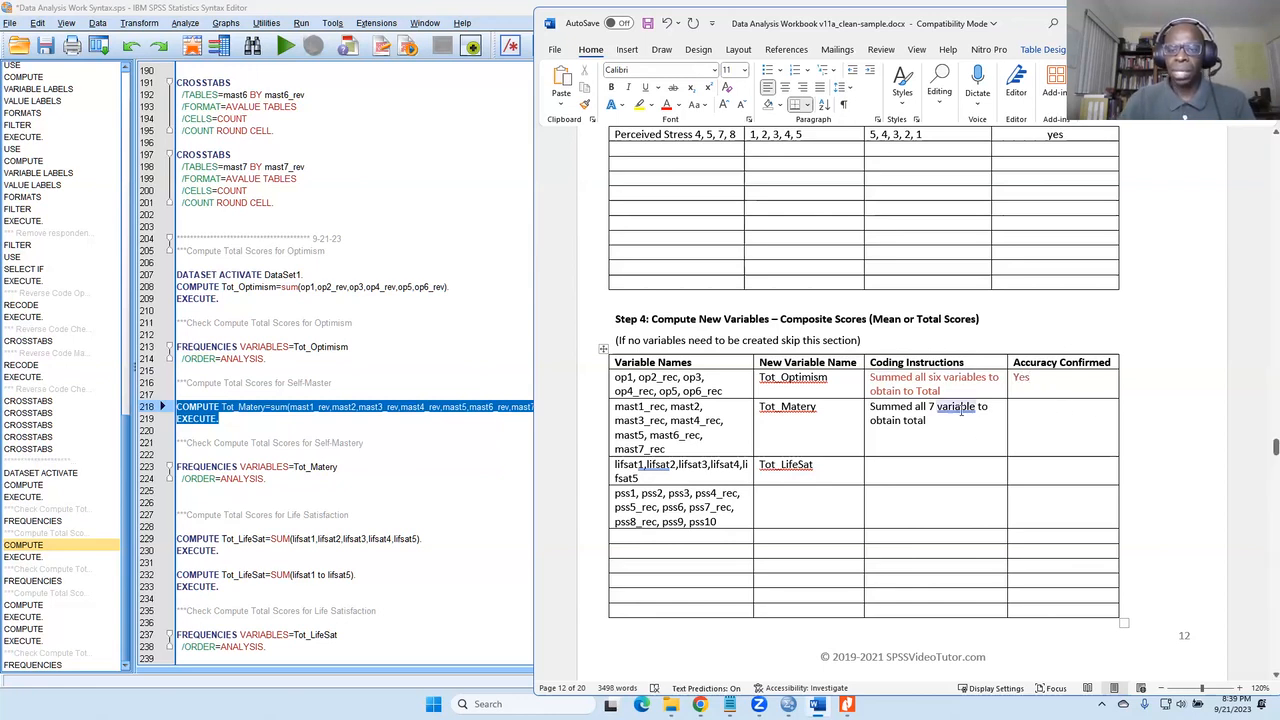
pyautogui.rightClick(962, 410)
pyautogui.click(1005, 447)
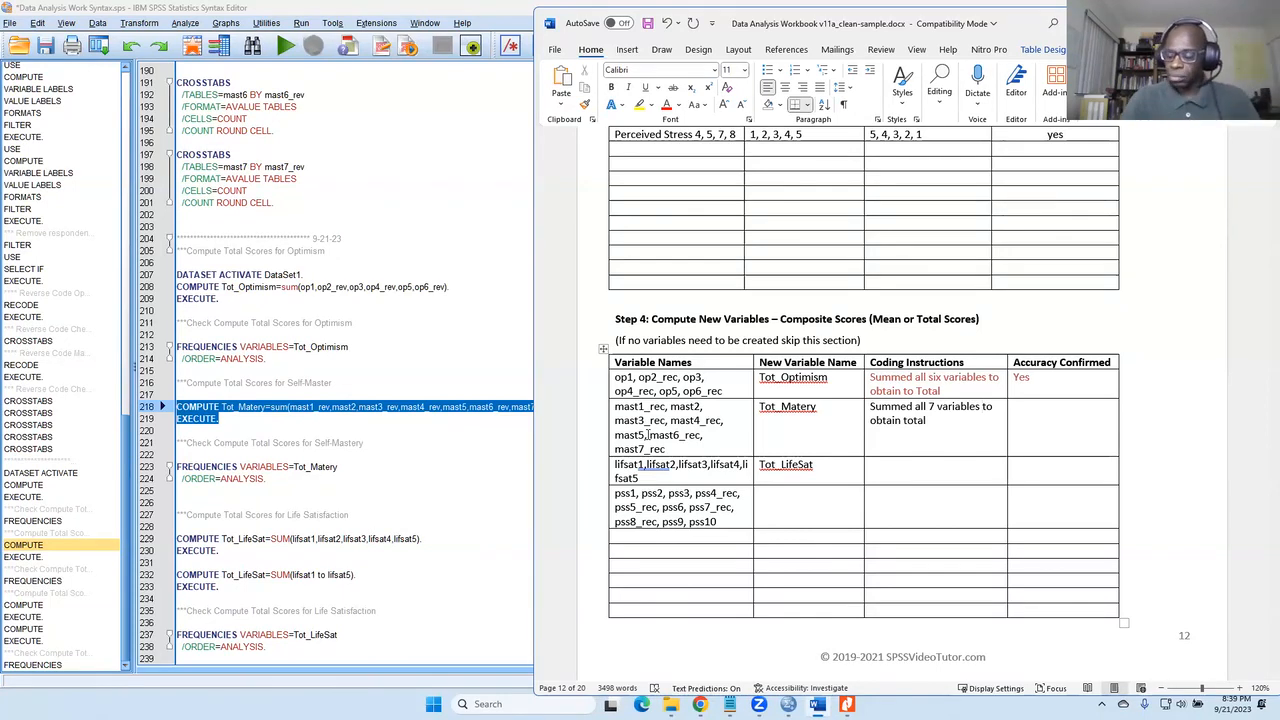
pyautogui.click(1060, 412)
pyautogui.write('Yes')
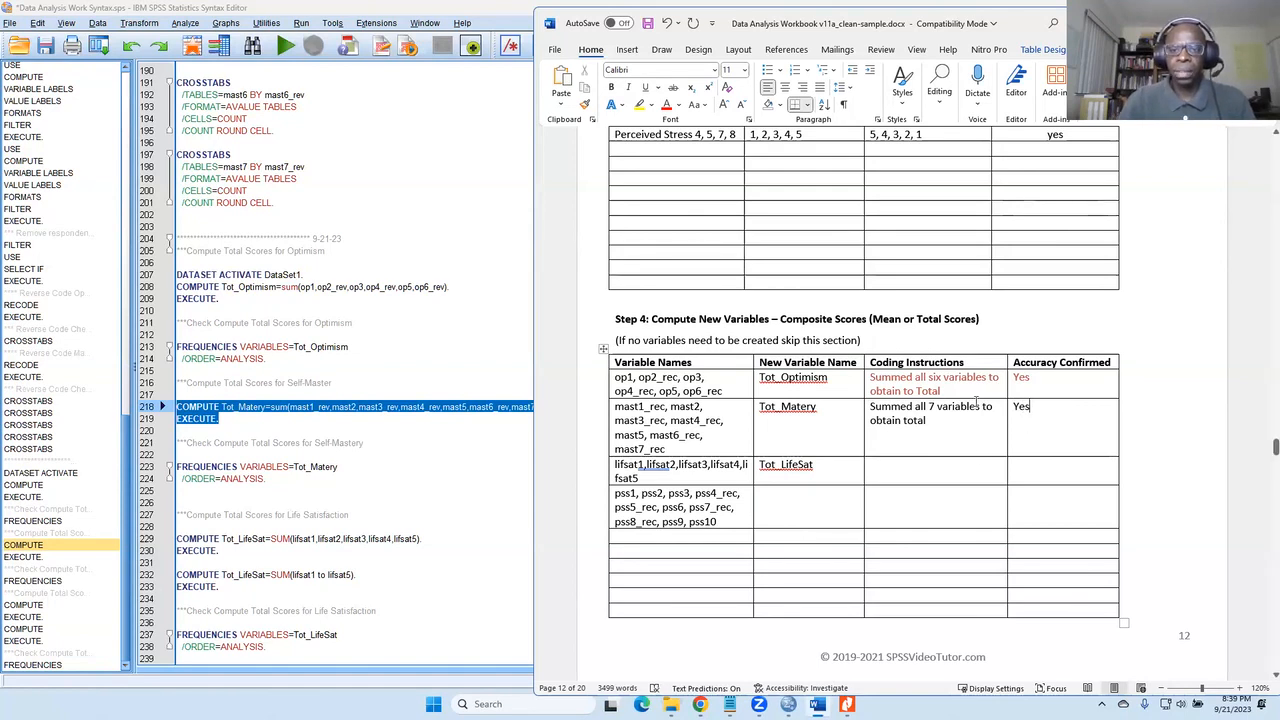
# Set the font color of the Tot_Optimism coding instructions to Automatic.
pyautogui.moveTo(946, 392); pyautogui.dragTo(870, 378)
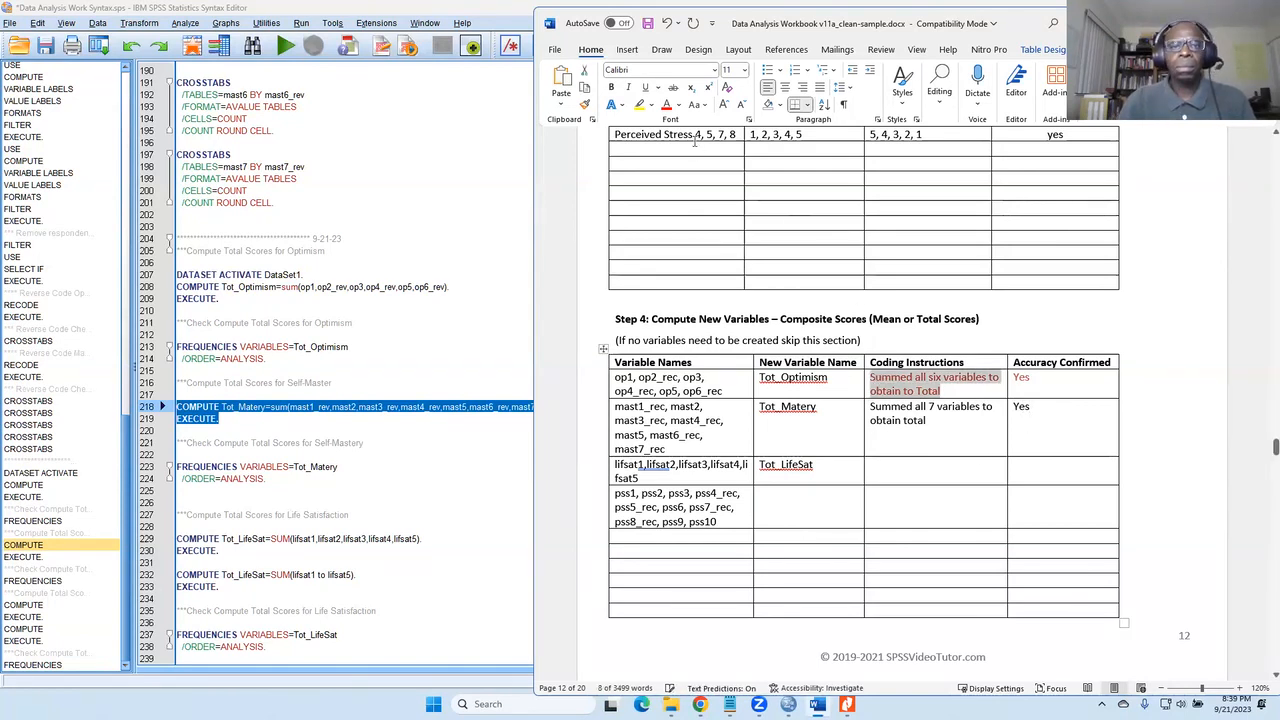
pyautogui.click(677, 104)
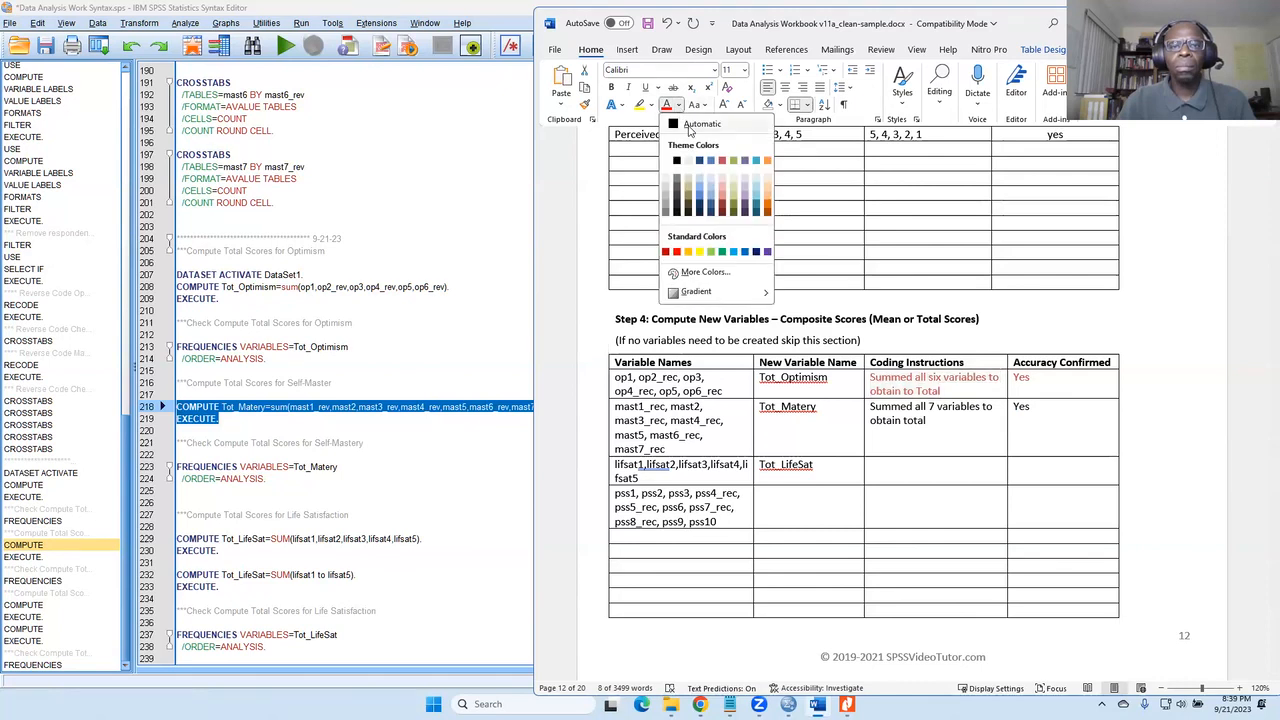
pyautogui.click(730, 124)
pyautogui.click(930, 420)
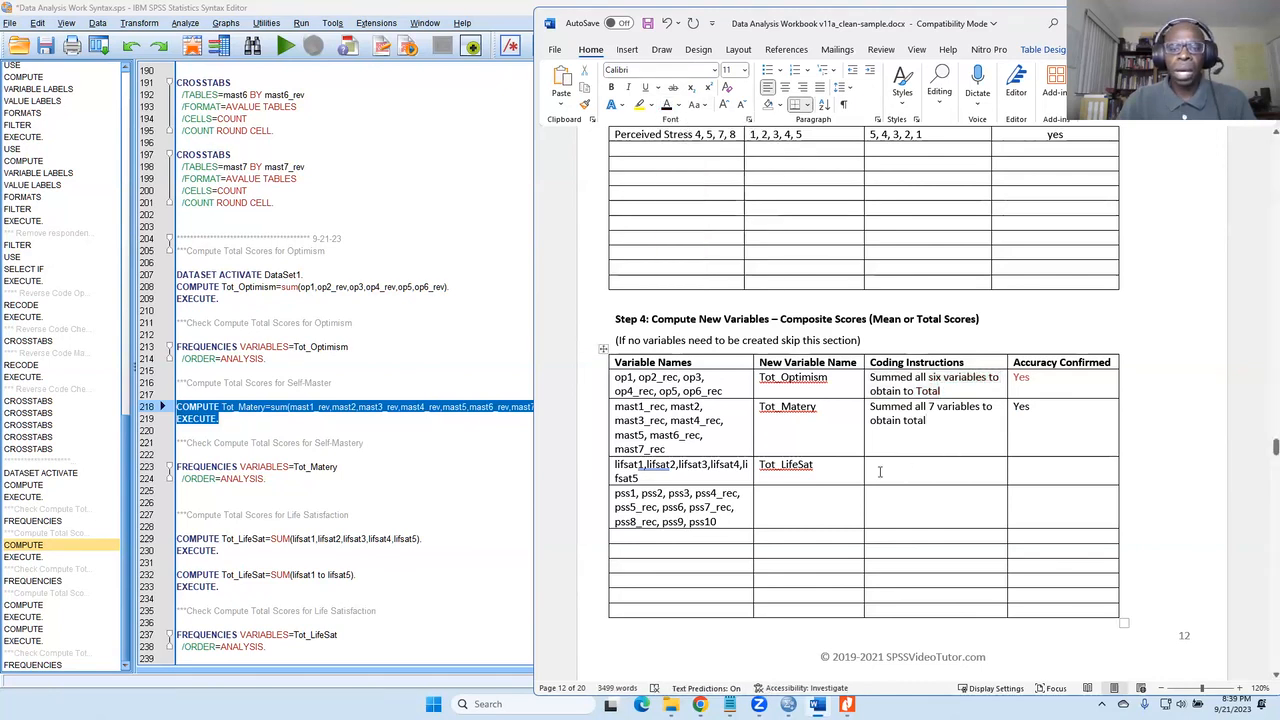
# Enter "Summed all five variable to obtain total" as the coding instructions for Tot_LifeSat.
pyautogui.click(915, 475)
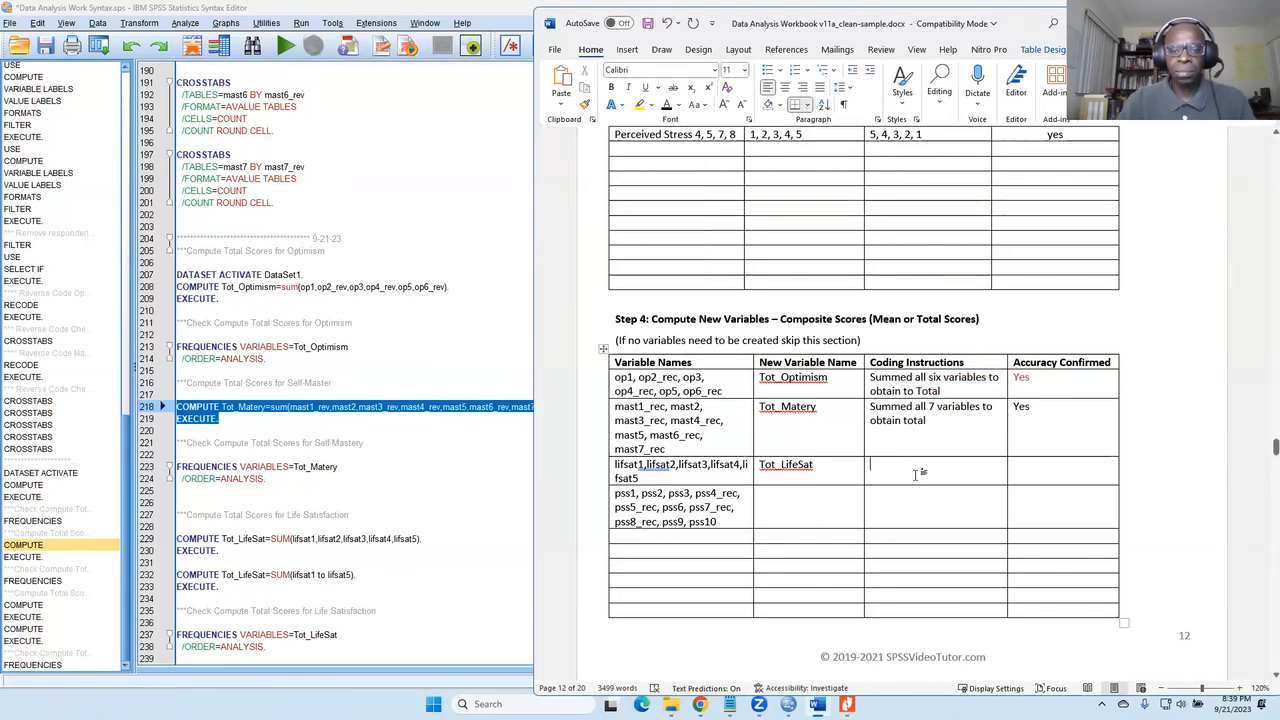
pyautogui.write('summed')
pyautogui.press('BackSpace')
pyautogui.press('BackSpace')
pyautogui.press('BackSpace')
pyautogui.press('BackSpace')
pyautogui.press('BackSpace')
pyautogui.press('BackSpace')
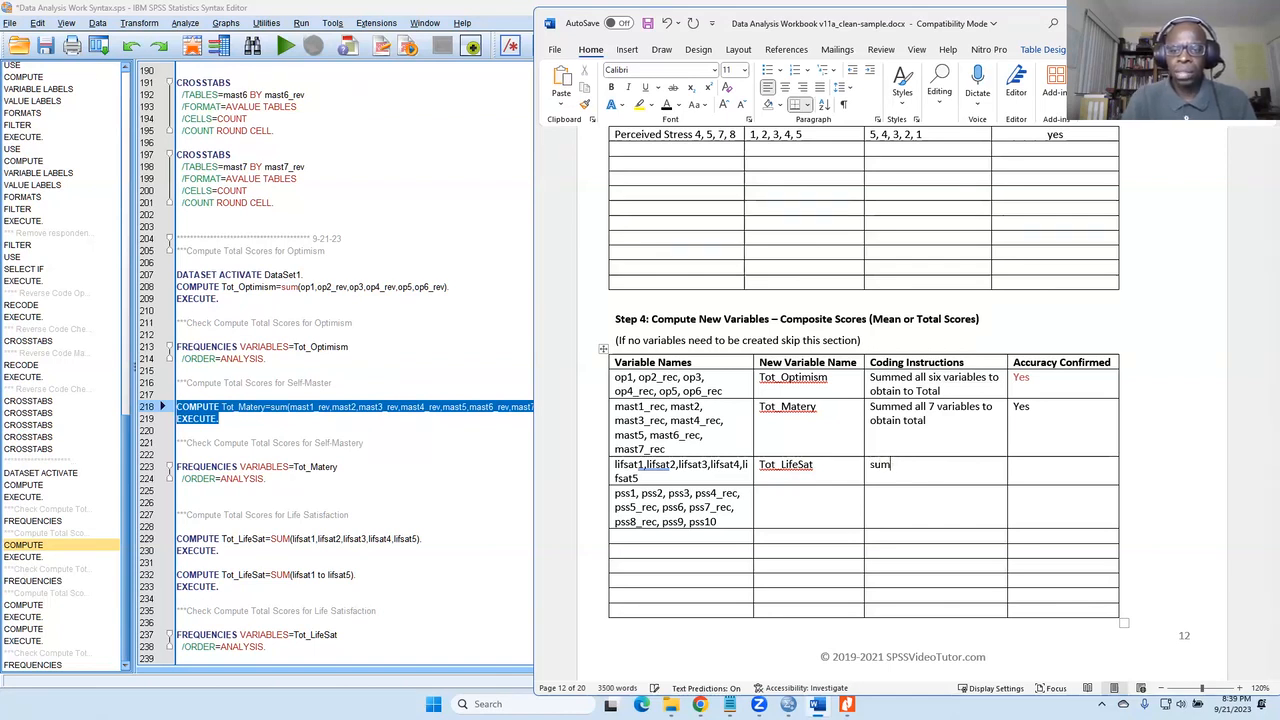
pyautogui.write('Summed ')
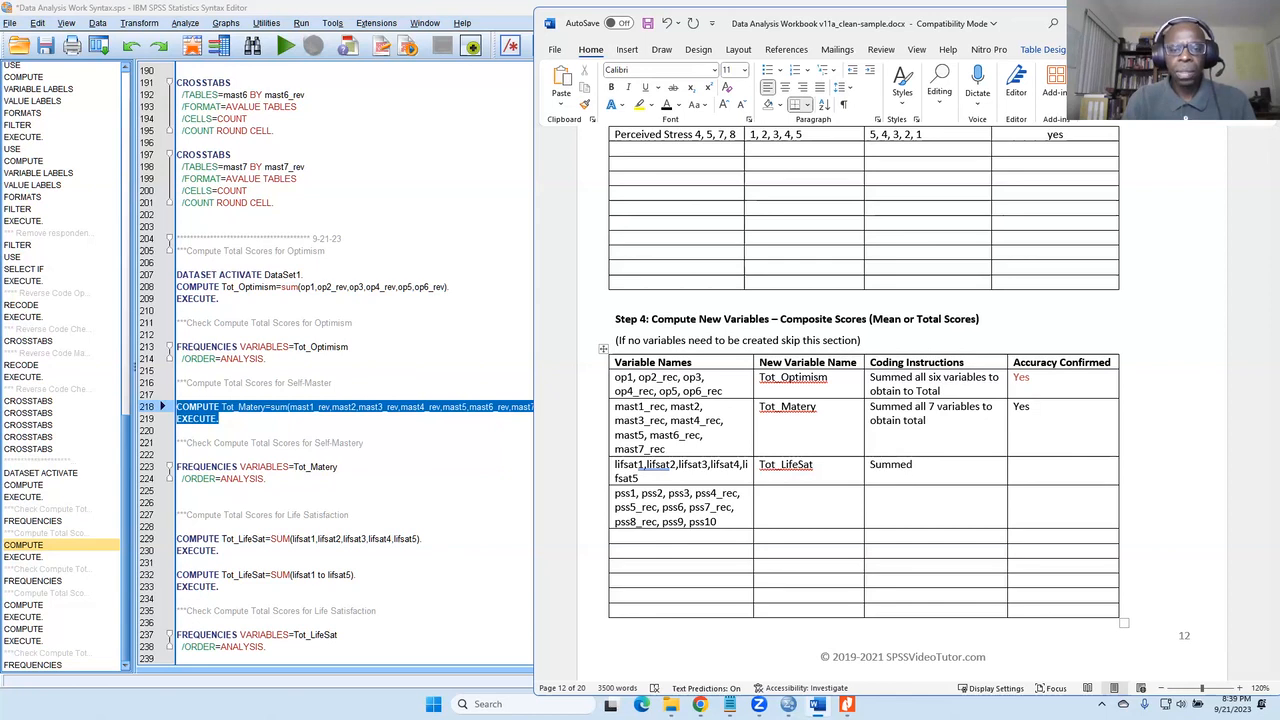
pyautogui.write('five')
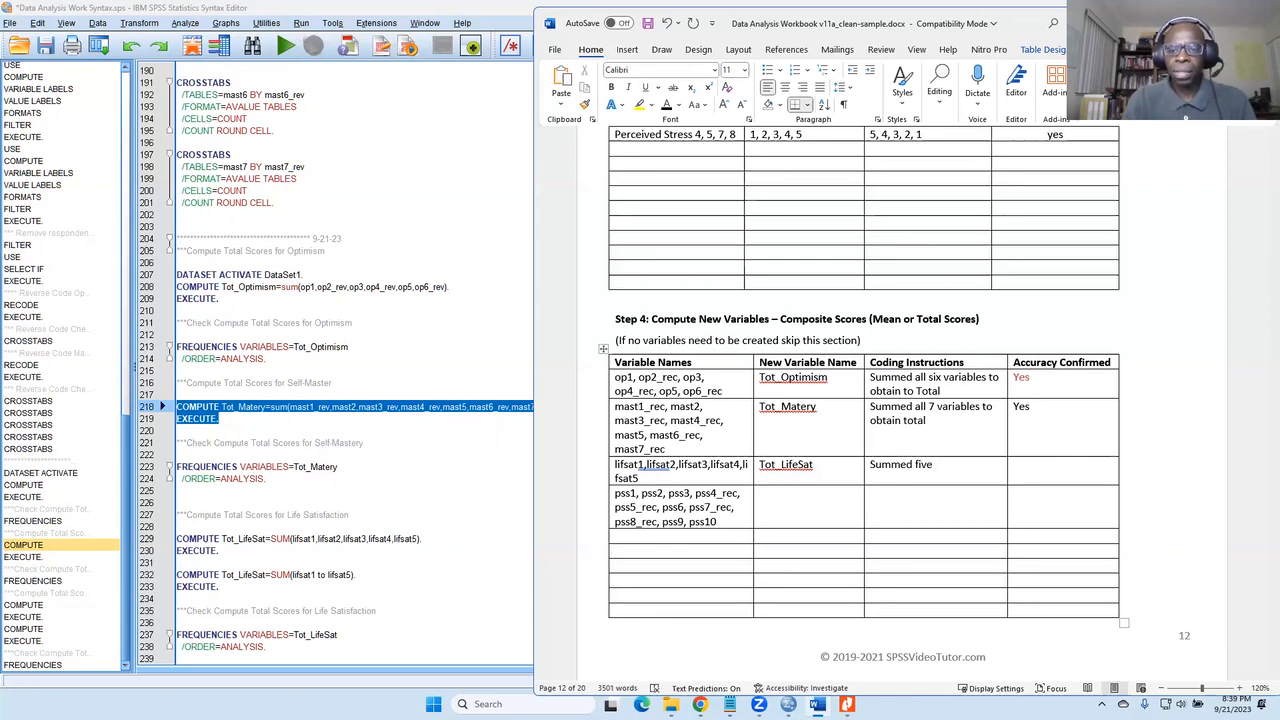
pyautogui.press('BackSpace')
pyautogui.press('BackSpace')
pyautogui.press('BackSpace')
pyautogui.press('BackSpace')
pyautogui.write('all five variable ')
pyautogui.write('to g')
pyautogui.press('BackSpace')
pyautogui.write('obtain')
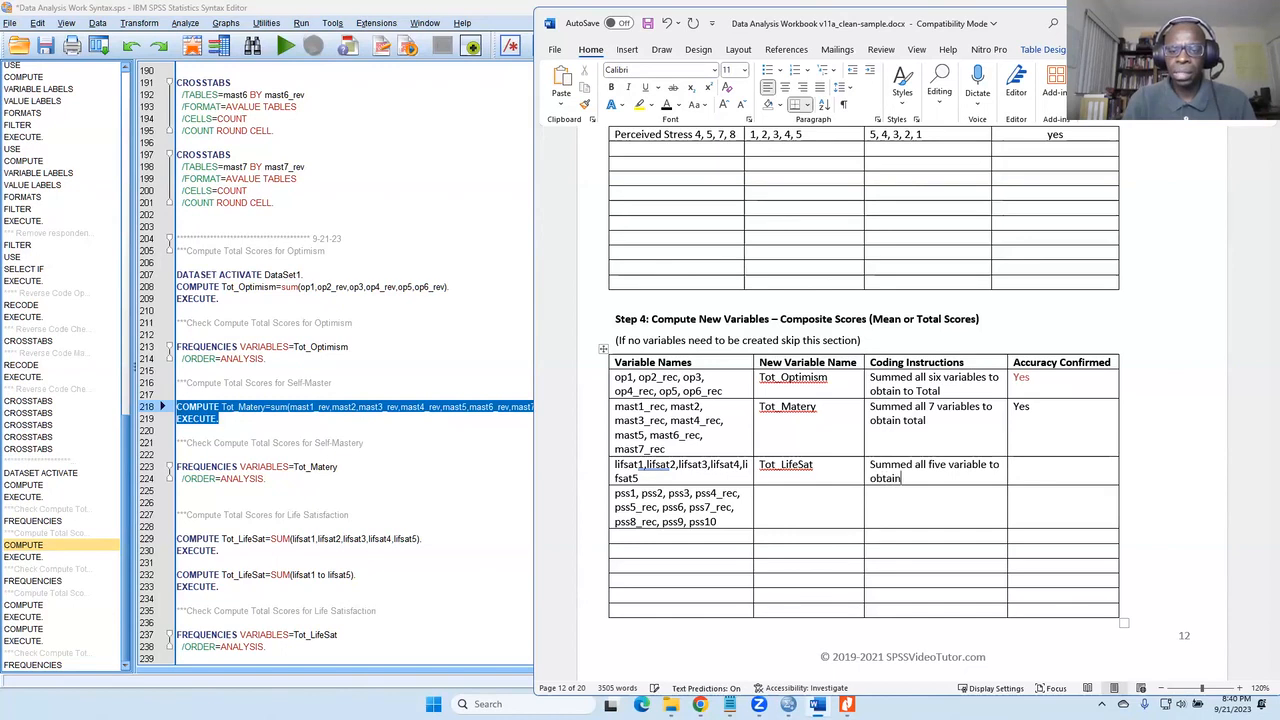
pyautogui.write(' total')
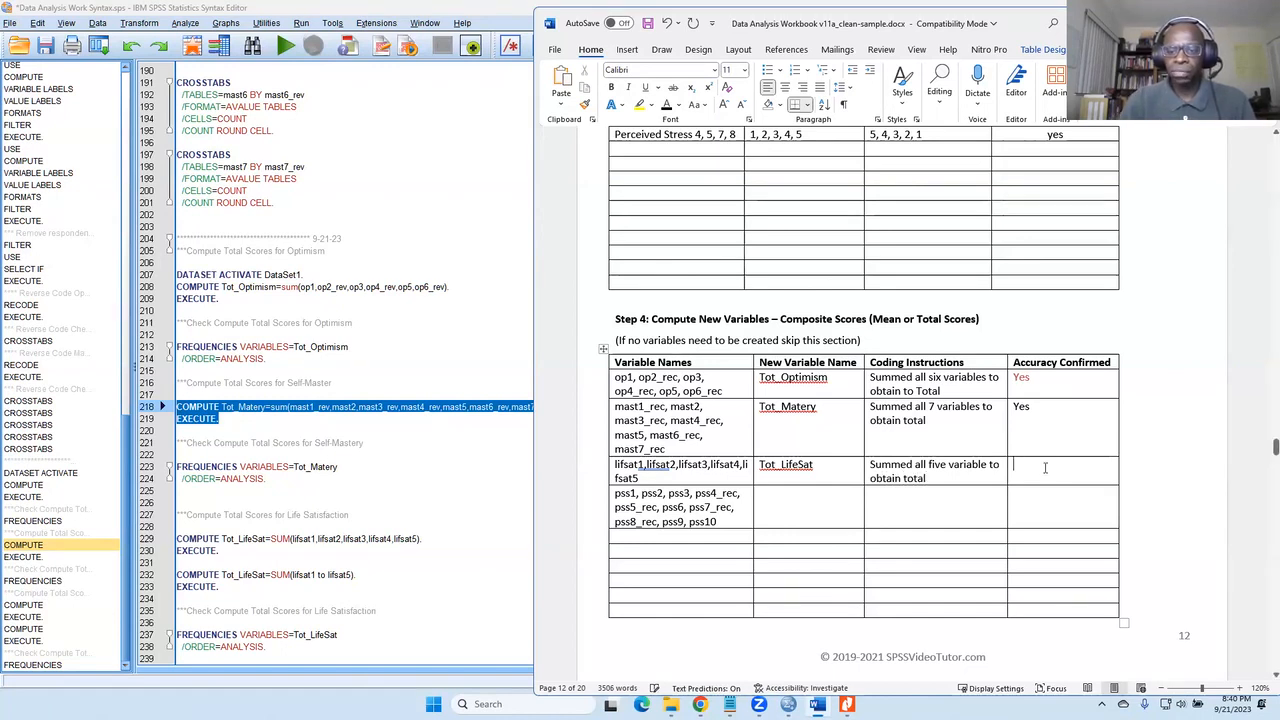
# Enter "Yes" as the Accuracy Confirmed value for Tot_LifeSat and correct "variable" to "variables" in its coding instructions.
pyautogui.write('Yes')
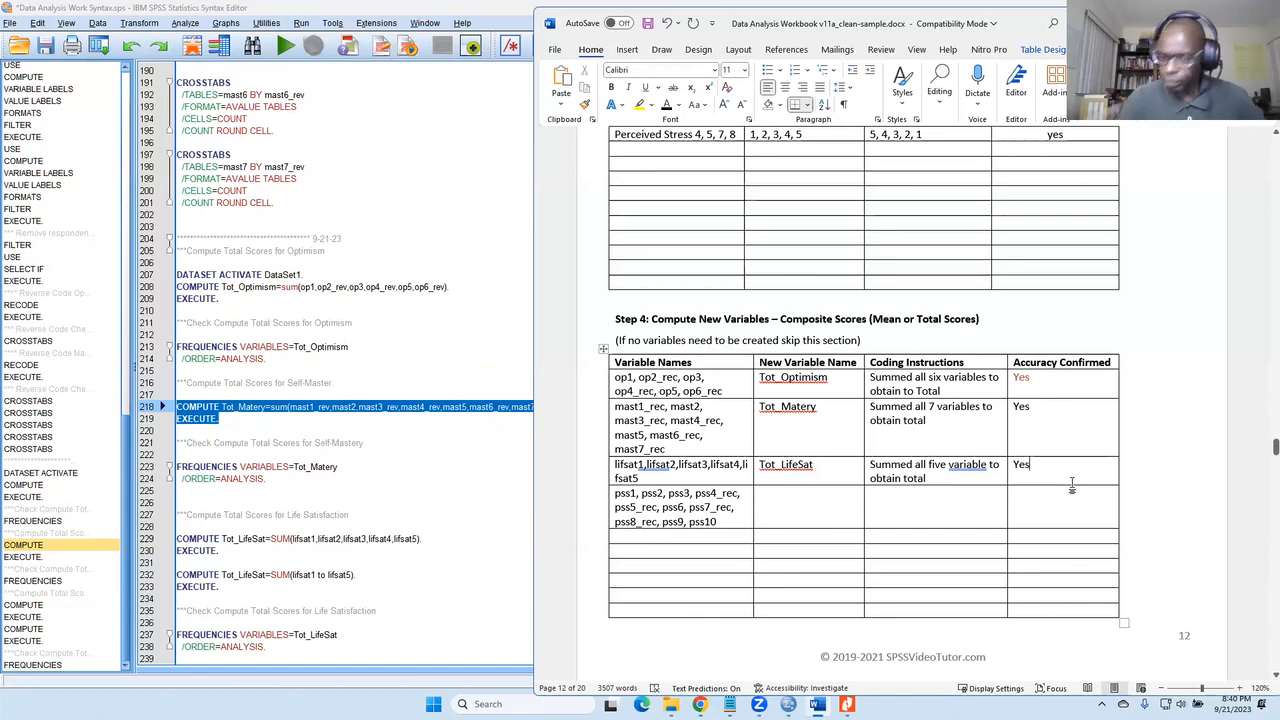
pyautogui.rightClick(967, 467)
pyautogui.click(1022, 503)
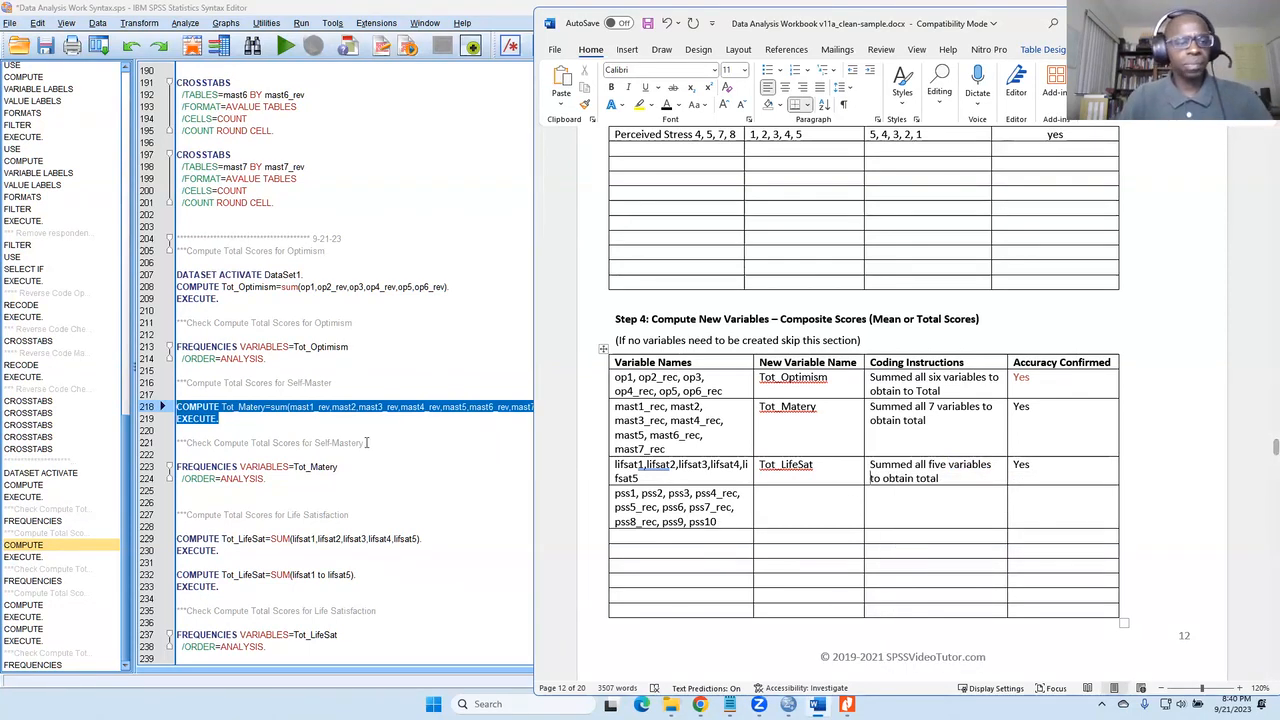
# Switch to the SPSS output viewer and delete all of its output.
pyautogui.click(458, 552)
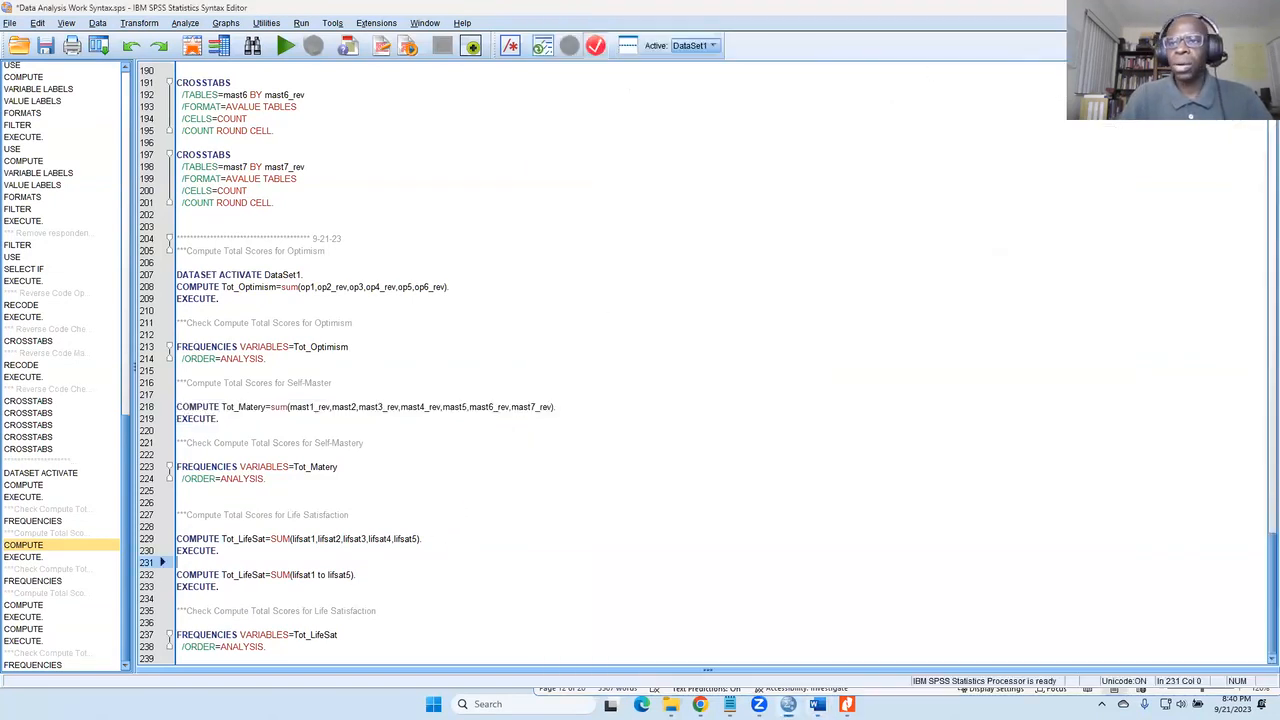
pyautogui.click(1165, 8)
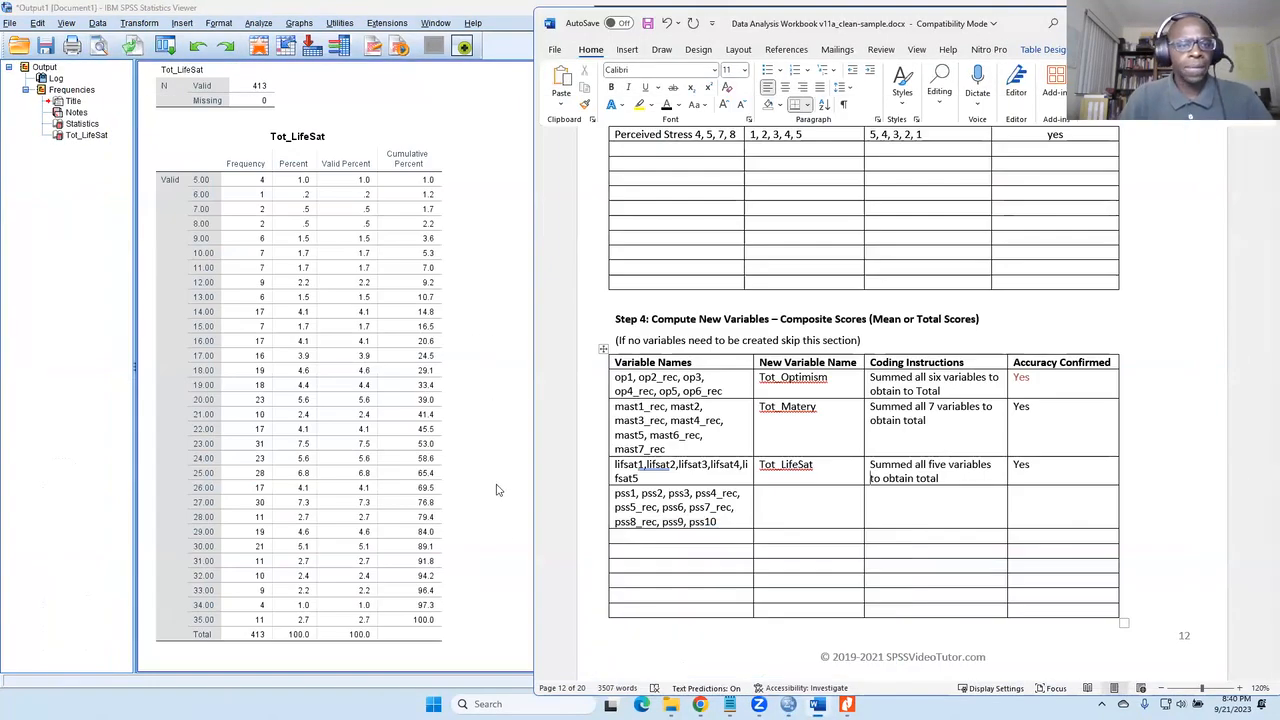
pyautogui.click(40, 72)
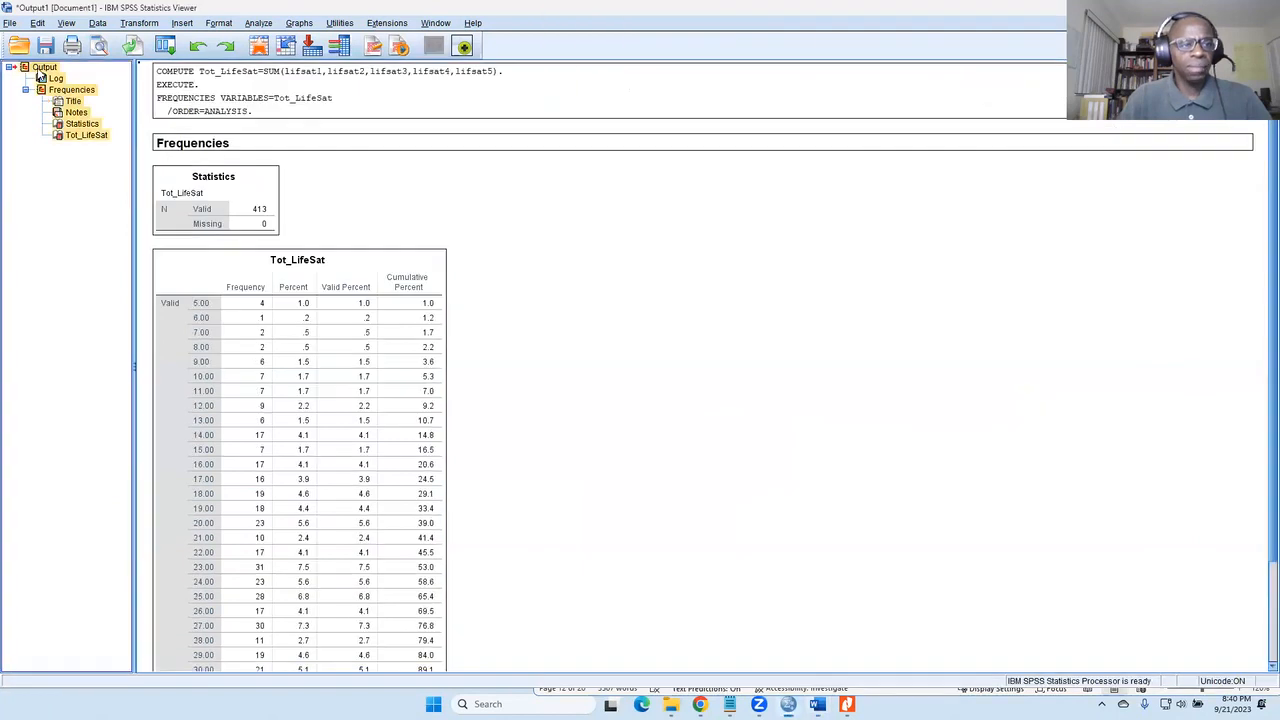
pyautogui.press('Delete')
# Reset the Compute Variable settings, name the target variable Tot_PercStress and begin the numeric expression with "sum(".
pyautogui.click(139, 22)
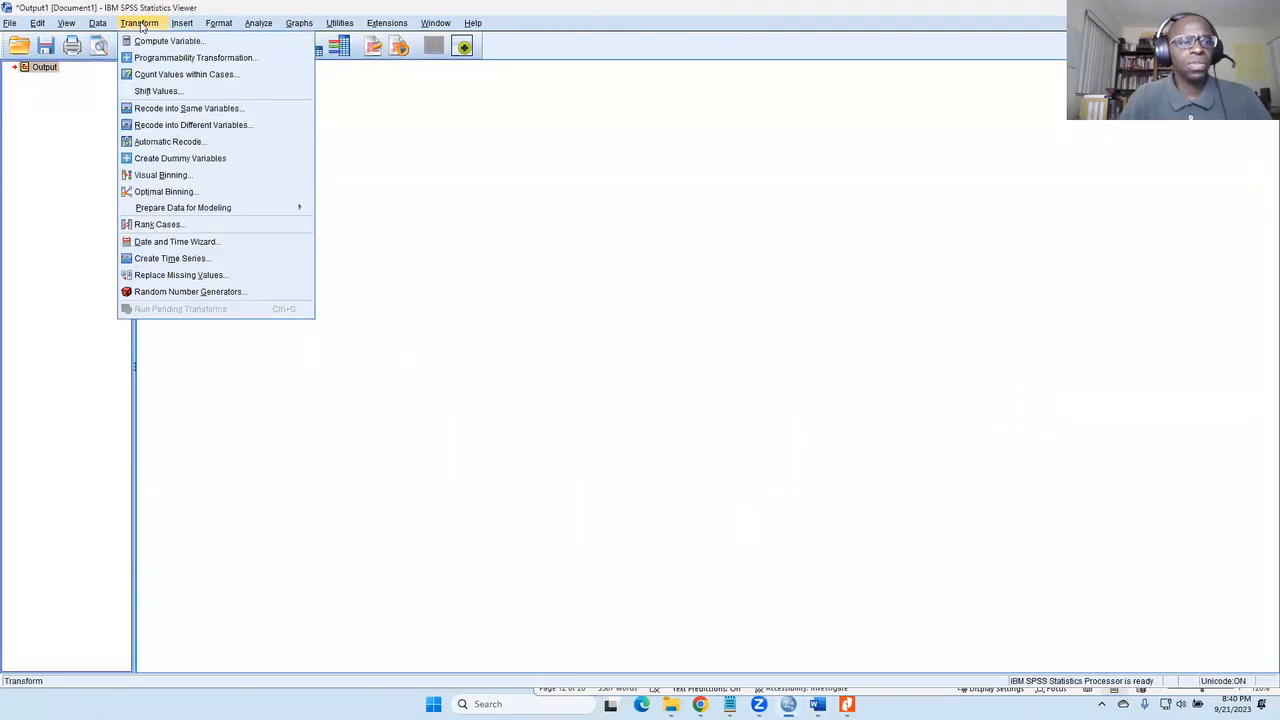
pyautogui.click(143, 44)
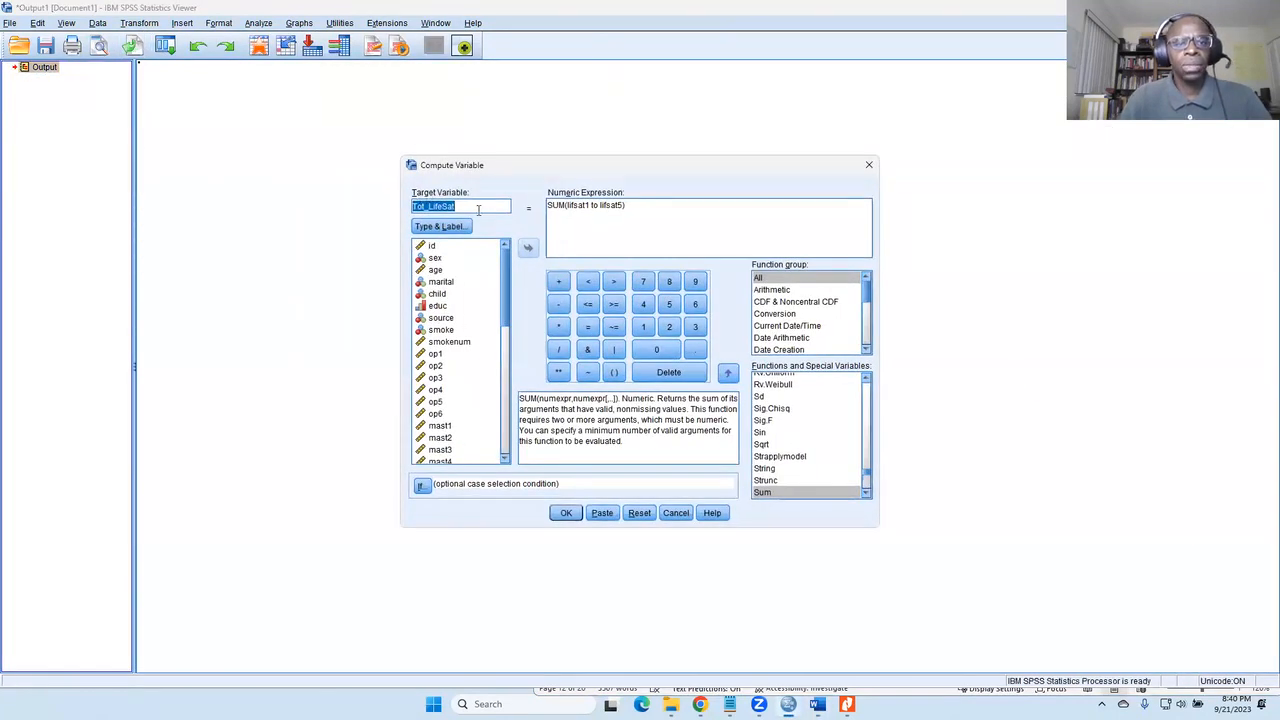
pyautogui.click(639, 512)
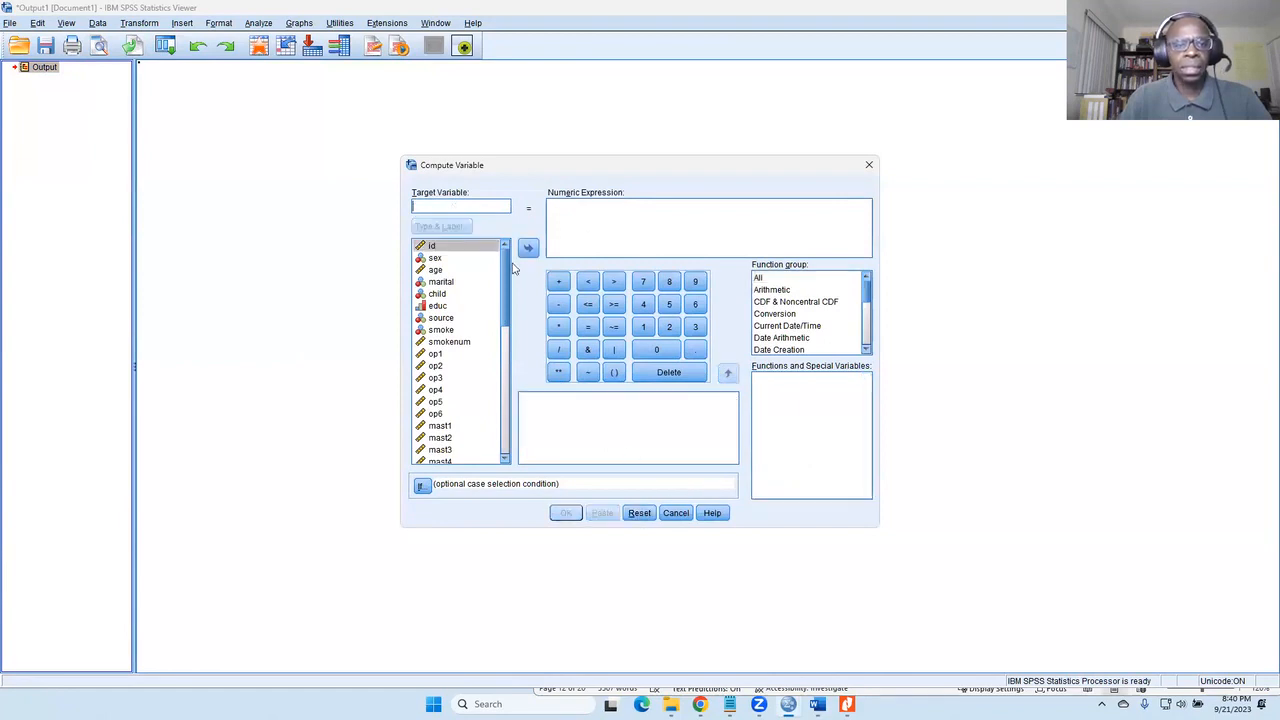
pyautogui.write('Tot')
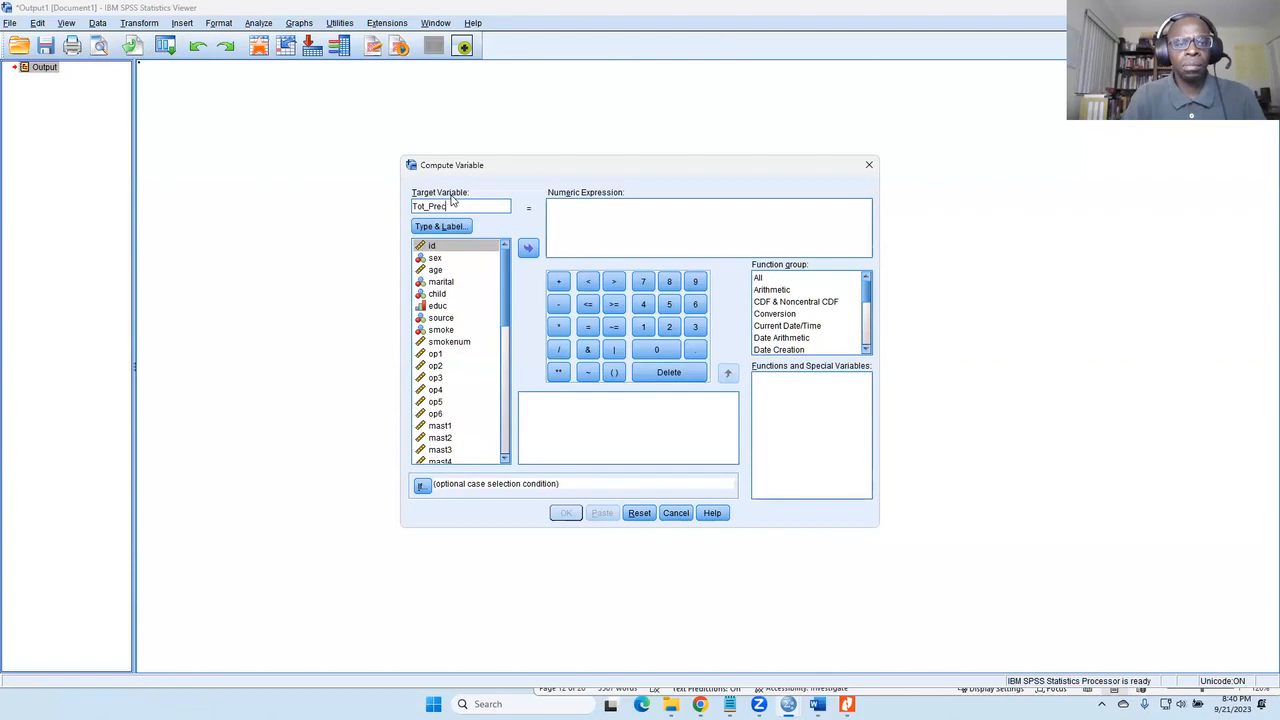
pyautogui.write('_Per')
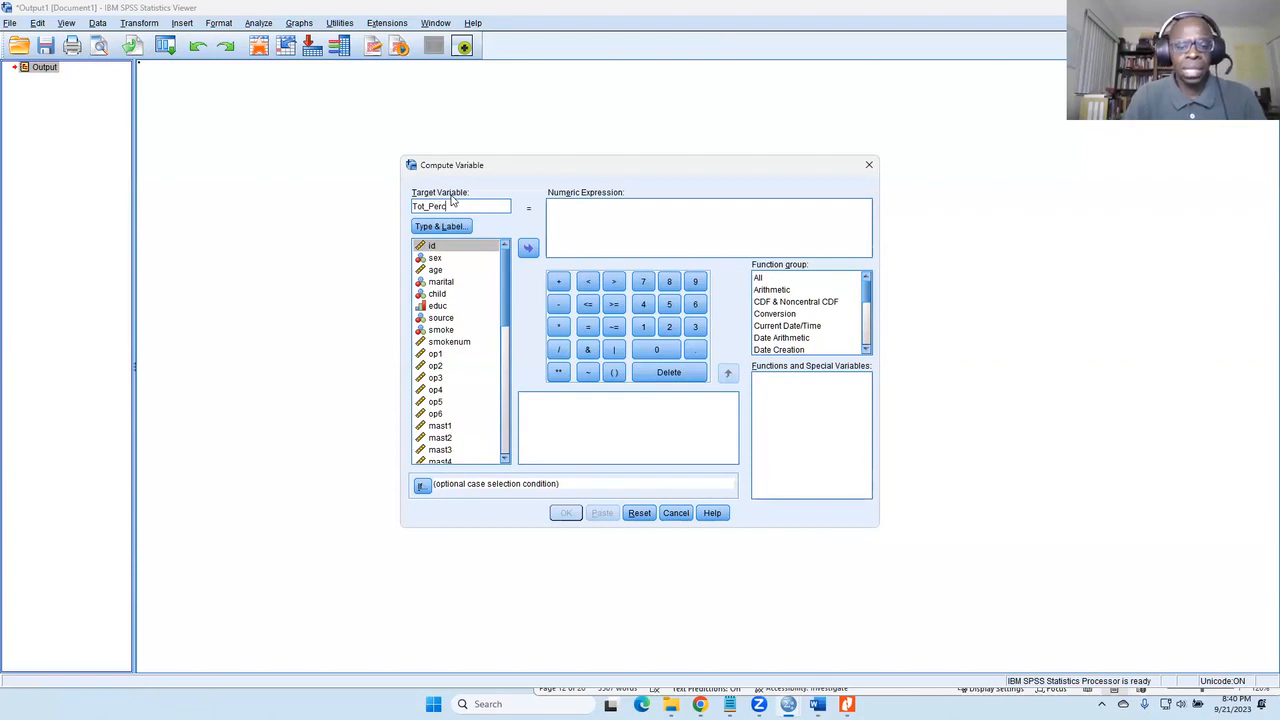
pyautogui.write('cStress')
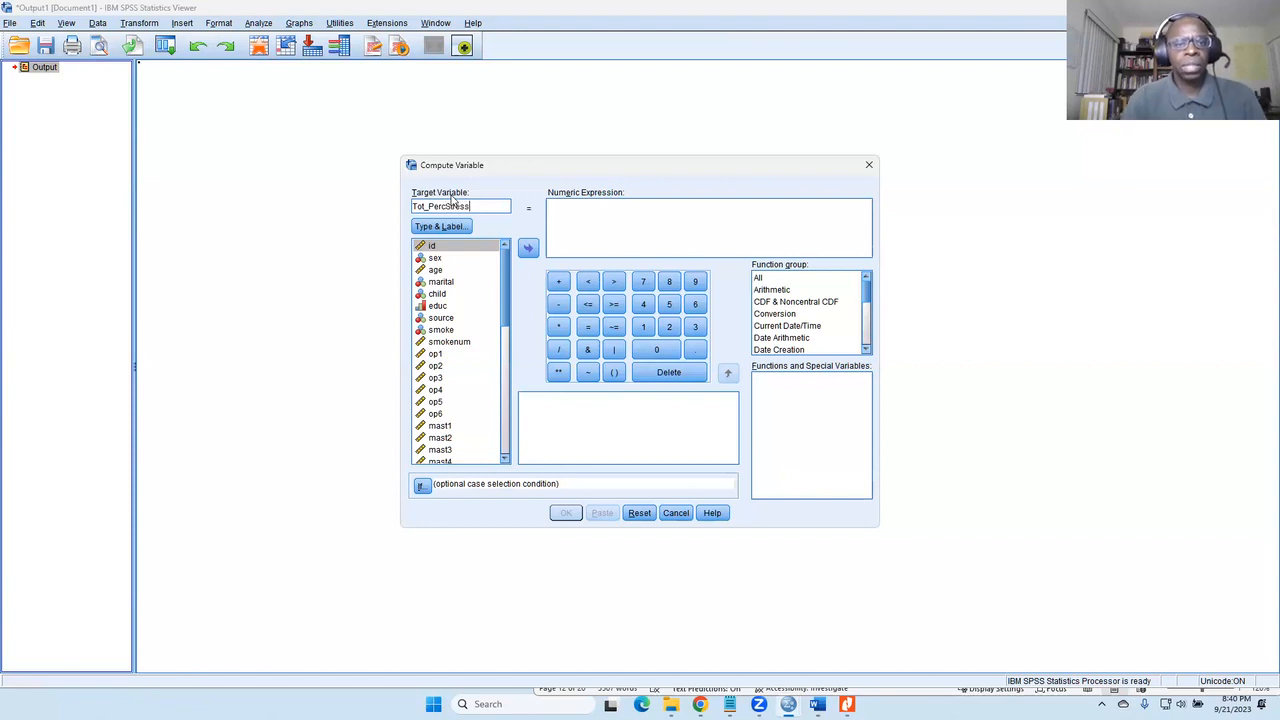
pyautogui.click(612, 215)
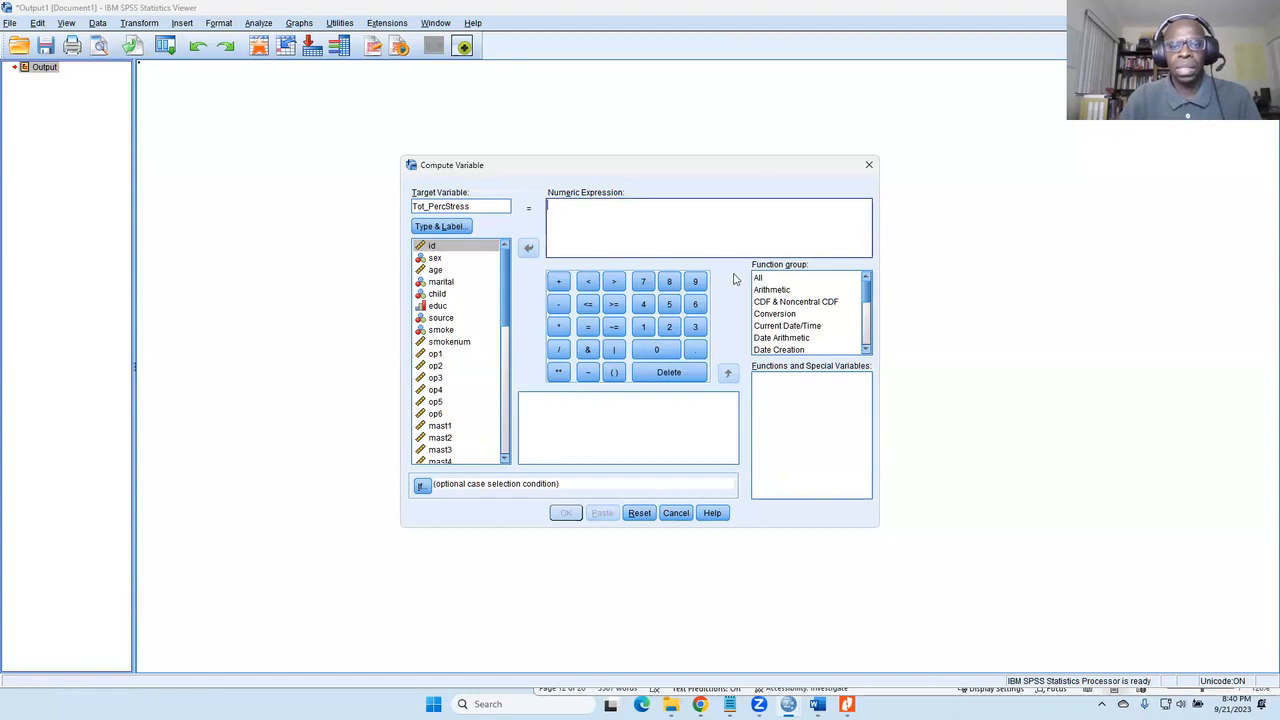
pyautogui.write('sum(')
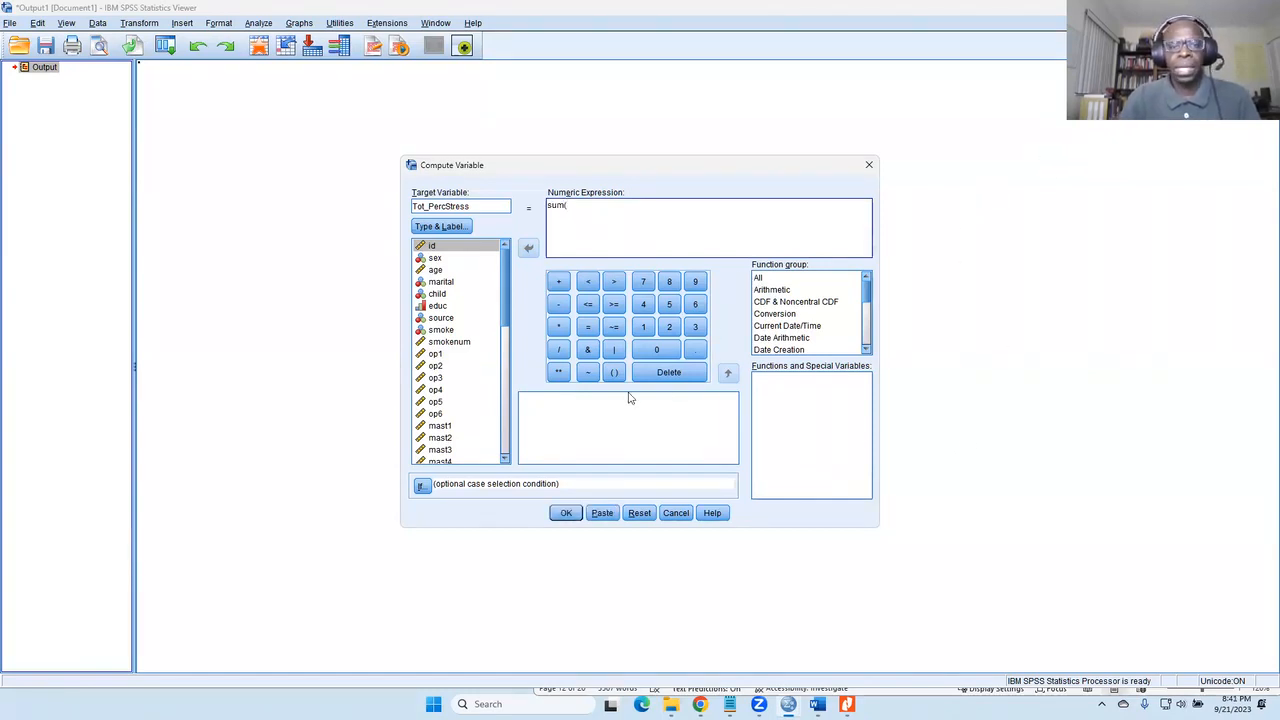
# Compare the perceived stress items listed in the Word workbook with the variables available in SPSS Compute Variable.
pyautogui.click(843, 690)
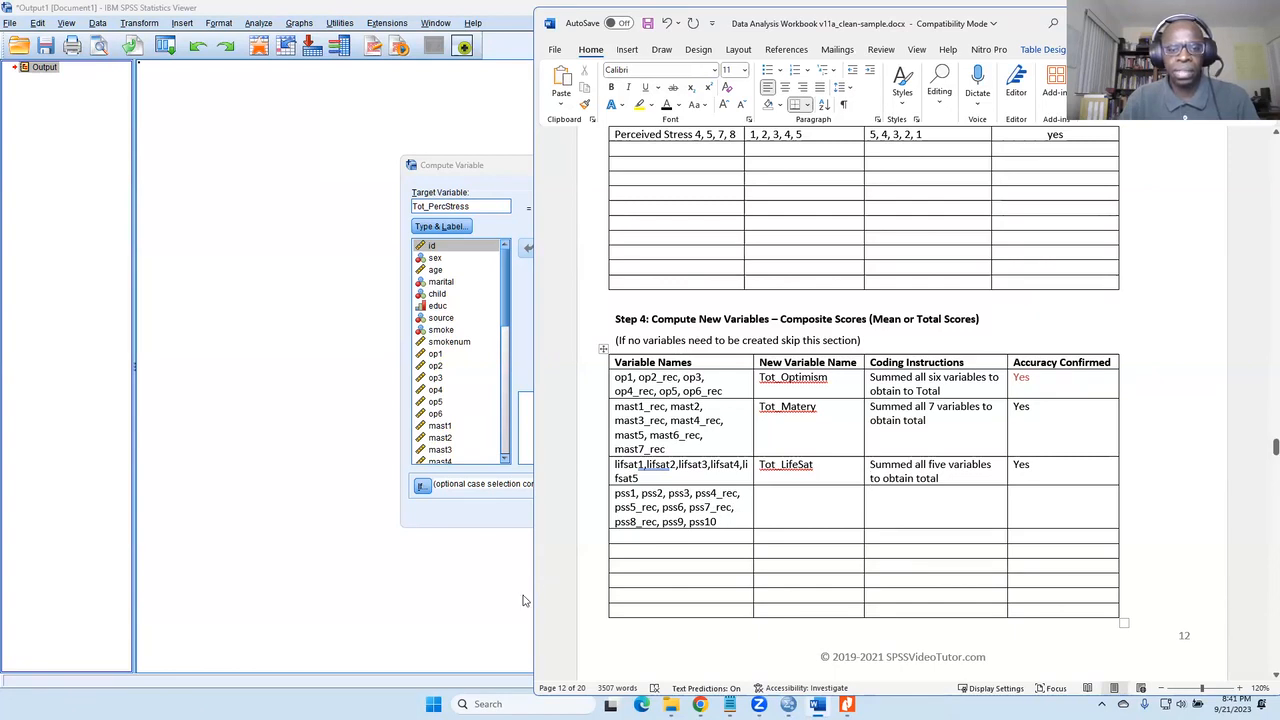
pyautogui.click(474, 614)
pyautogui.click(817, 704)
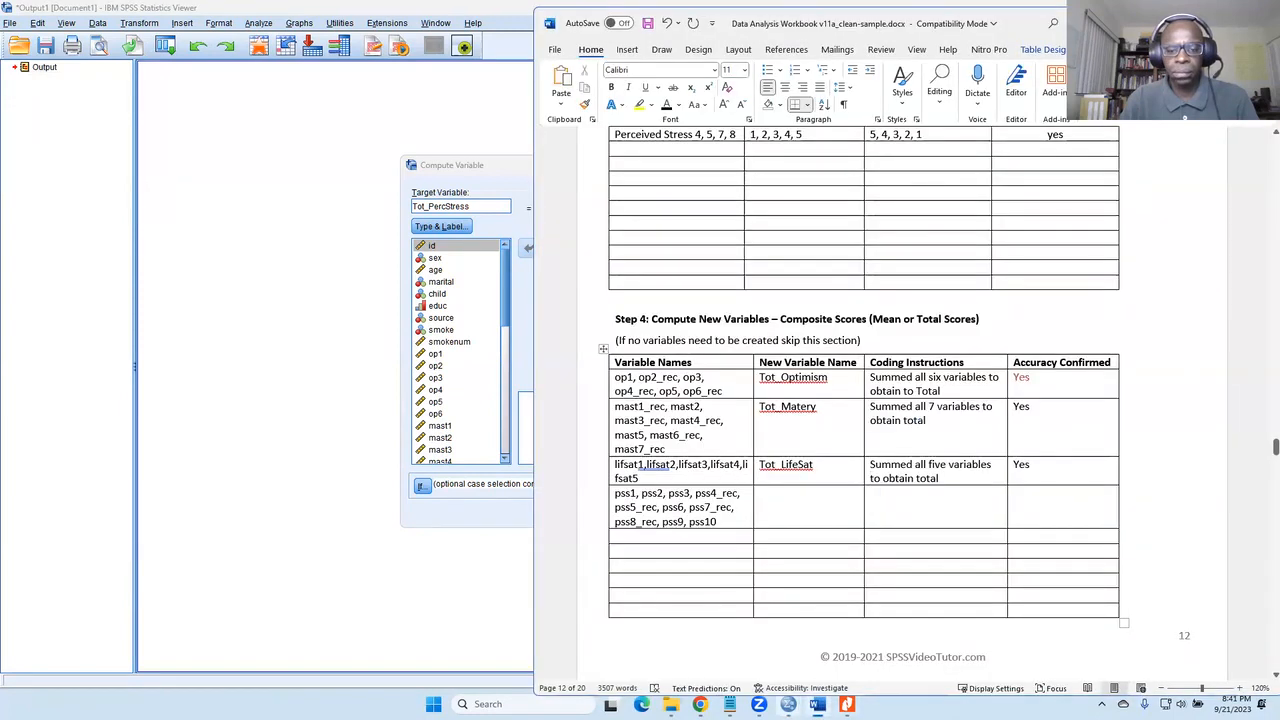
pyautogui.moveTo(846, 704)
pyautogui.click(895, 662)
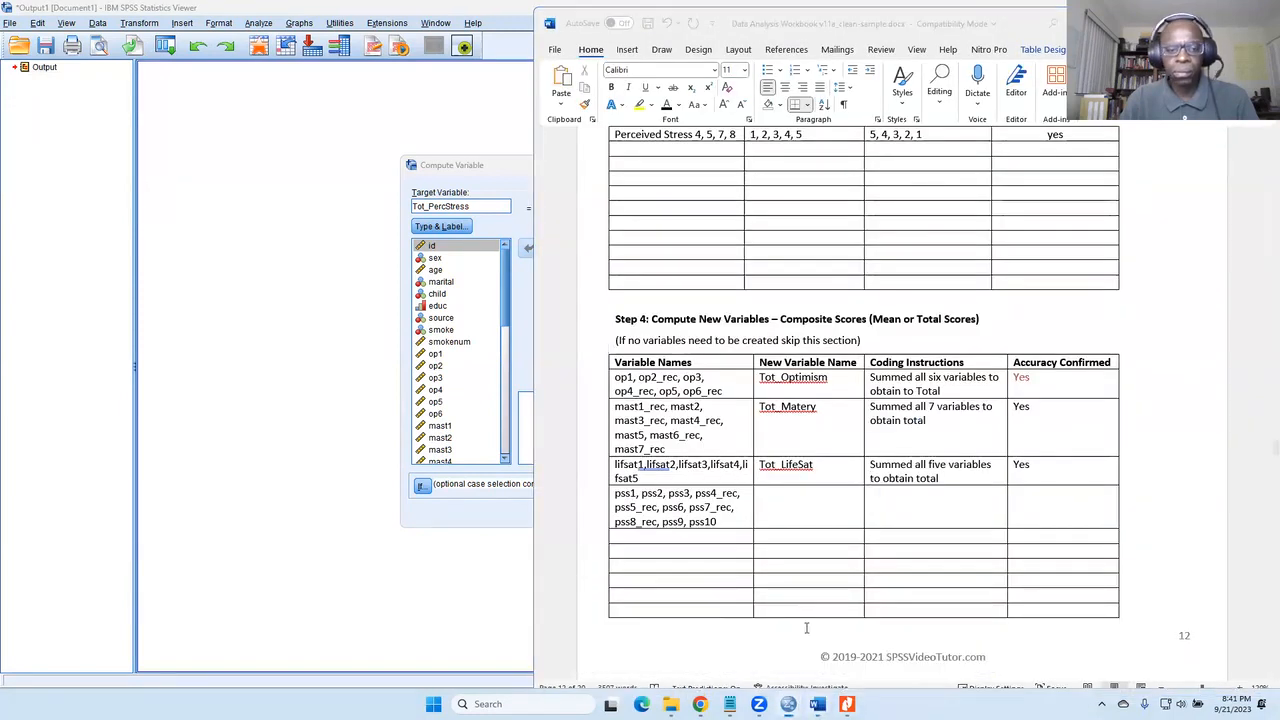
pyautogui.moveTo(700, 704)
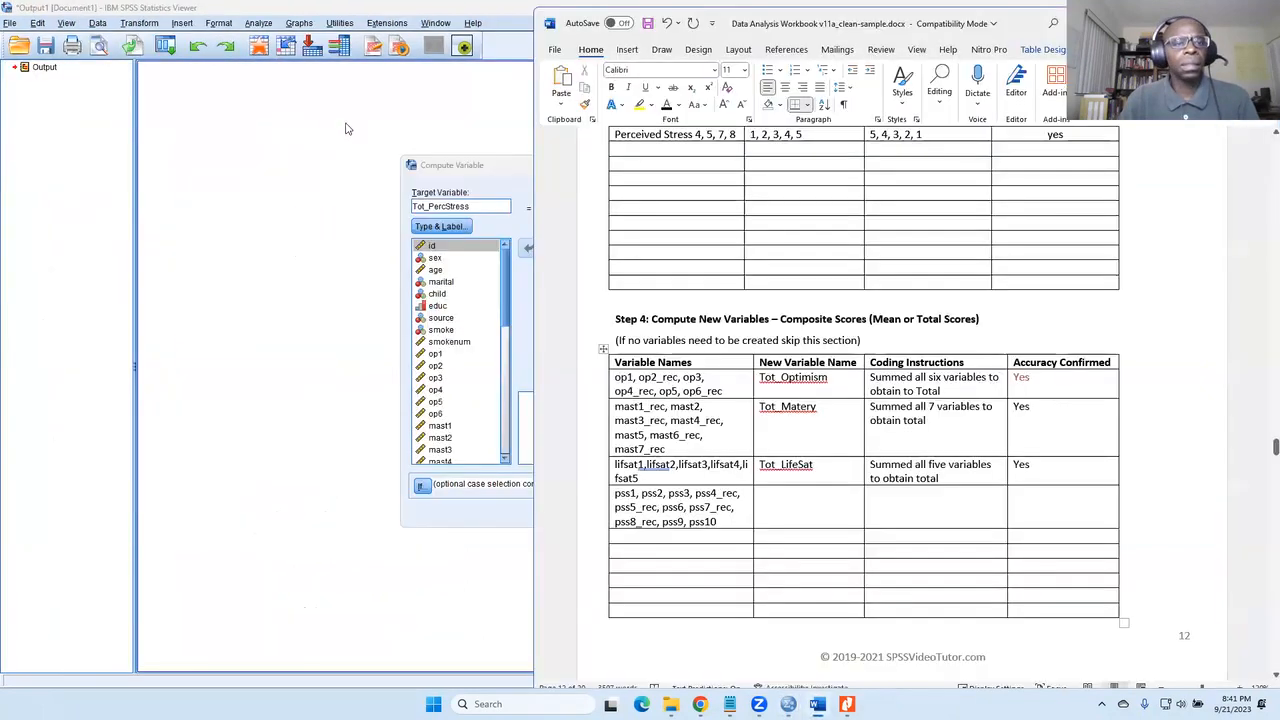
pyautogui.click(290, 145)
pyautogui.moveTo(506, 283); pyautogui.dragTo(496, 450)
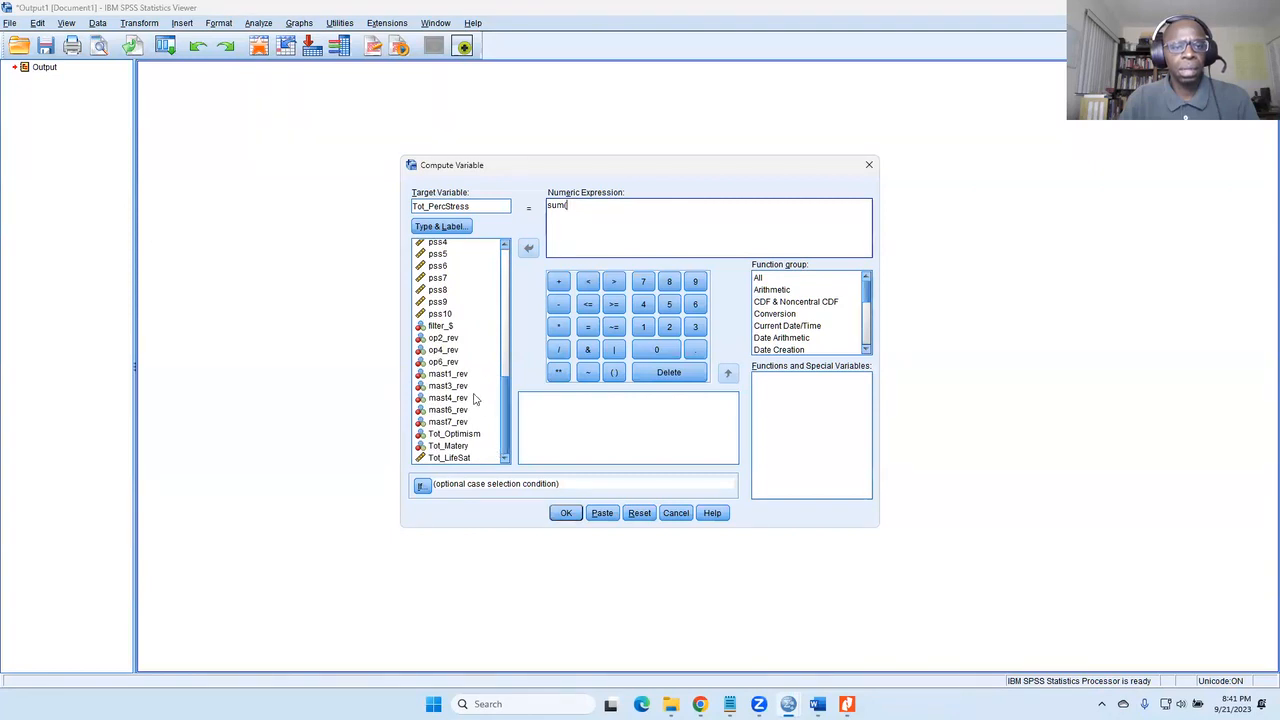
pyautogui.write('(')
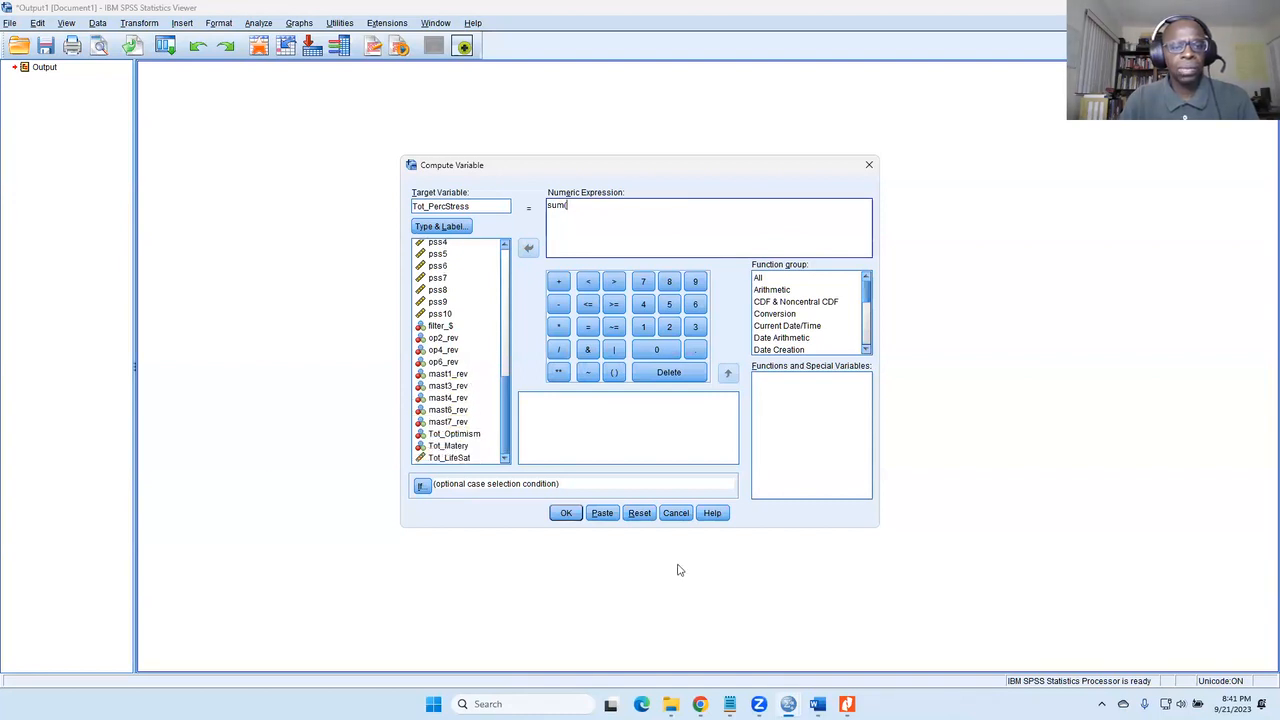
# Check the scale and composite score instructions for pss1 to pss10 in the codebook PDF and return to the Word workbook.
pyautogui.click(847, 704)
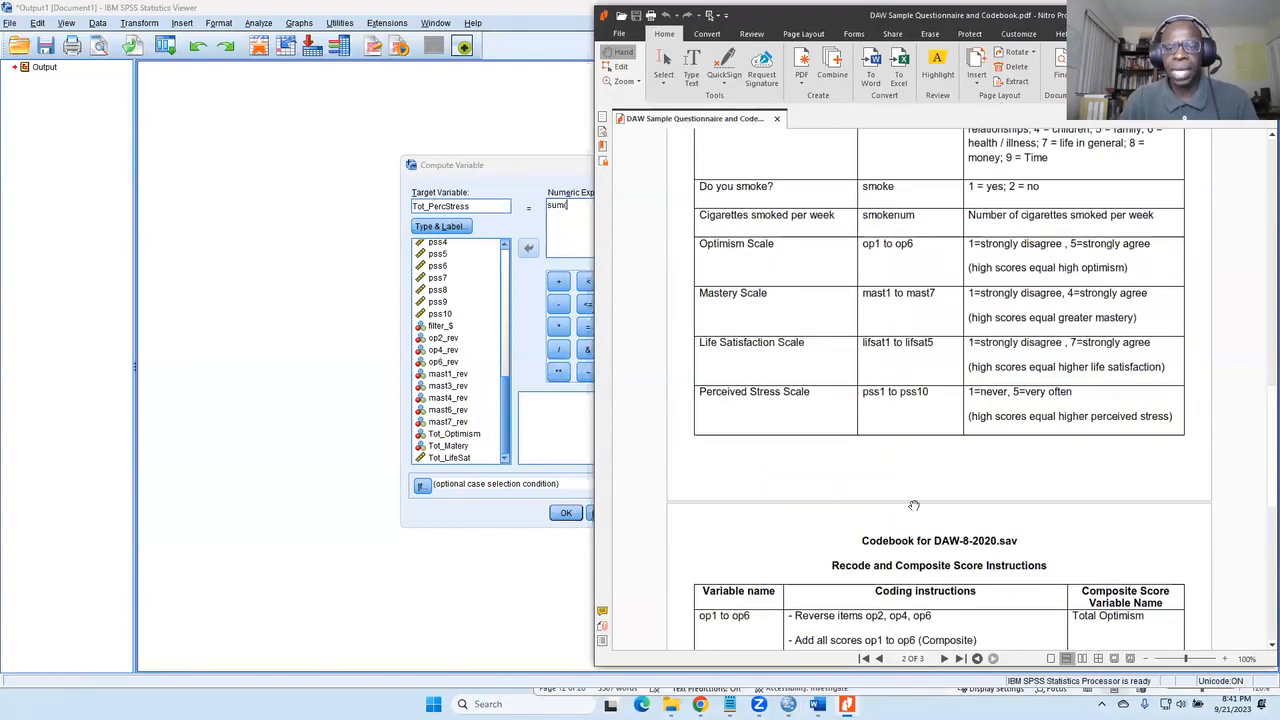
pyautogui.scroll(-3, 925, 430)
pyautogui.scroll(-3, 928, 428)
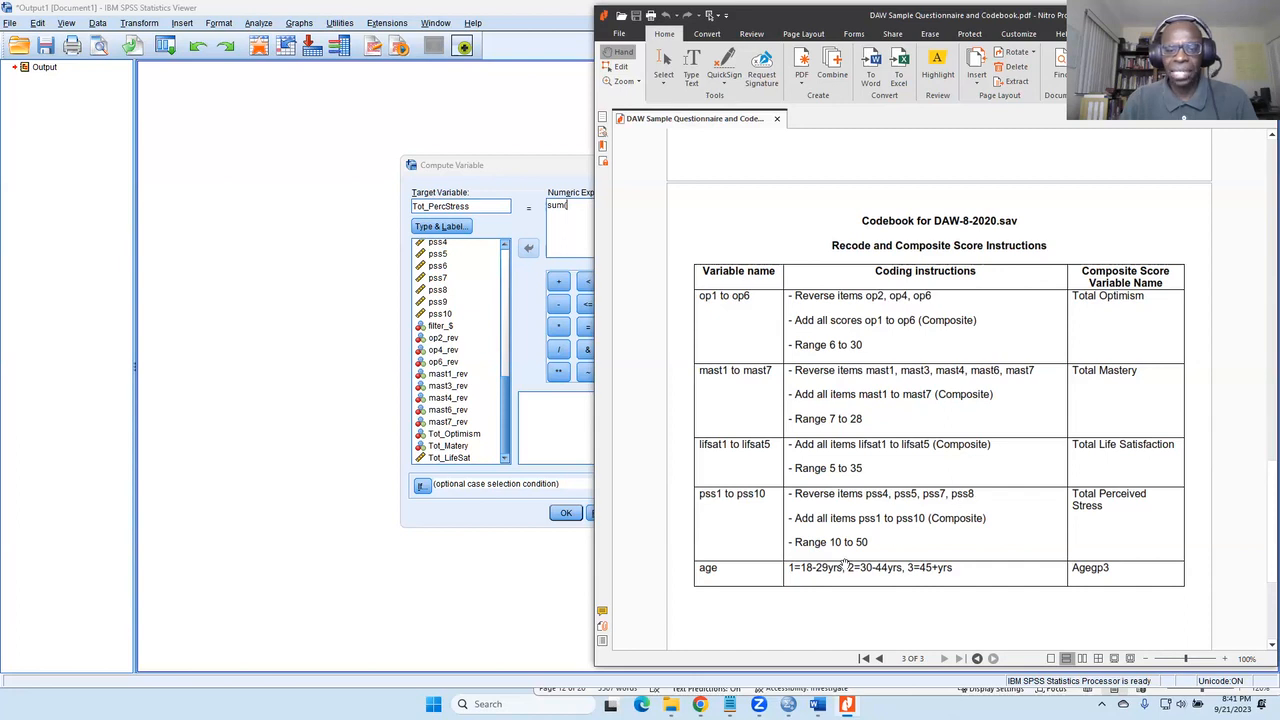
pyautogui.scroll(10, 860, 555)
pyautogui.scroll(-5, 895, 570)
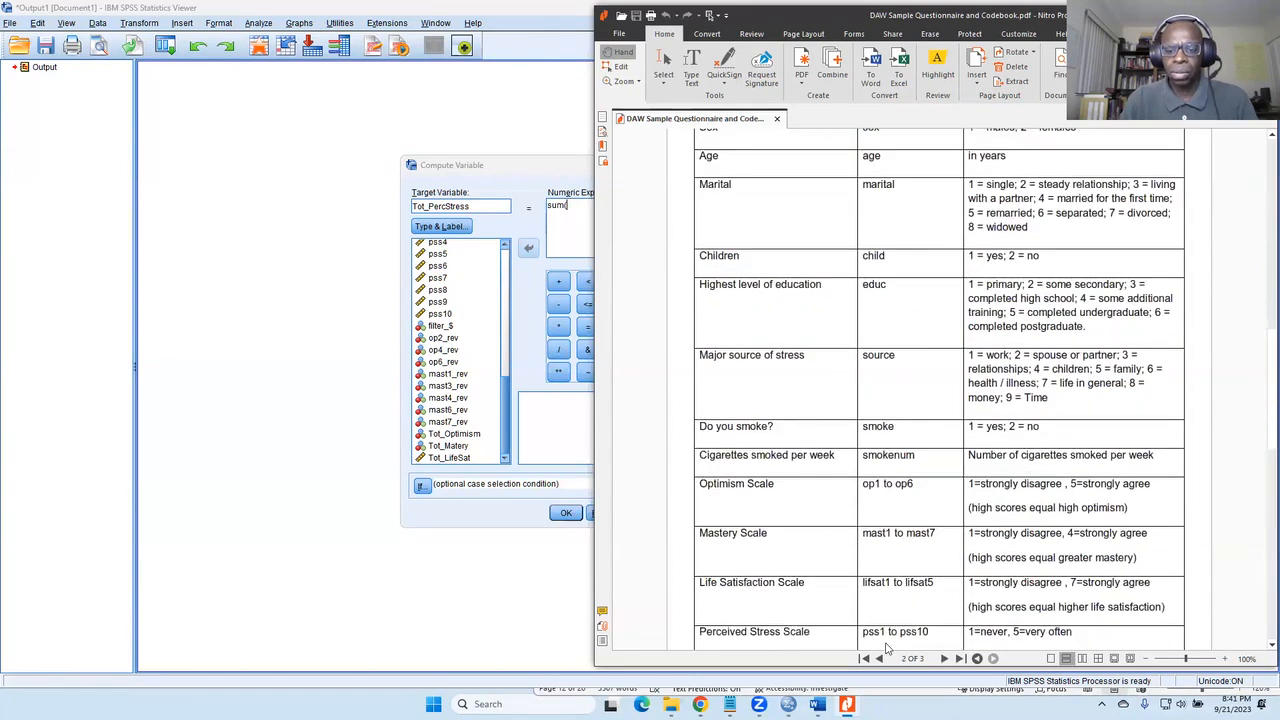
pyautogui.hotkey('alt', 'Tab')
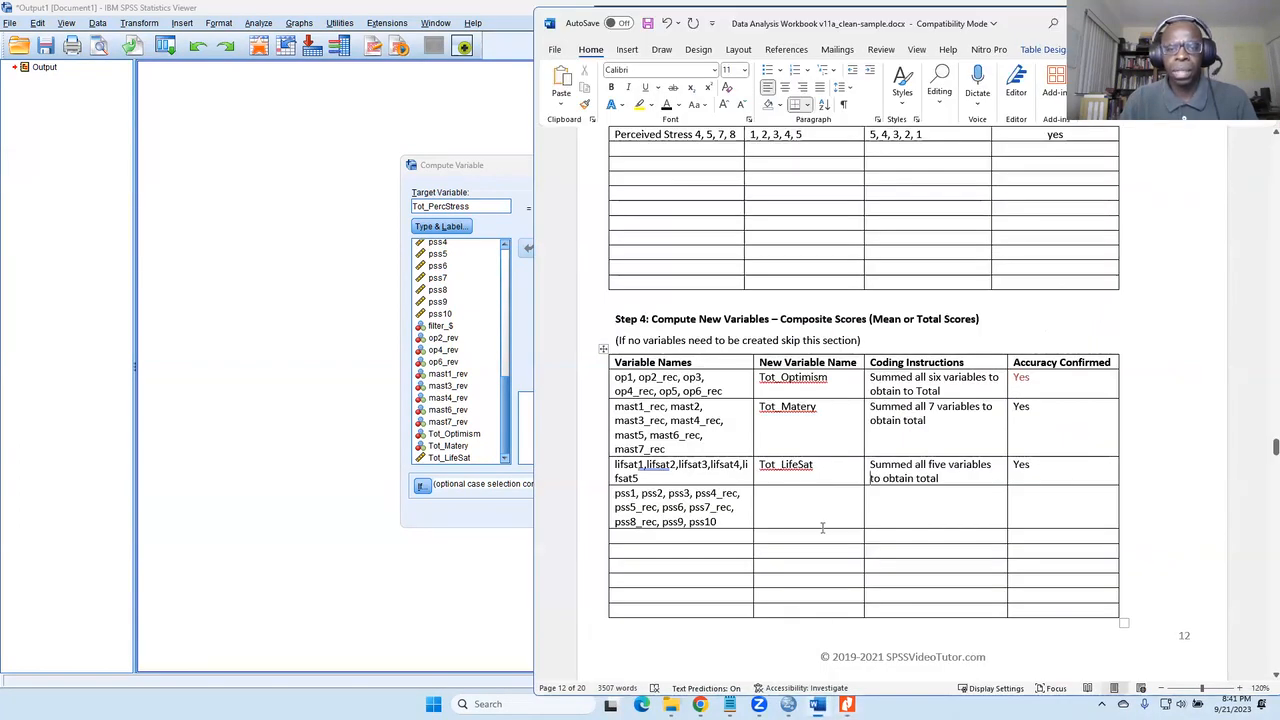
# Clear the Accuracy Confirmed entry for Perceived Stress 4, 5, 7, 8 in the workbook's Step 3 recode table.
pyautogui.scroll(3, 822, 522)
pyautogui.scroll(1, 822, 522)
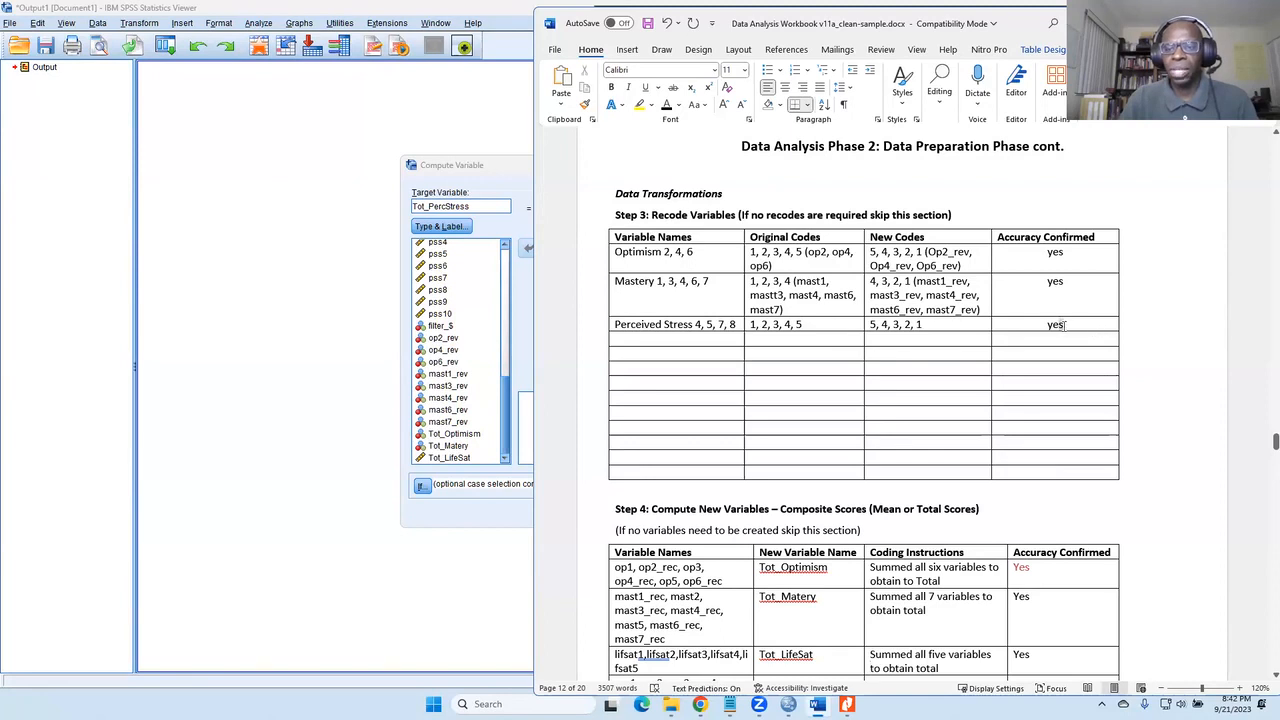
pyautogui.moveTo(1064, 325); pyautogui.dragTo(1040, 330)
pyautogui.press('BackSpace')
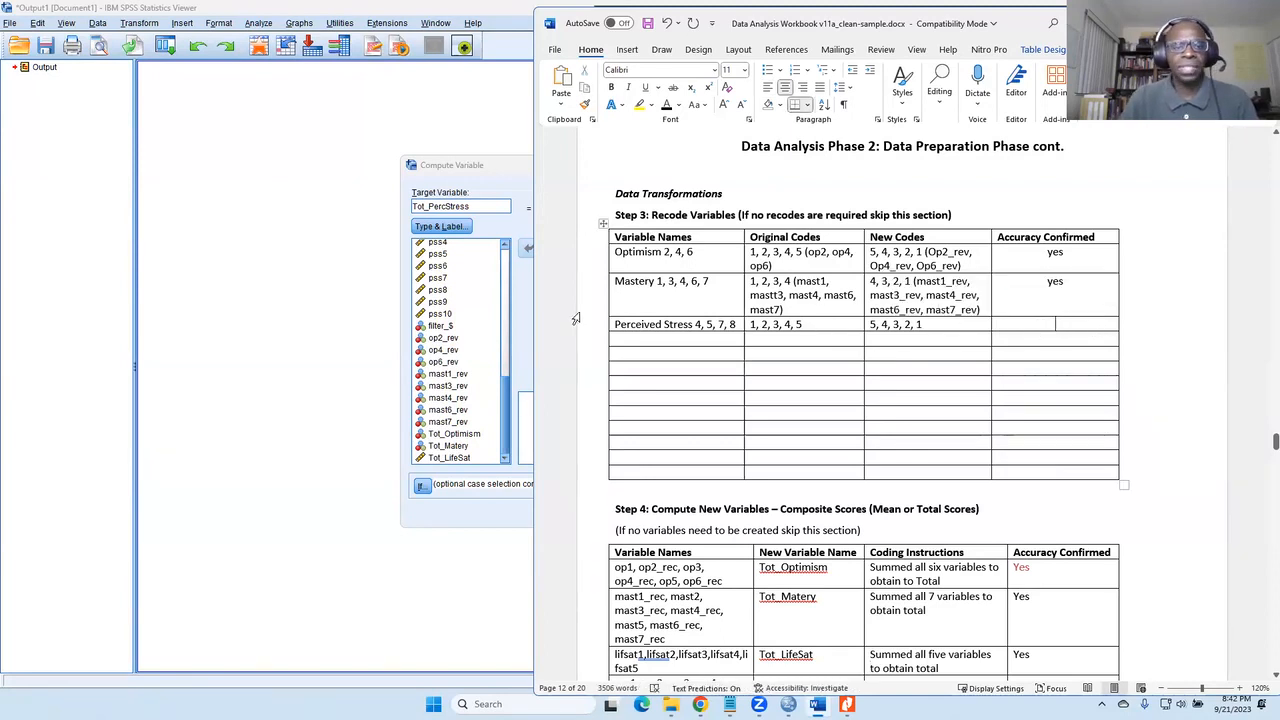
# Switch to SPSS and start a Recode into Different Variables with pss4, pss5, pss7 and pss8 as the input variables.
pyautogui.click(450, 155)
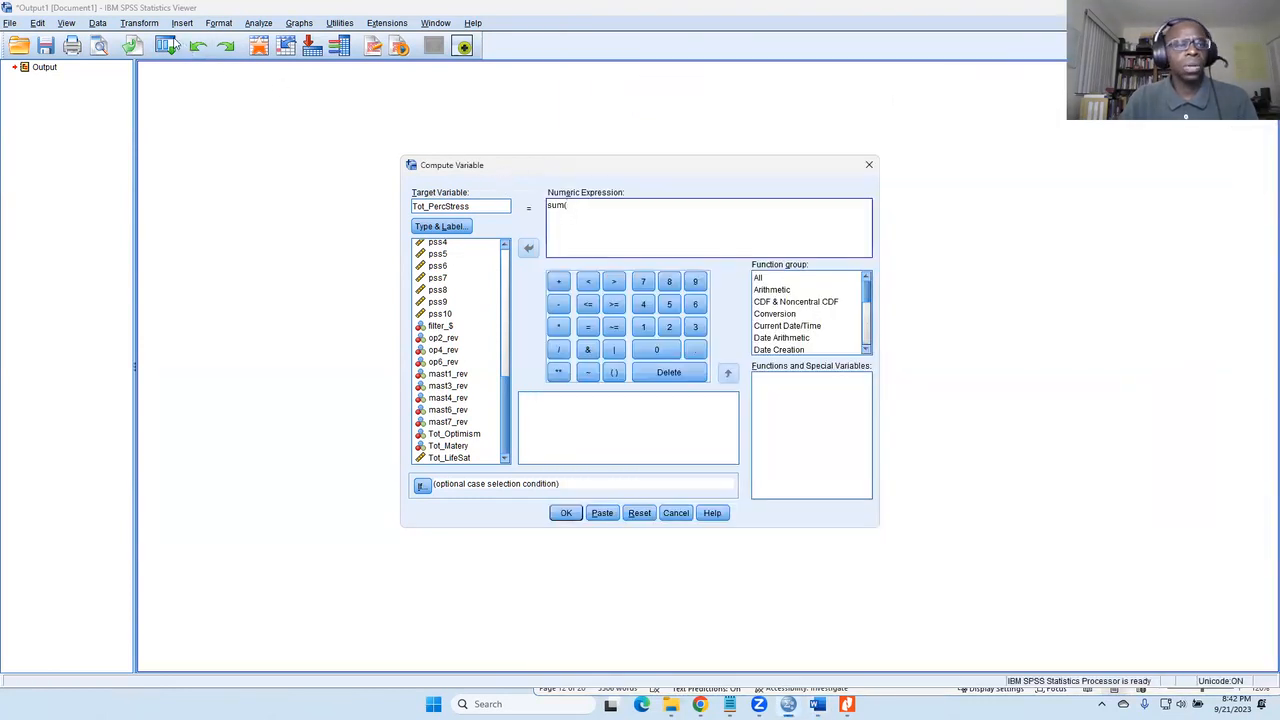
pyautogui.click(144, 24)
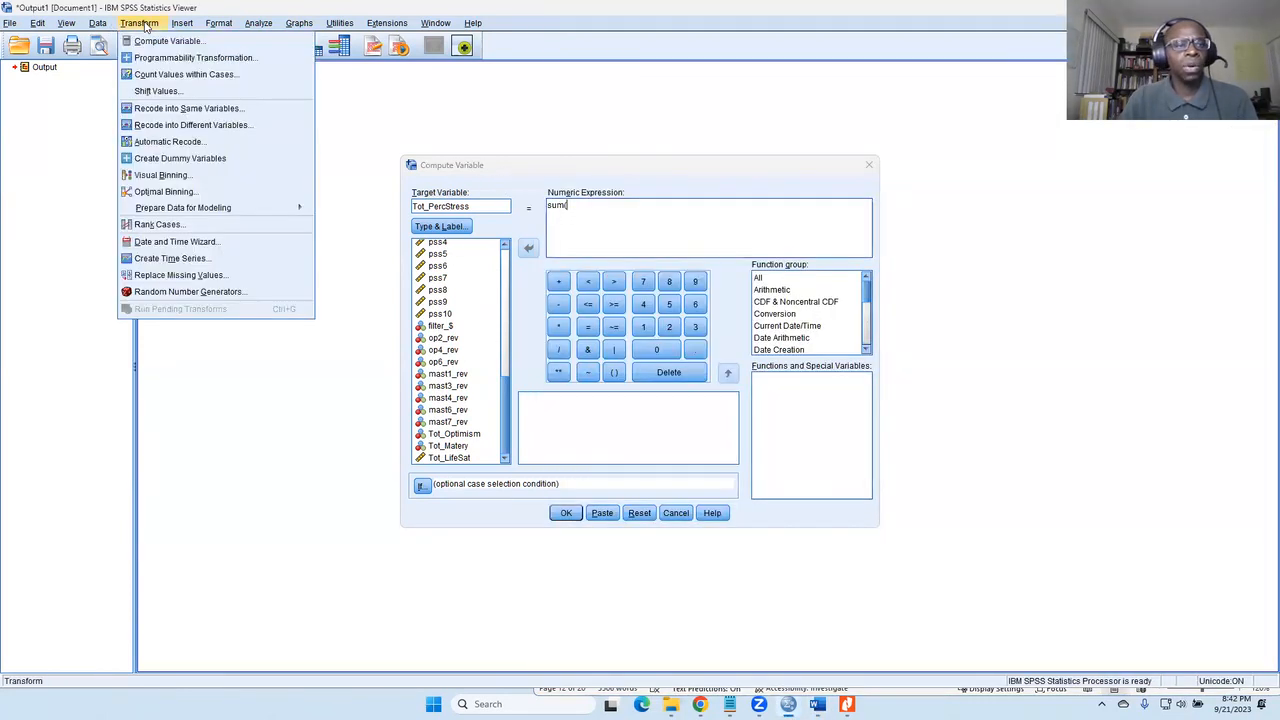
pyautogui.click(179, 128)
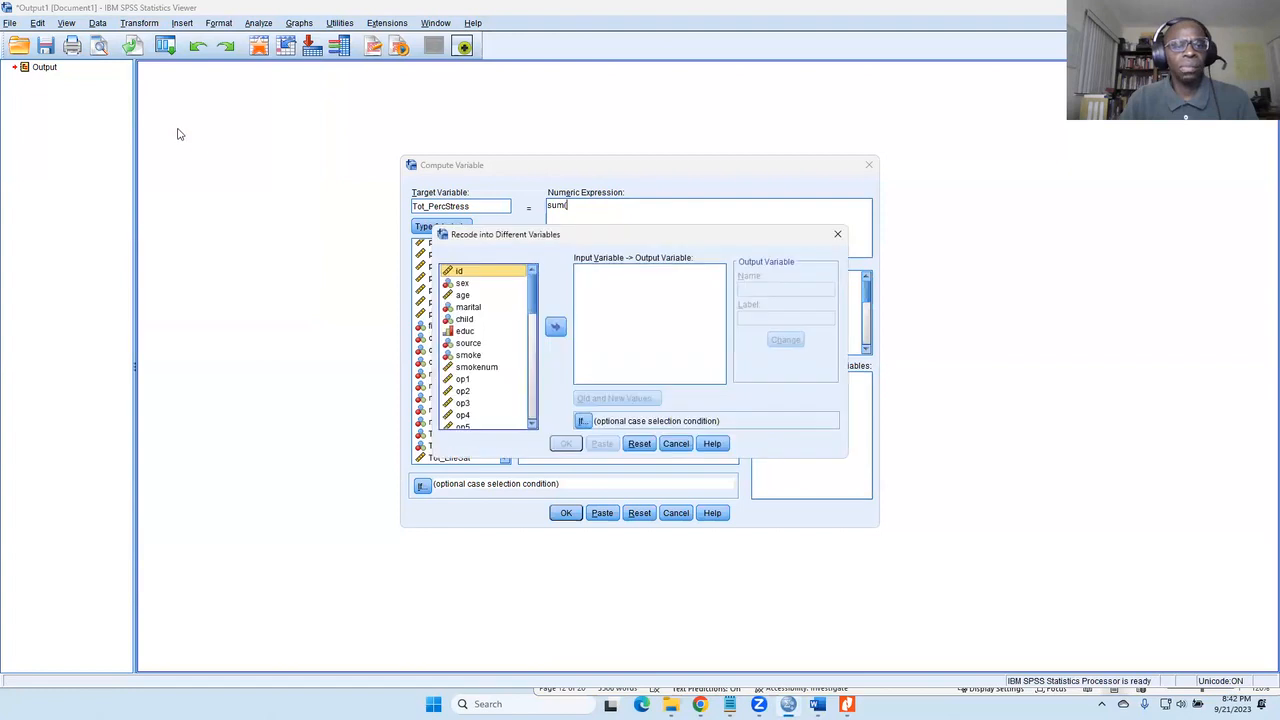
pyautogui.scroll(-10, 516, 345)
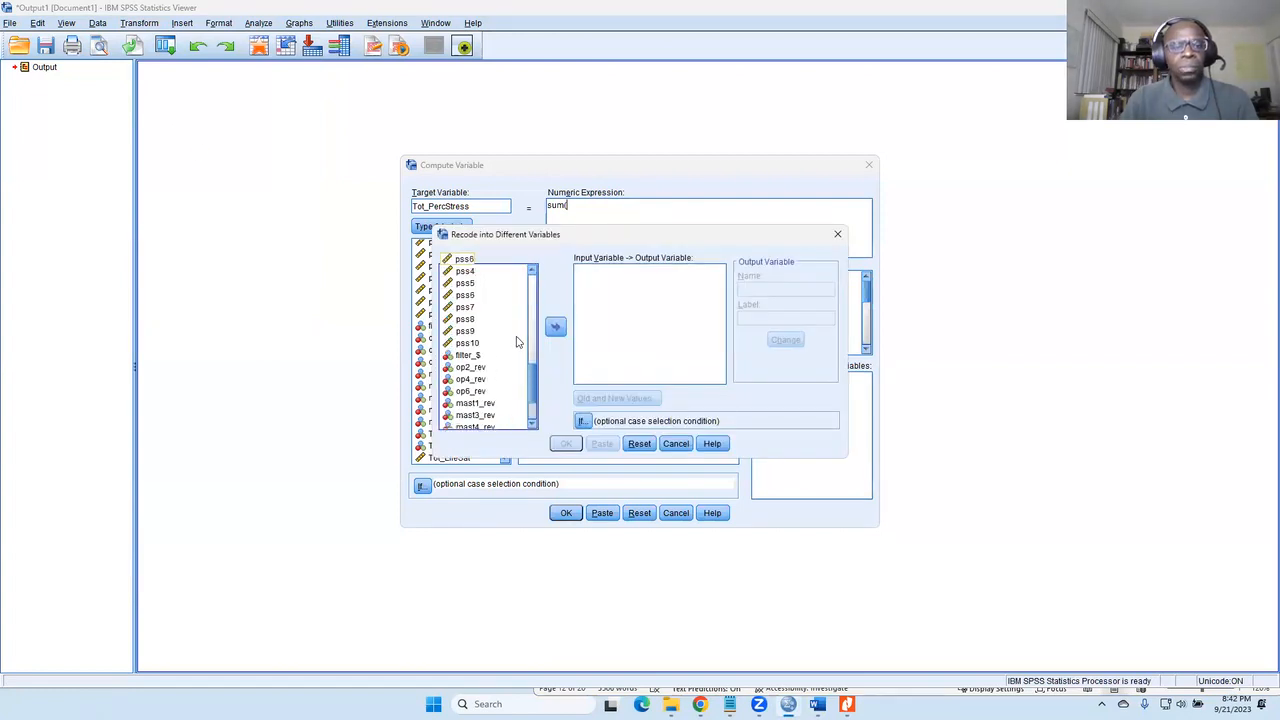
pyautogui.click(466, 307)
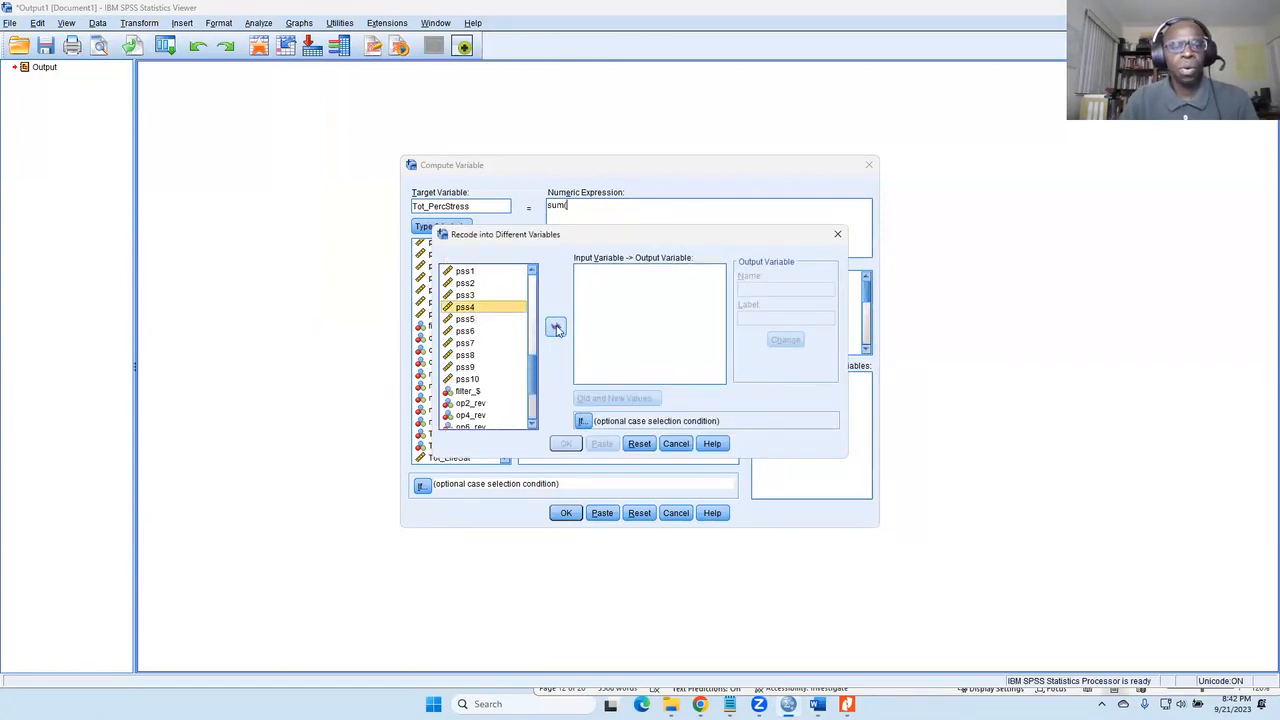
pyautogui.click(555, 326)
pyautogui.click(468, 308)
pyautogui.click(555, 327)
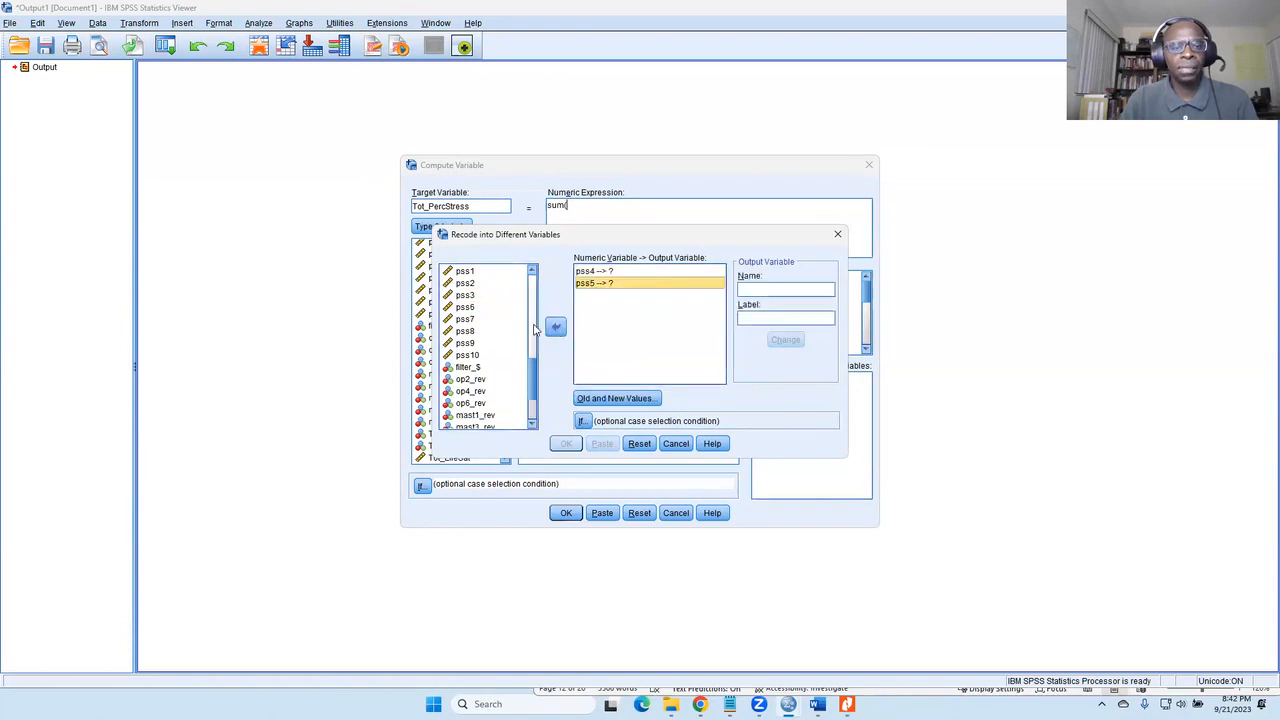
pyautogui.click(470, 319)
pyautogui.click(555, 327)
pyautogui.click(468, 319)
pyautogui.click(555, 327)
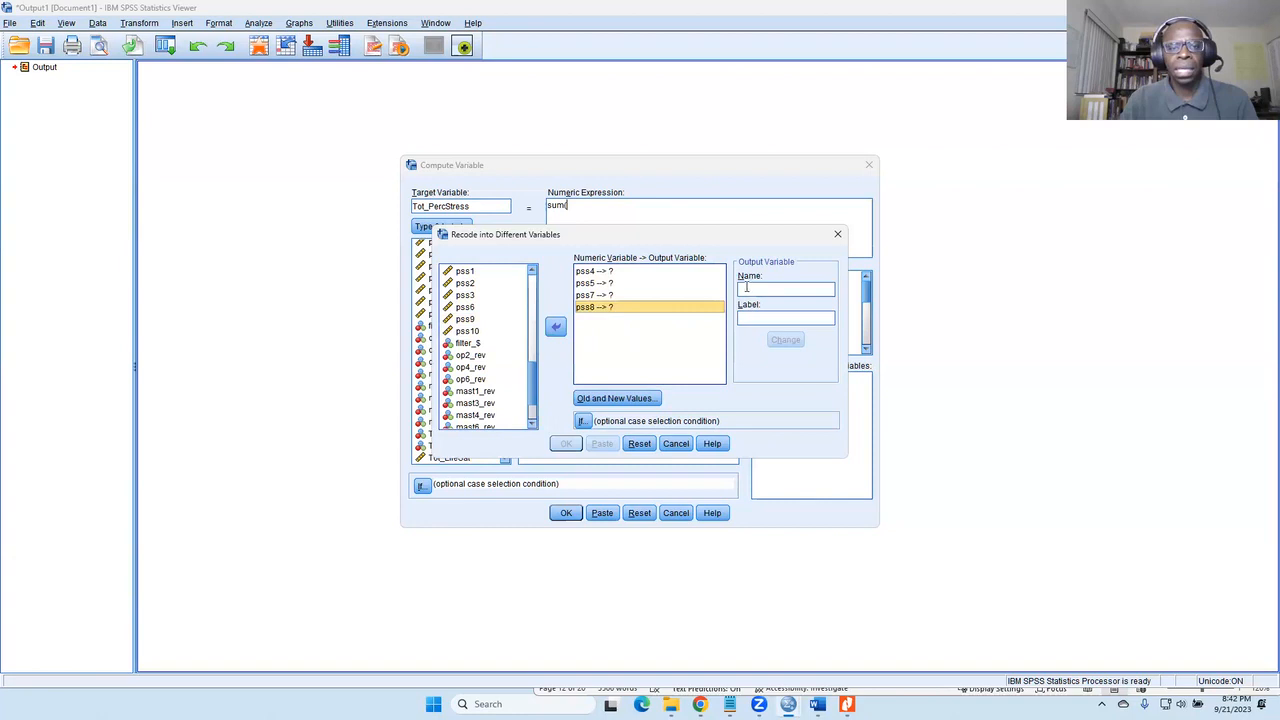
# Select pss4 among the variables being recoded and open its output variable name for editing.
pyautogui.click(637, 272)
pyautogui.click(755, 290)
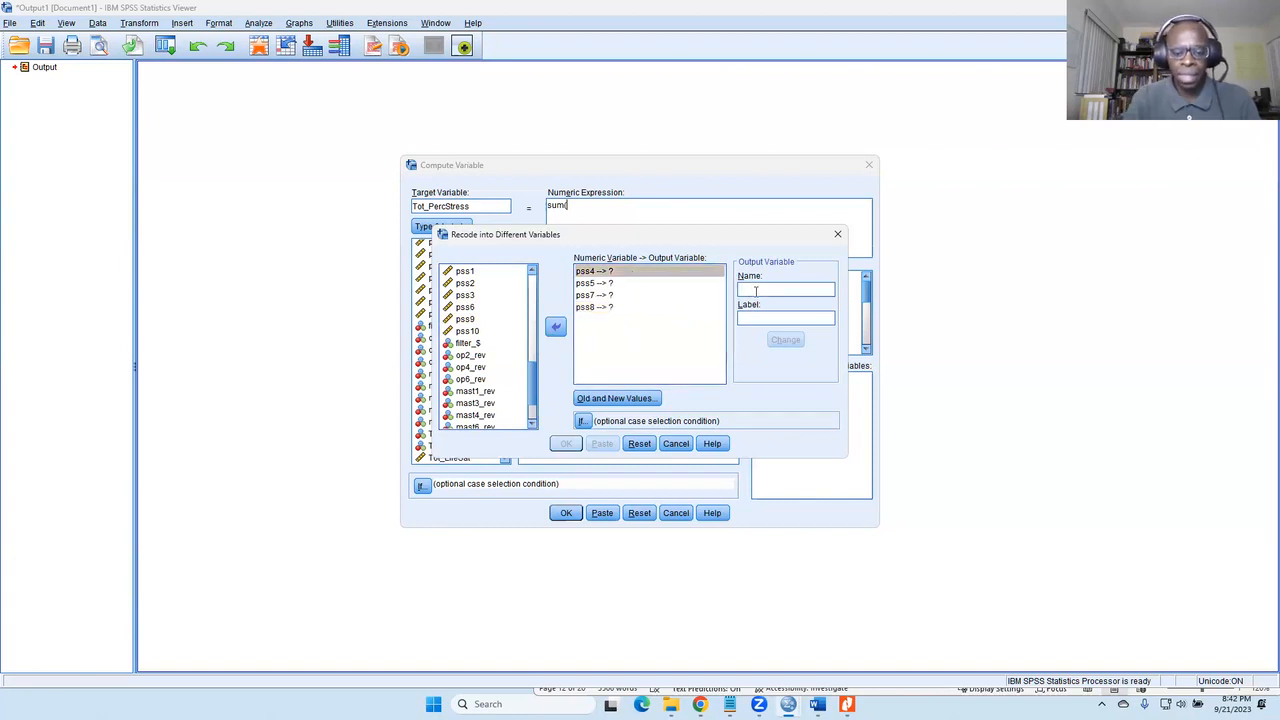
# Name the recode output variables pss4_rev for pss4 and pss5_rev for pss5.
pyautogui.write('pss4_rev')
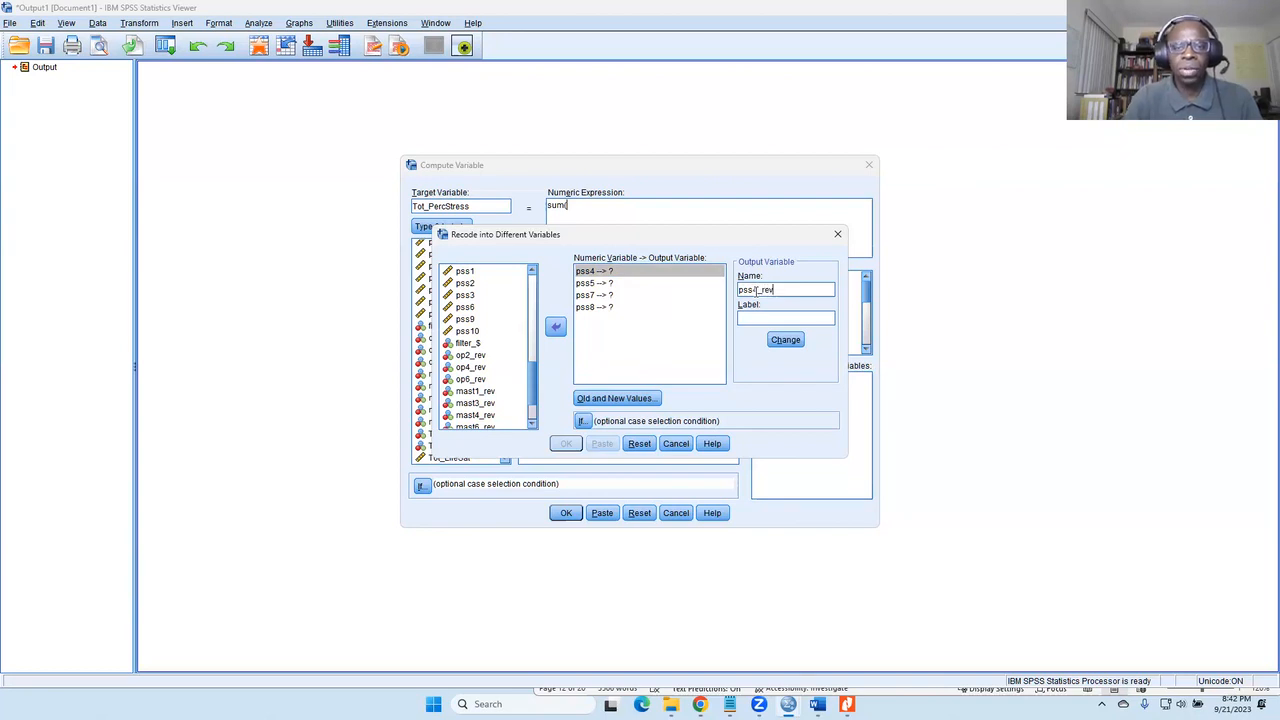
pyautogui.click(775, 339)
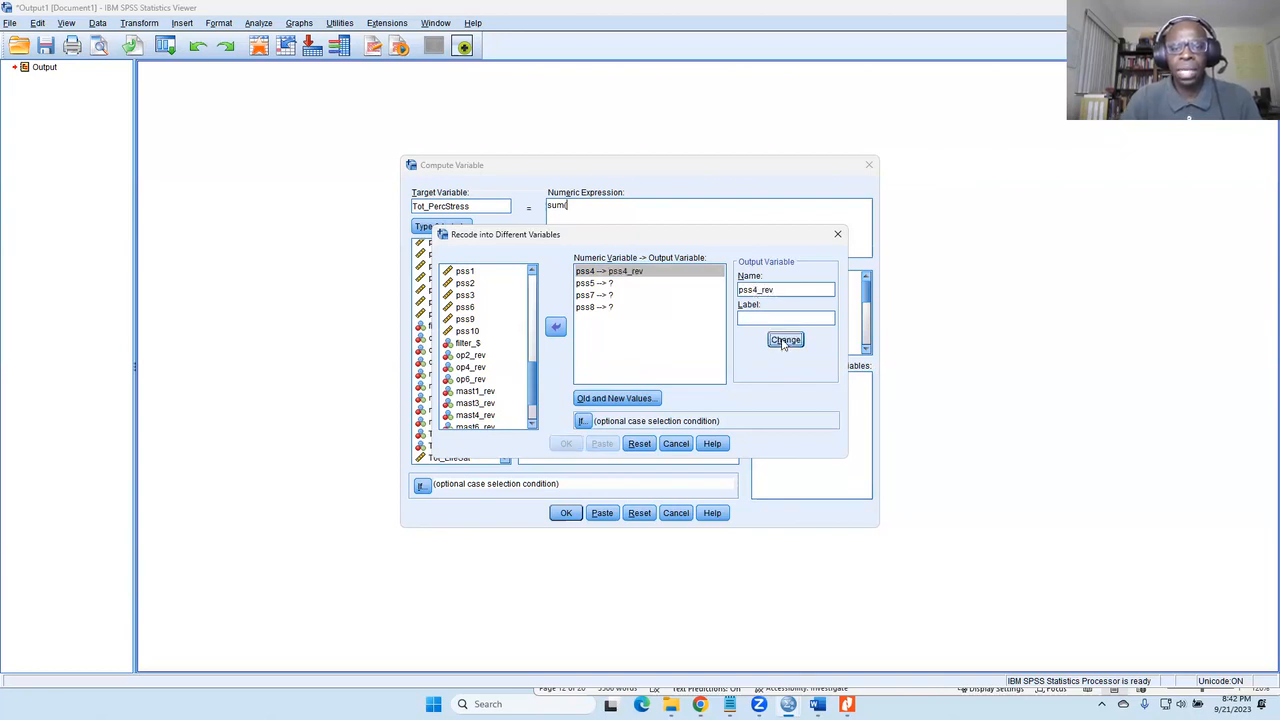
pyautogui.click(612, 284)
pyautogui.click(760, 292)
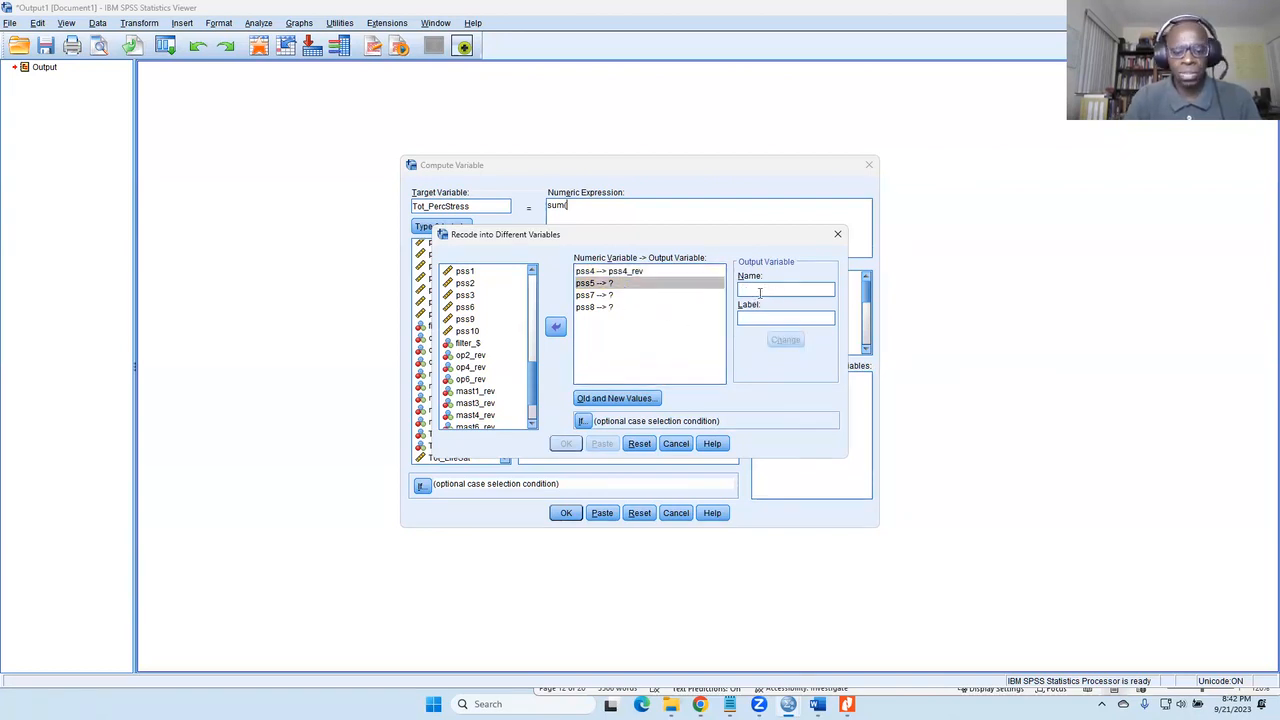
pyautogui.write('pss5_rev')
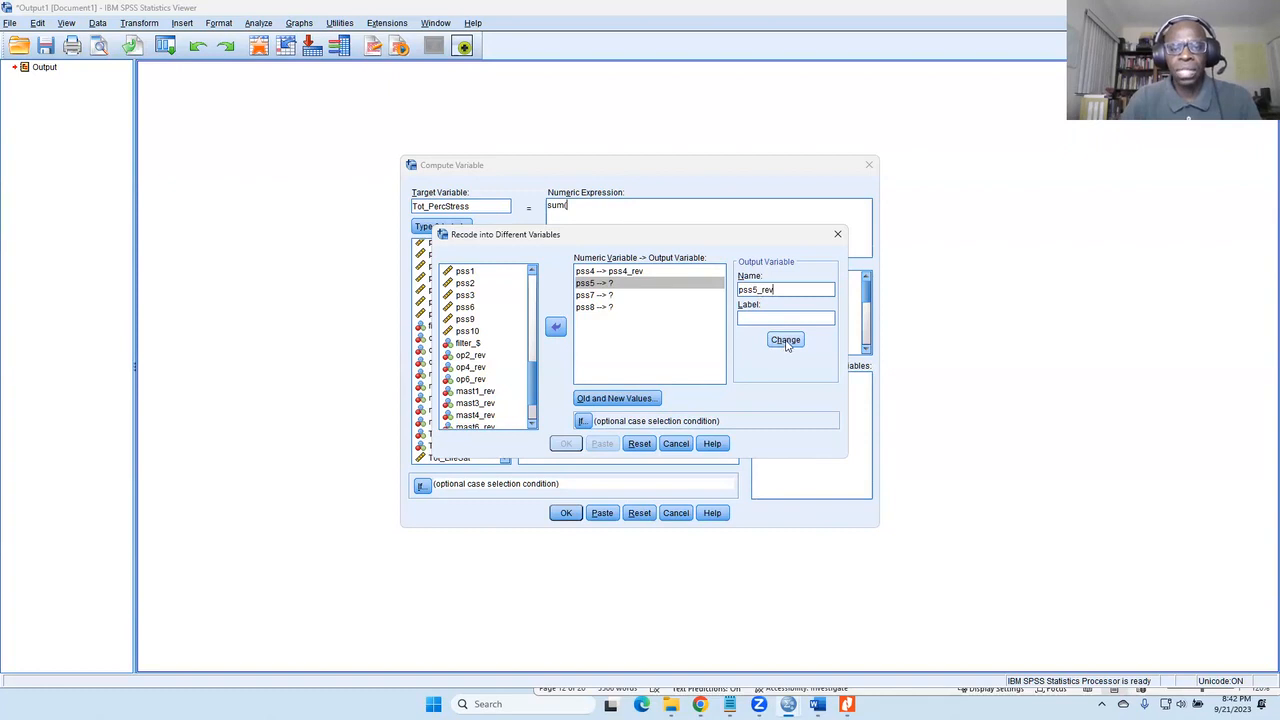
pyautogui.click(785, 340)
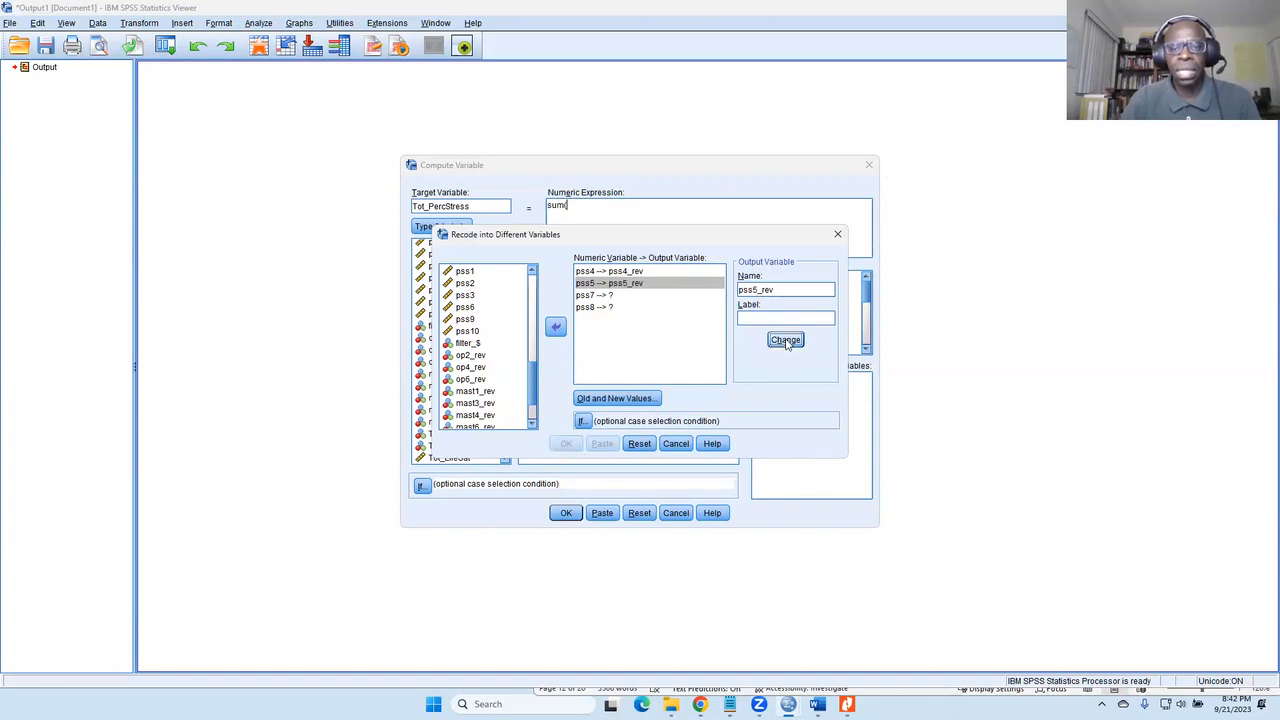
# Name the recode output variables pss7_rev for pss7 and pss8_rev for pss8.
pyautogui.click(626, 297)
pyautogui.click(754, 290)
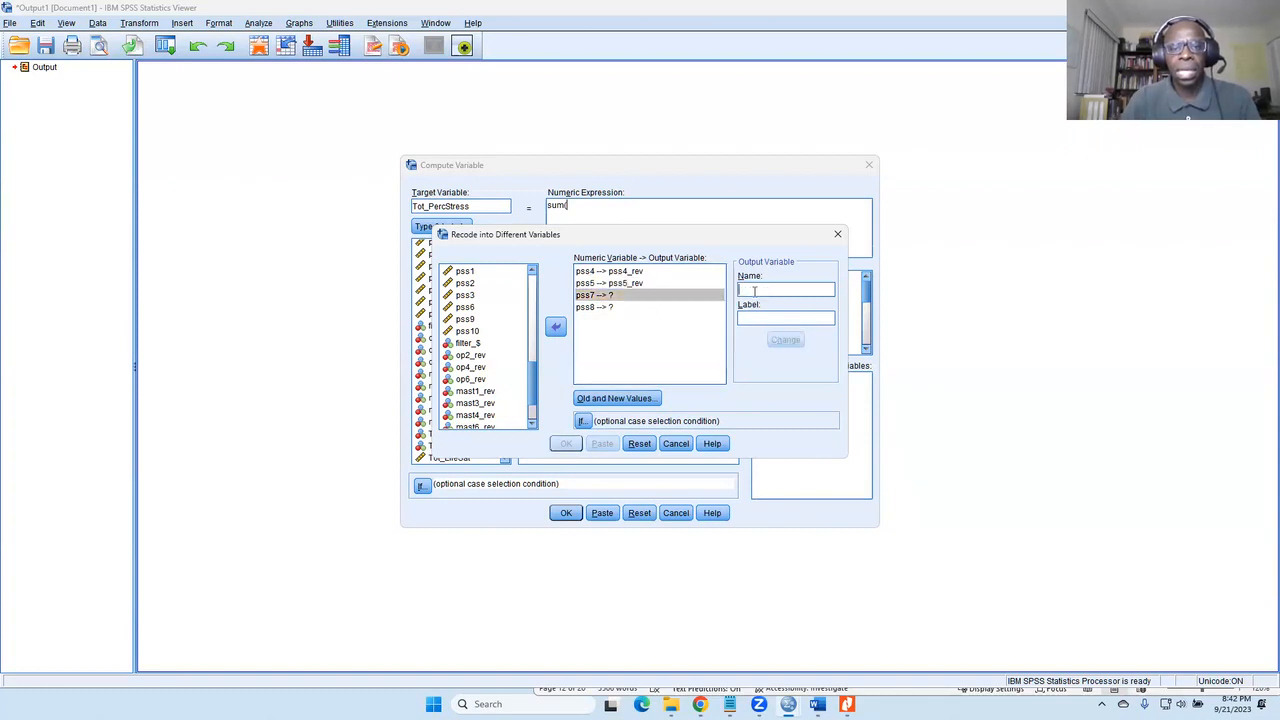
pyautogui.write('pss7_rev')
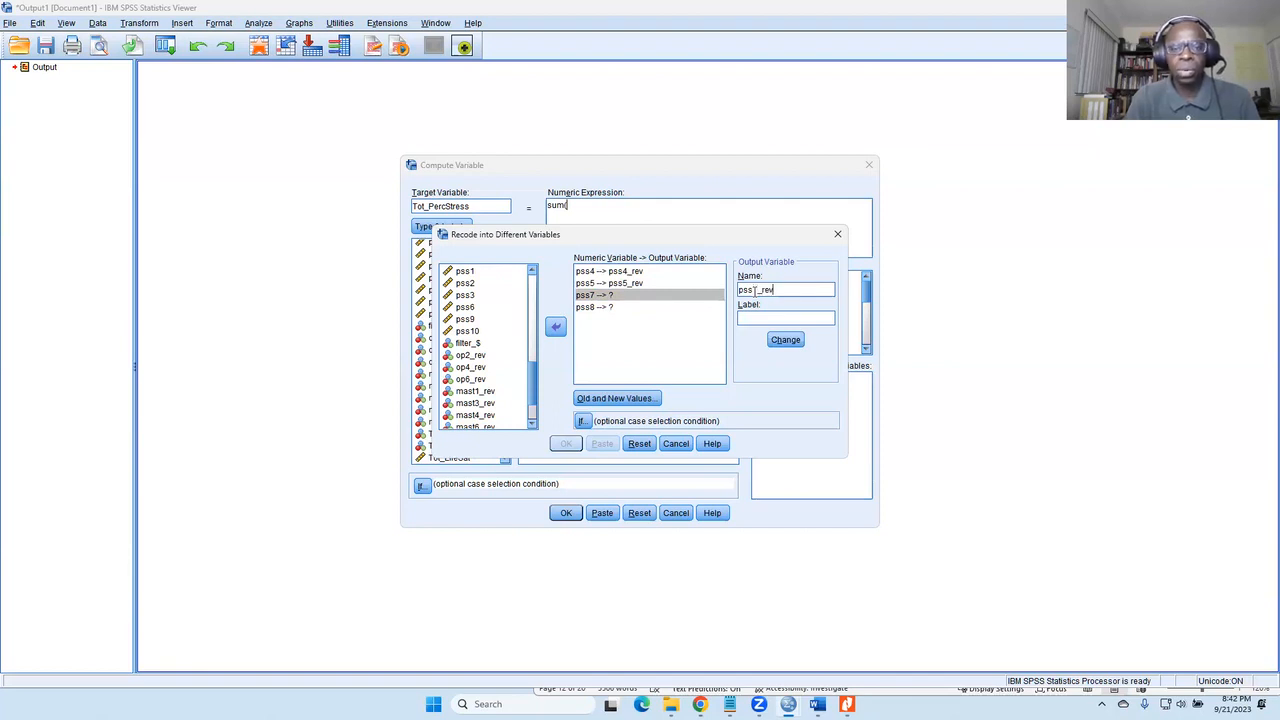
pyautogui.click(785, 340)
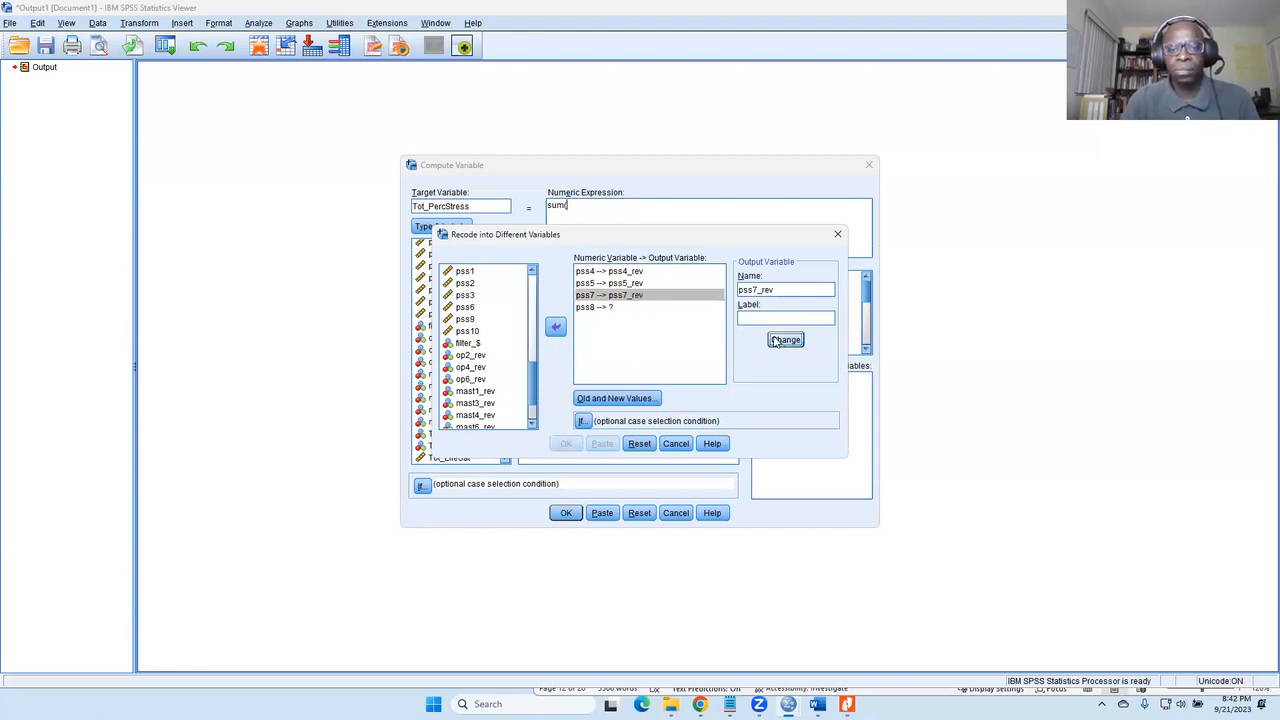
pyautogui.click(618, 308)
pyautogui.click(758, 290)
pyautogui.write('p')
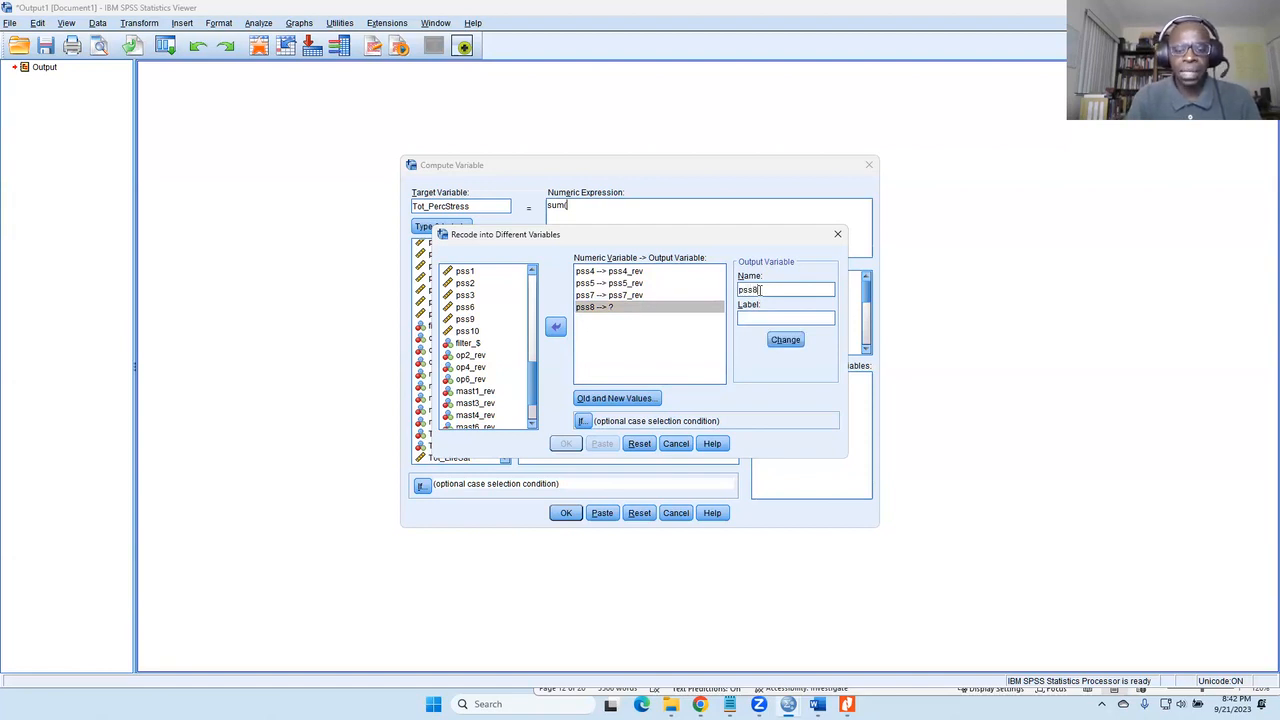
pyautogui.click(785, 341)
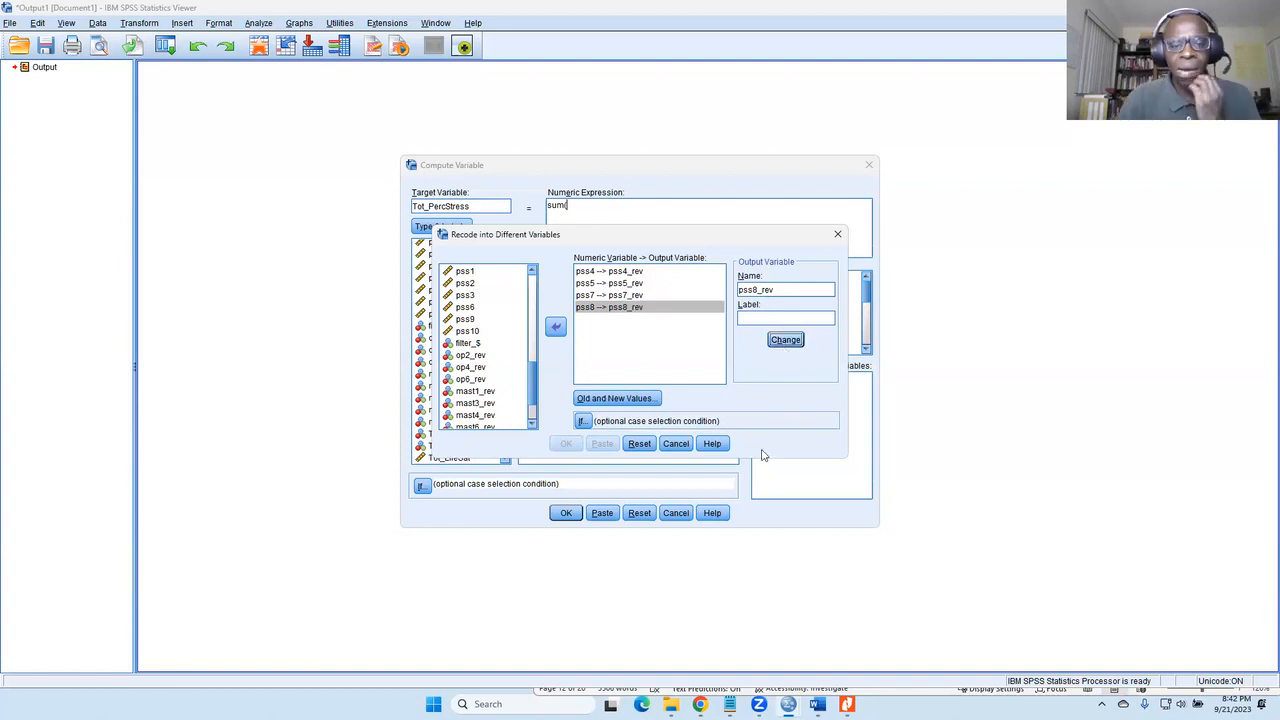
# Switch to the DAW Sample Questionnaire and Codebook PDF in Nitro Pro and examine the scale codings and the recode and composite score instructions.
pyautogui.click(847, 704)
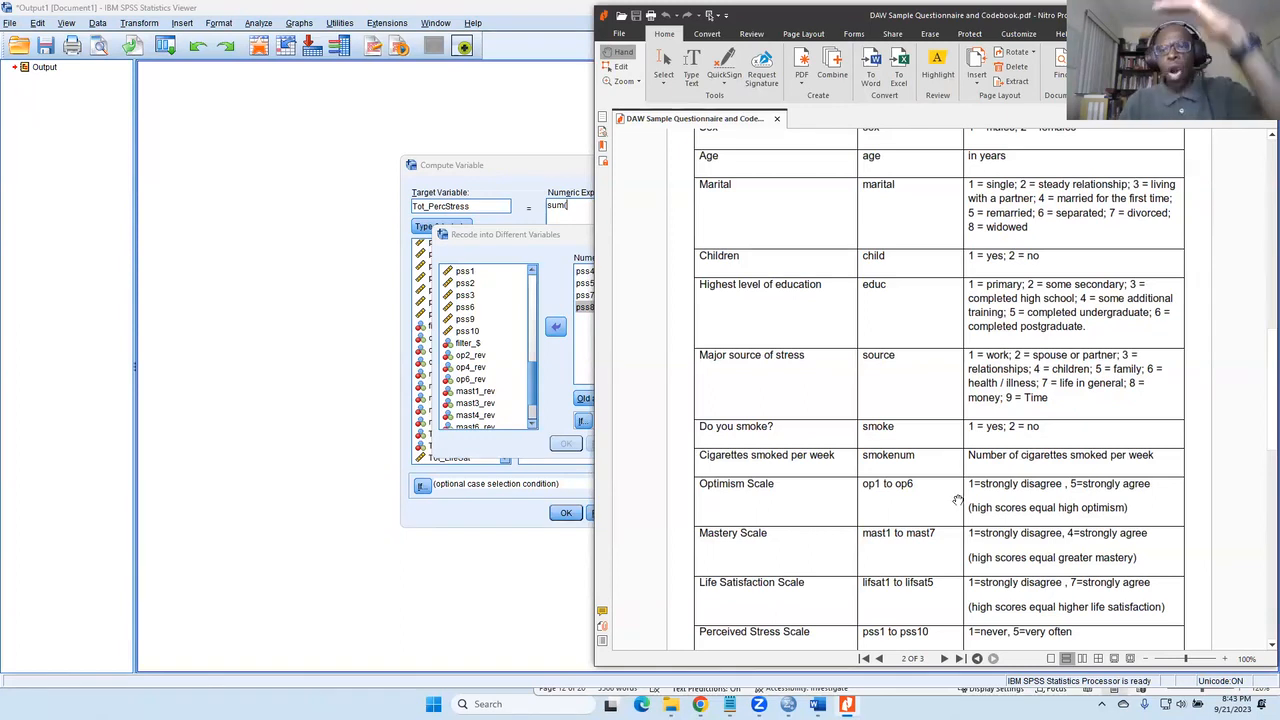
pyautogui.scroll(3, 957, 501)
pyautogui.scroll(-6, 958, 500)
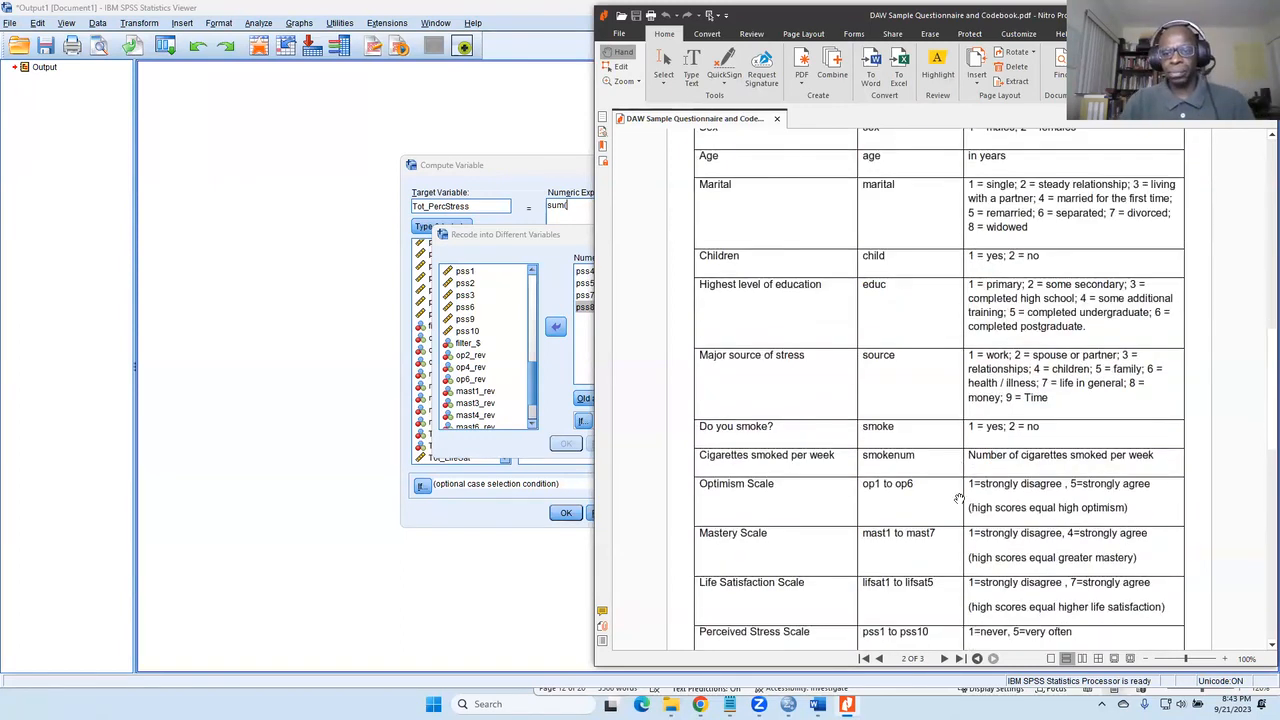
pyautogui.scroll(-3, 959, 498)
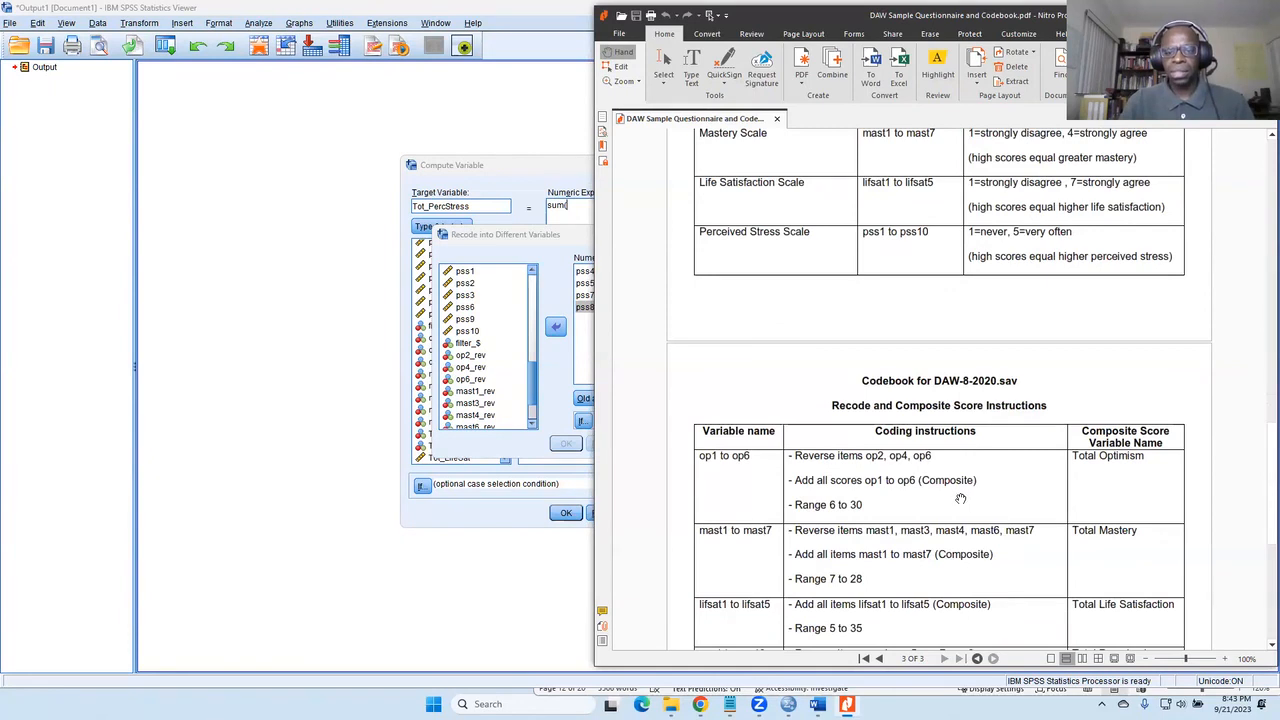
pyautogui.scroll(6, 961, 498)
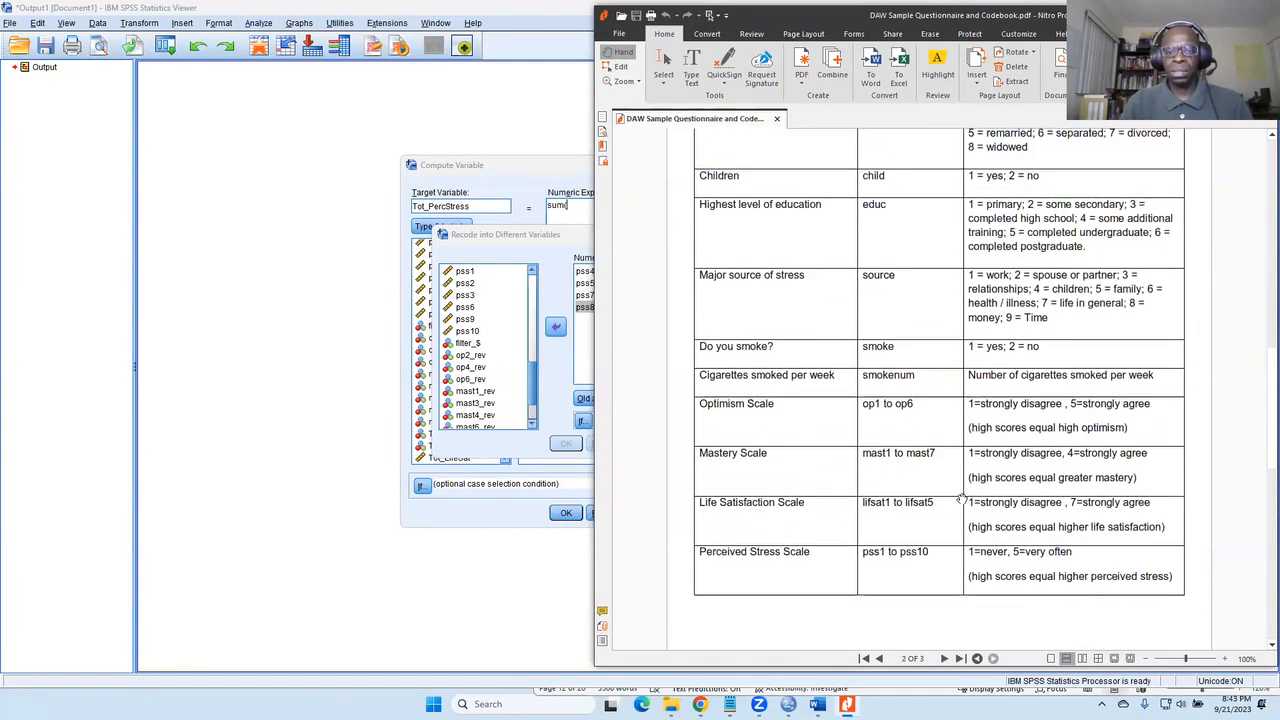
pyautogui.scroll(-3, 961, 498)
pyautogui.scroll(15, 961, 498)
pyautogui.scroll(3, 961, 498)
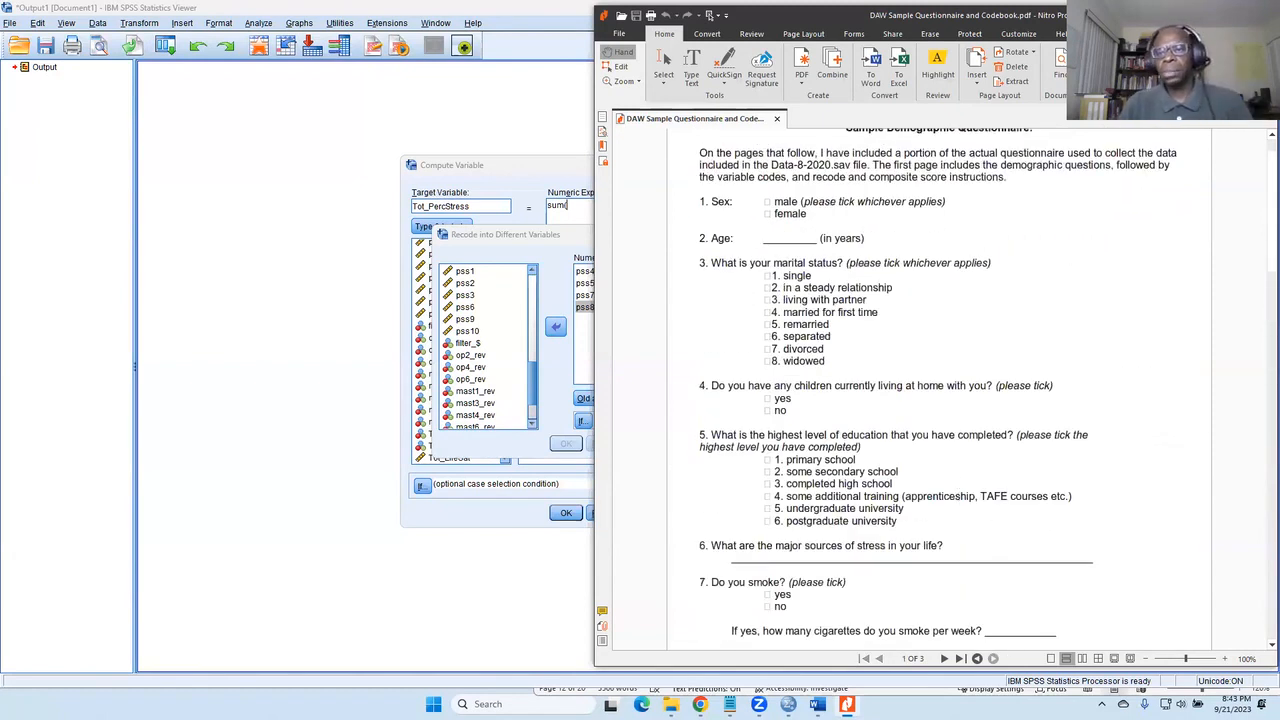
# Maximize the PDF window and read through the sample demographic questionnaire and the codebook's variable table.
pyautogui.click(1232, 15)
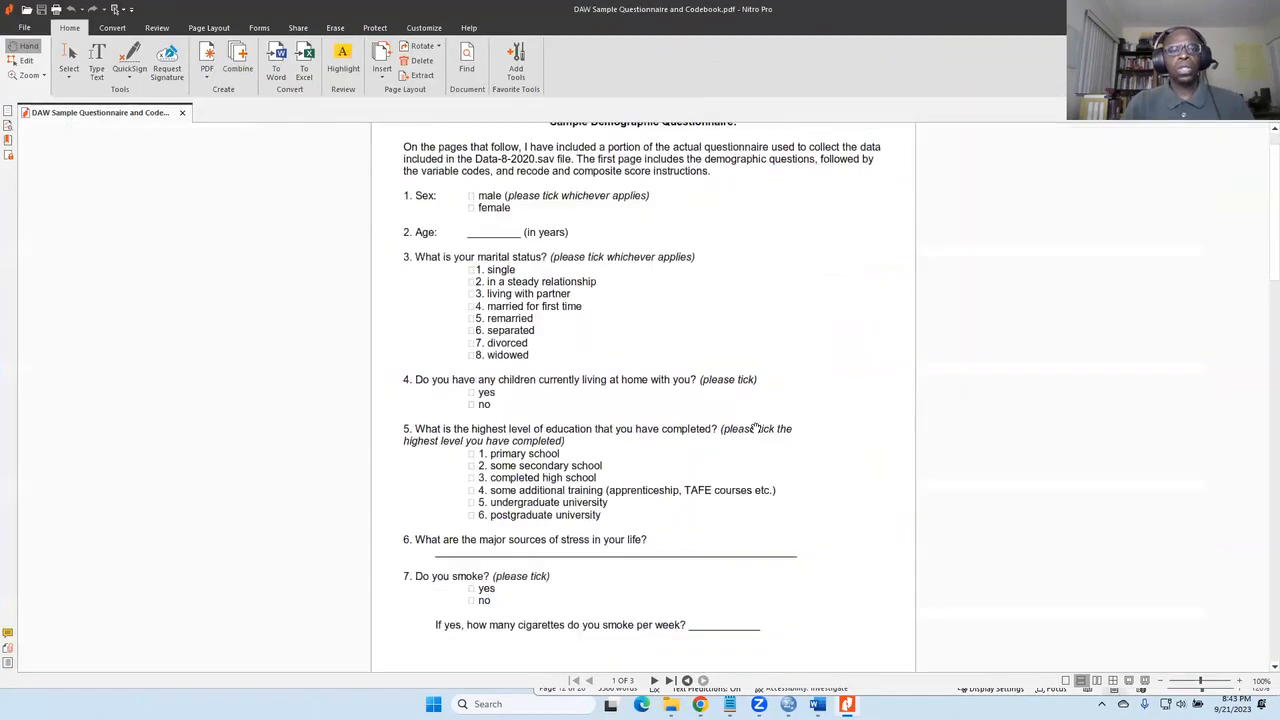
pyautogui.scroll(1, 763, 421)
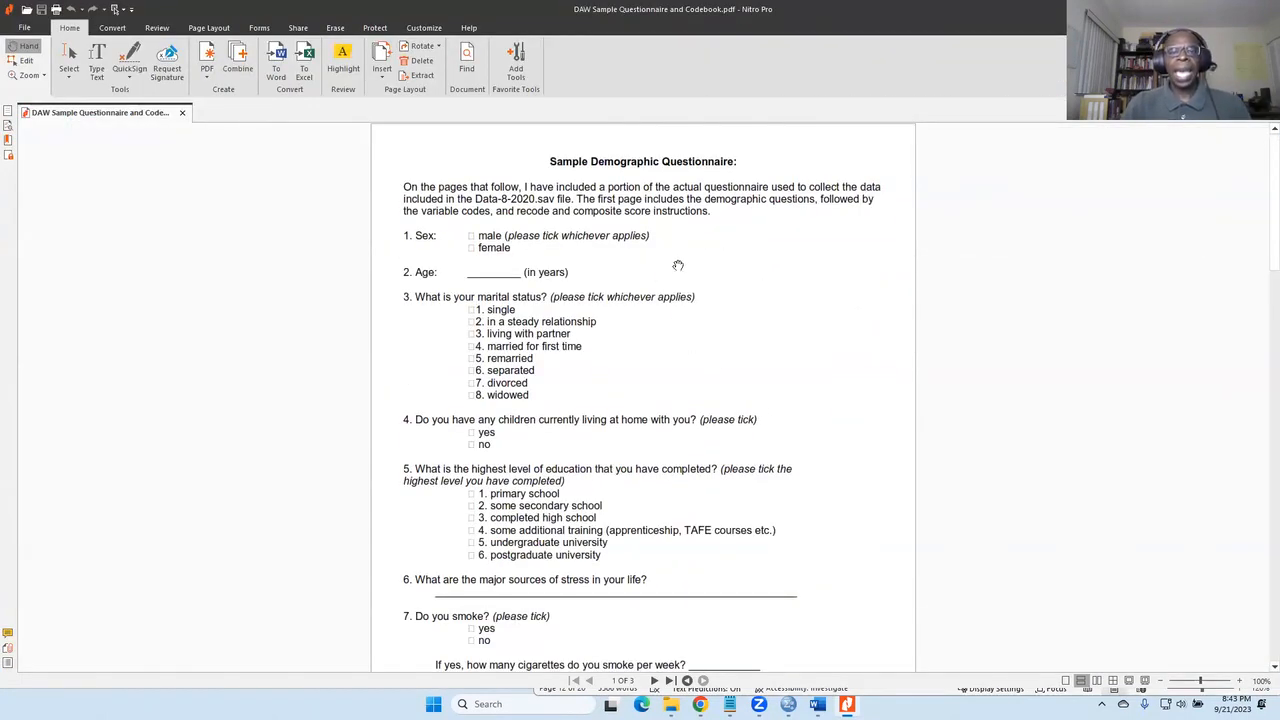
pyautogui.scroll(-3, 748, 322)
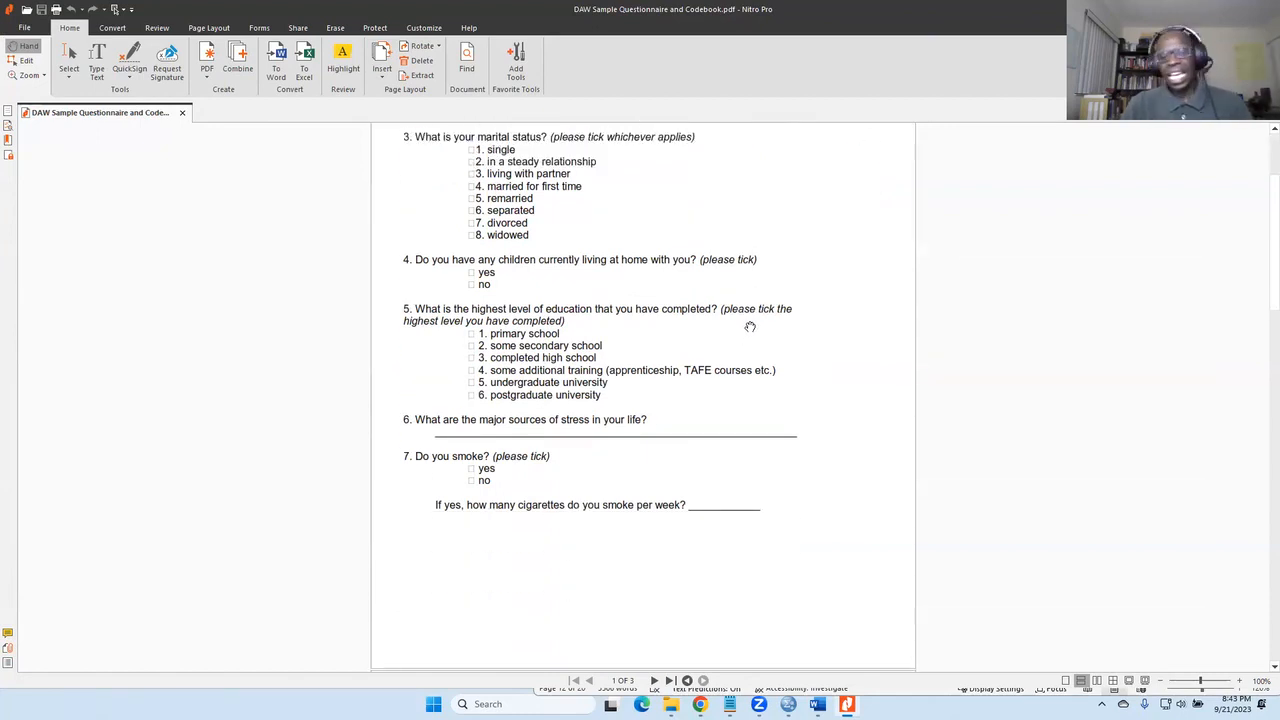
pyautogui.scroll(-5, 750, 327)
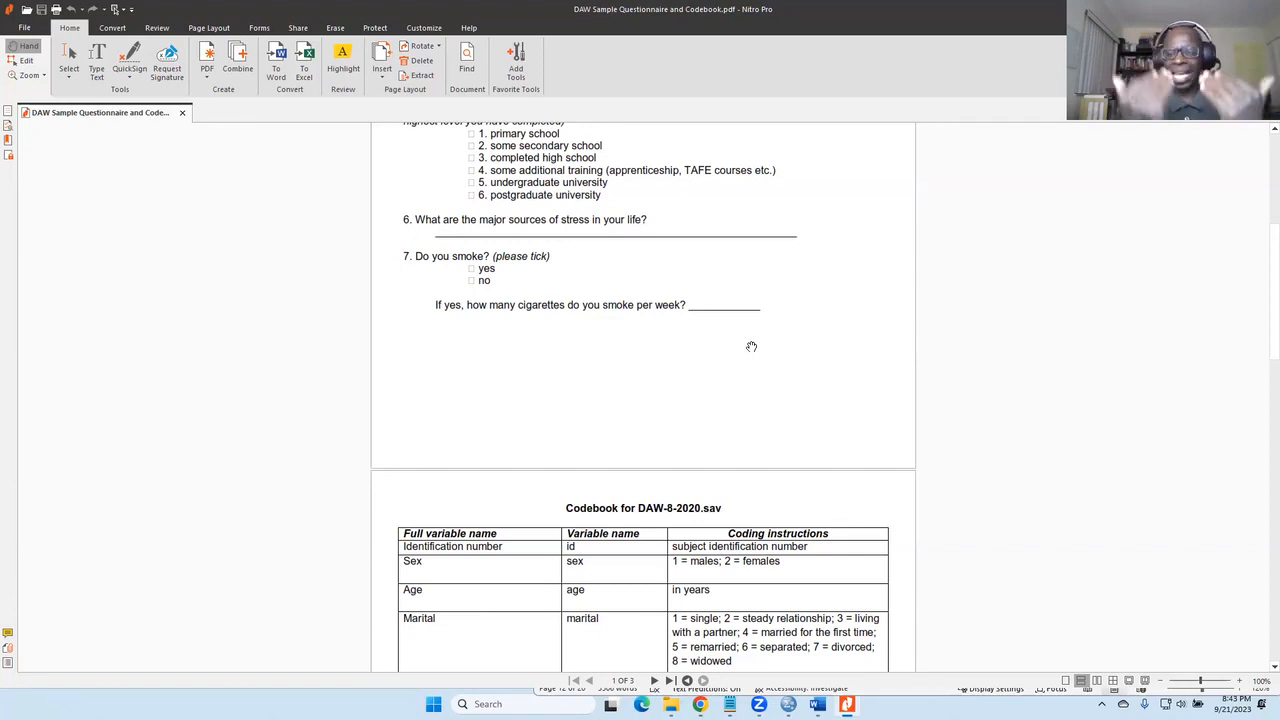
pyautogui.scroll(4, 751, 346)
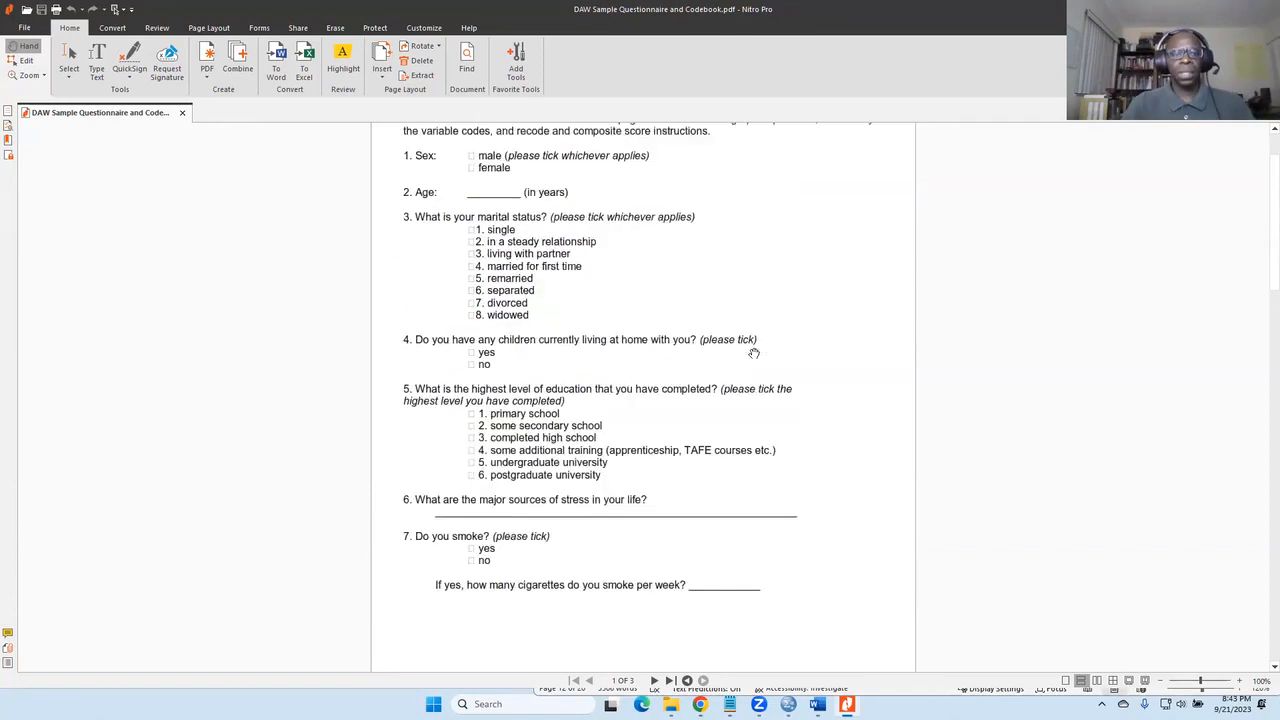
pyautogui.scroll(-4, 711, 360)
pyautogui.scroll(-4, 712, 361)
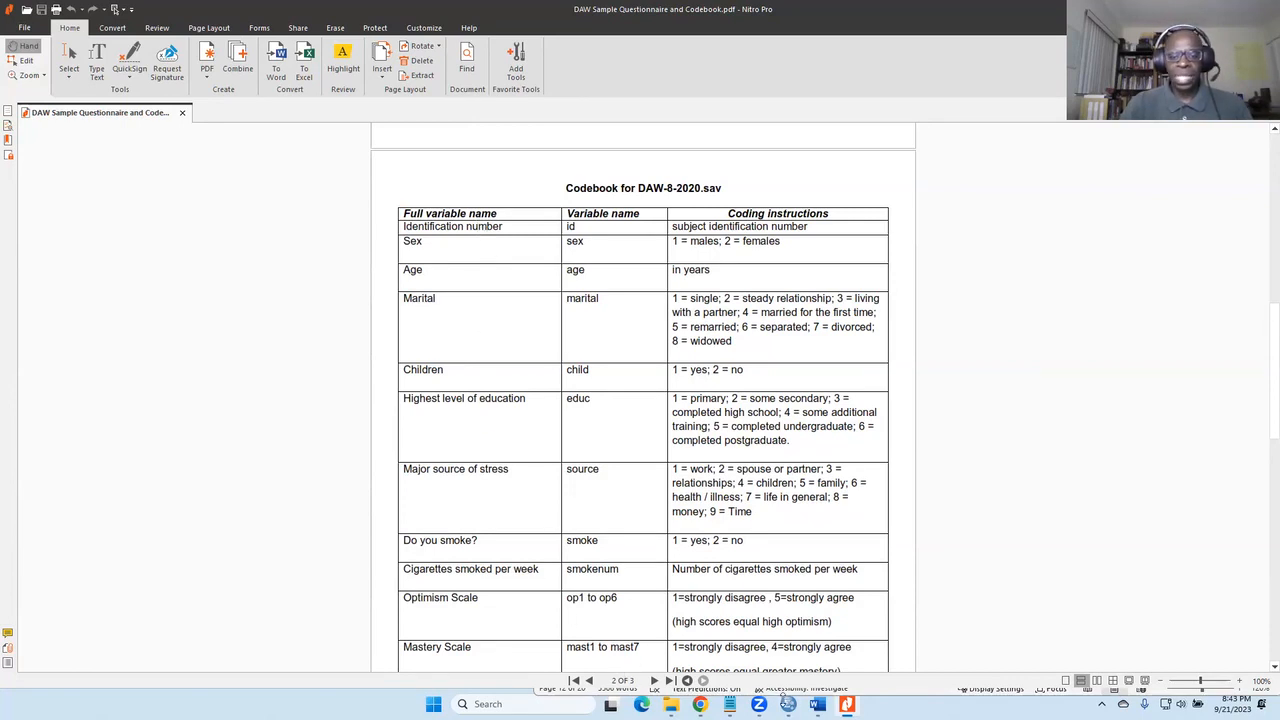
# Switch to the SPSS Data Editor to examine the case data of DAW-8-2020_work2.sav, and return to the codebook PDF.
pyautogui.moveTo(788, 703)
pyautogui.click(795, 650)
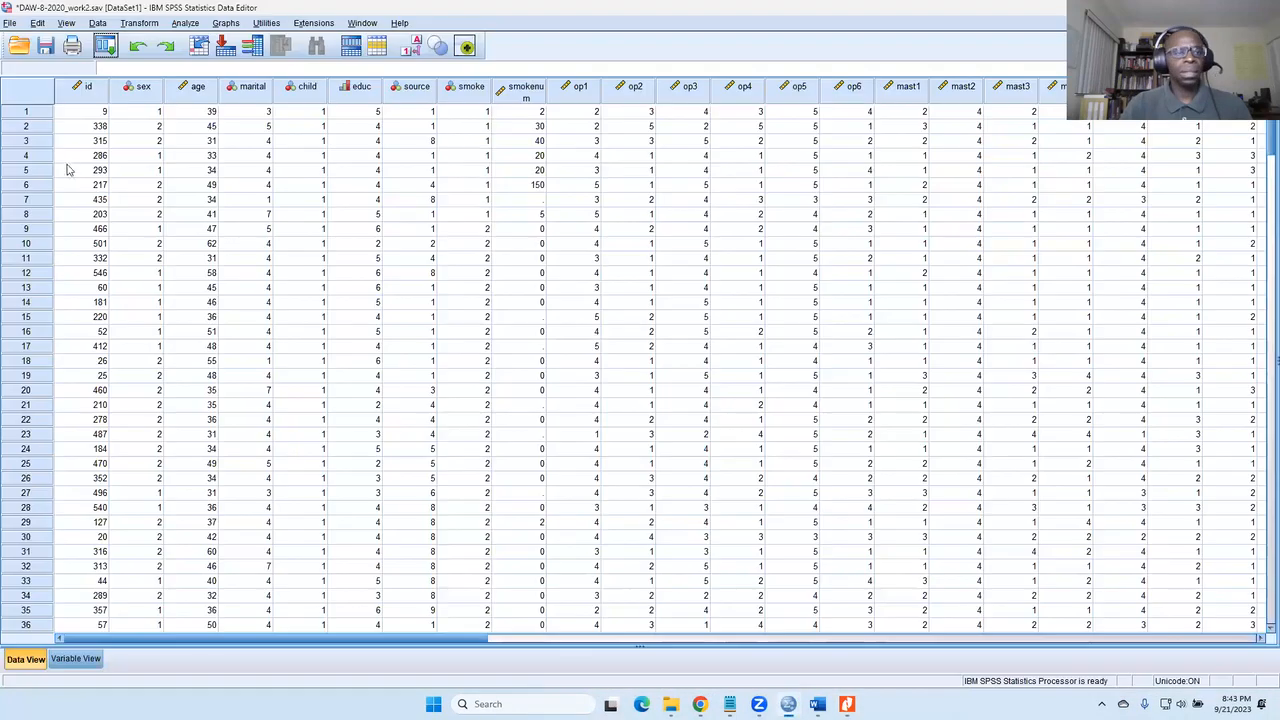
pyautogui.scroll(-2, 466, 319)
pyautogui.scroll(2, 467, 321)
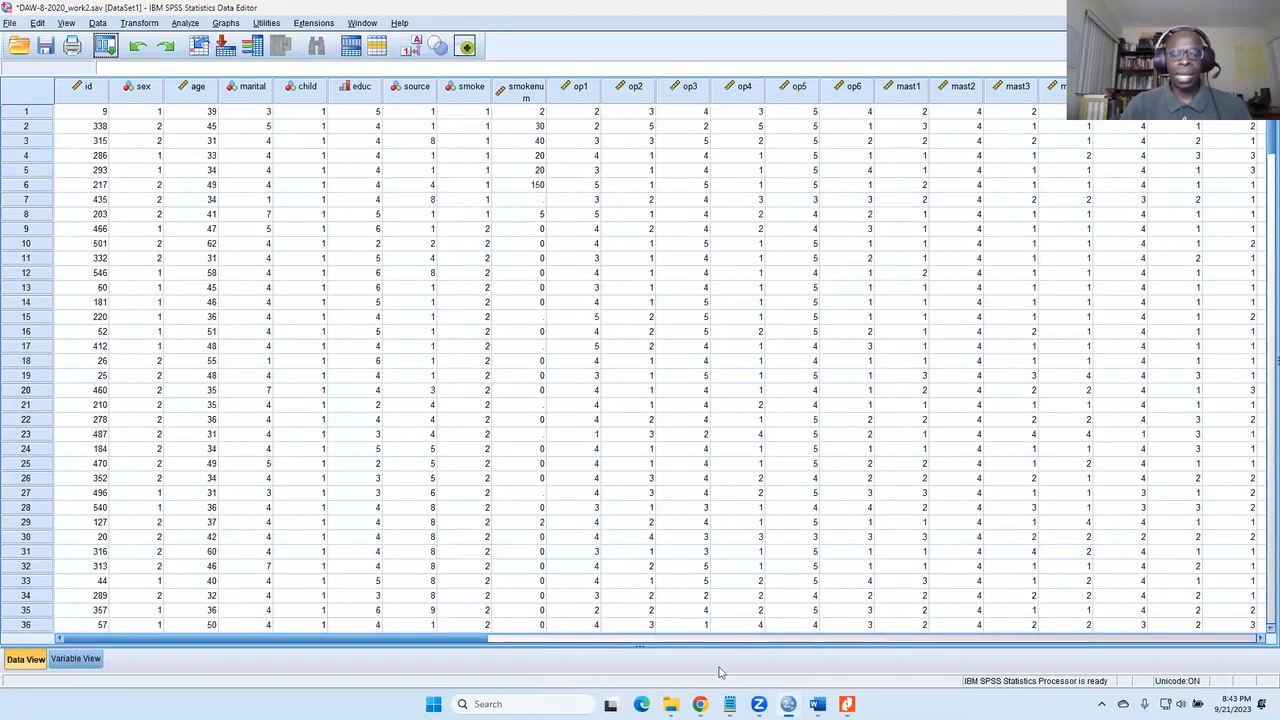
pyautogui.click(847, 704)
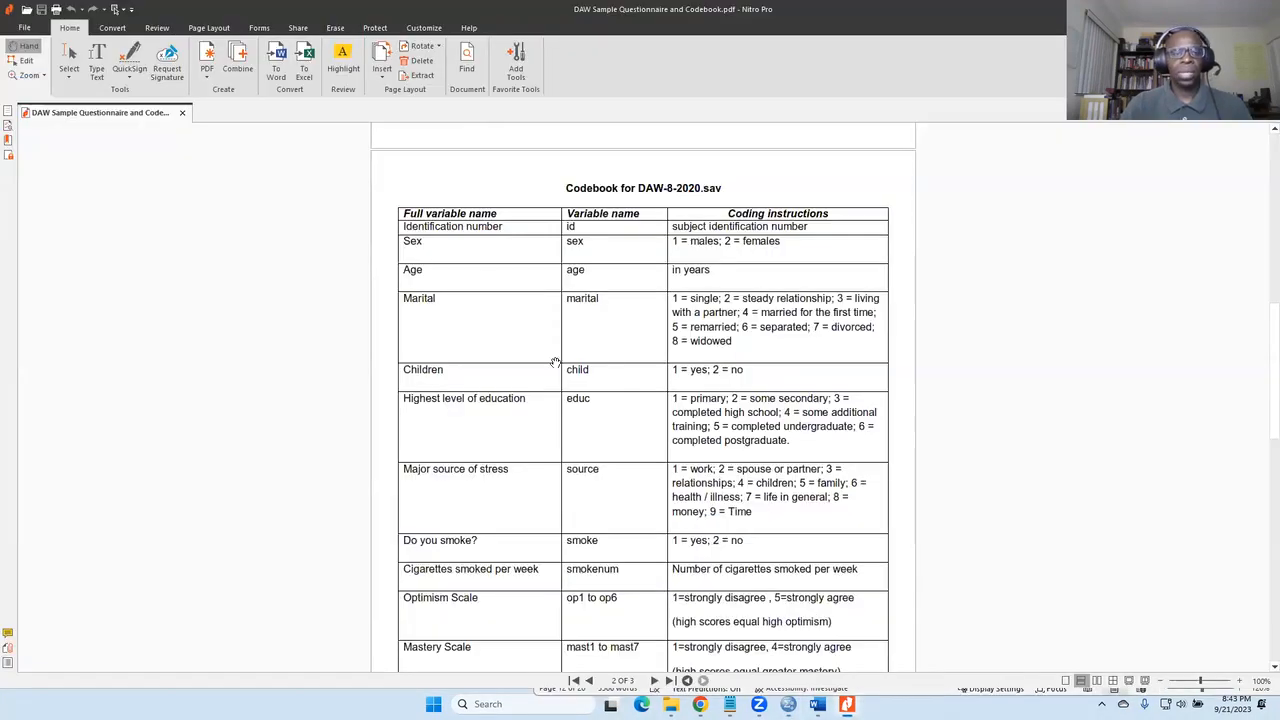
# Restore the codebook window to its smaller size and show the variable definitions of DAW-8-2020_work2.sav in the SPSS Data Editor.
pyautogui.click(1233, 9)
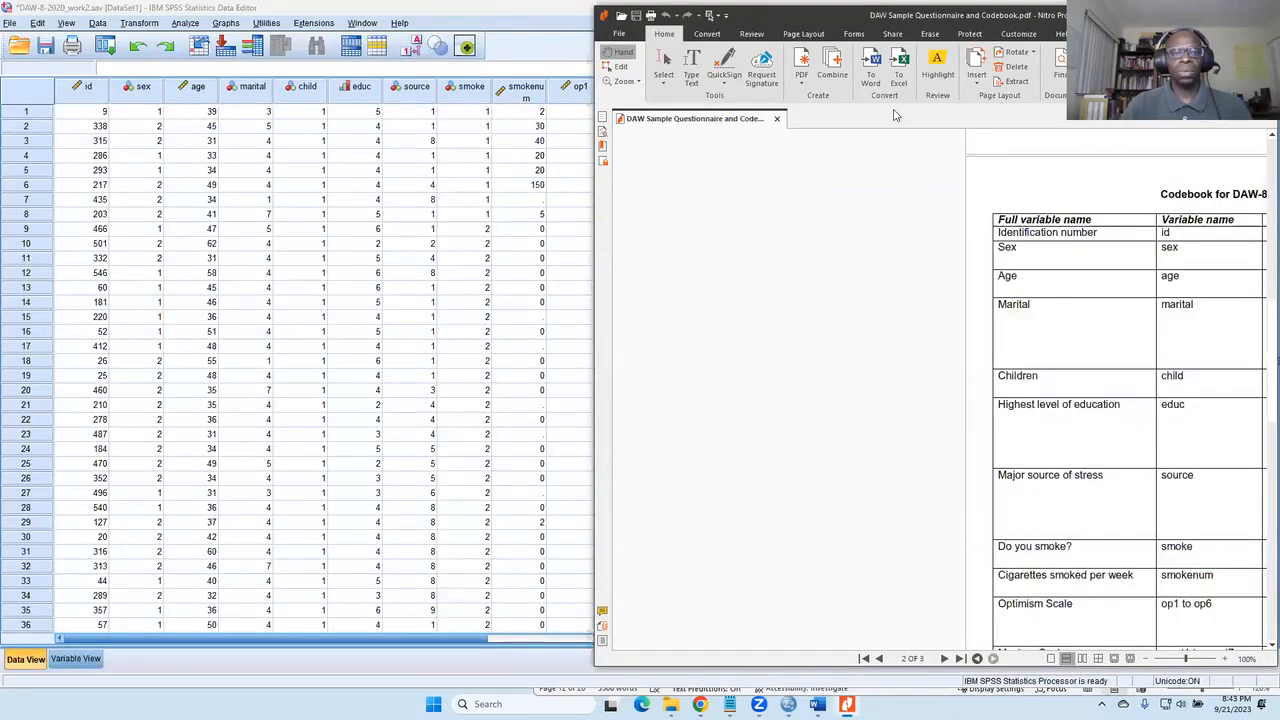
pyautogui.click(80, 667)
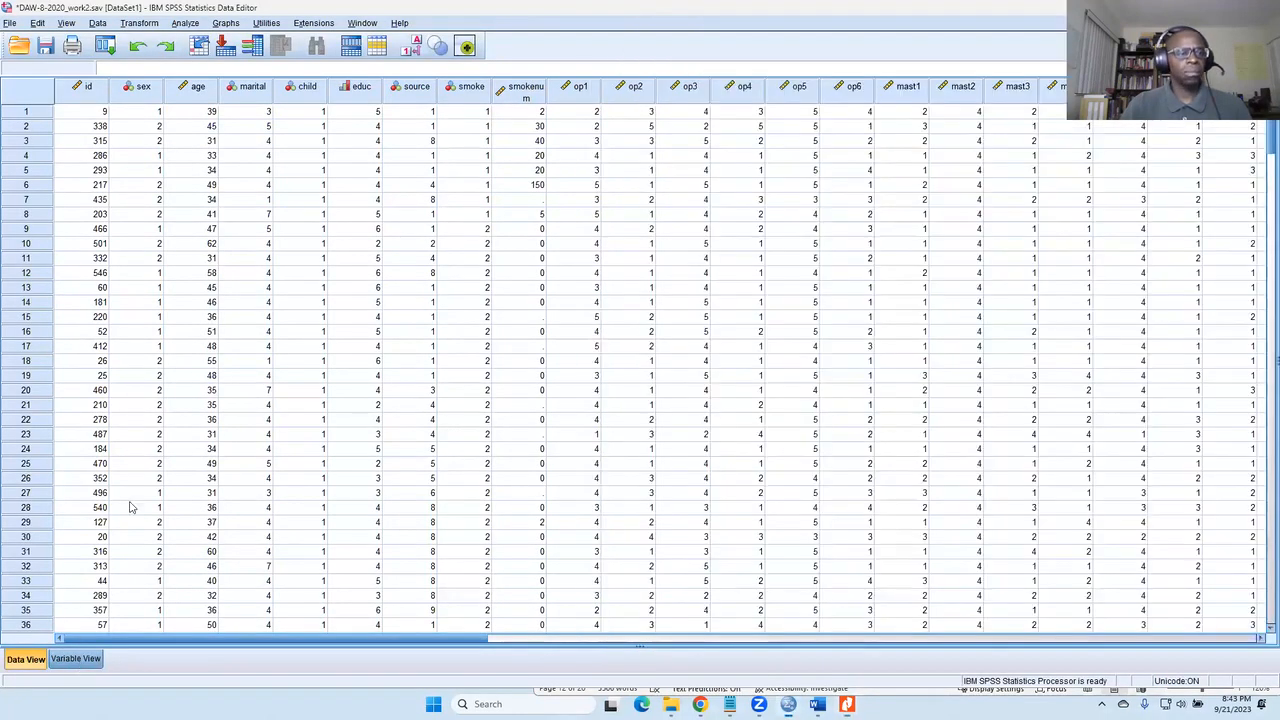
pyautogui.click(80, 661)
pyautogui.click(25, 662)
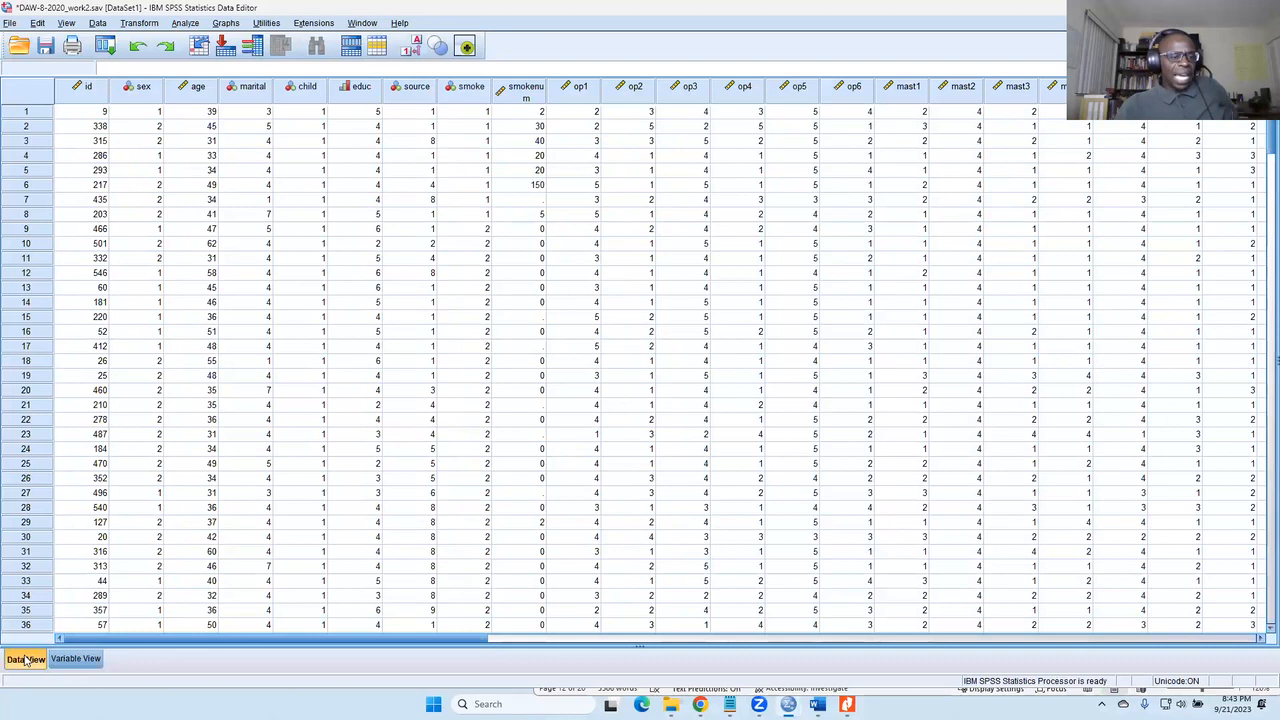
pyautogui.click(75, 660)
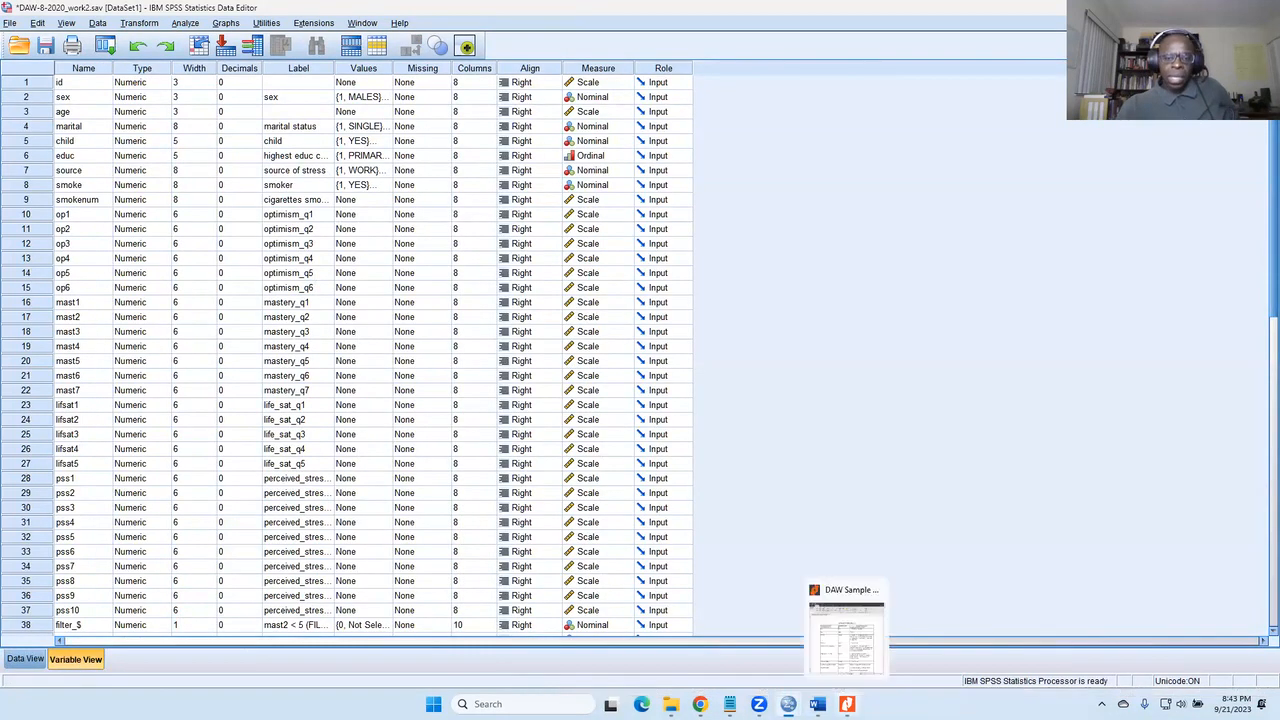
# Resize the Data Editor and codebook windows so they sit side by side, and select the sex variable's row.
pyautogui.click(847, 704)
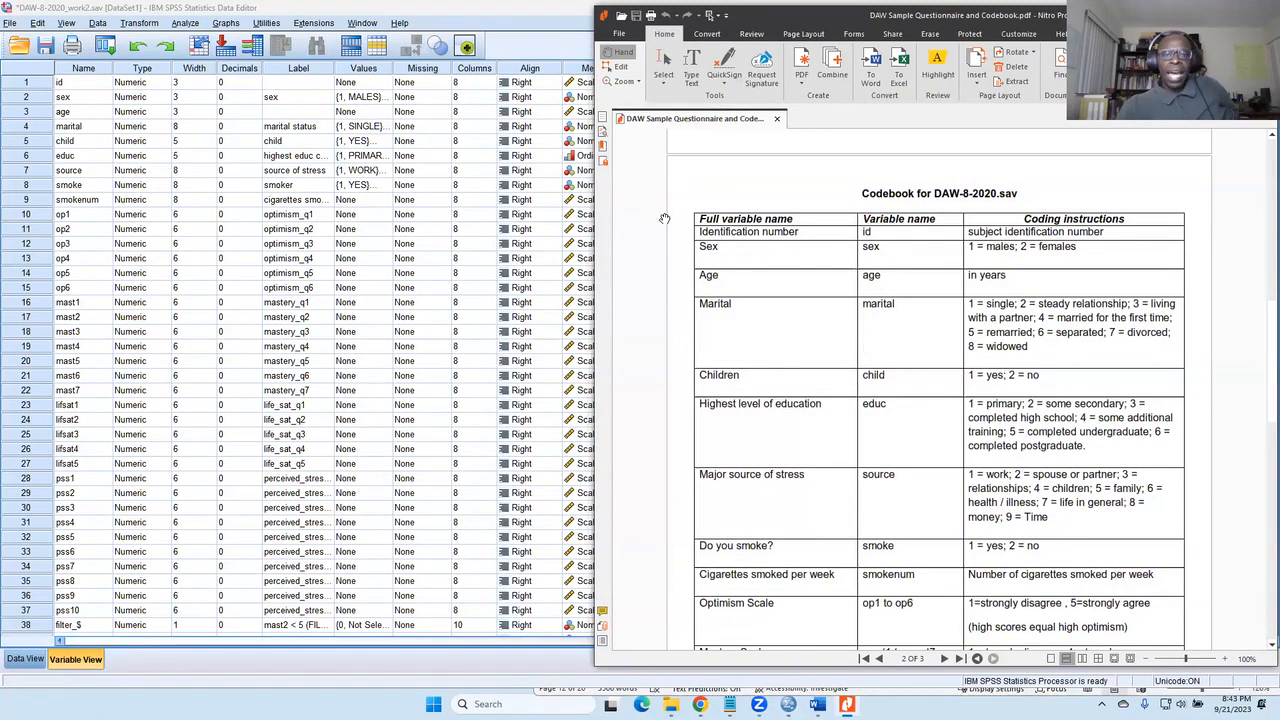
pyautogui.click(28, 84)
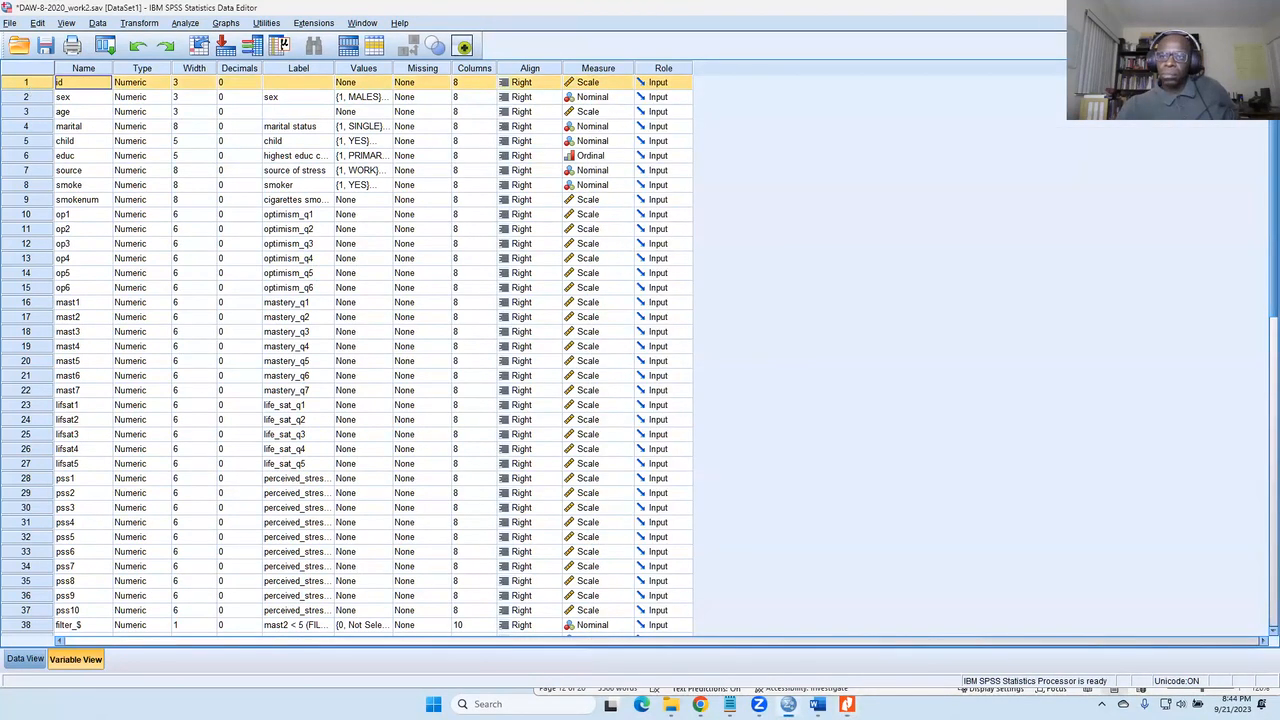
pyautogui.moveTo(700, 8); pyautogui.dragTo(369, 13)
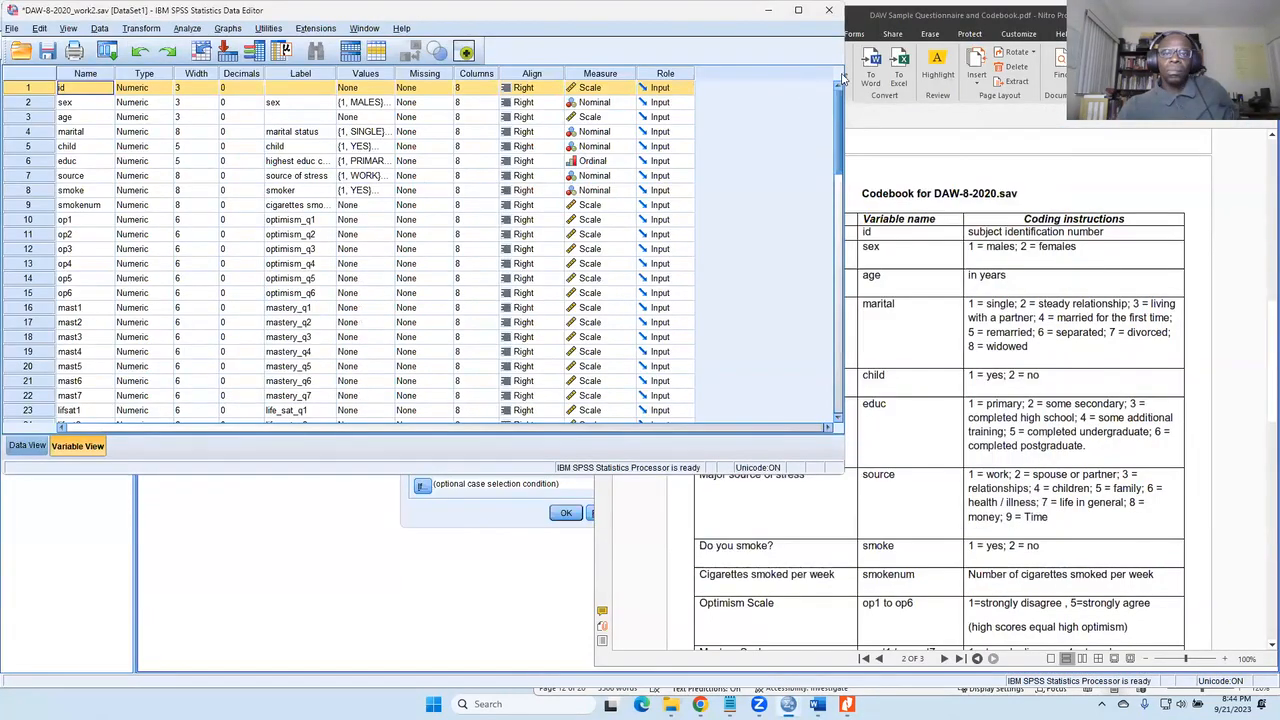
pyautogui.moveTo(843, 73); pyautogui.dragTo(704, 73)
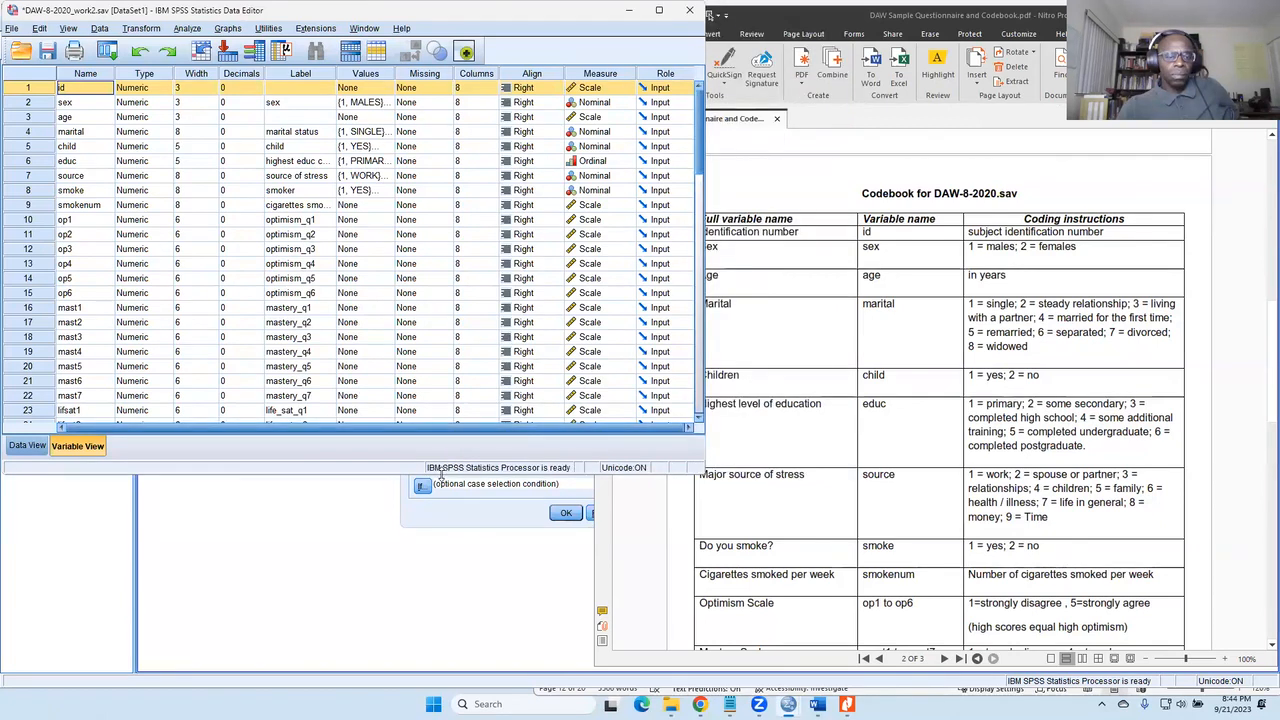
pyautogui.moveTo(441, 474); pyautogui.dragTo(441, 674)
pyautogui.click(1090, 18)
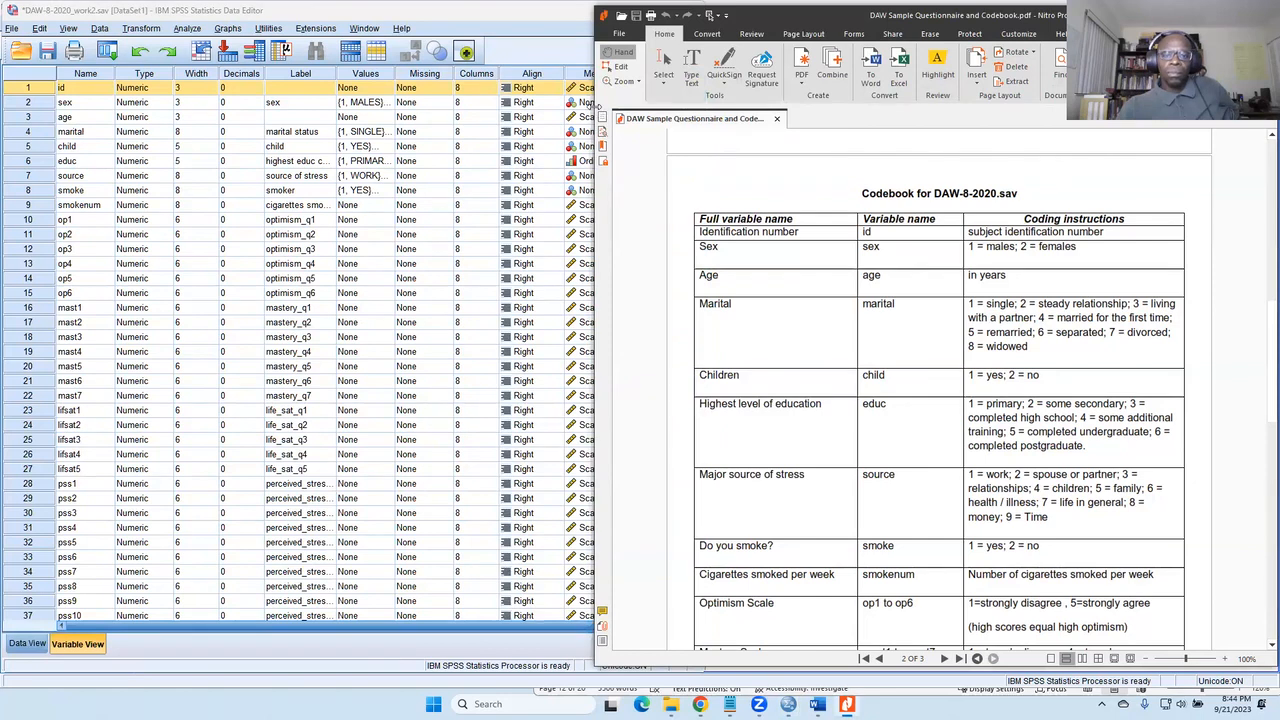
pyautogui.moveTo(597, 107); pyautogui.dragTo(711, 107)
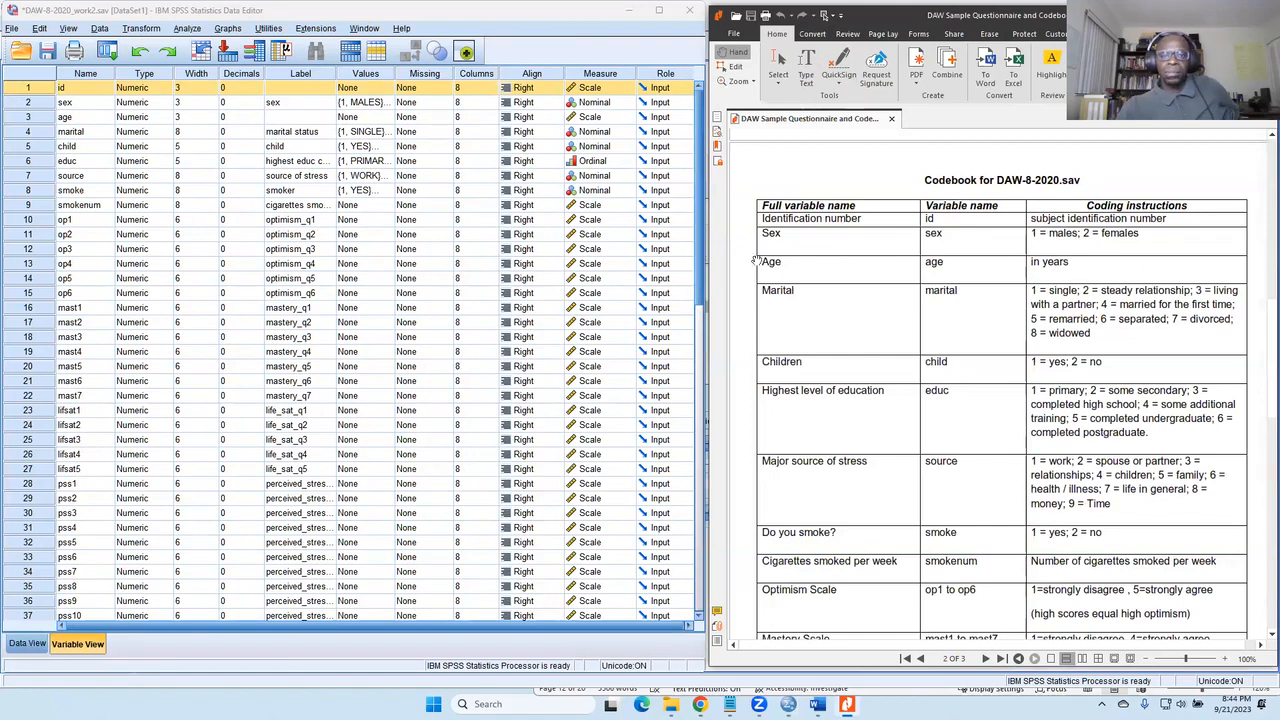
pyautogui.click(46, 103)
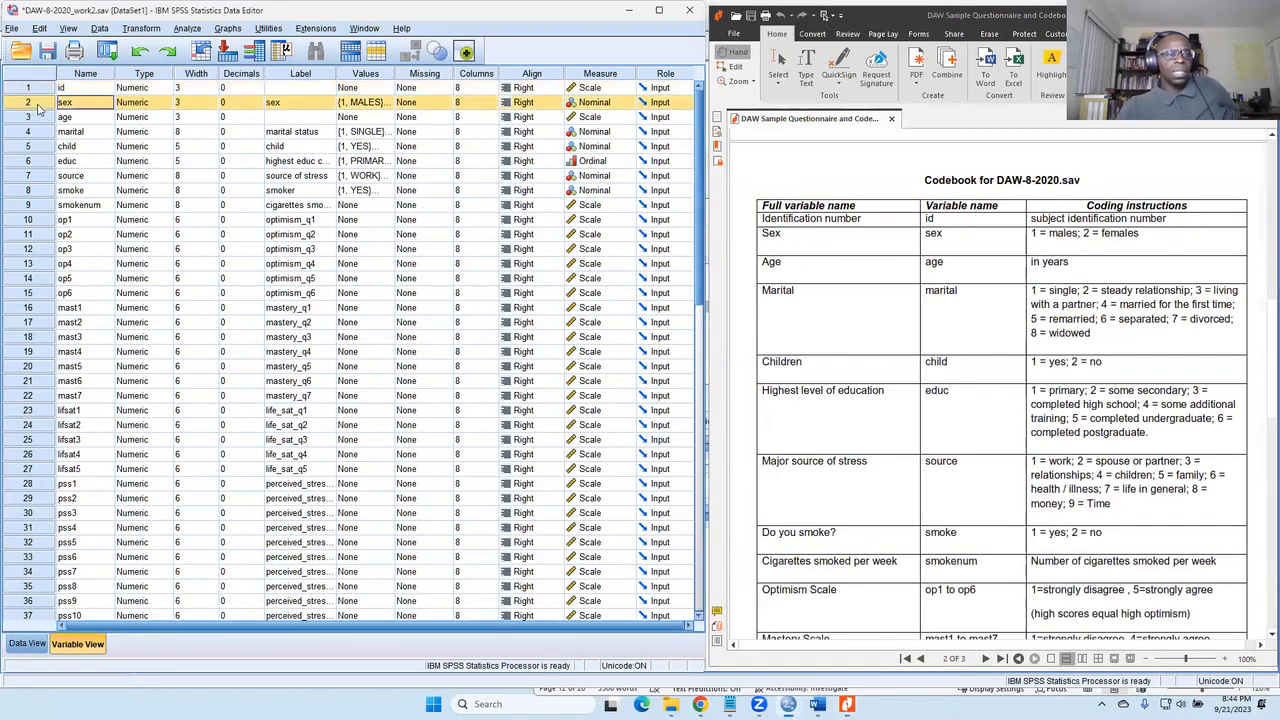
# Compare the id, sex and age variable rows with their codebook entries and coding instructions.
pyautogui.click(800, 278)
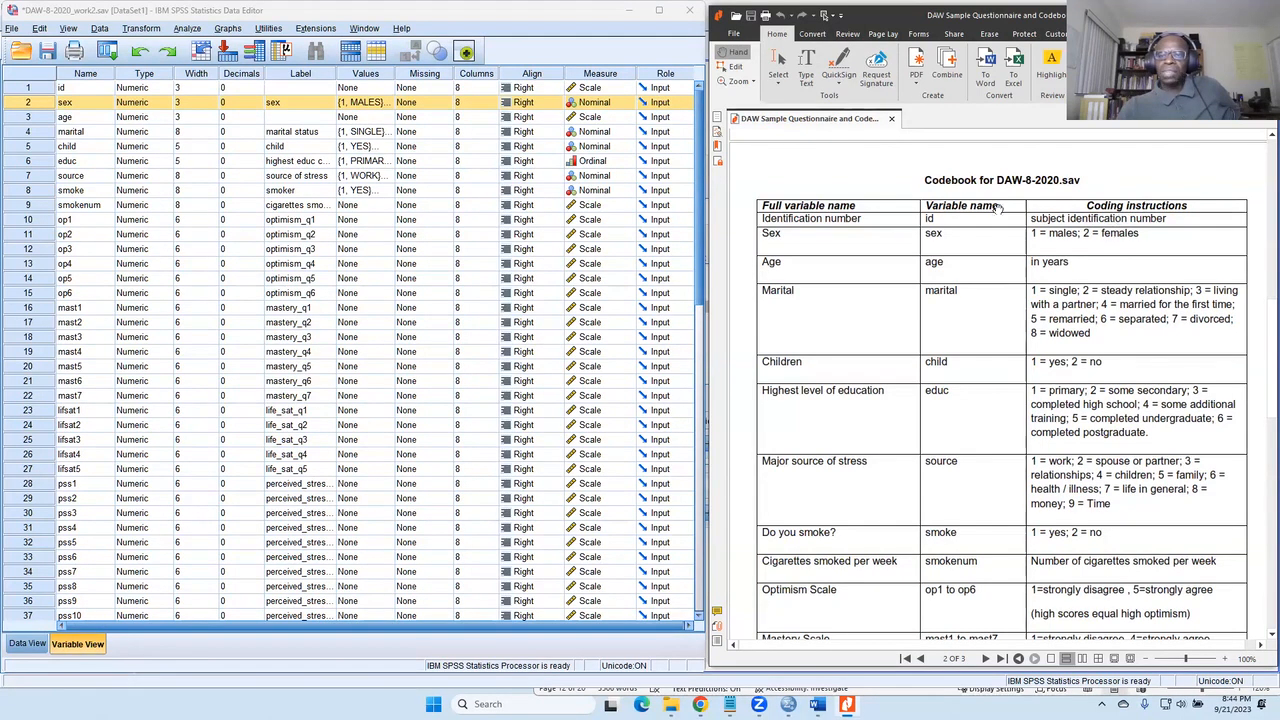
pyautogui.click(38, 88)
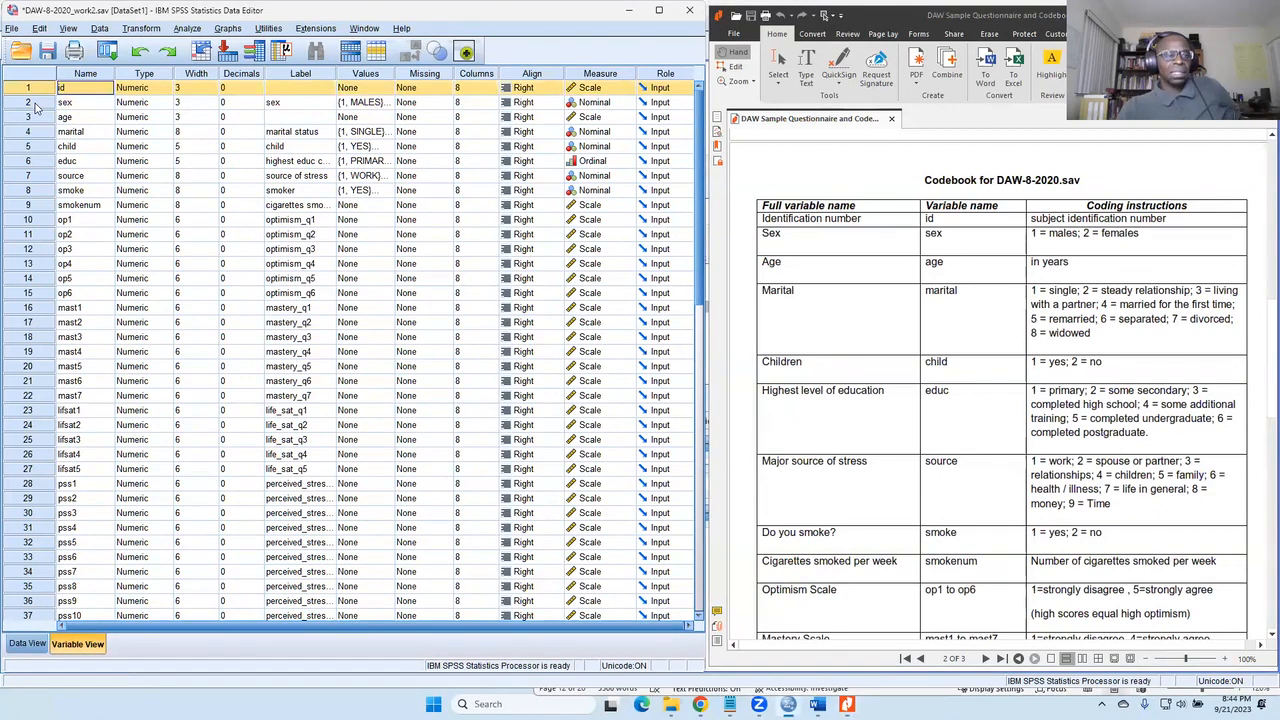
pyautogui.click(35, 104)
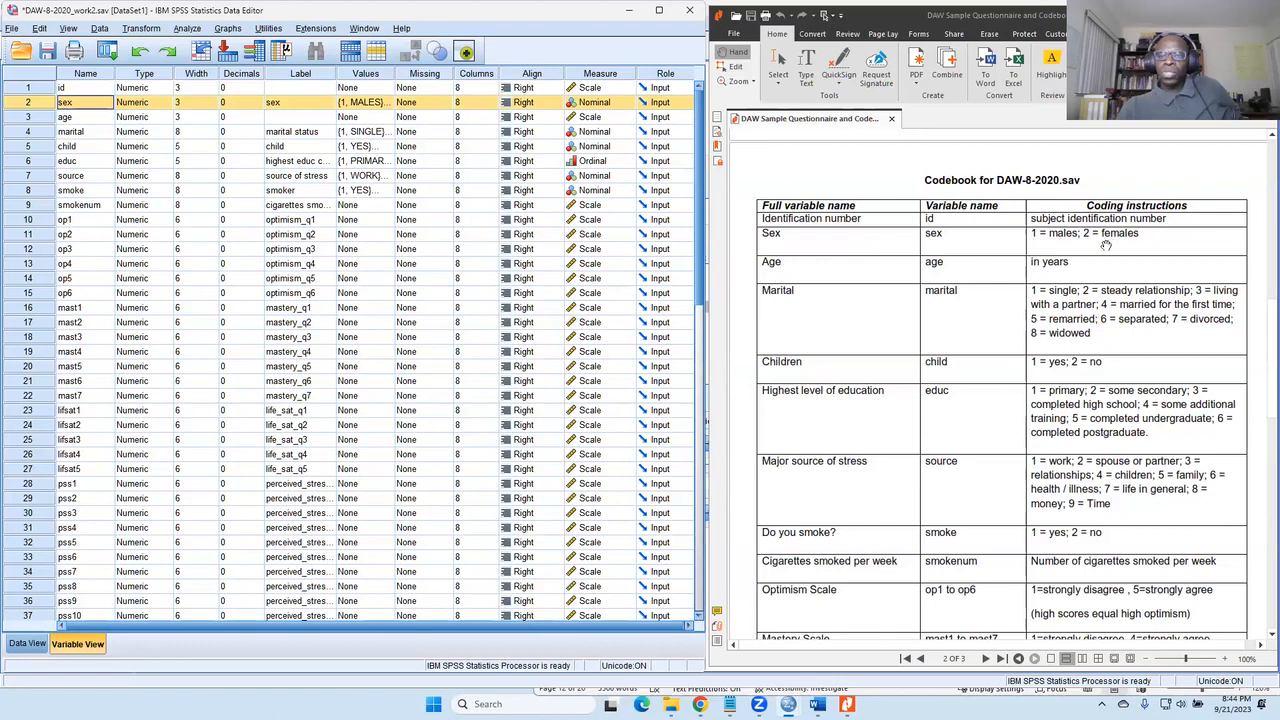
pyautogui.click(38, 117)
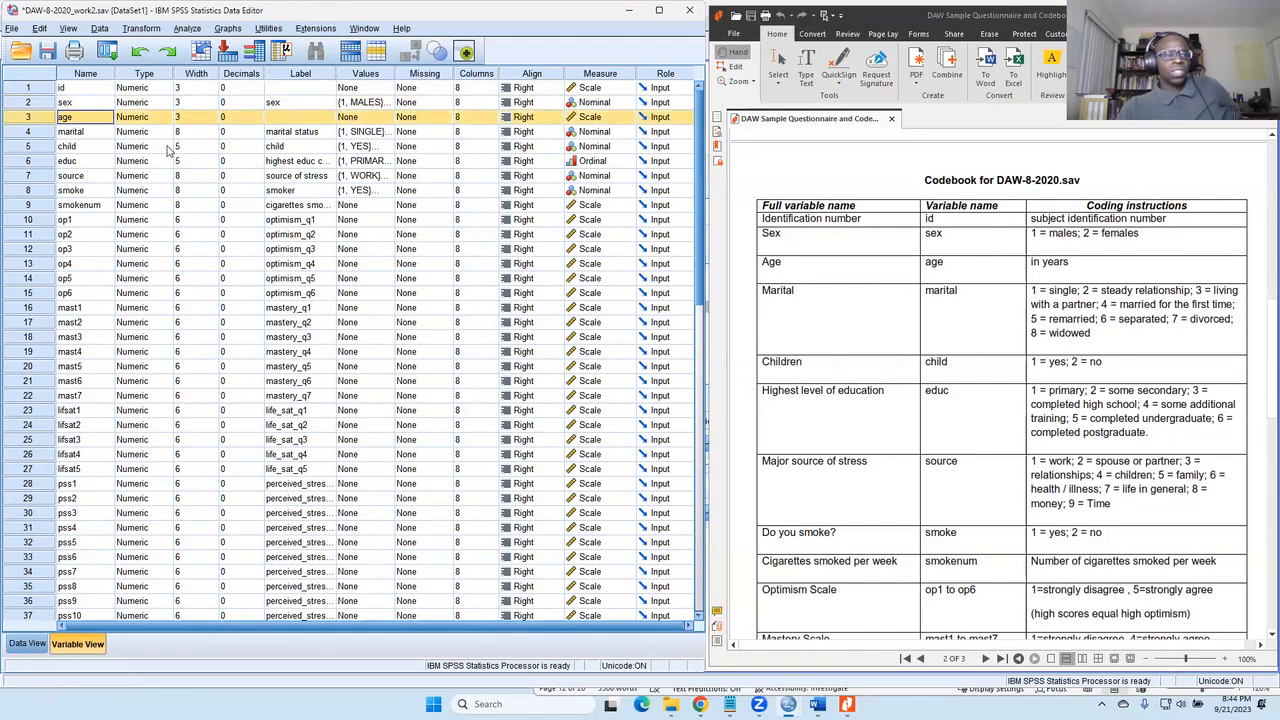
# Show the case data and check the age, marital and child columns against their codebook coding.
pyautogui.click(28, 644)
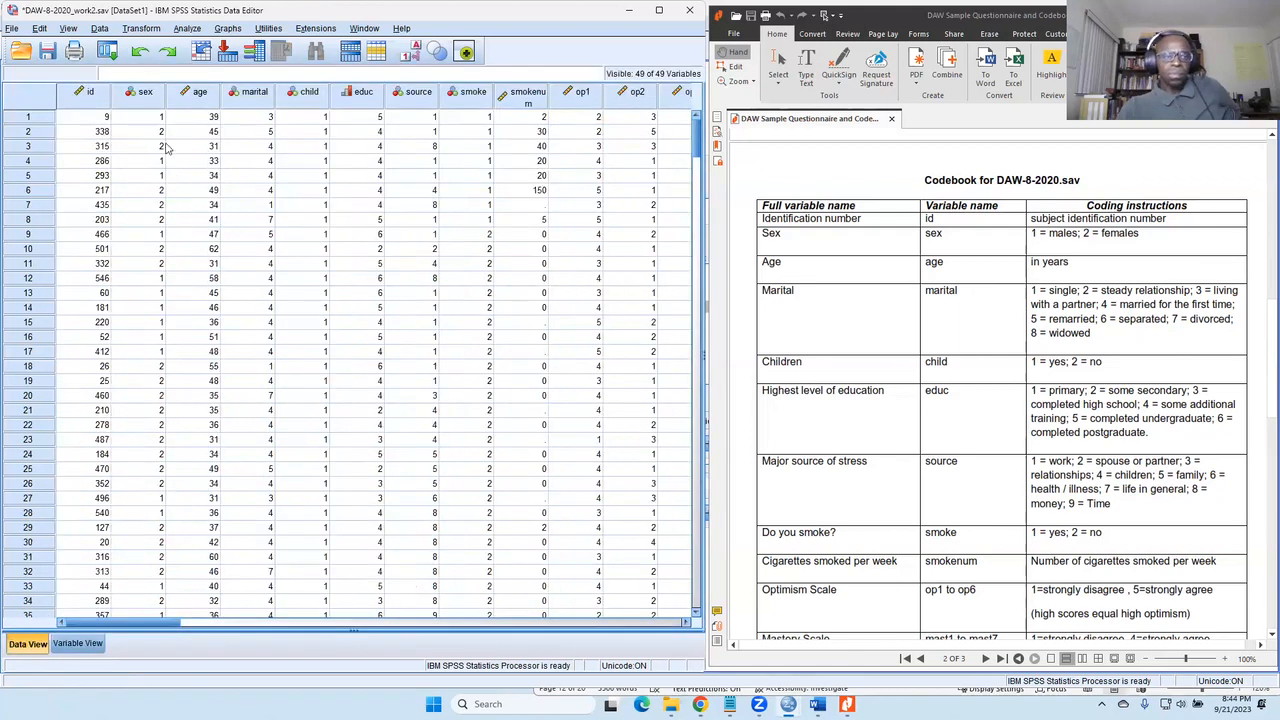
pyautogui.click(195, 96)
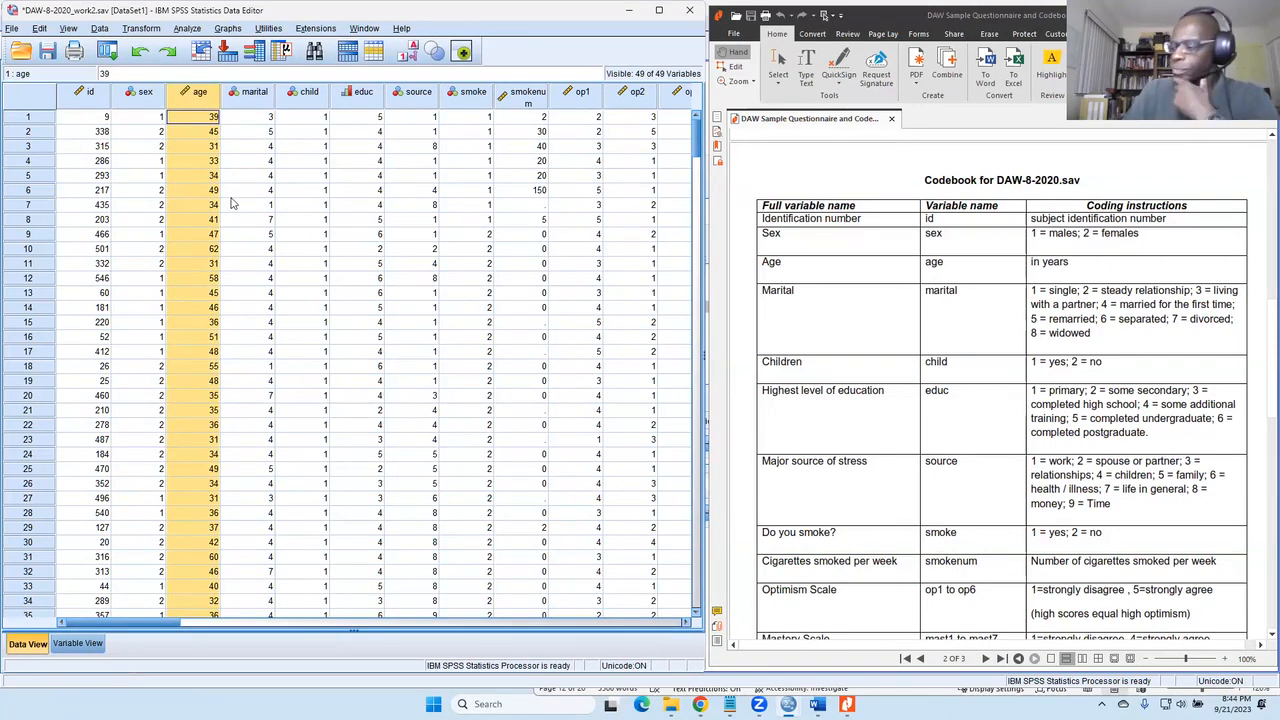
pyautogui.click(261, 100)
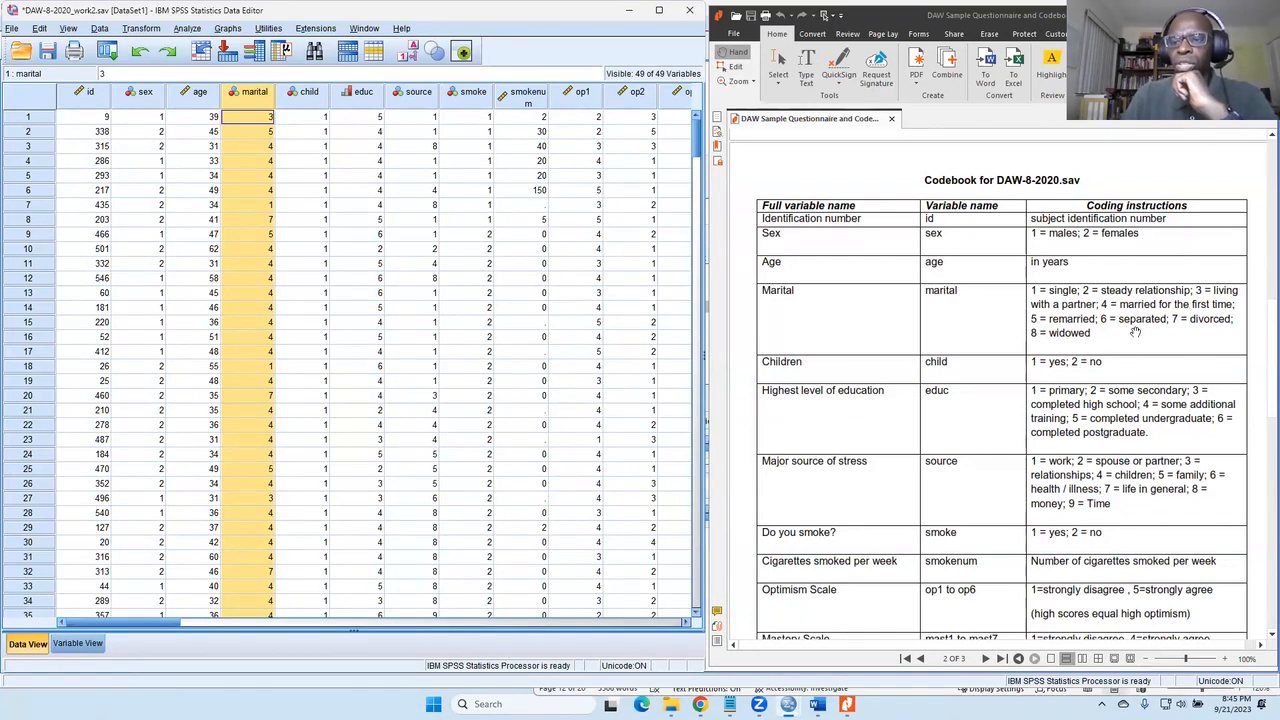
pyautogui.click(311, 100)
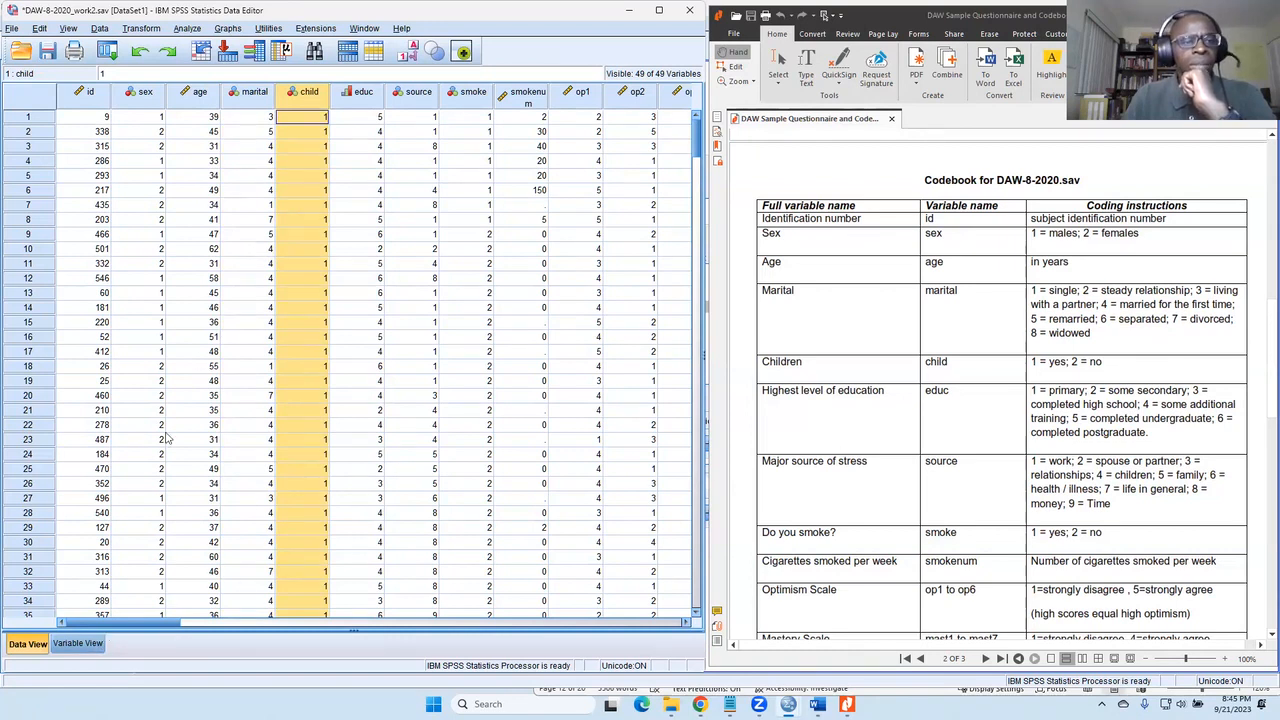
# Return to the variable definitions, check the child and educ rows, and compare educ's value labels with the codebook.
pyautogui.click(88, 642)
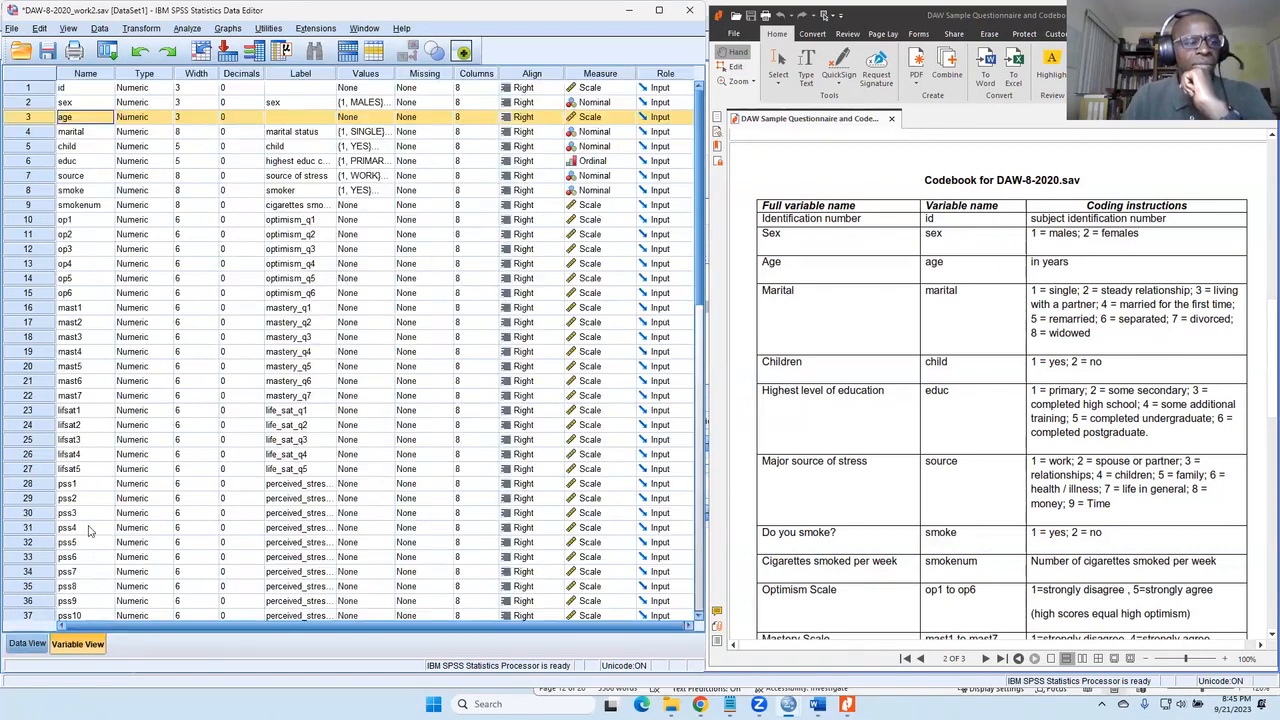
pyautogui.click(46, 147)
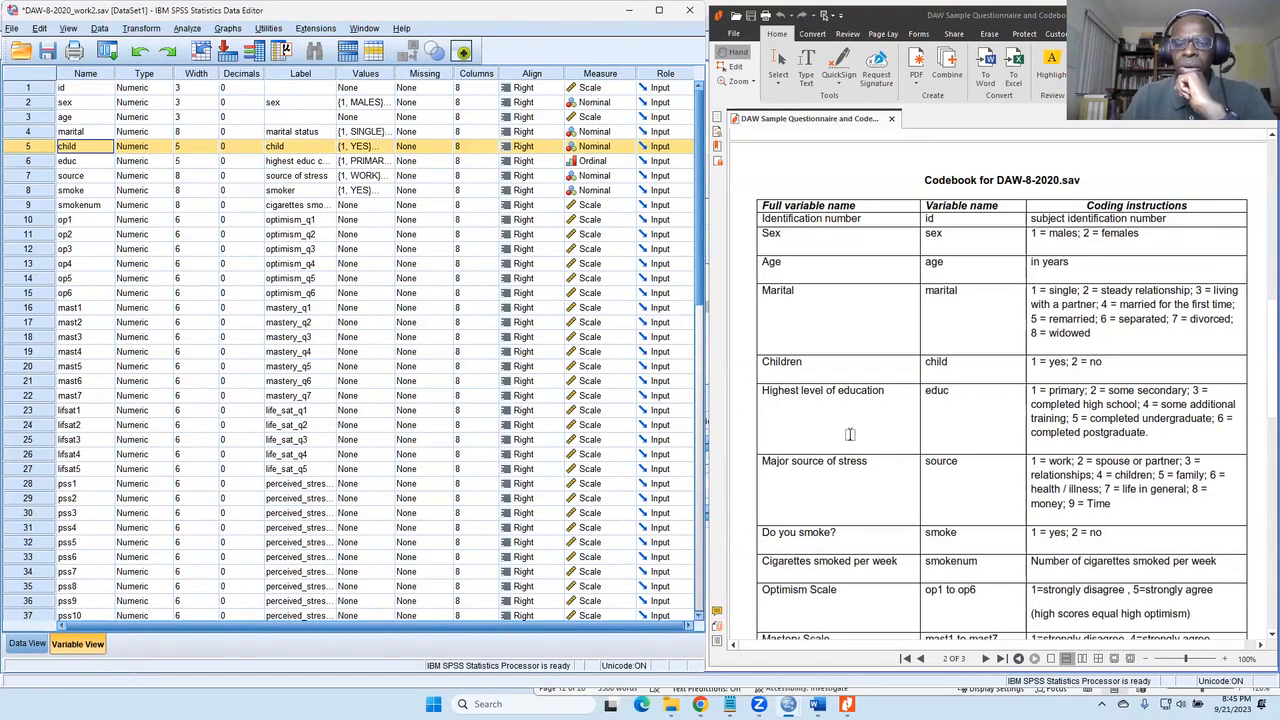
pyautogui.click(48, 168)
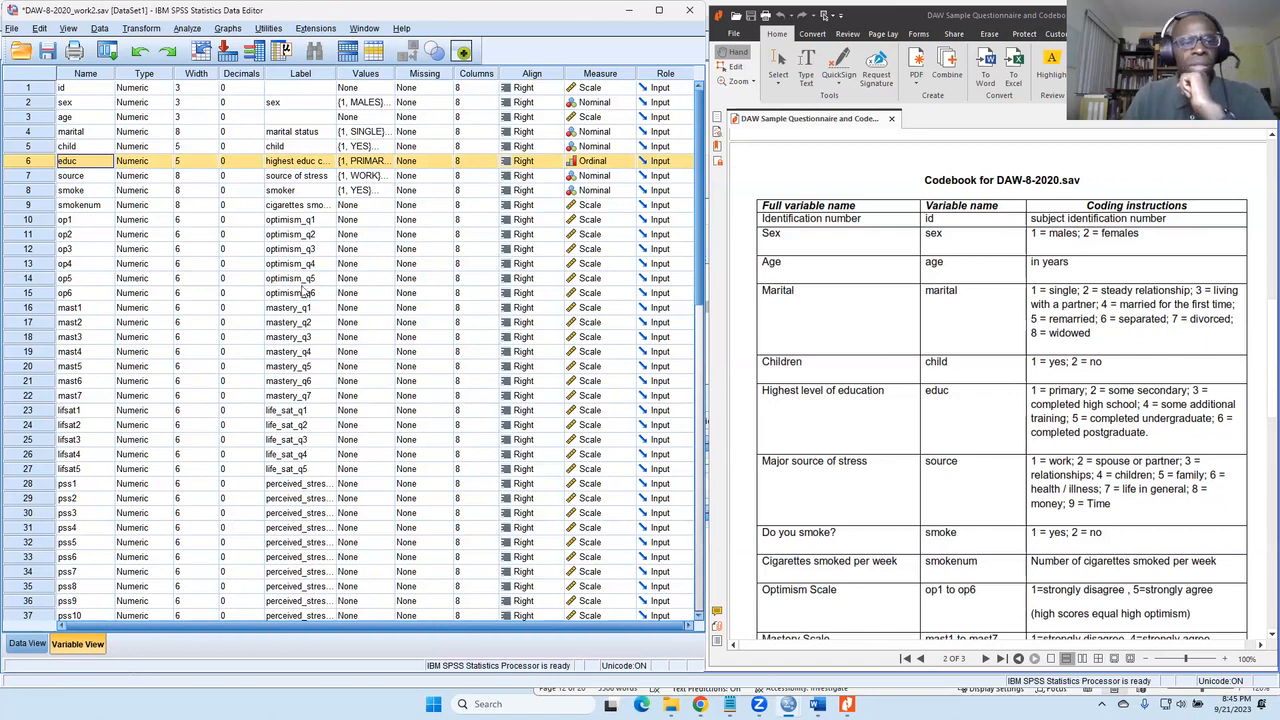
pyautogui.click(392, 168)
pyautogui.click(392, 168)
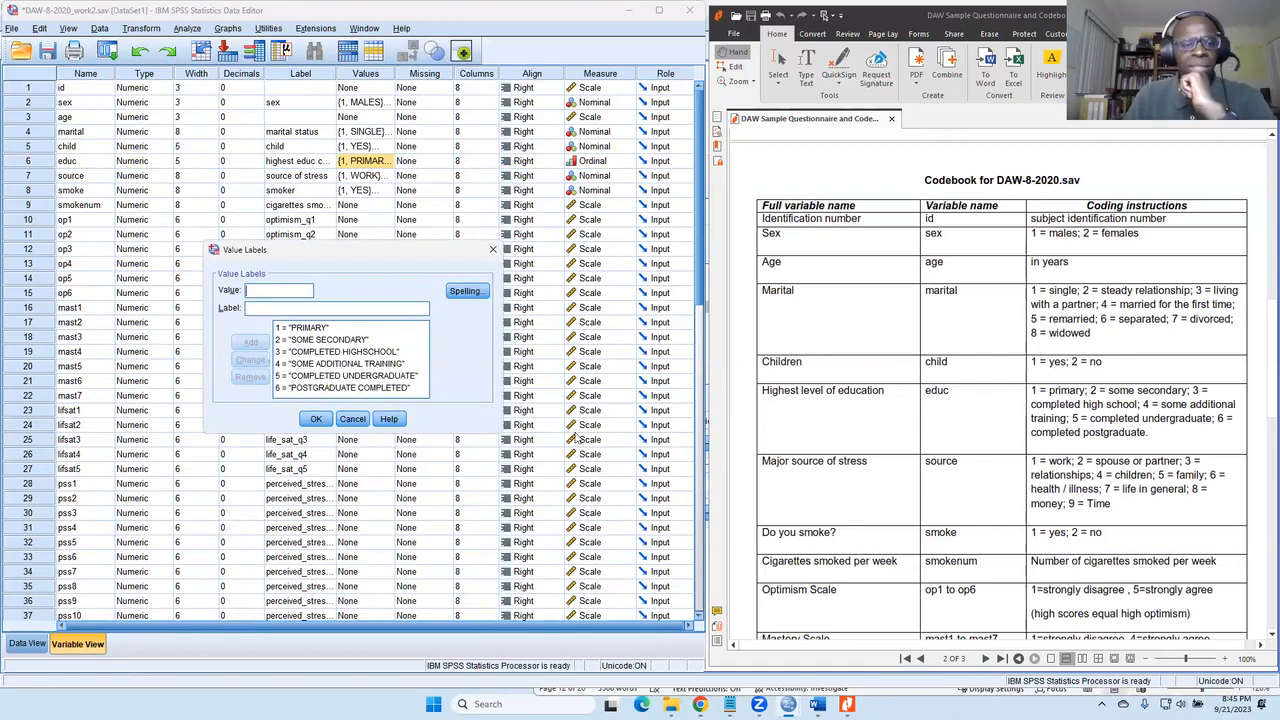
pyautogui.click(354, 420)
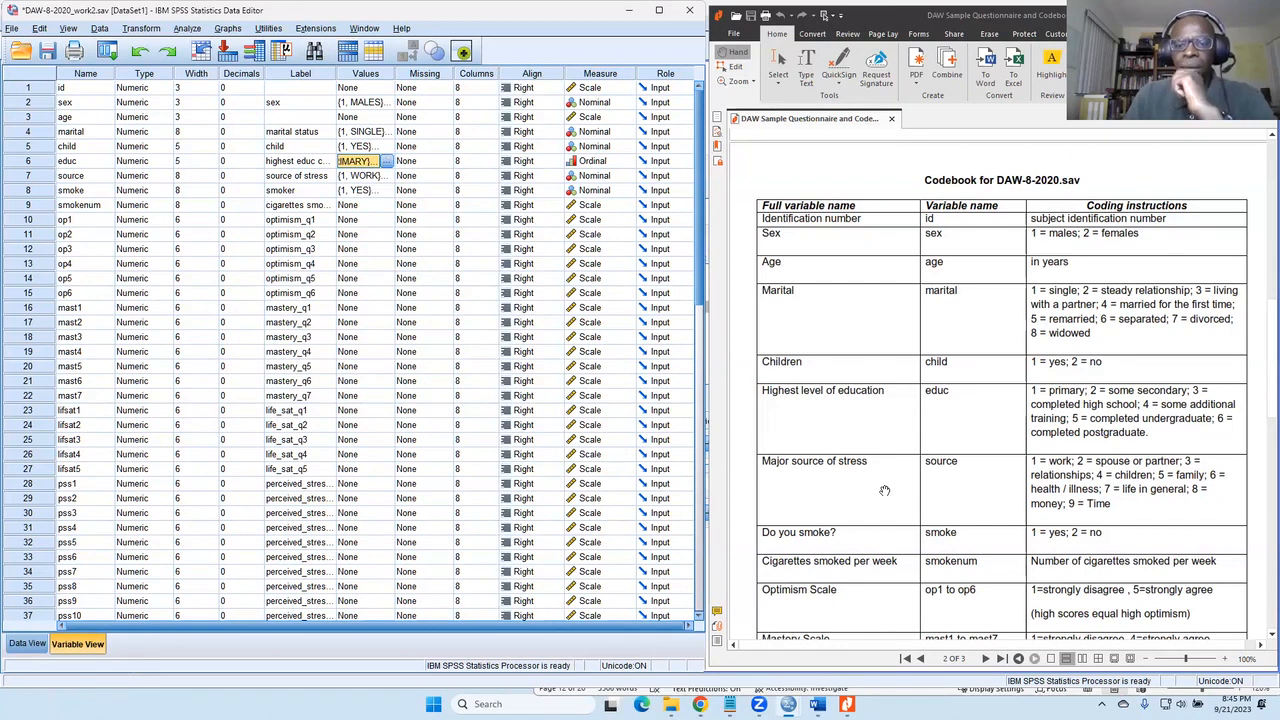
# Match the source, smoke and smokenum rows with the codebook, and examine its entries through the Perceived Stress Scale.
pyautogui.click(45, 178)
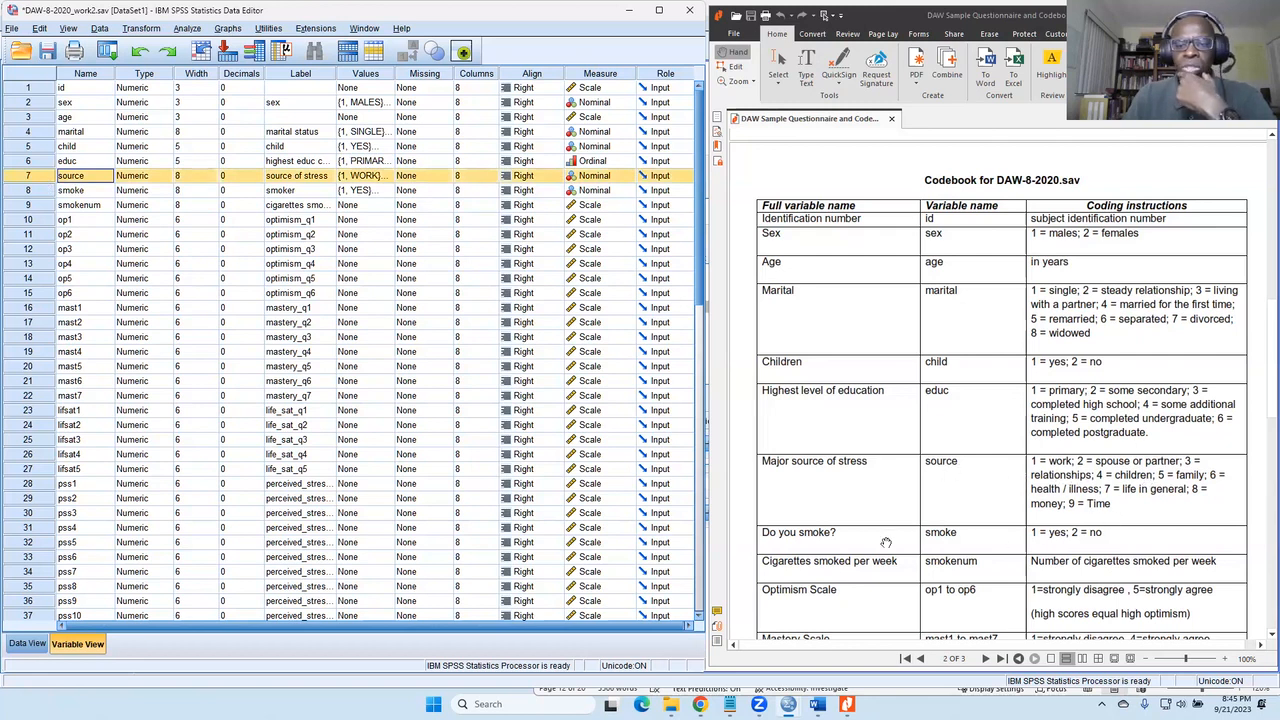
pyautogui.click(50, 192)
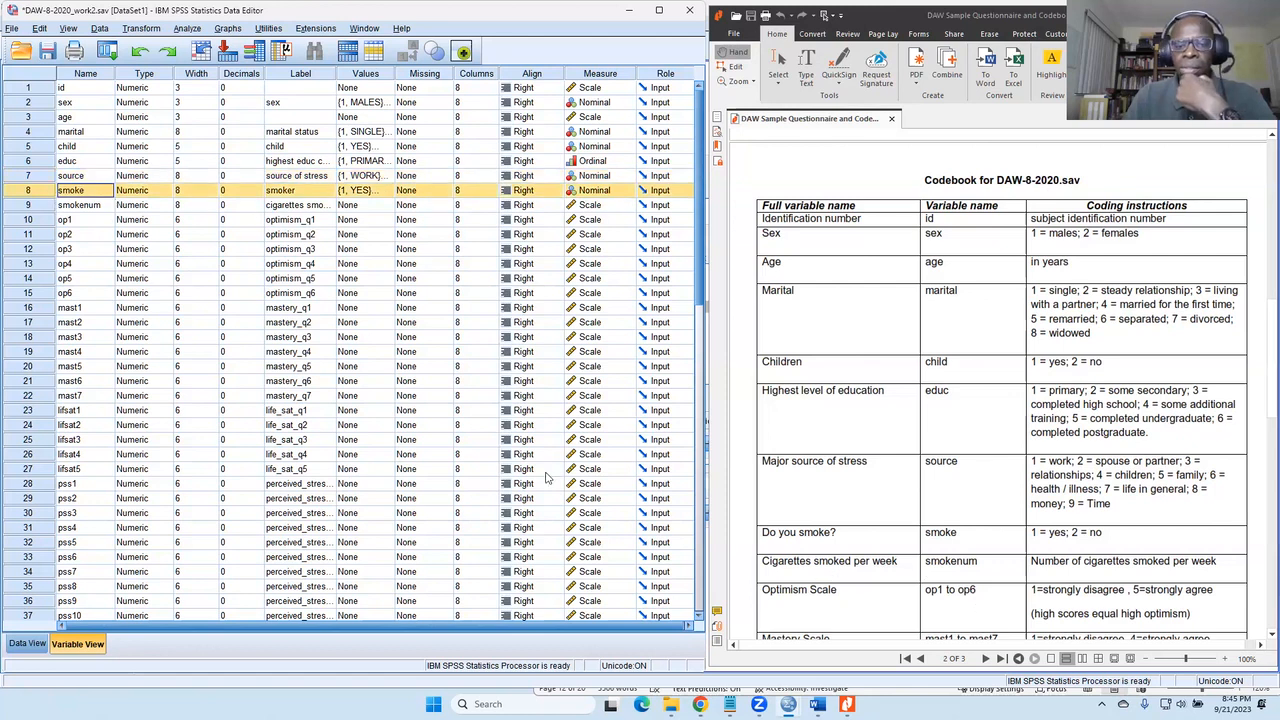
pyautogui.click(40, 207)
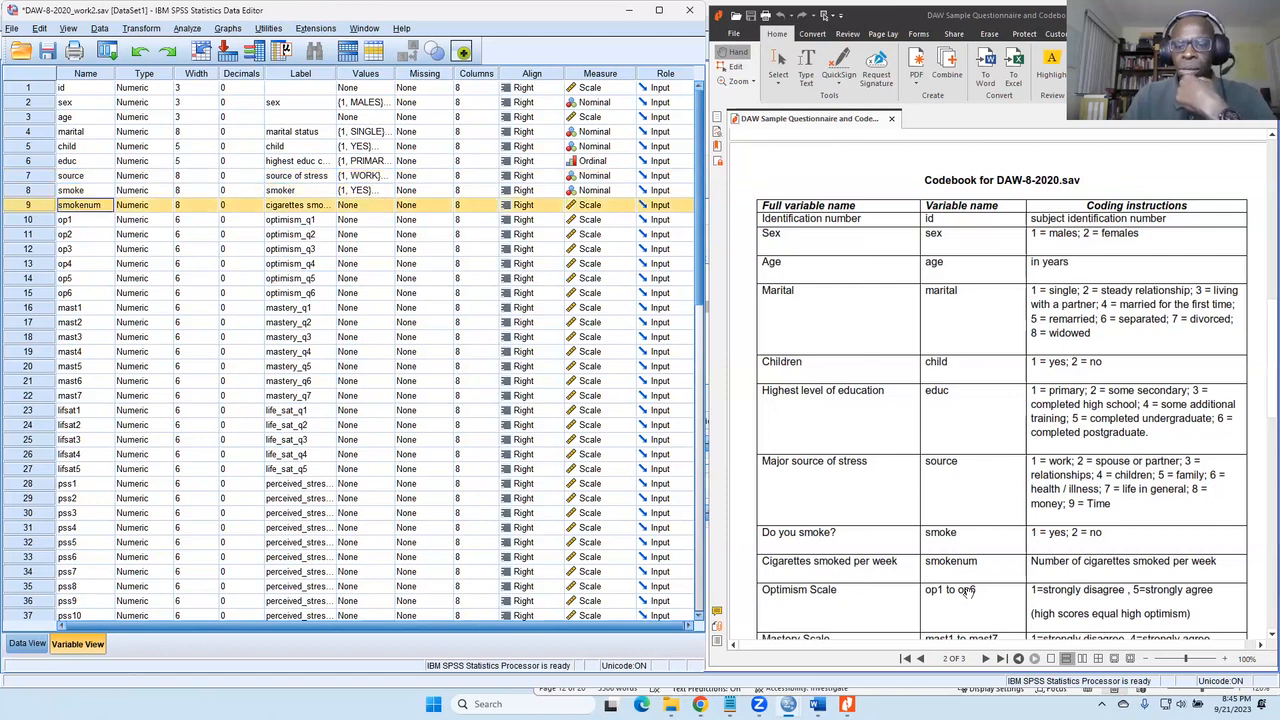
pyautogui.scroll(-3, 952, 598)
pyautogui.scroll(-3, 954, 585)
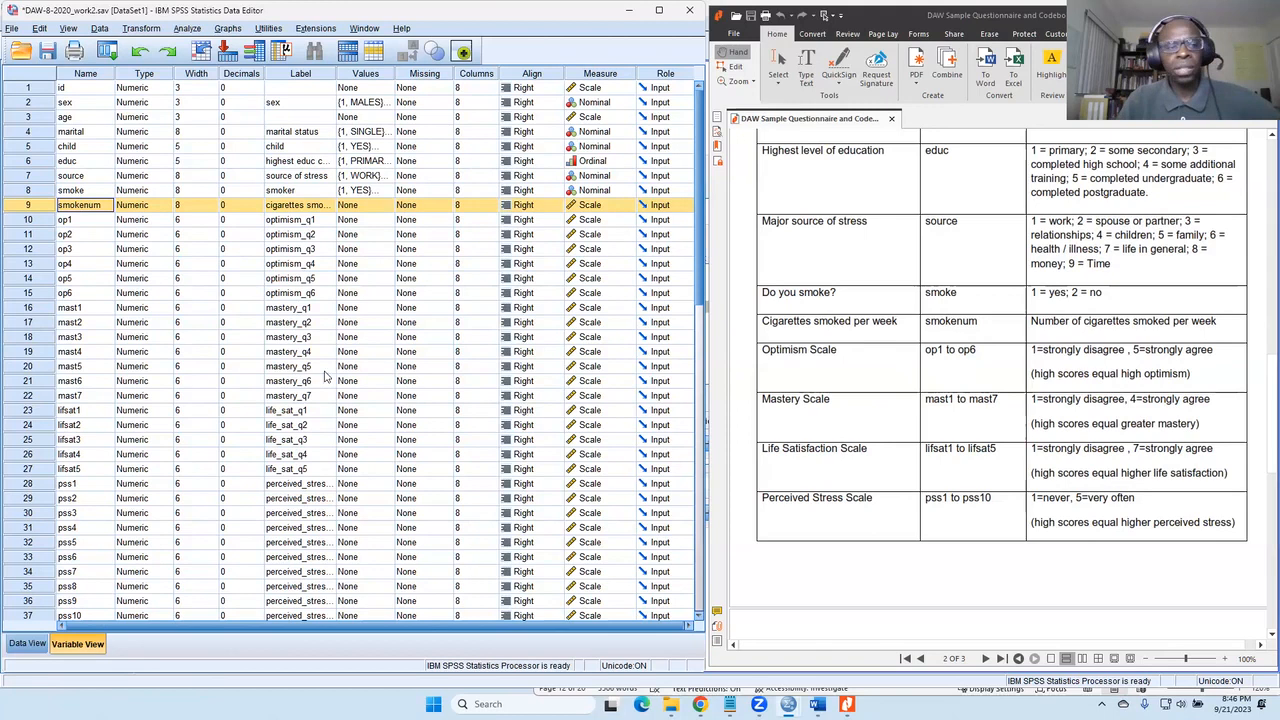
# Highlight the variable rows mast1 to mast7, lifsat1 to lifsat5 and pss1 to pss10 in turn, matching each scale to the codebook.
pyautogui.moveTo(40, 219); pyautogui.dragTo(46, 400)
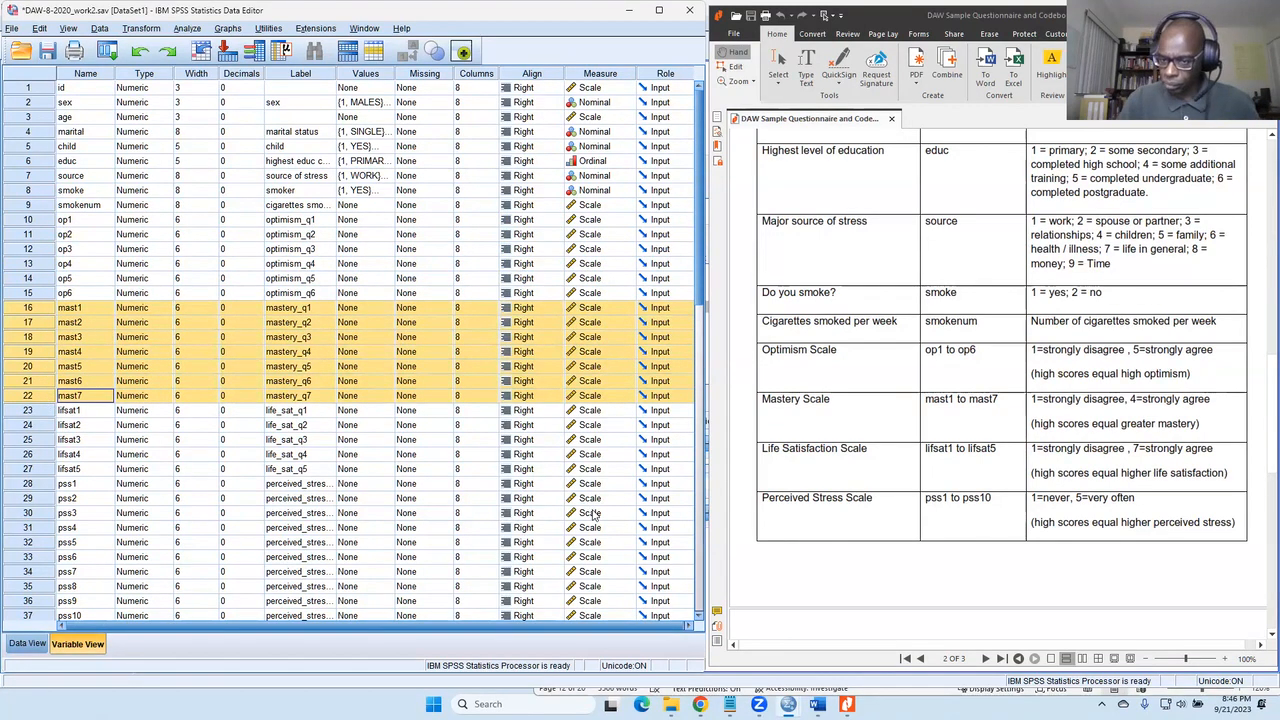
pyautogui.moveTo(38, 412); pyautogui.dragTo(43, 472)
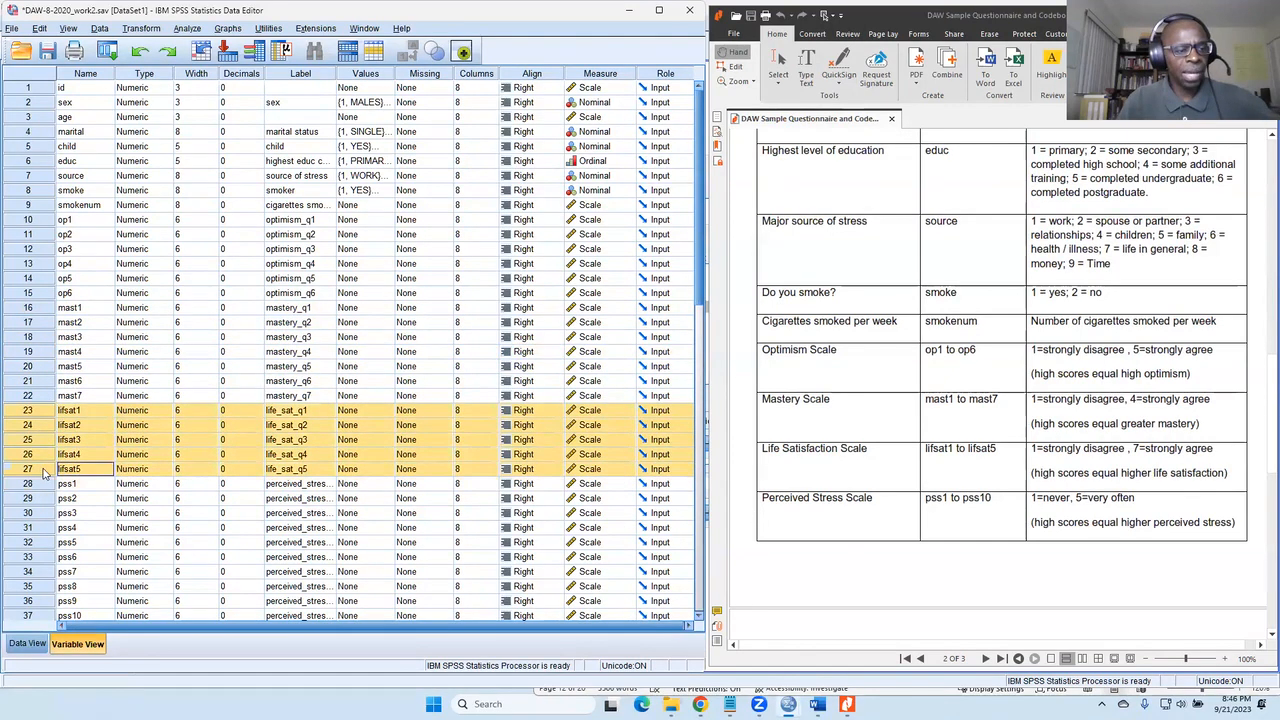
pyautogui.scroll(-3, 40, 488)
pyautogui.moveTo(42, 356); pyautogui.dragTo(48, 488)
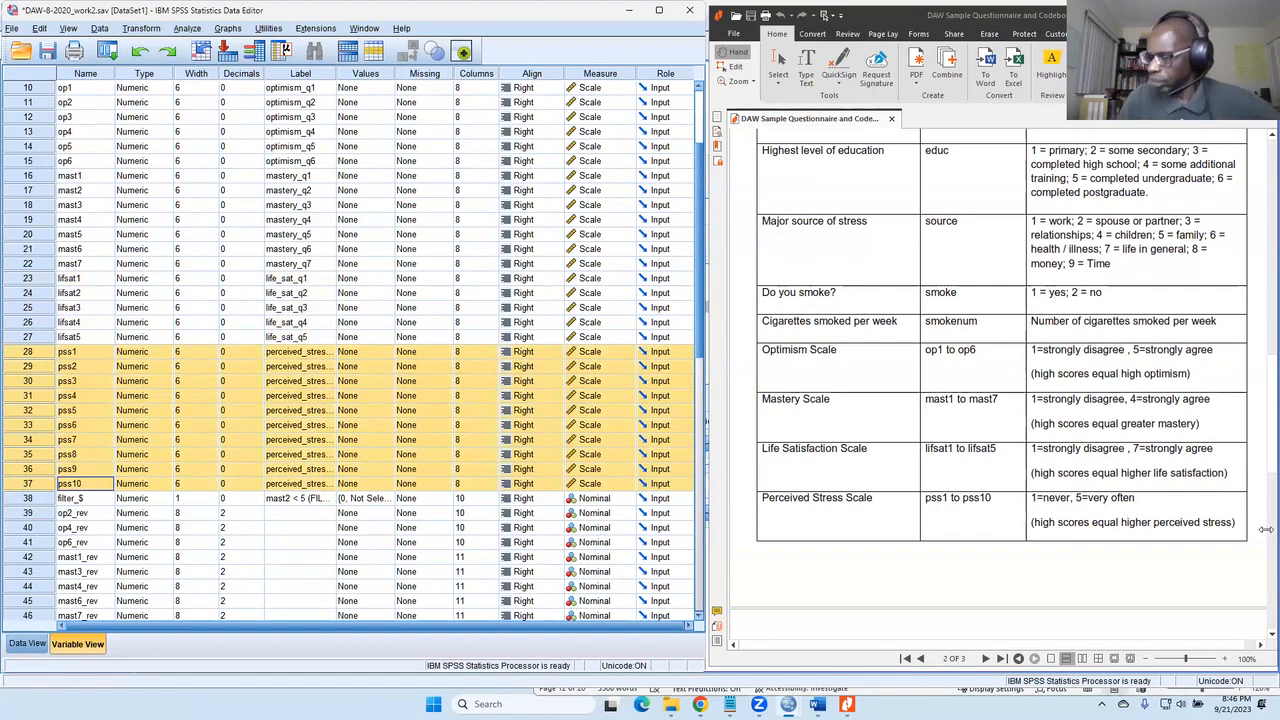
# Bring up the open Compute Variable dialog for Tot_PercStress, move it aside, and bring the Recode into Different Variables dialog forward.
pyautogui.click(143, 29)
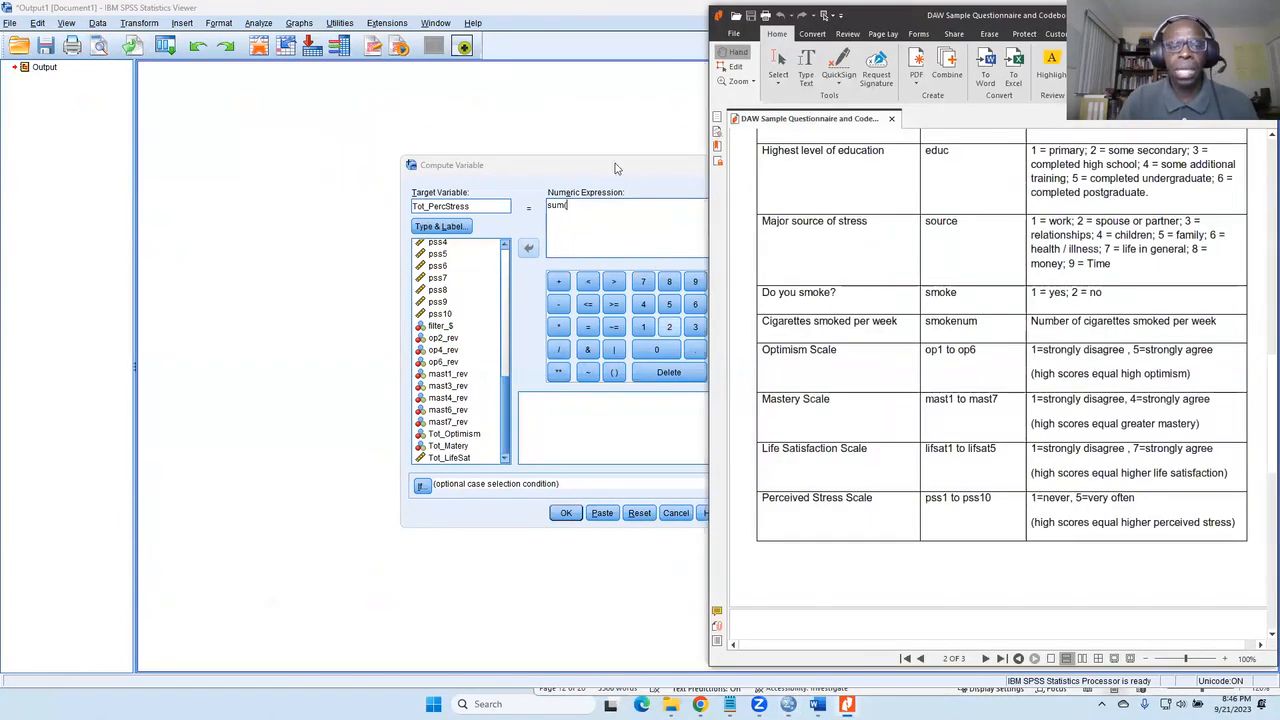
pyautogui.moveTo(583, 165); pyautogui.dragTo(343, 132)
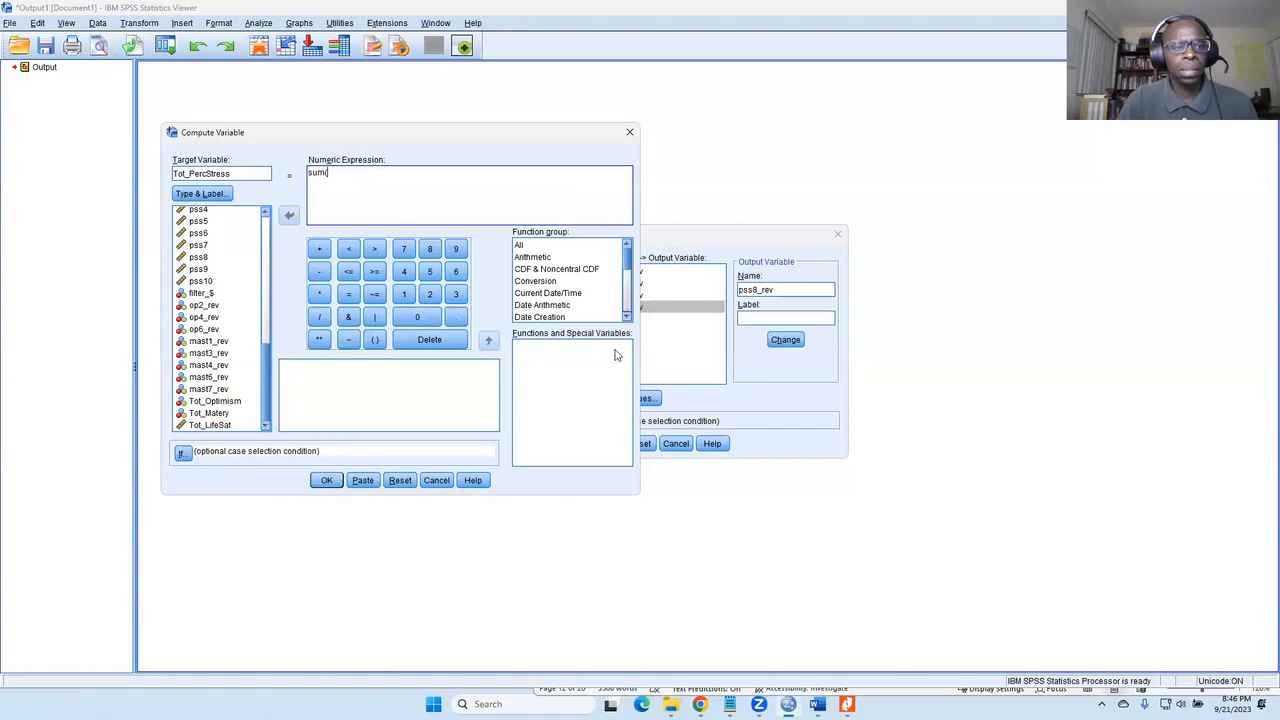
pyautogui.click(701, 245)
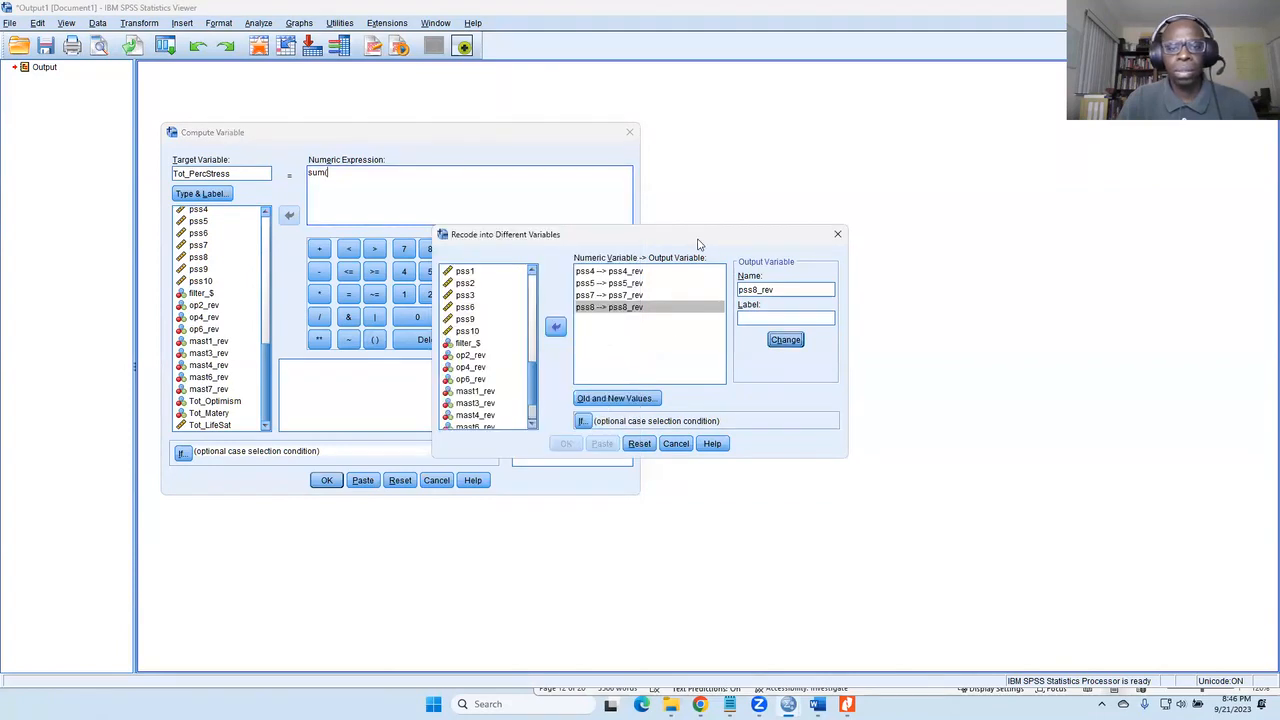
# Switch to the codebook PDF and check the reverse-item instructions and the response coding for pss1 to pss10.
pyautogui.click(846, 704)
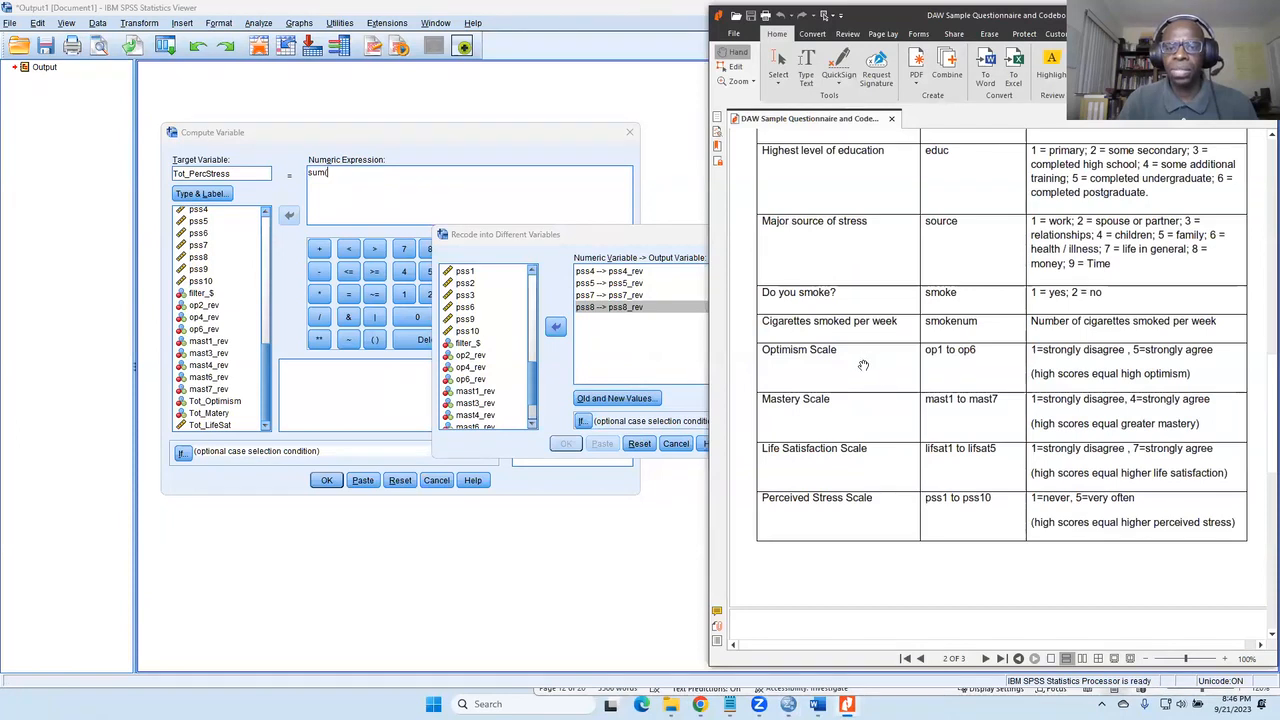
pyautogui.scroll(-10, 961, 372)
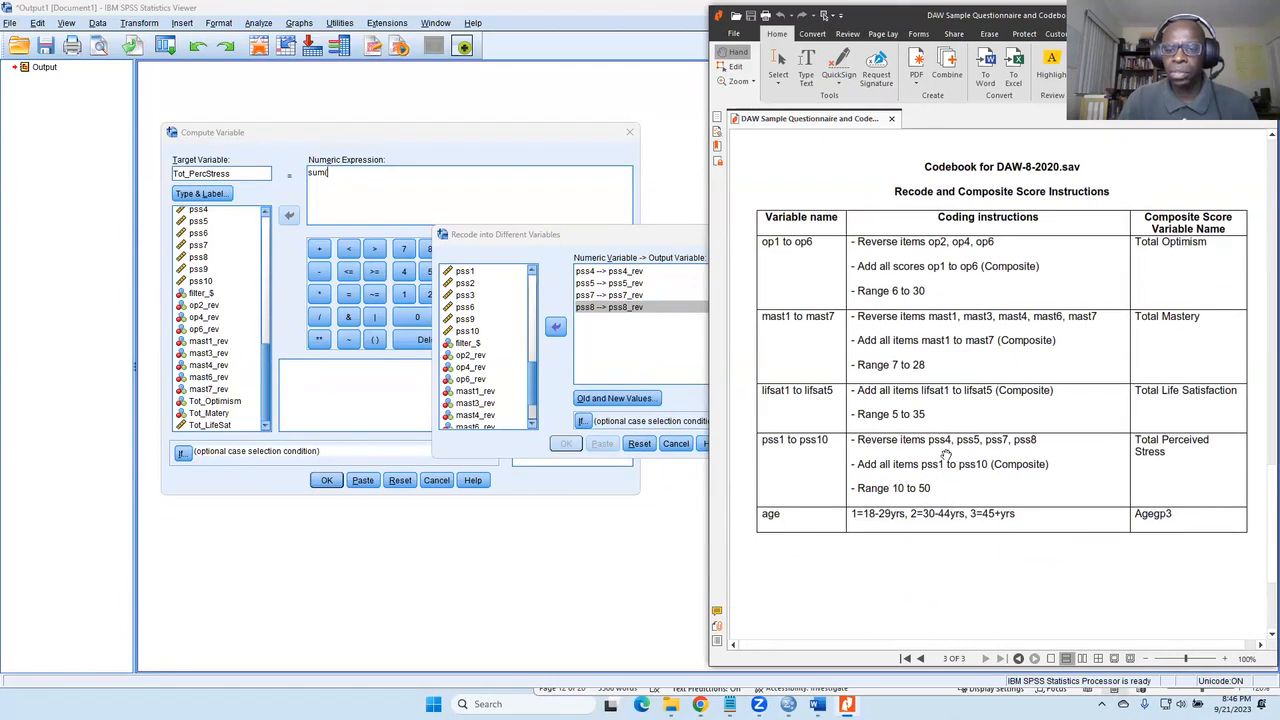
pyautogui.scroll(3, 1008, 445)
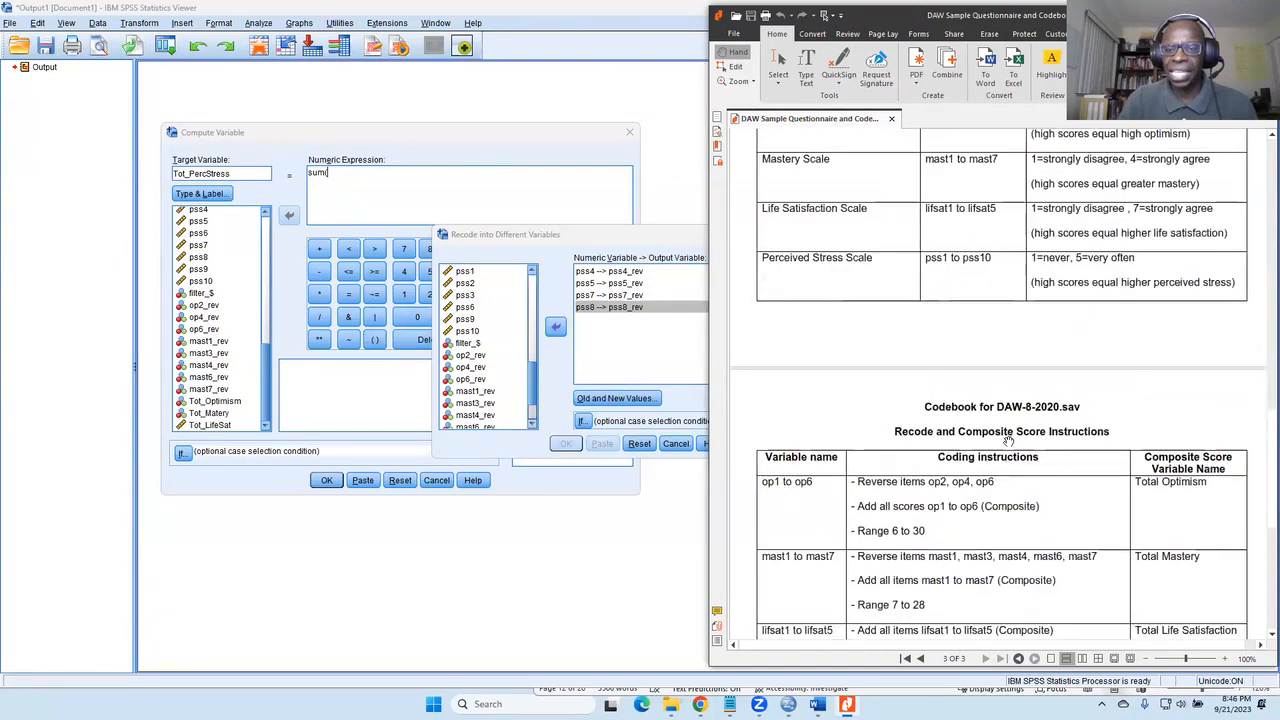
pyautogui.scroll(3, 1008, 440)
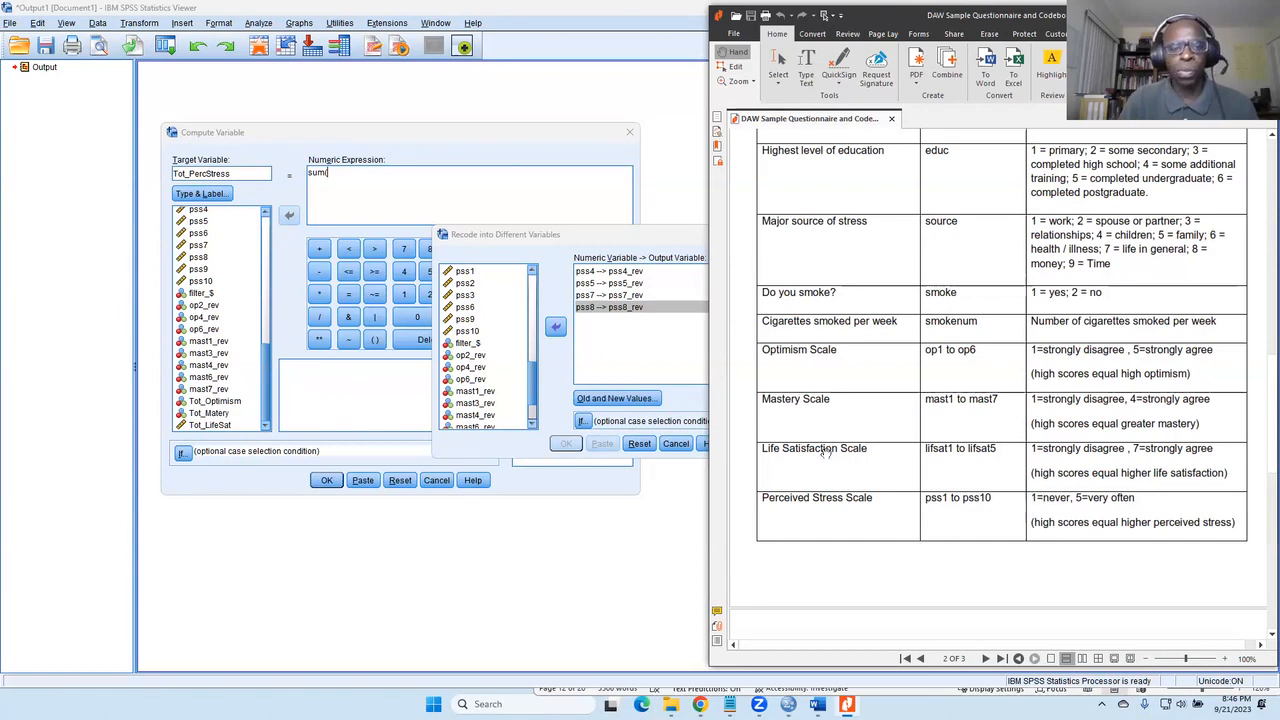
# Define the old and new values for recoding pss4, pss5, pss7 and pss8, adding the mappings 1 to 5 and 2 to 4.
pyautogui.click(628, 245)
pyautogui.moveTo(628, 236); pyautogui.dragTo(478, 133)
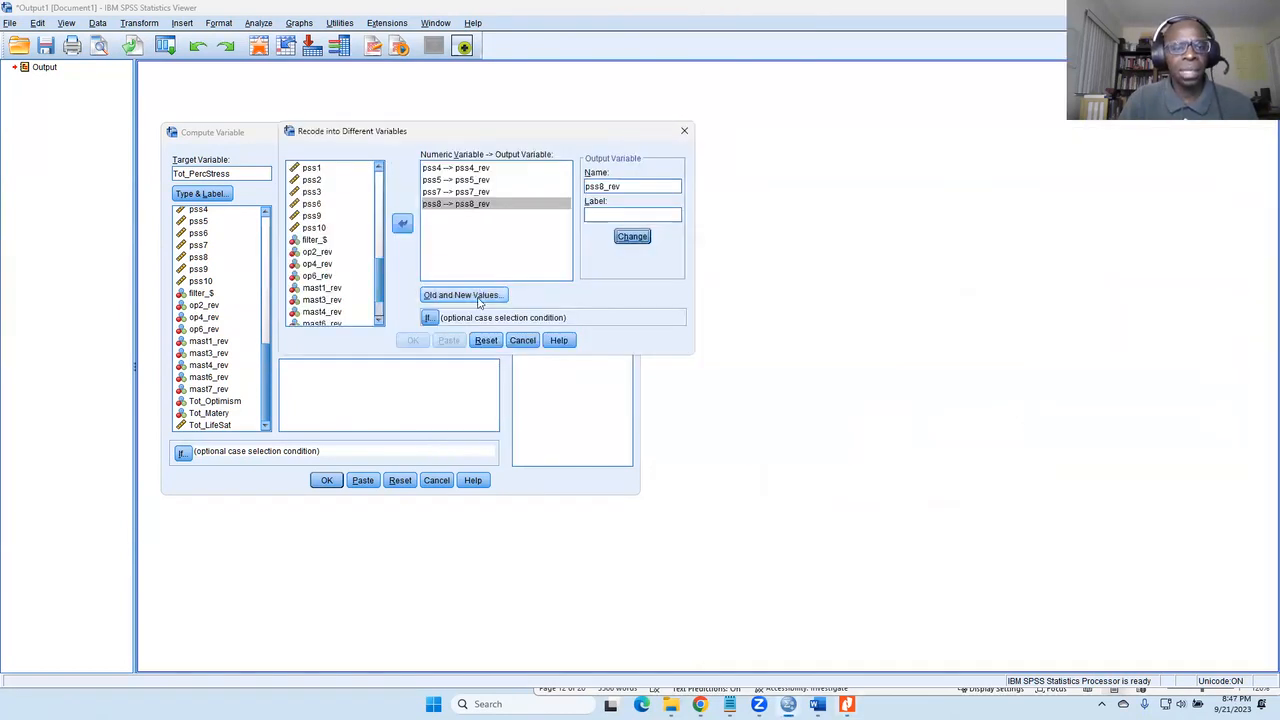
pyautogui.click(467, 295)
pyautogui.click(482, 271)
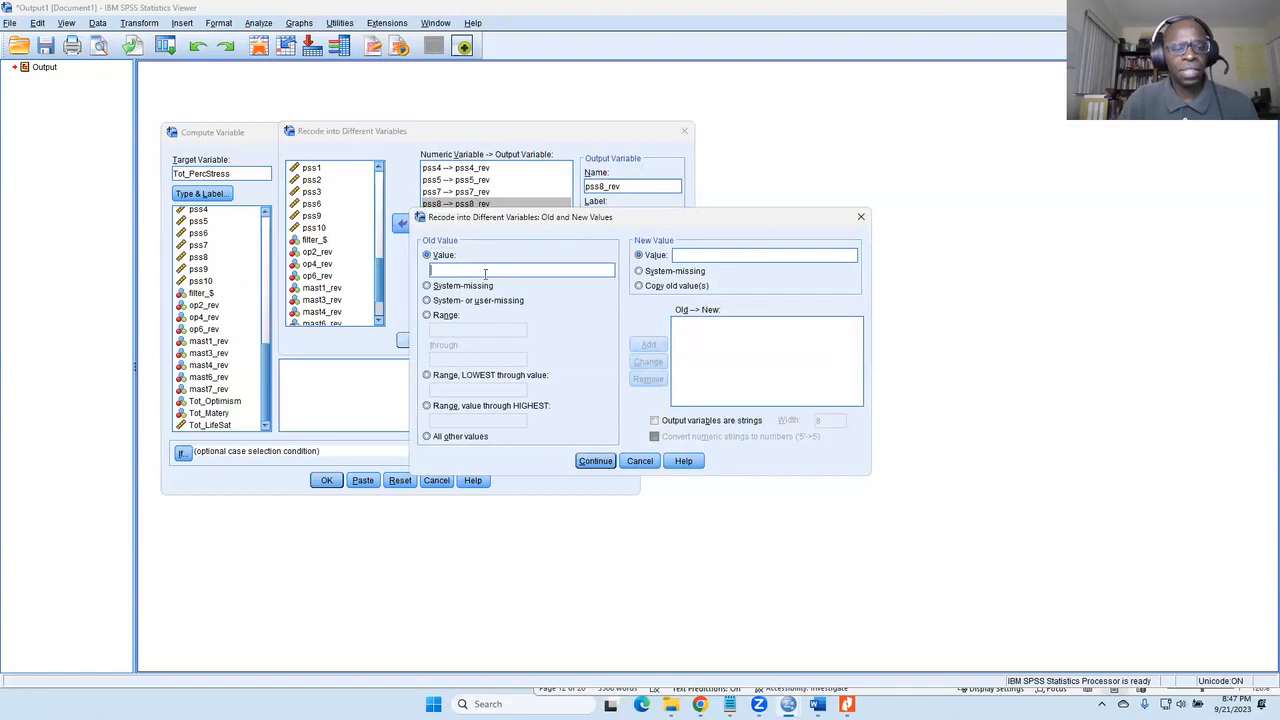
pyautogui.write('1')
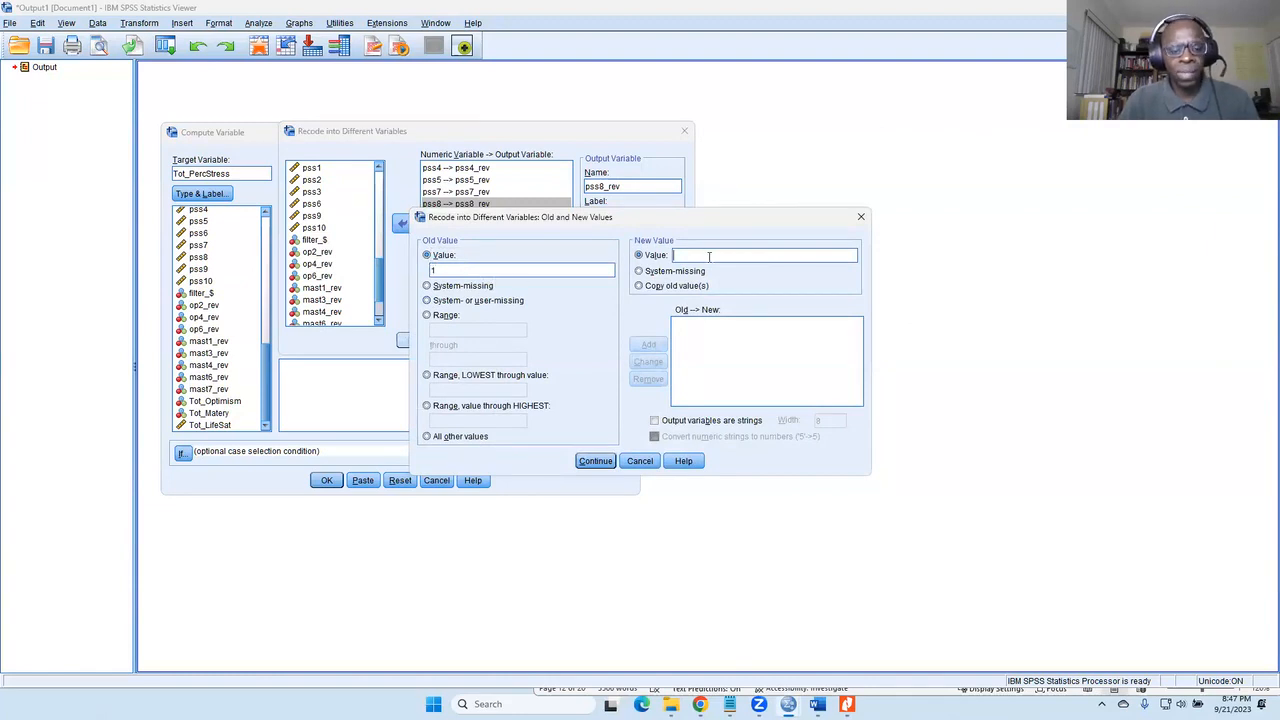
pyautogui.click(709, 256)
pyautogui.write('5')
pyautogui.click(648, 344)
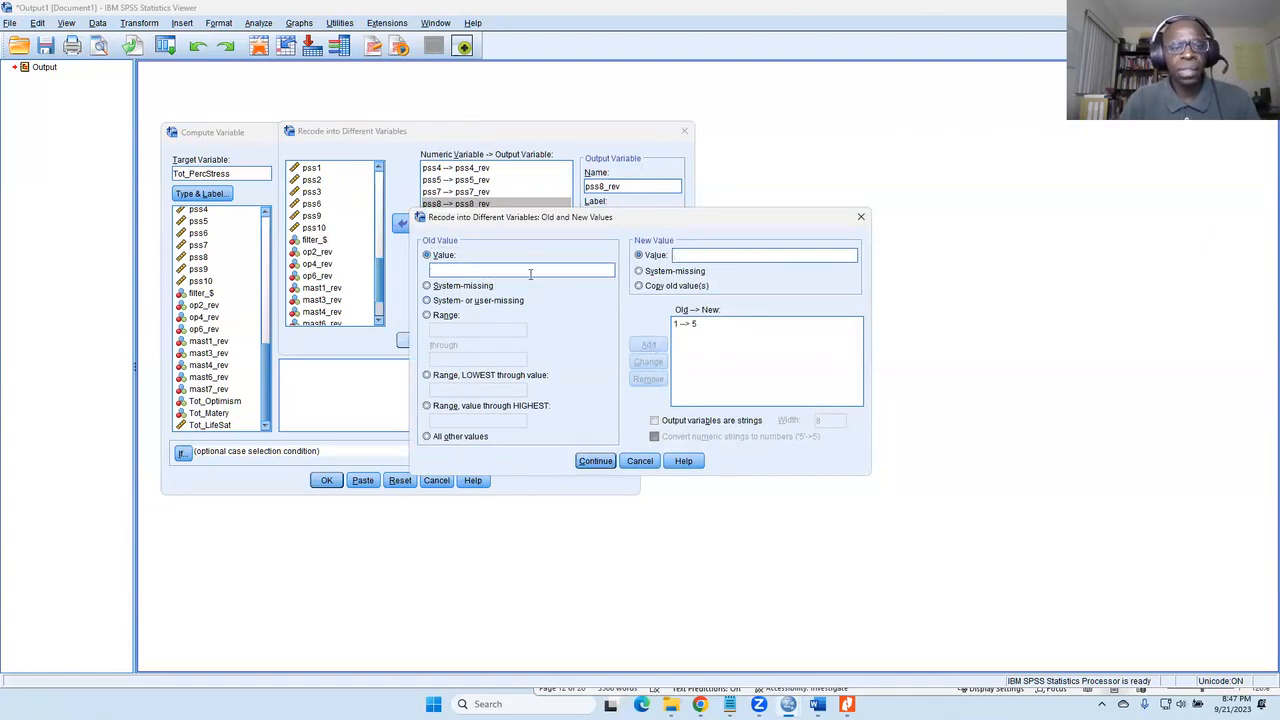
pyautogui.write('2')
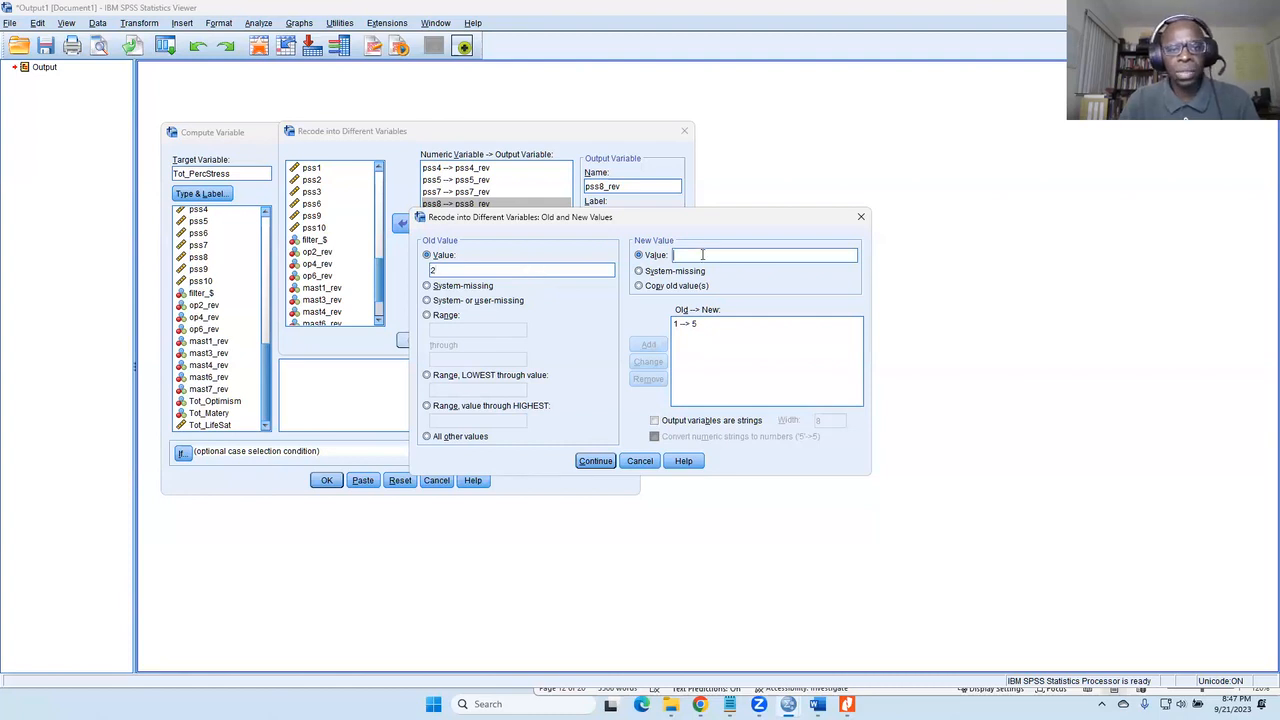
pyautogui.click(703, 255)
pyautogui.write('4')
pyautogui.click(648, 344)
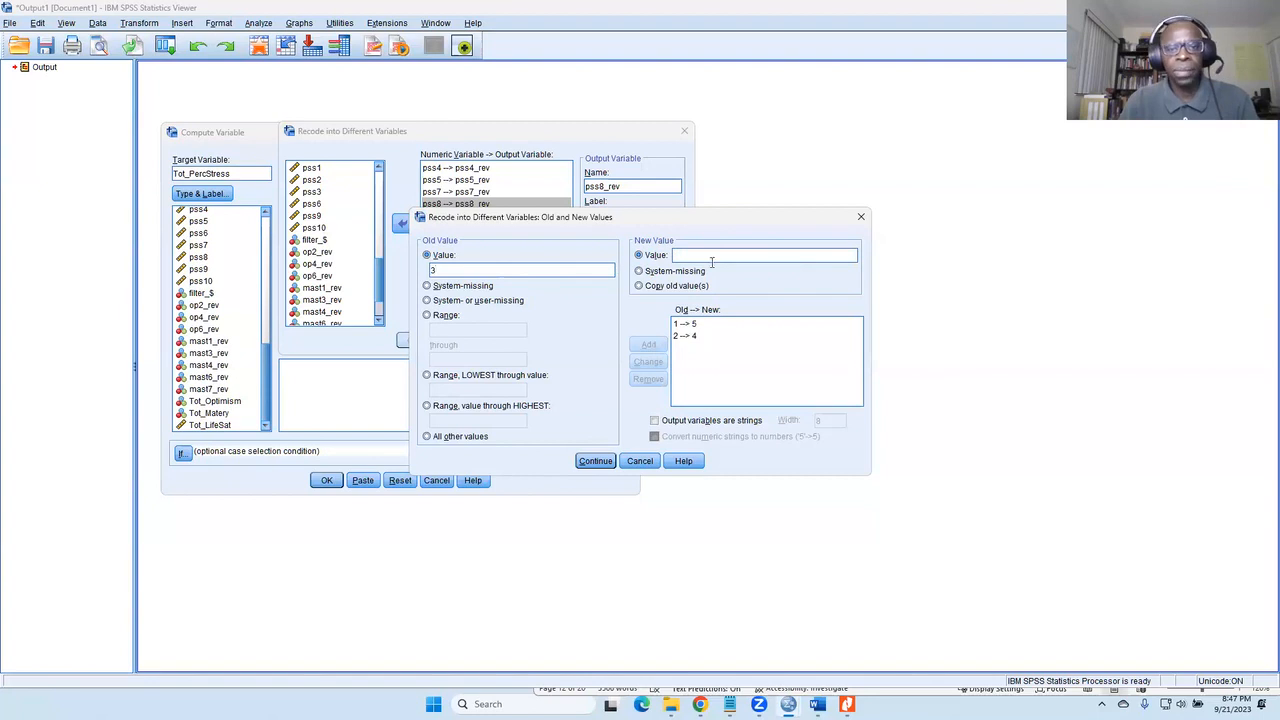
# Add the mappings 3 to 3 and 4 to 2 to the recode's old and new values.
pyautogui.write('4')
pyautogui.press('BackSpace')
pyautogui.write('3')
pyautogui.press('BackSpace')
pyautogui.write('3')
pyautogui.click(651, 347)
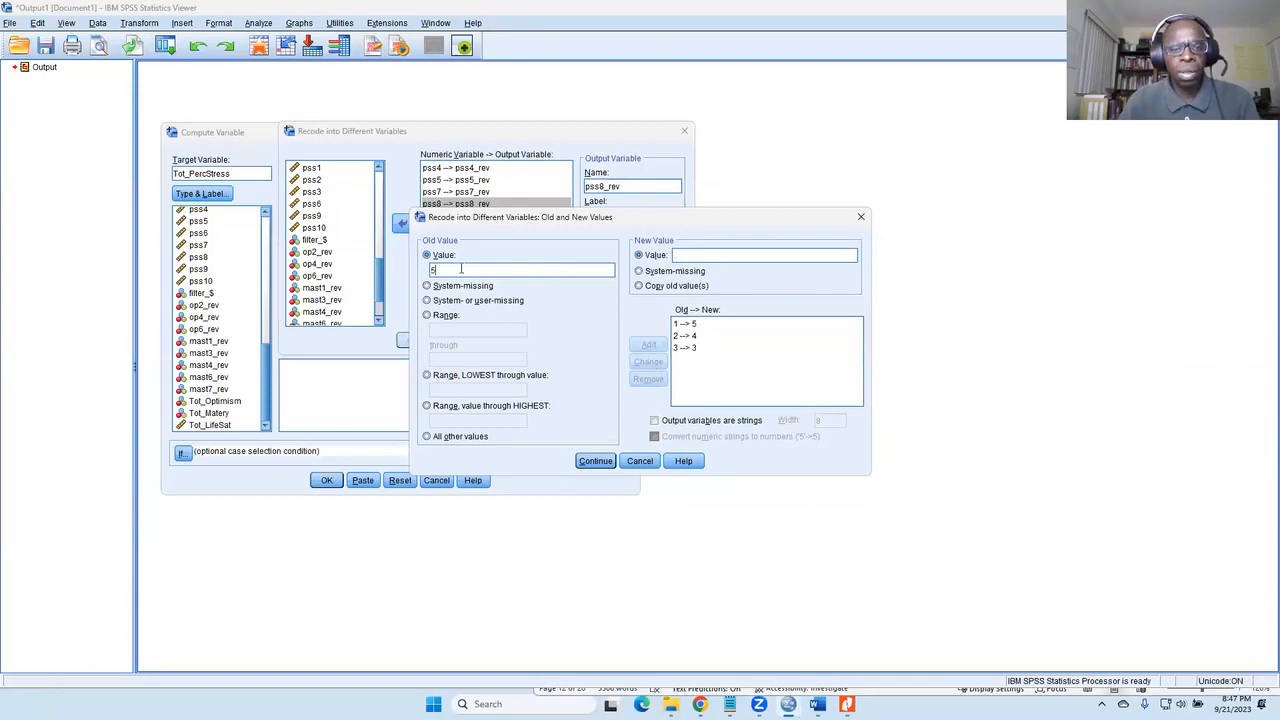
pyautogui.click(716, 254)
pyautogui.write('2')
pyautogui.click(648, 344)
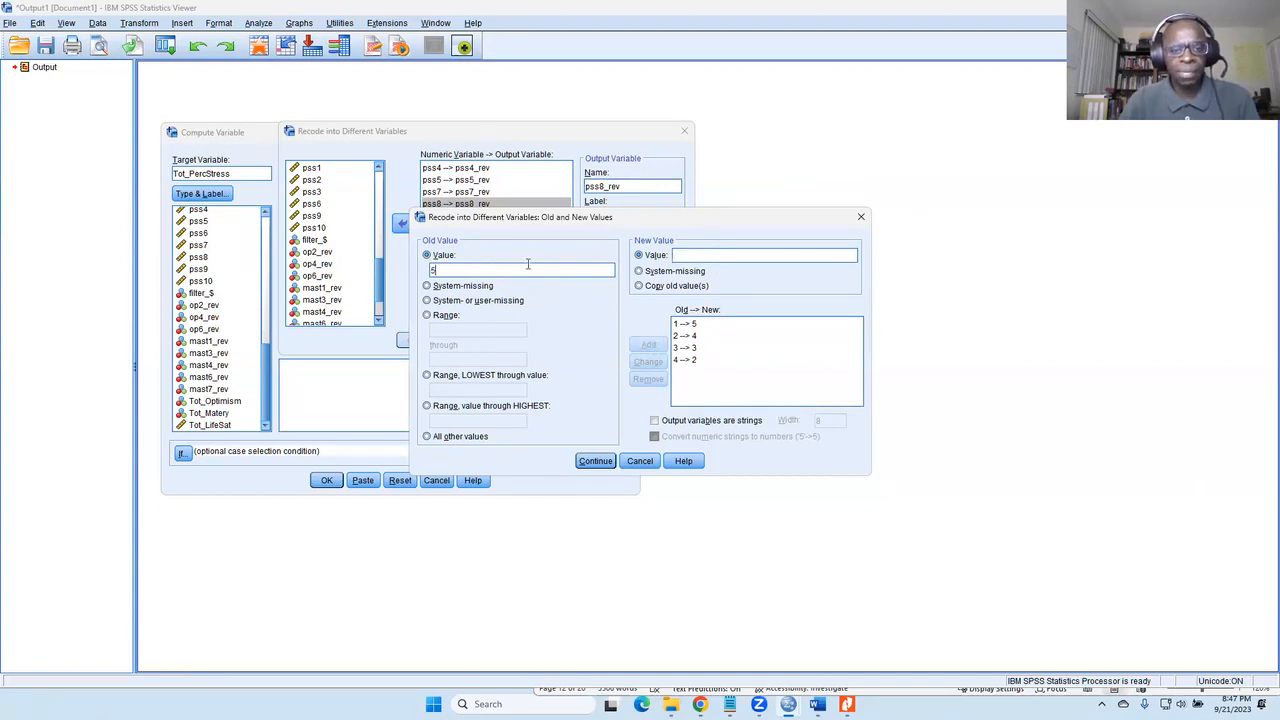
# Add the mapping 5 to 1 to the old and new values, and paste the recode as syntax.
pyautogui.write('1')
pyautogui.click(646, 347)
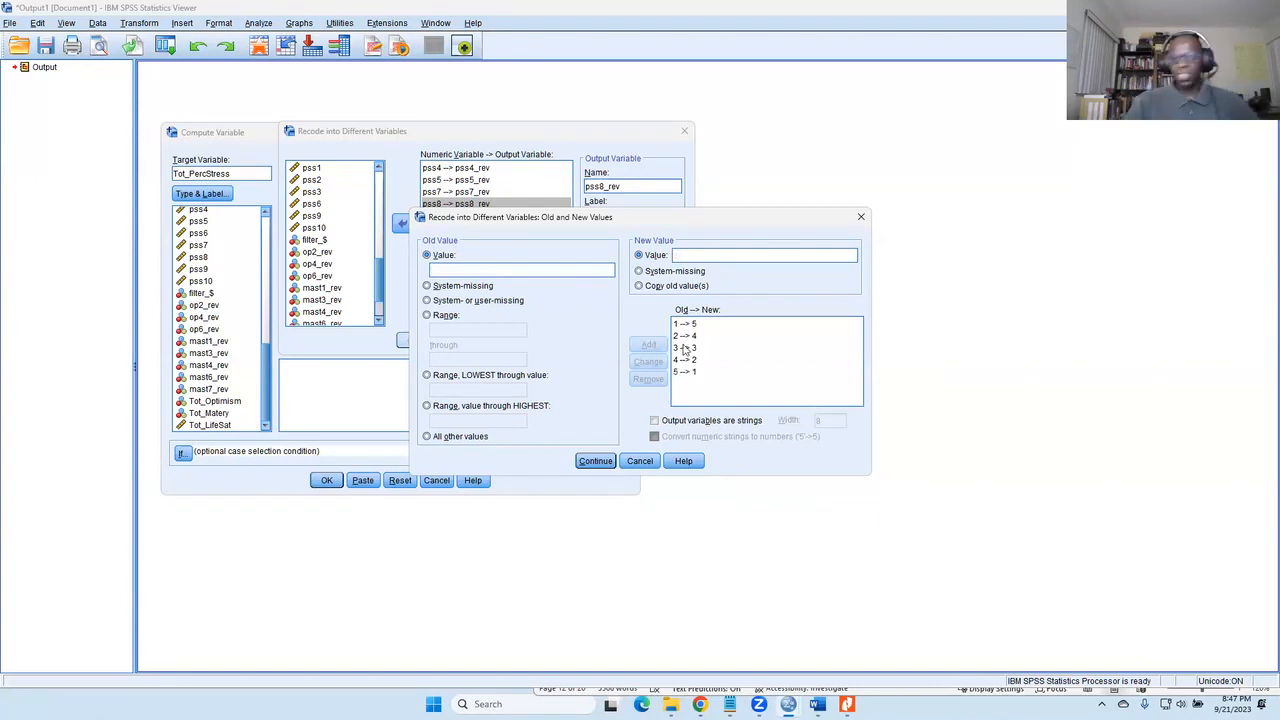
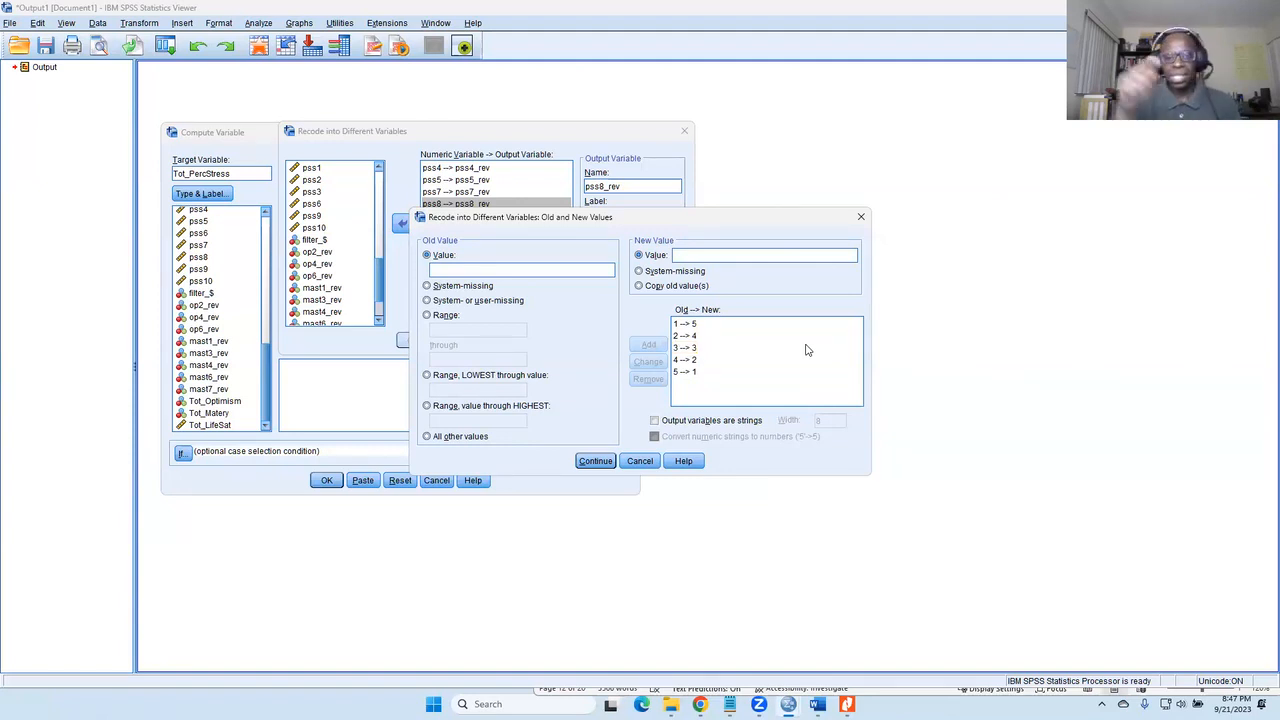
pyautogui.click(596, 462)
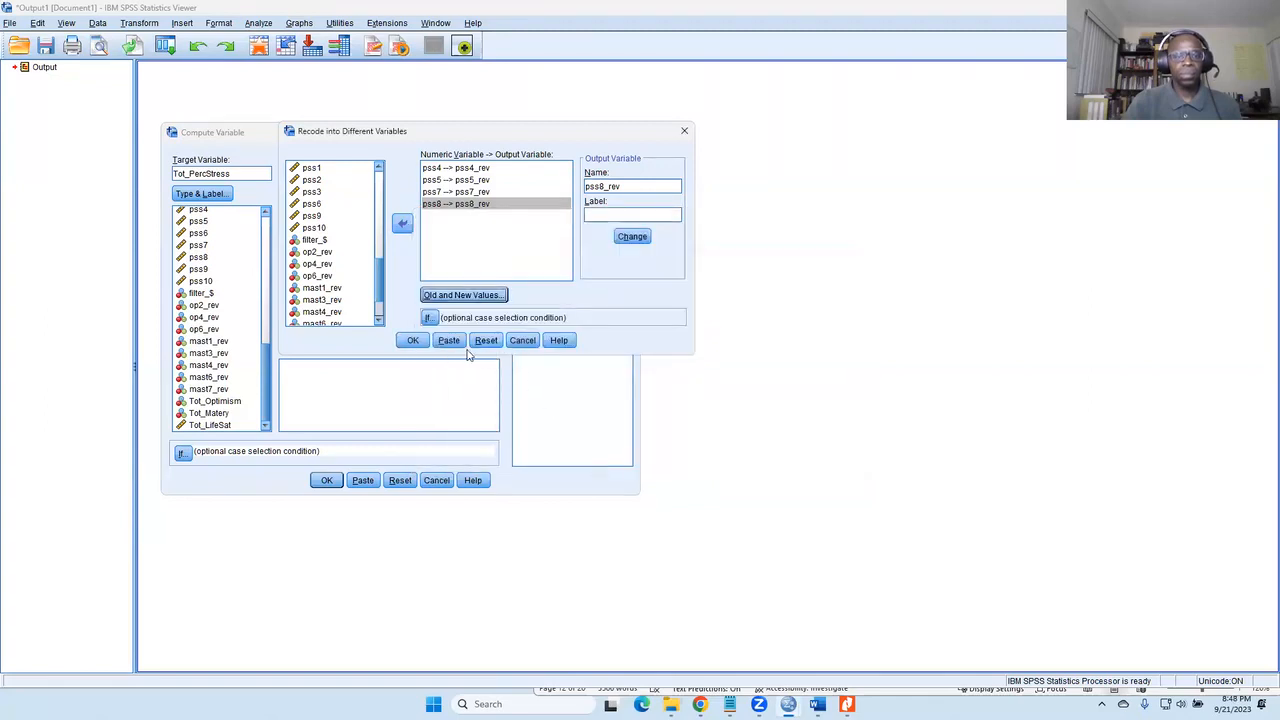
pyautogui.click(449, 341)
# Switch to the syntax file and insert blank lines above the new RECODE command for the pss items.
pyautogui.moveTo(817, 704)
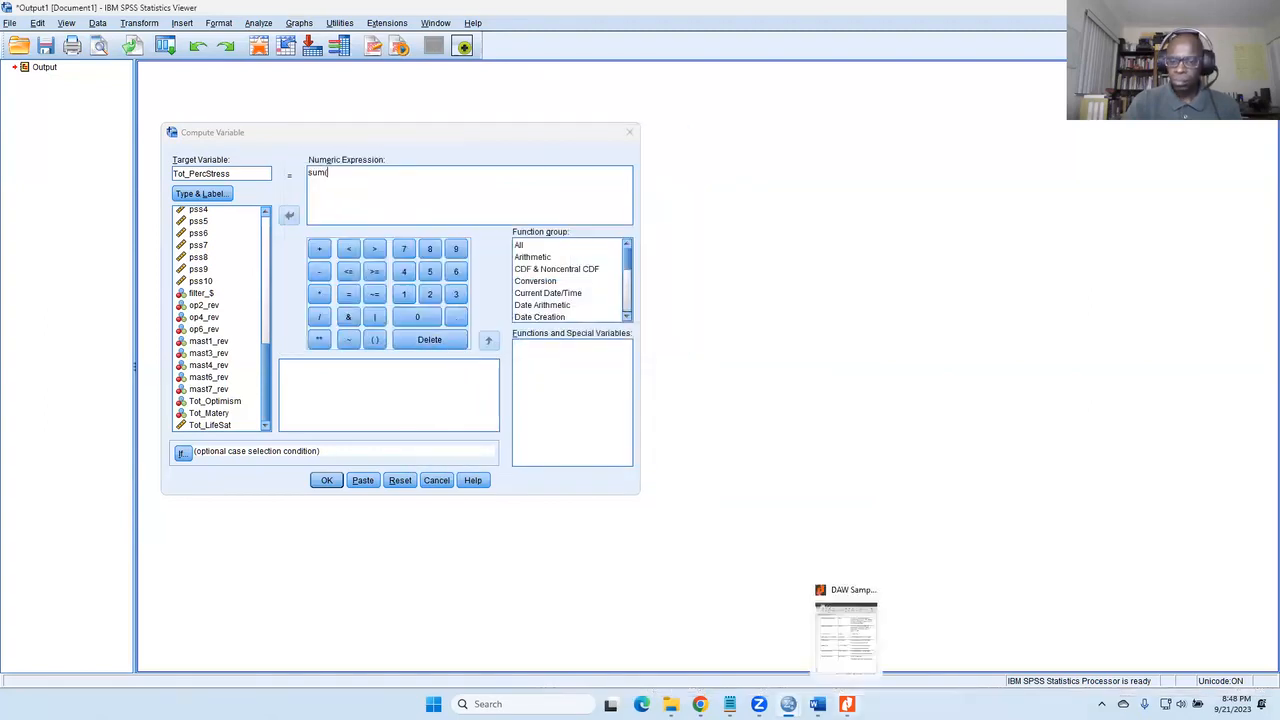
pyautogui.click(815, 630)
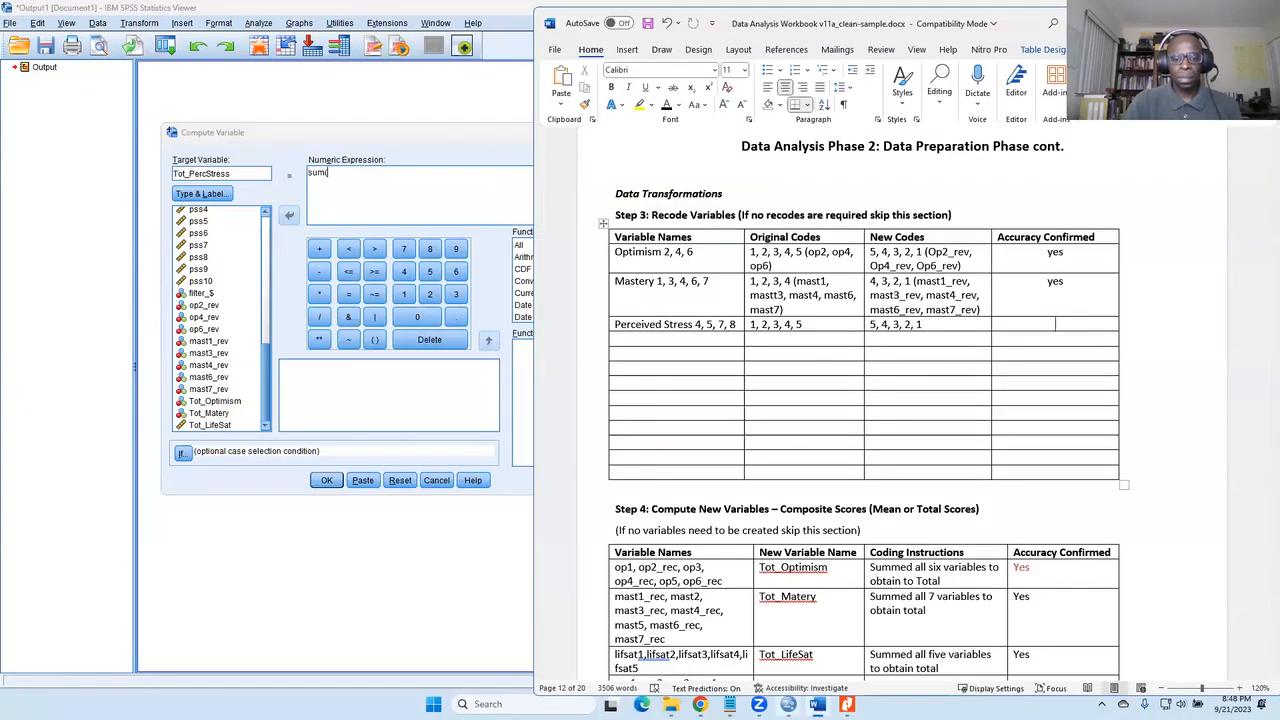
pyautogui.click(905, 630)
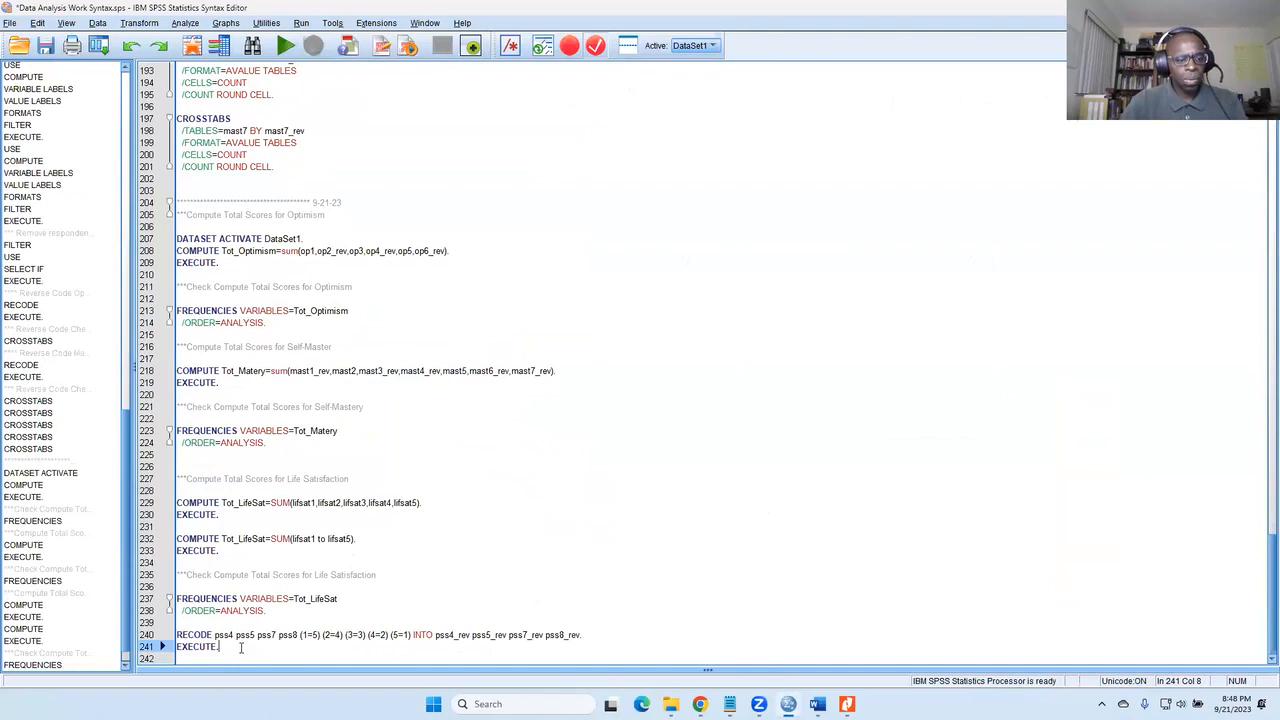
pyautogui.click(236, 623)
pyautogui.press('Return')
pyautogui.press('Return')
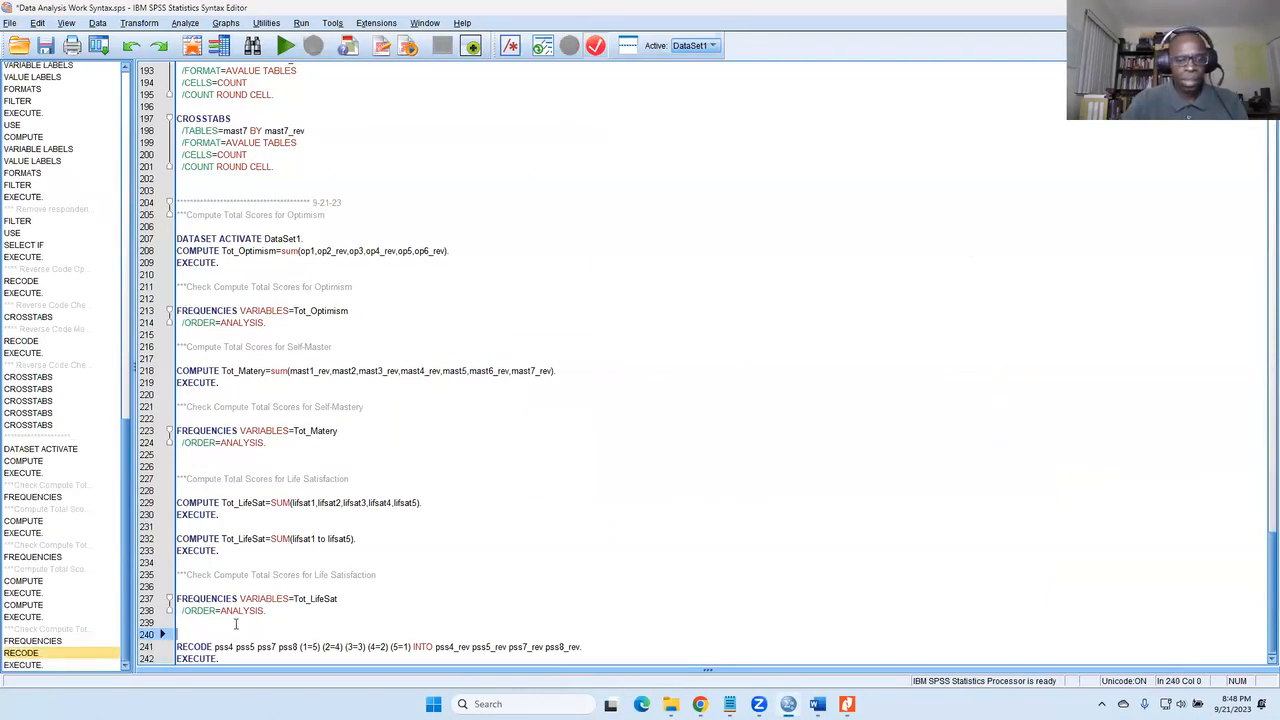
# Copy the "Reverse Code Optimism Q2, 4, and 6" comment and paste it above the pss RECODE command.
pyautogui.scroll(18, 513, 343)
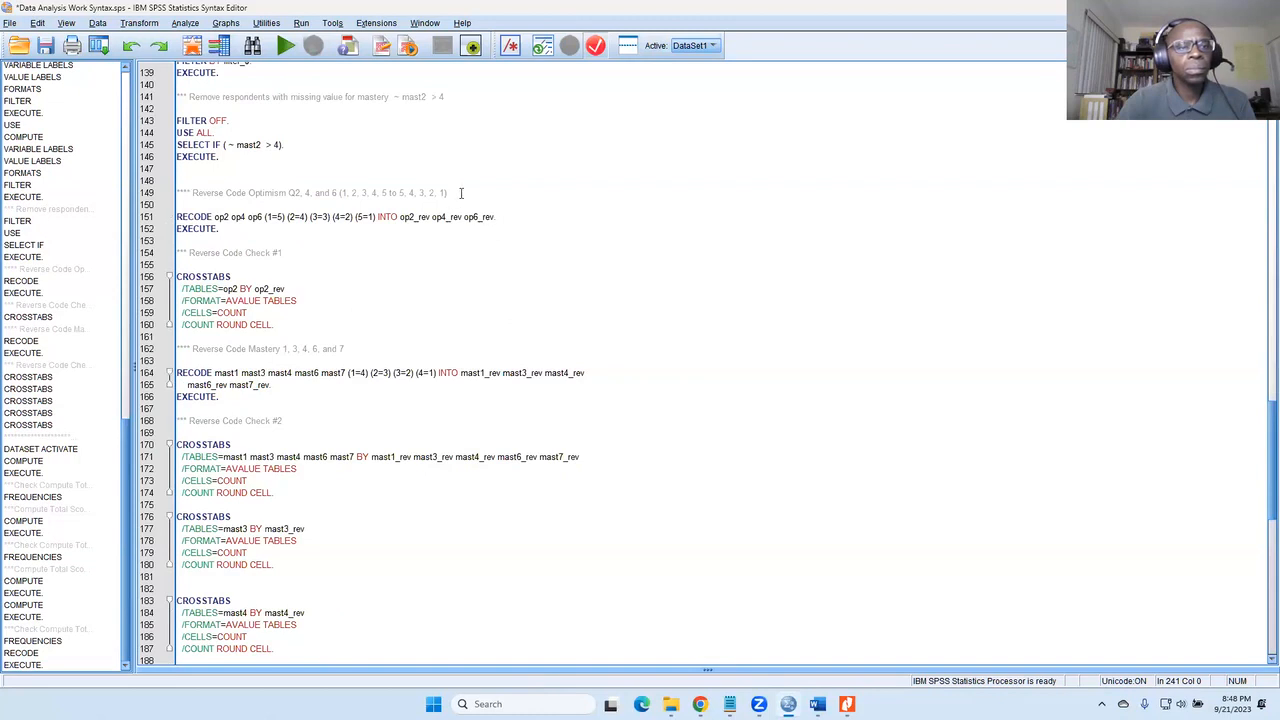
pyautogui.moveTo(457, 191); pyautogui.dragTo(162, 192)
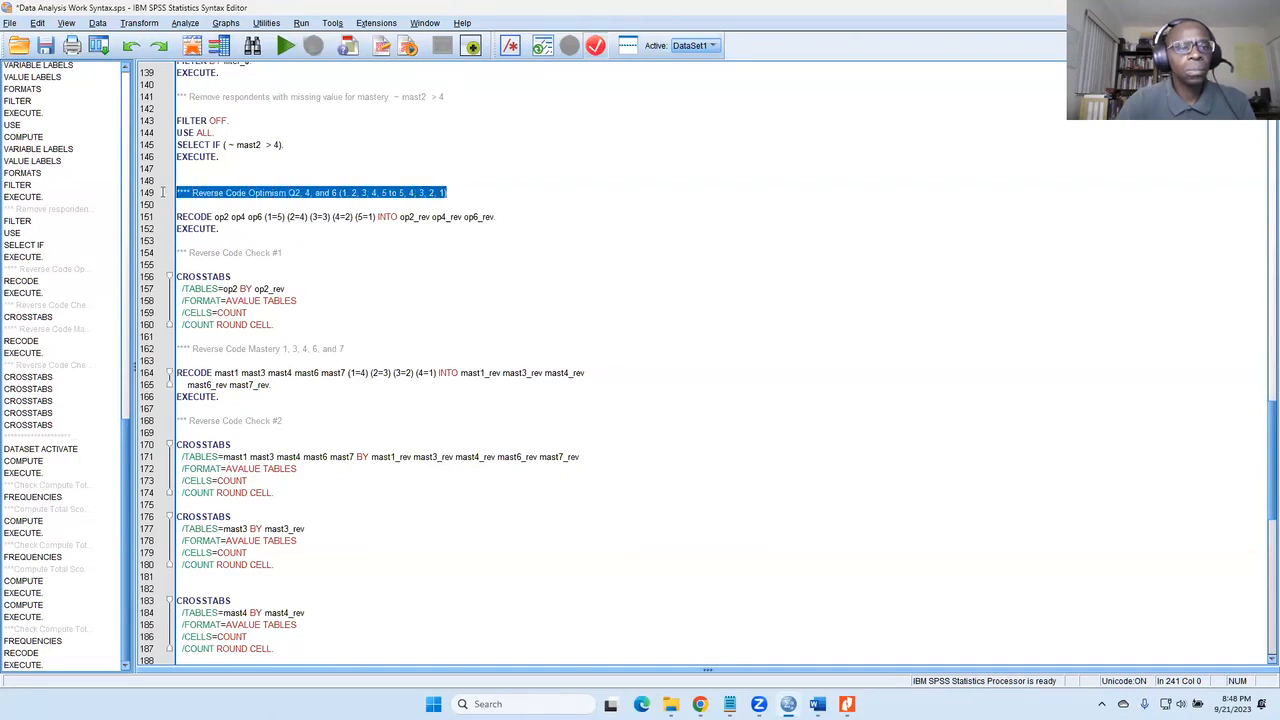
pyautogui.rightClick(205, 193)
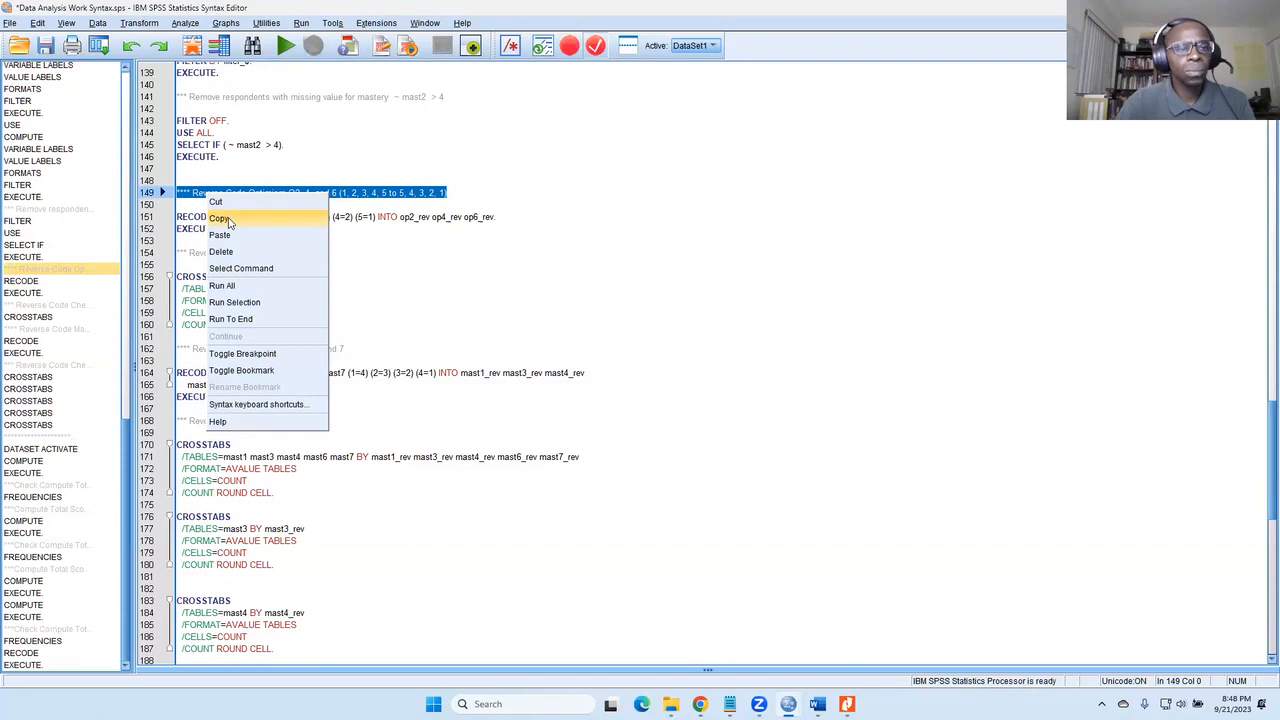
pyautogui.click(229, 220)
pyautogui.scroll(-19, 298, 325)
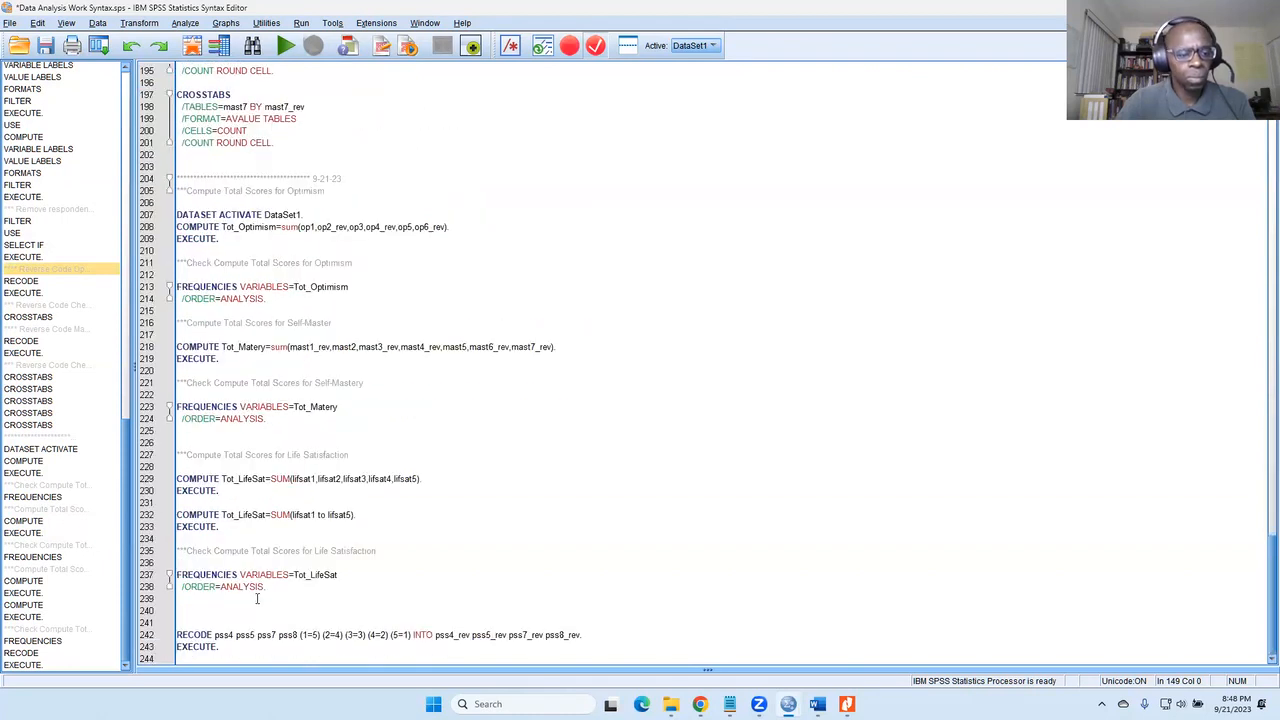
pyautogui.click(254, 611)
pyautogui.hotkey('ctrl', 'v')
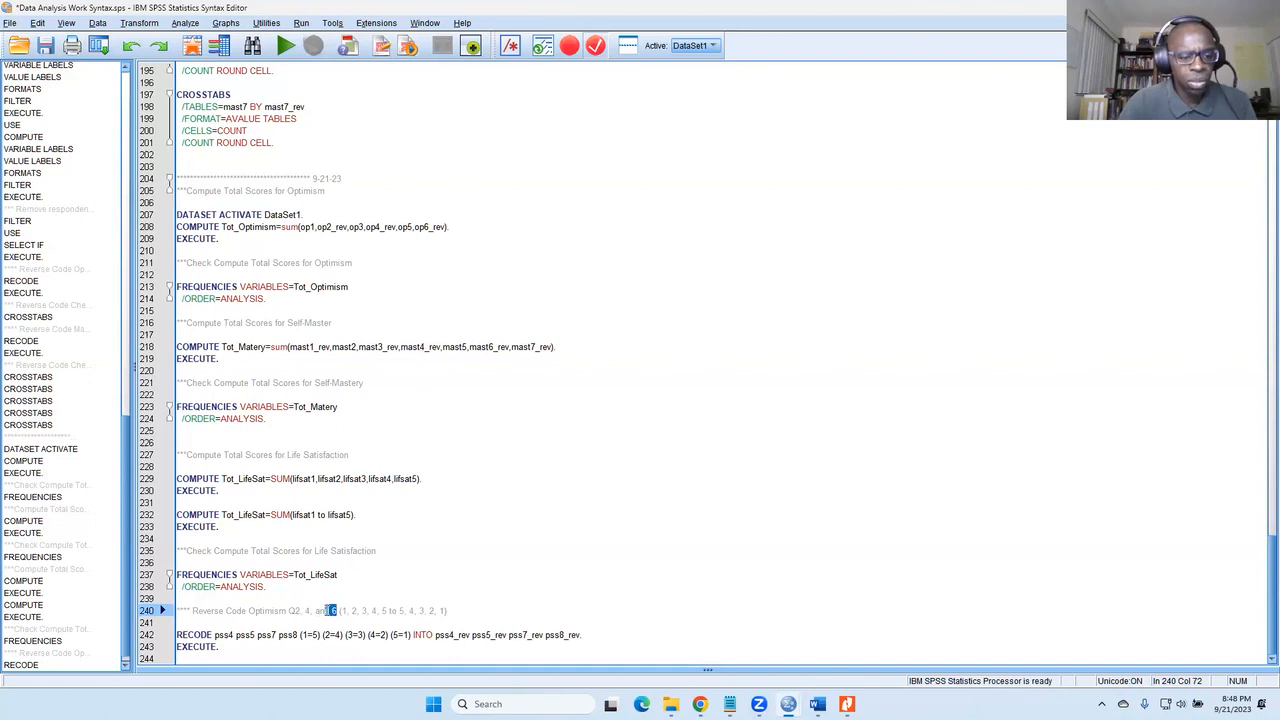
# Replace the item numbers in the pasted reverse-code comment with 4, 5, 7, 8.
pyautogui.moveTo(329, 610); pyautogui.dragTo(297, 610)
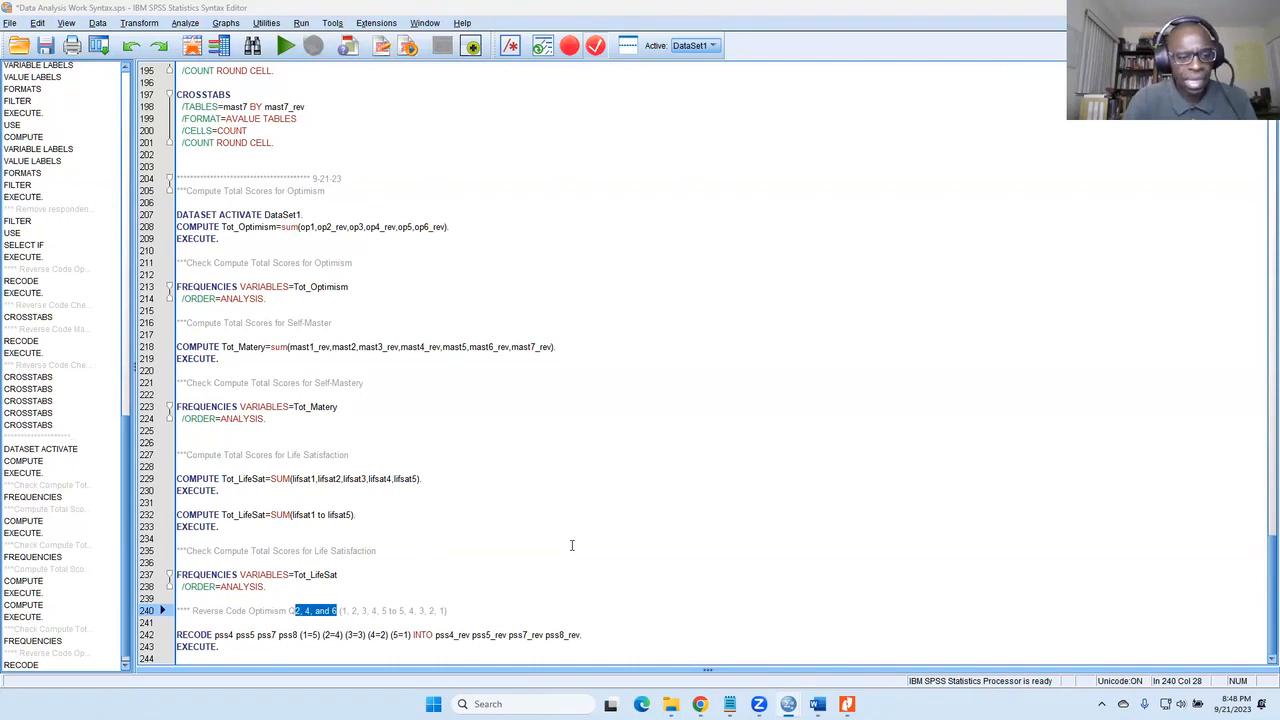
pyautogui.click(342, 611)
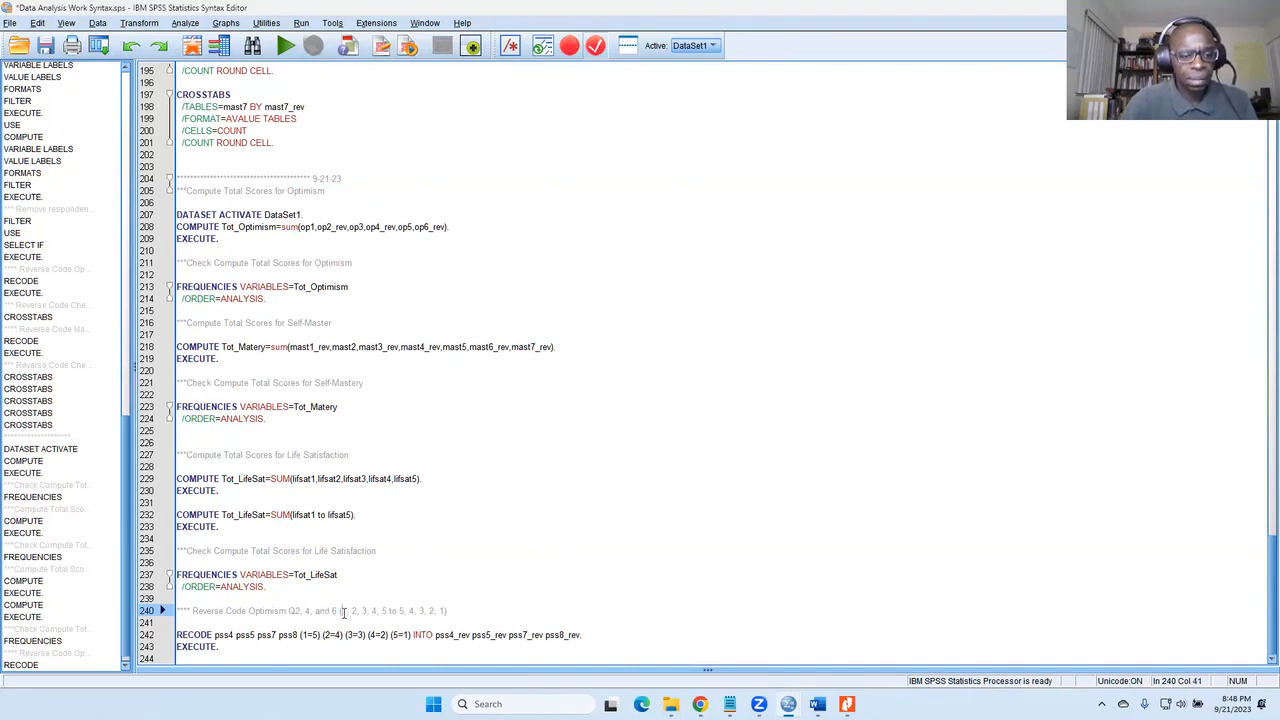
pyautogui.moveTo(339, 611); pyautogui.dragTo(296, 611)
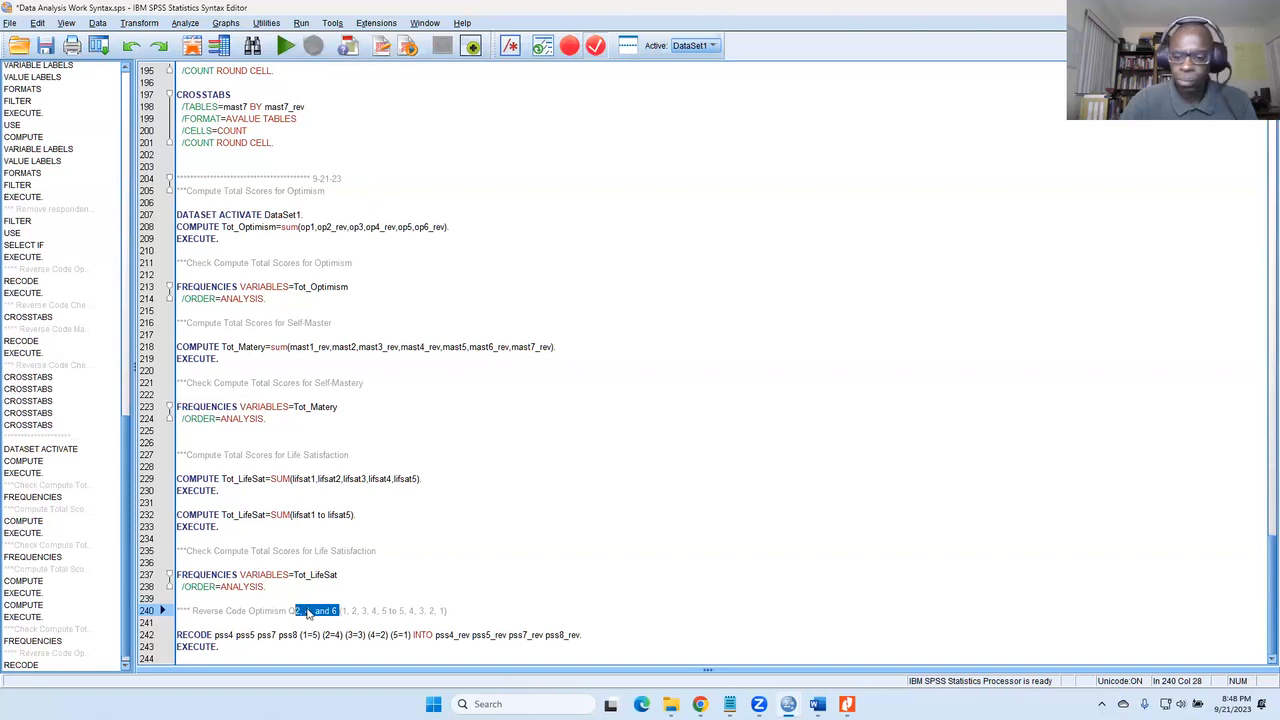
pyautogui.press('Num_Lock')
pyautogui.press('Num_Lock')
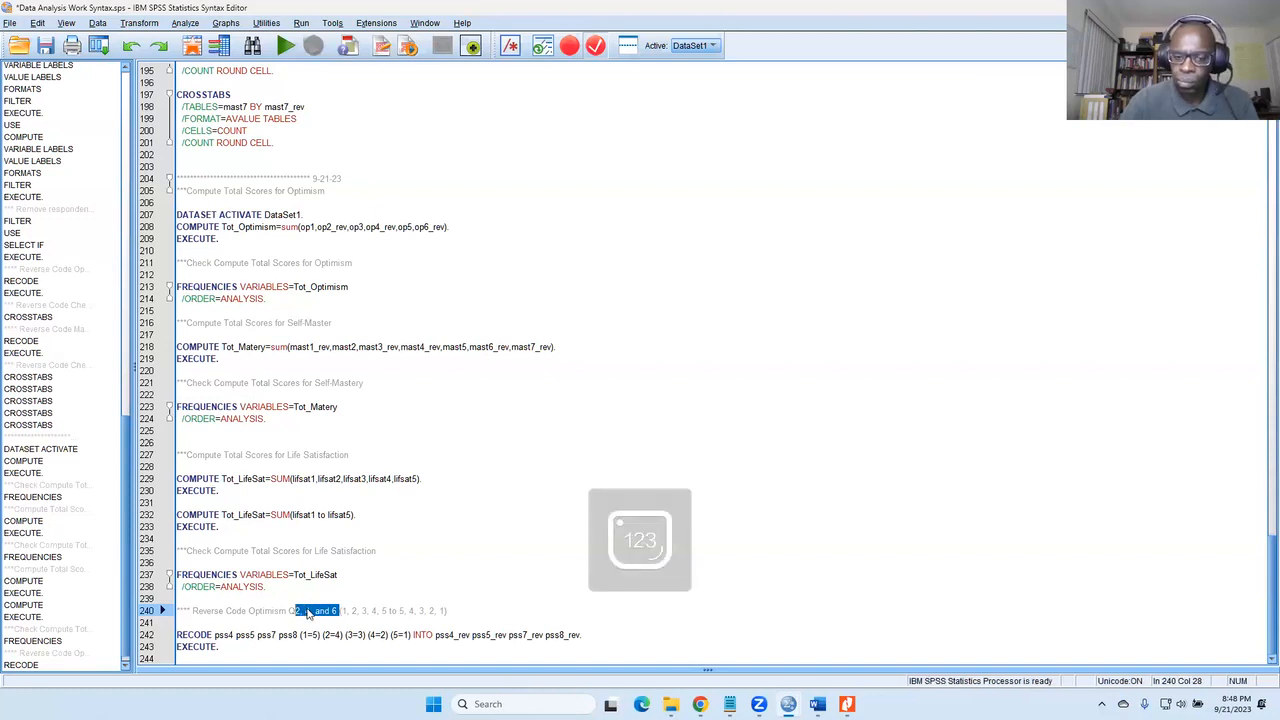
pyautogui.write('4')
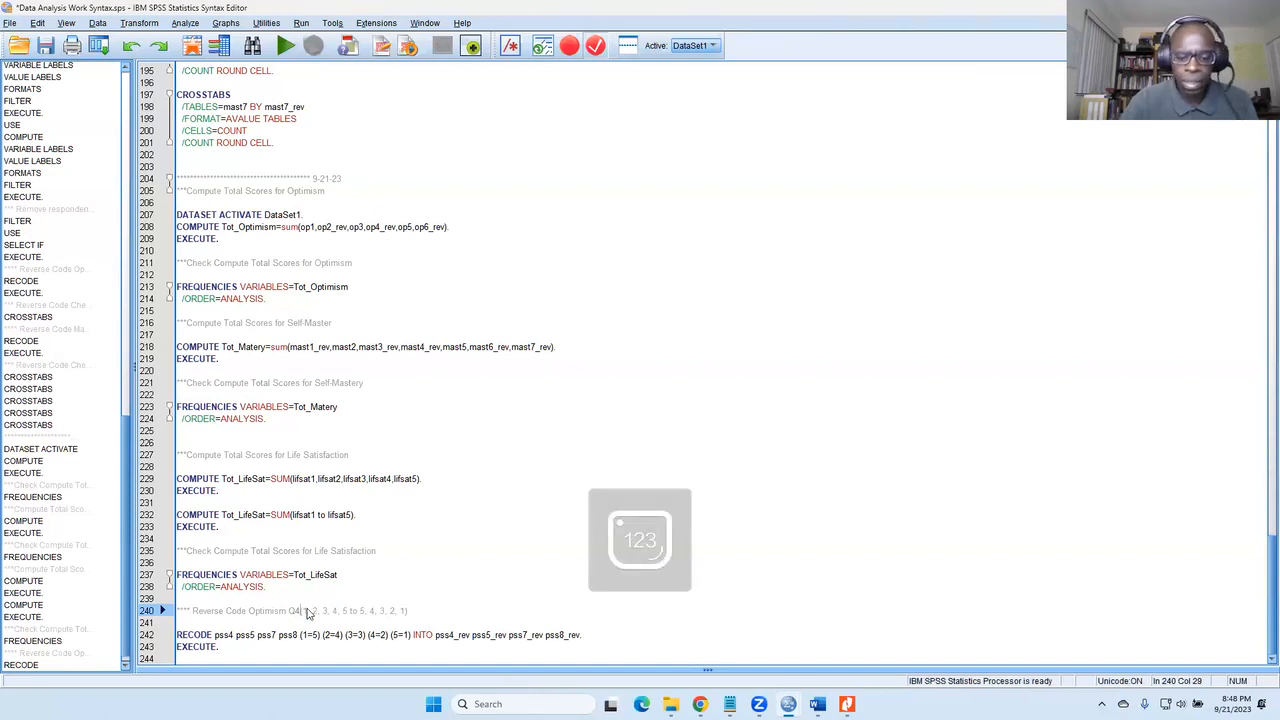
pyautogui.write(', ')
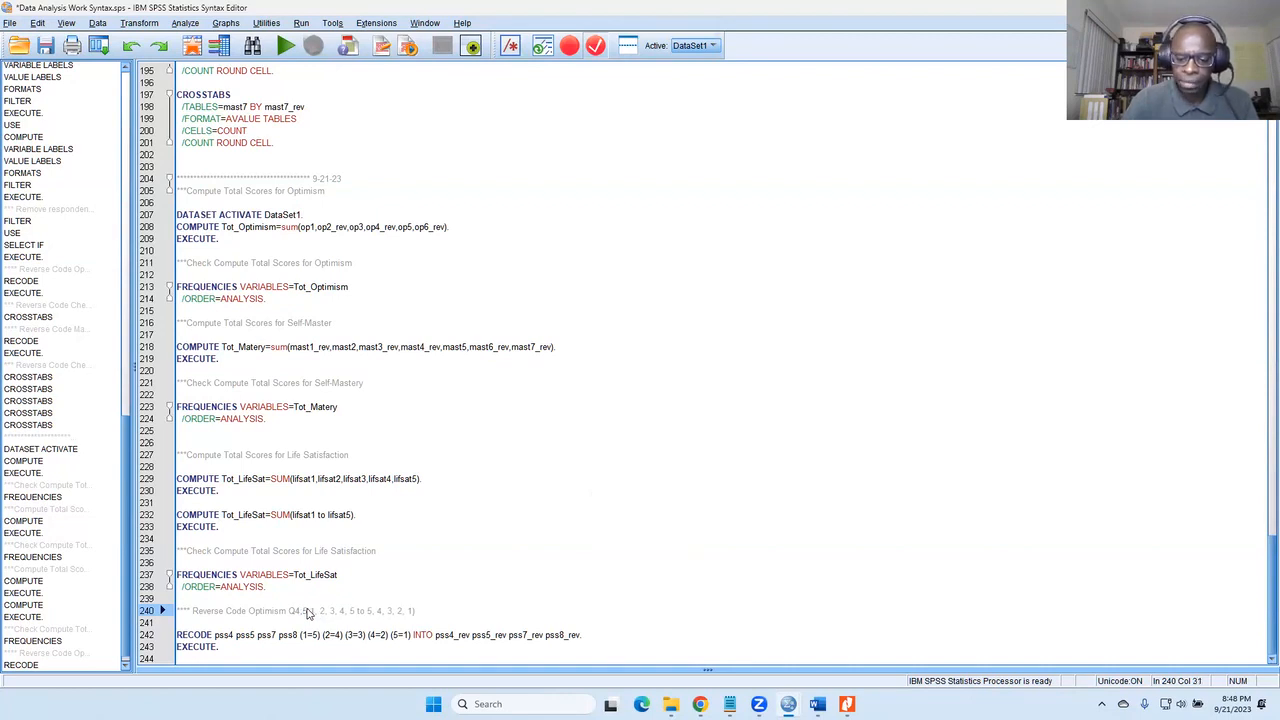
pyautogui.write('5,')
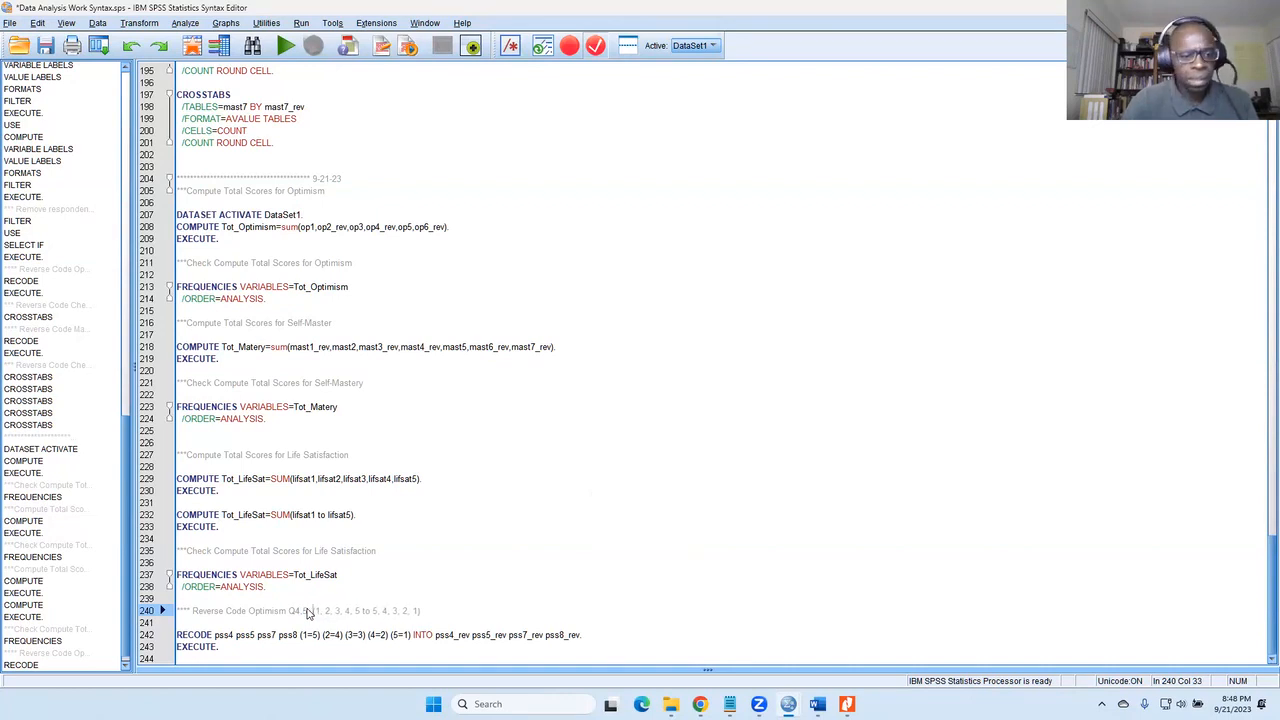
pyautogui.write(' 7, 8 (1,')
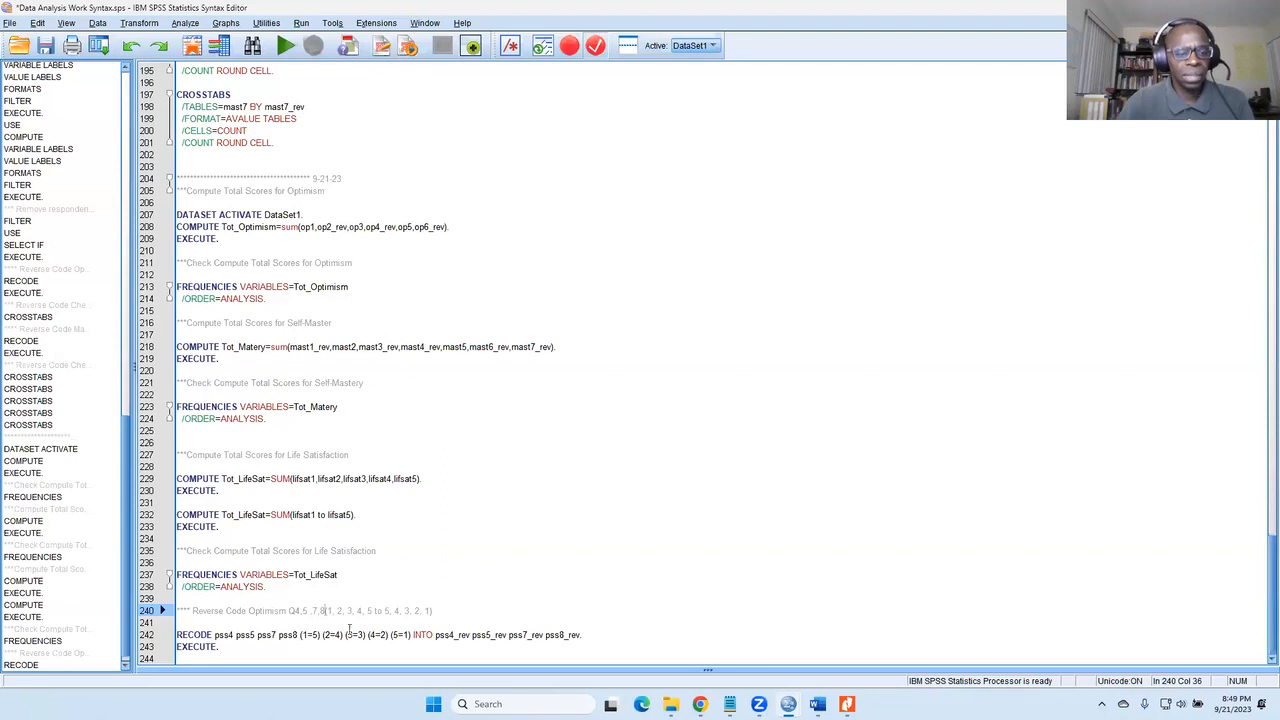
# Run the RECODE and EXECUTE lines for pss4, pss5, pss7 and pss8, and dismiss the Compute Variable dialog.
pyautogui.moveTo(240, 648); pyautogui.dragTo(178, 635)
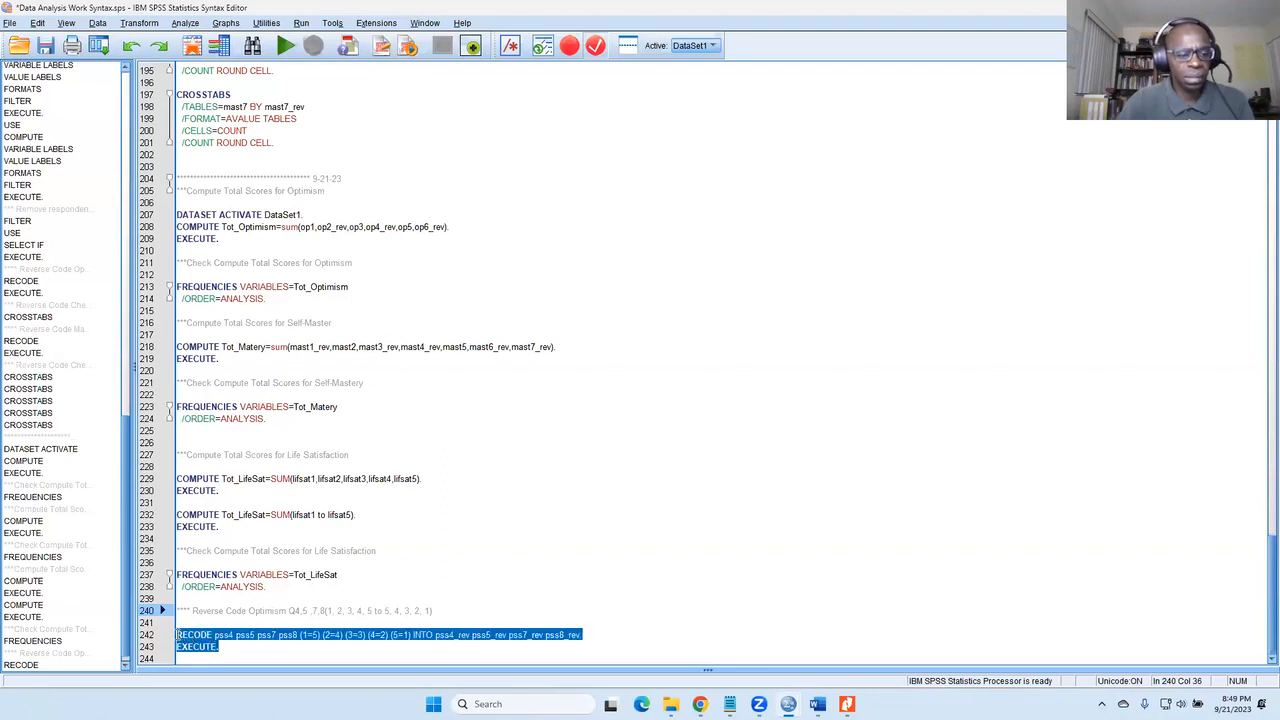
pyautogui.click(286, 46)
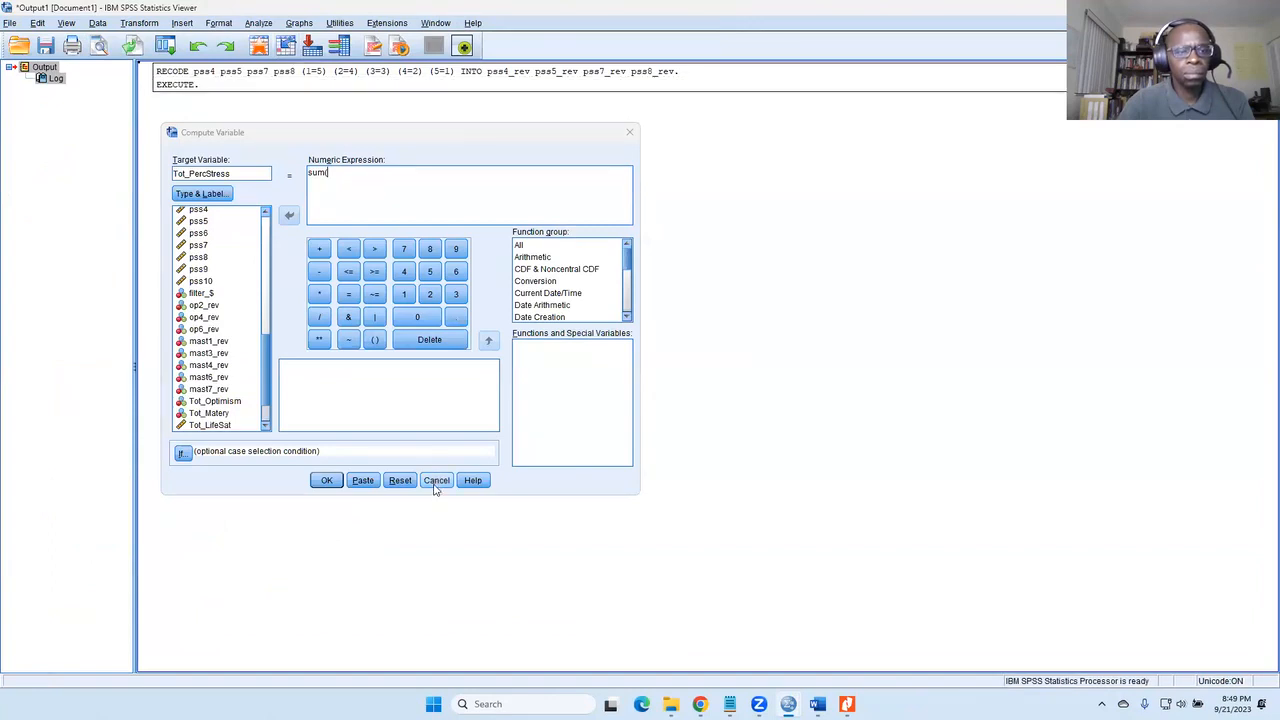
pyautogui.click(436, 481)
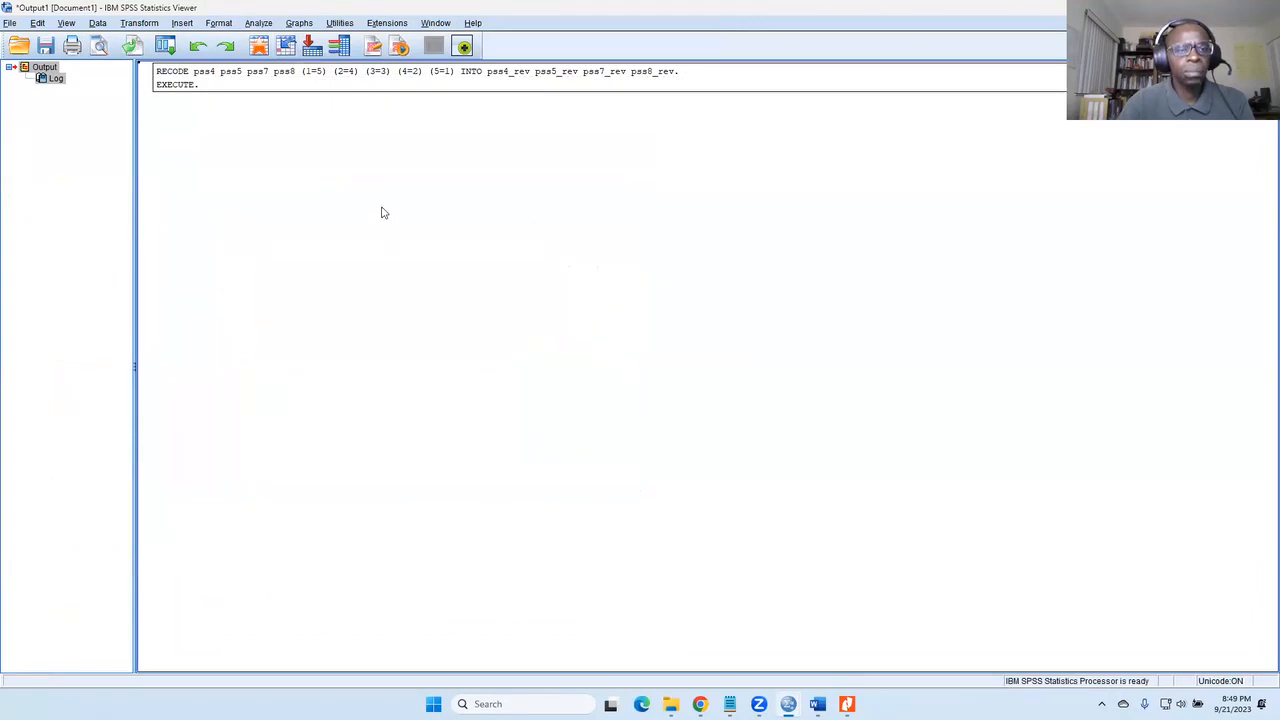
# Set up a crosstab with pss4 in the rows and pss4_rev in the columns, and paste it as syntax.
pyautogui.click(257, 23)
pyautogui.moveTo(310, 60)
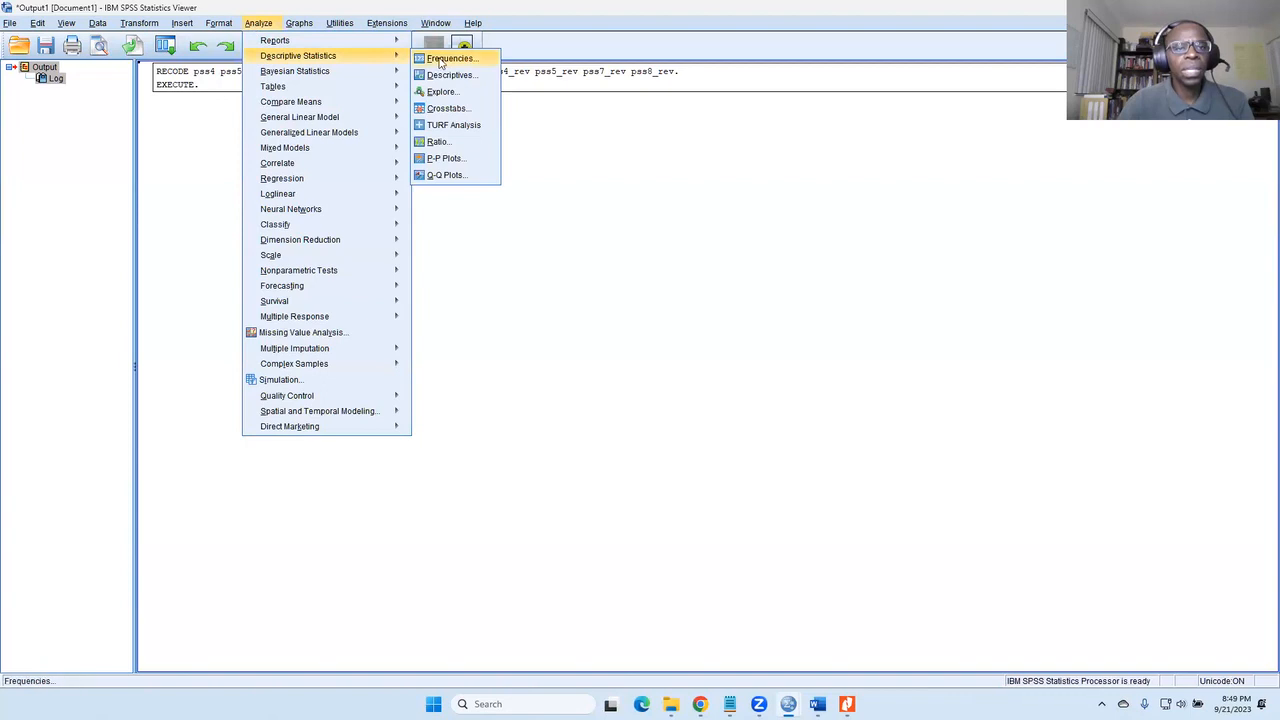
pyautogui.click(449, 108)
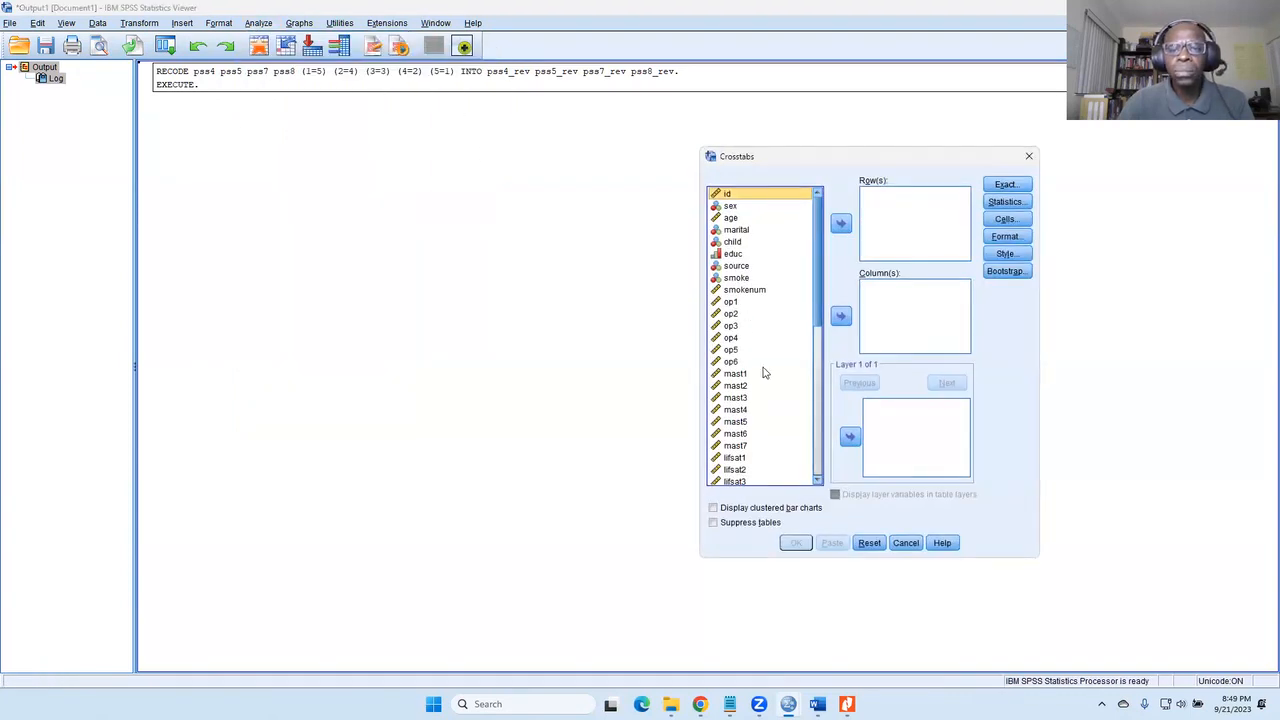
pyautogui.scroll(-9, 763, 373)
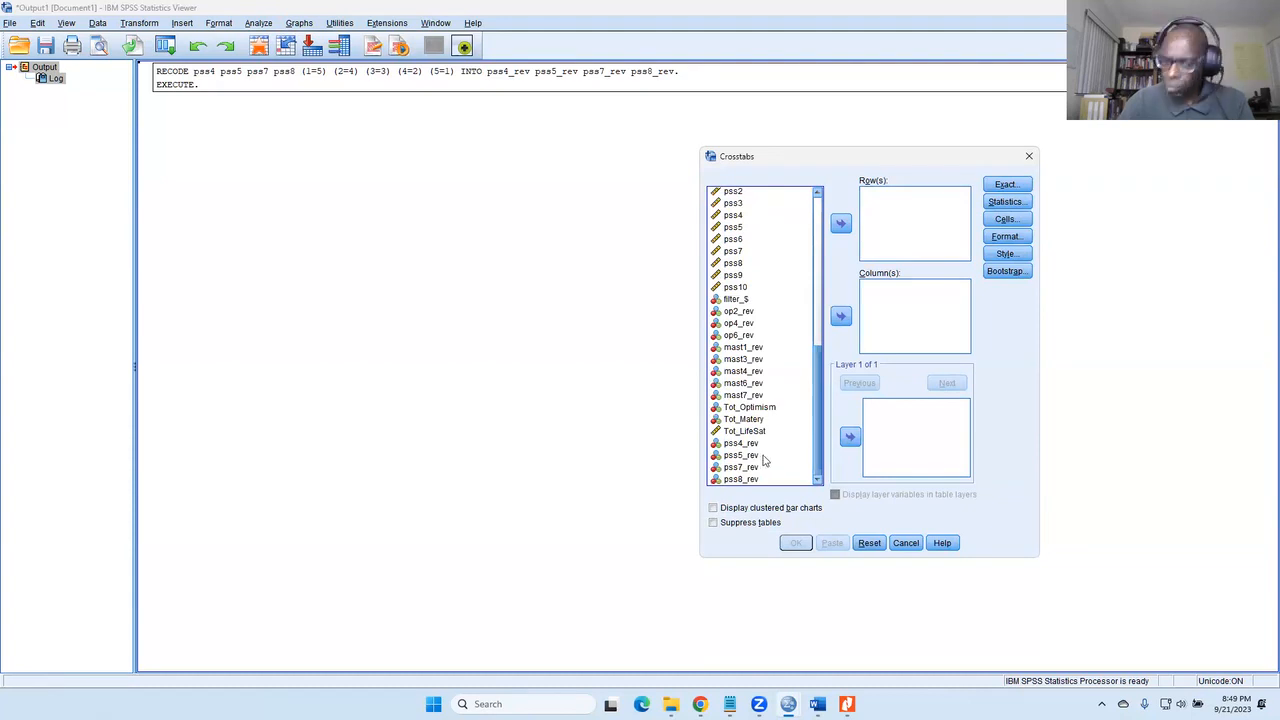
pyautogui.scroll(1, 790, 340)
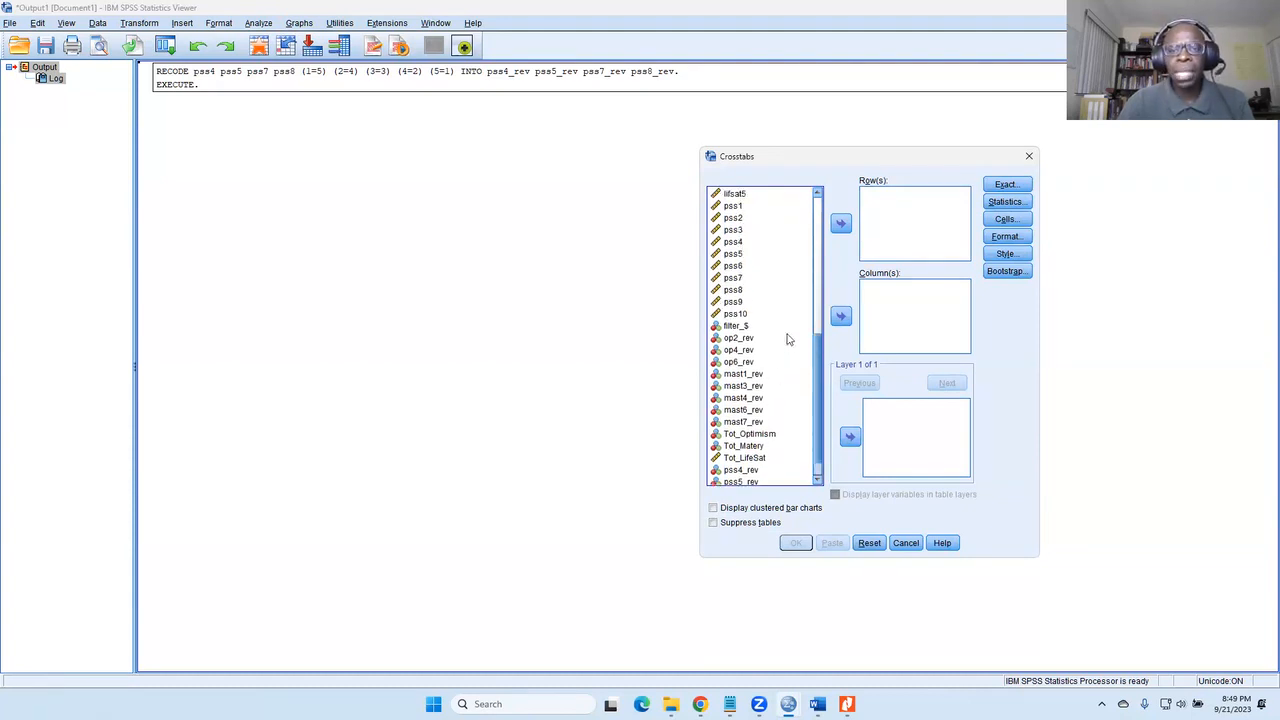
pyautogui.click(734, 242)
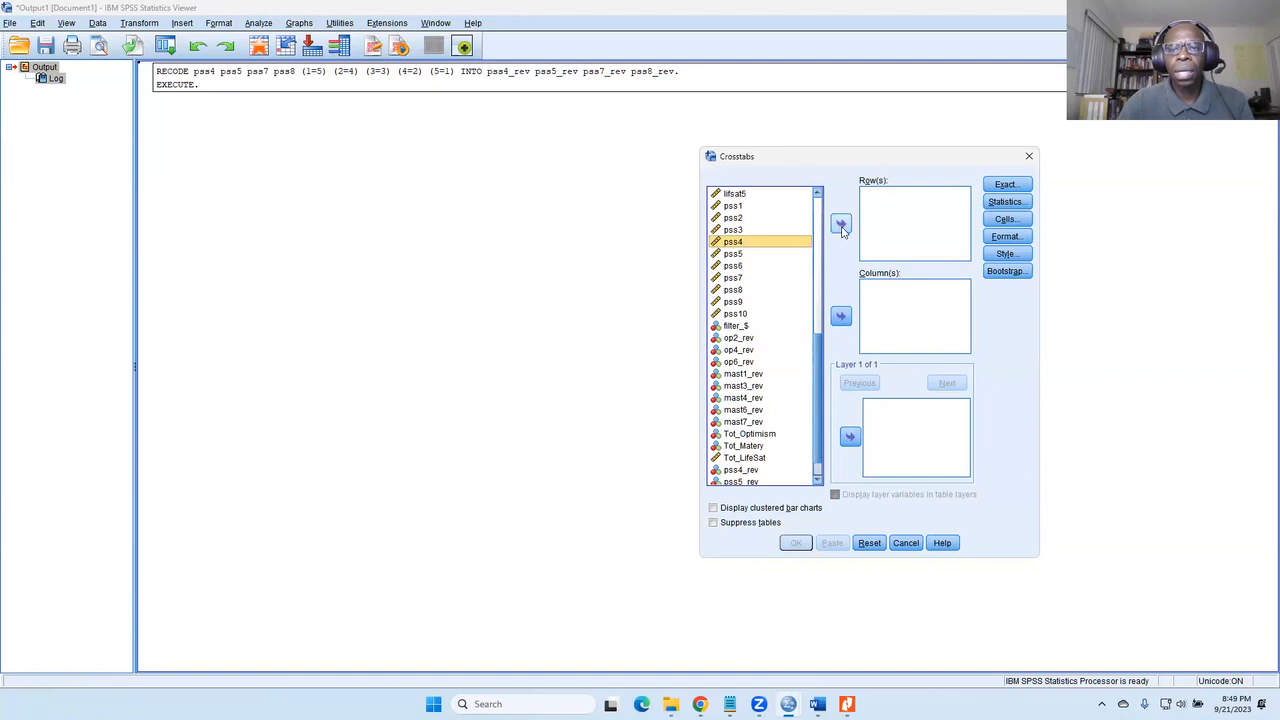
pyautogui.click(840, 223)
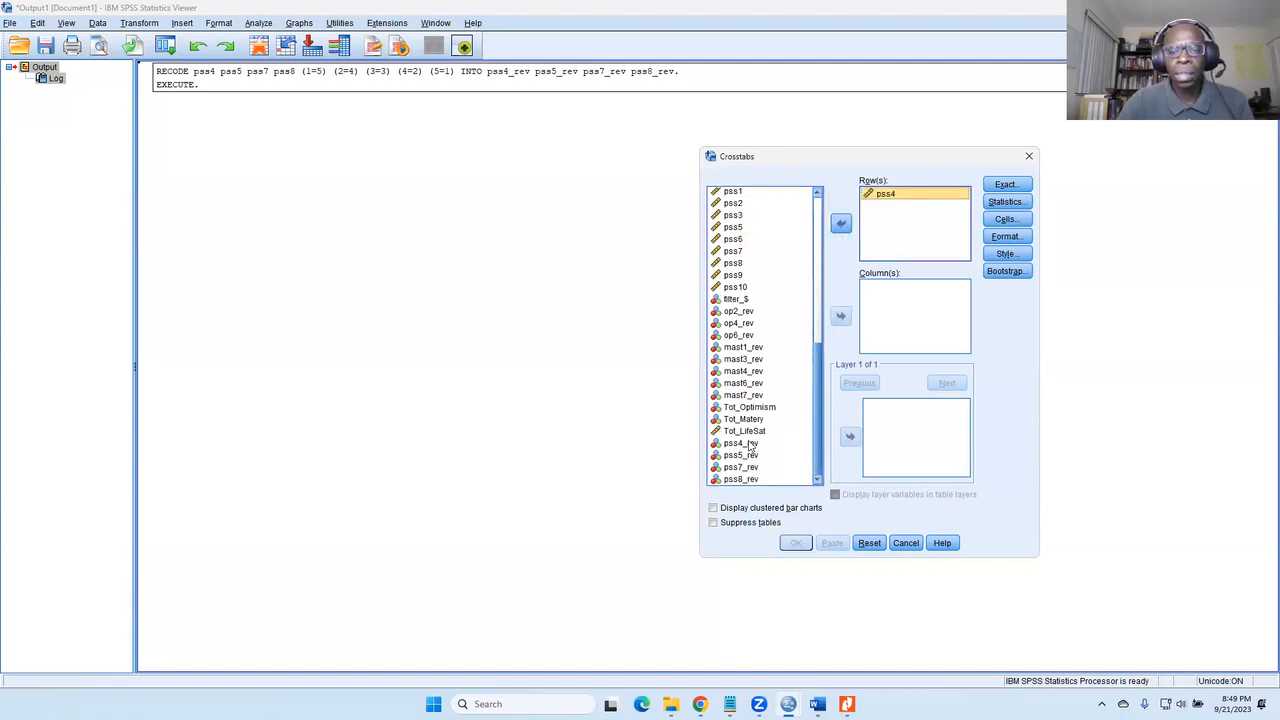
pyautogui.click(750, 445)
pyautogui.click(841, 318)
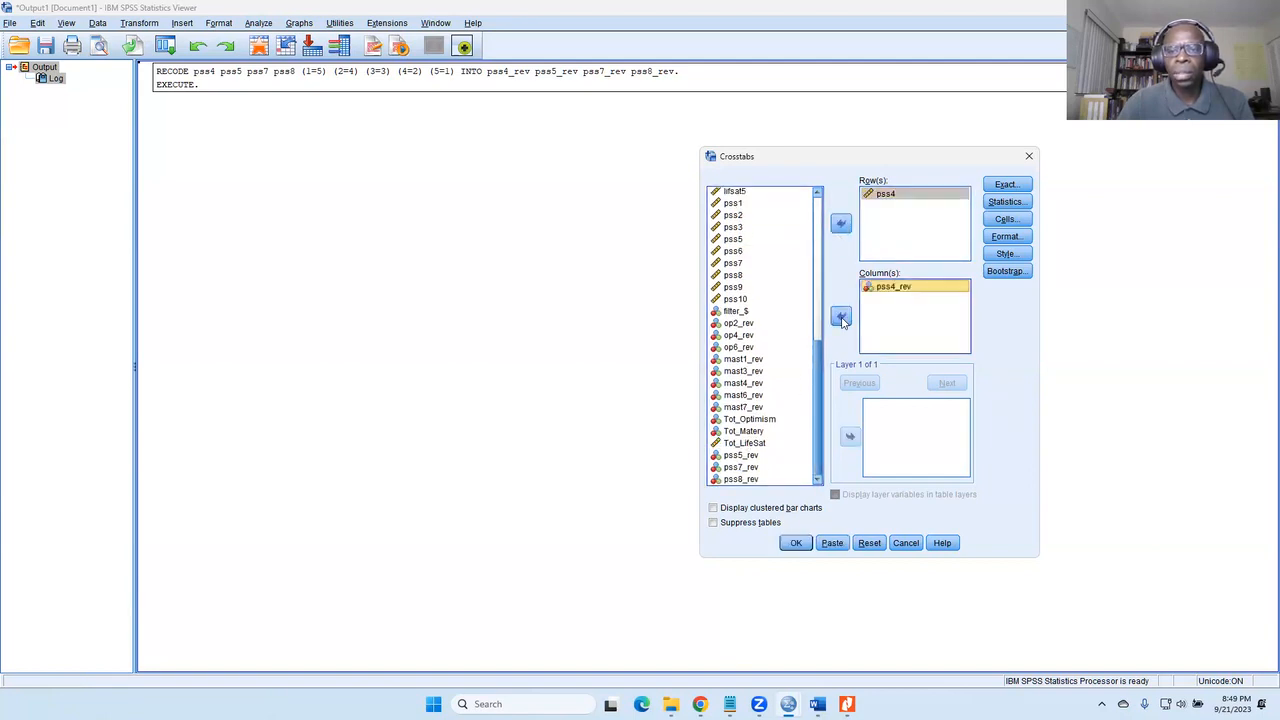
pyautogui.click(833, 543)
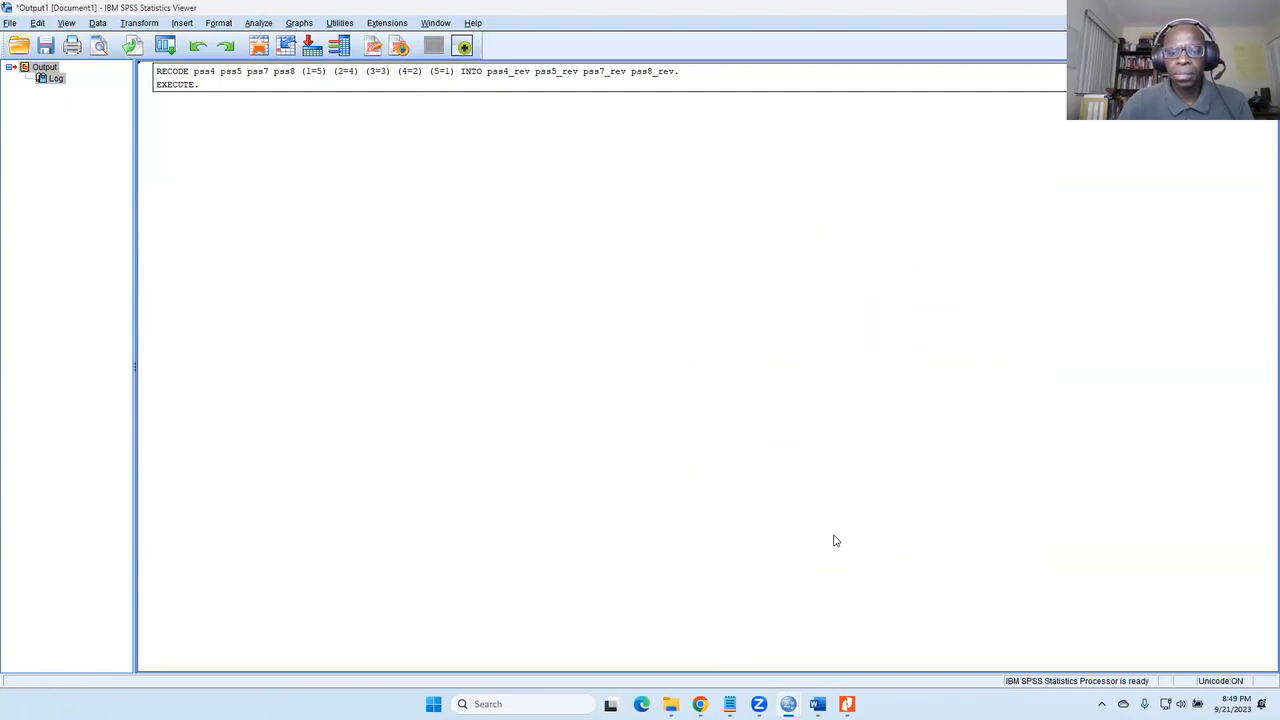
# Open the Crosstabs setup and replace the row variable pss4 with pss5.
pyautogui.click(258, 22)
pyautogui.moveTo(272, 56)
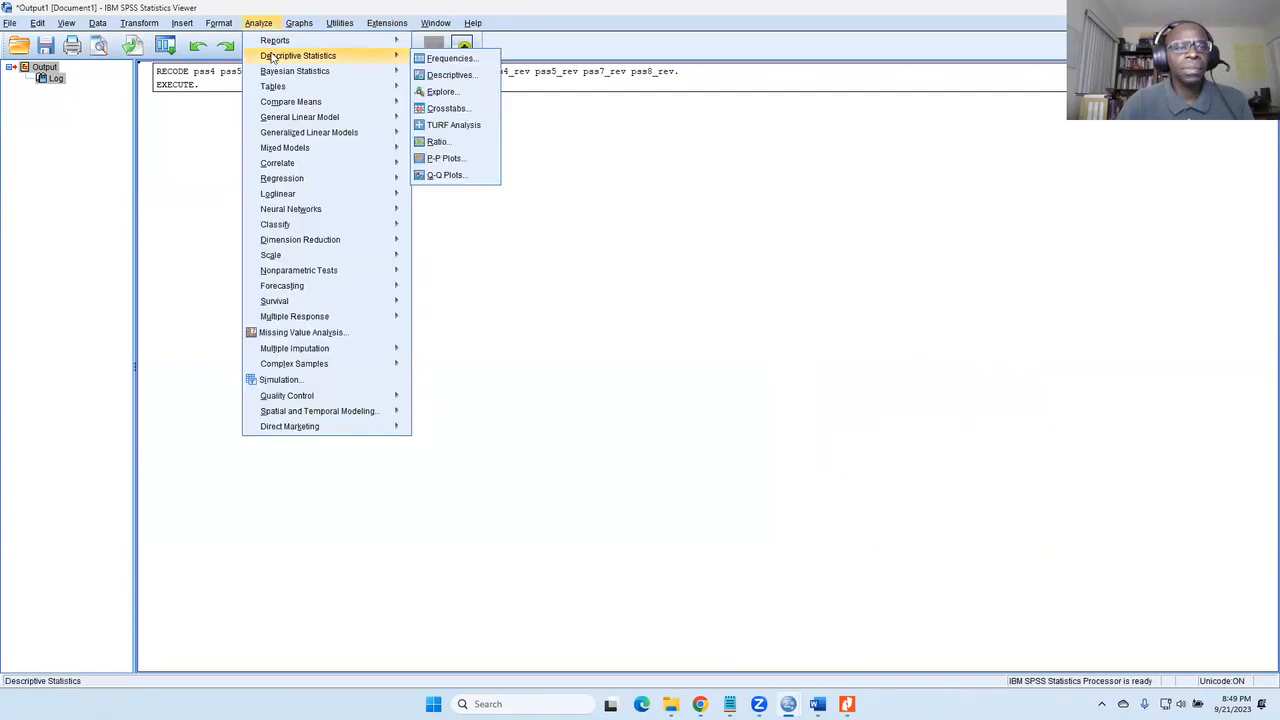
pyautogui.click(463, 112)
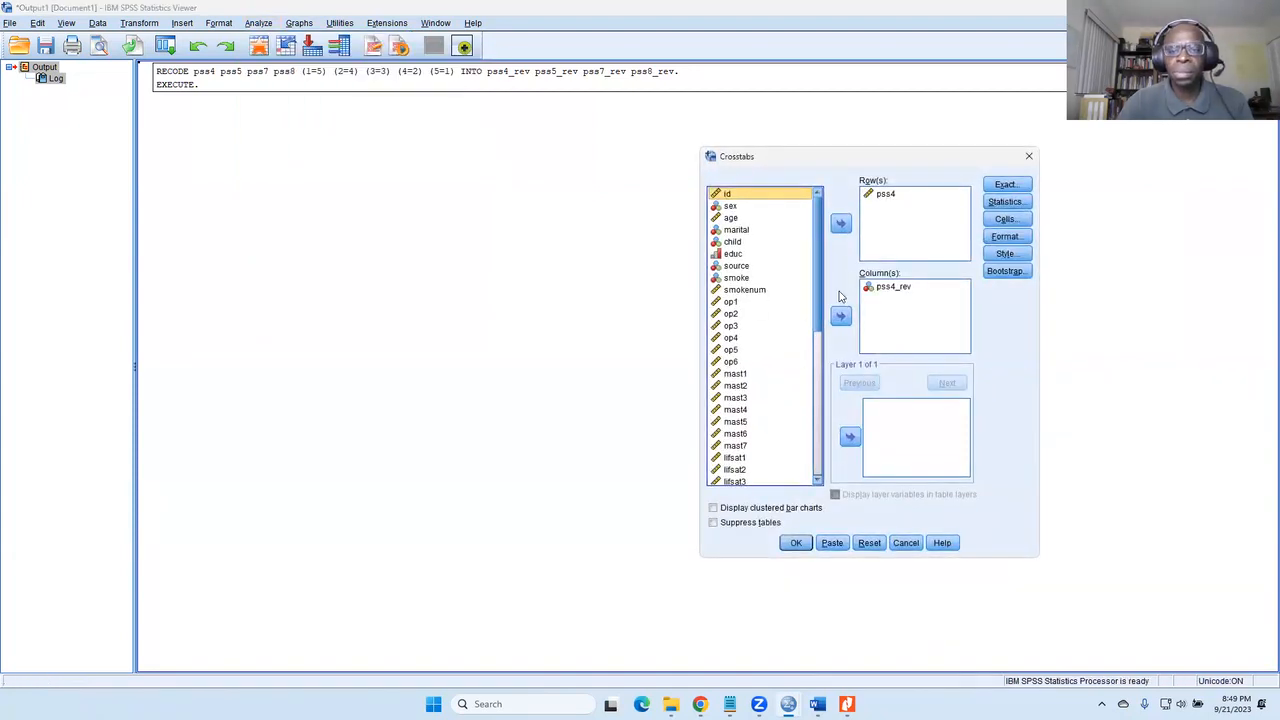
pyautogui.click(882, 194)
pyautogui.click(840, 223)
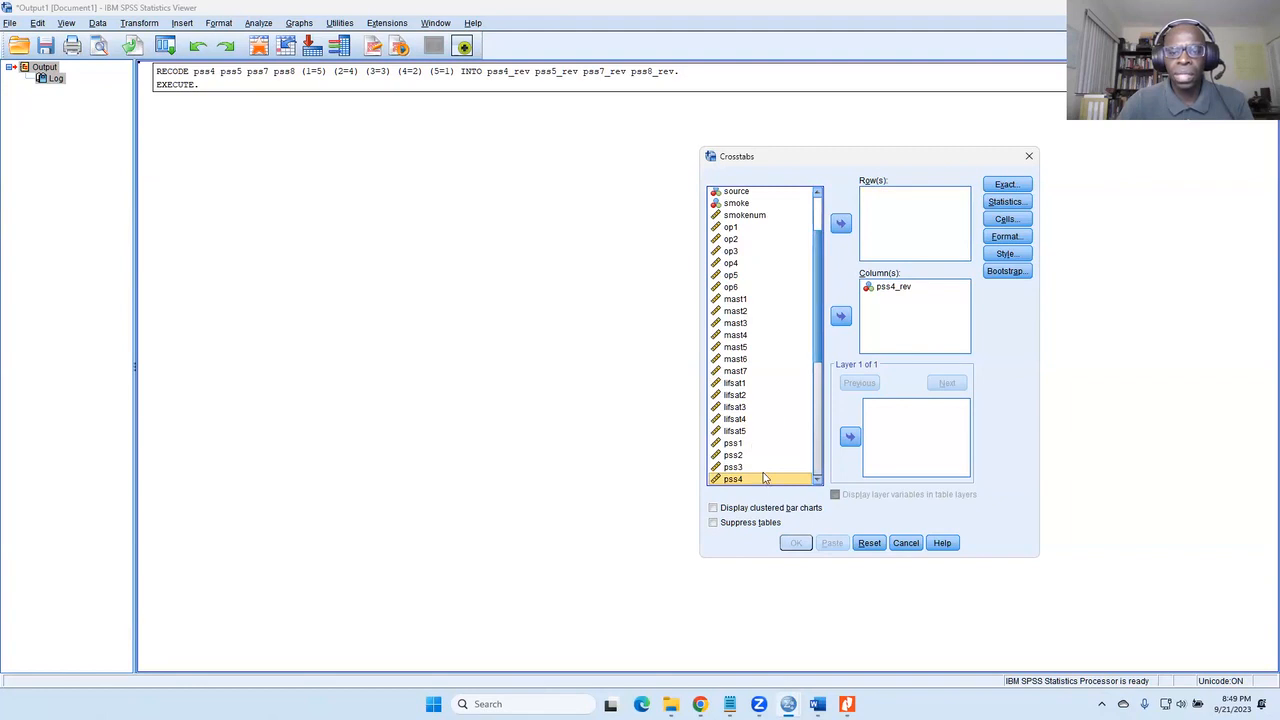
pyautogui.scroll(-1, 738, 468)
pyautogui.click(731, 459)
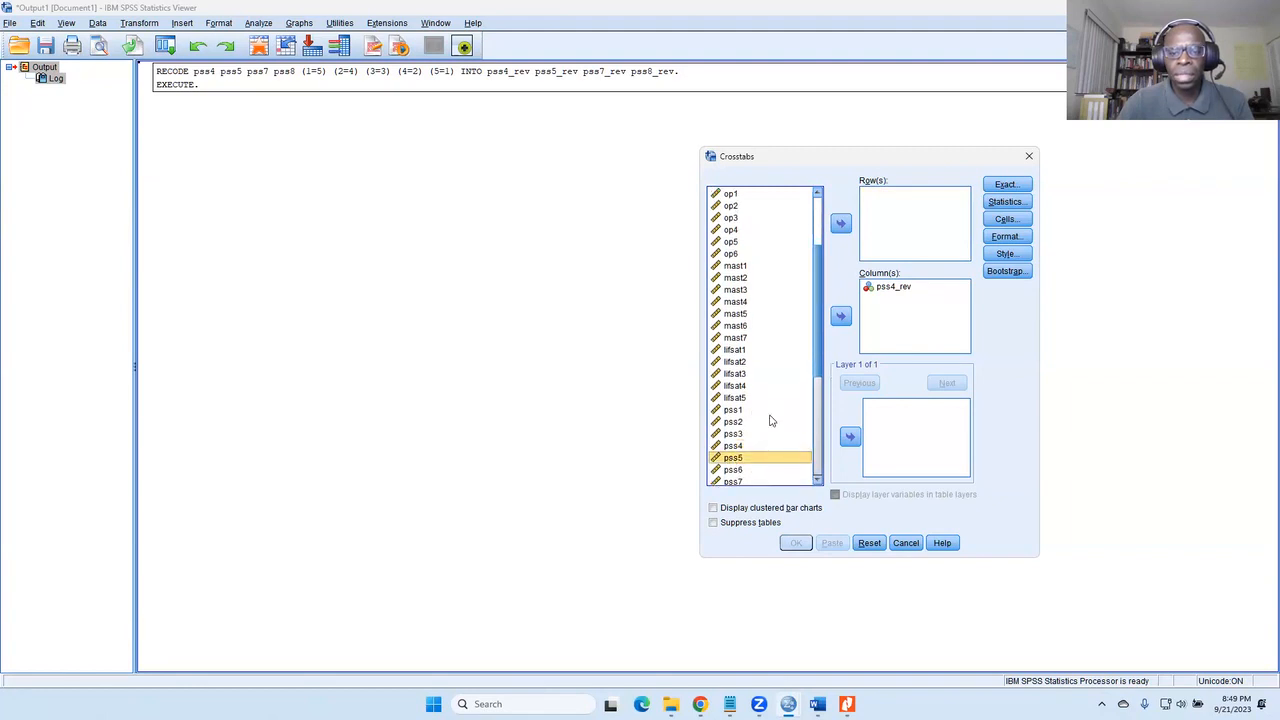
pyautogui.click(840, 223)
# Replace the column variable pss4_rev with pss5_rev and paste the crosstab as syntax.
pyautogui.click(890, 287)
pyautogui.click(840, 315)
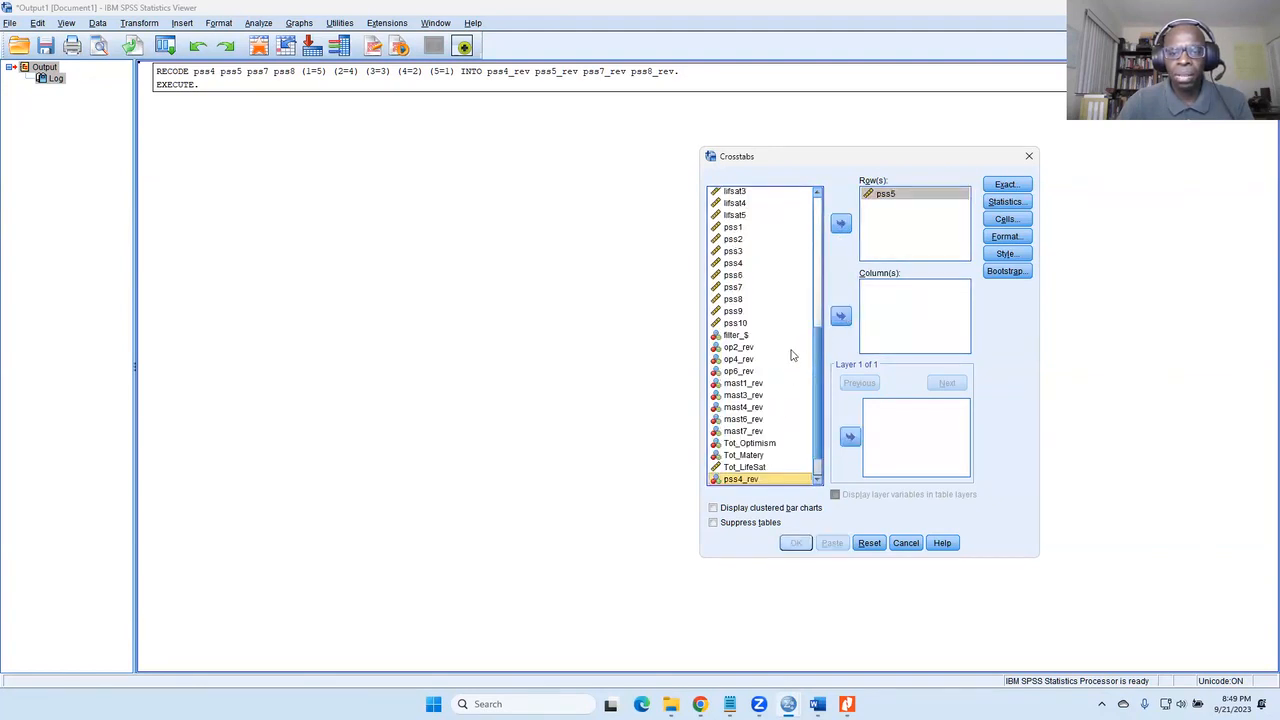
pyautogui.scroll(-1, 791, 355)
pyautogui.click(741, 459)
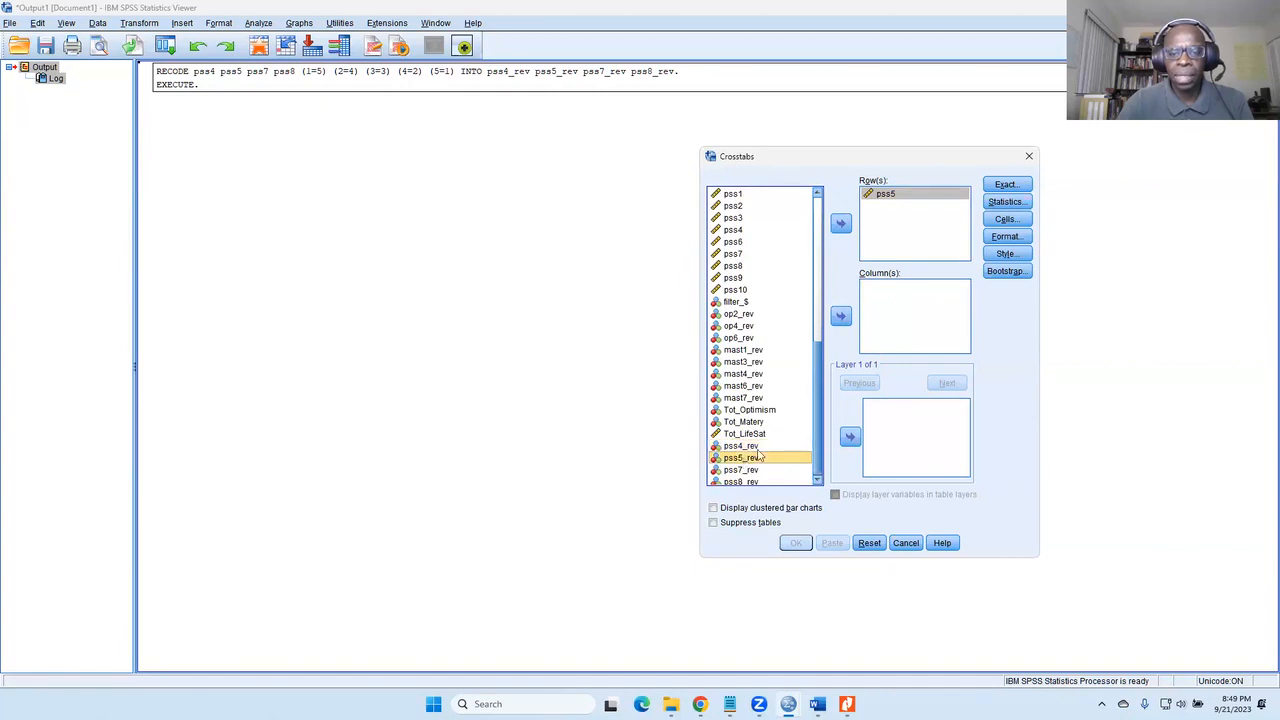
pyautogui.click(841, 317)
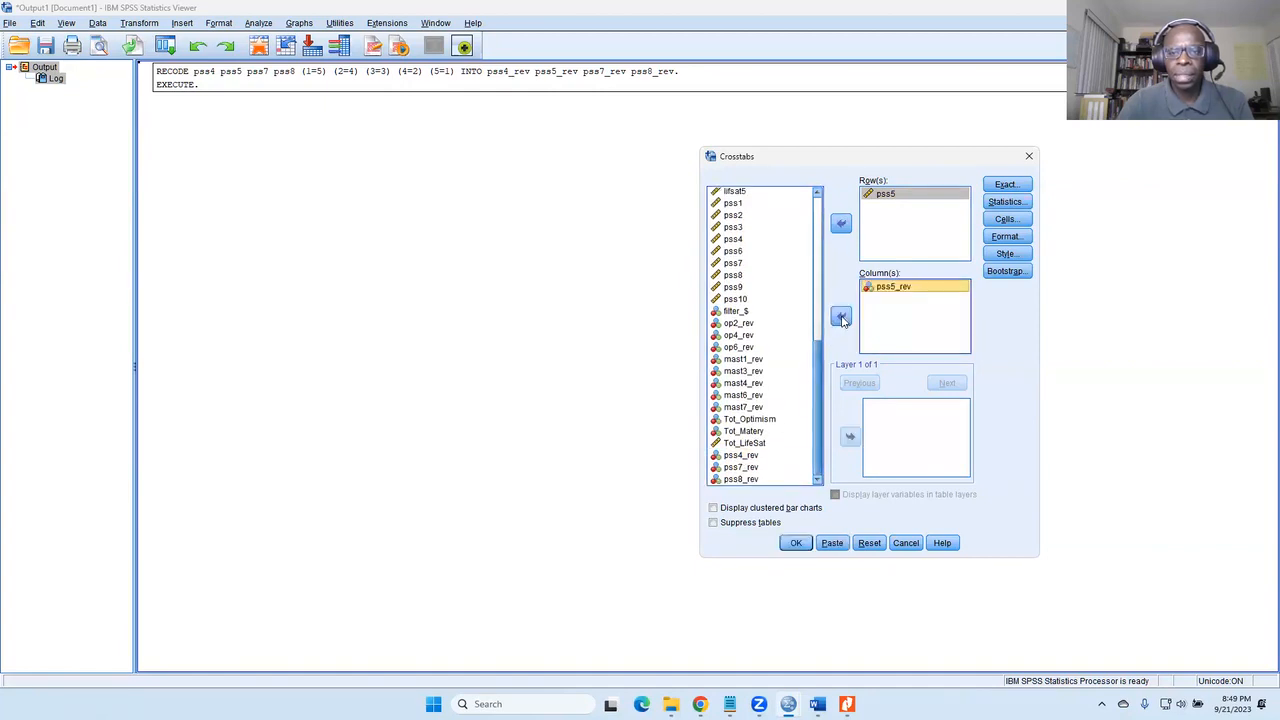
pyautogui.click(832, 542)
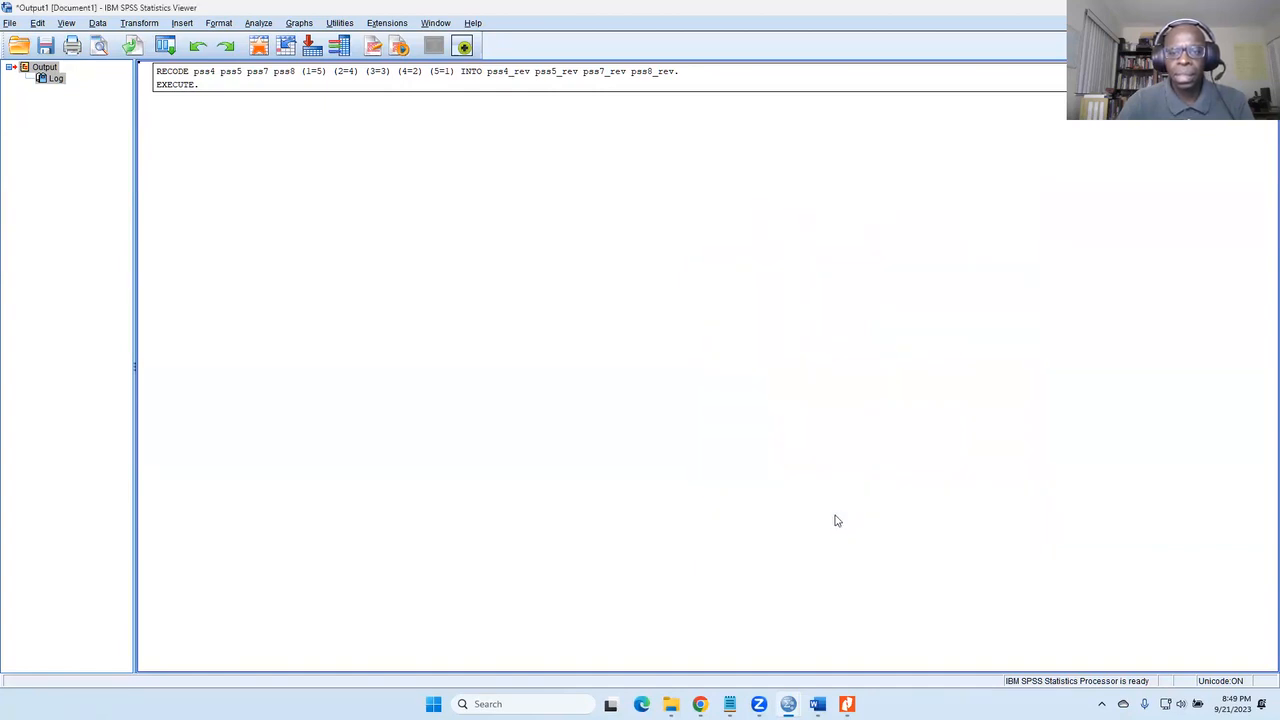
pyautogui.click(258, 23)
pyautogui.moveTo(287, 58)
pyautogui.click(446, 59)
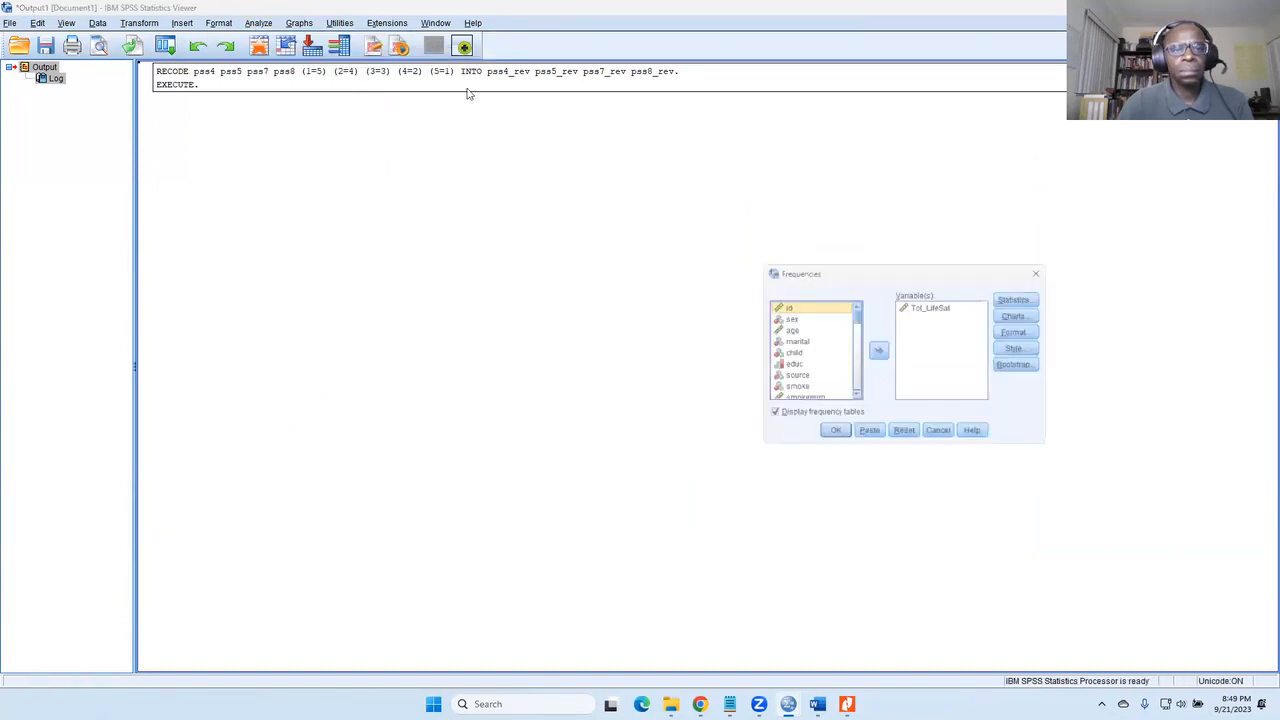
pyautogui.click(940, 436)
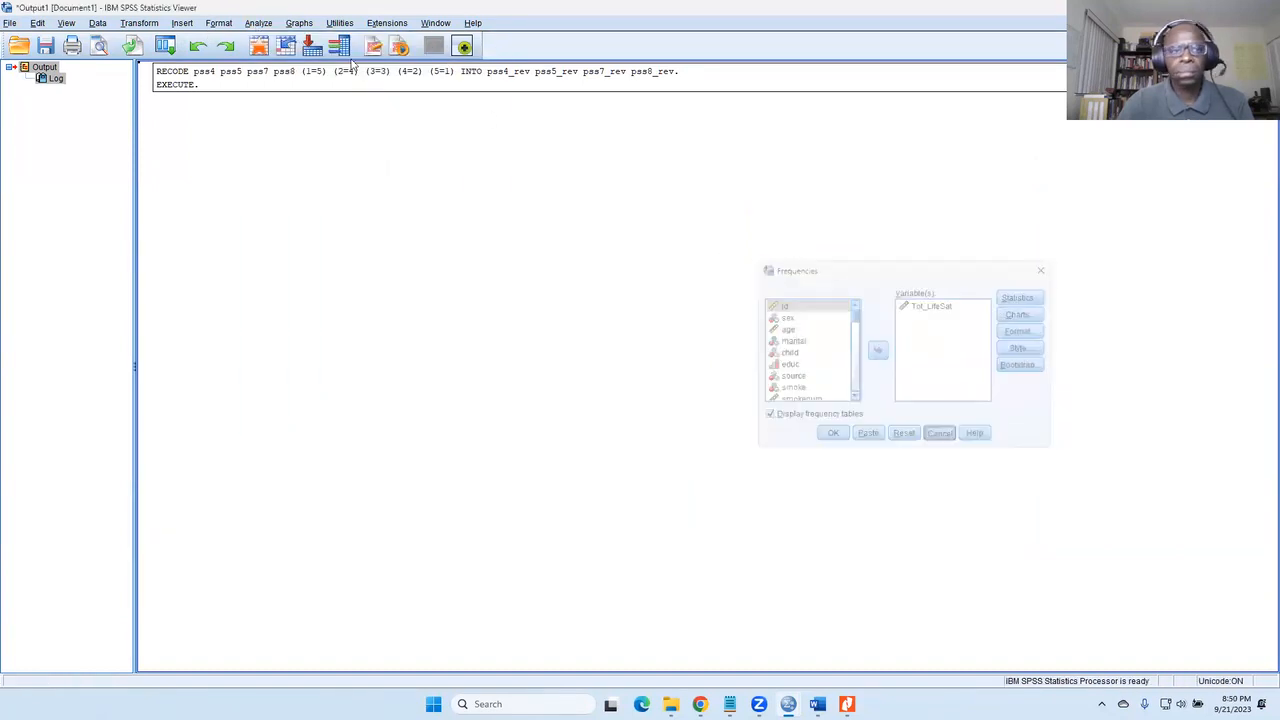
# Reopen the Crosstabs setup and replace the row variable pss5 with pss7.
pyautogui.click(255, 23)
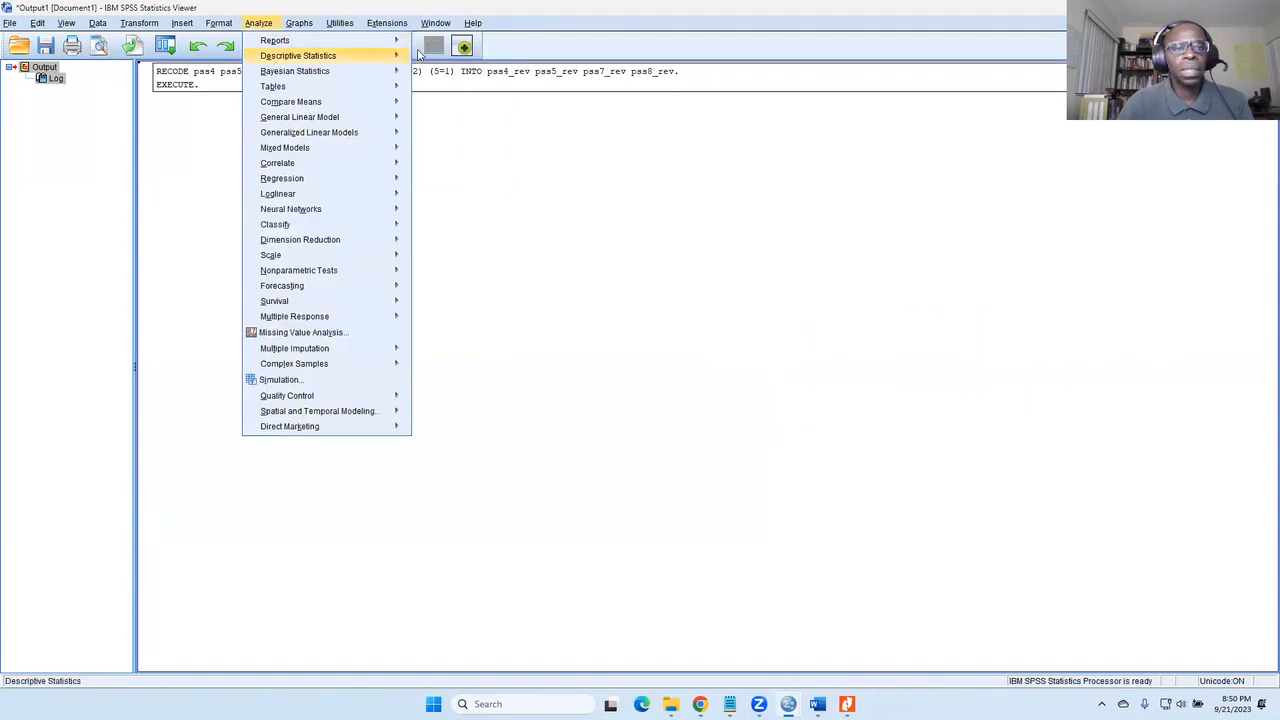
pyautogui.moveTo(295, 56)
pyautogui.click(450, 109)
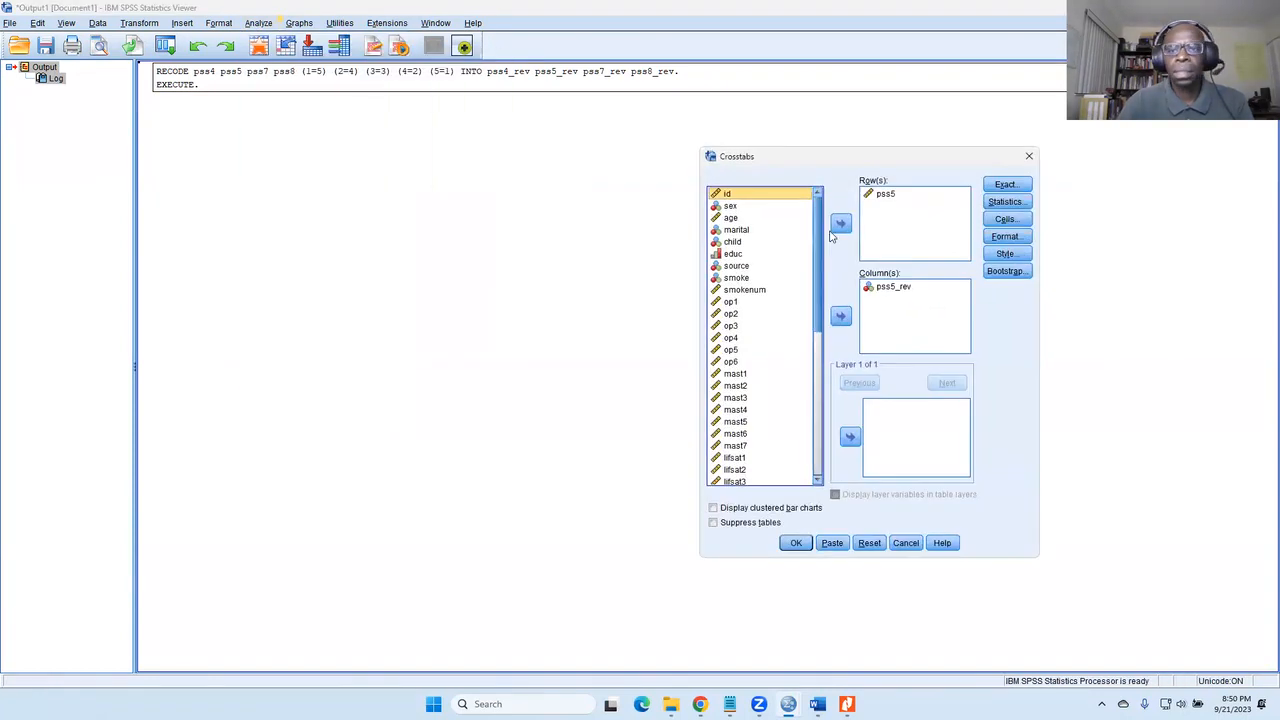
pyautogui.click(874, 195)
pyautogui.click(840, 223)
pyautogui.scroll(-4, 747, 367)
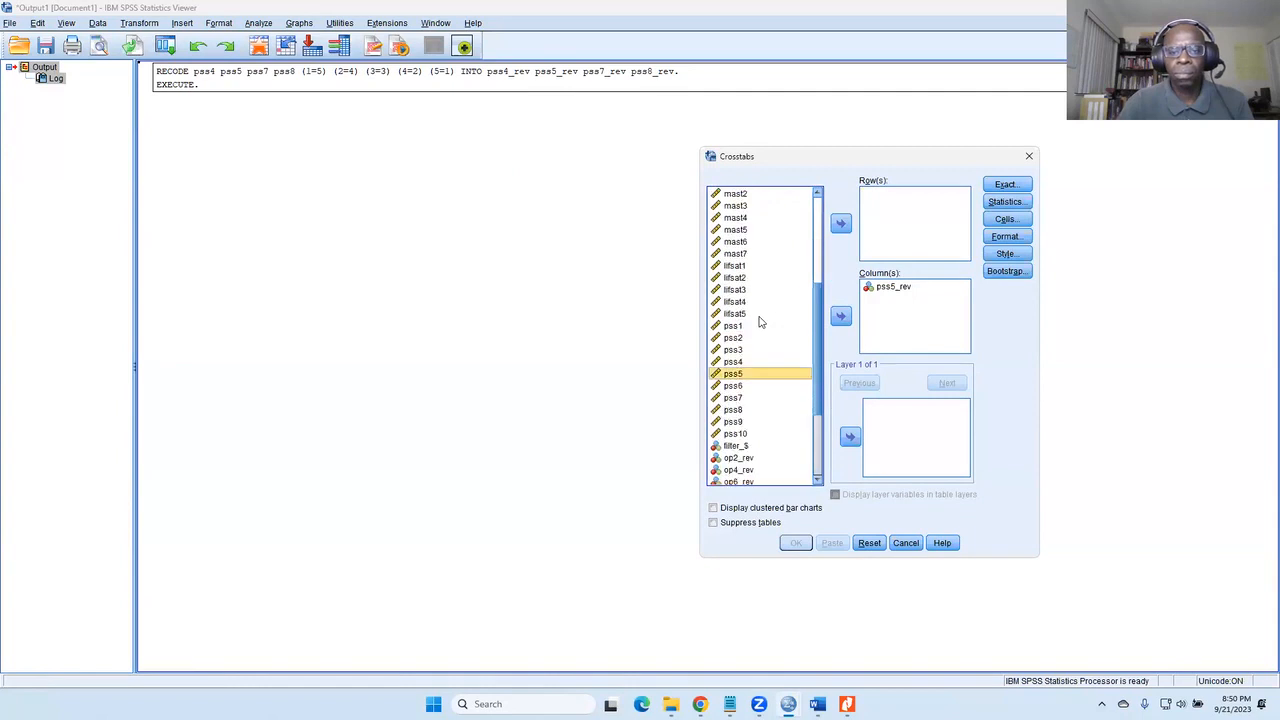
pyautogui.click(737, 363)
pyautogui.click(840, 223)
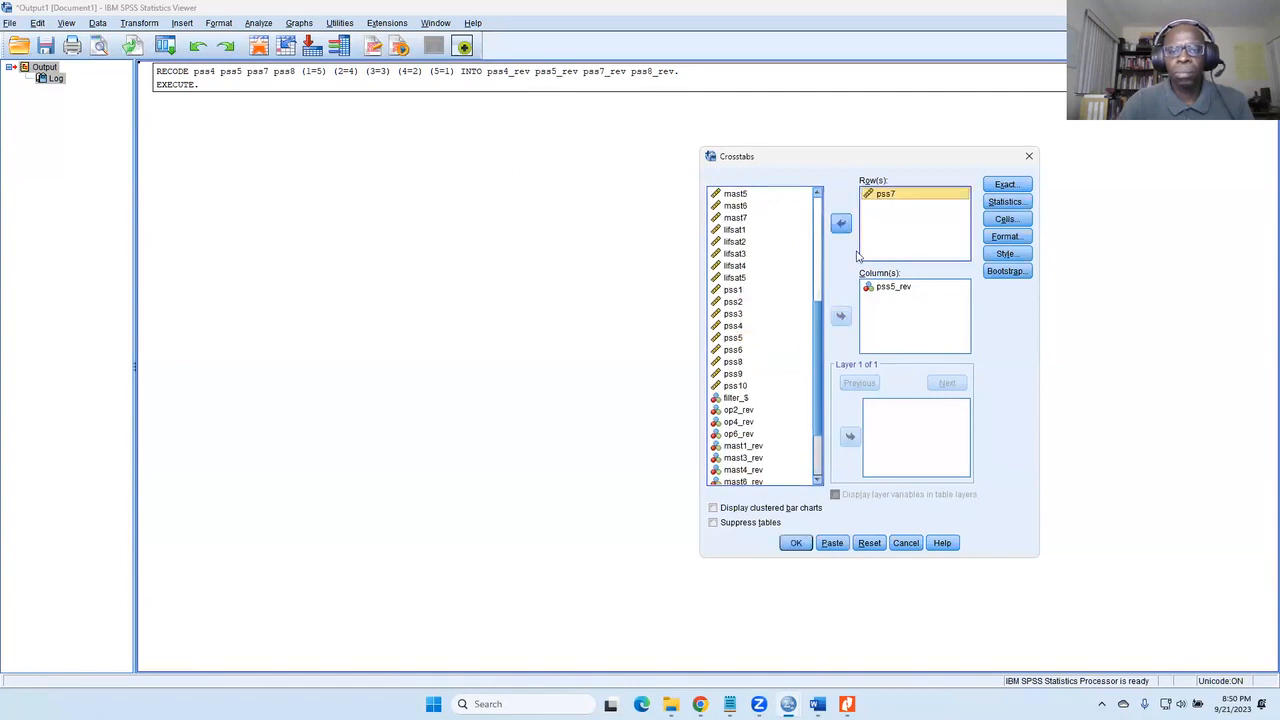
# Replace the column variable pss5_rev with pss7_rev and paste the crosstab as syntax.
pyautogui.click(885, 287)
pyautogui.click(843, 318)
pyautogui.scroll(-2, 755, 410)
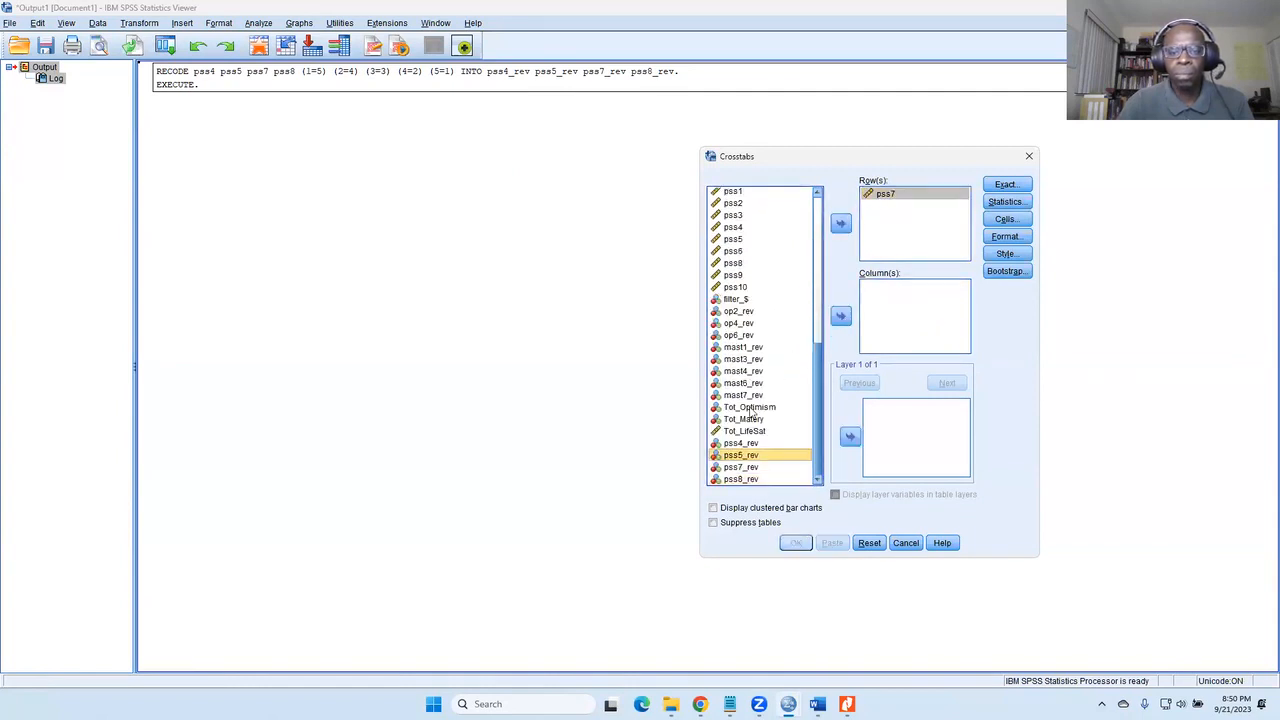
pyautogui.click(753, 468)
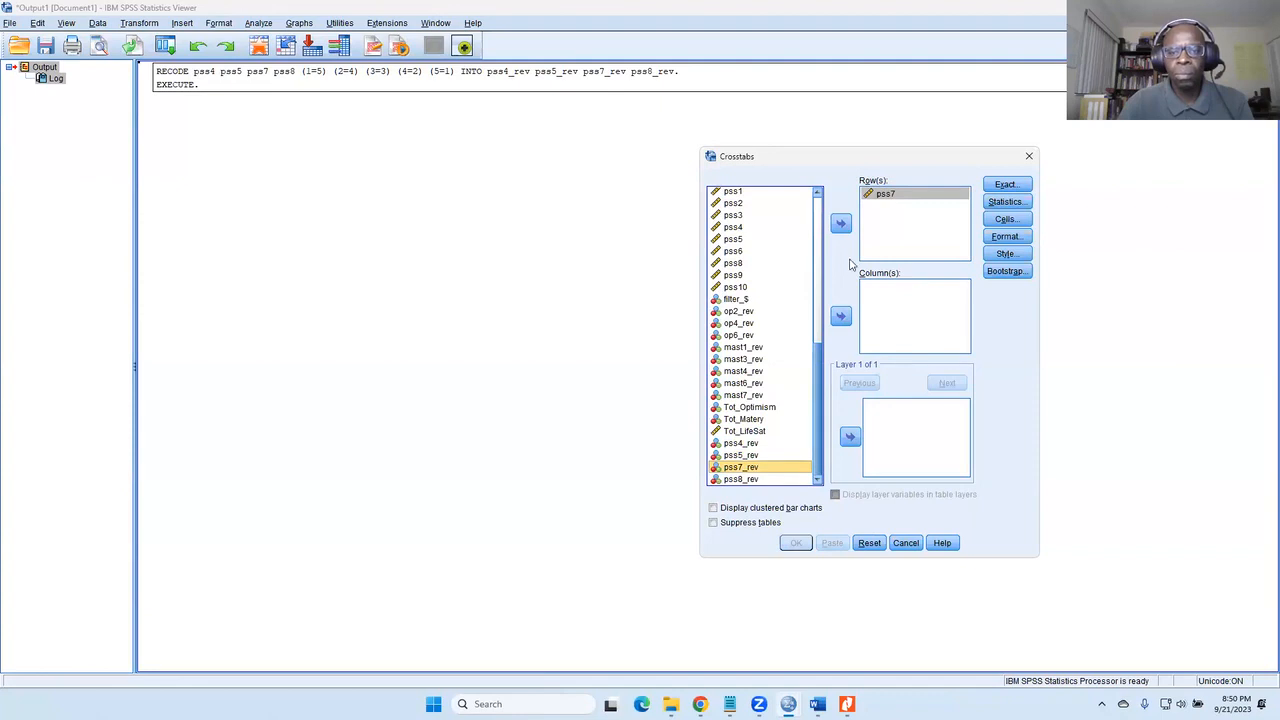
pyautogui.click(840, 316)
pyautogui.click(833, 542)
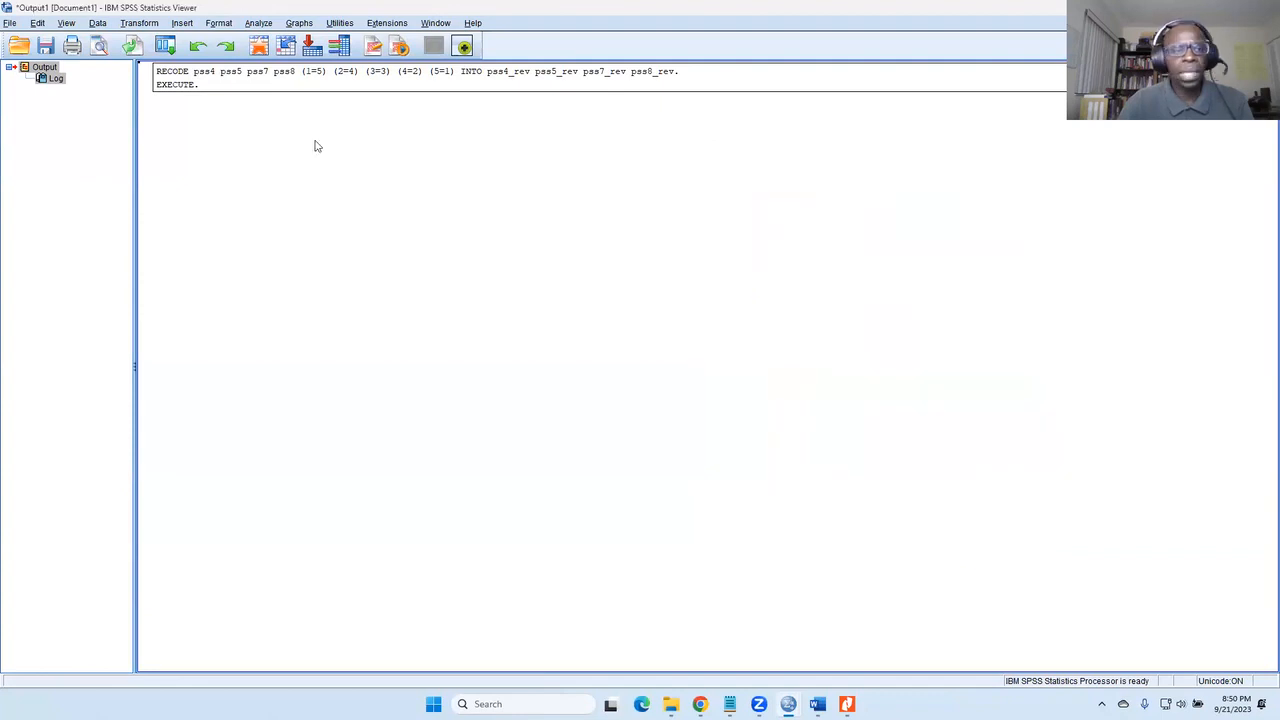
# Reopen the Crosstabs setup and replace the row variable pss7 with pss8.
pyautogui.click(256, 24)
pyautogui.moveTo(295, 56)
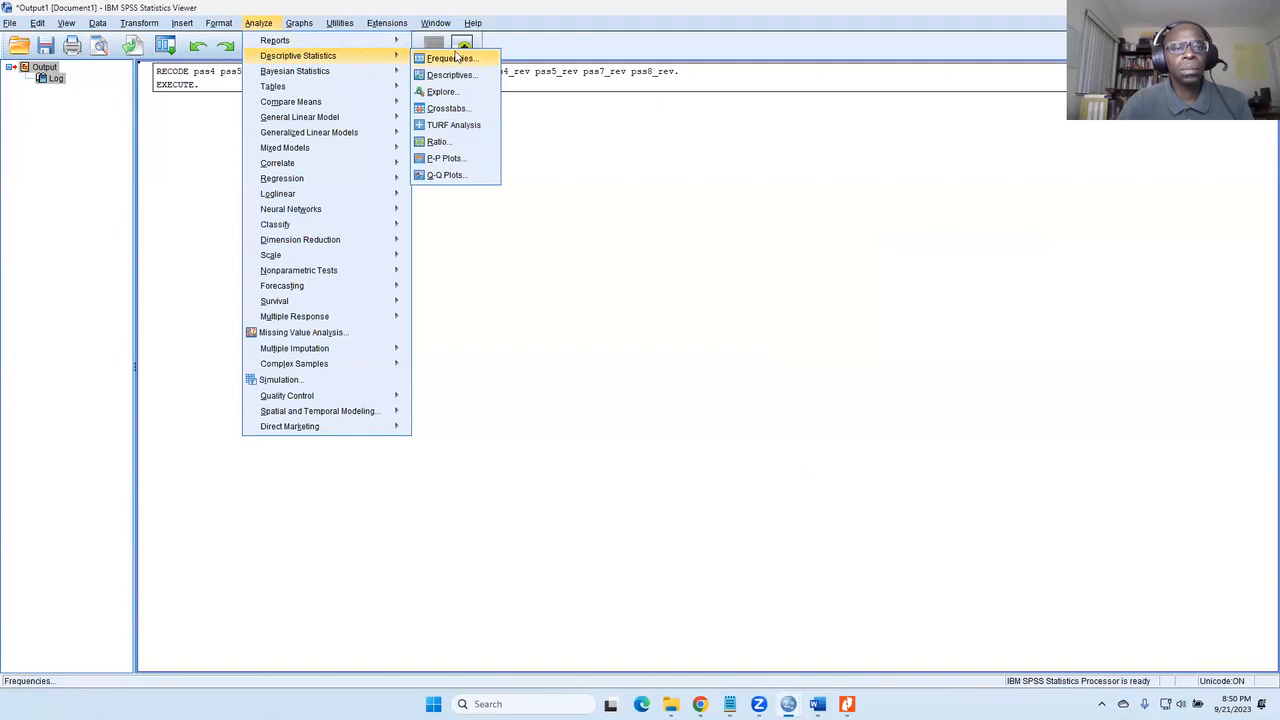
pyautogui.click(470, 112)
pyautogui.click(884, 200)
pyautogui.click(842, 225)
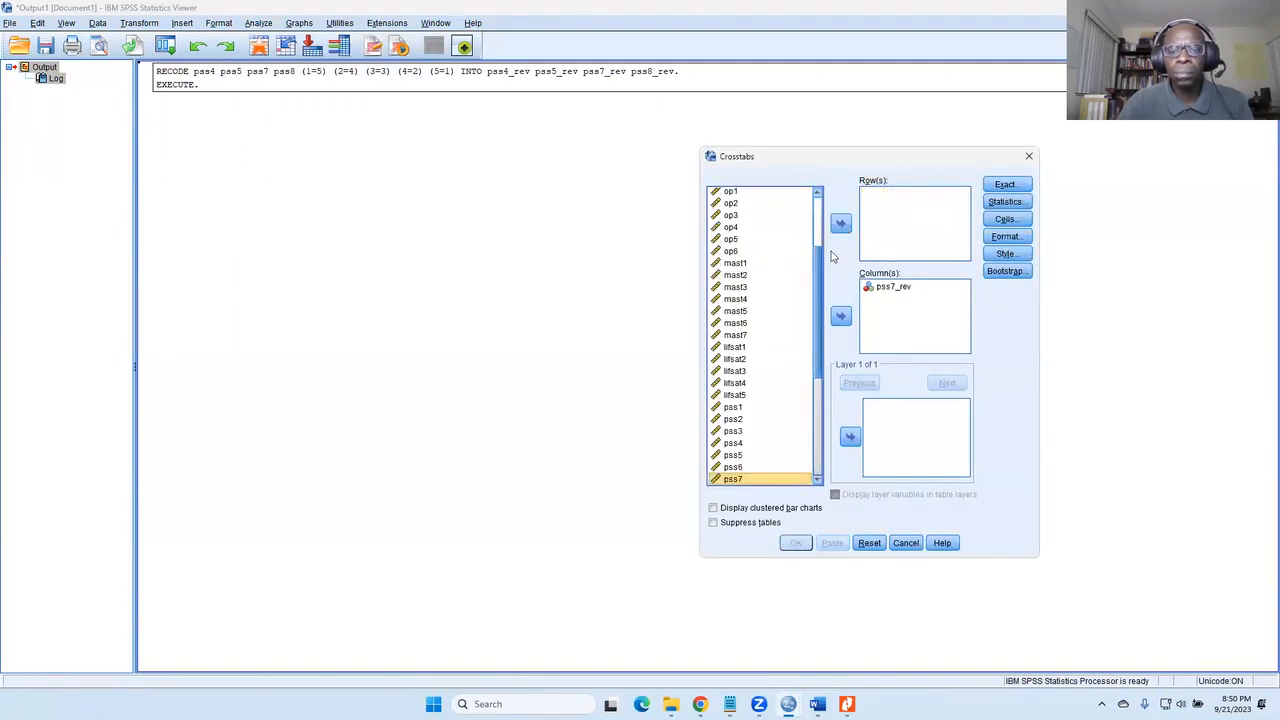
pyautogui.scroll(-2, 760, 430)
pyautogui.click(733, 424)
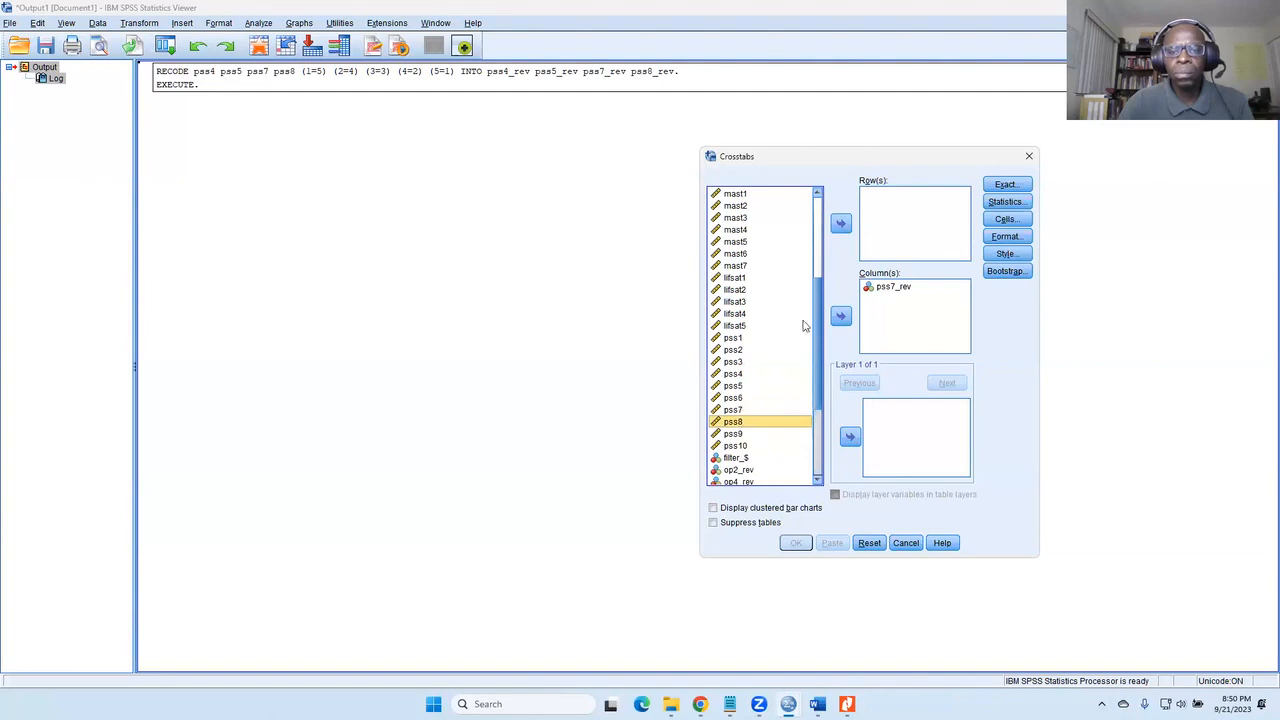
pyautogui.click(840, 223)
# Replace the column variable pss7_rev with pss8_rev and paste the crosstab as syntax.
pyautogui.click(889, 288)
pyautogui.click(842, 317)
pyautogui.click(755, 479)
pyautogui.click(752, 480)
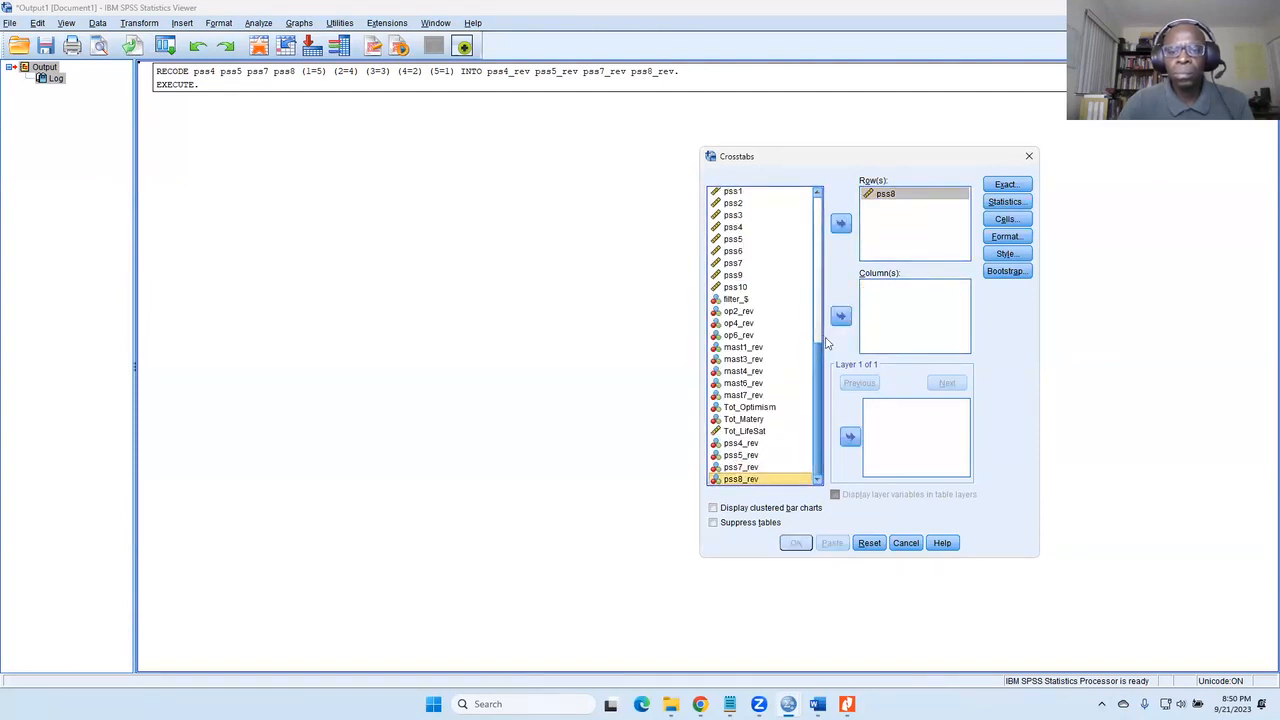
pyautogui.click(840, 317)
pyautogui.click(834, 543)
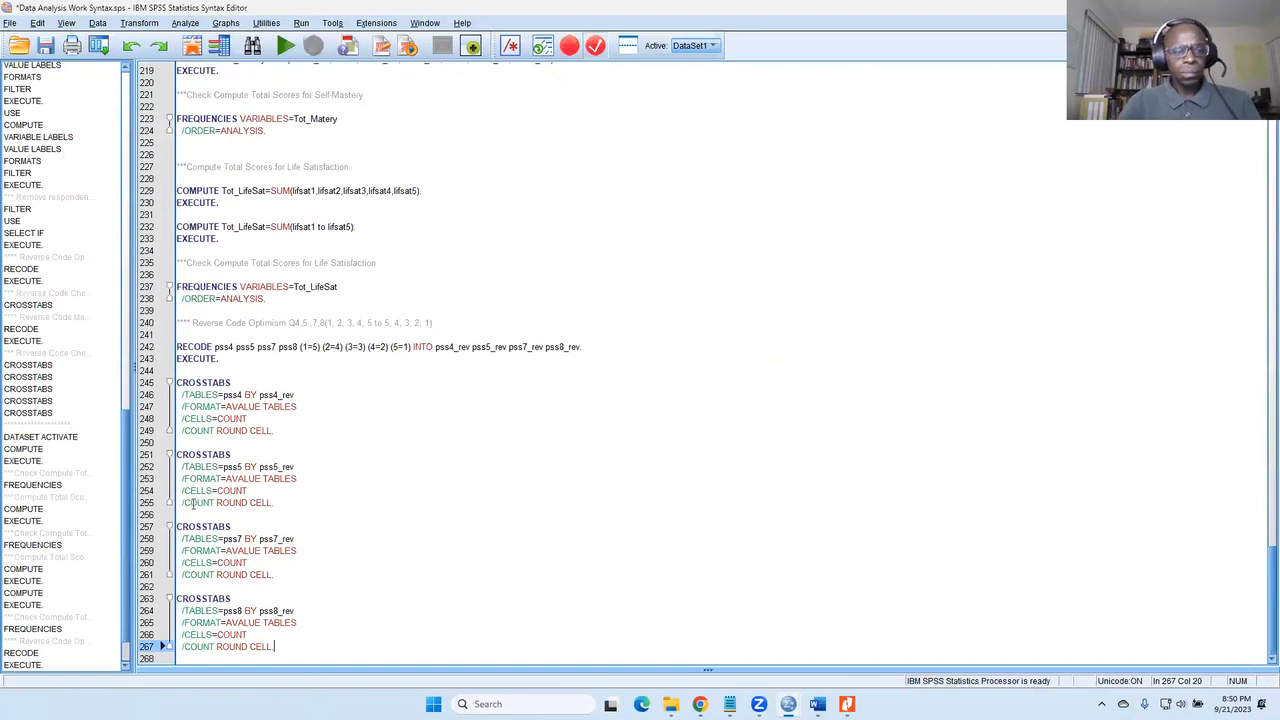
# Run the CROSSTABS block for pss4 by pss4_rev and compare its table with the 1–5 to 5–1 reverse-coding scheme.
pyautogui.moveTo(285, 432); pyautogui.dragTo(175, 388)
pyautogui.hotkey('ctrl', 'r')
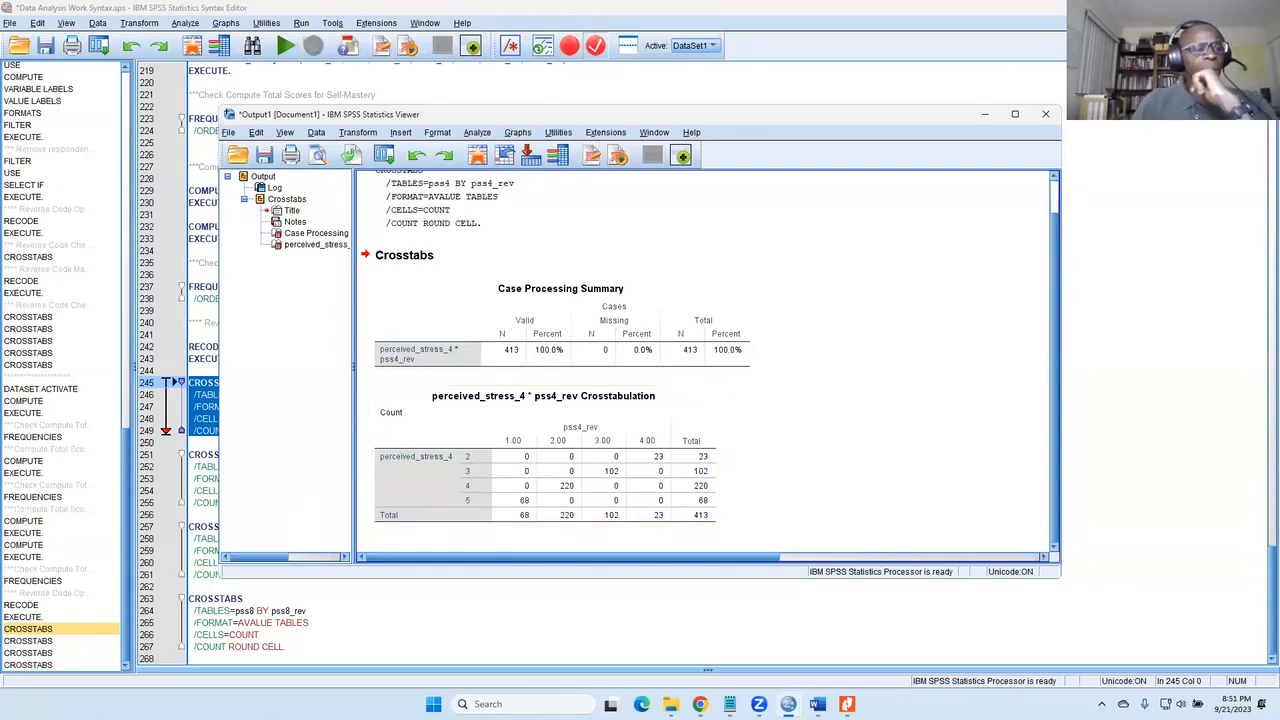
pyautogui.moveTo(862, 198)
pyautogui.mouseDown()
pyautogui.moveTo(879, 343)
pyautogui.moveTo(866, 381)
pyautogui.mouseUp()
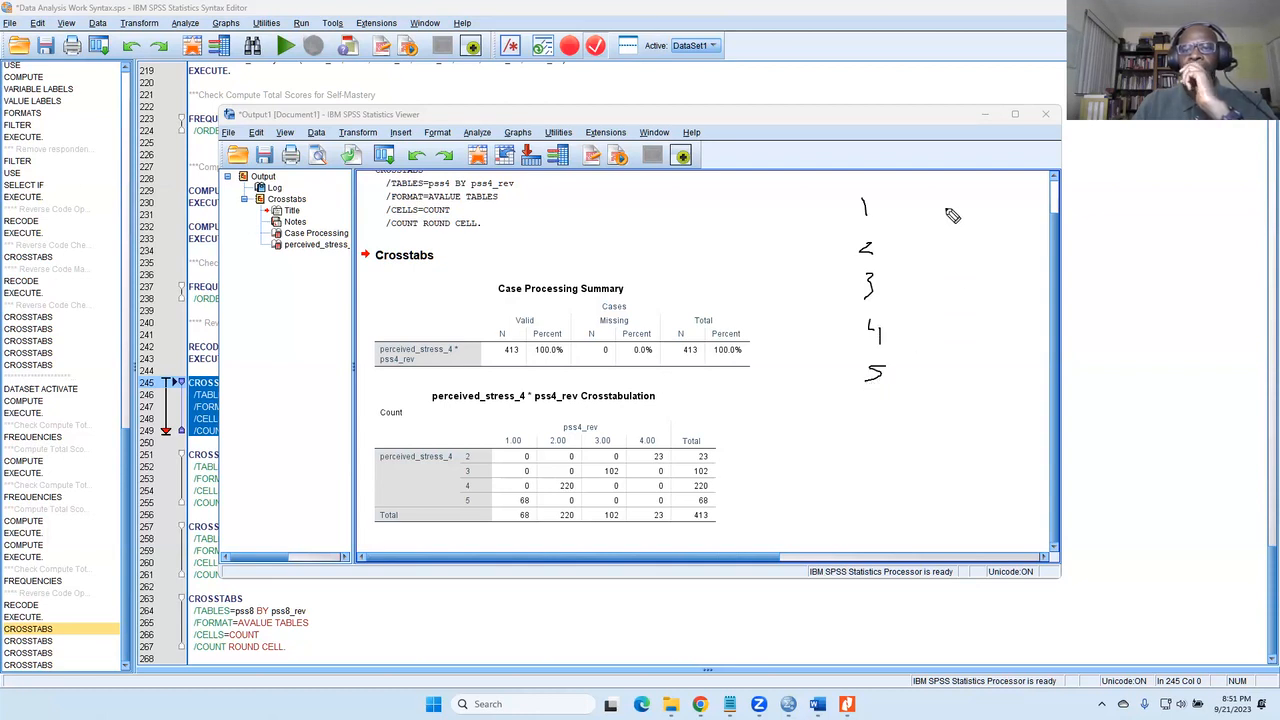
pyautogui.moveTo(933, 180); pyautogui.dragTo(938, 258)
pyautogui.moveTo(930, 276)
pyautogui.mouseDown()
pyautogui.moveTo(944, 282)
pyautogui.moveTo(931, 296)
pyautogui.moveTo(947, 340)
pyautogui.moveTo(940, 382)
pyautogui.mouseUp()
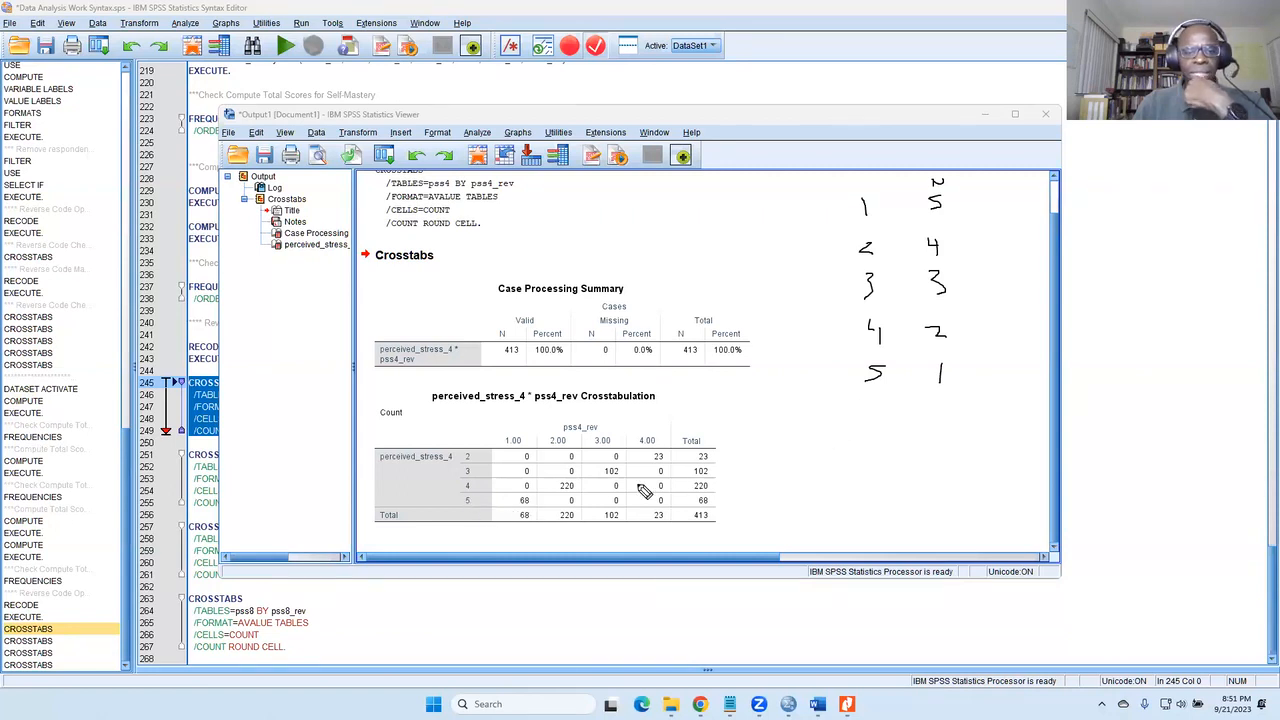
pyautogui.moveTo(732, 460)
pyautogui.mouseDown()
pyautogui.moveTo(730, 473)
pyautogui.moveTo(762, 459)
pyautogui.mouseUp()
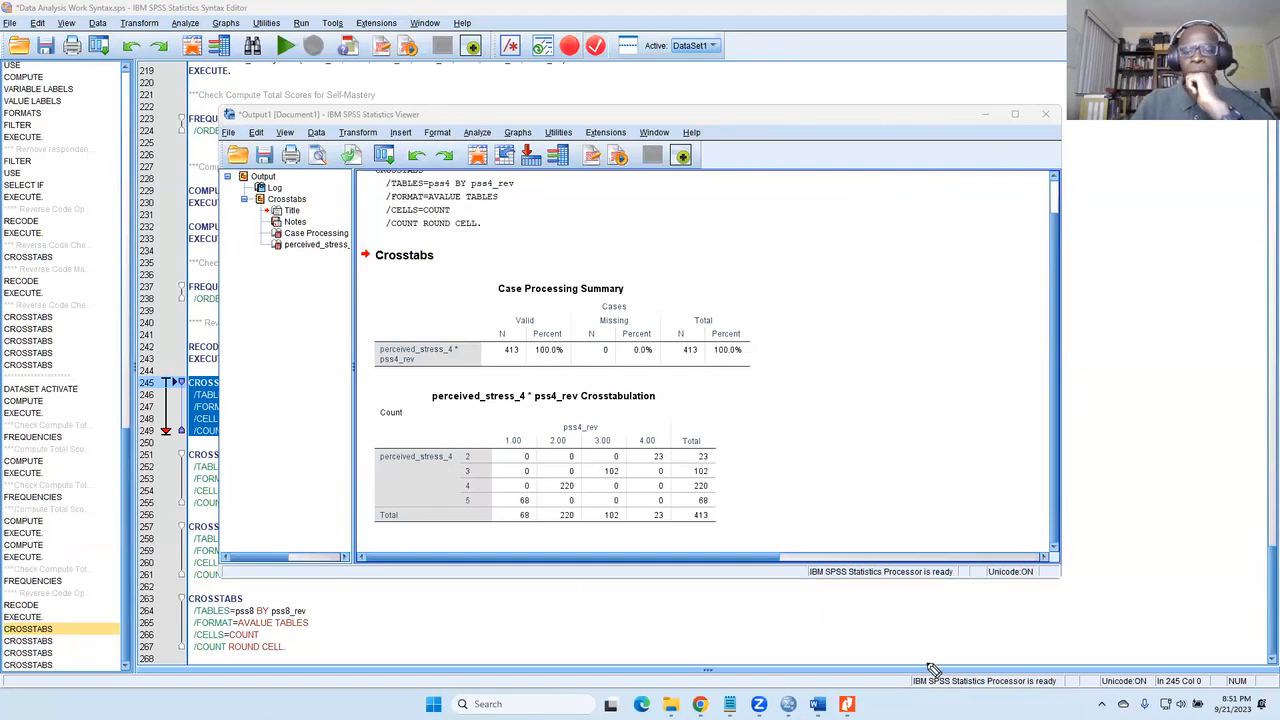
# Run the CROSSTABS block for pss5 by pss5_rev and enlarge the output window to check the whole table.
pyautogui.click(364, 566)
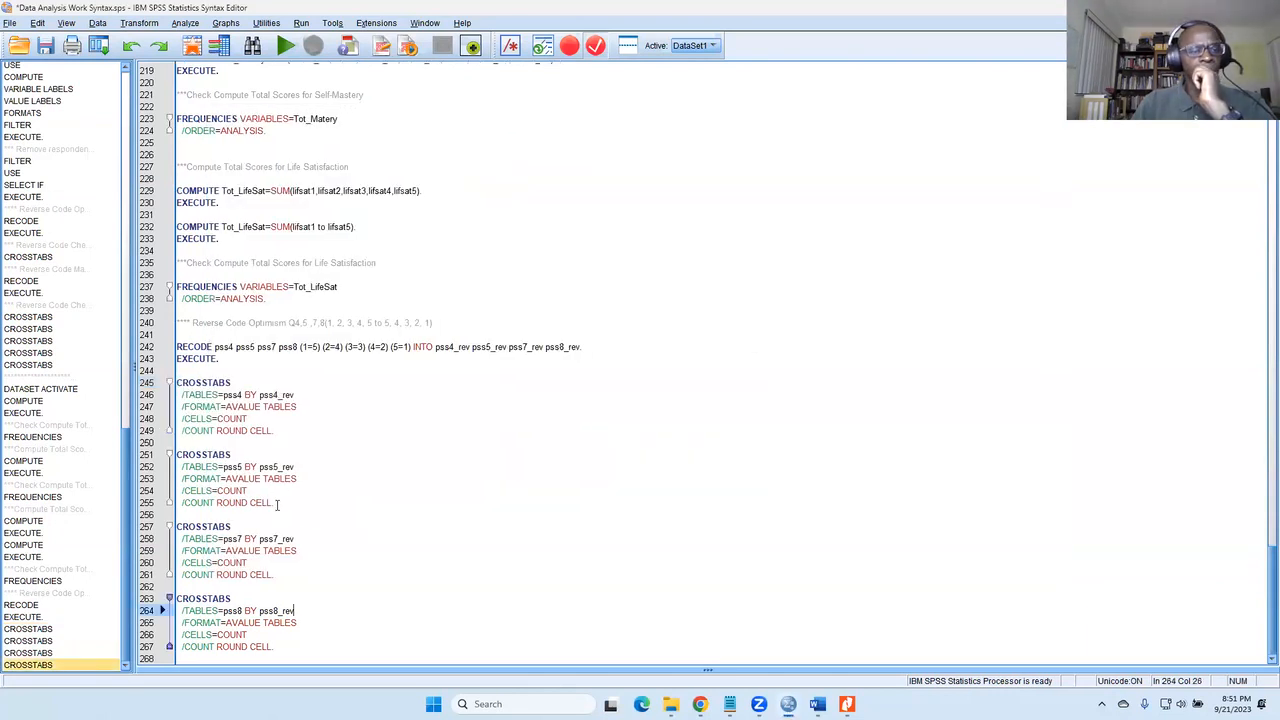
pyautogui.moveTo(277, 504); pyautogui.dragTo(176, 455)
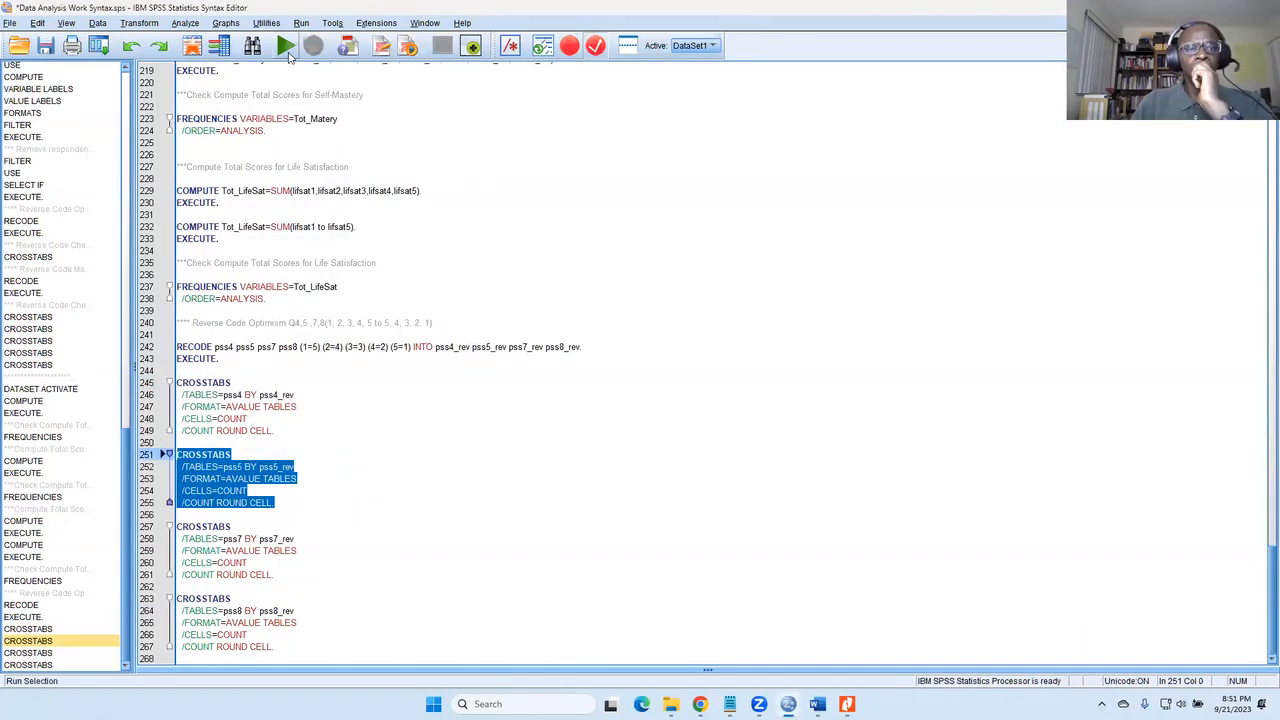
pyautogui.click(287, 50)
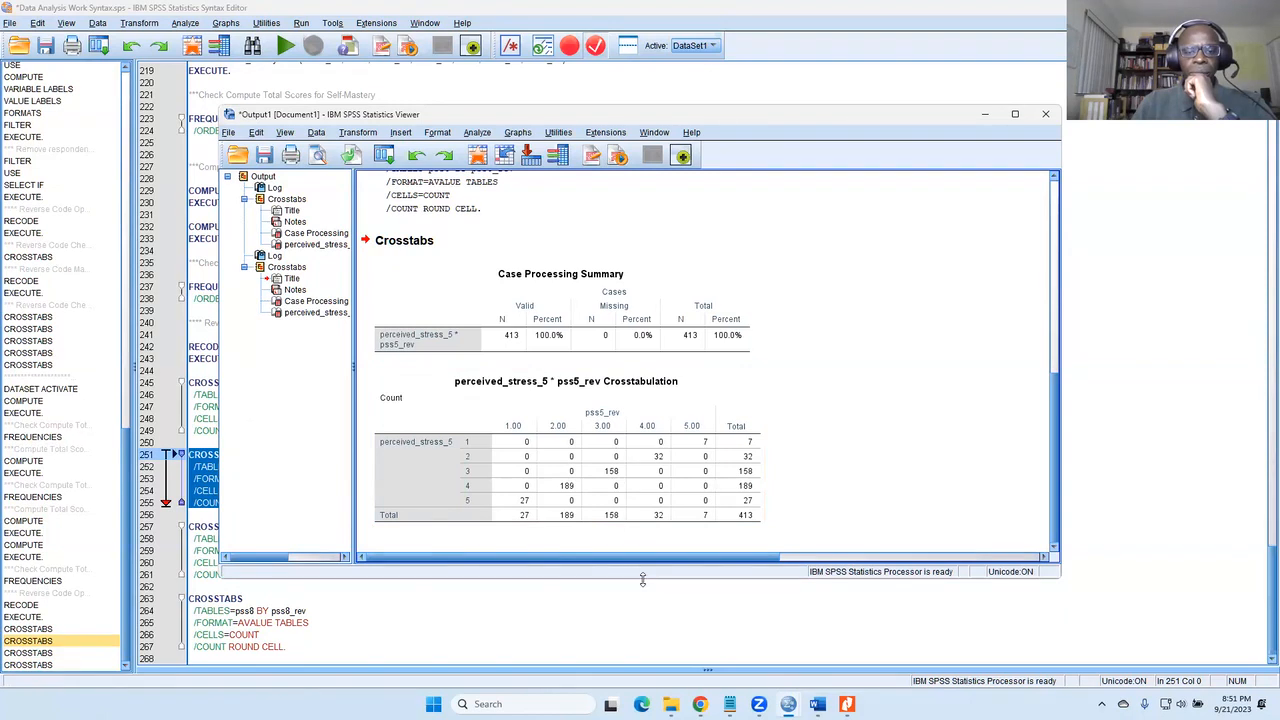
pyautogui.moveTo(643, 579); pyautogui.dragTo(647, 633)
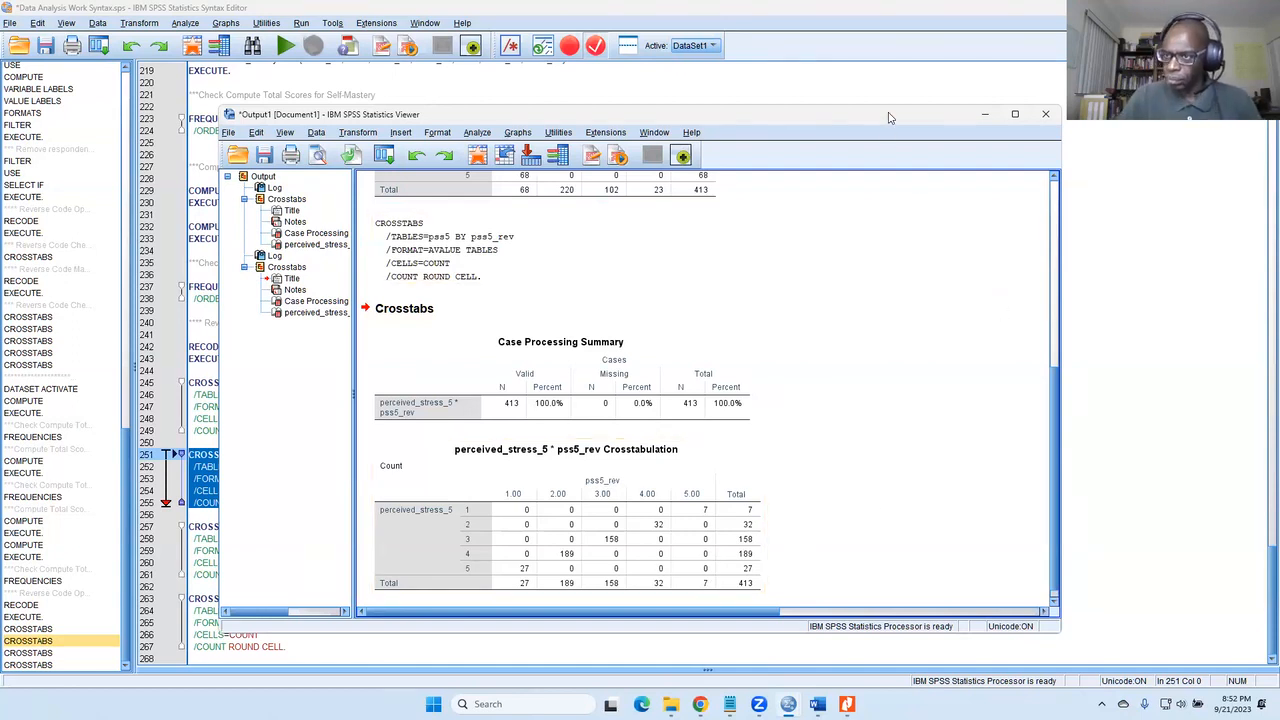
pyautogui.click(1015, 114)
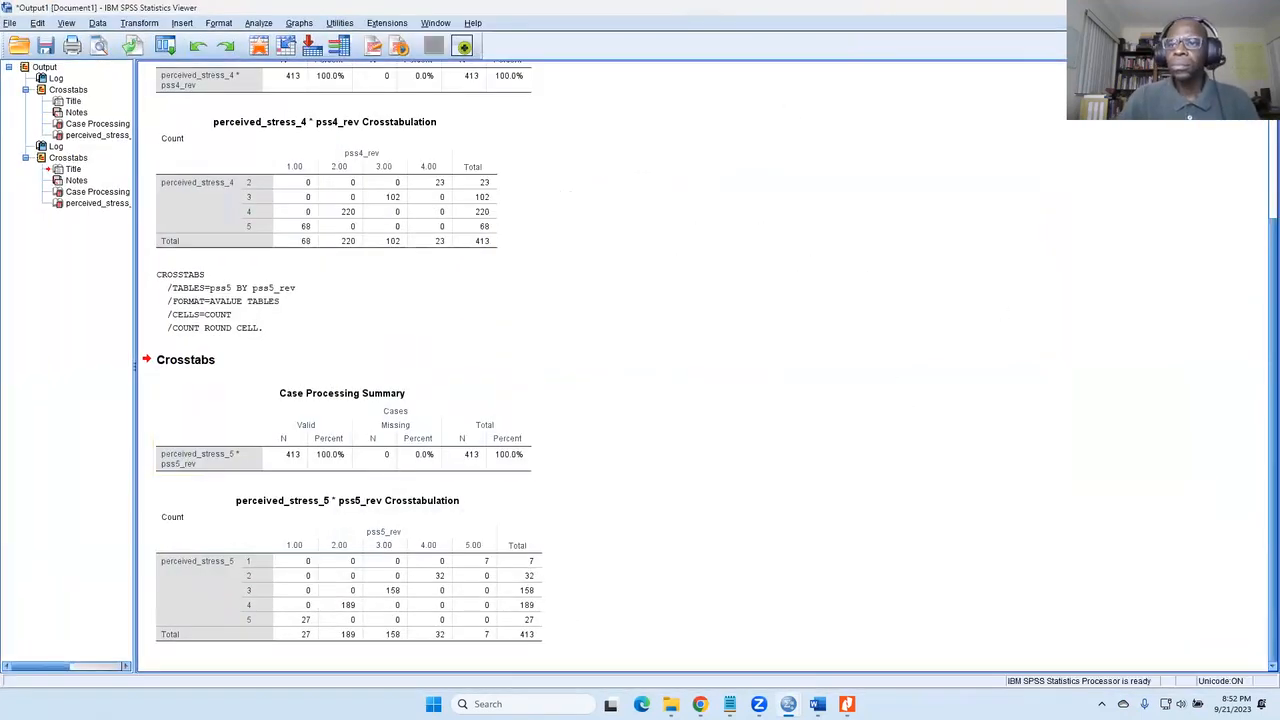
pyautogui.click(1234, 8)
# Move the output window aside, run the CROSSTABS block for pss7 by pss7_rev, and check its table.
pyautogui.moveTo(905, 114); pyautogui.dragTo(1066, 37)
pyautogui.click(323, 573)
pyautogui.moveTo(292, 577); pyautogui.dragTo(176, 527)
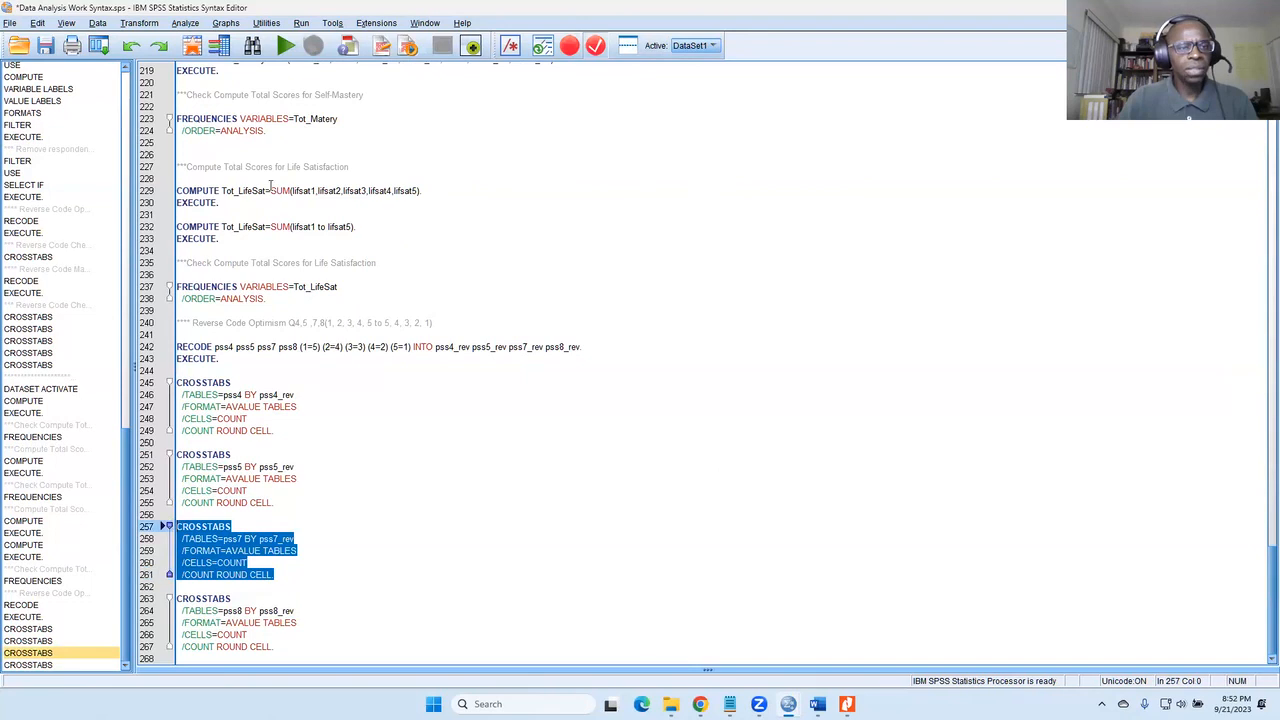
pyautogui.click(285, 45)
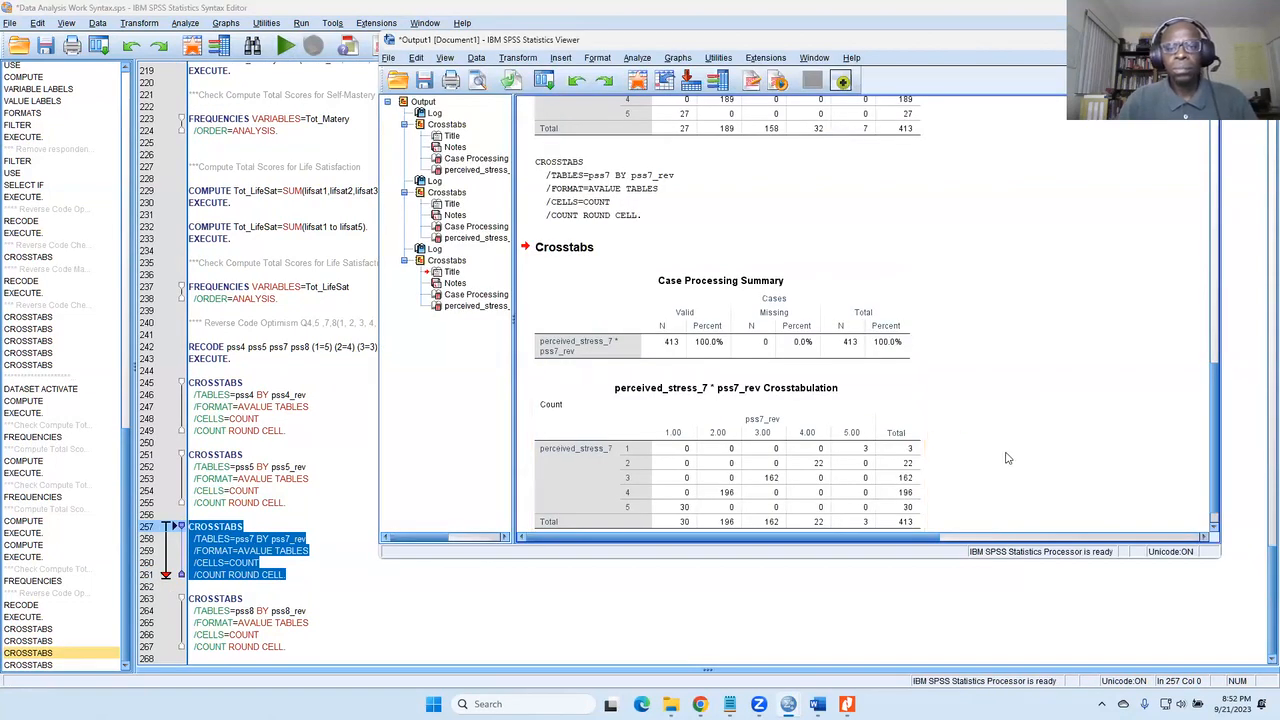
pyautogui.click(731, 483)
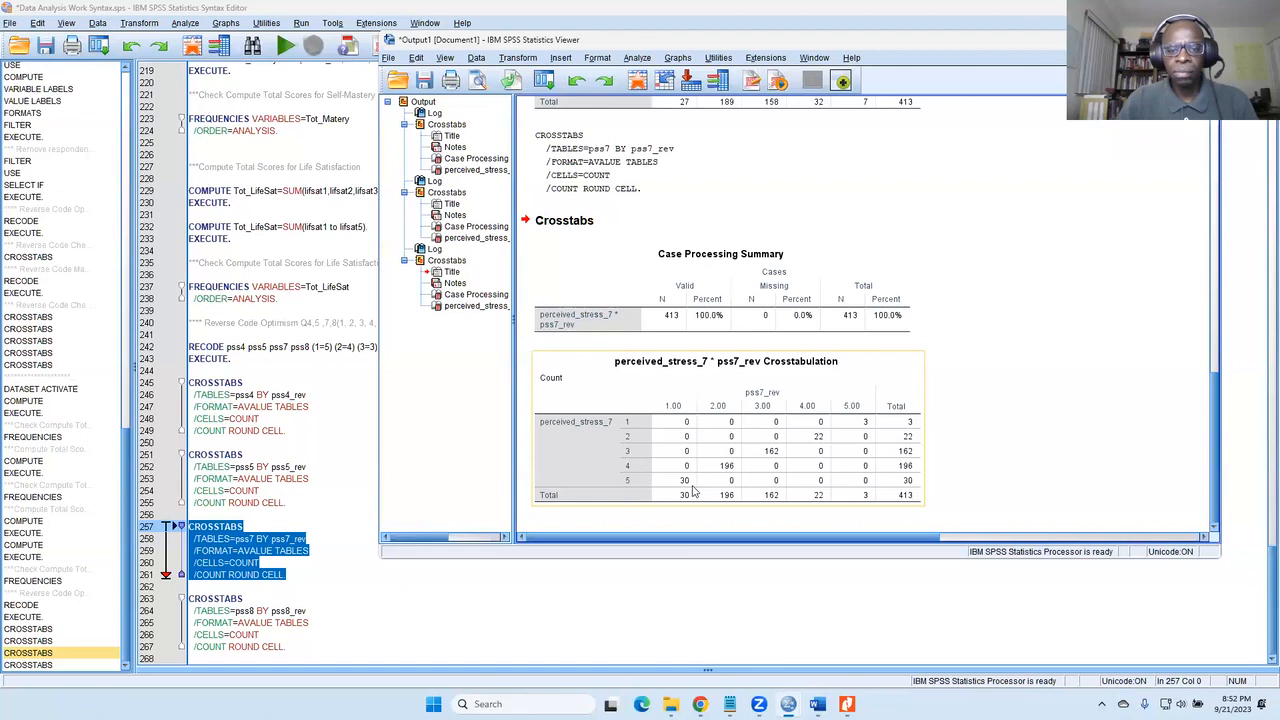
# Run the CROSSTABS block for pss8 by pss8_rev, and enter "yes" as Accuracy Confirmed for Perceived Stress 4, 5, 7, 8 in the Word workbook.
pyautogui.moveTo(295, 651); pyautogui.dragTo(188, 598)
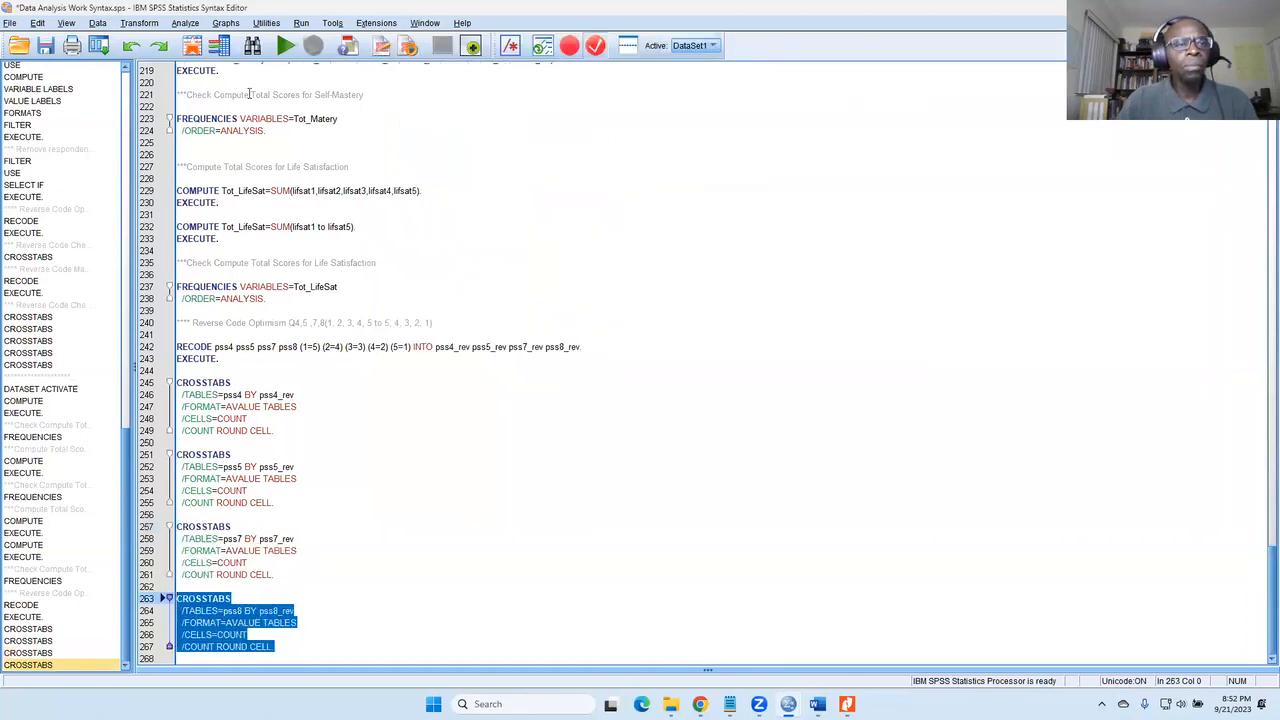
pyautogui.click(285, 45)
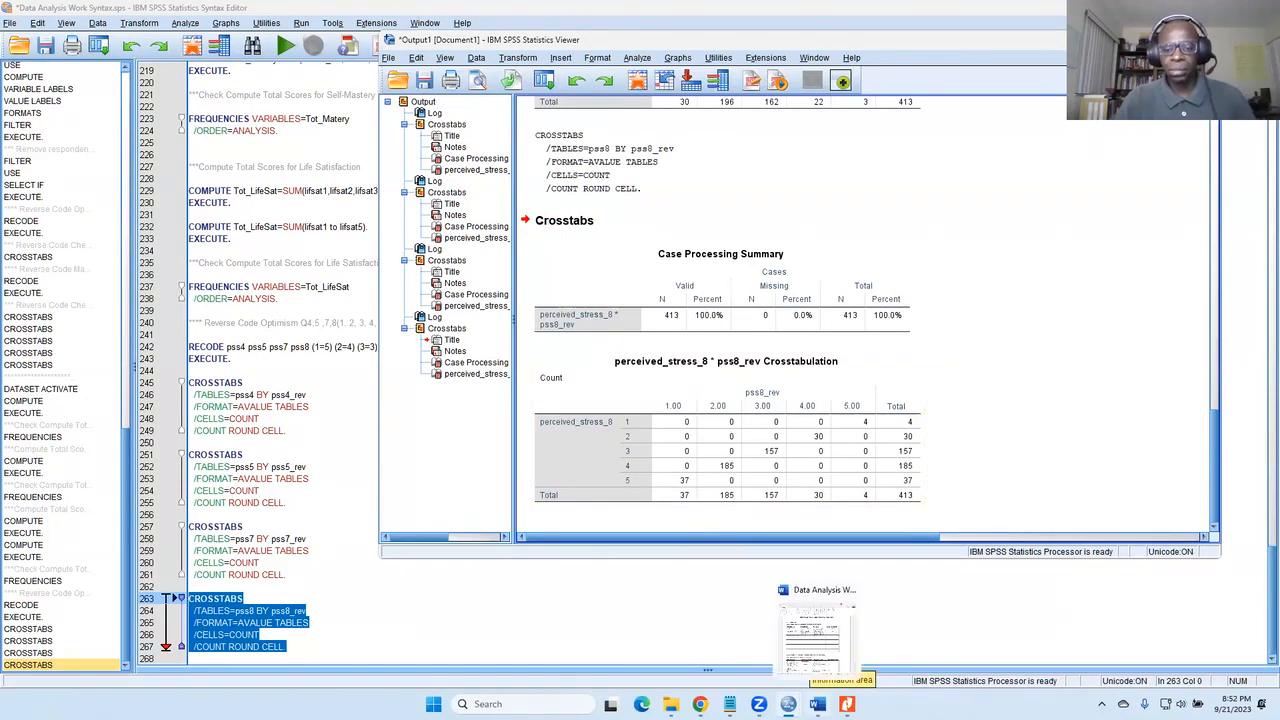
pyautogui.click(813, 632)
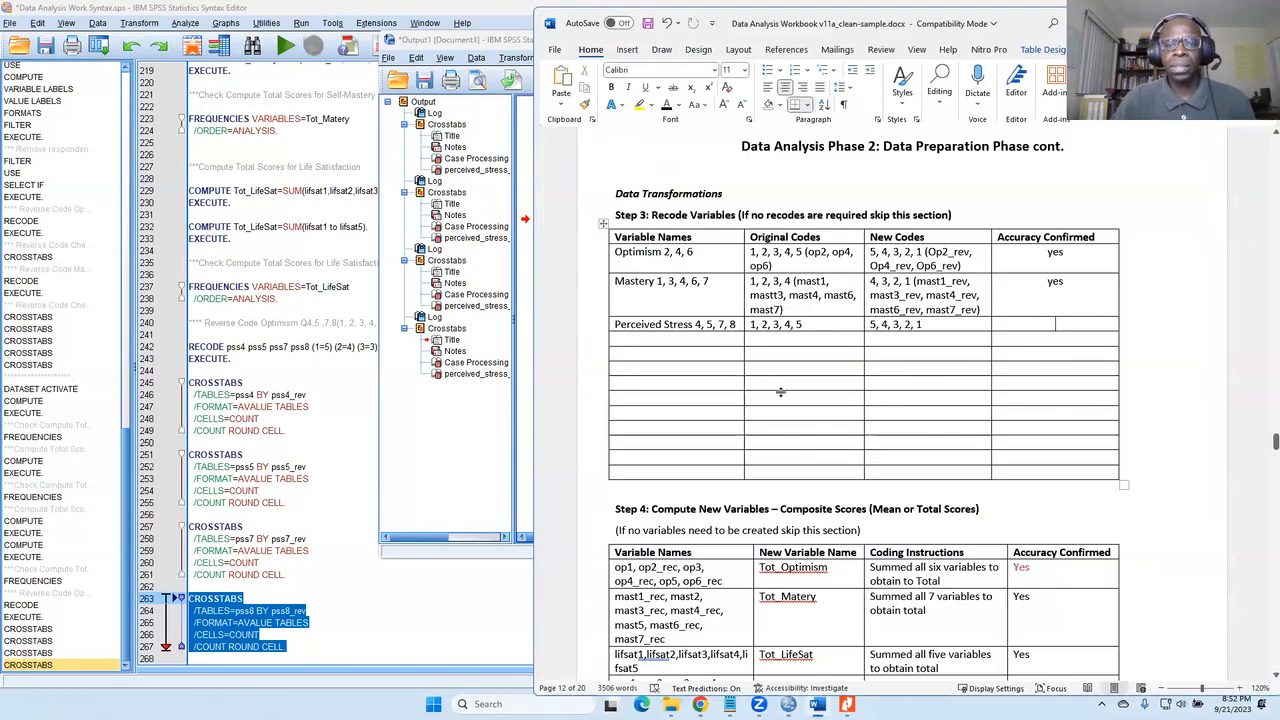
pyautogui.click(1065, 327)
pyautogui.write('yes')
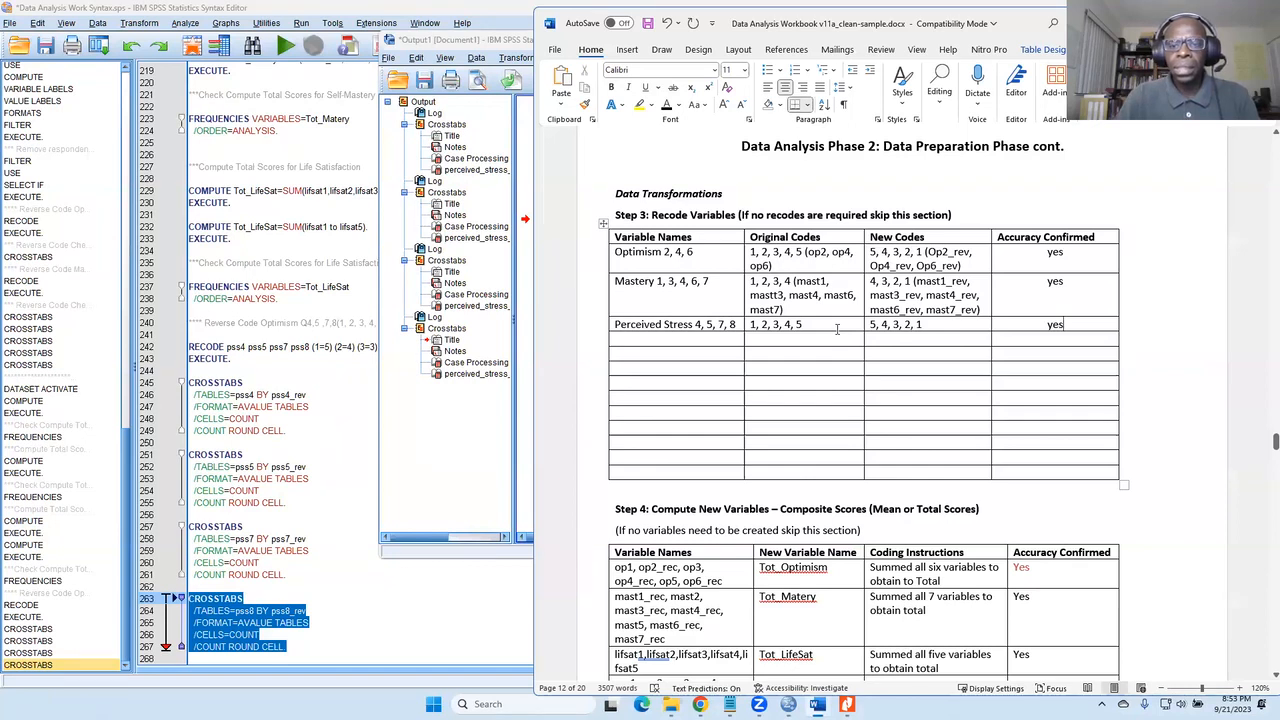
# Correct the misspelled variable name Tot_Matery to Tot_Mastery in the Step 4 composite scores table.
pyautogui.scroll(-3, 857, 381)
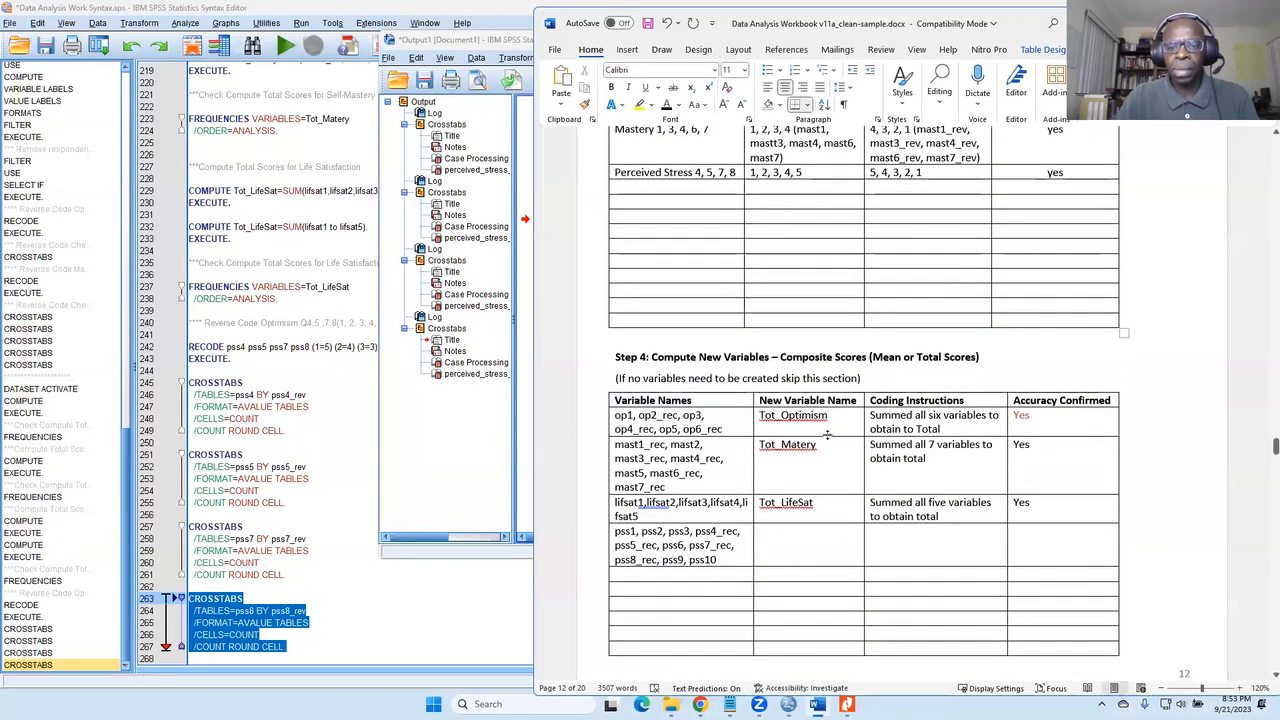
pyautogui.rightClick(803, 449)
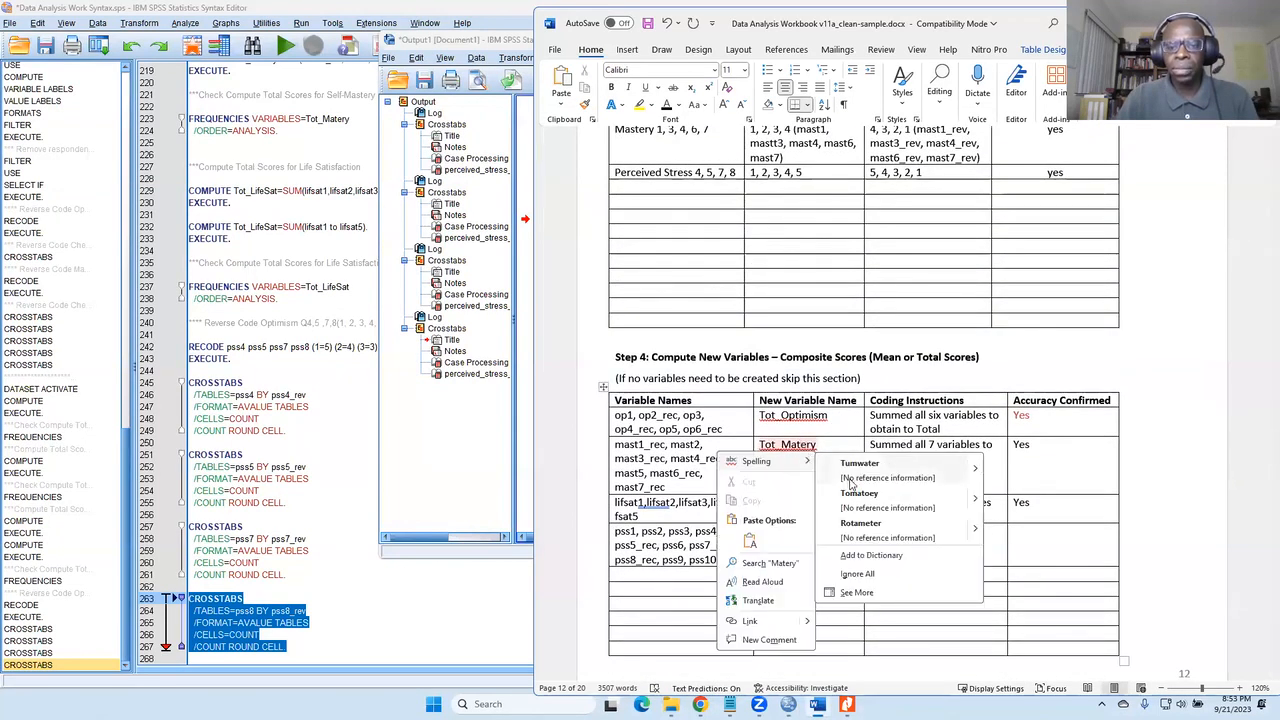
pyautogui.click(803, 446)
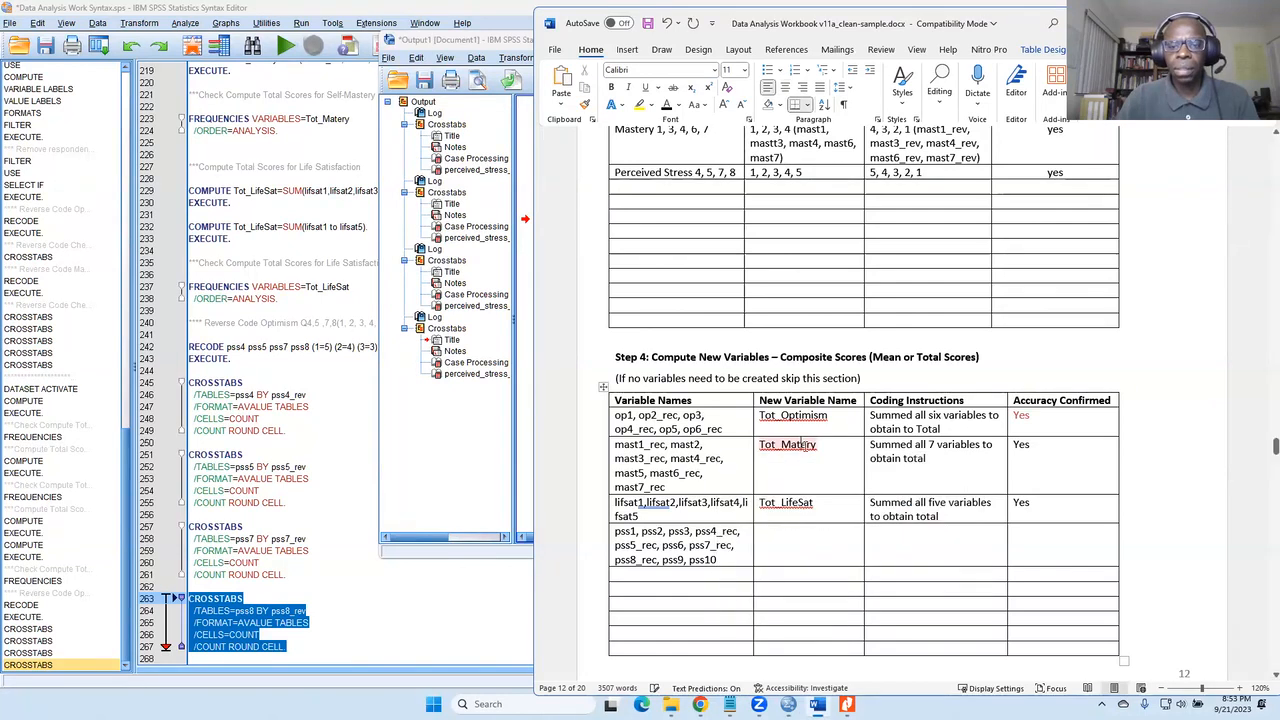
pyautogui.write('s')
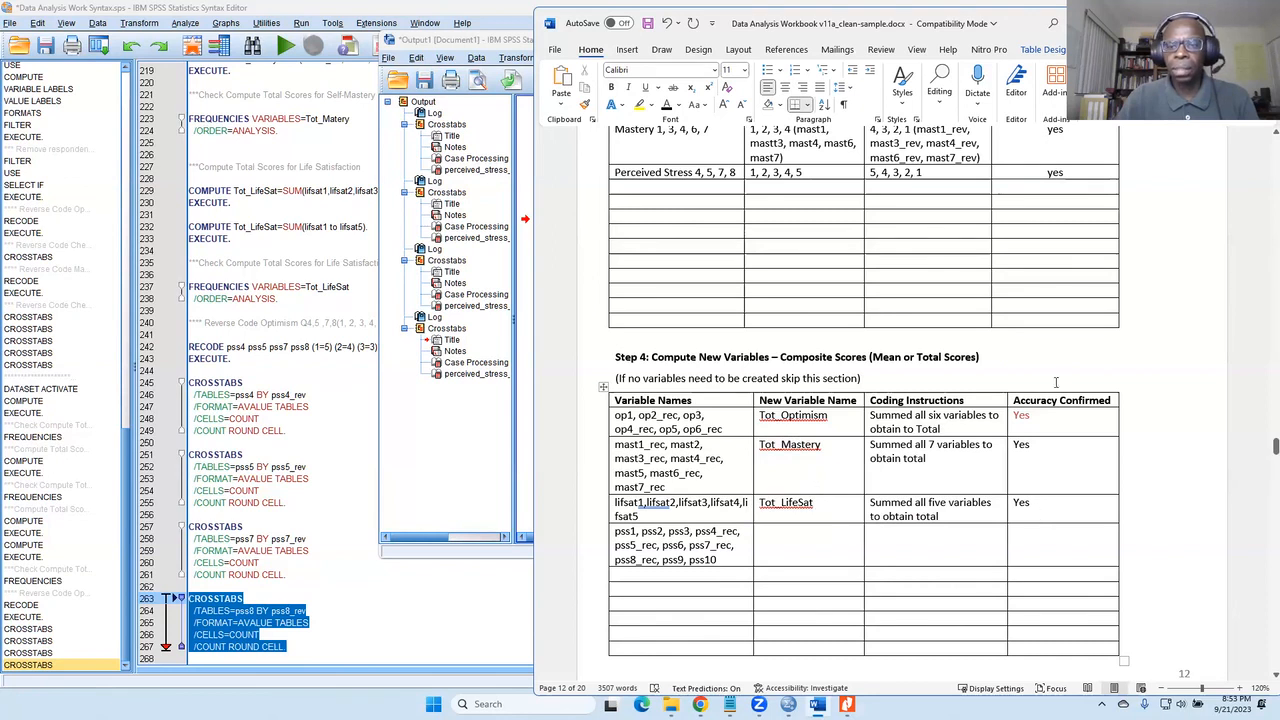
pyautogui.scroll(3, 1000, 296)
pyautogui.scroll(-6, 800, 420)
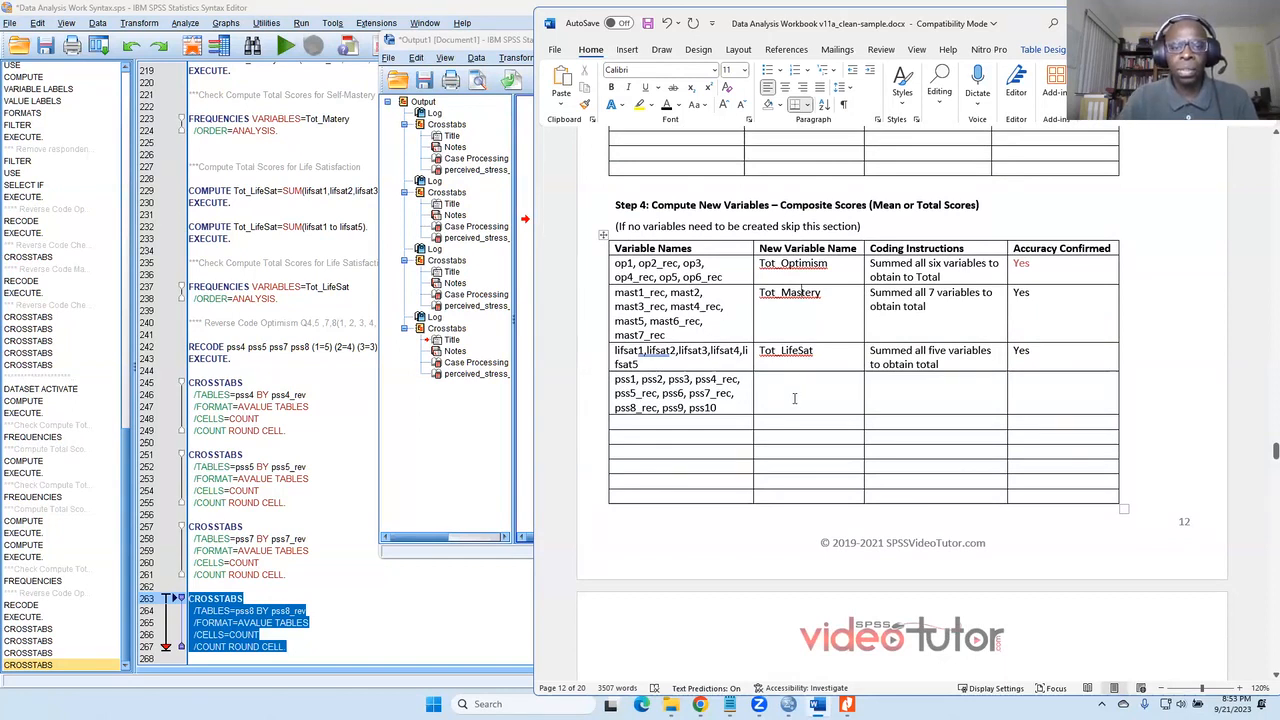
# Switch back to SPSS, save the syntax file, and start Compute Variable with Tot_PercStress as the target variable.
pyautogui.click(398, 635)
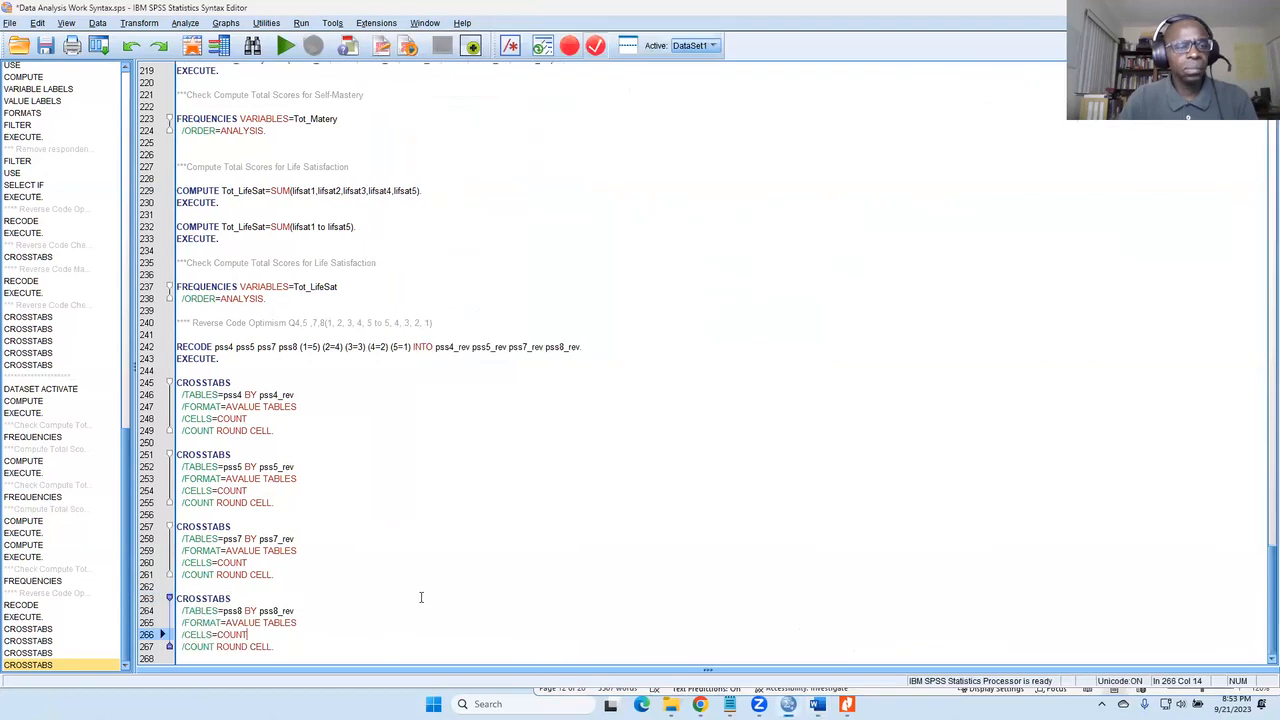
pyautogui.click(46, 45)
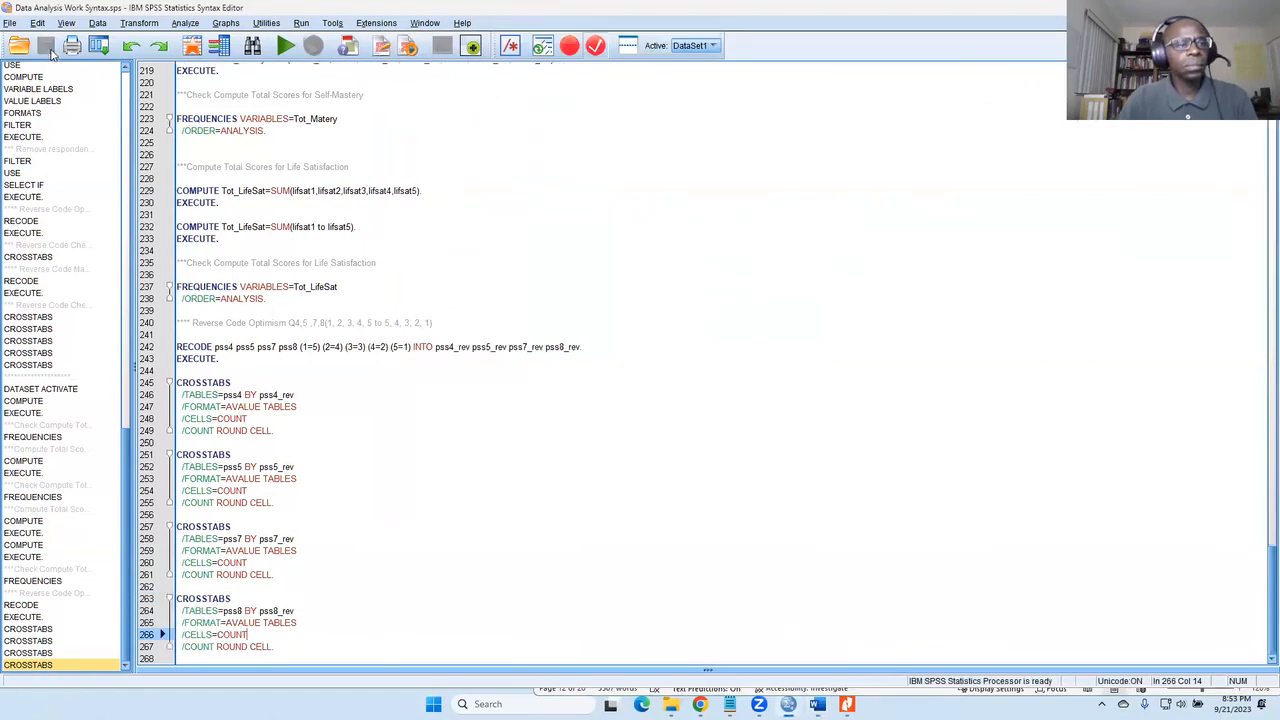
pyautogui.click(186, 22)
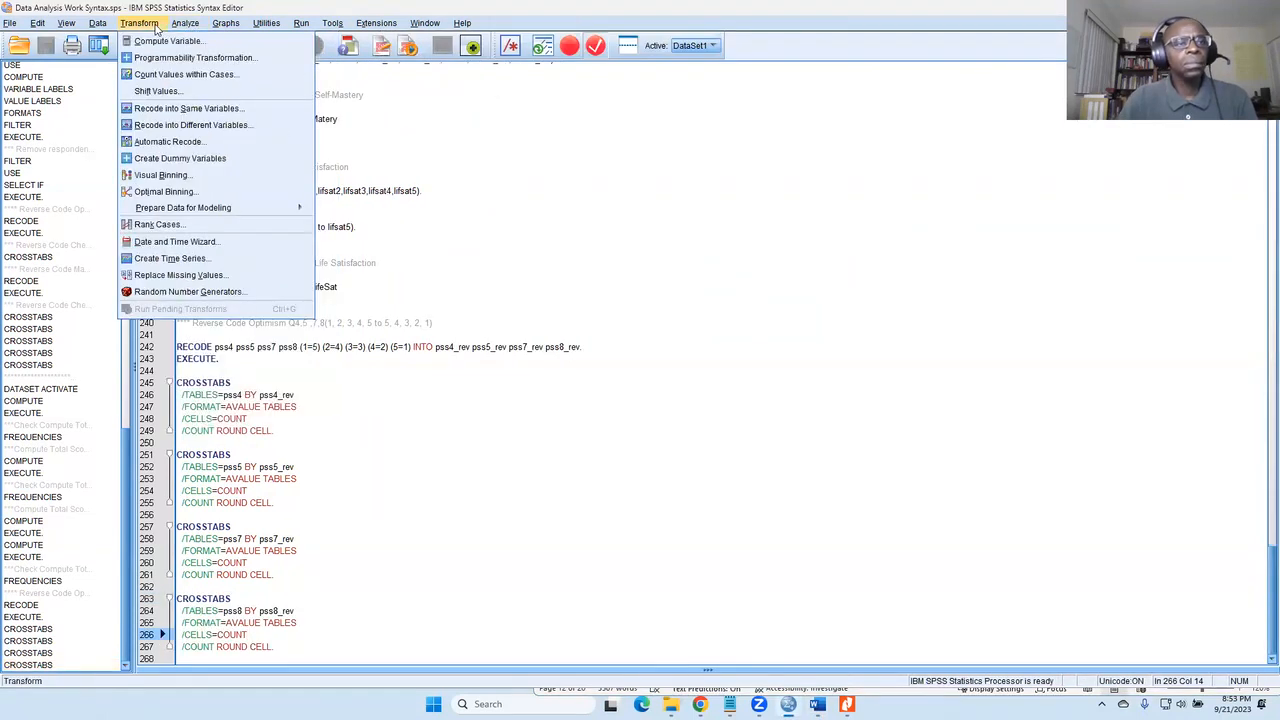
pyautogui.click(157, 41)
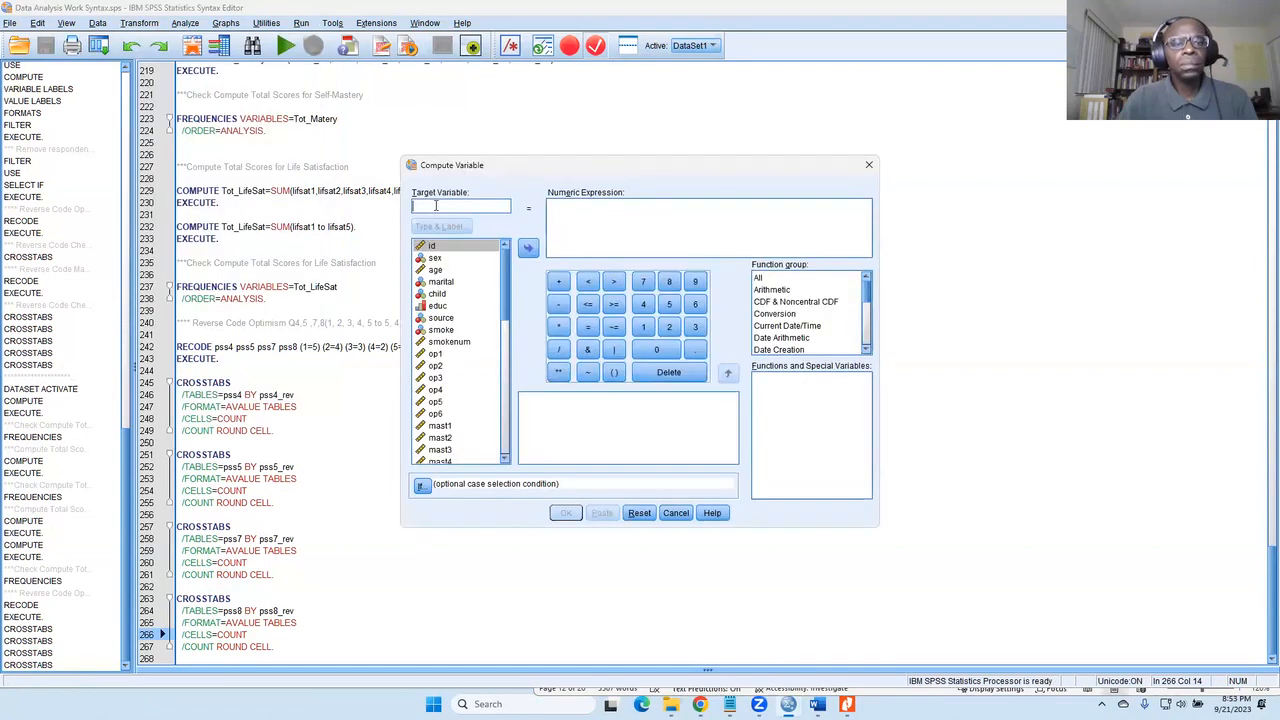
pyautogui.write('Tot_PercStress')
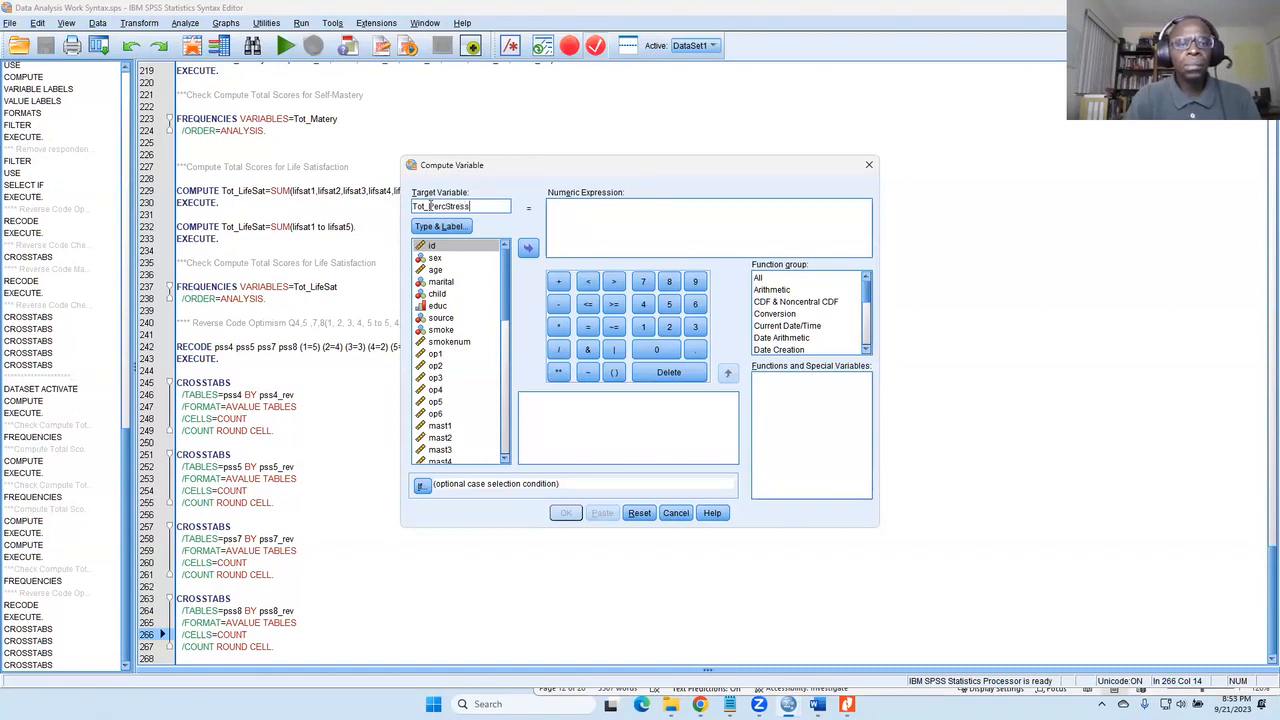
# Begin the numeric expression with "sum(" and find the pss items in the variable list.
pyautogui.click(622, 221)
pyautogui.write('su')
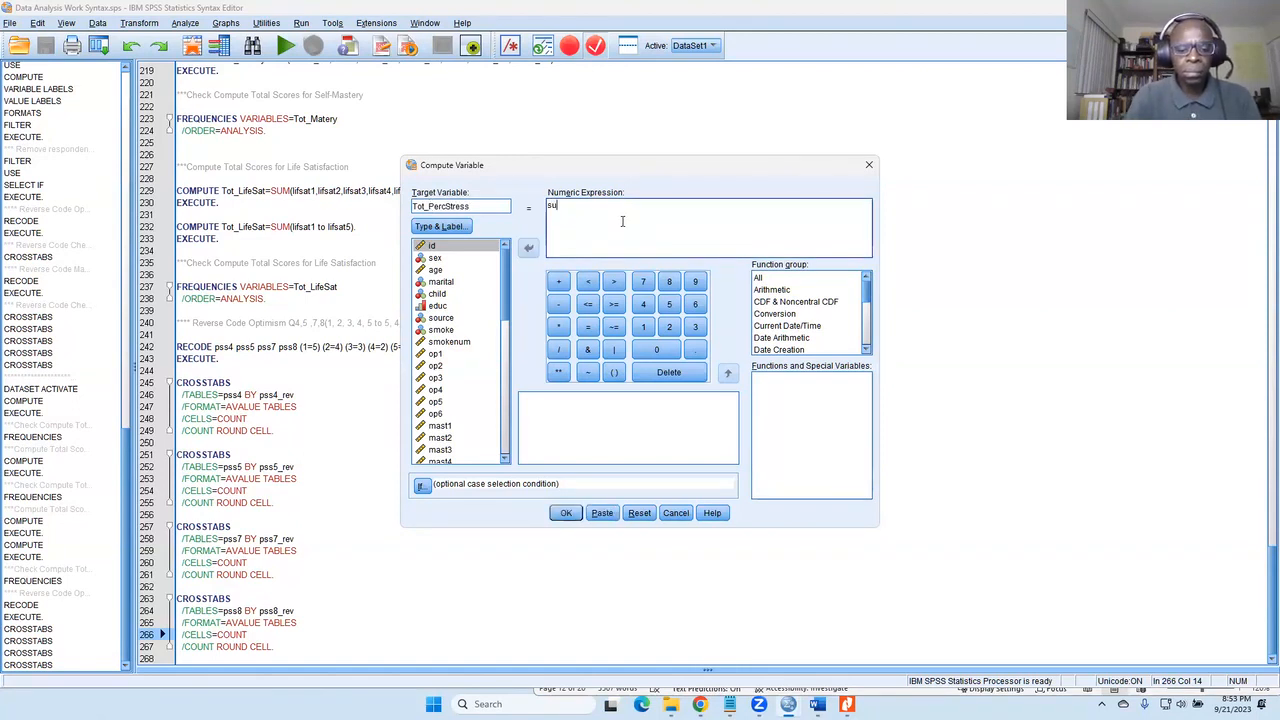
pyautogui.write('m(')
pyautogui.scroll(-8, 455, 395)
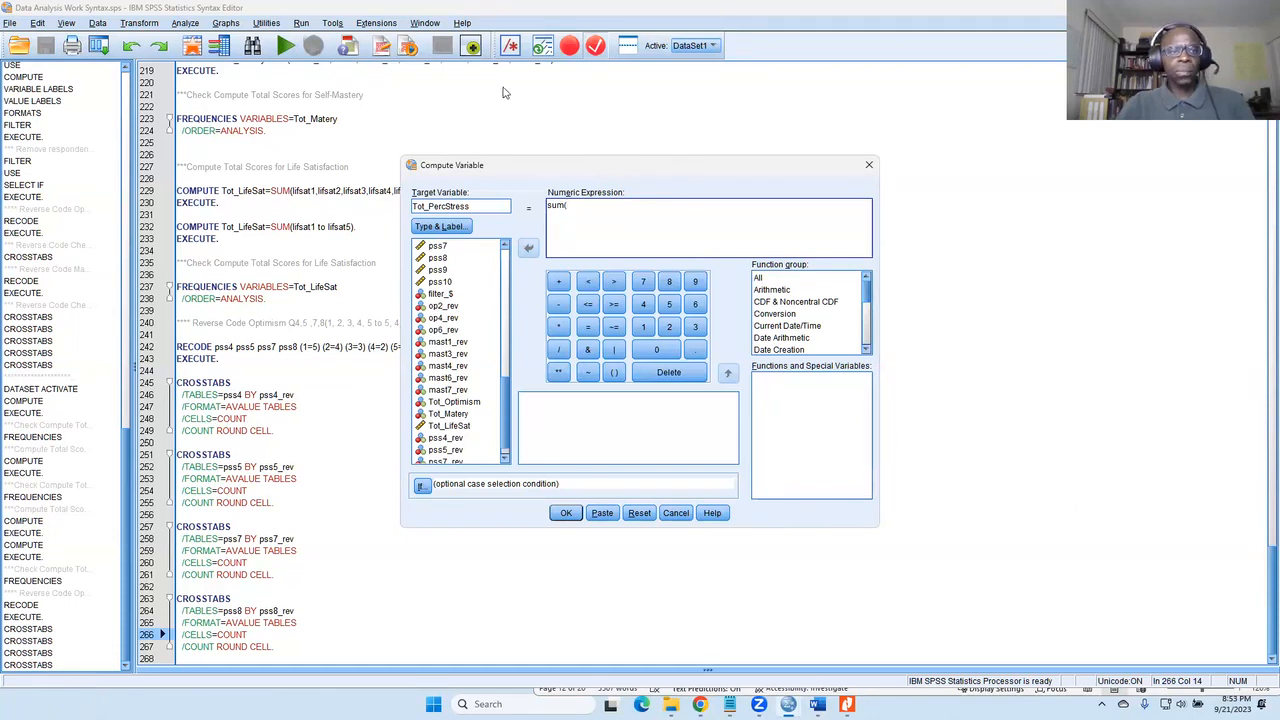
# Enlarge and reposition the Compute Variable dialog to show more variables, checking the pss items listed in the workbook's Step 4 table.
pyautogui.moveTo(686, 171); pyautogui.dragTo(503, 87)
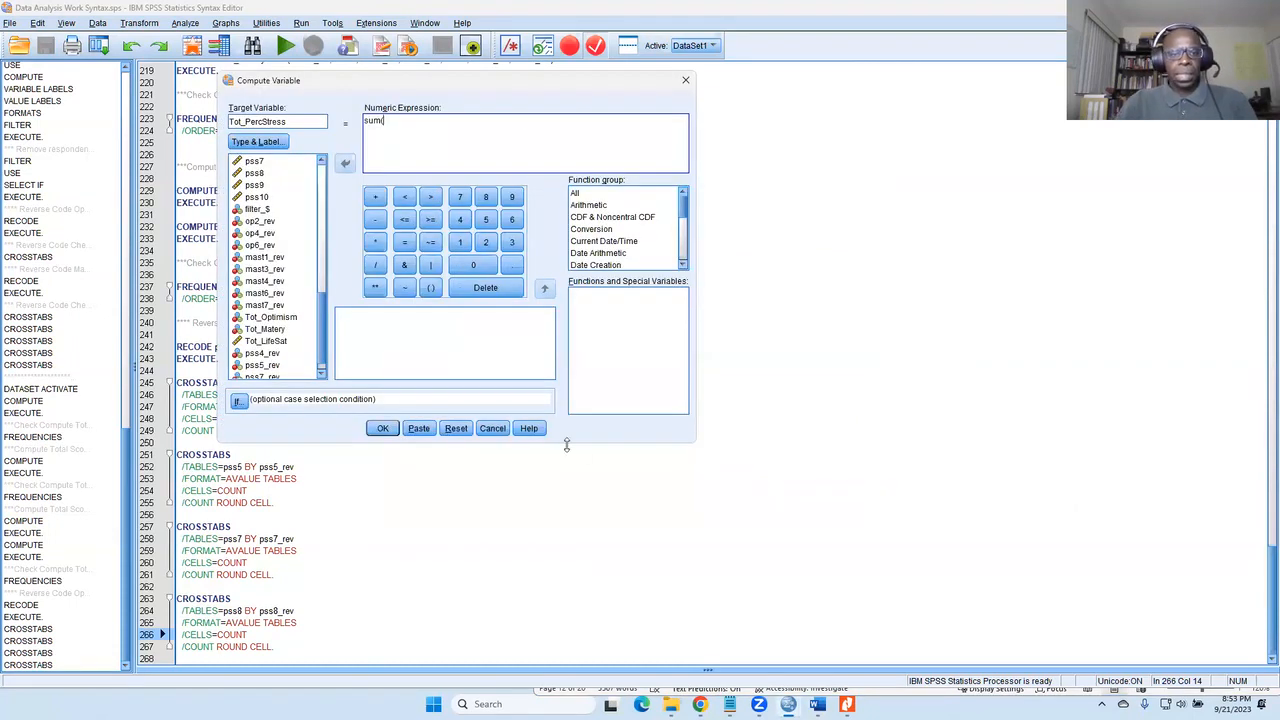
pyautogui.moveTo(566, 445); pyautogui.dragTo(584, 540)
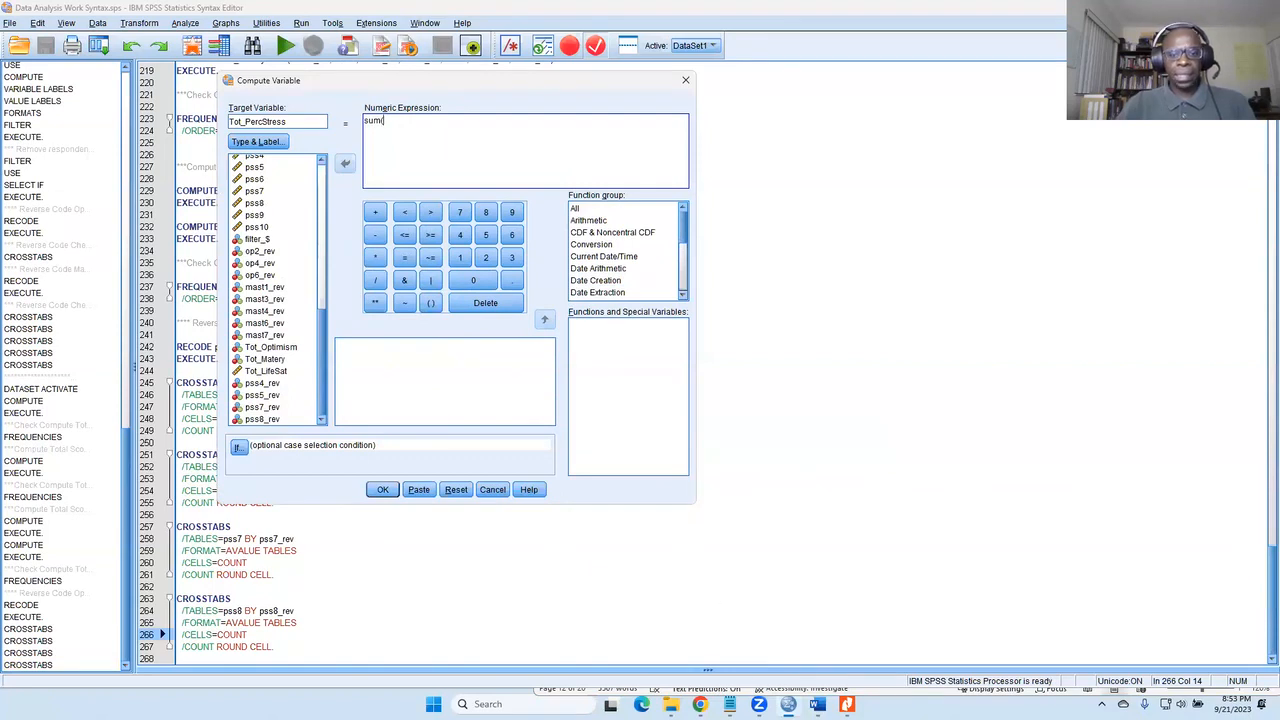
pyautogui.click(816, 704)
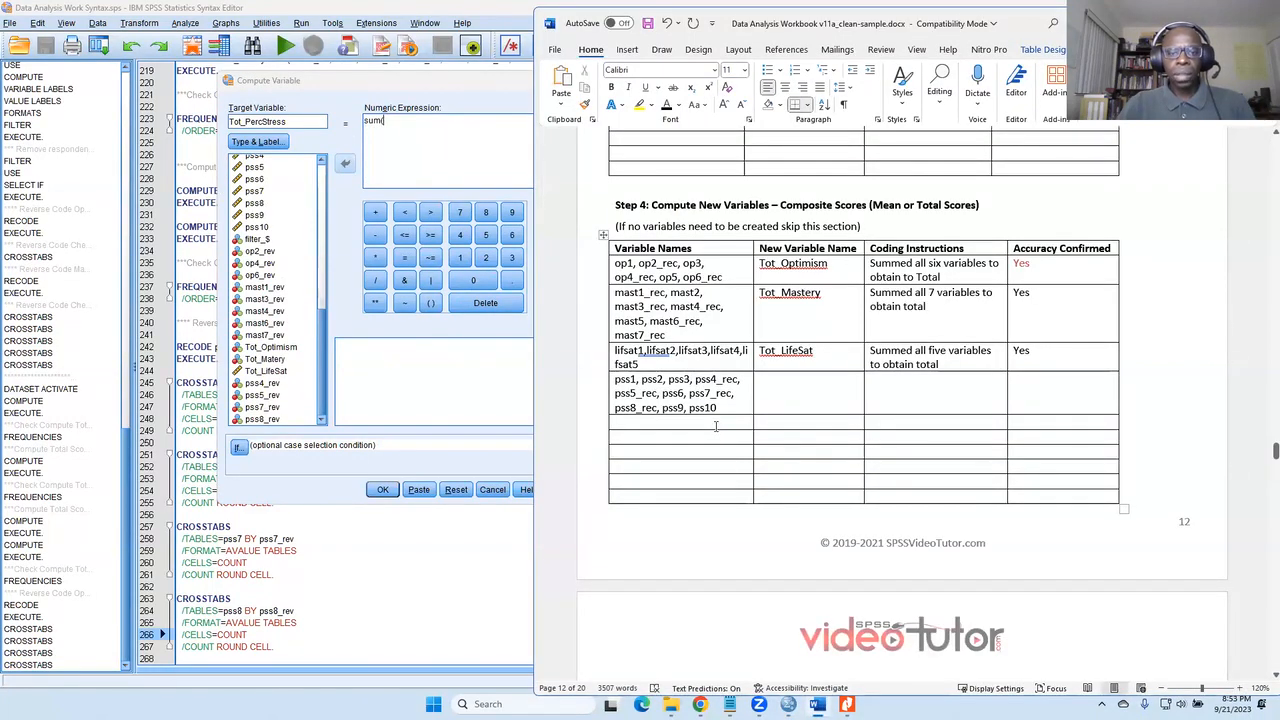
pyautogui.click(427, 612)
pyautogui.moveTo(527, 85); pyautogui.dragTo(684, 93)
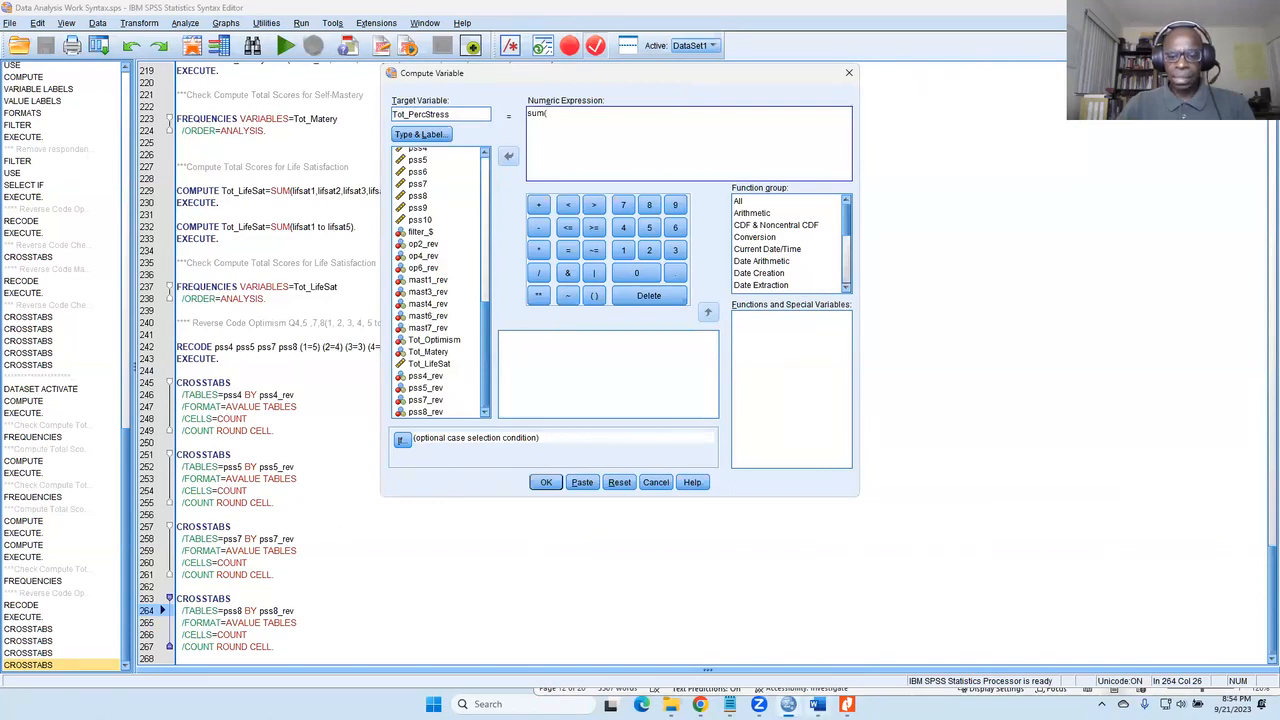
# In the Word workbook's Step 4 table, change the _rec suffix to _rev for pss4, pss5, pss7 and pss8.
pyautogui.click(816, 704)
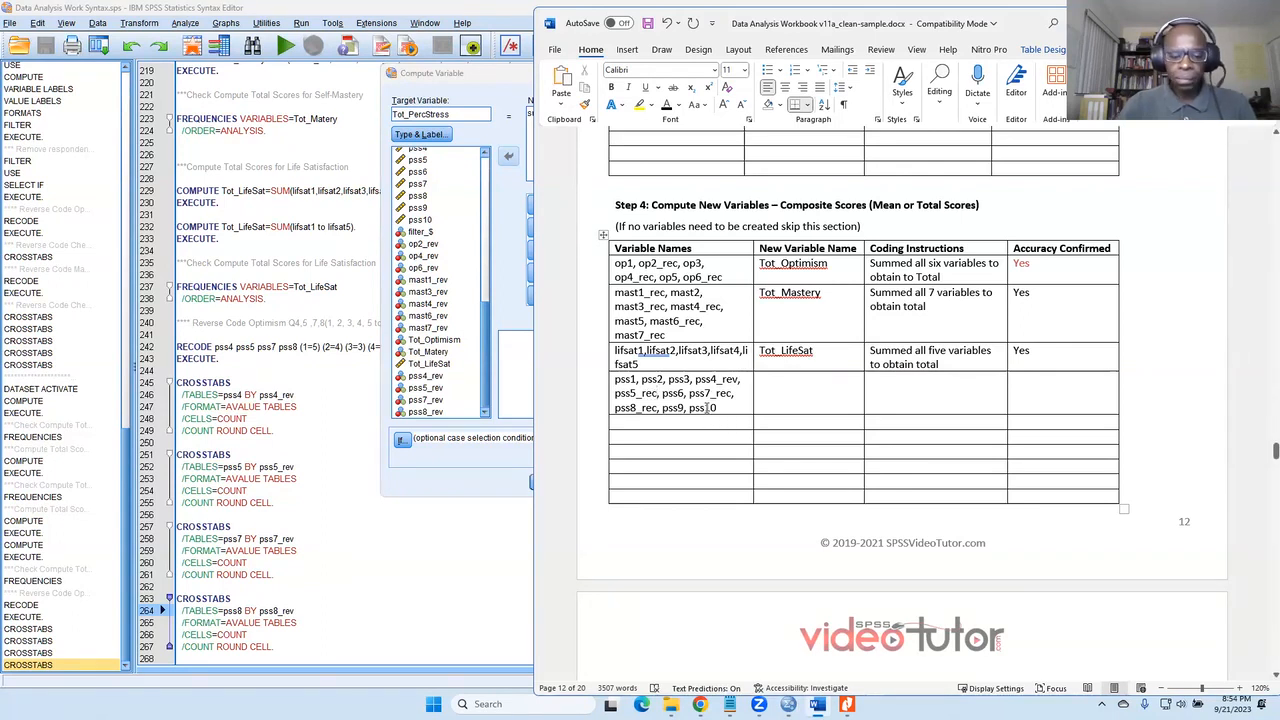
pyautogui.press('BackSpace')
pyautogui.write('v')
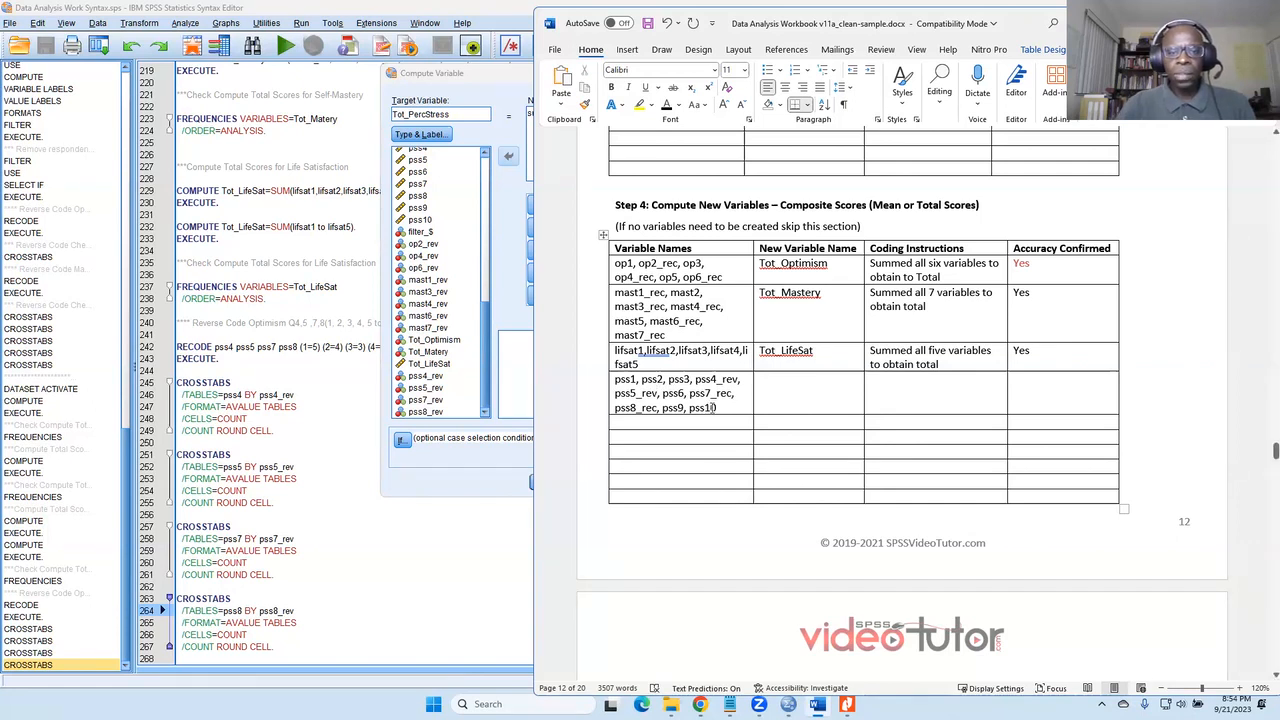
pyautogui.press('BackSpace')
pyautogui.write('v')
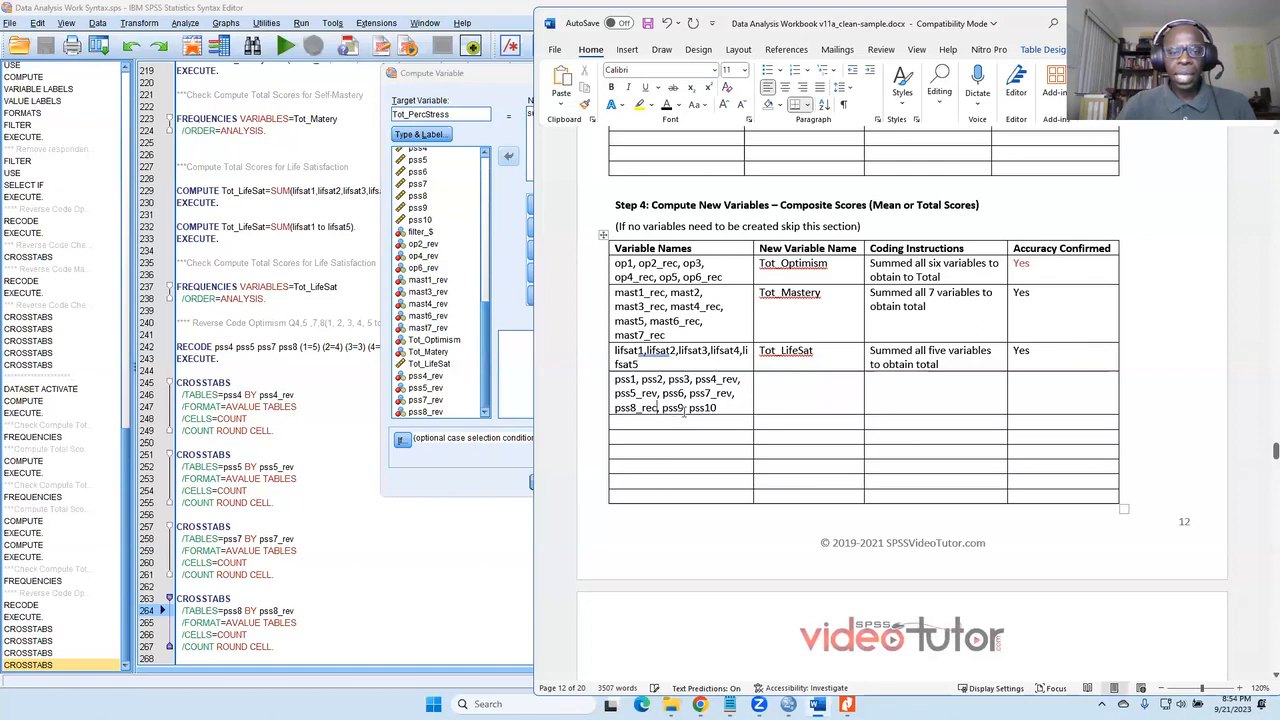
pyautogui.press('BackSpace')
pyautogui.write('v')
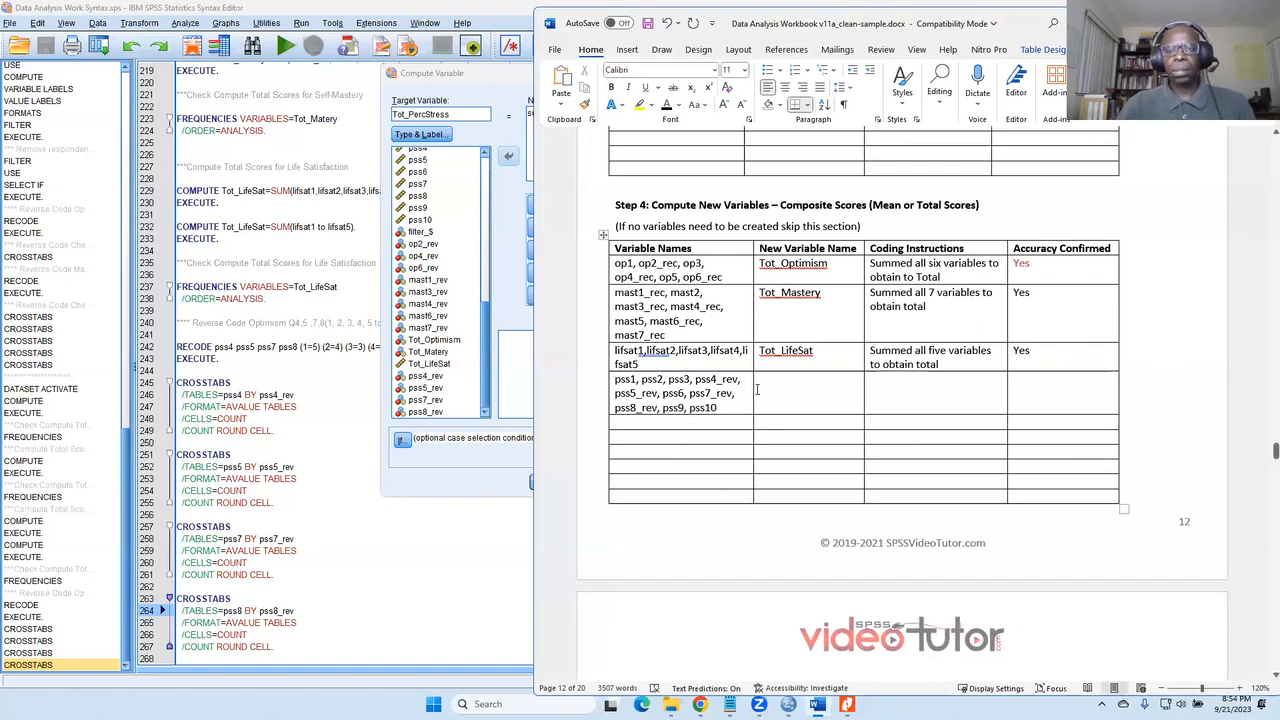
# Return to Compute Variable in SPSS and add pss1, pss2 and pss3, separated by commas, to the sum expression.
pyautogui.click(515, 89)
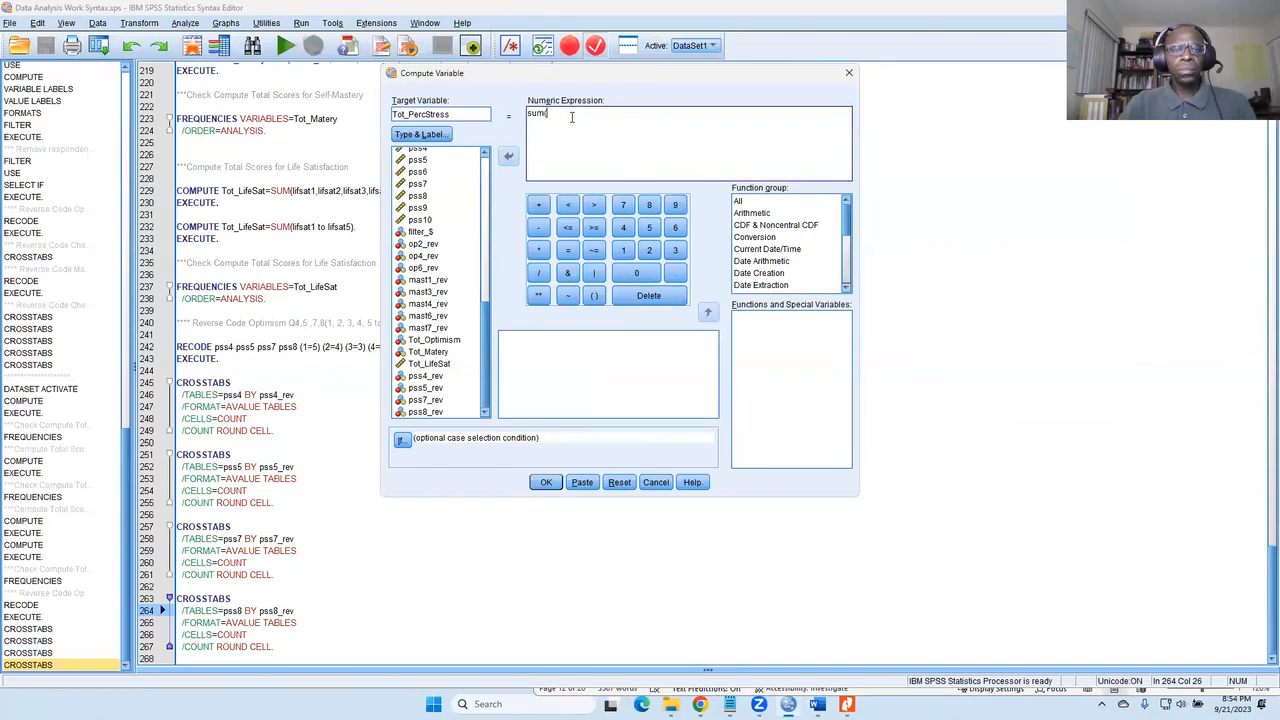
pyautogui.scroll(3, 435, 225)
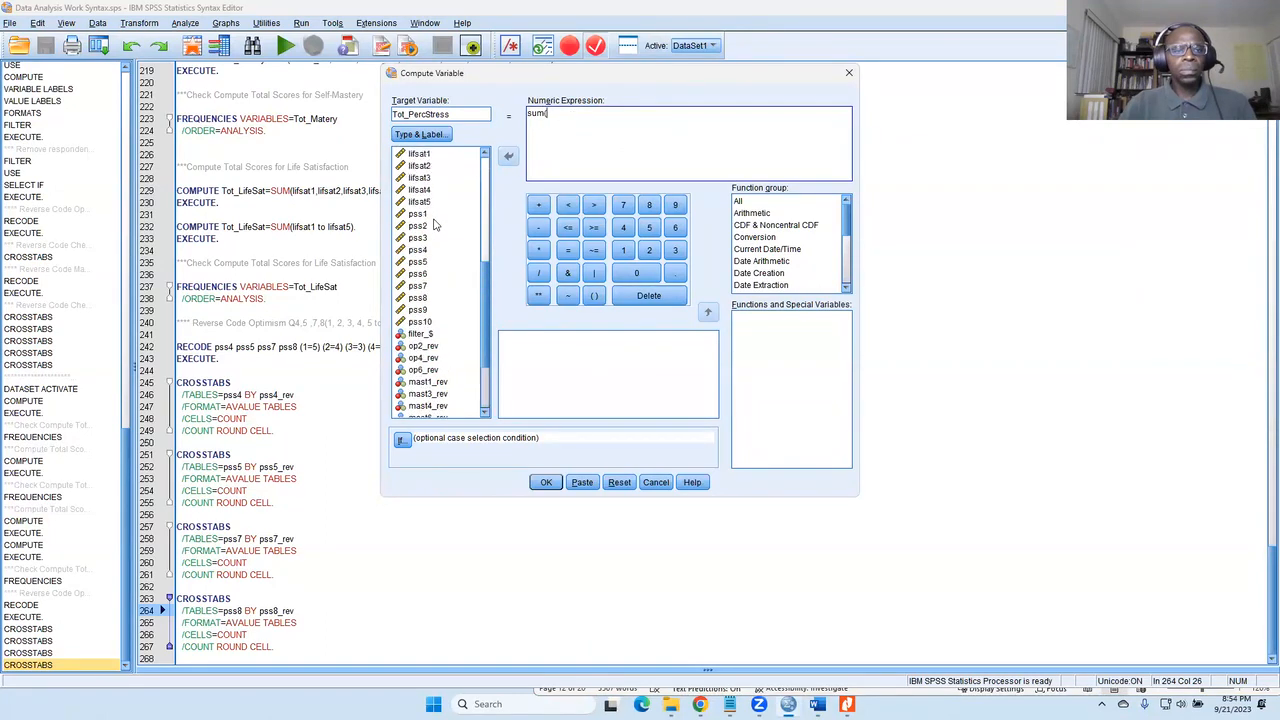
pyautogui.click(420, 214)
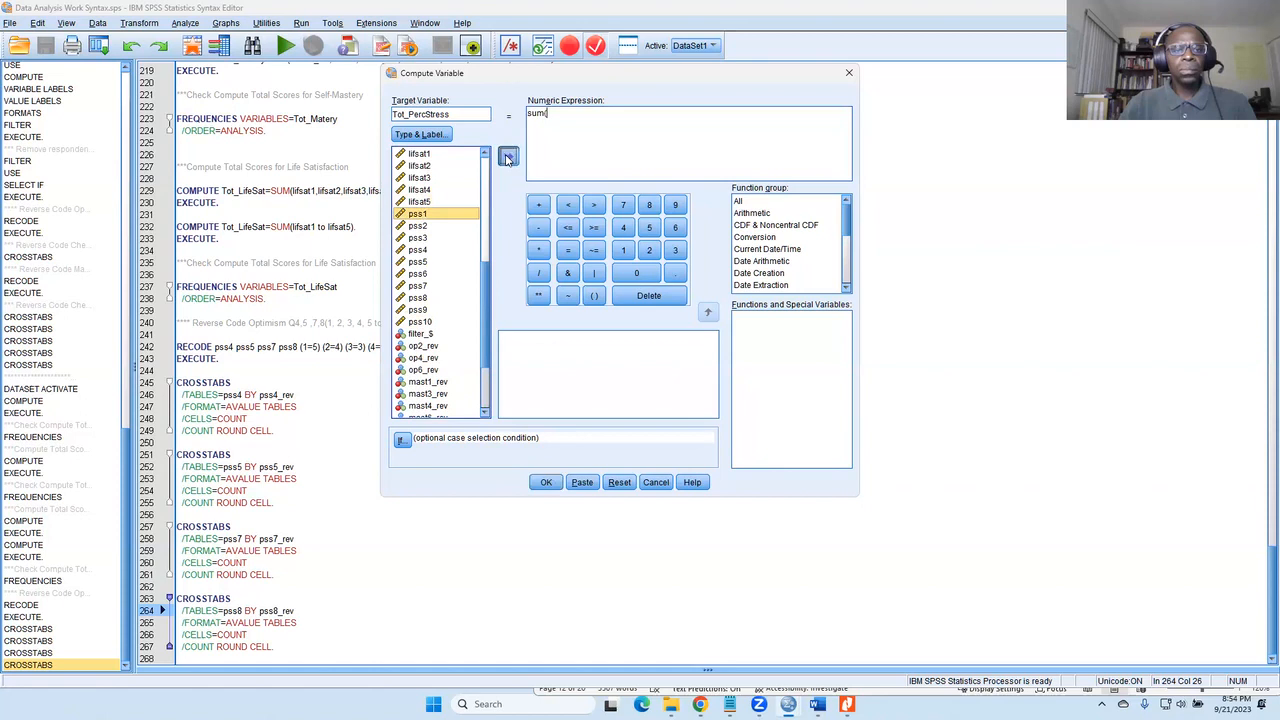
pyautogui.click(508, 158)
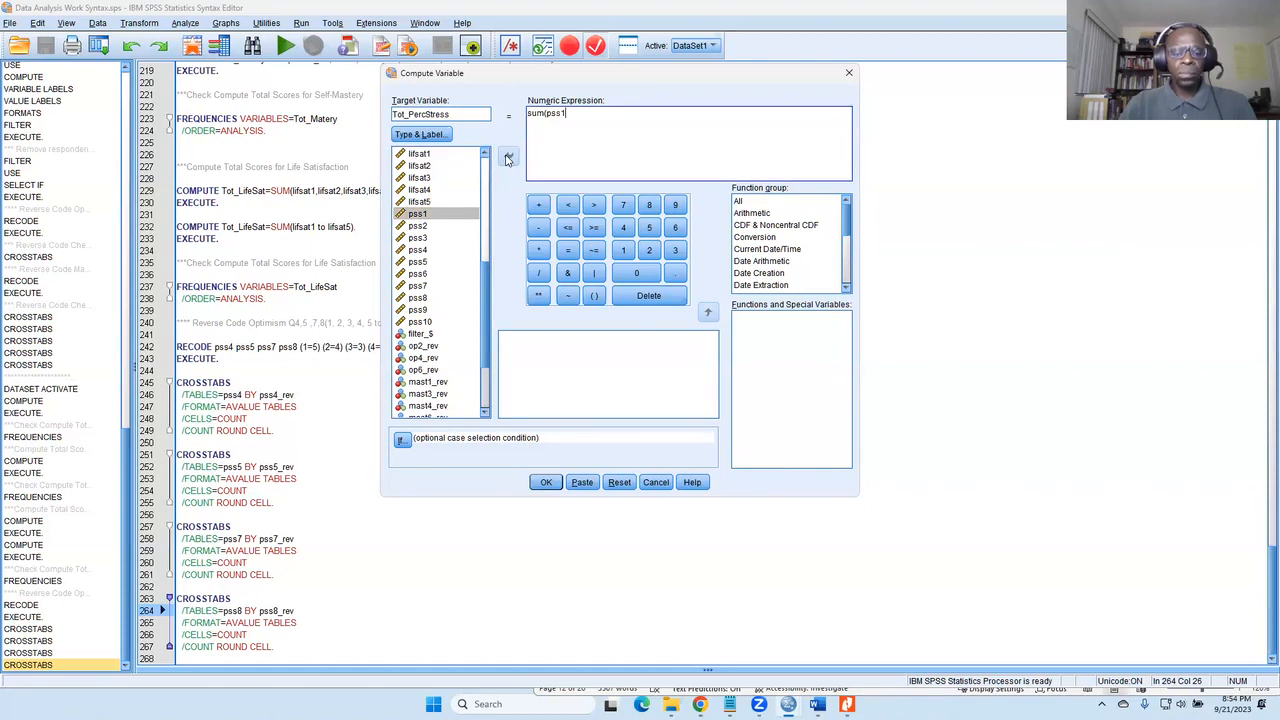
pyautogui.click(428, 227)
pyautogui.click(508, 158)
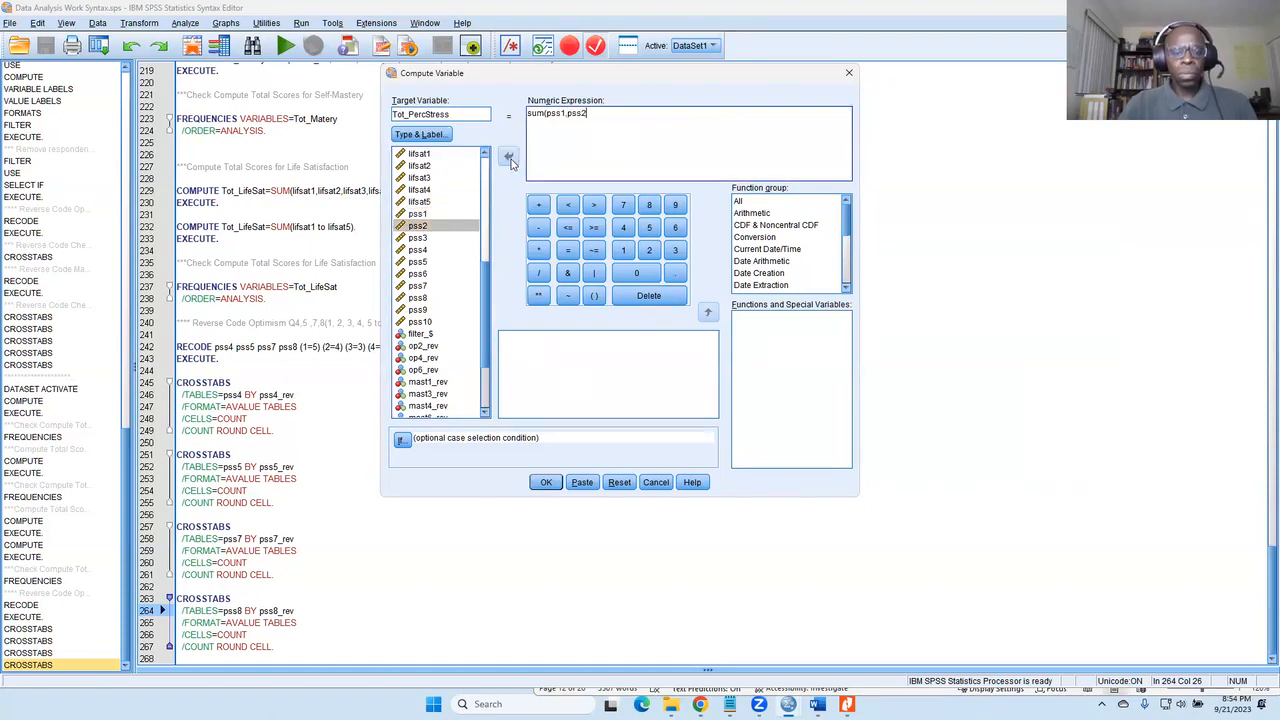
pyautogui.click(420, 238)
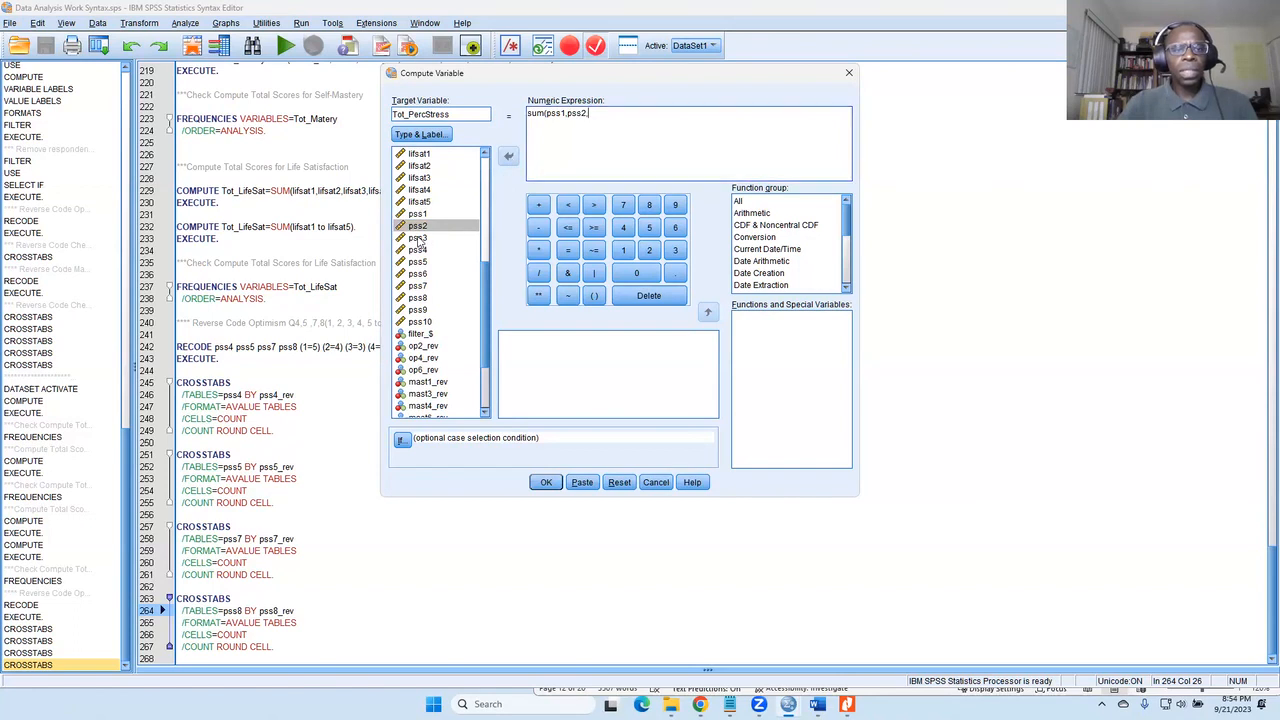
pyautogui.click(508, 158)
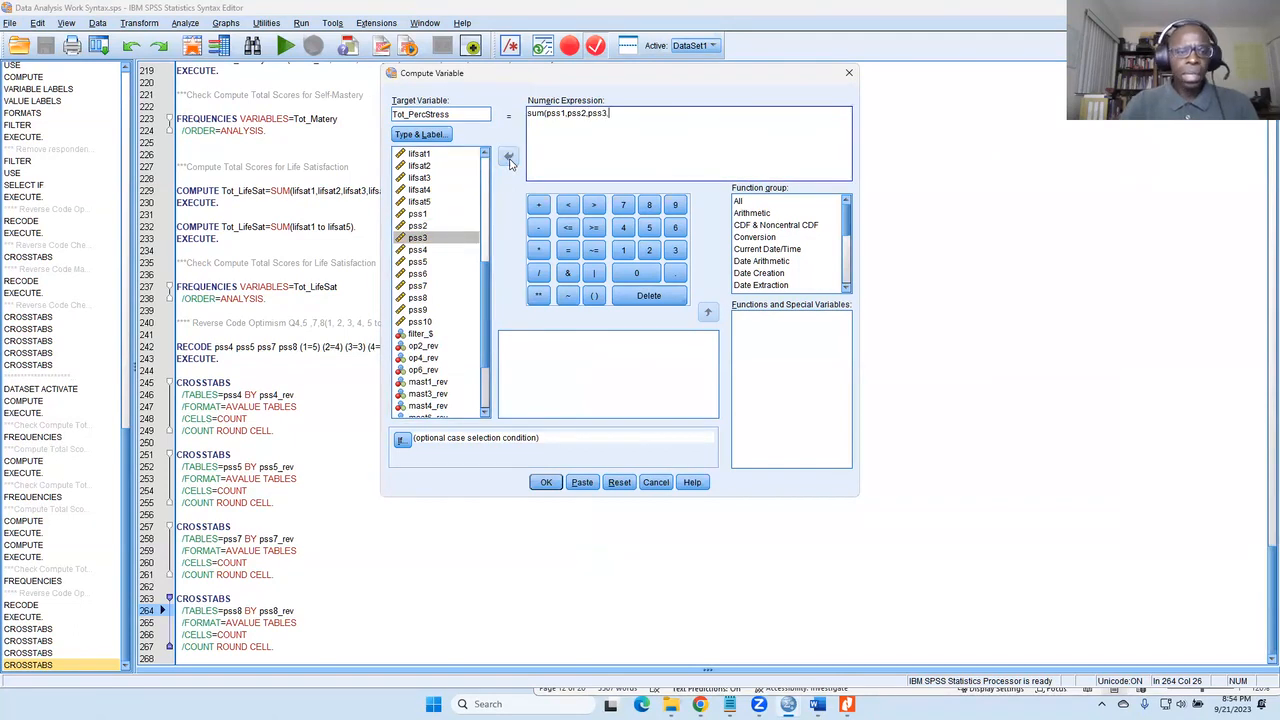
# Add pss4_rev, pss5_rev and pss6, separated by commas, to the sum expression for Tot_PercStress.
pyautogui.scroll(-3, 484, 241)
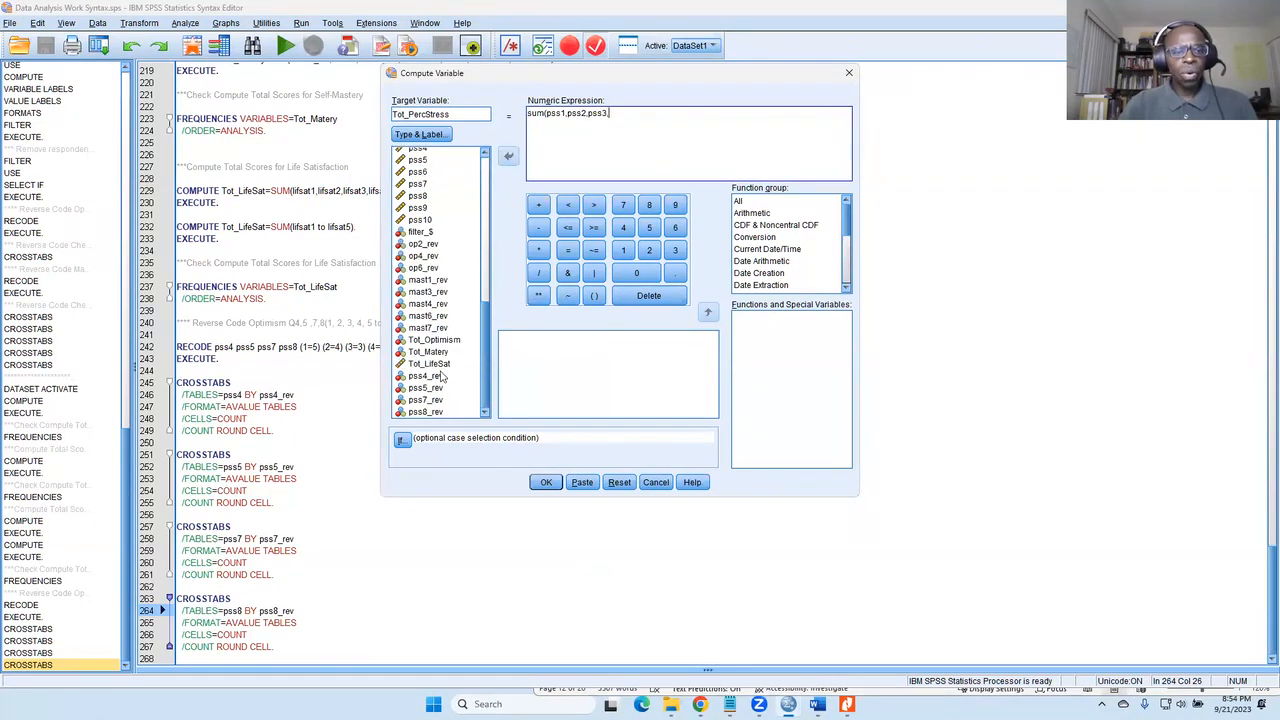
pyautogui.click(443, 376)
pyautogui.click(508, 158)
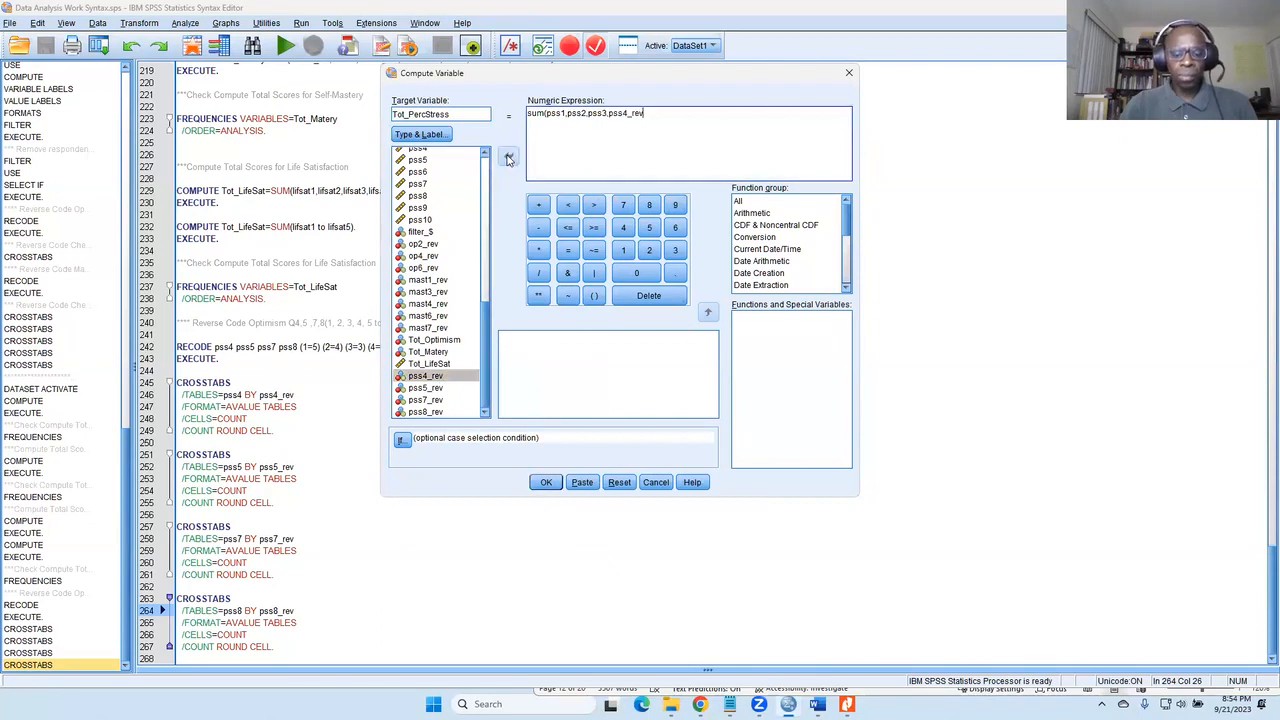
pyautogui.click(440, 389)
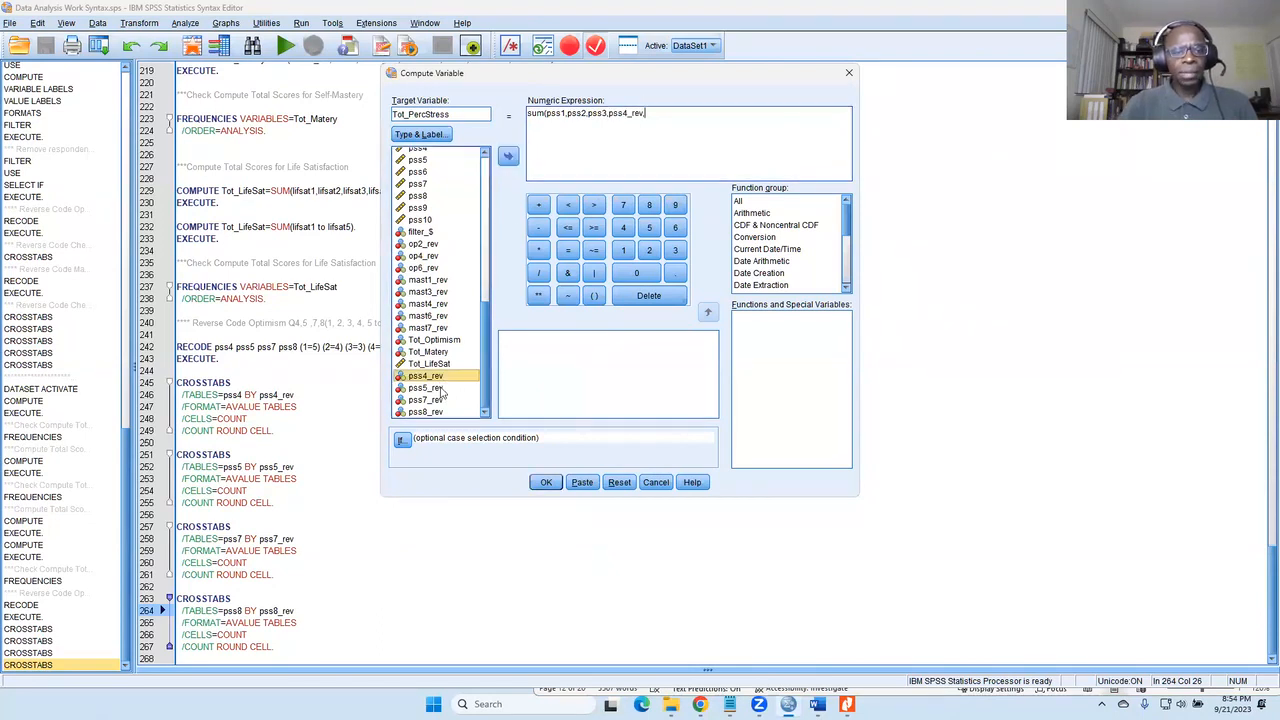
pyautogui.click(509, 159)
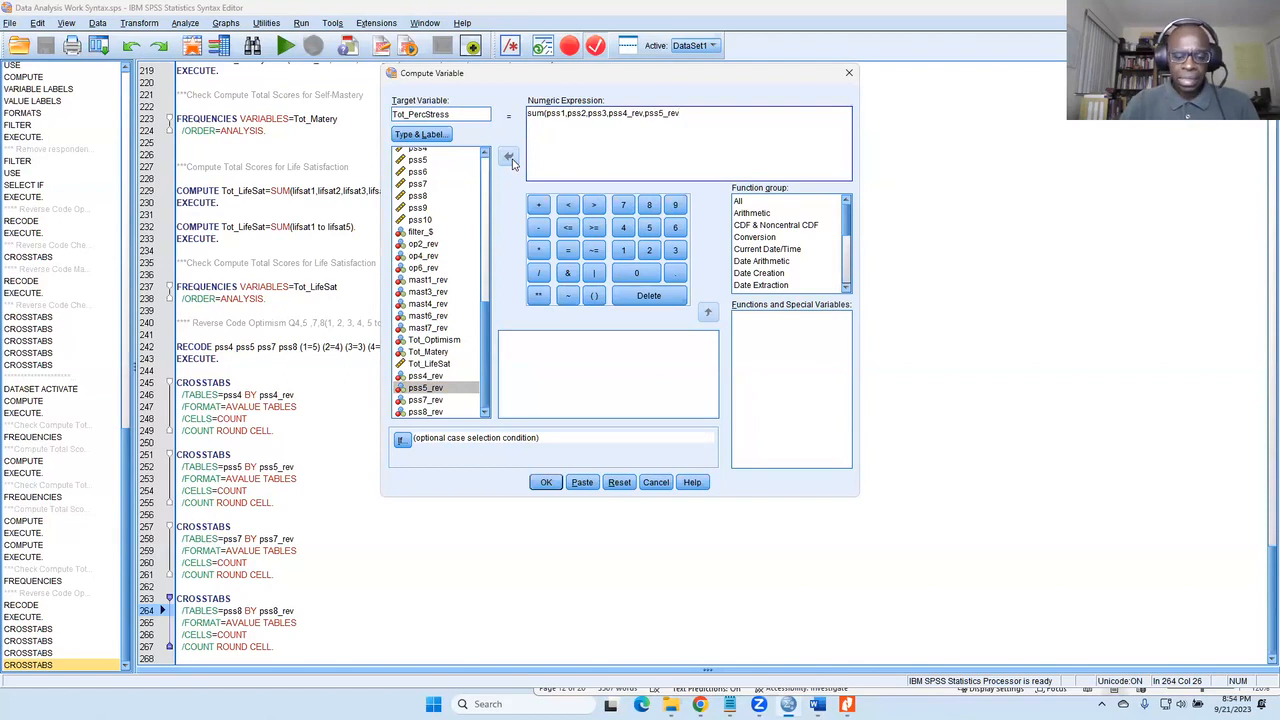
pyautogui.click(420, 172)
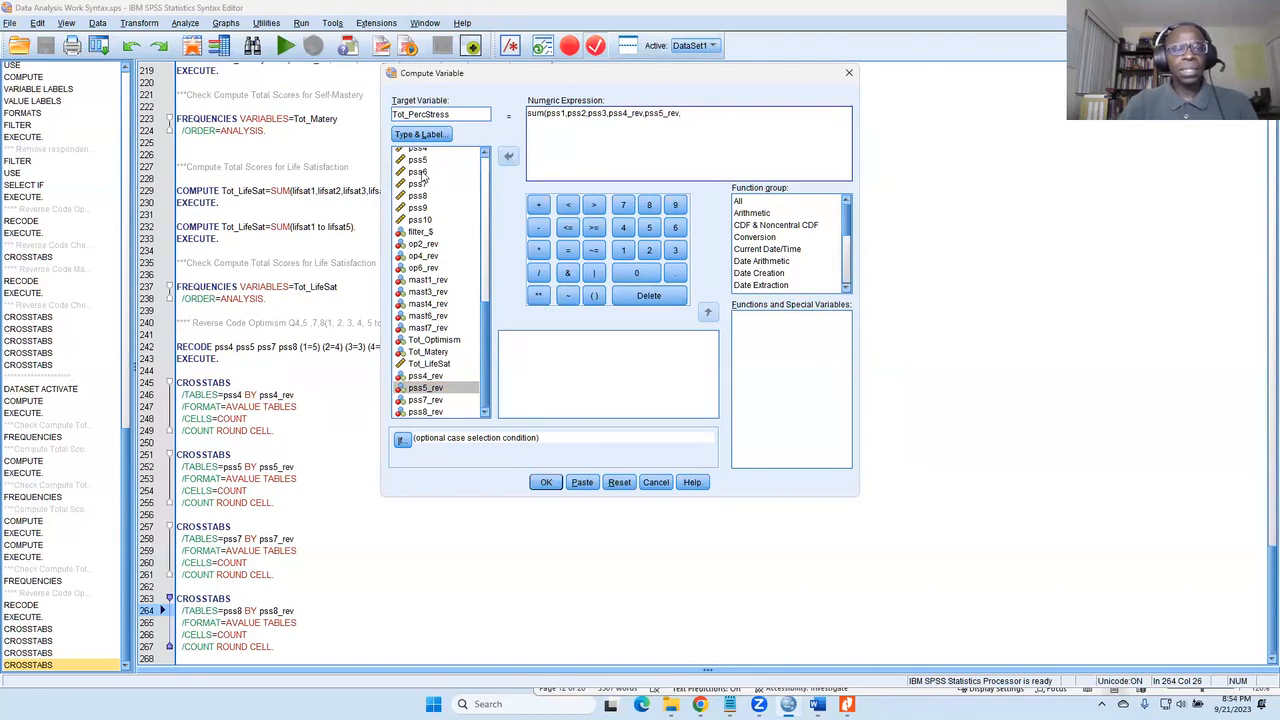
pyautogui.click(509, 159)
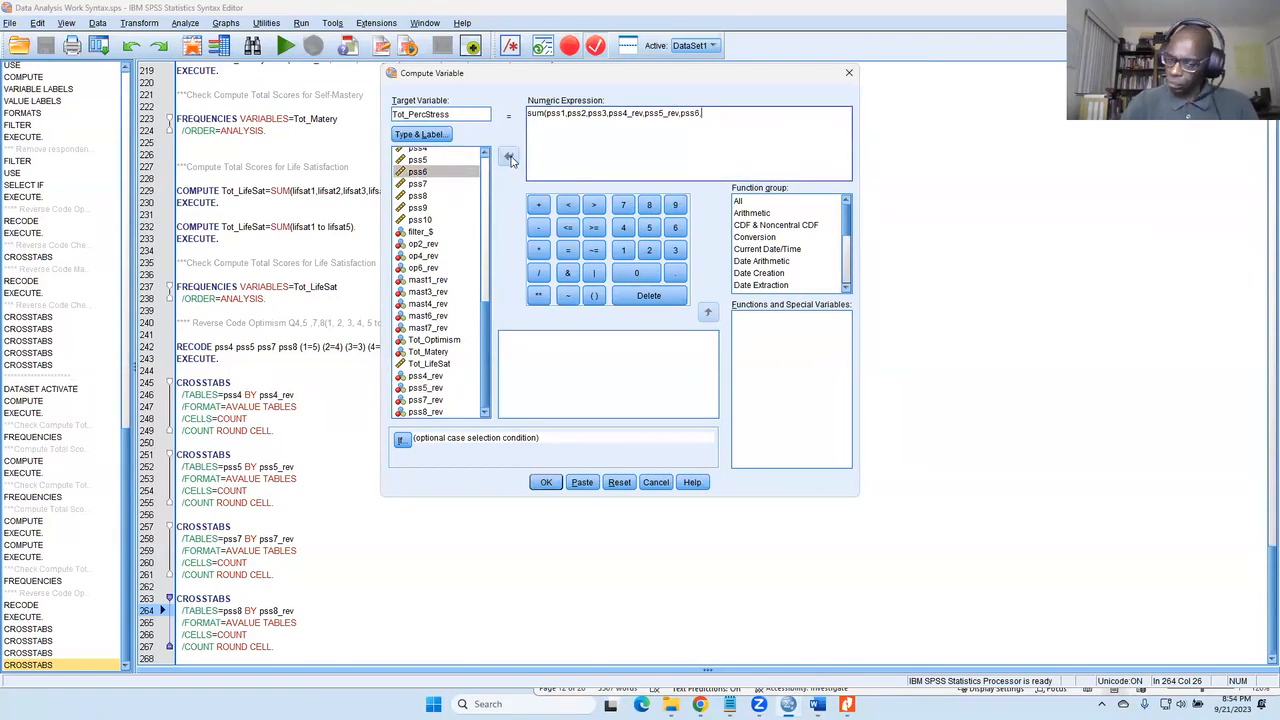
# Complete the sum expression with pss7_rev, pss8_rev and a closing parenthesis, and paste the COMPUTE command into the syntax.
pyautogui.click(449, 399)
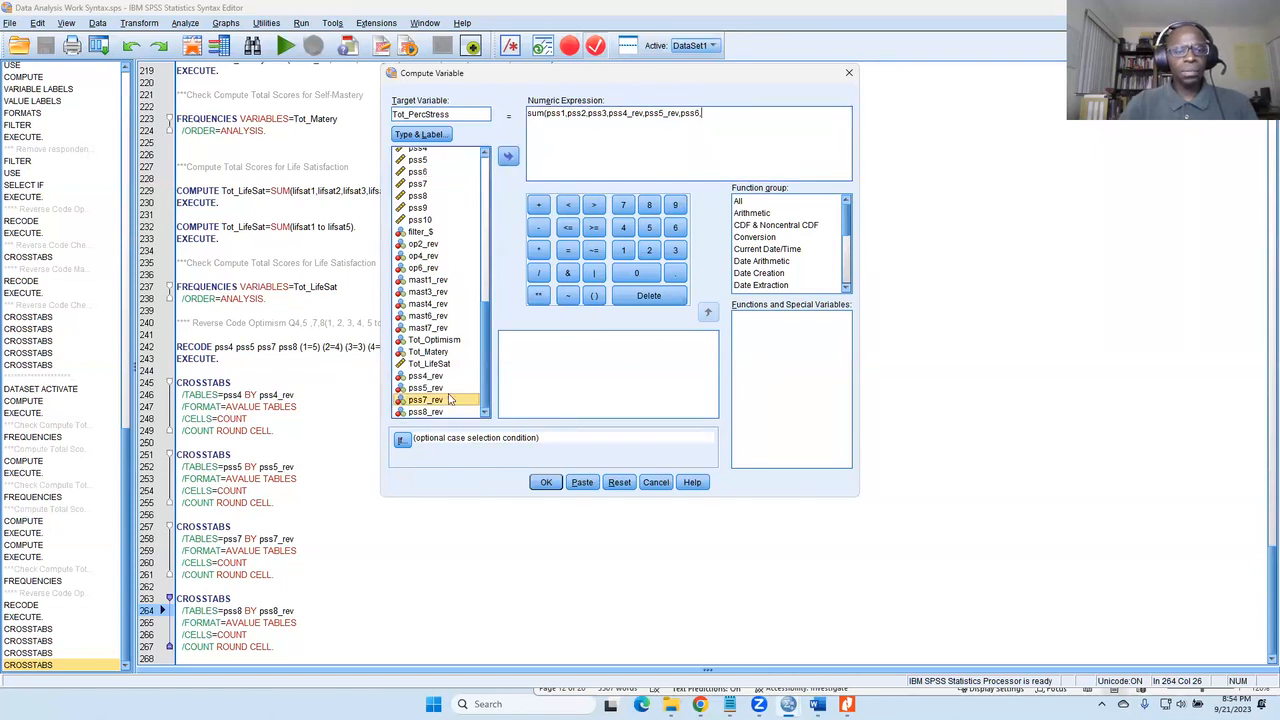
pyautogui.click(509, 160)
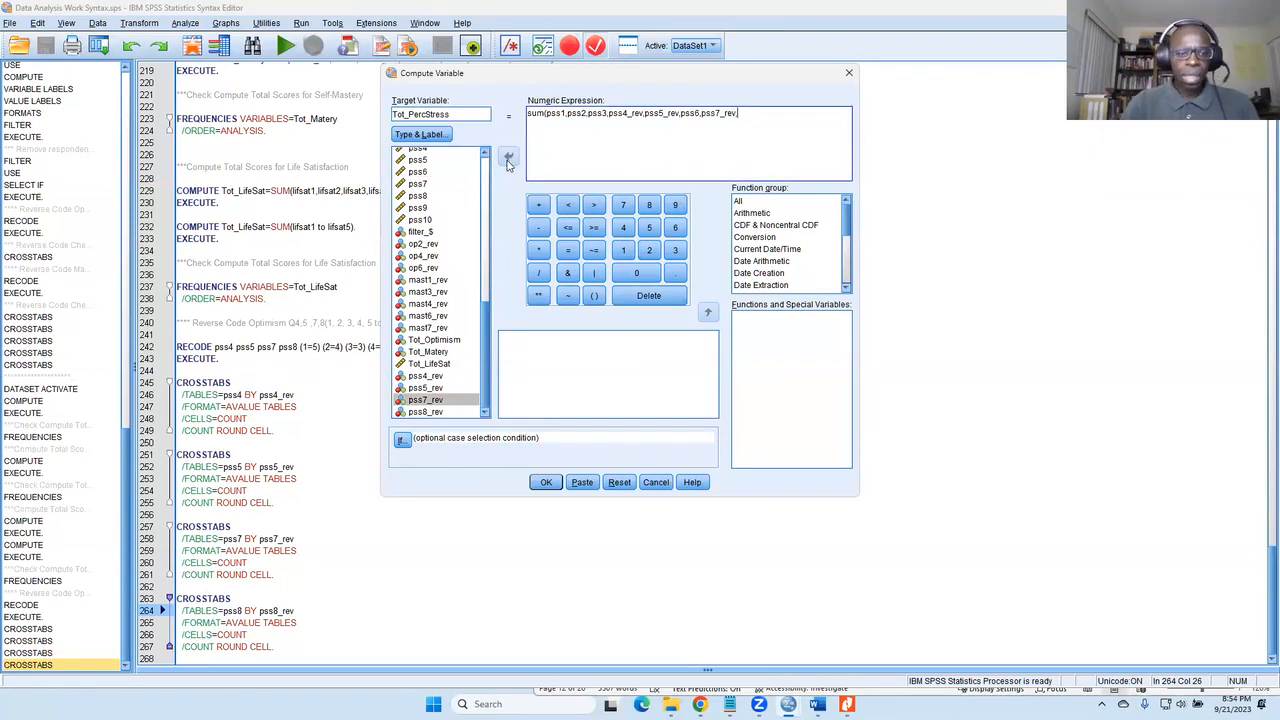
pyautogui.click(425, 411)
pyautogui.click(509, 156)
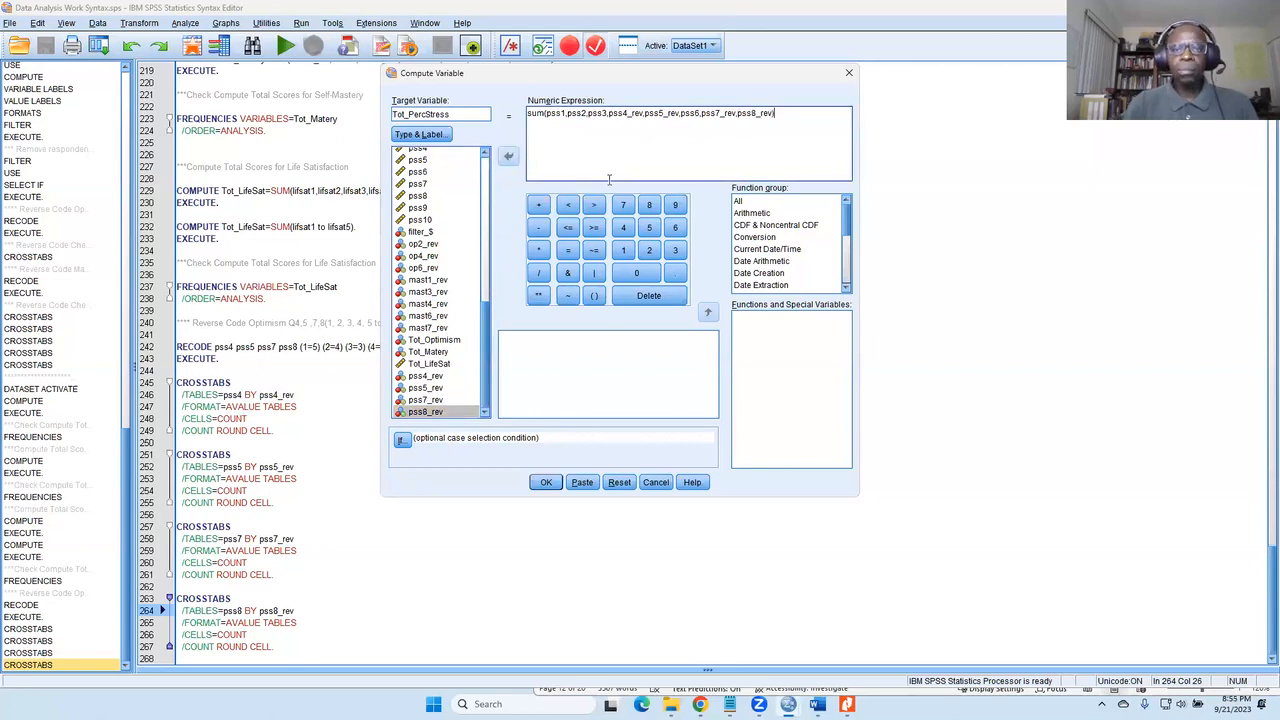
pyautogui.click(582, 482)
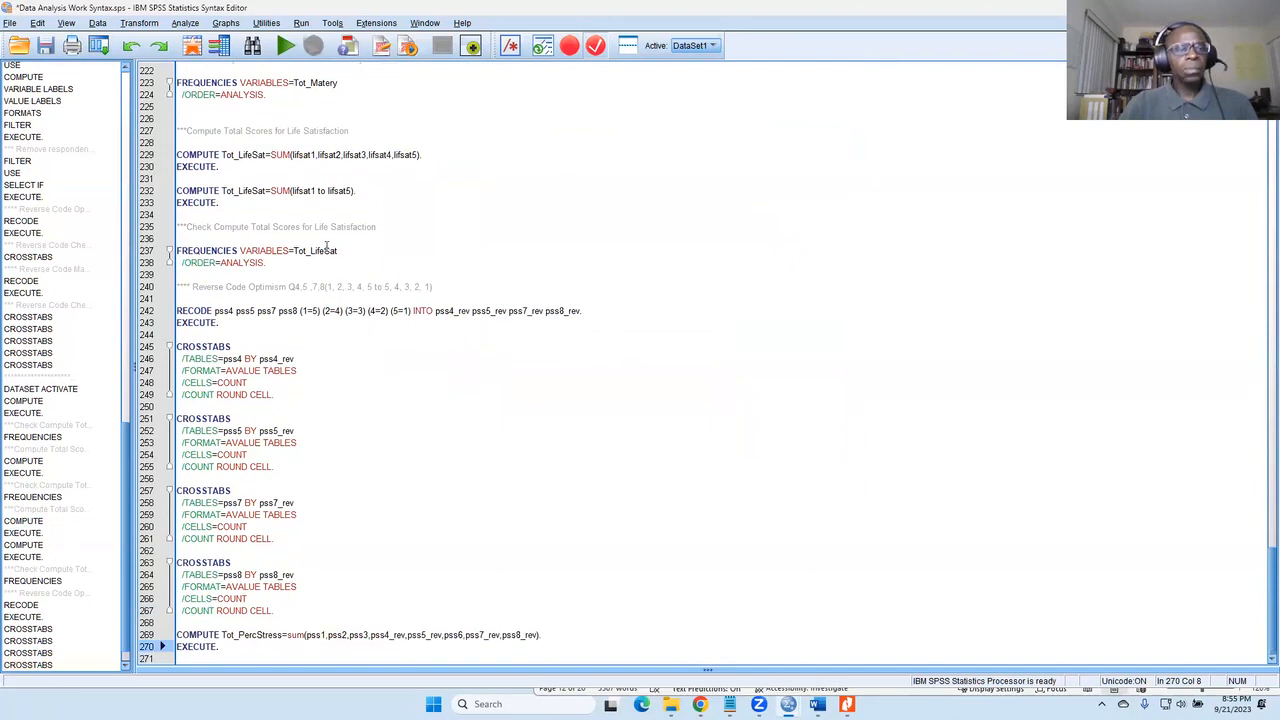
# Copy the "***Compute Total Scores for Life Satisfaction" comment line in the syntax.
pyautogui.moveTo(348, 130); pyautogui.dragTo(245, 139)
pyautogui.rightClick(177, 130)
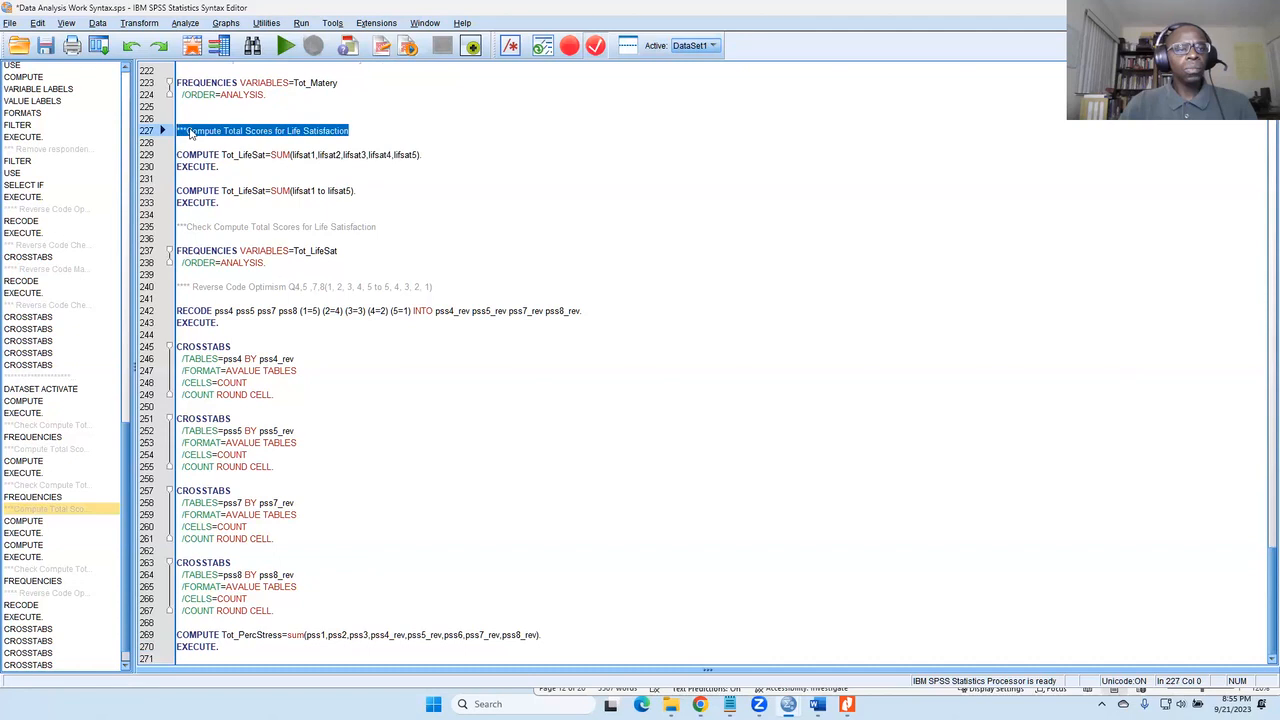
pyautogui.click(214, 154)
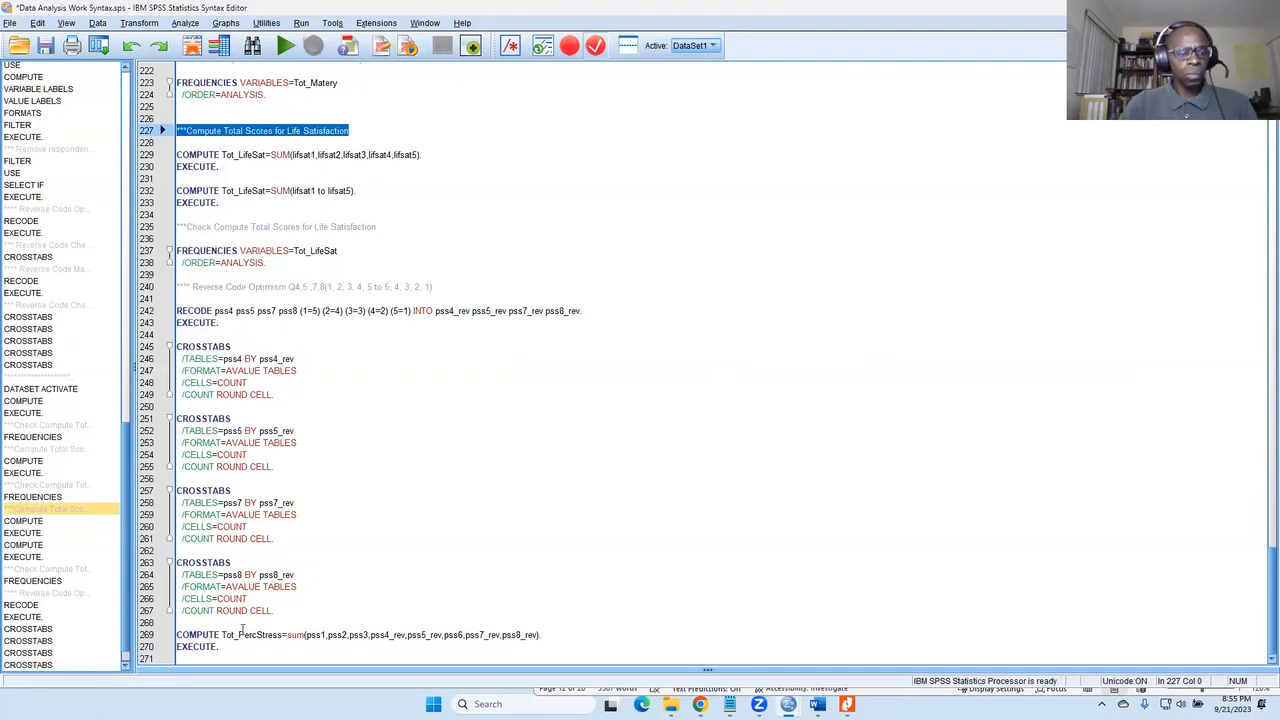
# Append "- We forgot to do this yesterday" to the reverse-code comment above the pss RECODE command.
pyautogui.click(480, 287)
pyautogui.write('- We v')
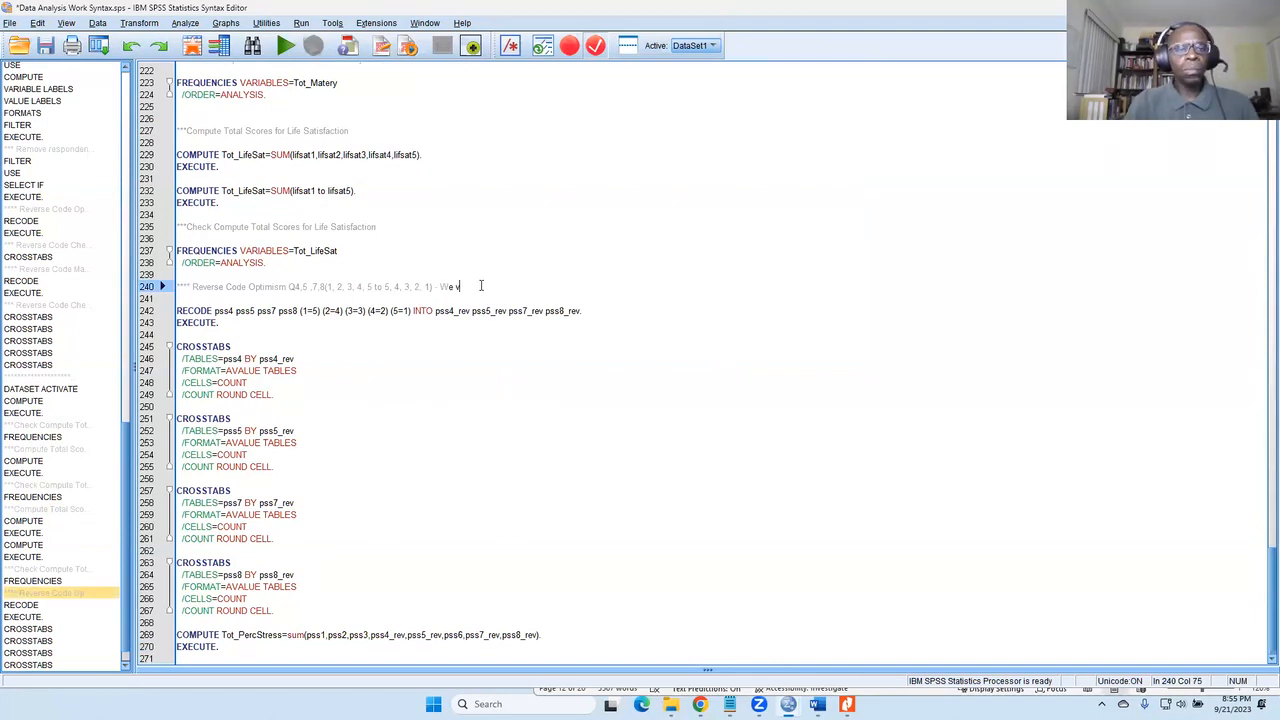
pyautogui.press('BackSpace')
pyautogui.write('forgto ')
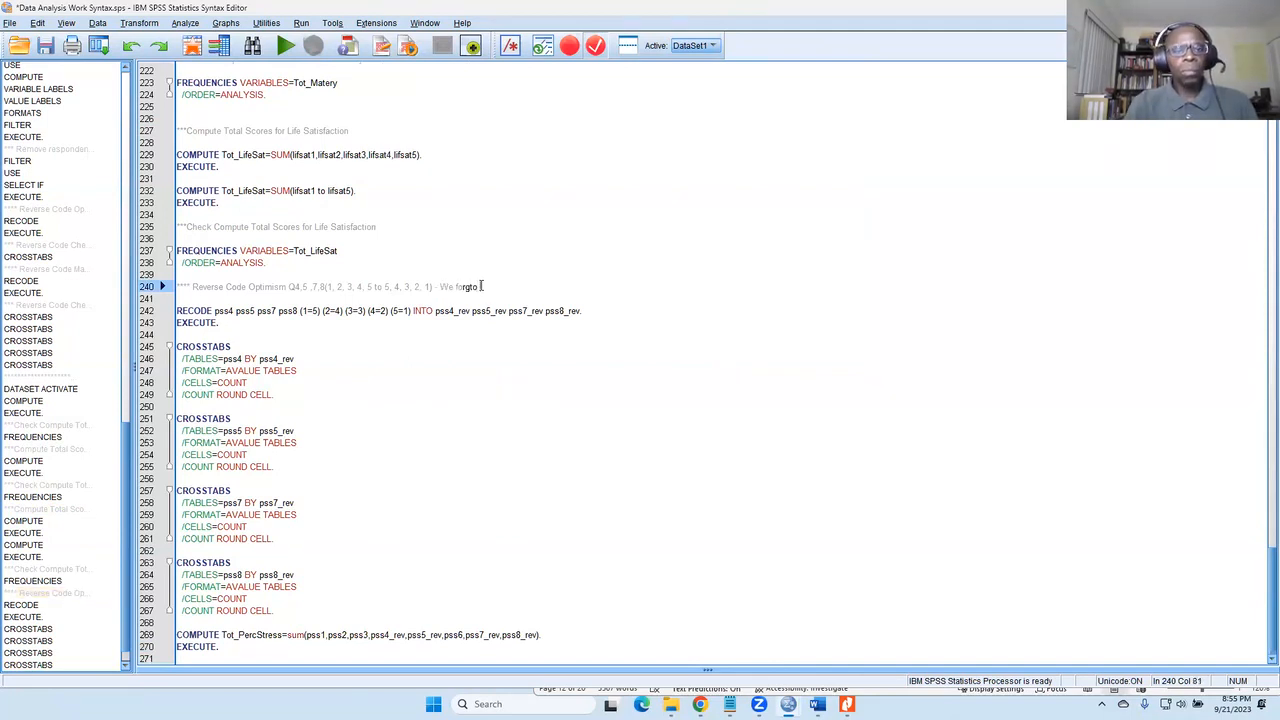
pyautogui.write('to')
pyautogui.press('BackSpace')
pyautogui.press('BackSpace')
pyautogui.write('ot')
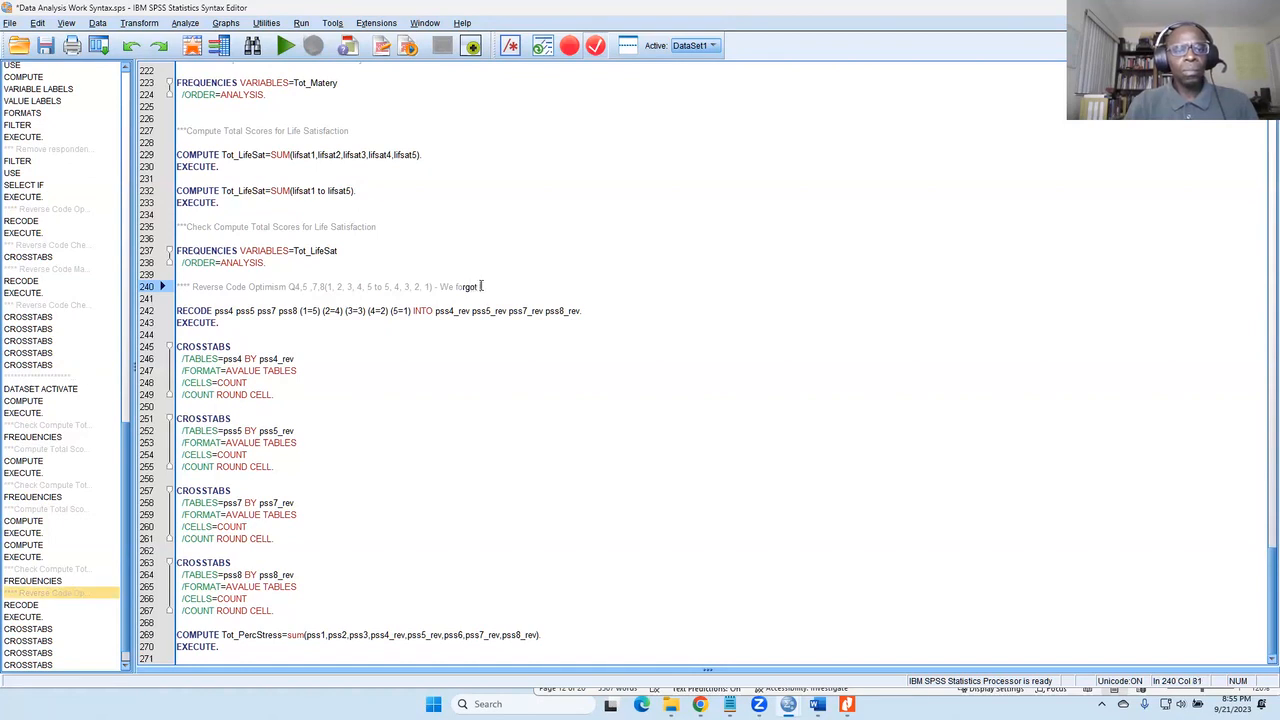
pyautogui.write(' to do this yes')
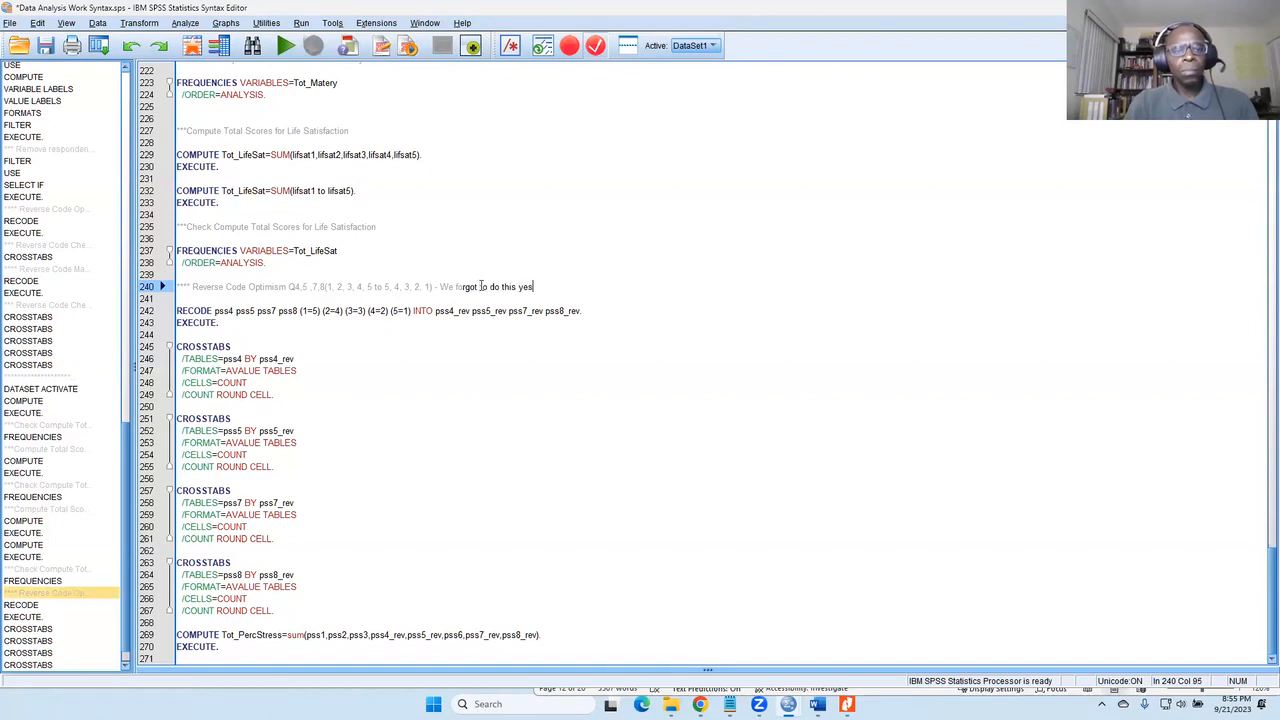
pyautogui.write('terday')
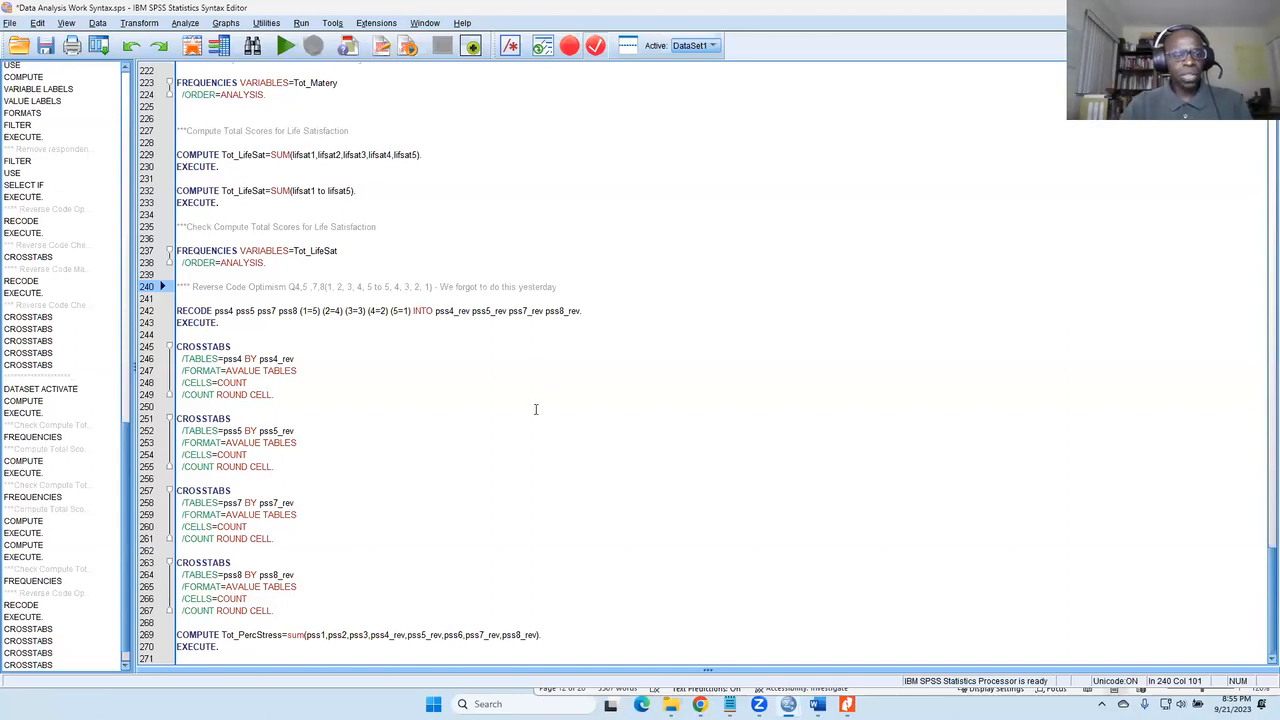
# Insert the copied comment above the Tot_PercStress COMPUTE command and change "Life Satisfaction" to "Perceived Stress".
pyautogui.click(325, 618)
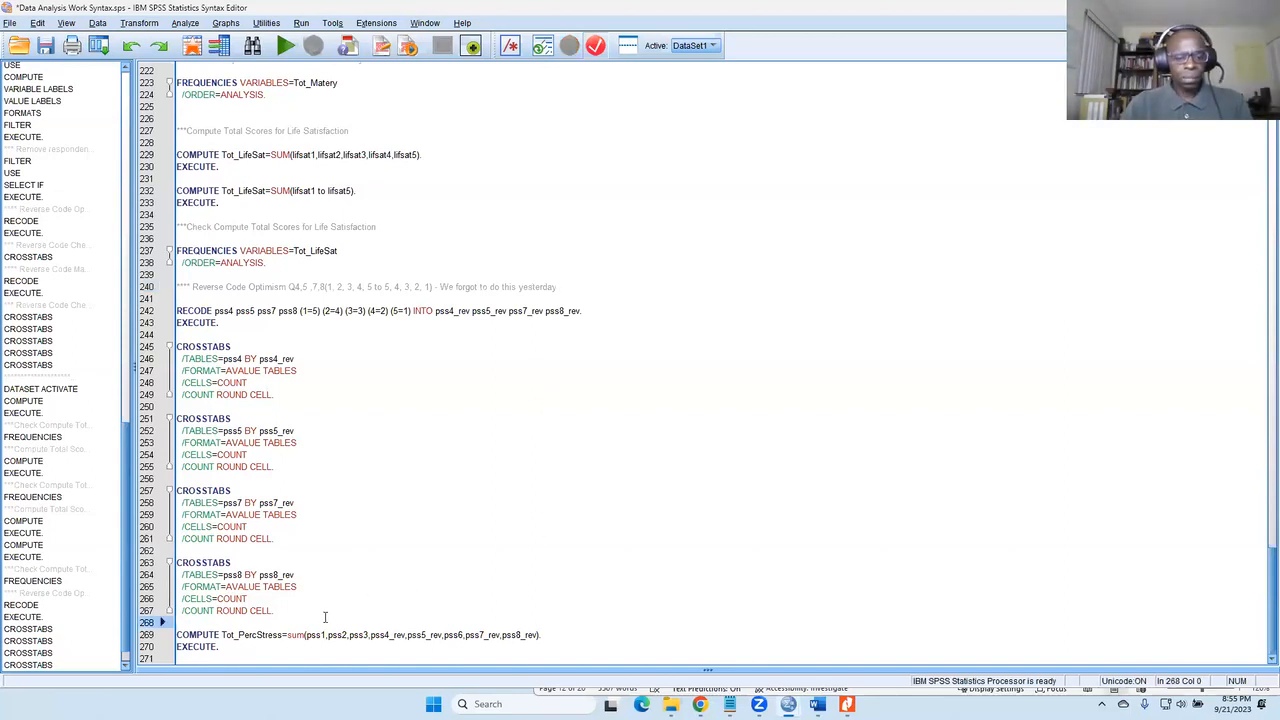
pyautogui.press('Return')
pyautogui.hotkey('ctrl', 'v')
pyautogui.press('Return')
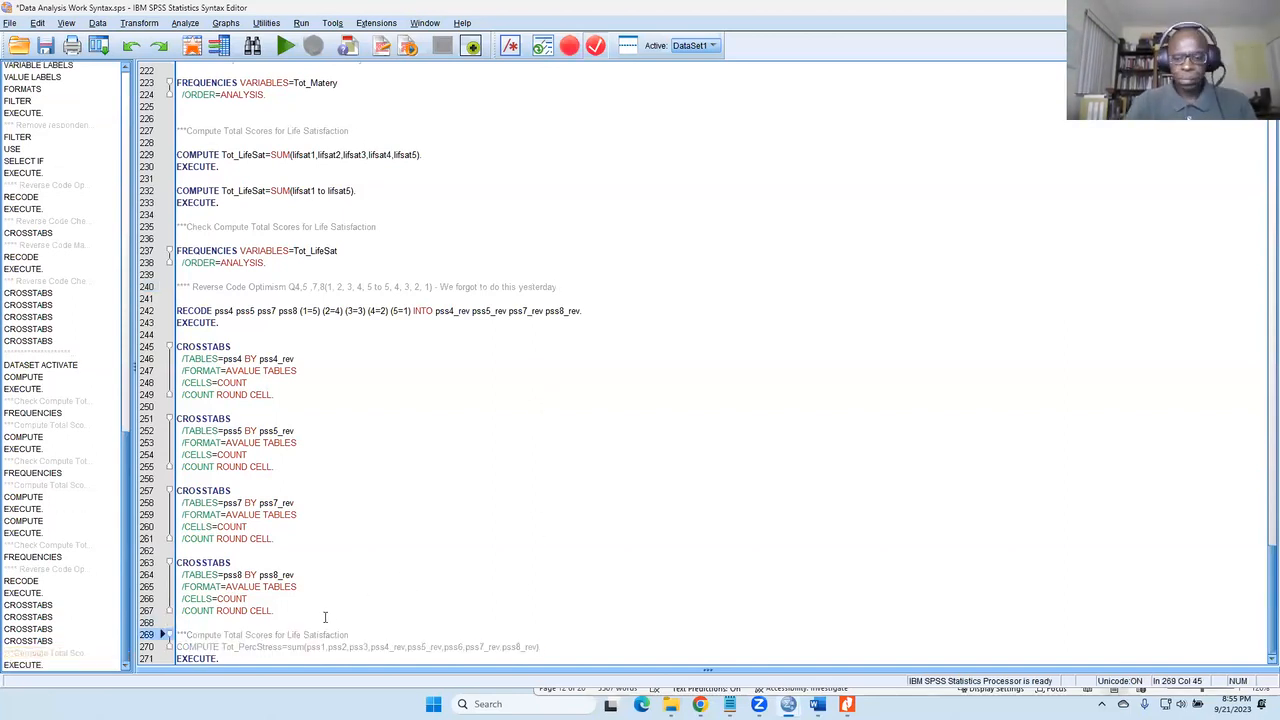
pyautogui.scroll(-1, 408, 602)
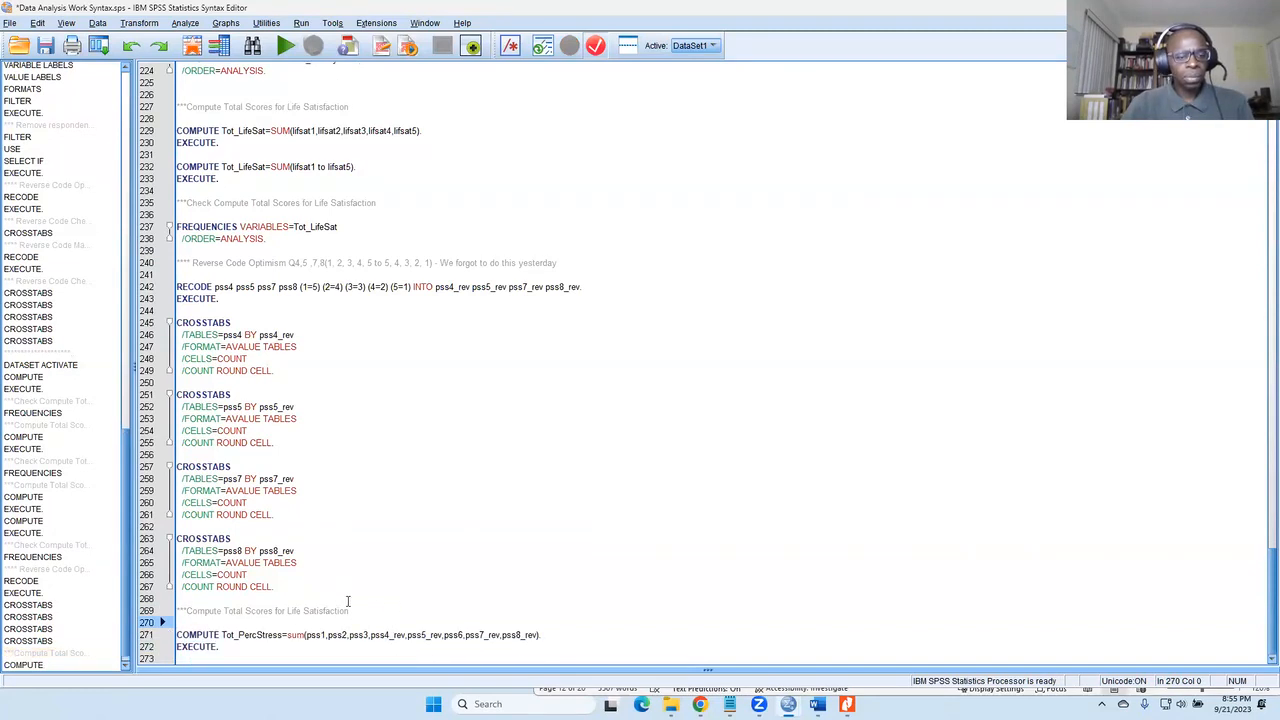
pyautogui.moveTo(350, 610); pyautogui.dragTo(287, 610)
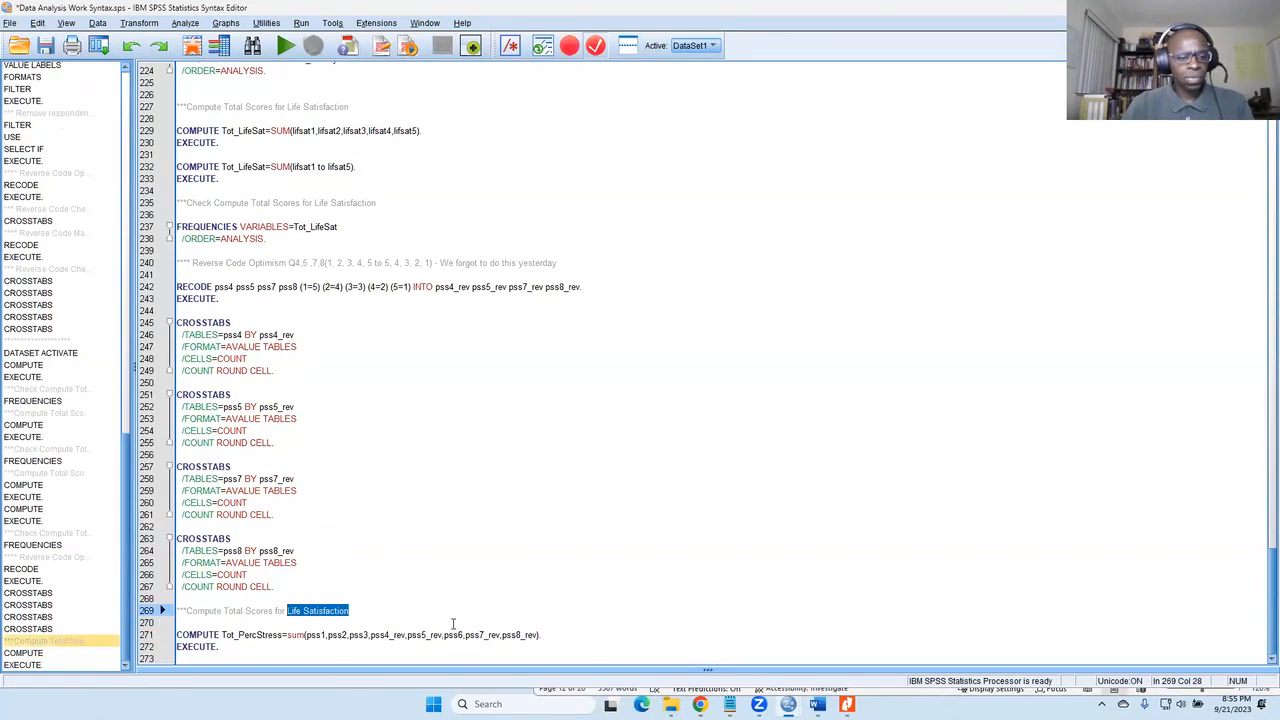
pyautogui.write('Perceived Stress')
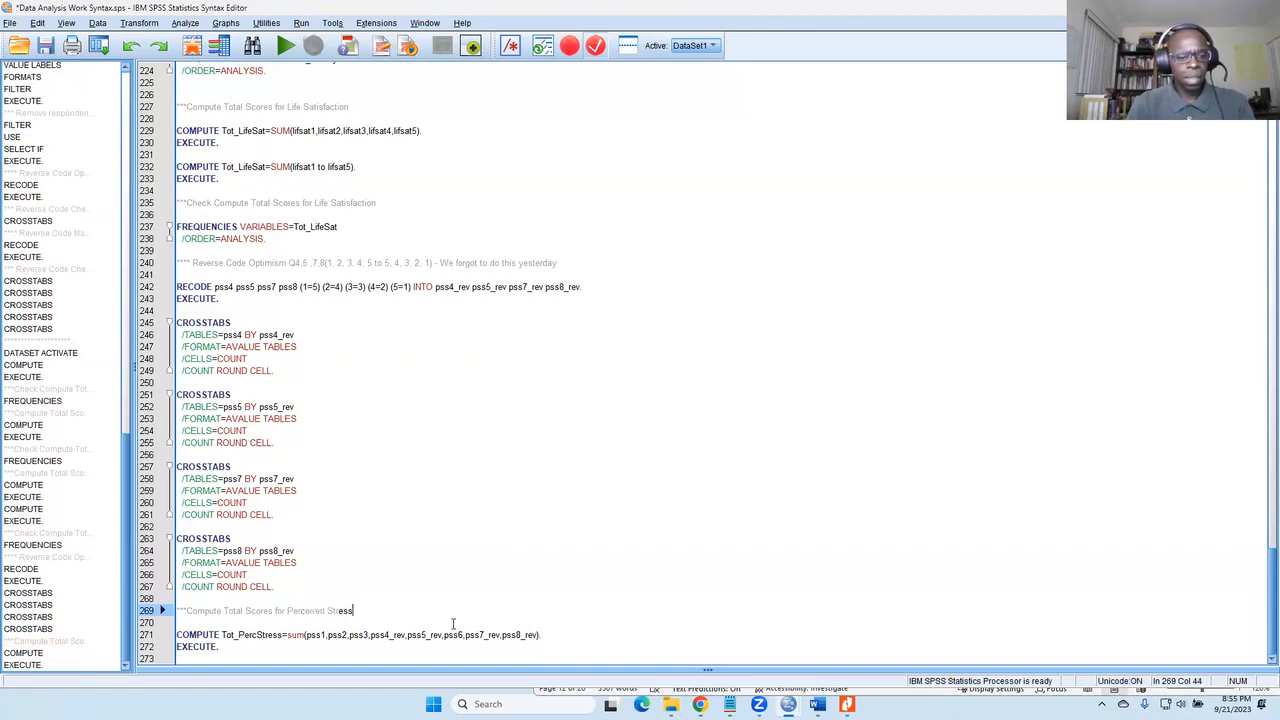
# Run the Tot_PercStress COMPUTE and EXECUTE commands and delete all items from the output viewer.
pyautogui.moveTo(243, 647); pyautogui.dragTo(177, 634)
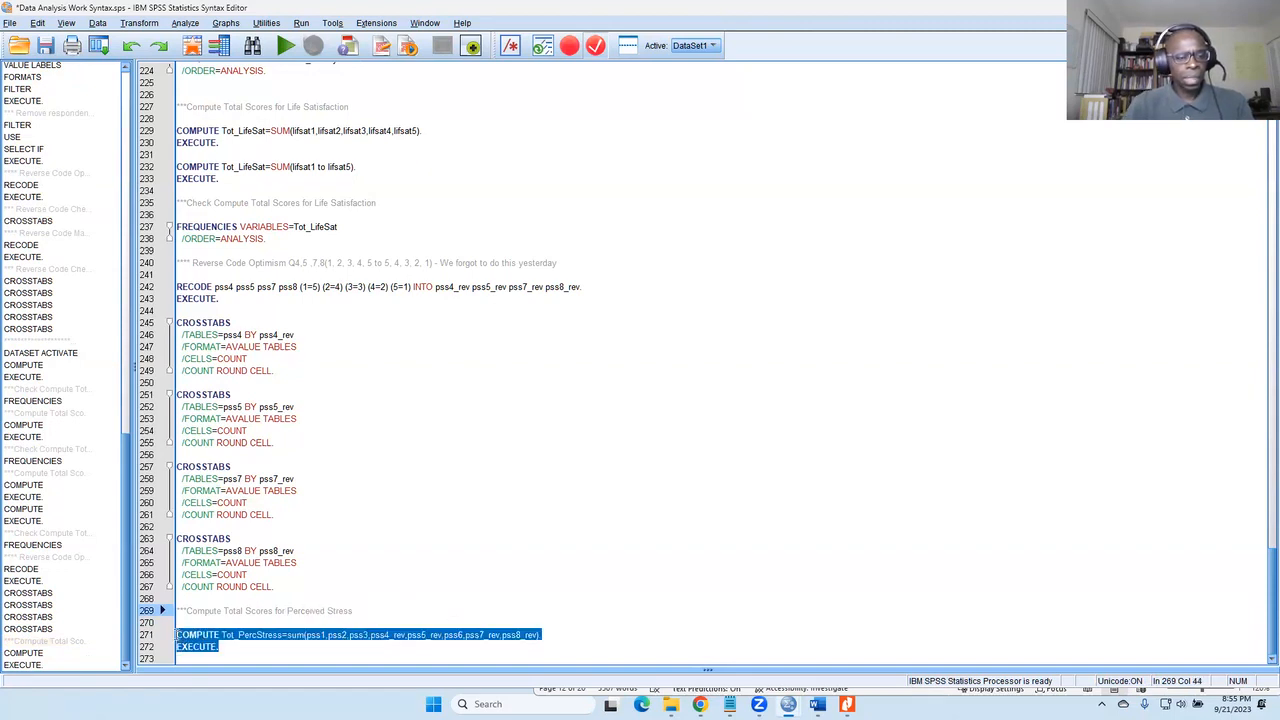
pyautogui.click(285, 45)
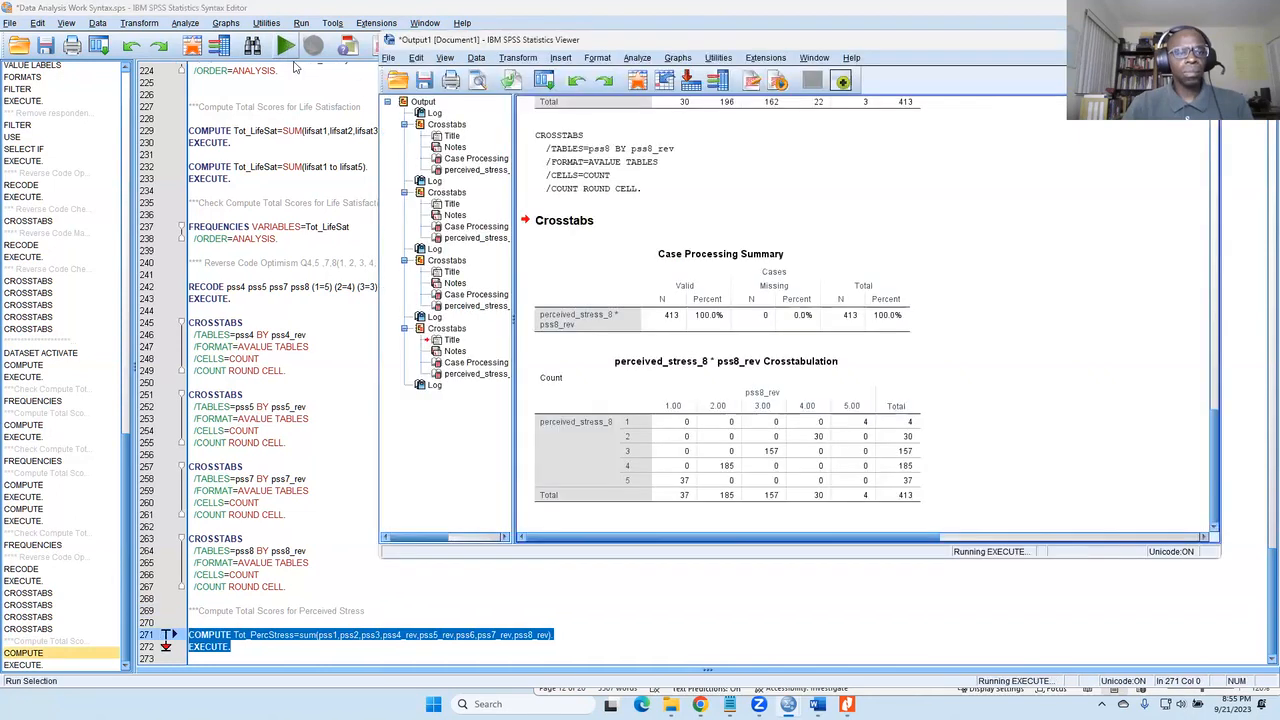
pyautogui.click(423, 103)
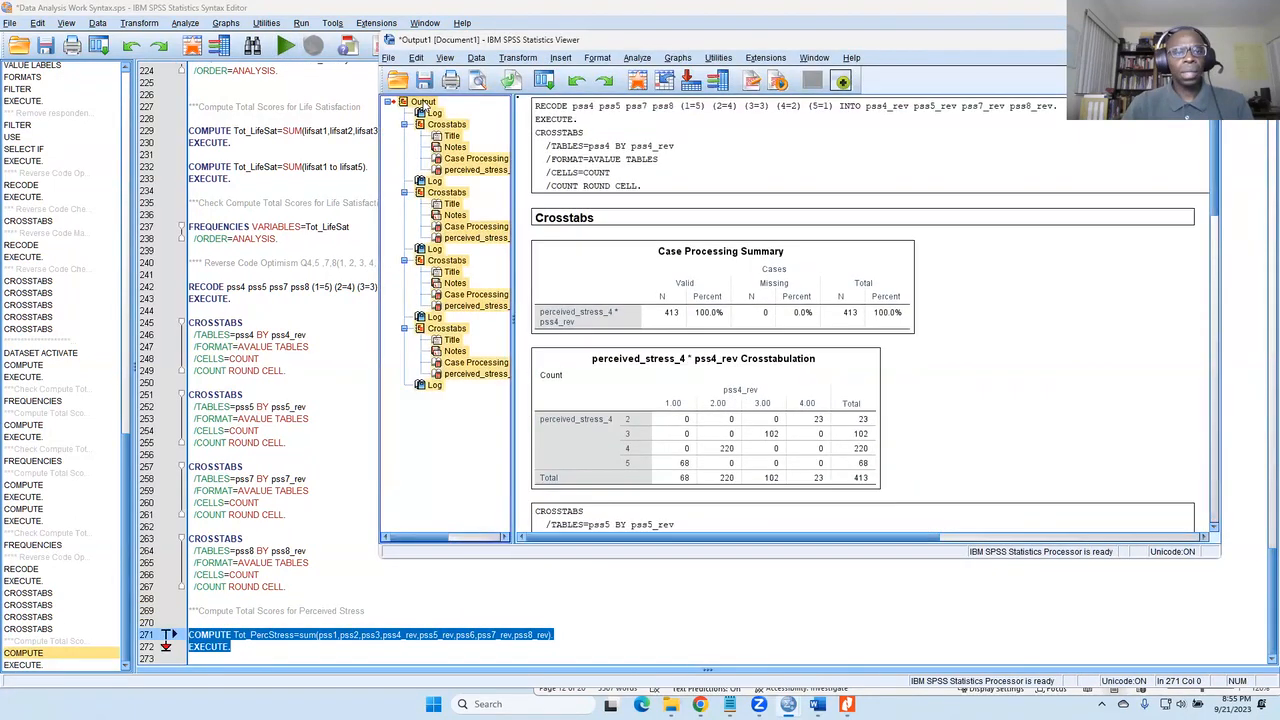
pyautogui.press('Delete')
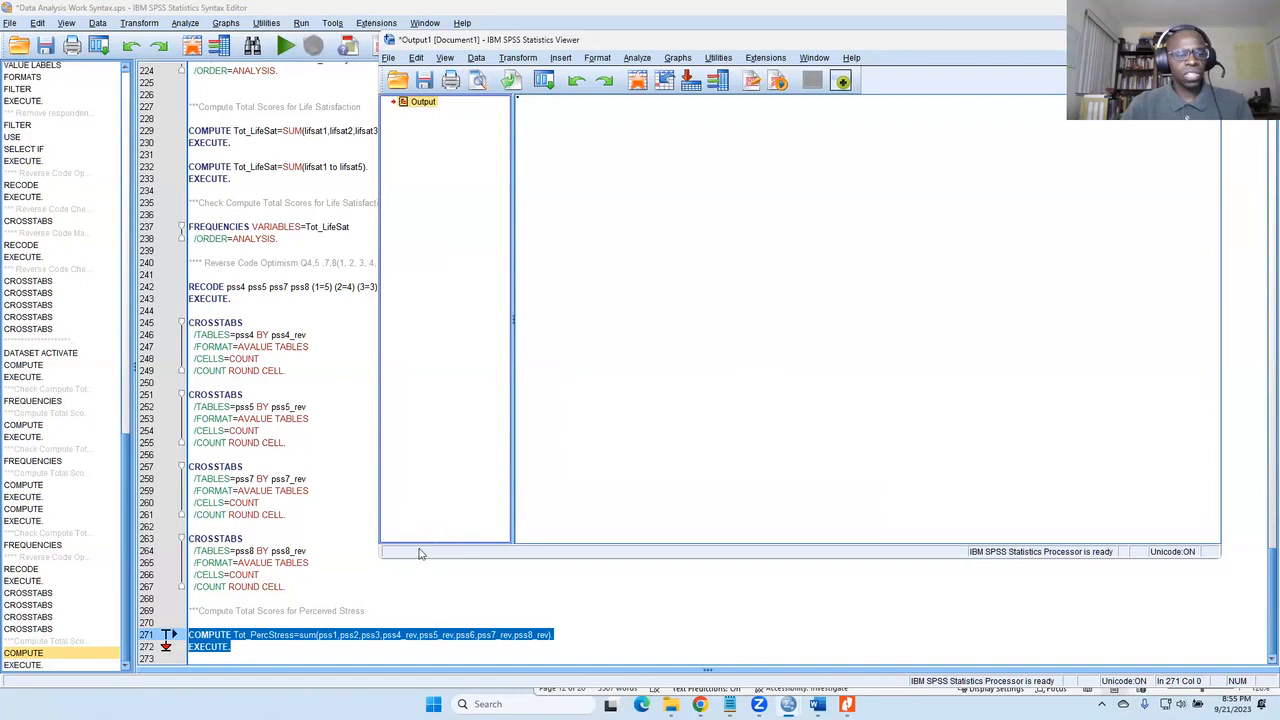
# Copy the "***Check Compute Total Scores for Life Satisfaction" comment line in the syntax.
pyautogui.click(327, 203)
pyautogui.tripleClick(330, 203)
pyautogui.hotkey('ctrl', 'c')
pyautogui.rightClick(330, 205)
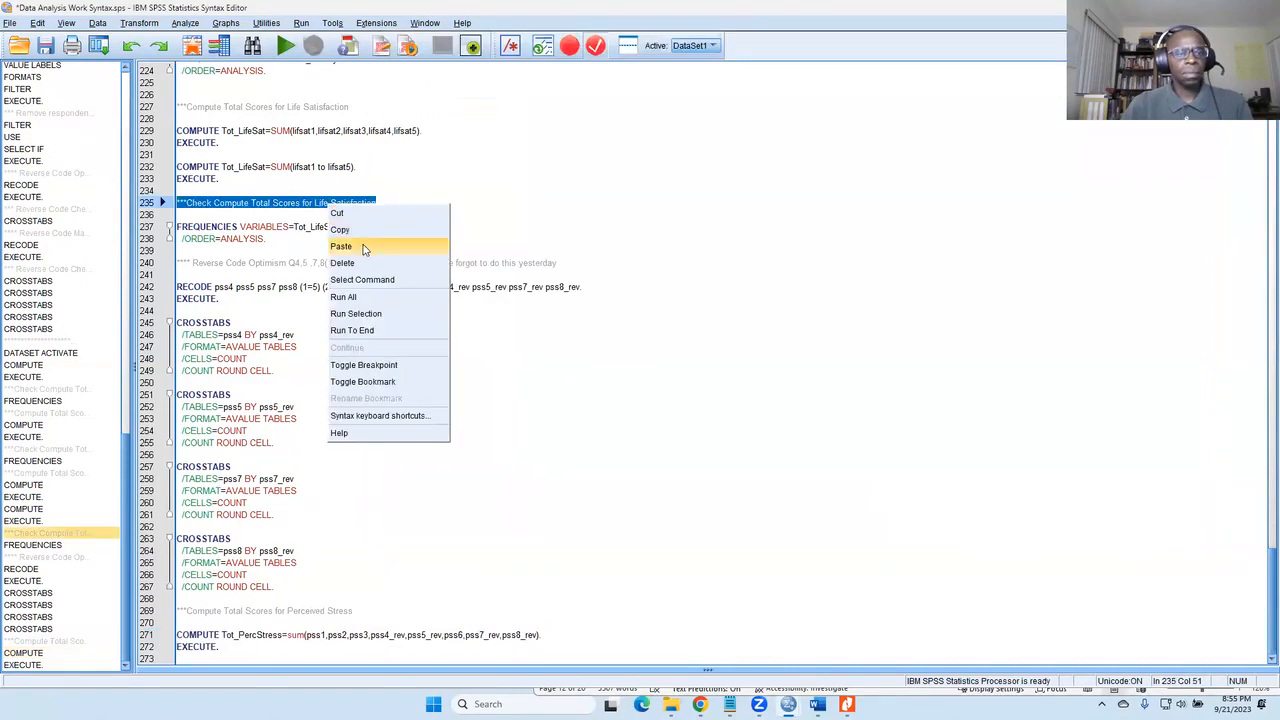
pyautogui.click(362, 230)
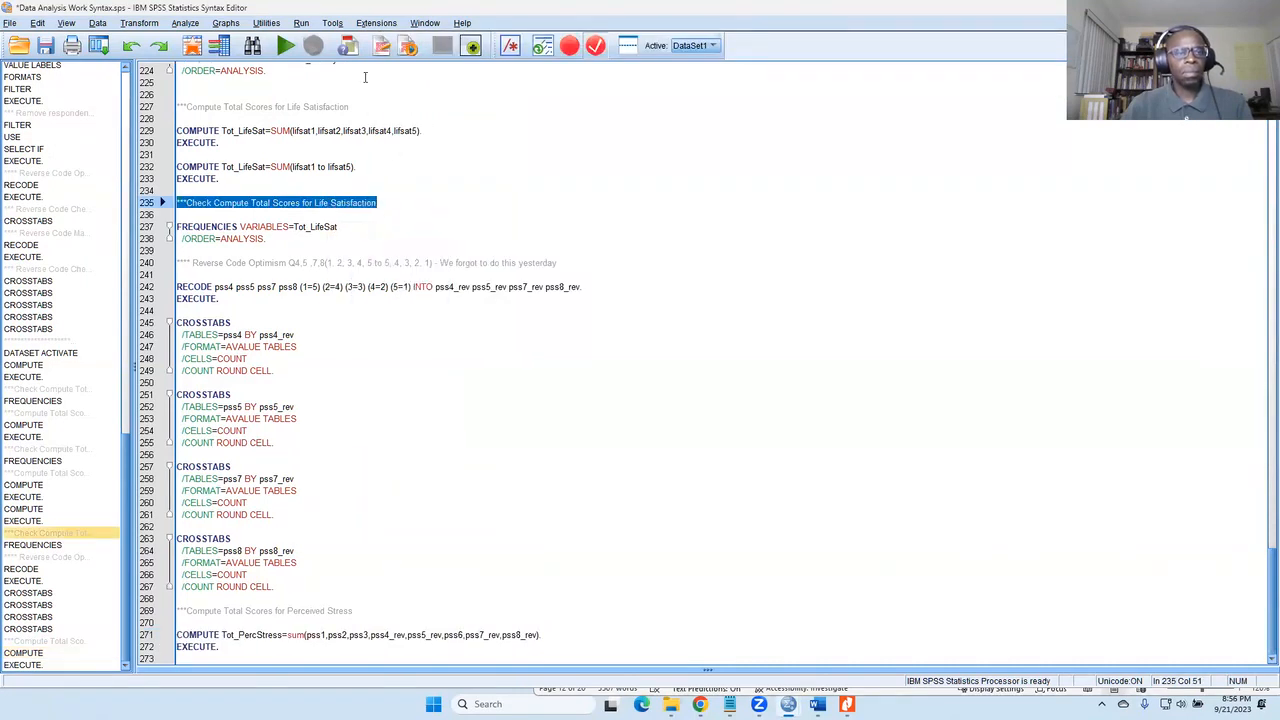
# Reset the Frequencies dialog, set Tot_PercStress as the only variable, and paste the command into the syntax.
pyautogui.click(187, 23)
pyautogui.moveTo(225, 55)
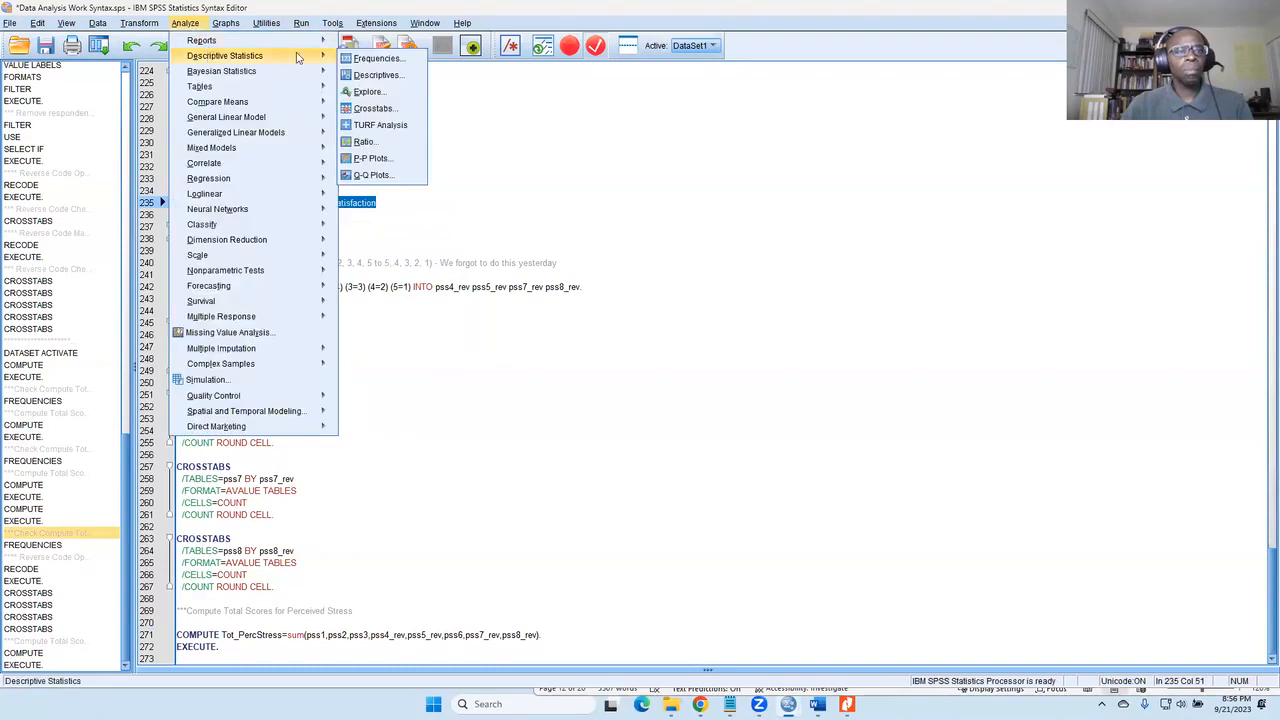
pyautogui.click(372, 58)
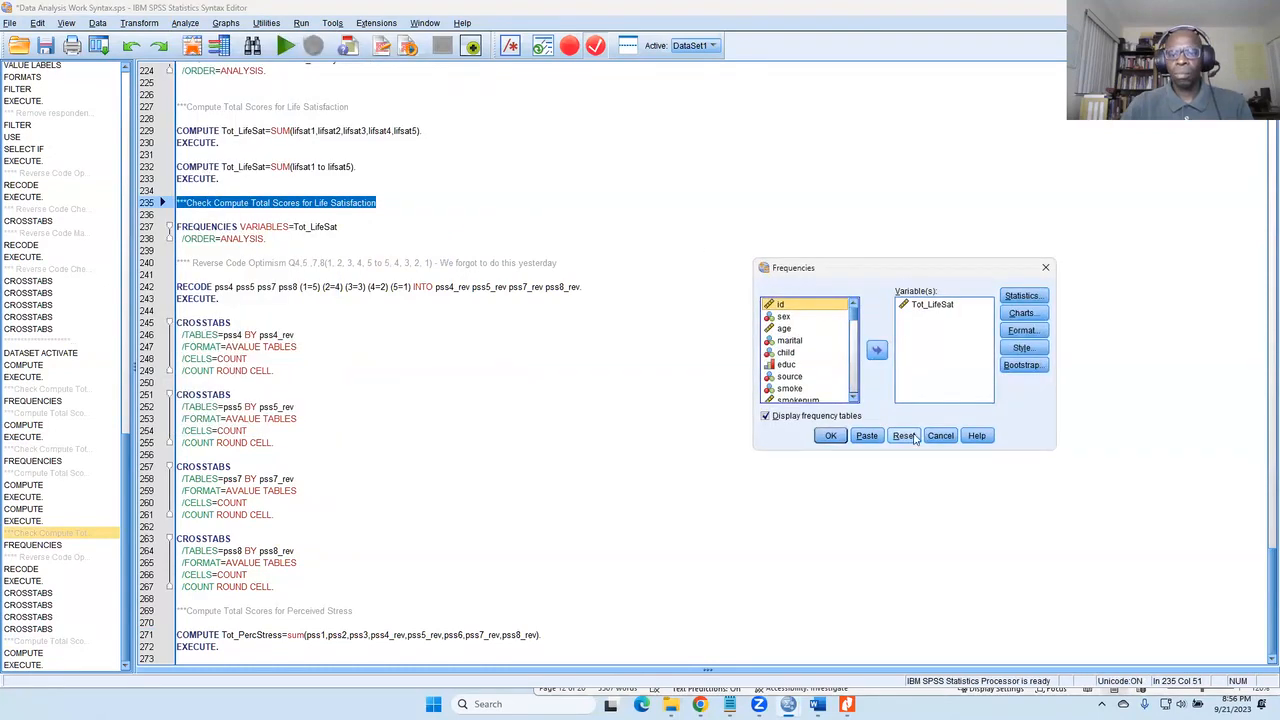
pyautogui.click(903, 435)
pyautogui.scroll(-10, 815, 355)
pyautogui.click(838, 396)
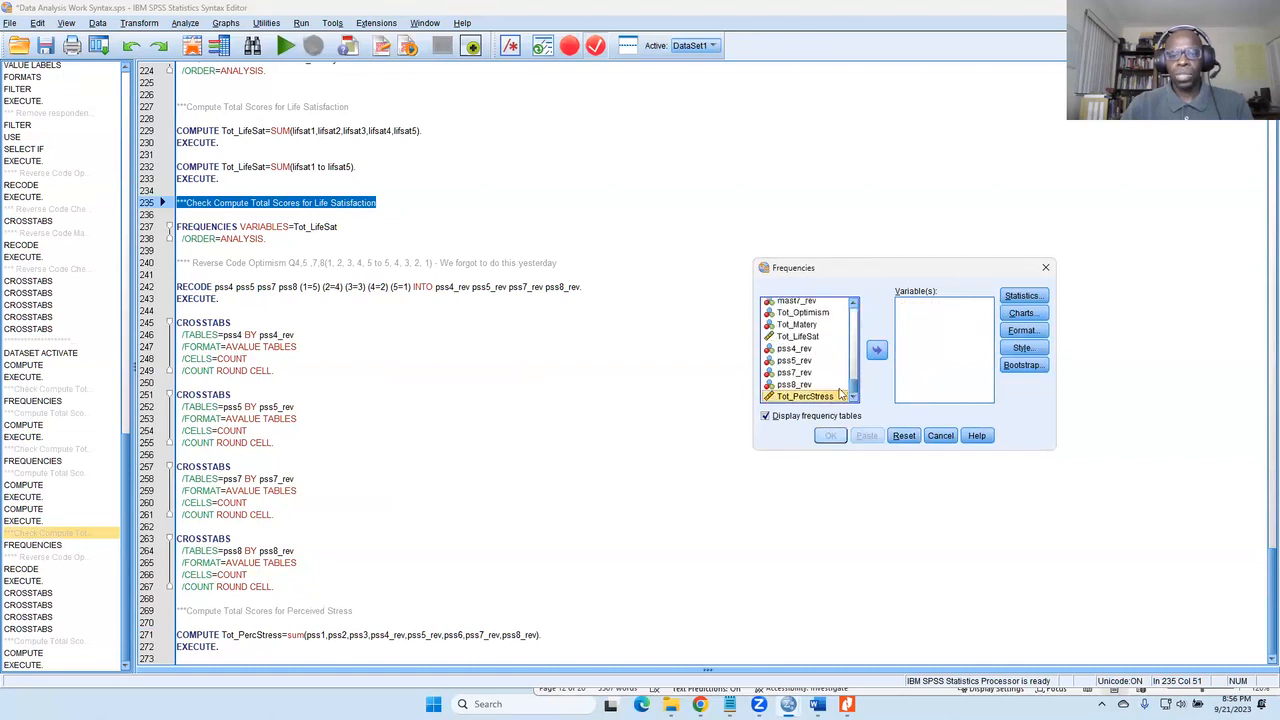
pyautogui.click(875, 350)
pyautogui.click(866, 435)
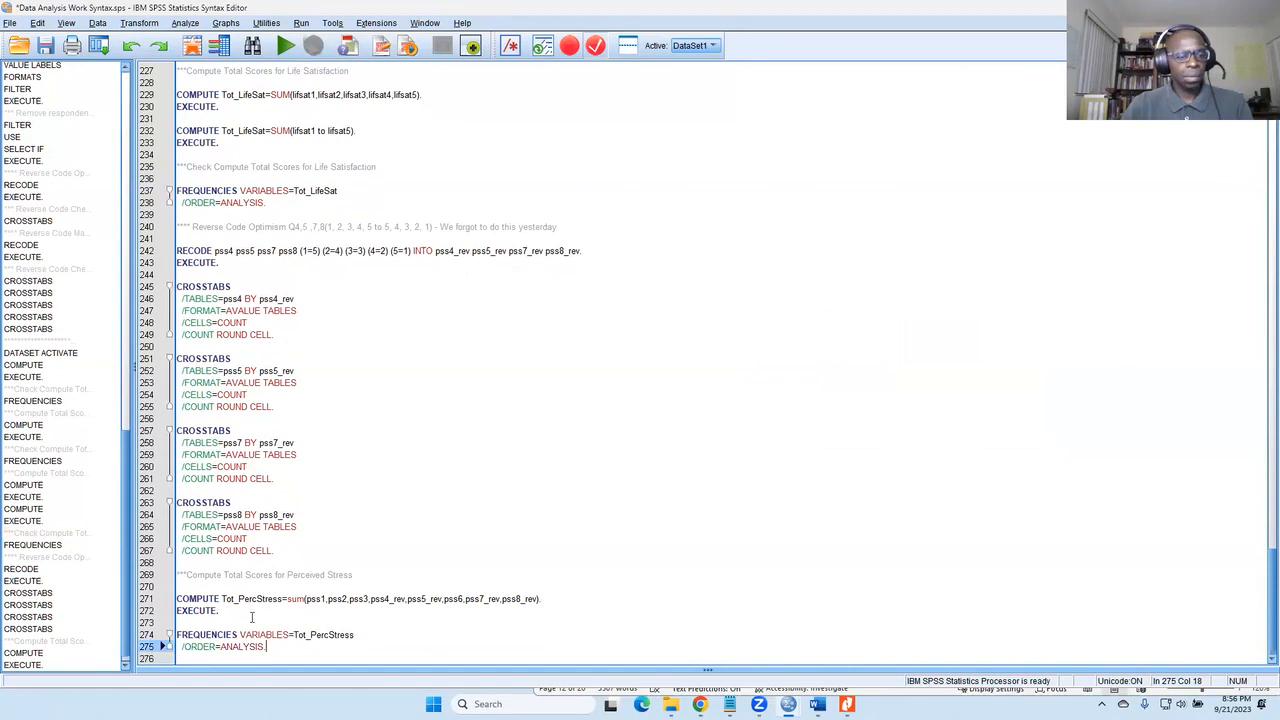
# Insert the copied "***Check Compute Total Scores for Life Satisfaction" comment above the Tot_PercStress FREQUENCIES command.
pyautogui.click(248, 618)
pyautogui.hotkey('ctrl', 'v')
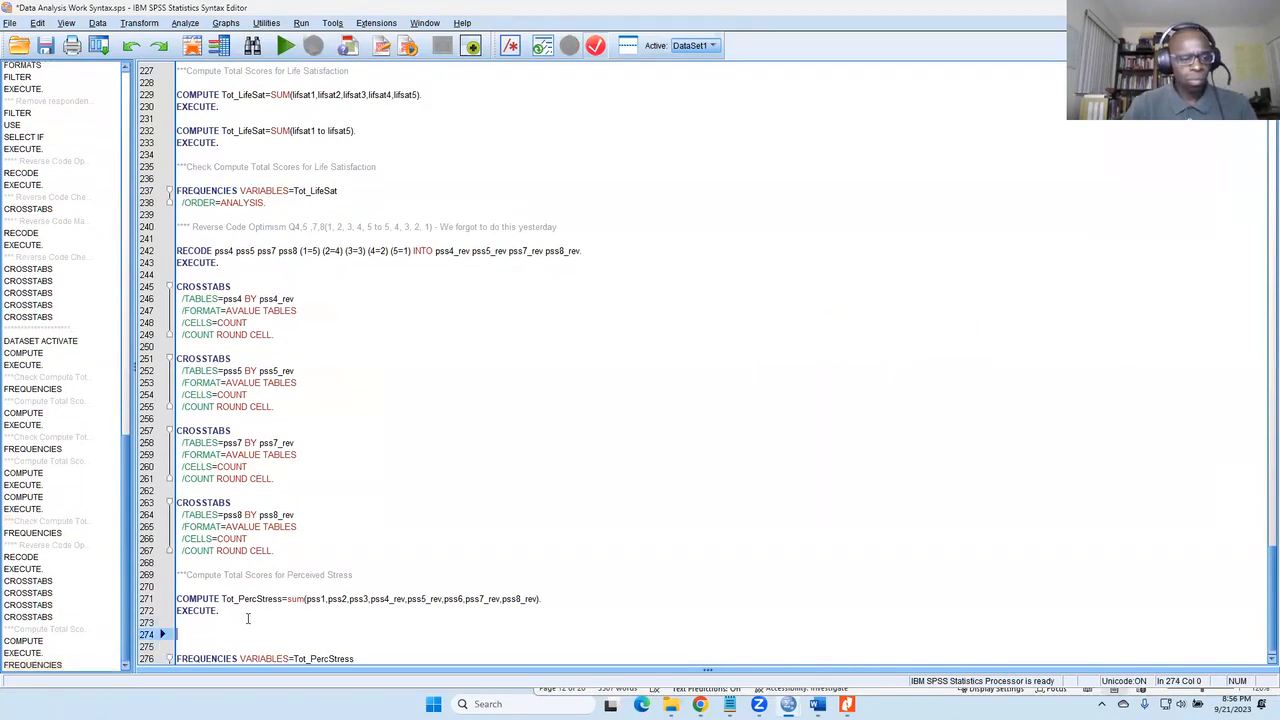
pyautogui.scroll(-1, 296, 588)
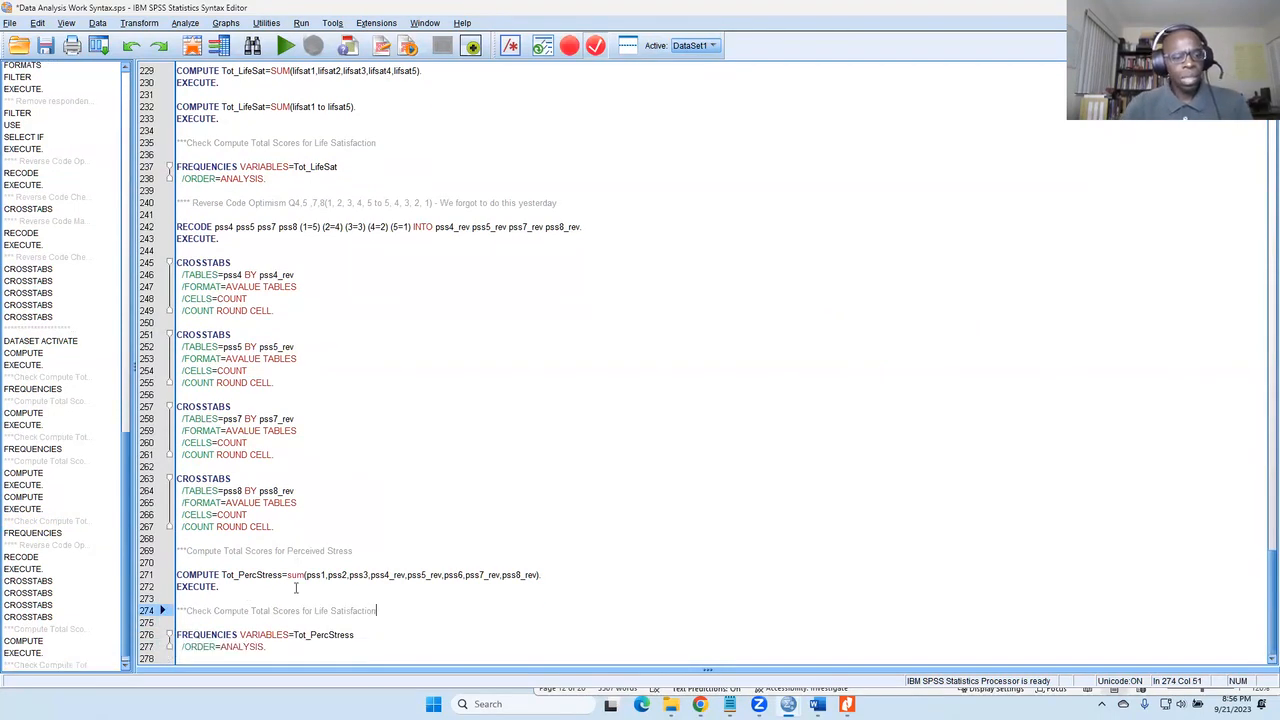
# Run the Tot_PercStress FREQUENCIES command and compare the table with the pss1 to pss10 range in the PDF codebook.
pyautogui.moveTo(266, 648); pyautogui.dragTo(176, 634)
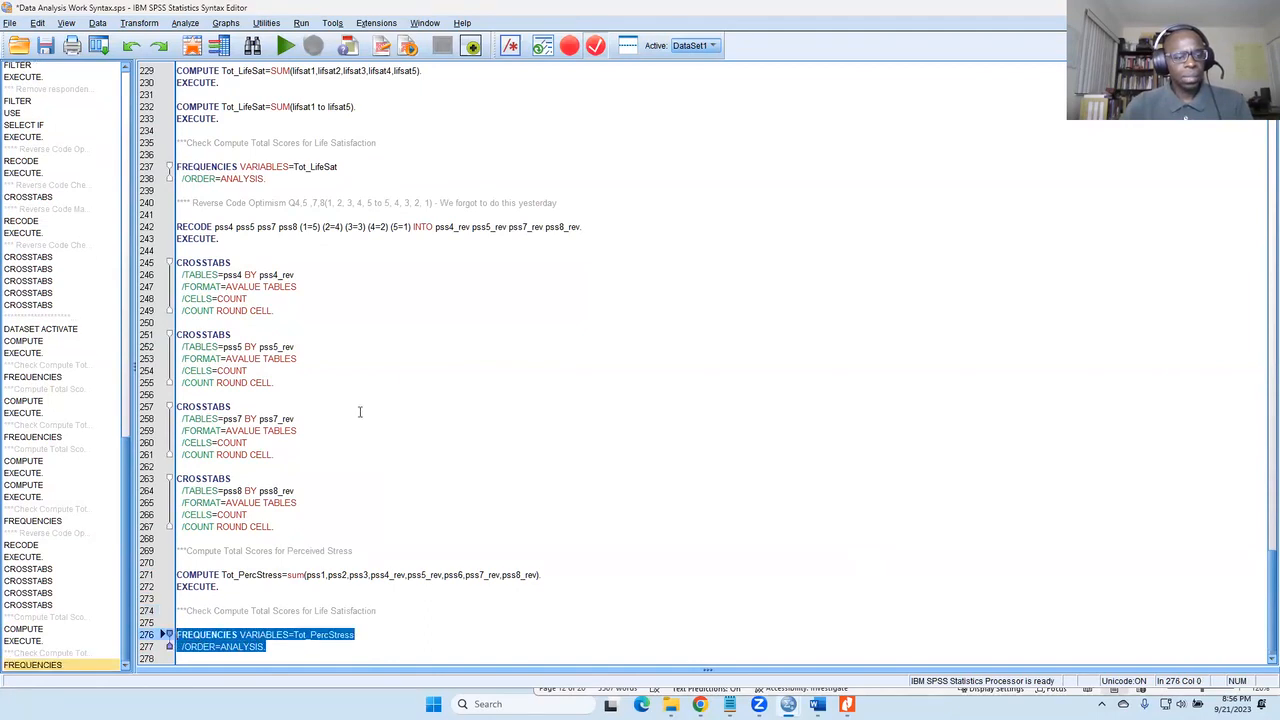
pyautogui.click(286, 46)
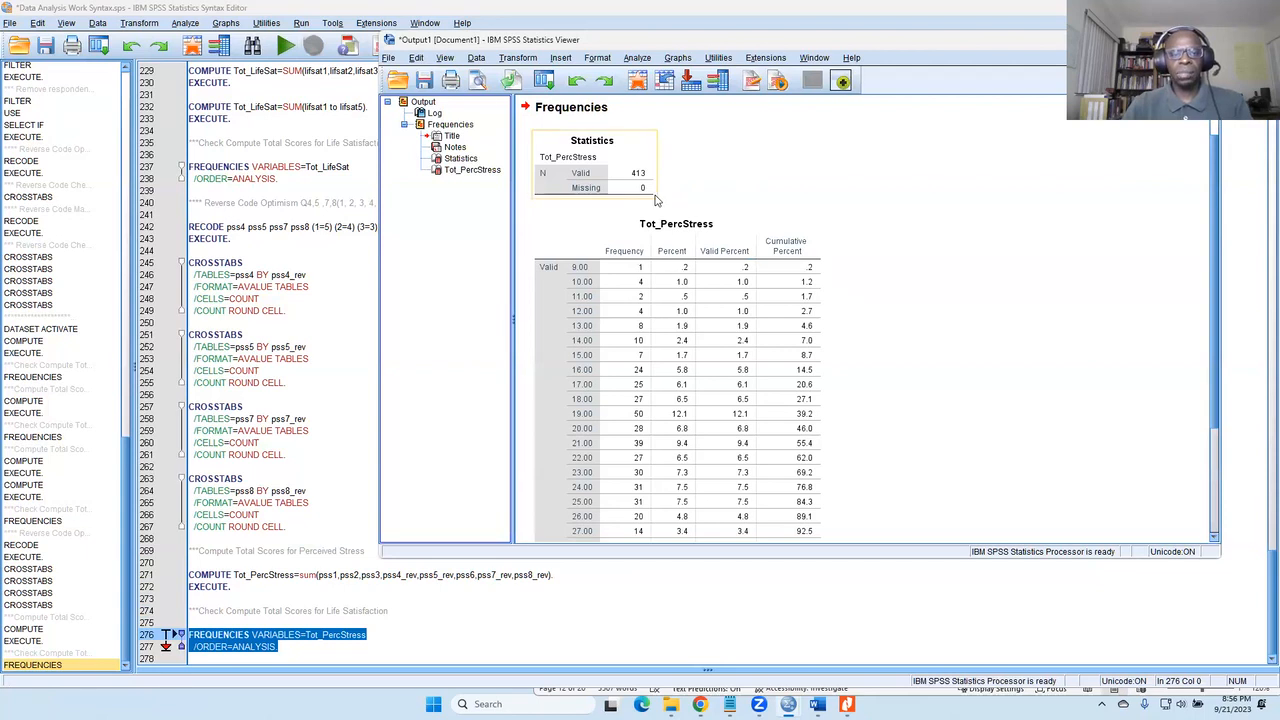
pyautogui.click(1174, 40)
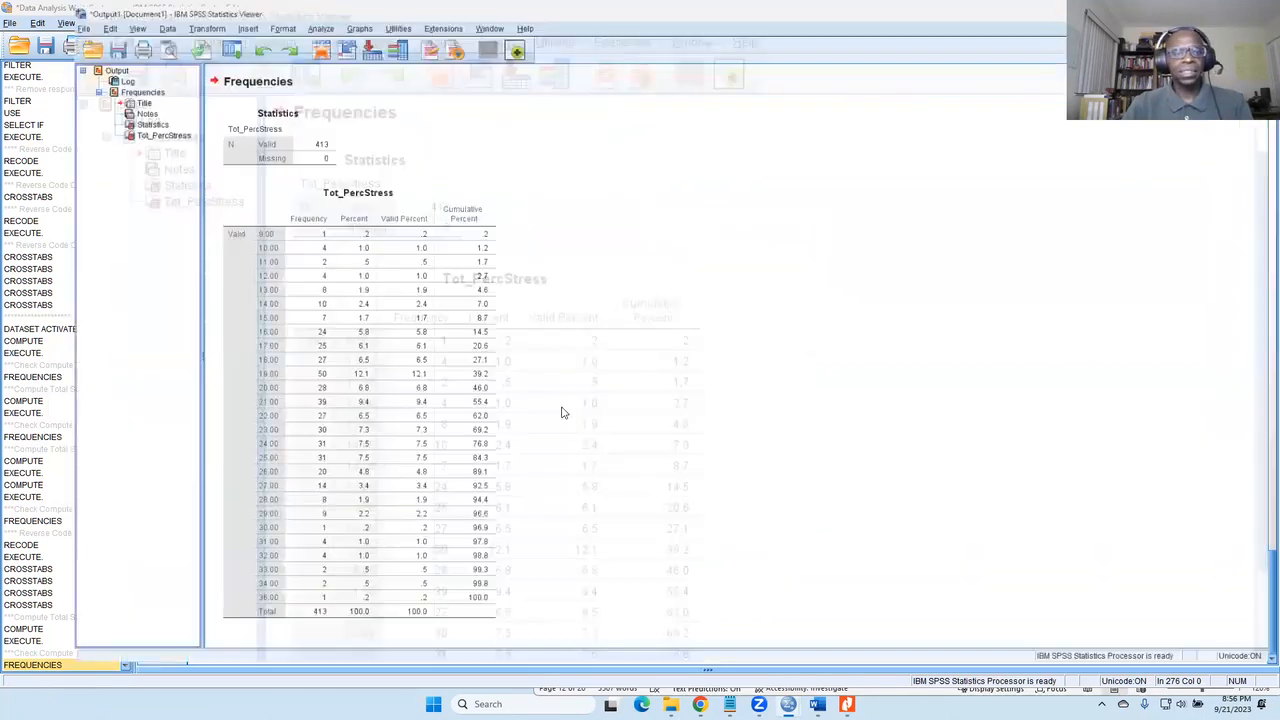
pyautogui.click(846, 704)
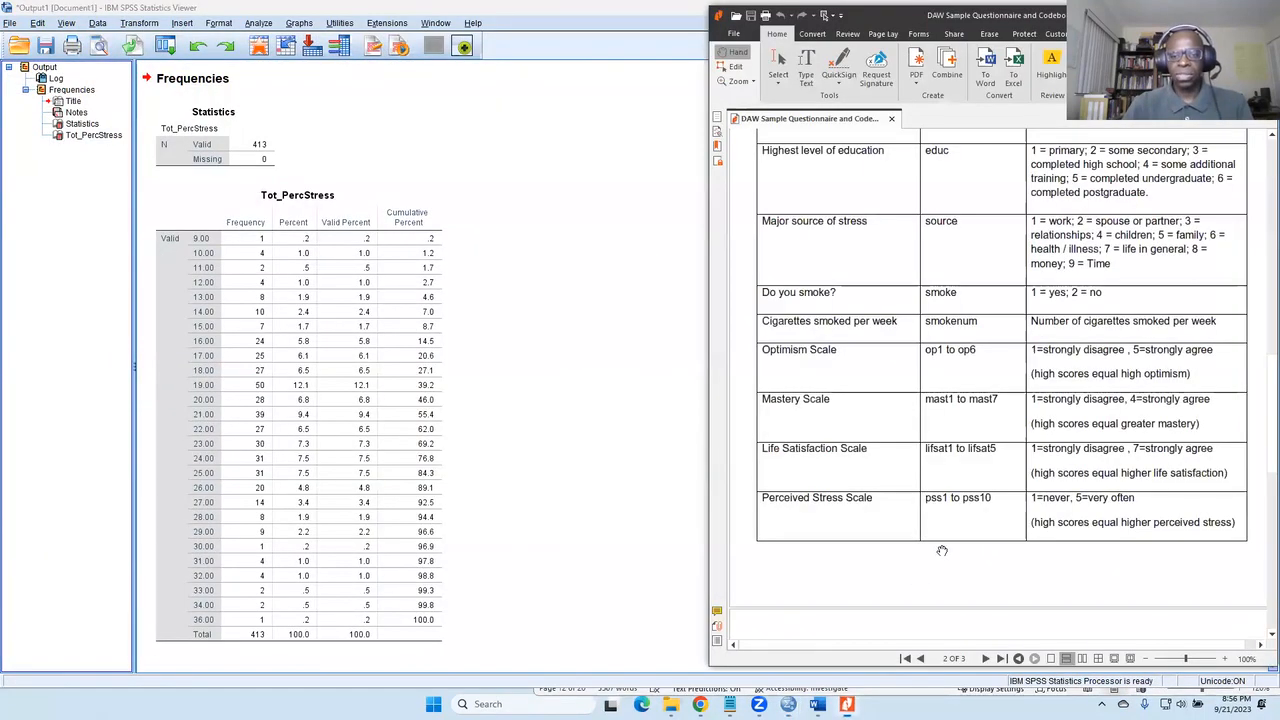
pyautogui.scroll(-10, 932, 528)
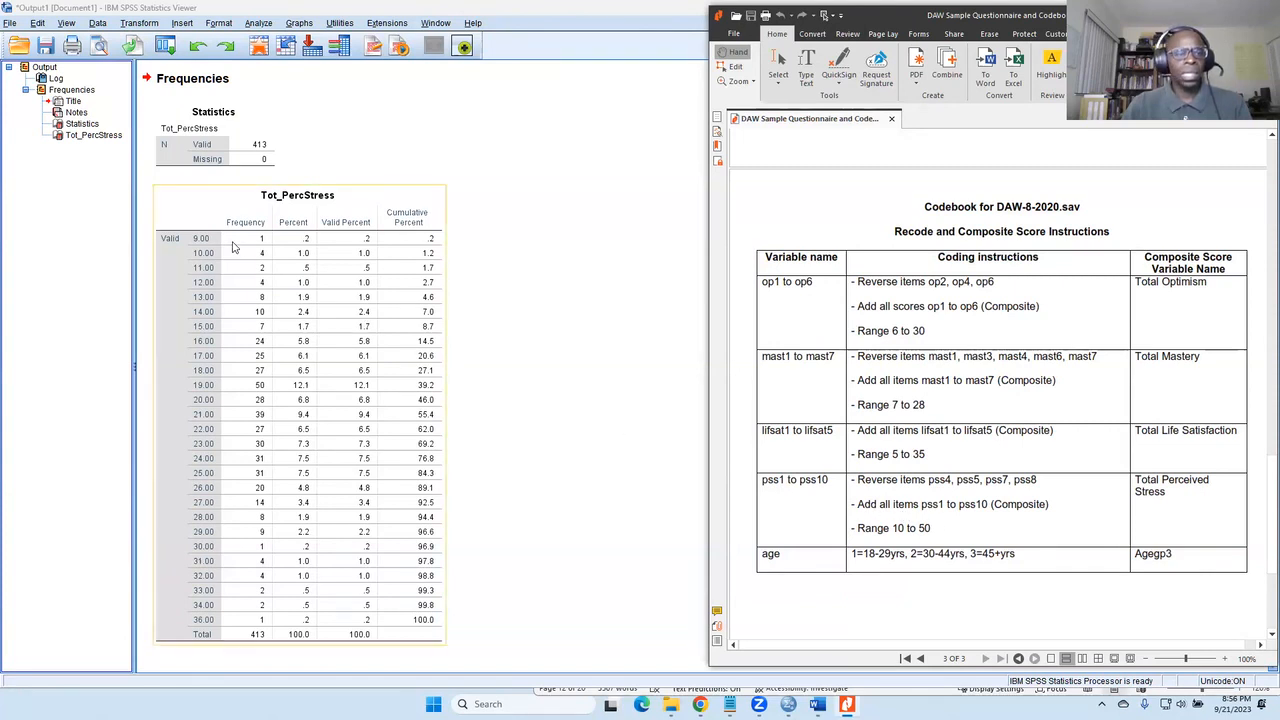
pyautogui.click(641, 28)
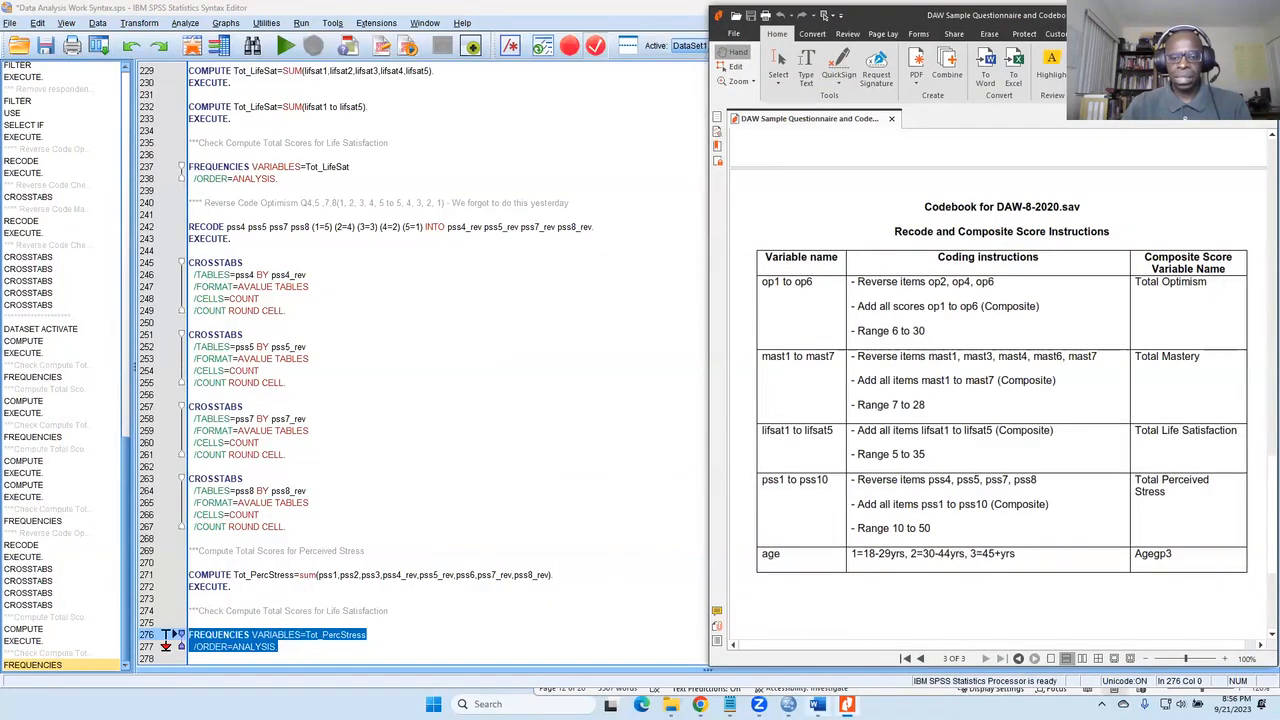
# Add pss9 and pss10 to the Tot_PercStress sum expression in Compute Variable and paste the command into the syntax, accepting the change to the existing variable.
pyautogui.moveTo(817, 704)
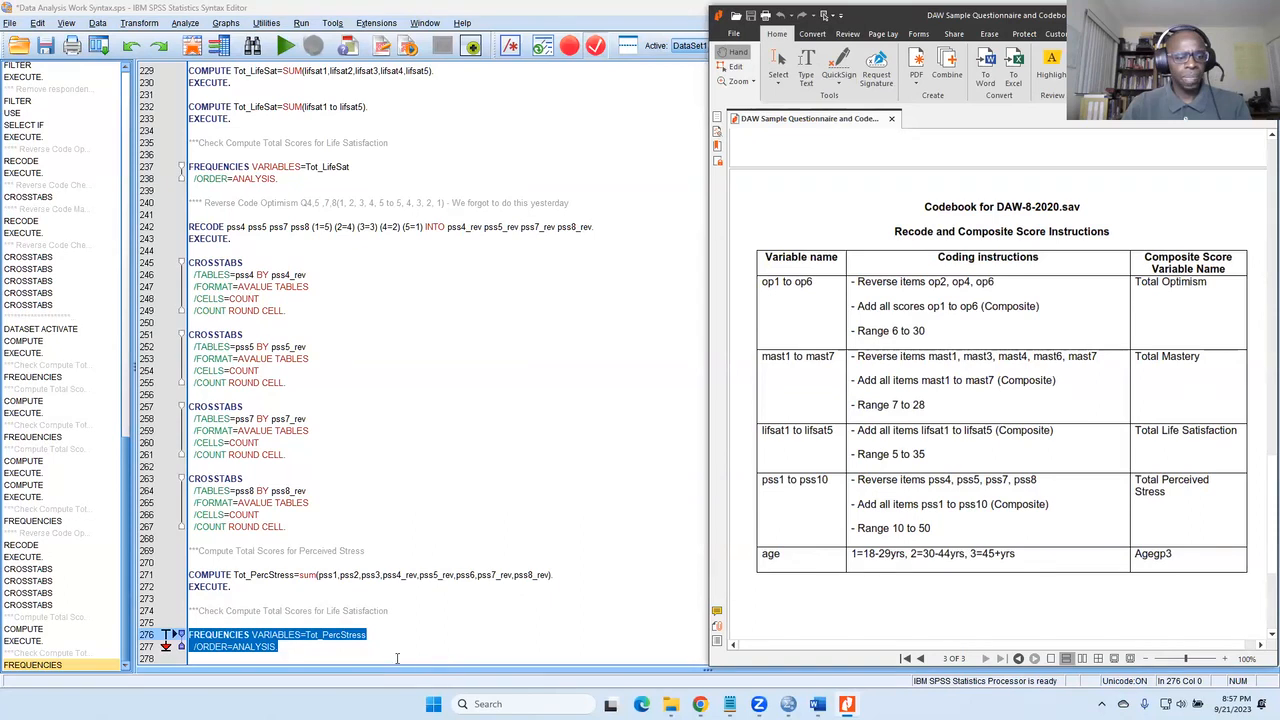
pyautogui.click(185, 24)
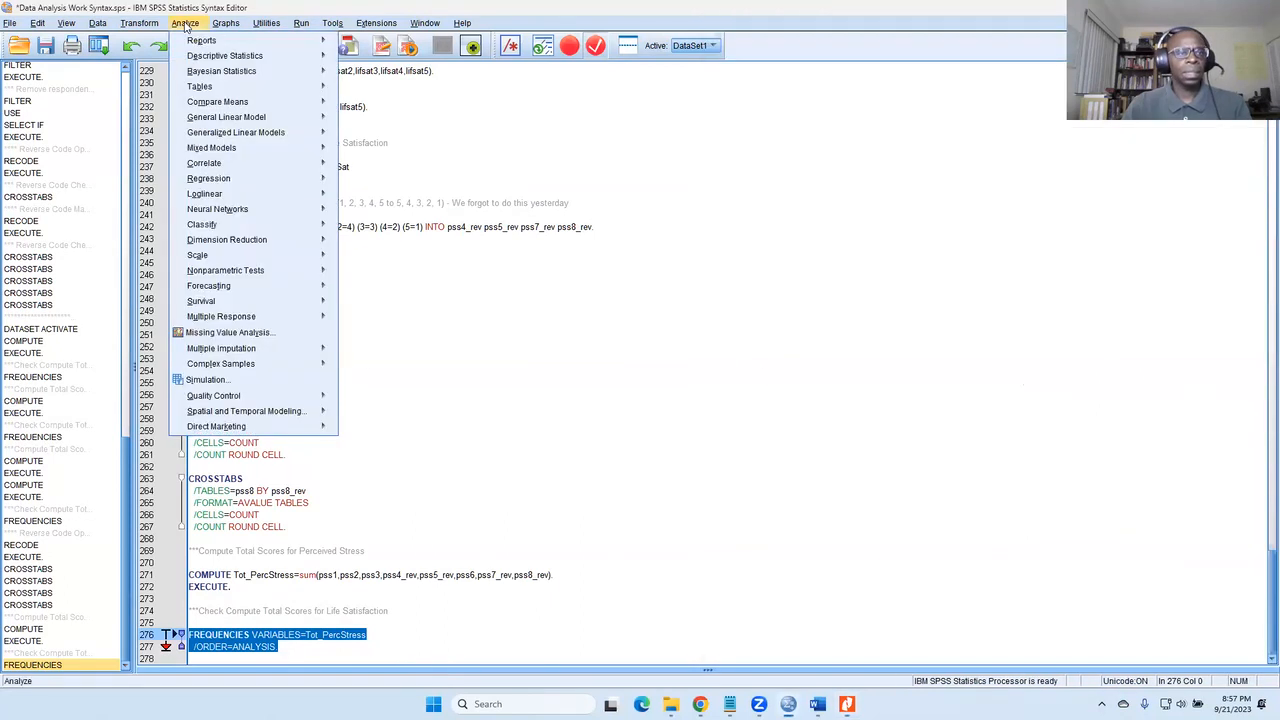
pyautogui.moveTo(200, 56)
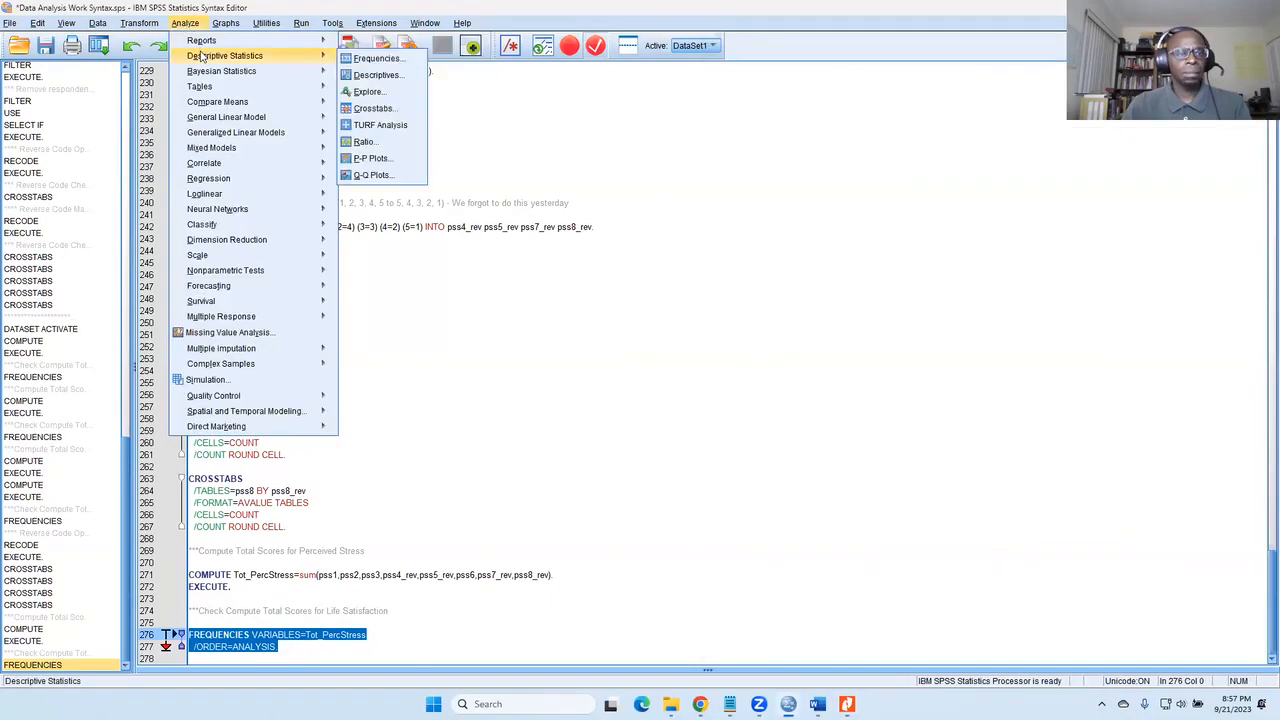
pyautogui.moveTo(139, 23)
pyautogui.click(162, 42)
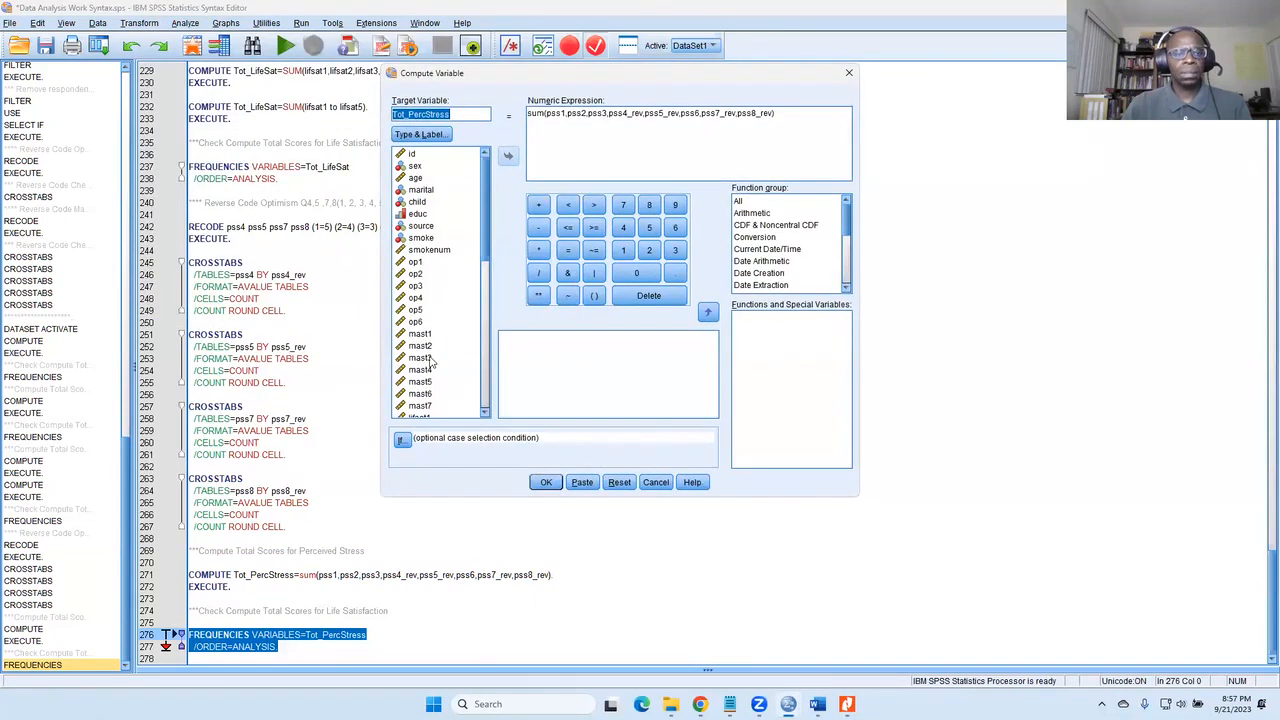
pyautogui.scroll(-10, 433, 360)
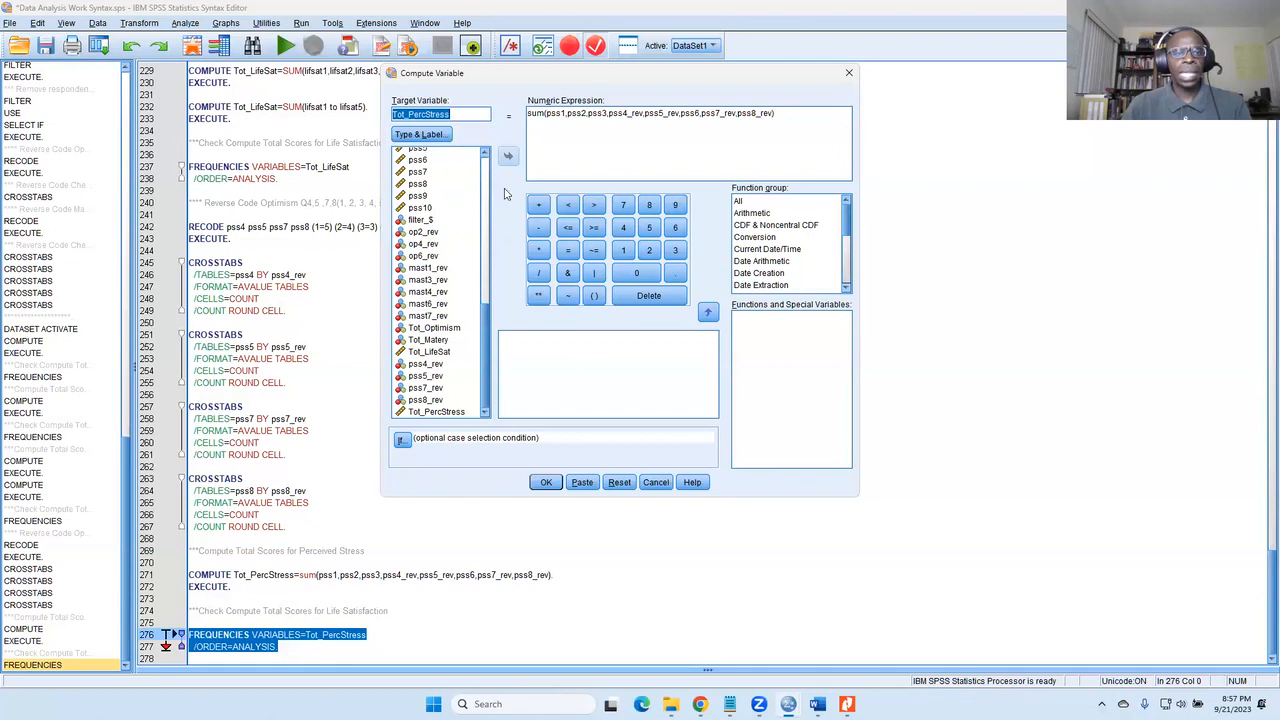
pyautogui.click(773, 113)
pyautogui.write(')')
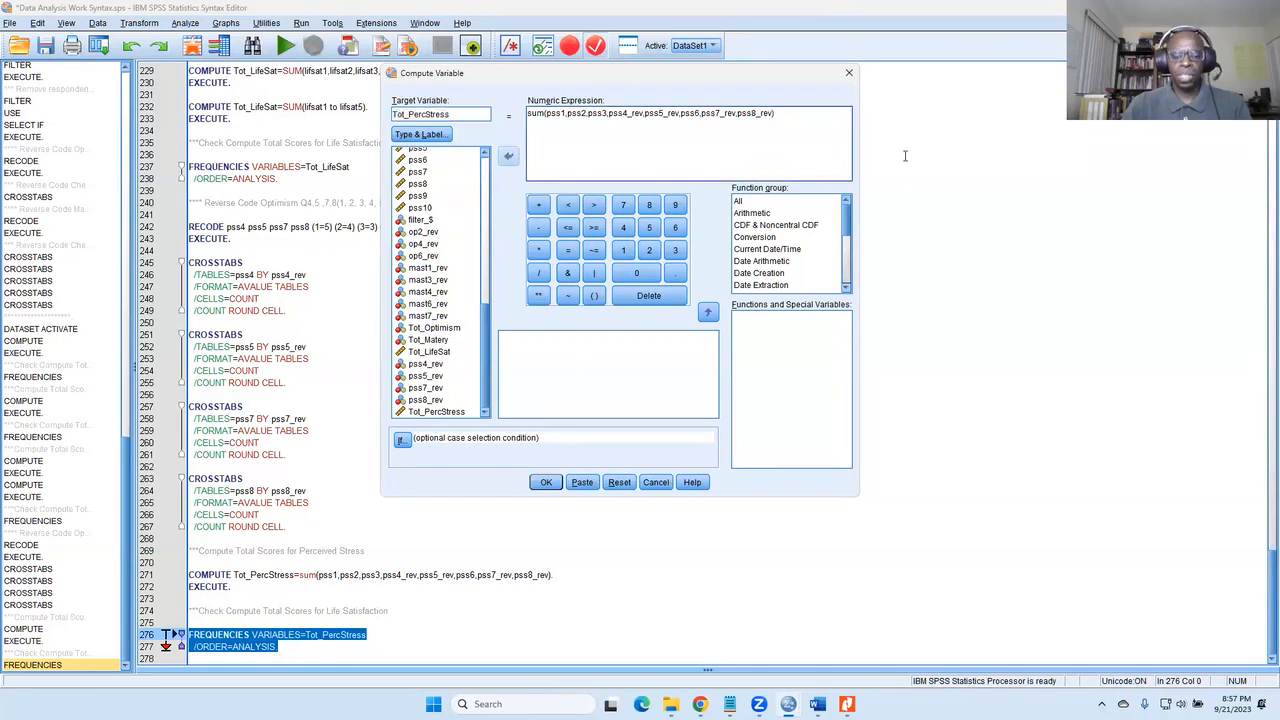
pyautogui.write(',')
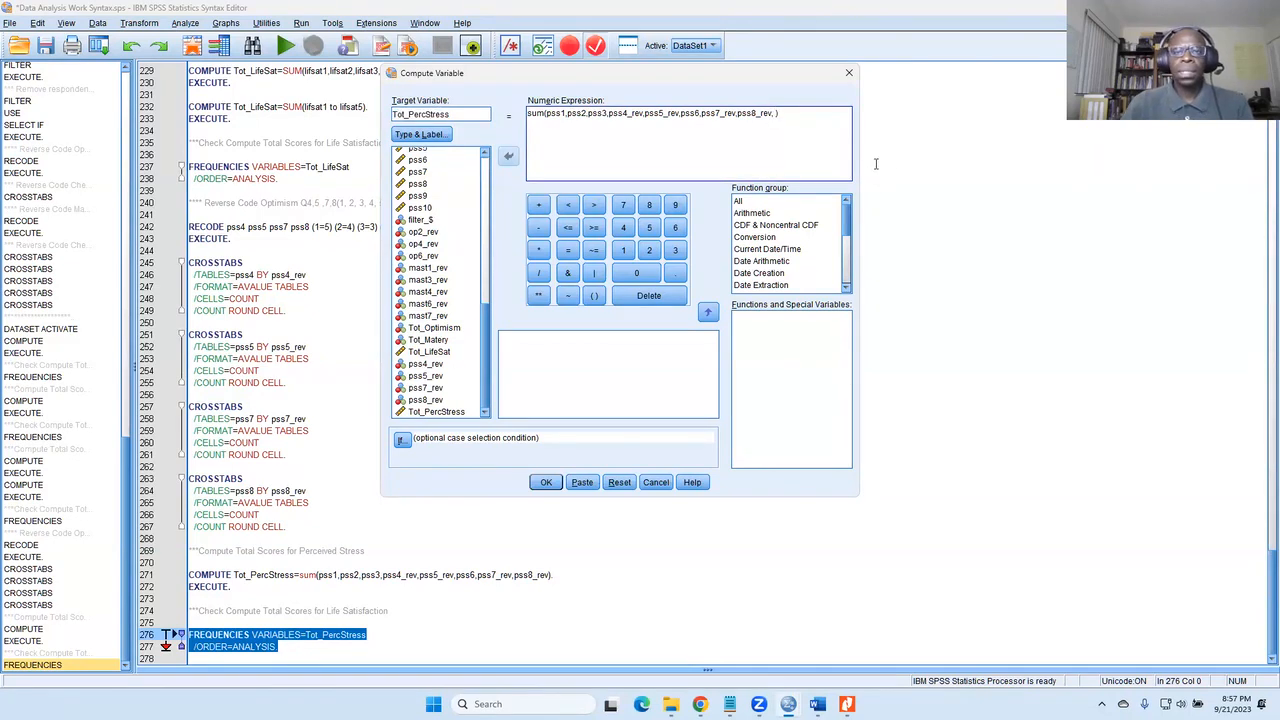
pyautogui.click(425, 196)
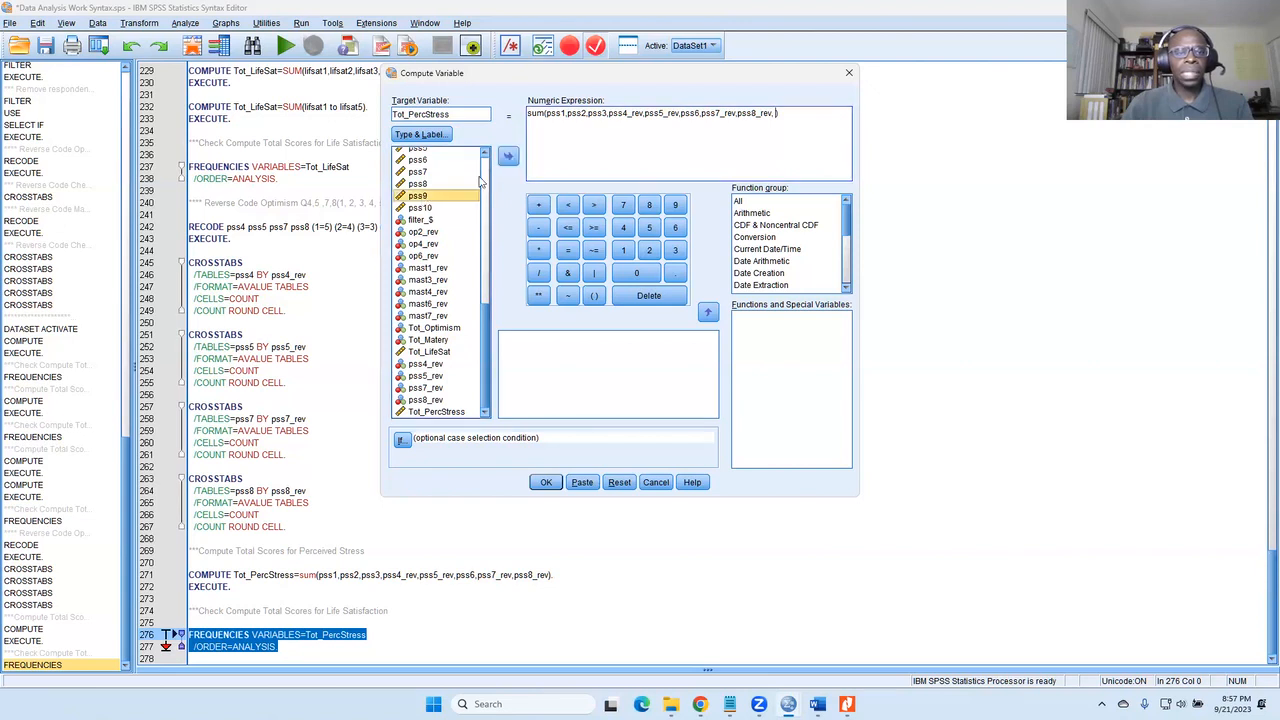
pyautogui.click(508, 157)
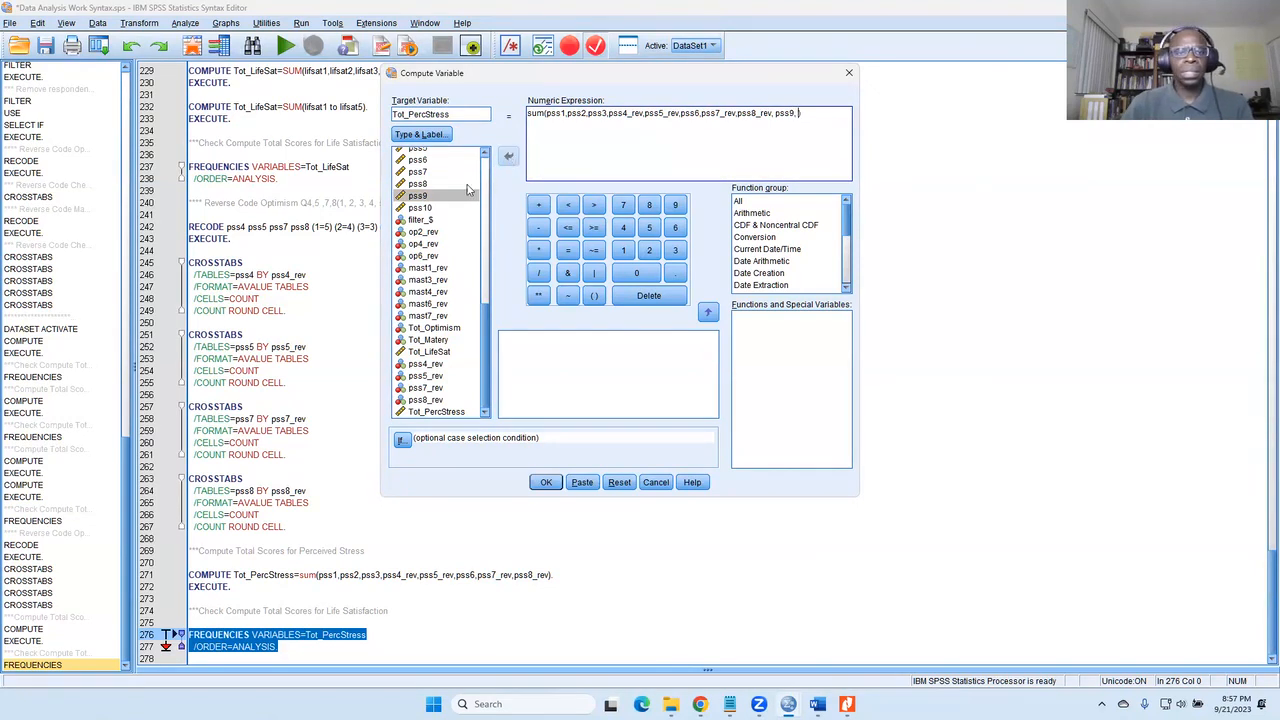
pyautogui.click(427, 208)
pyautogui.click(508, 160)
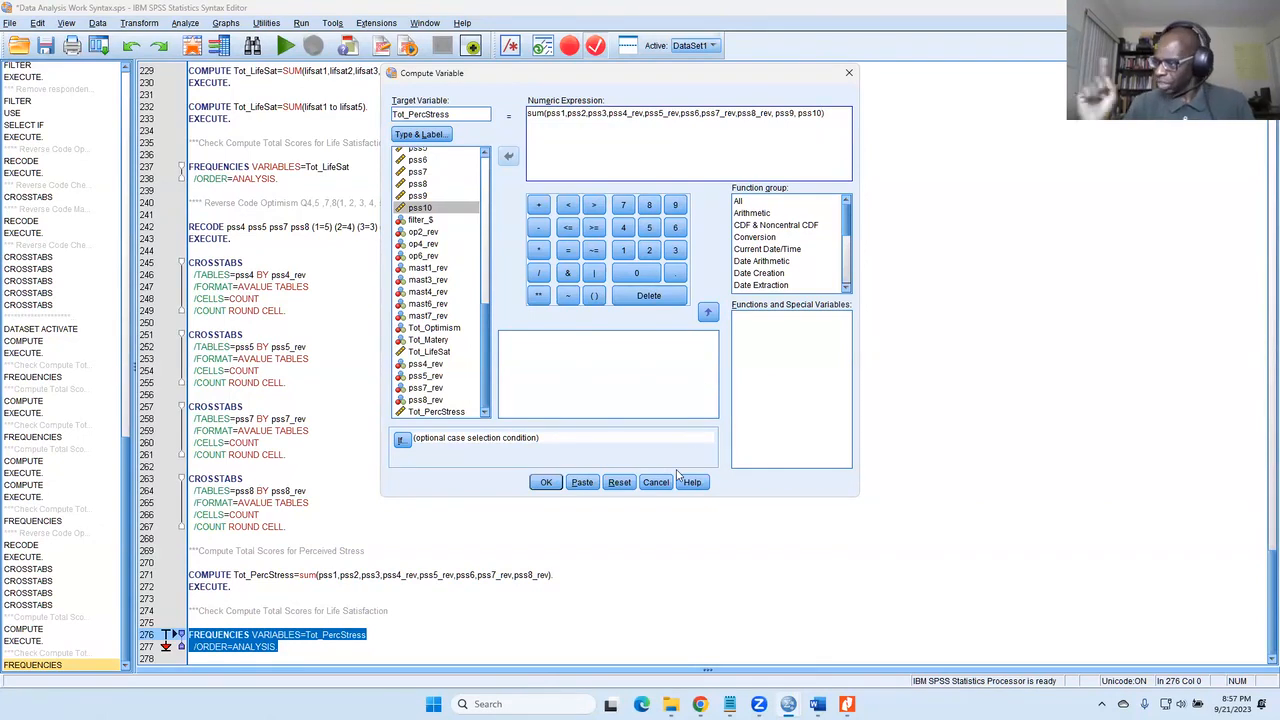
pyautogui.click(583, 483)
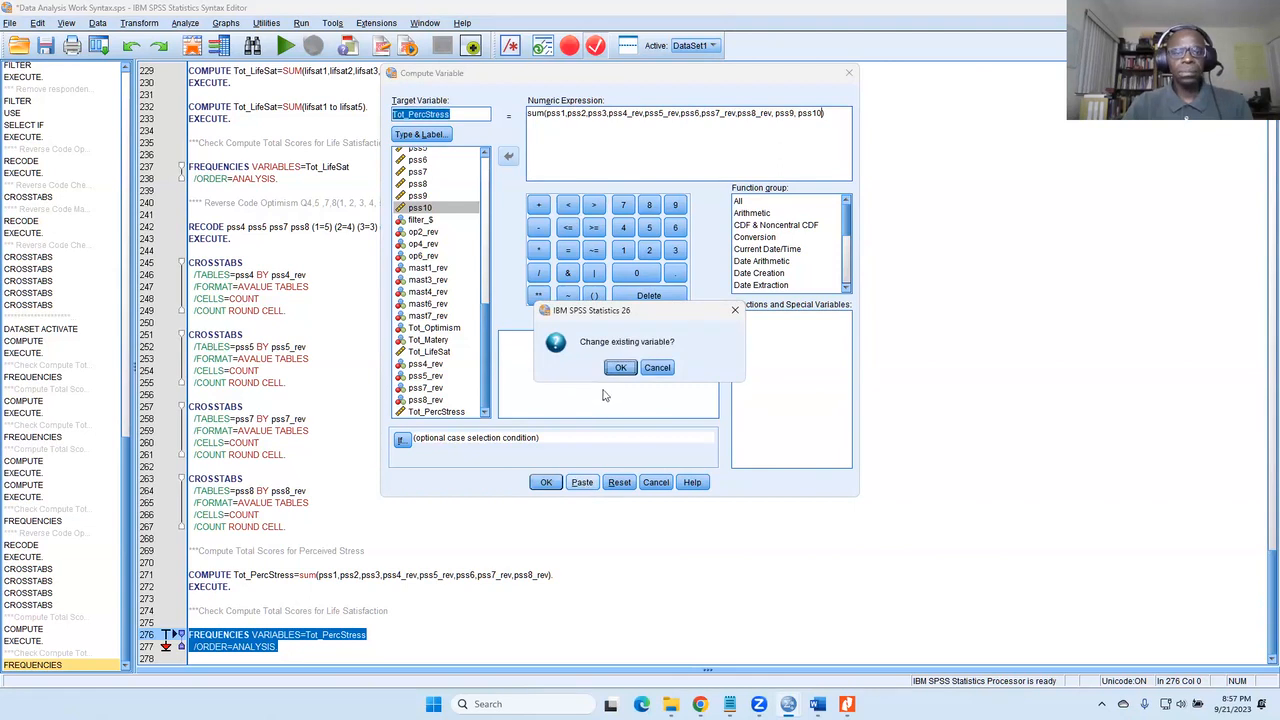
pyautogui.click(620, 368)
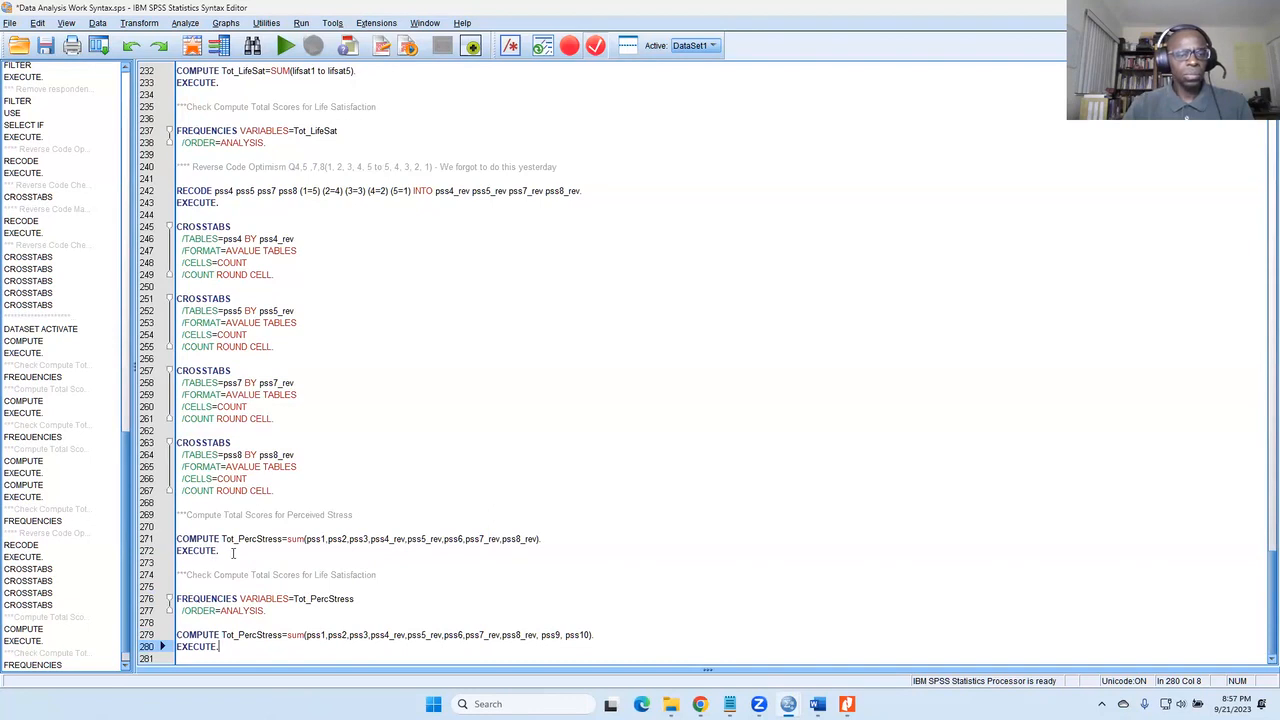
# Replace the old Tot_PercStress COMPUTE and EXECUTE lines under the Perceived Stress comment with the revised command, and save the syntax file.
pyautogui.moveTo(233, 552); pyautogui.dragTo(180, 543)
pyautogui.press('Delete')
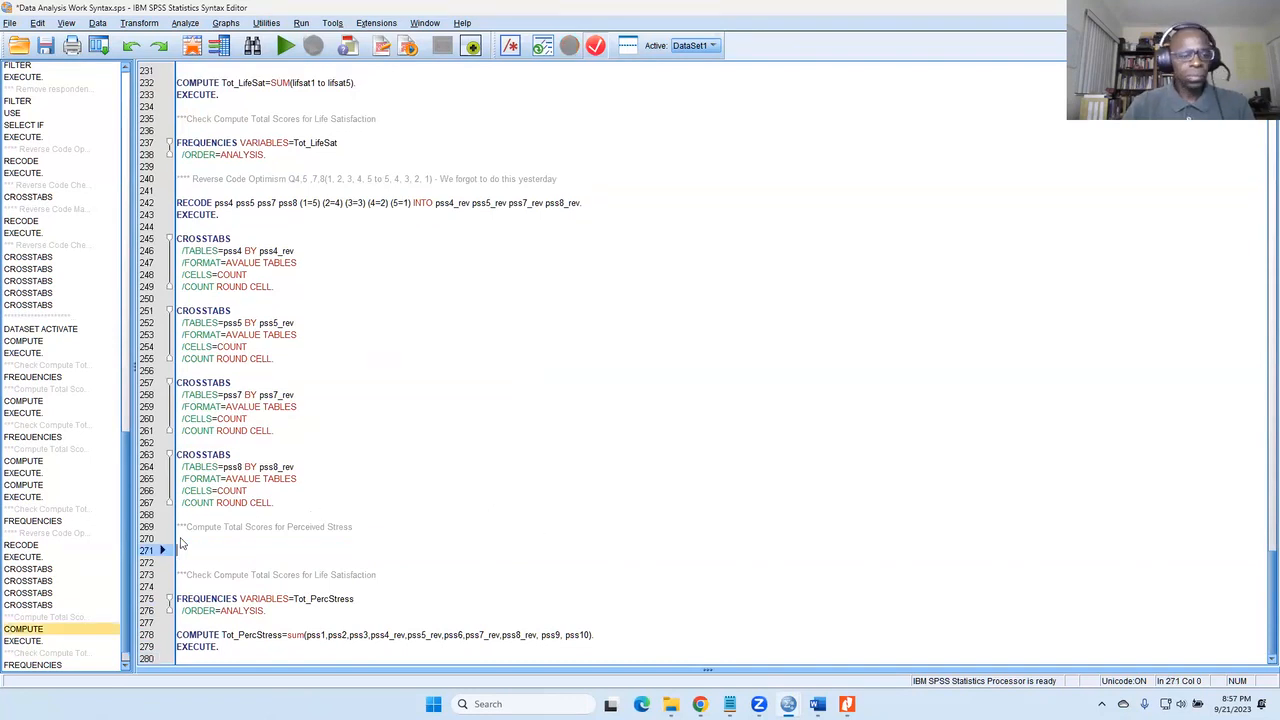
pyautogui.moveTo(219, 646); pyautogui.dragTo(176, 634)
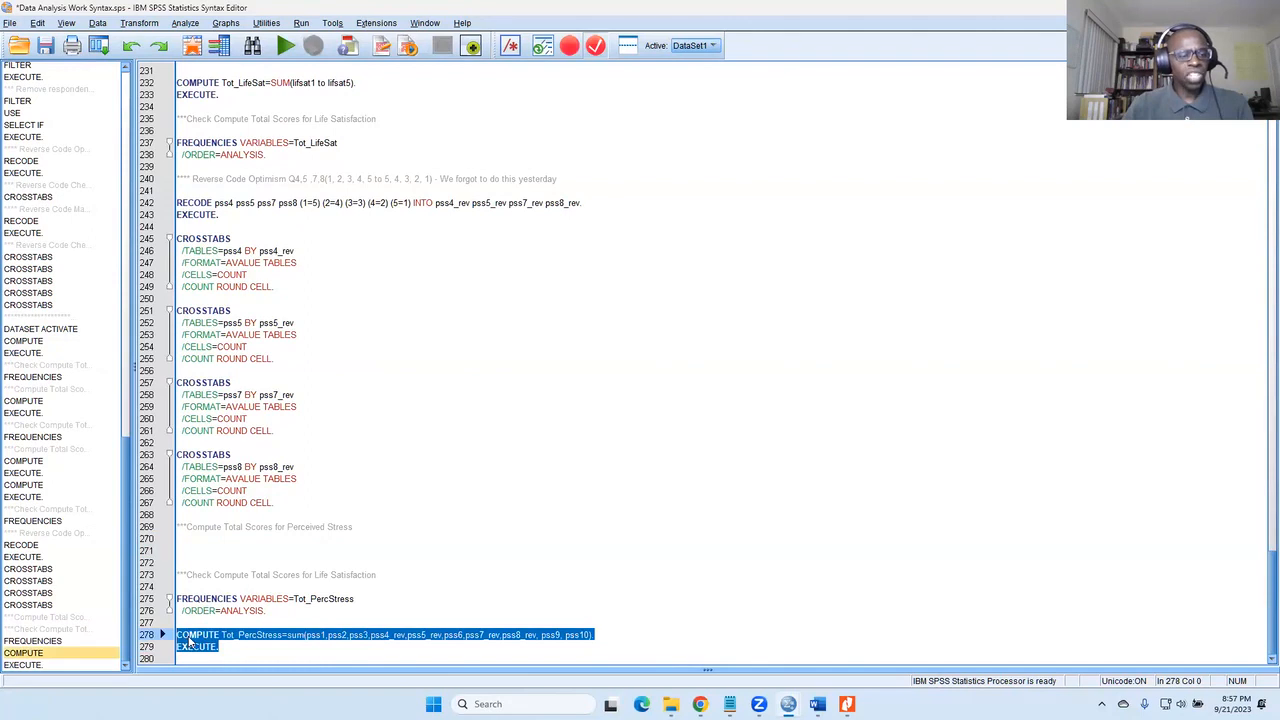
pyautogui.rightClick(186, 636)
pyautogui.click(198, 491)
pyautogui.click(205, 557)
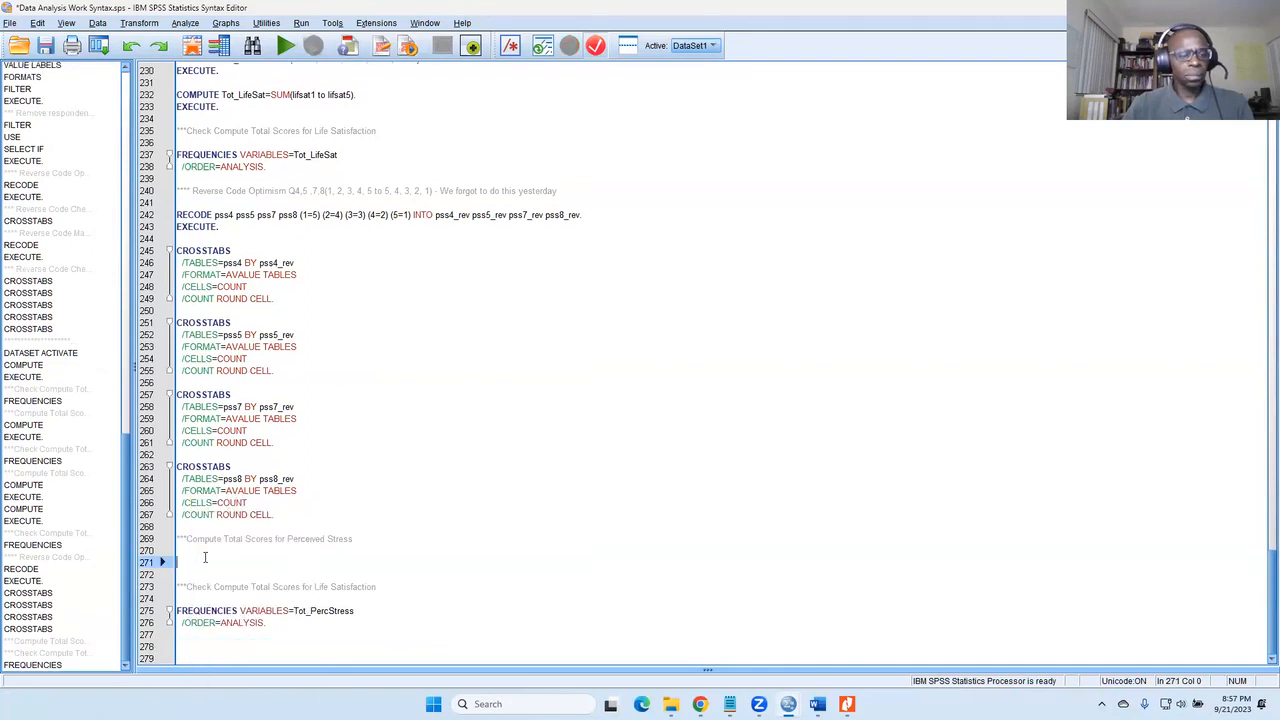
pyautogui.hotkey('ctrl', 'v')
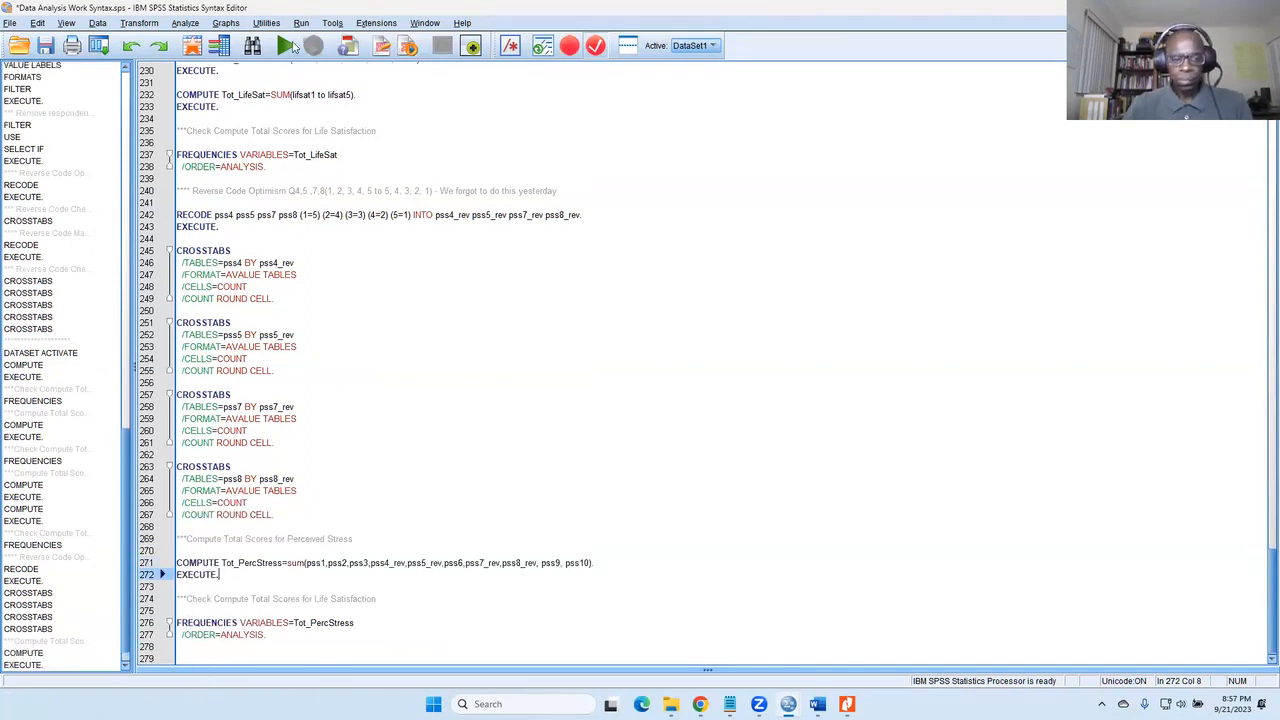
pyautogui.hotkey('ctrl', 's')
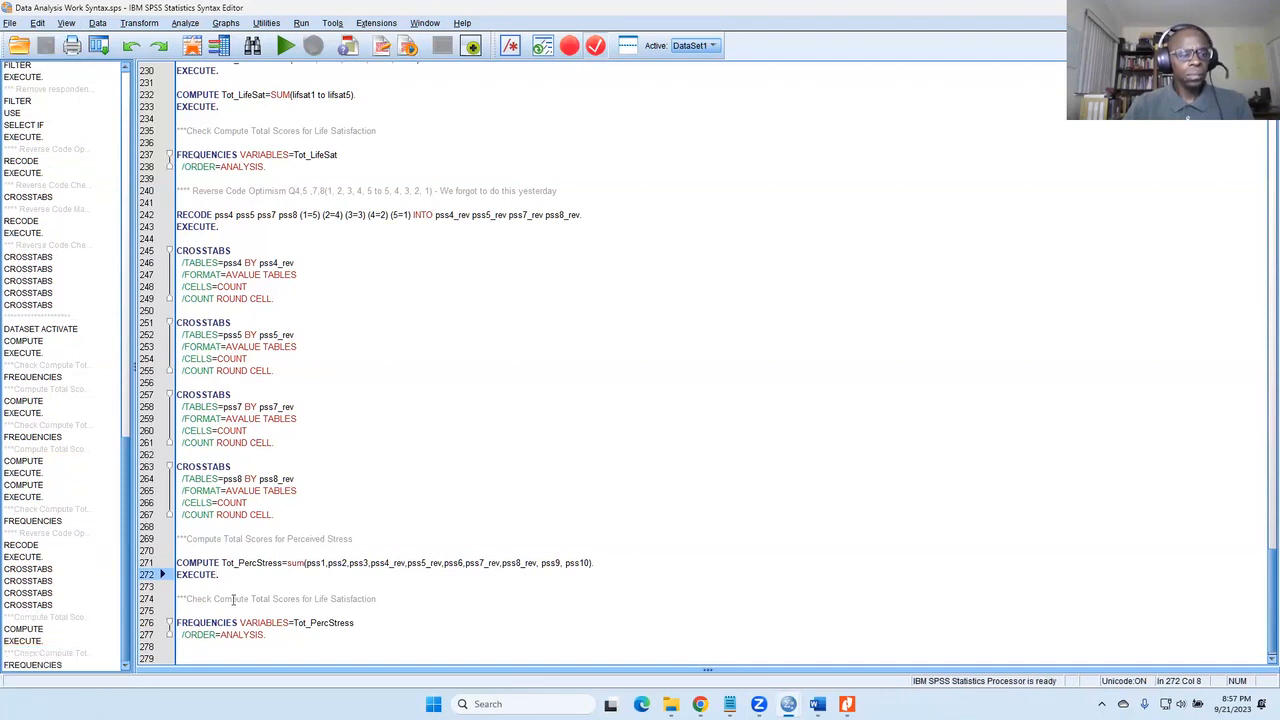
# Run the revised Tot_PercStress COMPUTE and EXECUTE commands and delete all items from the output viewer.
pyautogui.moveTo(226, 578); pyautogui.dragTo(176, 563)
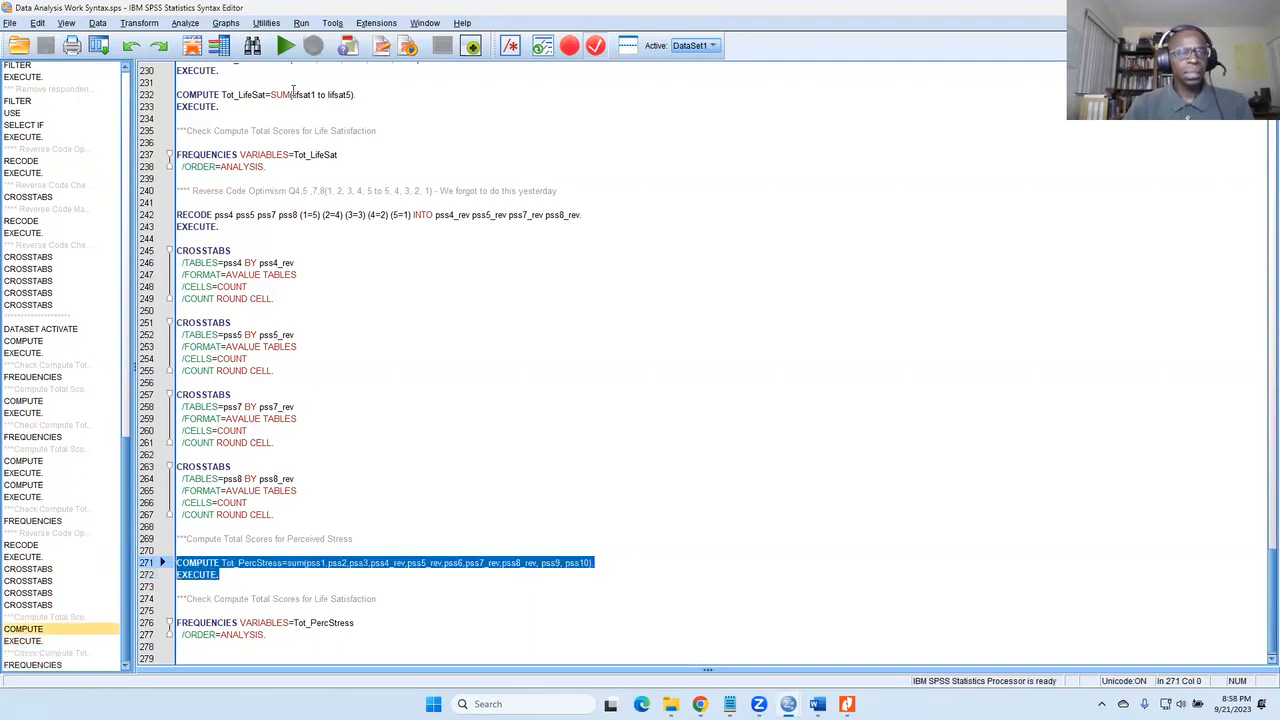
pyautogui.click(285, 45)
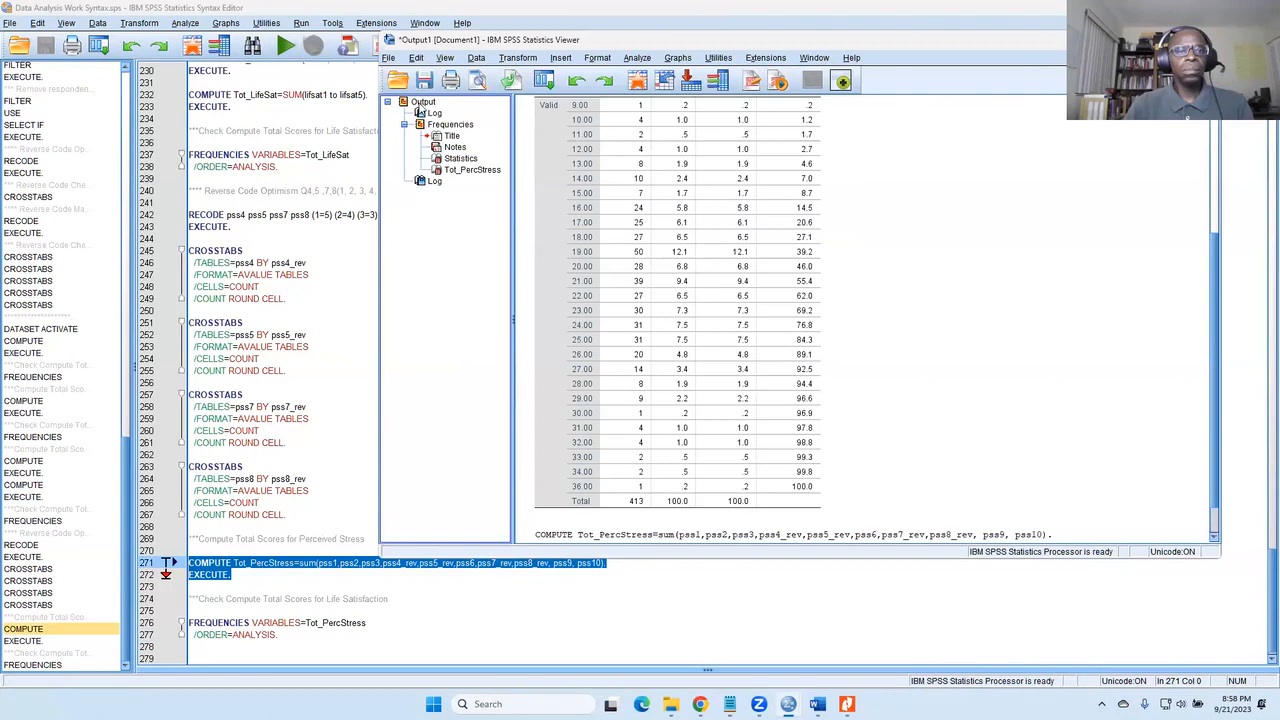
pyautogui.click(421, 103)
pyautogui.press('Delete')
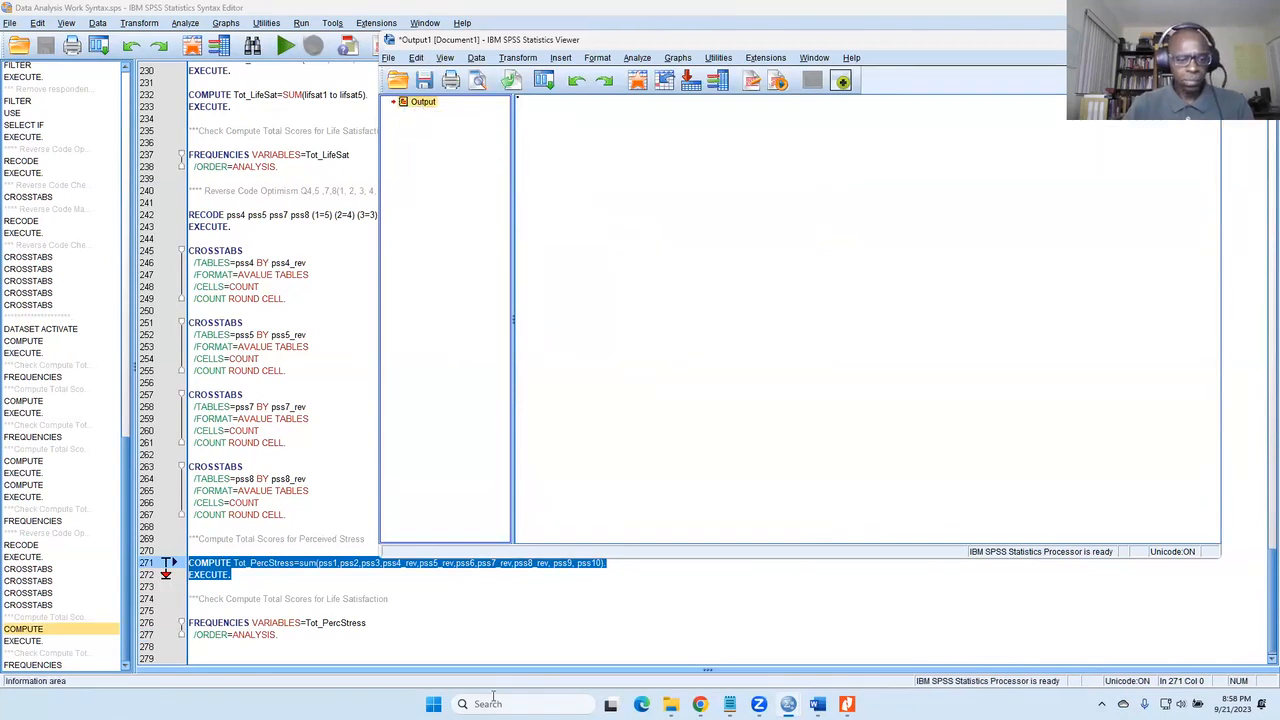
# Rerun the Tot_PercStress FREQUENCIES command and check the table's scores against the Perceived Stress range in the PDF codebook.
pyautogui.click(464, 637)
pyautogui.moveTo(236, 628); pyautogui.dragTo(171, 622)
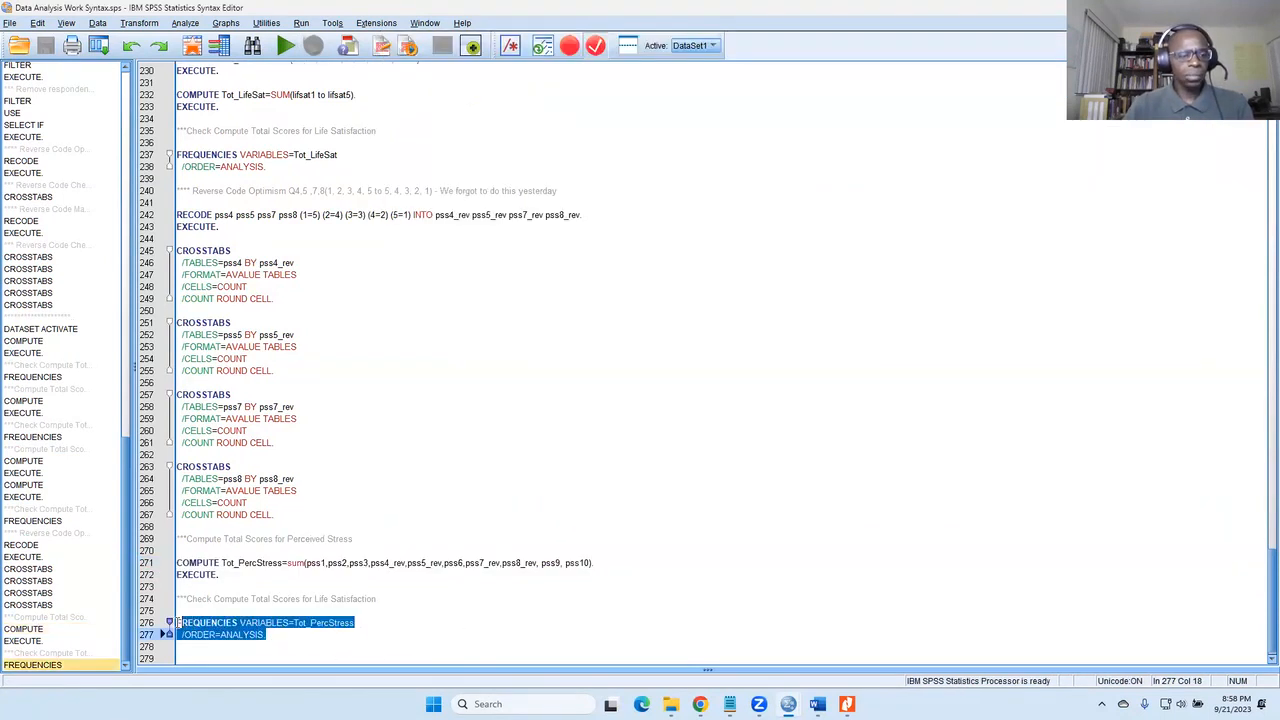
pyautogui.click(289, 52)
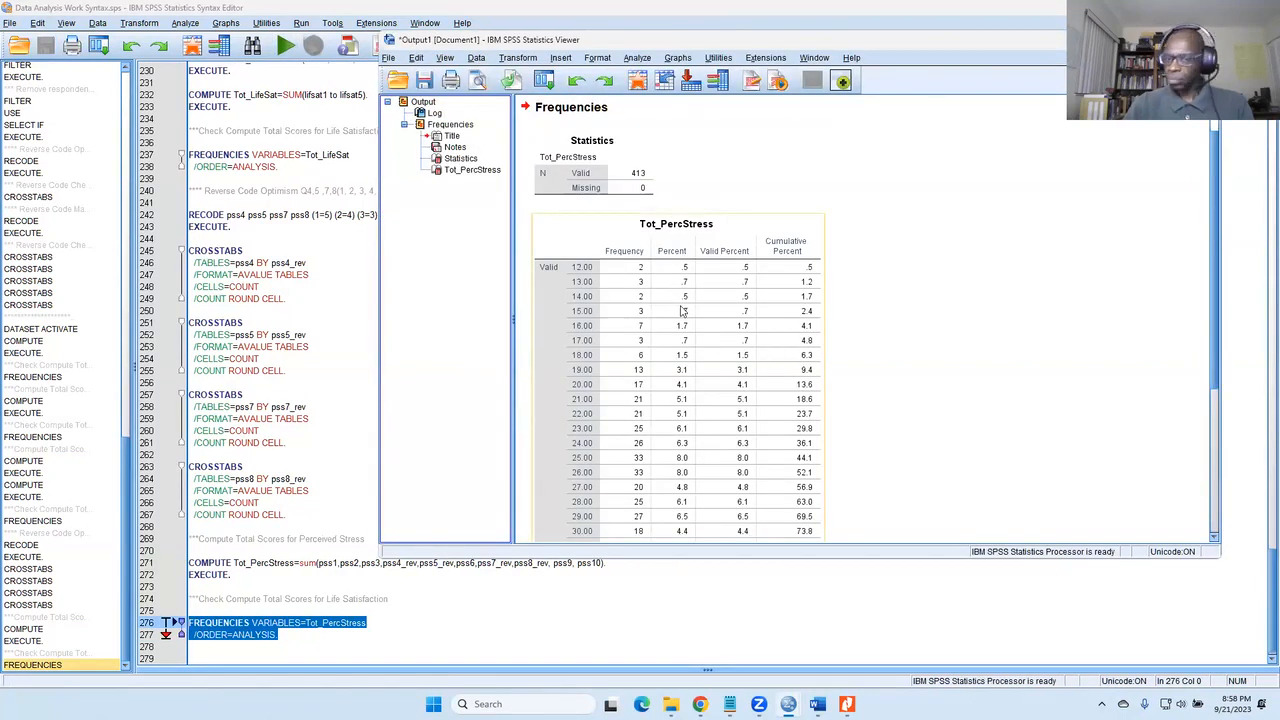
pyautogui.scroll(-3, 596, 278)
pyautogui.scroll(-2, 596, 278)
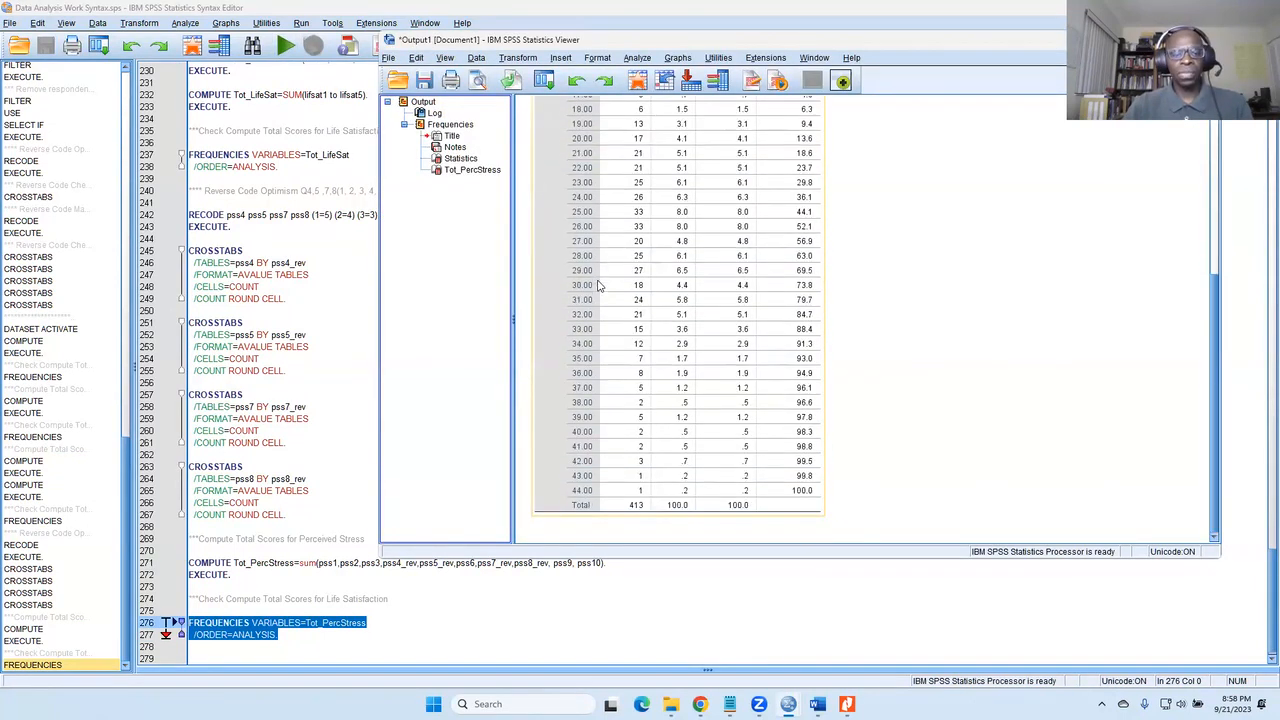
pyautogui.click(847, 704)
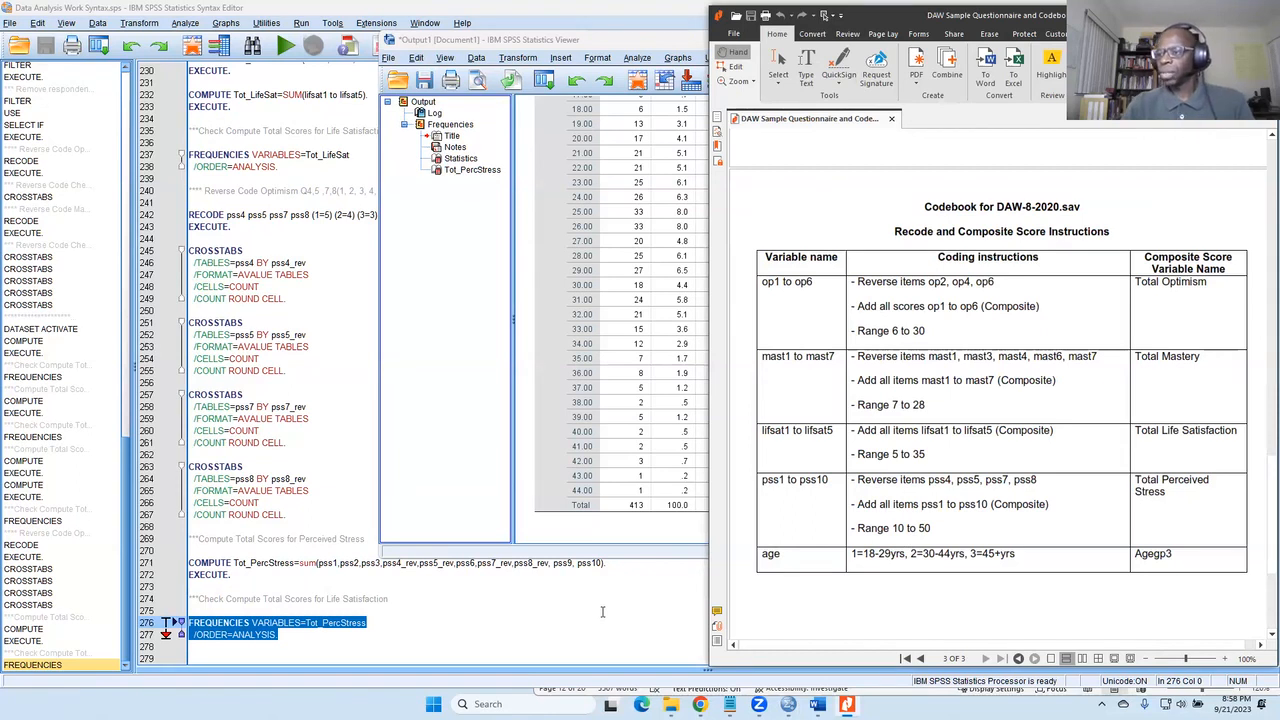
# Copy the name Tot_PercStress from the FREQUENCIES syntax into the New Variable Name cell of the pss row in the Word workbook.
pyautogui.click(573, 637)
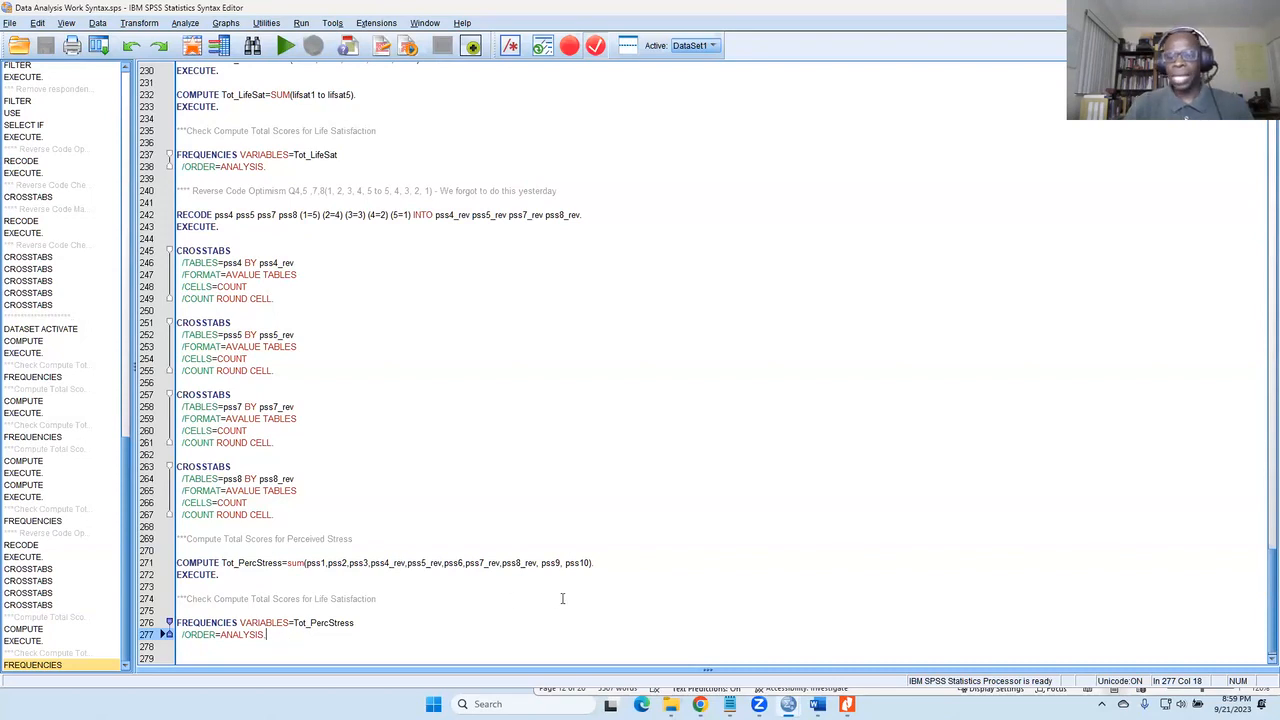
pyautogui.scroll(-1, 394, 622)
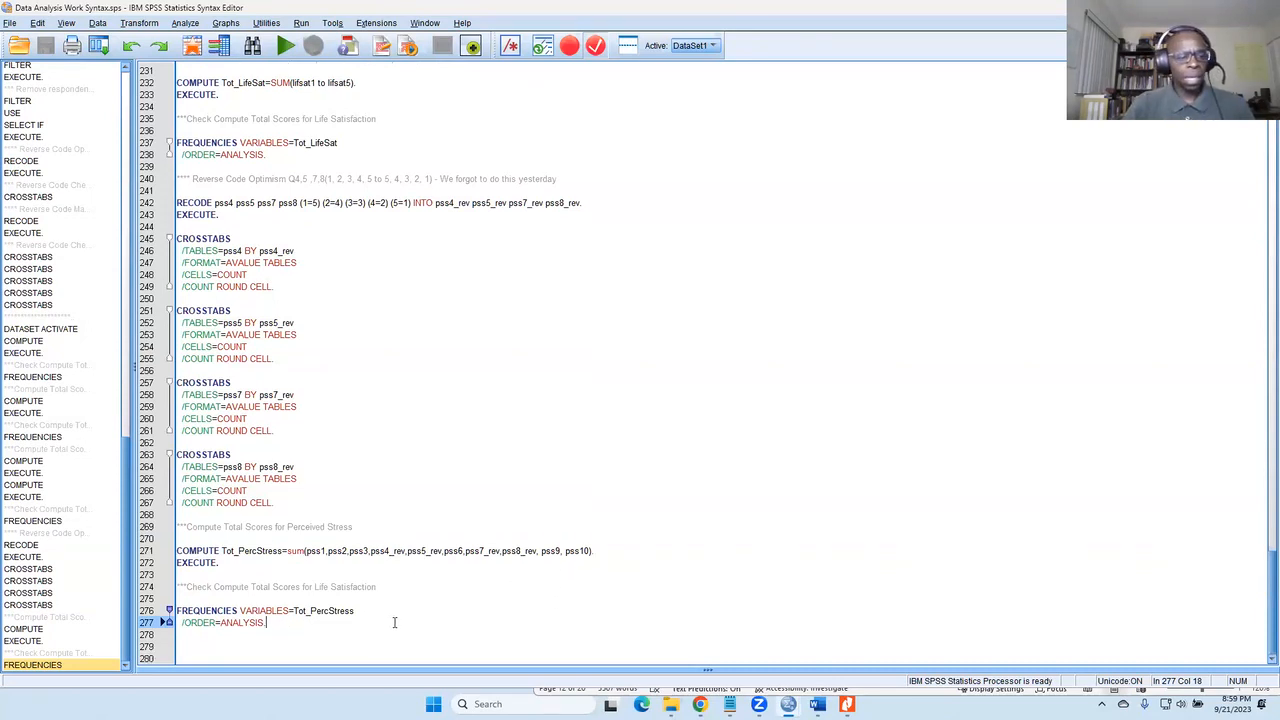
pyautogui.click(816, 704)
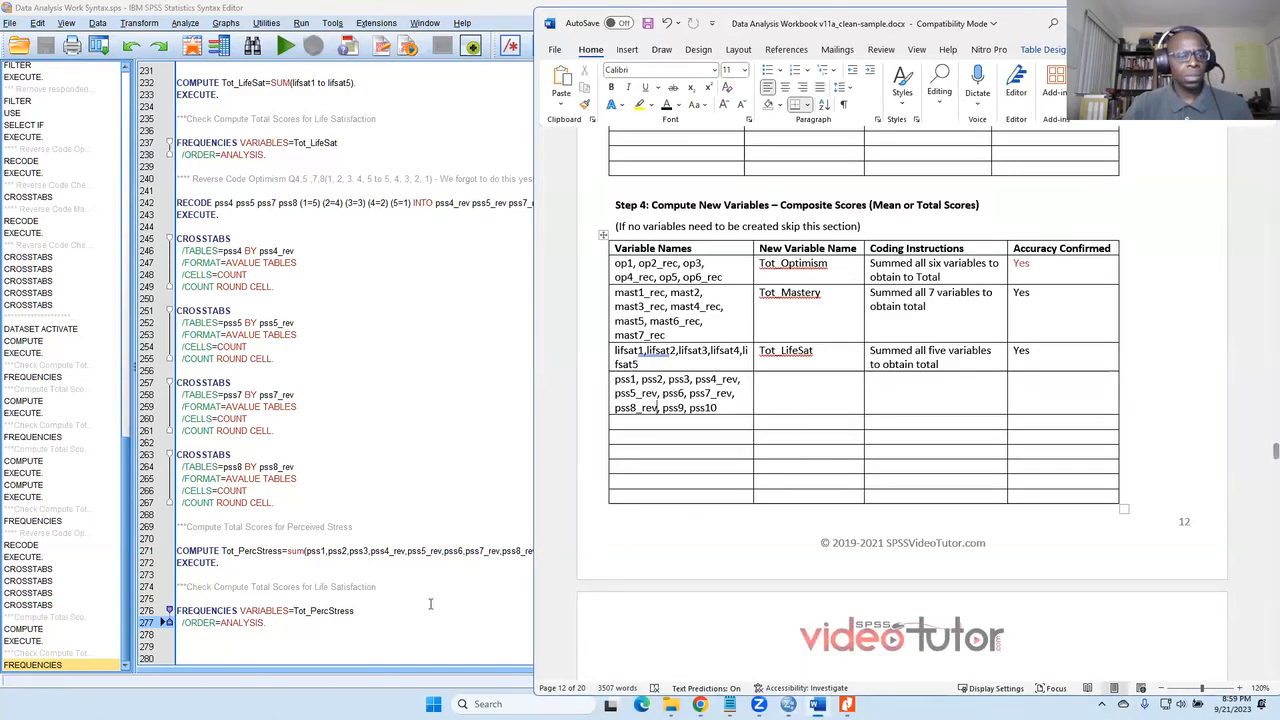
pyautogui.moveTo(355, 610); pyautogui.dragTo(304, 617)
pyautogui.rightClick(304, 617)
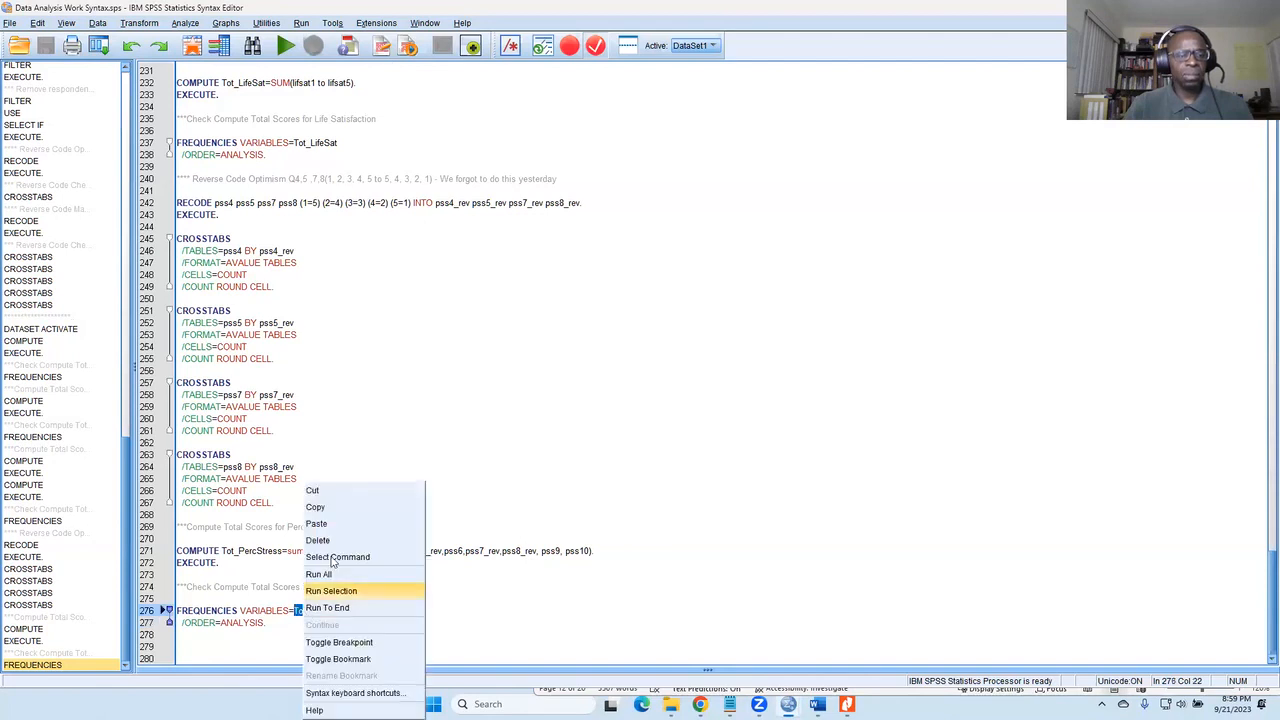
pyautogui.click(343, 510)
pyautogui.hotkey('alt', 'Tab')
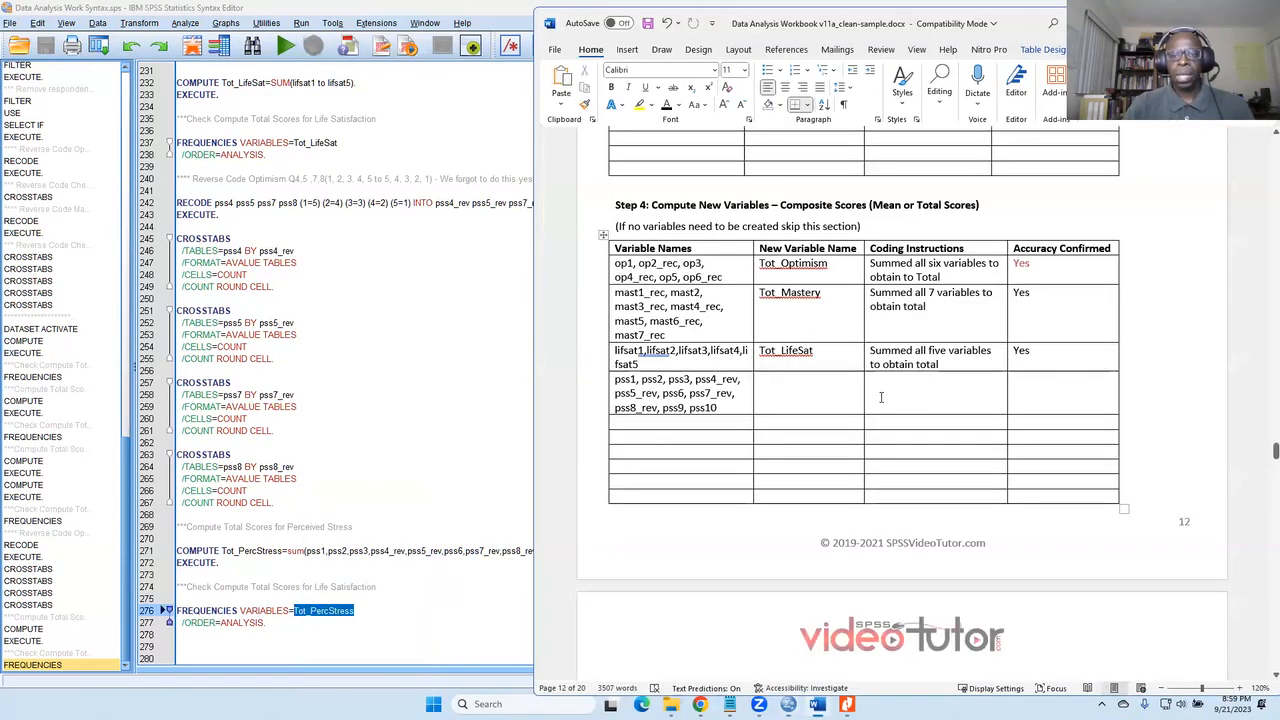
pyautogui.rightClick(808, 395)
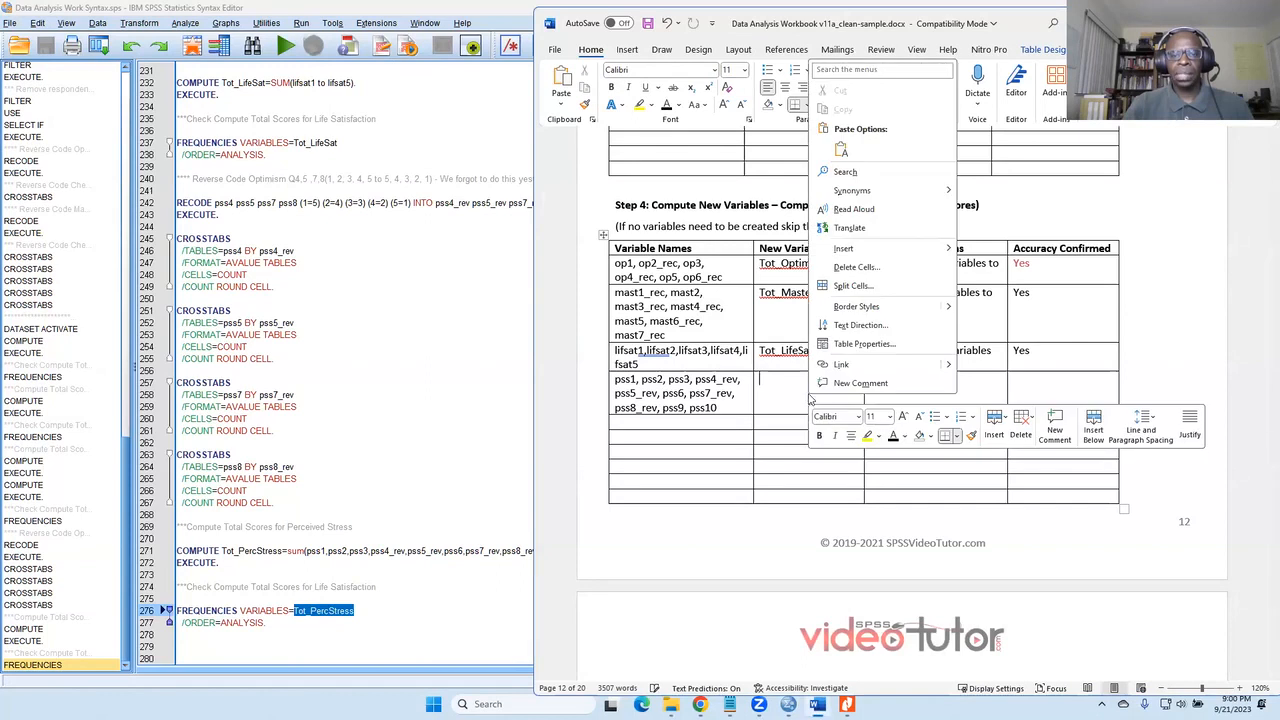
pyautogui.click(841, 148)
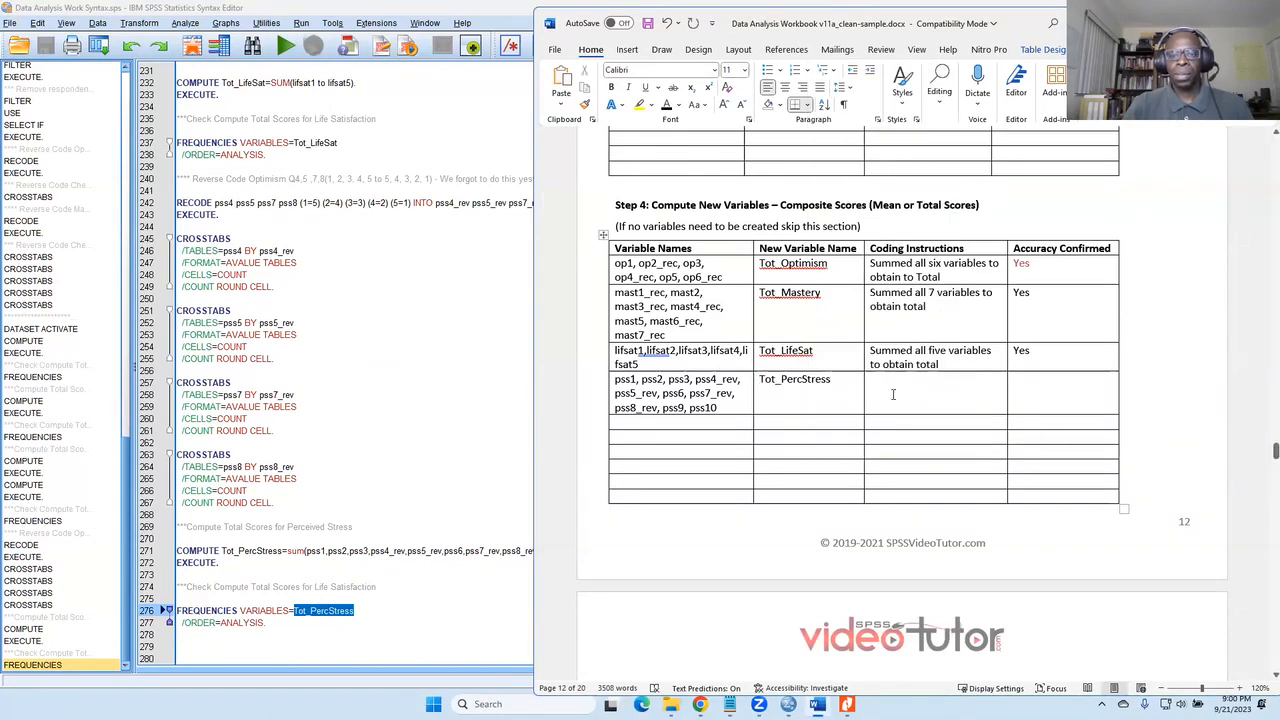
# Enter "Summed all 10 variables to obtain the total" as the Tot_PercStress coding instructions and "Yes" under Accuracy Confirmed.
pyautogui.click(896, 390)
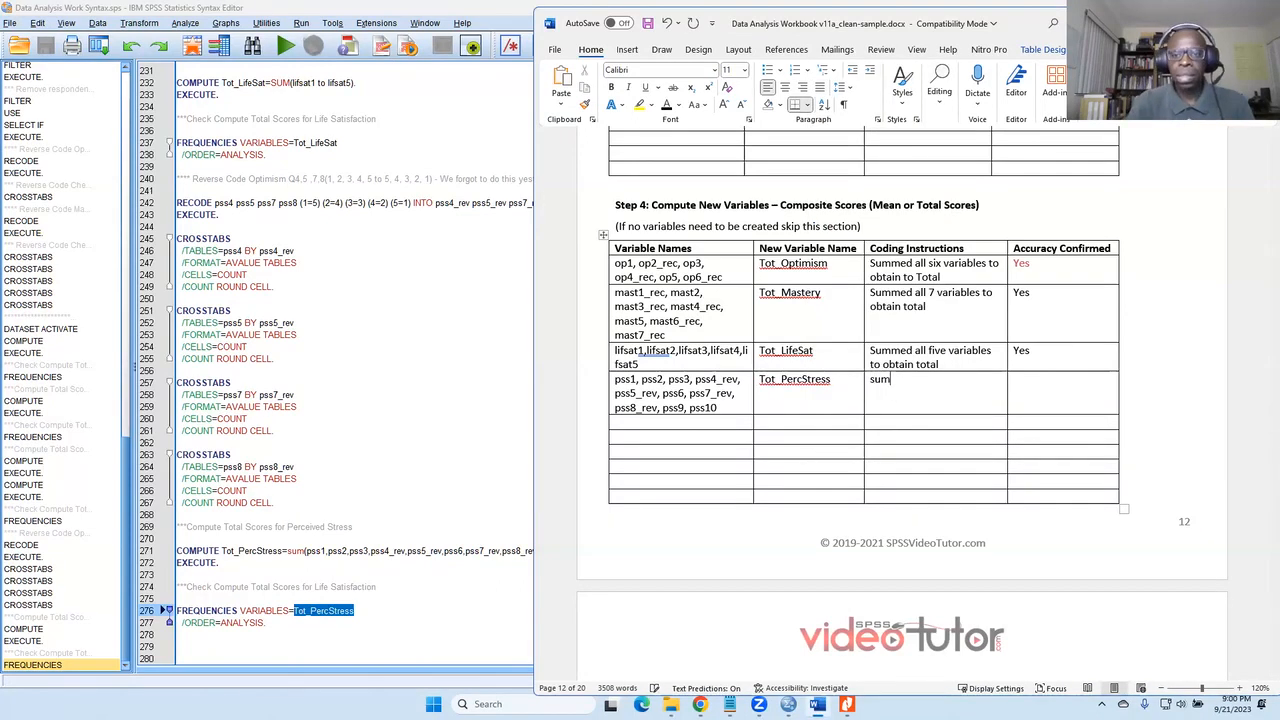
pyautogui.write('Summed all ')
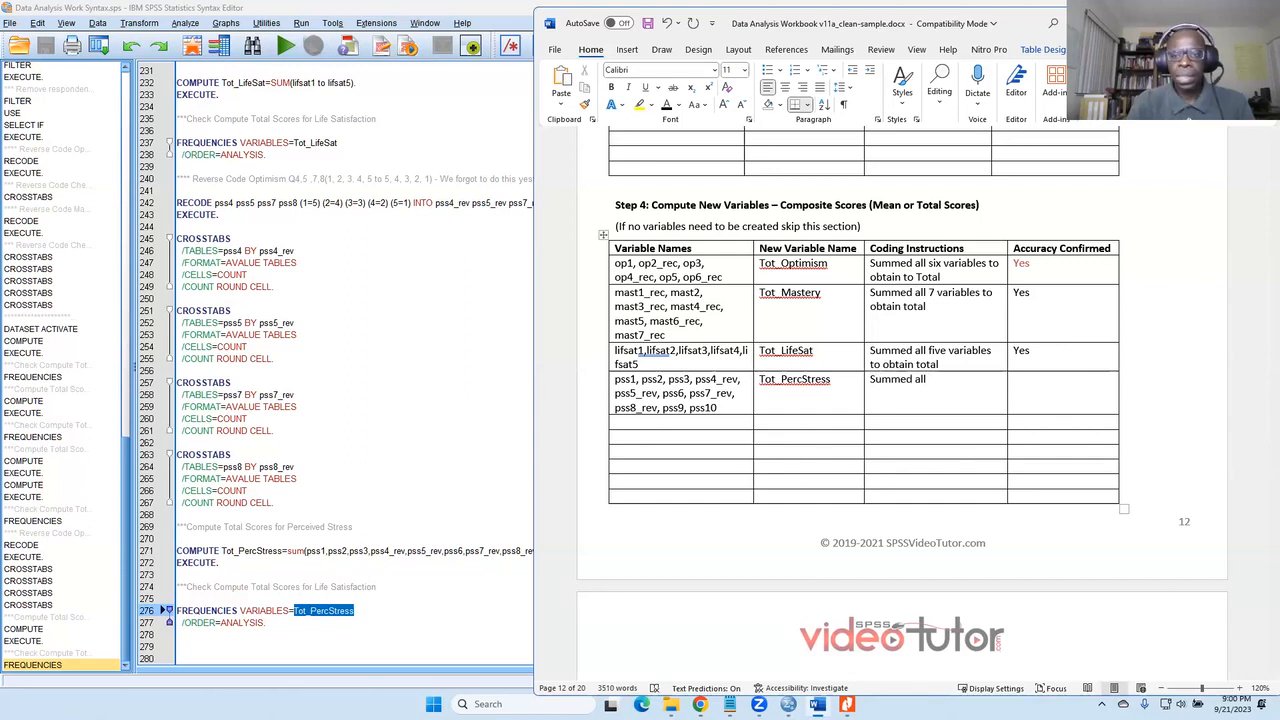
pyautogui.write('10 vari')
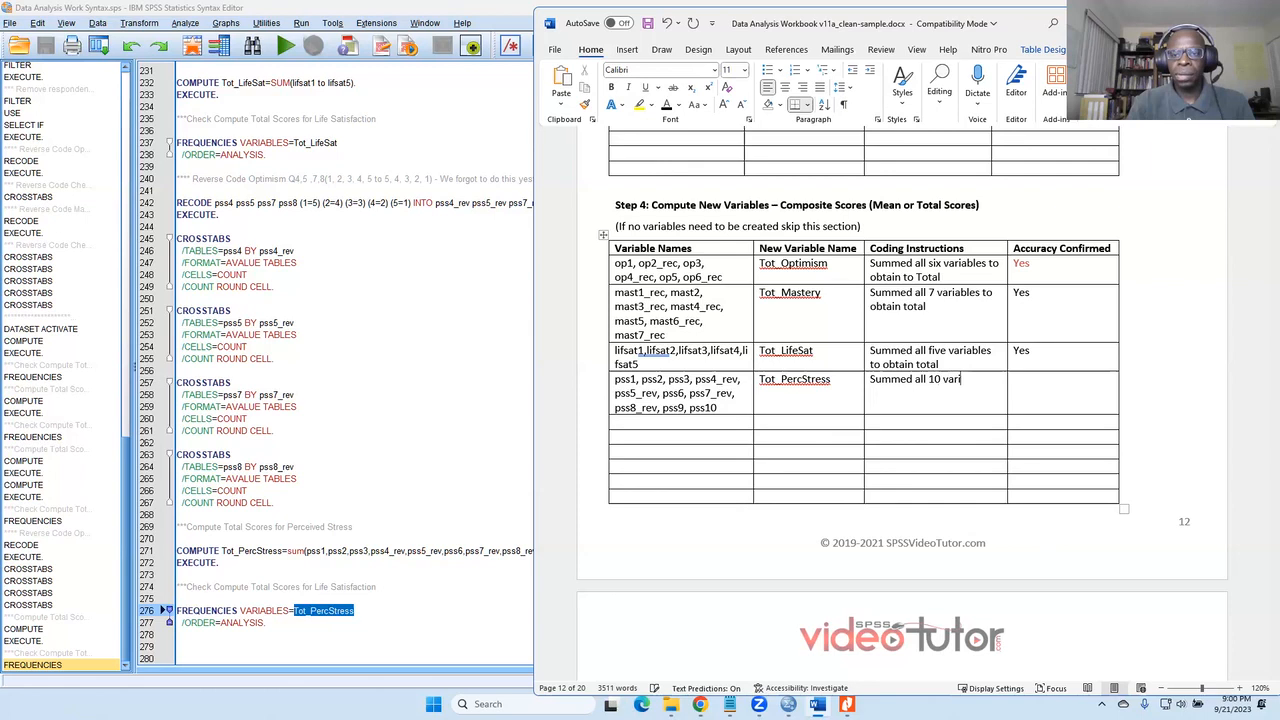
pyautogui.write('ables to obtain the total')
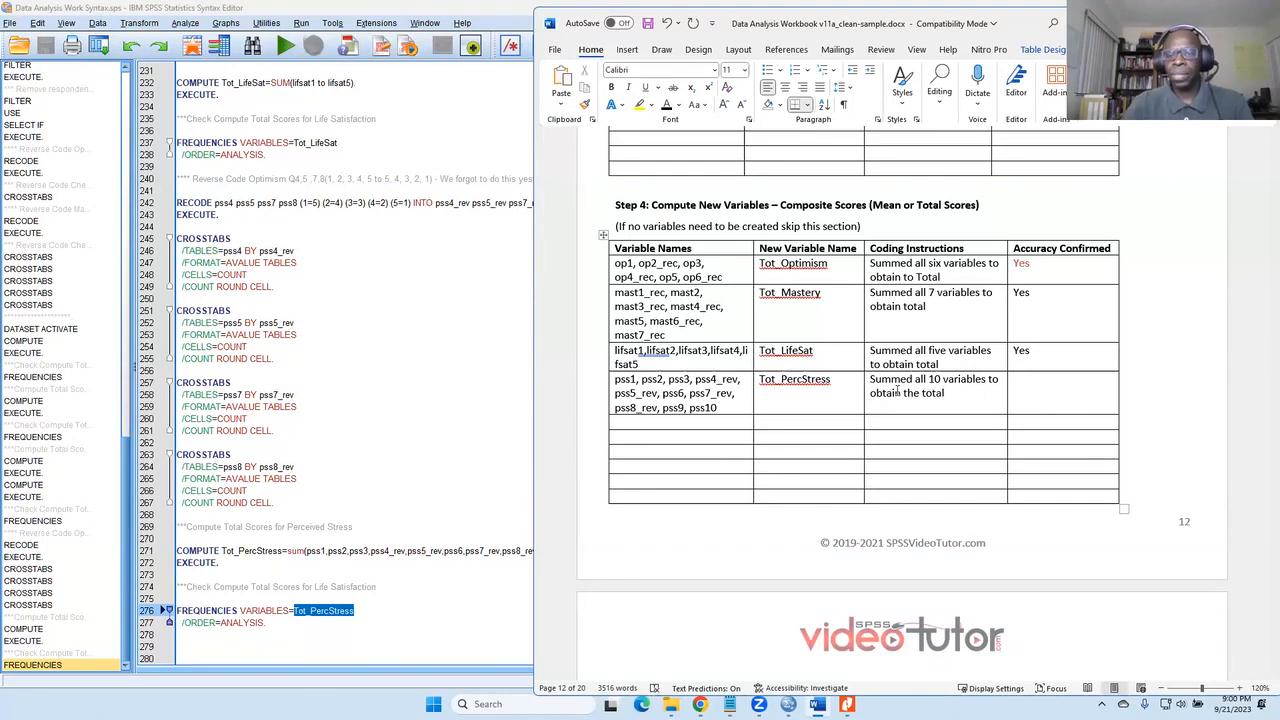
pyautogui.click(1064, 392)
pyautogui.write('Yes')
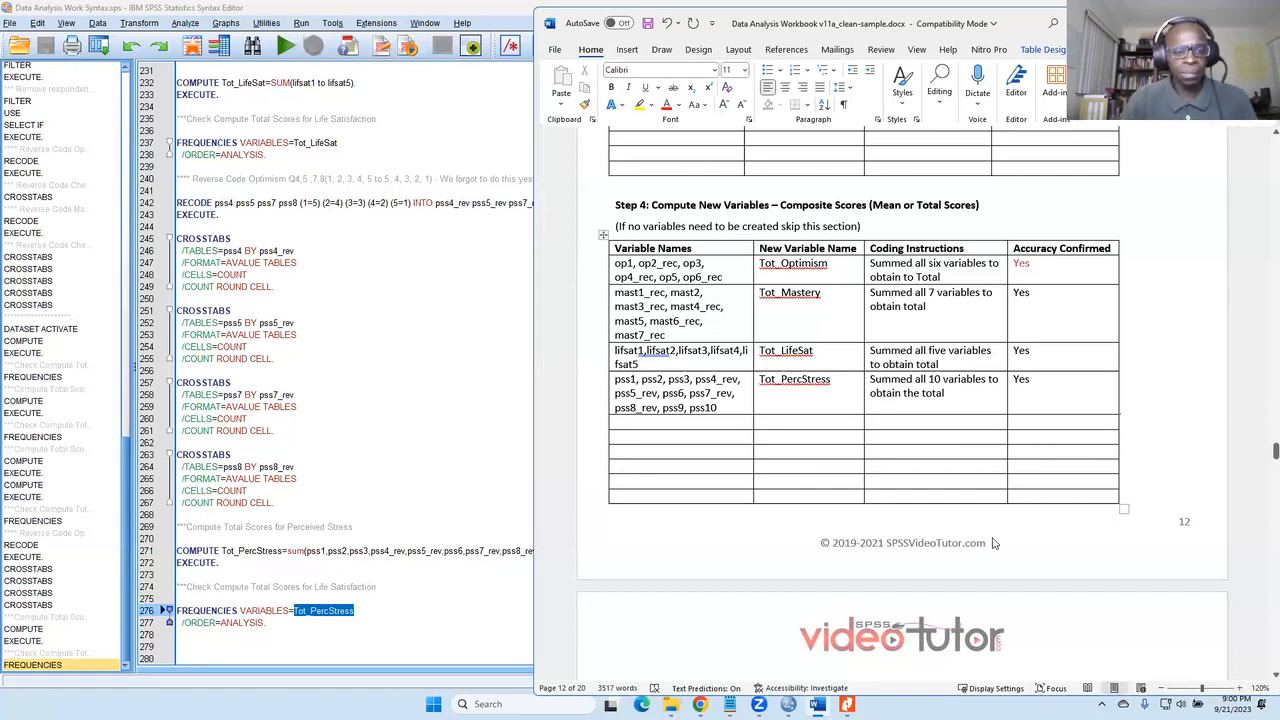
pyautogui.moveTo(670, 704)
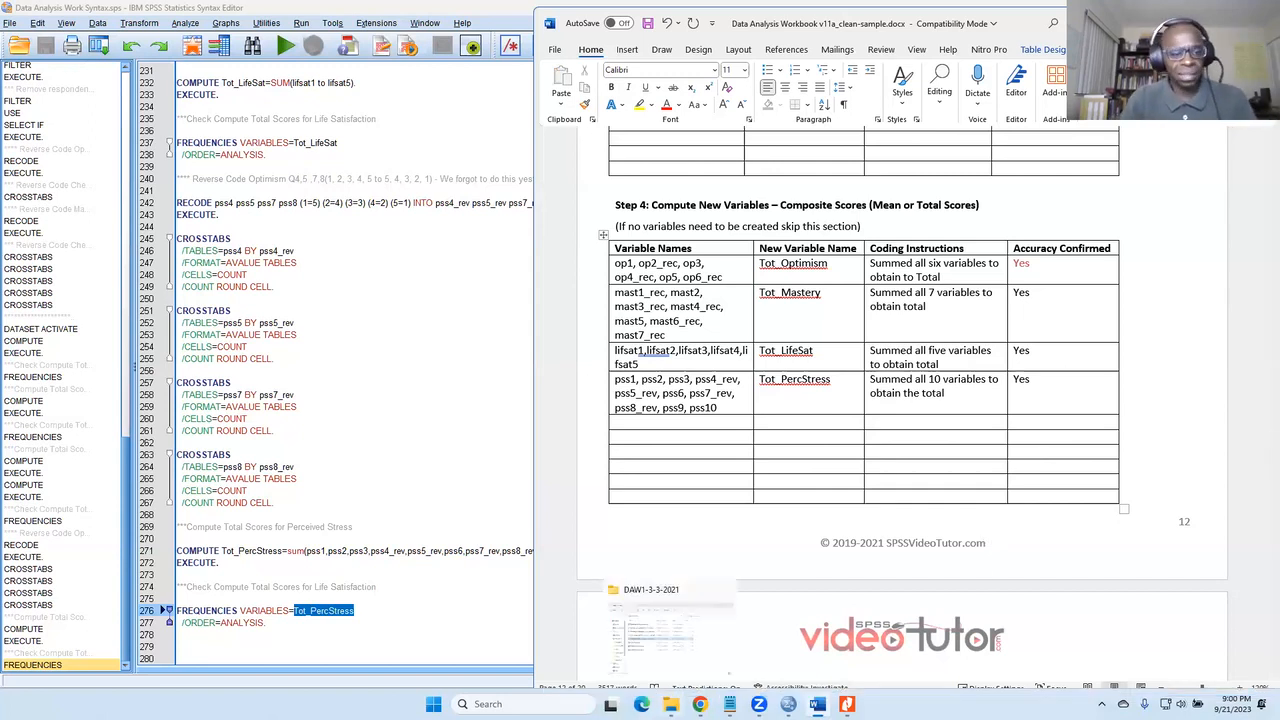
pyautogui.click(474, 618)
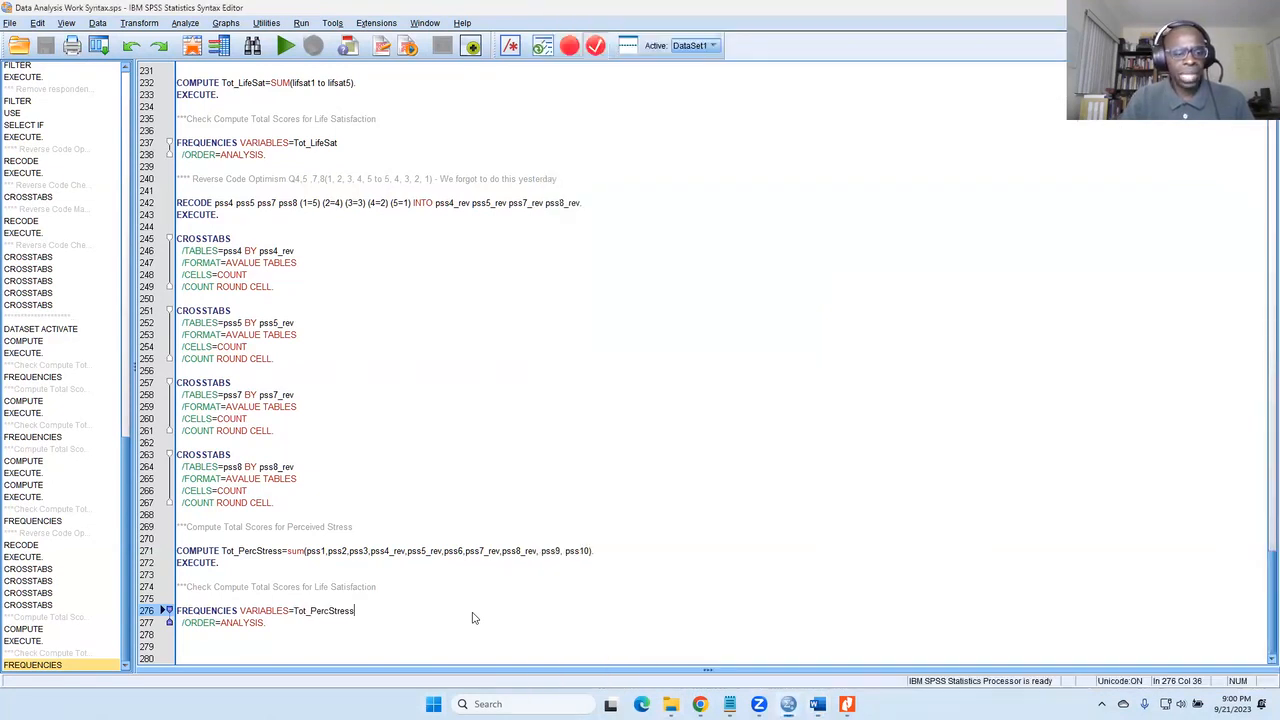
pyautogui.click(816, 704)
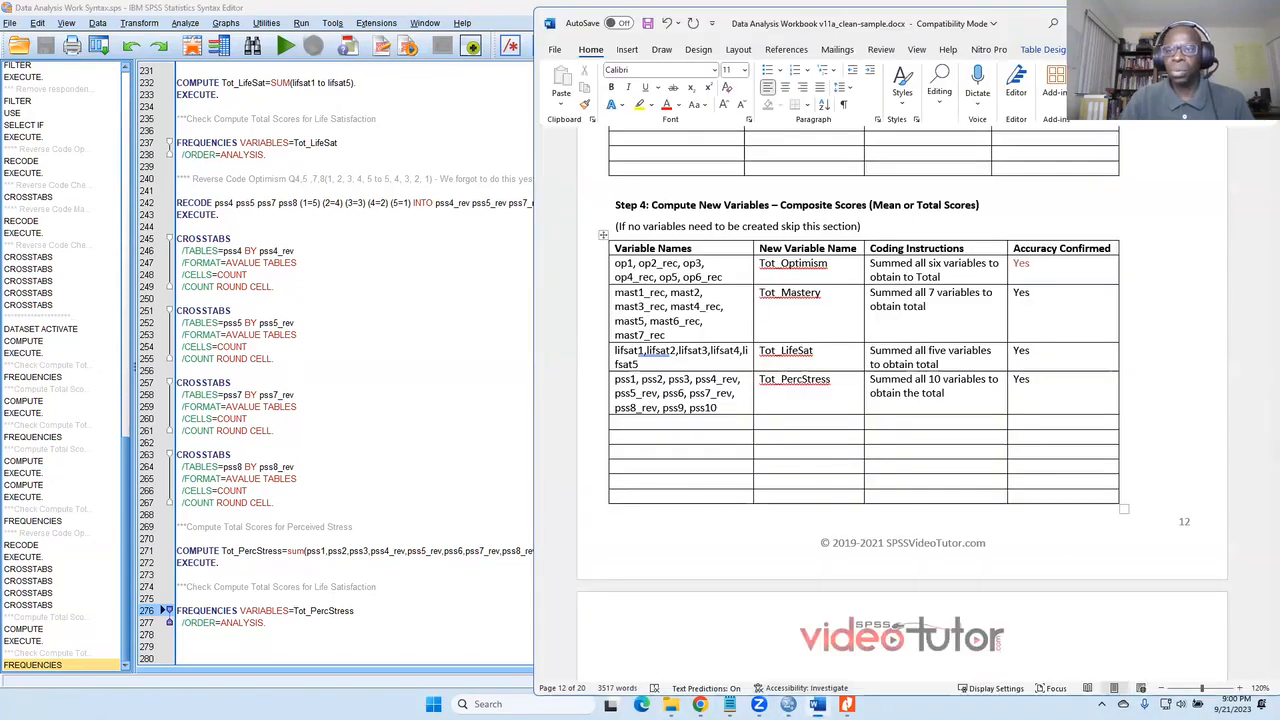
# Maximize the workbook and remove the surplus empty lines after the Step 5 heading, keeping one blank line before the Phase 3 heading.
pyautogui.click(1229, 23)
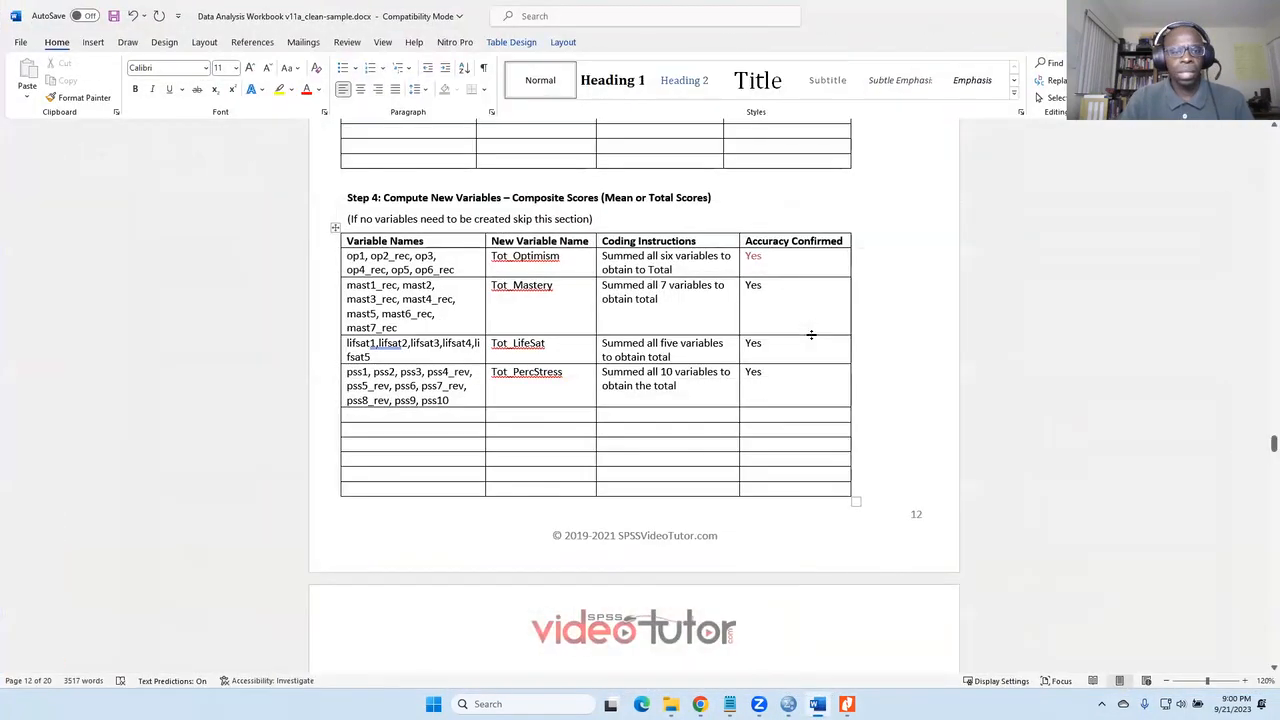
pyautogui.scroll(-5, 775, 383)
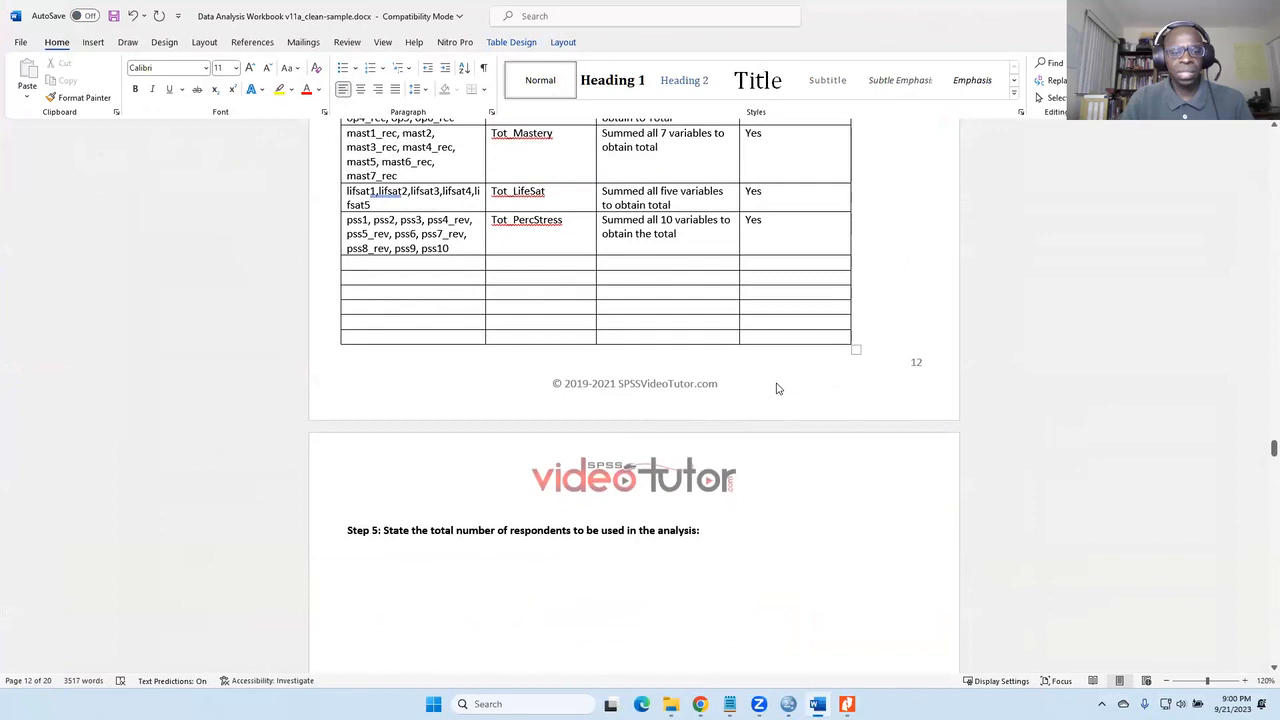
pyautogui.scroll(2, 769, 388)
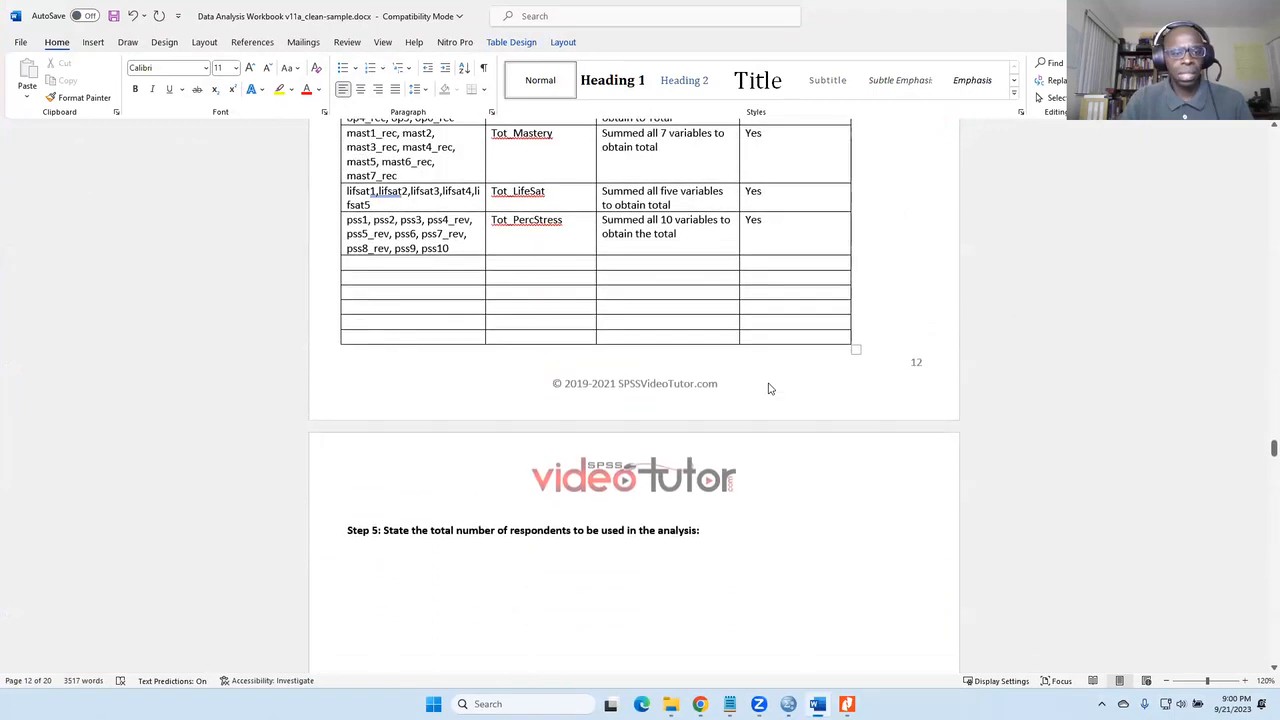
pyautogui.click(733, 530)
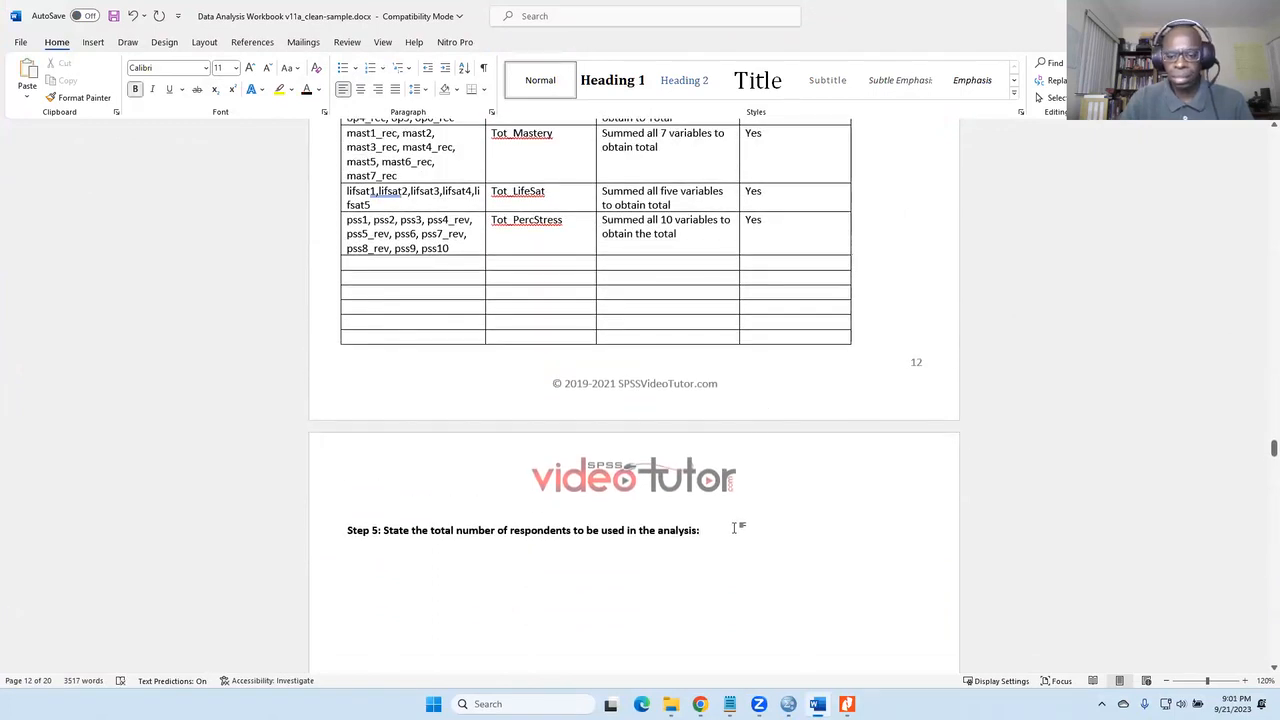
pyautogui.press('Delete')
pyautogui.press('Delete')
pyautogui.press('Delete')
pyautogui.press('Delete')
pyautogui.press('Delete')
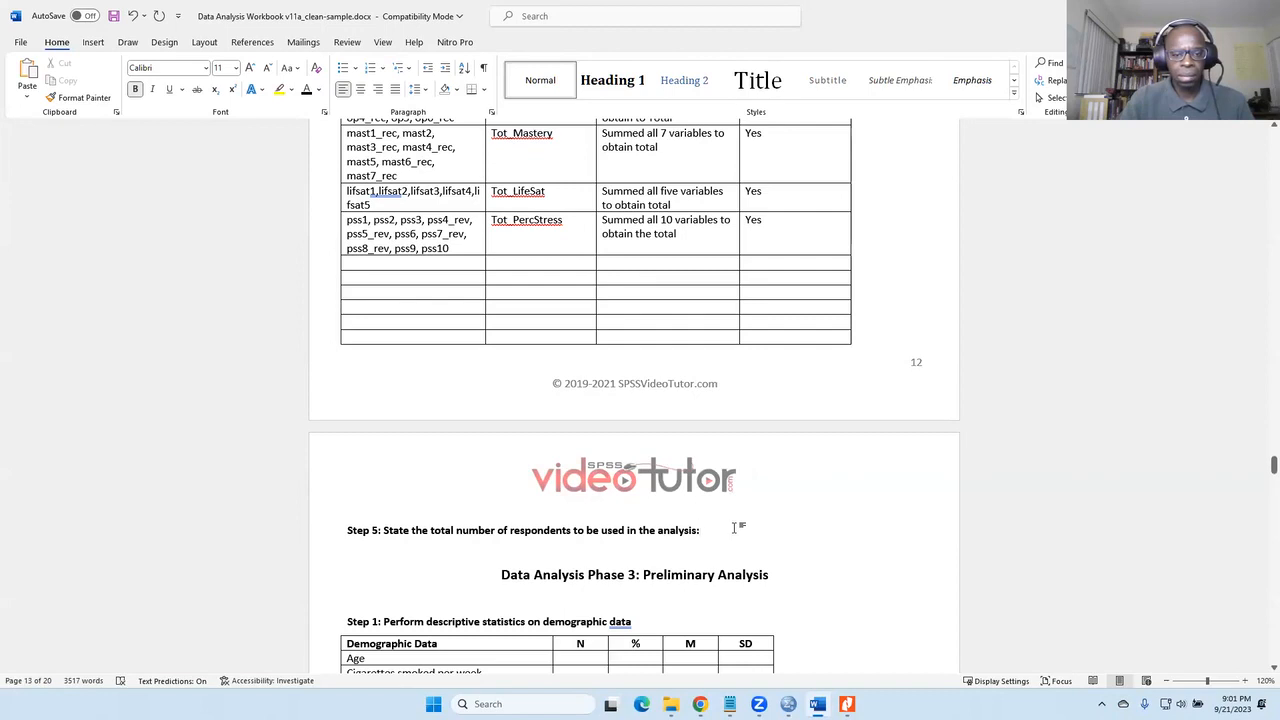
pyautogui.press('Delete')
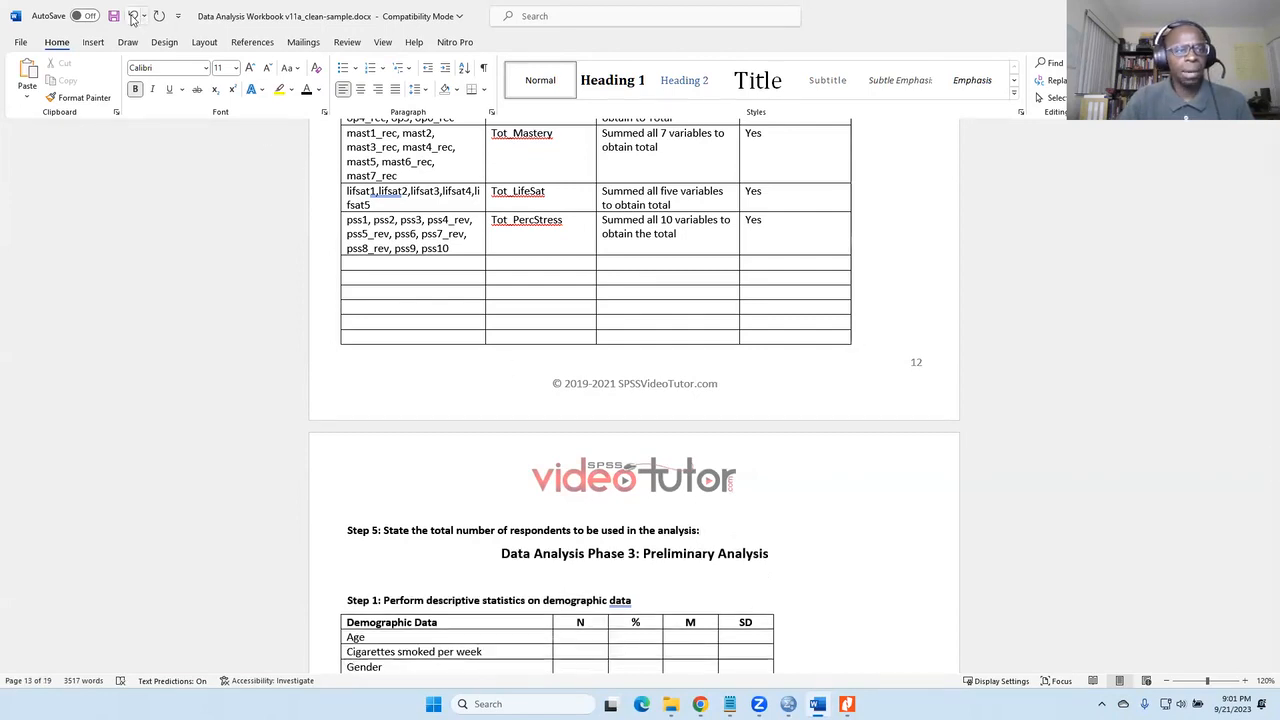
pyautogui.press('Return')
# Delete the empty line between the Phase 3: Preliminary Analysis heading and the Step 1 heading.
pyautogui.scroll(-5, 822, 430)
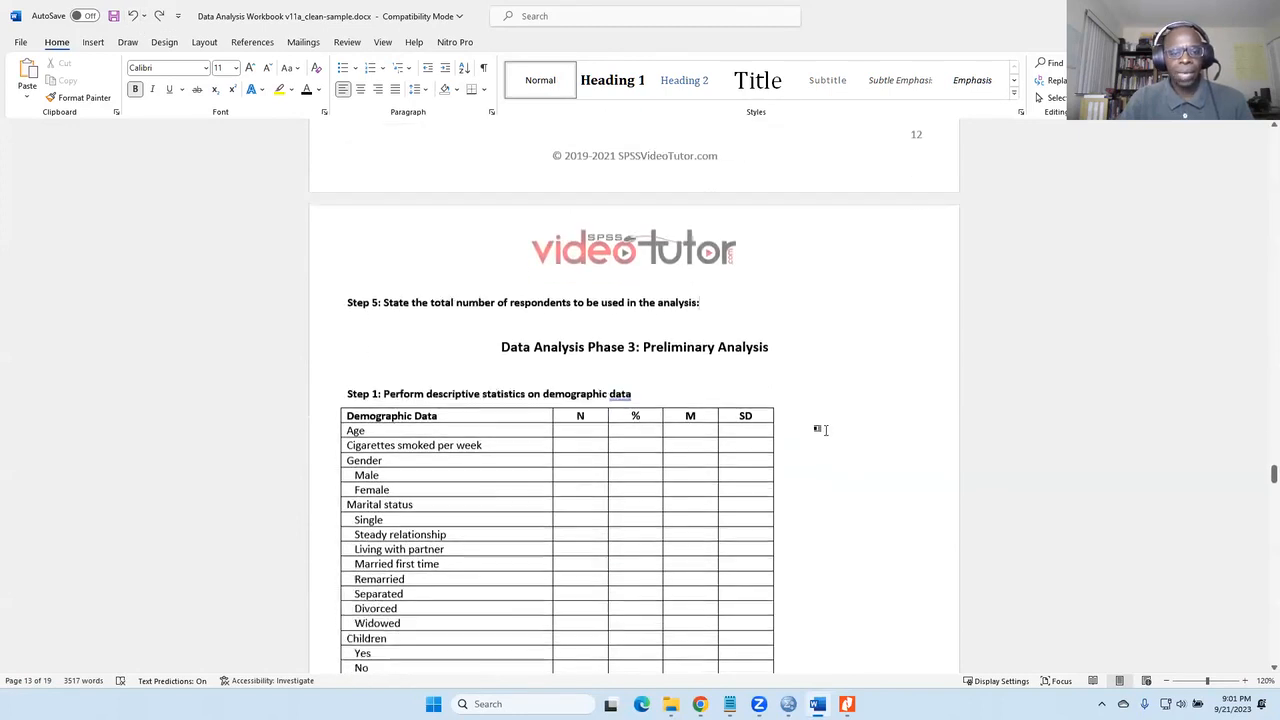
pyautogui.scroll(-1, 822, 430)
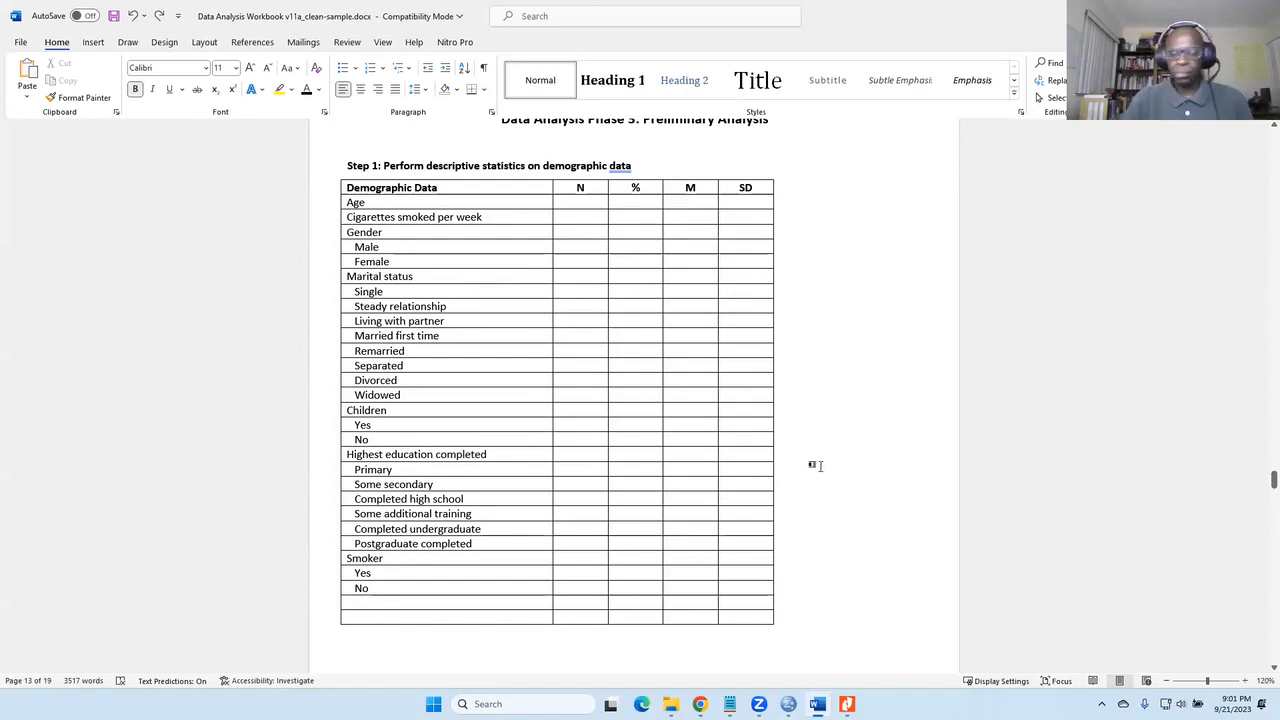
pyautogui.scroll(2, 820, 465)
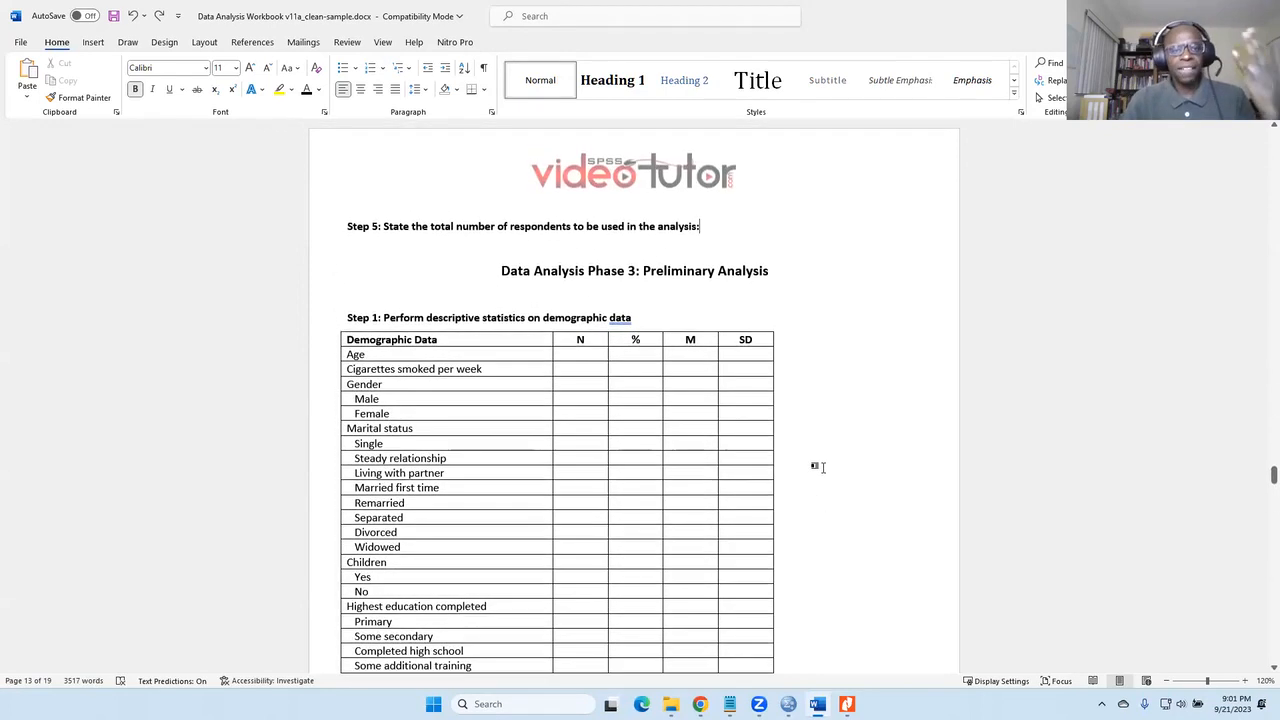
pyautogui.click(640, 301)
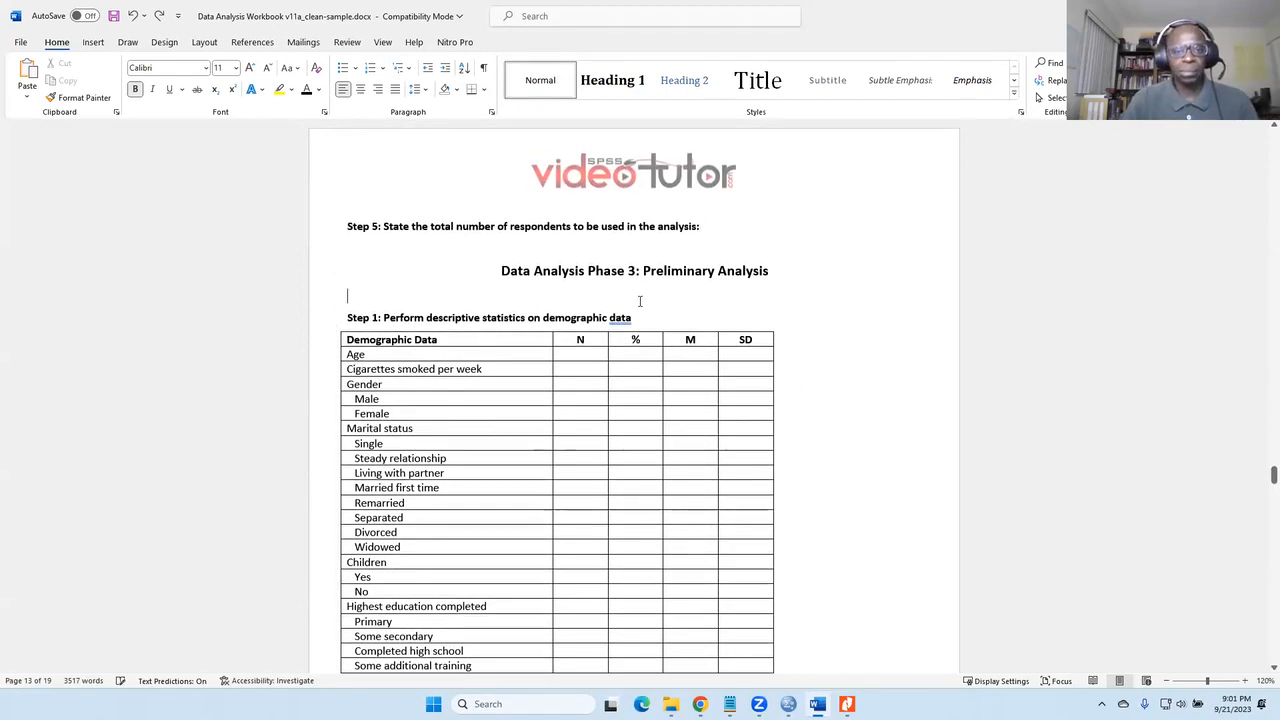
pyautogui.press('BackSpace')
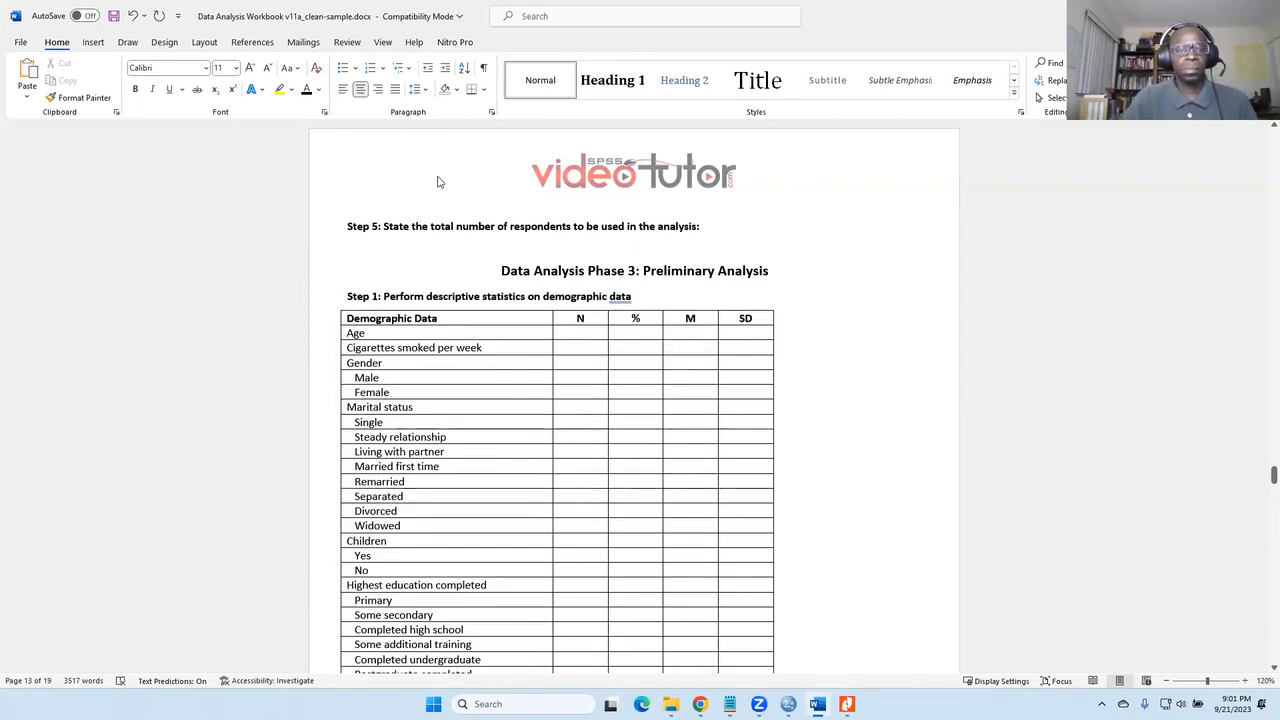
# Color the Data Analysis Phase 3: Preliminary Analysis heading dark red and end the Step 1 heading with a period.
pyautogui.moveTo(770, 271); pyautogui.dragTo(500, 271)
pyautogui.click(318, 89)
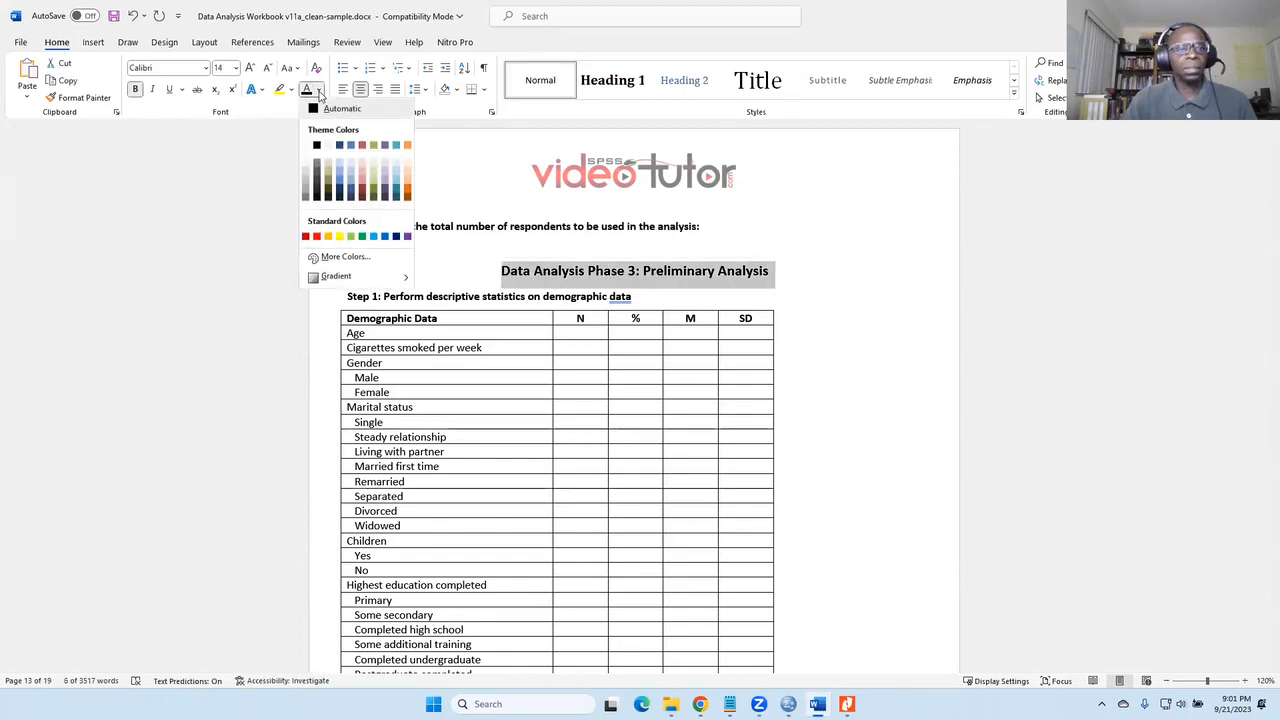
pyautogui.click(305, 236)
pyautogui.click(875, 283)
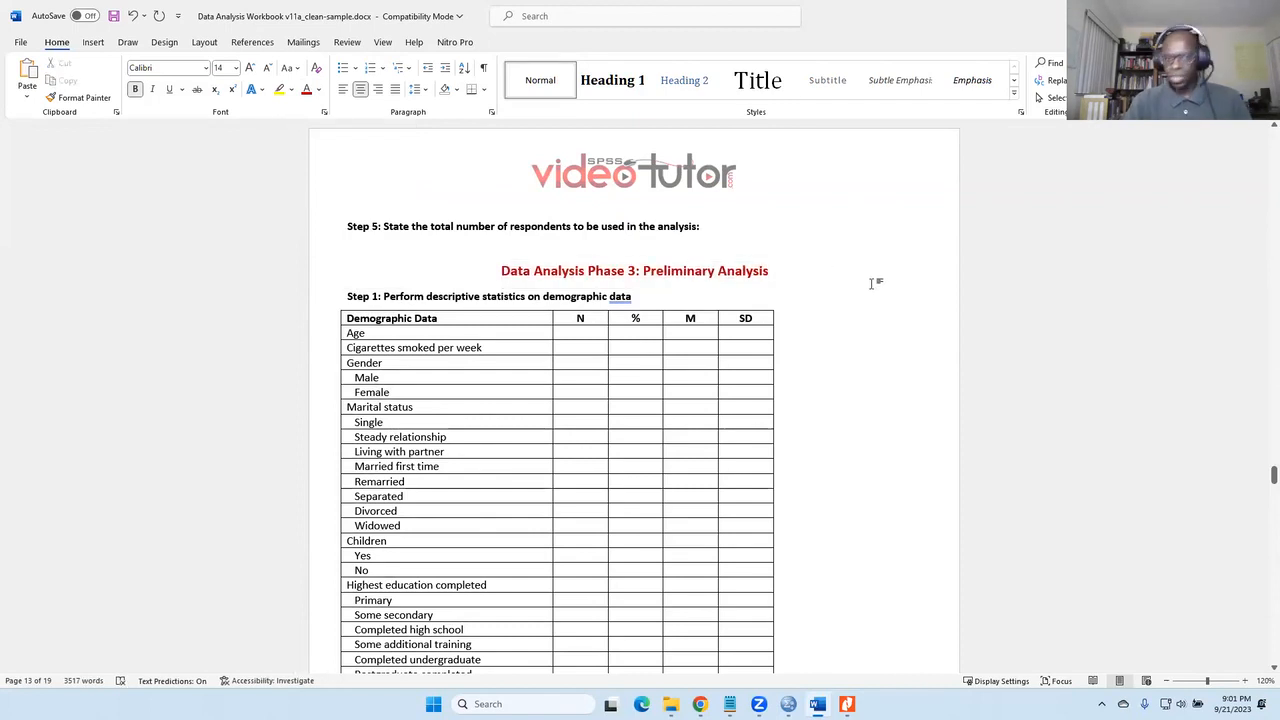
pyautogui.click(676, 300)
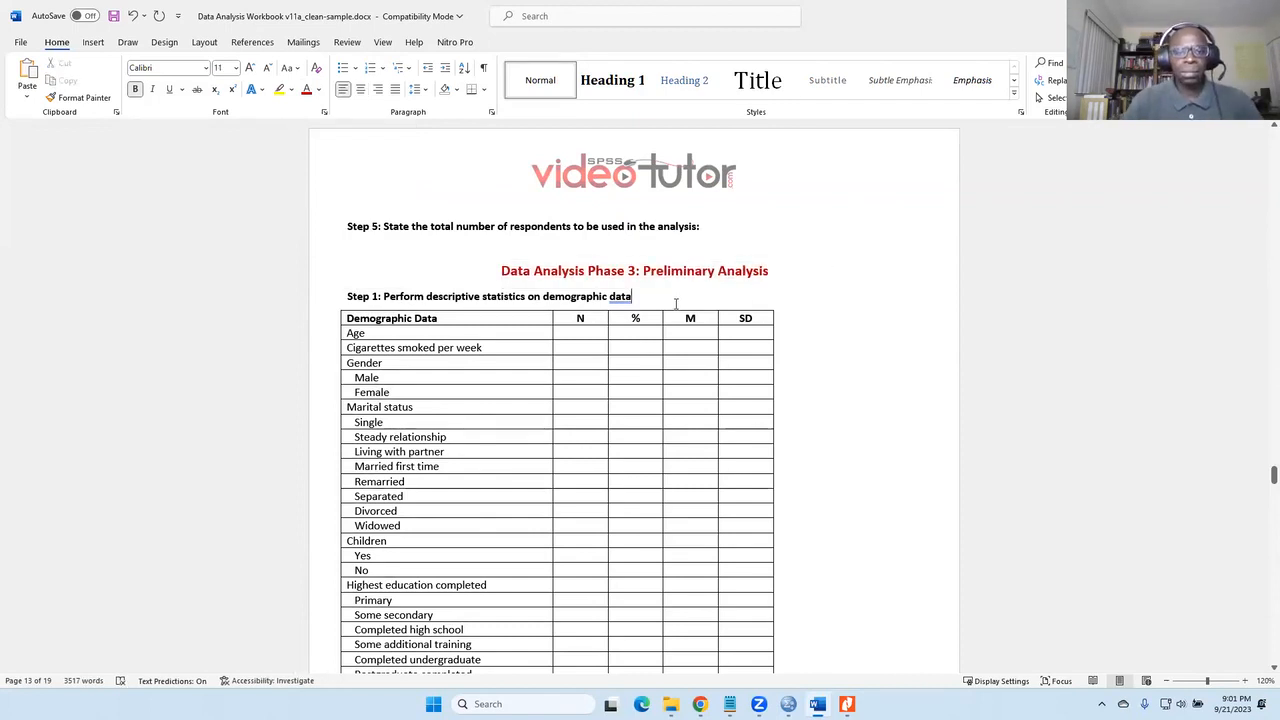
pyautogui.write('.')
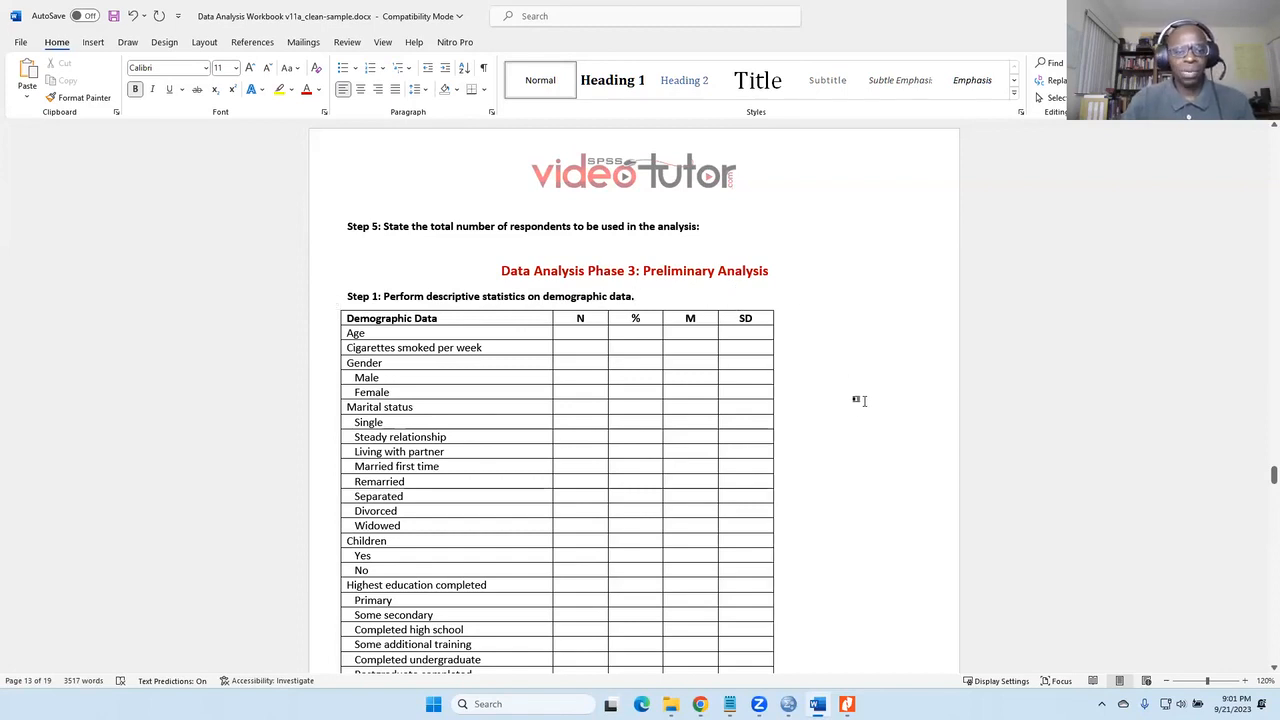
# Handwrite notes beside the demographic table: continuous variables use means and standard deviation, and categorical variables use %.
pyautogui.scroll(-3, 862, 408)
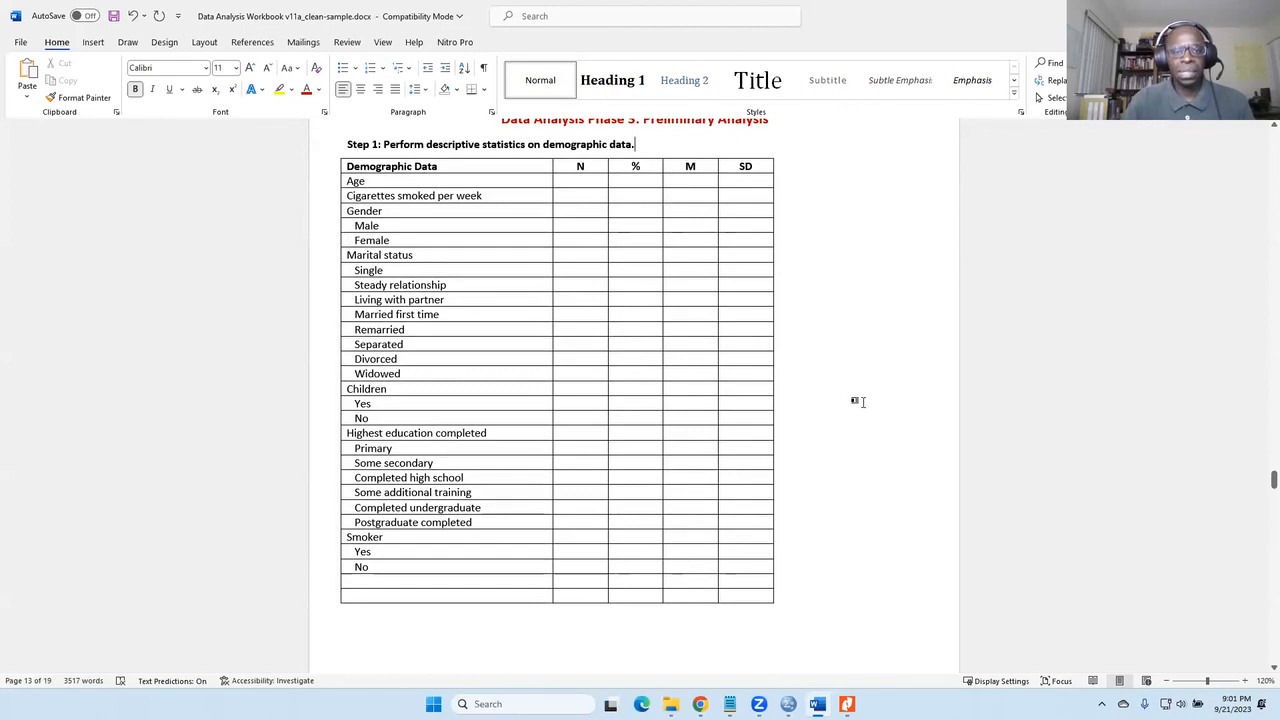
pyautogui.scroll(2, 862, 401)
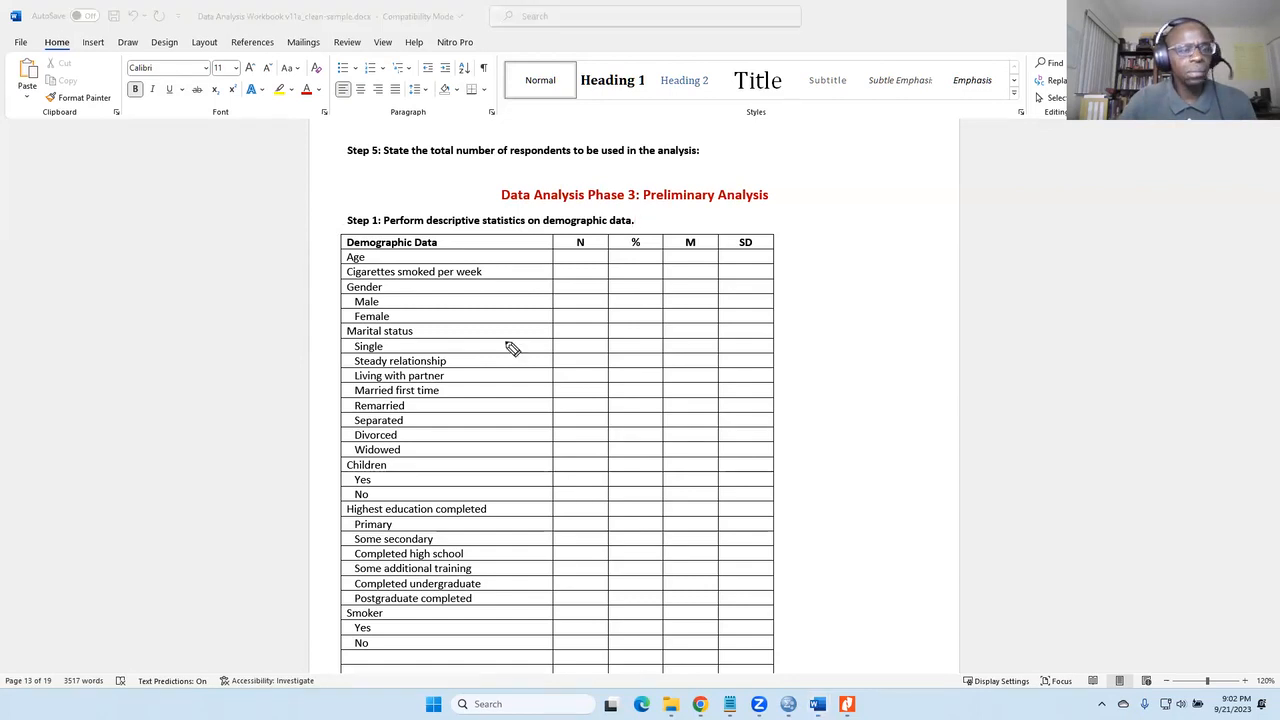
pyautogui.moveTo(906, 149)
pyautogui.mouseDown()
pyautogui.moveTo(894, 157)
pyautogui.moveTo(905, 166)
pyautogui.moveTo(966, 167)
pyautogui.moveTo(1186, 152)
pyautogui.mouseUp()
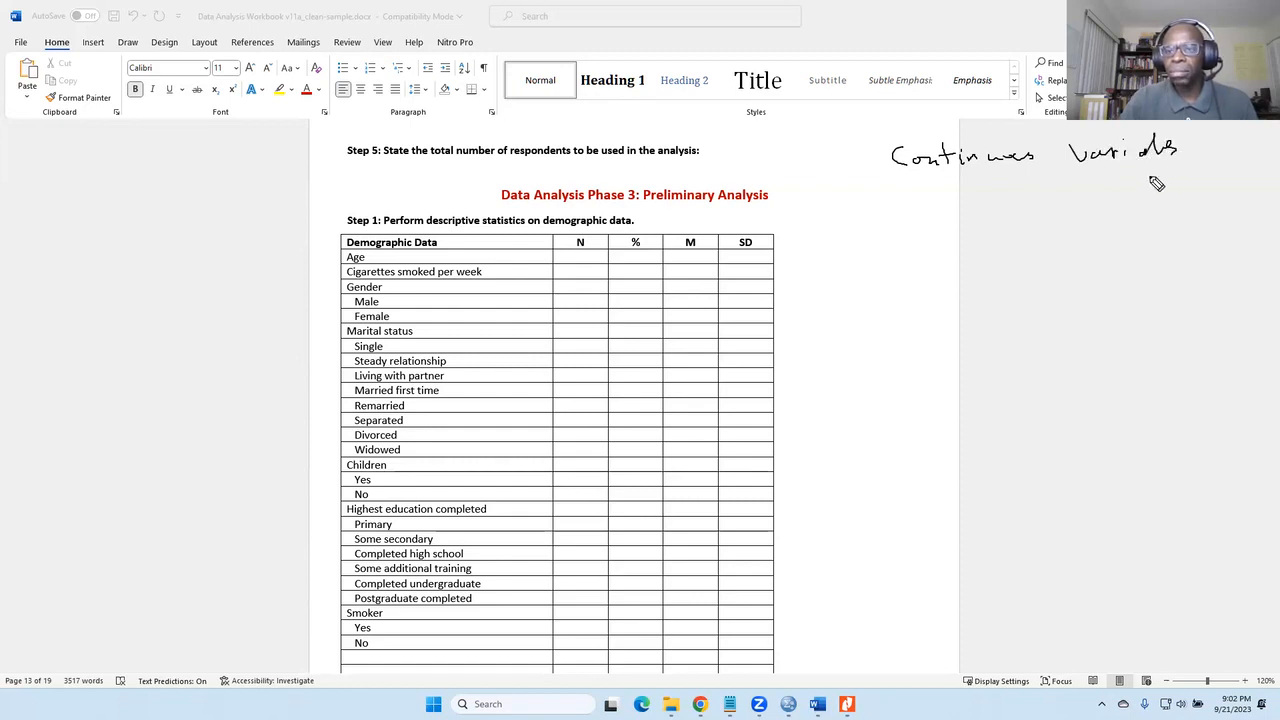
pyautogui.moveTo(948, 187)
pyautogui.mouseDown()
pyautogui.moveTo(1030, 200)
pyautogui.moveTo(1052, 186)
pyautogui.moveTo(1246, 195)
pyautogui.moveTo(1224, 176)
pyautogui.moveTo(1248, 192)
pyautogui.moveTo(1271, 184)
pyautogui.mouseUp()
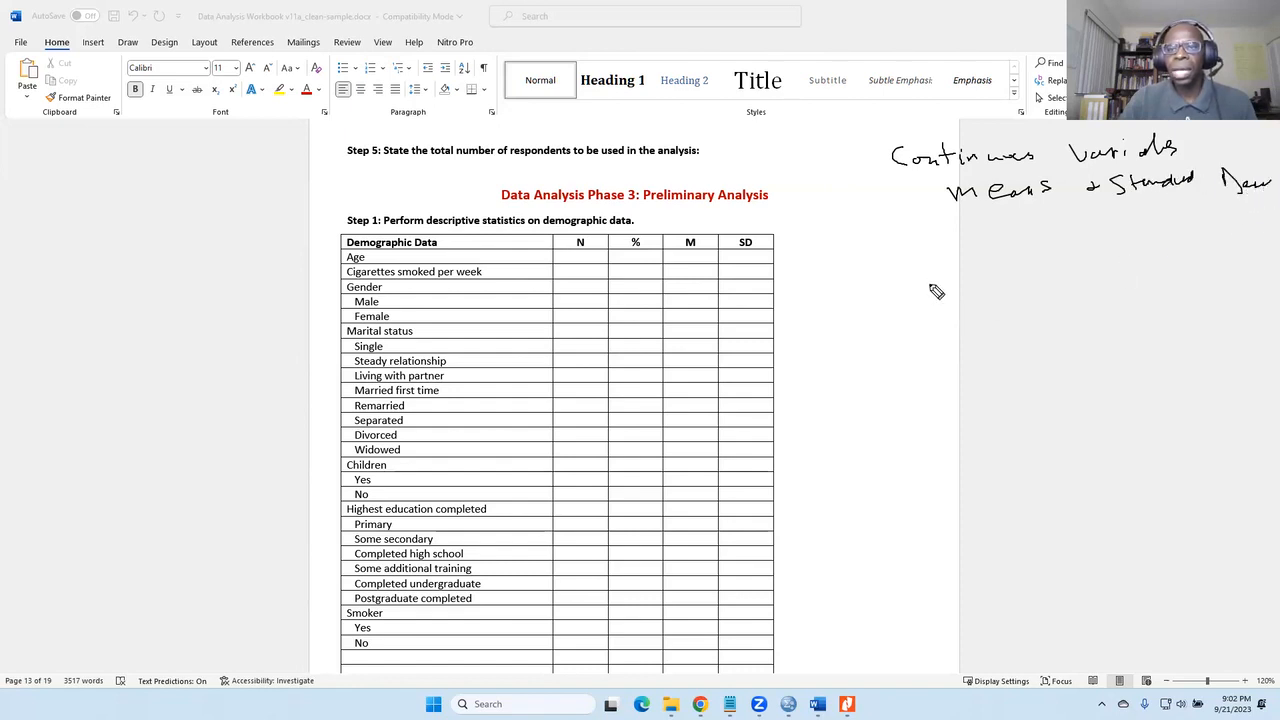
pyautogui.moveTo(922, 262)
pyautogui.mouseDown()
pyautogui.moveTo(911, 280)
pyautogui.moveTo(958, 282)
pyautogui.moveTo(968, 262)
pyautogui.moveTo(1012, 268)
pyautogui.moveTo(1008, 292)
pyautogui.moveTo(1066, 250)
pyautogui.moveTo(1060, 270)
pyautogui.moveTo(1048, 266)
pyautogui.moveTo(1124, 262)
pyautogui.moveTo(1150, 240)
pyautogui.moveTo(1214, 242)
pyautogui.mouseUp()
pyautogui.moveTo(924, 318)
pyautogui.mouseDown()
pyautogui.moveTo(920, 332)
pyautogui.moveTo(934, 322)
pyautogui.mouseUp()
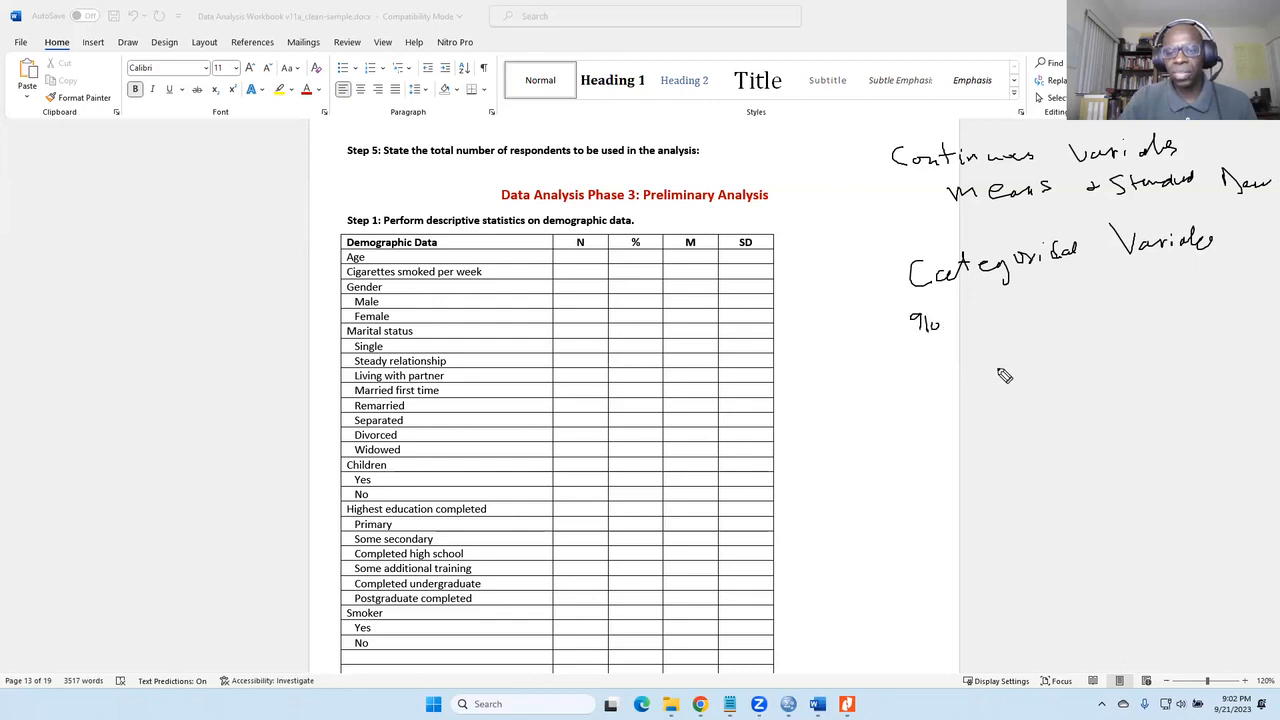
# Add a handwritten N to both the continuous and categorical notes and underline each N, the means, standard deviation and %.
pyautogui.moveTo(879, 218)
pyautogui.mouseDown()
pyautogui.moveTo(905, 196)
pyautogui.moveTo(910, 220)
pyautogui.mouseUp()
pyautogui.moveTo(982, 204); pyautogui.dragTo(1030, 202)
pyautogui.moveTo(1142, 204); pyautogui.dragTo(1250, 192)
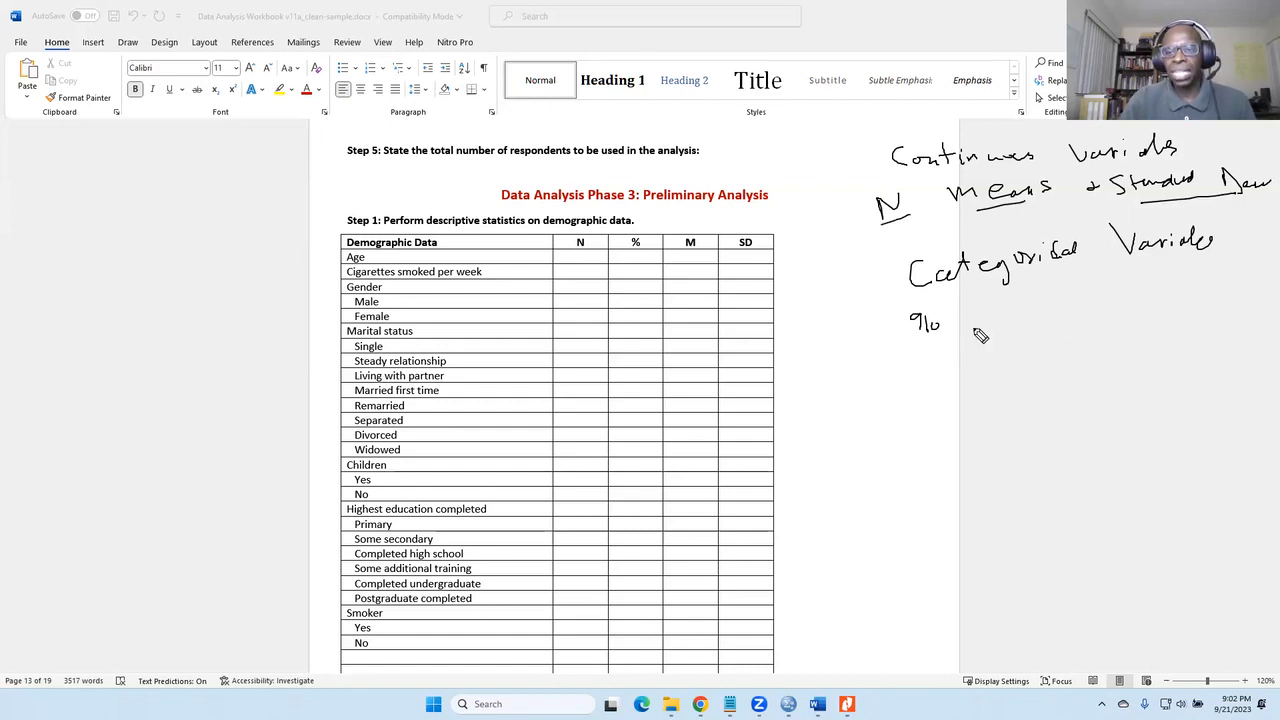
pyautogui.moveTo(850, 338)
pyautogui.mouseDown()
pyautogui.moveTo(867, 318)
pyautogui.moveTo(886, 344)
pyautogui.moveTo(966, 334)
pyautogui.mouseUp()
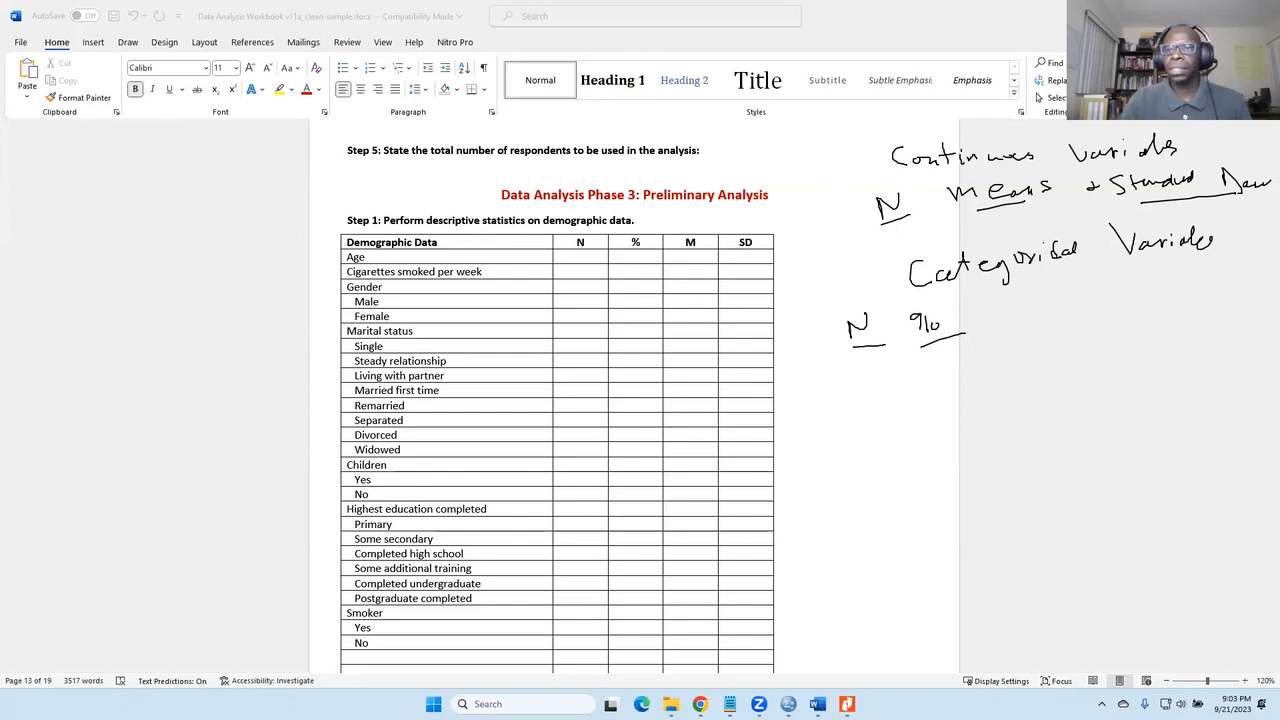
# Switch to SPSS with the codebook PDF alongside and examine the demographic variables and the age column in the DAW-8-2020_work2.sav dataset.
pyautogui.hotkey('alt', 'Tab')
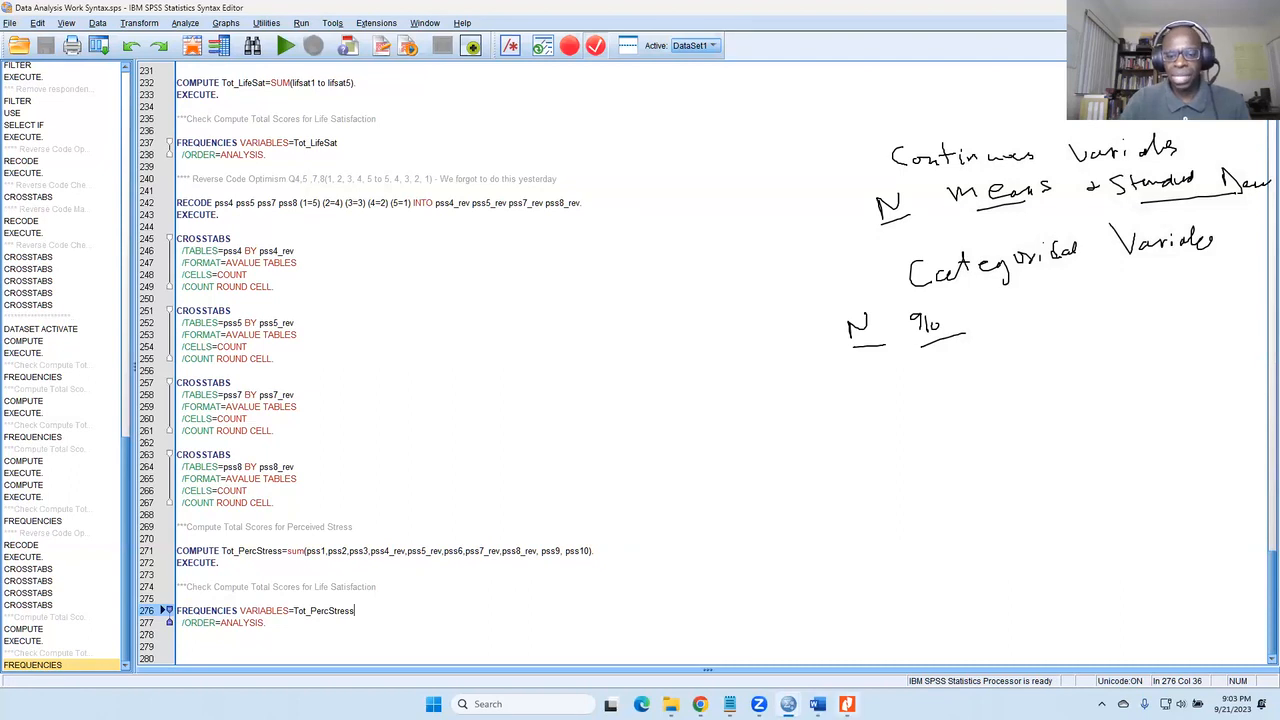
pyautogui.click(847, 704)
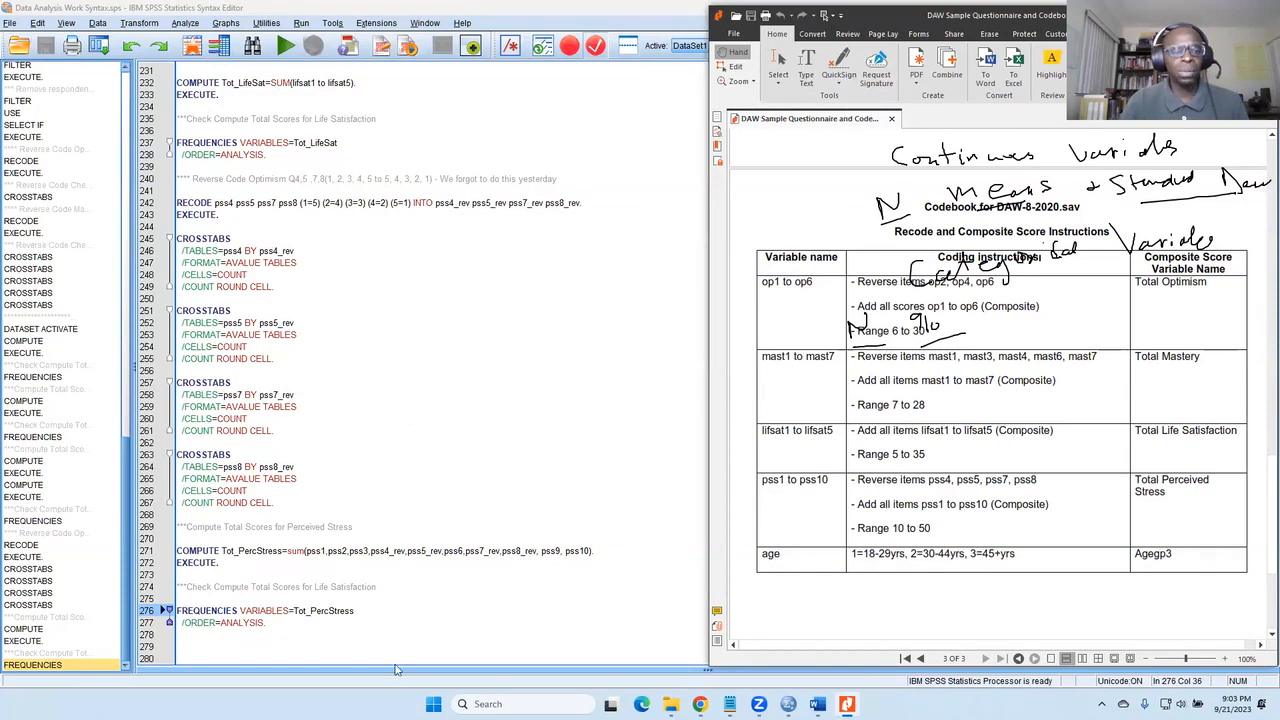
pyautogui.moveTo(788, 704)
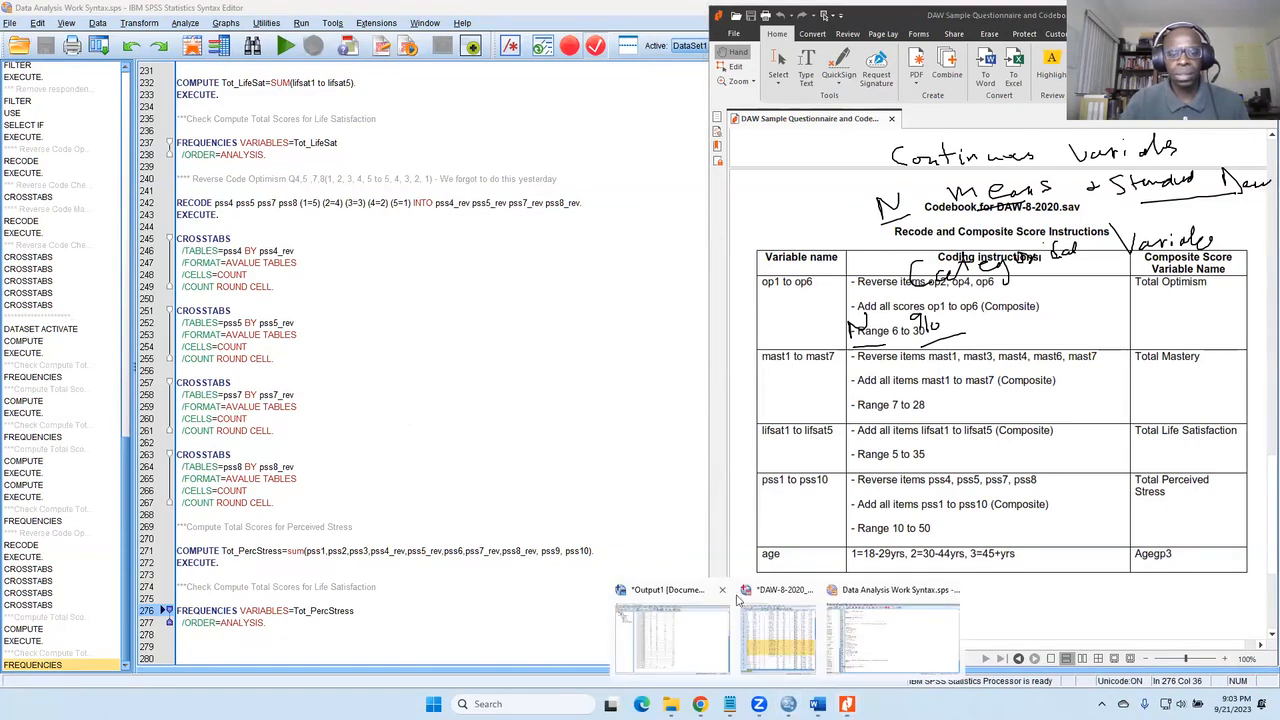
pyautogui.click(772, 600)
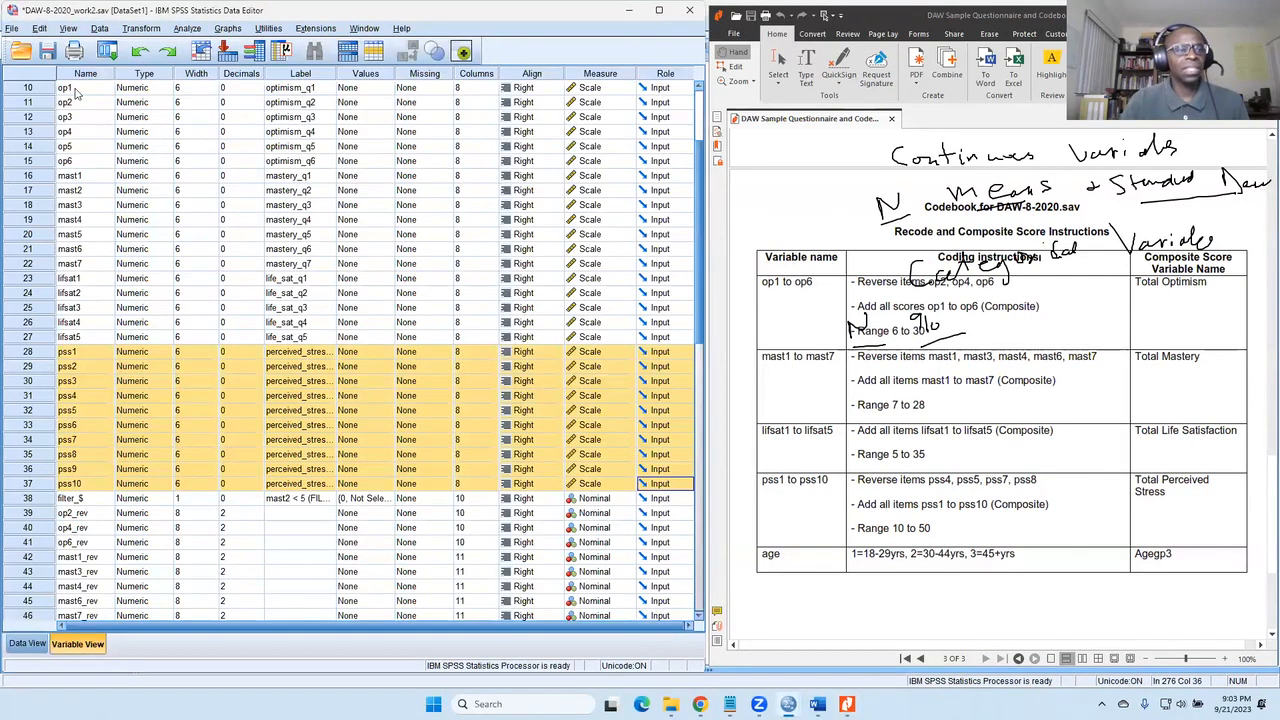
pyautogui.scroll(3, 123, 184)
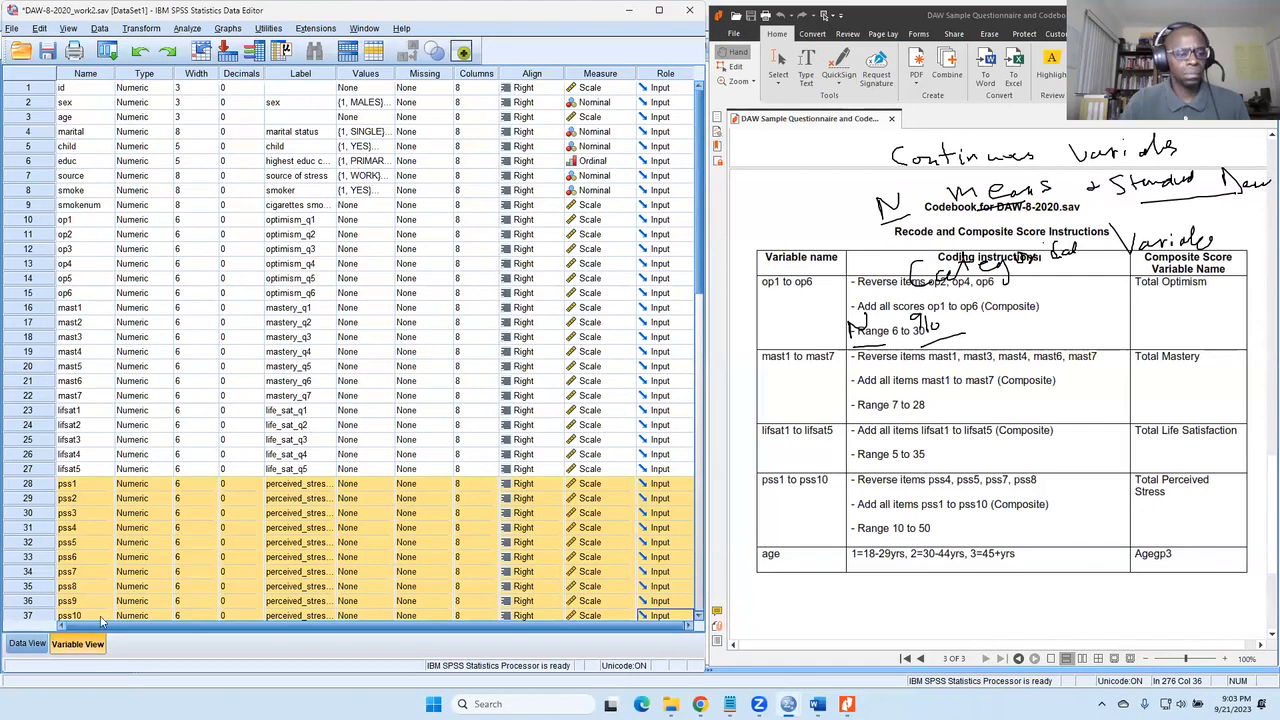
pyautogui.click(28, 644)
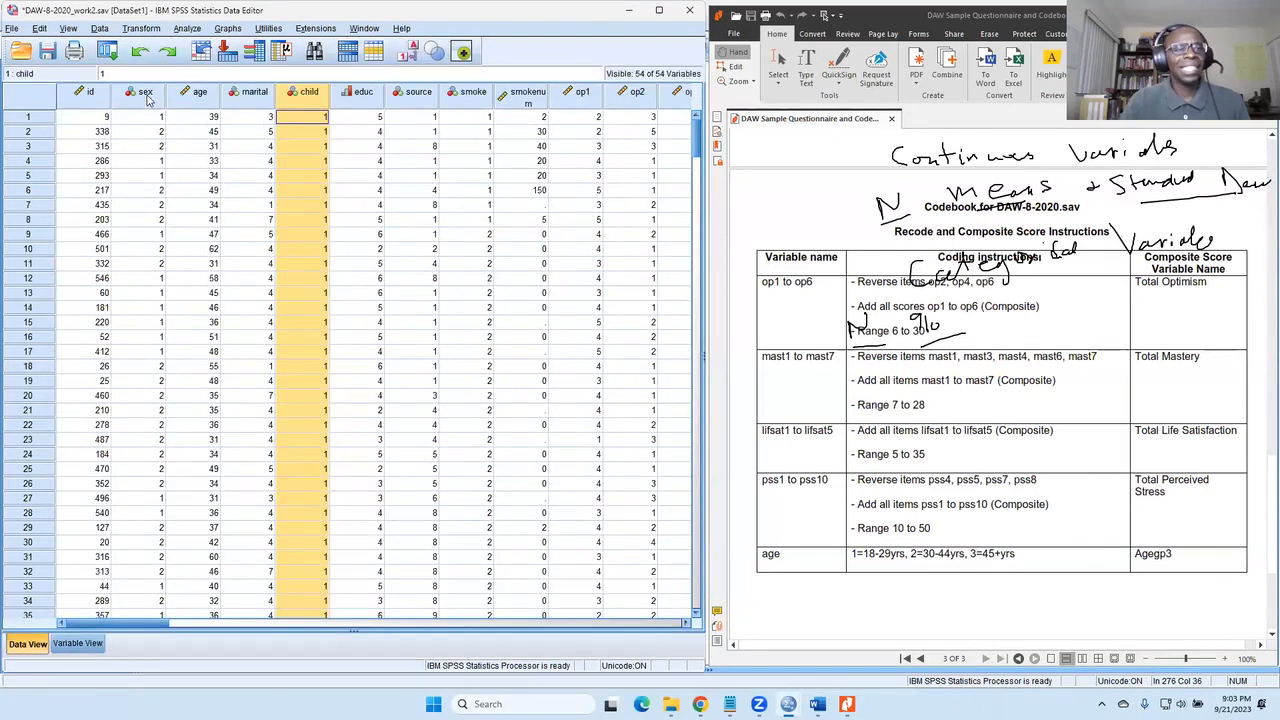
pyautogui.click(199, 93)
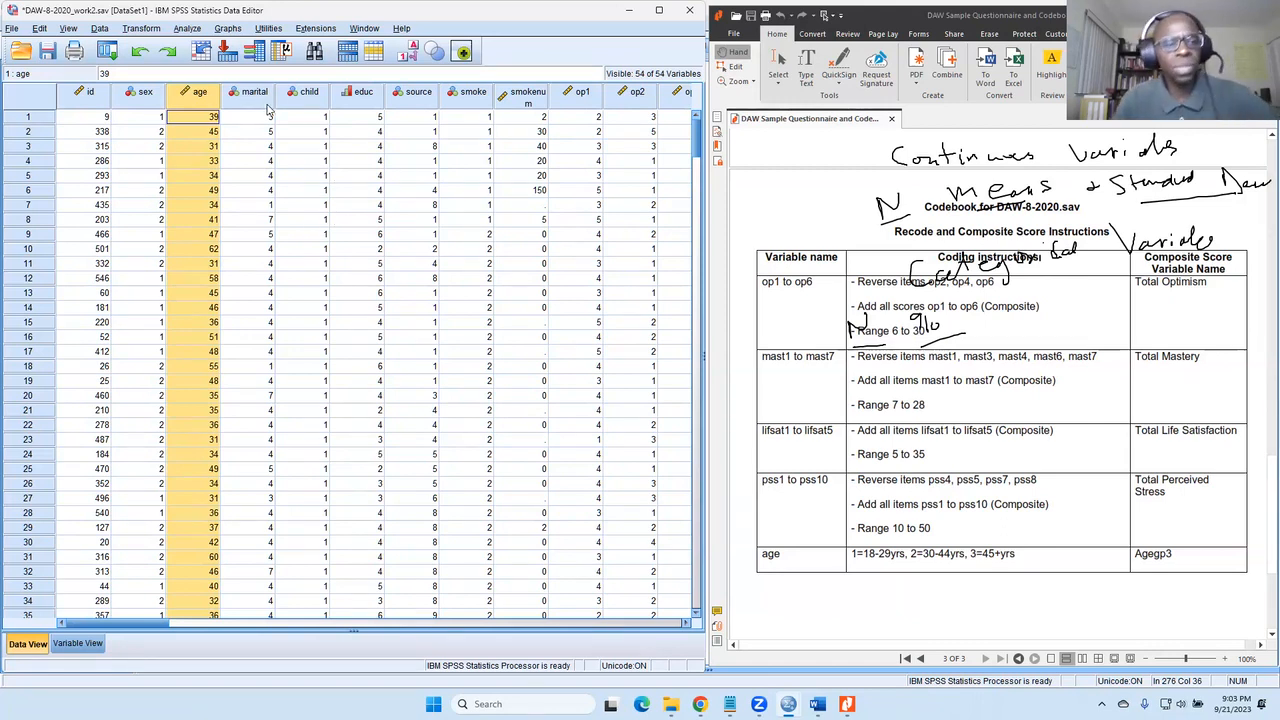
pyautogui.moveTo(268, 111)
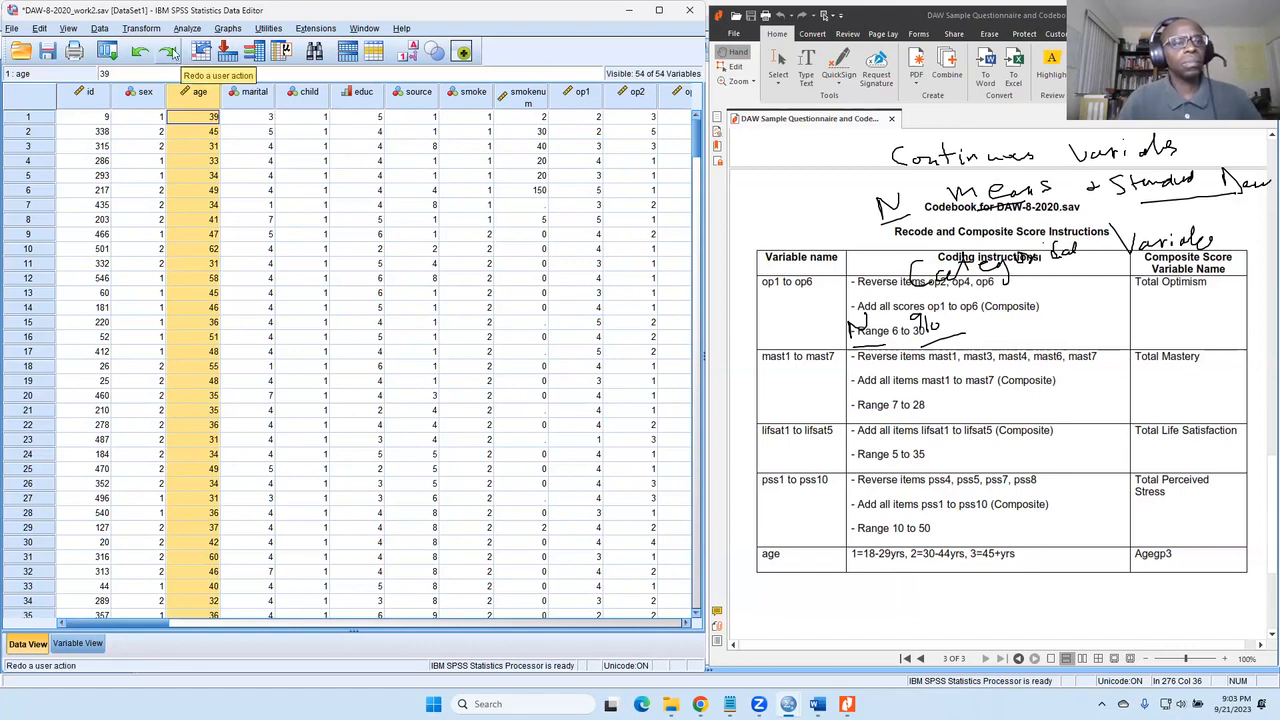
# Reset Recode into Different Variables and set age to recode into the output variable Agegp3, labelled Age Group 3.
pyautogui.click(143, 28)
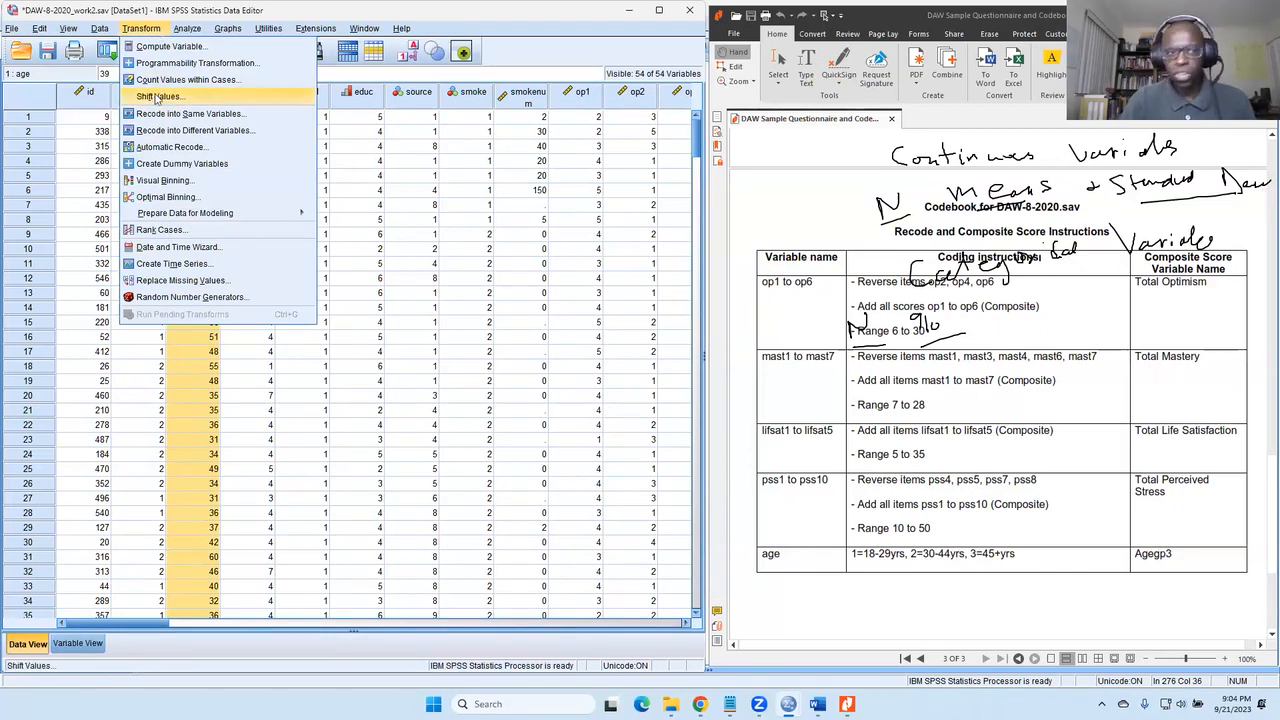
pyautogui.click(157, 134)
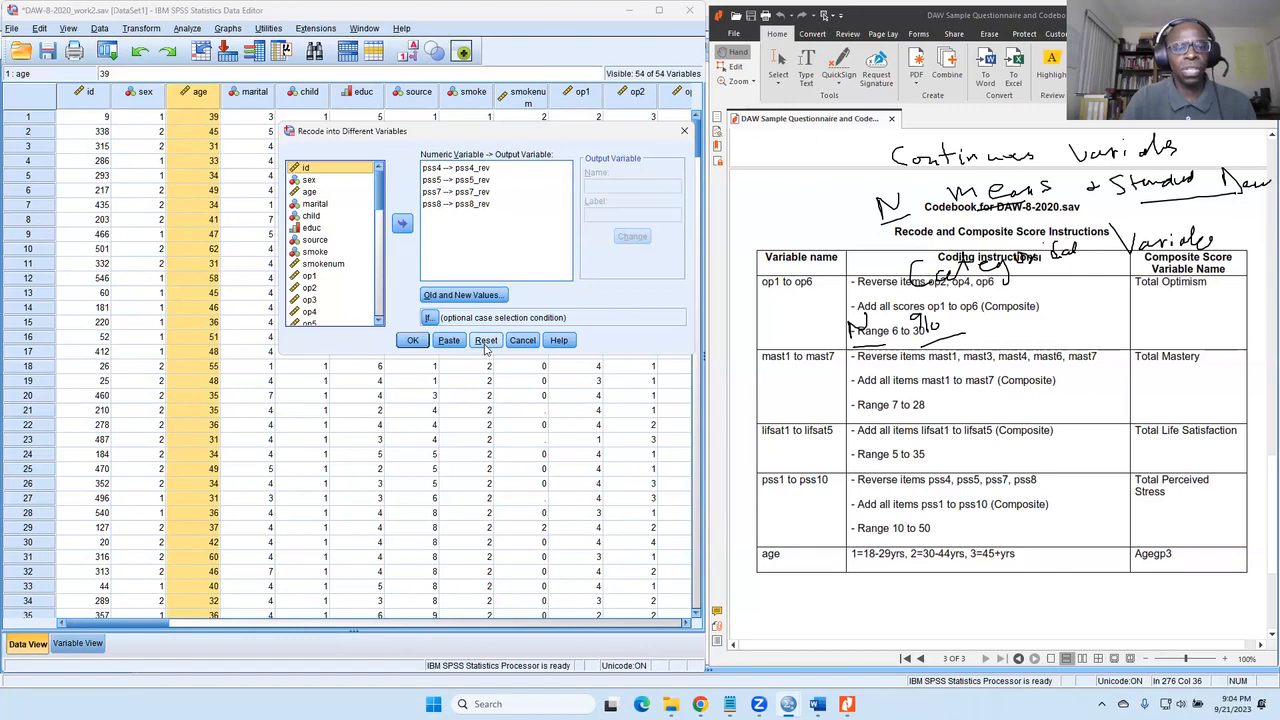
pyautogui.click(486, 341)
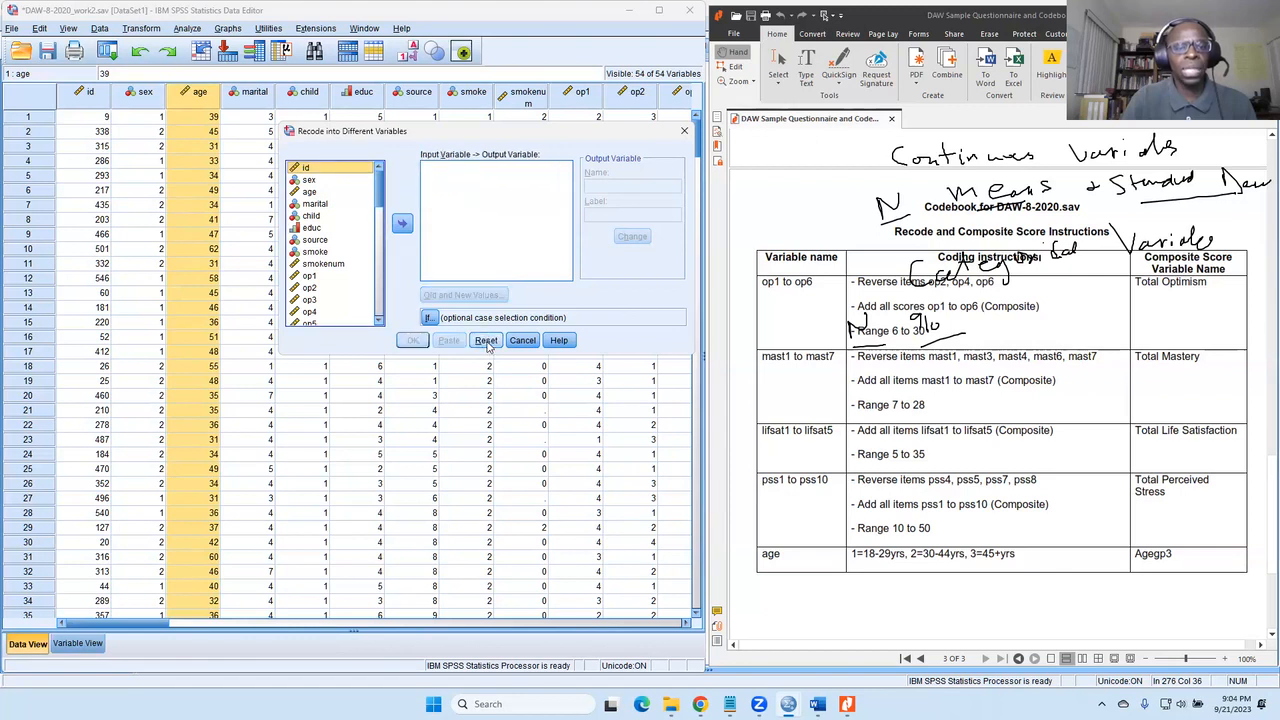
pyautogui.click(310, 191)
pyautogui.click(401, 223)
pyautogui.click(616, 187)
pyautogui.write('Age Group 3')
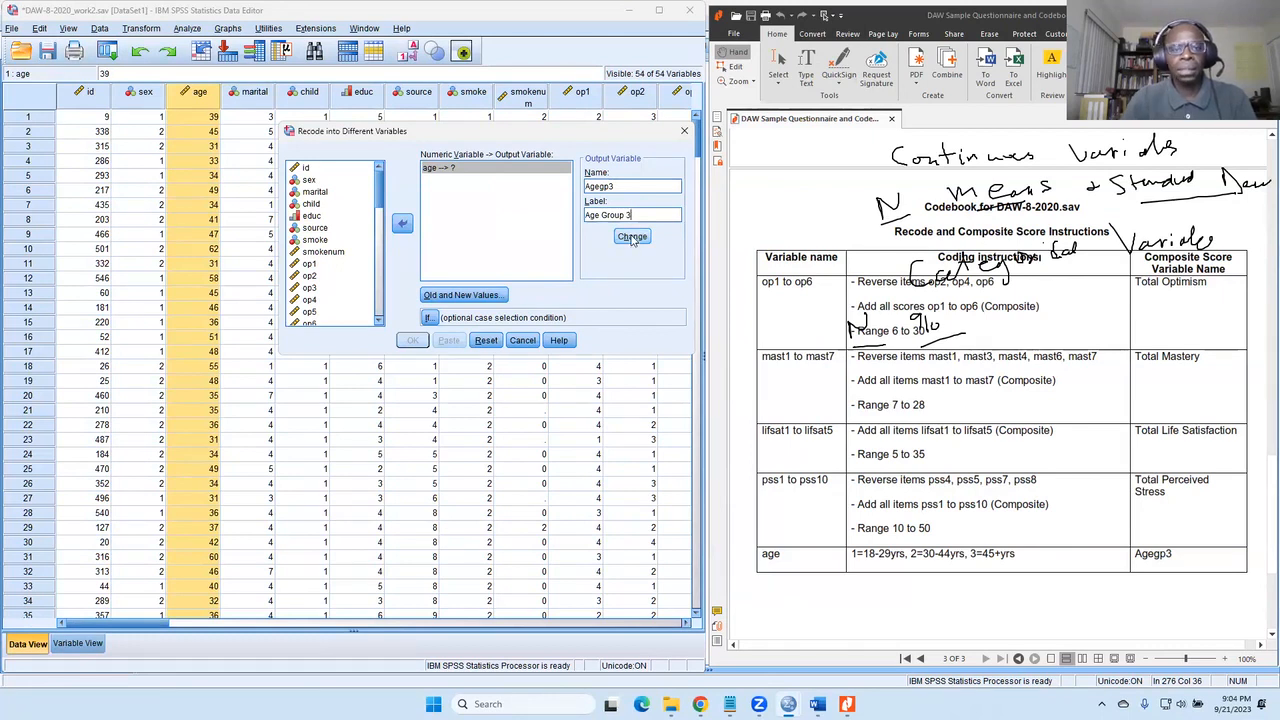
pyautogui.click(632, 236)
# Clear the handwritten notes and add an old-to-new value rule for Agegp3 that recodes ages 18 through 29 to 1.
pyautogui.click(508, 296)
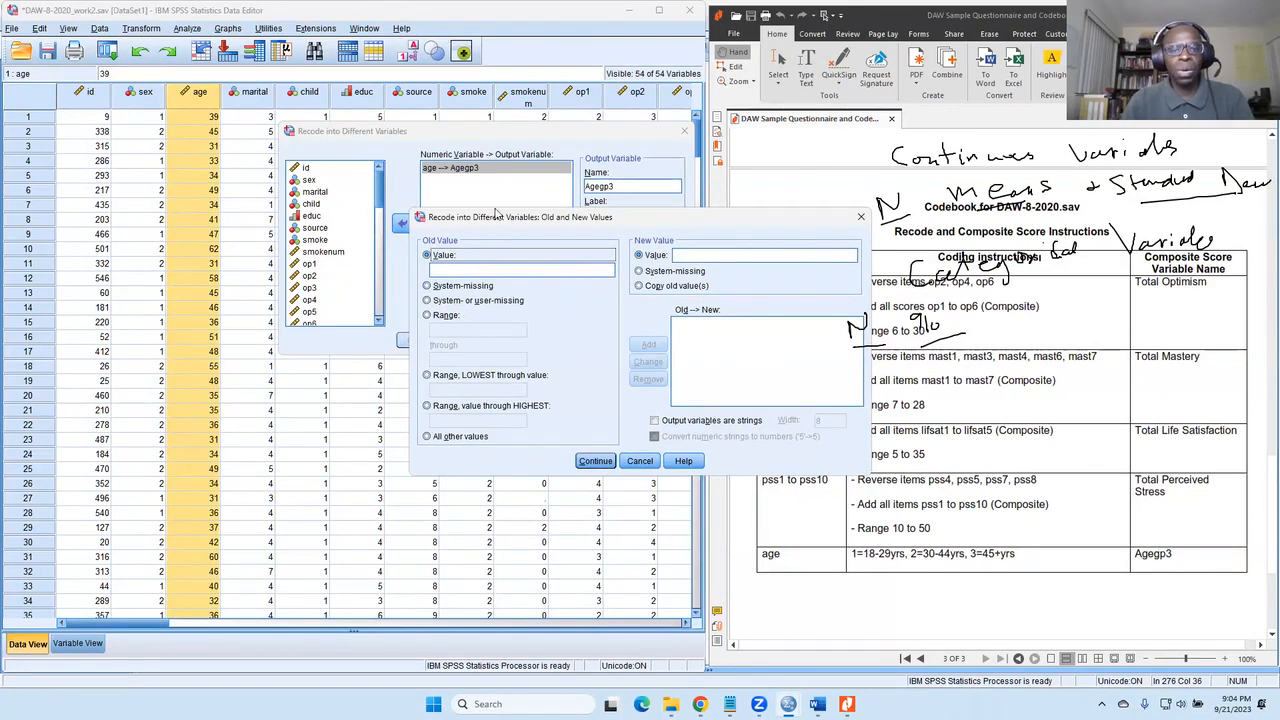
pyautogui.moveTo(497, 212); pyautogui.dragTo(427, 161)
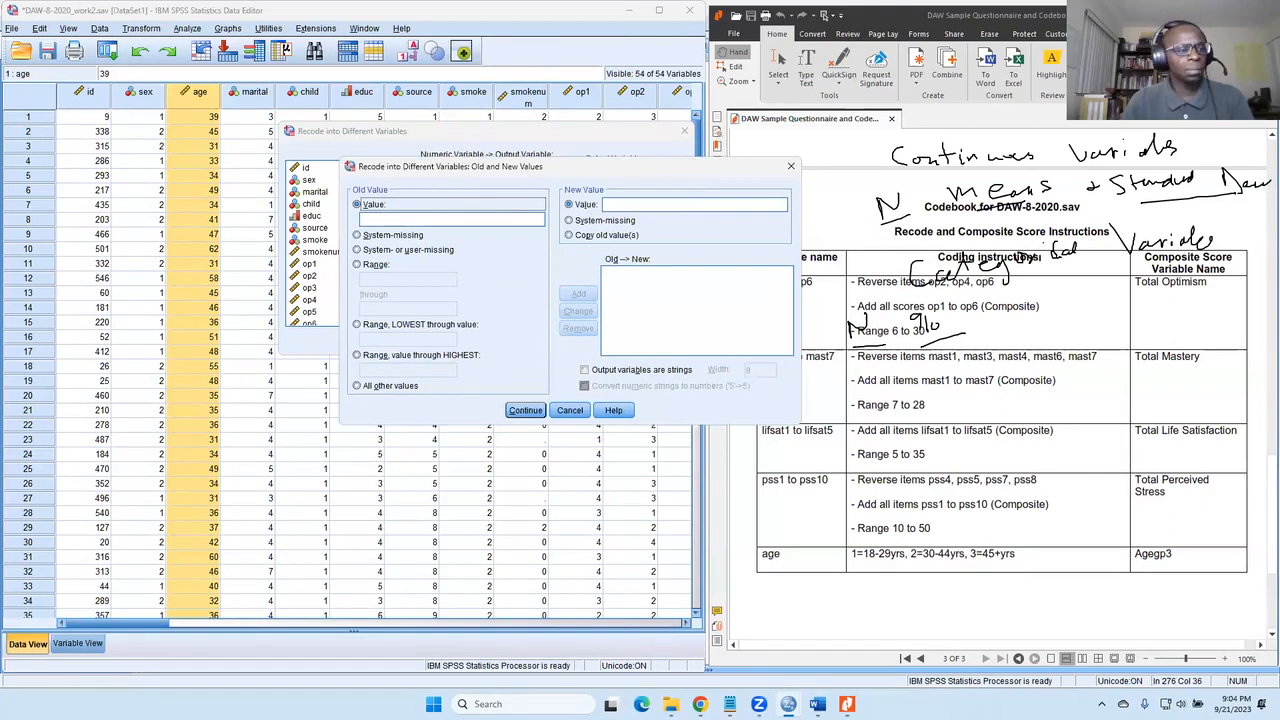
pyautogui.click(967, 112)
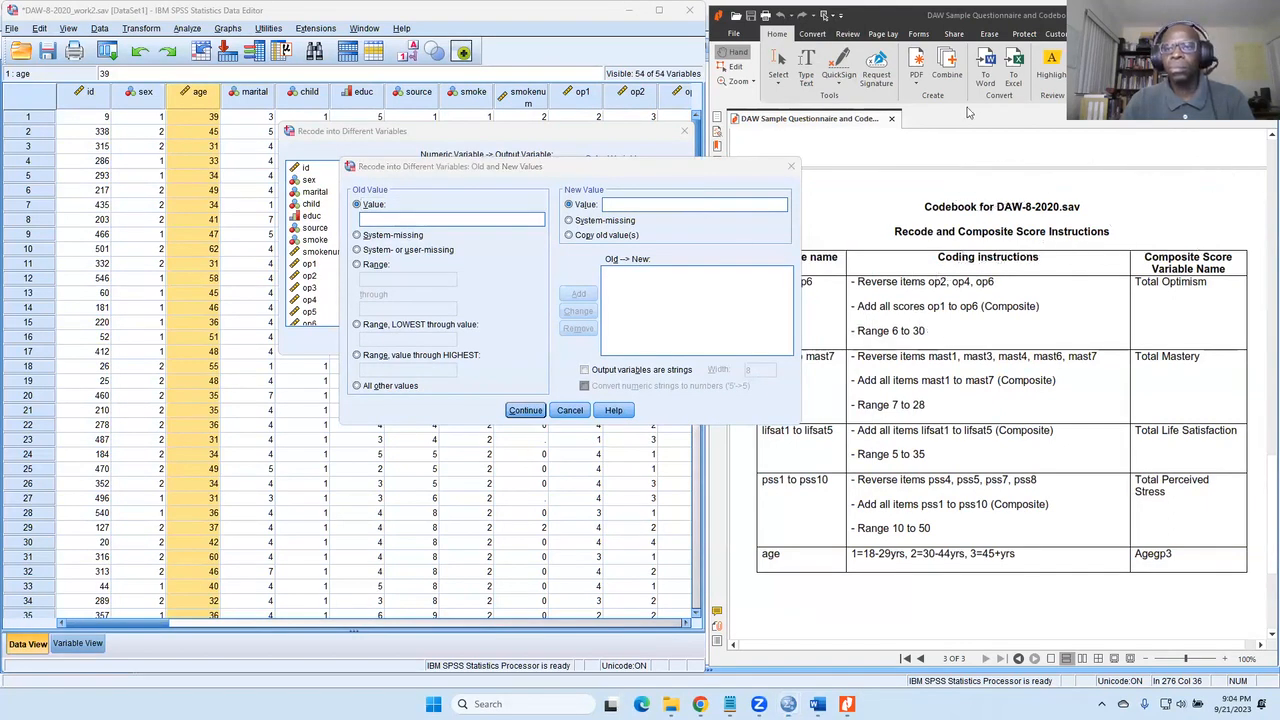
pyautogui.click(372, 204)
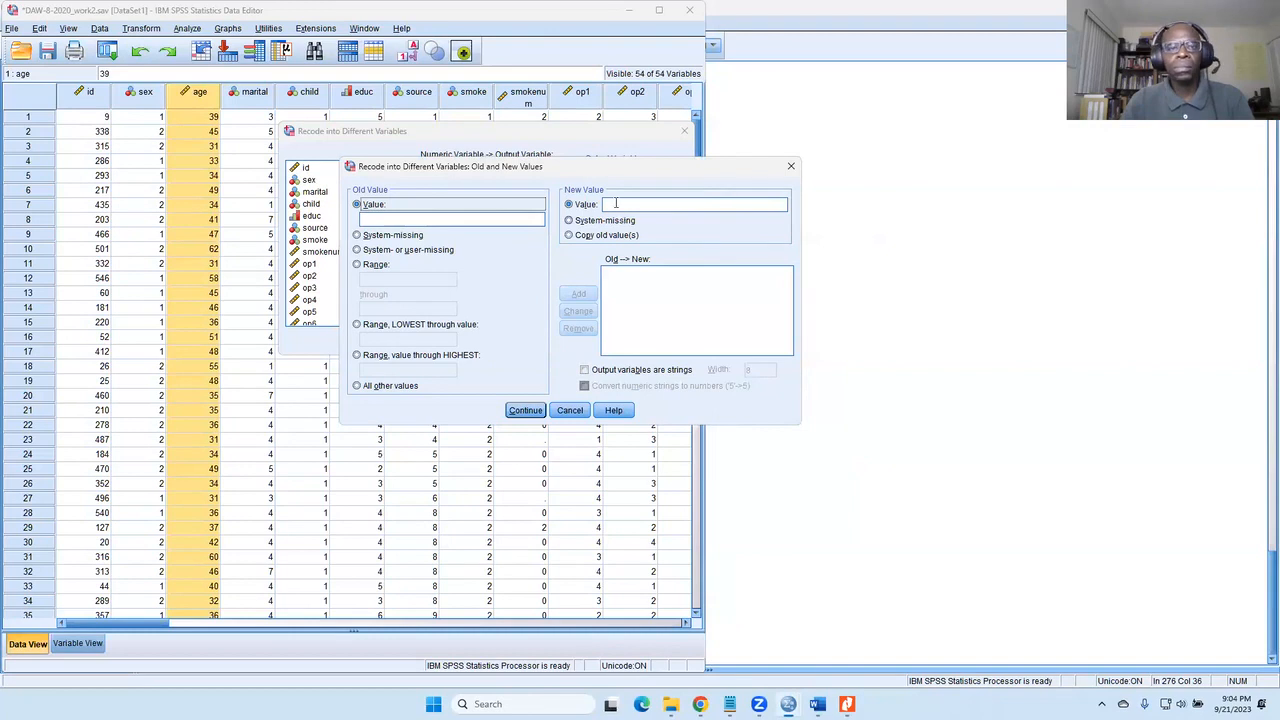
pyautogui.moveTo(651, 166); pyautogui.dragTo(1029, 154)
pyautogui.click(766, 208)
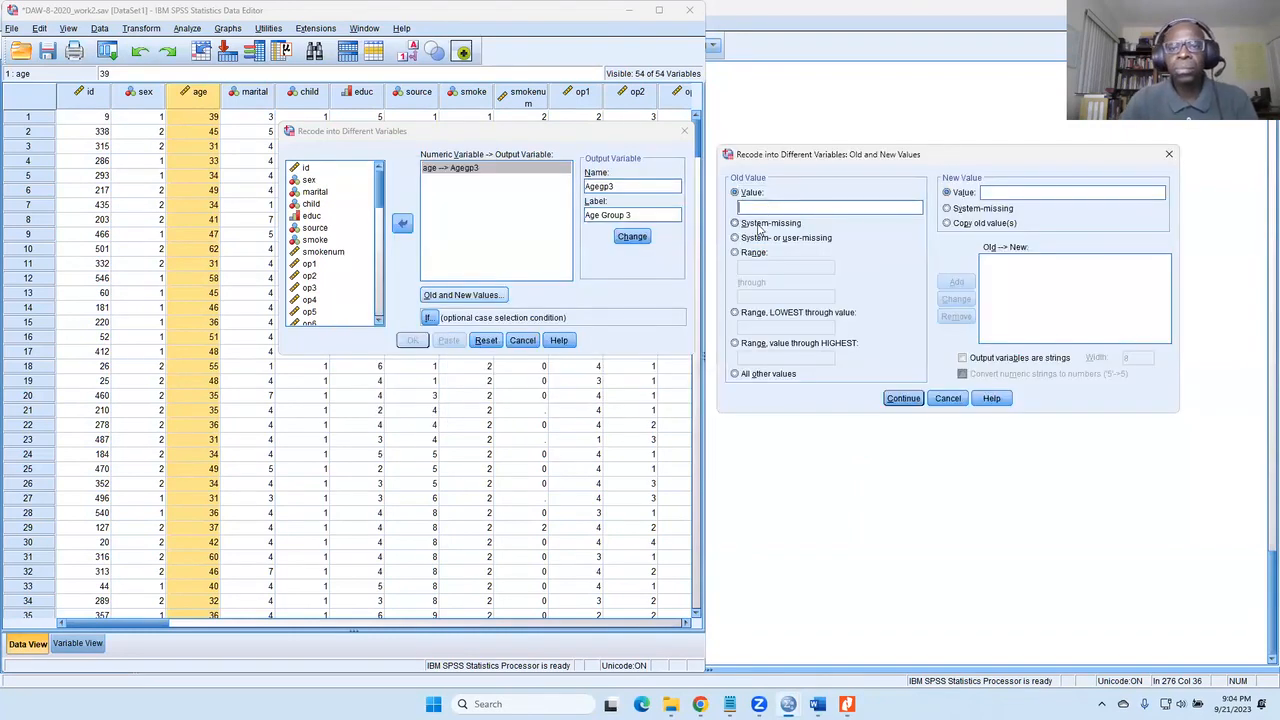
pyautogui.click(757, 253)
pyautogui.click(758, 268)
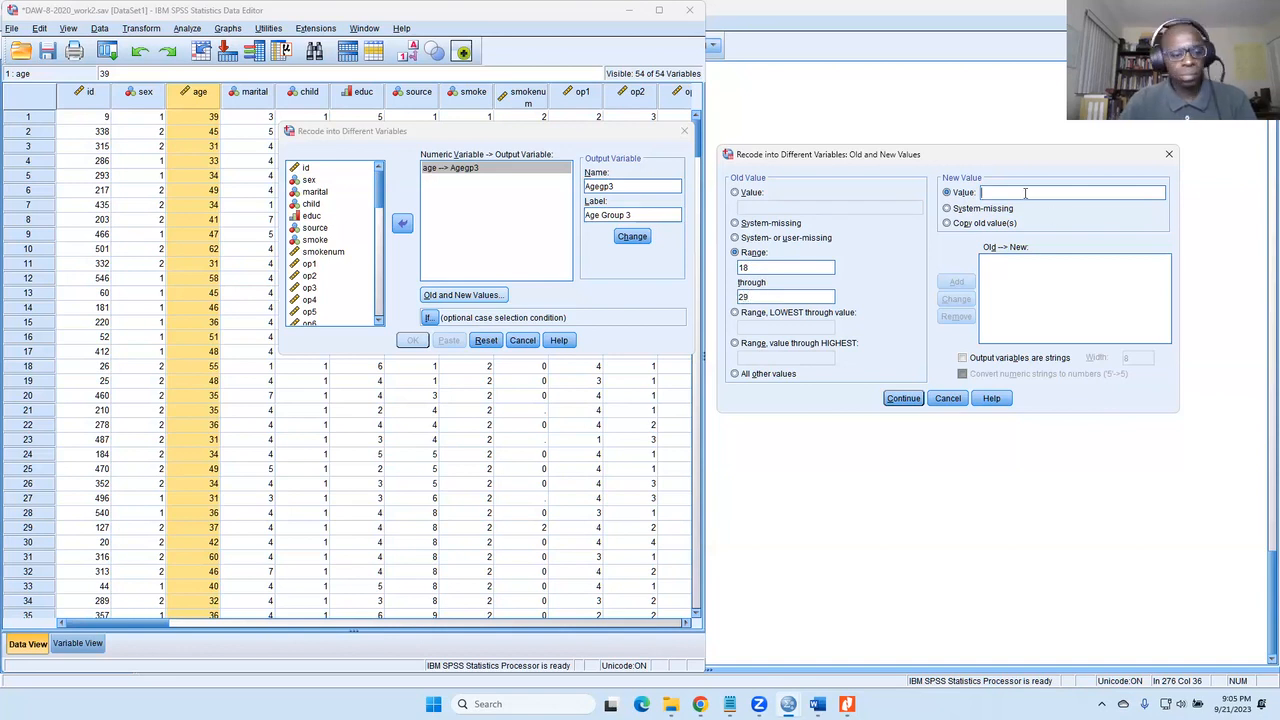
pyautogui.write('1')
pyautogui.click(957, 281)
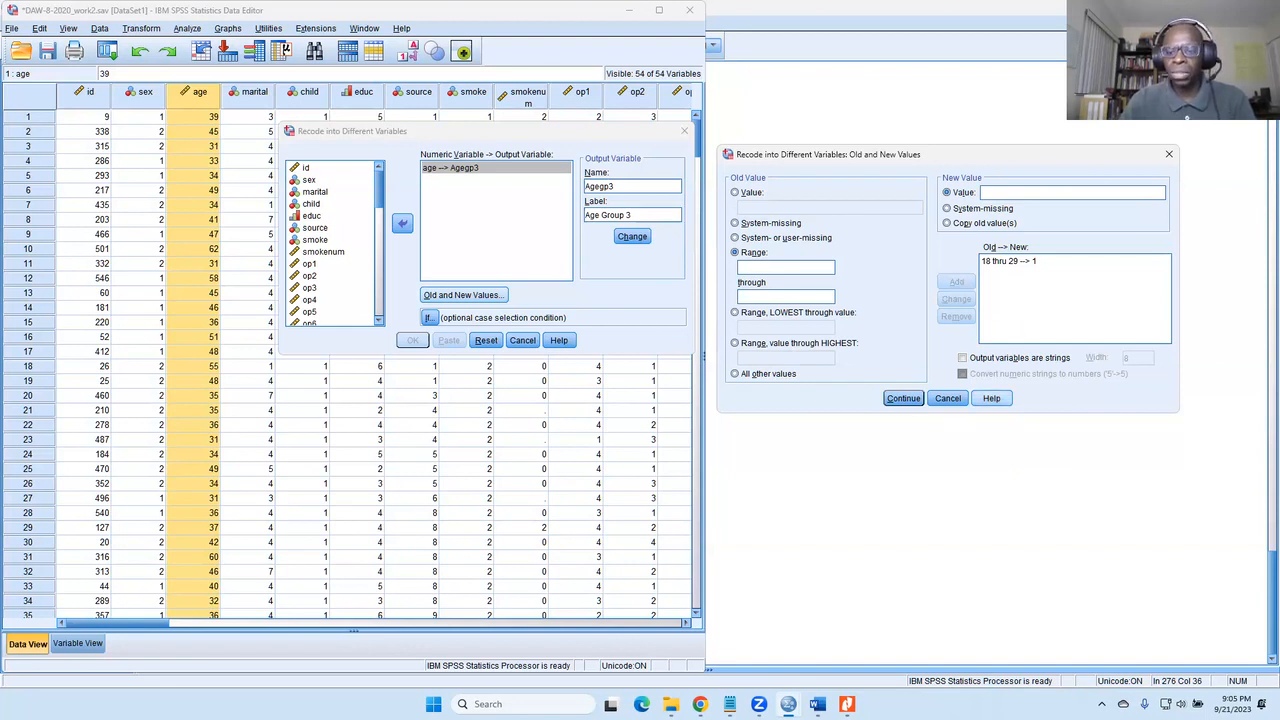
# Check the age coding in the codebook and add a rule recoding ages 30 through 44 to 2.
pyautogui.click(847, 704)
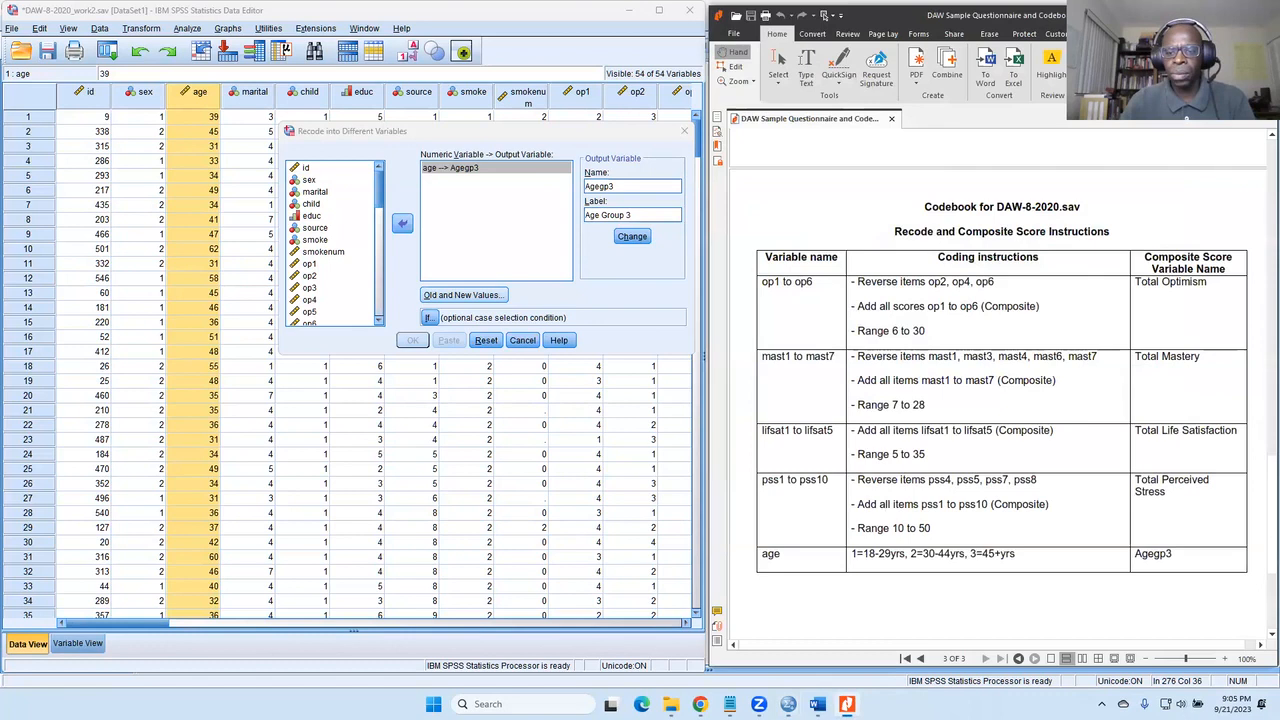
pyautogui.click(847, 704)
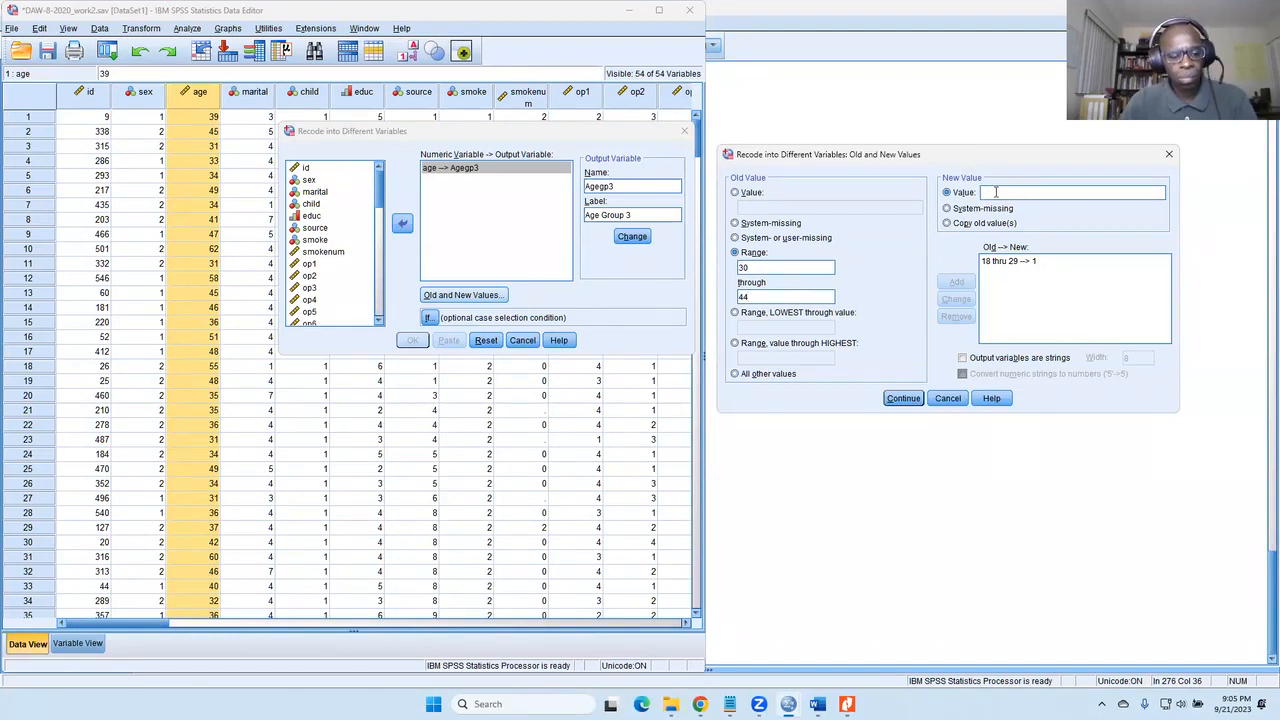
pyautogui.click(996, 192)
pyautogui.write('2')
pyautogui.click(954, 283)
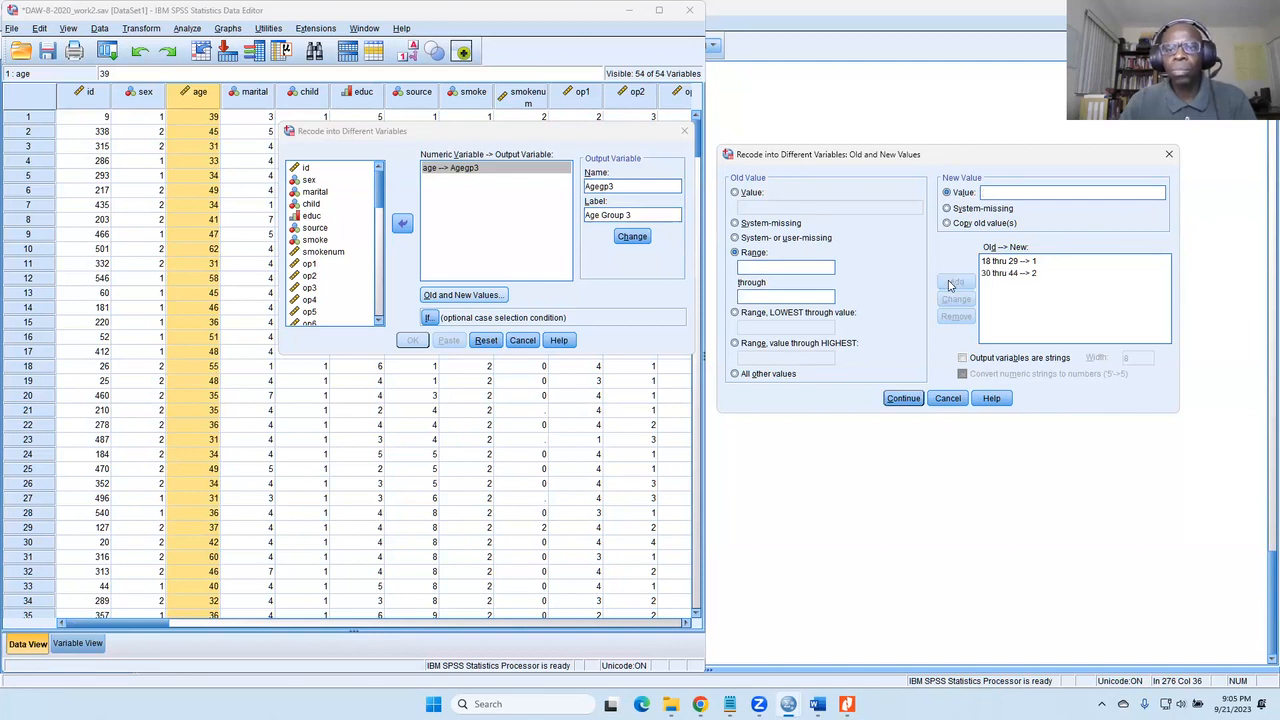
# Add a rule recoding ages 45 through highest to 3 and accept the old and new values.
pyautogui.click(773, 346)
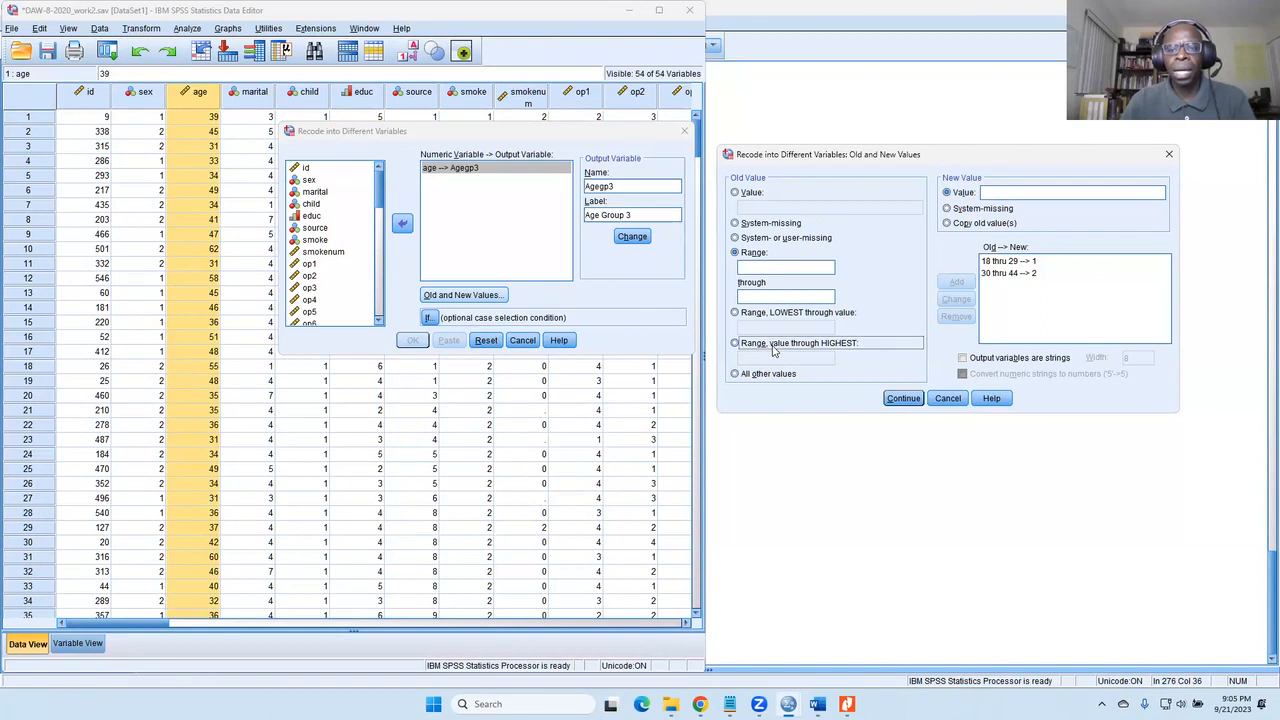
pyautogui.click(772, 358)
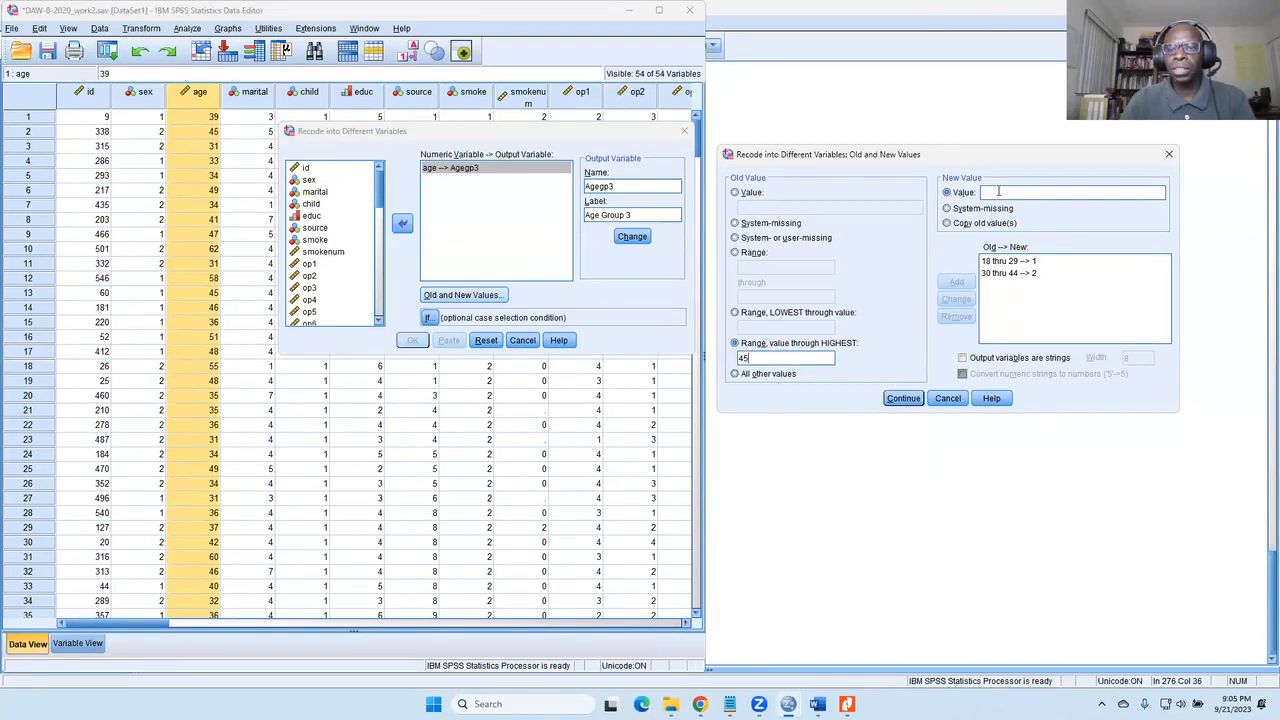
pyautogui.write('3')
pyautogui.click(956, 281)
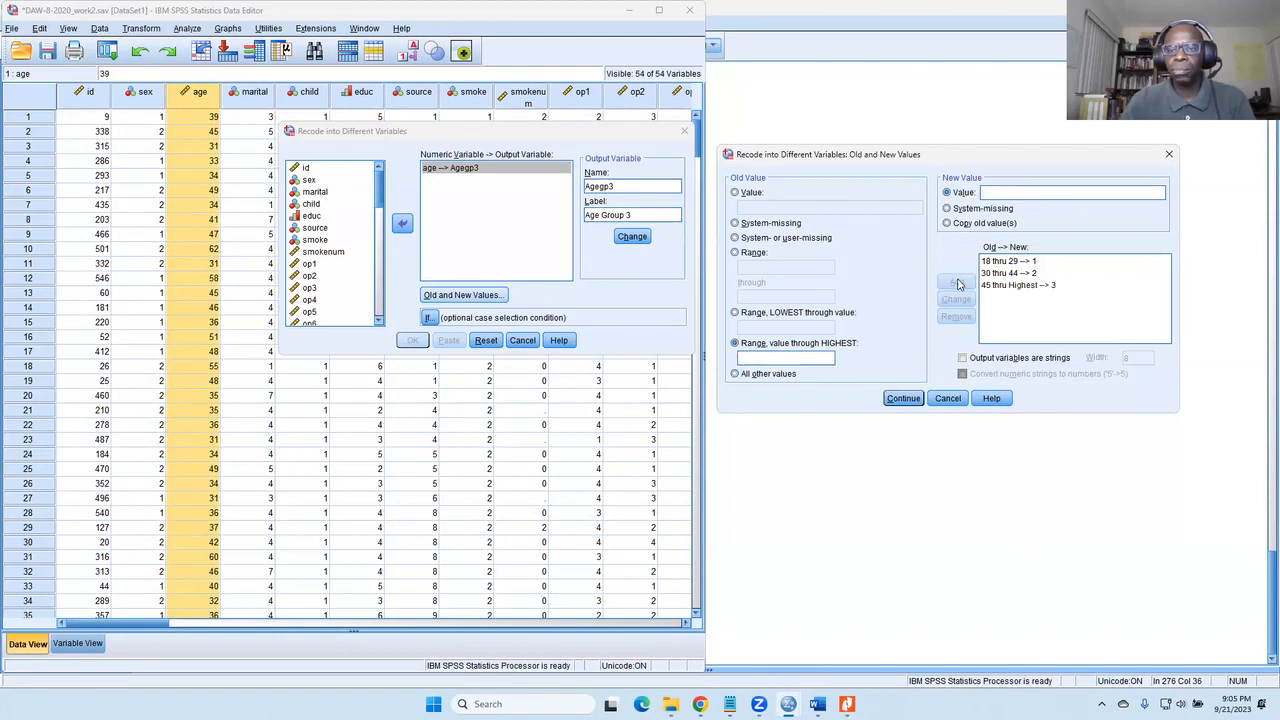
pyautogui.click(903, 398)
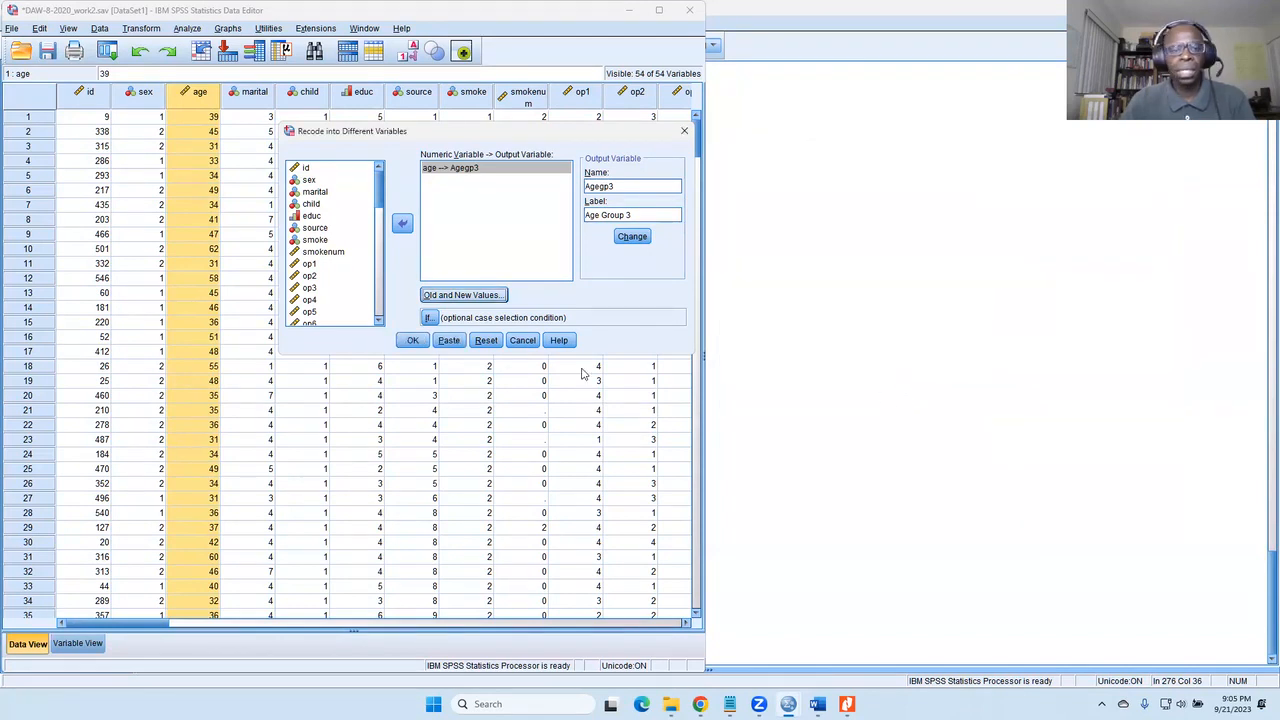
# Paste the Agegp3 recode commands into the syntax file and bring up the Data Analysis Work Syntax window.
pyautogui.click(448, 340)
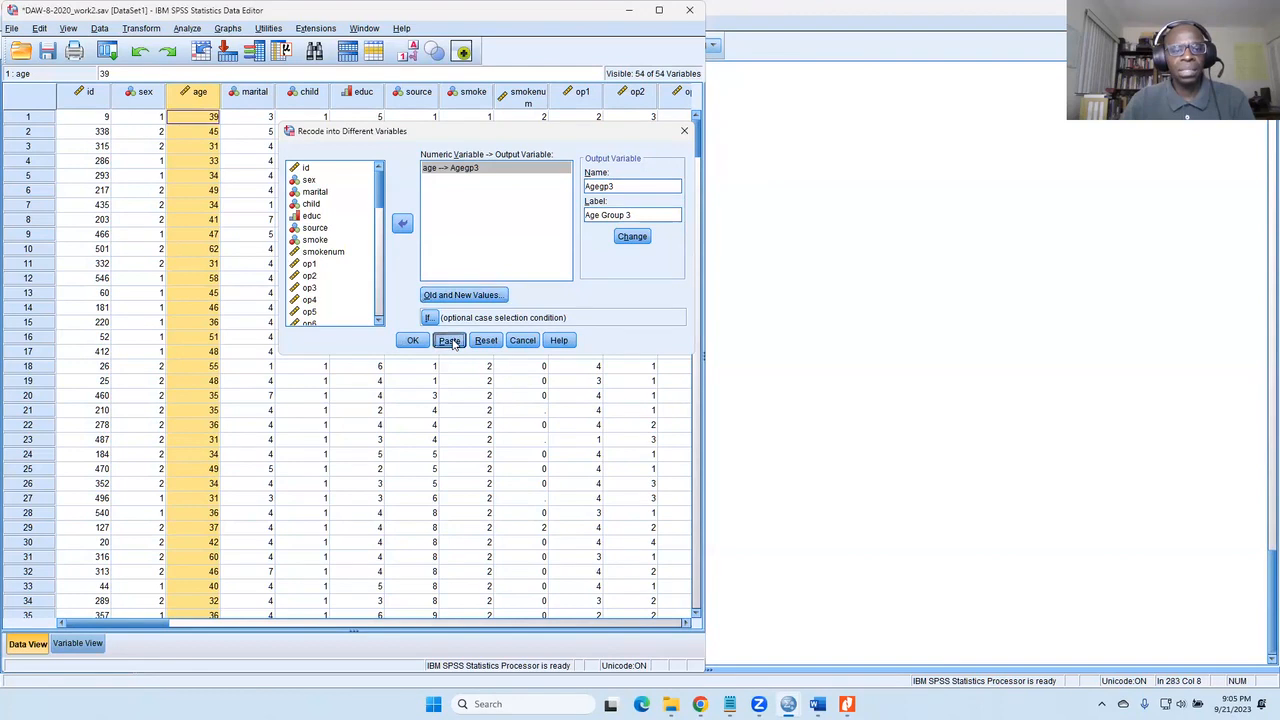
pyautogui.click(817, 704)
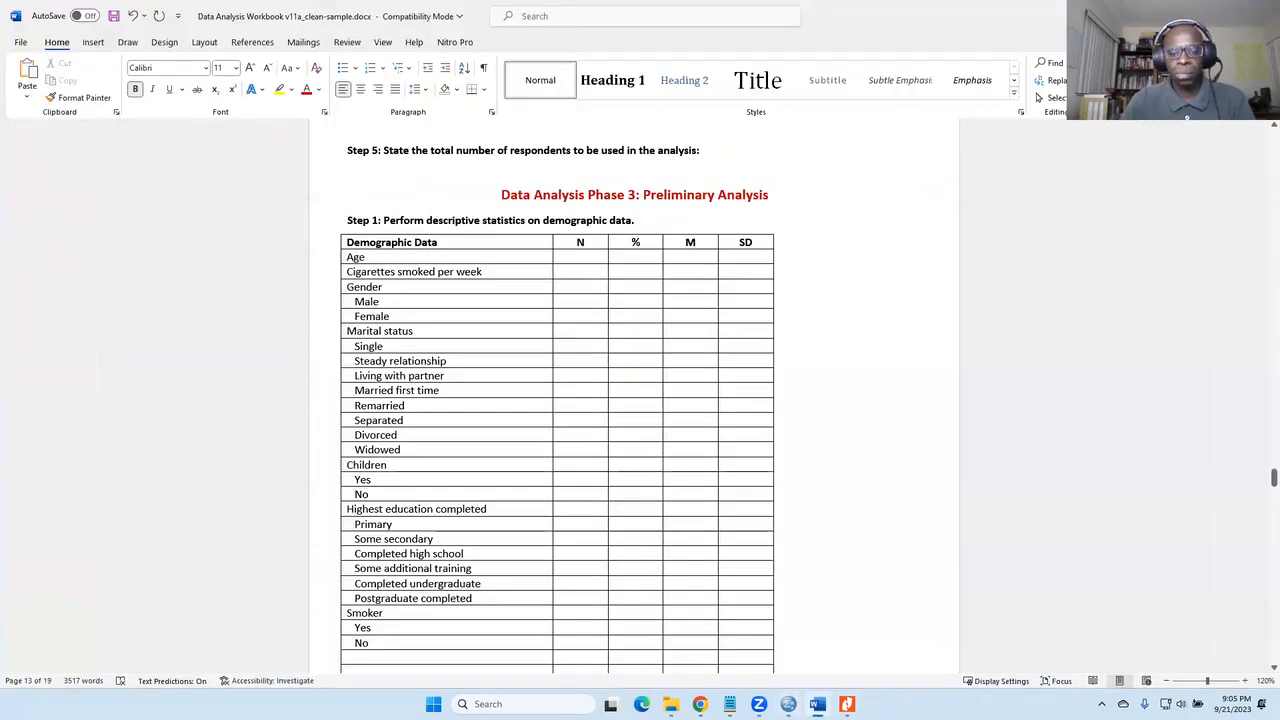
pyautogui.moveTo(788, 704)
pyautogui.click(882, 655)
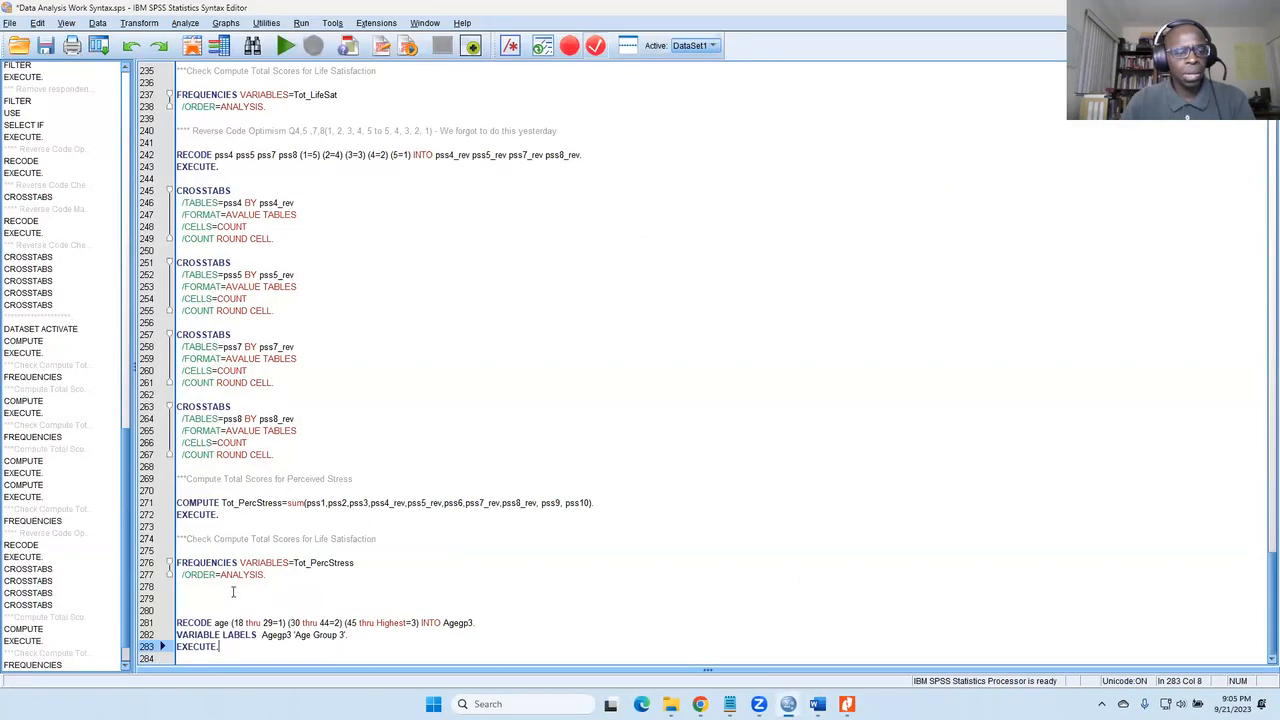
# Insert the comment "***Compute Age Group 3 from Age" above the Agegp3 recode commands, adapting a copy of the Perceived Stress compute comment.
pyautogui.moveTo(357, 485); pyautogui.dragTo(176, 484)
pyautogui.rightClick(193, 484)
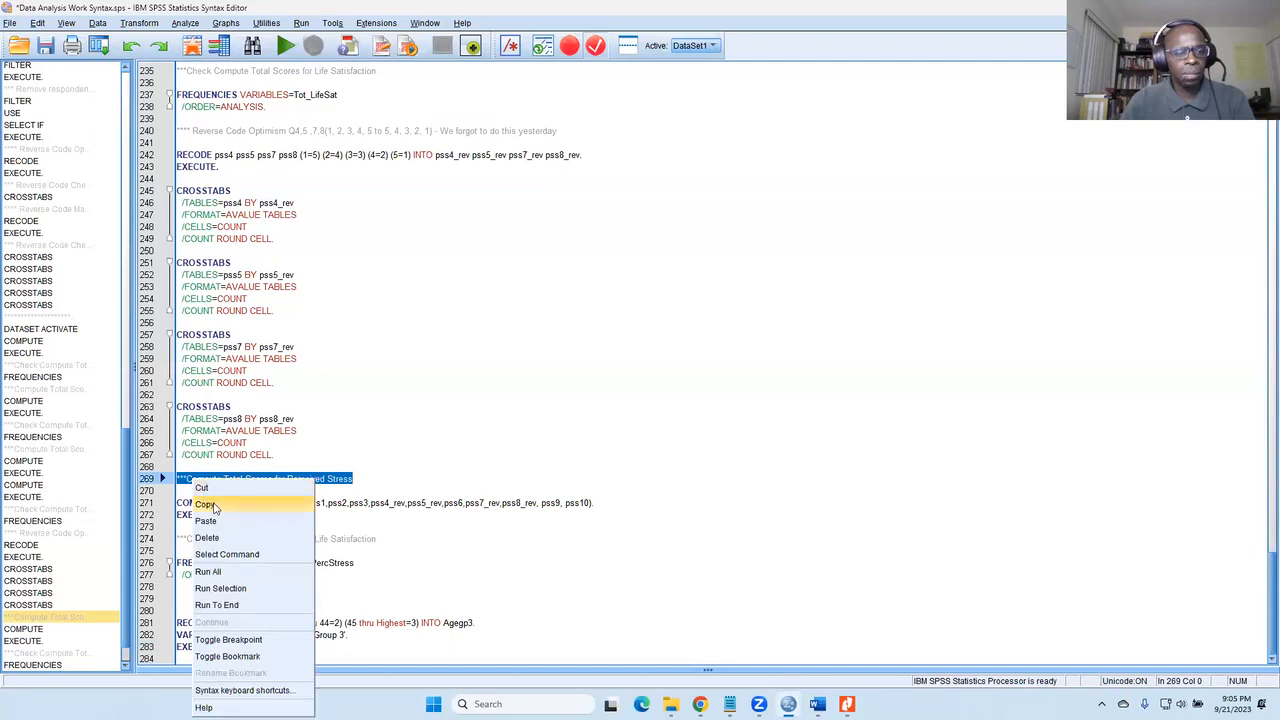
pyautogui.click(212, 503)
pyautogui.click(200, 597)
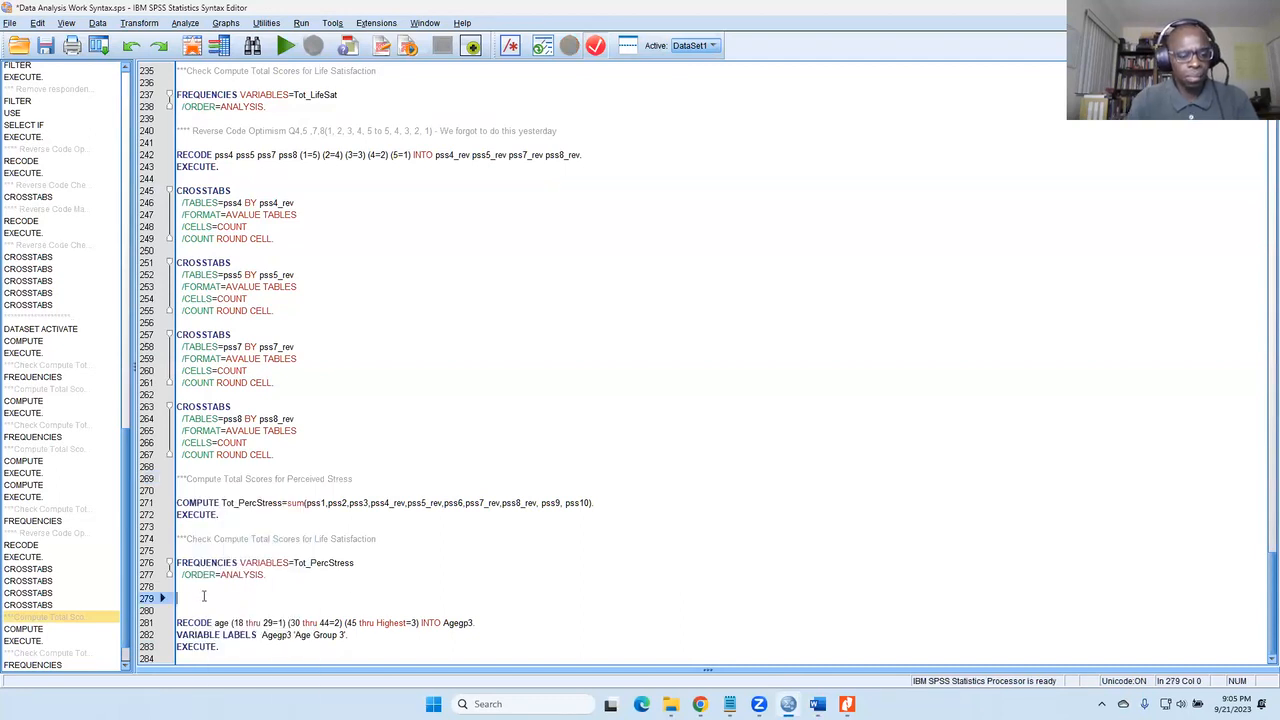
pyautogui.hotkey('ctrl', 'v')
pyautogui.moveTo(354, 598); pyautogui.dragTo(224, 599)
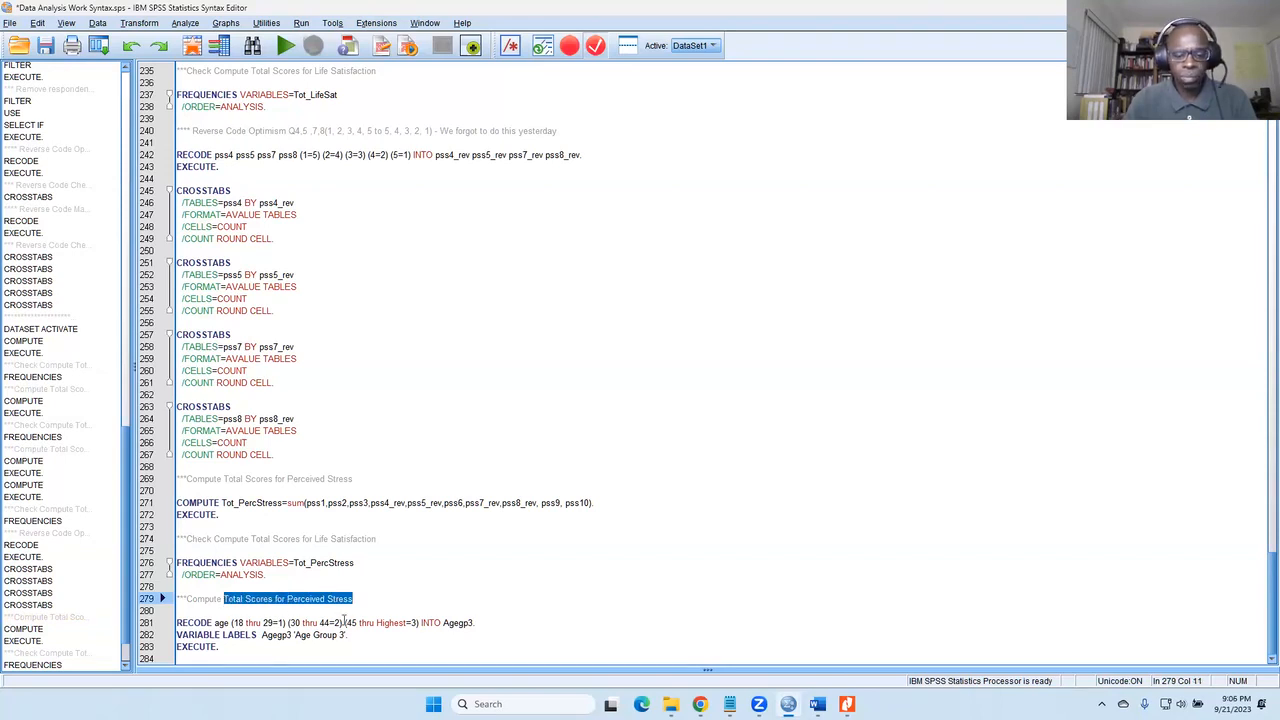
pyautogui.write('Age Group')
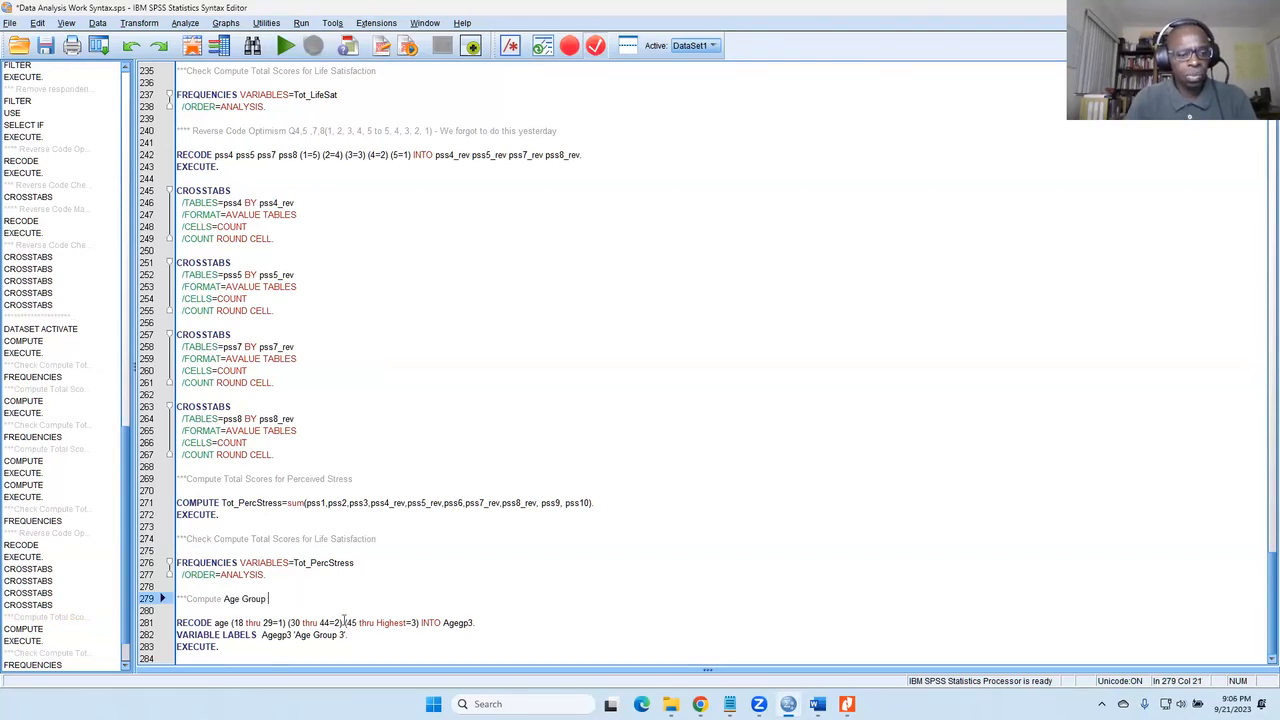
pyautogui.write(' 3 From')
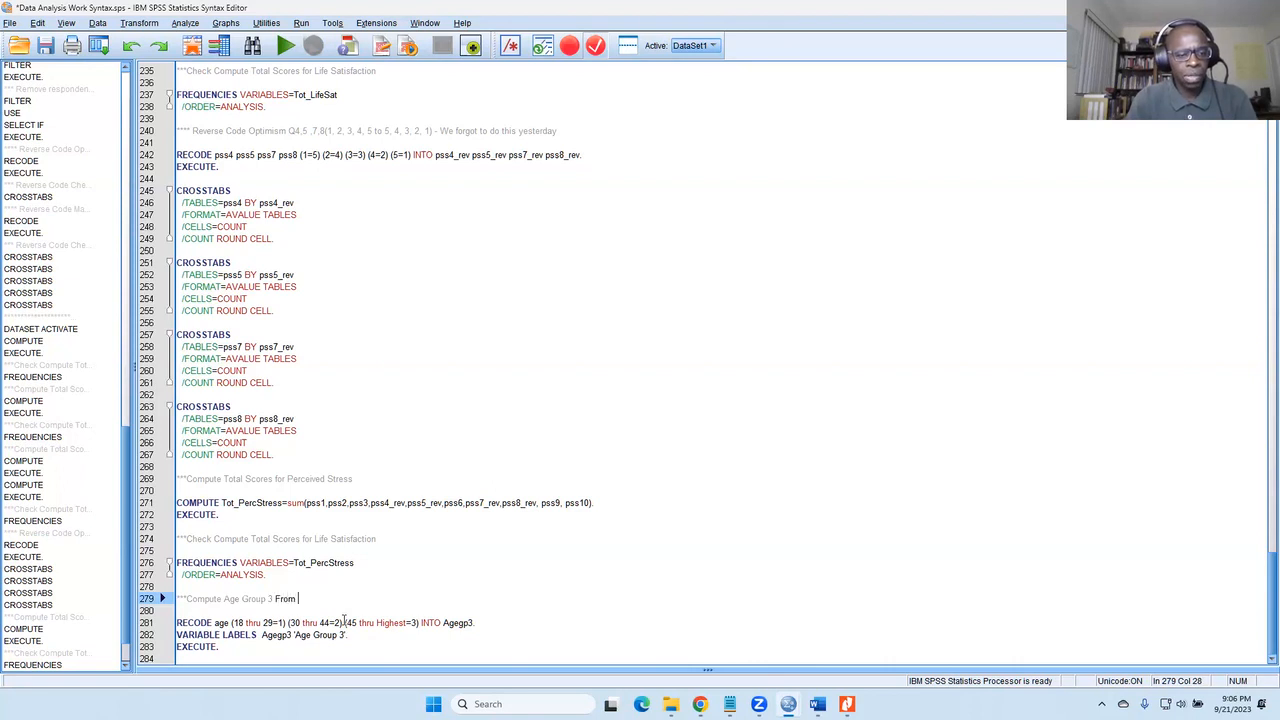
pyautogui.write('fomr')
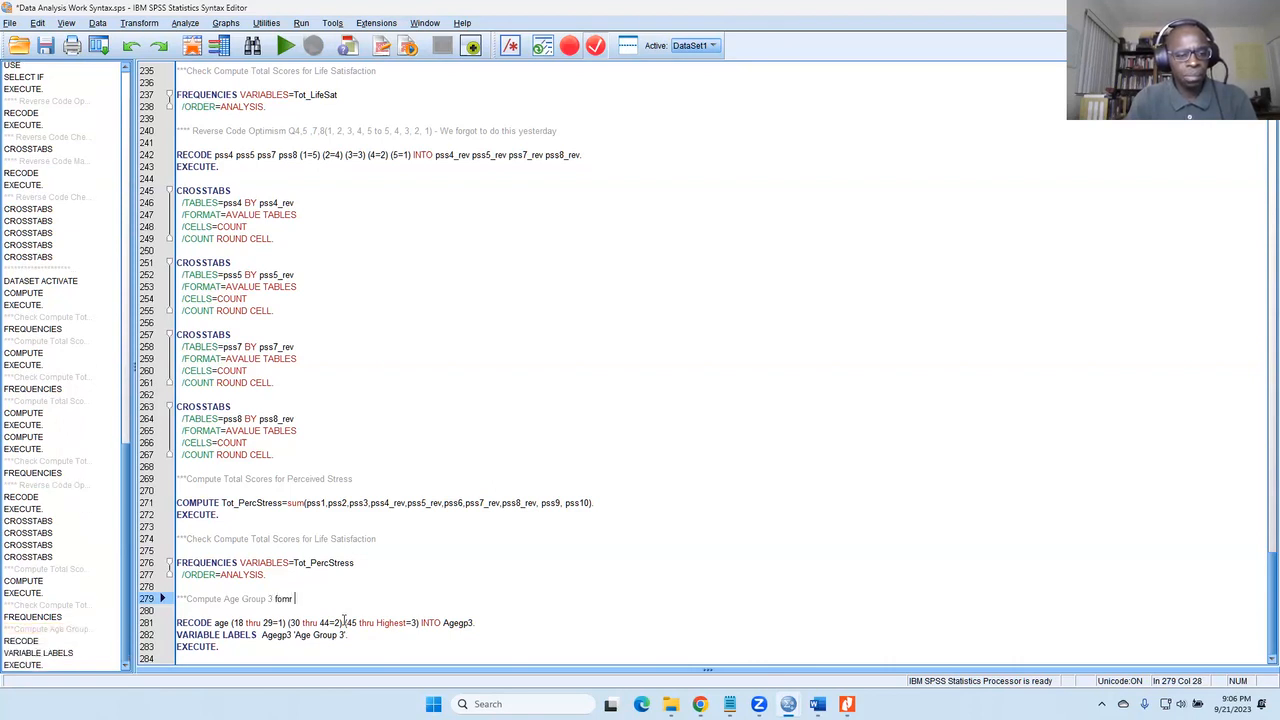
pyautogui.press('BackSpace')
pyautogui.press('BackSpace')
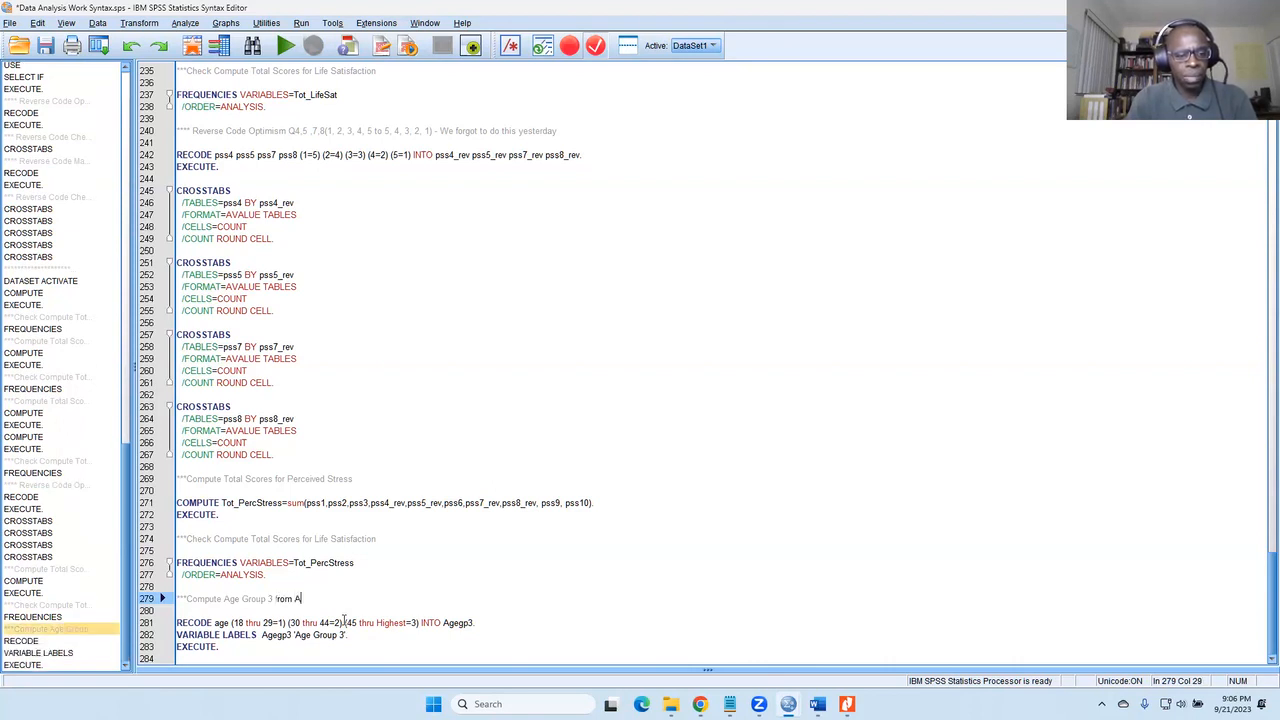
# Run the Agegp3 recode, variable label and EXECUTE commands and return to the syntax file.
pyautogui.moveTo(240, 648); pyautogui.dragTo(176, 622)
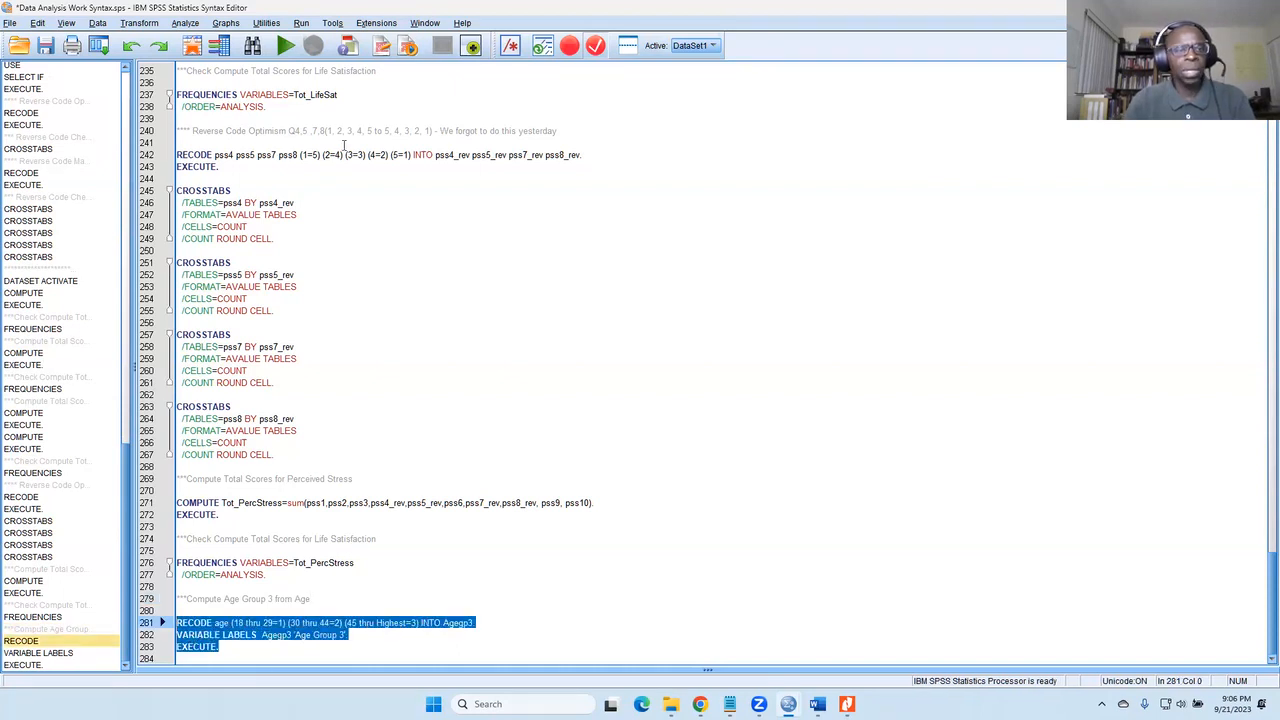
pyautogui.click(286, 46)
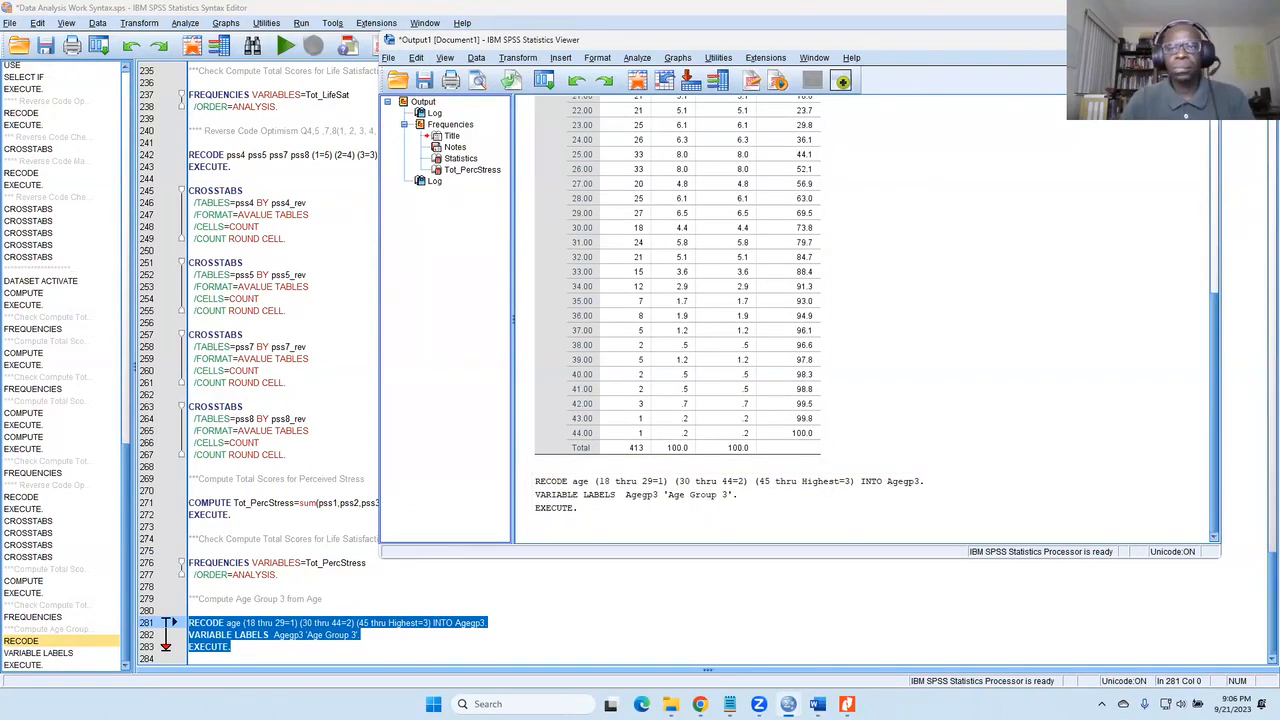
pyautogui.click(450, 615)
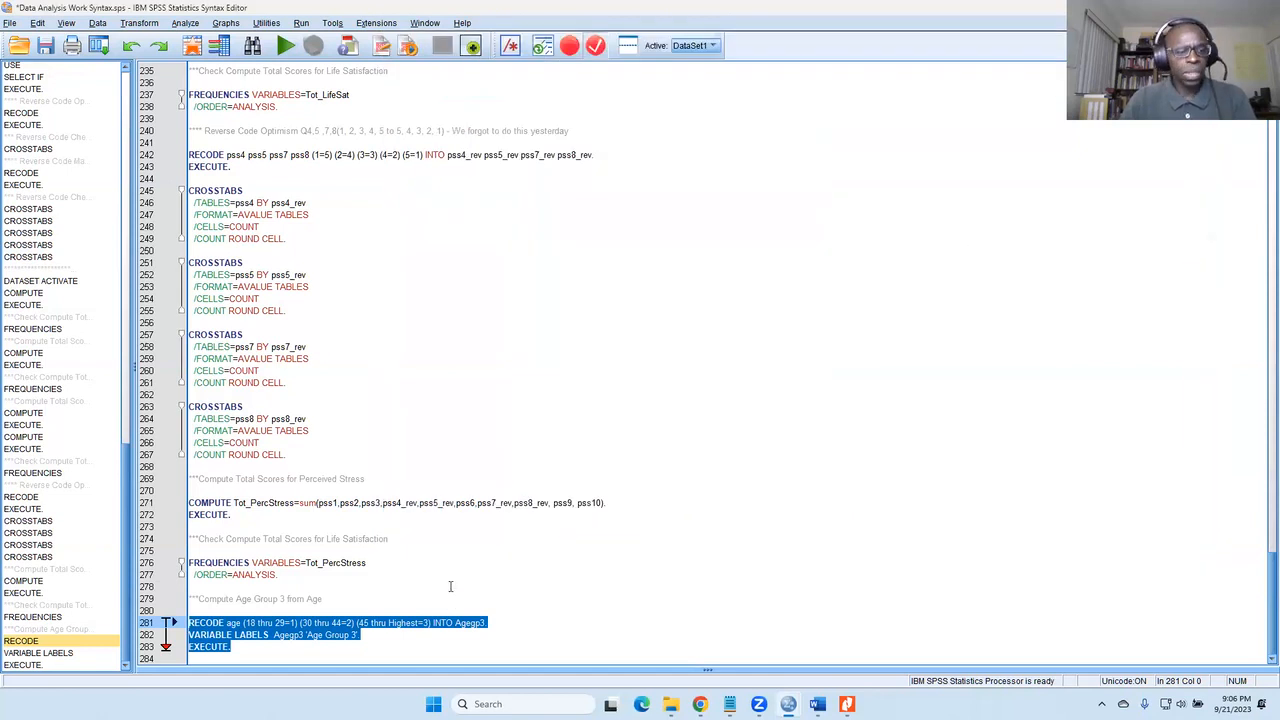
# Add blank lines below the recode commands and set up a Crosstabs with Agegp3 replacing pss8_rev as the column variable.
pyautogui.click(386, 656)
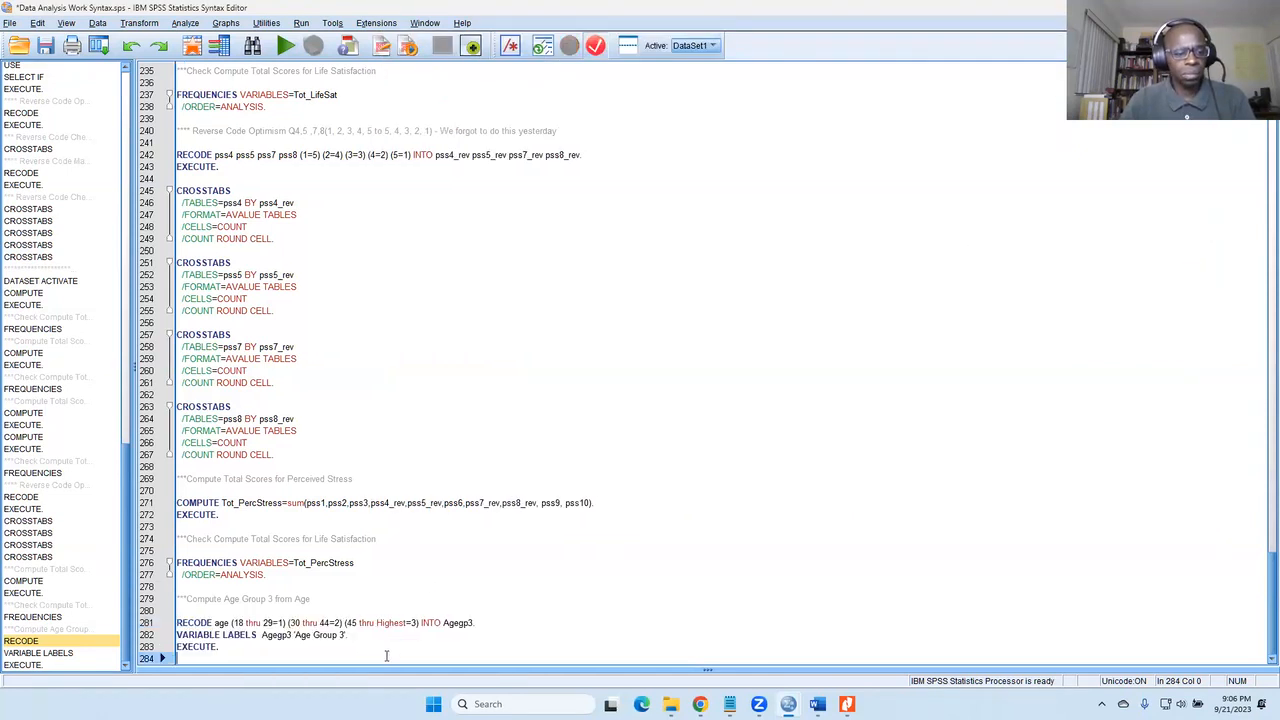
pyautogui.press('Return')
pyautogui.press('Return')
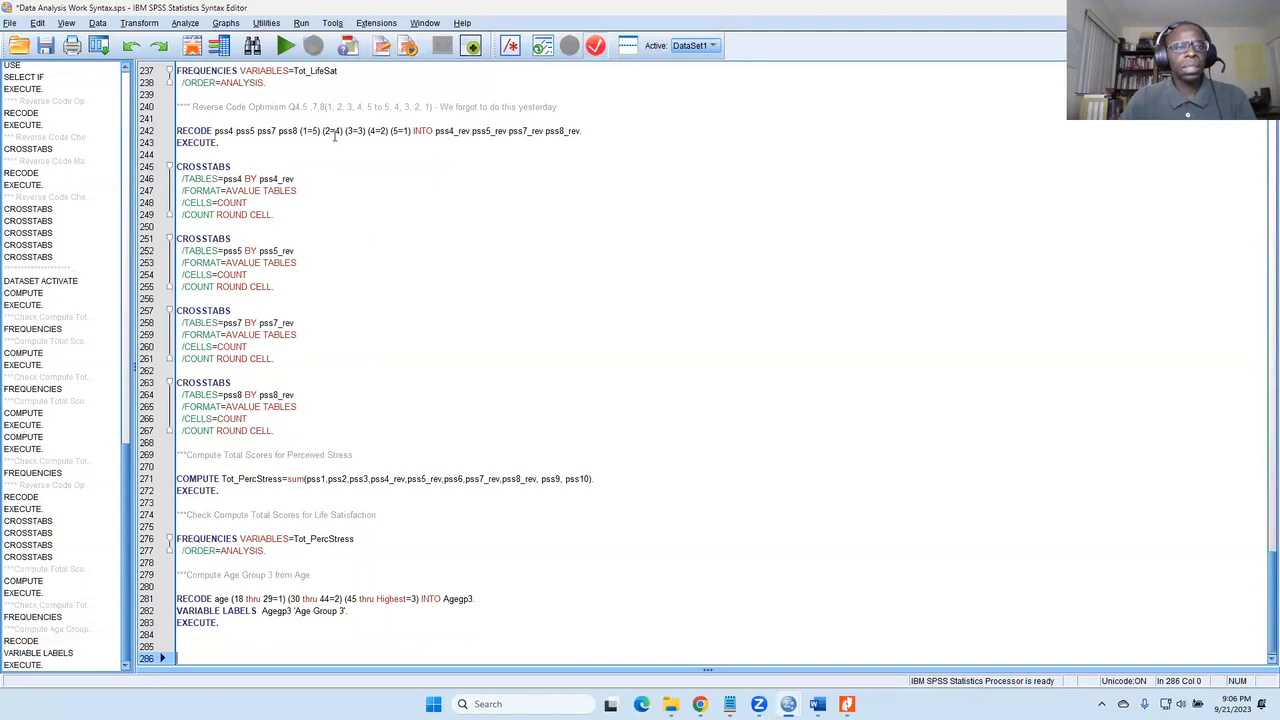
pyautogui.click(192, 24)
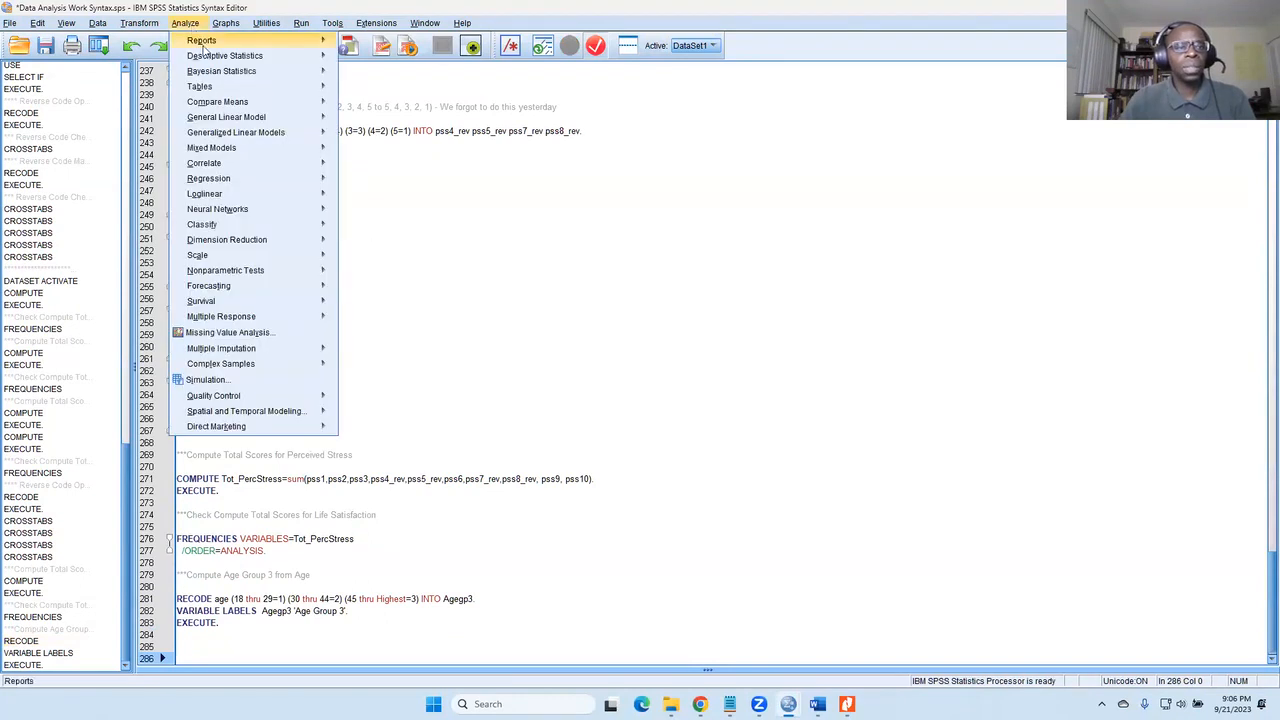
pyautogui.moveTo(230, 56)
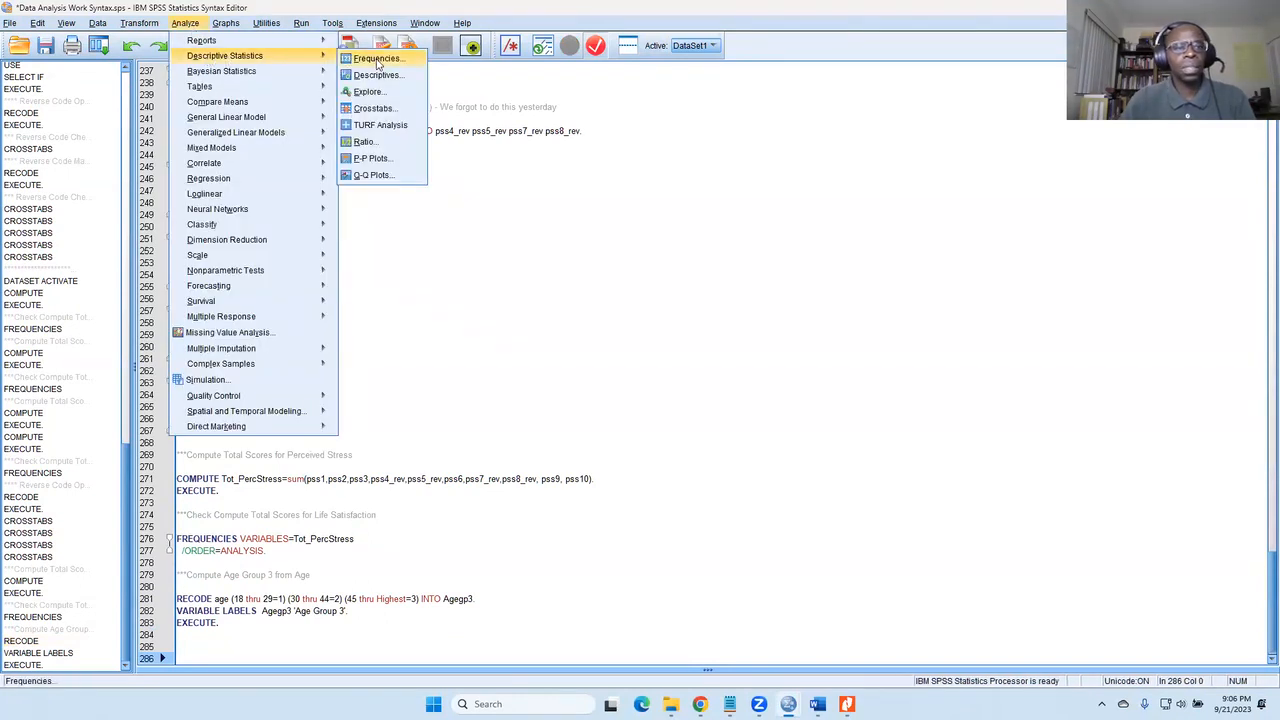
pyautogui.click(375, 108)
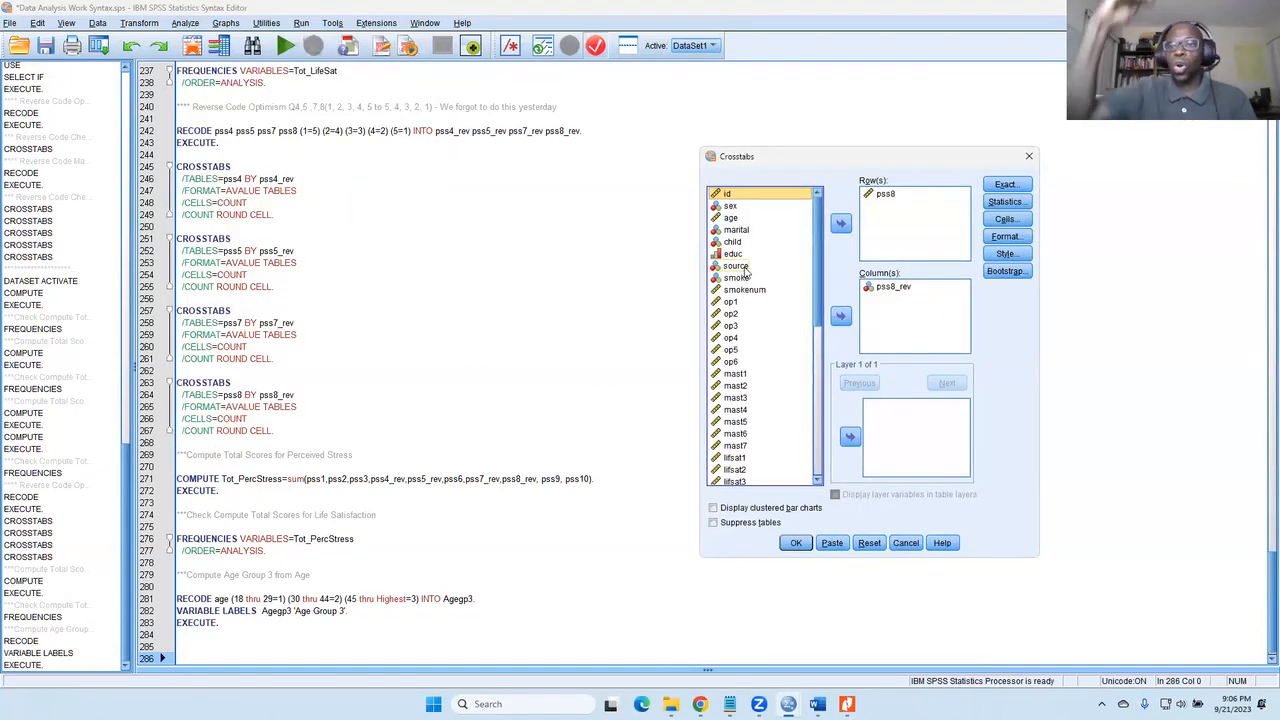
pyautogui.click(891, 288)
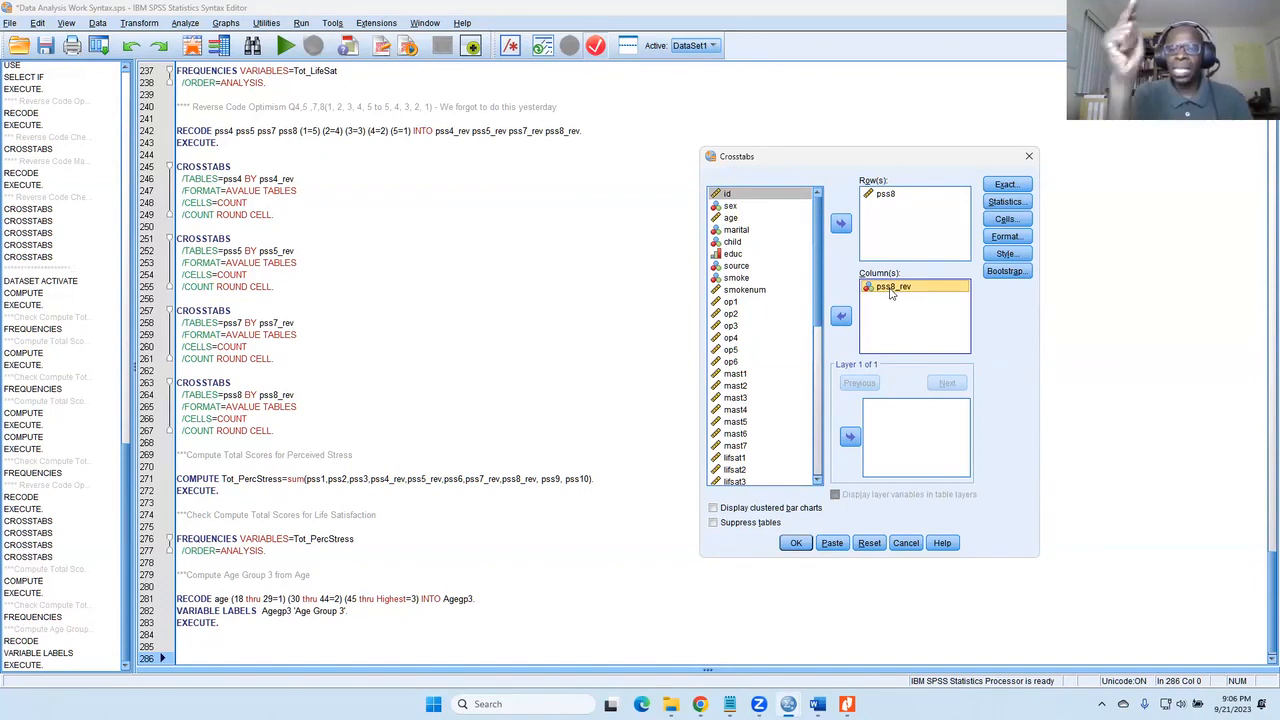
pyautogui.click(843, 318)
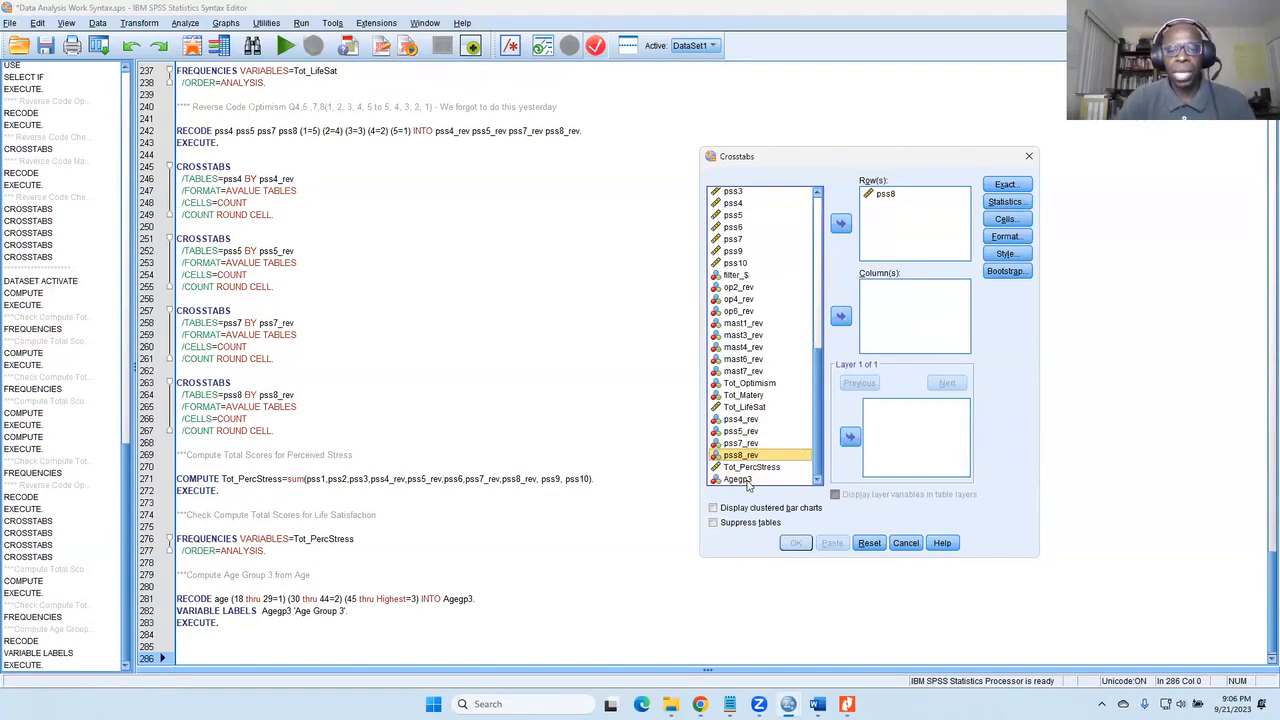
pyautogui.click(745, 479)
pyautogui.click(840, 318)
# Replace pss8 with age as the Crosstabs row variable and paste the command into the syntax file.
pyautogui.click(889, 200)
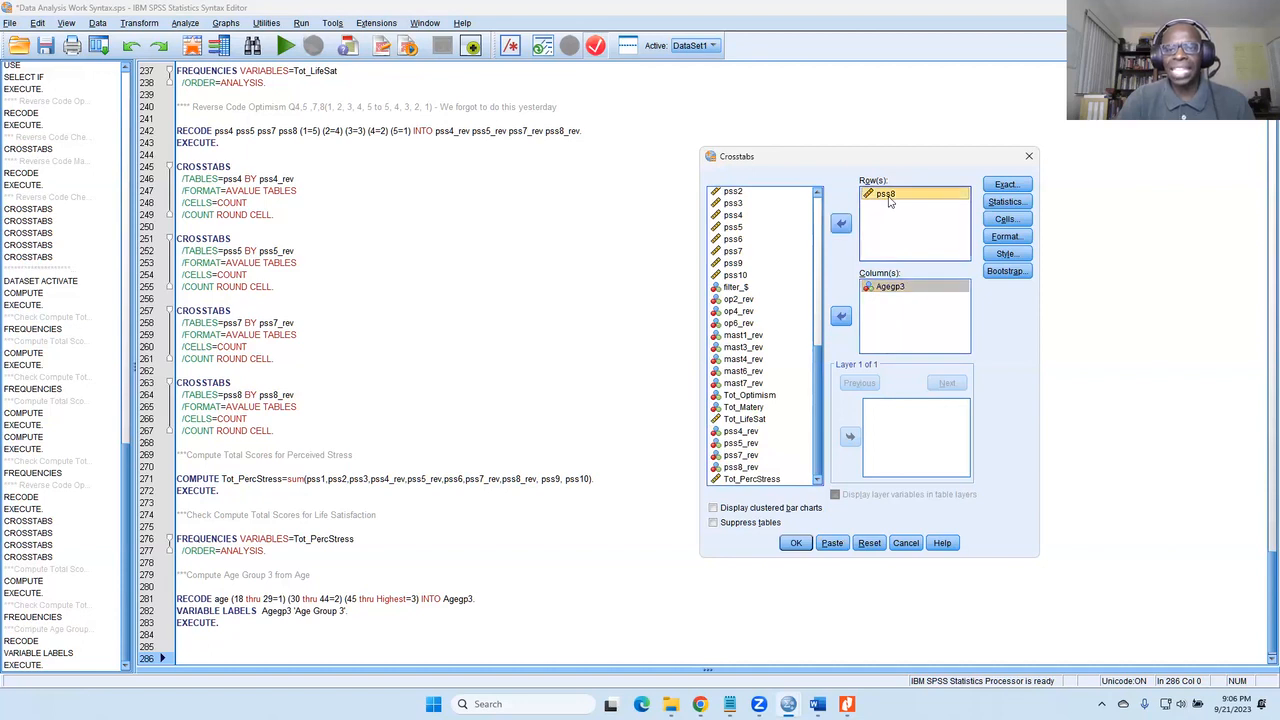
pyautogui.click(841, 223)
pyautogui.scroll(10, 786, 262)
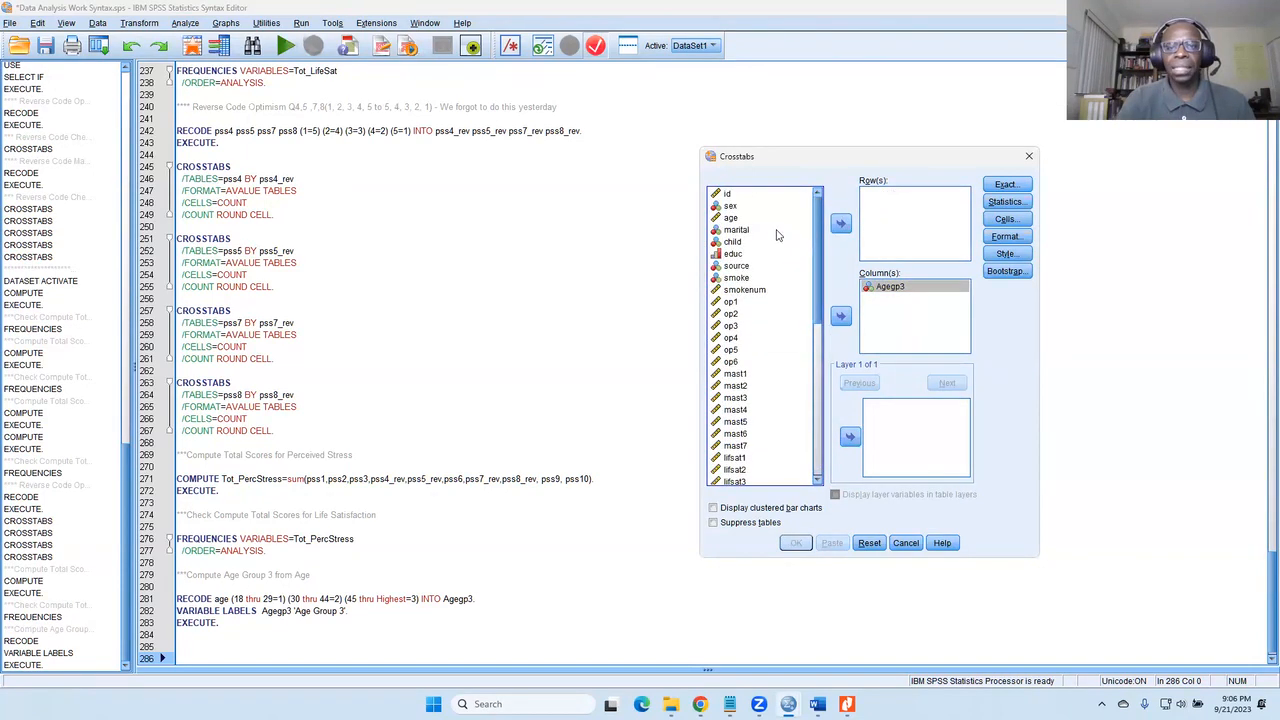
pyautogui.click(731, 218)
pyautogui.click(840, 223)
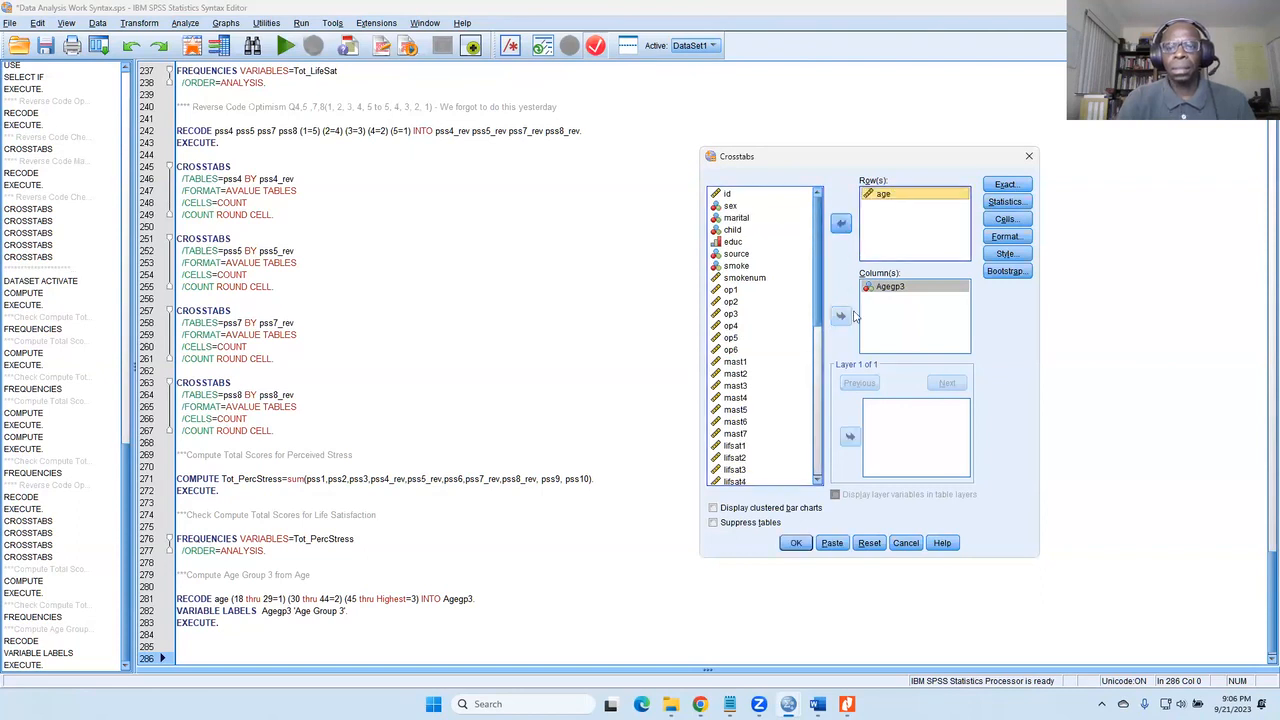
pyautogui.click(832, 543)
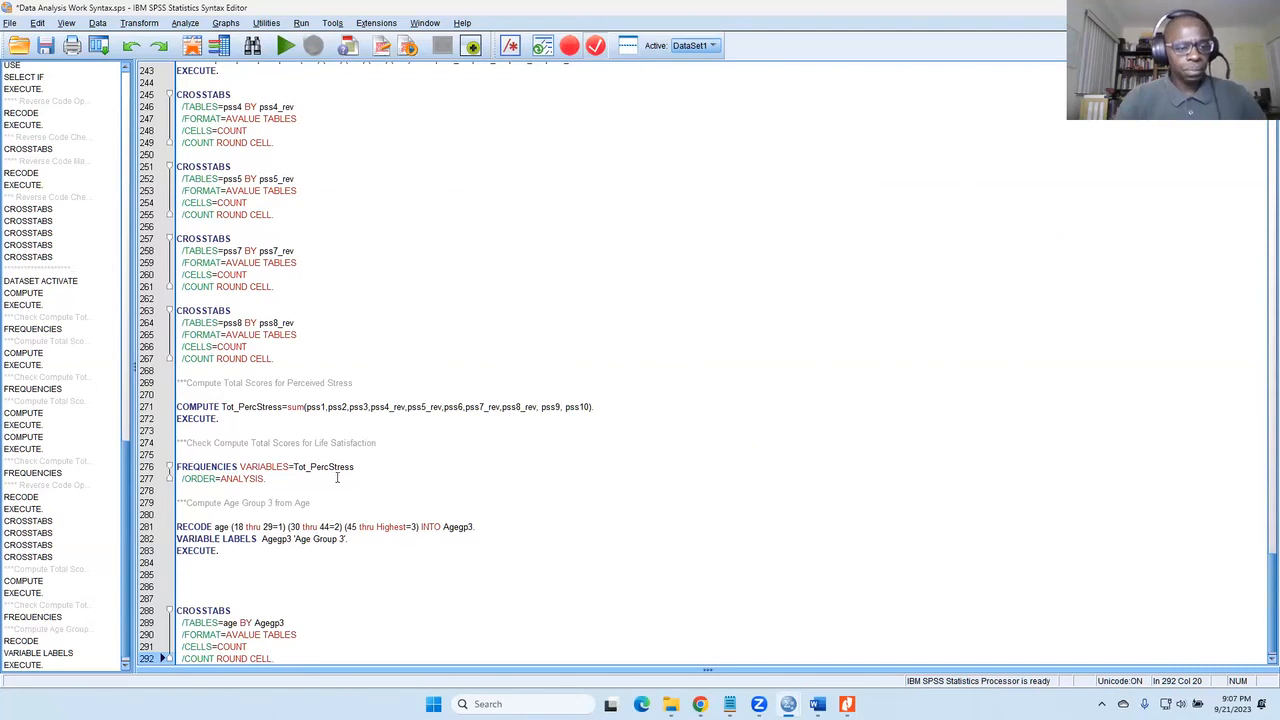
# Copy the comment "***Check Compute Total Scores for Life Satisfaction" to the blank space above the age by Agegp3 CROSSTABS command.
pyautogui.moveTo(389, 446); pyautogui.dragTo(176, 446)
pyautogui.hotkey('ctrl', 'c')
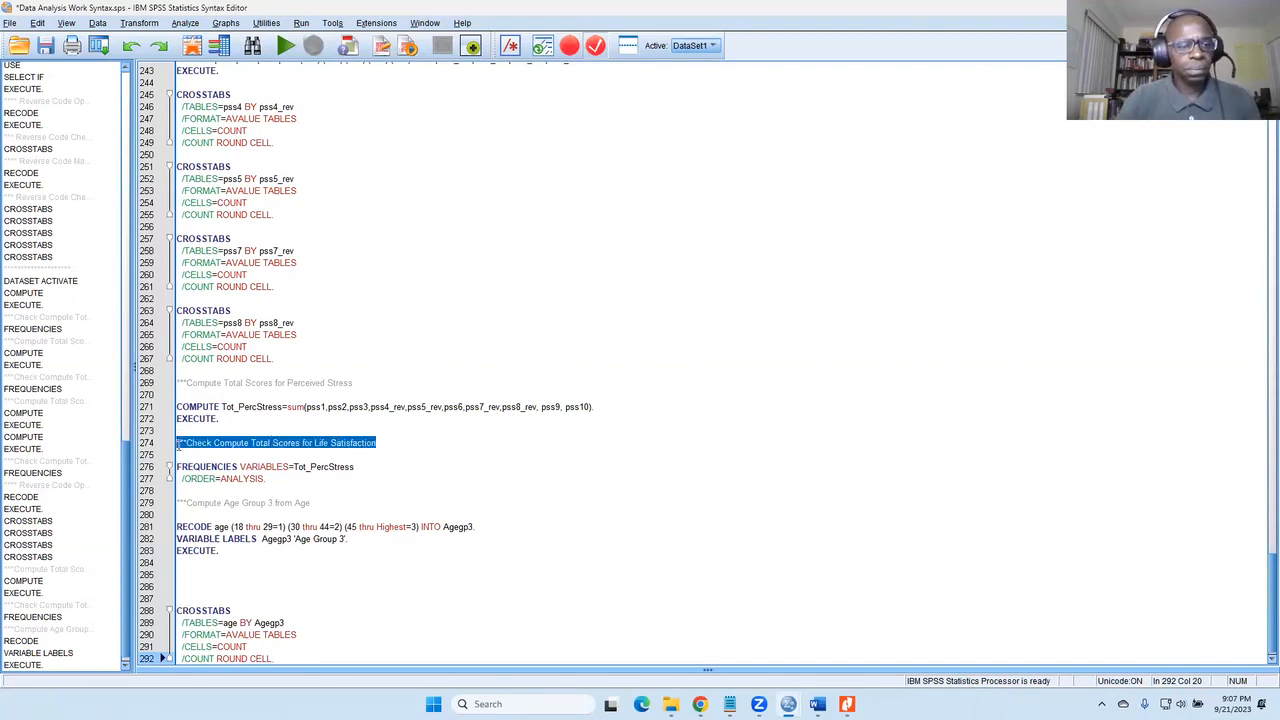
pyautogui.rightClick(185, 449)
pyautogui.click(207, 465)
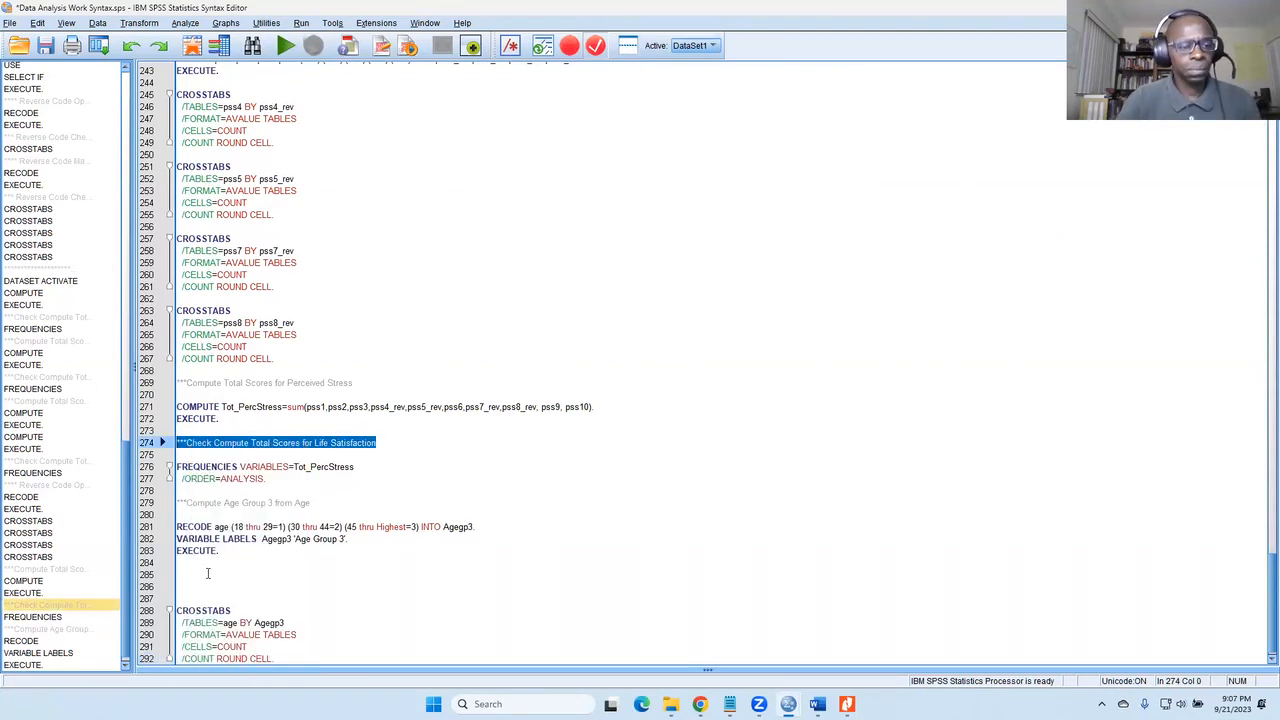
pyautogui.click(208, 577)
pyautogui.hotkey('ctrl', 'v')
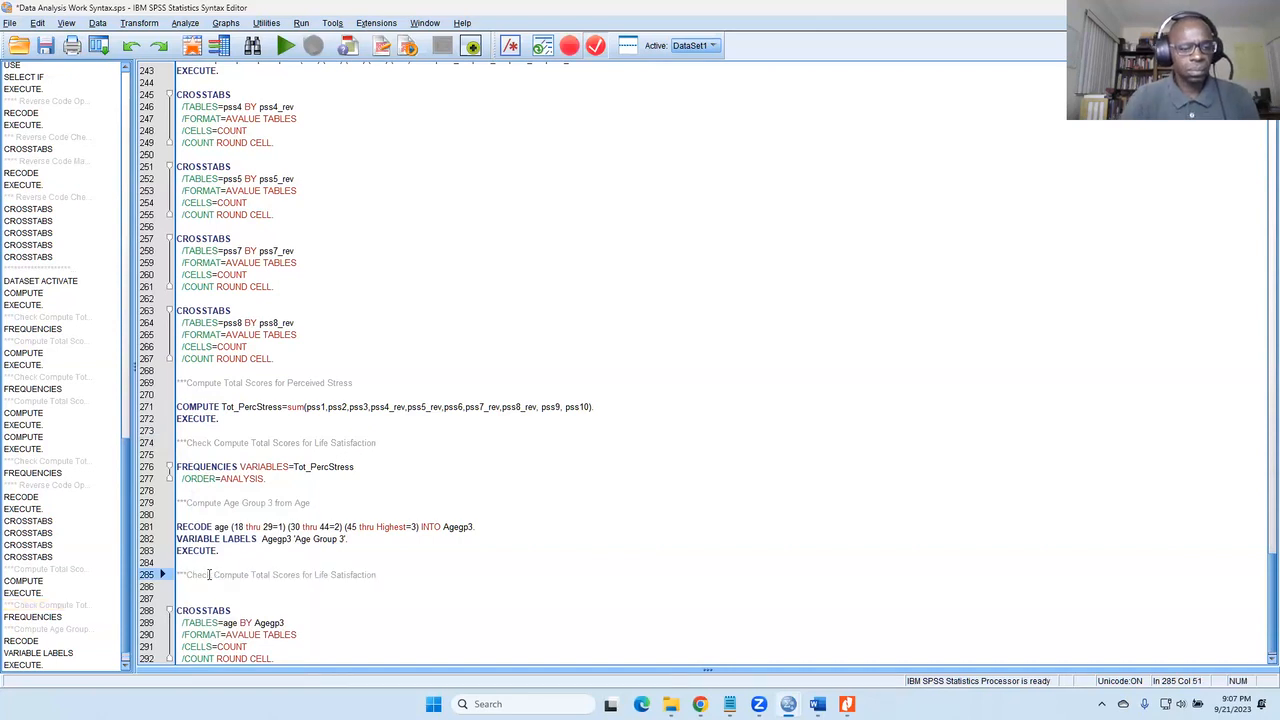
# Reword the copied comment to read "***Check Compute fpr Age Group 3".
pyautogui.keyDown('shift'); pyautogui.click(268, 578); pyautogui.keyUp('shift')
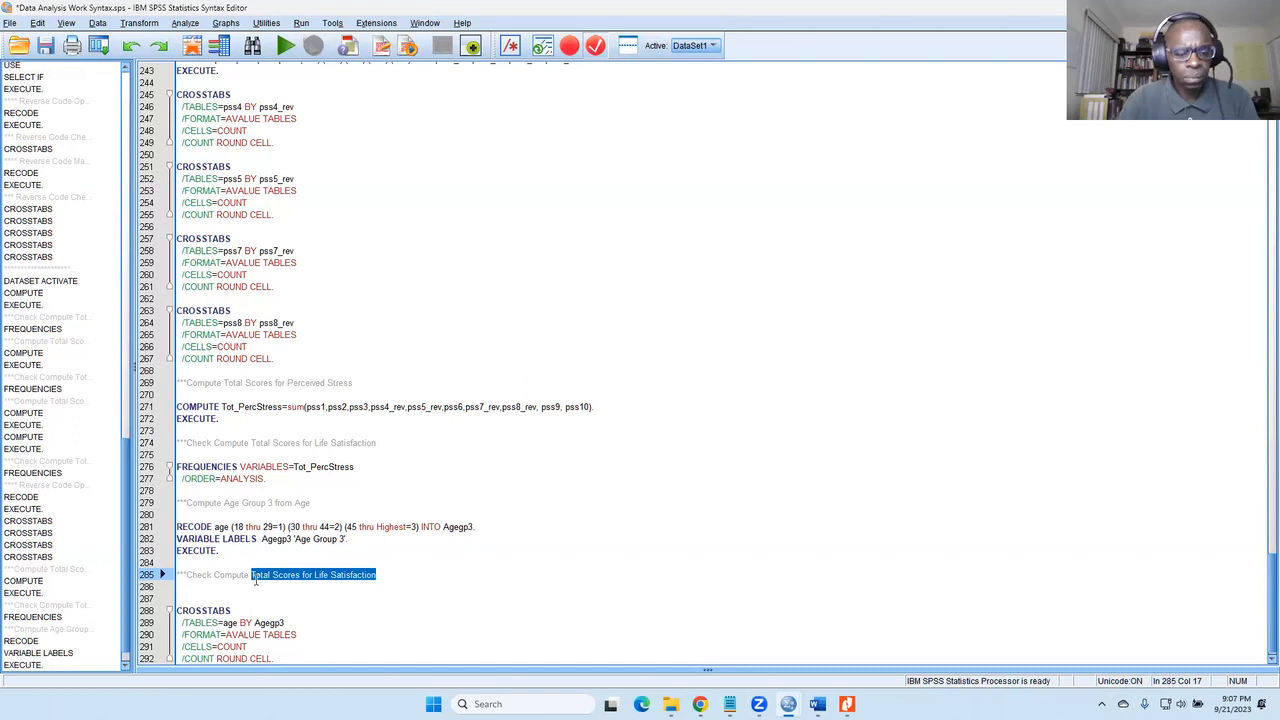
pyautogui.write('fr')
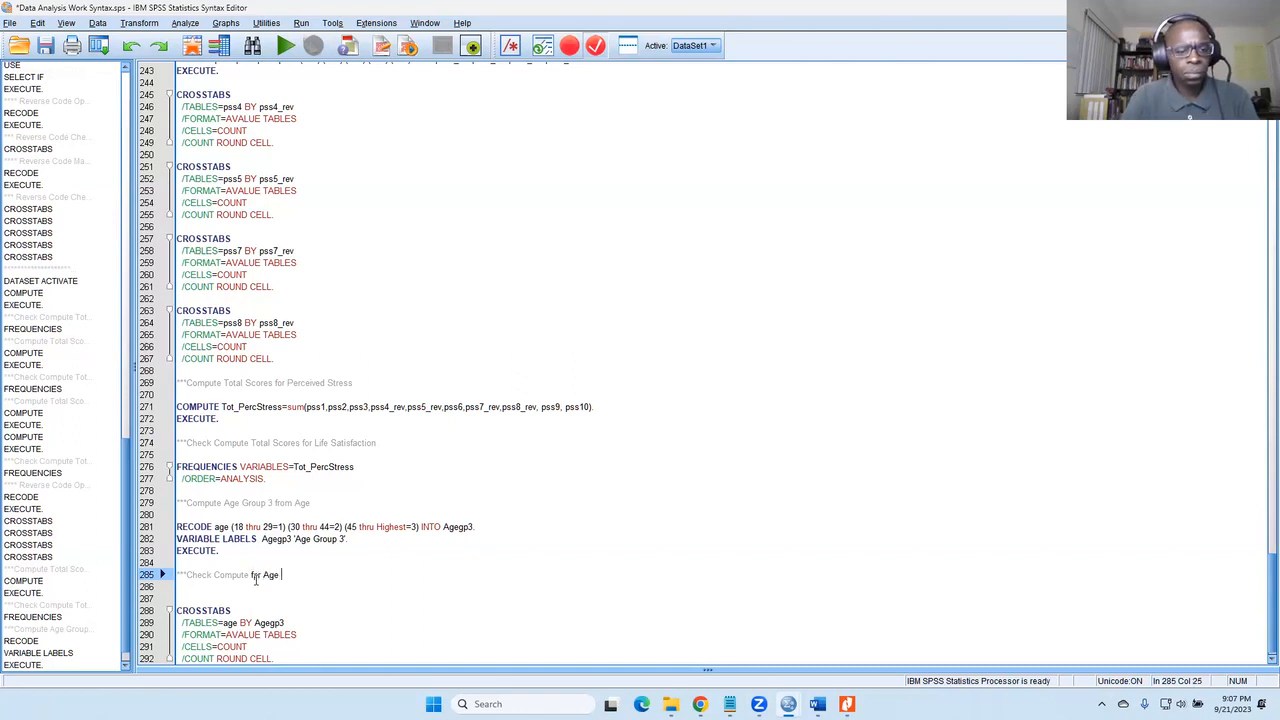
pyautogui.press('BackSpace')
pyautogui.press('BackSpace')
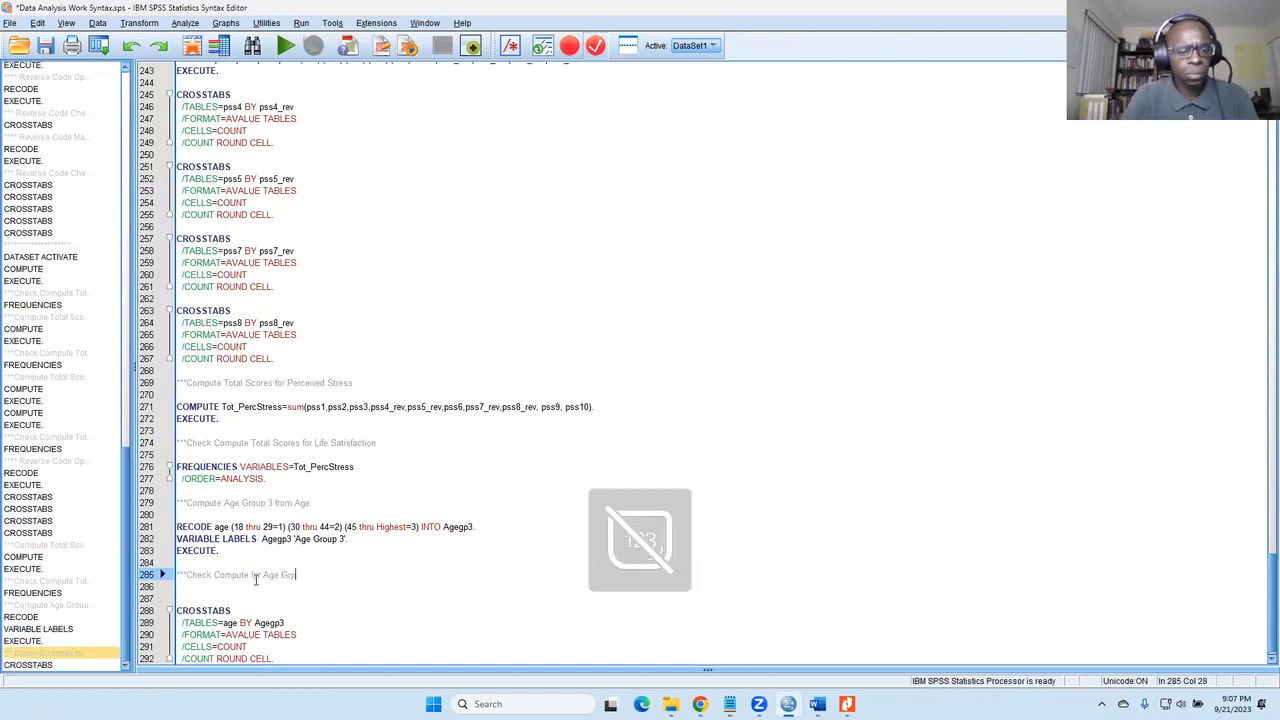
pyautogui.press('Num_Lock')
pyautogui.press('BackSpace')
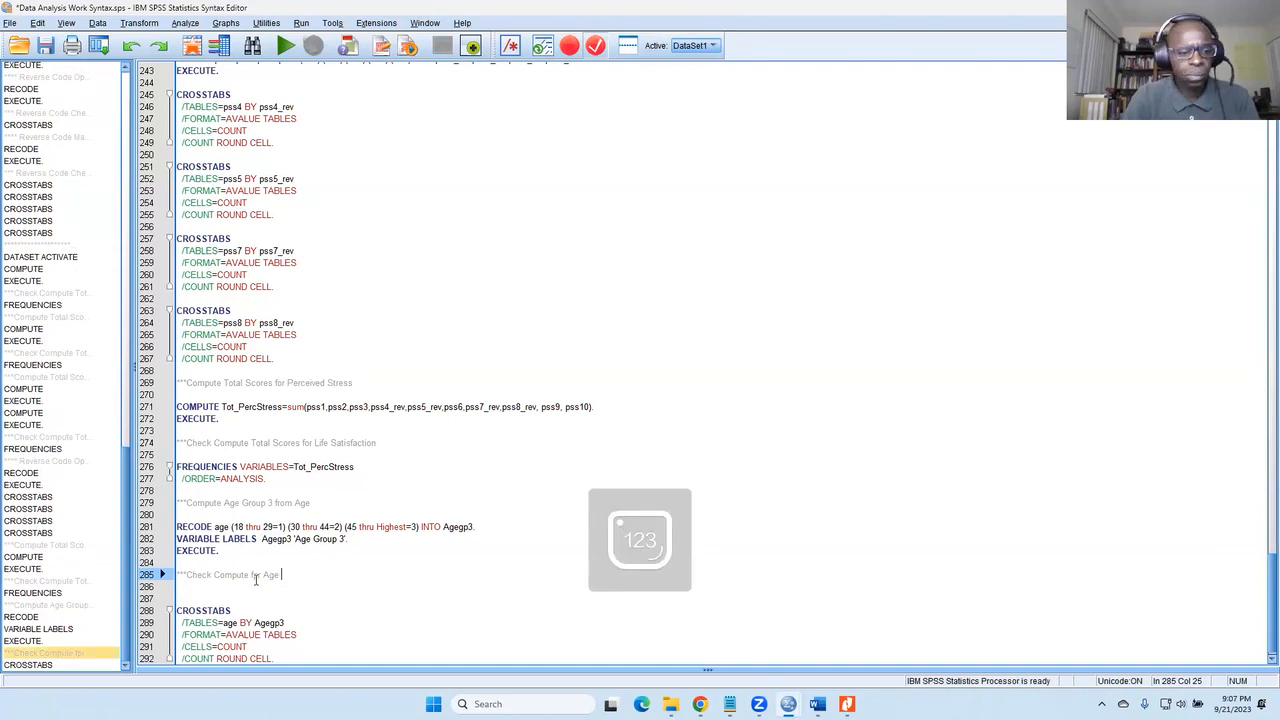
pyautogui.write('Group ')
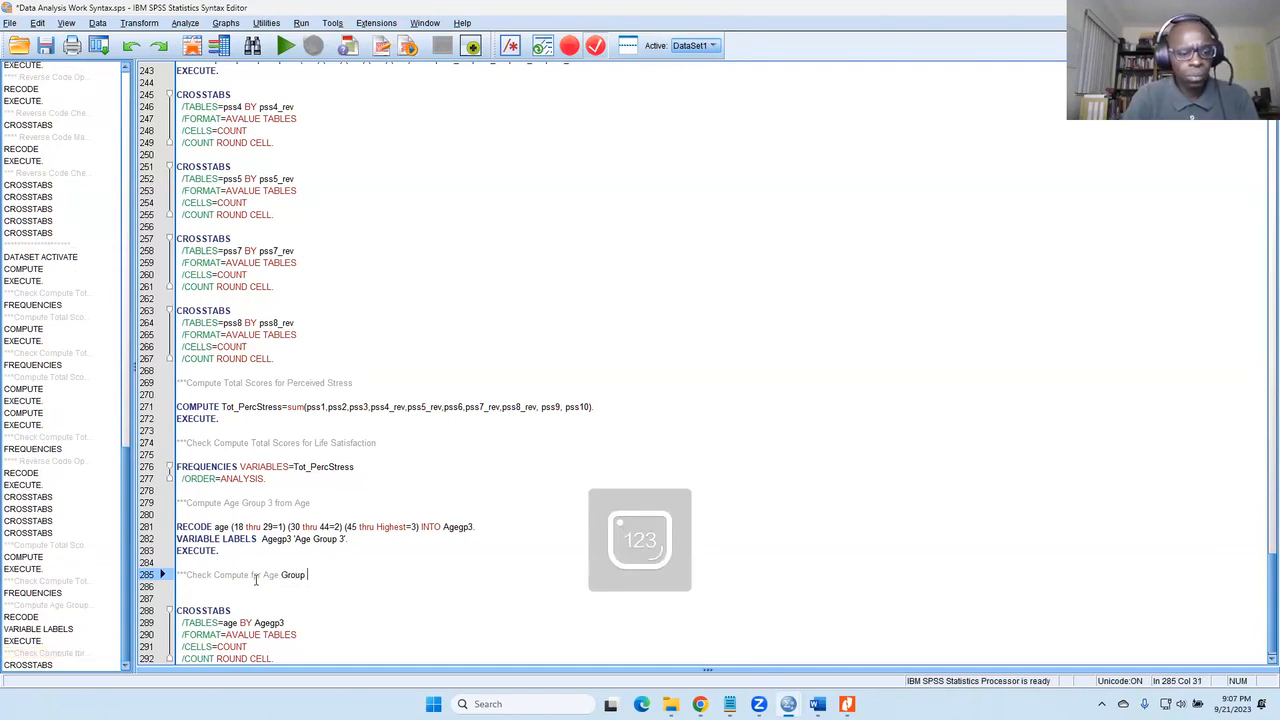
pyautogui.write('3')
# Run the age by Agegp3 CROSSTABS command and examine in the maximized output how the ages fall into the three groups.
pyautogui.scroll(-1, 395, 563)
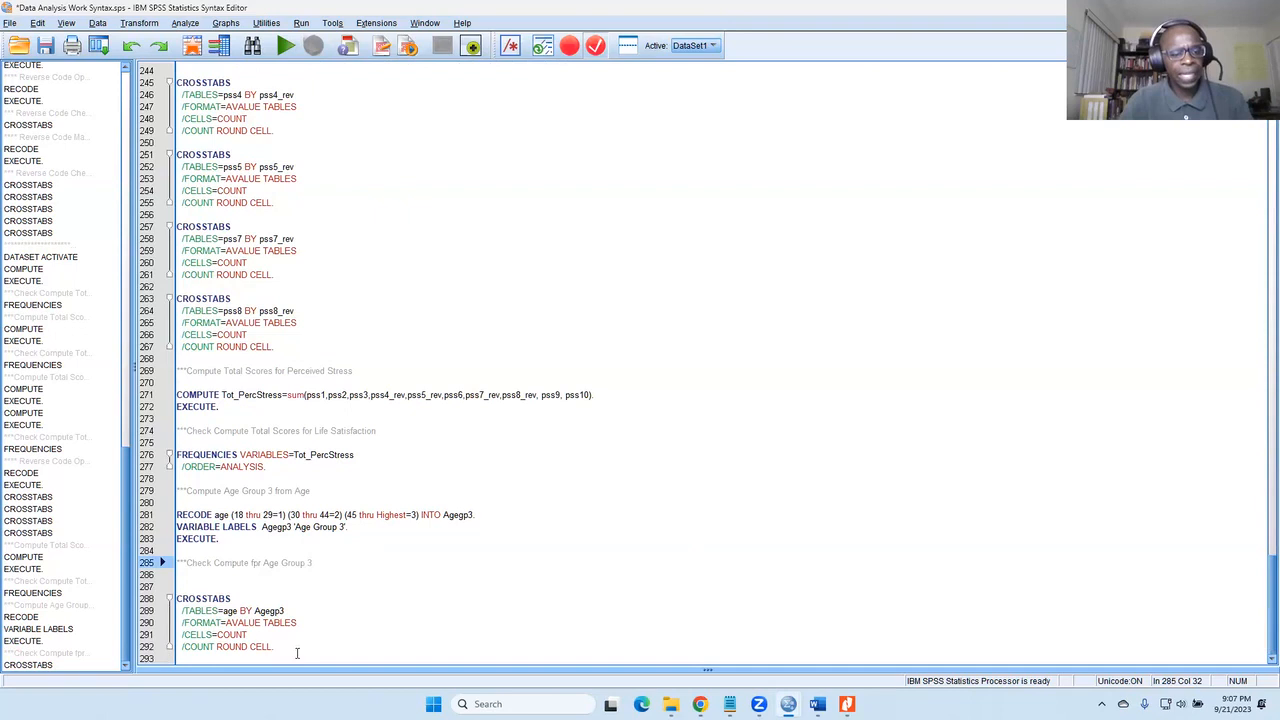
pyautogui.moveTo(297, 653); pyautogui.dragTo(177, 598)
pyautogui.click(285, 45)
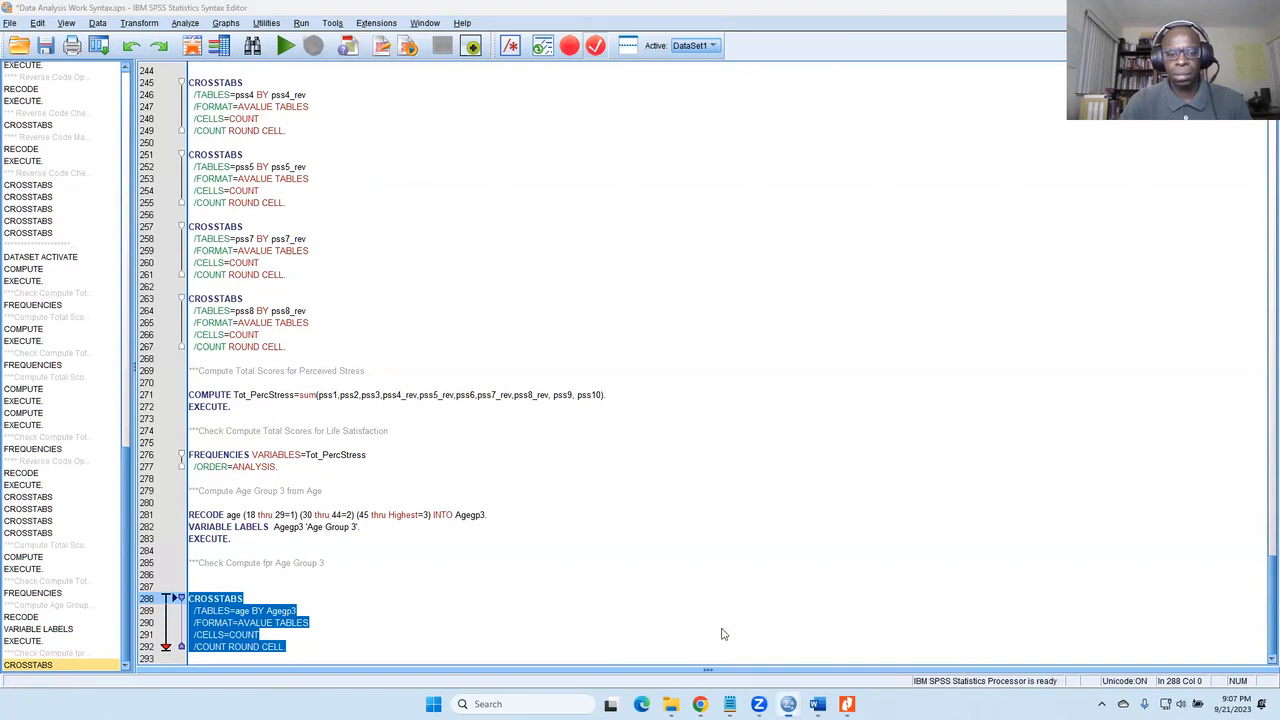
pyautogui.click(1174, 40)
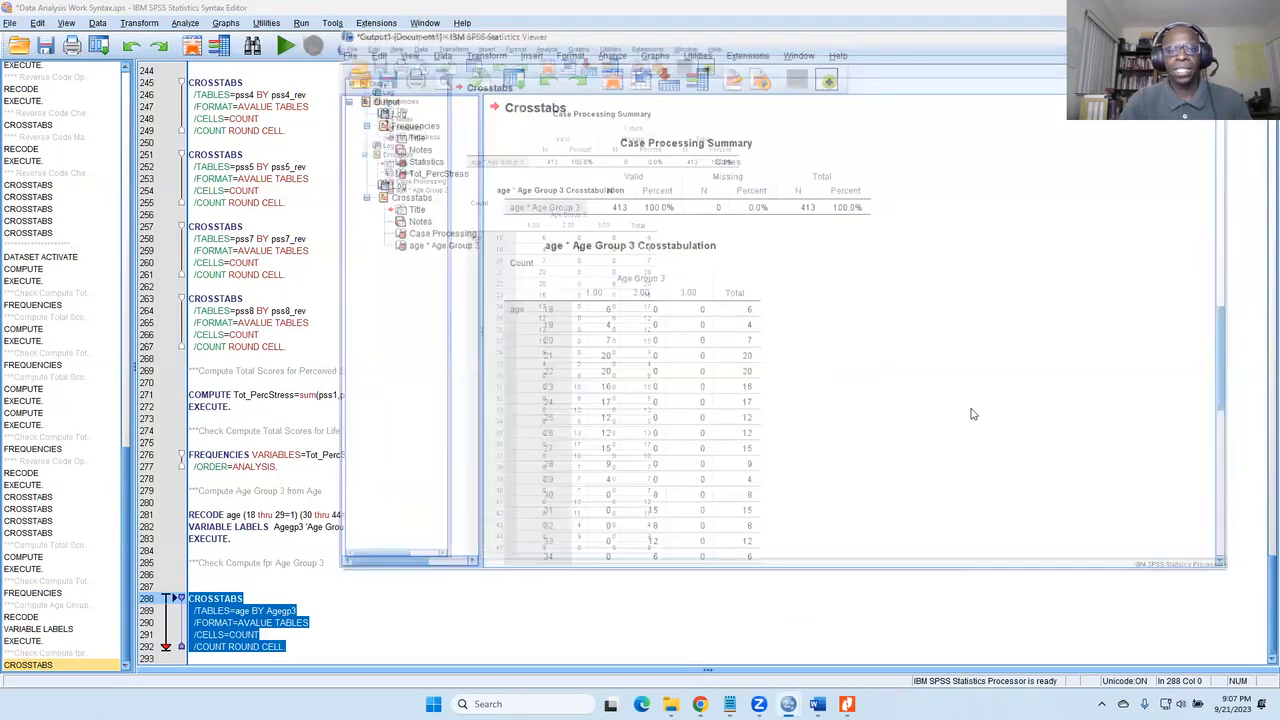
pyautogui.scroll(-2, 532, 436)
pyautogui.scroll(3, 532, 436)
pyautogui.click(308, 408)
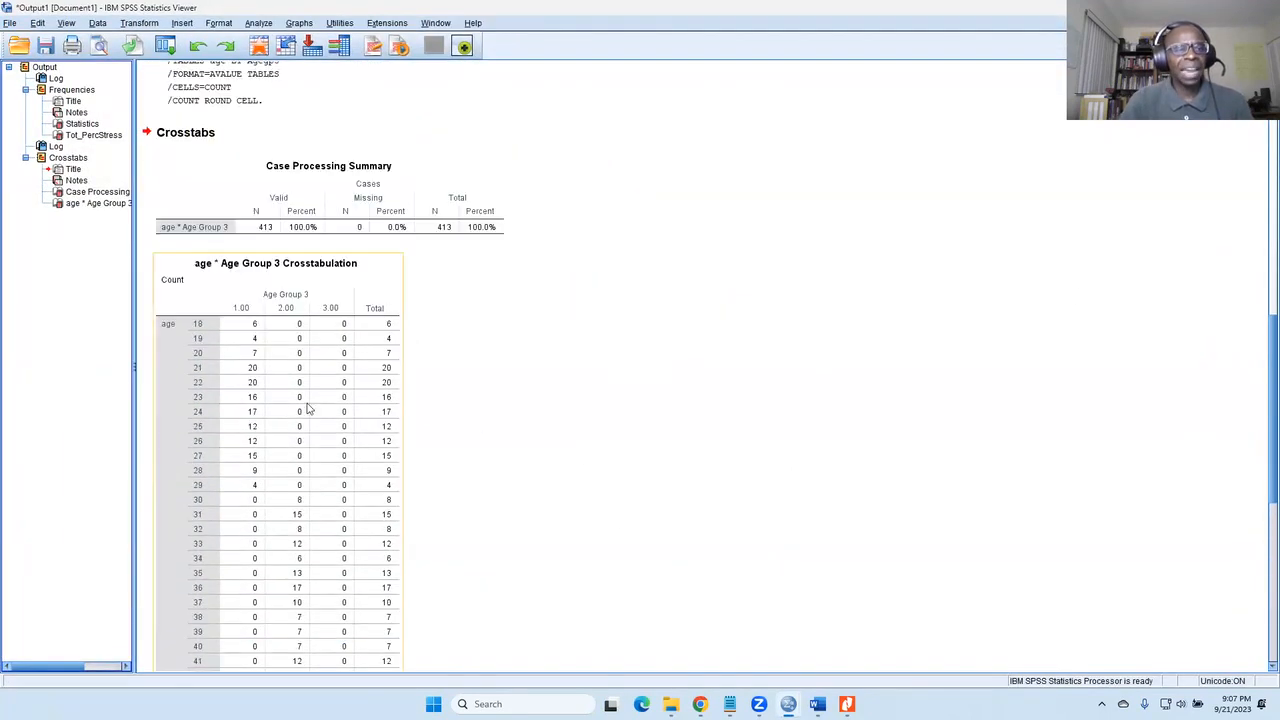
pyautogui.scroll(-2, 249, 330)
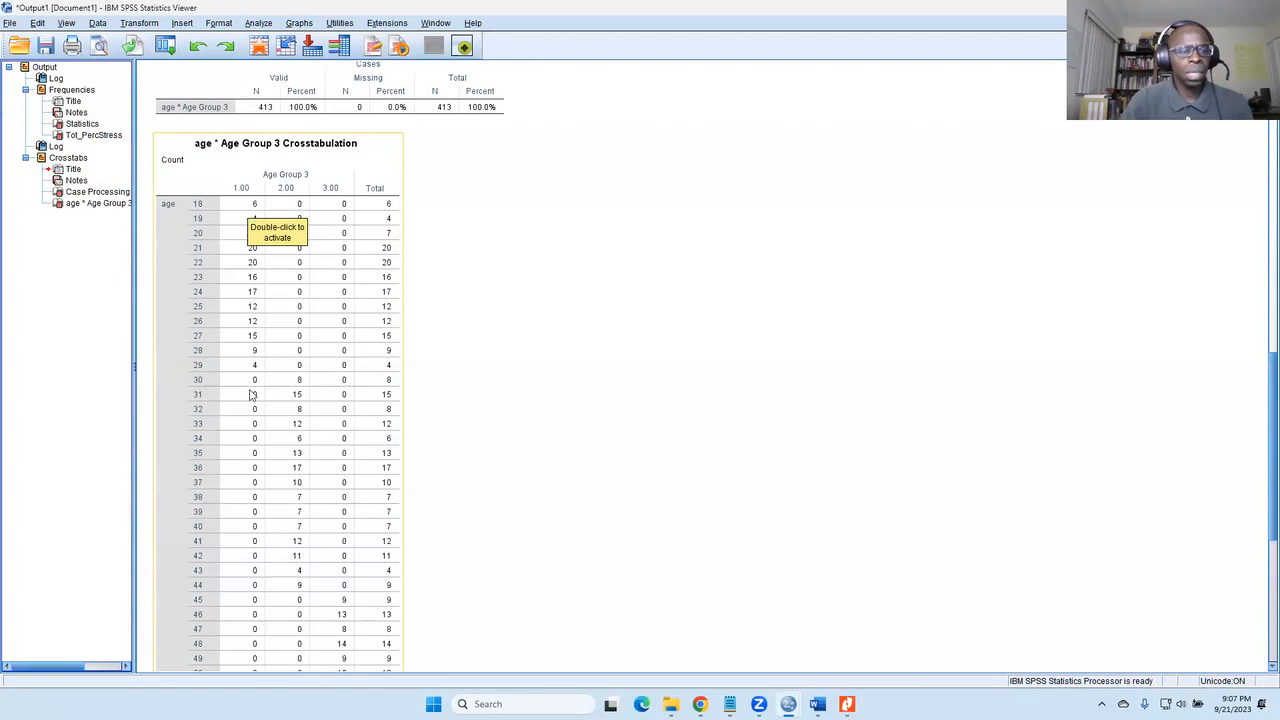
pyautogui.click(594, 446)
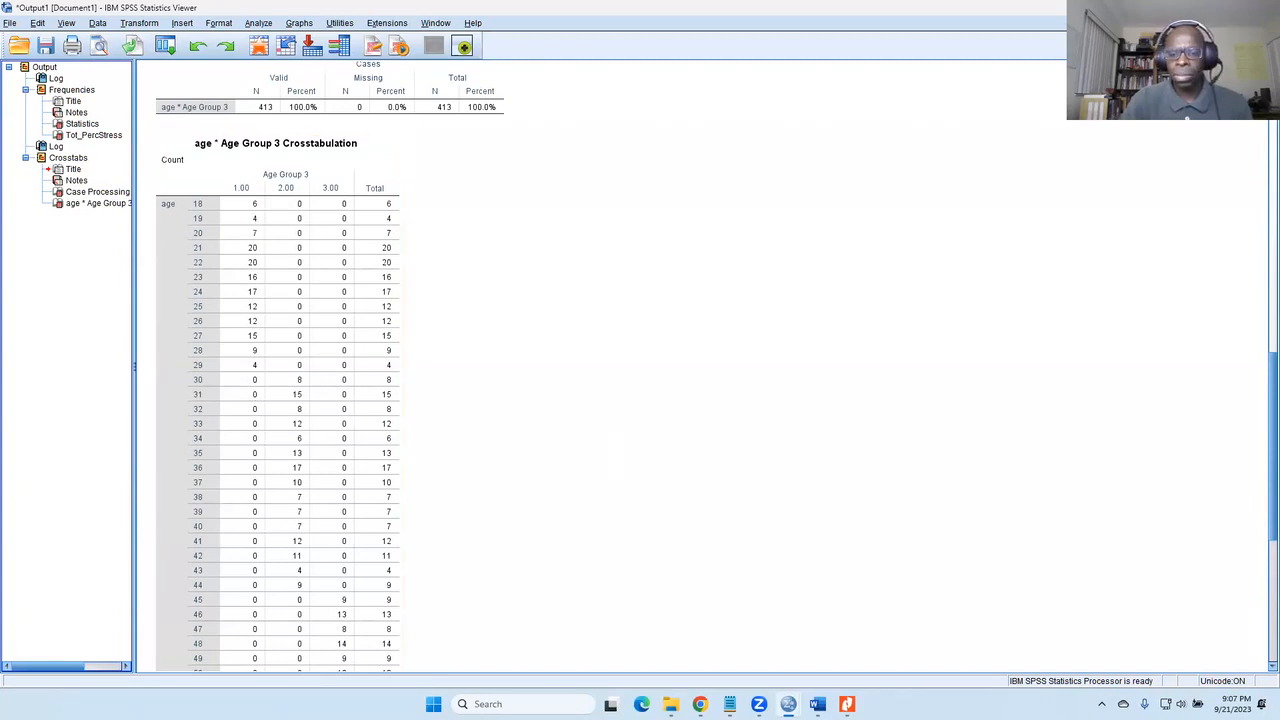
# Underline the group boundaries at ages 29 and 44 in the age by Age Group 3 crosstab and review the remaining rows down to the totals.
pyautogui.click(847, 704)
pyautogui.click(847, 704)
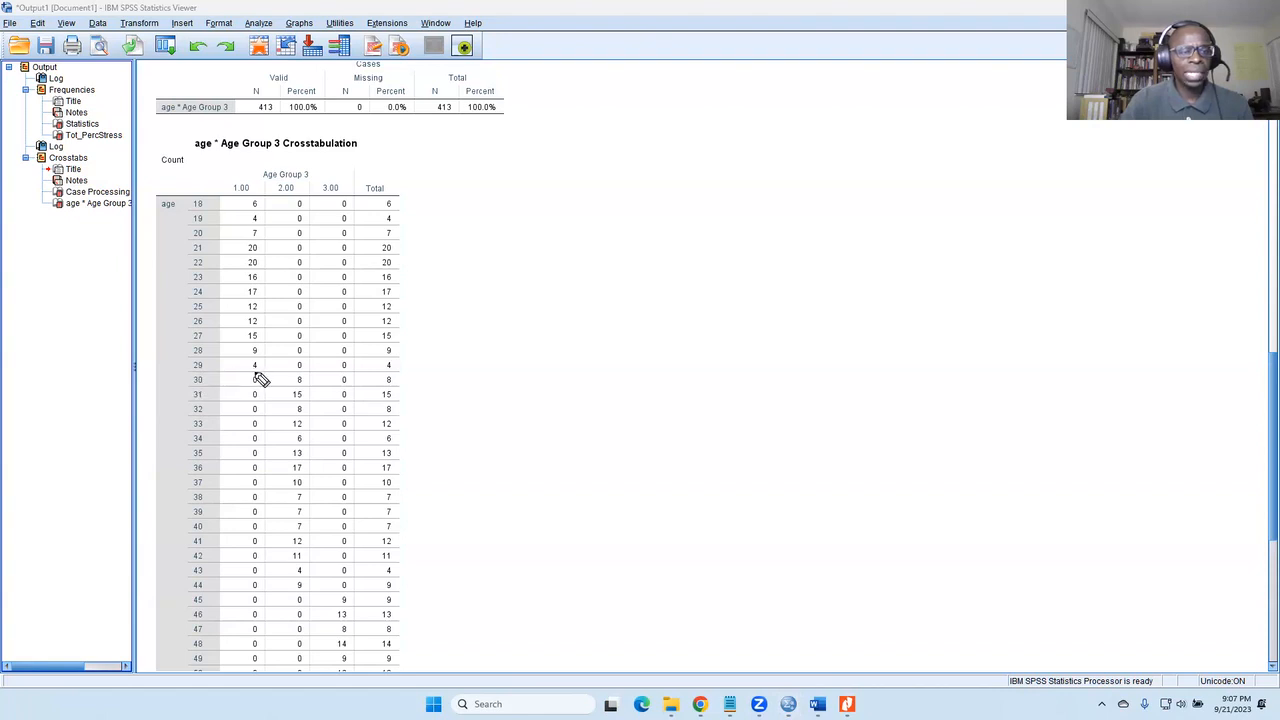
pyautogui.moveTo(249, 372); pyautogui.dragTo(263, 371)
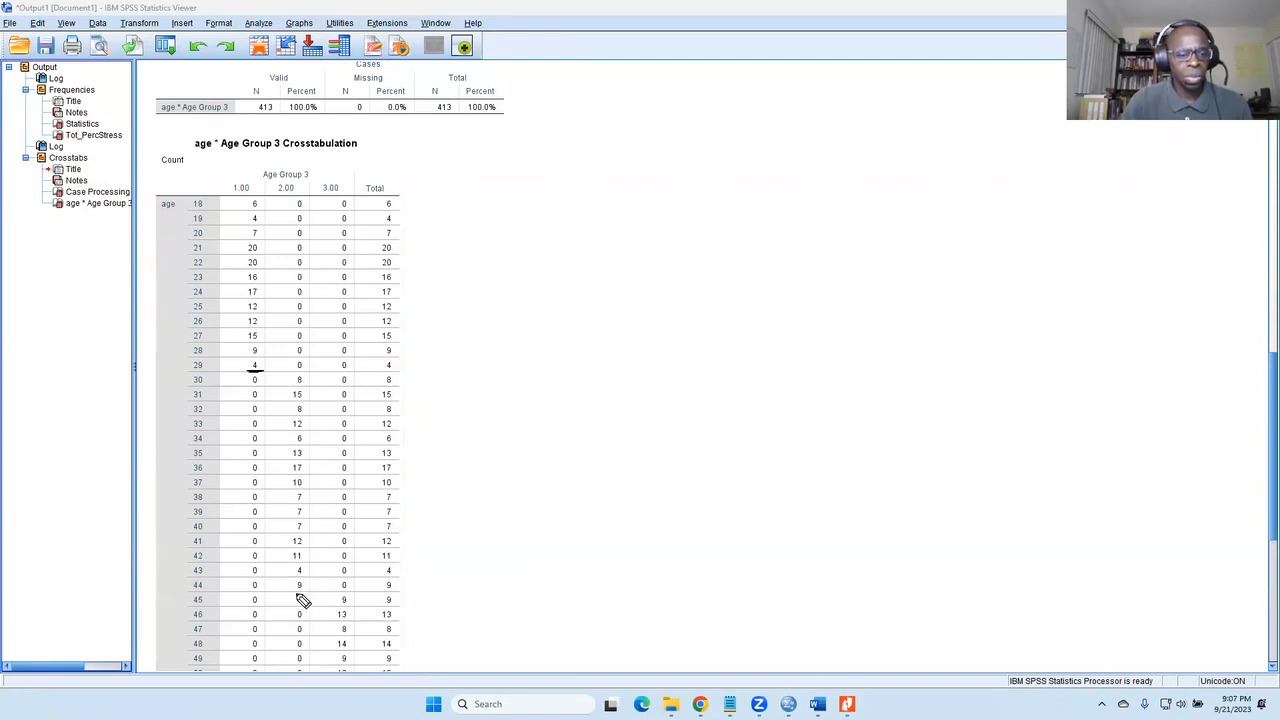
pyautogui.moveTo(293, 591); pyautogui.dragTo(302, 590)
pyautogui.moveTo(288, 372); pyautogui.dragTo(303, 372)
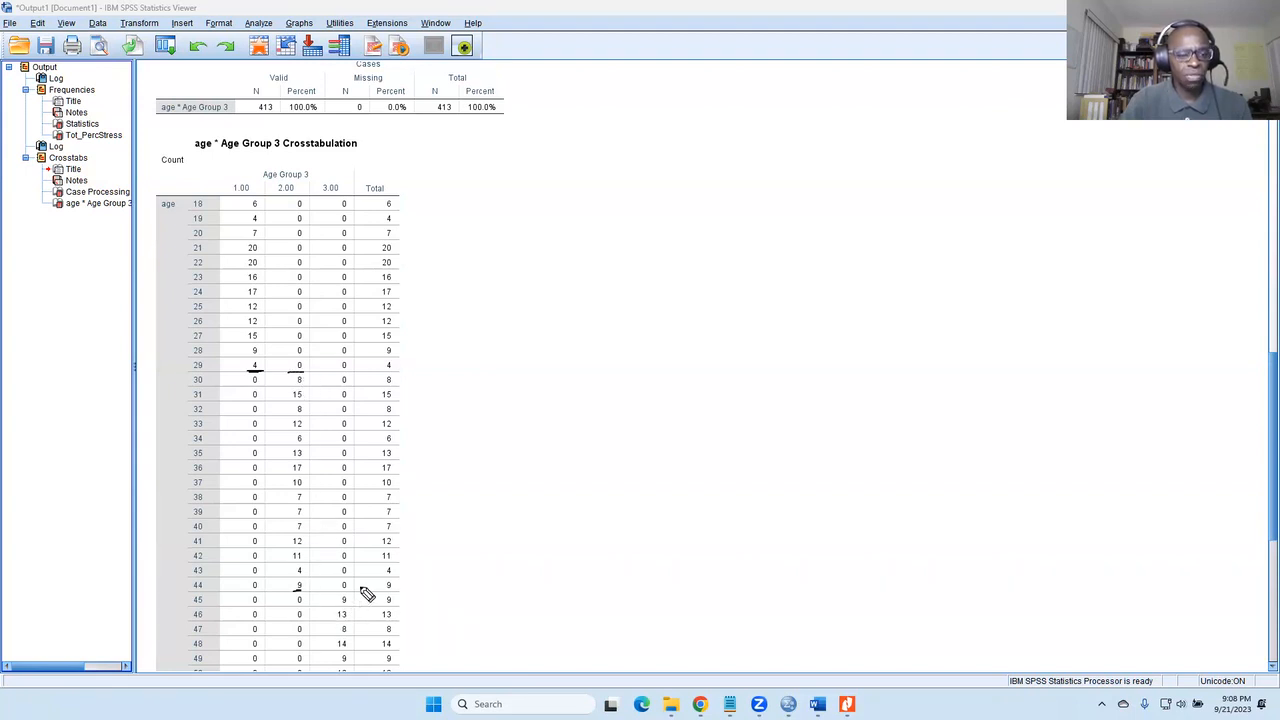
pyautogui.scroll(-8, 507, 487)
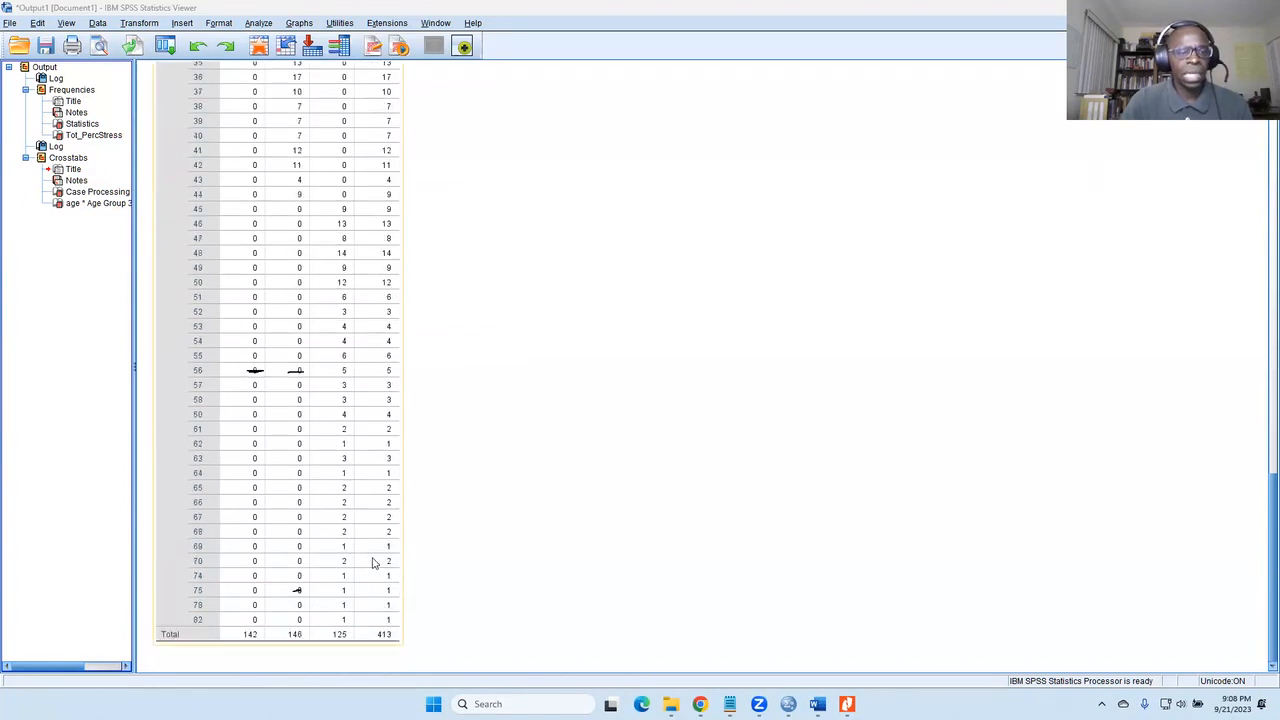
pyautogui.scroll(8, 371, 540)
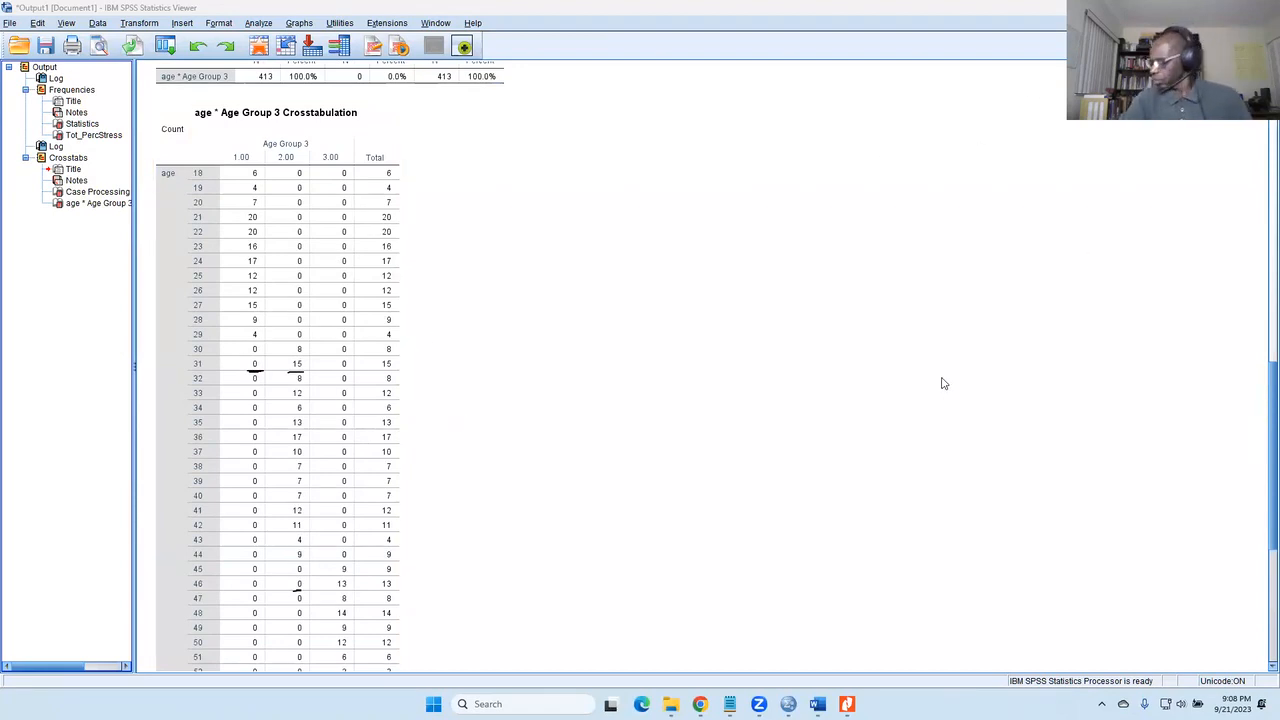
pyautogui.scroll(-5, 645, 437)
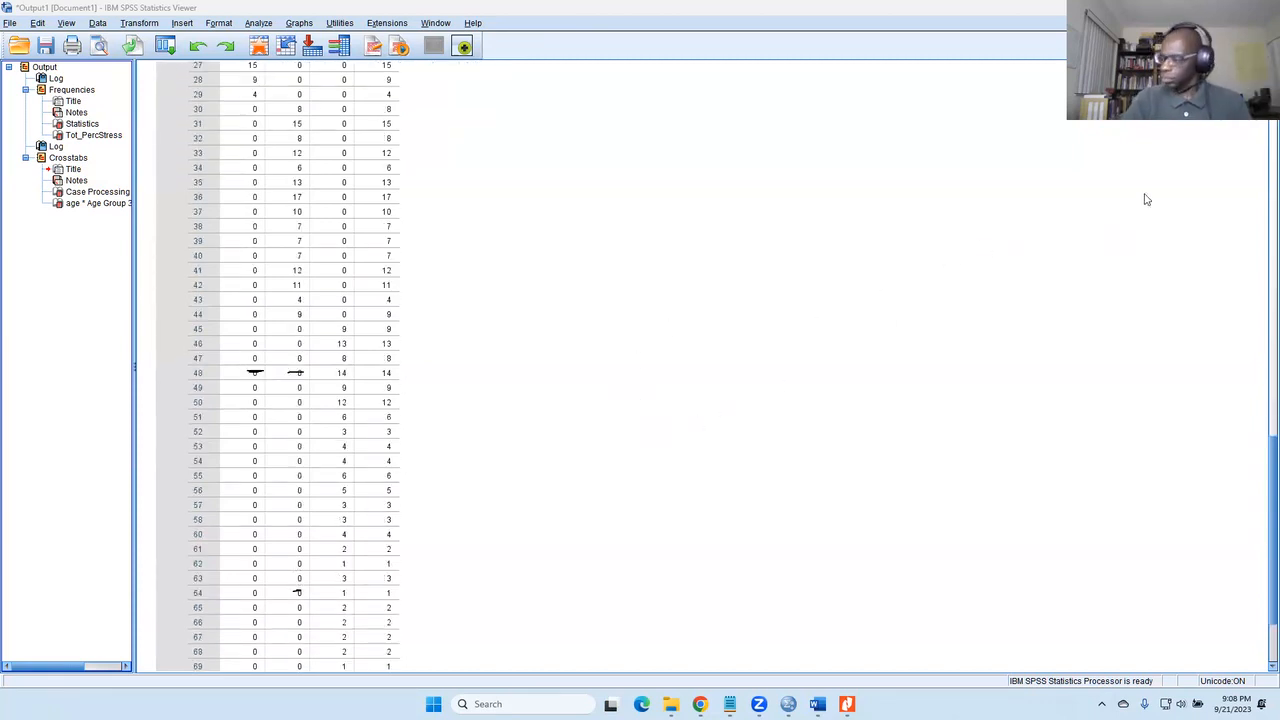
pyautogui.click(1203, 8)
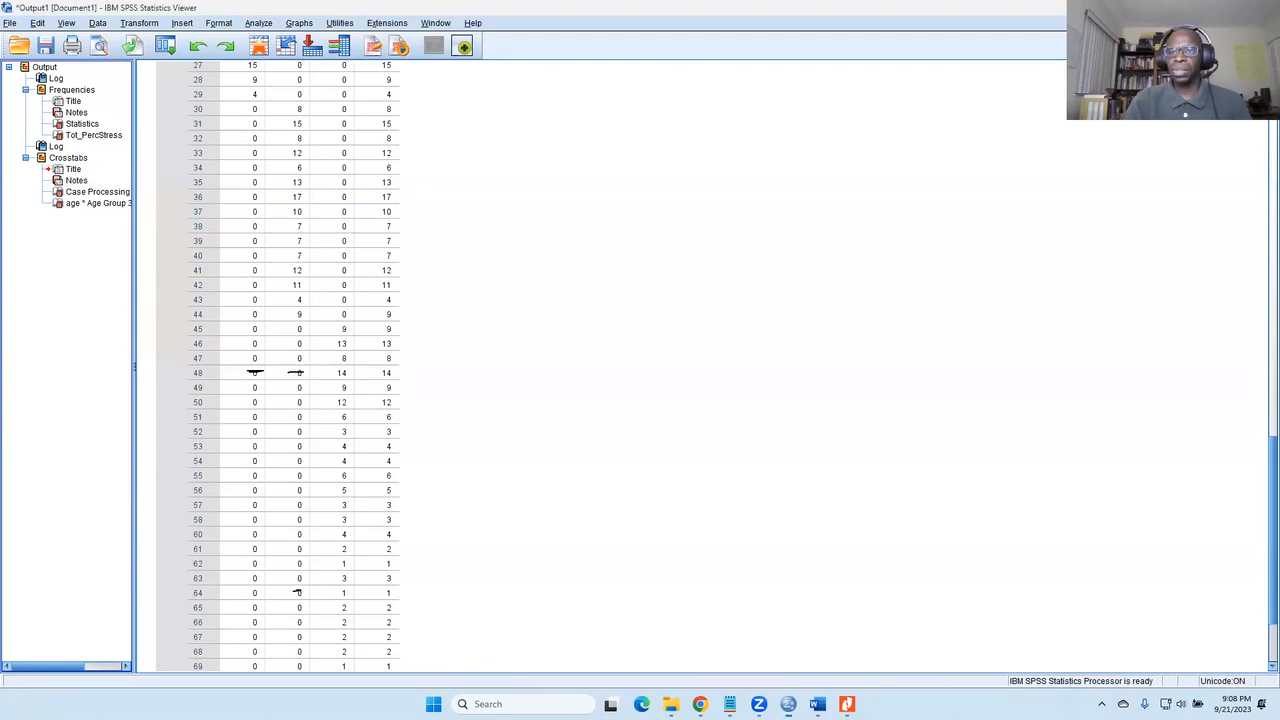
# Switch to the Word workbook and enter age as the variable name in the first empty row of the Step 4 table.
pyautogui.click(818, 704)
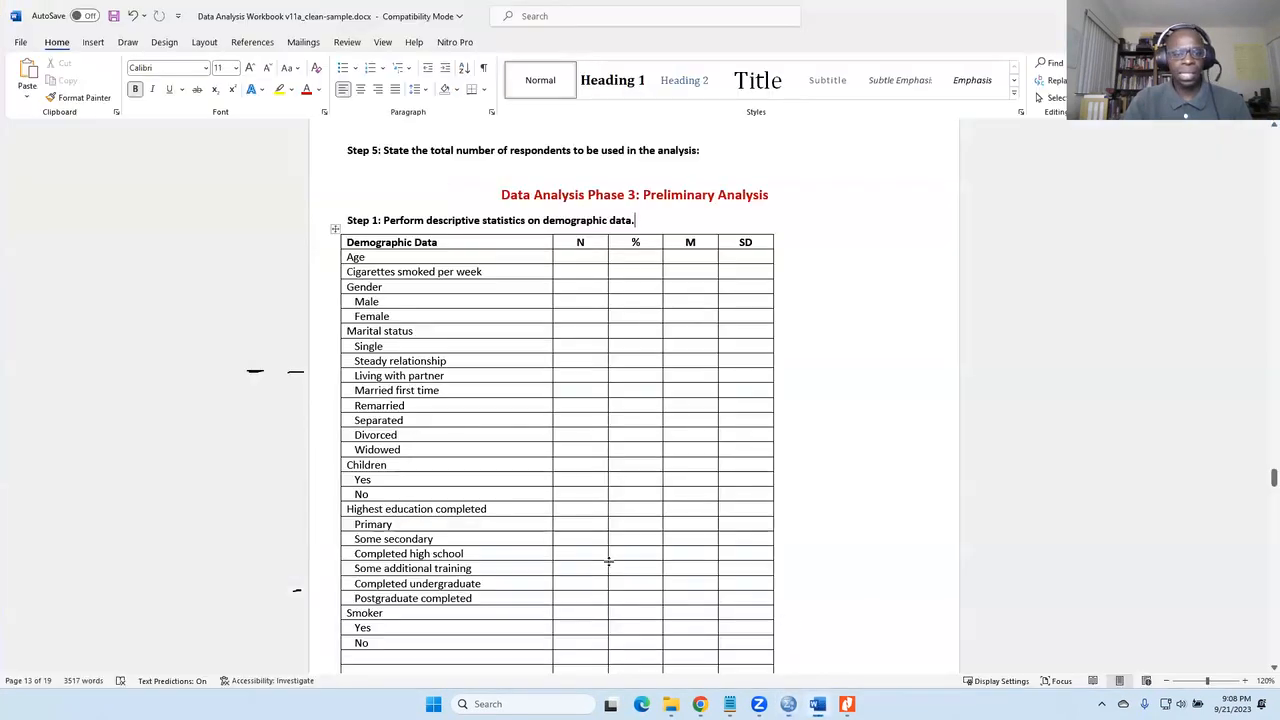
pyautogui.scroll(10, 440, 493)
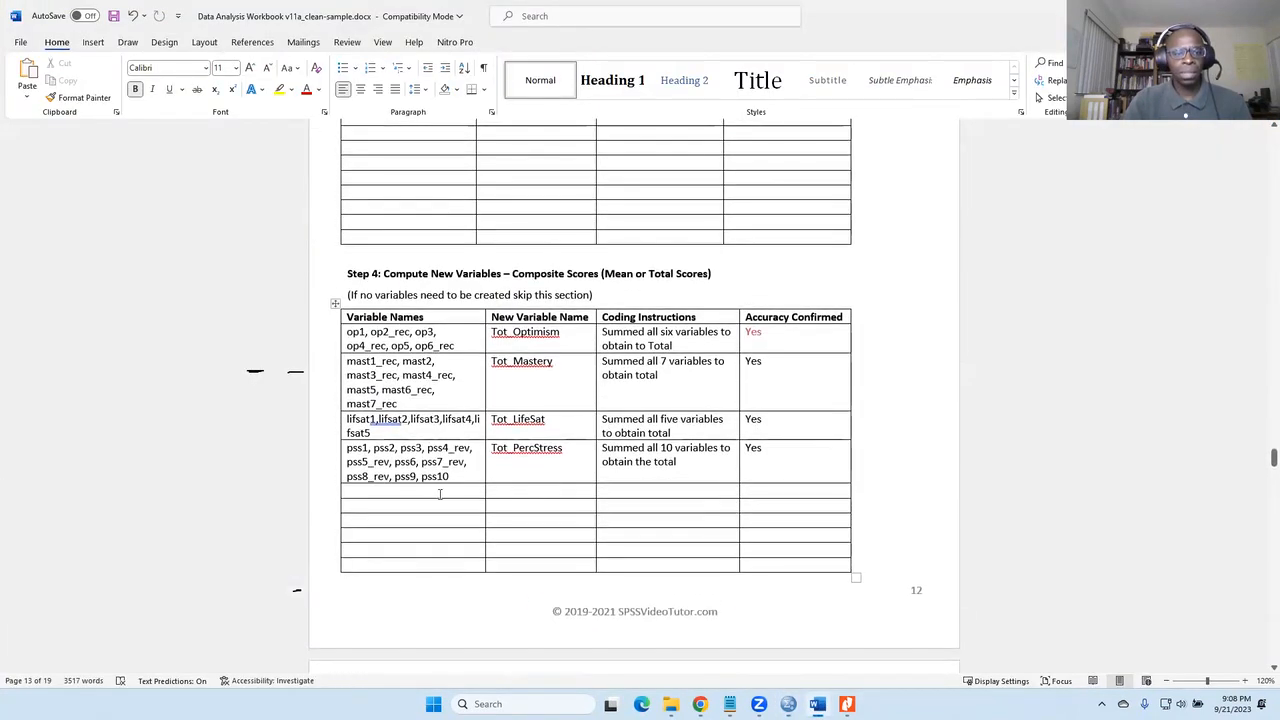
pyautogui.click(438, 490)
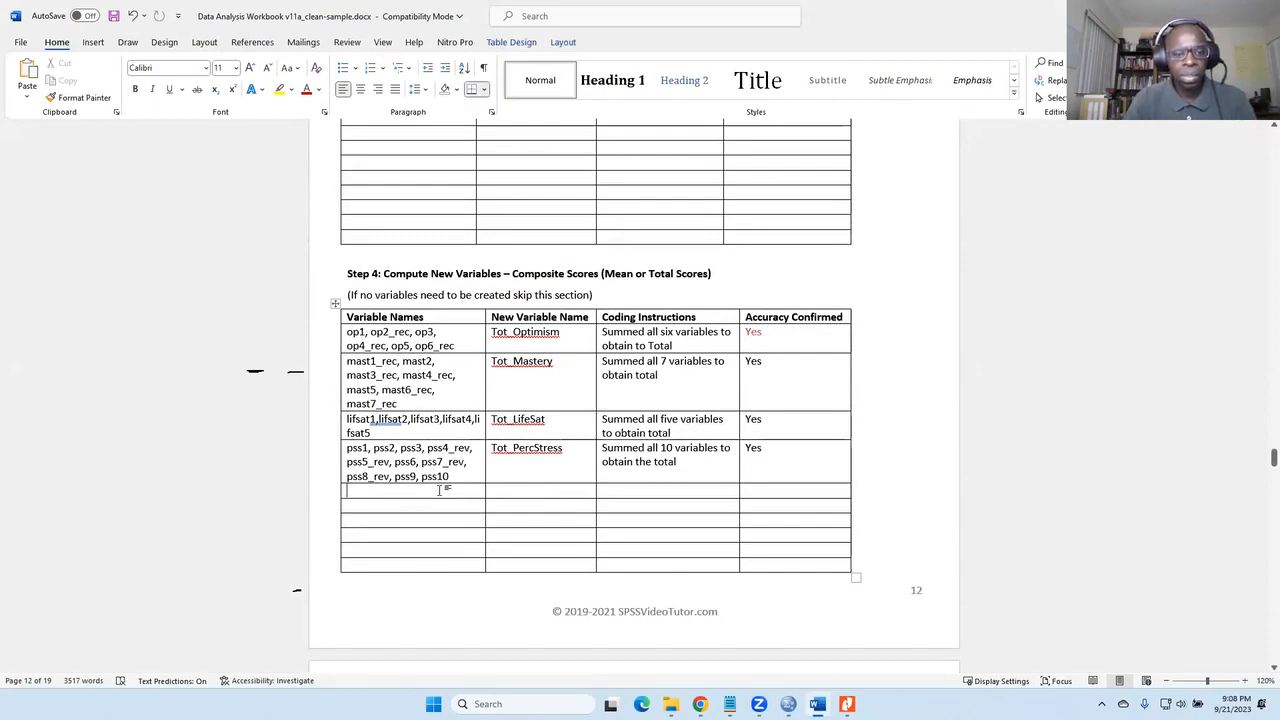
pyautogui.click(439, 489)
pyautogui.write('Age')
pyautogui.press('BackSpace')
pyautogui.press('BackSpace')
pyautogui.press('BackSpace')
pyautogui.write('age')
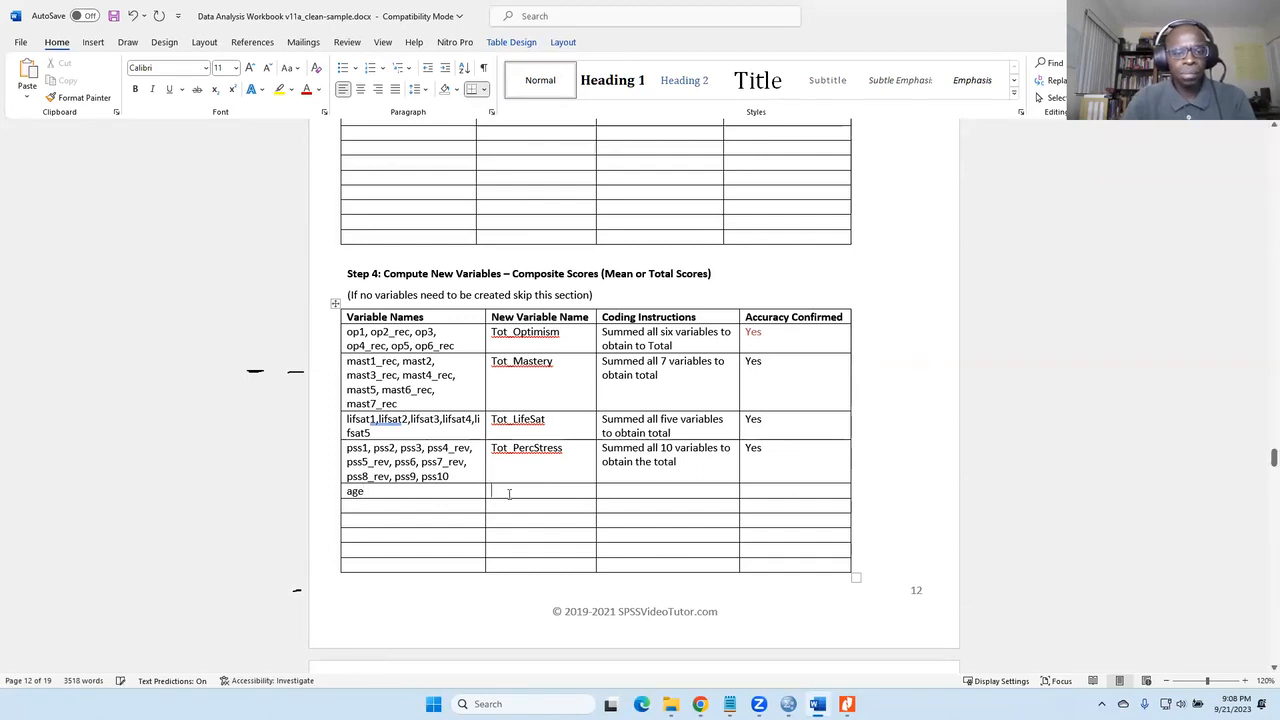
# Enter Agegp3 as the new variable name in the age row of the Step 4 table.
pyautogui.write('AGE')
pyautogui.press('BackSpace')
pyautogui.press('BackSpace')
pyautogui.write('ge')
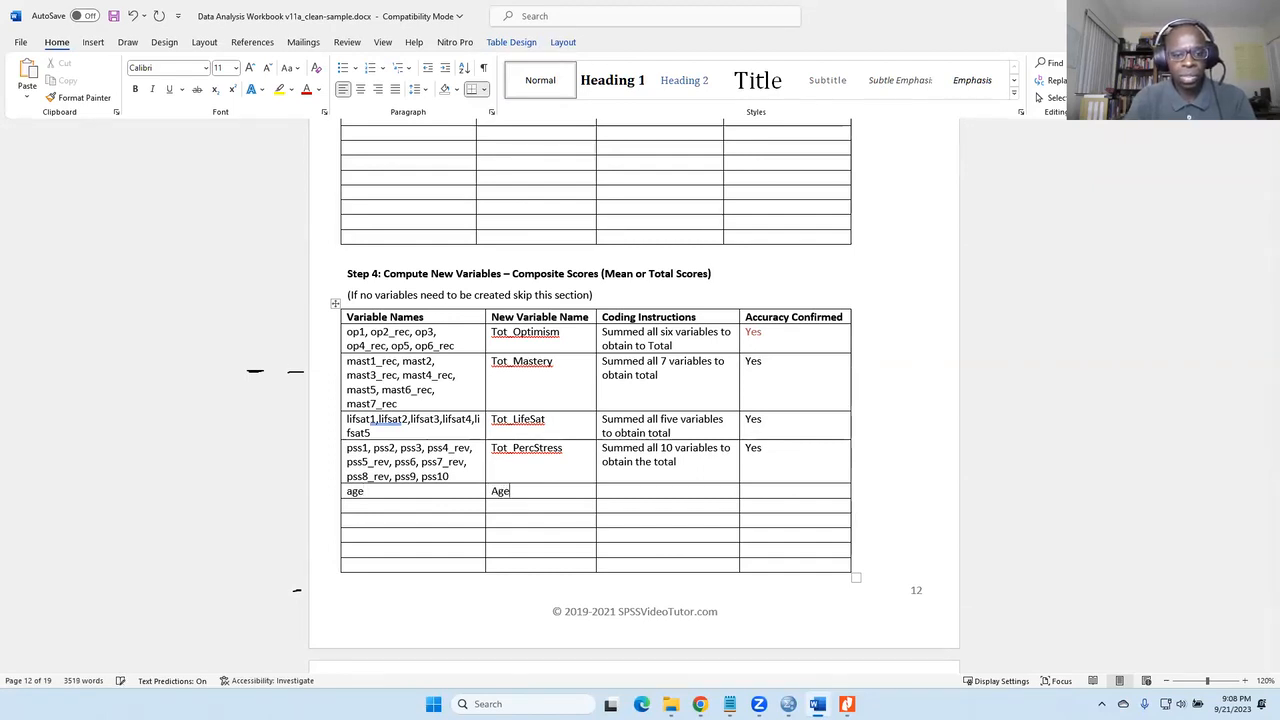
pyautogui.write('grp')
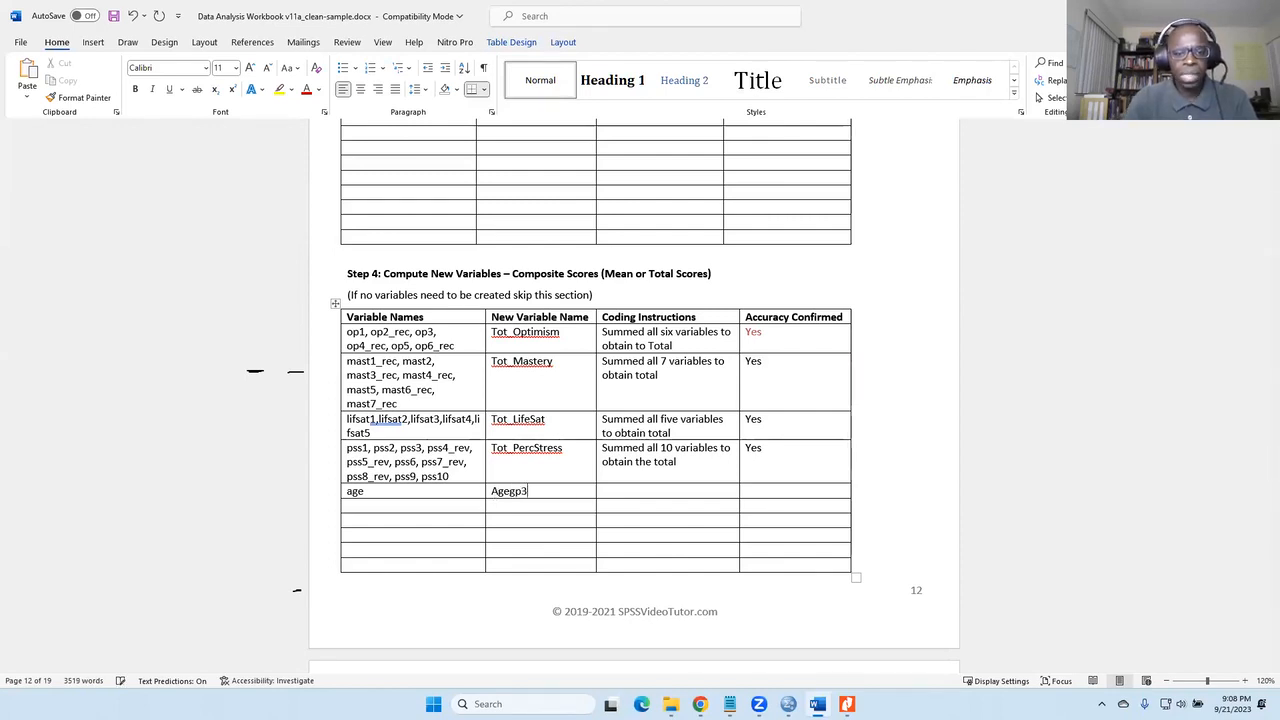
pyautogui.write('3C')
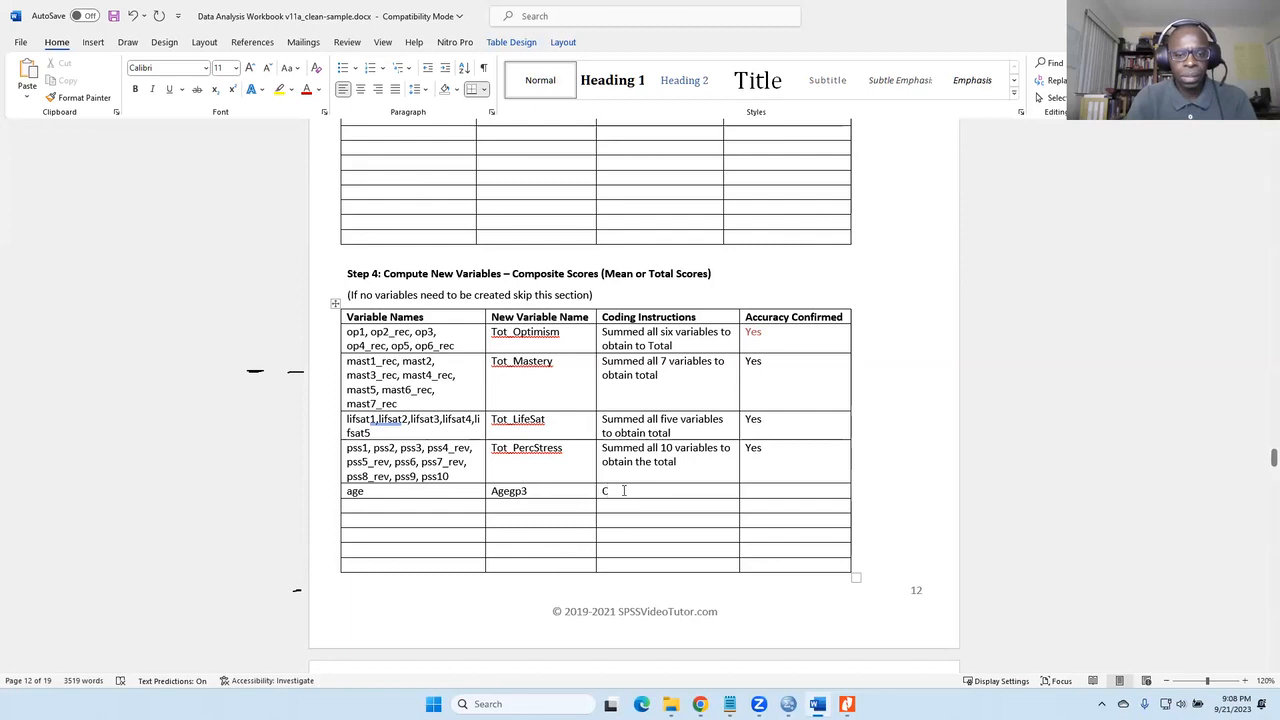
# Enter the coding instructions "Created three groups (18-29, 30-44, and 45 and up) from age" for Agegp3.
pyautogui.write('reated three groups')
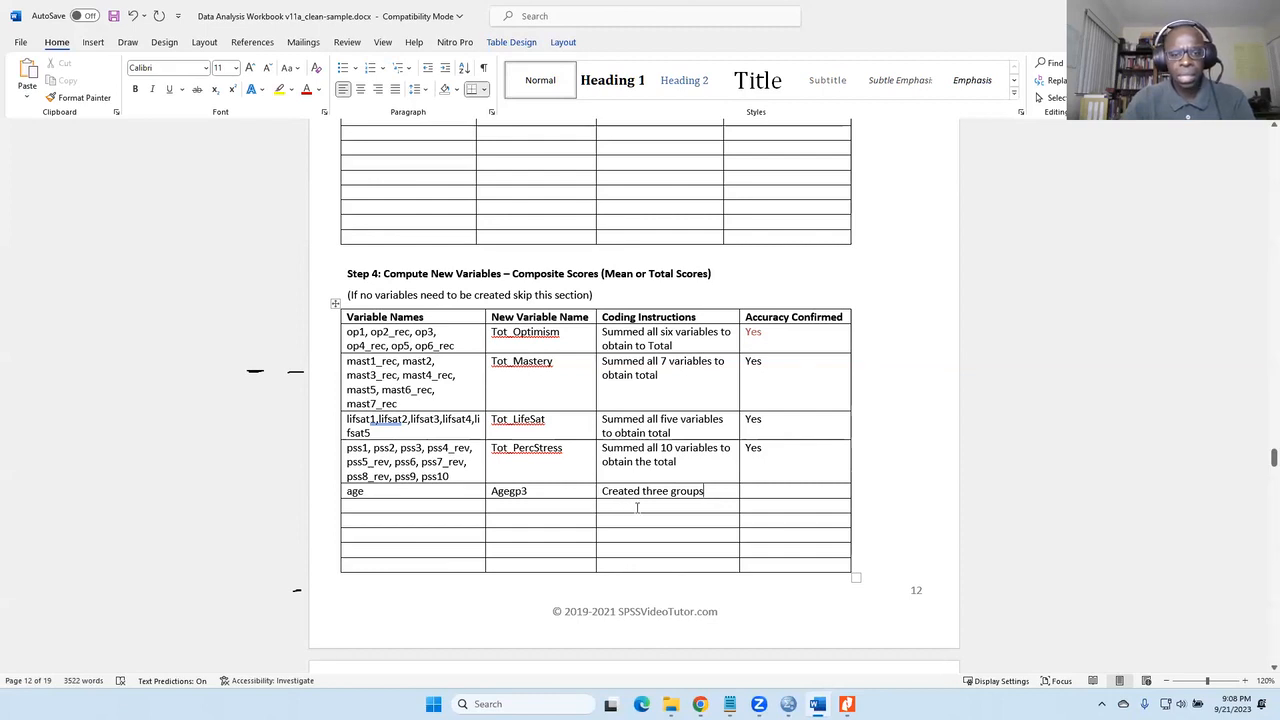
pyautogui.write(' (')
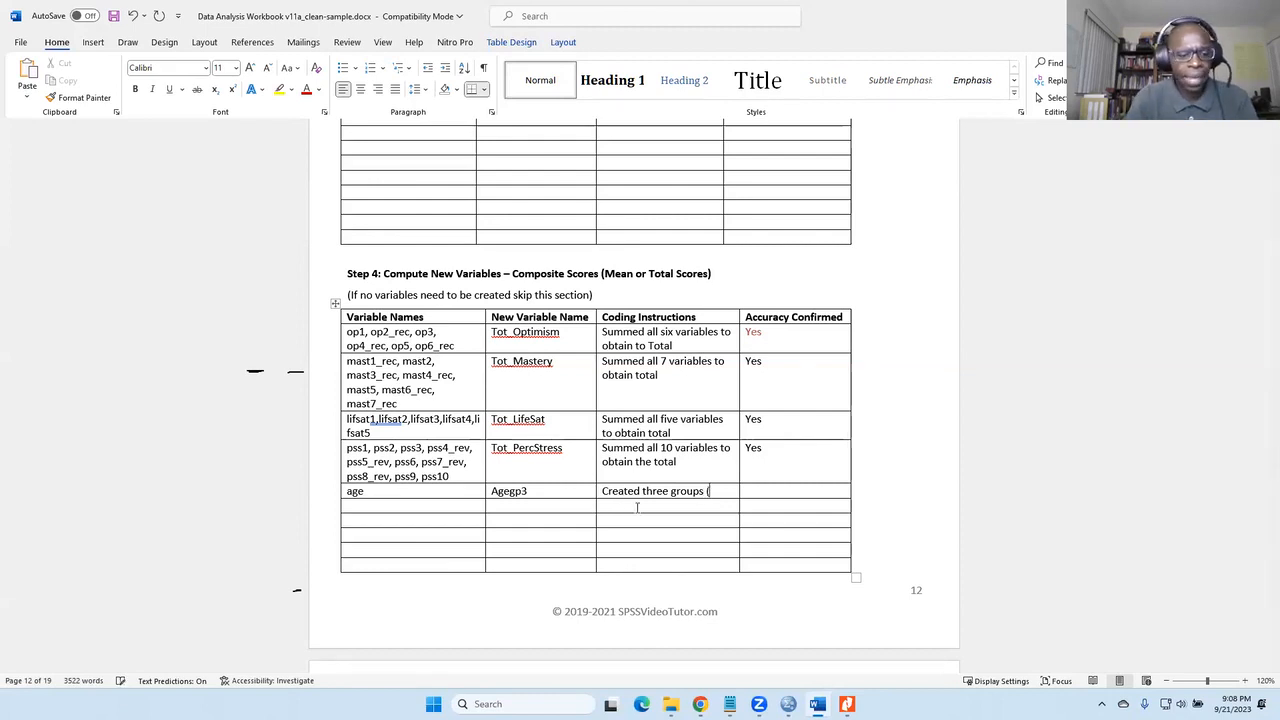
pyautogui.write('18-29')
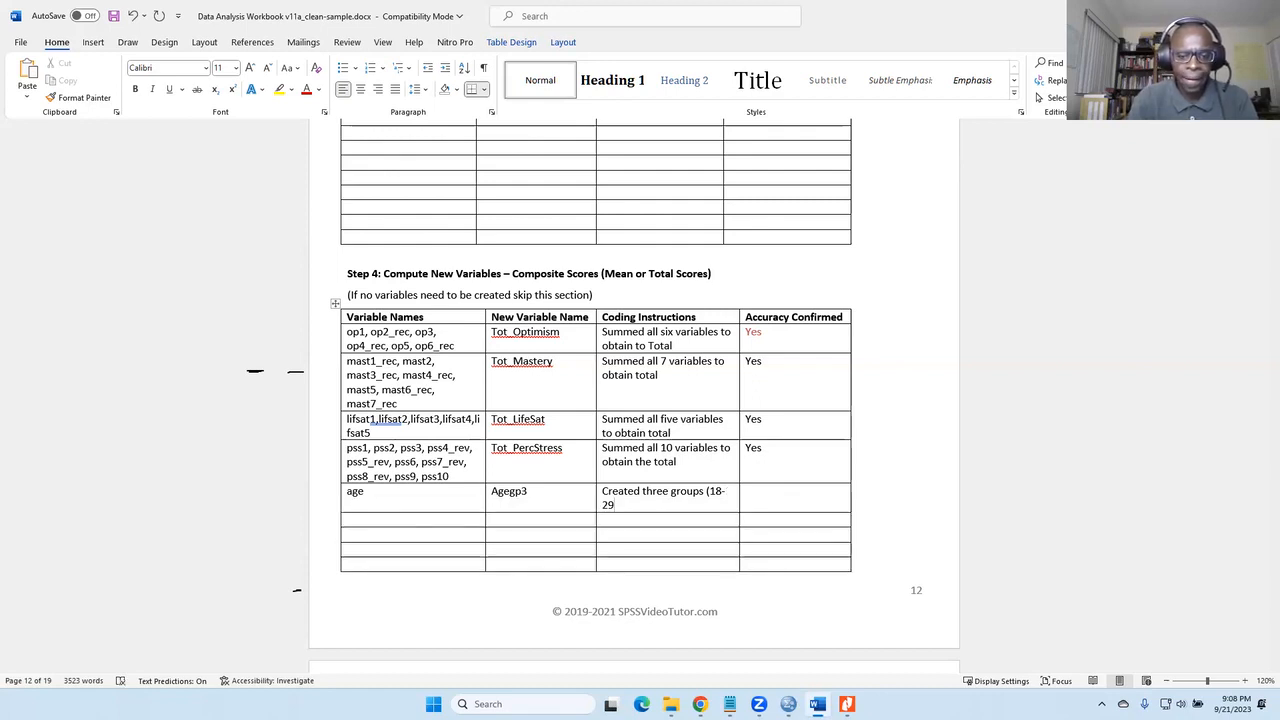
pyautogui.write(', 30')
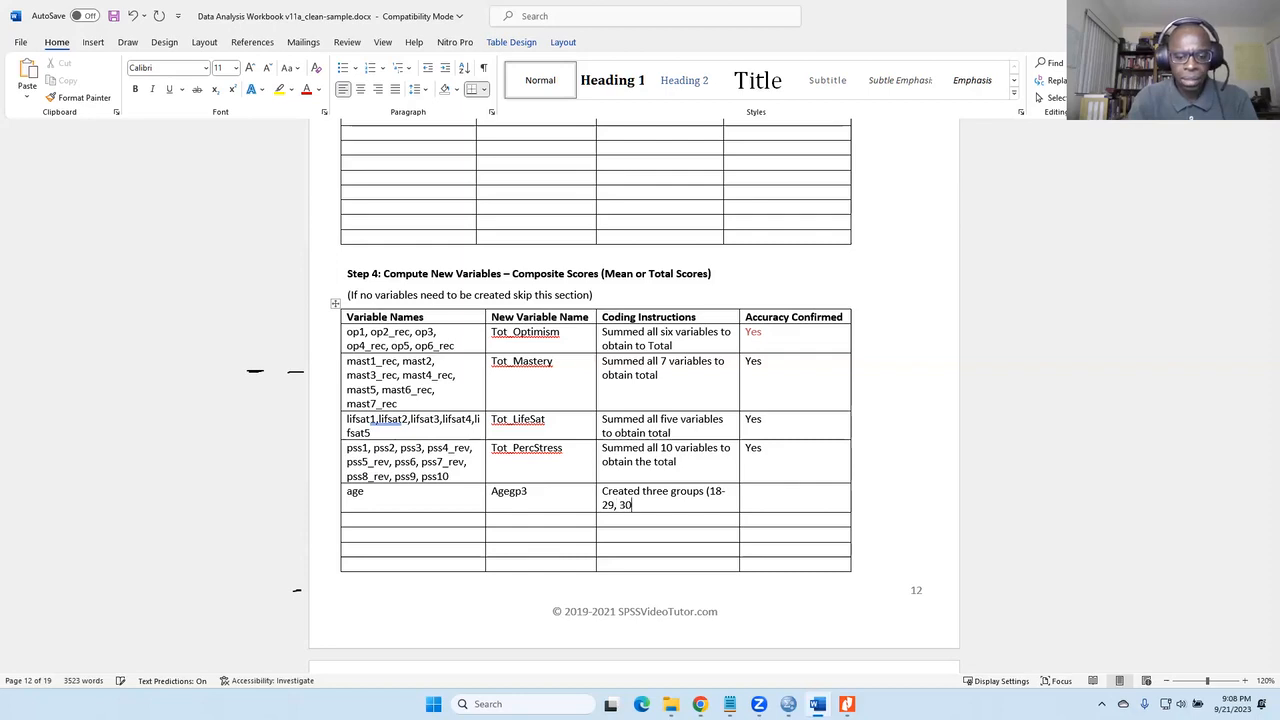
pyautogui.write('-44)')
pyautogui.write(', an')
pyautogui.write('d 45')
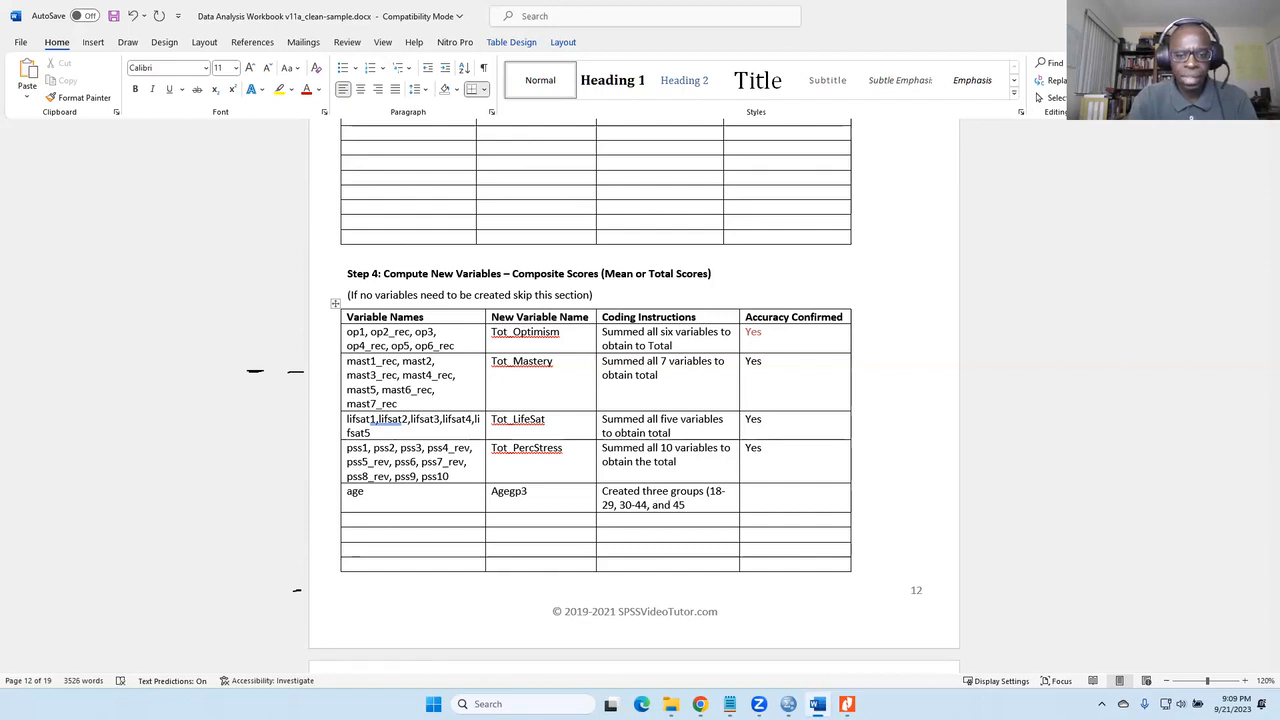
pyautogui.write(' and up')
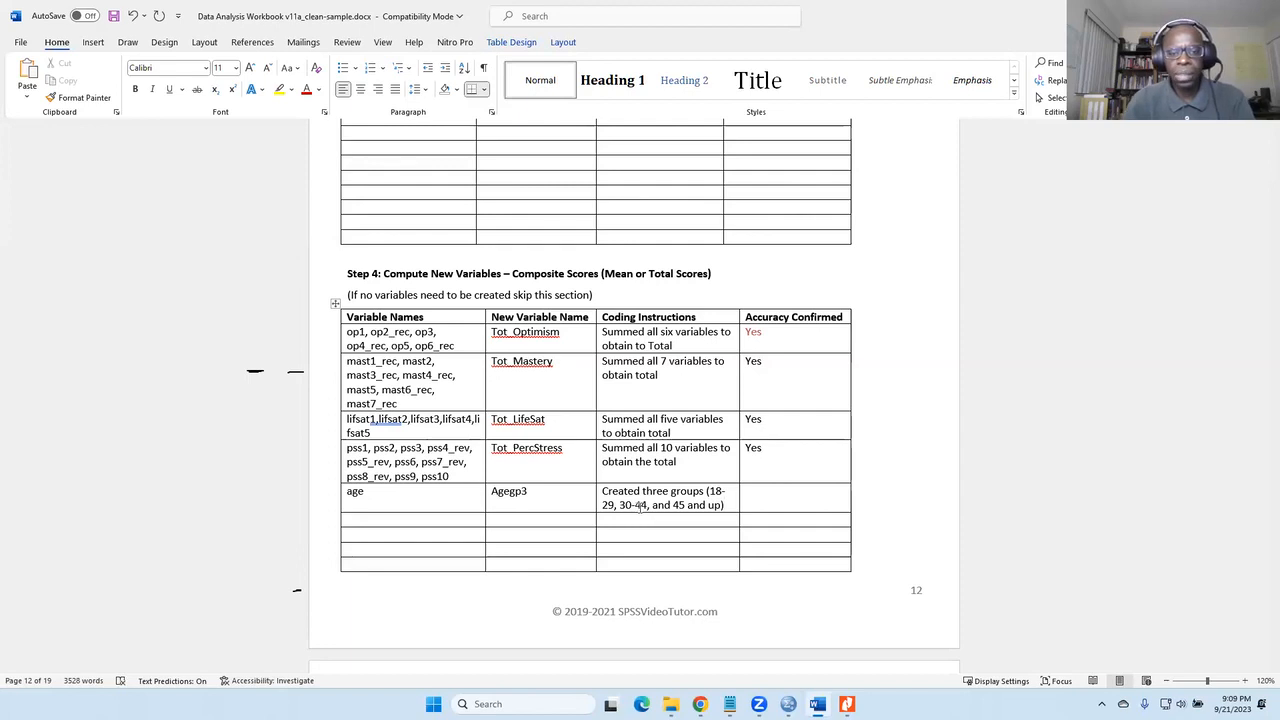
pyautogui.write(') from age')
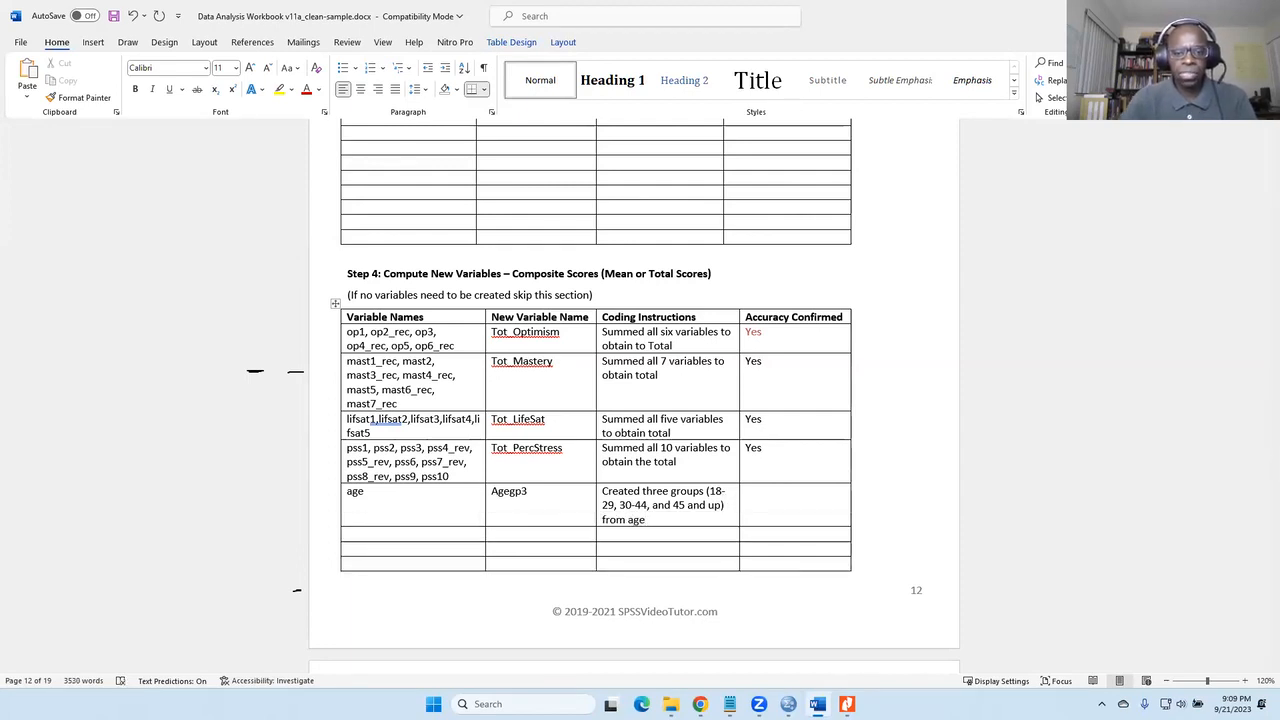
# Record Yes under Accuracy Confirmed for Agegp3 and save the workbook.
pyautogui.click(782, 496)
pyautogui.write('Yes')
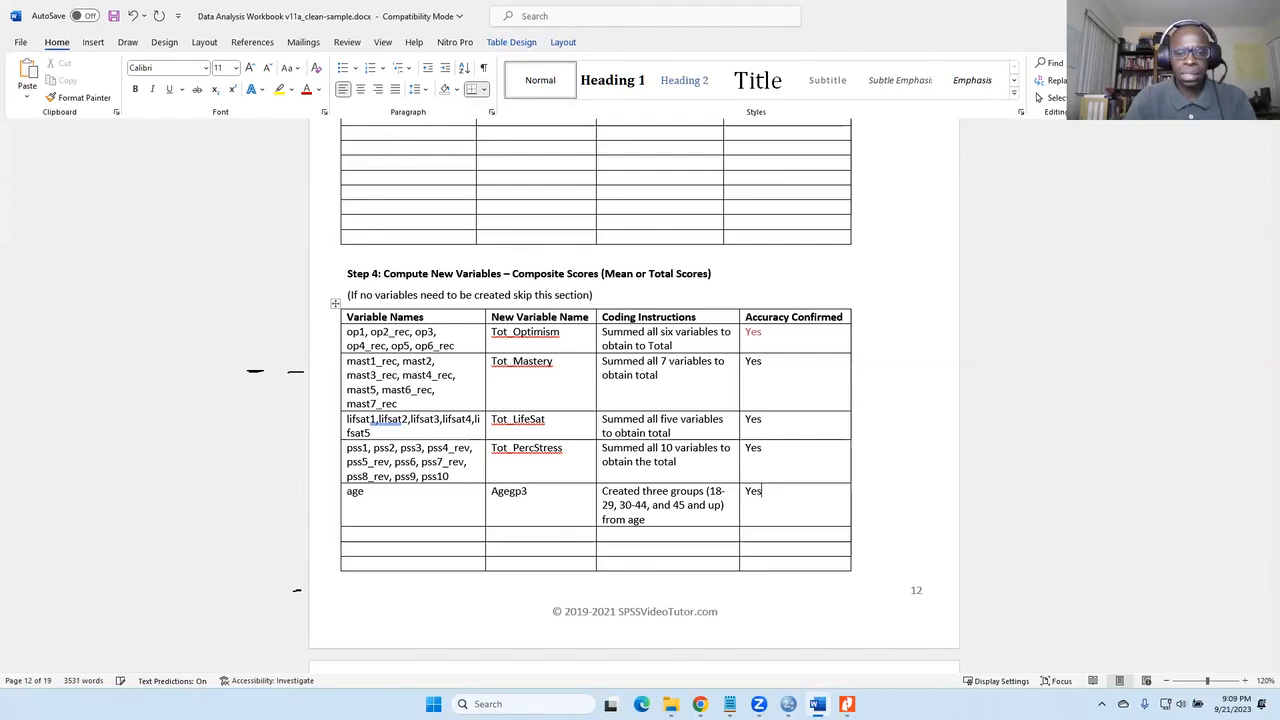
pyautogui.click(114, 16)
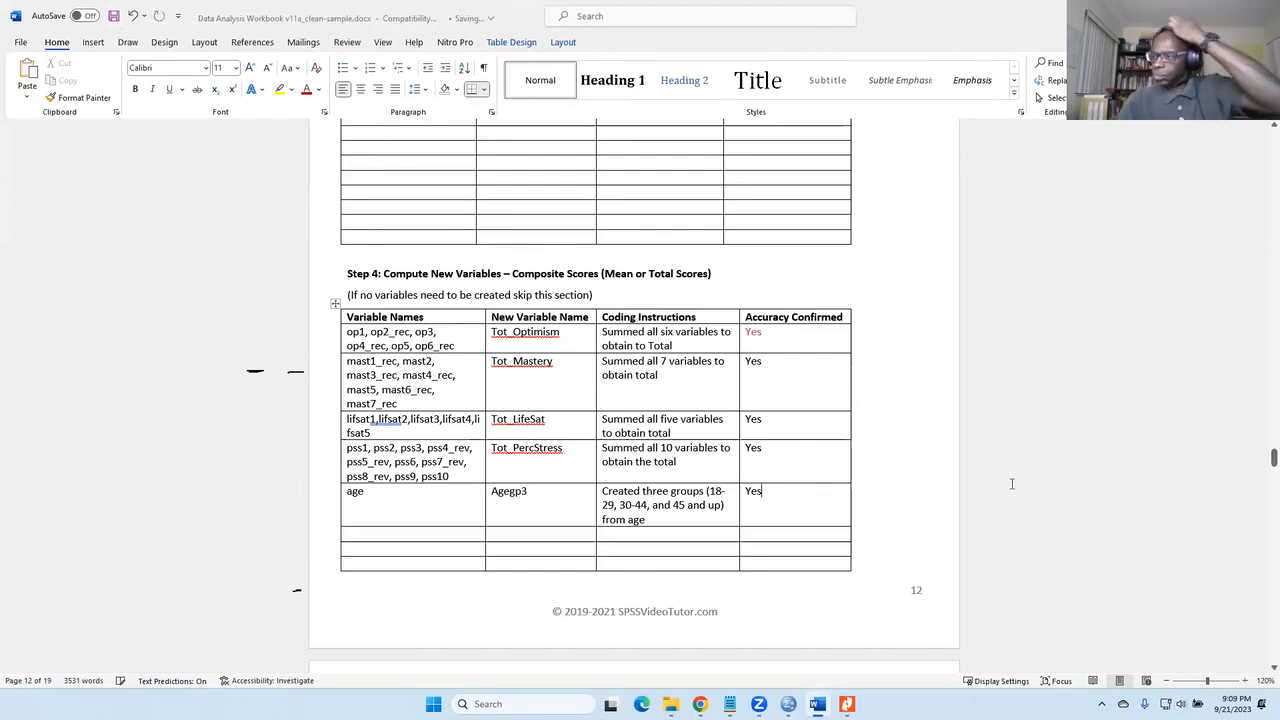
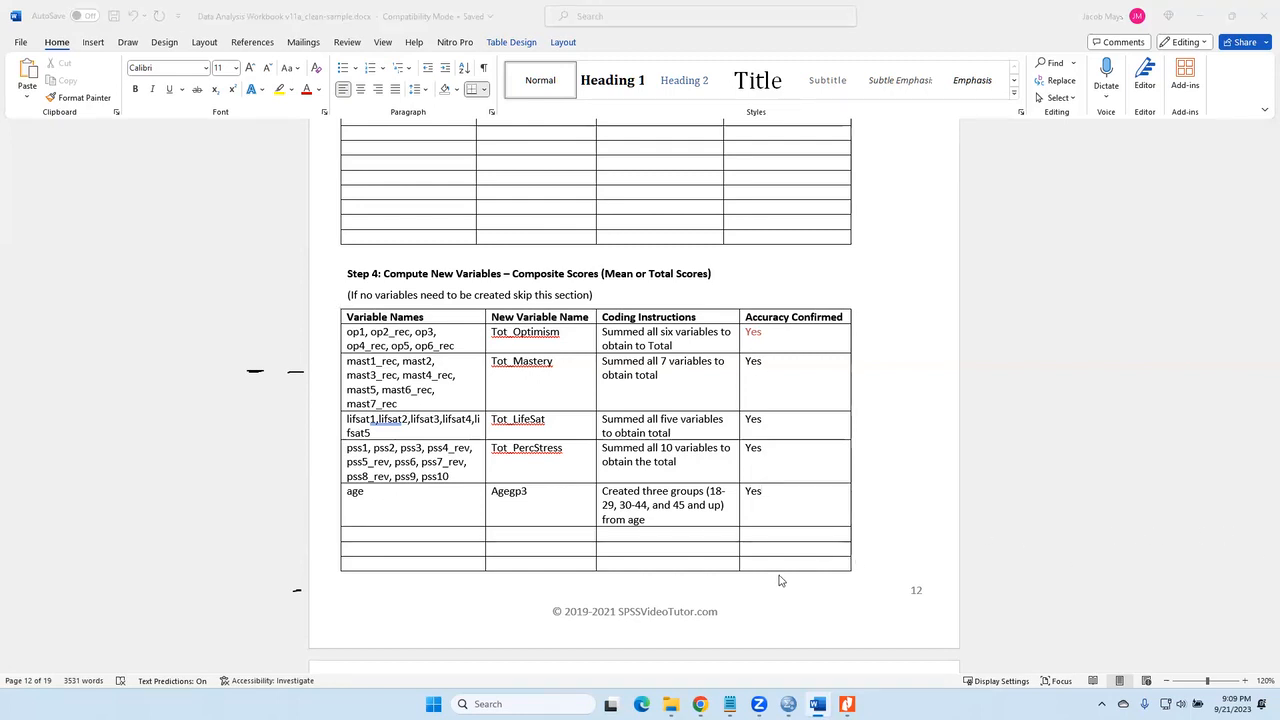
# Review the workbook's Step 4 variable table, the Step 5 respondent question and the Phase 3 demographic statistics table.
pyautogui.scroll(-6, 776, 585)
pyautogui.scroll(4, 781, 579)
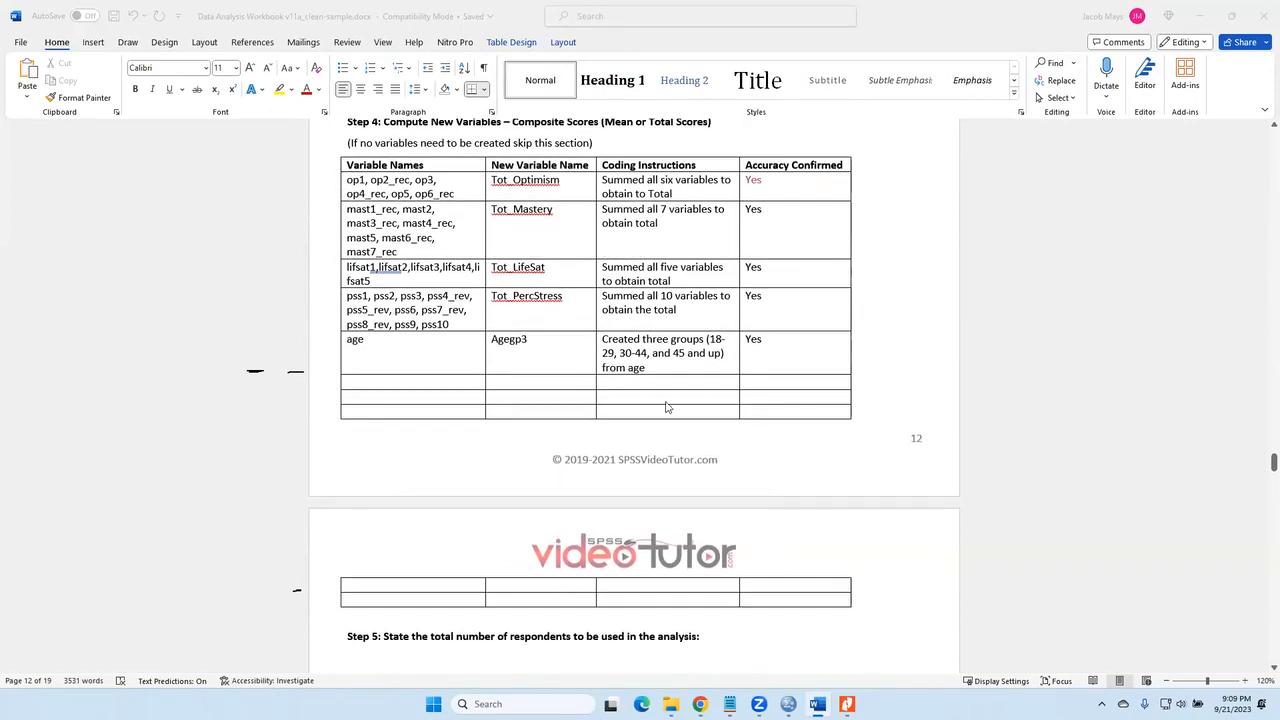
pyautogui.scroll(-7, 666, 407)
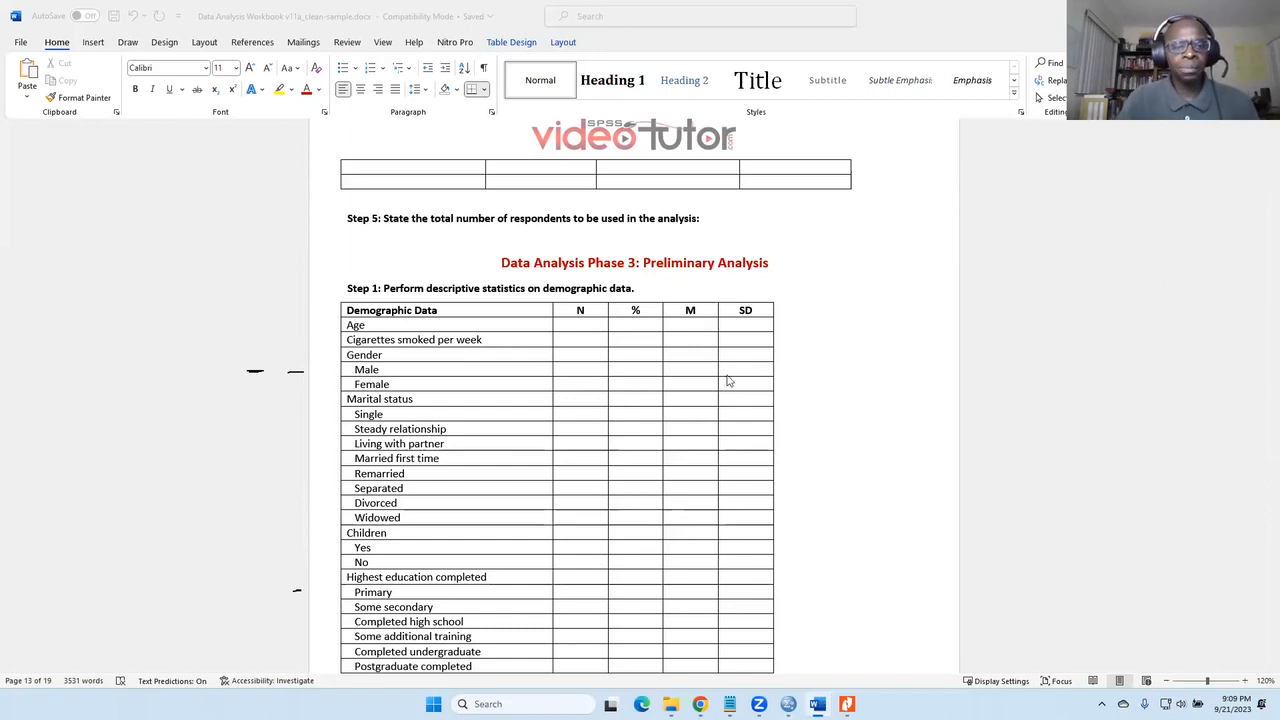
pyautogui.scroll(3, 743, 363)
pyautogui.scroll(4, 743, 363)
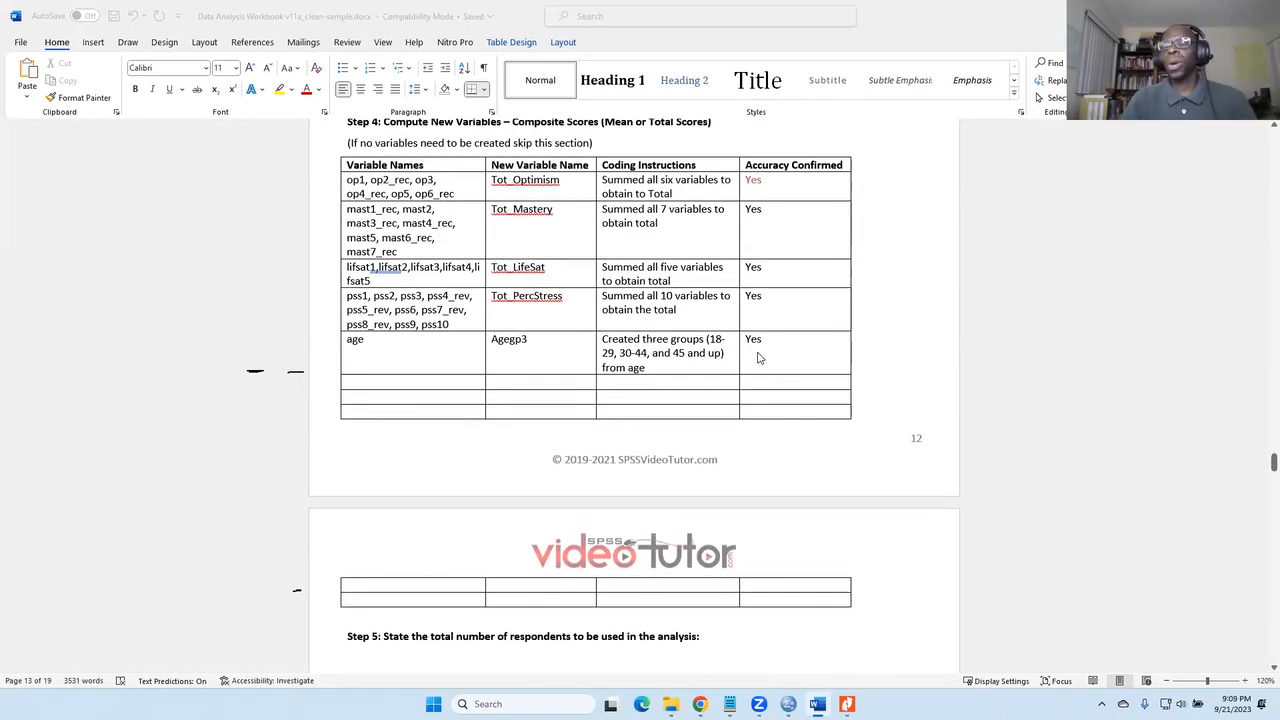
pyautogui.scroll(1, 790, 357)
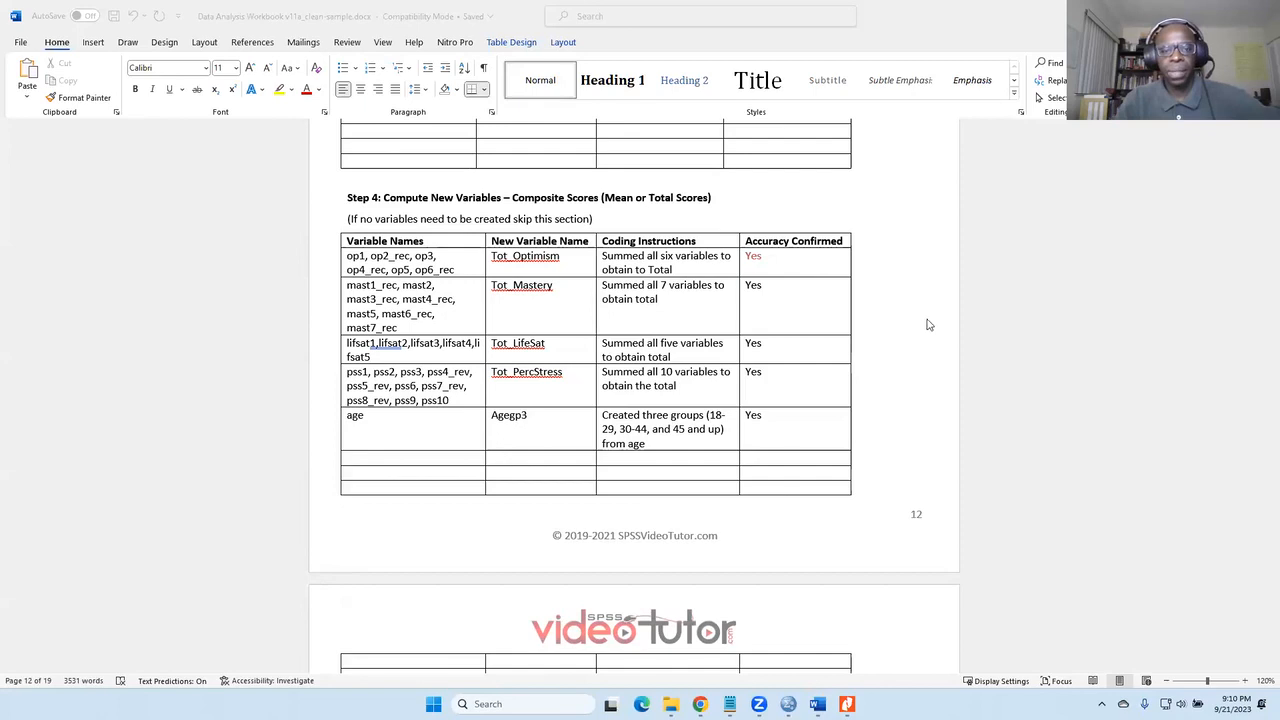
pyautogui.scroll(-5, 922, 322)
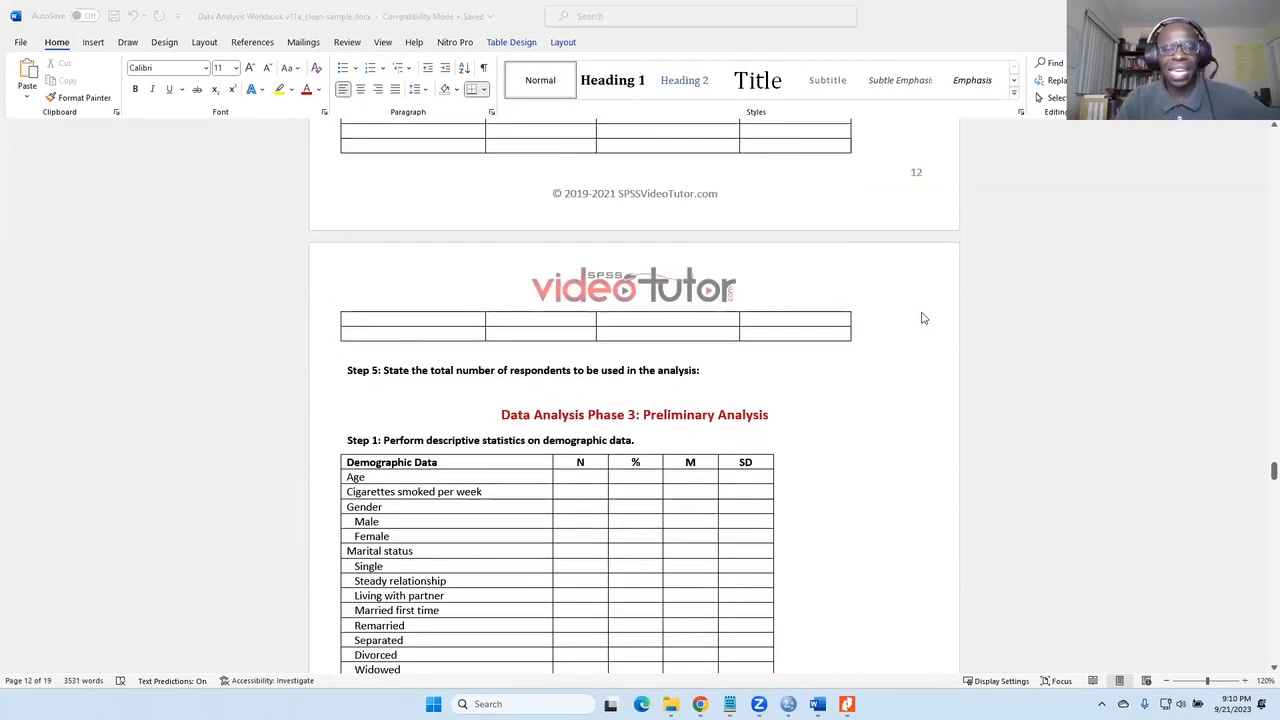
pyautogui.scroll(-5, 923, 318)
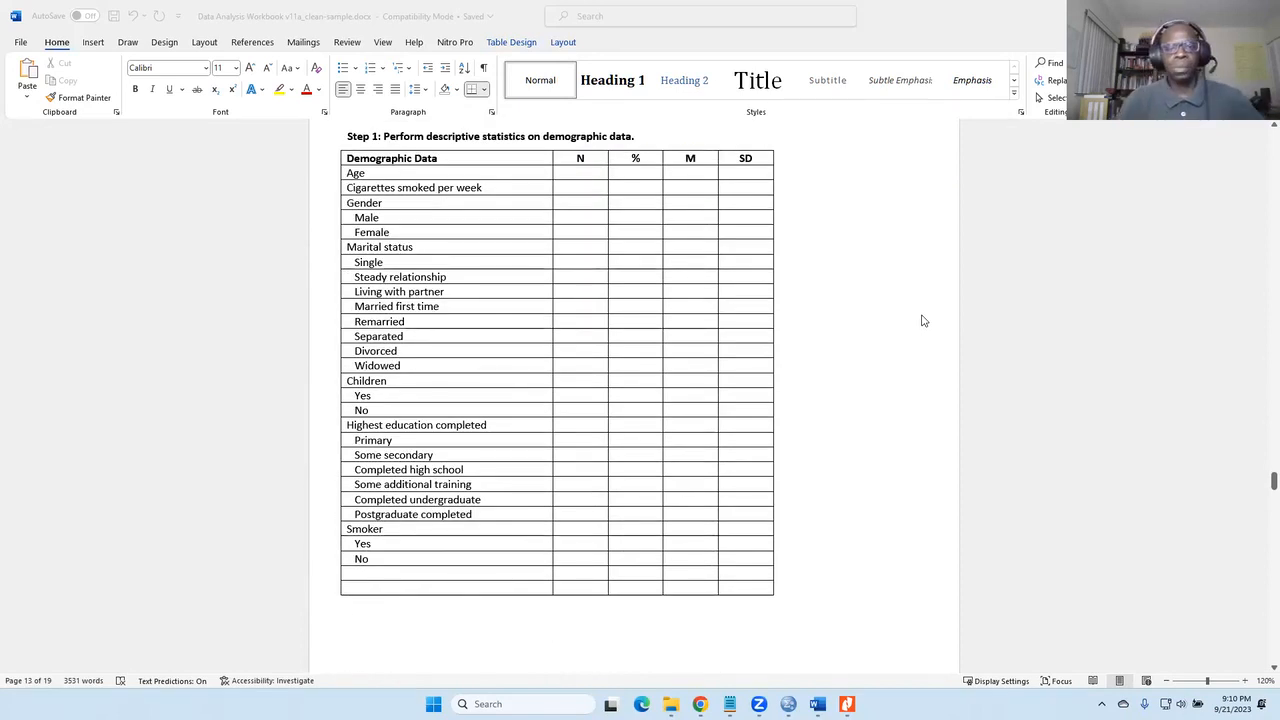
pyautogui.scroll(15, 925, 340)
pyautogui.scroll(-6, 927, 371)
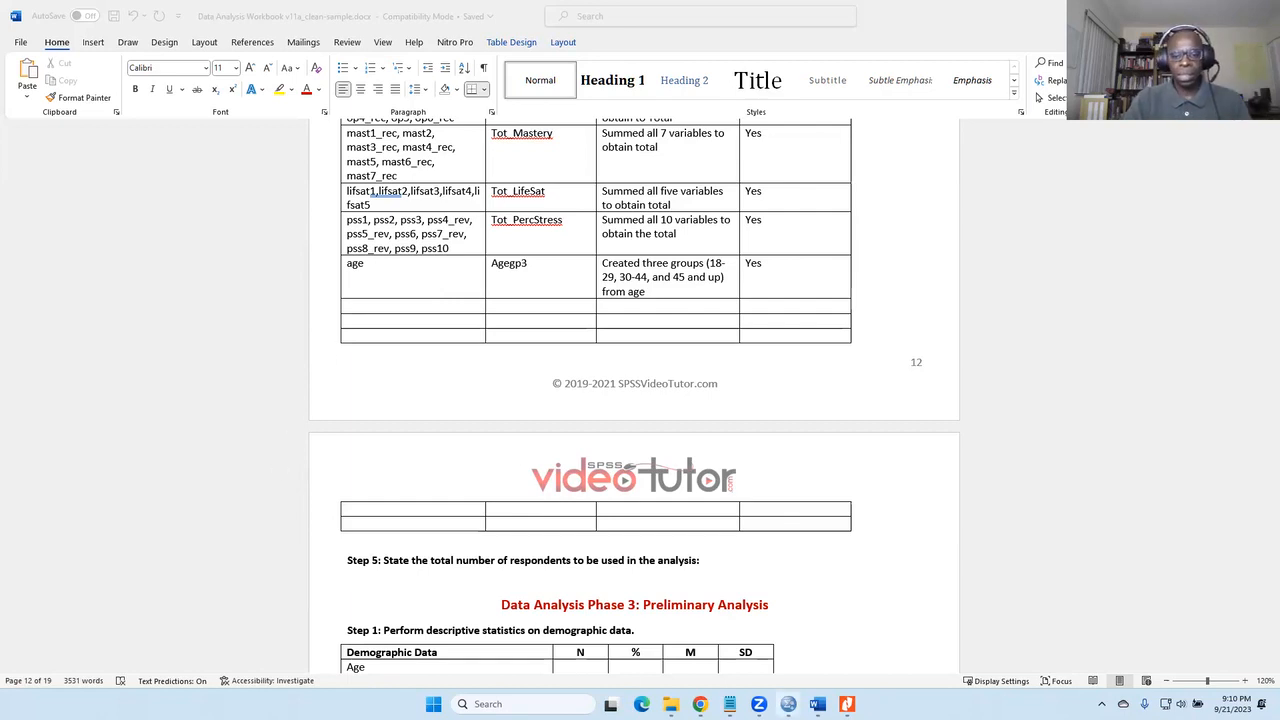
# Switch to the SPSS Data Editor and review the old and new value ranges in the age to Agegp3 recode without changing them.
pyautogui.moveTo(788, 704)
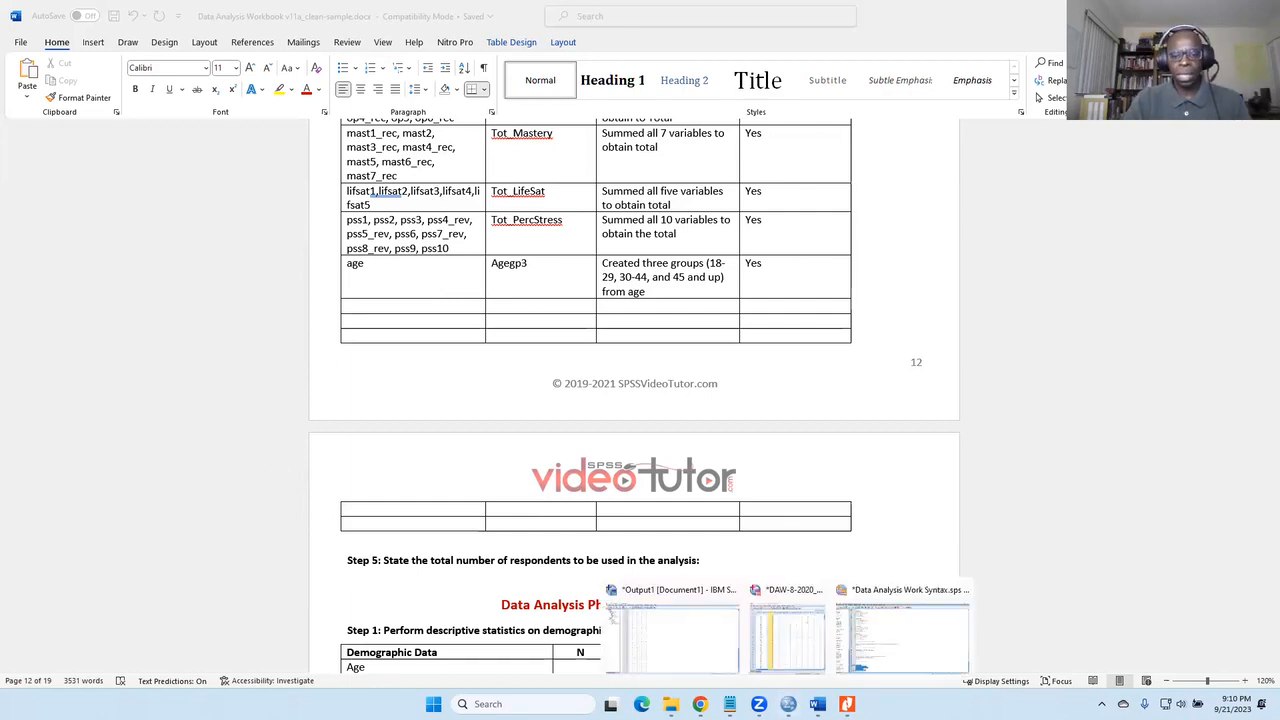
pyautogui.click(787, 598)
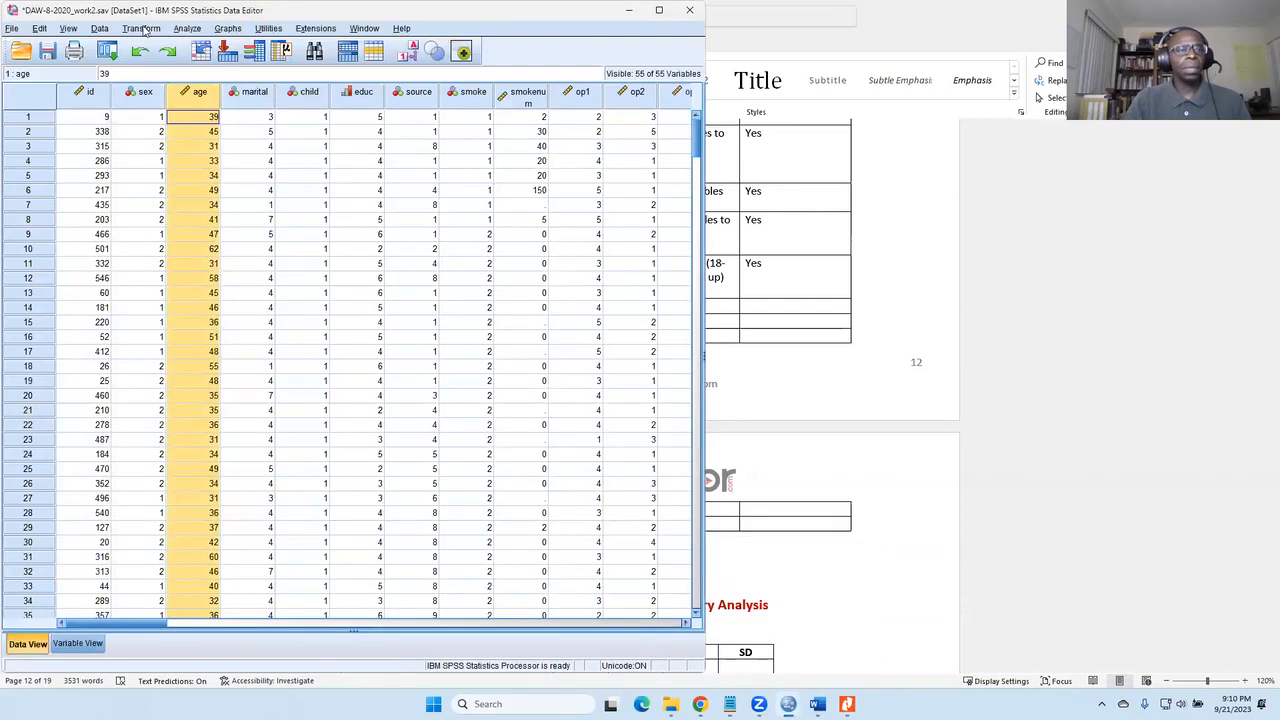
pyautogui.click(150, 29)
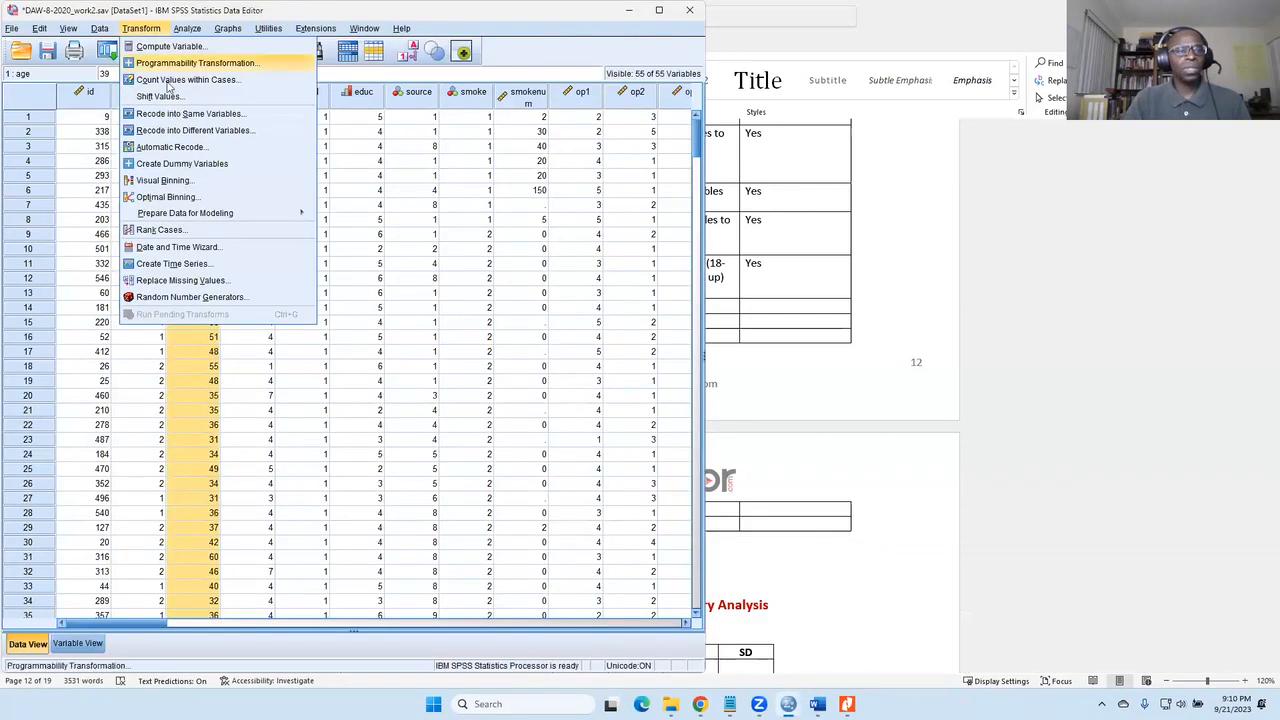
pyautogui.click(188, 132)
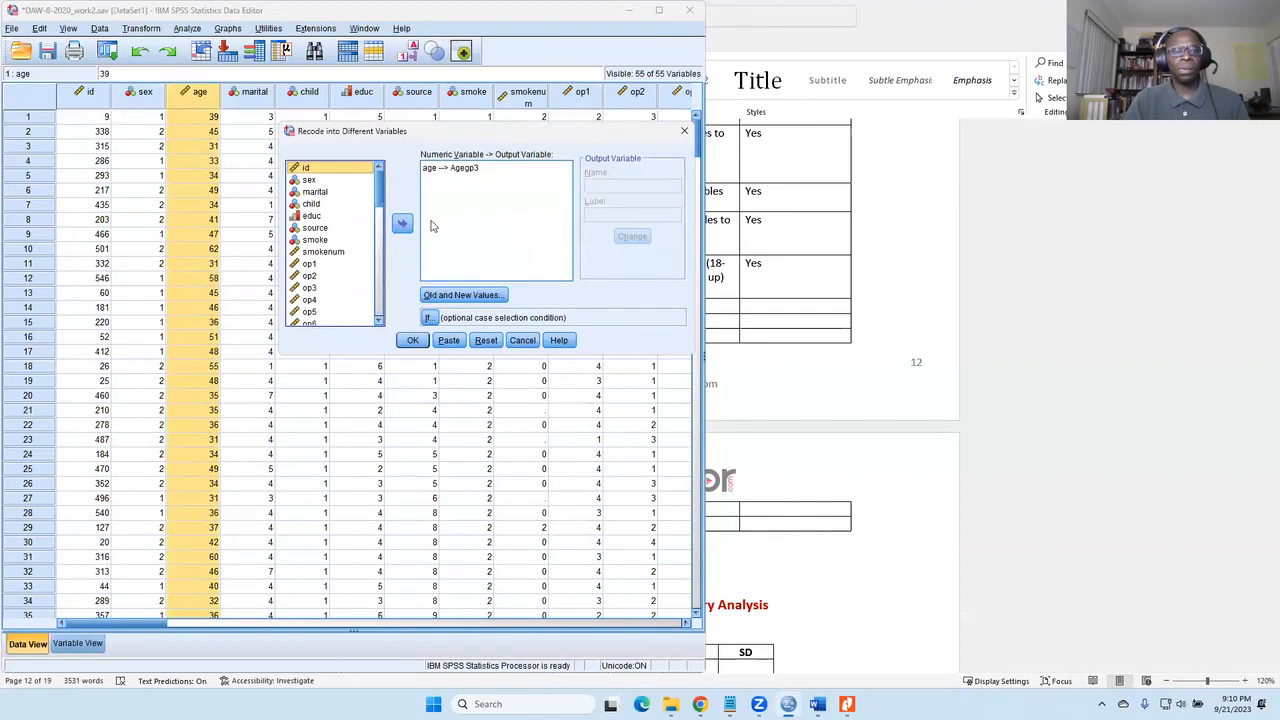
pyautogui.click(463, 170)
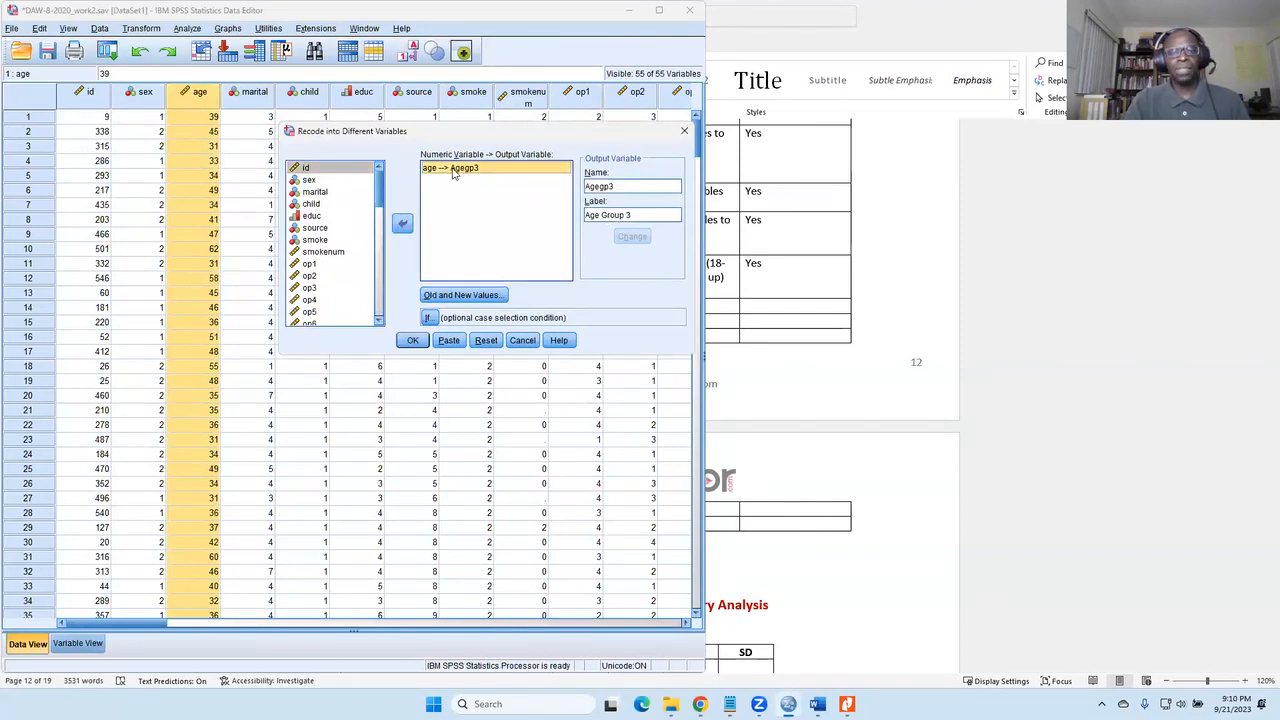
pyautogui.click(494, 296)
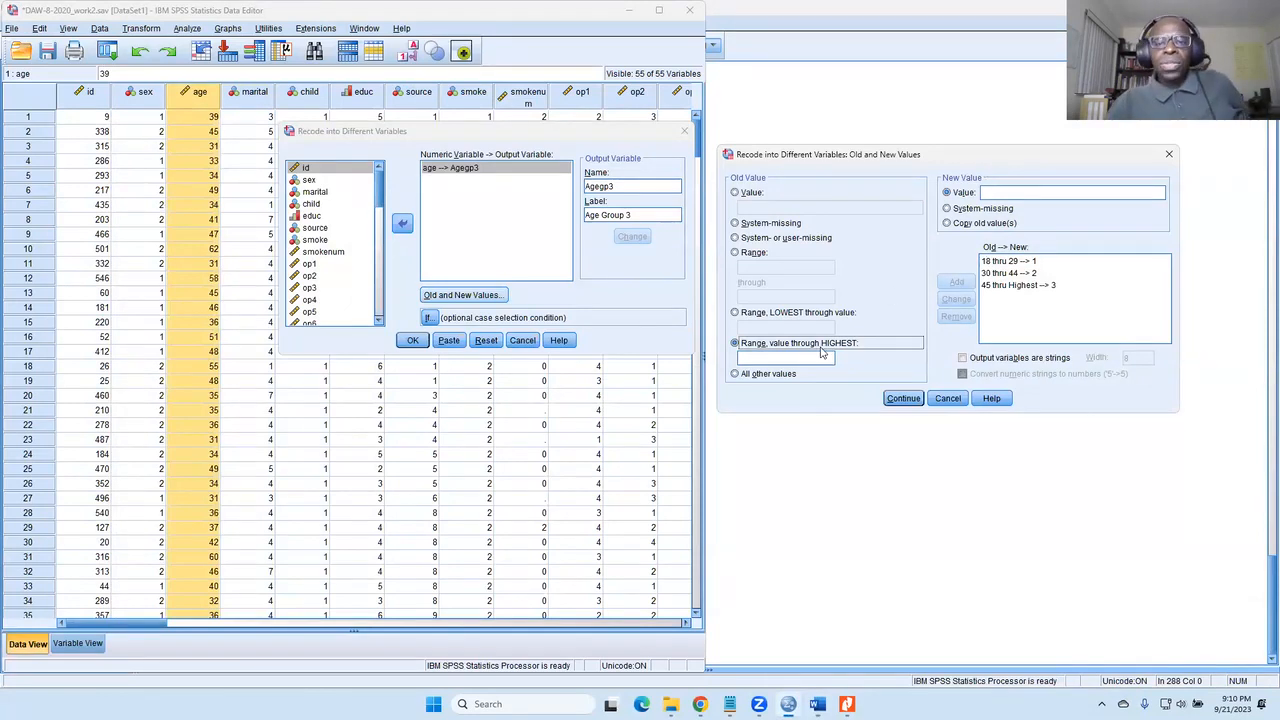
pyautogui.click(760, 256)
pyautogui.click(1004, 262)
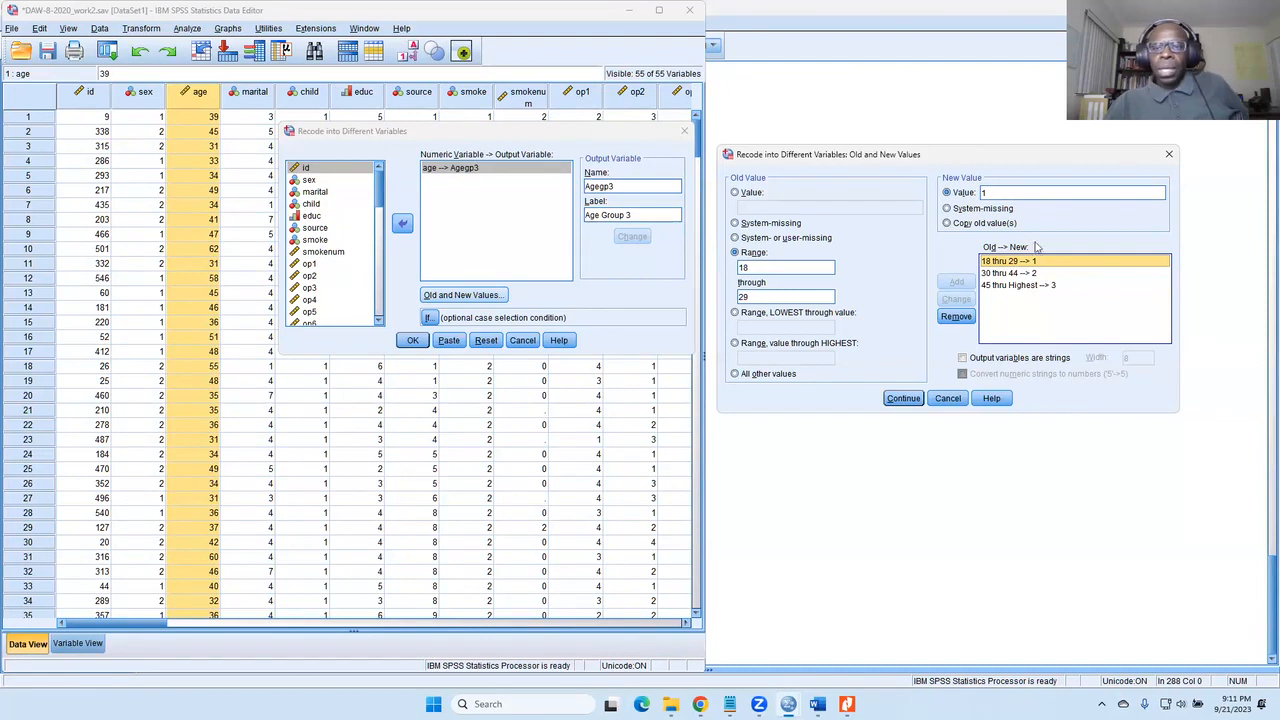
pyautogui.click(1010, 273)
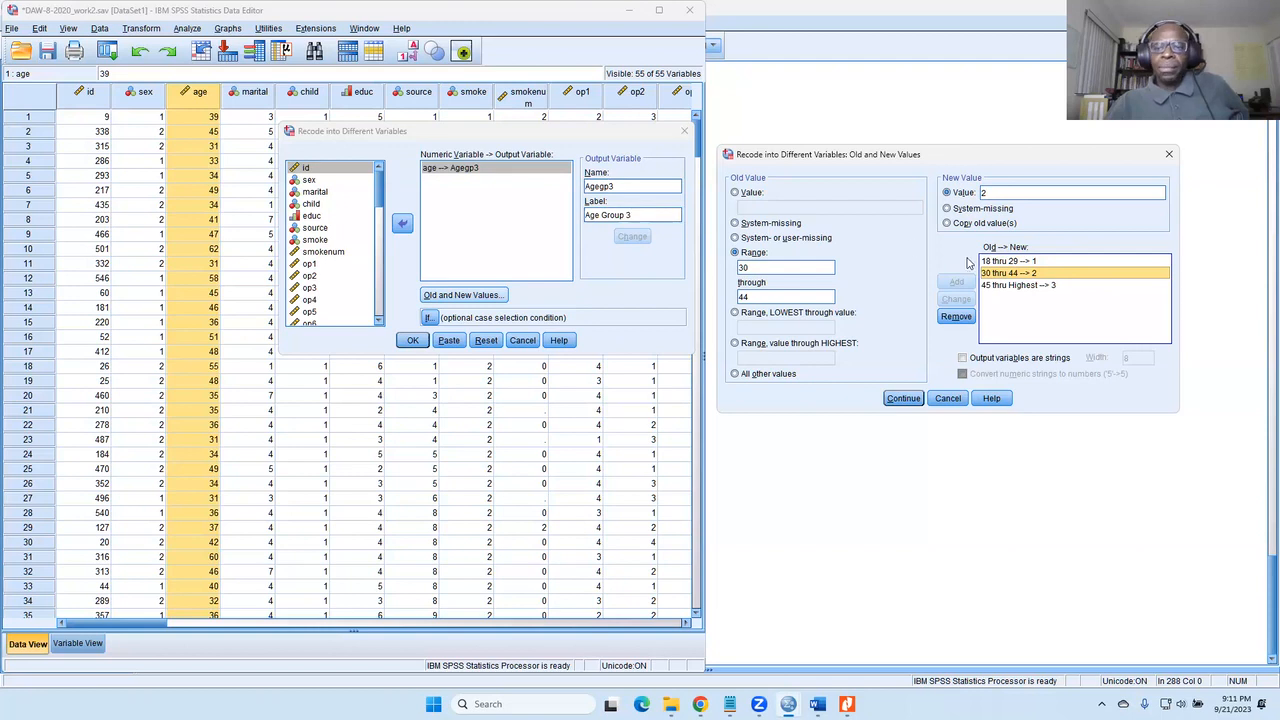
pyautogui.click(998, 286)
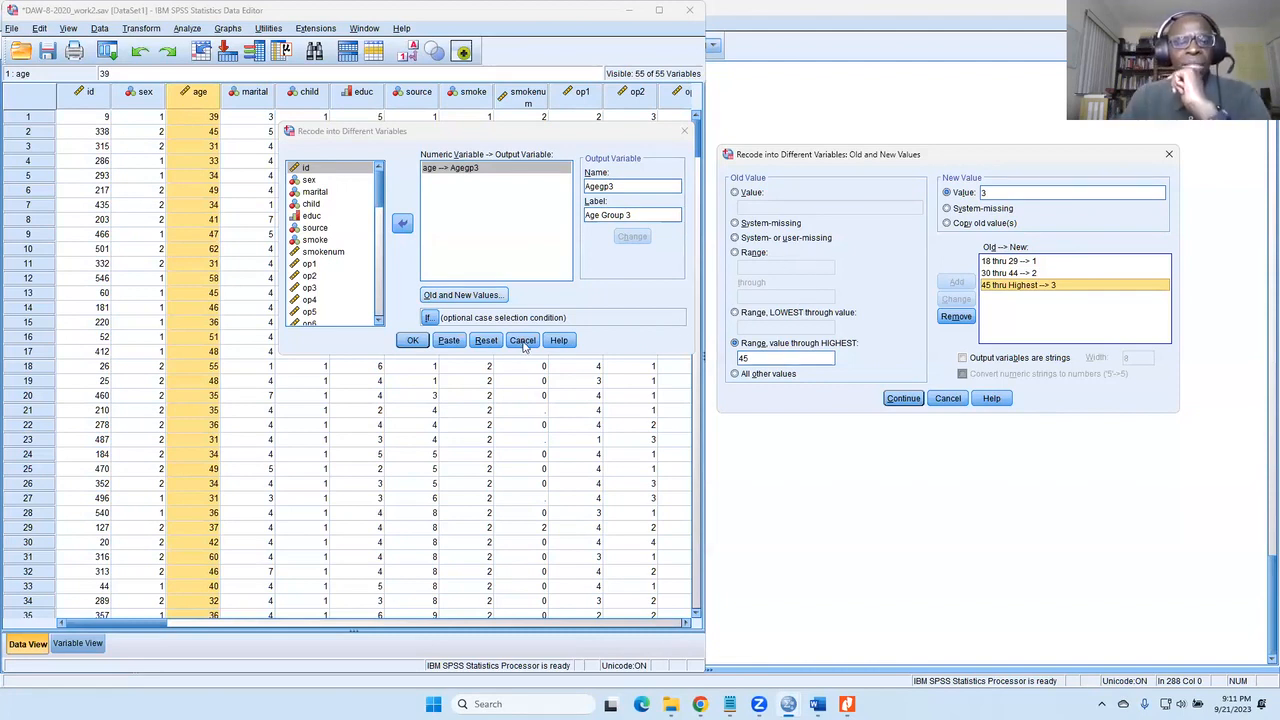
pyautogui.click(946, 399)
pyautogui.click(530, 341)
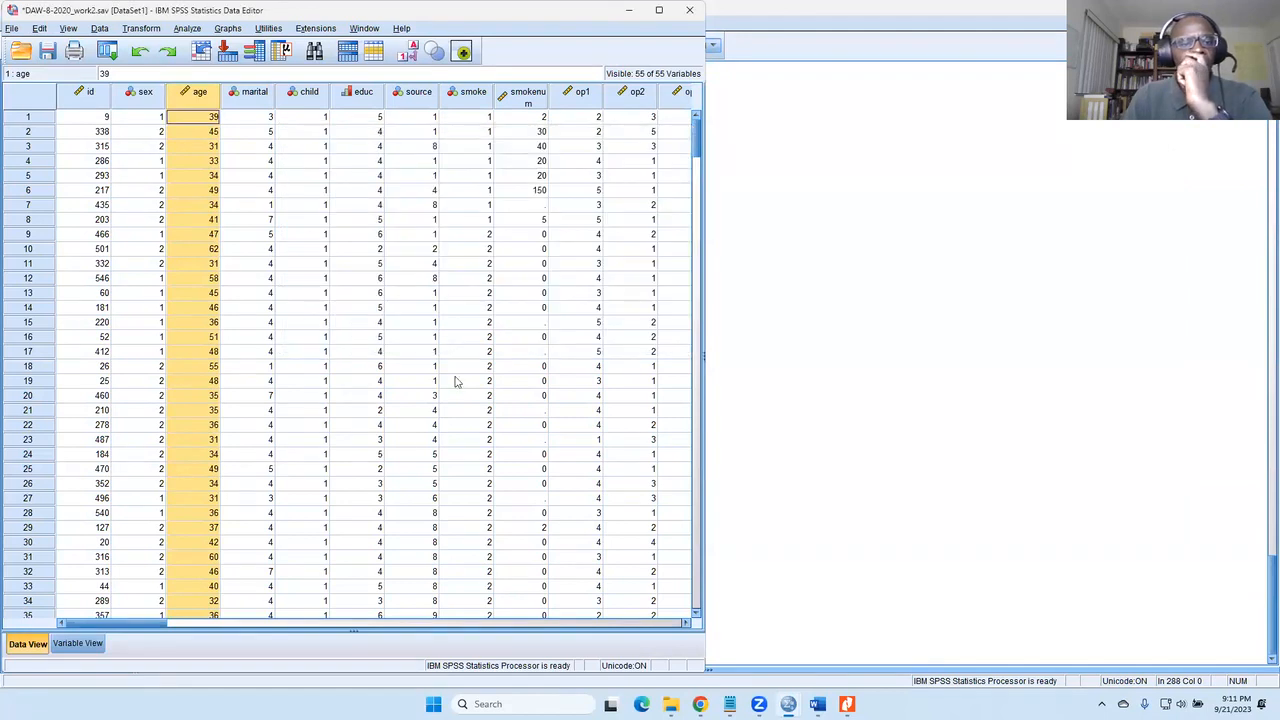
# Show the variable definitions and open the value labels of Agegp3.
pyautogui.click(77, 645)
pyautogui.scroll(-9, 228, 510)
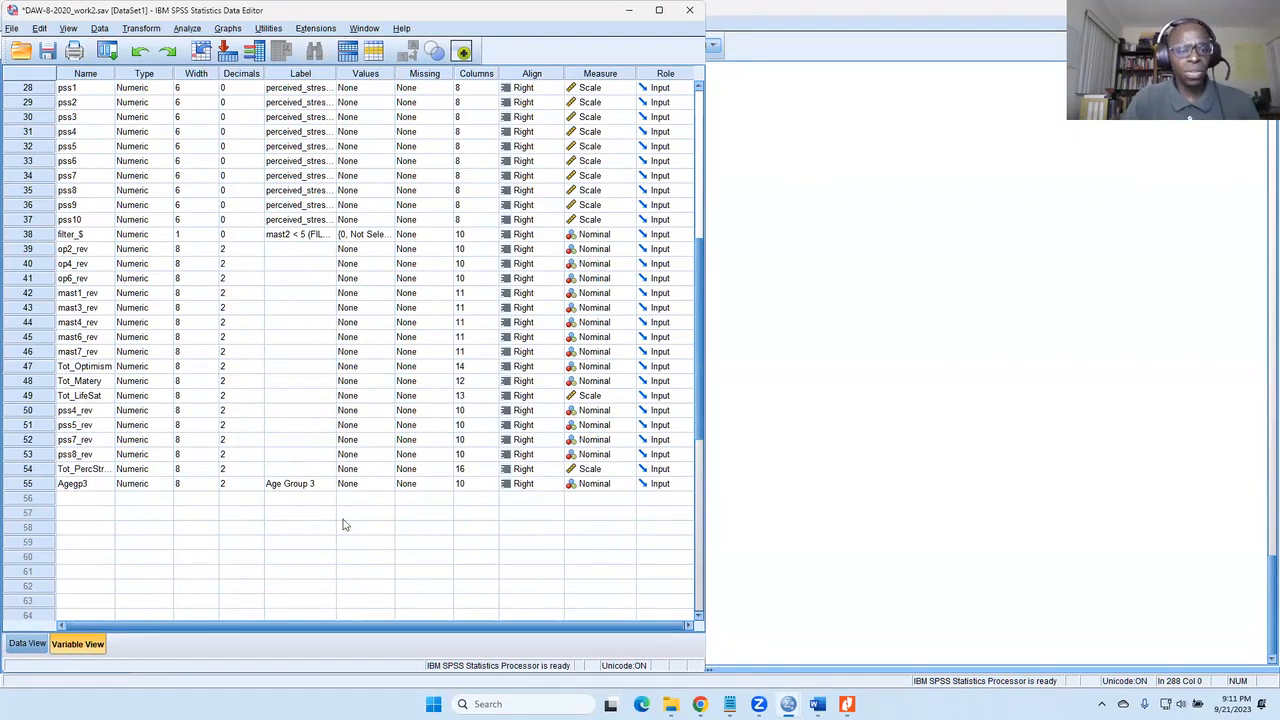
pyautogui.doubleClick(389, 488)
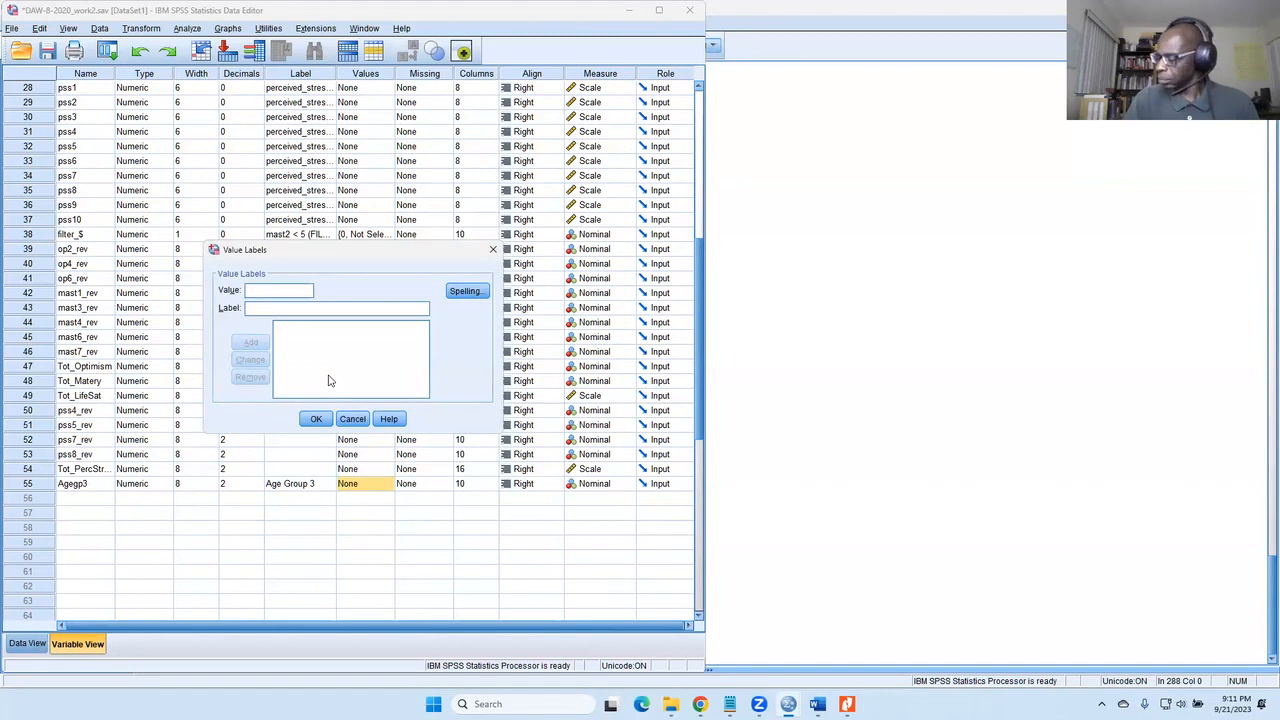
pyautogui.click(267, 292)
pyautogui.write('1')
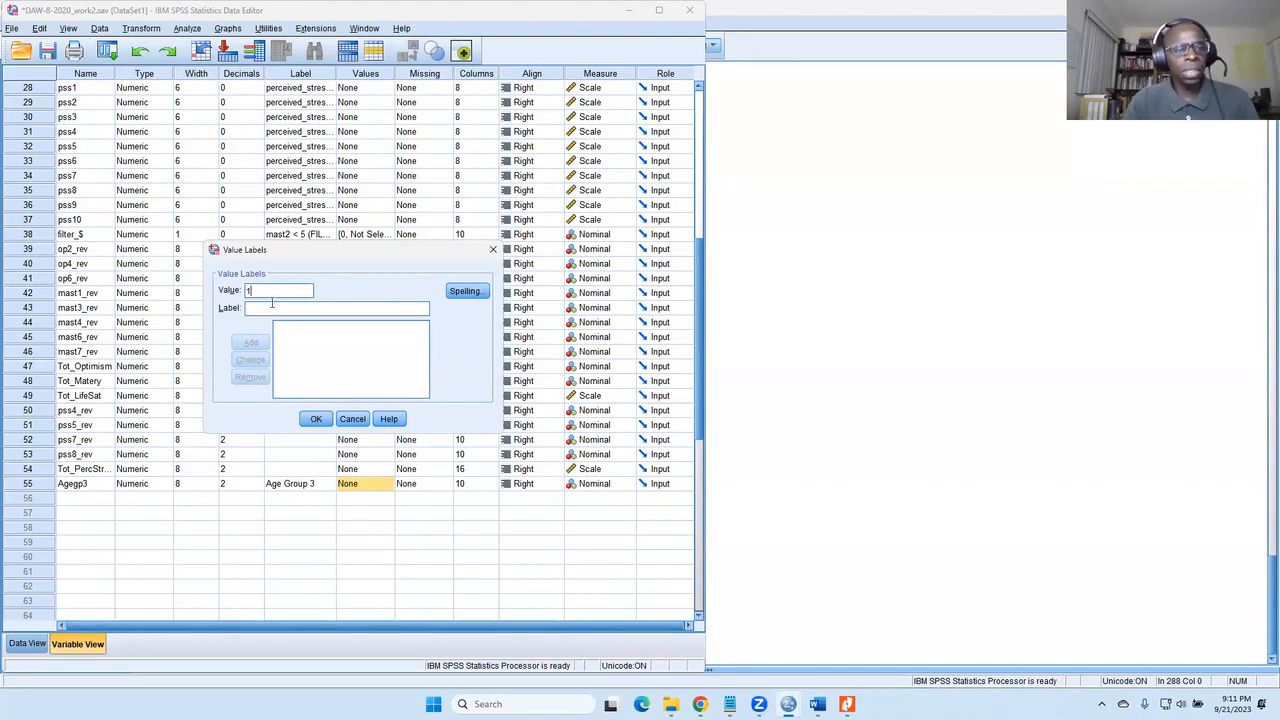
pyautogui.click(492, 249)
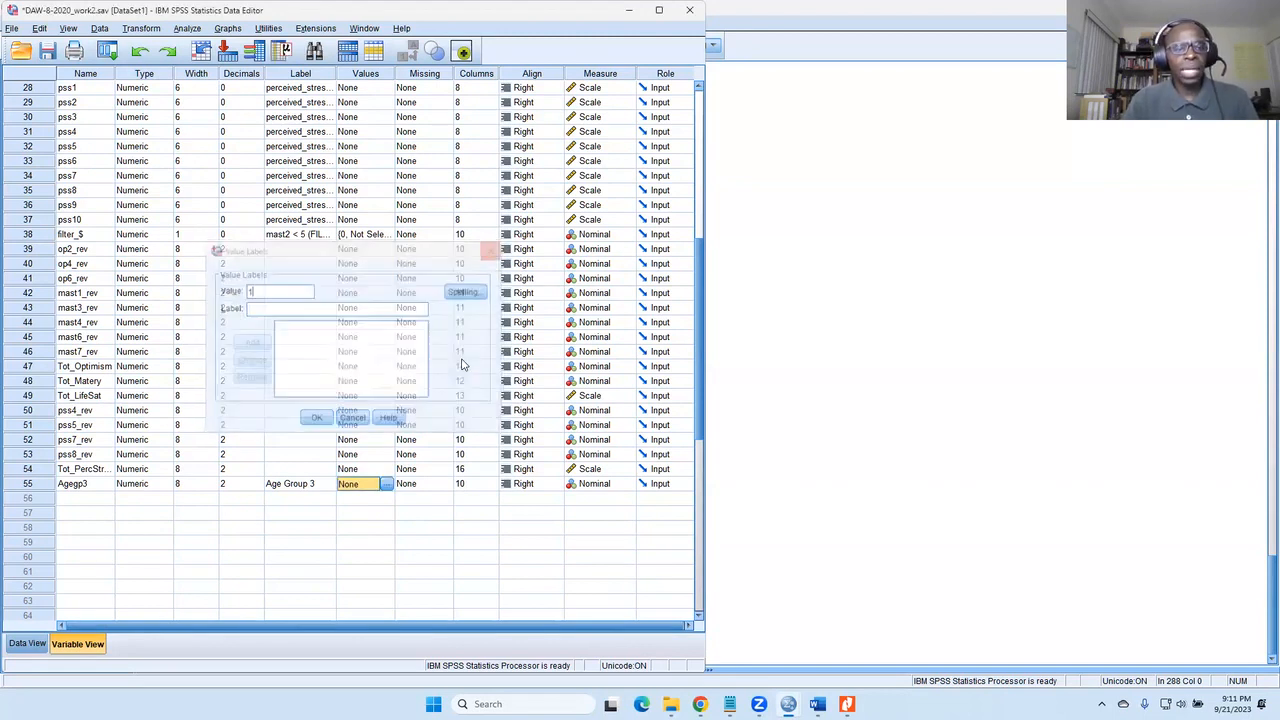
pyautogui.click(358, 76)
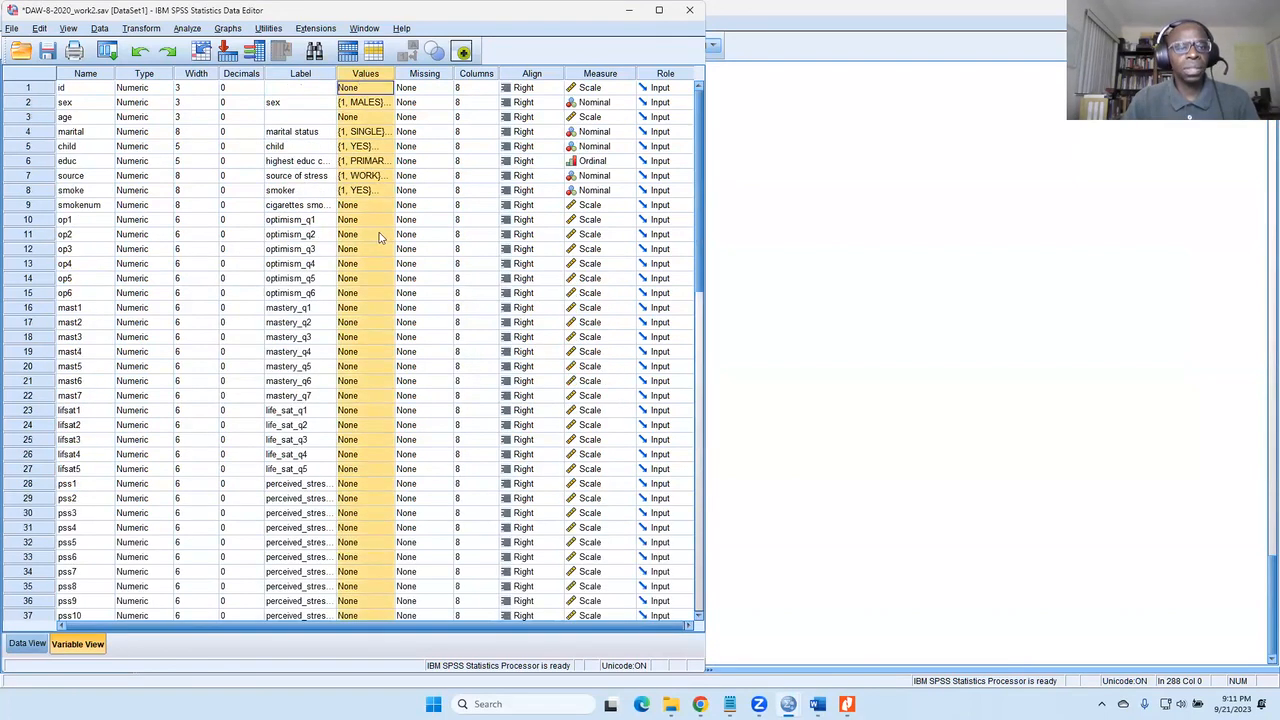
pyautogui.scroll(-10, 378, 243)
pyautogui.scroll(-2, 378, 243)
pyautogui.click(368, 353)
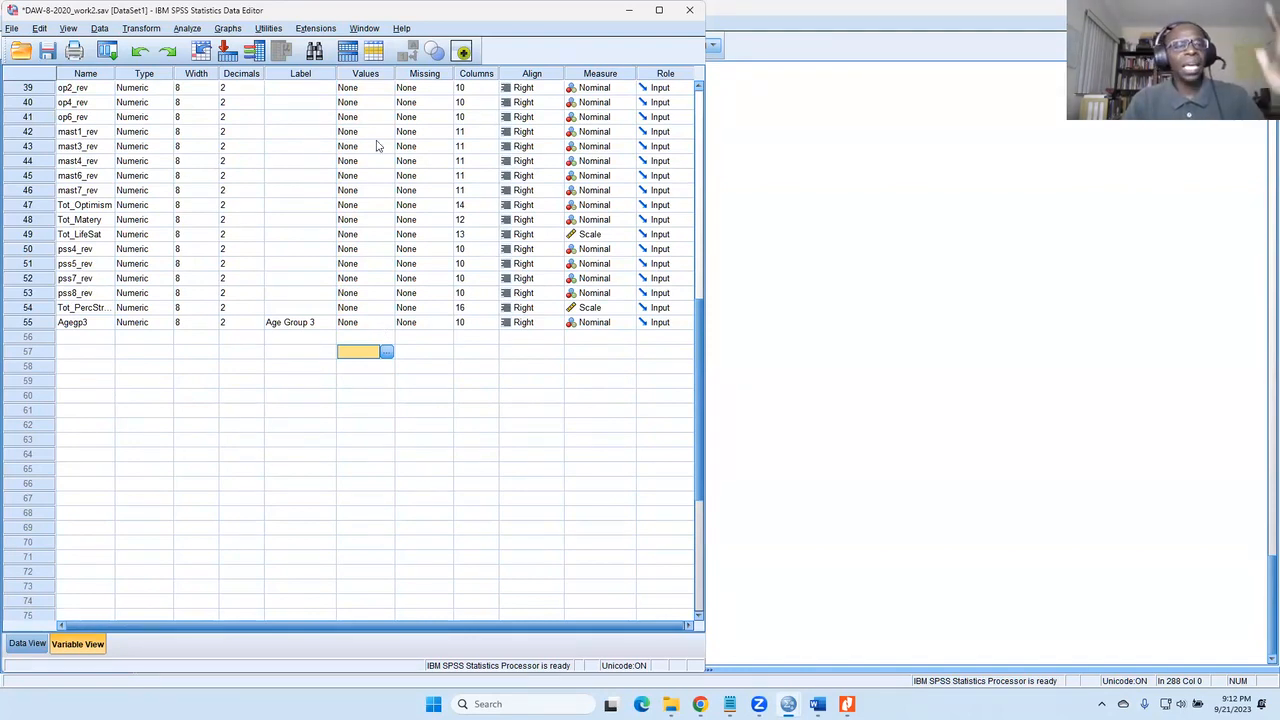
# Add the value label "18-29" for value 1 of Agegp3.
pyautogui.click(380, 327)
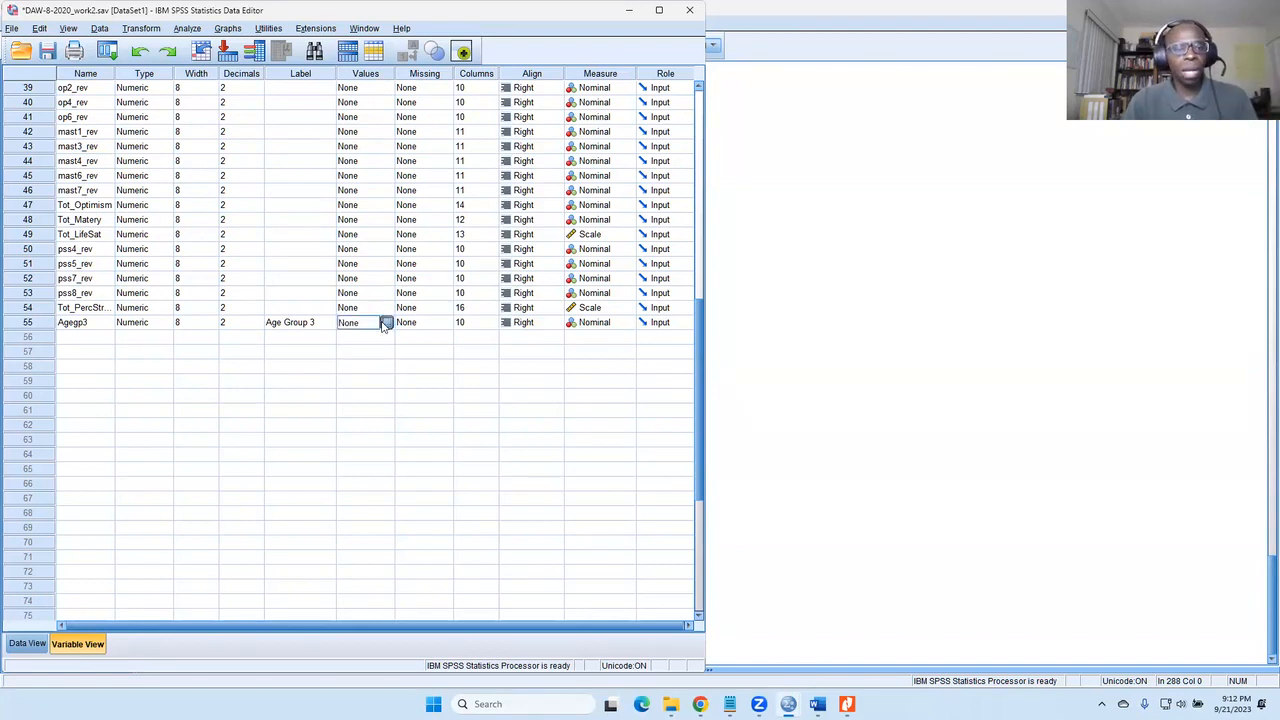
pyautogui.click(386, 322)
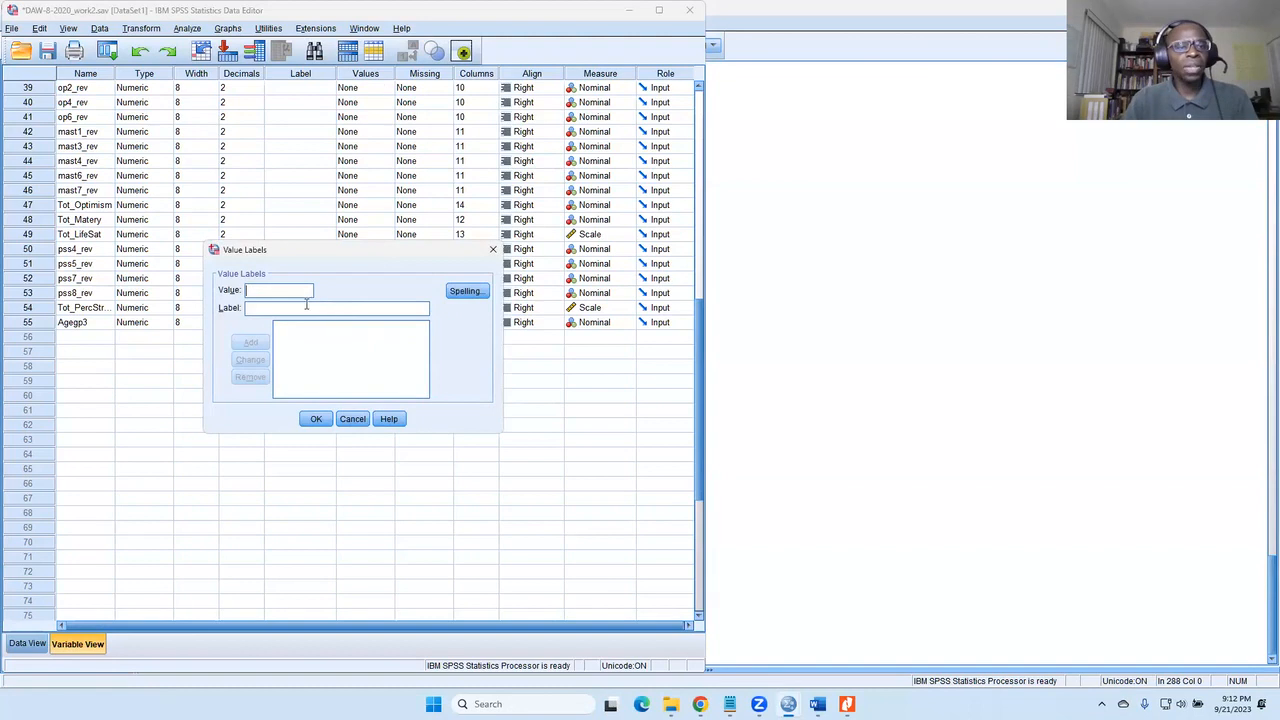
pyautogui.click(492, 249)
pyautogui.click(387, 324)
pyautogui.write('1')
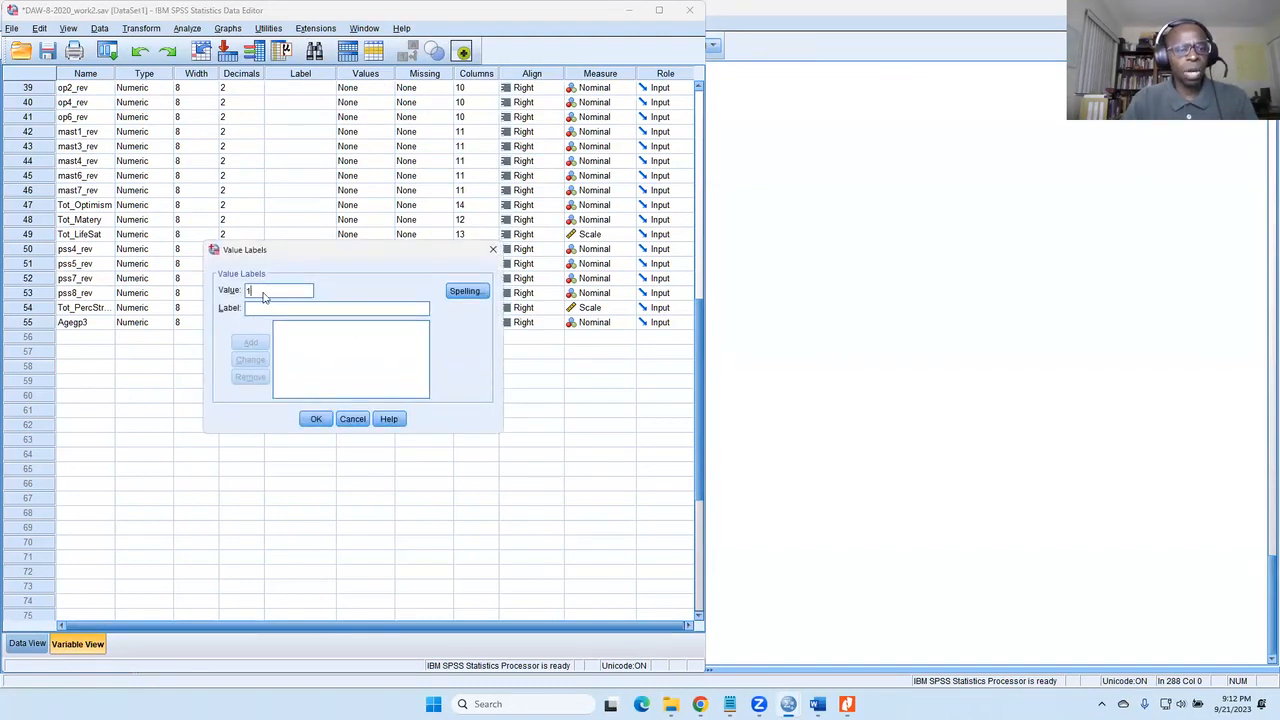
pyautogui.click(270, 308)
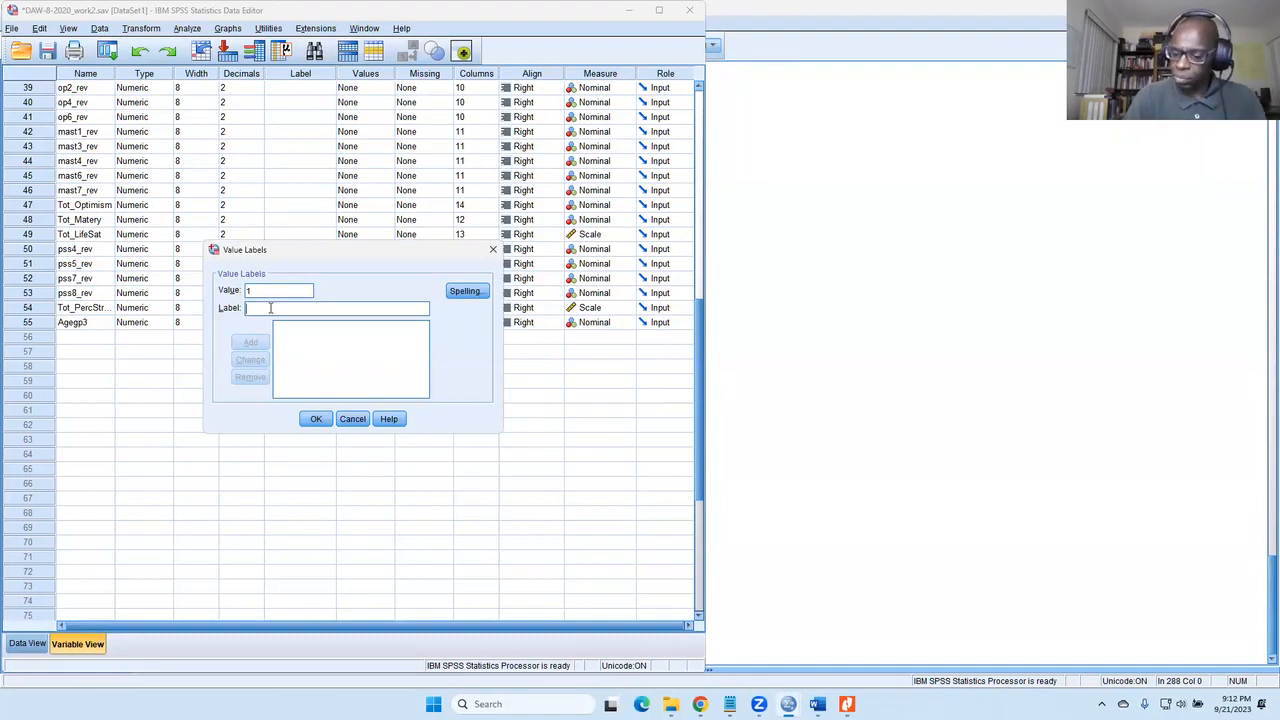
pyautogui.write('18-29')
pyautogui.click(251, 343)
# Add the value label "30-44" for value 2 of Agegp3.
pyautogui.write('2')
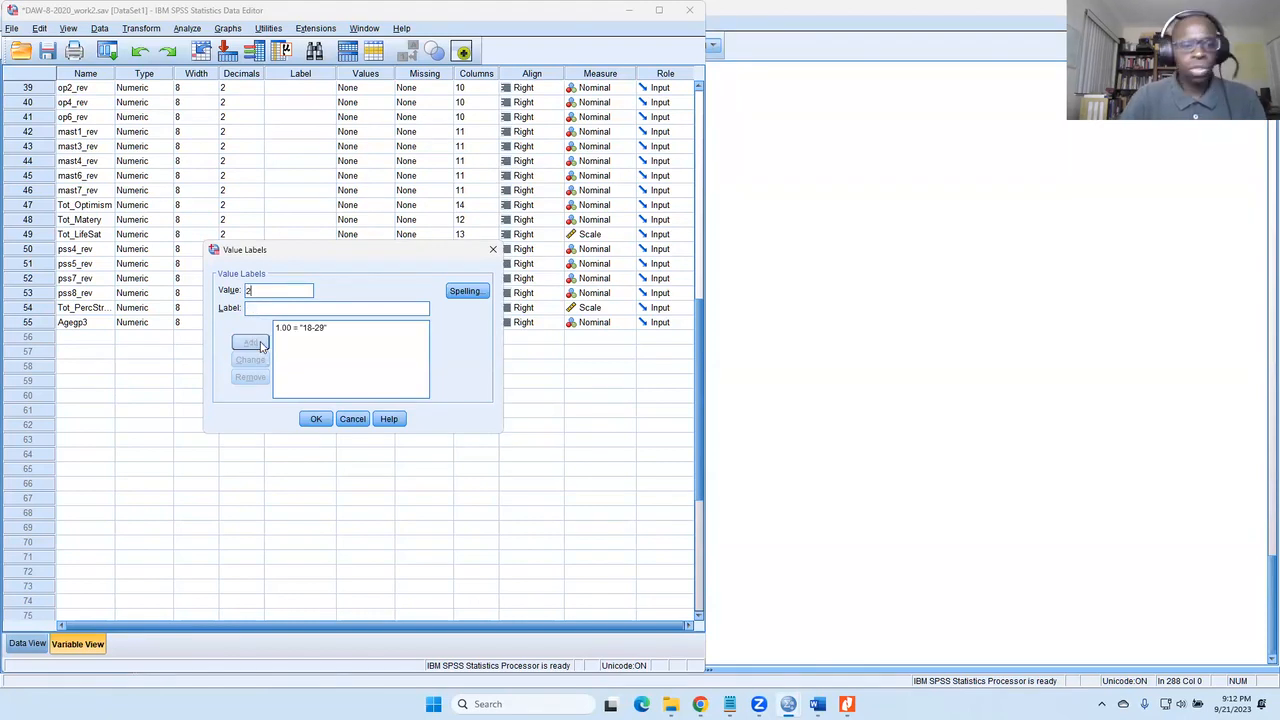
pyautogui.write('30-44')
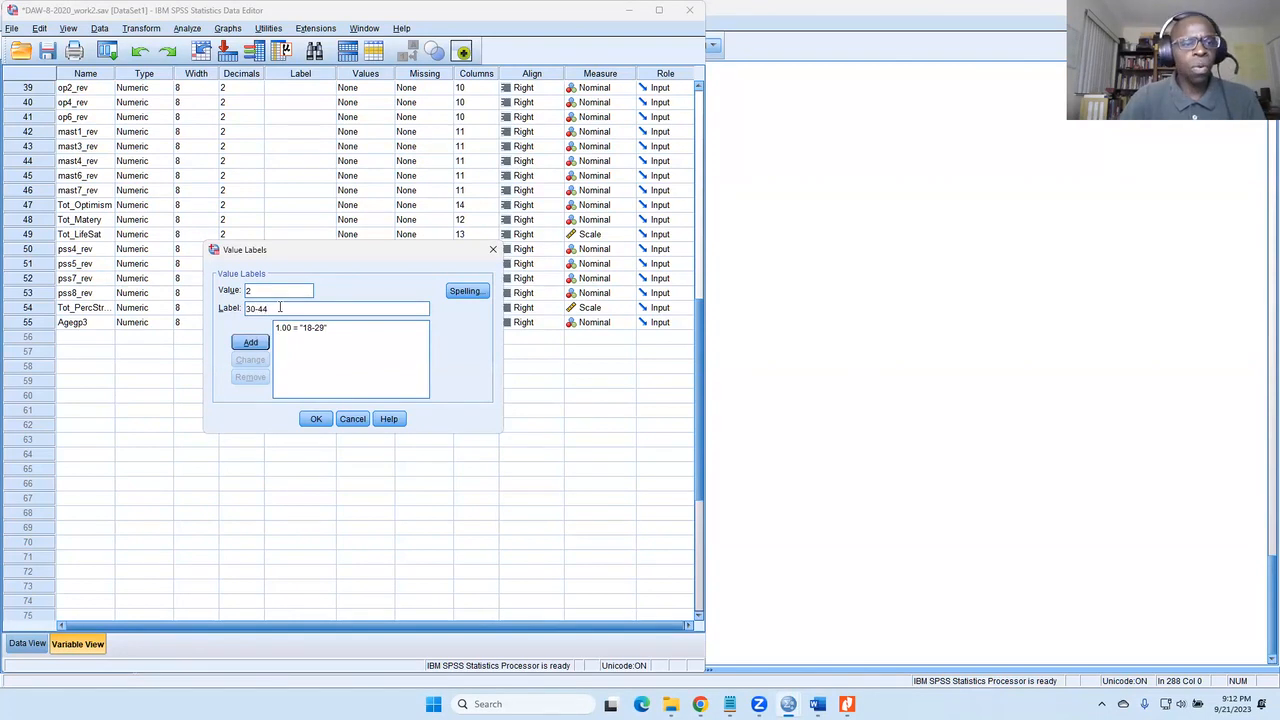
pyautogui.click(252, 343)
# Add the value label "45 and up" for value 3 of Agegp3 and apply the value labels.
pyautogui.write('3')
pyautogui.click(281, 309)
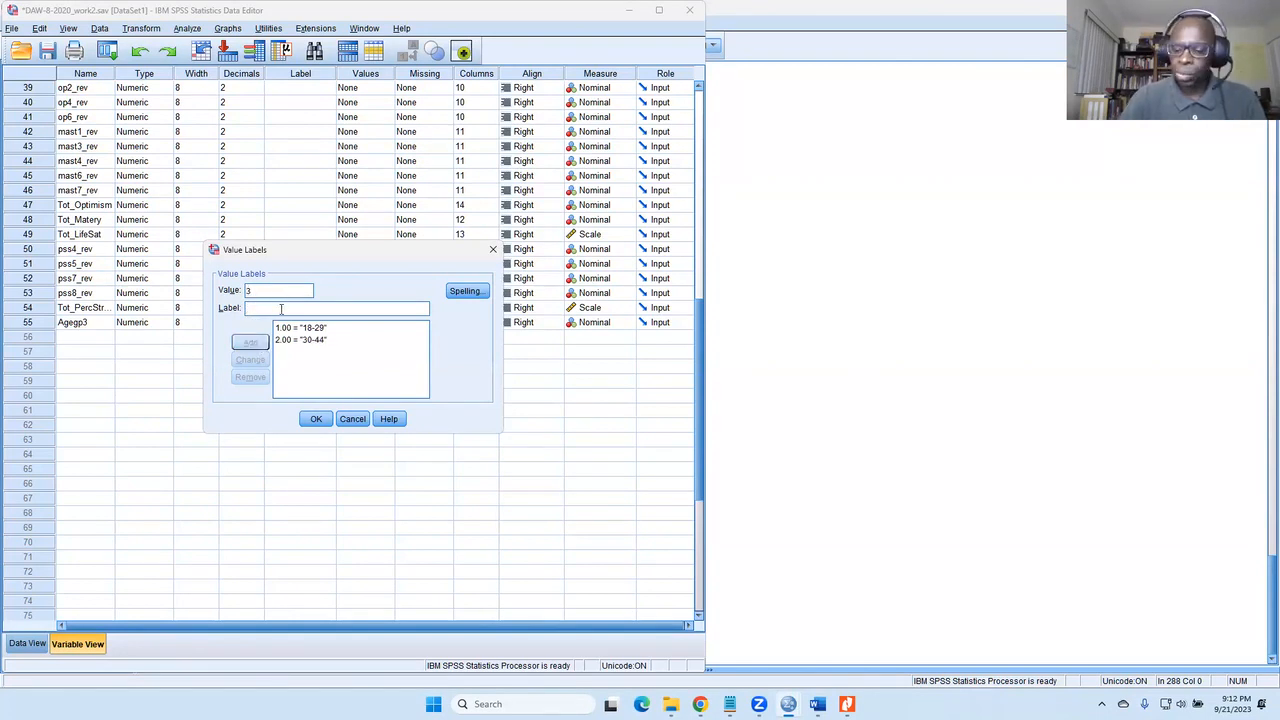
pyautogui.write('45 a')
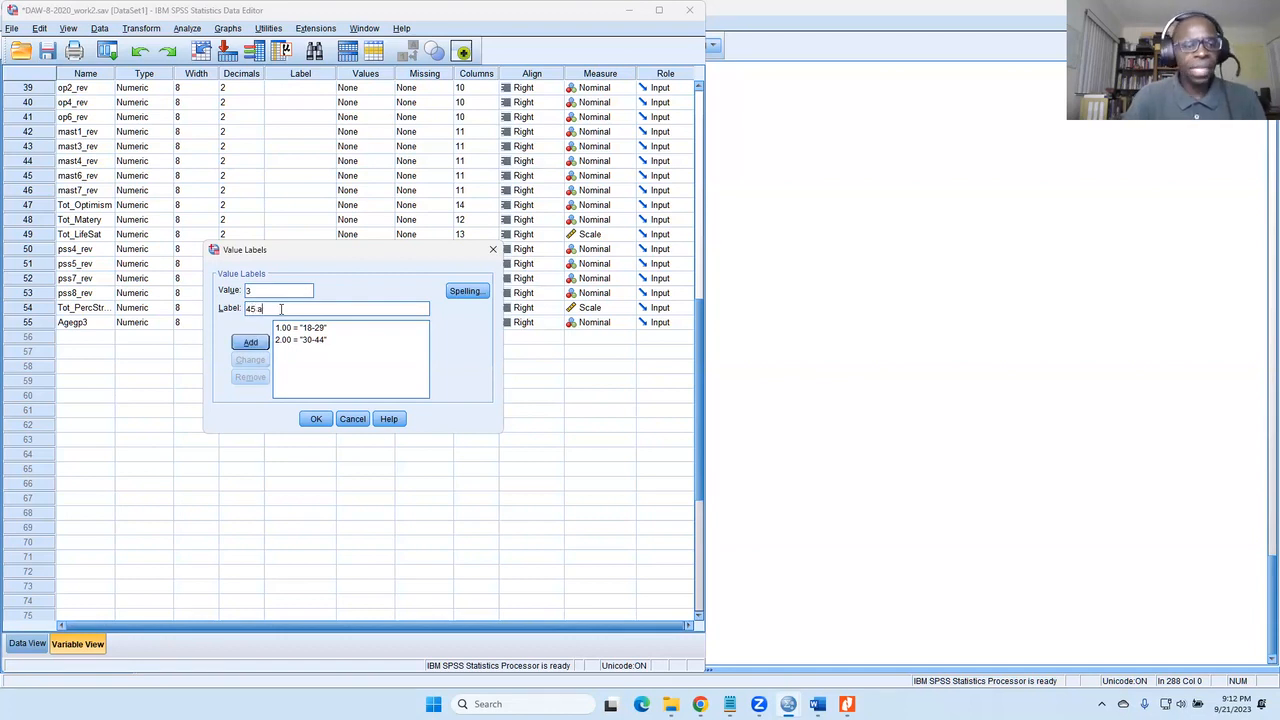
pyautogui.write('nd higher')
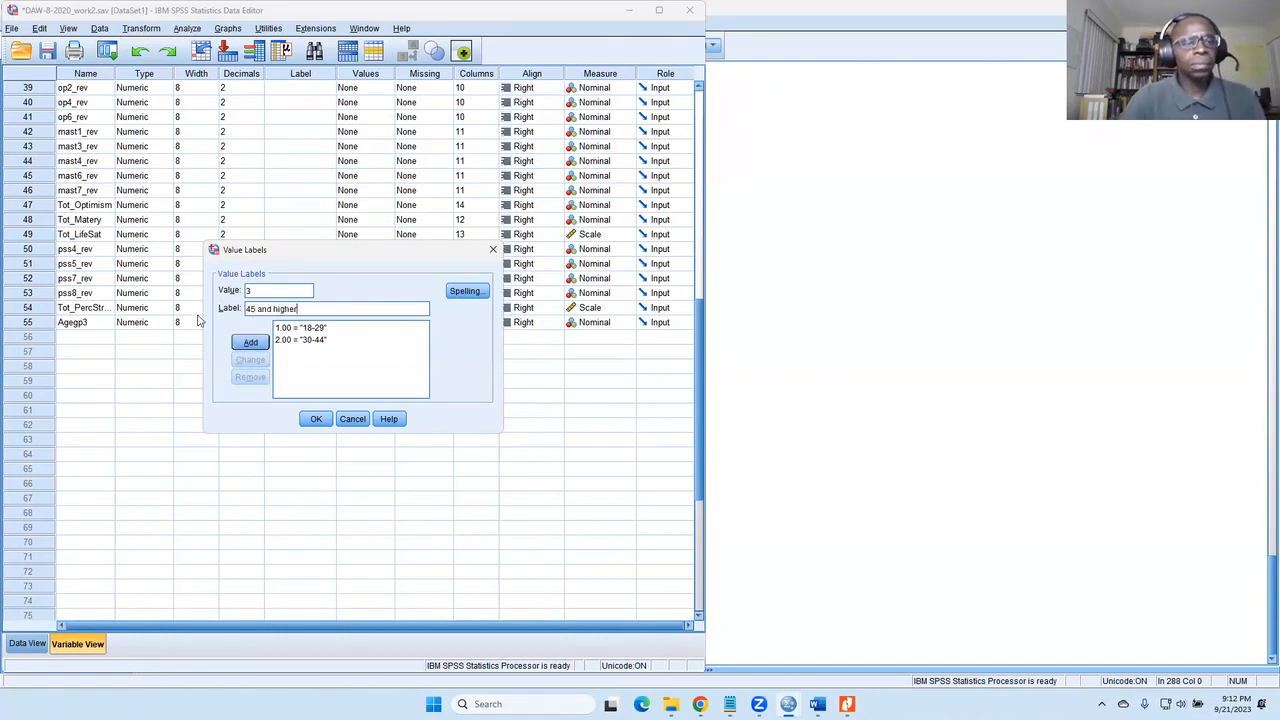
pyautogui.press('BackSpace')
pyautogui.press('BackSpace')
pyautogui.press('BackSpace')
pyautogui.press('BackSpace')
pyautogui.press('BackSpace')
pyautogui.press('BackSpace')
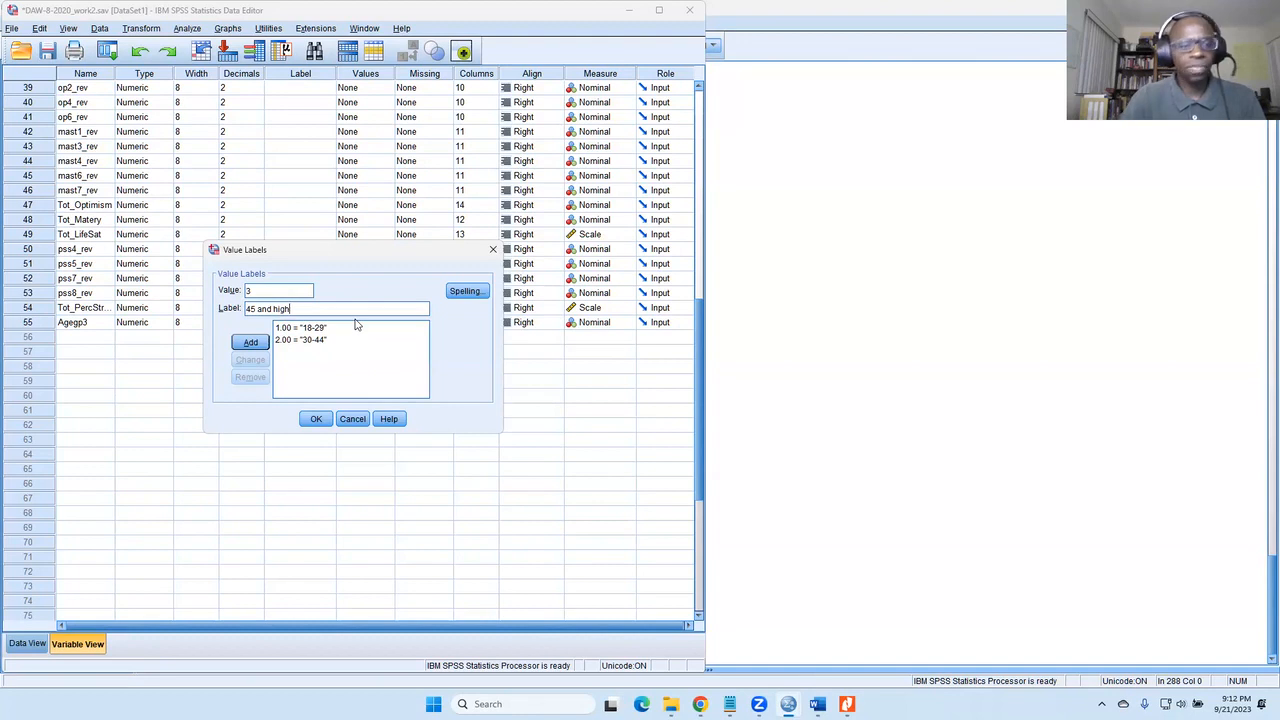
pyautogui.write('upo')
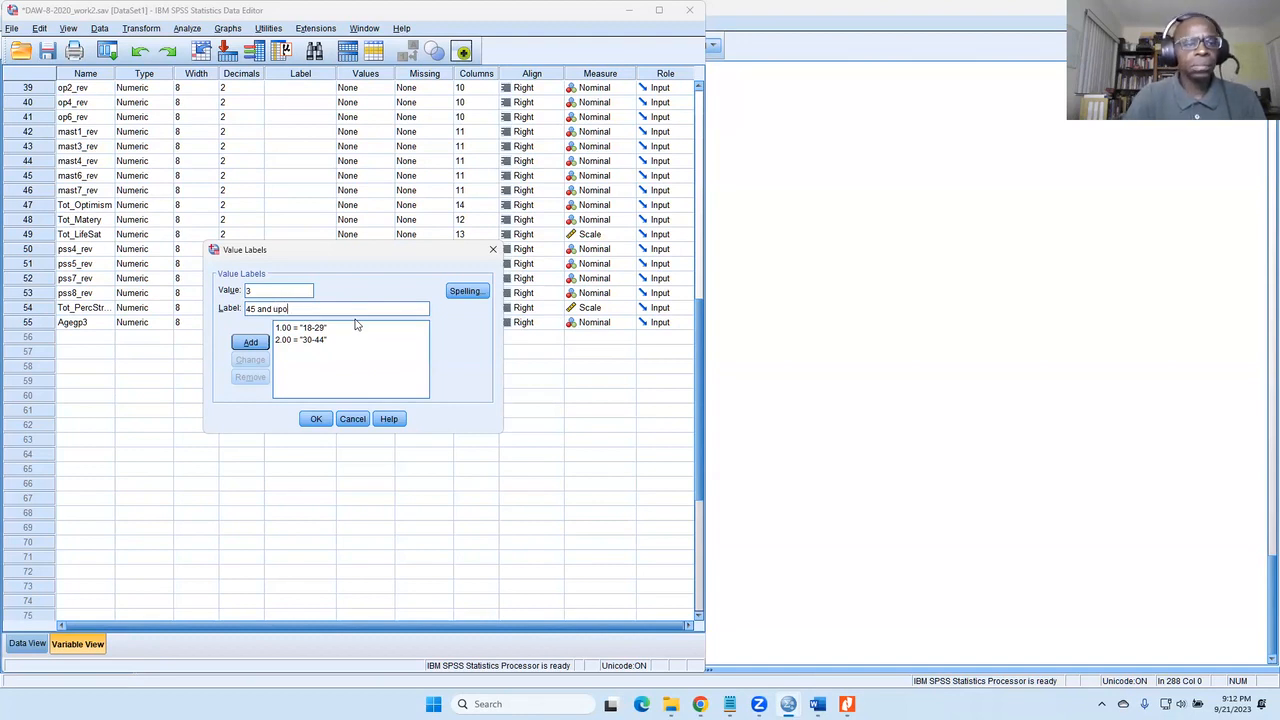
pyautogui.press('BackSpace')
pyautogui.click(250, 342)
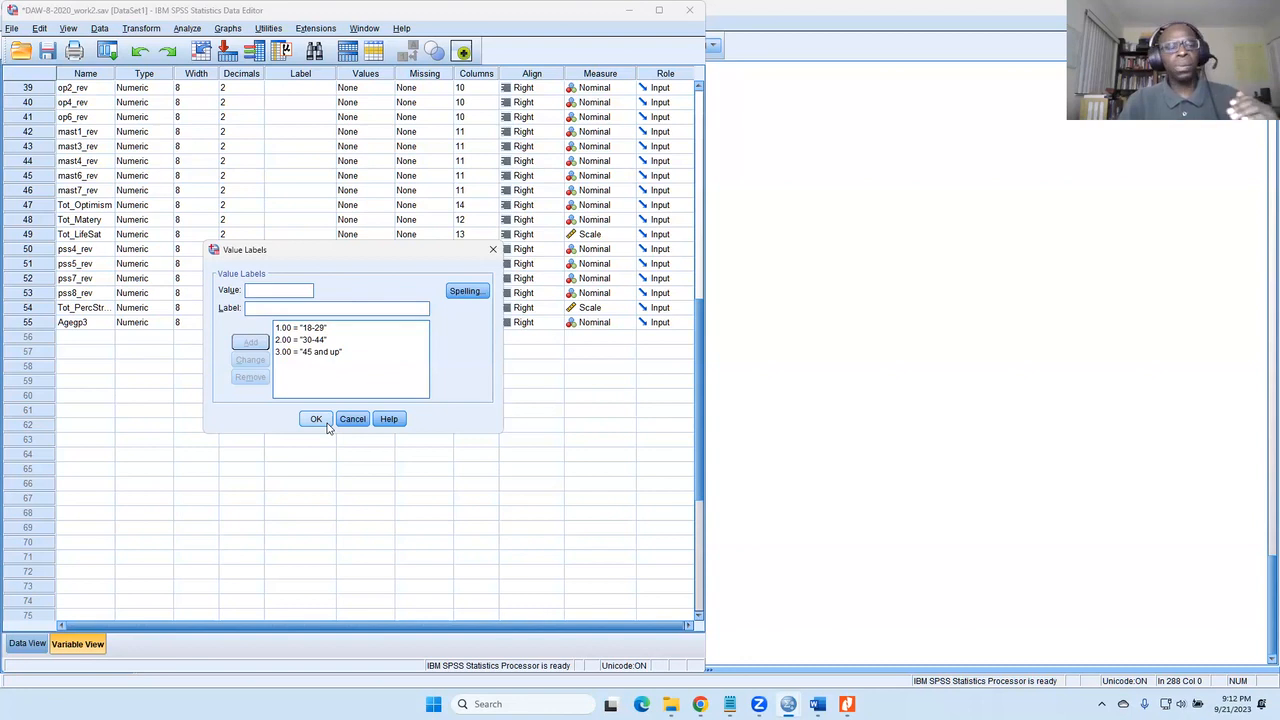
pyautogui.click(316, 420)
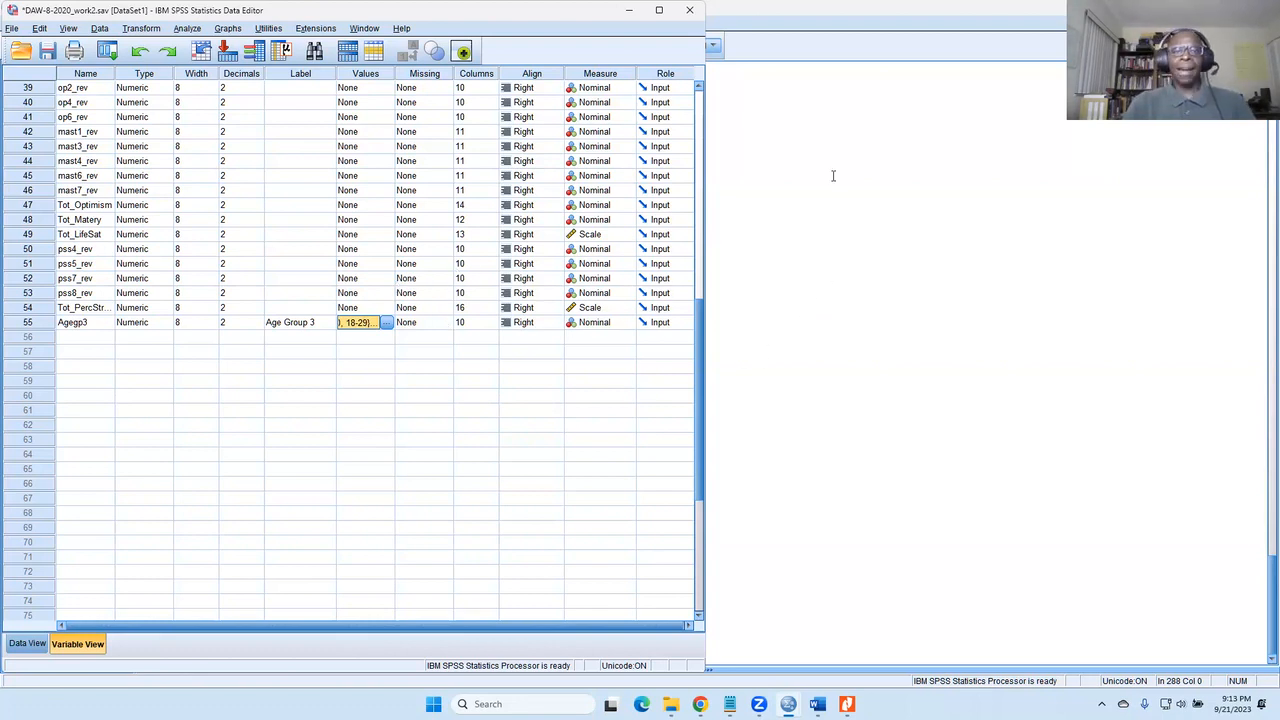
# Switch to the workbook in Word and view the Phase 3 Step 1 demographic data table.
pyautogui.click(631, 14)
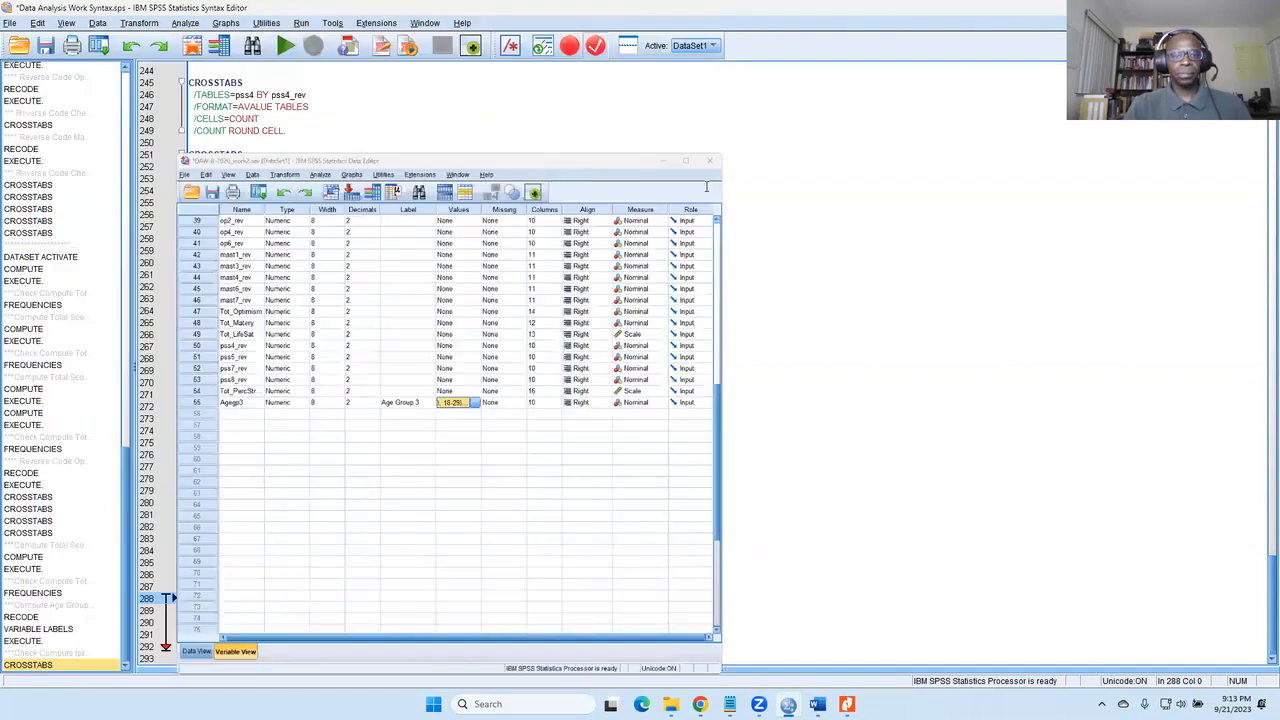
pyautogui.moveTo(826, 695)
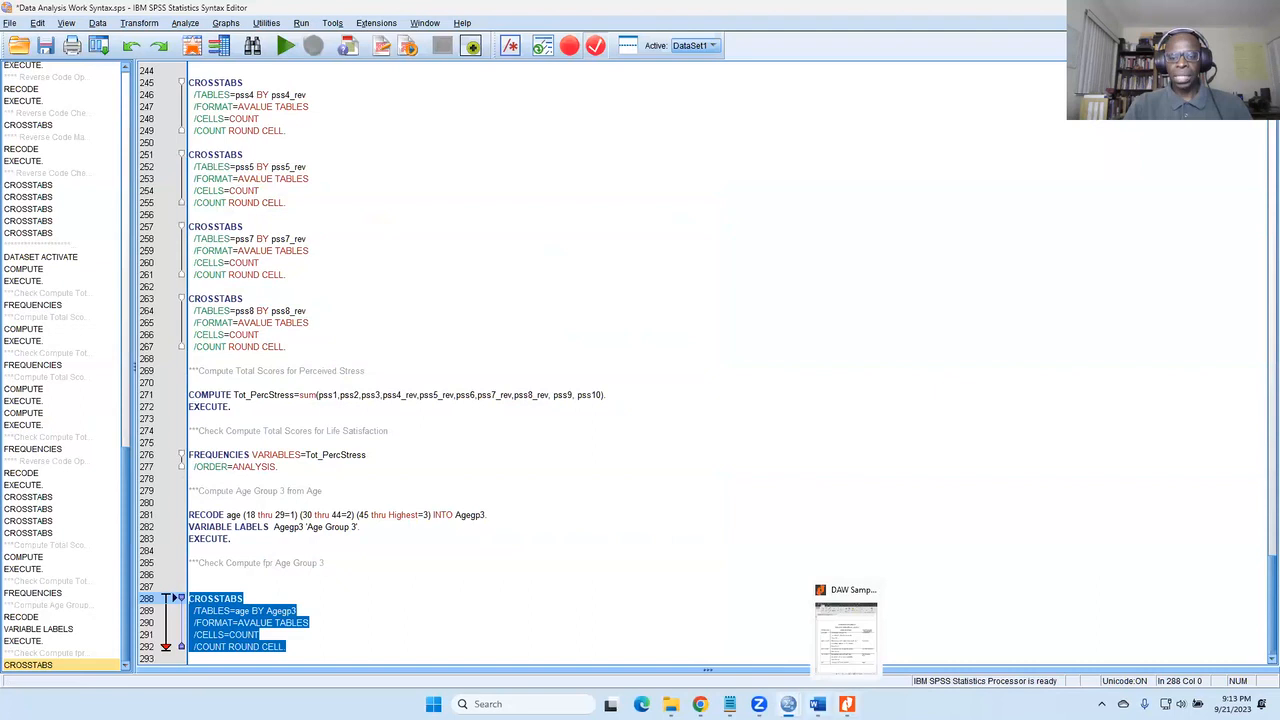
pyautogui.click(837, 651)
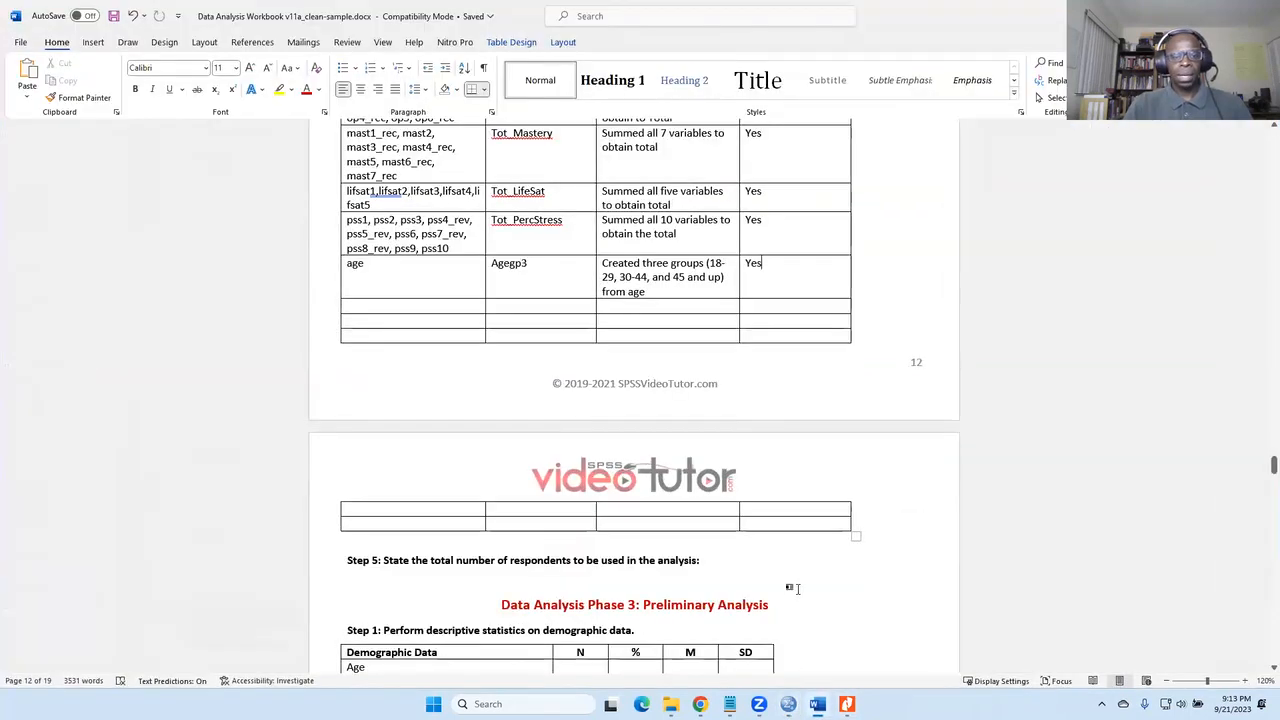
pyautogui.scroll(-3, 796, 589)
pyautogui.scroll(-3, 617, 430)
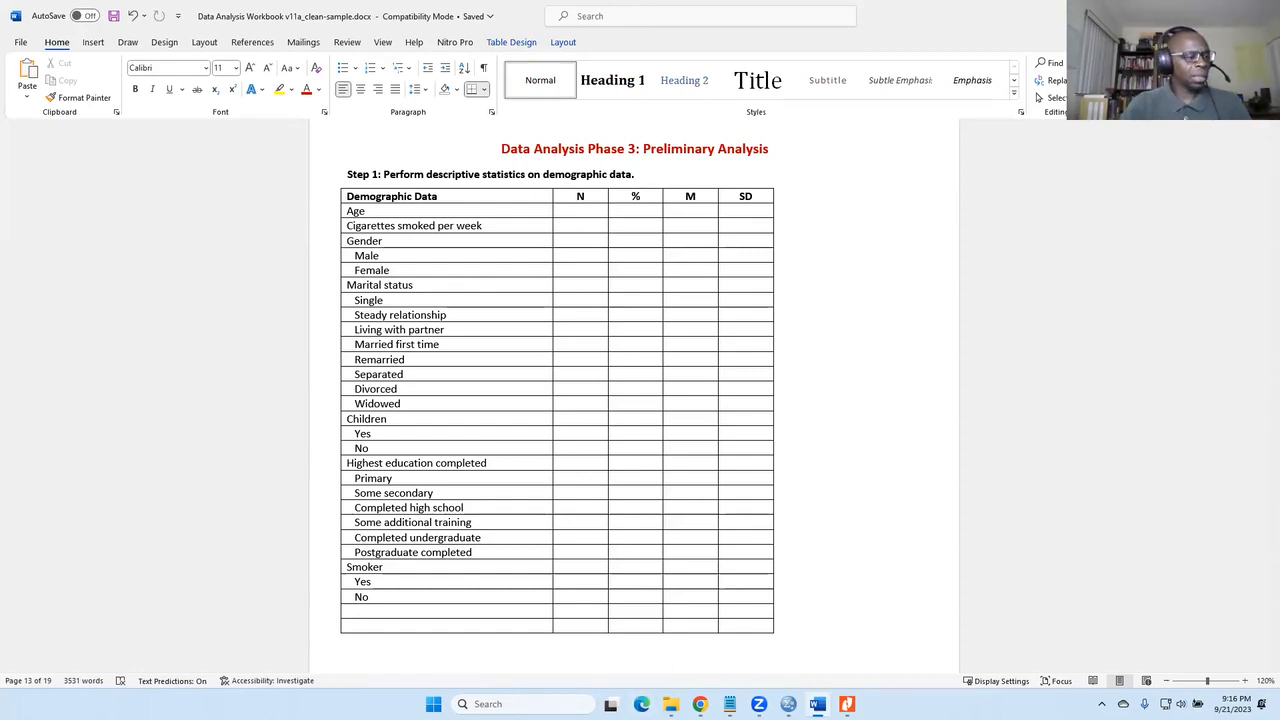
pyautogui.click(699, 704)
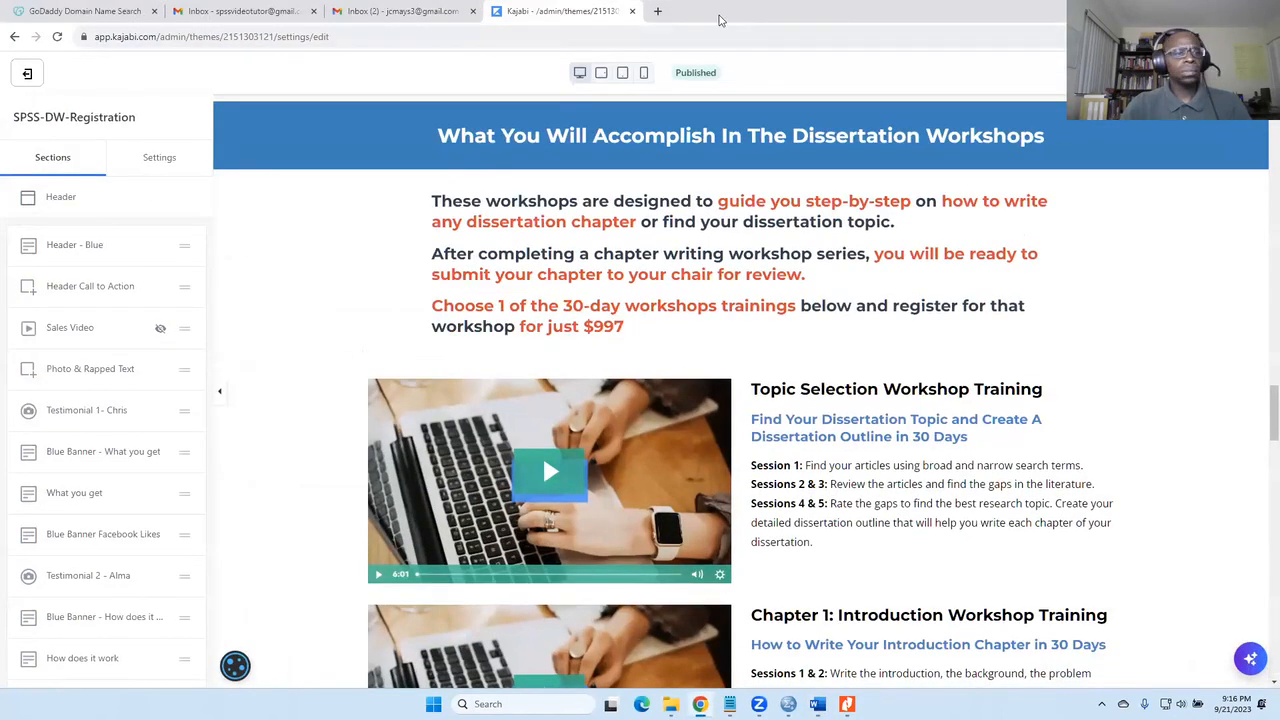
pyautogui.hotkey('alt', 'Tab')
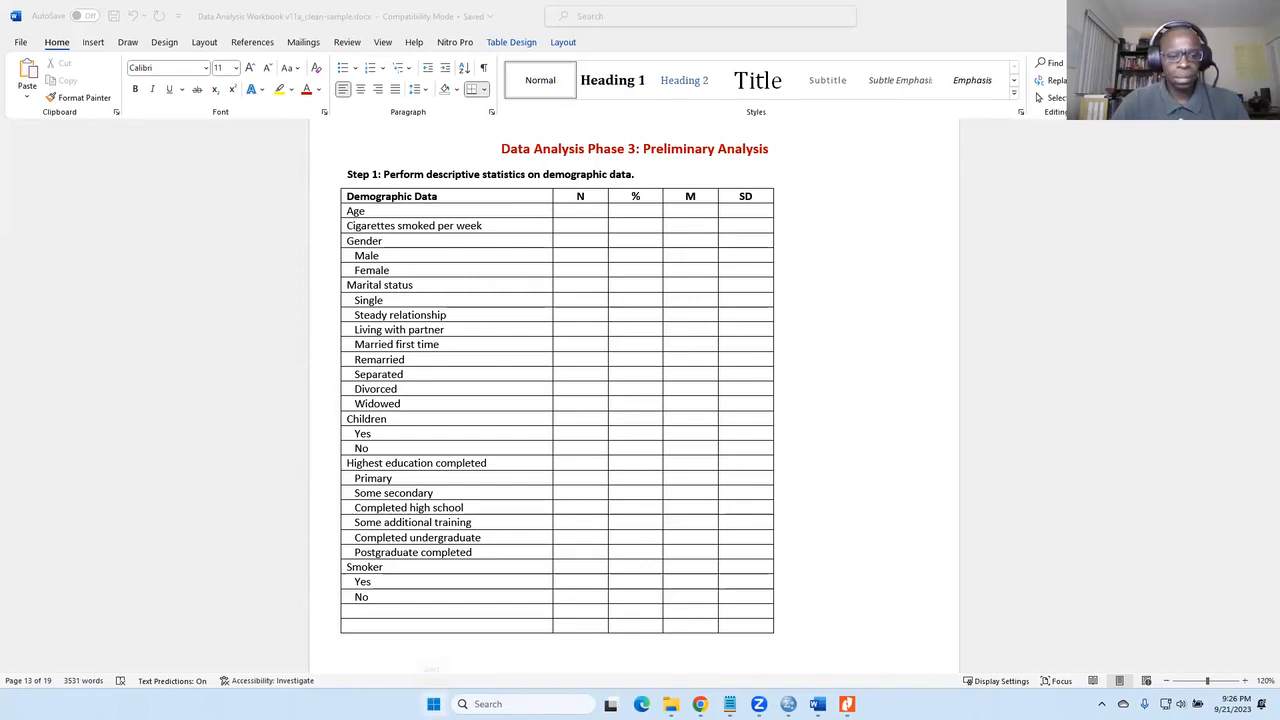
pyautogui.click(433, 704)
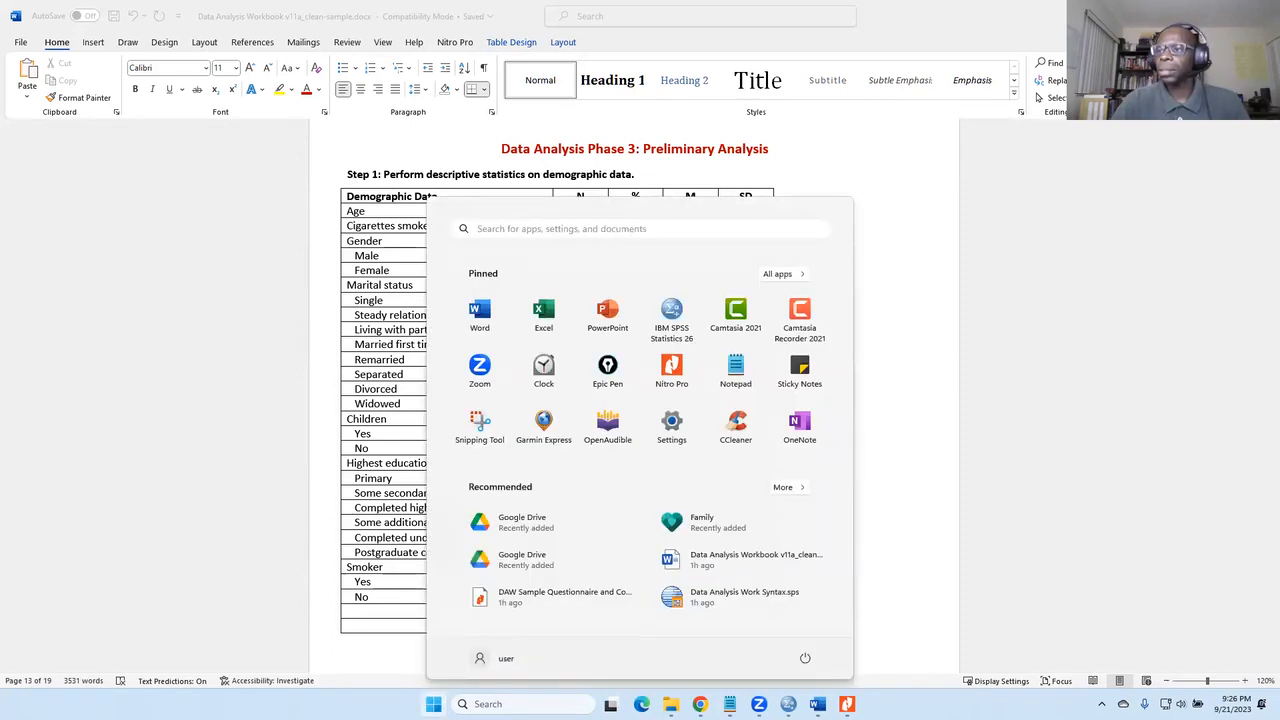